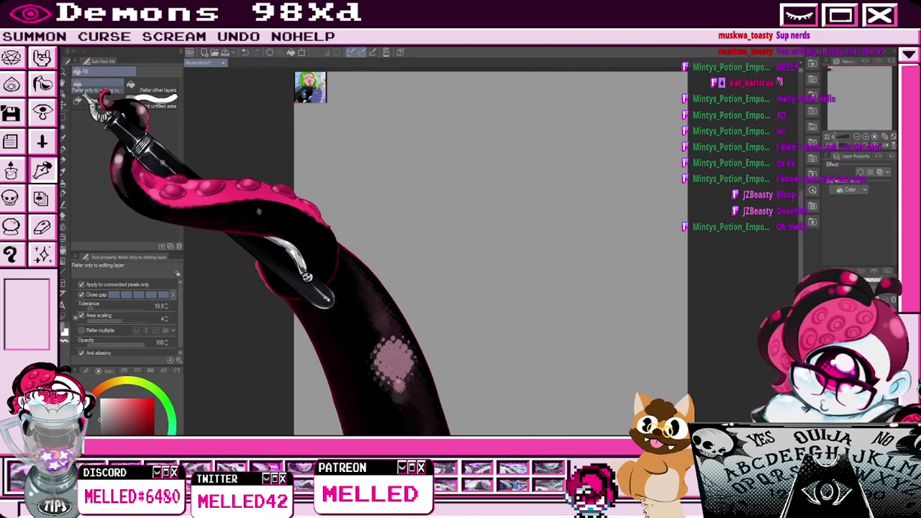
Paste the purple horned character artwork onto the canvas, then select and delete its black background.
key("ctrl+v")
left_click(64, 128)
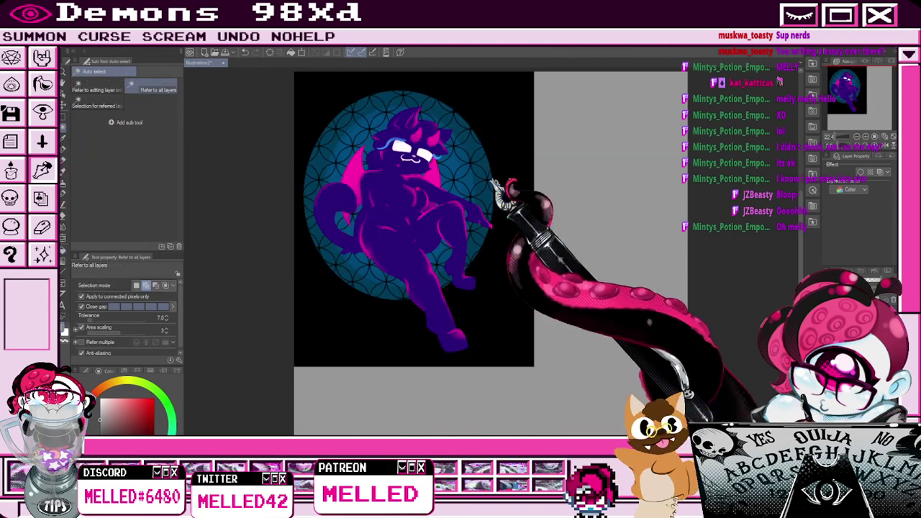
left_click(512, 350)
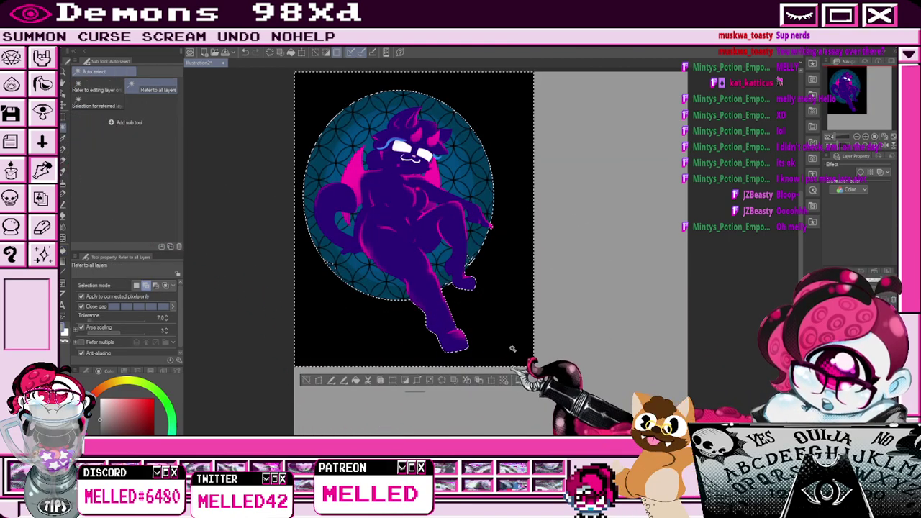
left_click(443, 382)
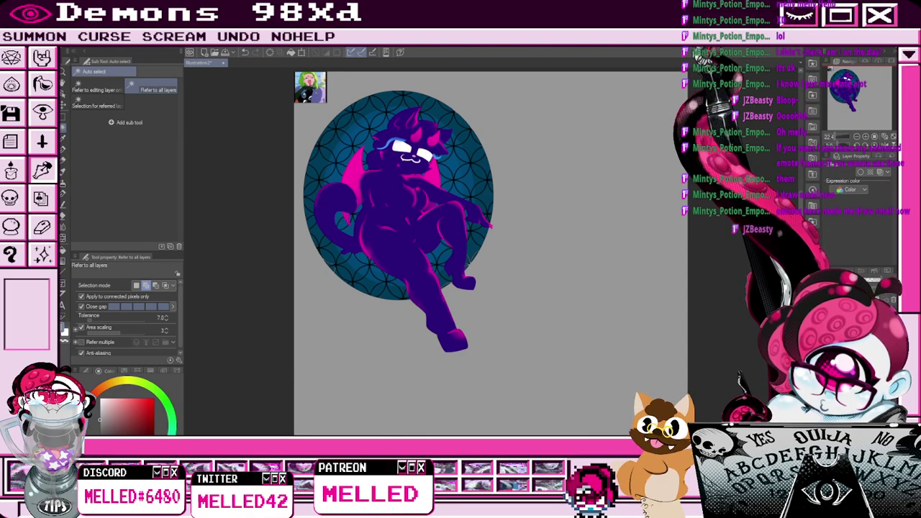
Enlarge the small green-haired woman reference image to 503% and place it beside the purple character.
mouse_move(858, 110)
left_mouse_down()
mouse_move(848, 99)
mouse_move(859, 105)
left_mouse_up()
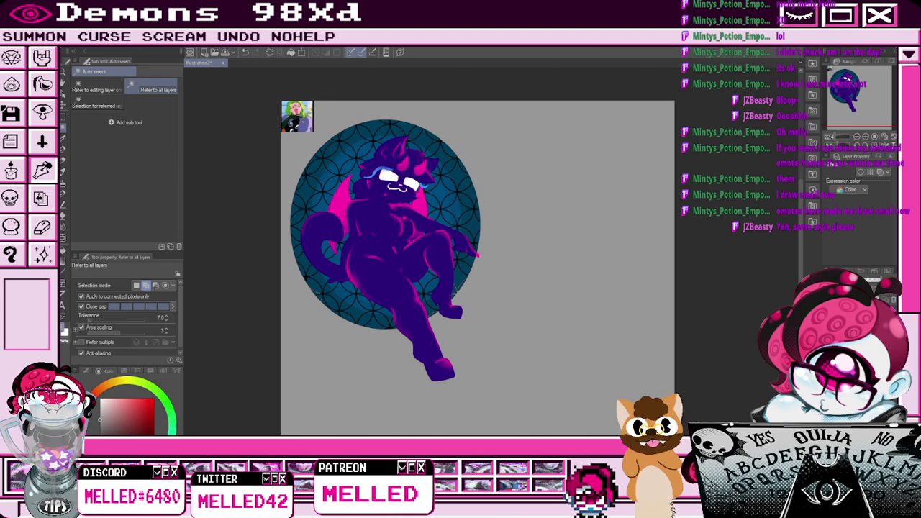
key("m")
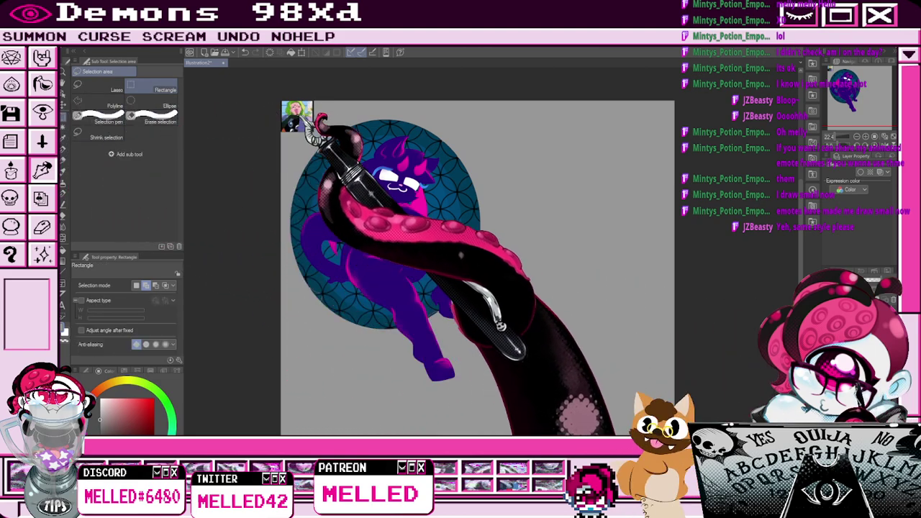
key("ctrl+t")
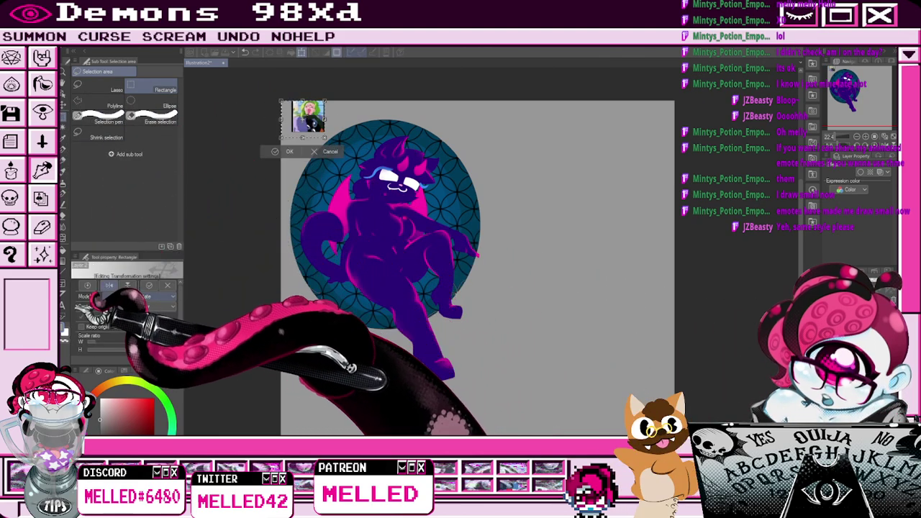
left_click(109, 286)
left_click_drag(303, 138, 302, 245)
left_click_drag(293, 188, 565, 238)
left_click_drag(574, 151, 574, 109)
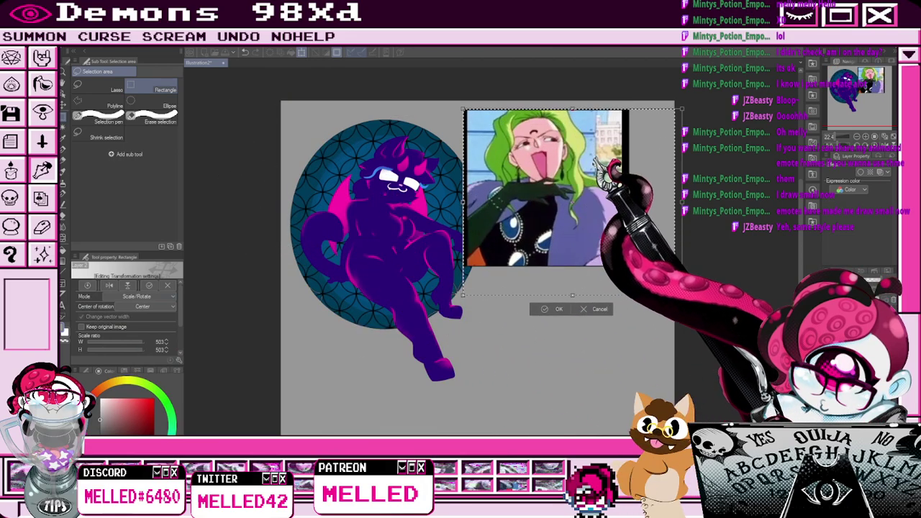
Adjust the reference image beside the character at 518% scale, apply the transformation and clear the selection.
left_click_drag(587, 212, 611, 237)
scroll(590, 179, "up", 1)
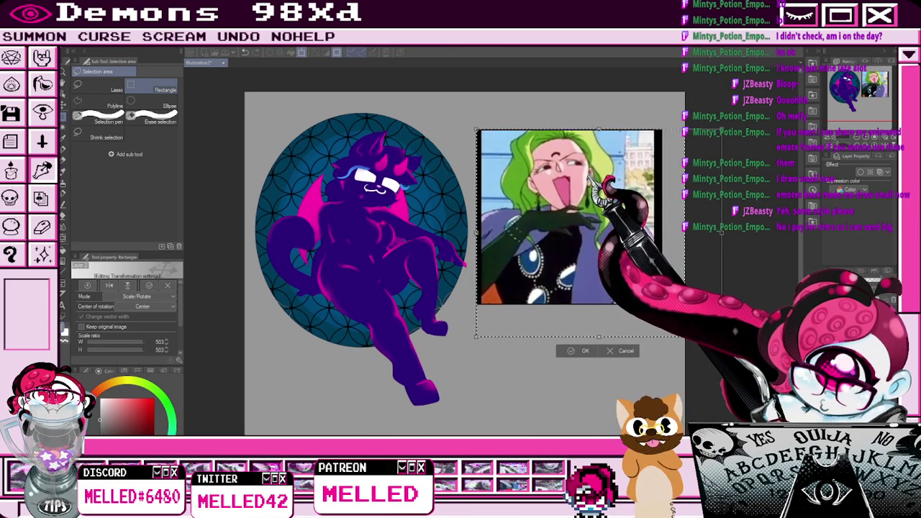
left_click_drag(590, 180, 547, 192)
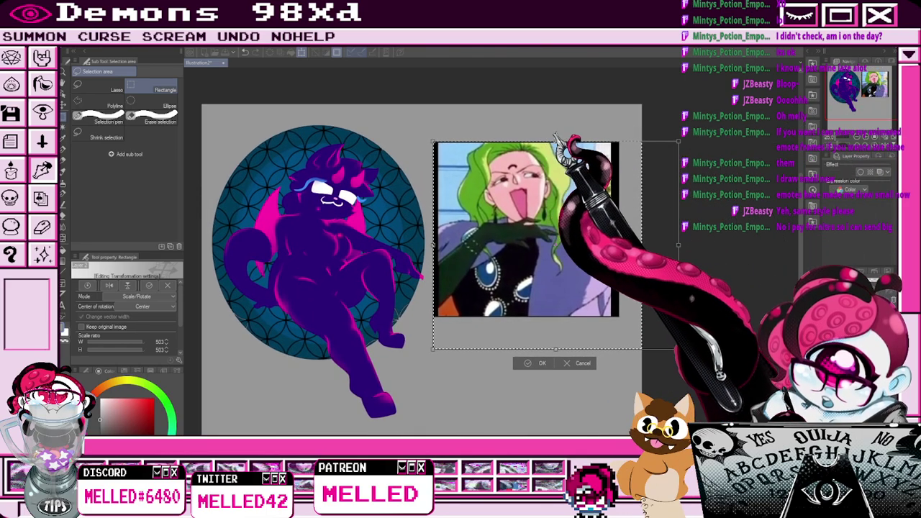
left_click_drag(557, 141, 556, 135)
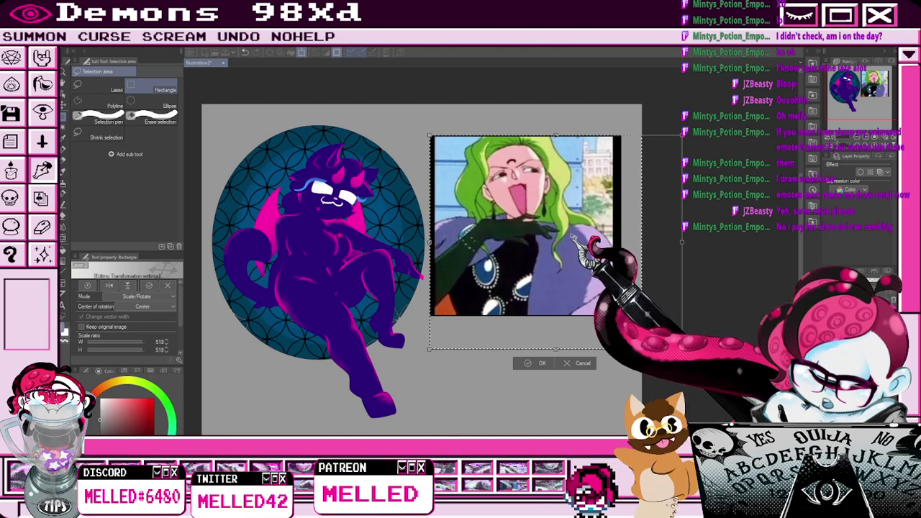
left_click(538, 362)
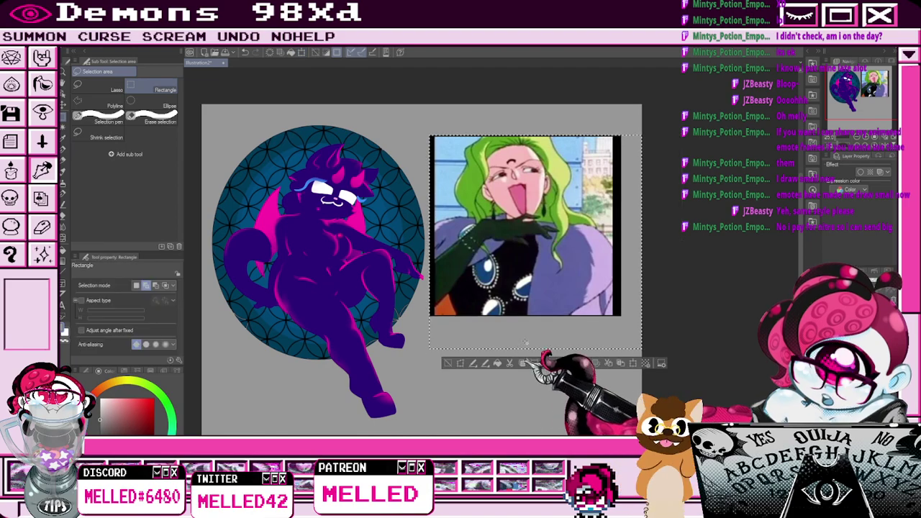
left_click(448, 363)
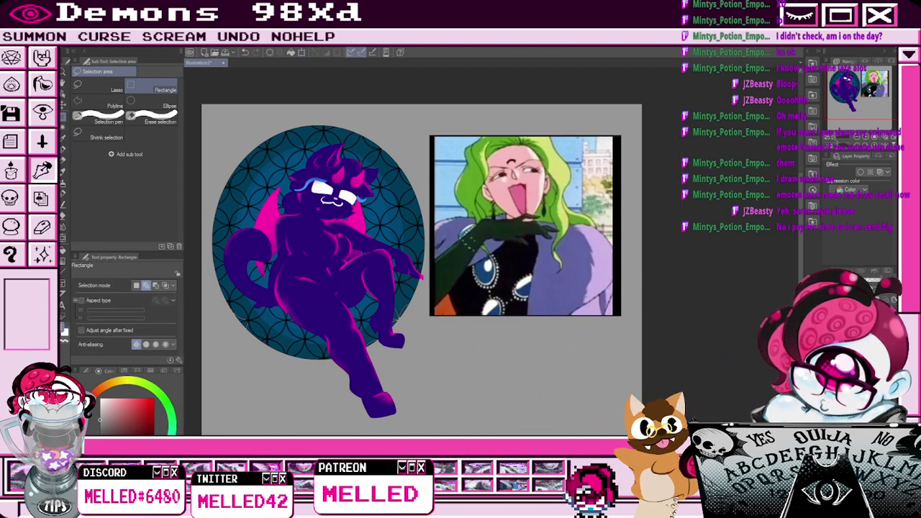
Lower the reference image layer's opacity and draw a red ellipse with brush size 3.4 around the woman's head.
left_click(872, 281)
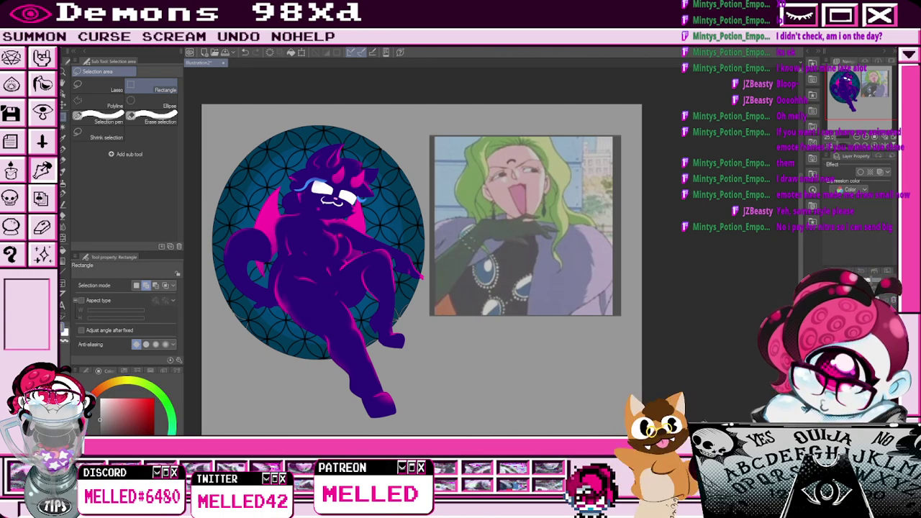
left_click(867, 280)
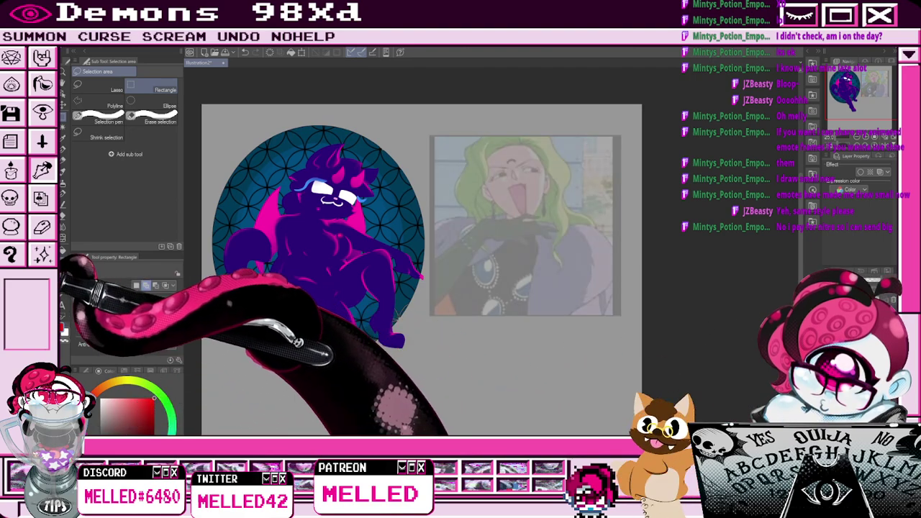
key("u")
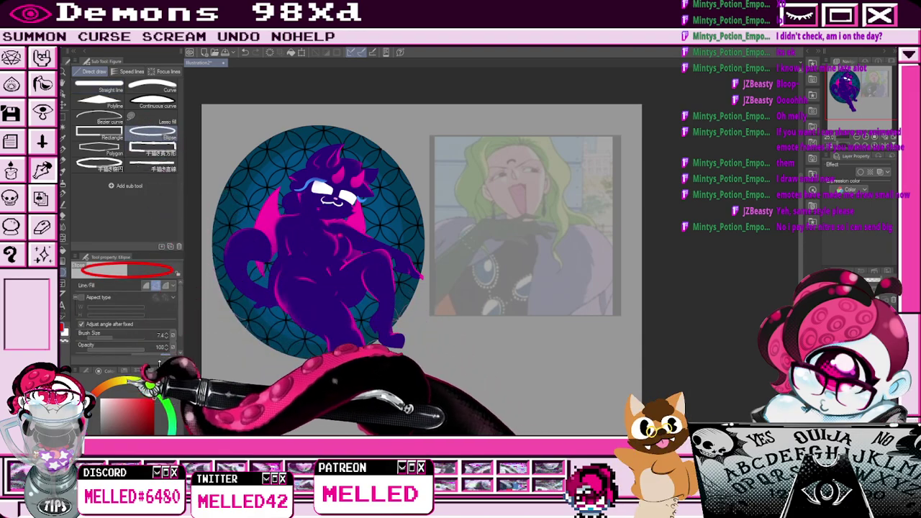
left_click(108, 337)
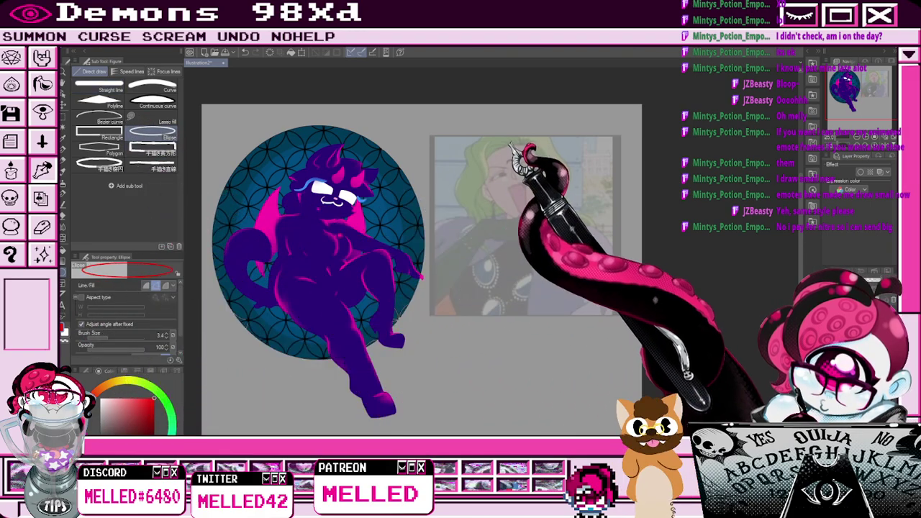
scroll(517, 150, "up", 1)
left_click_drag(457, 132, 580, 256)
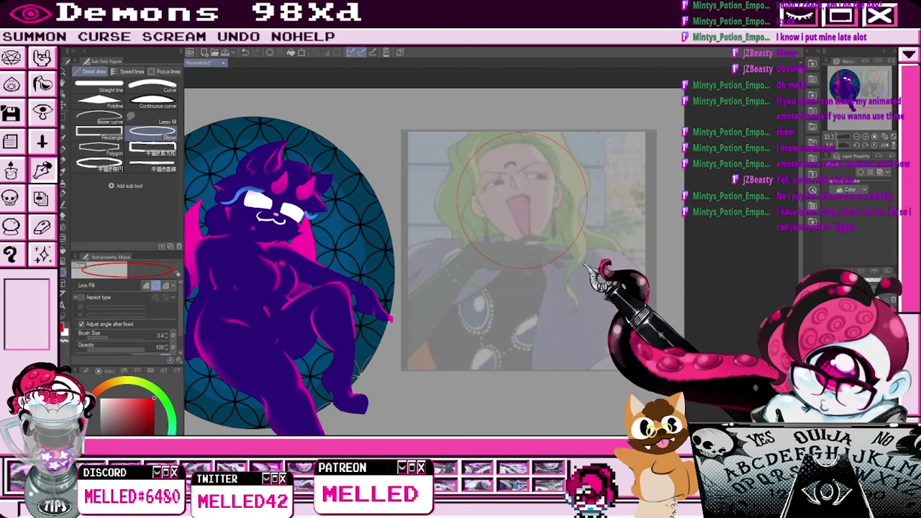
Draw a vertical centre line and a curved cross guide in the head circle with pen size 5, and shift the sketch up and left.
key("p")
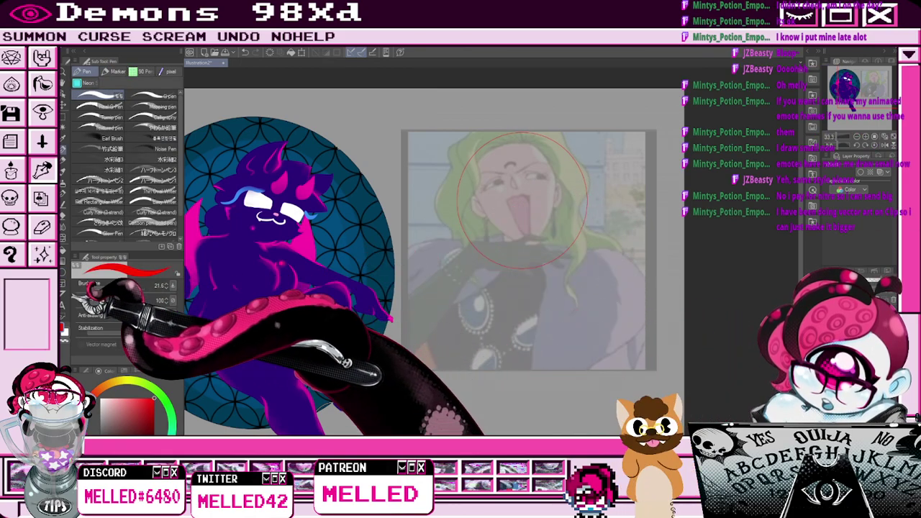
left_click(80, 286)
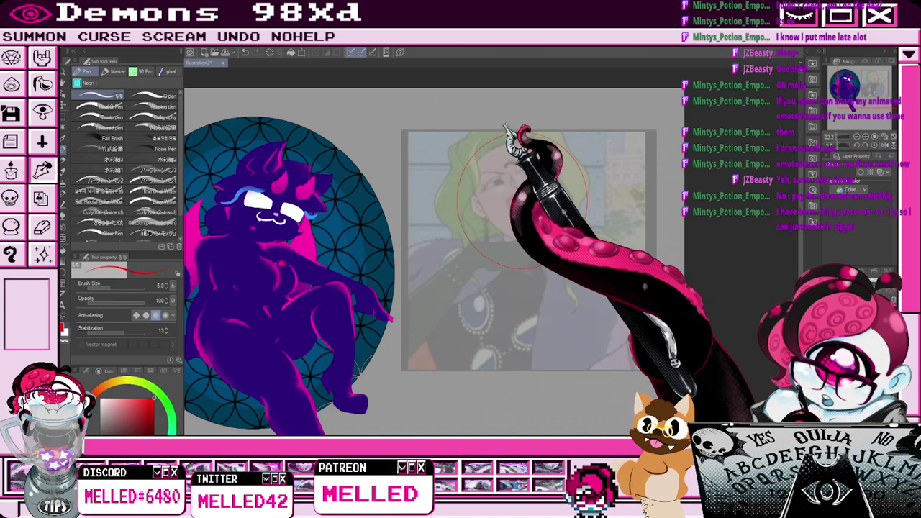
left_click_drag(512, 135, 538, 265)
mouse_move(467, 252)
left_mouse_down()
mouse_move(532, 207)
mouse_move(588, 210)
left_mouse_up()
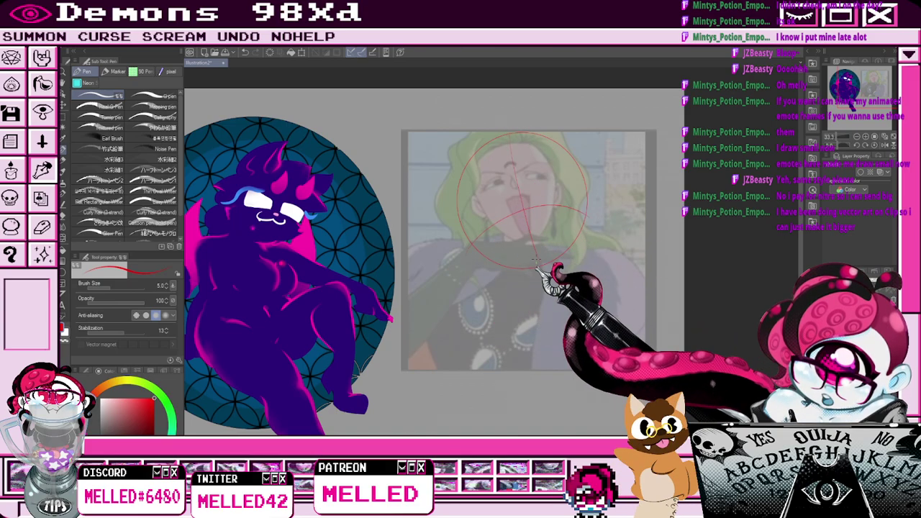
left_click(63, 105)
left_click_drag(515, 204, 503, 185)
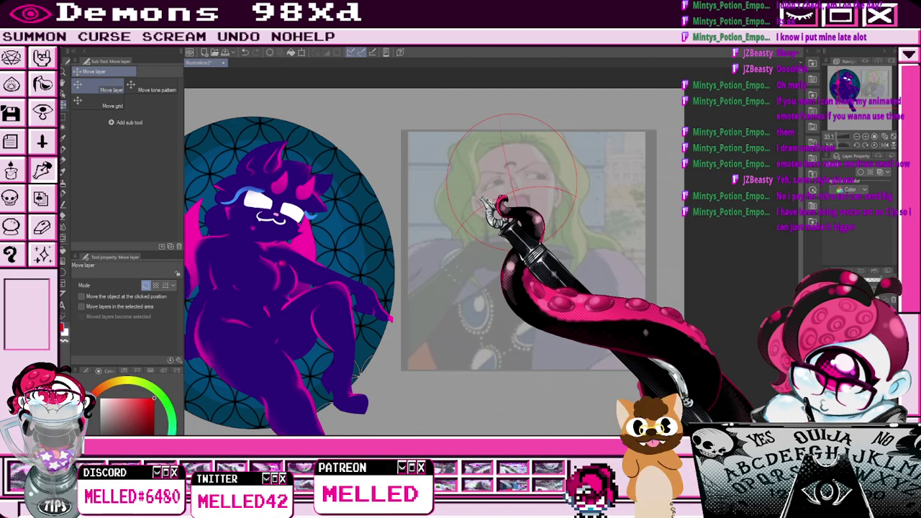
Sketch the rounded chest and shoulder guides below the head circle in red over the faded reference.
key("p")
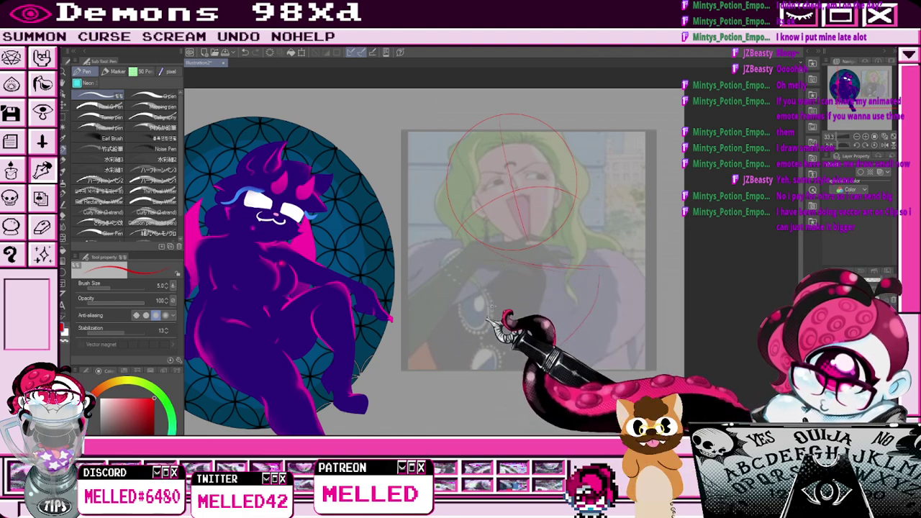
left_click_drag(451, 313, 536, 341)
left_click_drag(461, 263, 597, 290)
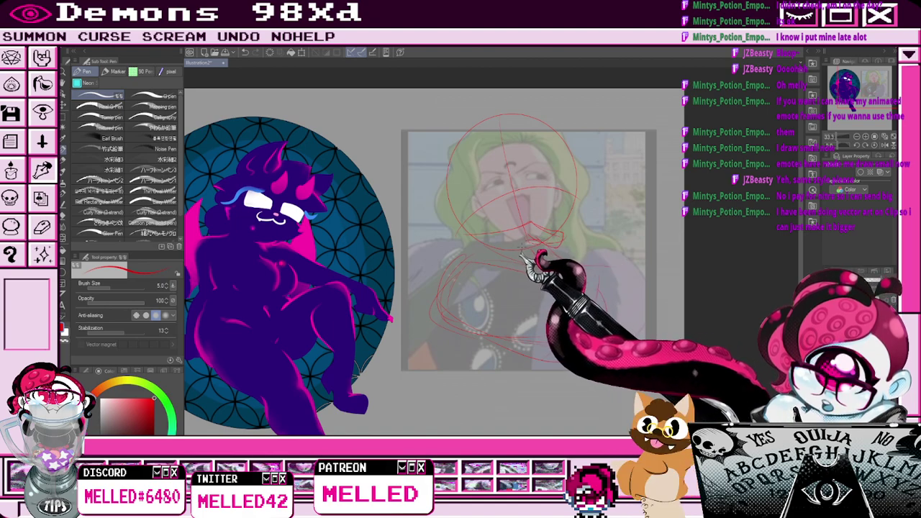
Rough in the hand beneath the chin, erasing and redrawing the palm and finger lines.
key("e")
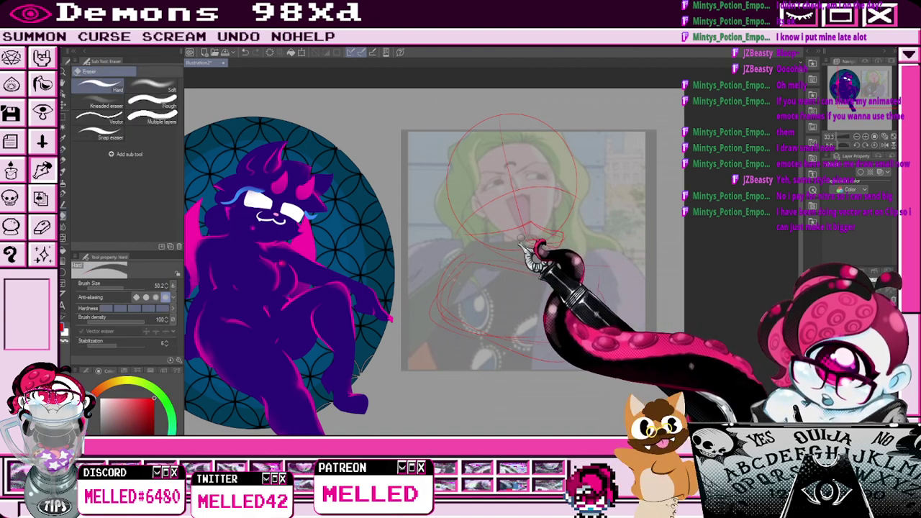
key("p")
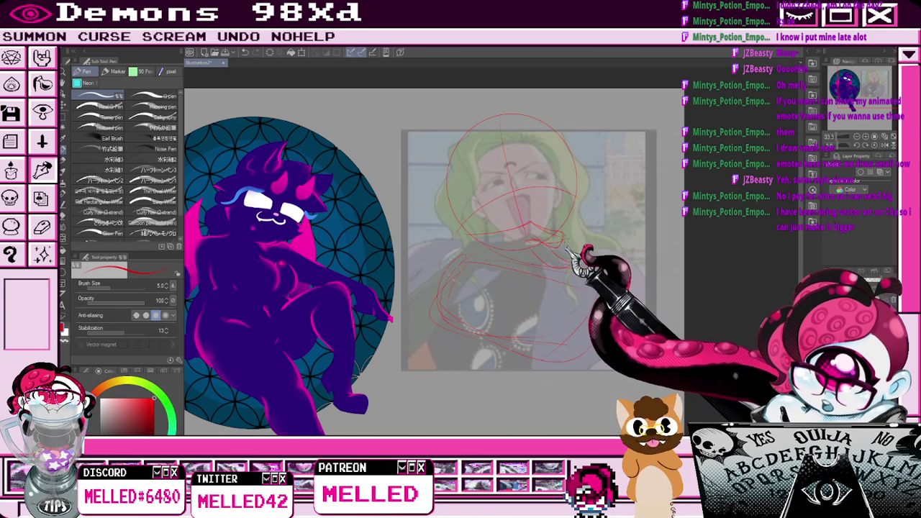
key("e")
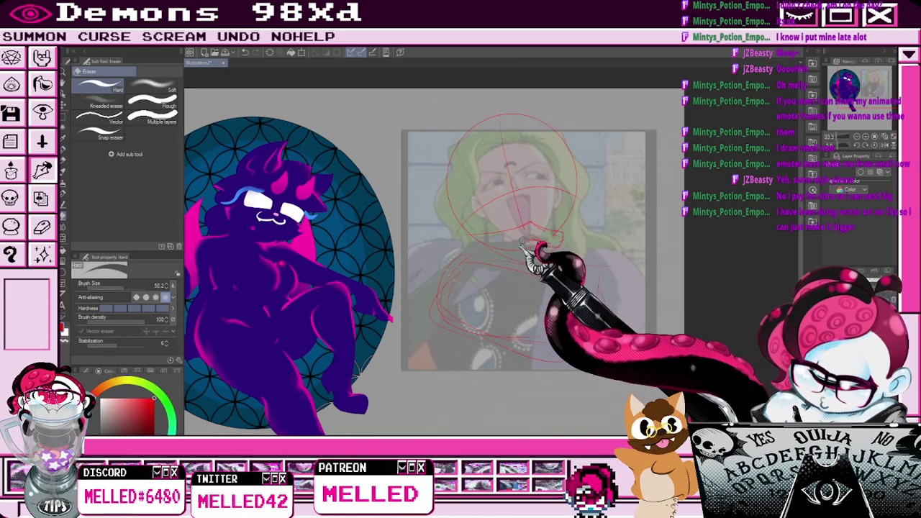
key("p")
key("e")
key("p")
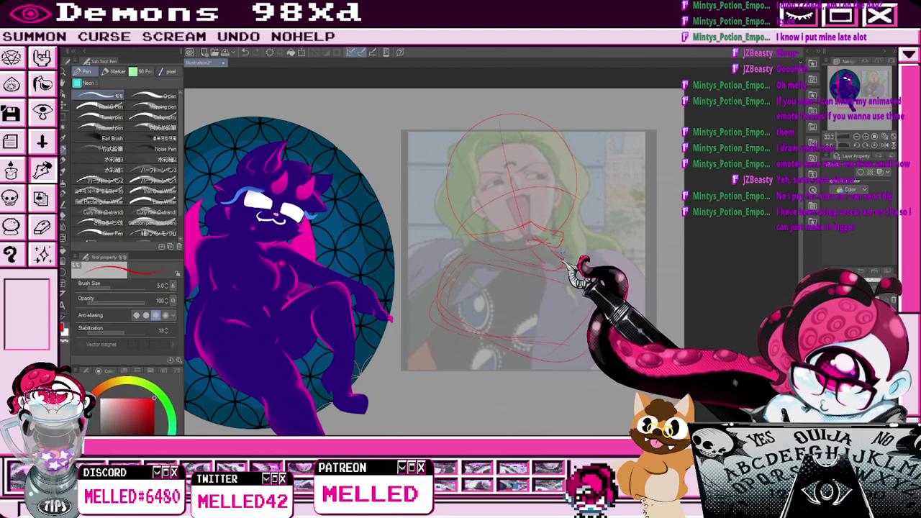
key("e")
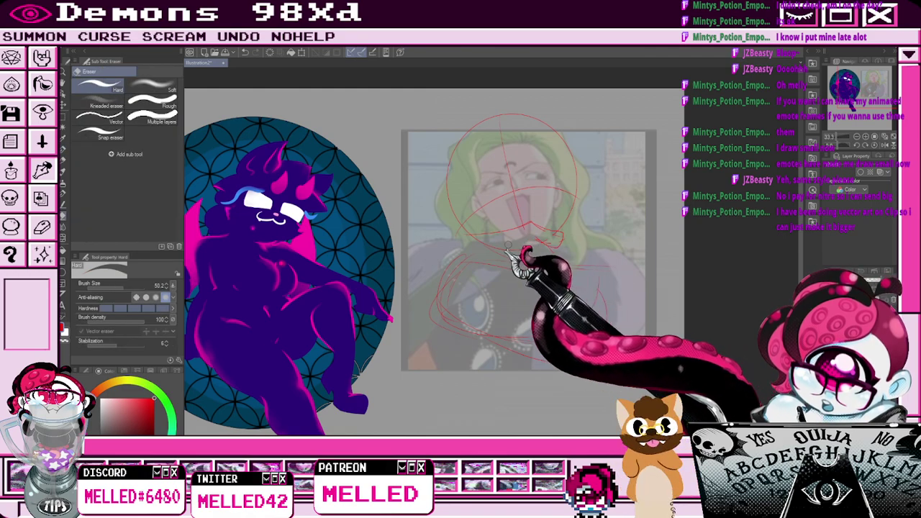
key("p")
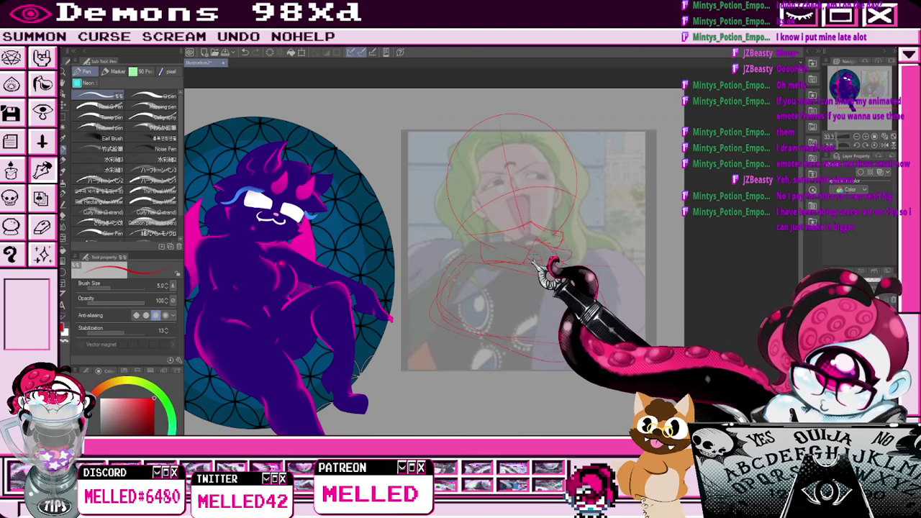
Erase the rough finger lines under the chin and redraw the fingers along the jaw.
scroll(529, 270, "up", 1)
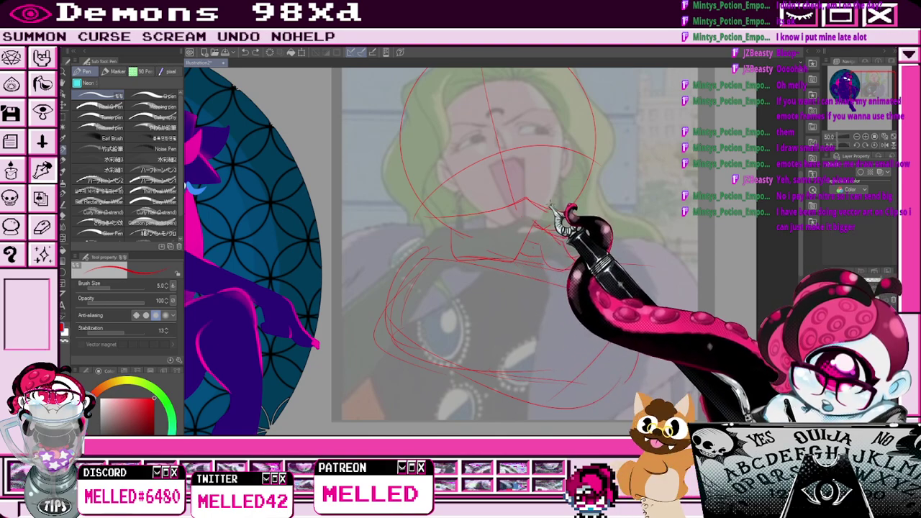
key("e")
key("p")
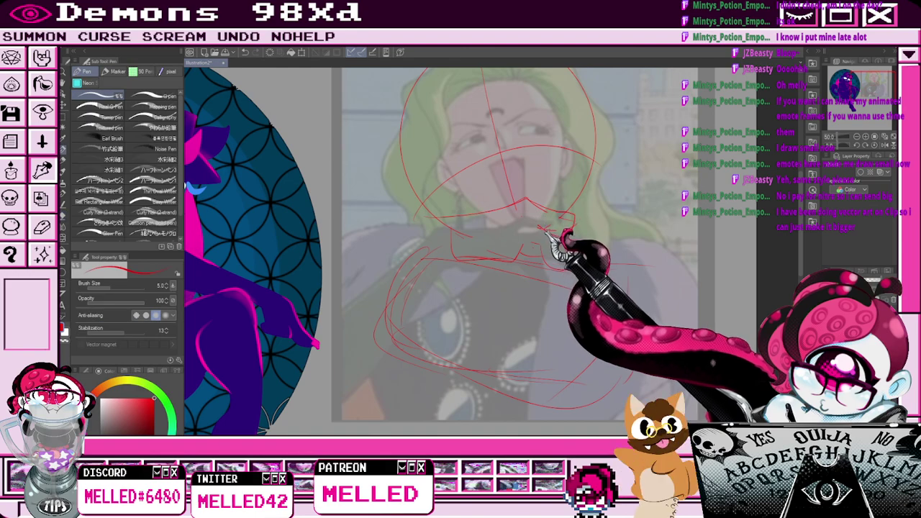
key("e")
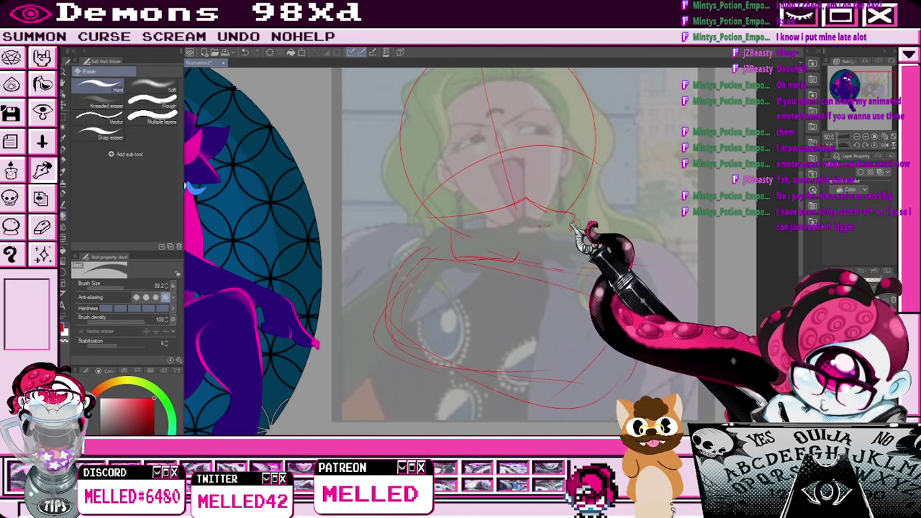
key("p")
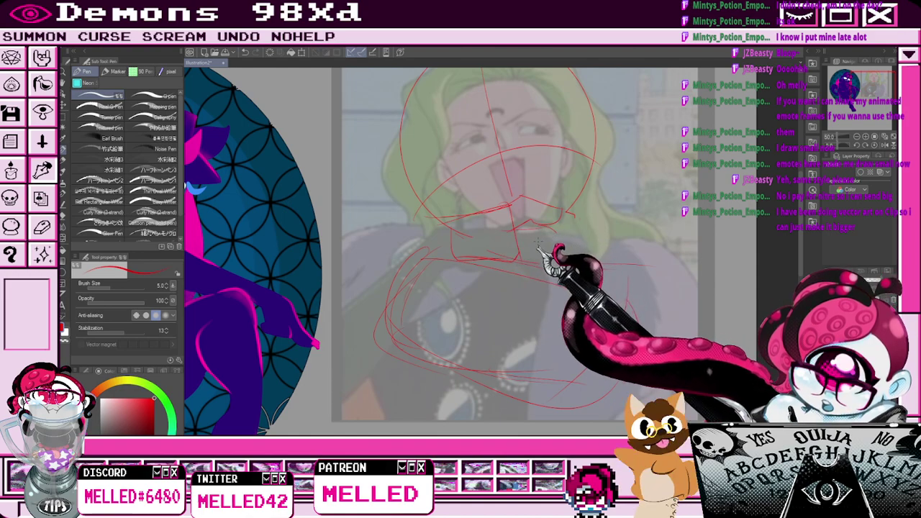
Rework the fingers into a shorter shape under the chin and draw the palm's lower edge and thumb.
key("ctrl+minus")
mouse_move(865, 280)
left_mouse_down()
mouse_move(879, 280)
mouse_move(867, 280)
left_mouse_up()
key("ctrl+plus")
key("ctrl+plus")
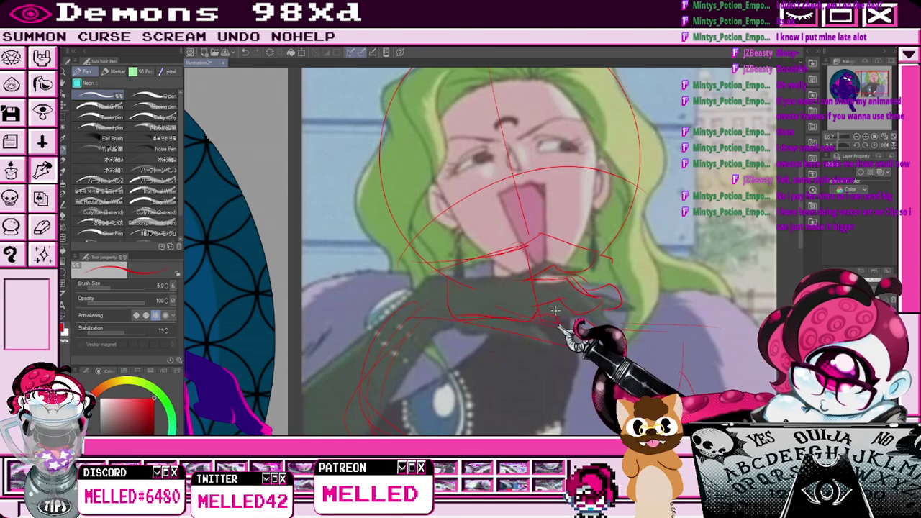
key("e")
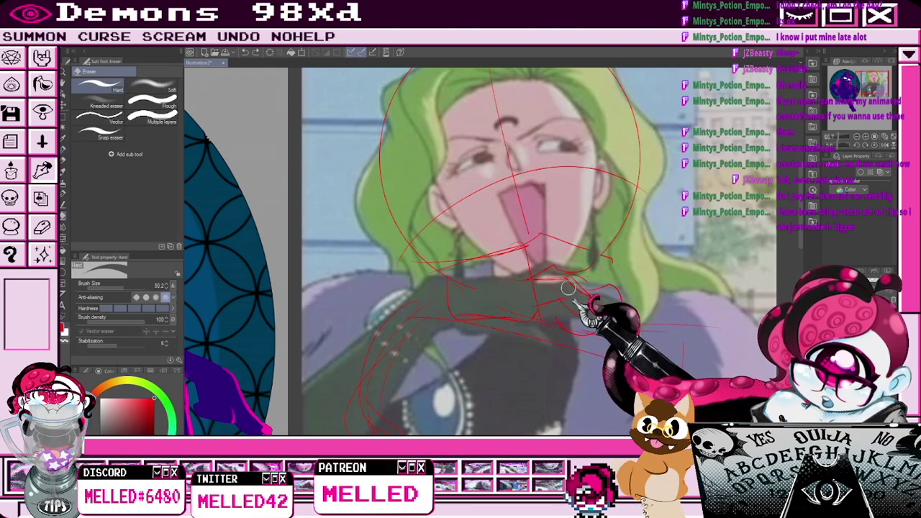
key("p")
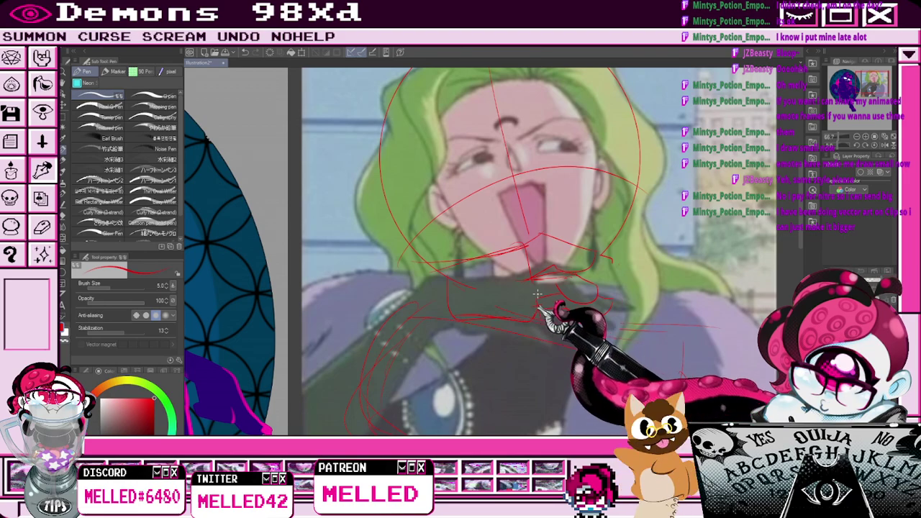
mouse_move(522, 329)
left_mouse_down()
mouse_move(478, 333)
mouse_move(437, 305)
left_mouse_up()
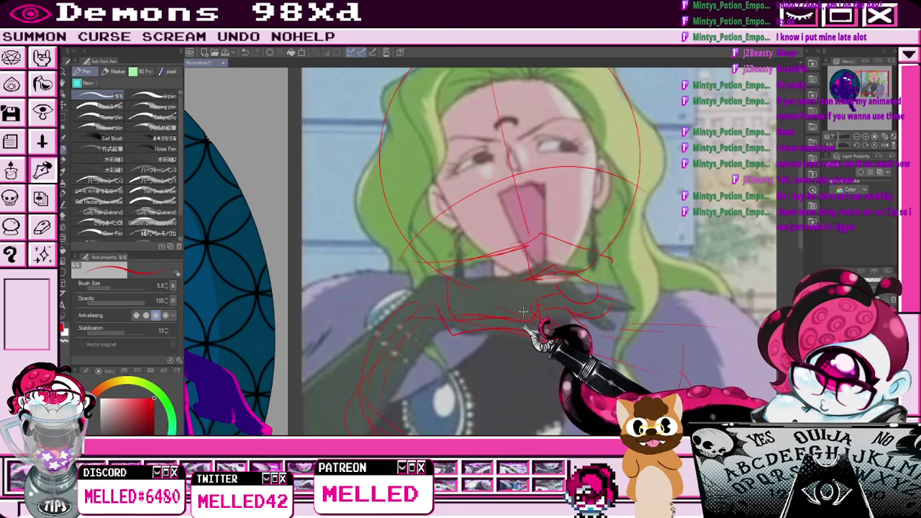
left_click_drag(530, 317, 524, 330)
Erase the short finger lines and redraw them as longer fingers extending out past the chin.
key("e")
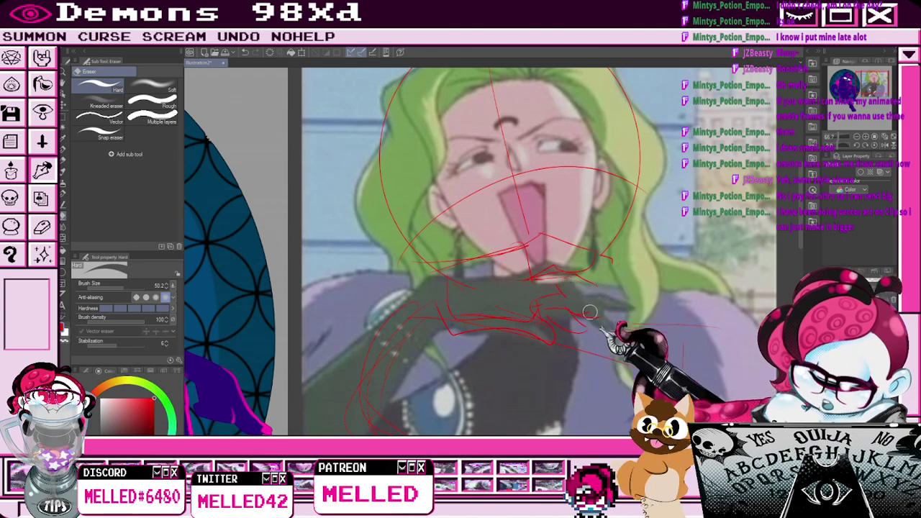
key("p")
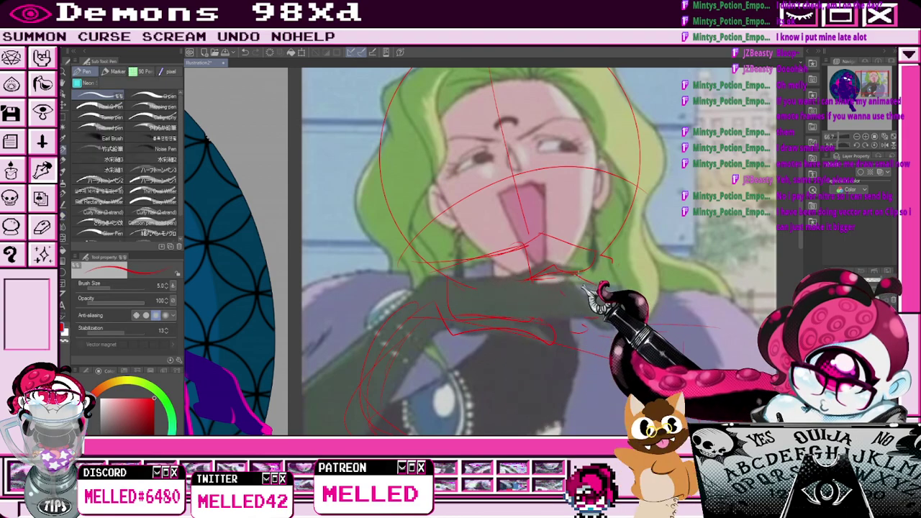
left_click_drag(586, 270, 603, 295)
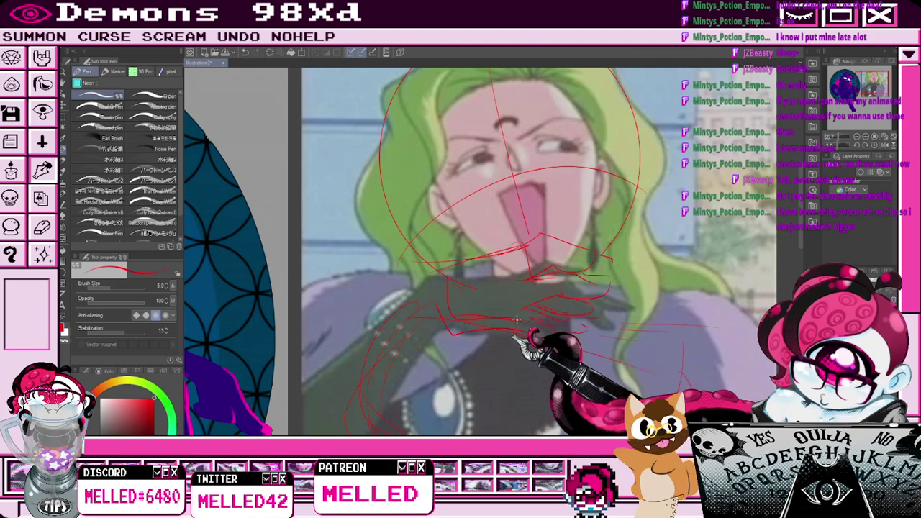
key("e")
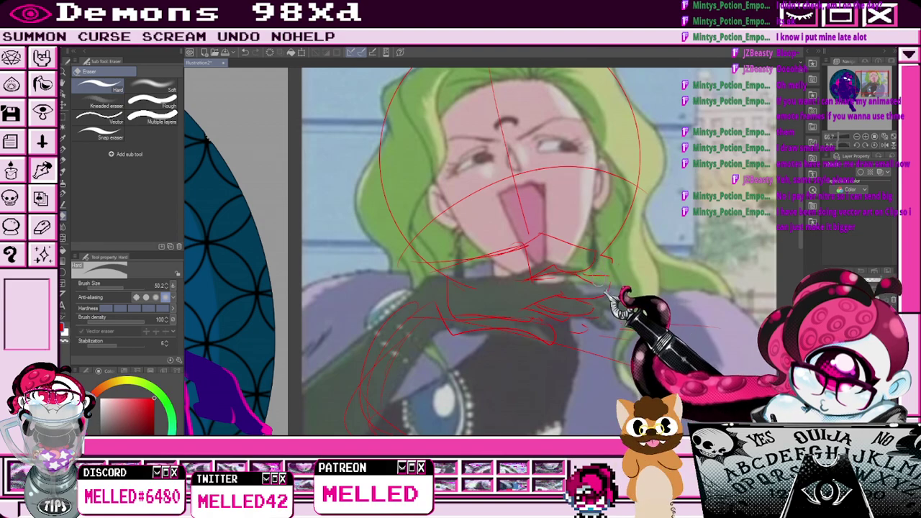
key("p")
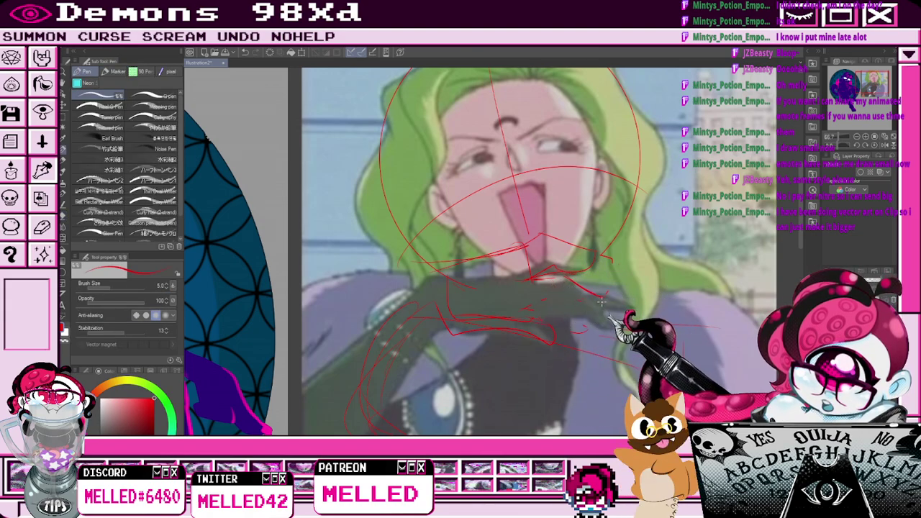
mouse_move(605, 279)
left_mouse_down()
mouse_move(609, 288)
mouse_move(567, 312)
left_mouse_up()
Draw the shoulder line sloping from the neck down to the outer arm on the raised-hand side.
mouse_move(457, 262)
left_mouse_down()
mouse_move(419, 269)
mouse_move(301, 404)
left_mouse_up()
key("ctrl+z")
left_click_drag(458, 262, 407, 265)
mouse_move(408, 264)
left_mouse_down()
mouse_move(324, 335)
mouse_move(403, 284)
mouse_move(305, 361)
left_mouse_up()
left_click_drag(390, 292, 298, 381)
scroll(487, 308, "down", 2)
Erase the old wrist and chest guide lines overlapping the raised forearm.
key("e")
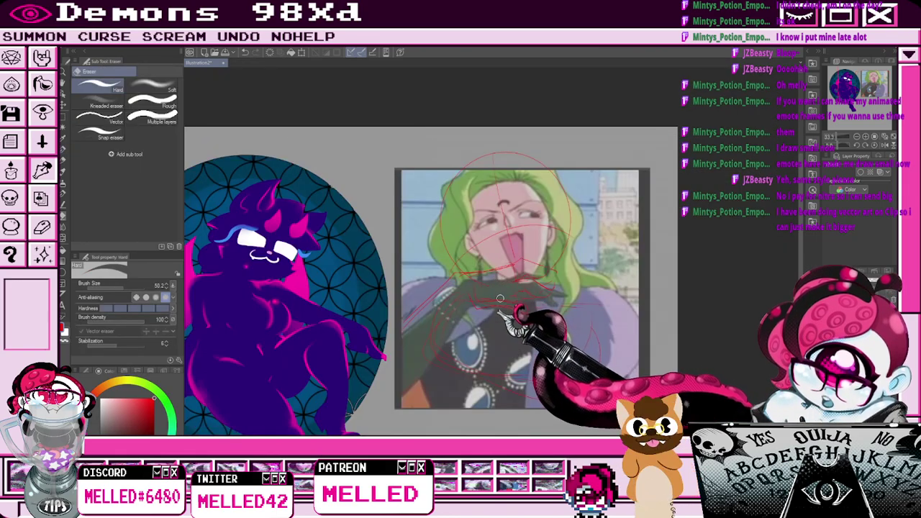
scroll(502, 325, "up", 2)
left_click_drag(517, 305, 466, 304)
mouse_move(461, 269)
left_mouse_down()
mouse_move(449, 262)
mouse_move(435, 289)
mouse_move(390, 307)
mouse_move(382, 300)
left_mouse_up()
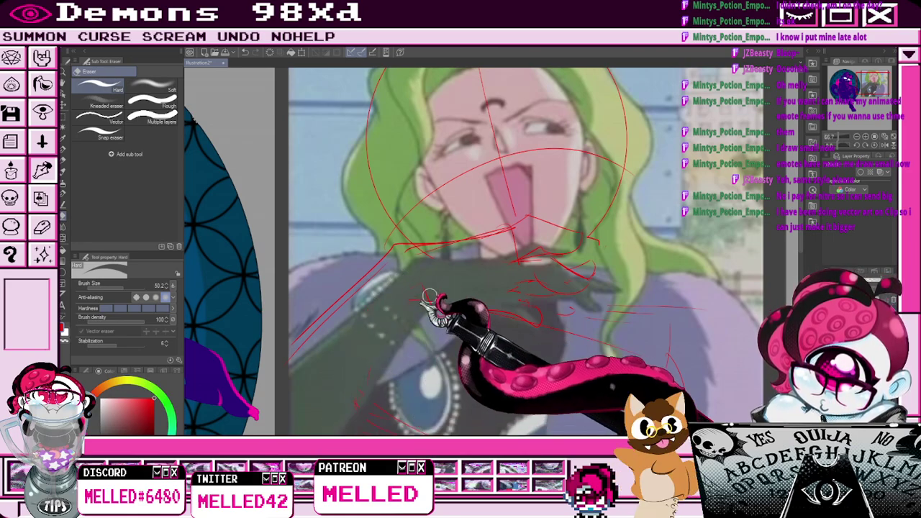
key("p")
scroll(407, 329, "down", 2)
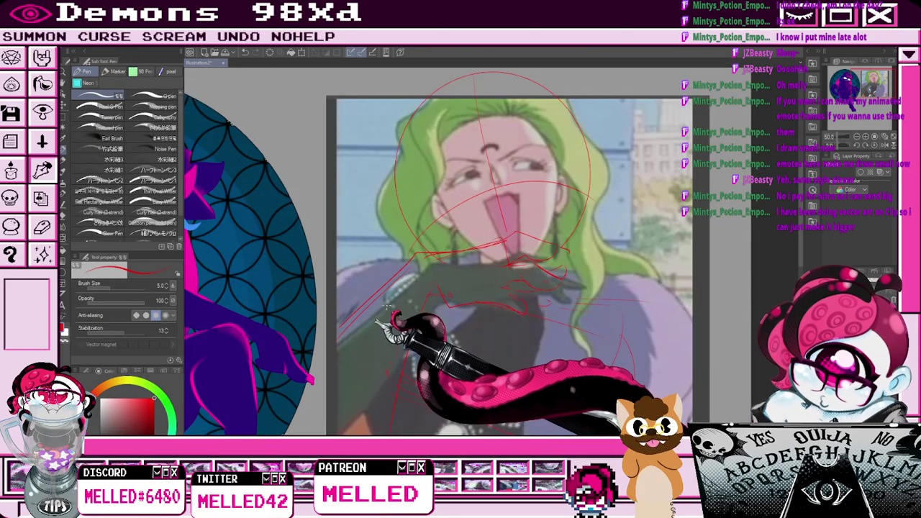
Undo the last stroke, redraw the sloping shoulder line slightly higher, and erase the surplus strokes beneath it.
key("ctrl+z")
mouse_move(476, 246)
left_mouse_down()
mouse_move(432, 239)
mouse_move(325, 329)
left_mouse_up()
mouse_move(411, 255)
left_mouse_down()
mouse_move(364, 290)
mouse_move(323, 348)
left_mouse_up()
key("e")
left_click_drag(390, 285, 373, 270)
key("p")
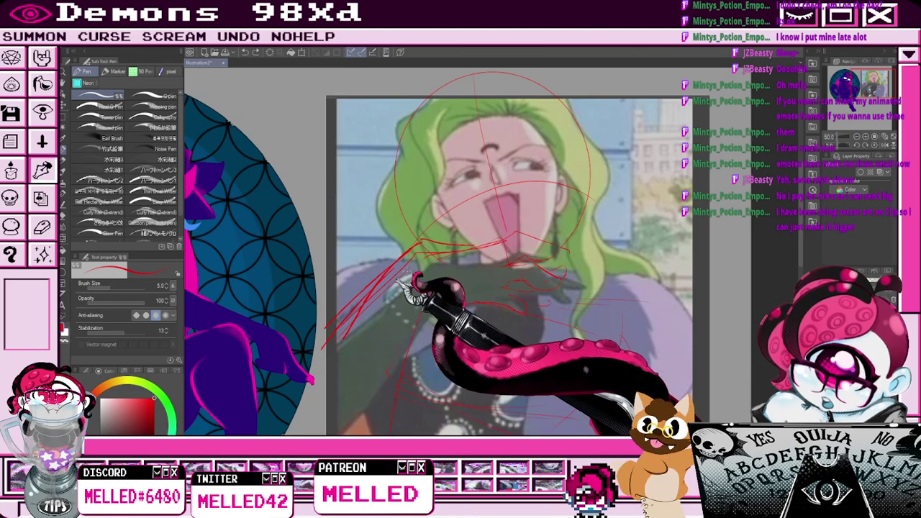
key("e")
key("p")
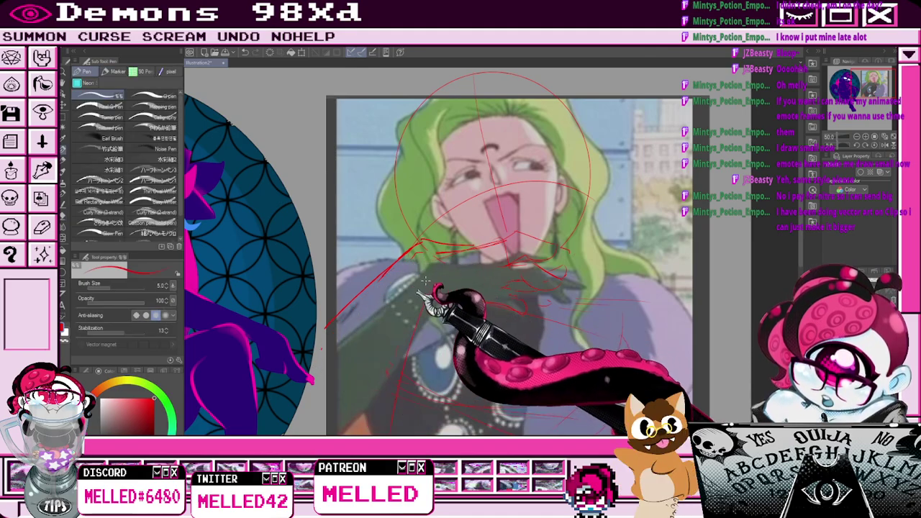
Draw the rounded upper arm down to the elbow, and add the thumb and the forearm's inner edge.
mouse_move(370, 278)
left_mouse_down()
mouse_move(338, 322)
mouse_move(356, 422)
left_mouse_up()
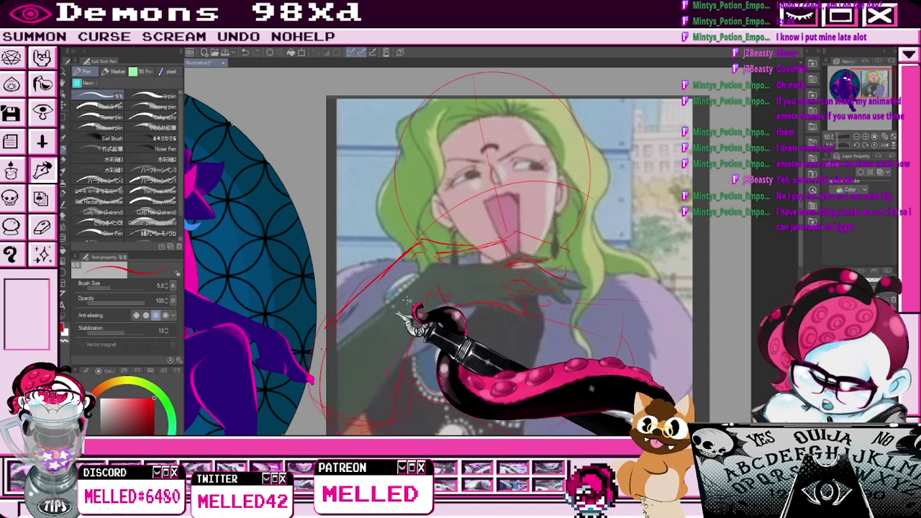
mouse_move(504, 285)
left_mouse_down()
mouse_move(526, 301)
mouse_move(521, 322)
mouse_move(489, 305)
left_mouse_up()
left_click_drag(431, 292, 400, 369)
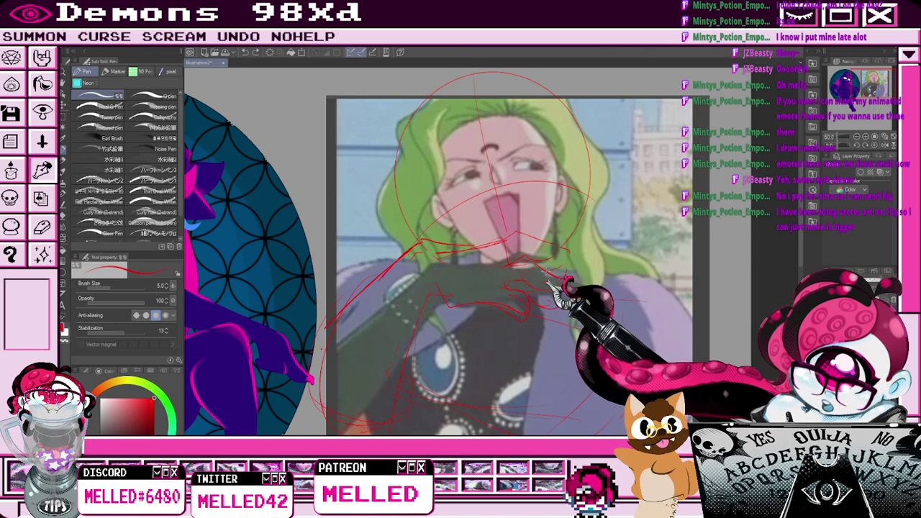
Redraw the fingertip below the jaw and erase the thumb and lower finger lines.
key("e")
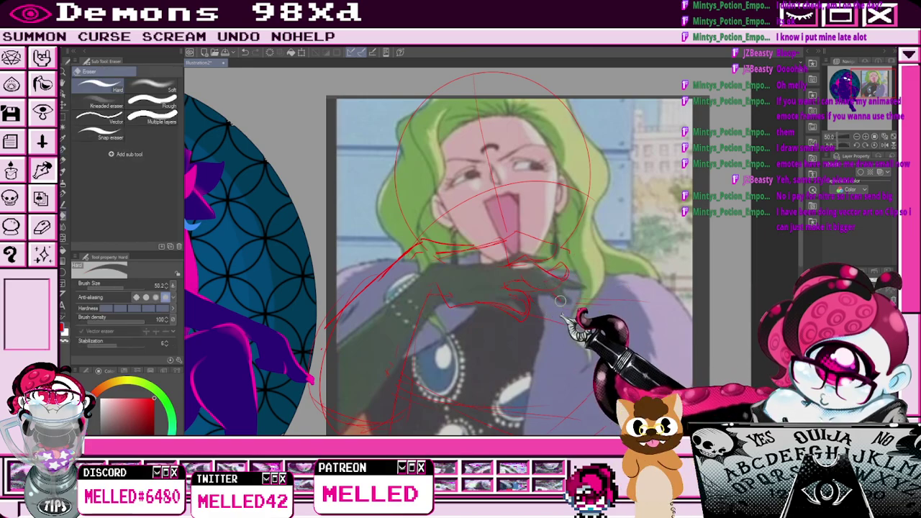
key("p")
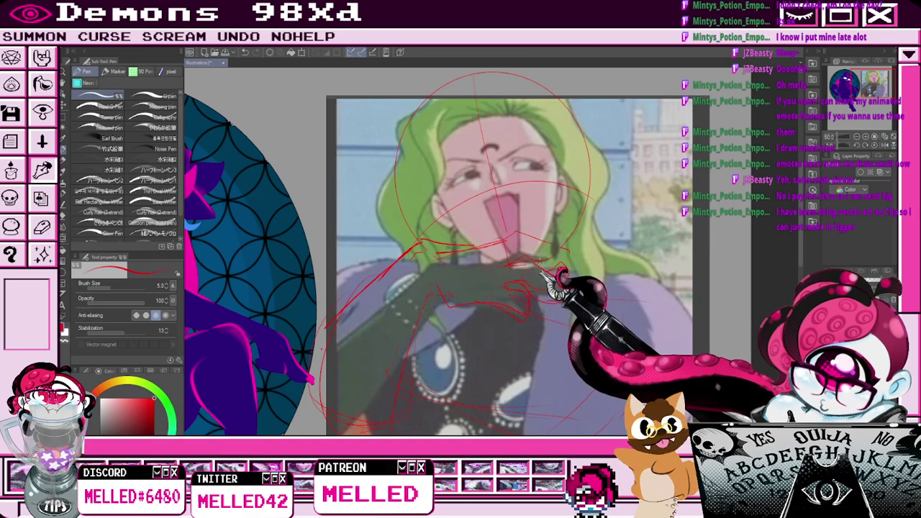
key("e")
key("p")
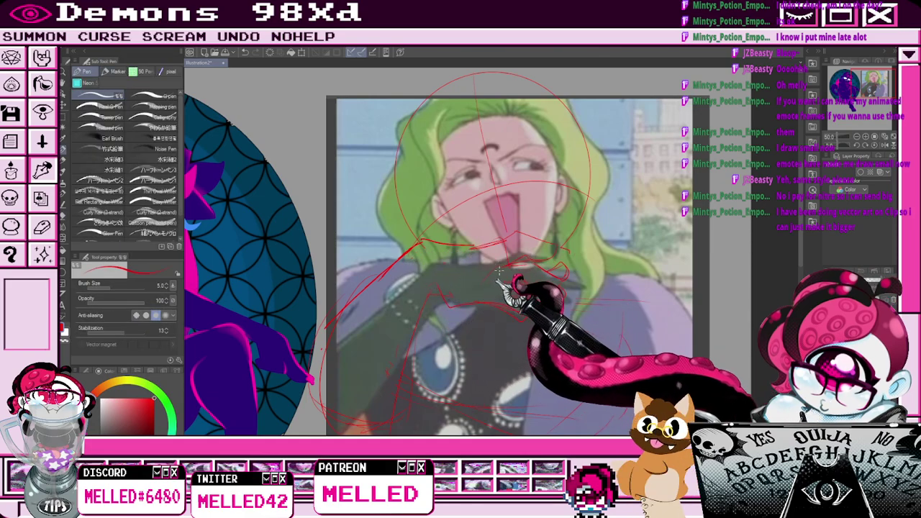
key("e")
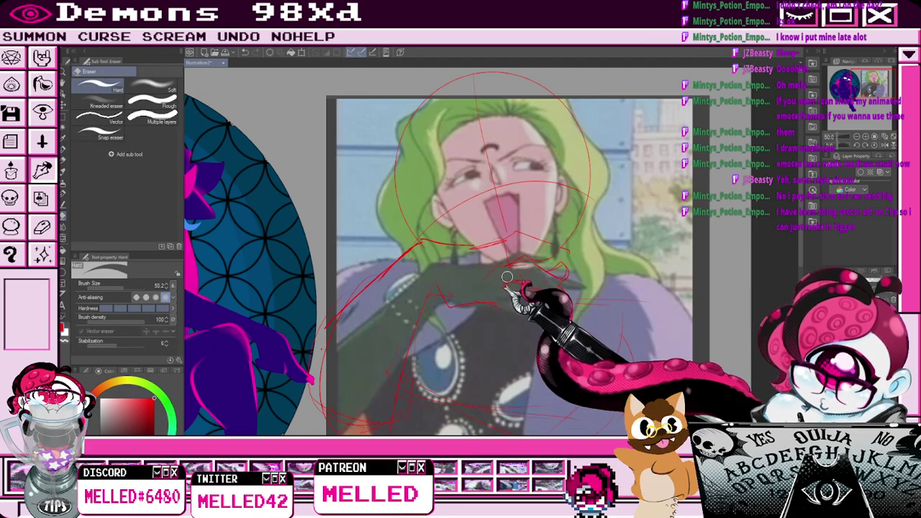
key("p")
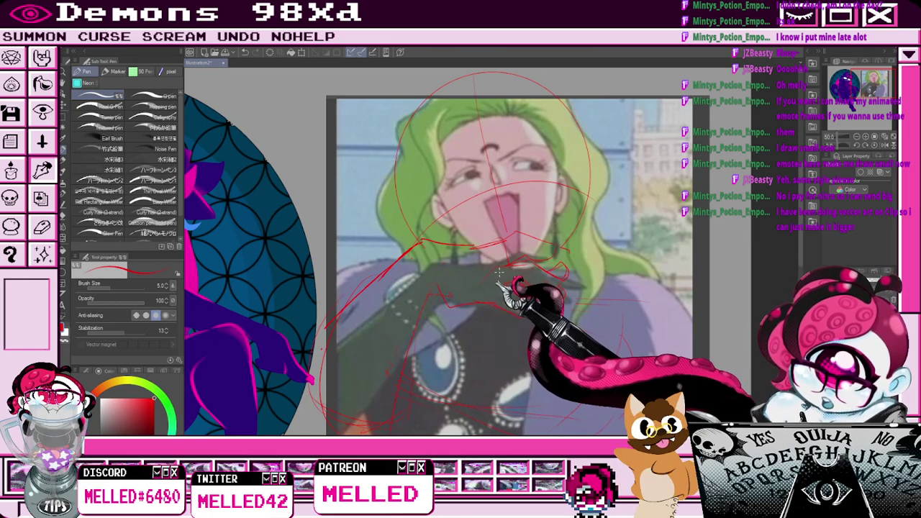
Add rounded chest curves below the fingers, and erase and redraw the thumb and lower fingers.
key("p")
key("p")
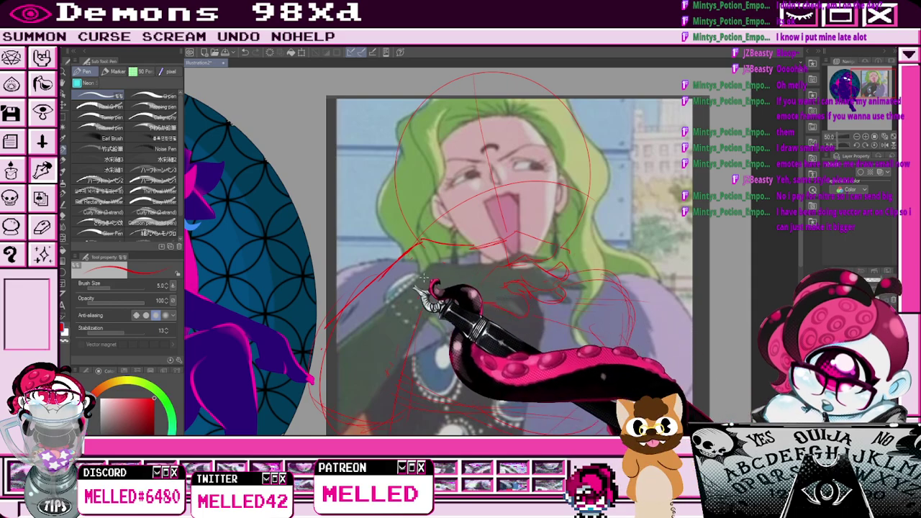
key("e")
key("p")
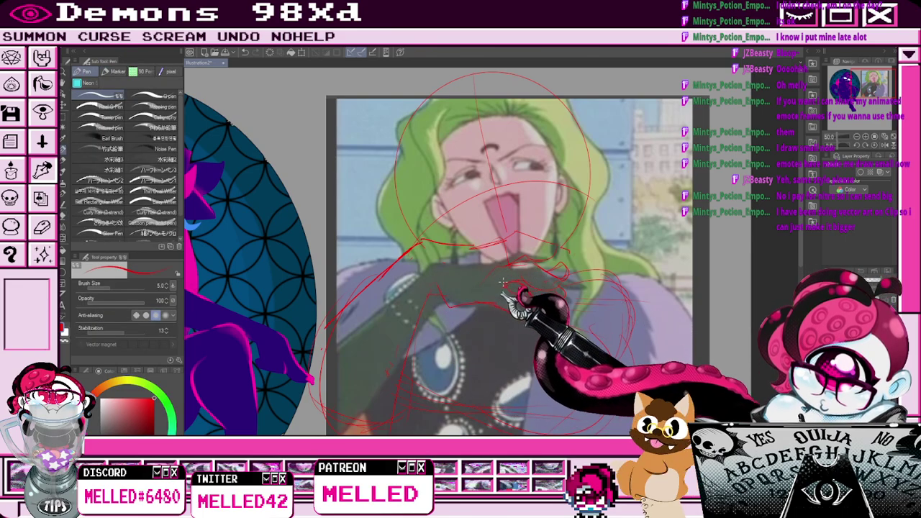
scroll(506, 288, "down", 2)
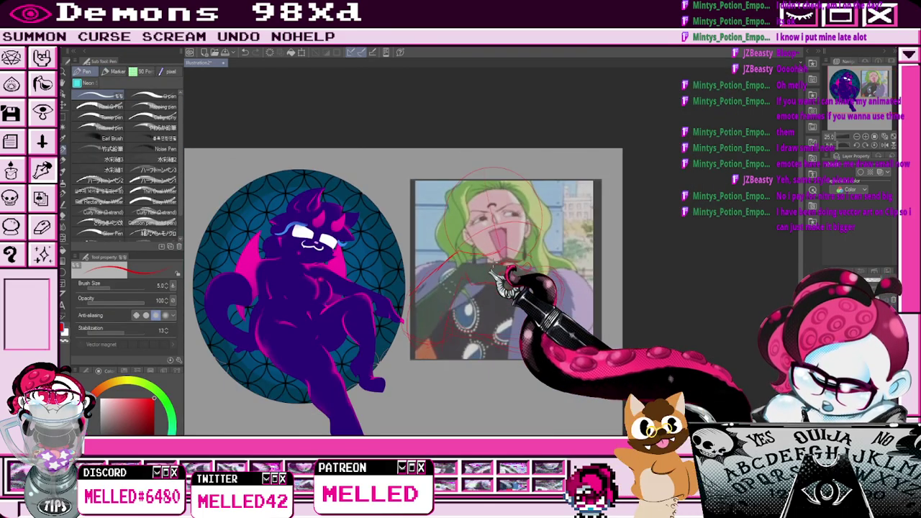
scroll(495, 272, "up", 2)
scroll(504, 266, "up", 2)
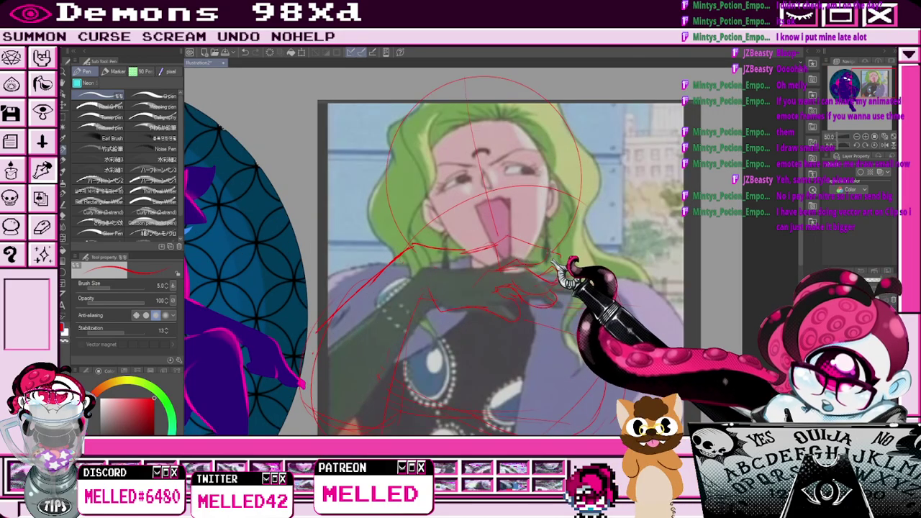
scroll(550, 257, "down", 2)
Clean up the outer chest guide and sketch large sweeping curves around the head and shoulders.
key("e")
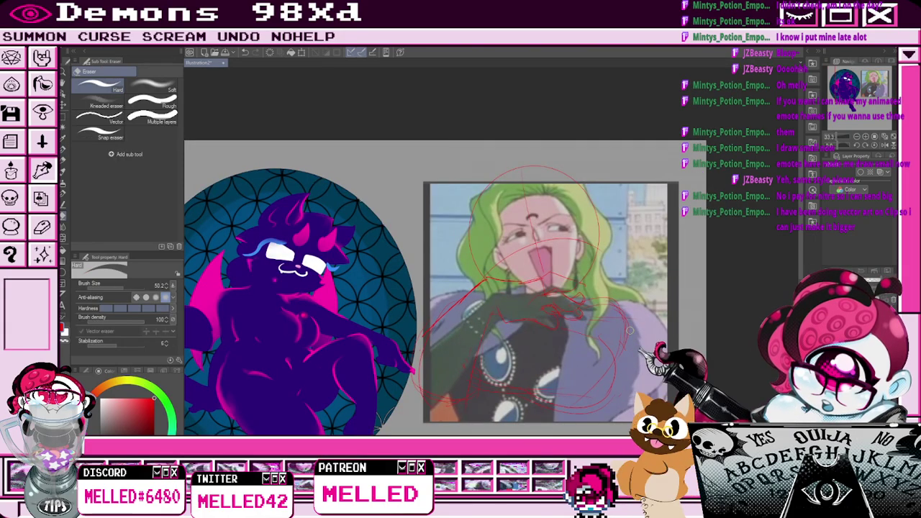
key("p")
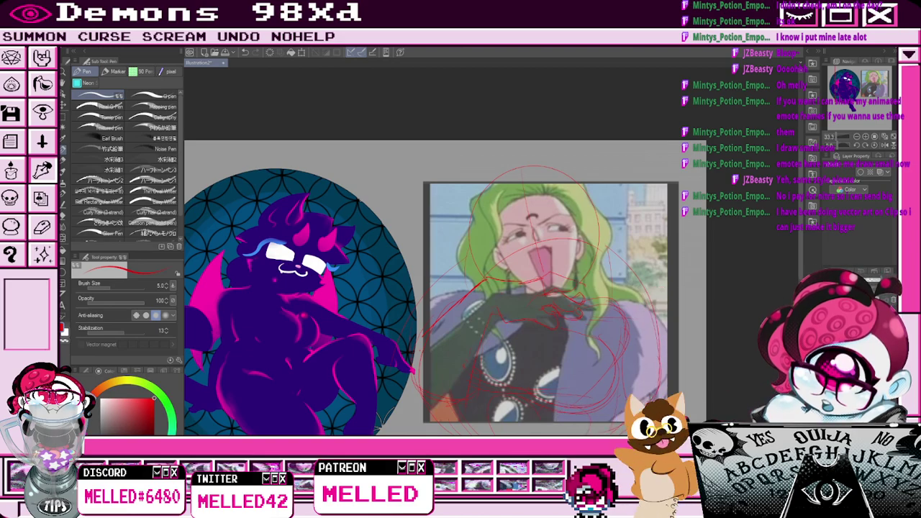
scroll(504, 256, "up", 2)
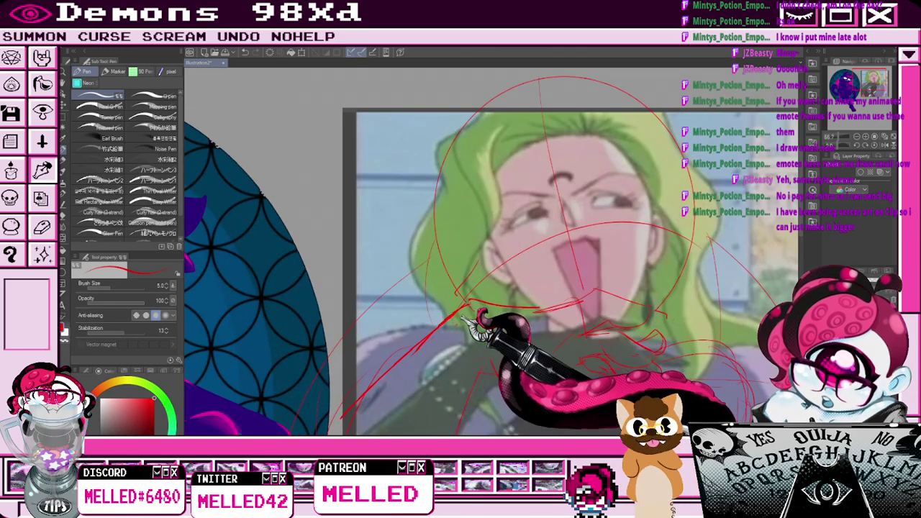
key("ctrl+minus")
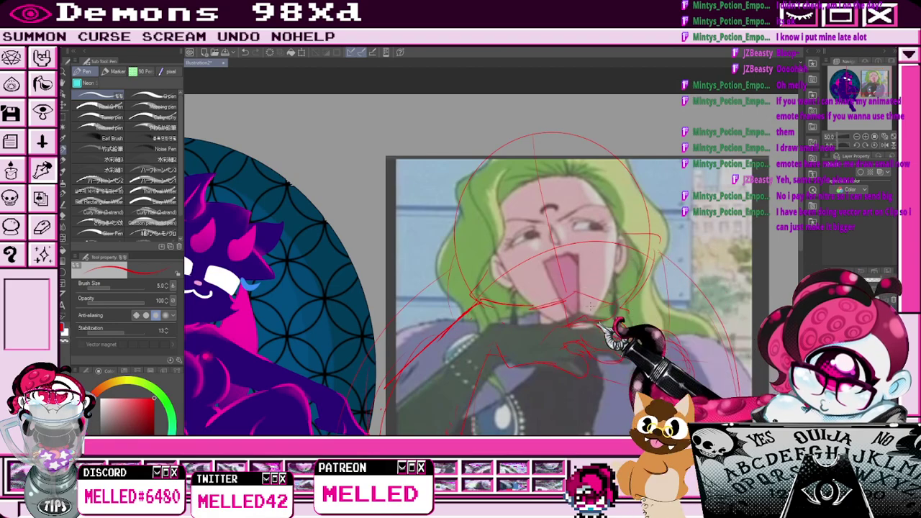
Rough in the facial guide lines, erase over the head circle, and sketch a loose fluffy hair outline around it.
key("ctrl+minus")
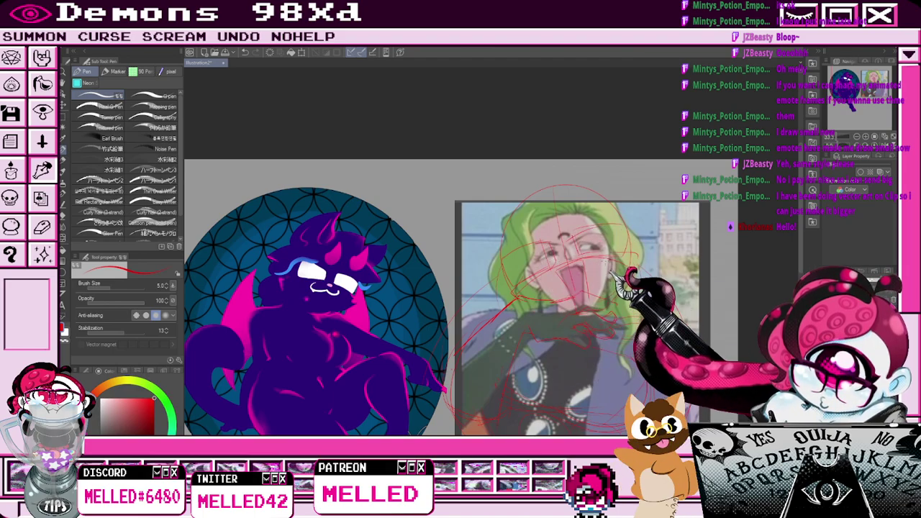
key("e")
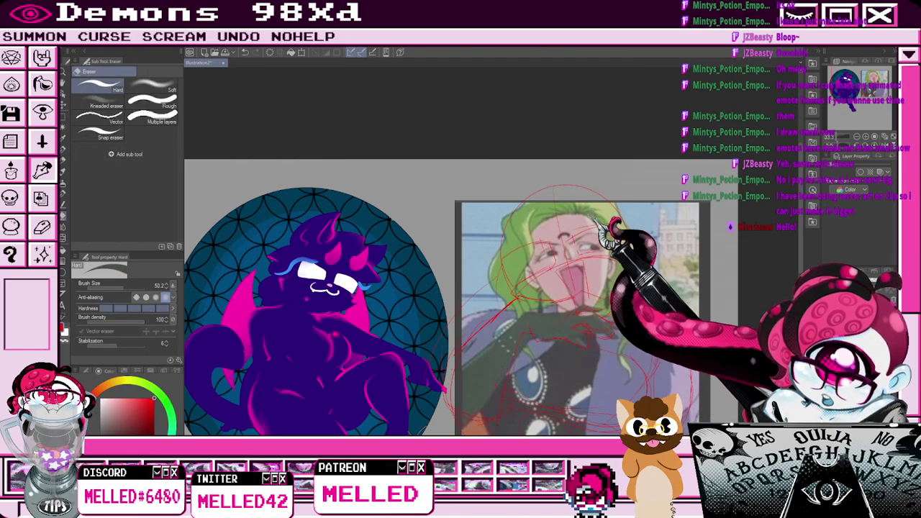
key("p")
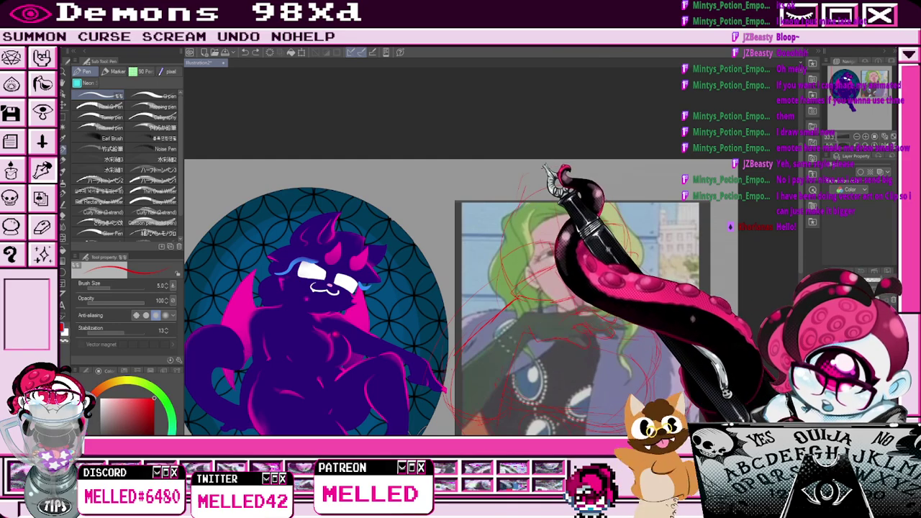
mouse_move(517, 194)
left_mouse_down()
mouse_move(553, 156)
mouse_move(589, 171)
mouse_move(580, 167)
mouse_move(625, 219)
left_mouse_up()
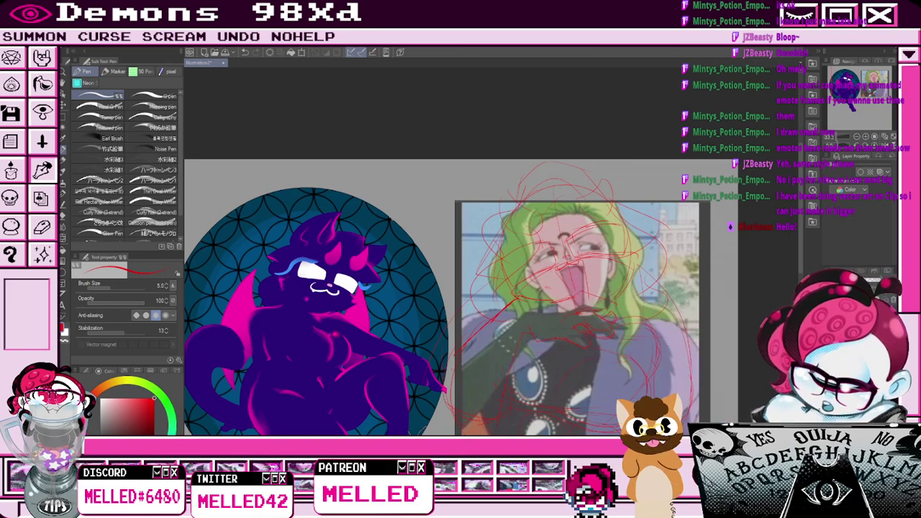
Hide the reference image and erase stray guide lines around the sketch's chin.
left_click(829, 325)
left_click_drag(866, 80, 869, 85)
key("e")
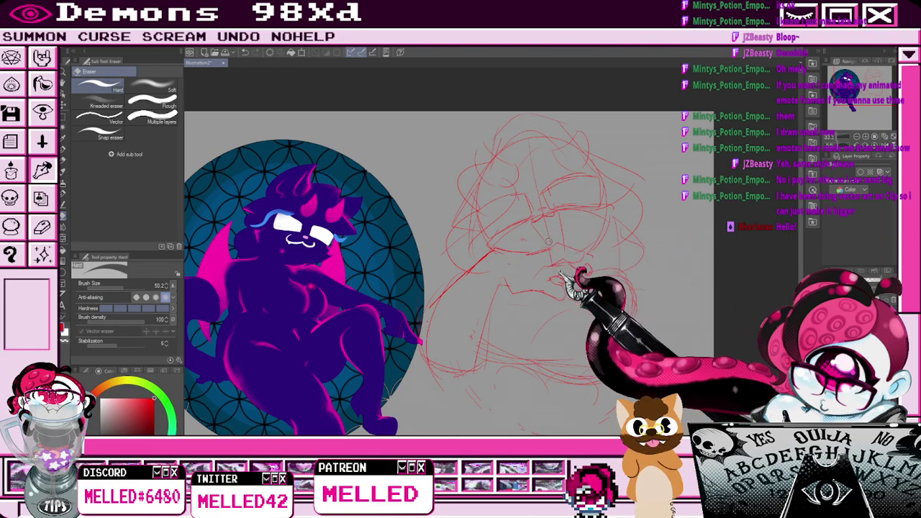
key("p")
left_click_drag(838, 91, 838, 95)
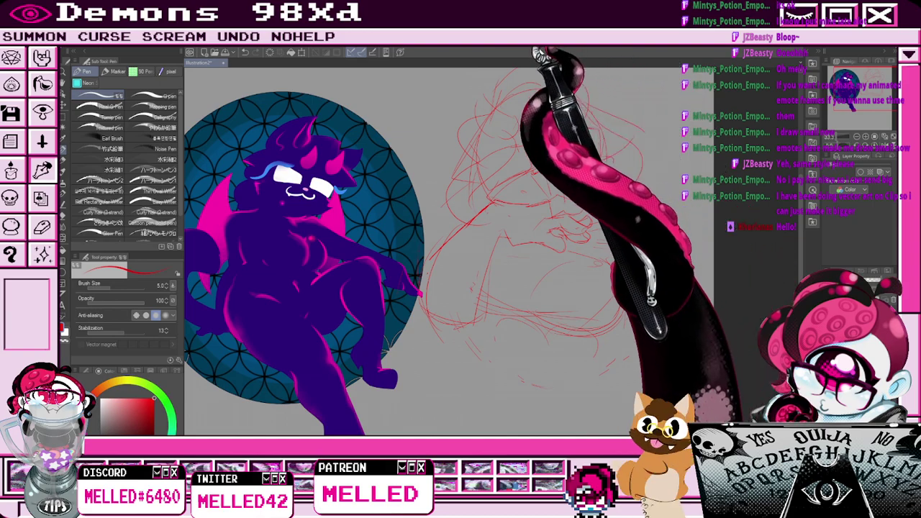
Touch up the chest lines and move the red sketch lower on the canvas.
key("e")
key("p")
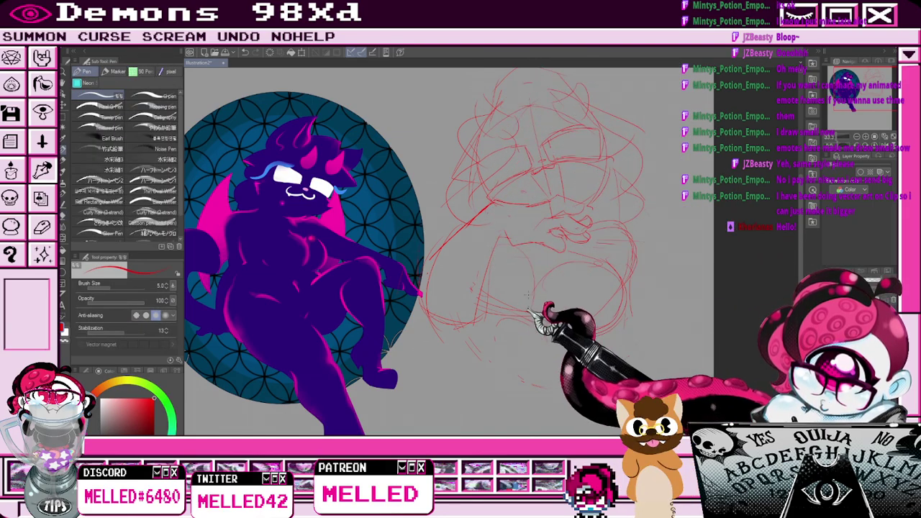
scroll(494, 282, "down", 1)
left_click(64, 105)
left_click_drag(549, 290, 551, 331)
Sketch a large heart-shaped outline around the whole figure in red, undoing and redrawing its sweeping outer curve.
key("p")
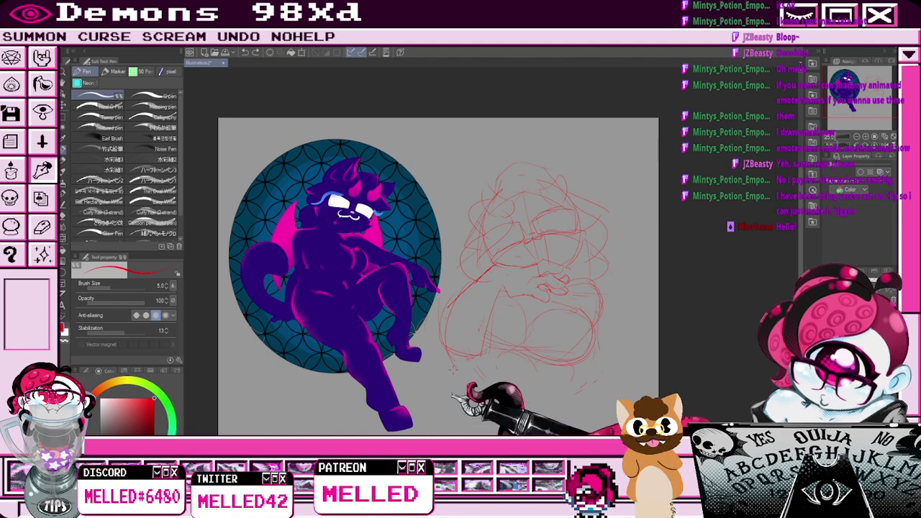
mouse_move(602, 176)
left_mouse_down()
mouse_move(663, 278)
mouse_move(541, 413)
left_mouse_up()
key("ctrl+z")
left_click_drag(603, 179, 544, 412)
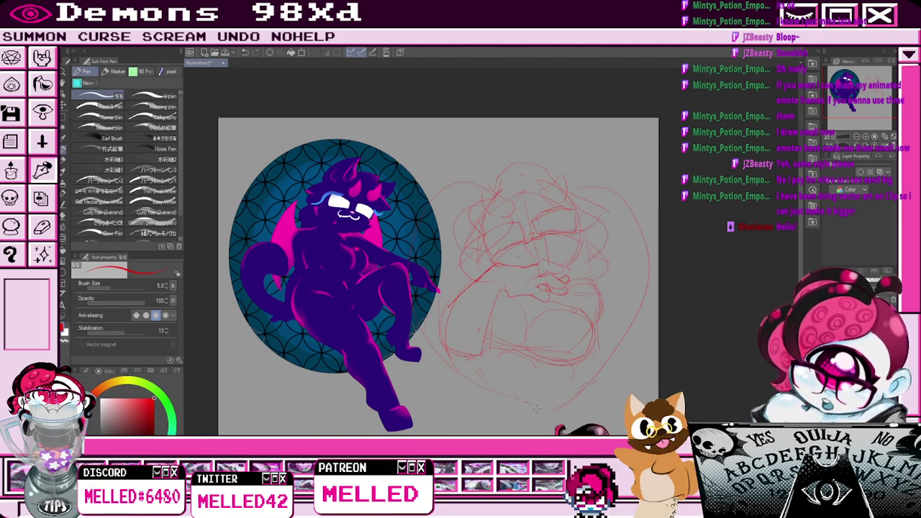
key("ctrl+z")
left_click_drag(587, 189, 523, 403)
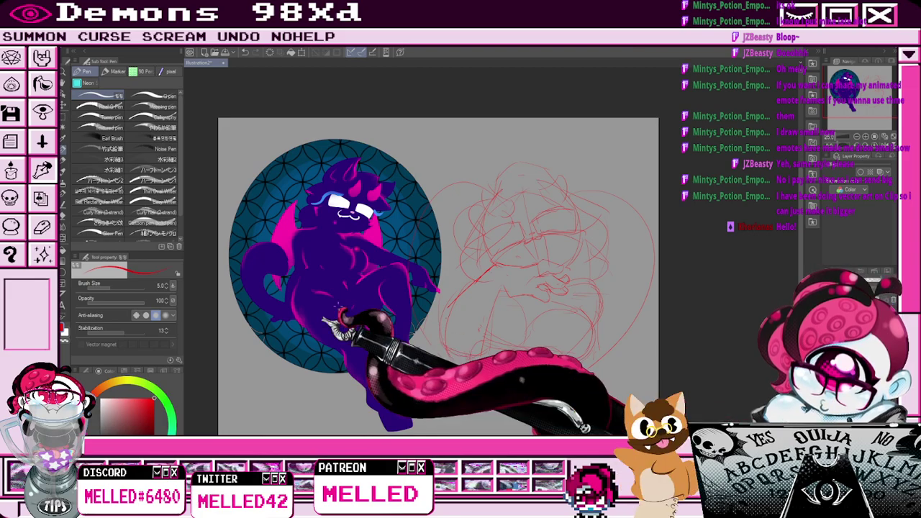
Sample the dark purple from the character's body and fade the red sketch layer.
left_click(329, 255, "alt")
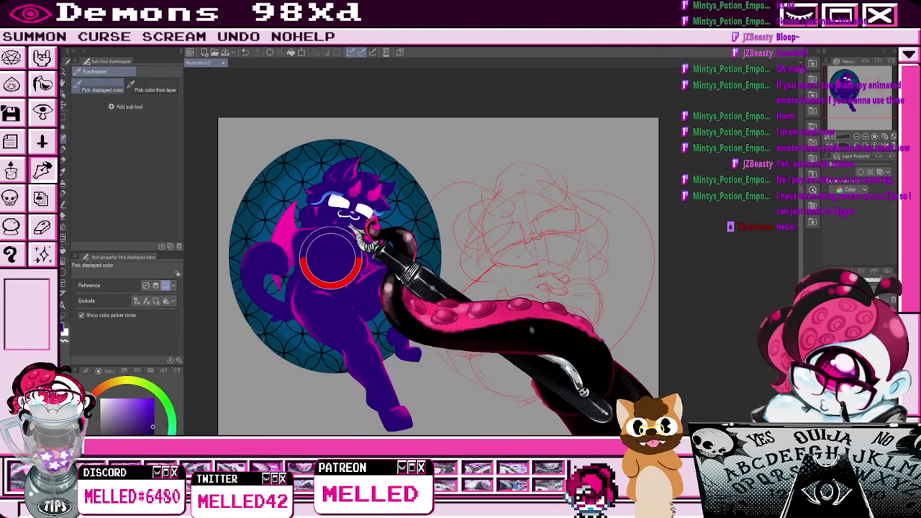
scroll(490, 260, "up", 1)
scroll(494, 268, "up", 1)
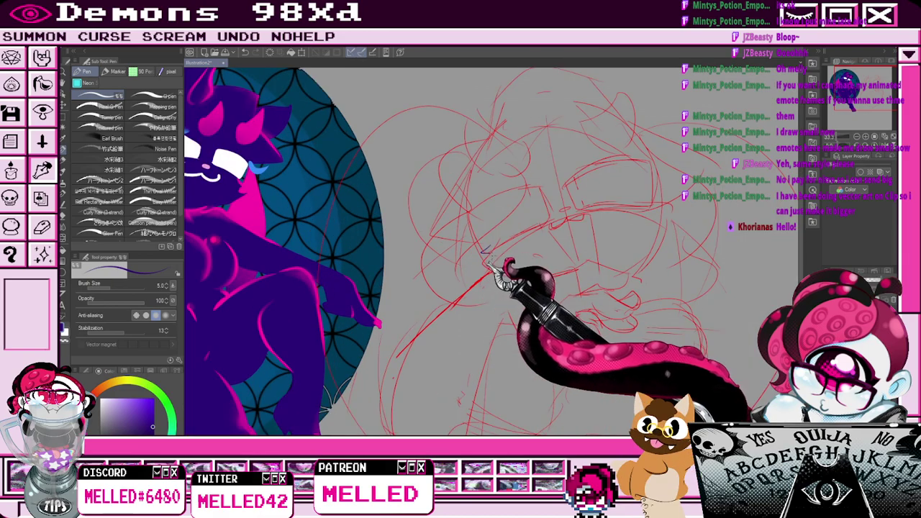
left_click(874, 281)
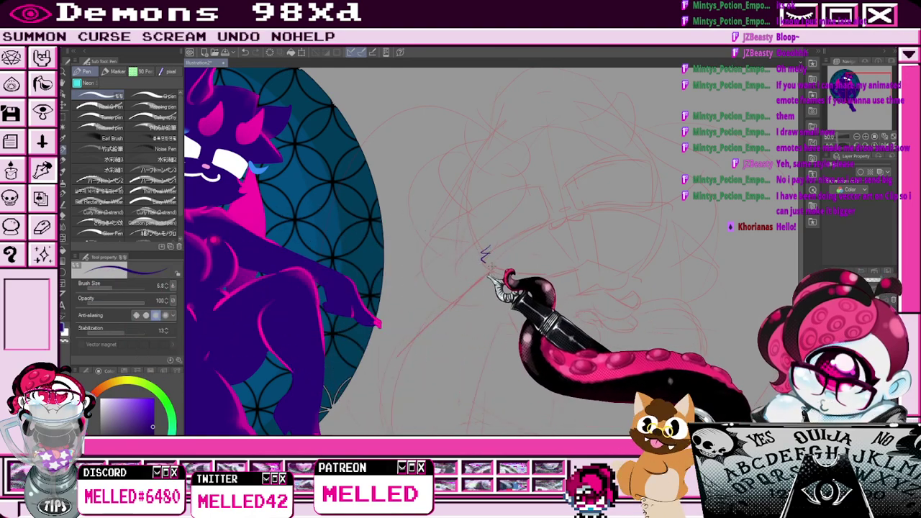
Outline the fur tufts and cheeks on both sides of the face with the purple pen, erasing stray strokes.
mouse_move(490, 254)
left_mouse_down()
mouse_move(472, 271)
mouse_move(506, 272)
left_mouse_up()
mouse_move(660, 205)
left_mouse_down()
mouse_move(665, 237)
mouse_move(643, 270)
left_mouse_up()
scroll(570, 256, "up", 2)
key("e")
mouse_move(540, 279)
left_mouse_down()
mouse_move(507, 287)
mouse_move(531, 282)
mouse_move(501, 274)
left_mouse_up()
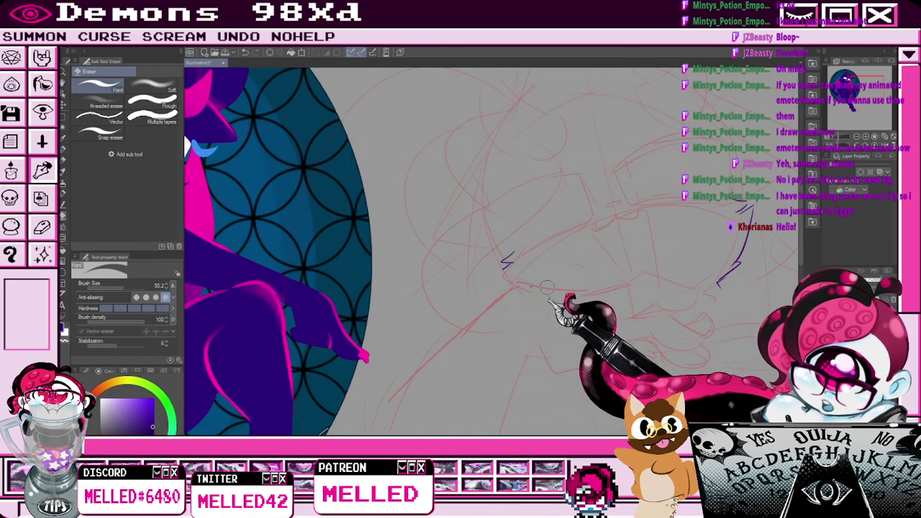
key("p")
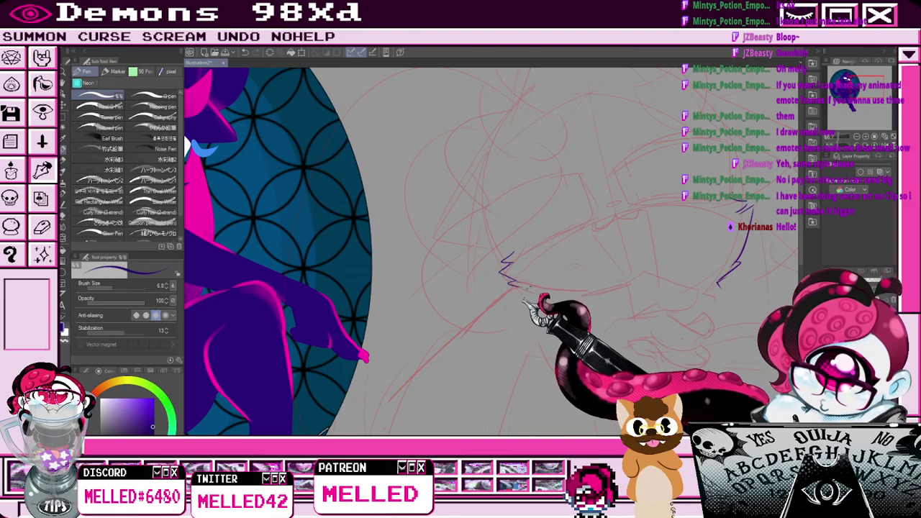
Clean up the jaw line with the eraser and draw the rounded shoulder curve descending from beside the hand.
key("e")
scroll(546, 295, "down", 3)
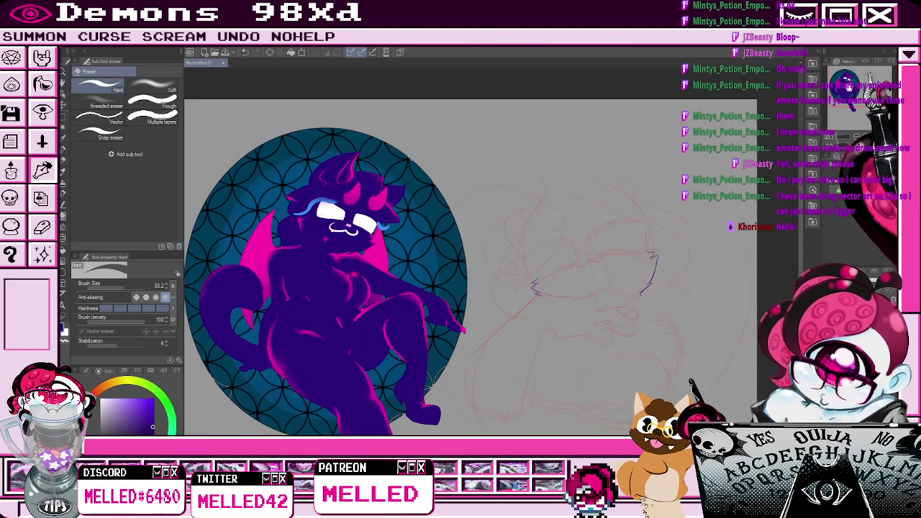
scroll(612, 281, "up", 3)
key("p")
scroll(634, 292, "down", 2)
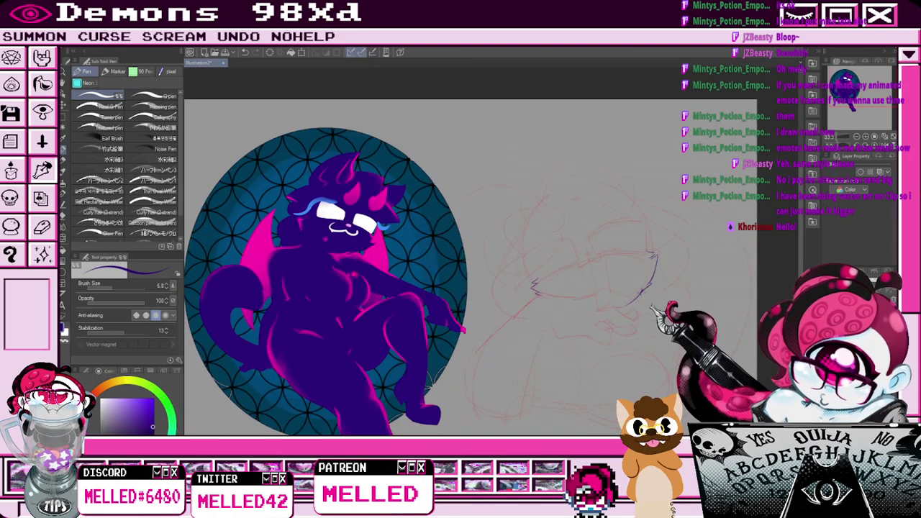
key("e")
key("p")
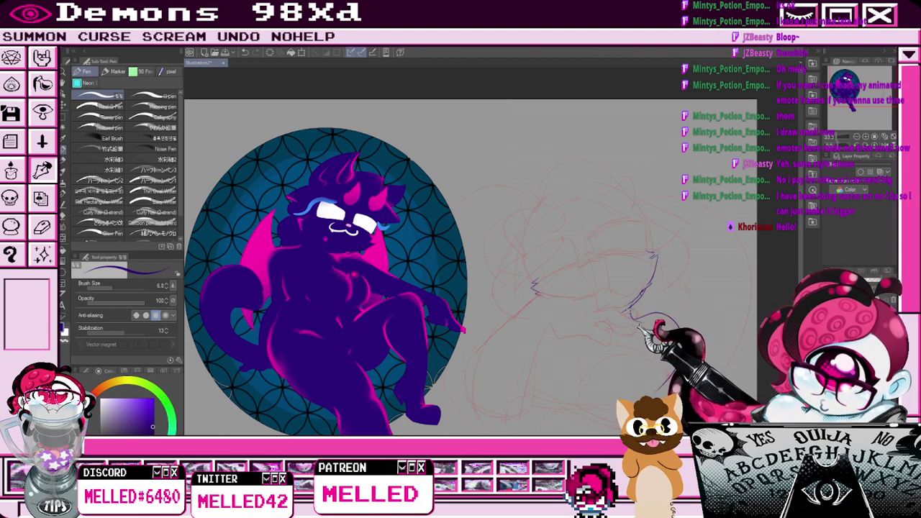
key("e")
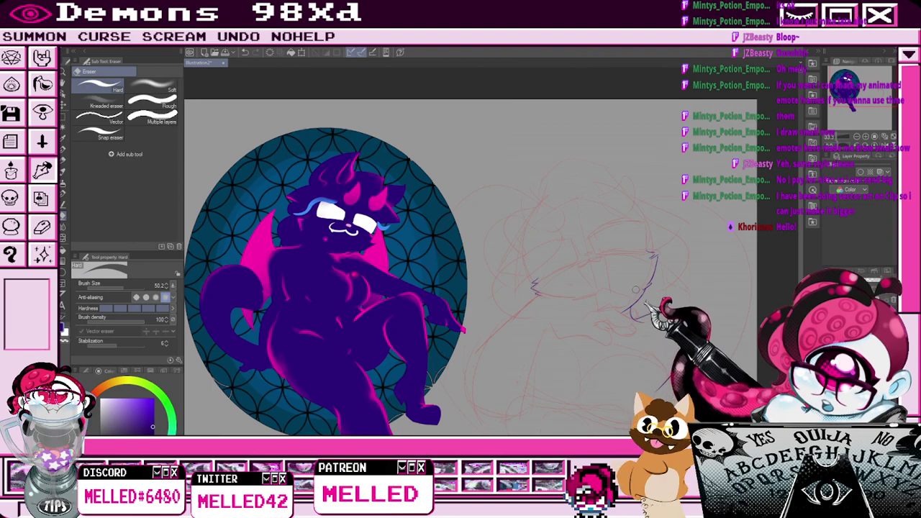
key("p")
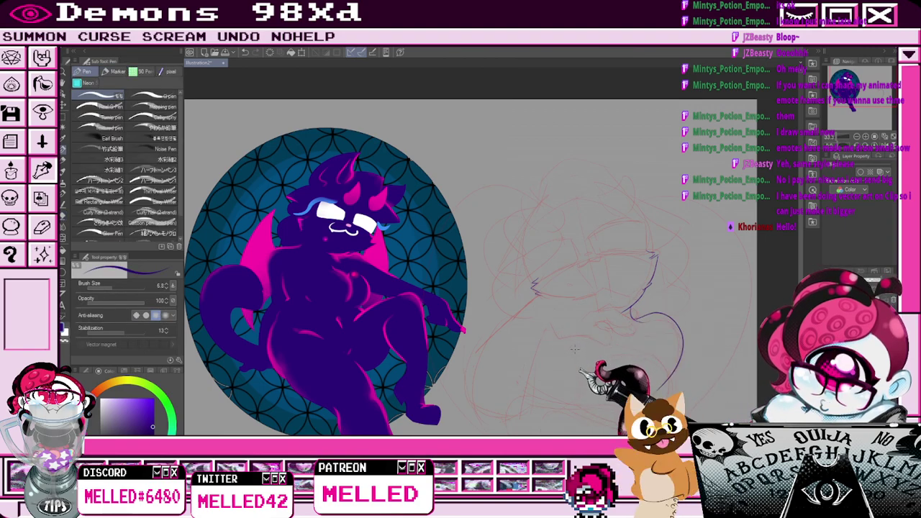
Outline the opposite shoulder and arm down to the elbow, and add curves along the bottom of the chest.
mouse_move(542, 296)
left_mouse_down()
mouse_move(470, 360)
mouse_move(493, 410)
left_mouse_up()
key("ctrl+z")
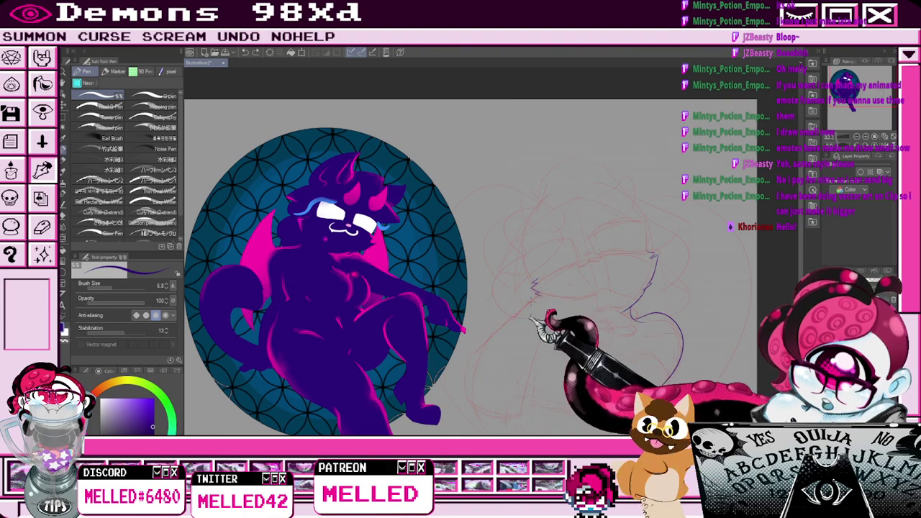
left_click_drag(529, 295, 499, 415)
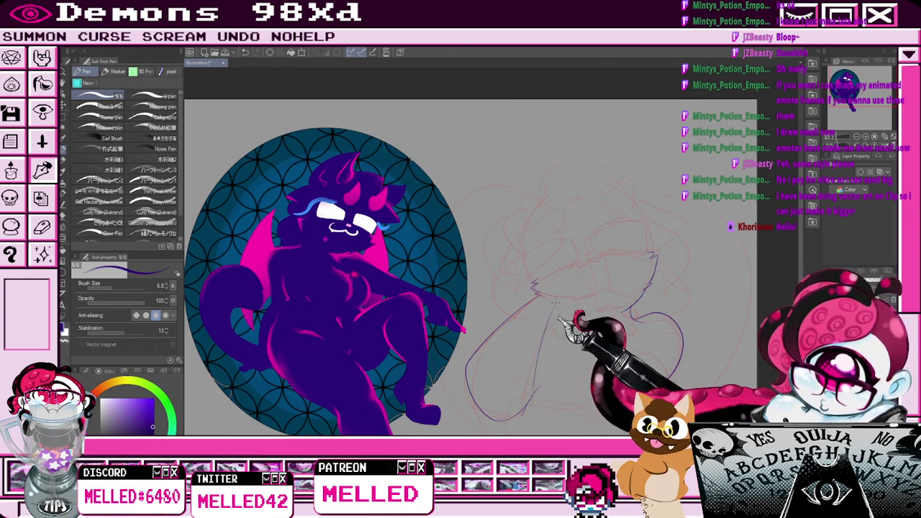
key("e")
key("p")
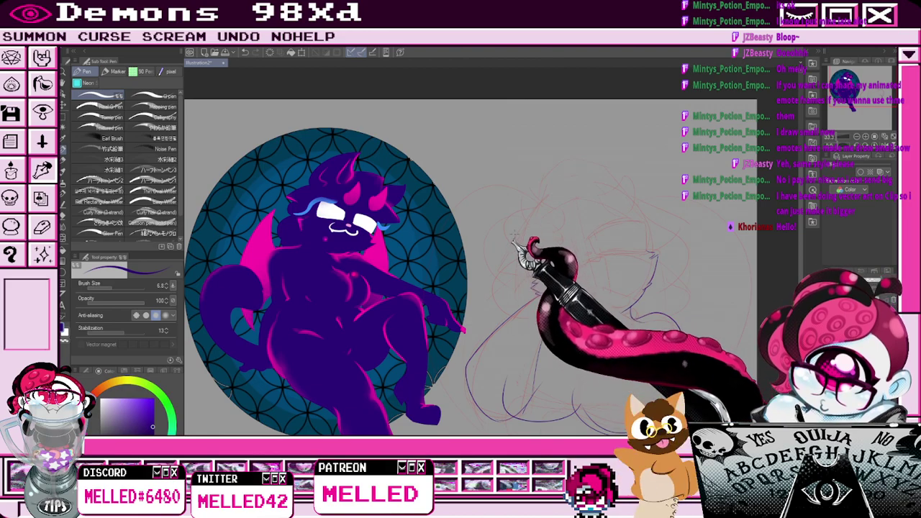
Draw the pointed ears on both sides of the head and the rounded hair contours beneath them.
scroll(512, 248, "up", 1)
mouse_move(529, 215)
left_mouse_down()
mouse_move(488, 275)
mouse_move(527, 282)
left_mouse_up()
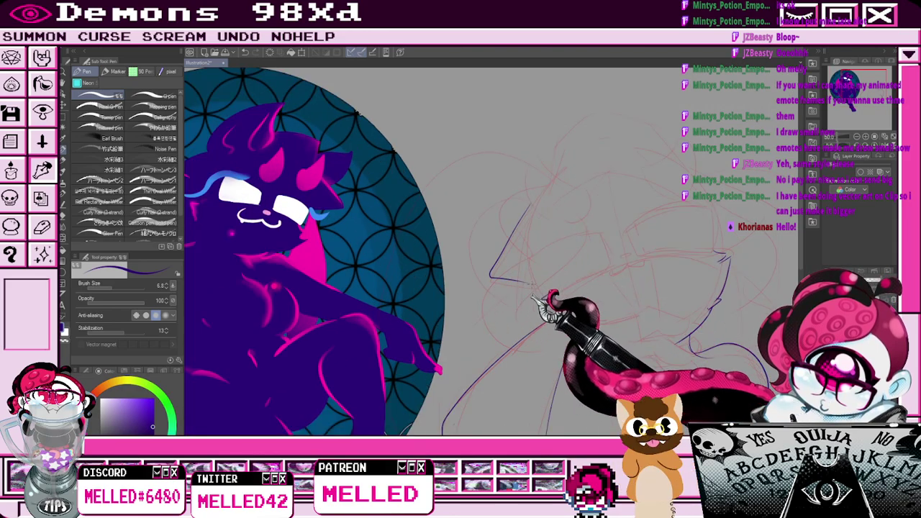
left_click_drag(697, 170, 767, 214)
key("ctrl+z")
mouse_move(695, 169)
left_mouse_down()
mouse_move(767, 215)
mouse_move(724, 252)
left_mouse_up()
scroll(504, 290, "down", 2)
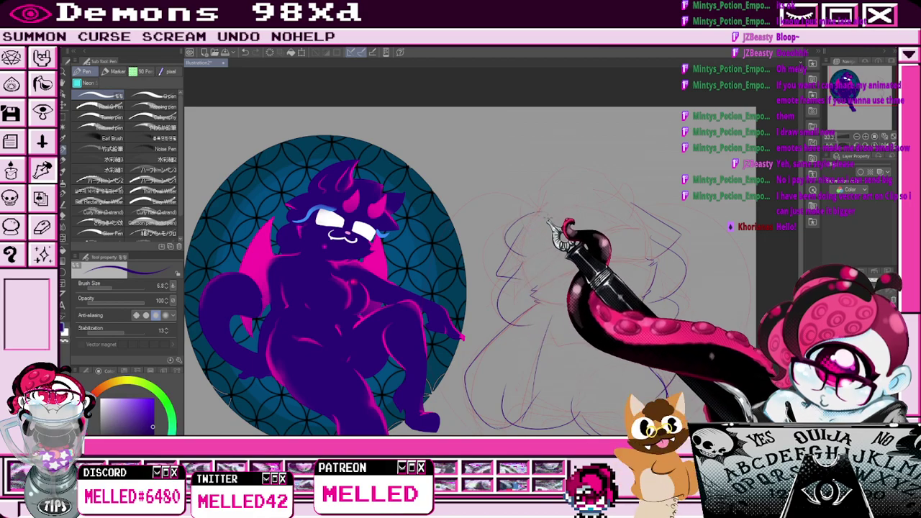
Close the outline over the top of the head and fill the silhouette with dark purple.
left_click_drag(536, 185, 529, 208)
mouse_move(573, 166)
left_mouse_down()
mouse_move(619, 170)
mouse_move(642, 211)
left_mouse_up()
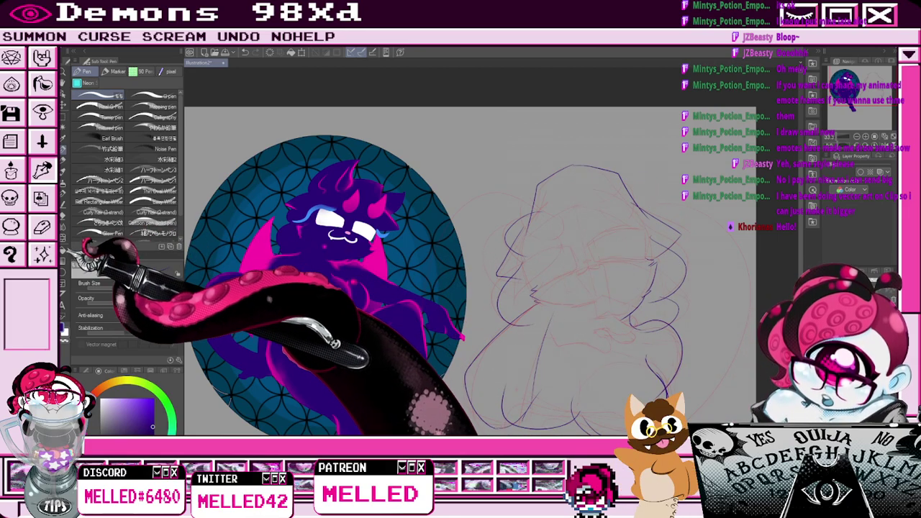
left_click(62, 250)
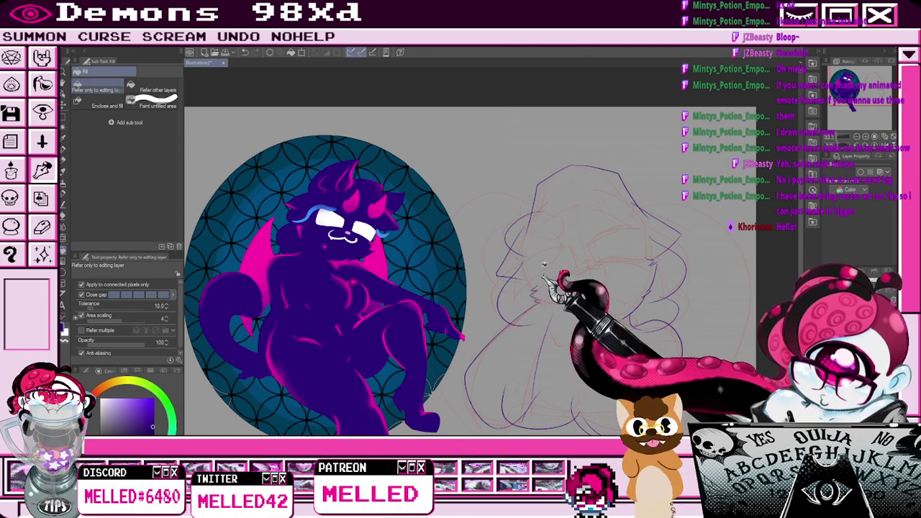
left_click(560, 264)
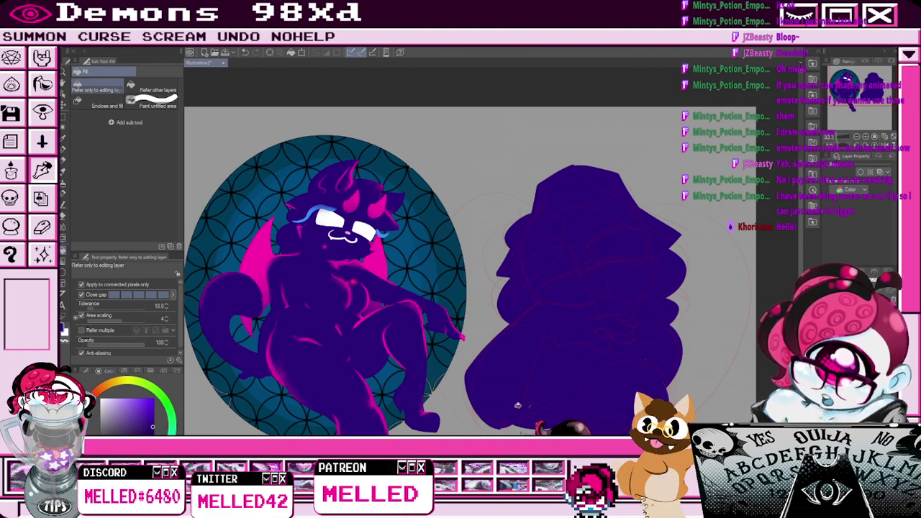
Enlarge the pen to 68.2 and paint over the remaining gaps in the purple silhouette.
left_click(63, 149)
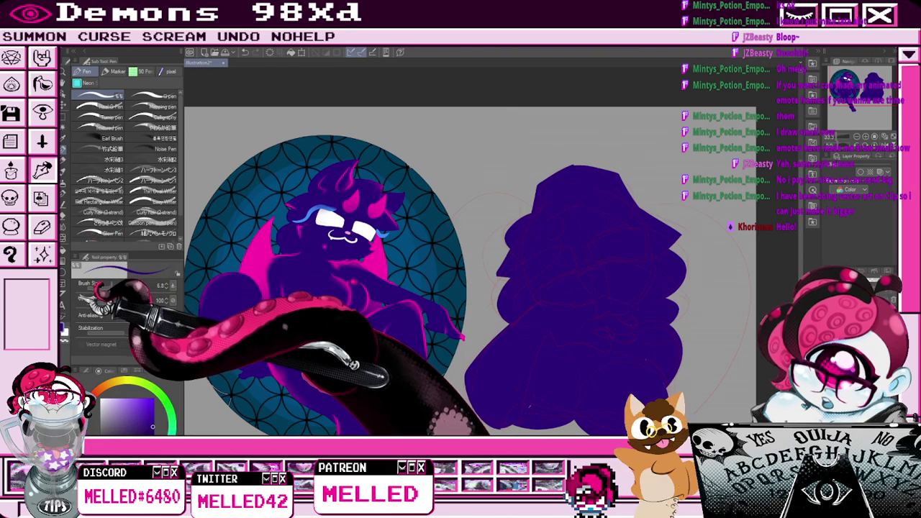
left_click(116, 288)
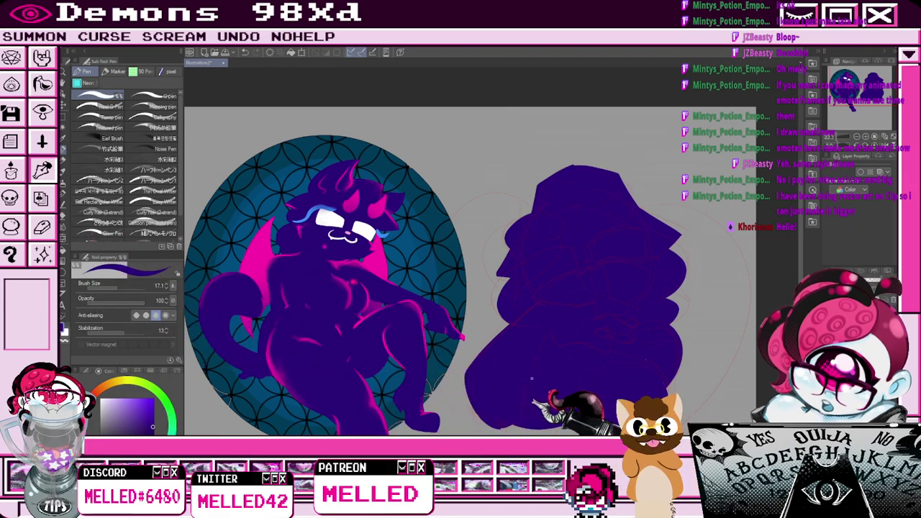
left_click(125, 288)
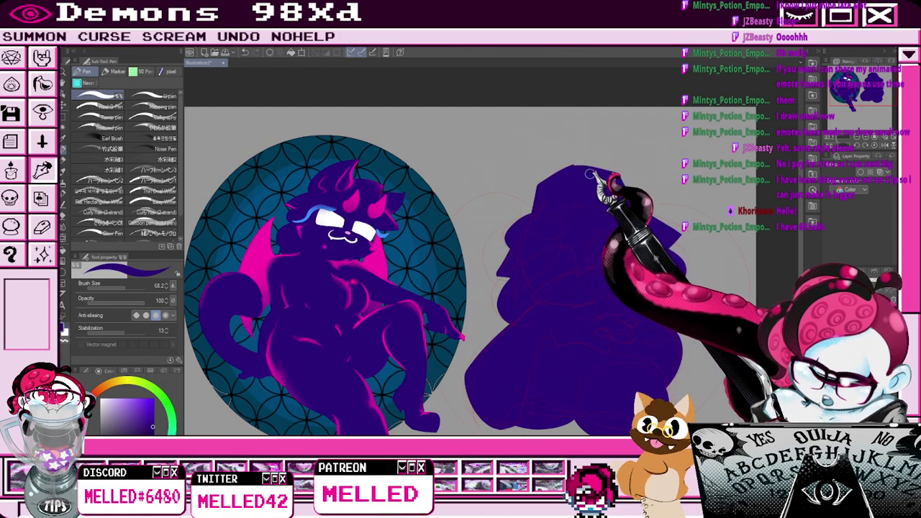
scroll(867, 83, "up", 1)
left_click_drag(869, 81, 865, 85)
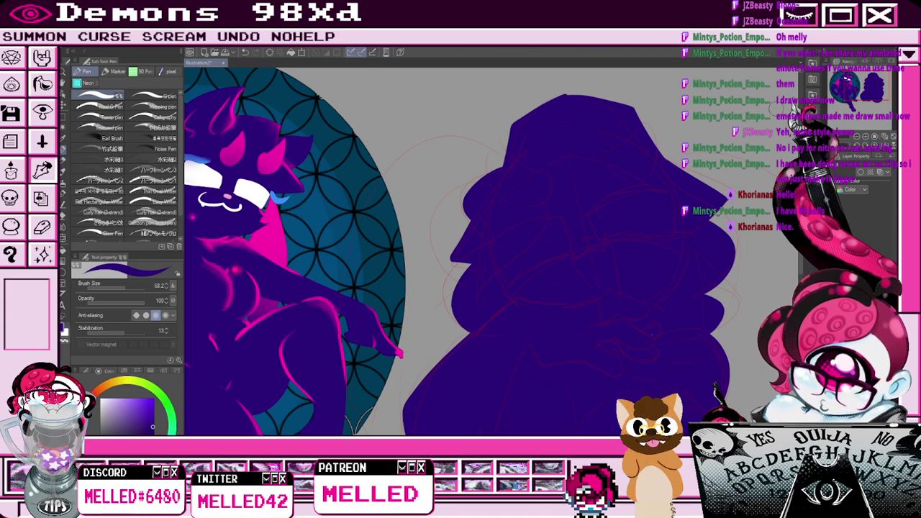
left_click_drag(864, 91, 869, 87)
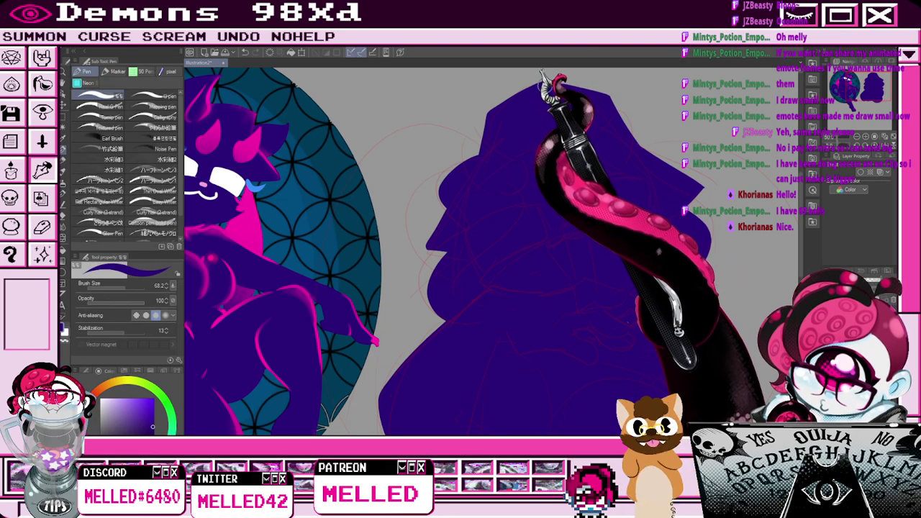
scroll(554, 93, "down", 3)
scroll(558, 146, "up", 2)
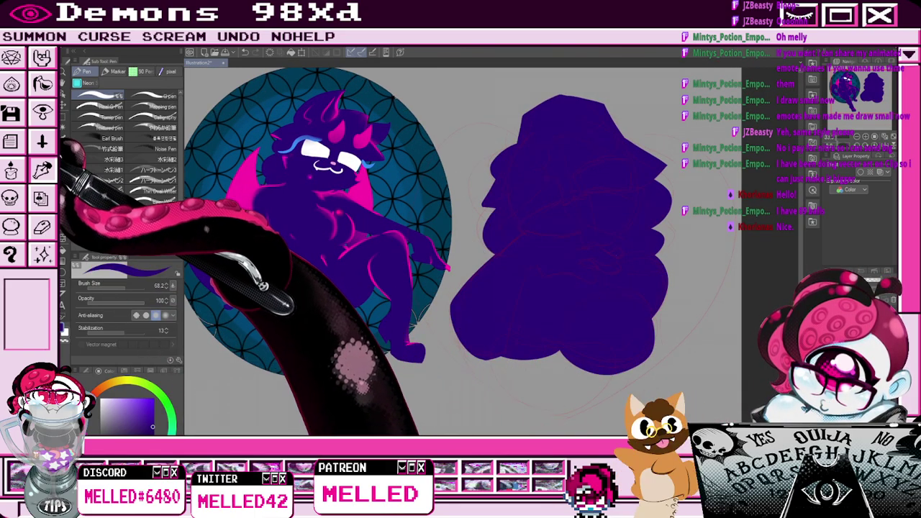
Sample the bright pink from the reference artwork and outline two curved horns on the head with the 27.2 pen.
left_click(63, 138)
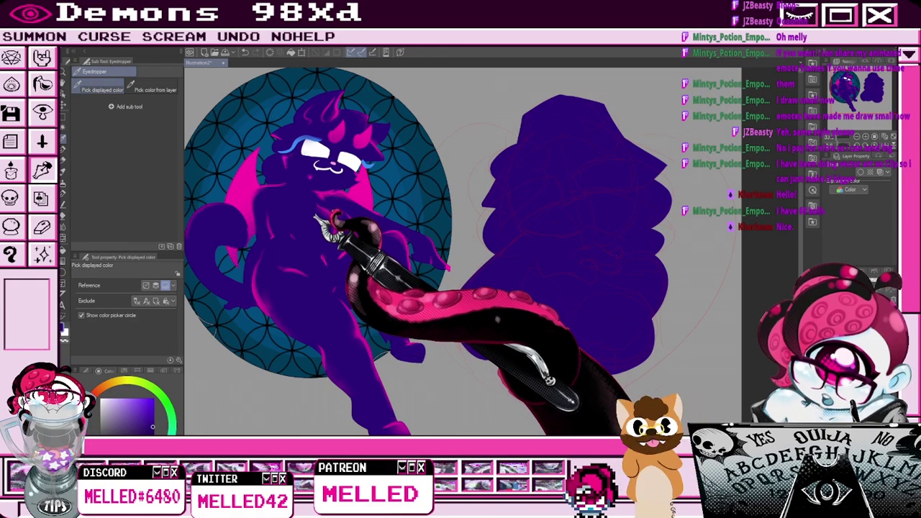
left_click(324, 200)
scroll(607, 201, "up", 2)
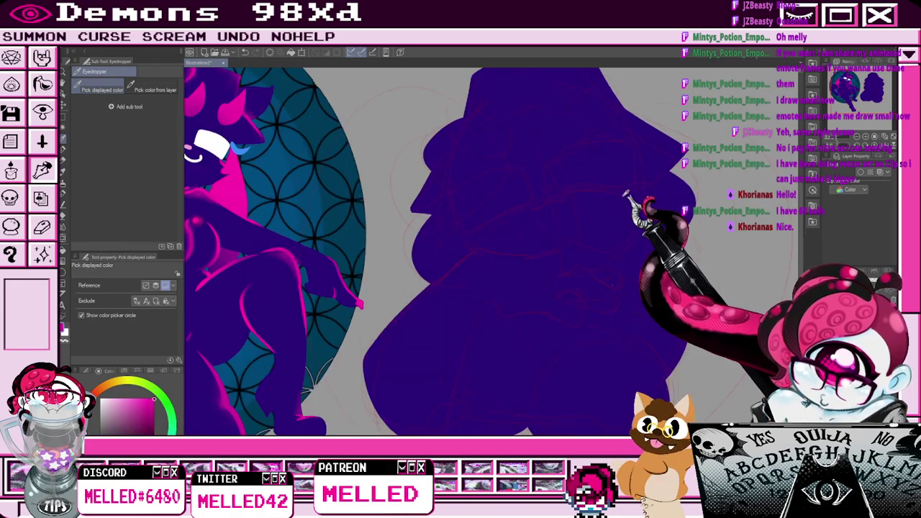
key("p")
left_click(101, 288)
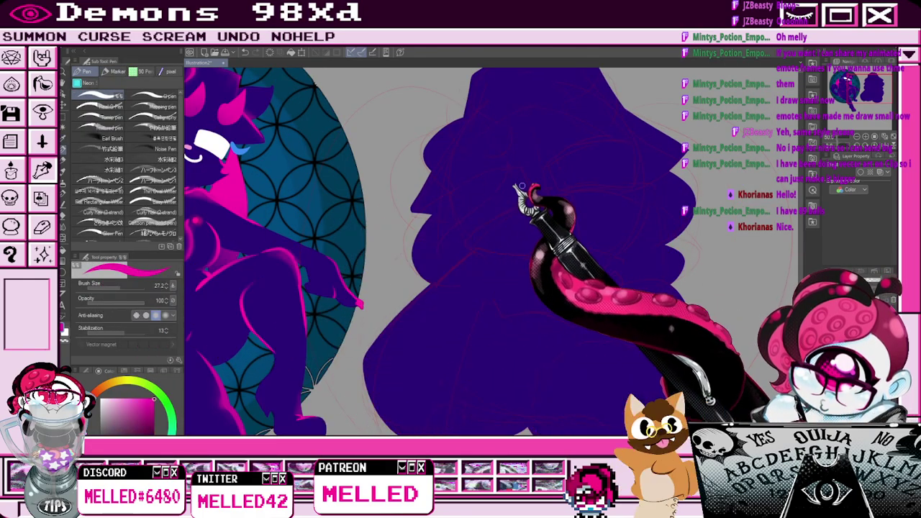
scroll(672, 185, "down", 2)
scroll(676, 180, "up", 2)
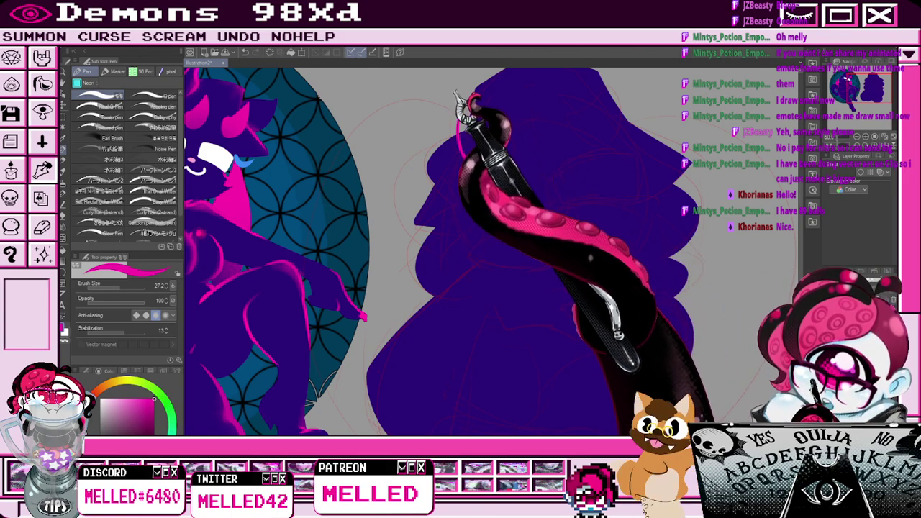
left_click_drag(464, 106, 516, 139)
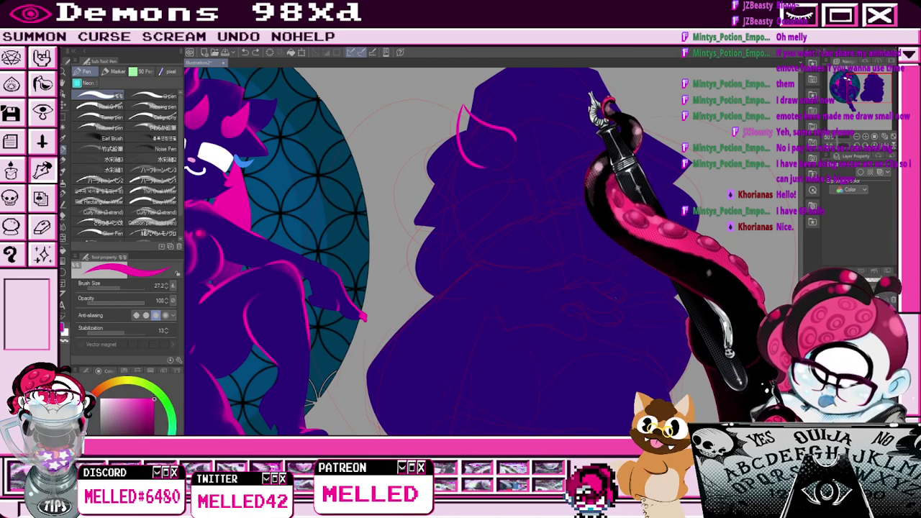
mouse_move(590, 98)
left_mouse_down()
mouse_move(608, 81)
mouse_move(615, 129)
left_mouse_up()
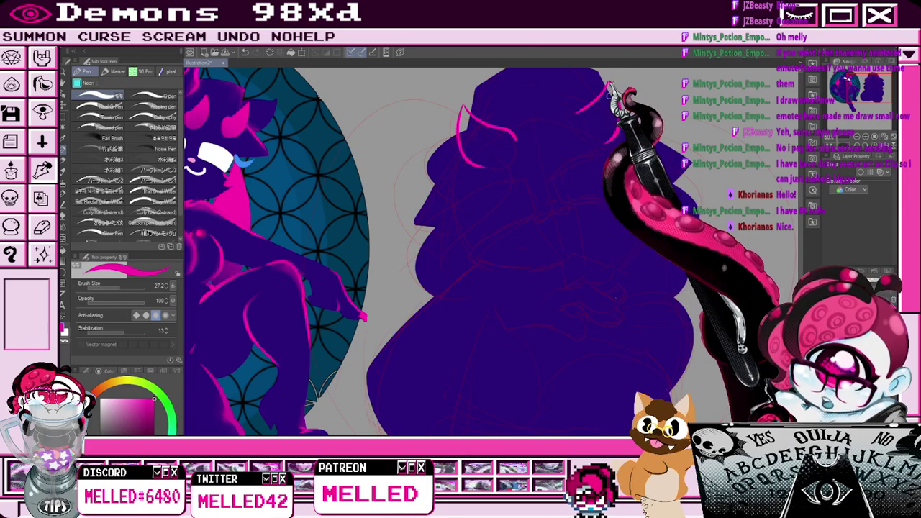
mouse_move(578, 113)
left_mouse_down()
mouse_move(580, 139)
mouse_move(615, 135)
left_mouse_up()
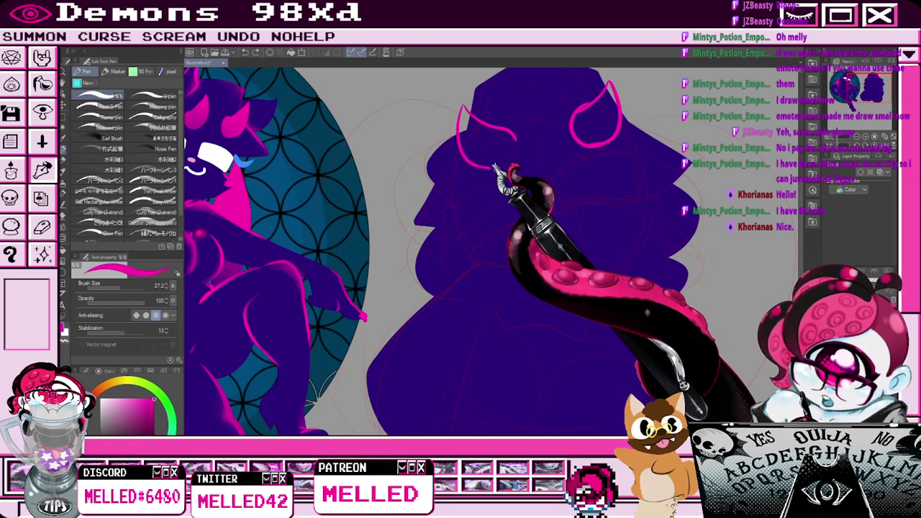
mouse_move(464, 157)
left_mouse_down()
mouse_move(478, 166)
mouse_move(519, 153)
left_mouse_up()
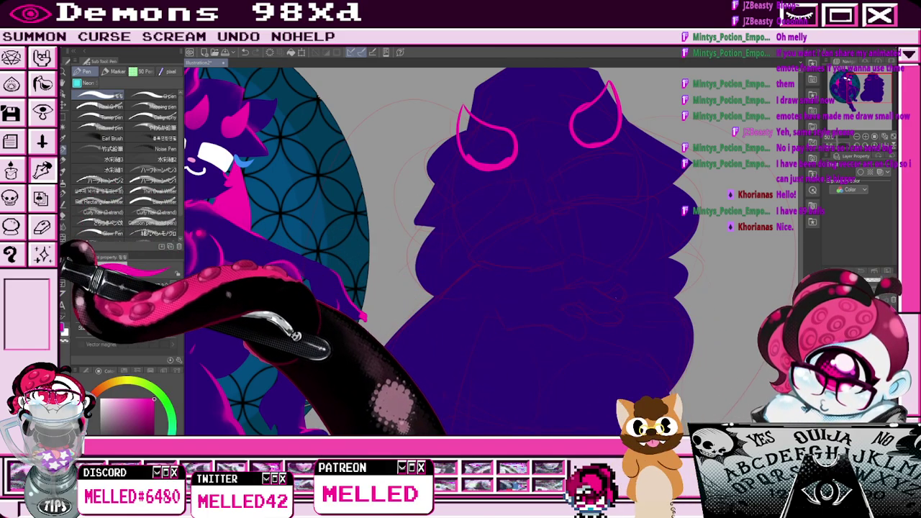
Fill both outlined horns with pink.
left_click(63, 216)
left_click(490, 140)
left_click(593, 118)
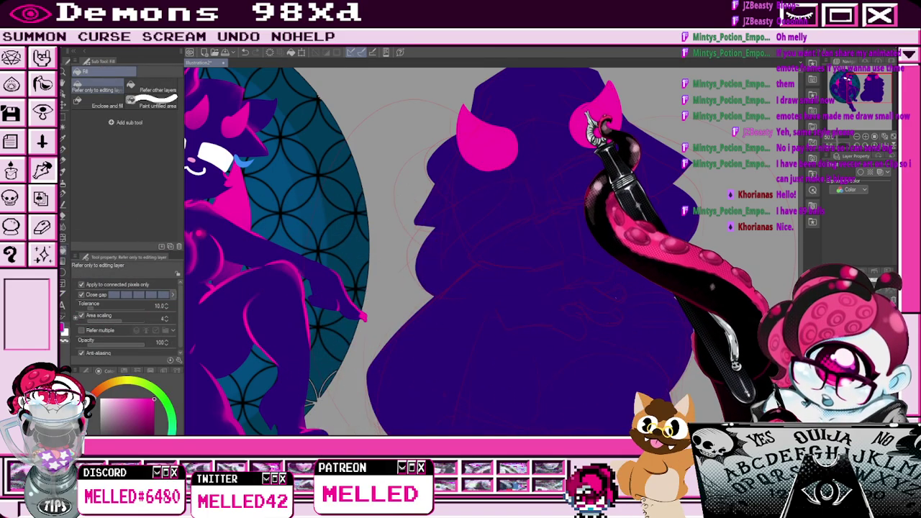
key("p")
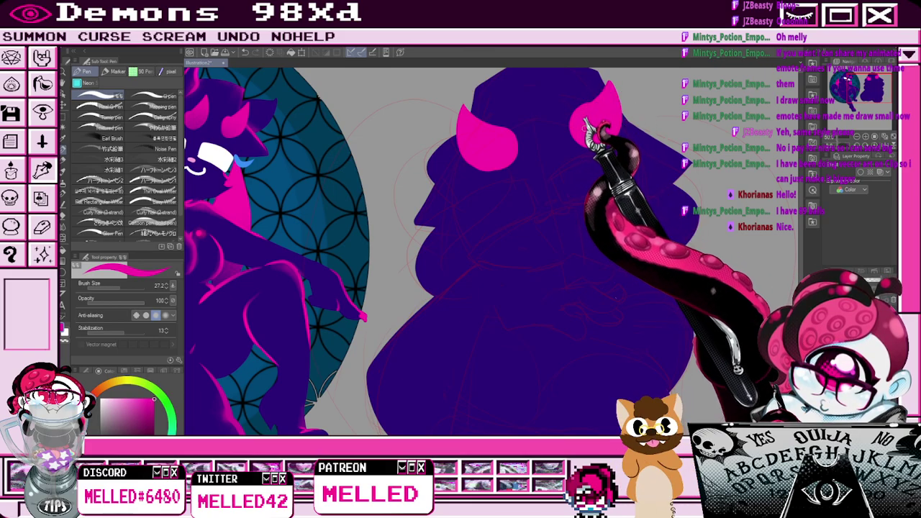
left_click_drag(665, 97, 652, 123)
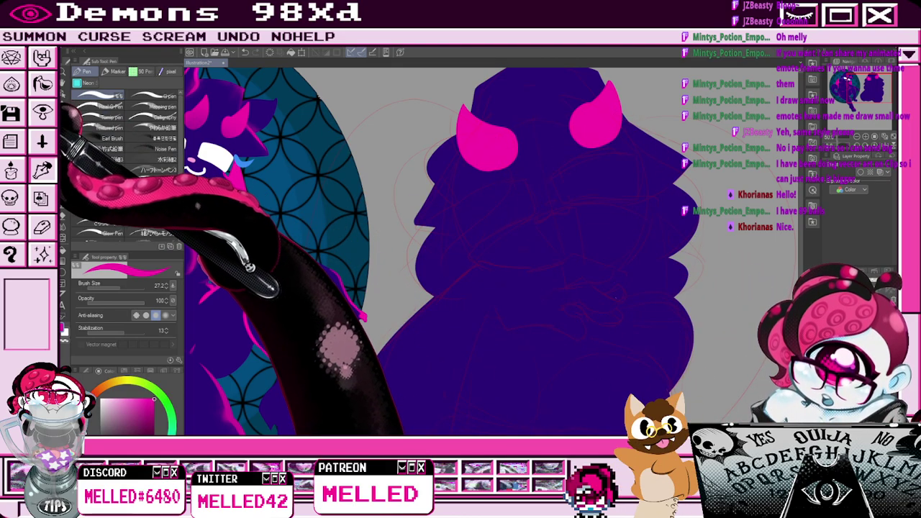
Enclose the smaller horn in a rectangular selection, scale it to about 116% width and 107% height, and deselect it.
left_click(63, 115)
left_click_drag(561, 73, 636, 166)
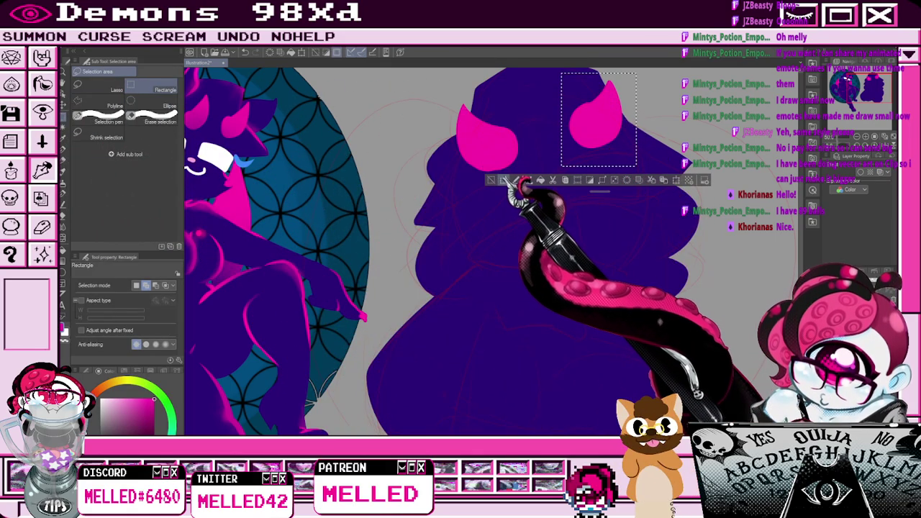
key("ctrl+shift+t")
left_click_drag(637, 119, 650, 118)
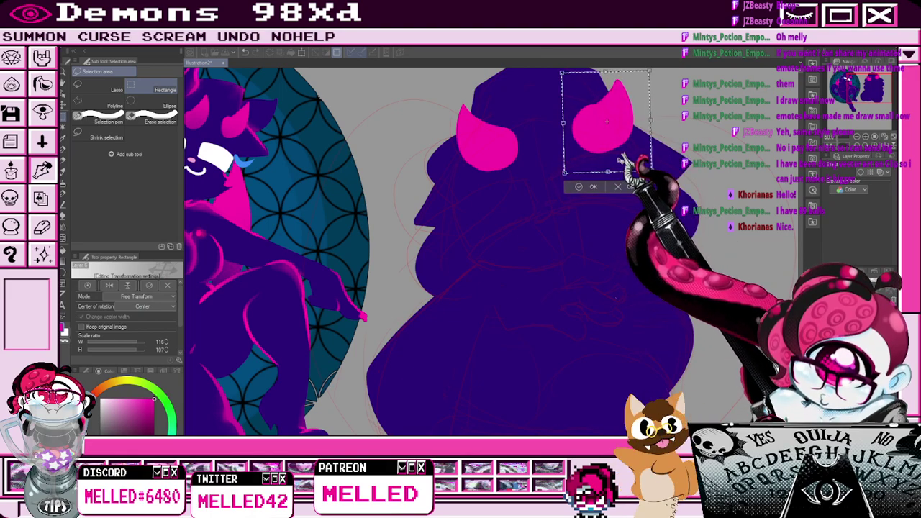
left_click(580, 189)
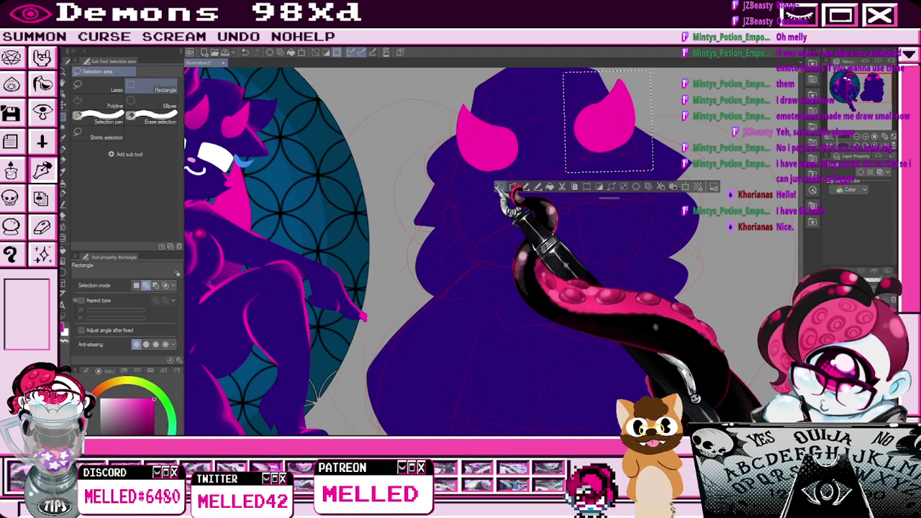
left_click(504, 188)
scroll(478, 161, "up", 2)
key("p")
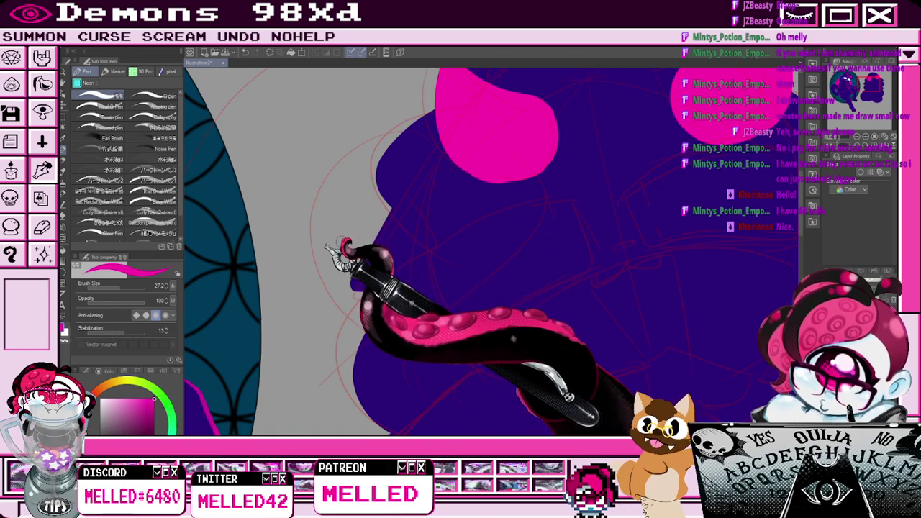
scroll(356, 251, "down", 2)
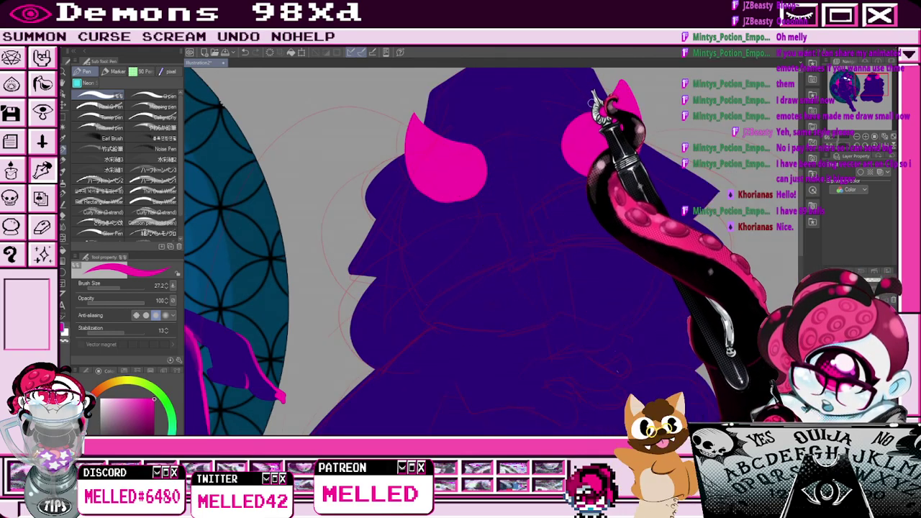
key("e")
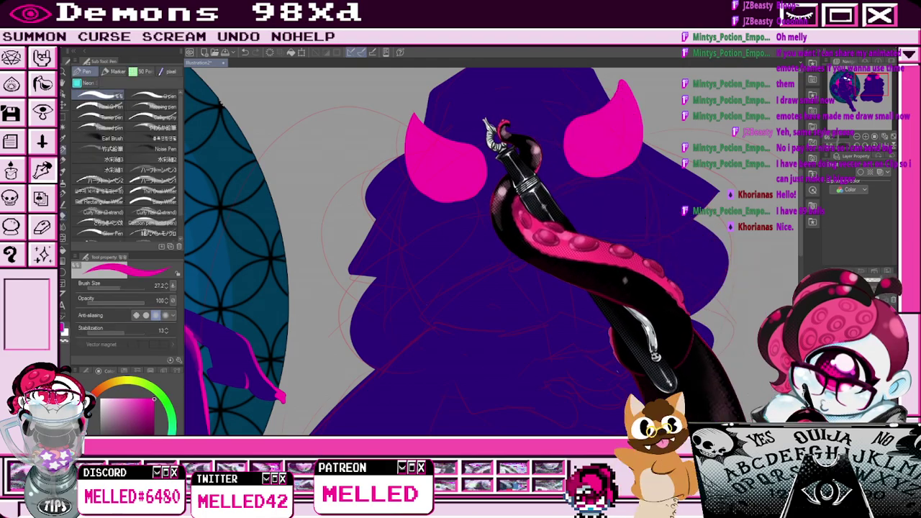
scroll(506, 162, "down", 3)
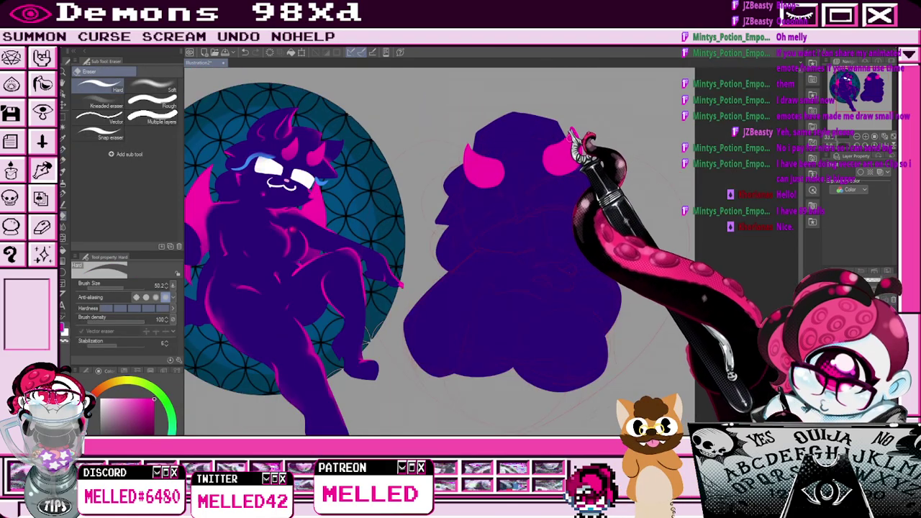
scroll(555, 142, "up", 3)
scroll(539, 130, "down", 3)
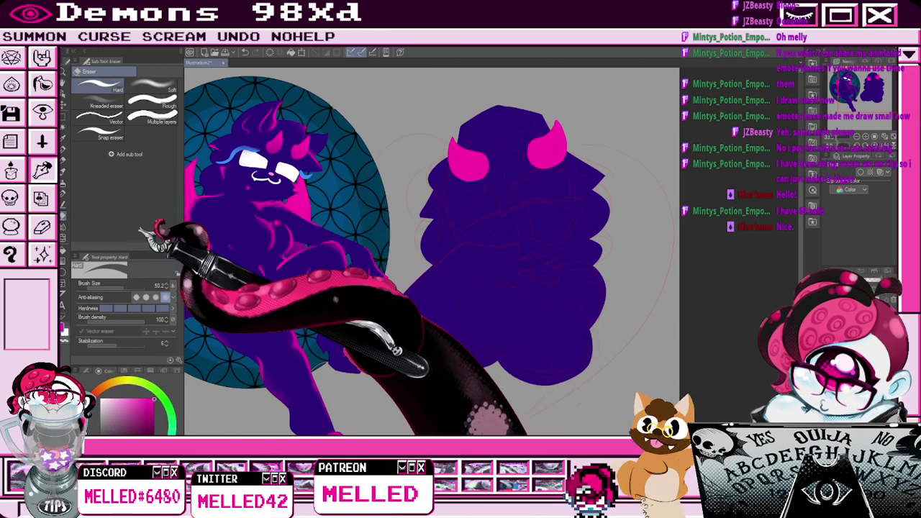
key("p")
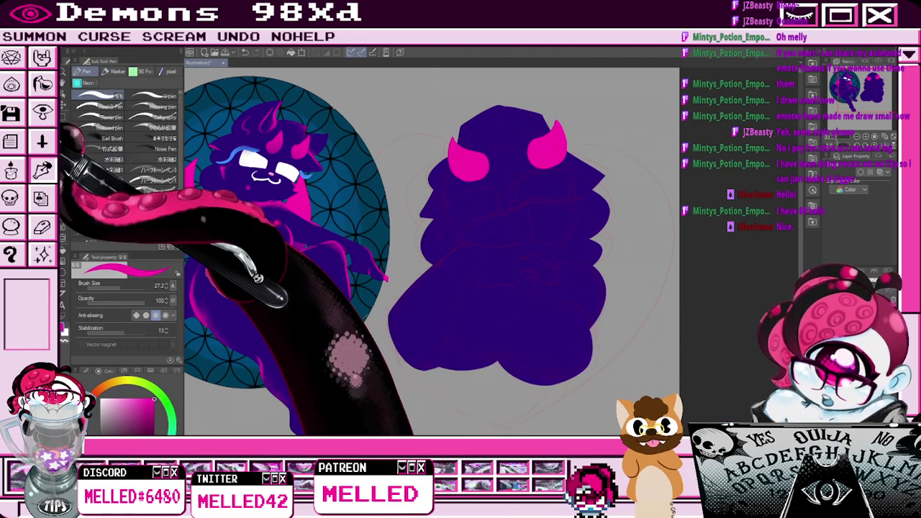
Auto-select the empty background around the new figure and invert the selection so it covers the silhouette.
left_click(62, 128)
left_click(400, 287)
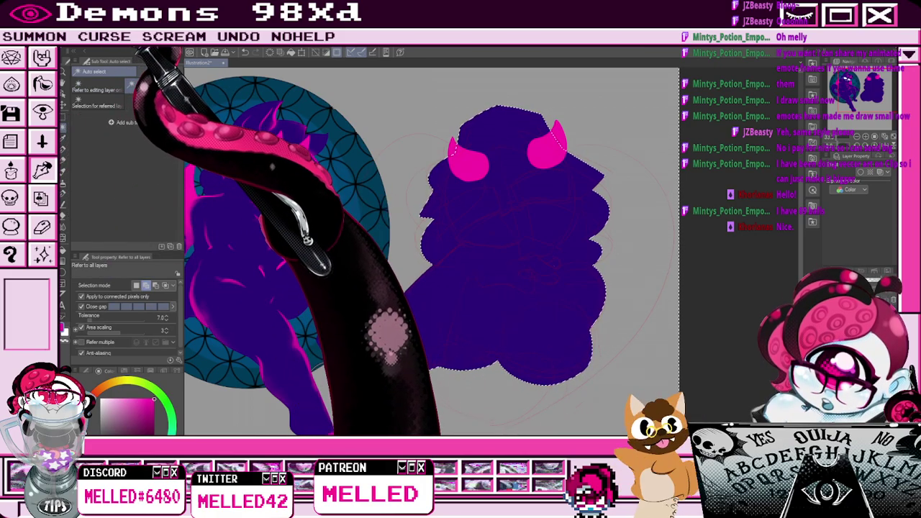
key("ctrl+shift+i")
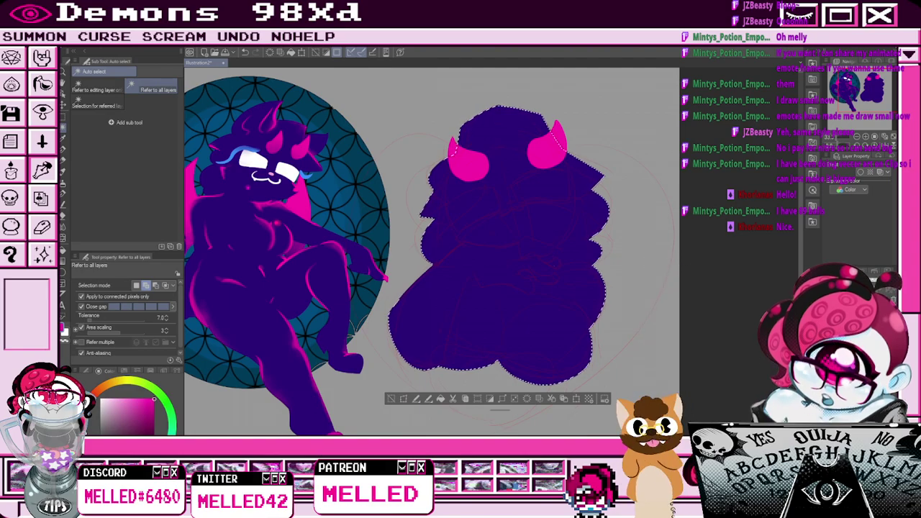
Draw pink contour lines for the back of the hand, its extended finger and the palm over the chest.
scroll(464, 251, "up", 1)
key("p")
scroll(464, 251, "up", 1)
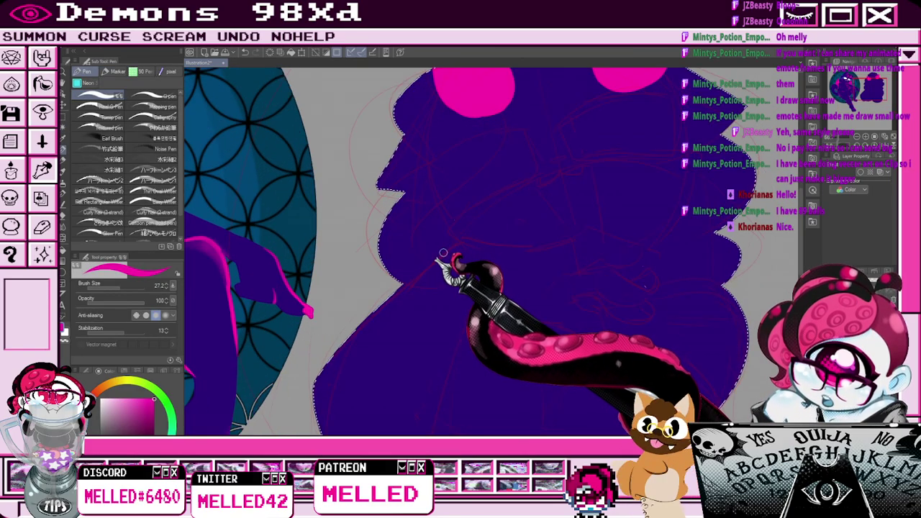
left_click_drag(448, 250, 473, 237)
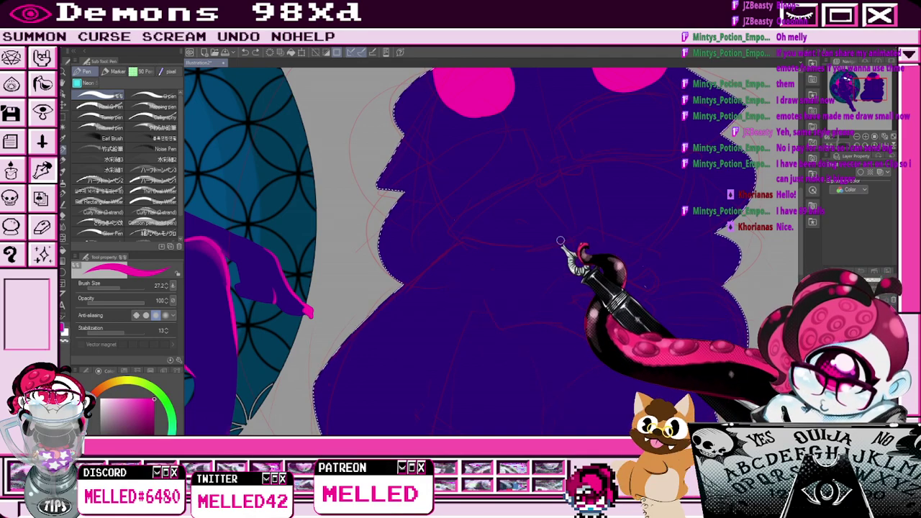
mouse_move(598, 228)
left_mouse_down()
mouse_move(640, 246)
mouse_move(595, 253)
left_mouse_up()
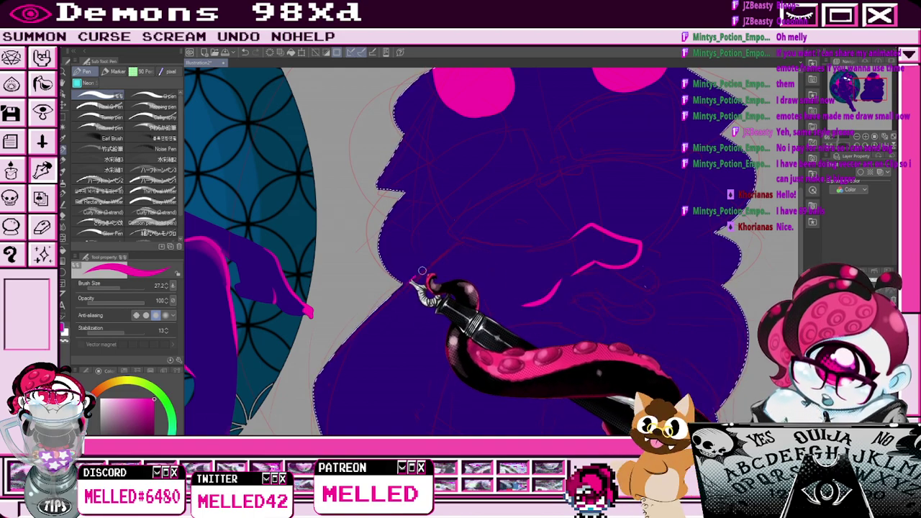
mouse_move(403, 286)
left_mouse_down()
mouse_move(467, 237)
mouse_move(550, 249)
left_mouse_up()
key("ctrl+z")
mouse_move(409, 285)
left_mouse_down()
mouse_move(497, 238)
mouse_move(554, 238)
mouse_move(442, 259)
mouse_move(407, 277)
mouse_move(556, 240)
left_mouse_up()
key("ctrl+z")
key("ctrl+z")
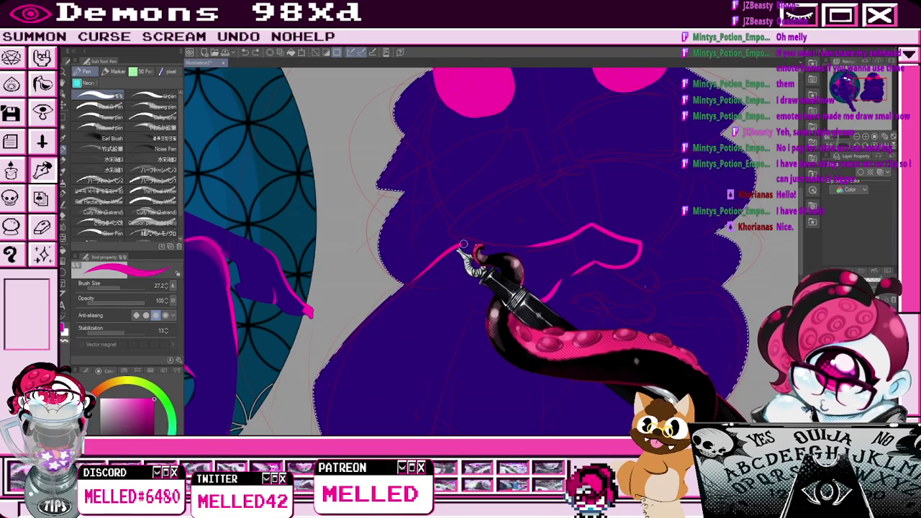
key("ctrl+z")
Draw the pink forearm contour from the wrist down to the silhouette's edge, and add the curled fingers beneath the first one.
mouse_move(548, 241)
left_mouse_down()
mouse_move(525, 257)
mouse_move(400, 288)
left_mouse_up()
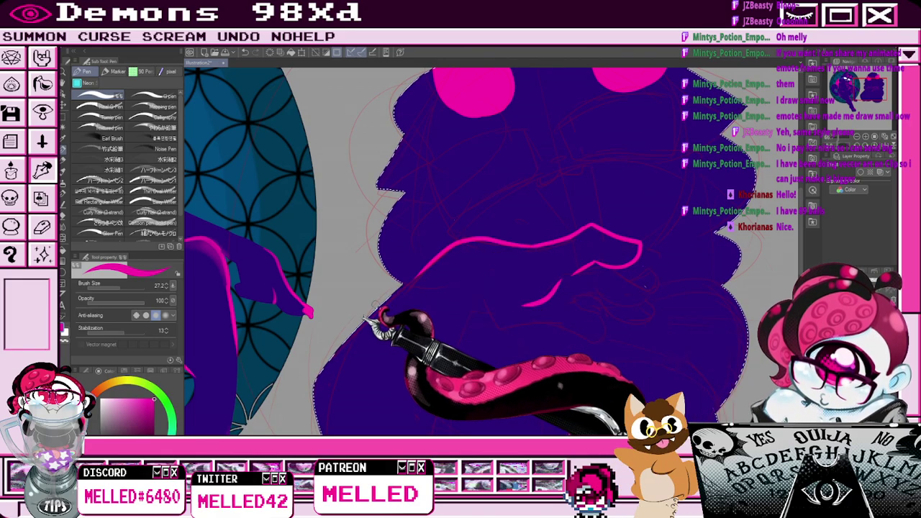
mouse_move(464, 242)
left_mouse_down()
mouse_move(512, 246)
mouse_move(586, 221)
left_mouse_up()
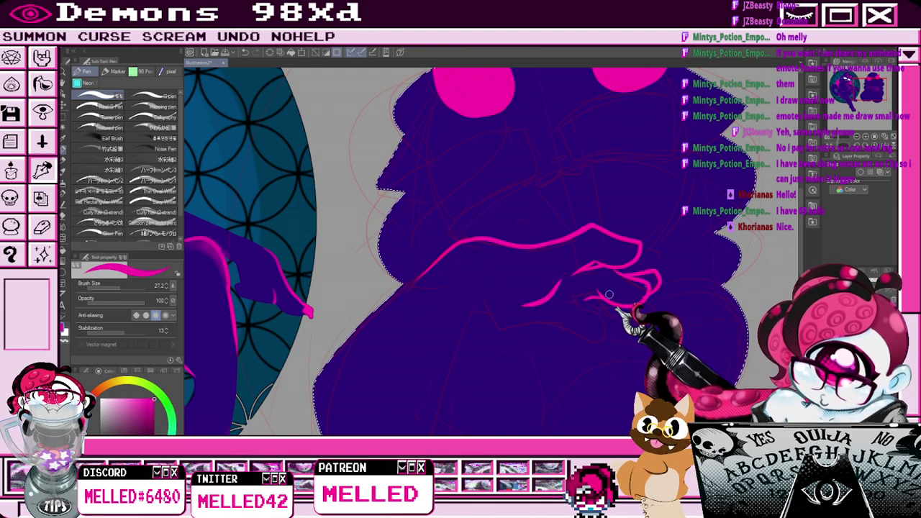
Rework the curled fingers' pink contours with eraser and pen, adding a short stroke below the lower finger.
mouse_move(592, 295)
left_mouse_down()
mouse_move(583, 300)
mouse_move(590, 311)
left_mouse_up()
key("ctrl+z")
key("e")
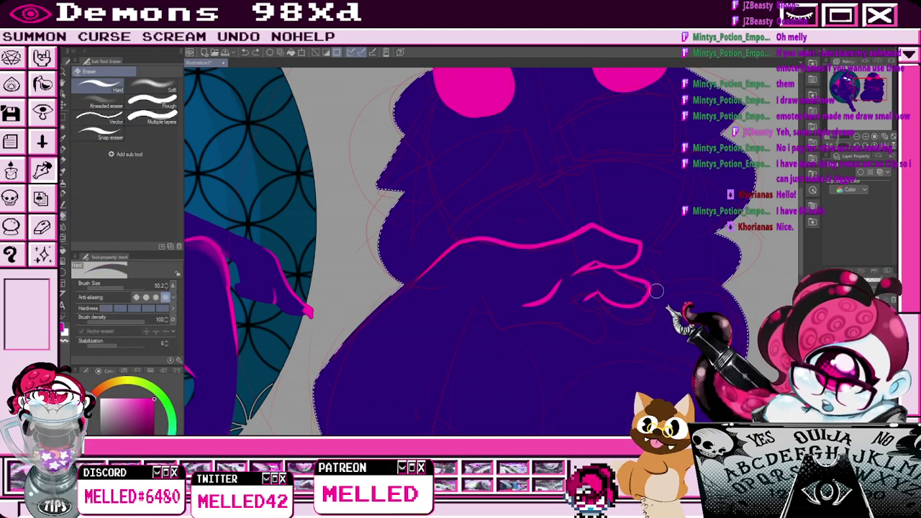
key("p")
mouse_move(619, 270)
left_mouse_down()
mouse_move(657, 275)
mouse_move(637, 303)
left_mouse_up()
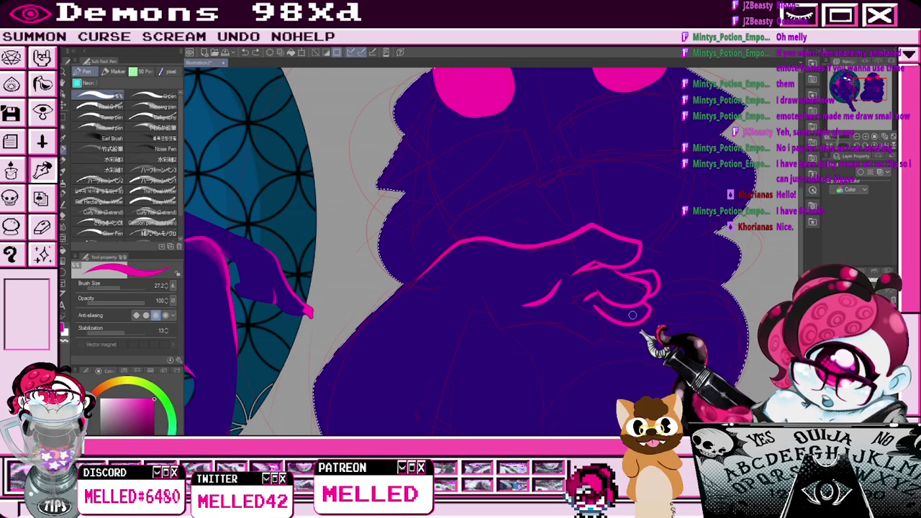
left_click_drag(608, 302, 593, 309)
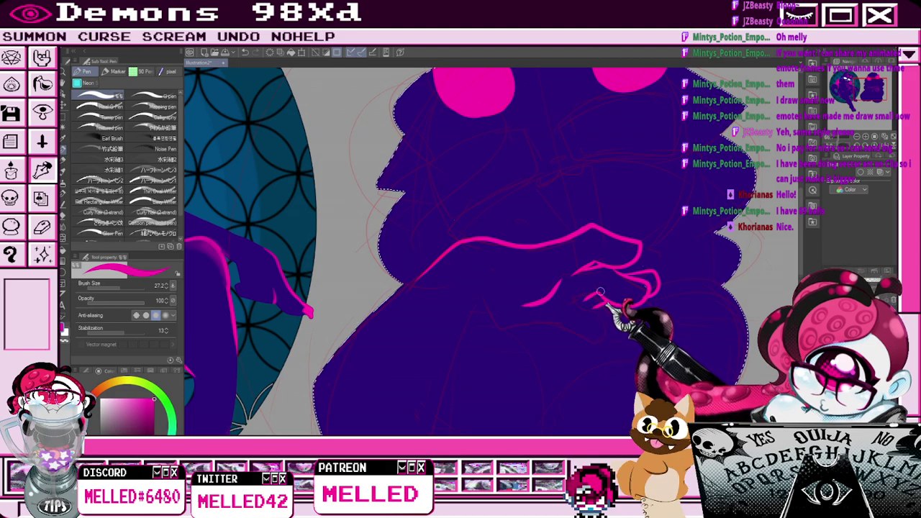
Lasso the pink hand lines over the chest, slightly flatten and tilt them with Free Transform, and clear the selection.
left_click(62, 117)
left_click(99, 87)
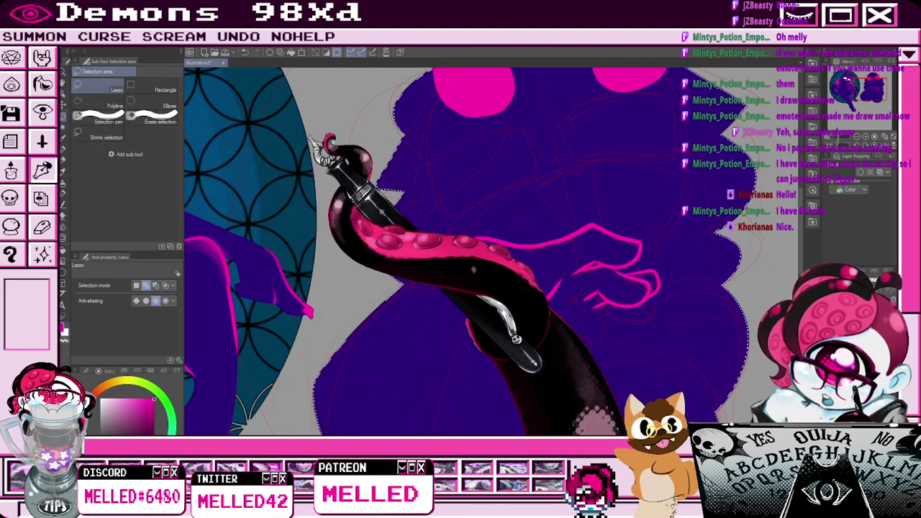
mouse_move(588, 234)
left_mouse_down()
mouse_move(655, 233)
mouse_move(495, 308)
mouse_move(578, 269)
left_mouse_up()
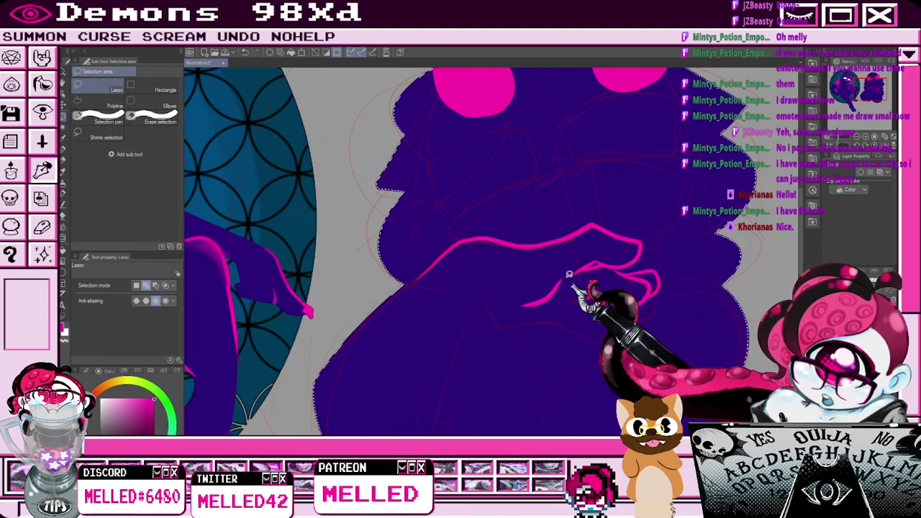
mouse_move(583, 232)
left_mouse_down()
mouse_move(647, 318)
mouse_move(501, 294)
mouse_move(511, 315)
left_mouse_up()
left_click(489, 361)
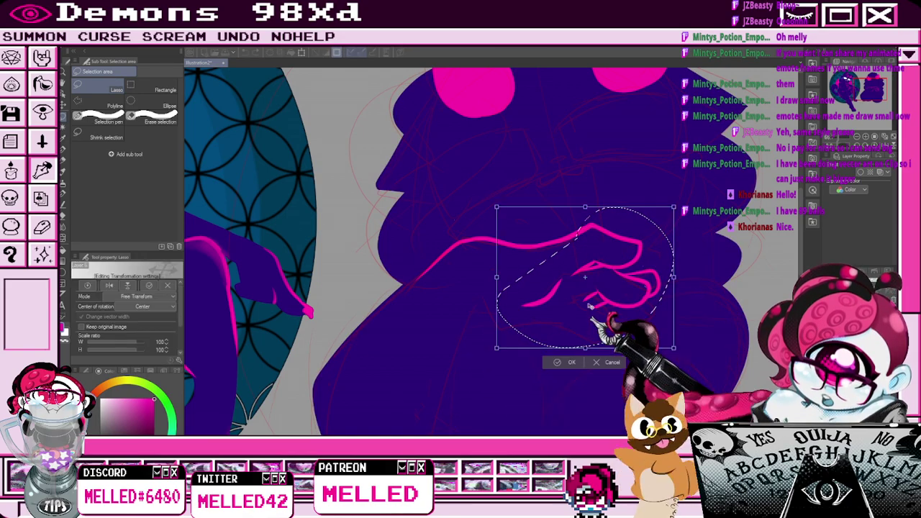
mouse_move(583, 351)
left_mouse_down()
mouse_move(581, 340)
mouse_move(587, 343)
left_mouse_up()
left_click_drag(611, 264, 610, 267)
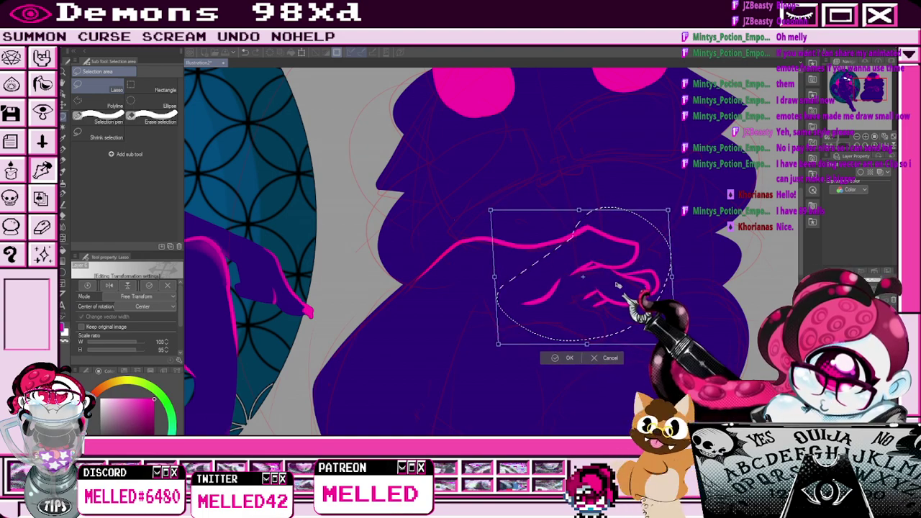
left_click(566, 358)
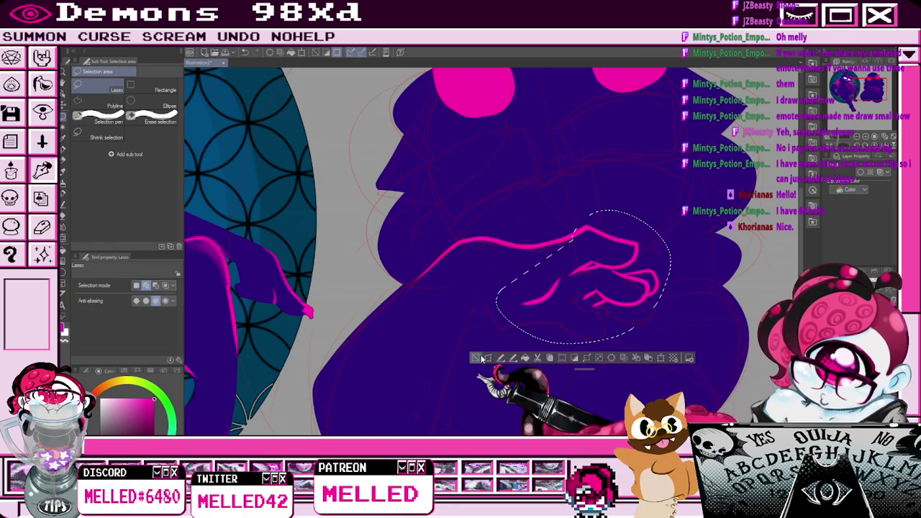
key("ctrl+d")
Erase the stray stroke below the curled fingers and draw the pink contour of another curled finger beneath them.
key("e")
mouse_move(633, 284)
left_mouse_down()
mouse_move(604, 306)
mouse_move(613, 290)
mouse_move(638, 273)
mouse_move(612, 301)
mouse_move(642, 277)
left_mouse_up()
key("p")
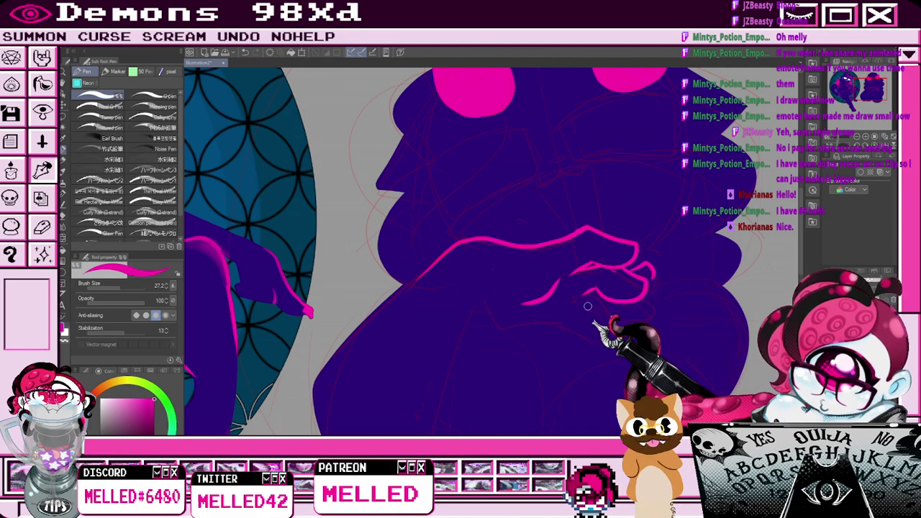
left_click_drag(580, 301, 608, 330)
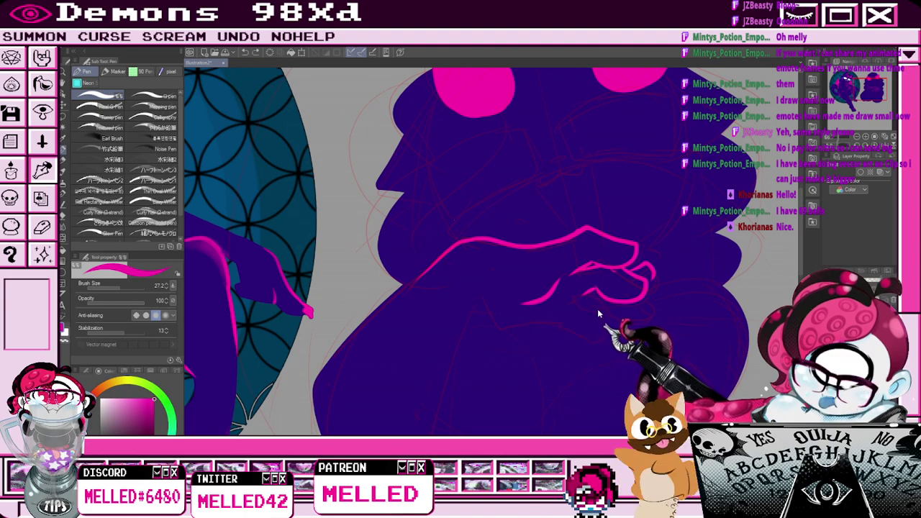
key("ctrl+z")
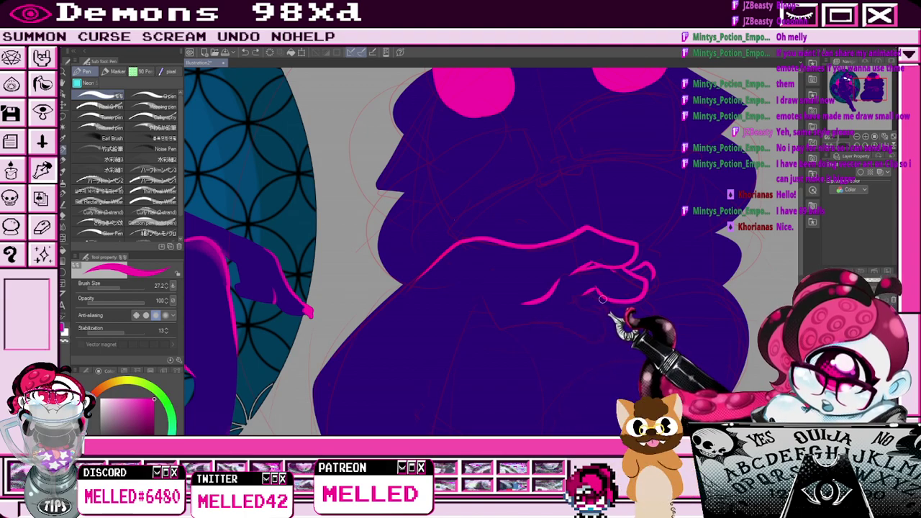
left_click_drag(610, 304, 592, 307)
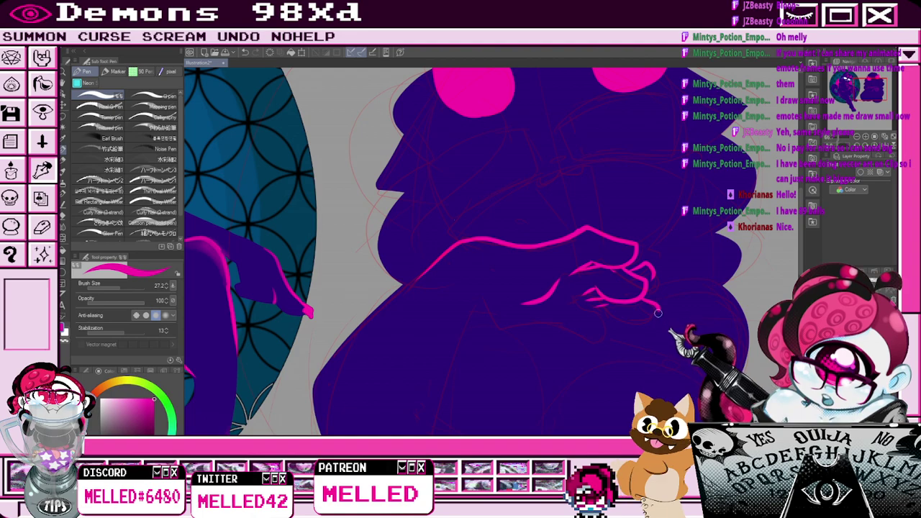
key("ctrl+z")
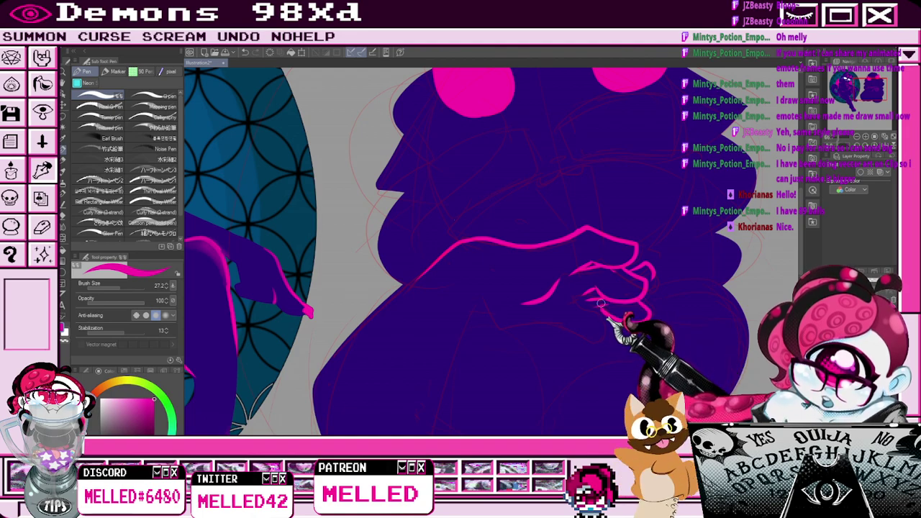
mouse_move(612, 320)
left_mouse_down()
mouse_move(605, 308)
mouse_move(586, 307)
left_mouse_up()
key("ctrl+z")
Rework the overlapping tips of the upper curled fingers with eraser and pen, restoring the outer fingertip curve.
key("e")
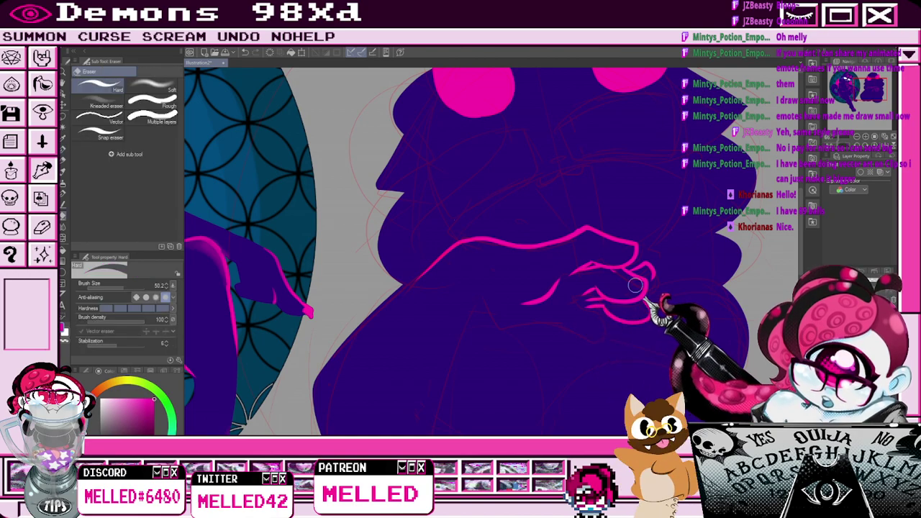
key("p")
key("e")
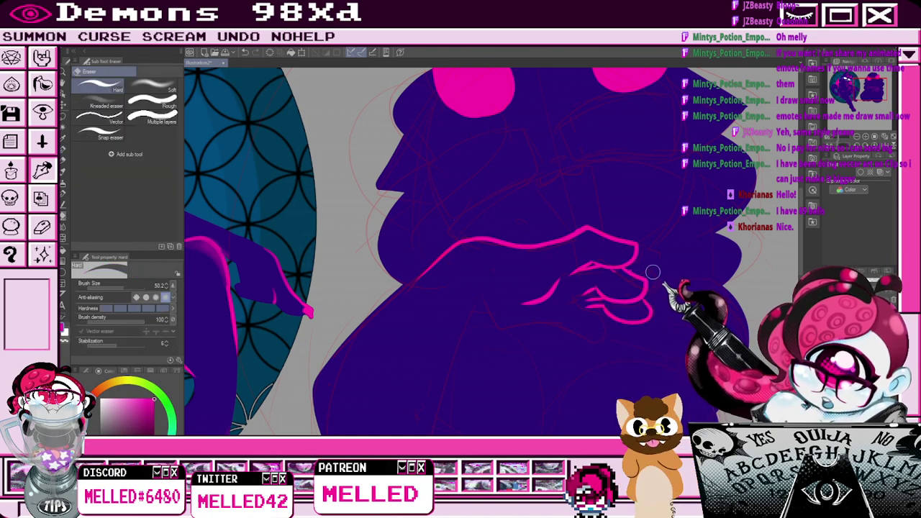
key("p")
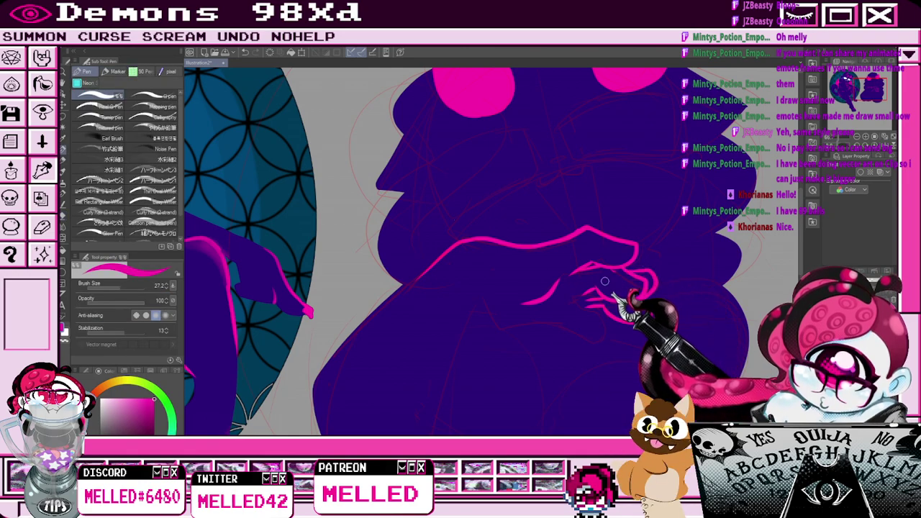
key("e")
key("p")
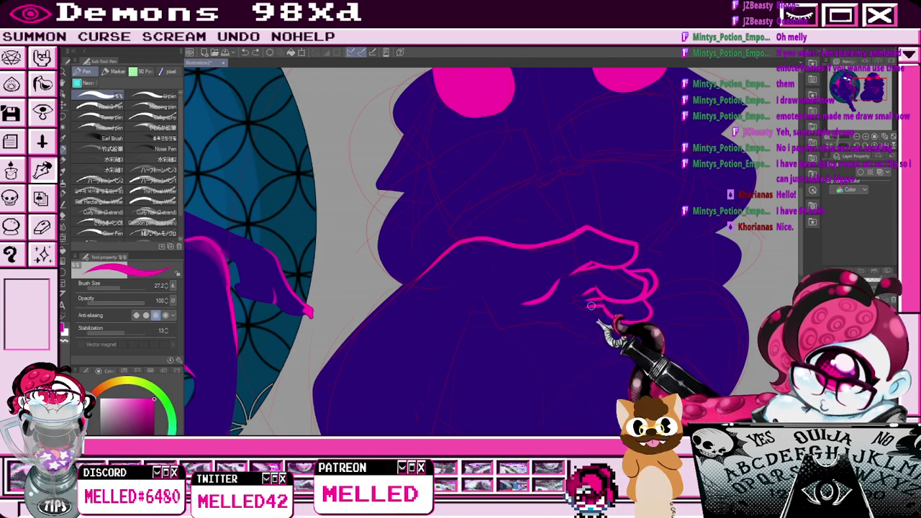
Draw the pink thumb contour below the curled fingers and continue it along the palm's lower edge to the wrist.
key("ctrl+z")
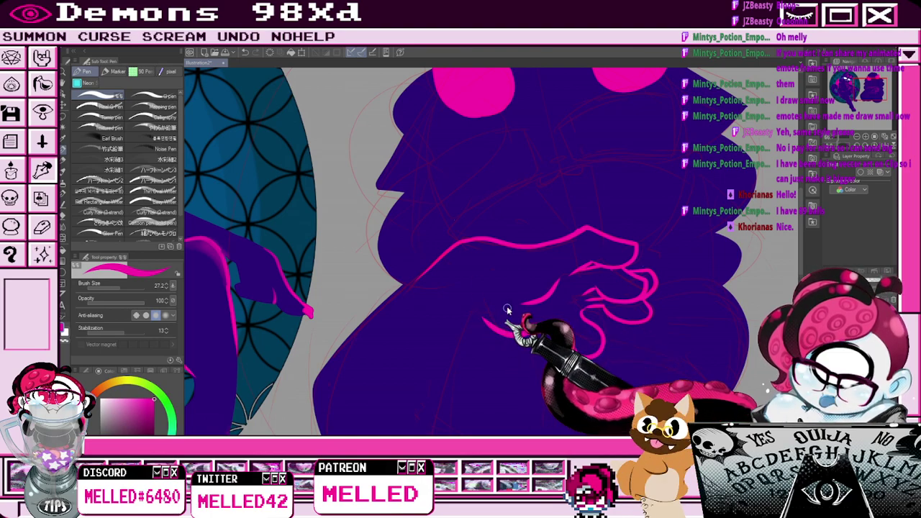
mouse_move(488, 306)
left_mouse_down()
mouse_move(527, 335)
mouse_move(560, 331)
left_mouse_up()
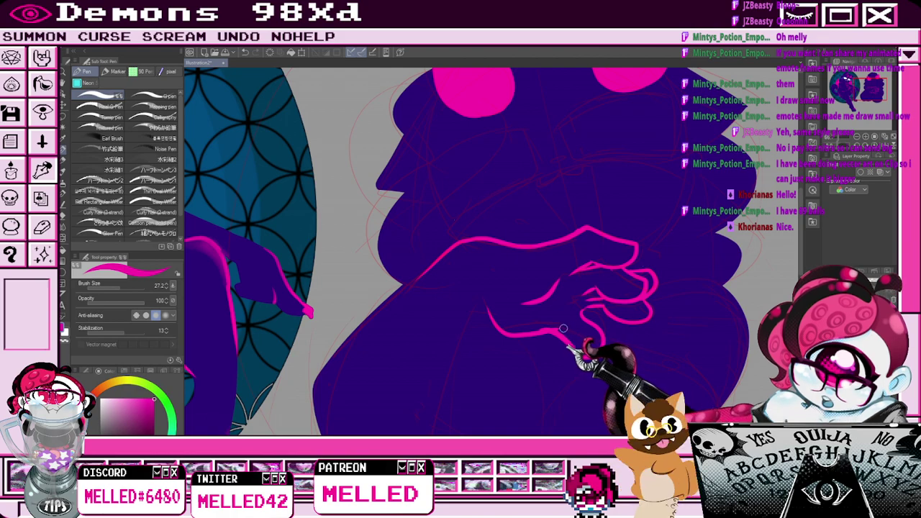
key("e")
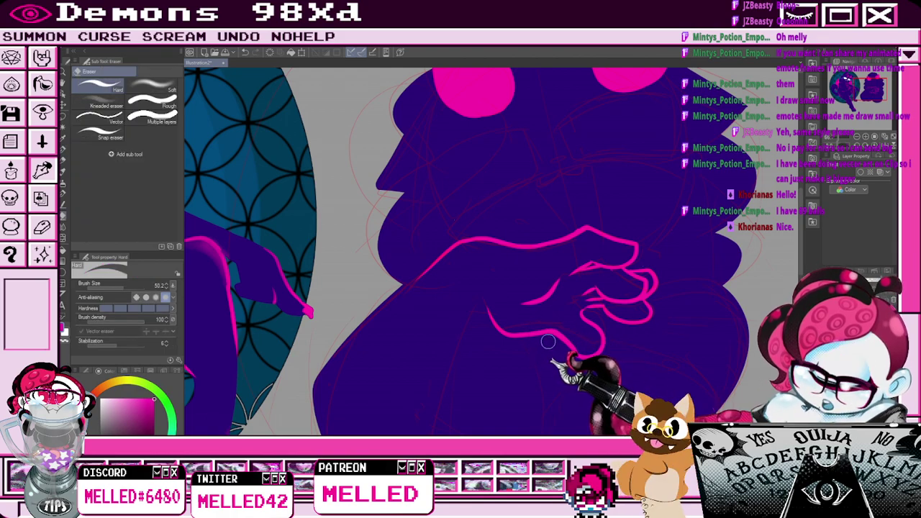
key("p")
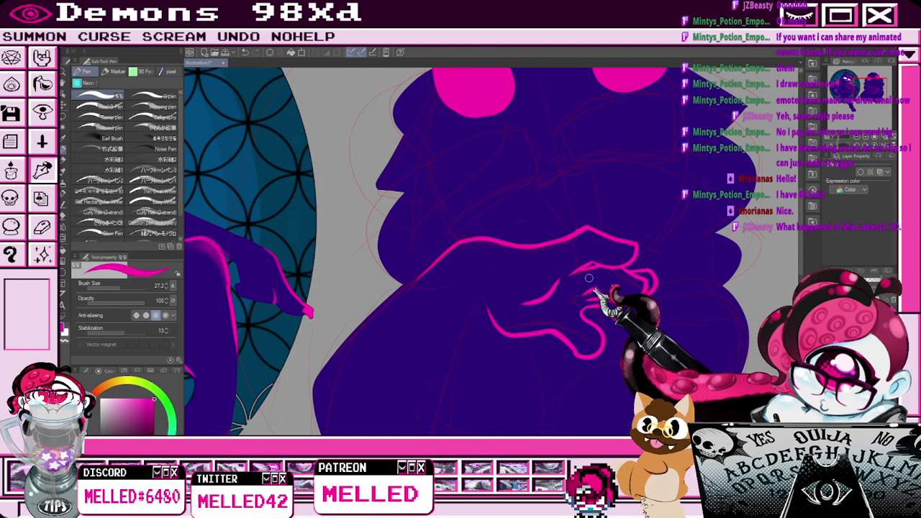
Rework the short inner lines where the curled fingers meet the palm, using eraser and pen.
key("e")
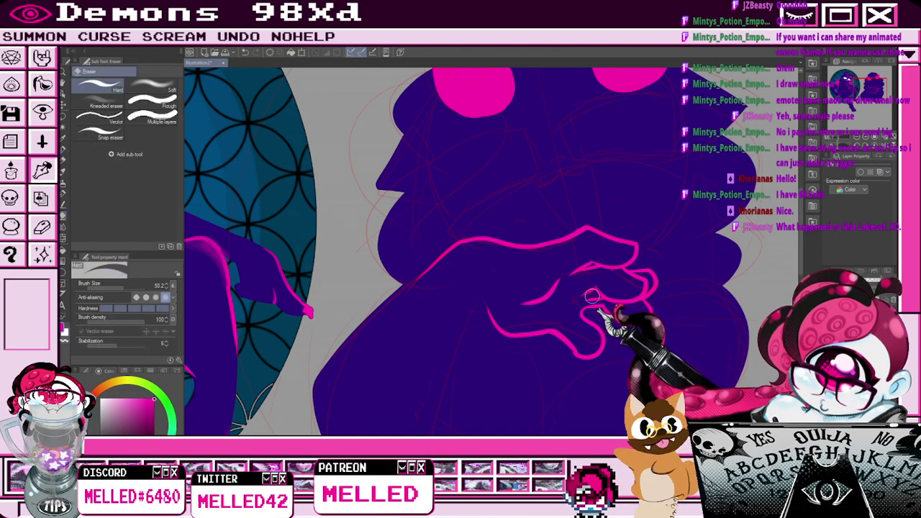
key("p")
key("e")
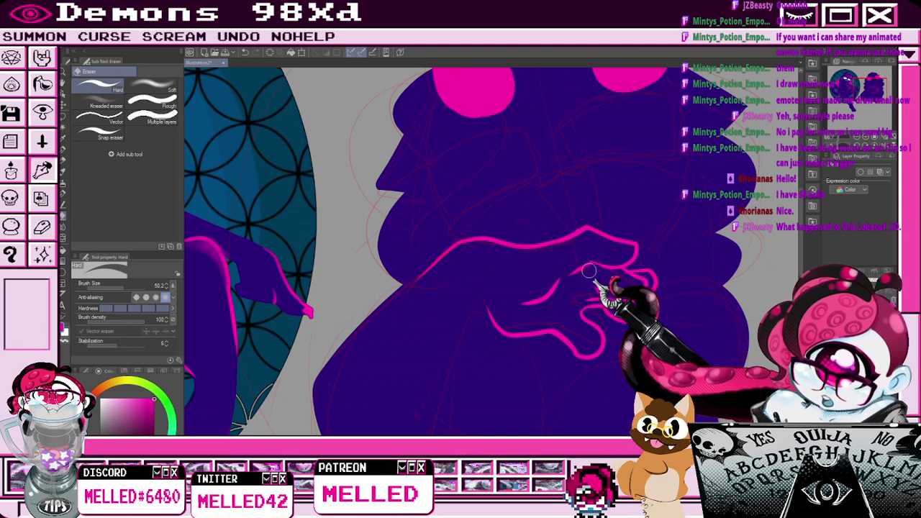
key("p")
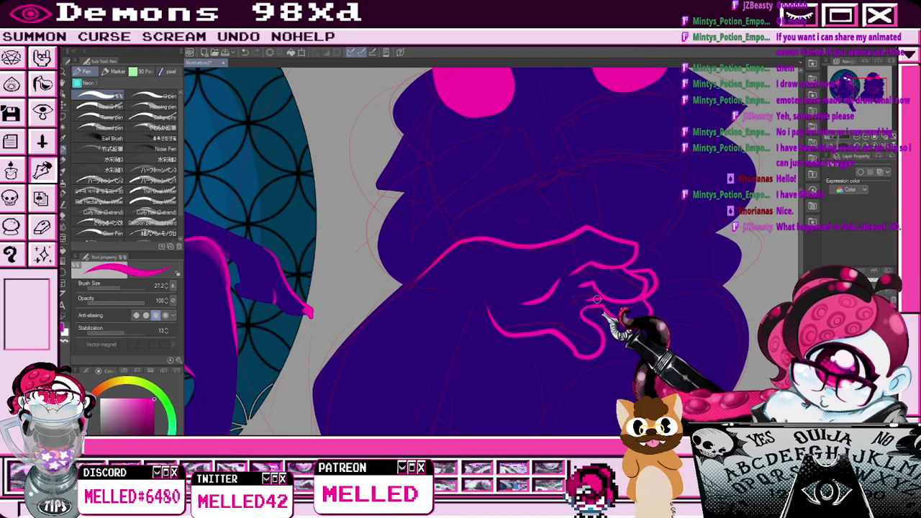
Draw a long, slightly slanted pink contour from the underside of the wrist down toward the silhouette's lower edge.
scroll(584, 315, "down", 2)
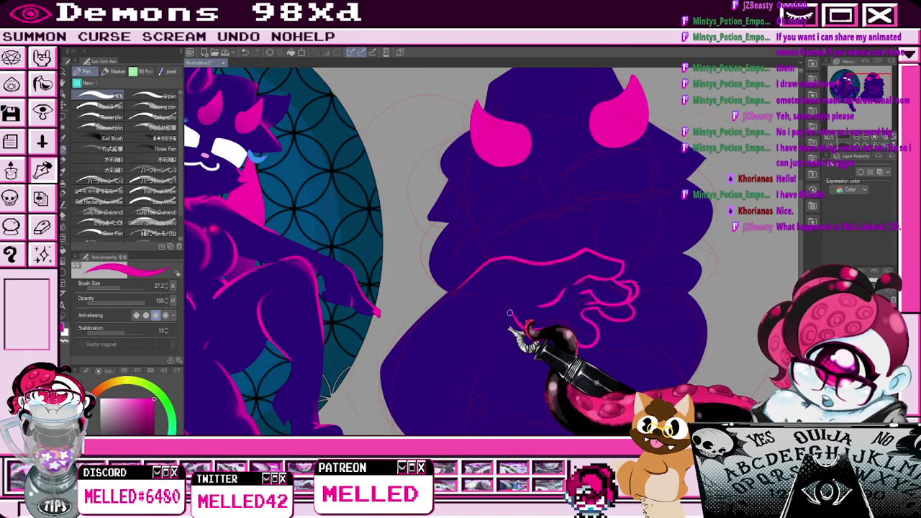
left_click_drag(508, 309, 485, 402)
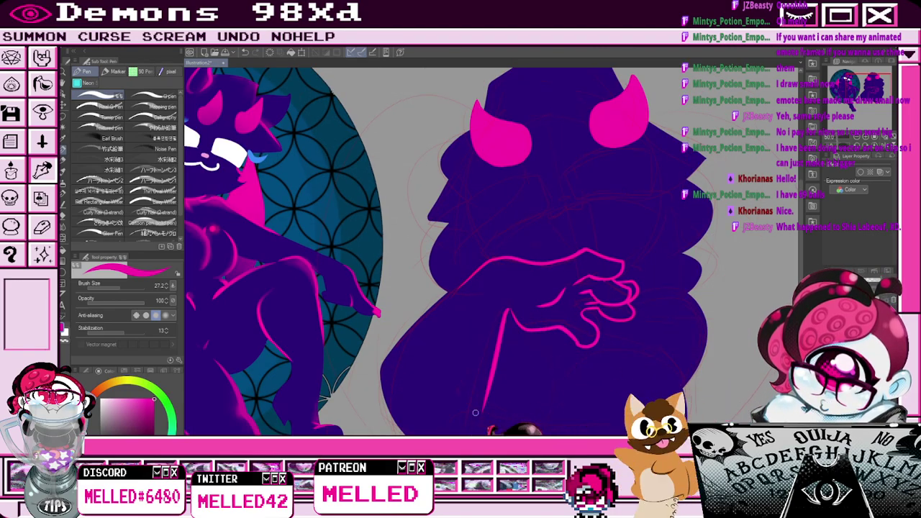
scroll(486, 392, "down", 3)
scroll(487, 392, "up", 4)
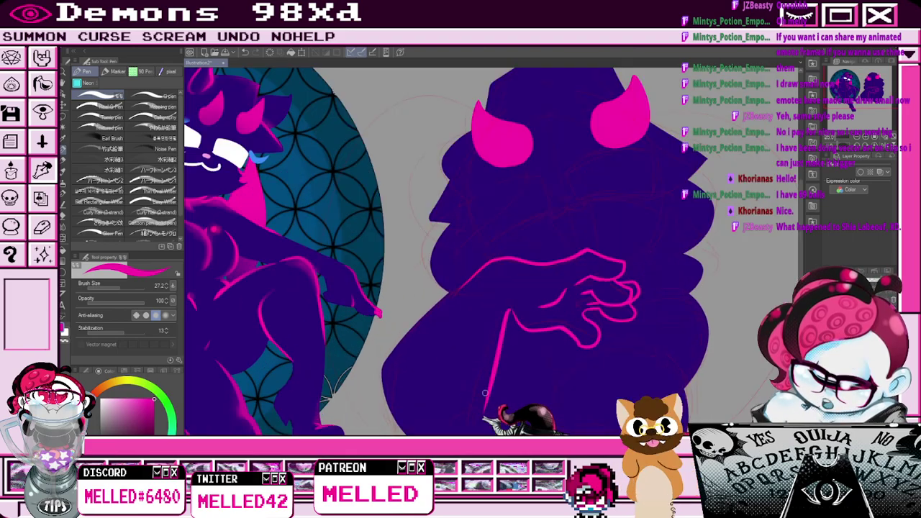
Clean up and refine the pink contours of the curled fingers and thumb with eraser and pen.
key("e")
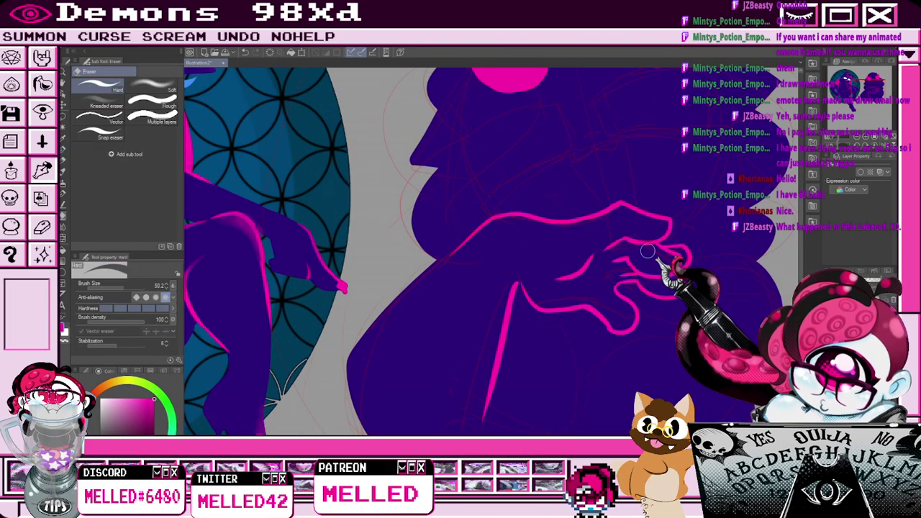
key("p")
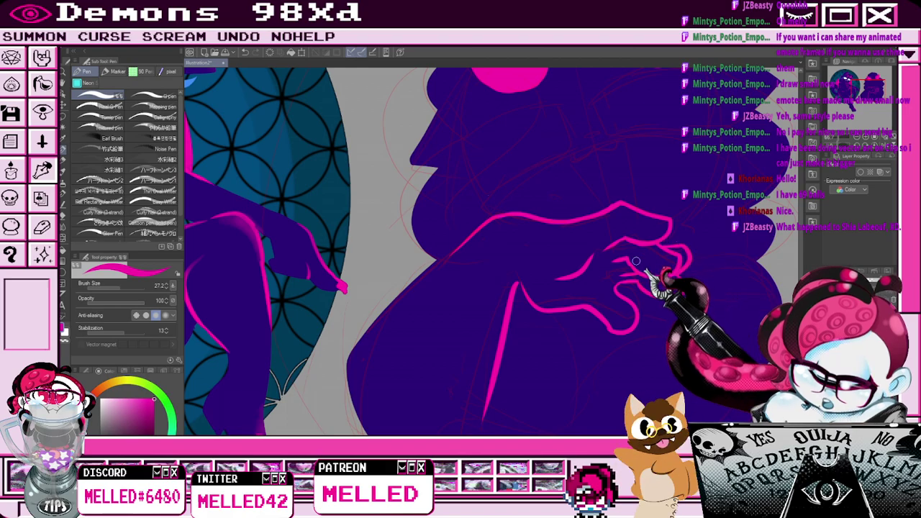
scroll(645, 245, "down", 3)
scroll(582, 297, "up", 4)
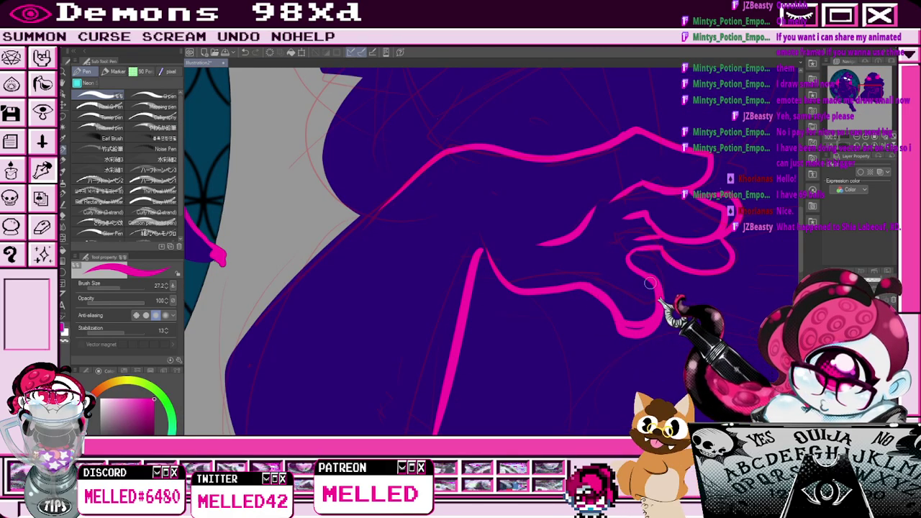
key("e")
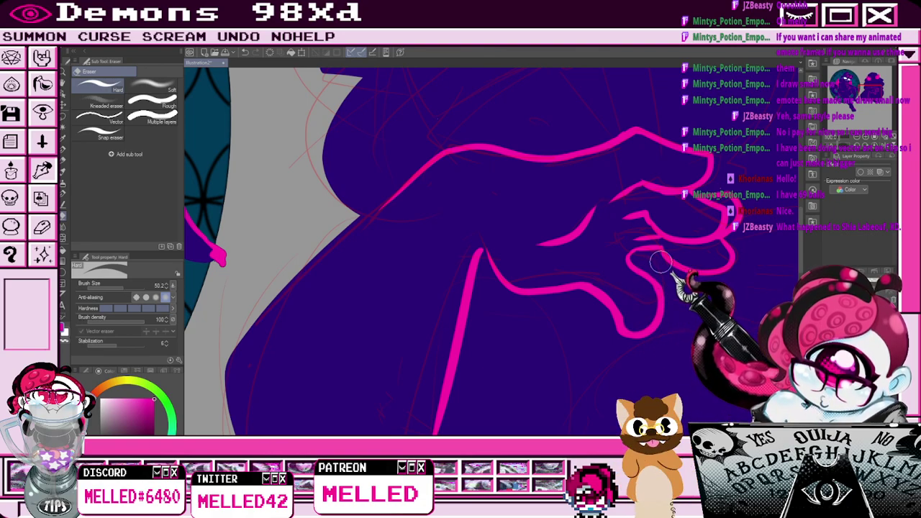
key("p")
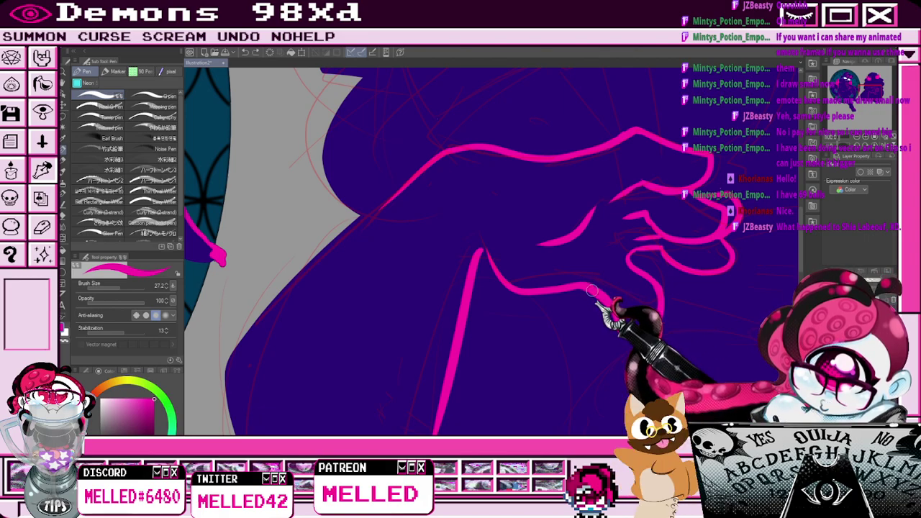
Auto-select the purple silhouette, draw a short pink contour beyond the fingers down to the body's outer edge, and deselect.
scroll(648, 287, "down", 2)
left_click_drag(865, 87, 869, 93)
scroll(680, 241, "up", 1)
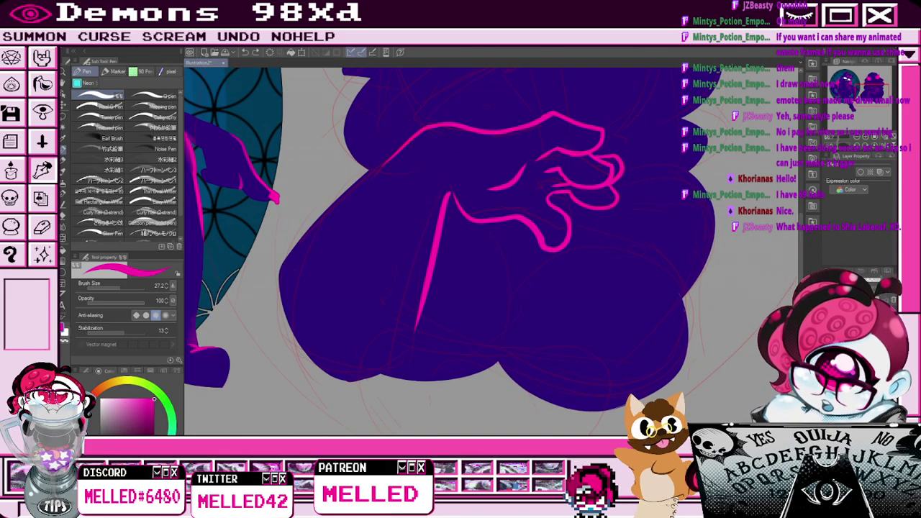
key("ctrl+minus")
left_click(63, 128)
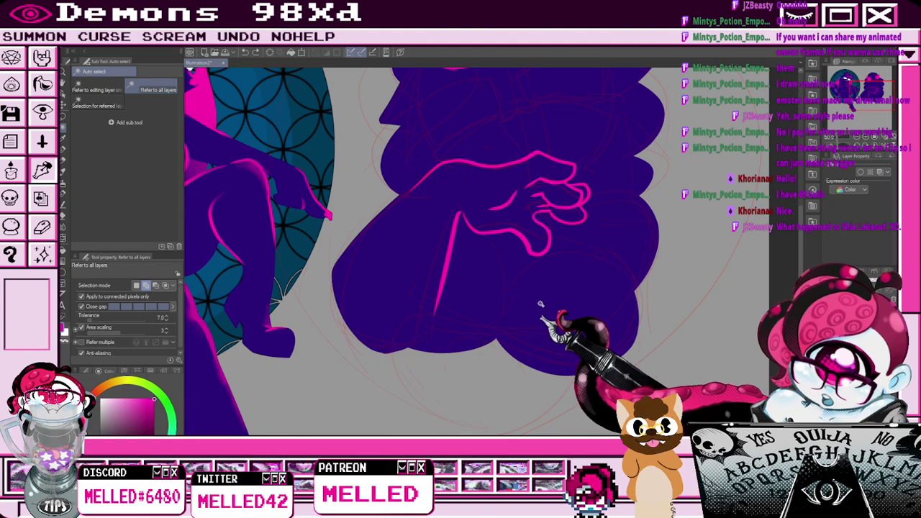
left_click(539, 305)
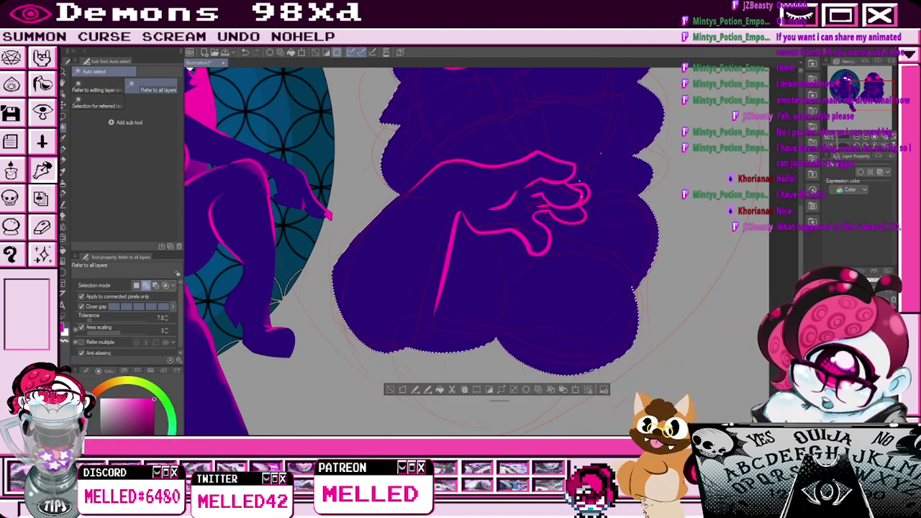
key("p")
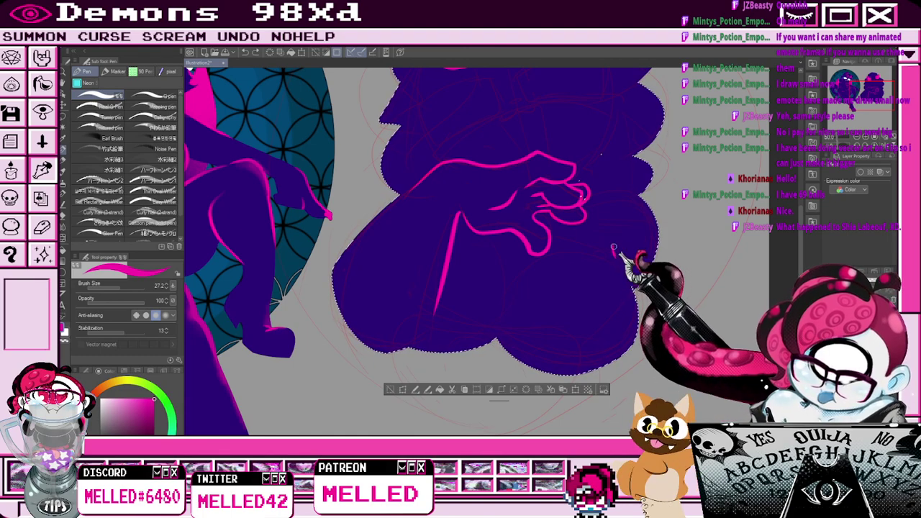
left_click_drag(614, 247, 633, 294)
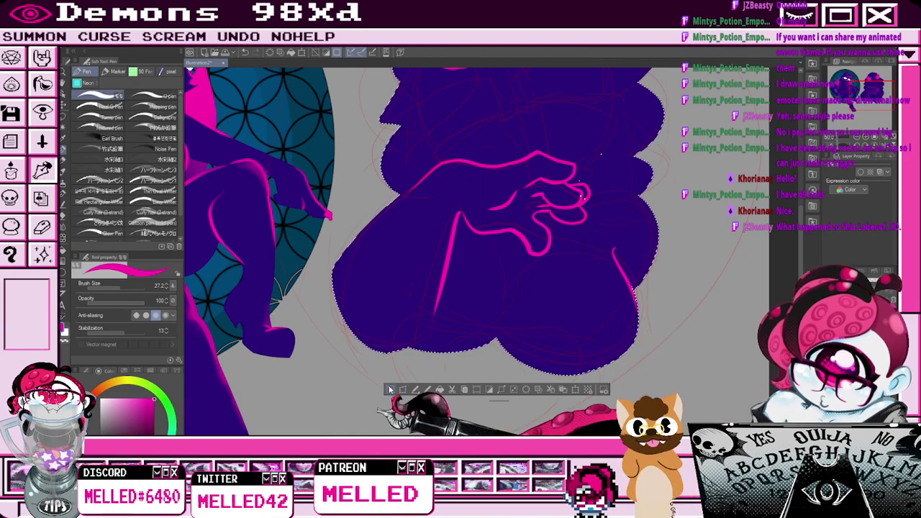
left_click(388, 389)
scroll(630, 282, "up", 1)
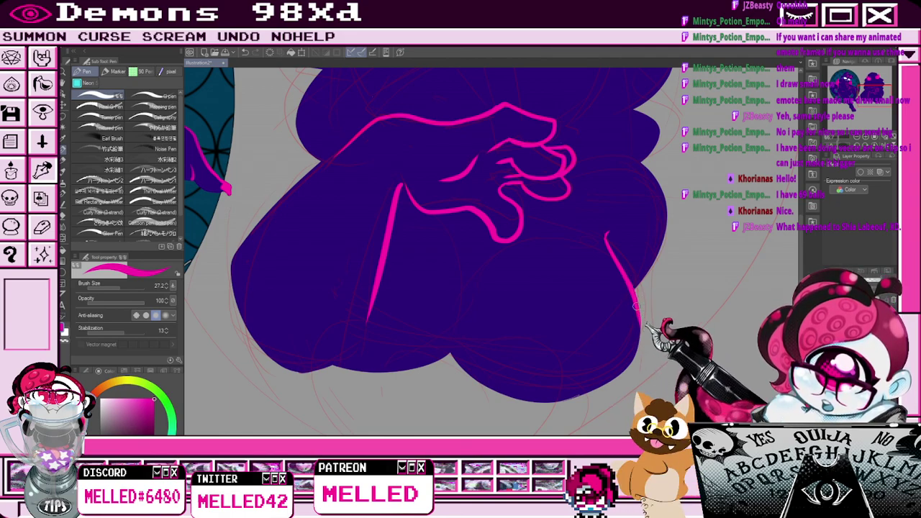
Erase and redraw the short pink contour beyond the fingers, extending it down along the silhouette's outer edge.
key("e")
left_click_drag(611, 222, 618, 274)
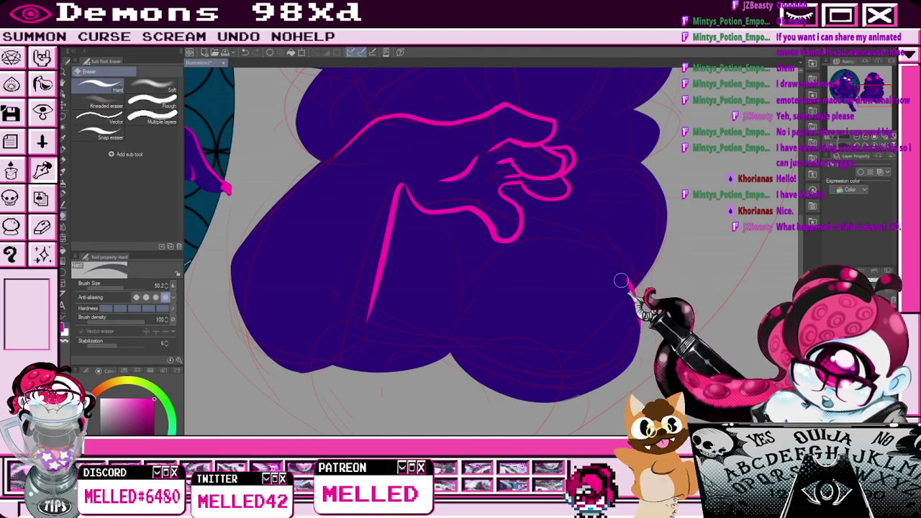
key("p")
mouse_move(605, 233)
left_mouse_down()
mouse_move(630, 310)
mouse_move(612, 258)
mouse_move(633, 294)
mouse_move(633, 320)
left_mouse_up()
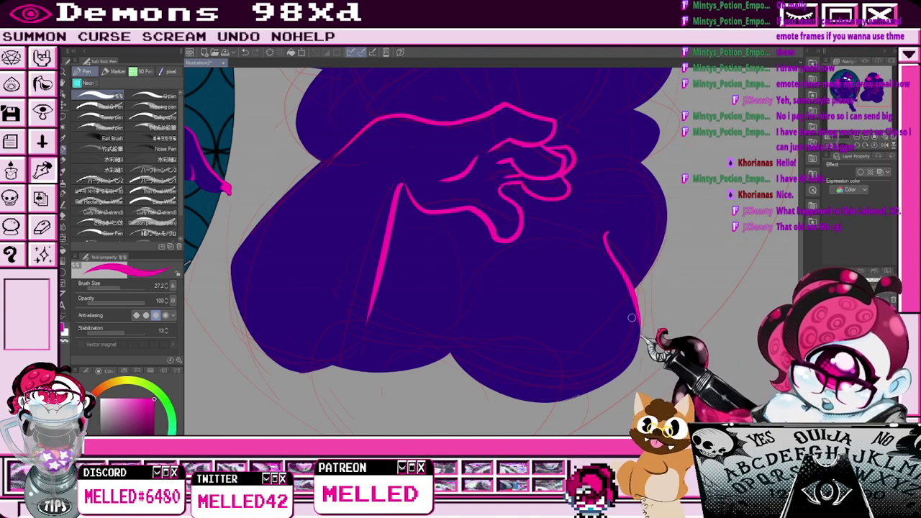
left_click_drag(616, 259, 639, 318)
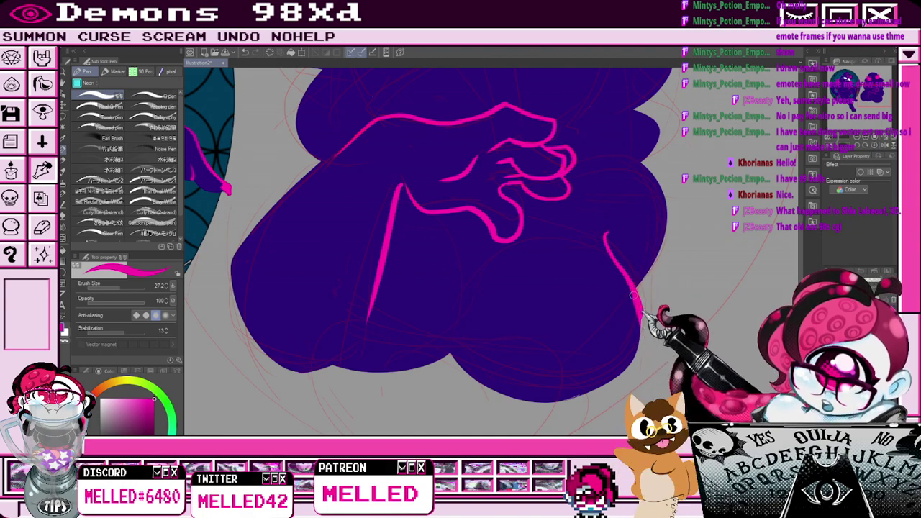
left_click_drag(614, 251, 641, 343)
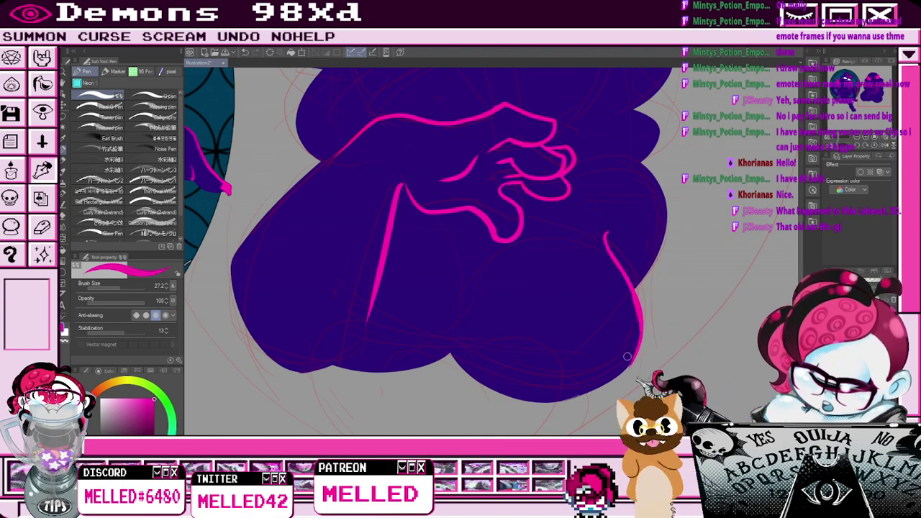
key("e")
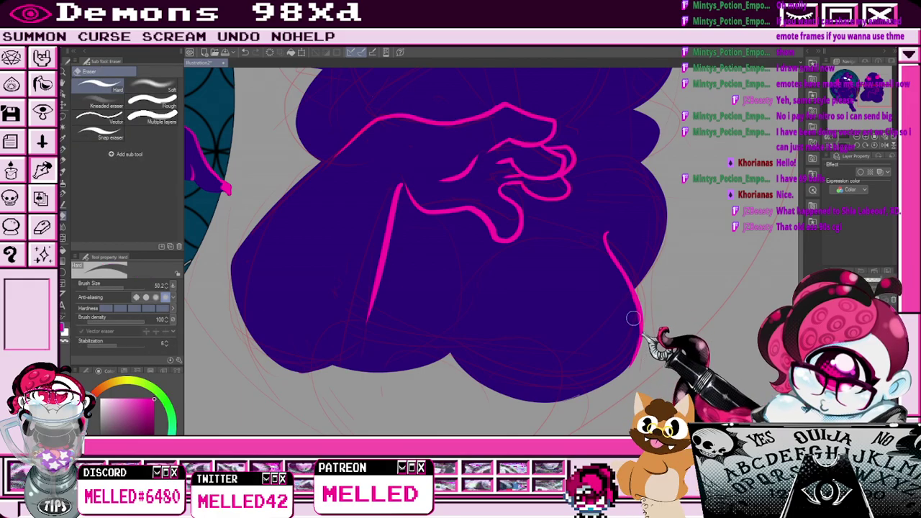
scroll(510, 377, "down", 2)
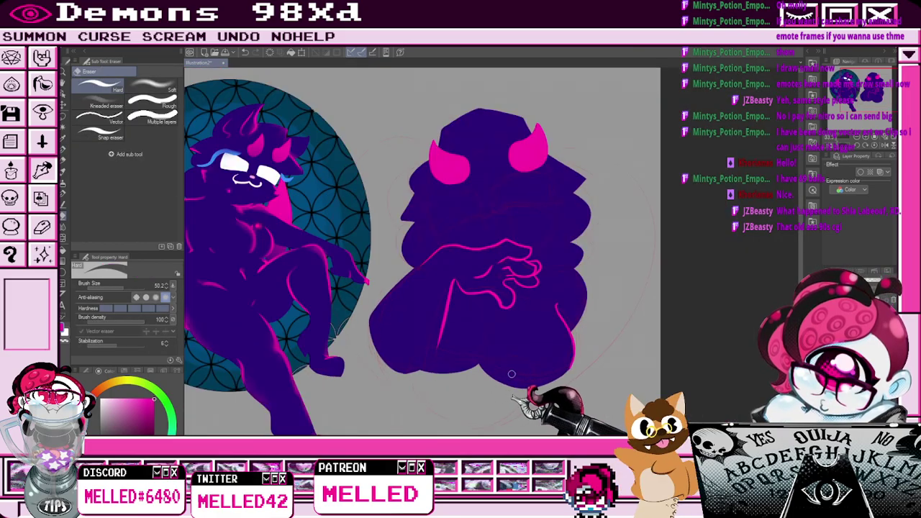
Refine the upper end of that outer contour into a small inward hook.
key("p")
scroll(459, 332, "up", 2)
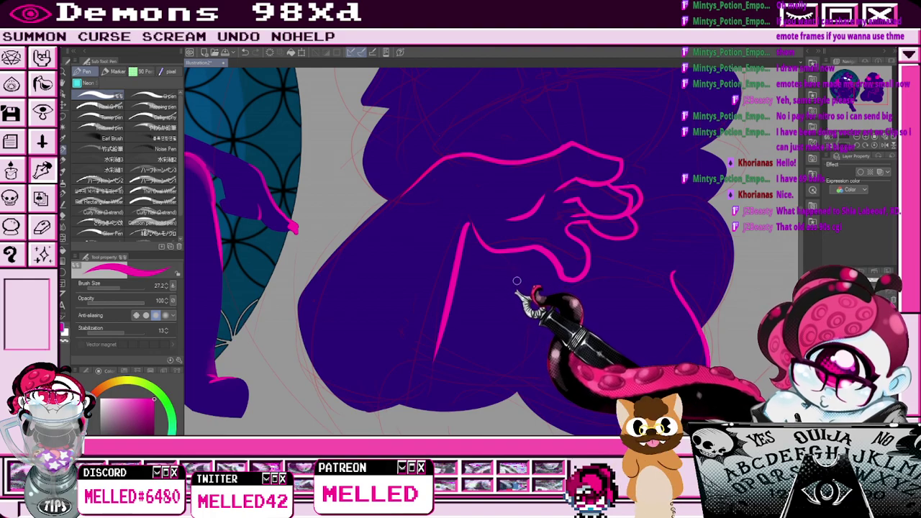
key("e")
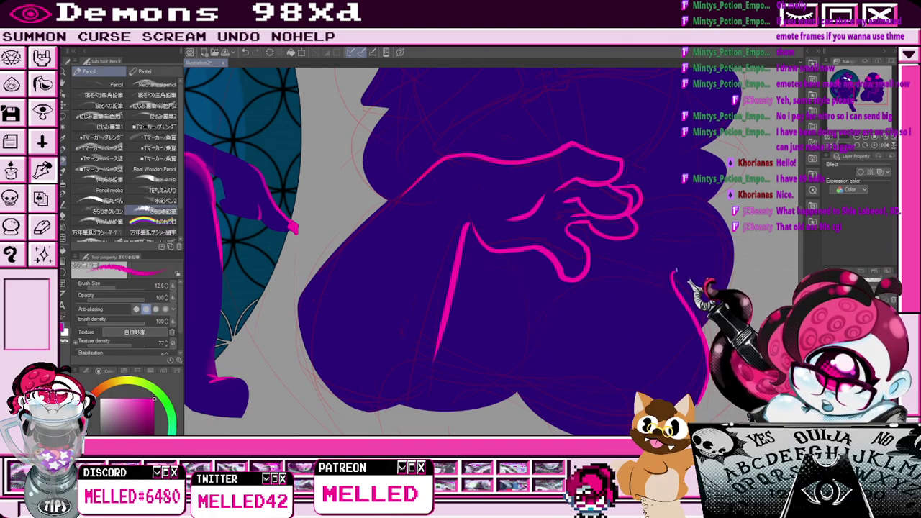
key("p")
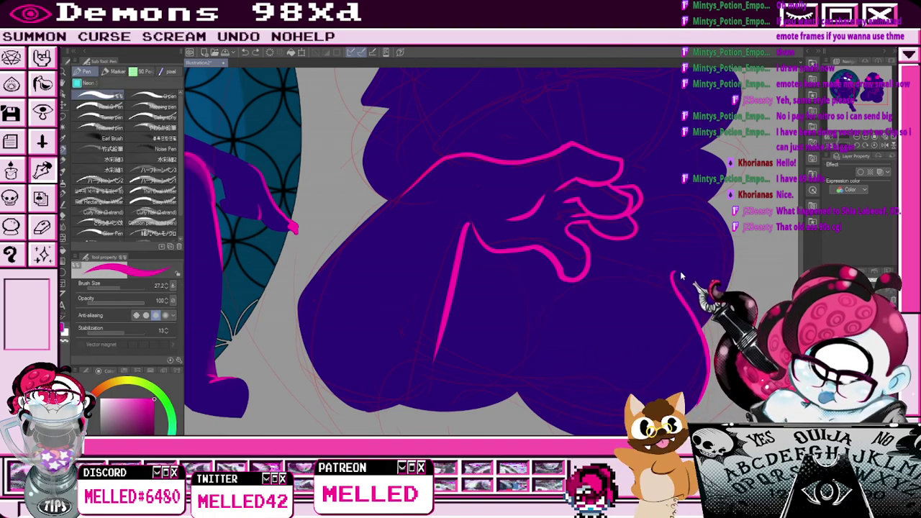
Draw two short pink fold lines meeting beneath the thumb and clean up where they join.
left_click_drag(511, 268, 528, 326)
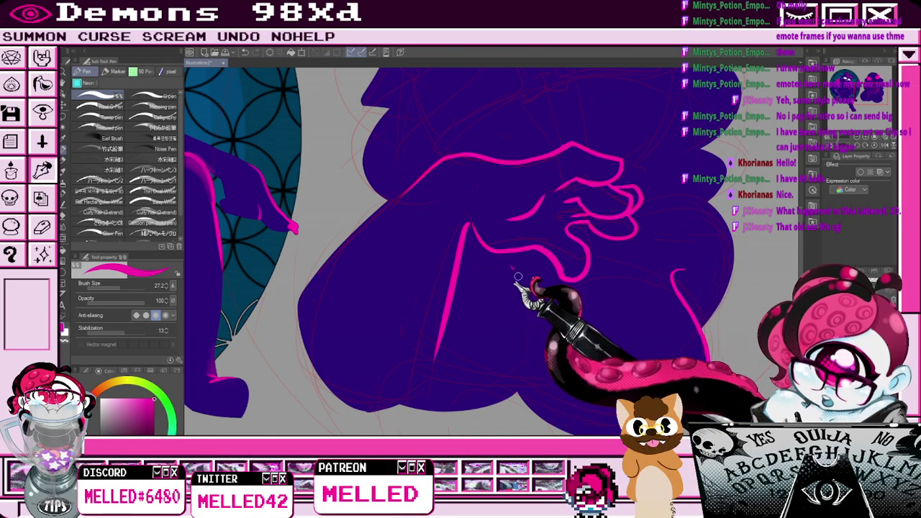
left_click_drag(567, 287, 515, 353)
scroll(537, 384, "down", 1)
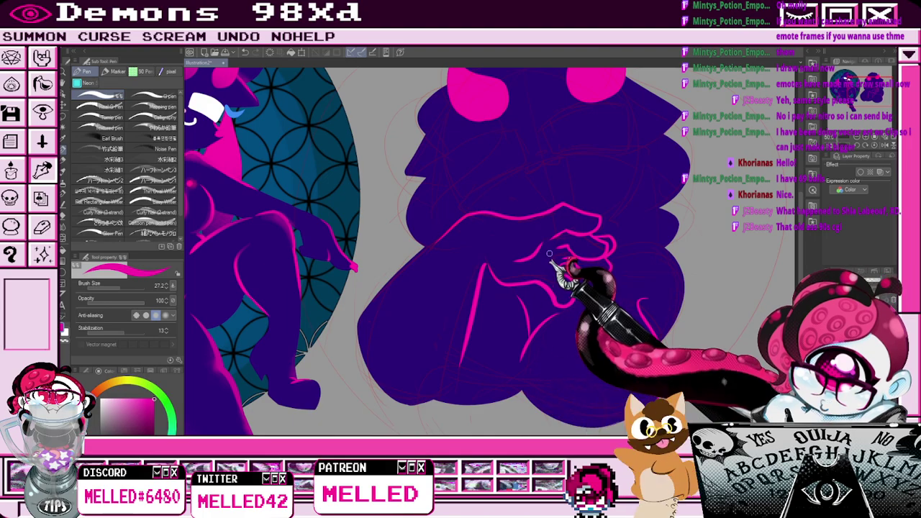
scroll(555, 263, "up", 2)
scroll(624, 265, "down", 2)
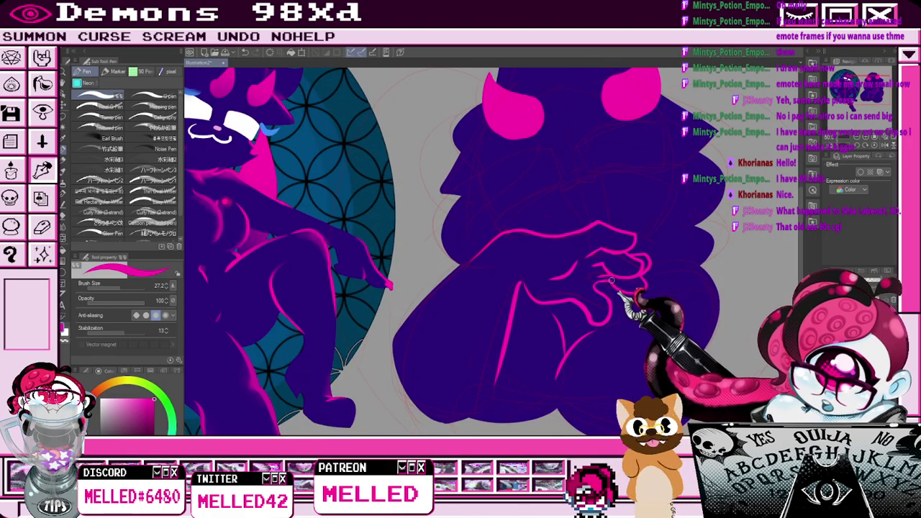
key("e")
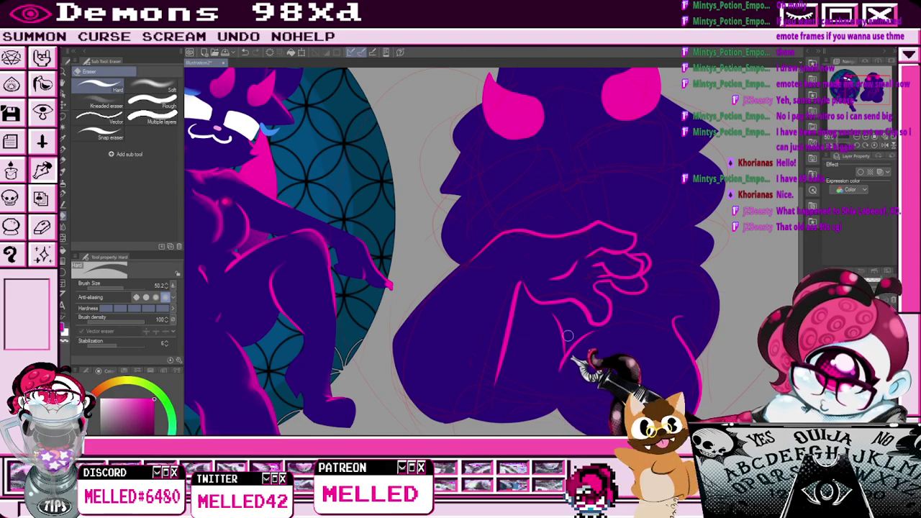
key("p")
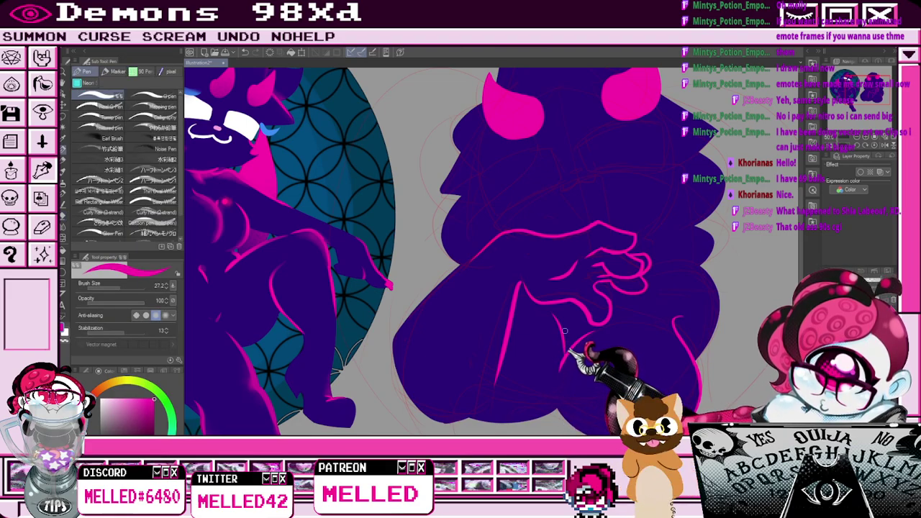
Strengthen the pink contour along the top of the wrist and lengthen the curved palm line toward the wrist.
key("p")
scroll(503, 239, "up", 2)
key("p")
scroll(499, 242, "up", 2)
mouse_move(491, 240)
left_mouse_down()
mouse_move(523, 217)
mouse_move(597, 224)
left_mouse_up()
scroll(565, 261, "down", 4)
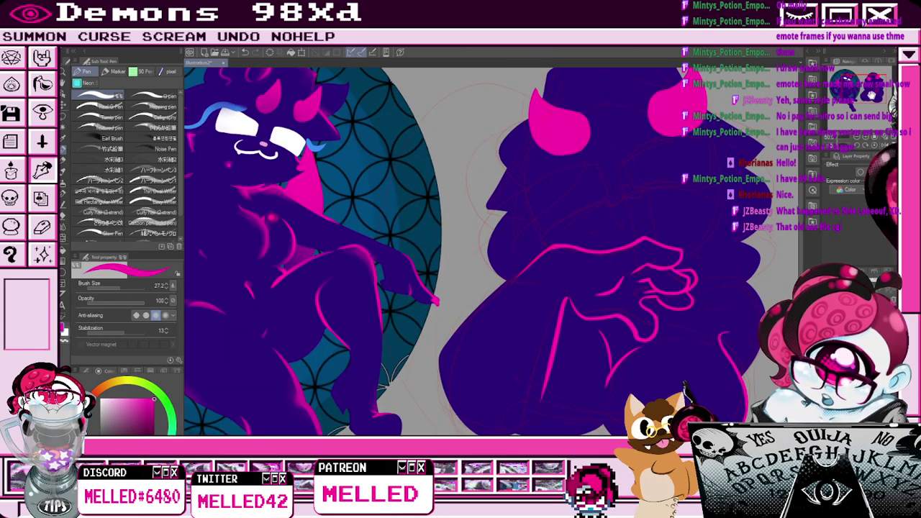
scroll(595, 275, "up", 2)
scroll(595, 274, "up", 4)
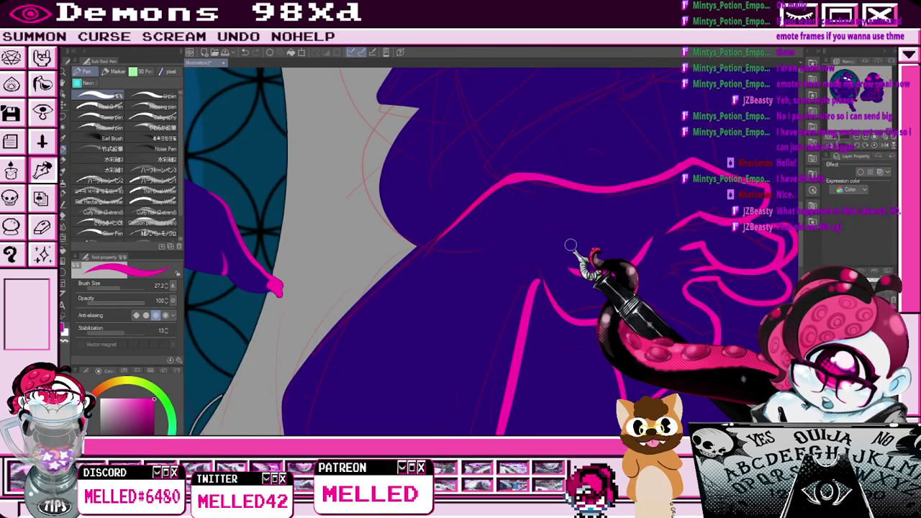
scroll(626, 242, "down", 3)
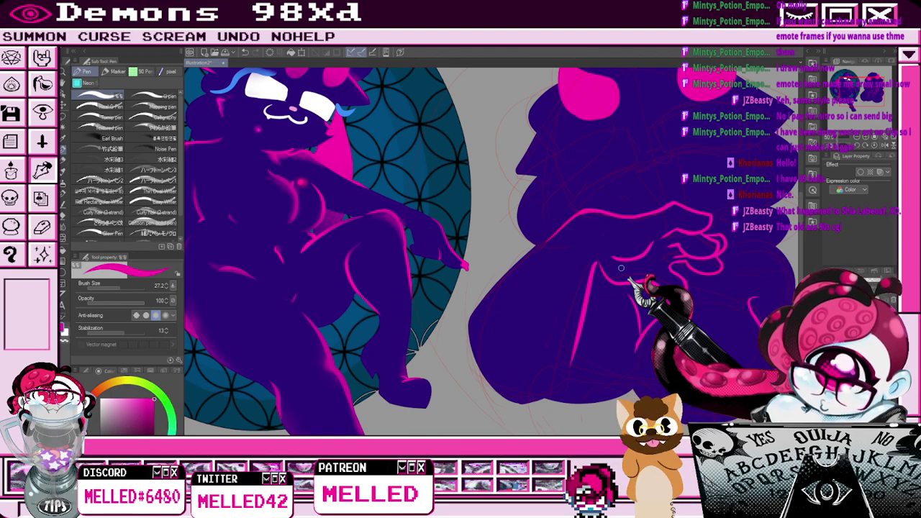
scroll(701, 182, "up", 2)
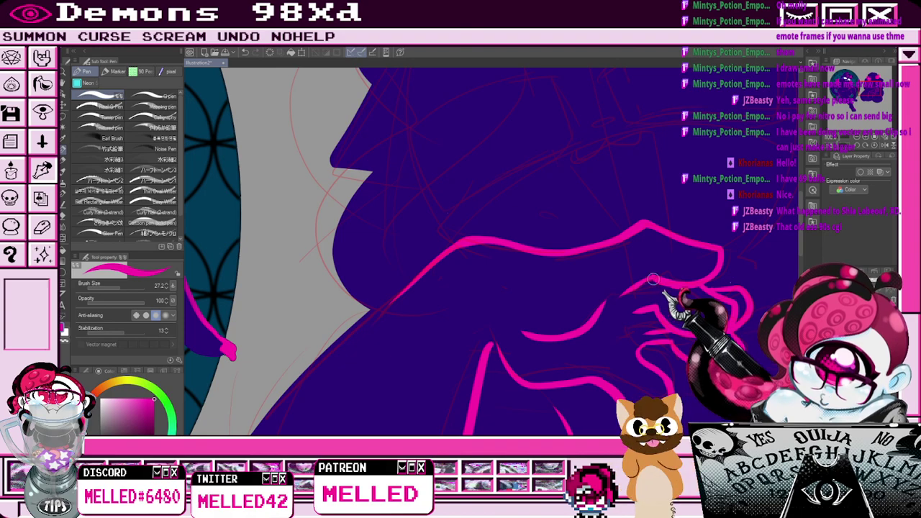
scroll(651, 295, "down", 2)
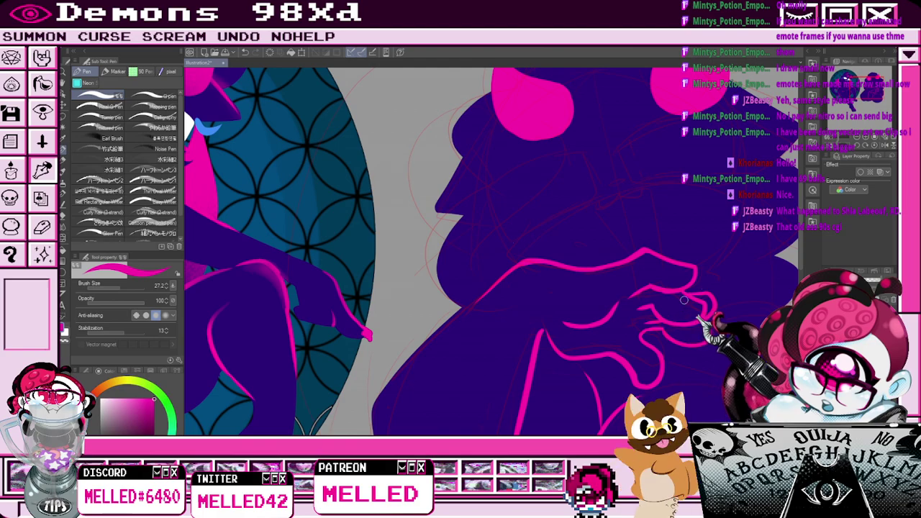
Draw a rounded pink knee contour from the fingertips over to the silhouette's outer edge and down along it.
left_click_drag(867, 85, 872, 89)
scroll(724, 167, "down", 1)
scroll(638, 282, "up", 2)
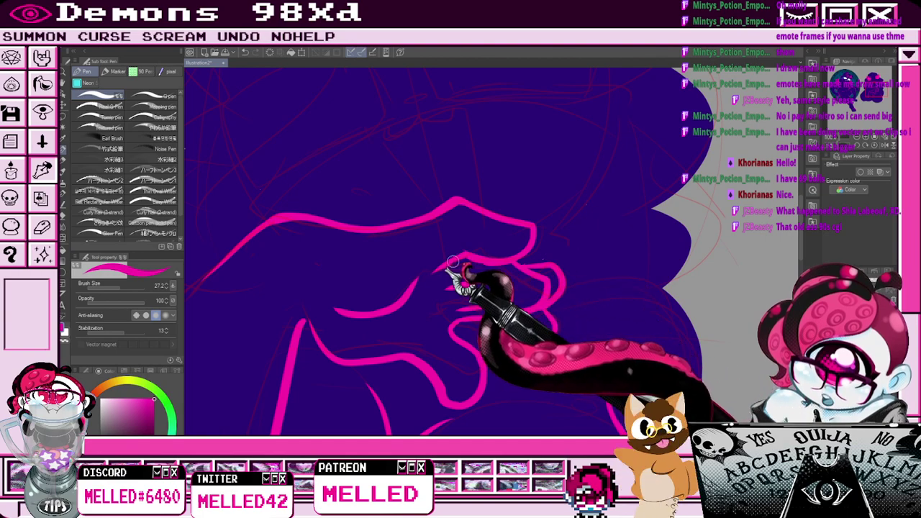
left_click_drag(562, 293, 686, 305)
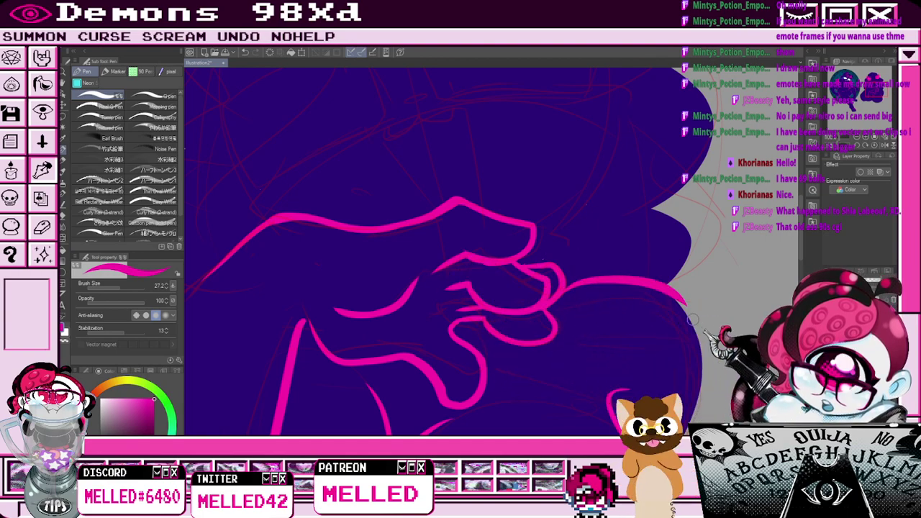
key("ctrl+z")
key("ctrl+y")
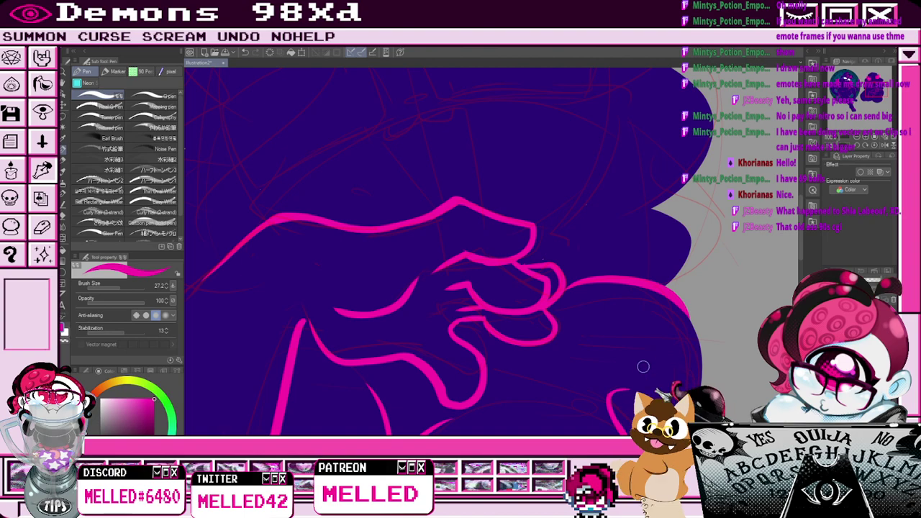
key("ctrl+z")
left_click_drag(555, 288, 680, 310)
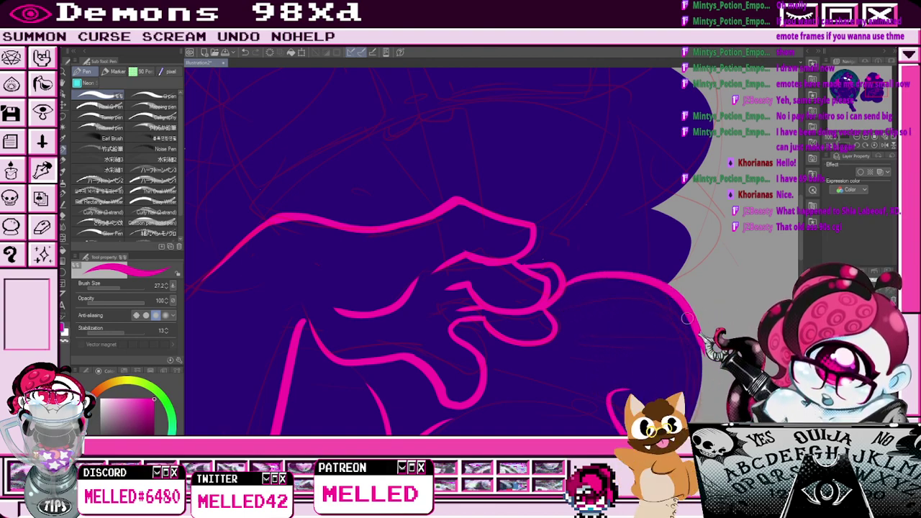
scroll(692, 325, "down", 5)
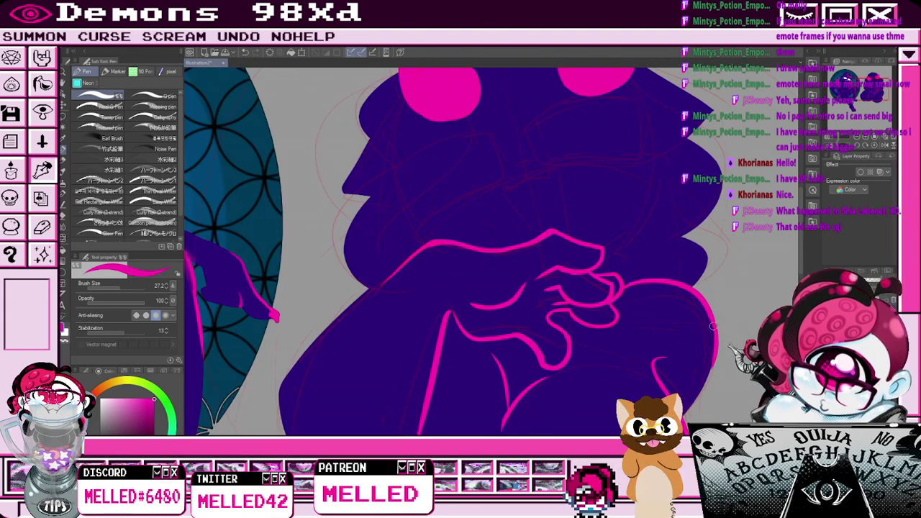
Extend the forearm's upper pink contour down to the silhouette's outer edge and tidy it with eraser and pen.
scroll(700, 359, "down", 2)
scroll(576, 331, "up", 5)
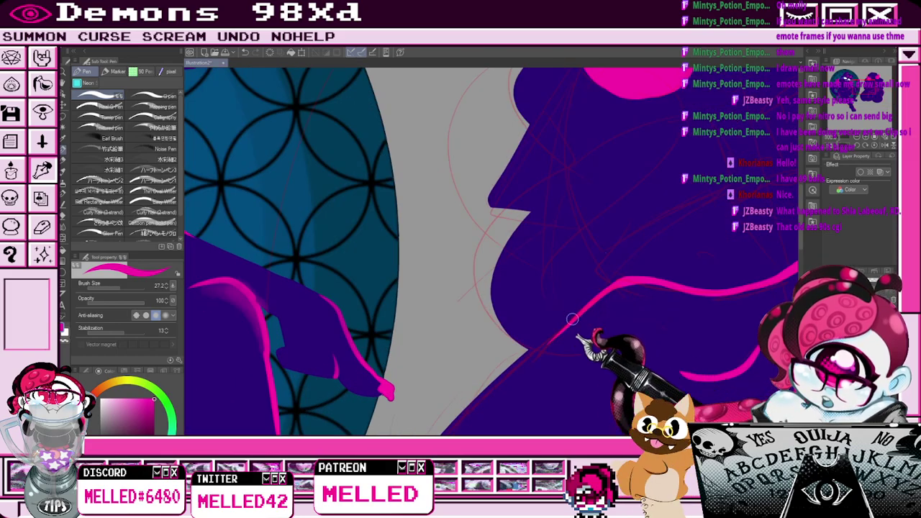
key("e")
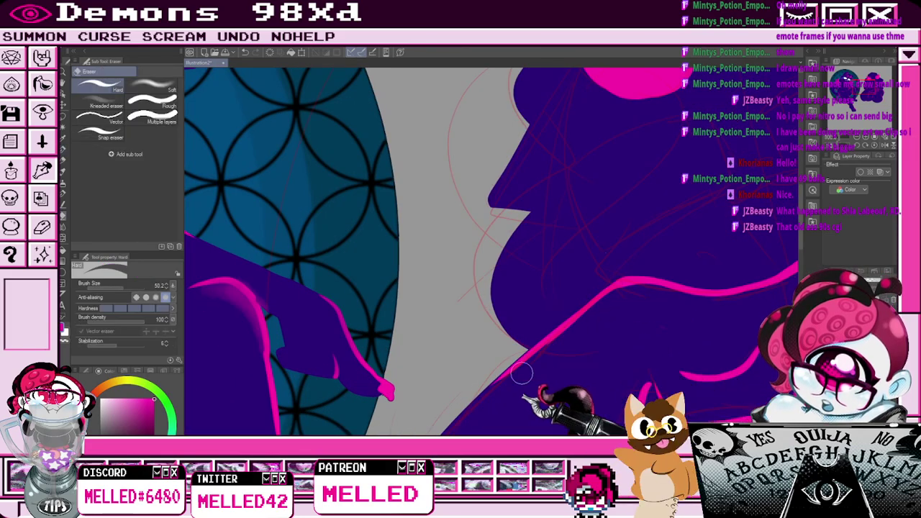
key("p")
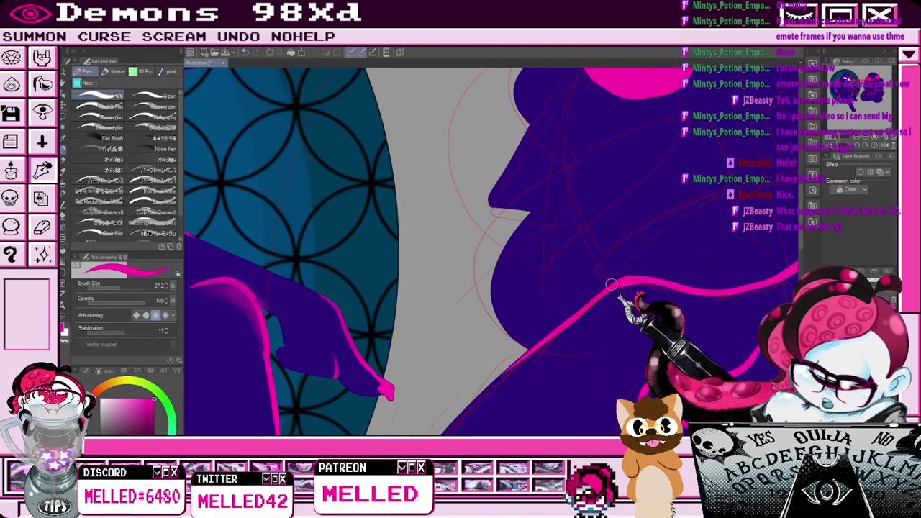
scroll(545, 341, "down", 4)
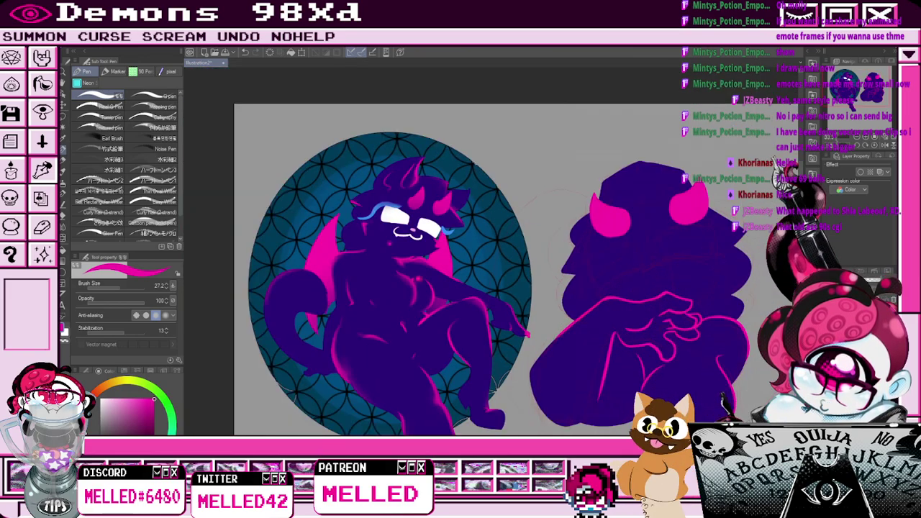
Try to redraw the short pink fold line beneath the thumb as a longer stroke.
scroll(686, 385, "up", 5)
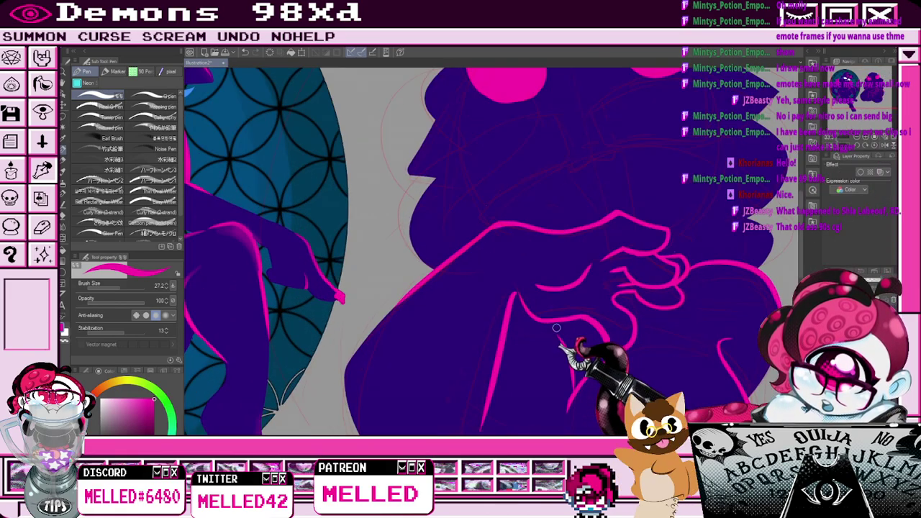
left_click_drag(557, 335, 574, 392)
key("ctrl+z")
mouse_move(559, 336)
left_mouse_down()
mouse_move(574, 390)
mouse_move(565, 435)
left_mouse_up()
key("ctrl+z")
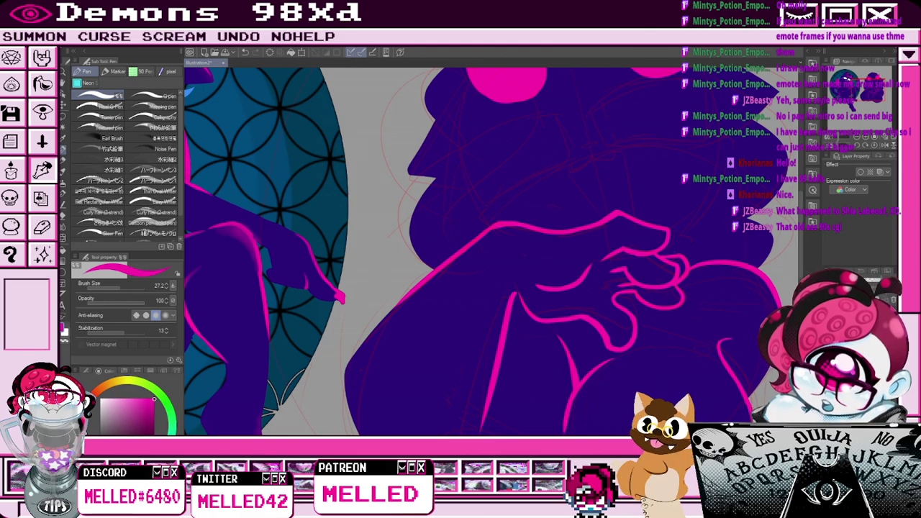
Draw a small jagged pink fur tuft above the wrist and a slanted, jagged-ended contour above the knee.
scroll(715, 392, "down", 5)
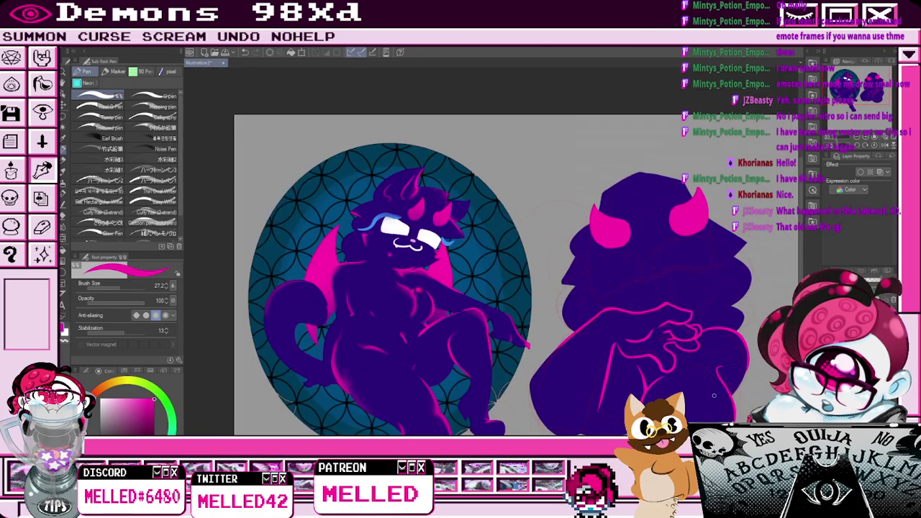
scroll(714, 395, "up", 5)
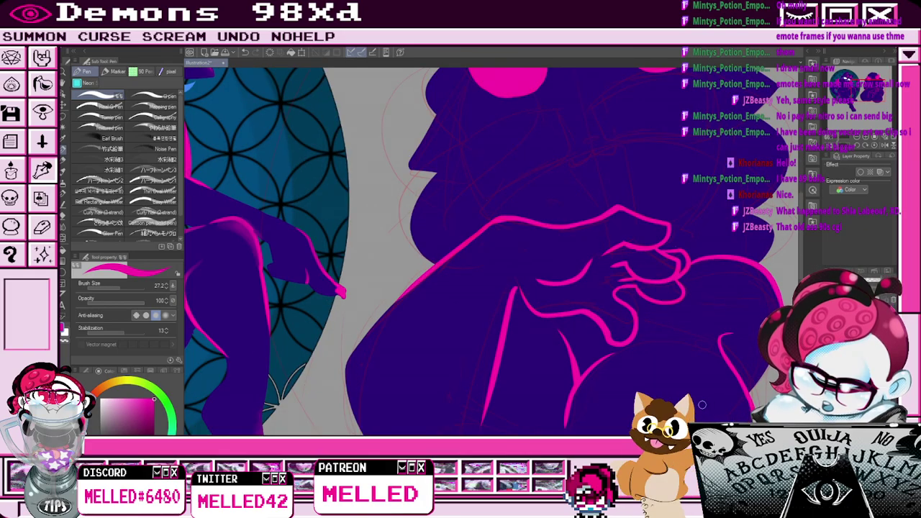
left_click_drag(864, 86, 869, 87)
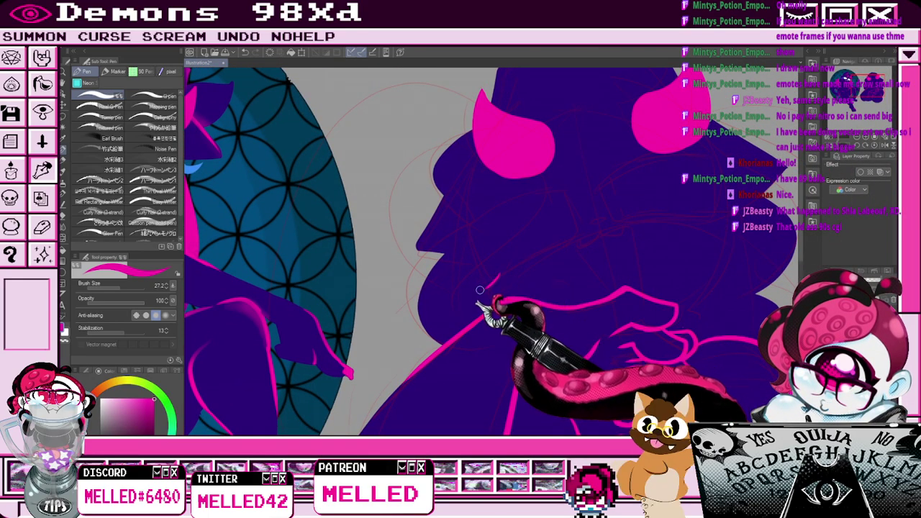
mouse_move(495, 273)
left_mouse_down()
mouse_move(485, 296)
mouse_move(504, 299)
left_mouse_up()
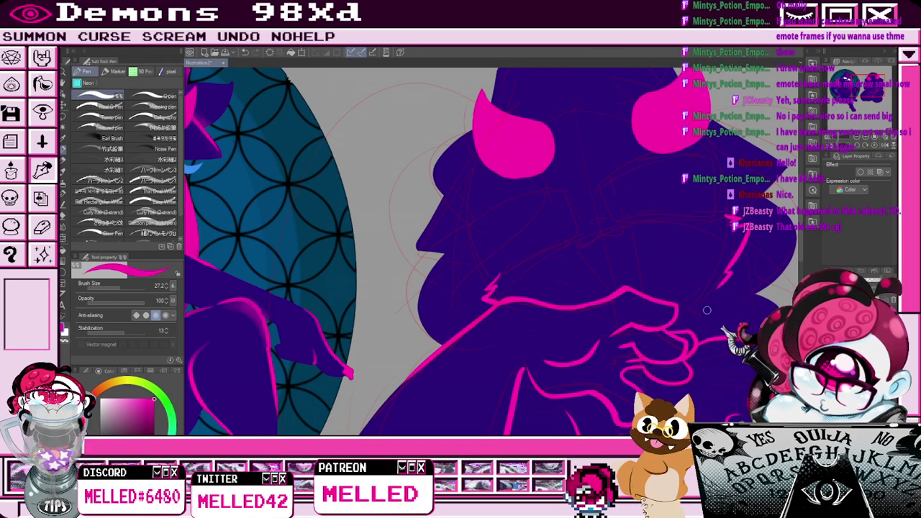
scroll(707, 310, "down", 2)
scroll(696, 313, "up", 2)
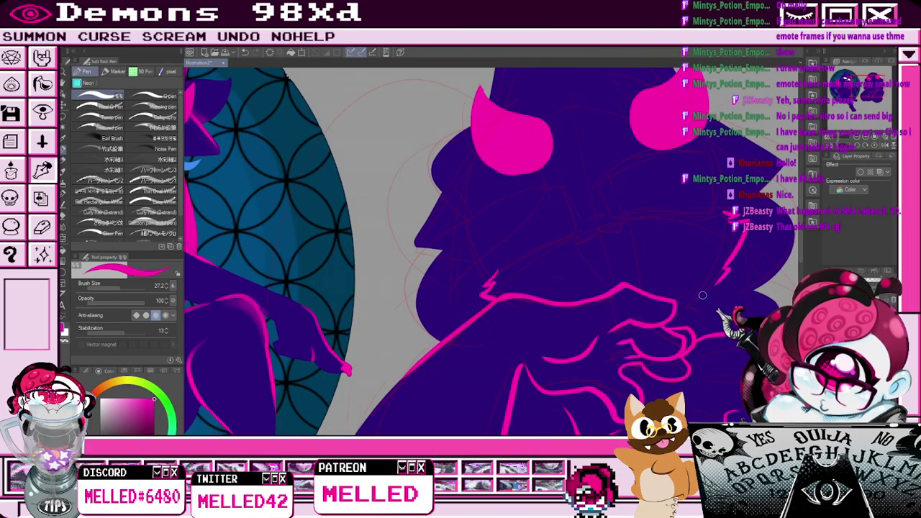
scroll(691, 341, "down", 2)
left_click_drag(879, 87, 877, 84)
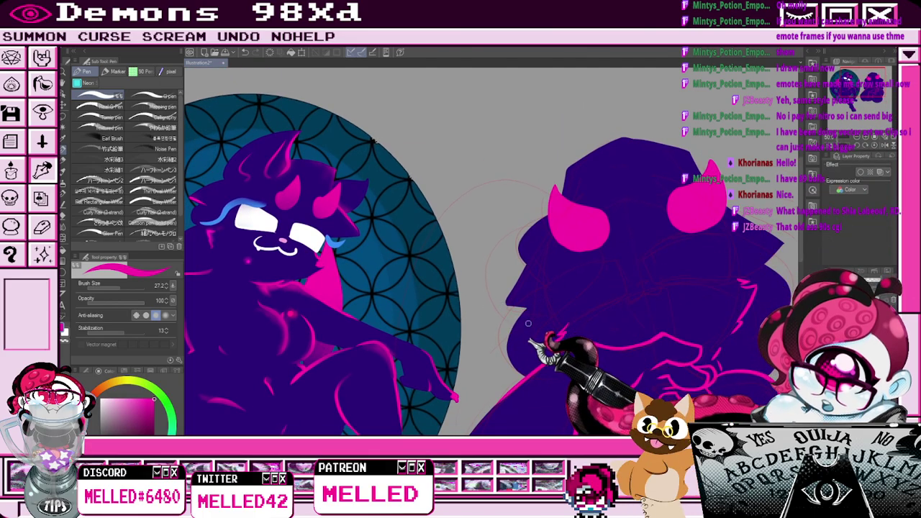
scroll(530, 324, "up", 3)
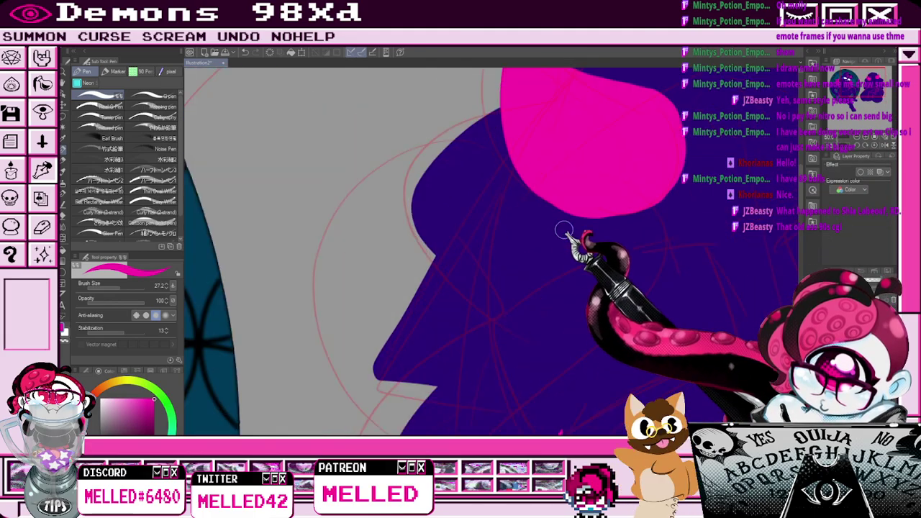
scroll(566, 237, "down", 3)
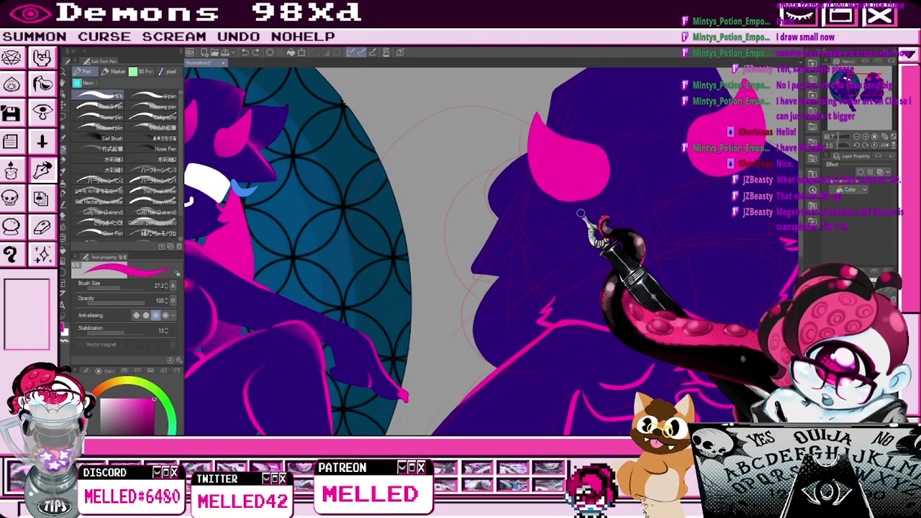
scroll(569, 194, "up", 2)
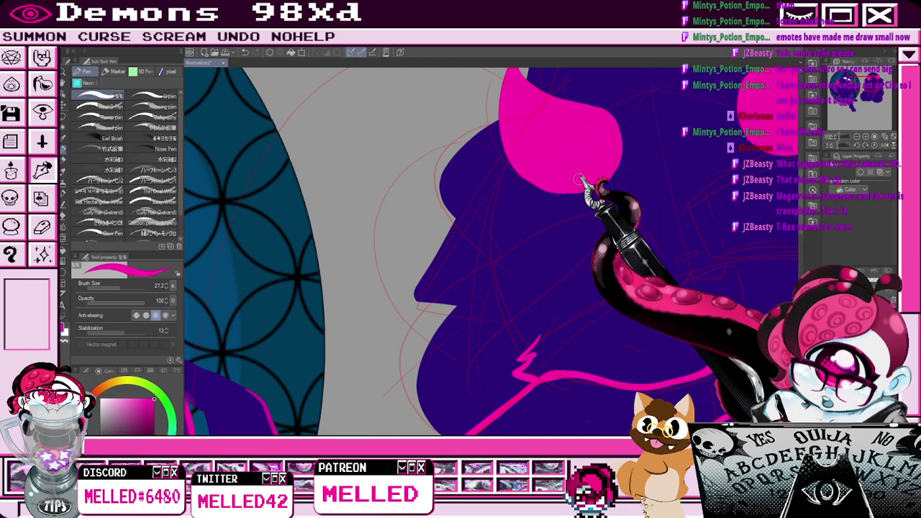
scroll(579, 169, "down", 3)
scroll(683, 137, "up", 3)
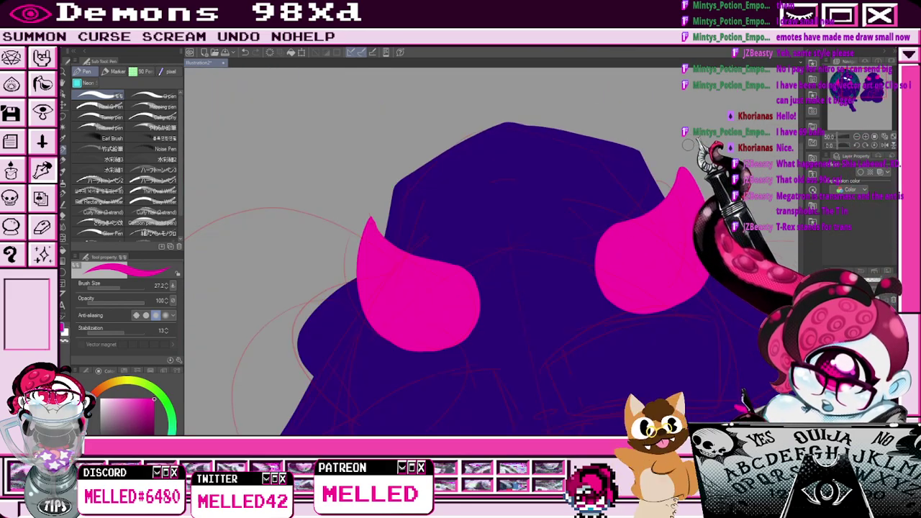
key("e")
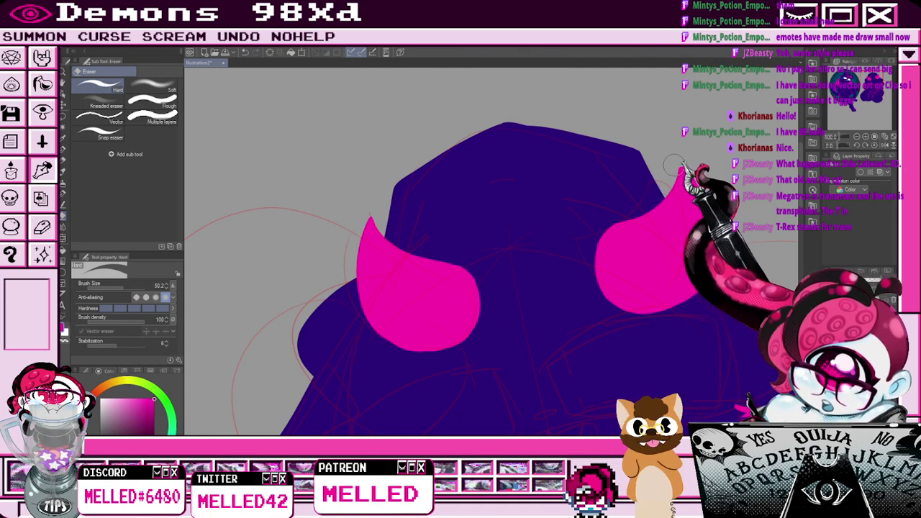
scroll(513, 223, "down", 1)
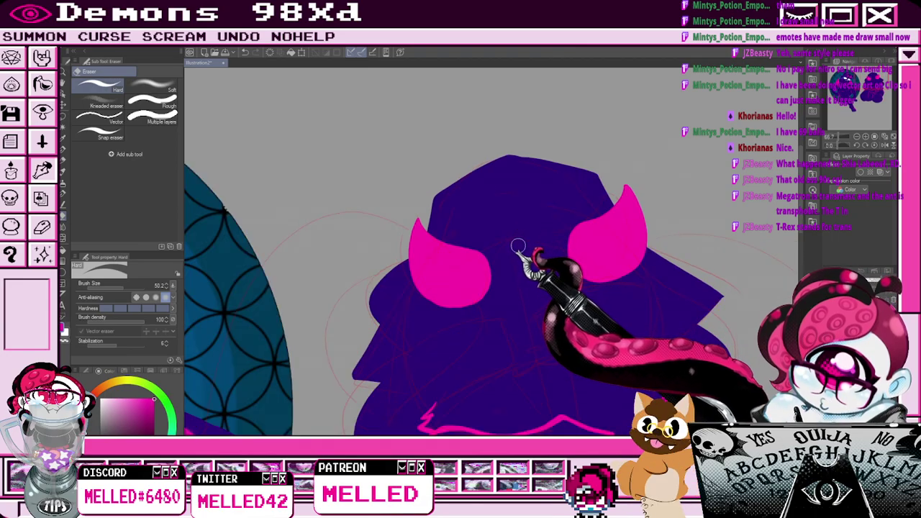
left_click_drag(861, 94, 861, 87)
Draw pink head accents: a short stroke at the crown, an arched line between the horns and linings along both ears.
key("p")
scroll(502, 327, "down", 2)
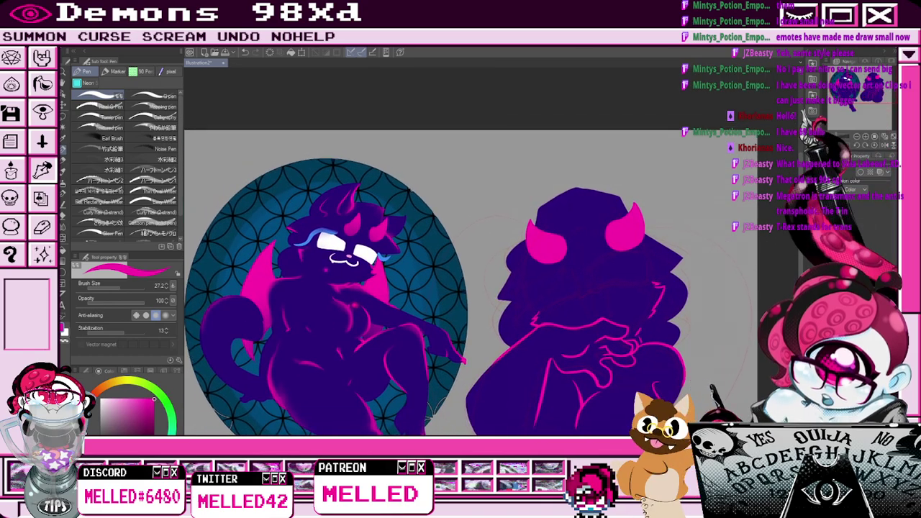
scroll(518, 273, "up", 1)
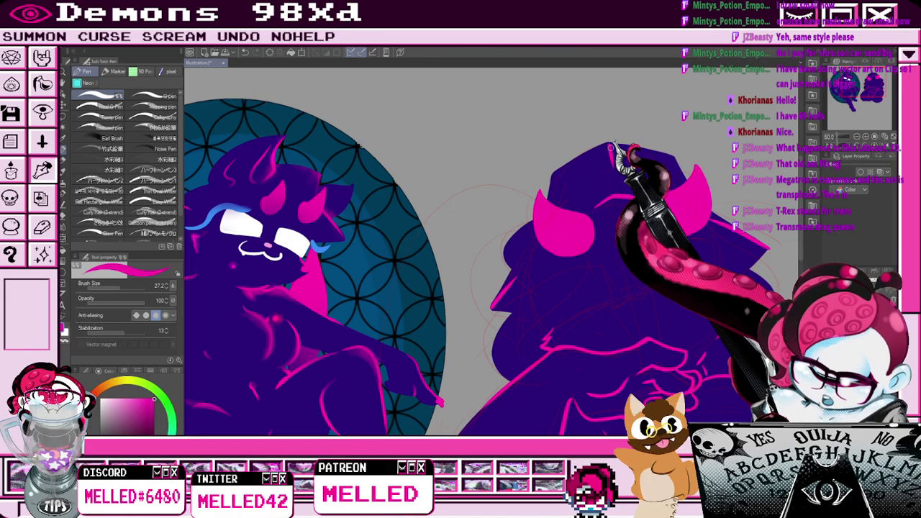
scroll(662, 205, "down", 1)
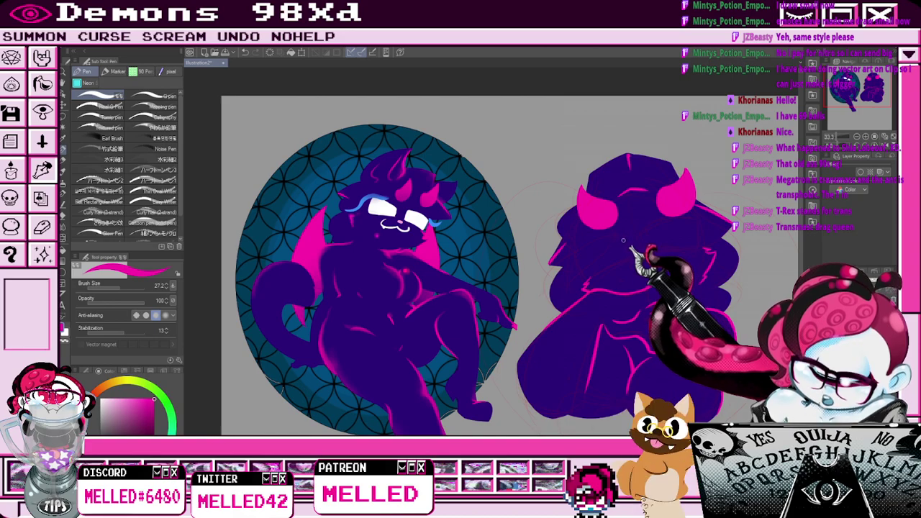
Sample the blue from the reference's hair streak and draw wavy strands, brush size 43, down the hair beside the character's left-hand horn.
left_click(63, 139)
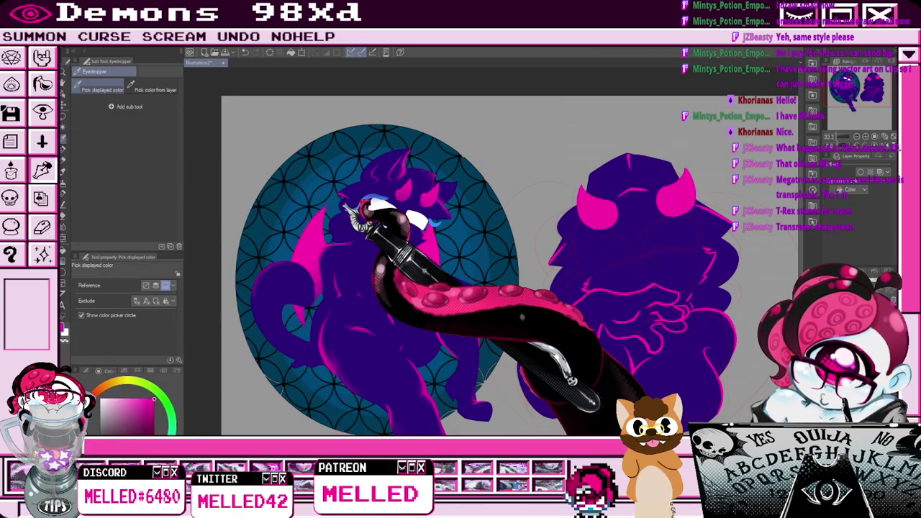
left_click(359, 200)
key("p")
scroll(578, 231, "up", 1)
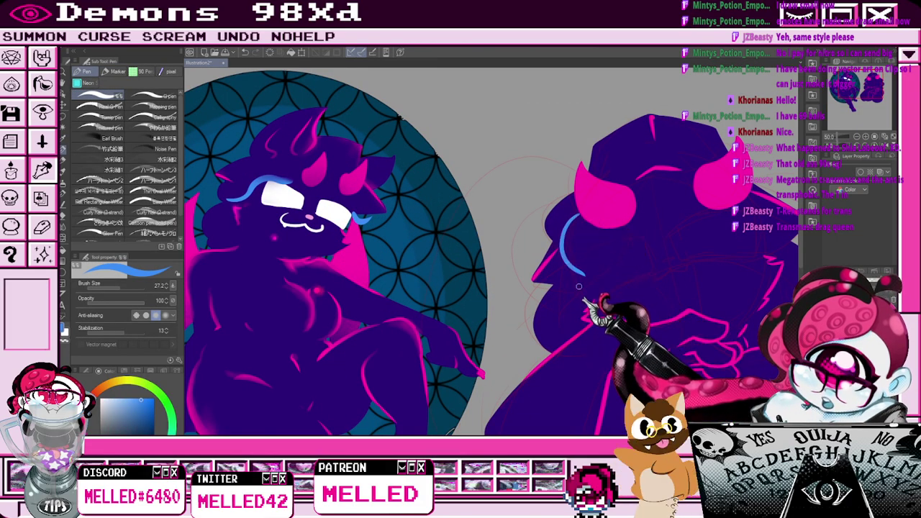
mouse_move(579, 214)
left_mouse_down()
mouse_move(562, 236)
mouse_move(583, 213)
left_mouse_up()
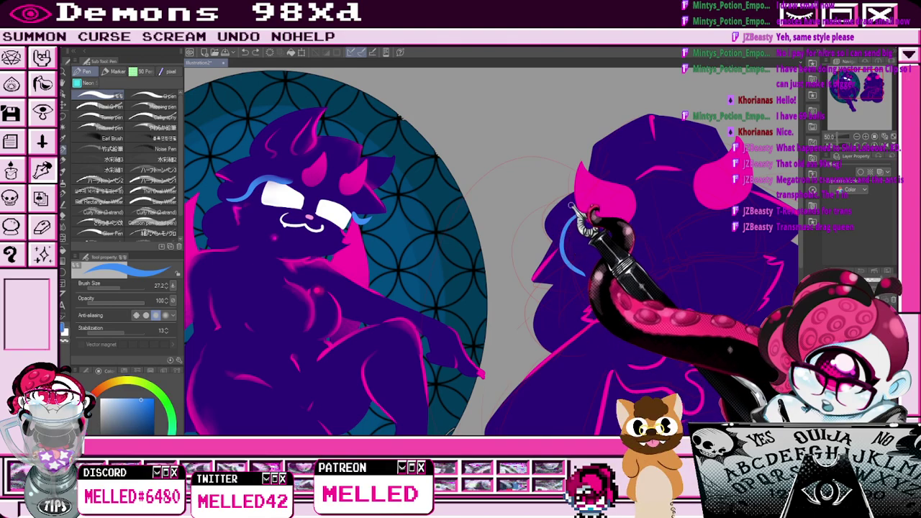
key("ctrl+z")
left_click_drag(108, 289, 119, 289)
mouse_move(573, 193)
left_mouse_down()
mouse_move(568, 252)
mouse_move(551, 223)
mouse_move(562, 282)
mouse_move(549, 212)
mouse_move(572, 191)
left_mouse_up()
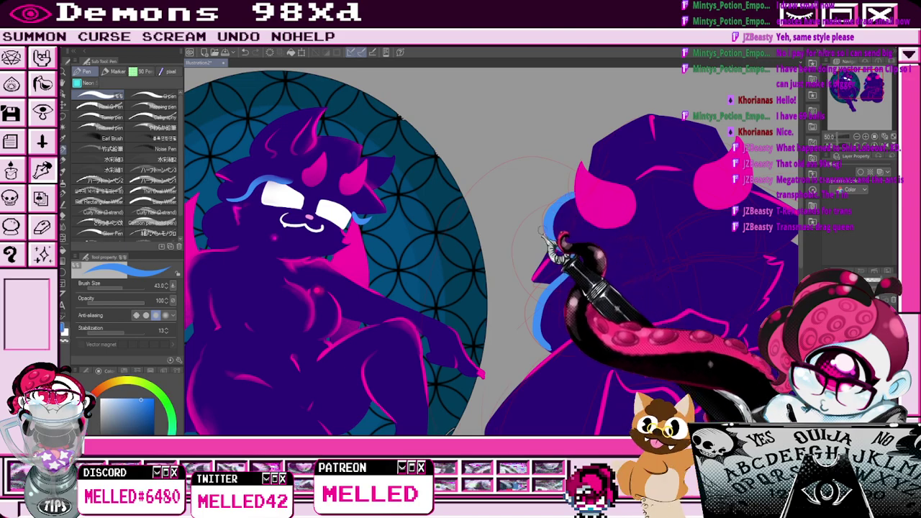
left_click_drag(550, 332, 519, 302)
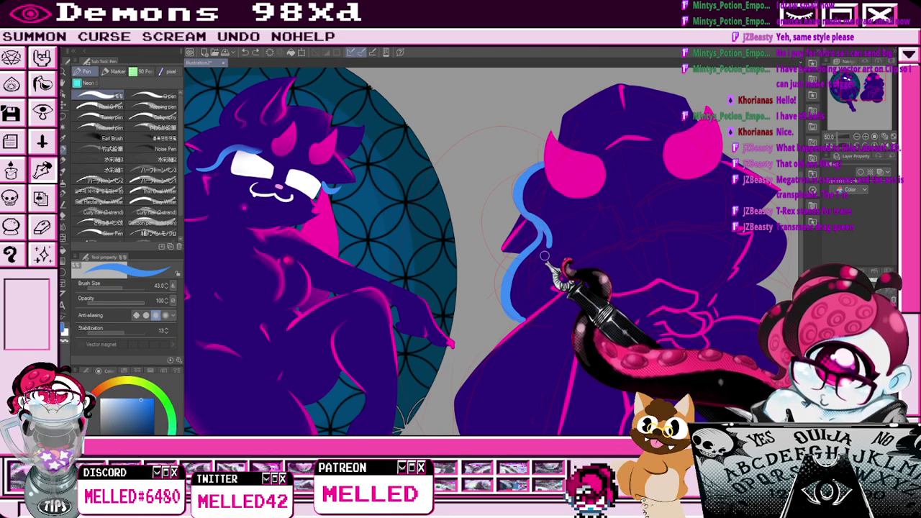
Draw a curved blue hair strand from the right-hand horn down across the ear, redoing the stroke until it flows smoothly.
scroll(716, 216, "down", 1)
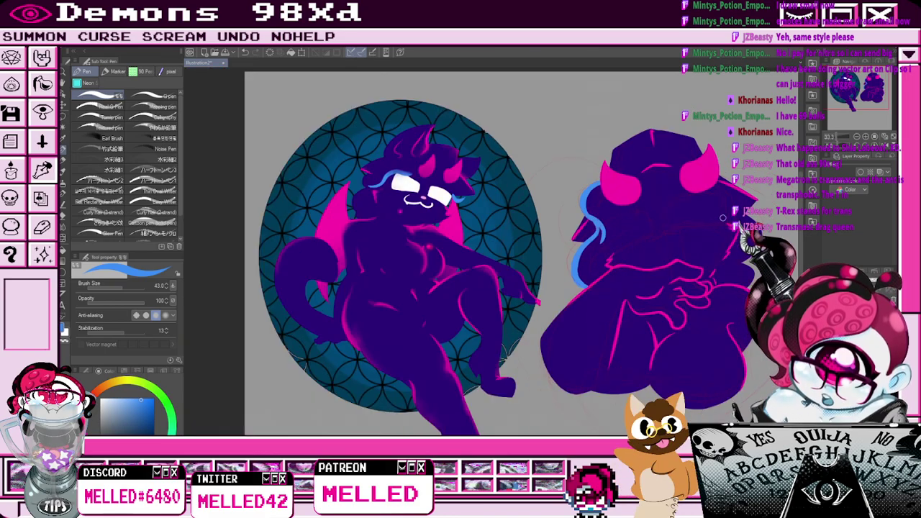
scroll(742, 214, "up", 2)
left_click_drag(675, 161, 735, 196)
left_click_drag(682, 159, 732, 198)
key("ctrl+z")
mouse_move(683, 154)
left_mouse_down()
mouse_move(717, 179)
mouse_move(734, 212)
left_mouse_up()
key("ctrl+z")
mouse_move(683, 152)
left_mouse_down()
mouse_move(696, 156)
mouse_move(728, 215)
left_mouse_up()
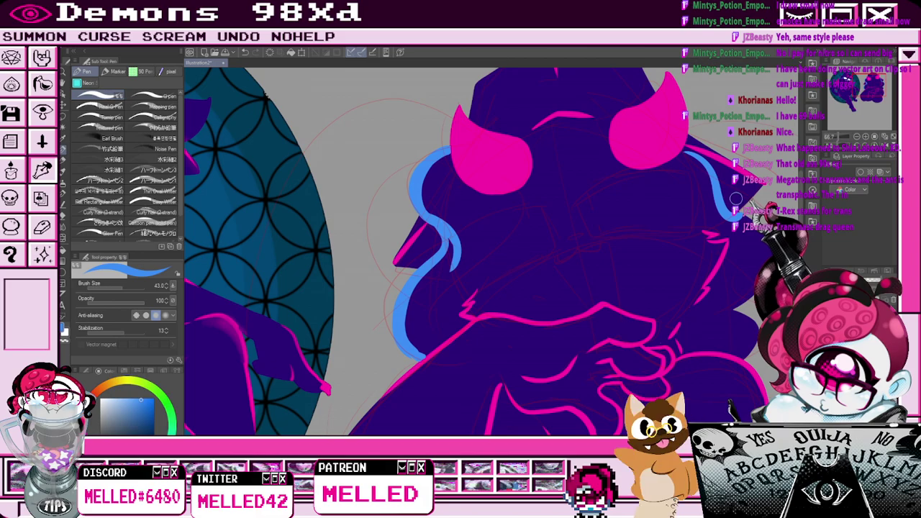
Sample the outline pink and add small pink dots on the face above the forearm and on the body below the hand.
scroll(738, 198, "down", 1)
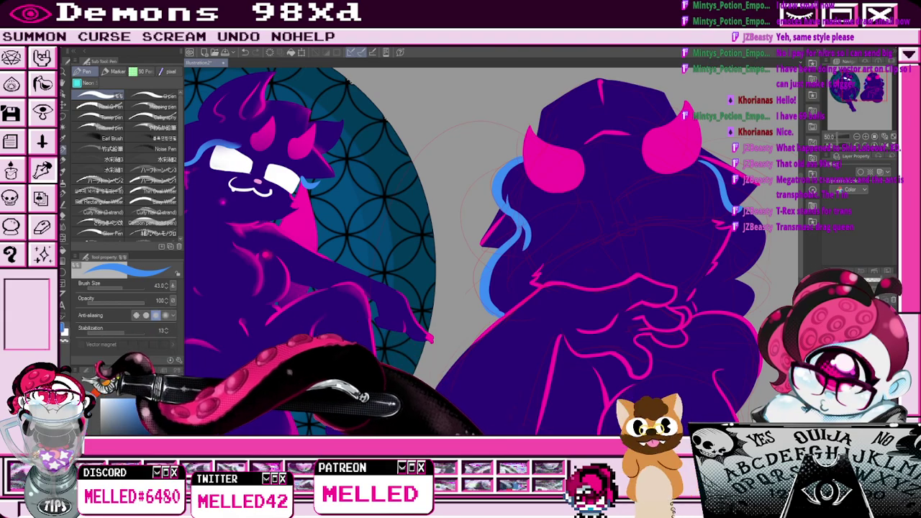
key("i")
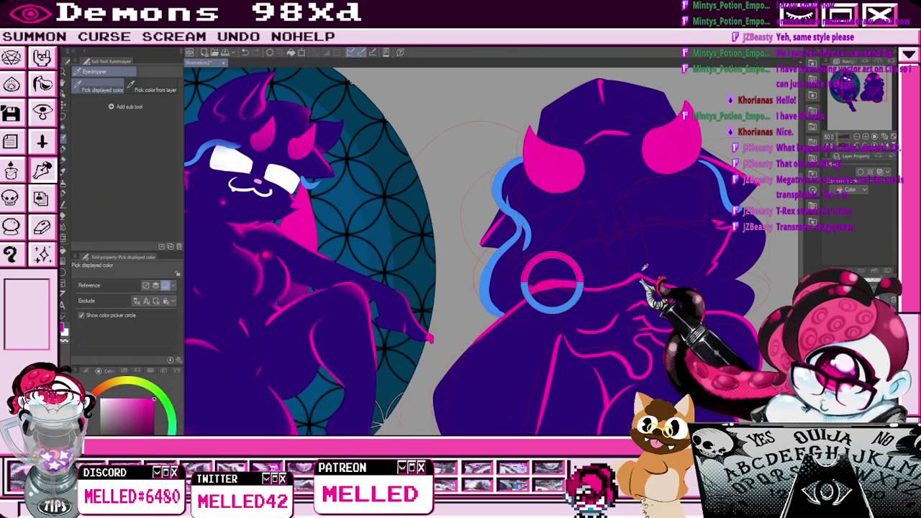
key("p")
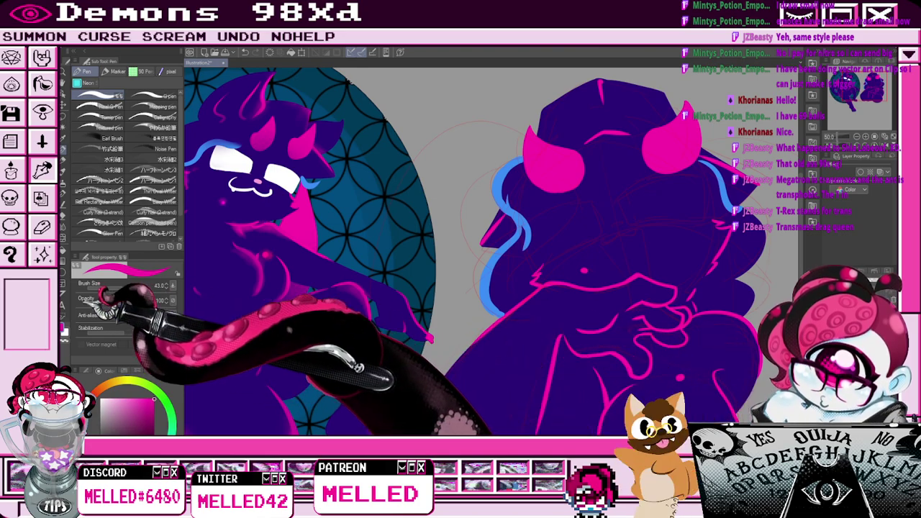
Outline a slanted four-sided eye in white beneath the left-hand horn and clean up its strokes with the eraser.
left_click(100, 399)
mouse_move(524, 225)
left_mouse_down()
mouse_move(538, 270)
mouse_move(619, 228)
left_mouse_up()
mouse_move(524, 218)
left_mouse_down()
mouse_move(567, 185)
mouse_move(595, 183)
mouse_move(537, 194)
mouse_move(521, 229)
mouse_move(543, 190)
mouse_move(592, 203)
left_mouse_up()
key("ctrl+z")
key("ctrl+z")
key("e")
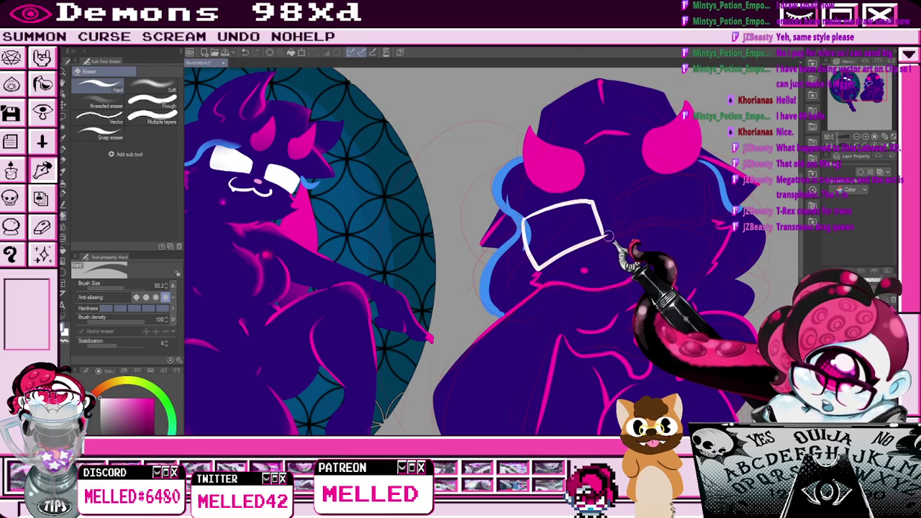
Lasso the upper part of the white eye outline, adjust its shape with Free Transform and clear the selection.
key("m")
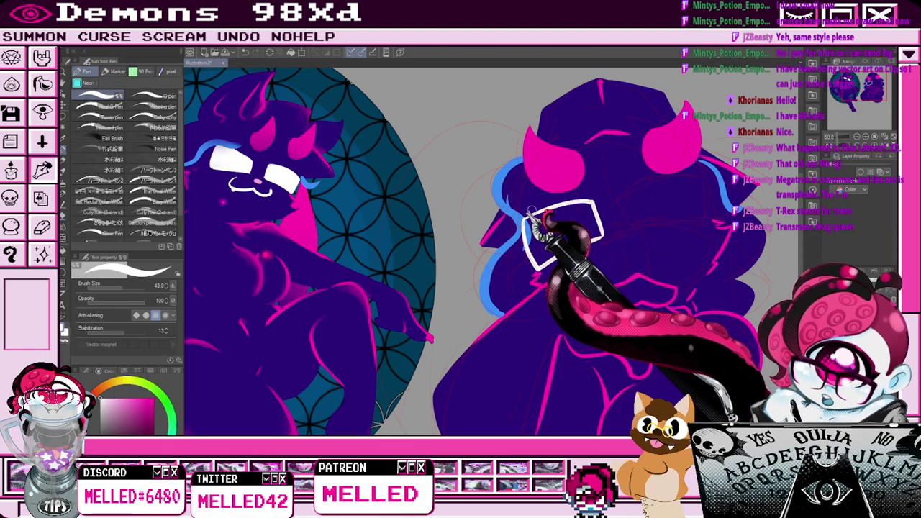
mouse_move(524, 217)
left_mouse_down()
mouse_move(618, 213)
mouse_move(529, 241)
left_mouse_up()
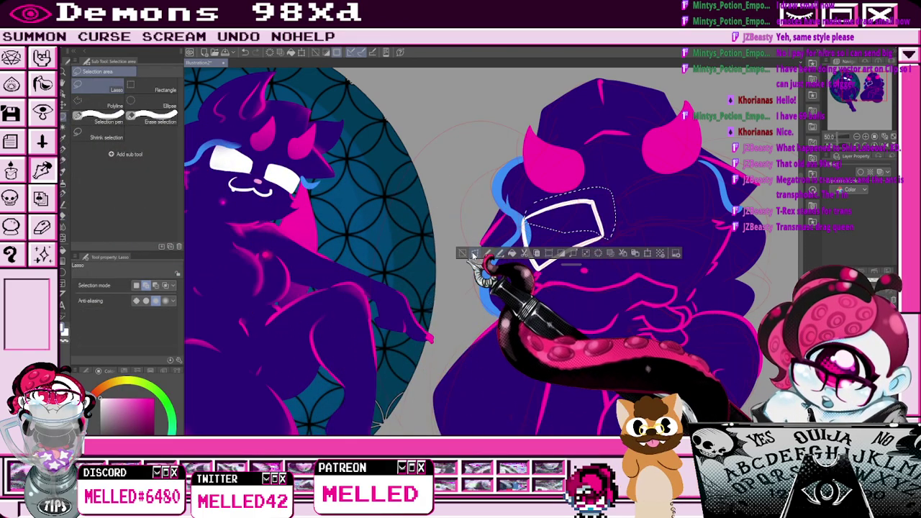
key("ctrl+t")
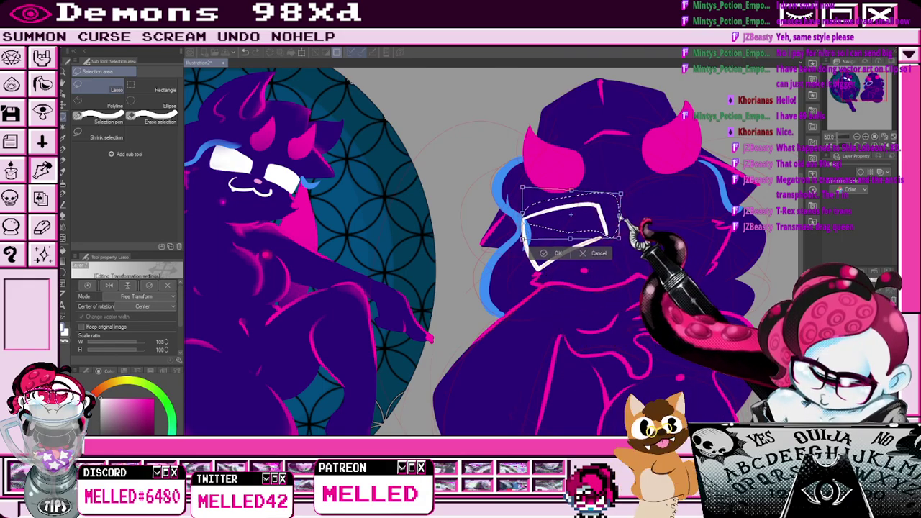
left_click(543, 255)
left_click(464, 254)
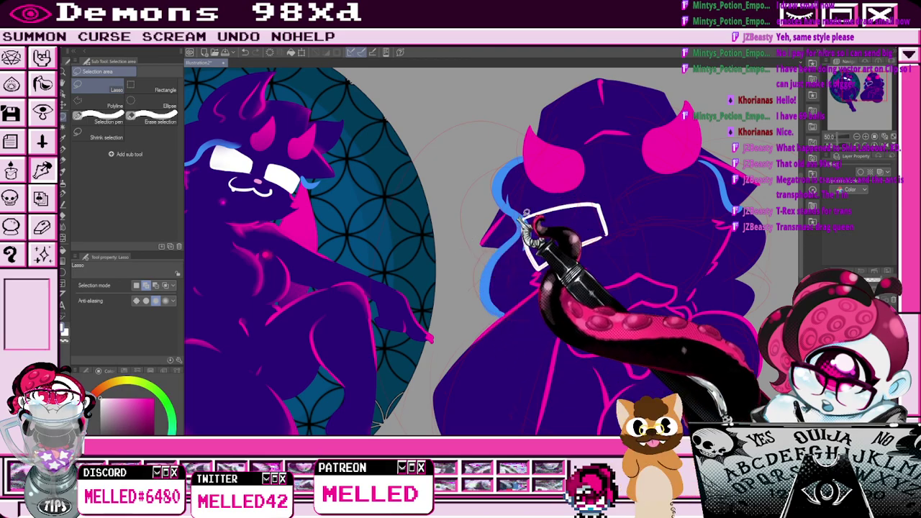
Close the gaps in the white eye outline and fill it with solid white, shifting it slightly toward the blue hair strand.
key("p")
scroll(609, 232, "up", 1)
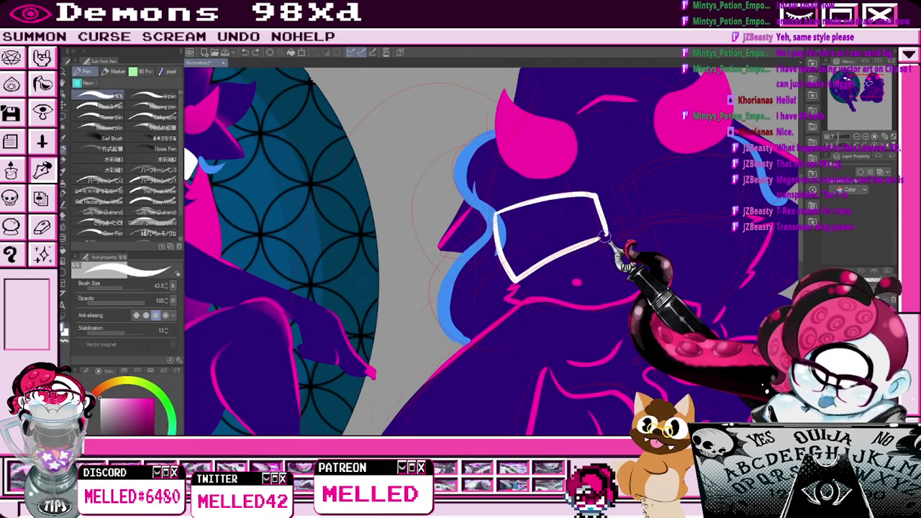
scroll(588, 243, "down", 2)
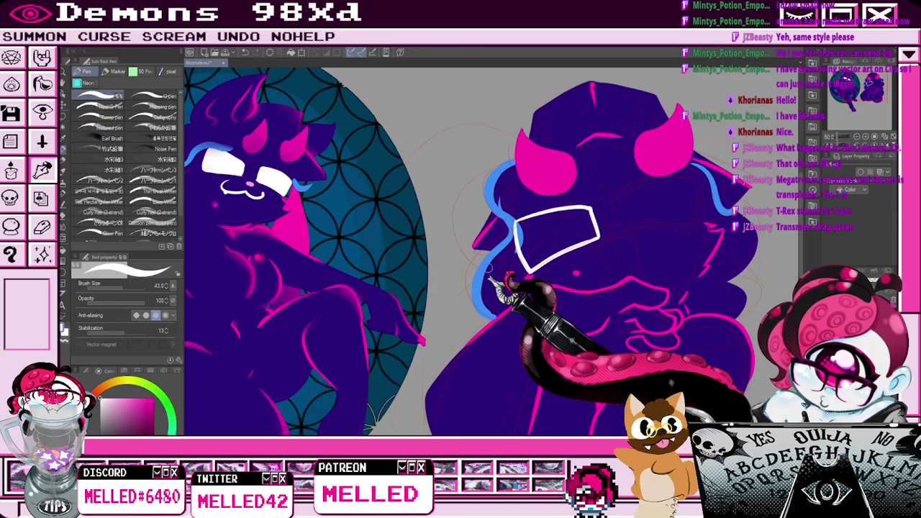
key("g")
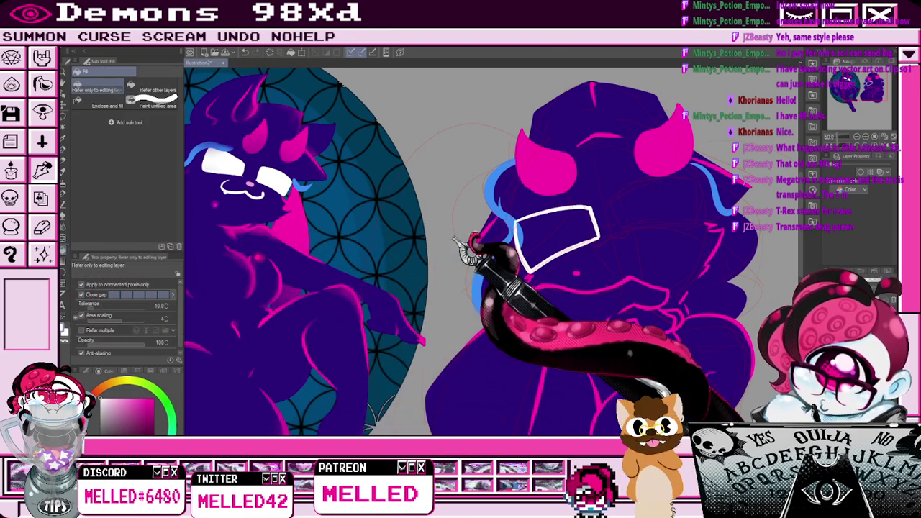
left_click(546, 237)
key("p")
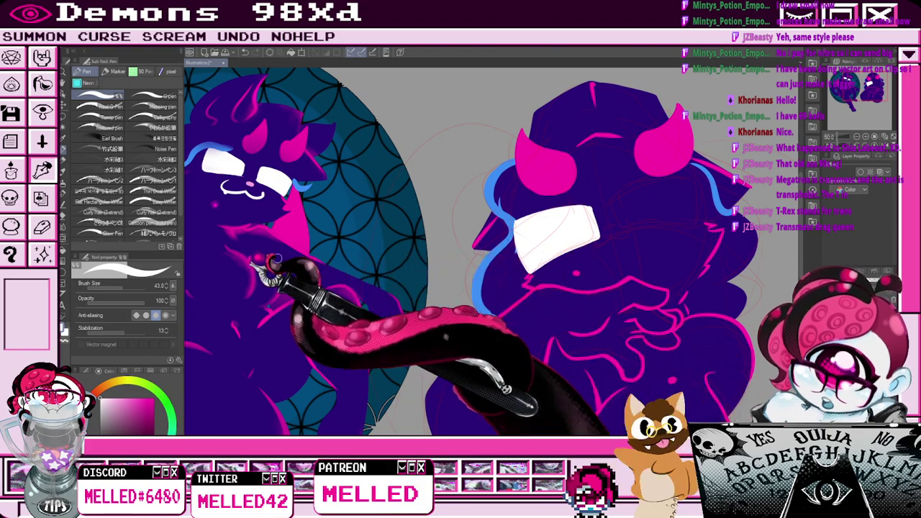
key("k")
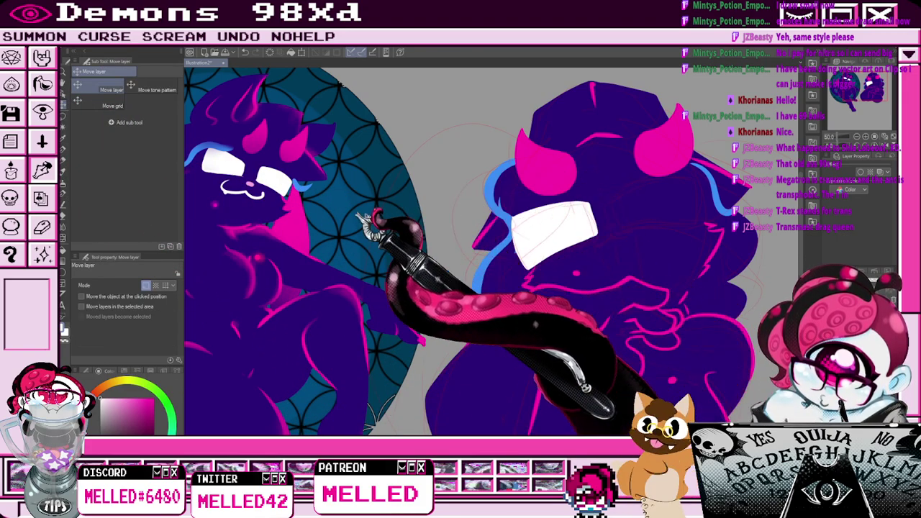
Duplicate the white eye, flip the copy horizontally and rotate it into place as the second eye beneath the right-hand horn.
left_click(63, 116)
mouse_move(554, 258)
left_mouse_down()
mouse_move(528, 206)
mouse_move(534, 271)
left_mouse_up()
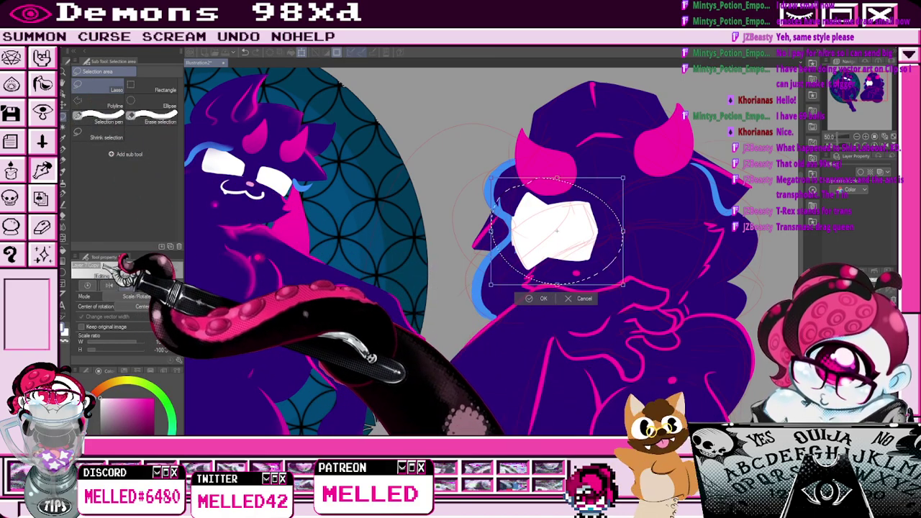
left_click_drag(594, 248, 704, 219)
left_click_drag(763, 224, 766, 210)
left_click_drag(680, 208, 673, 220)
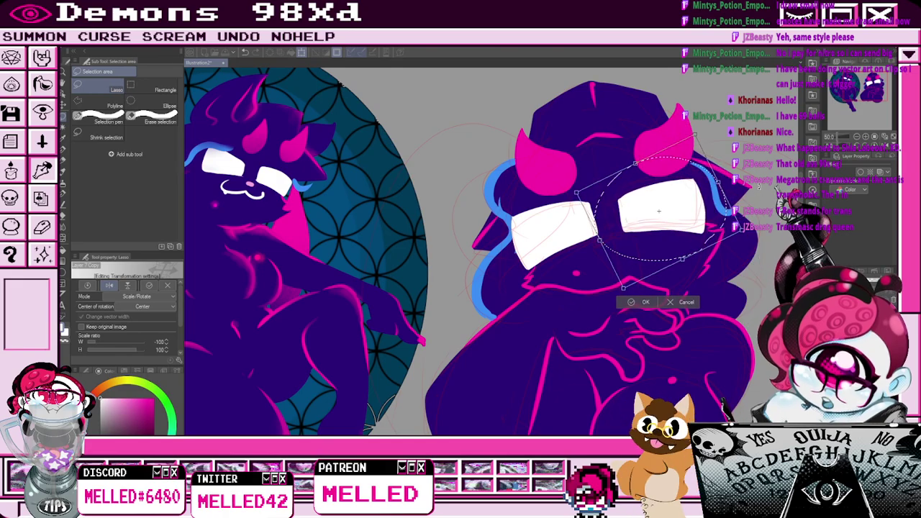
left_click_drag(759, 185, 757, 181)
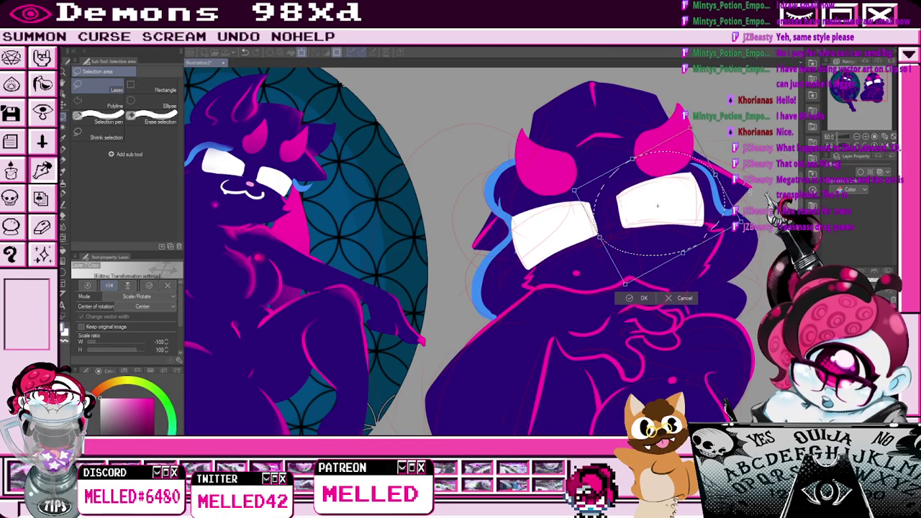
left_click_drag(758, 196, 709, 214)
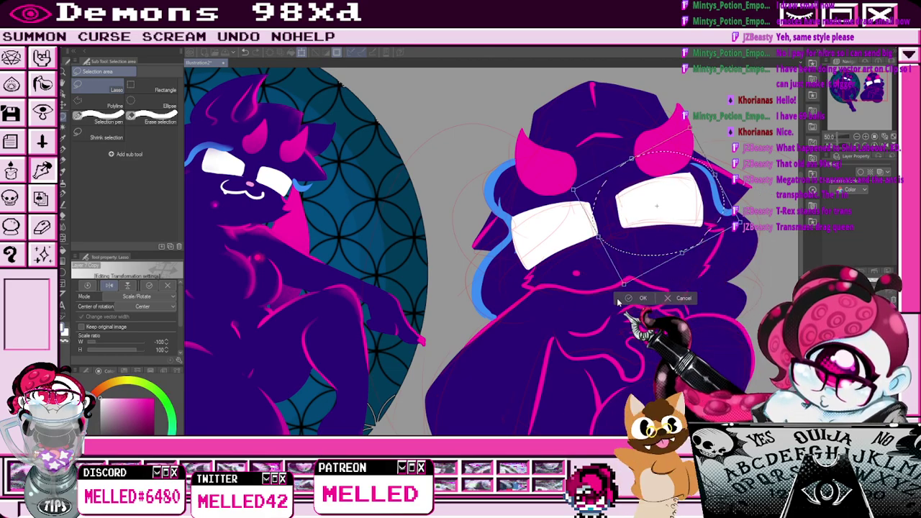
left_click(640, 298)
key("p")
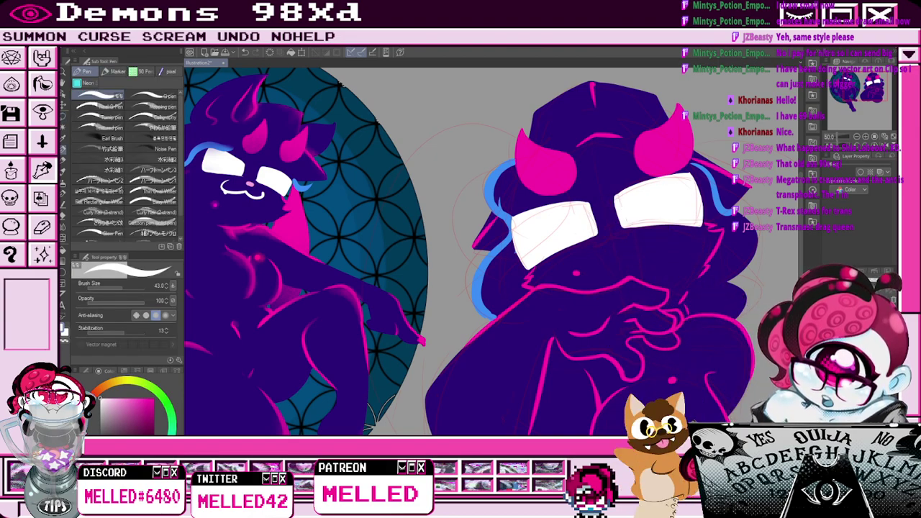
Lasso the white eye beneath the left-hand horn, nudge it slightly away from the blue hair strand with Free Transform and clear the selection.
left_click(63, 117)
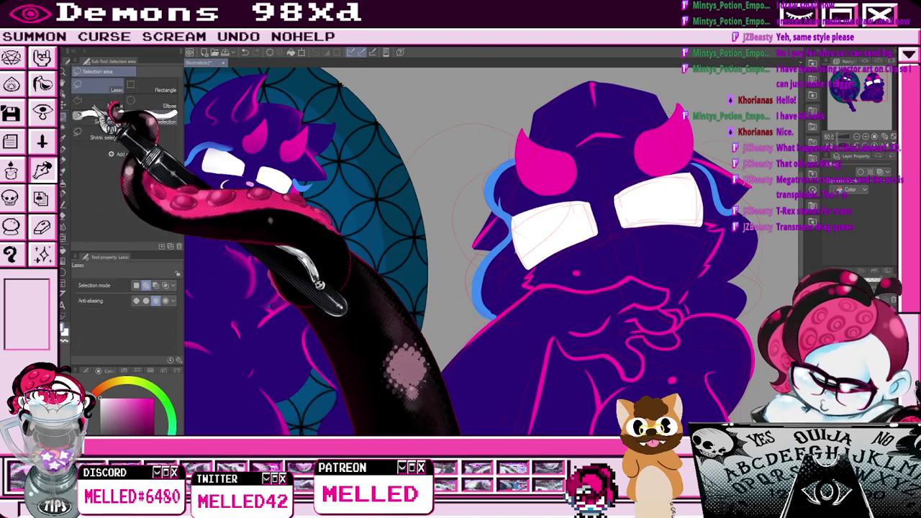
mouse_move(517, 282)
left_mouse_down()
mouse_move(594, 183)
mouse_move(547, 281)
left_mouse_up()
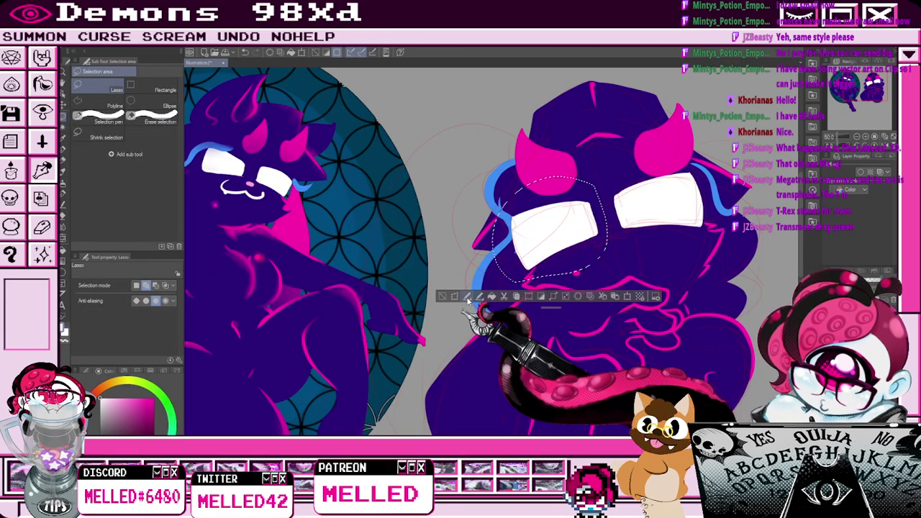
key("ctrl+t")
left_click_drag(590, 241, 585, 239)
left_click_drag(610, 207, 596, 225)
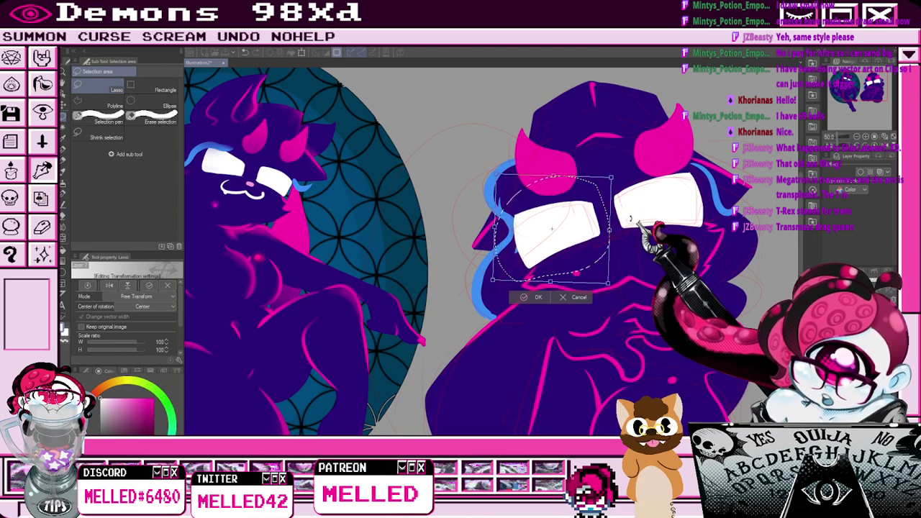
left_click(533, 298)
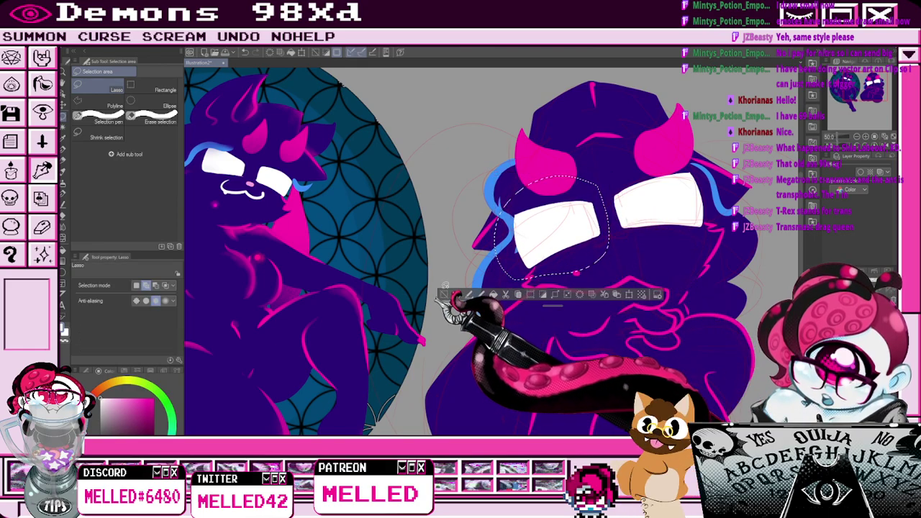
left_click(444, 294)
key("e")
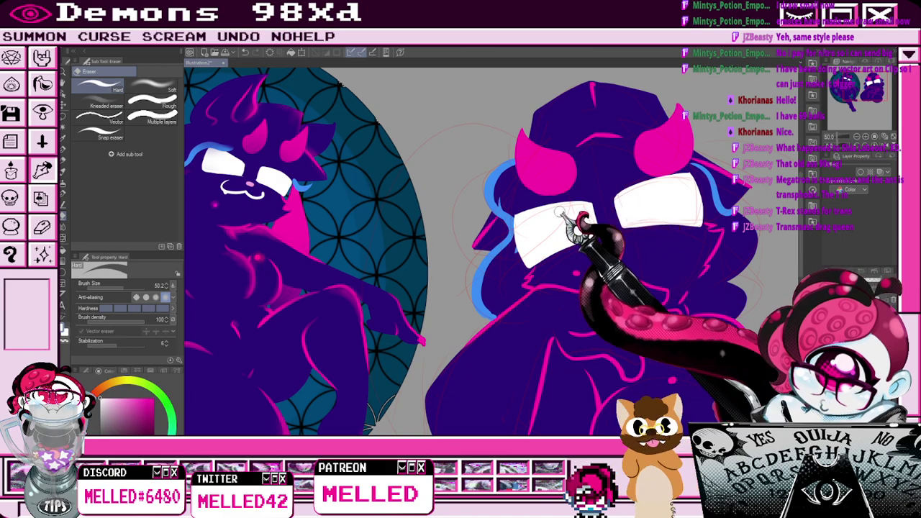
scroll(568, 210, "up", 2)
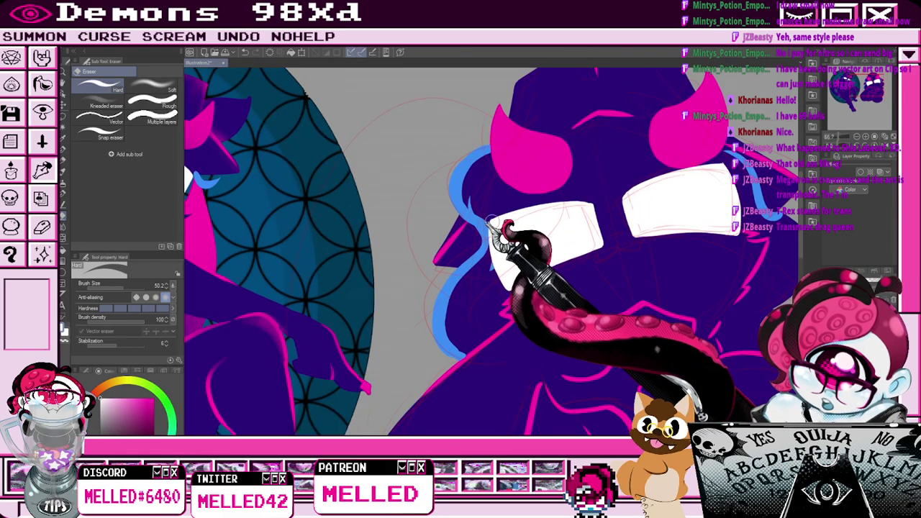
scroll(714, 170, "down", 2)
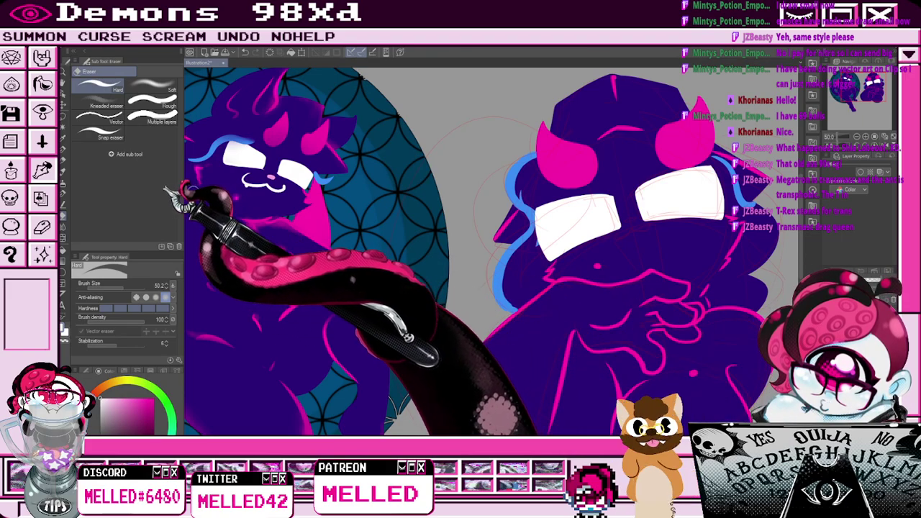
left_click(63, 116)
mouse_move(568, 195)
left_mouse_down()
mouse_move(722, 96)
mouse_move(563, 195)
left_mouse_up()
key("ctrl+t")
mouse_move(763, 163)
left_mouse_down()
mouse_move(760, 149)
mouse_move(750, 152)
left_mouse_up()
left_click(610, 218)
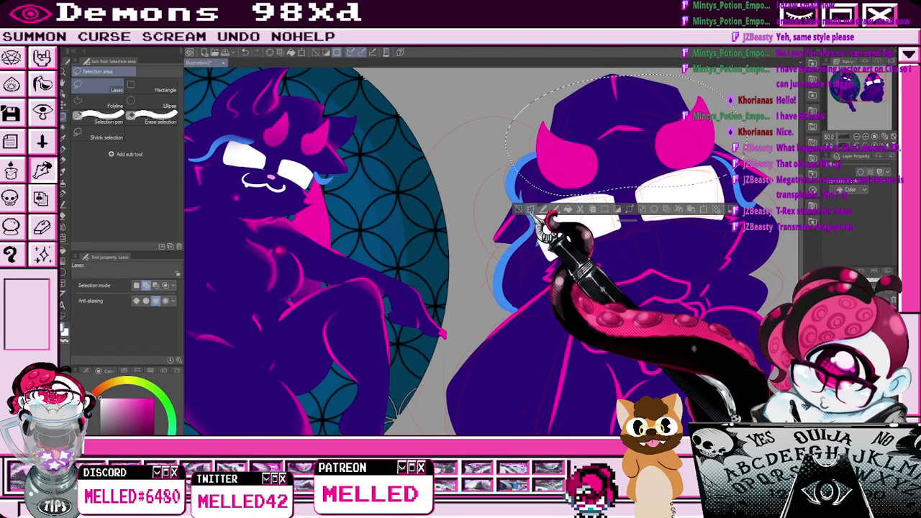
left_click(518, 210)
Lasso both pink horns and move them slightly outward from the right-hand ear with Free Transform, then clear the selection.
mouse_move(533, 156)
left_mouse_down()
mouse_move(561, 110)
mouse_move(611, 144)
mouse_move(709, 83)
mouse_move(722, 115)
mouse_move(700, 159)
mouse_move(679, 170)
mouse_move(604, 176)
left_mouse_up()
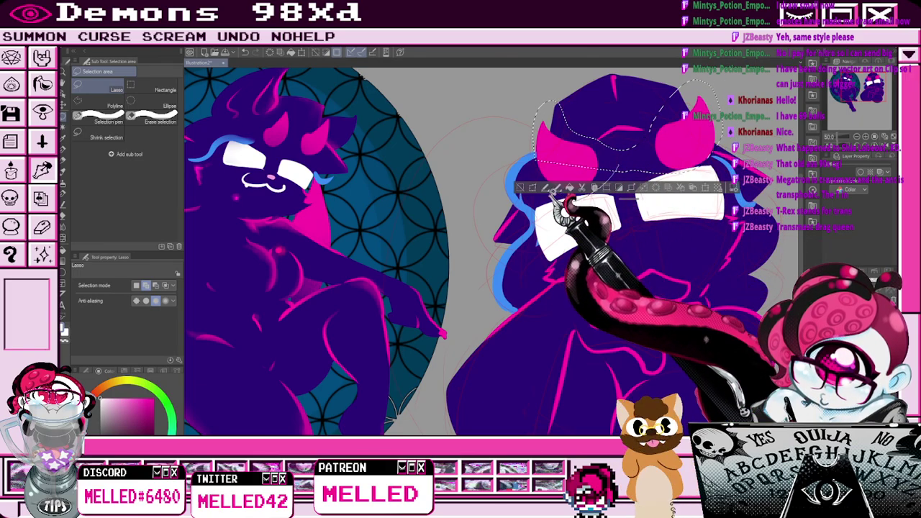
mouse_move(538, 164)
left_mouse_down()
mouse_move(564, 205)
mouse_move(623, 149)
left_mouse_up()
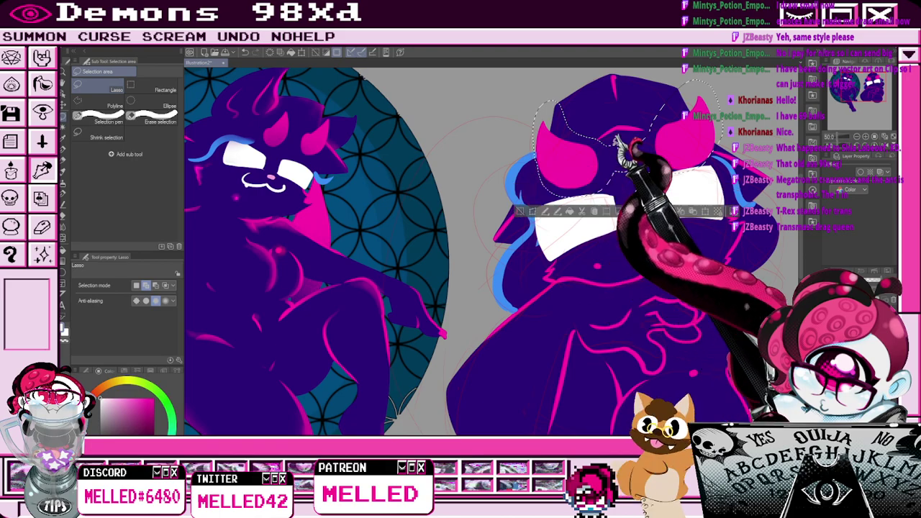
key("ctrl+t")
left_click_drag(765, 141, 765, 133)
left_click_drag(706, 155, 693, 150)
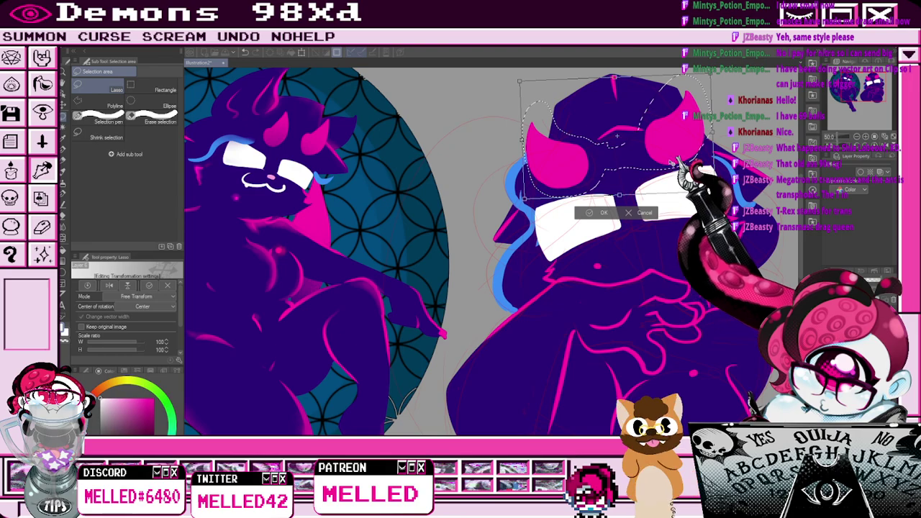
left_click(628, 215)
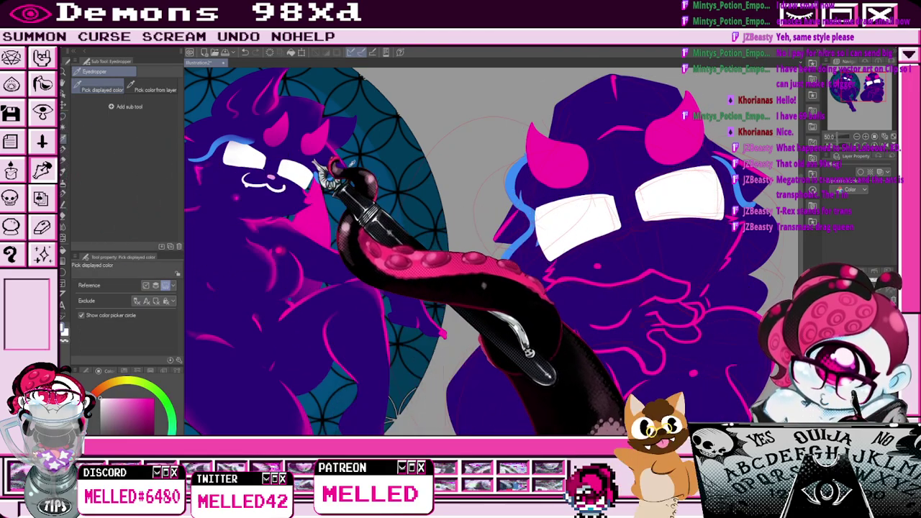
Sample the blue of the hair and touch up the strand beside the left-hand horn and eye with the pen and eraser.
key("i")
left_click(512, 188)
key("p")
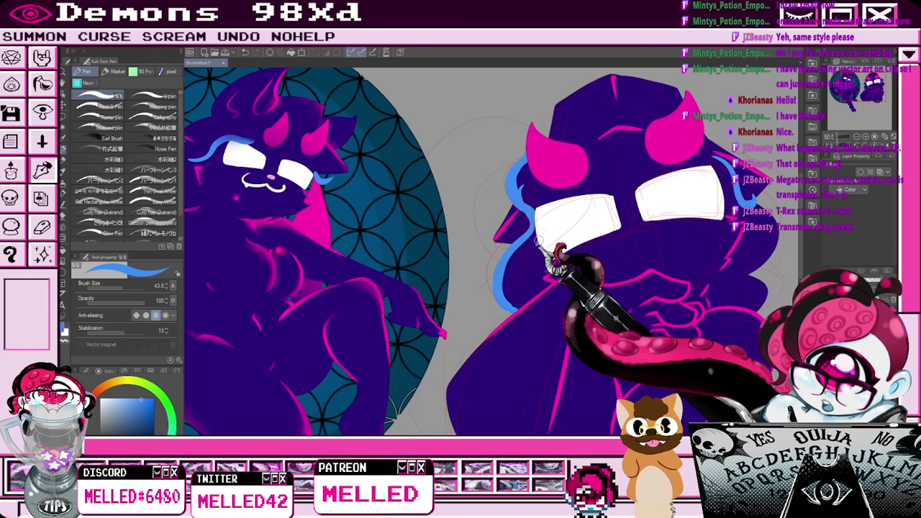
key("e")
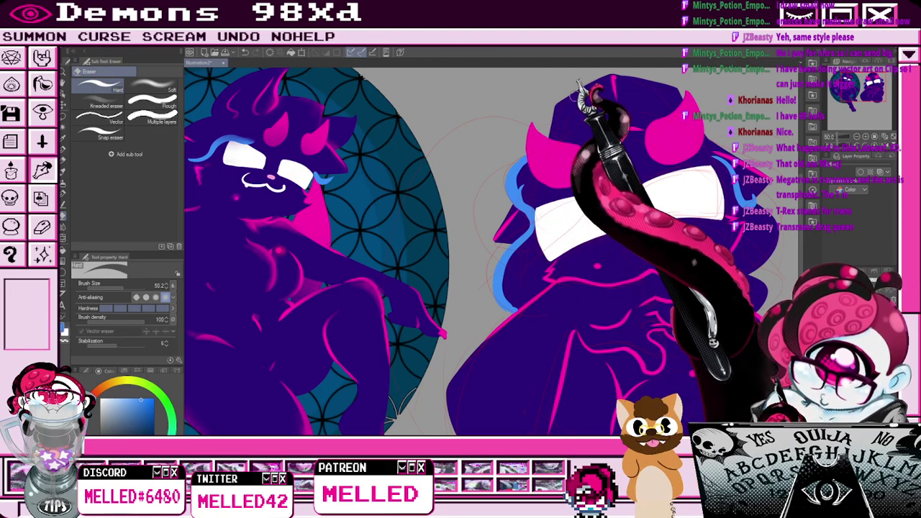
left_click_drag(518, 252, 457, 270)
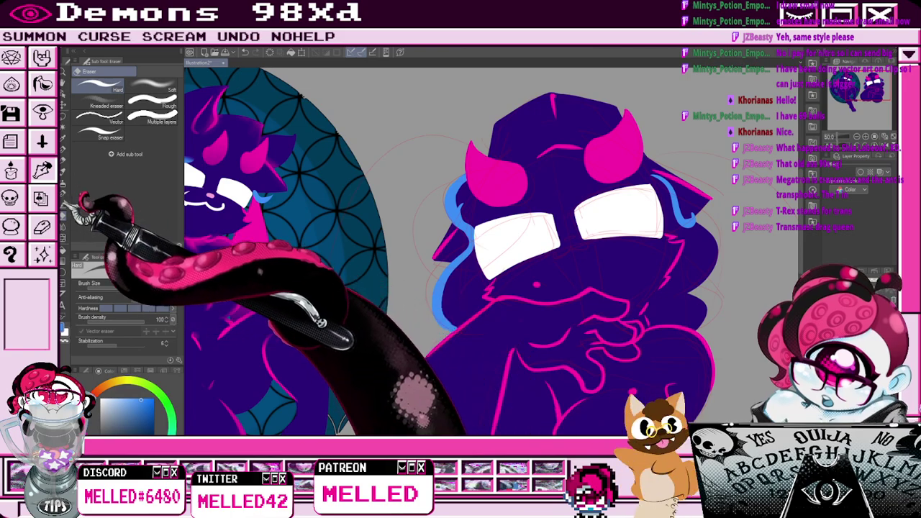
left_click(64, 138)
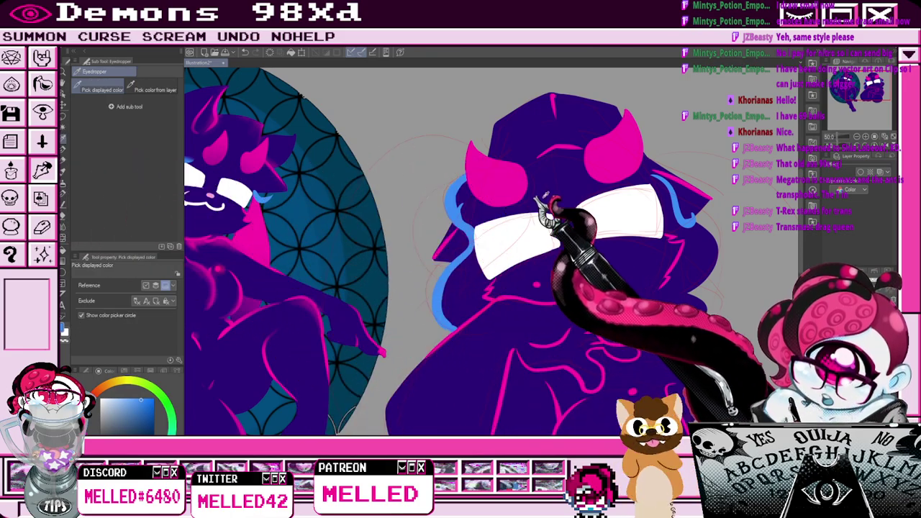
left_click(551, 186)
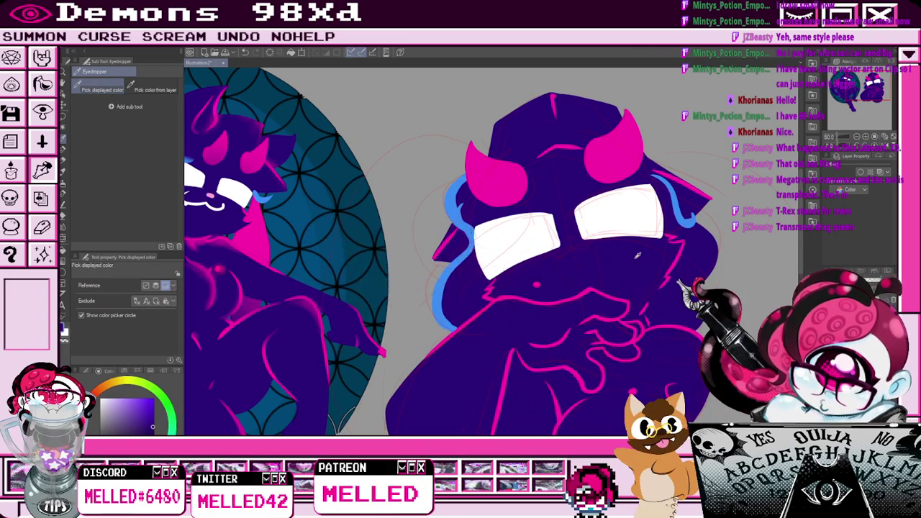
key("e")
scroll(470, 216, "up", 3)
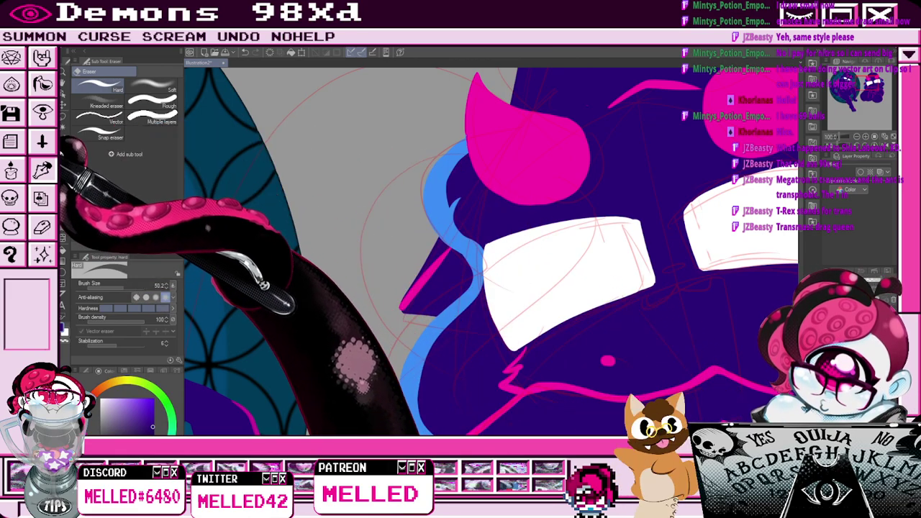
Sample the white of the eye and draw a small nose and curved upper lip between the eyes with the pen at brush size 20.
left_click(63, 139)
key("ctrl+minus")
key("ctrl+minus")
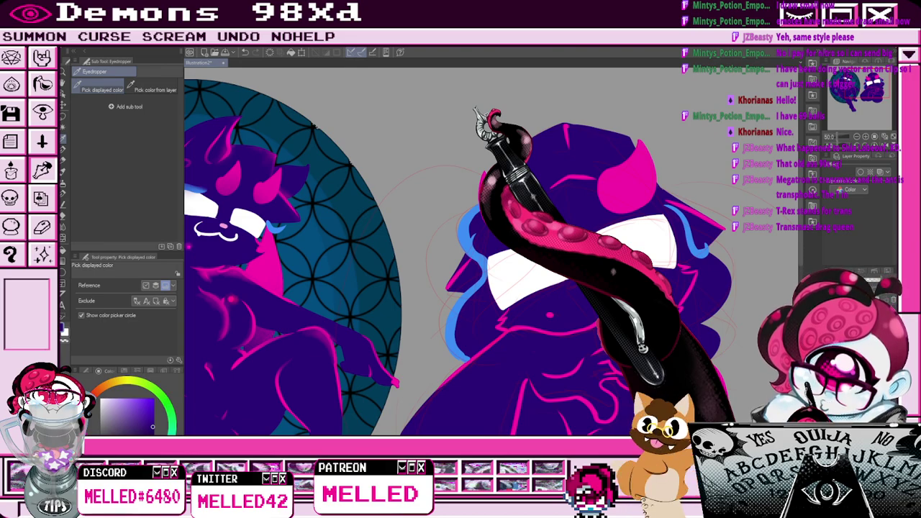
left_click_drag(862, 79, 864, 80)
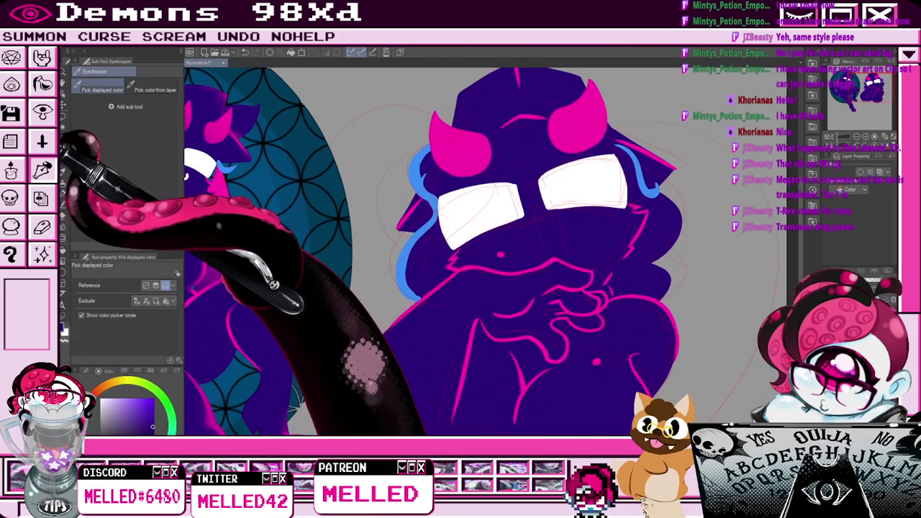
left_click(465, 196)
scroll(553, 213, "up", 2)
key("p")
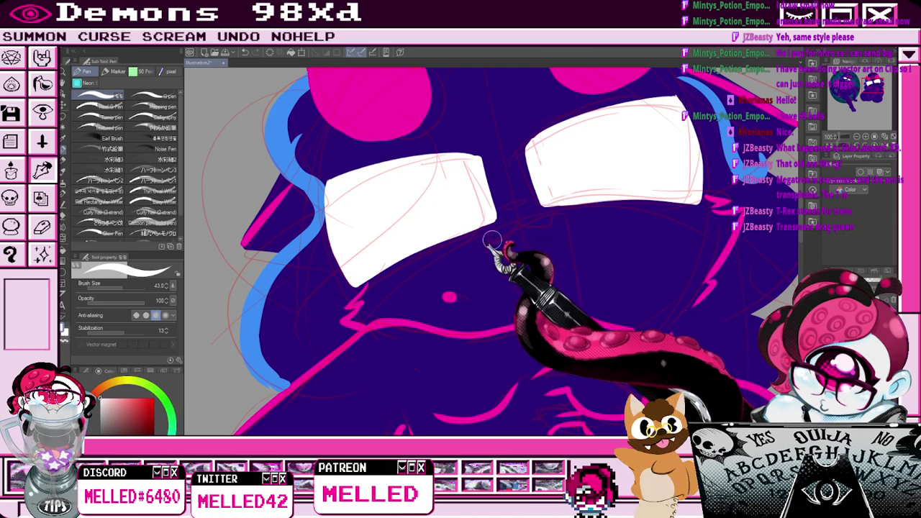
left_click_drag(489, 234, 518, 225)
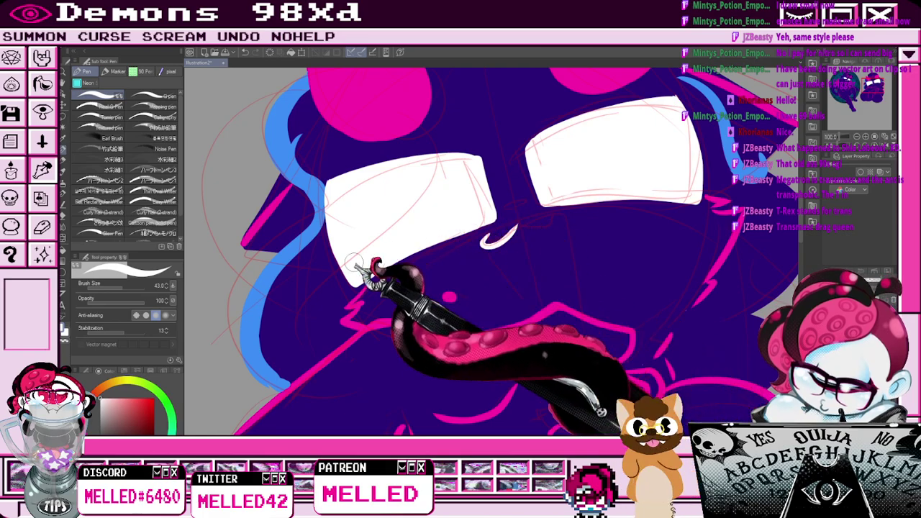
left_click(85, 290)
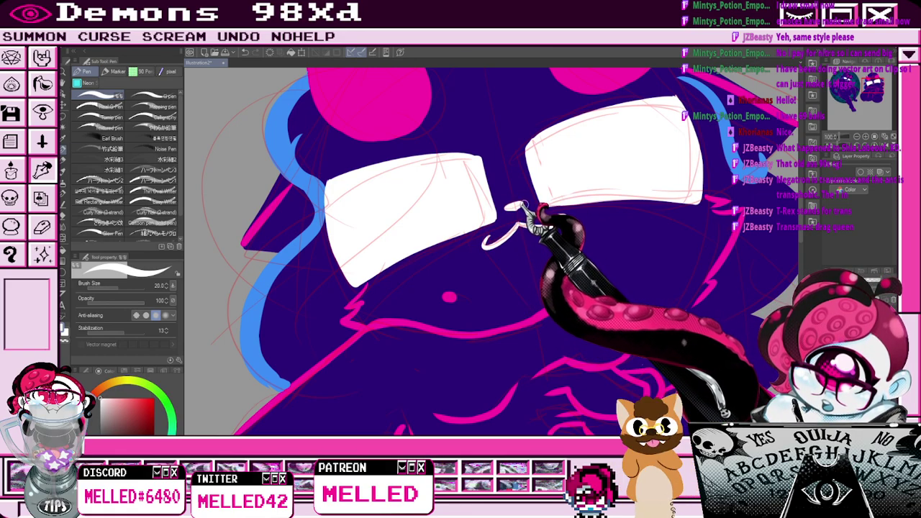
Outline the open mouth in white with two converging sides down to the pink arm contour and clean up its closed lower edge.
scroll(498, 257, "down", 5)
scroll(496, 253, "up", 5)
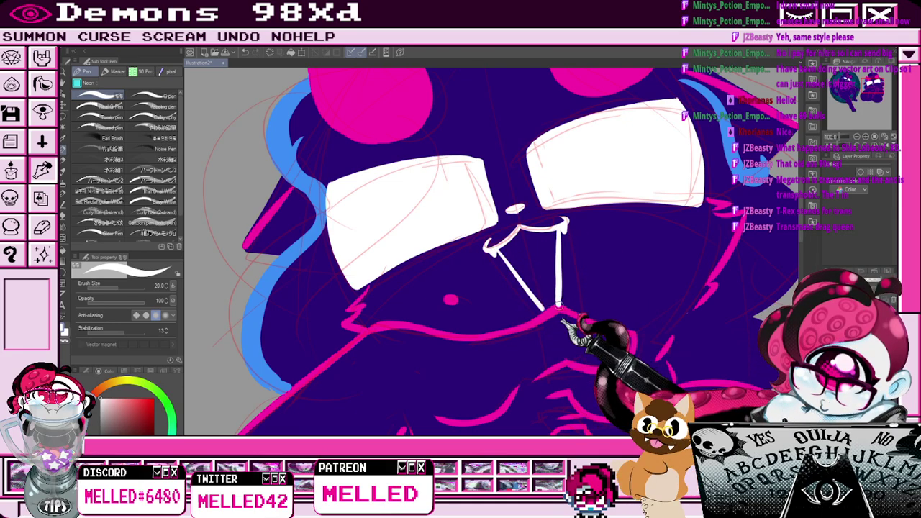
scroll(544, 289, "up", 2)
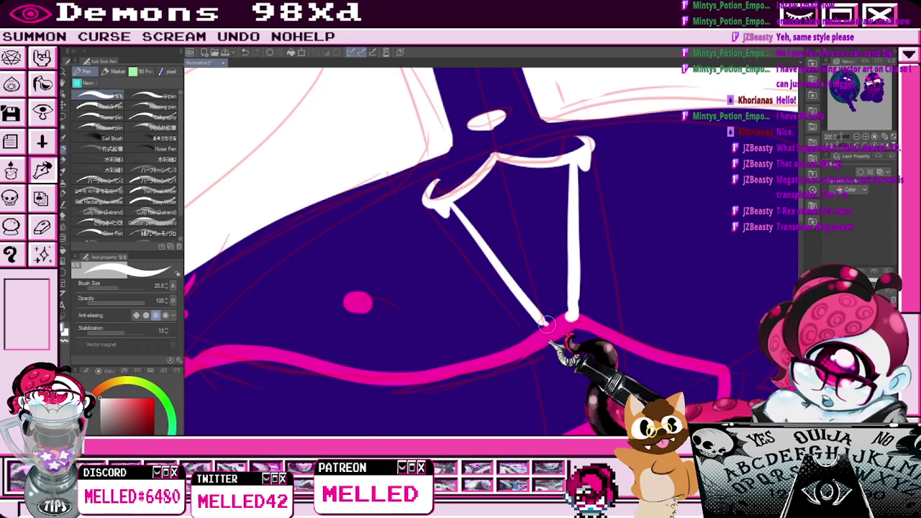
key("e")
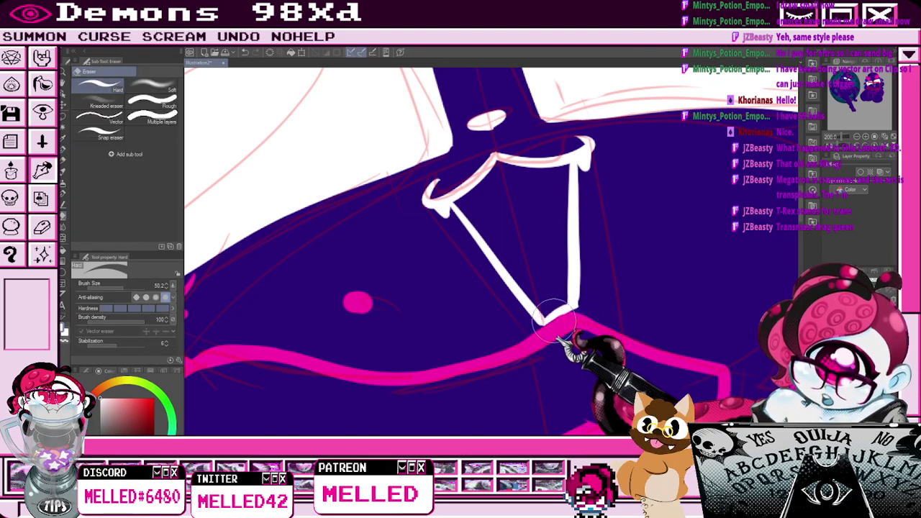
key("p")
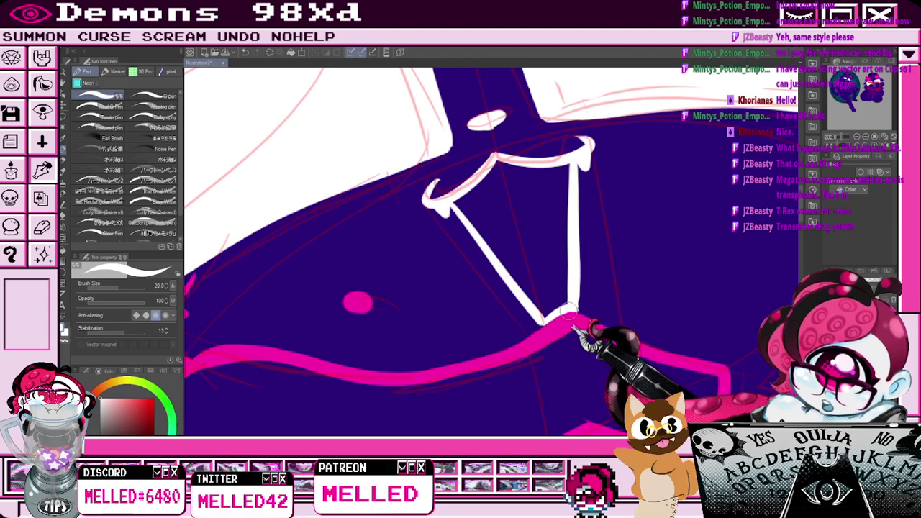
Fill the outlined open mouth with solid white and check the whole figure beside the reference.
scroll(575, 304, "down", 4)
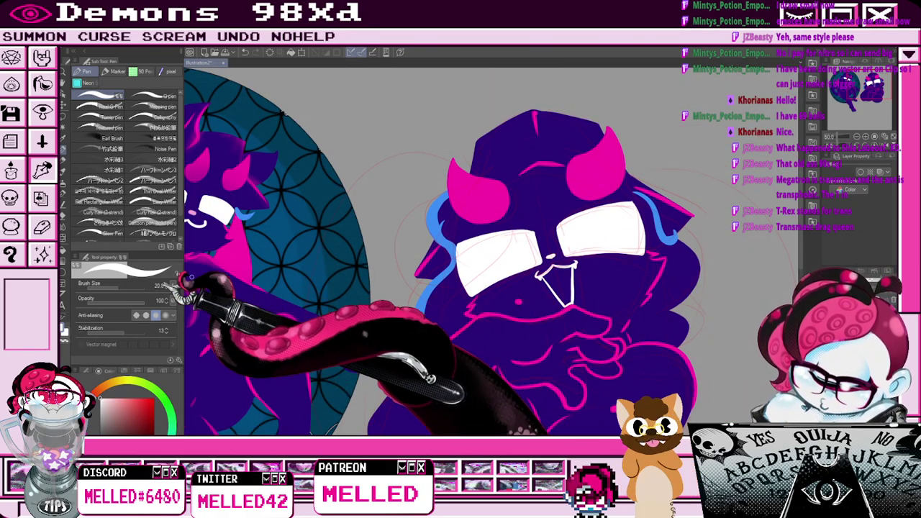
left_click(64, 241)
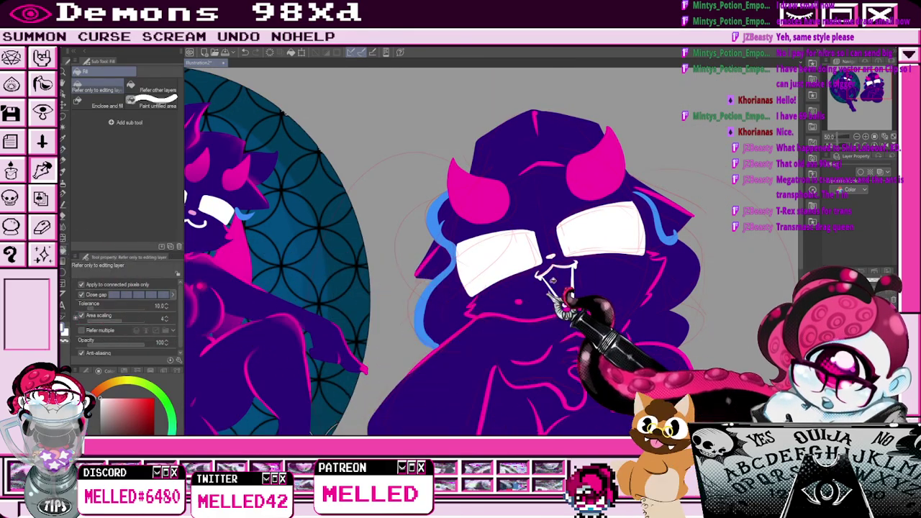
scroll(574, 285, "down", 2)
left_click_drag(866, 92, 862, 87)
scroll(698, 289, "up", 1)
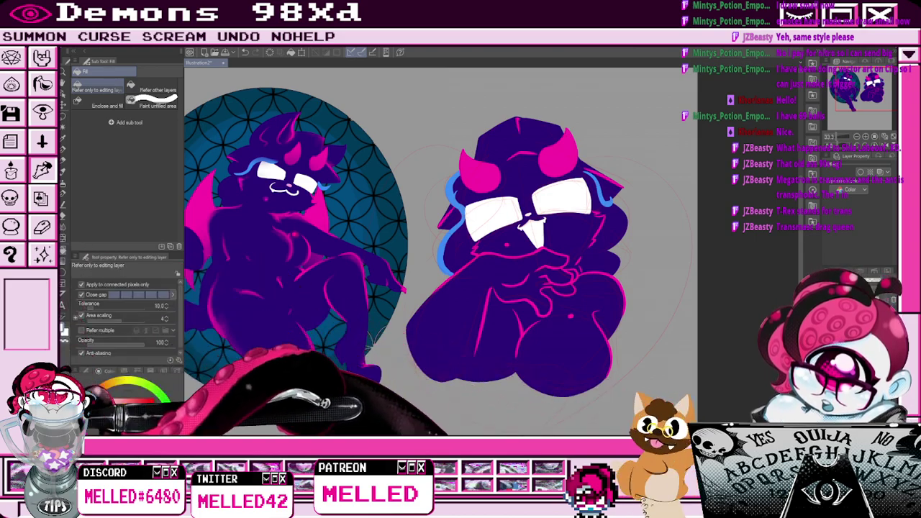
Sample the contour pink and set the Grunge Dot airbrush to brush size 50.2 for shading the leg contours.
key("i")
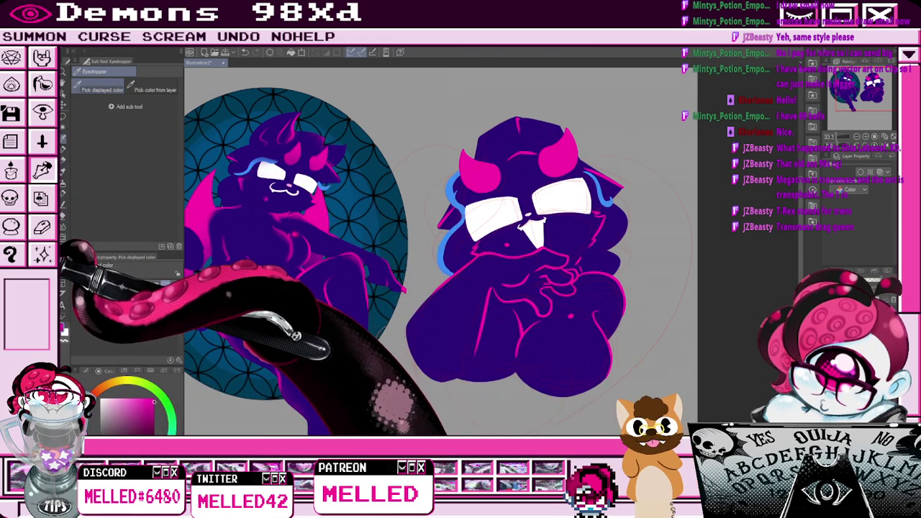
left_click(63, 182)
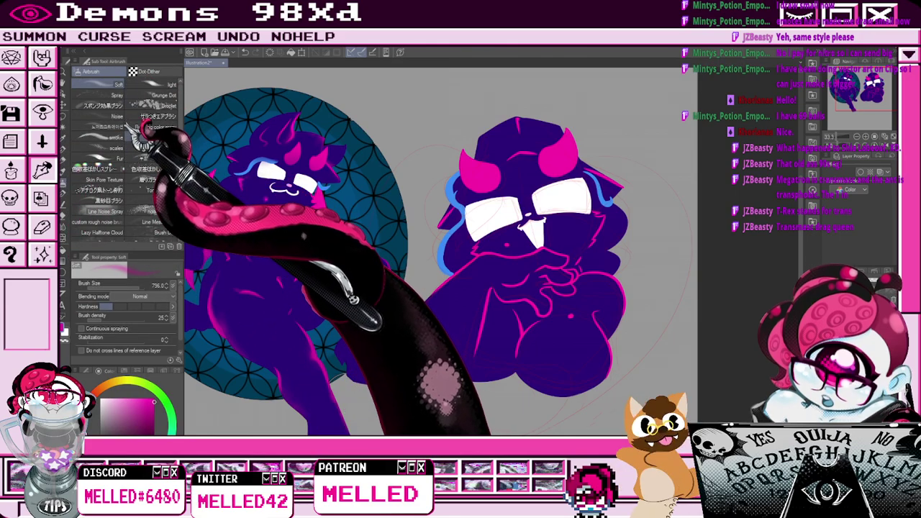
left_click(162, 95)
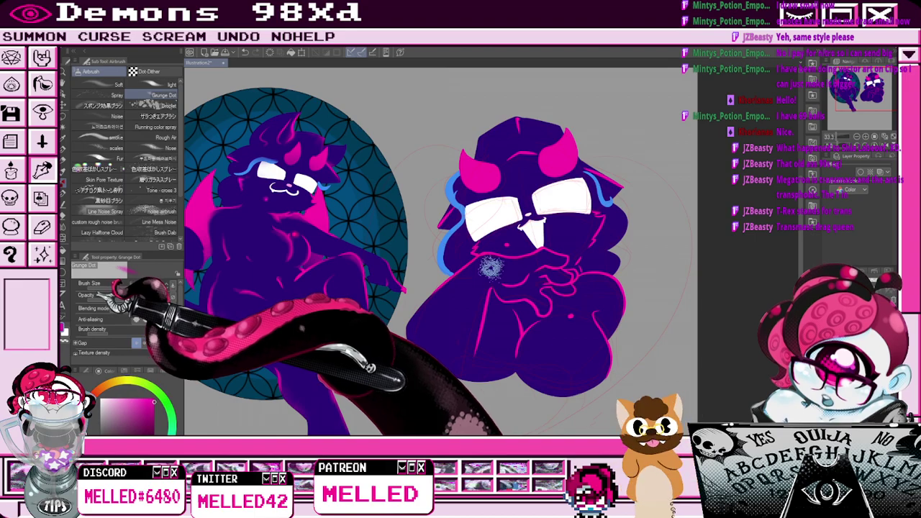
key("ctrl+plus")
key("ctrl+plus")
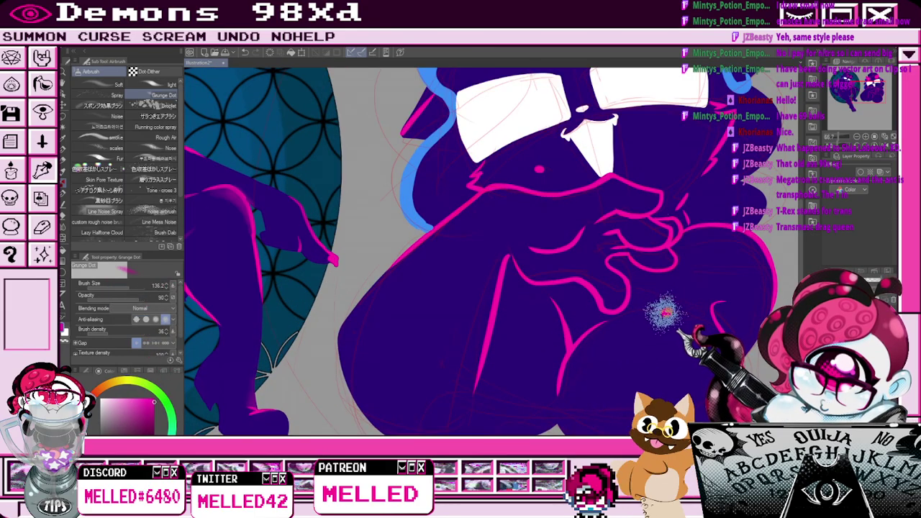
left_click(124, 287)
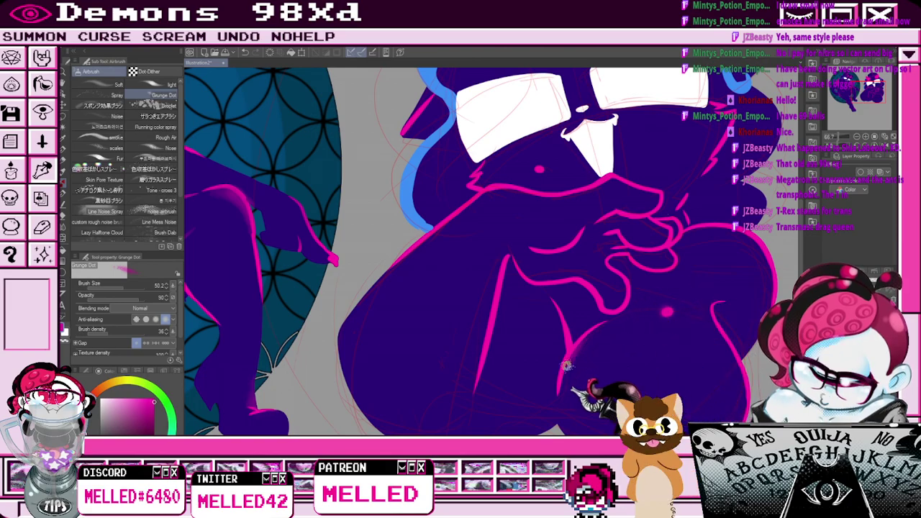
Set the Grunge Dot brush size to 100.2 and shade soft pink along the central crease and the rounded upper contour beside the hand.
left_click(125, 288)
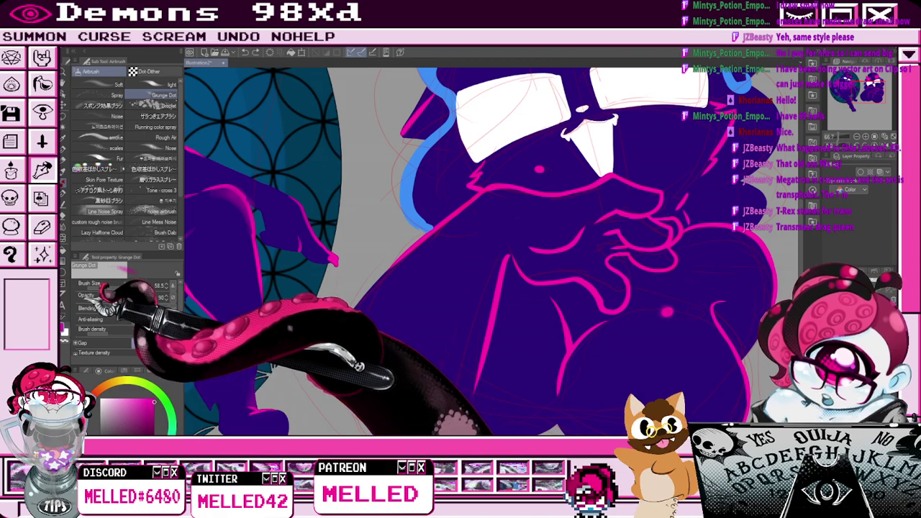
left_click(128, 287)
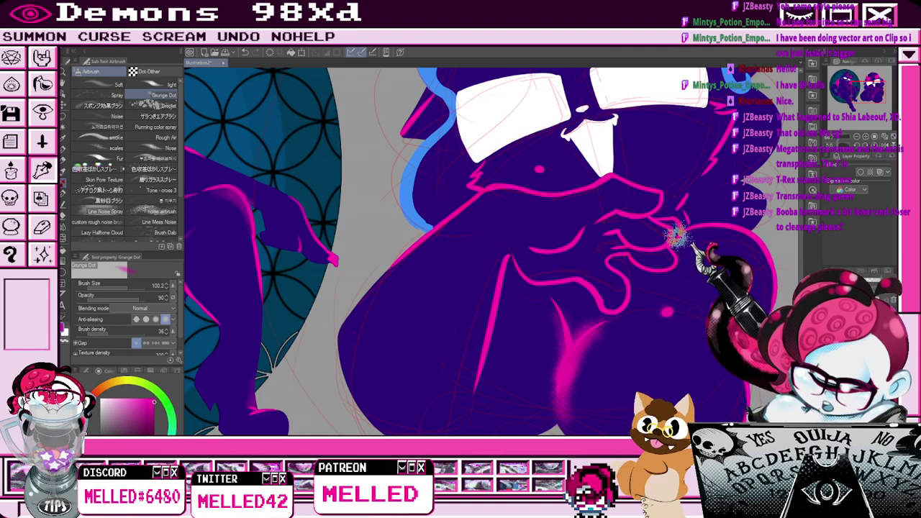
mouse_move(772, 272)
left_mouse_down()
mouse_move(714, 226)
mouse_move(682, 238)
mouse_move(762, 266)
mouse_move(762, 248)
mouse_move(670, 243)
left_mouse_up()
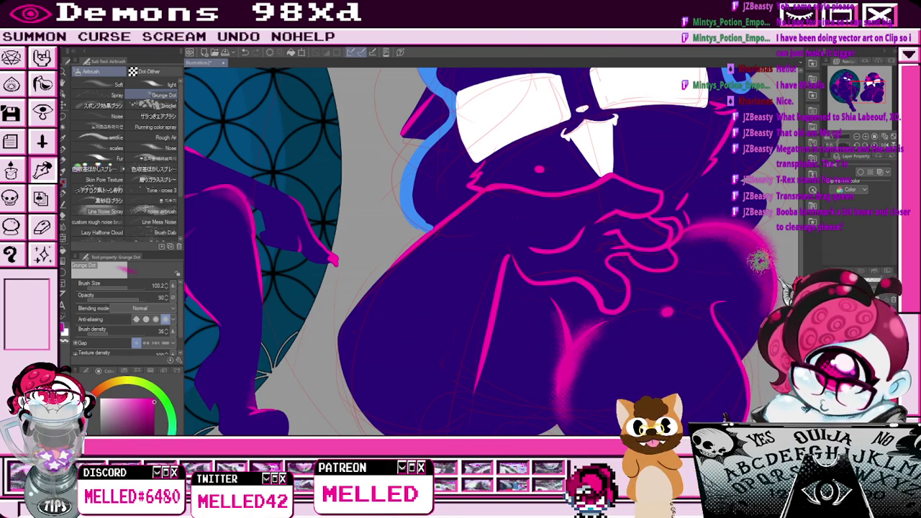
left_click_drag(766, 258, 682, 232)
left_click_drag(766, 269, 691, 236)
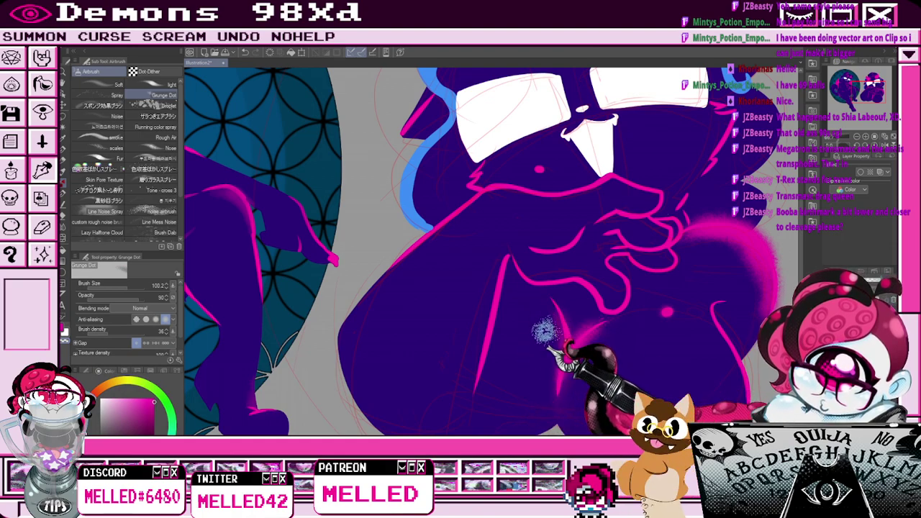
Thin the pink shading inside the rounded upper contour with transparent airbrush strokes and tidy its edge with the hard eraser.
left_click_drag(705, 240, 743, 258)
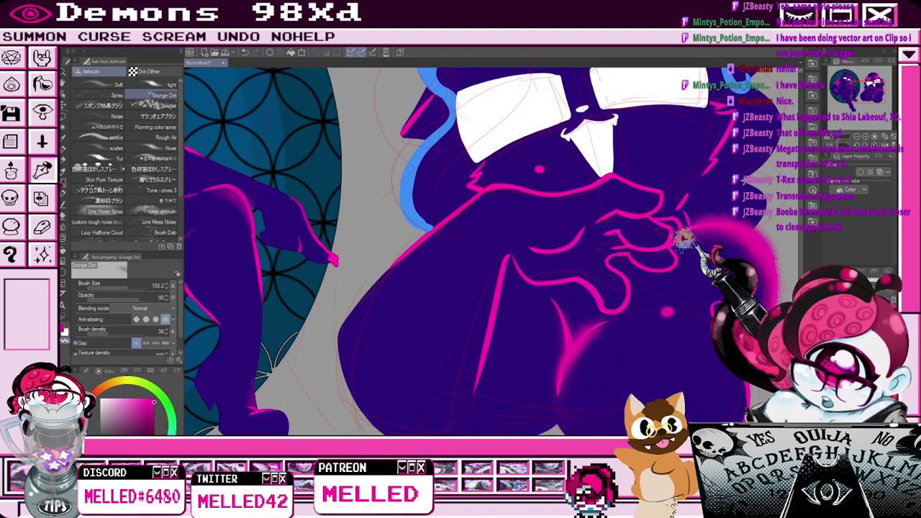
key("ctrl+z")
key("e")
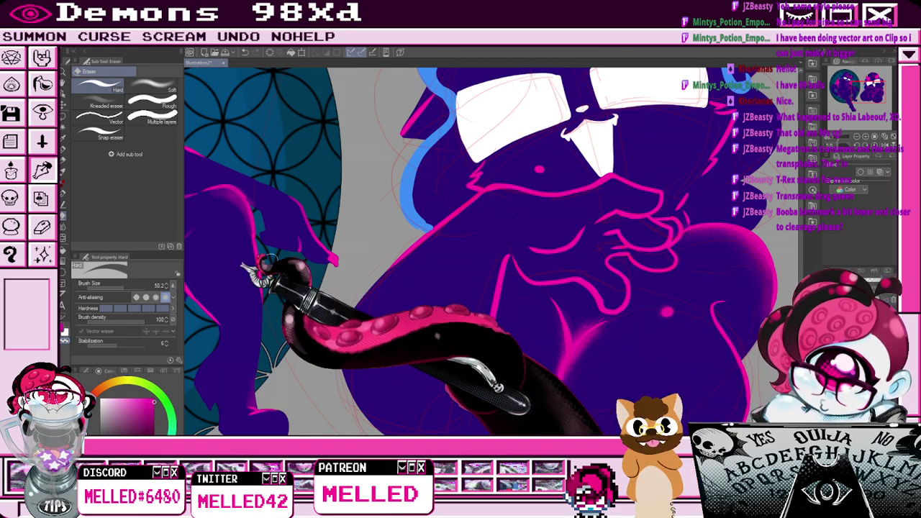
key("ctrl+minus")
key("ctrl+minus")
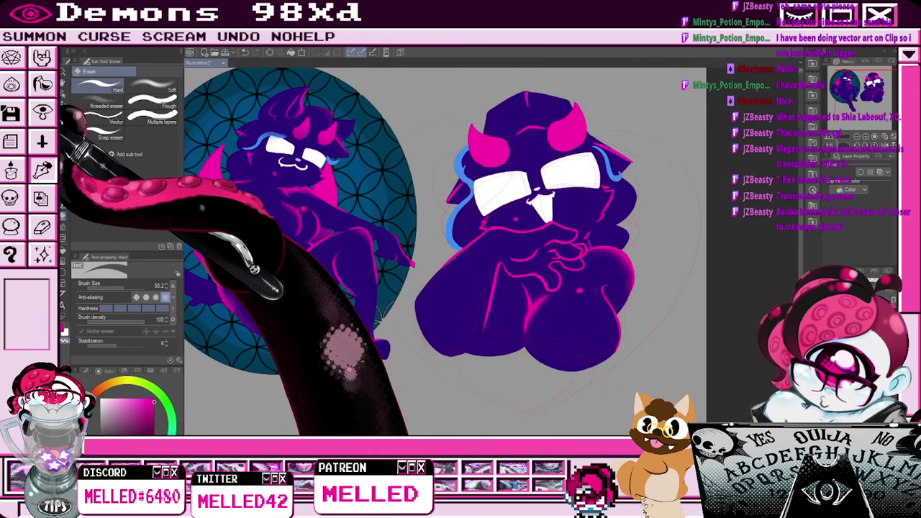
Lasso the pink dot below the hand, move it closer to the central crease, fine-tune its position and clear the selection.
left_click(64, 116)
mouse_move(571, 305)
left_mouse_down()
mouse_move(576, 286)
mouse_move(569, 303)
mouse_move(581, 299)
left_mouse_up()
left_click(63, 105)
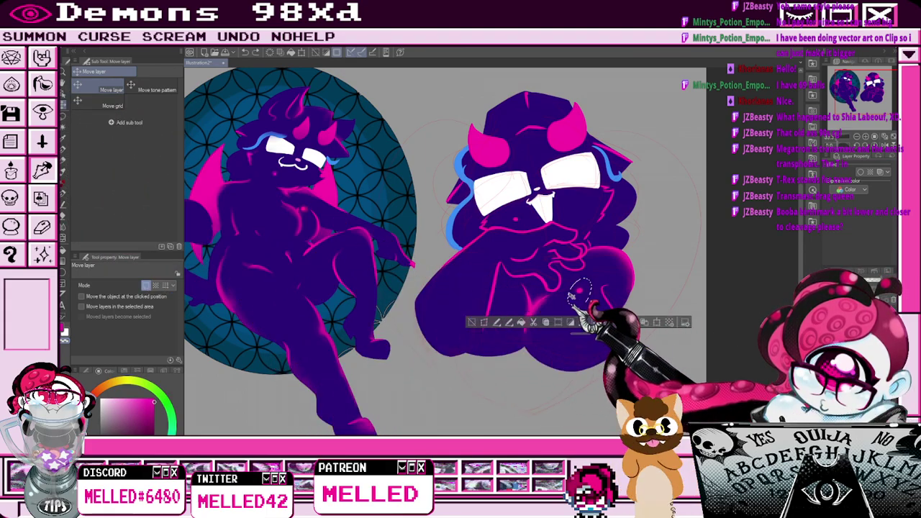
left_click_drag(571, 295, 579, 305)
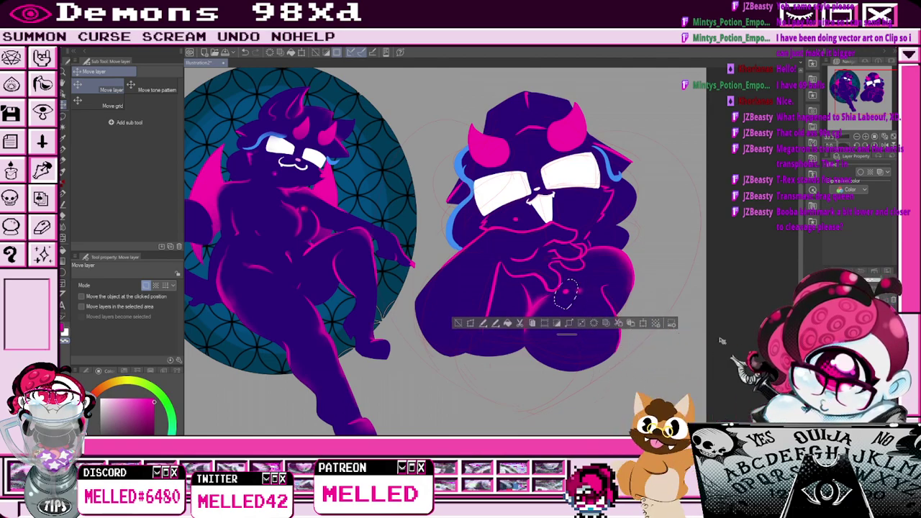
left_click(458, 323)
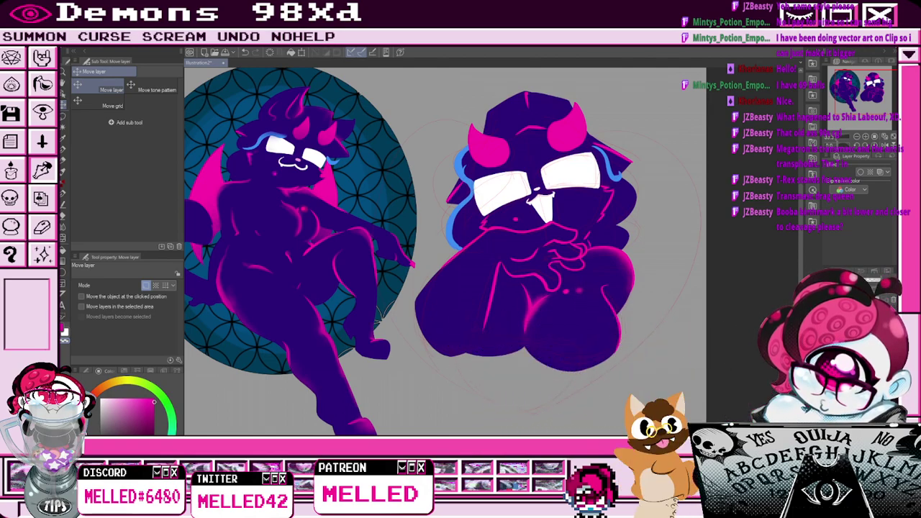
key("m")
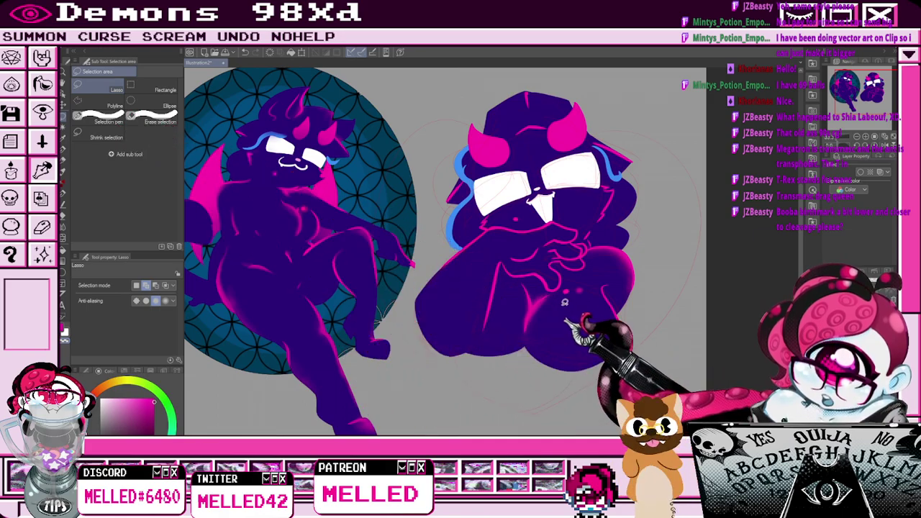
left_click_drag(583, 301, 573, 309)
left_click(63, 105)
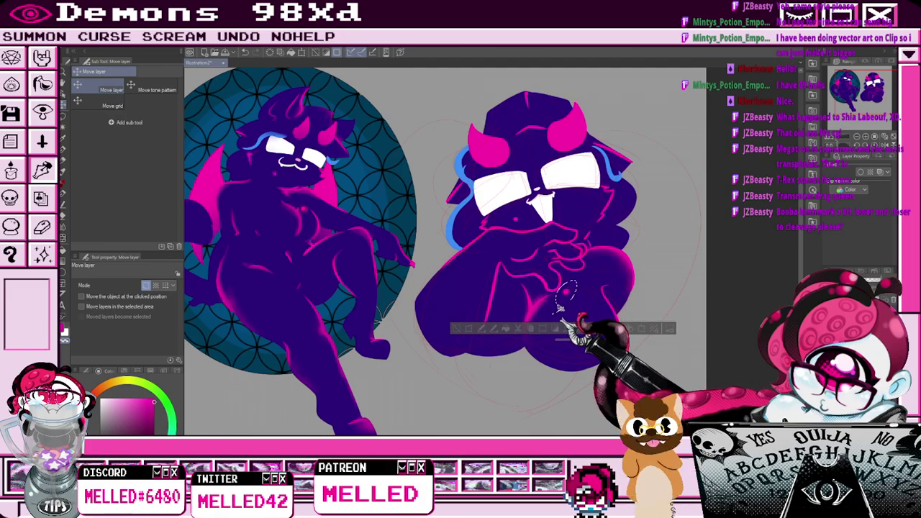
left_click(457, 329)
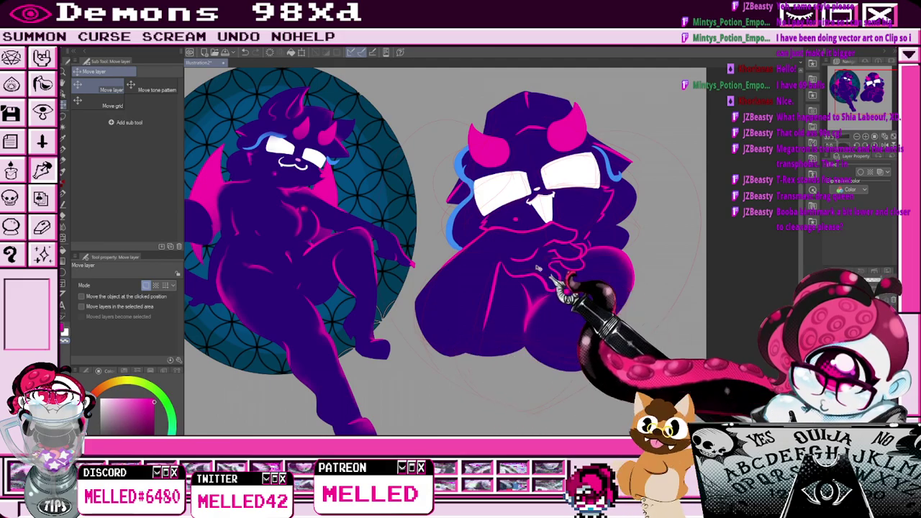
Shade soft pink along the curved fold and outer edge of the lower body with the Grunge Dot airbrush and trim it with the hard eraser.
key("b")
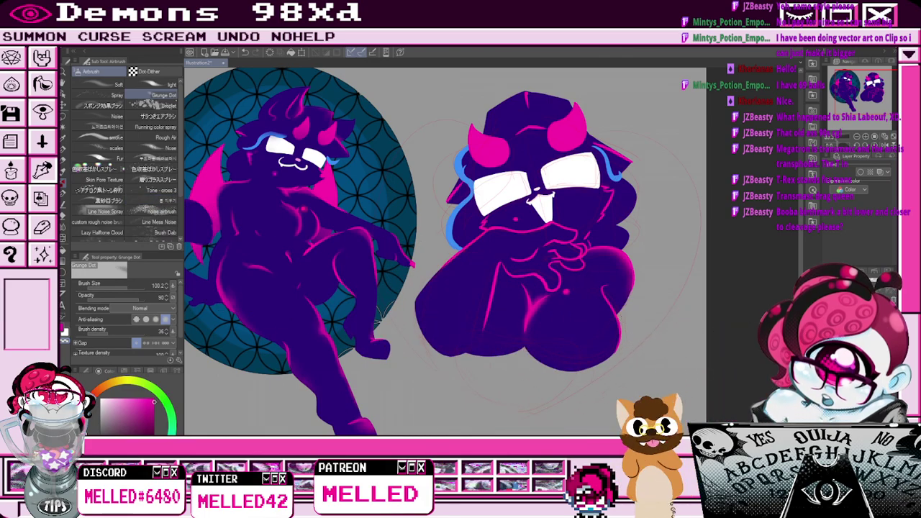
left_click(830, 317)
left_click(829, 317)
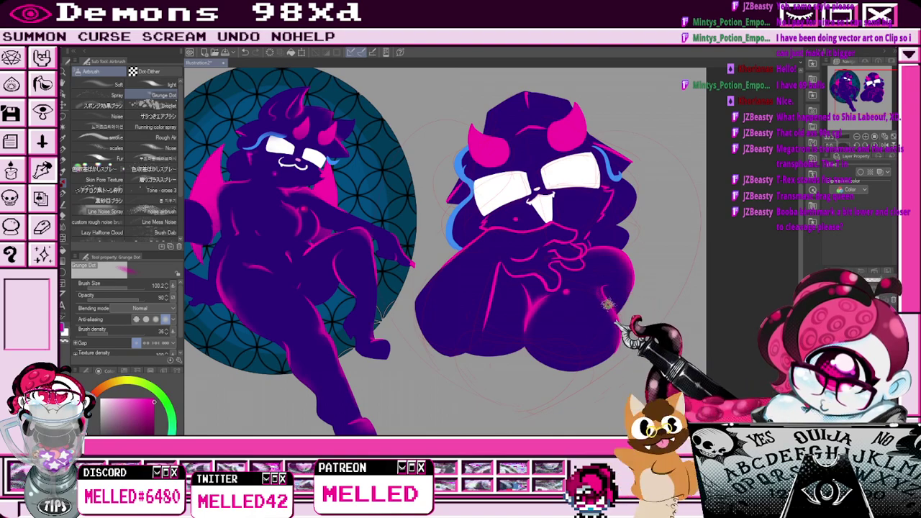
key("e")
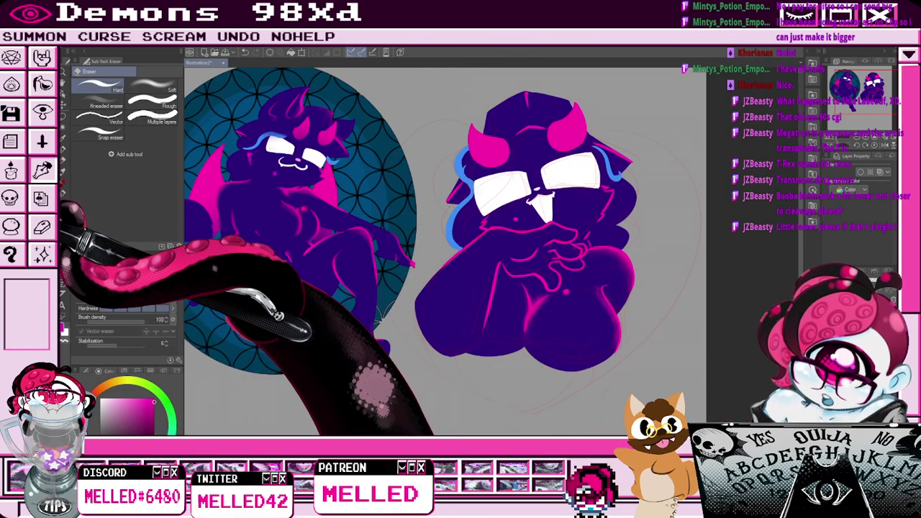
left_click(63, 183)
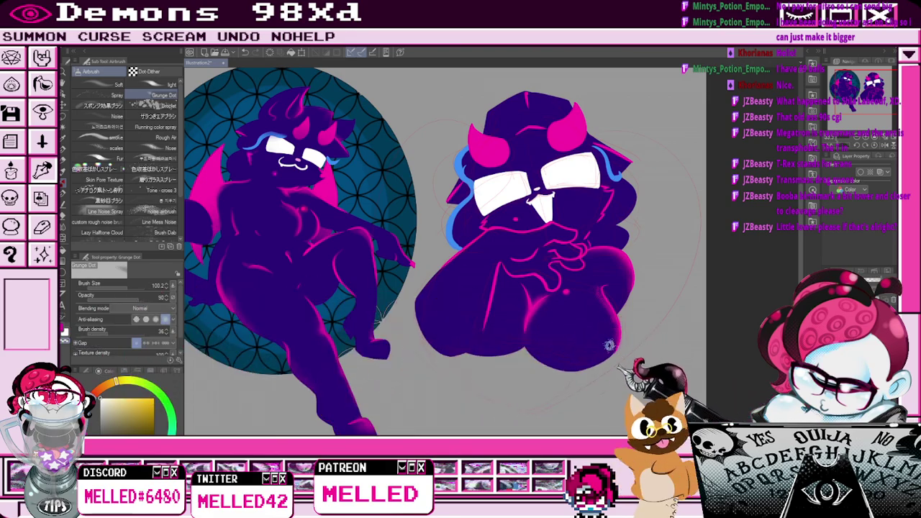
key("e")
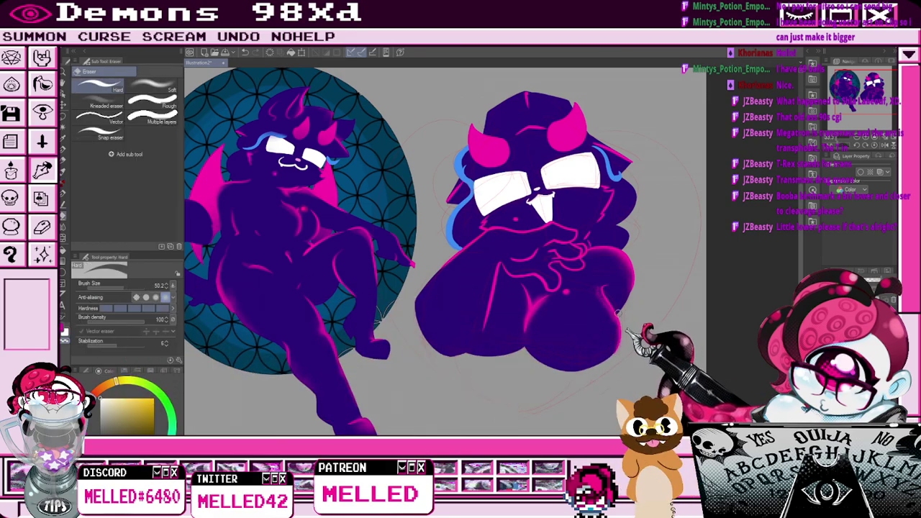
Switch the Grunge Dot airbrush back to the contour pink and add soft shading below the hand.
left_click(63, 183)
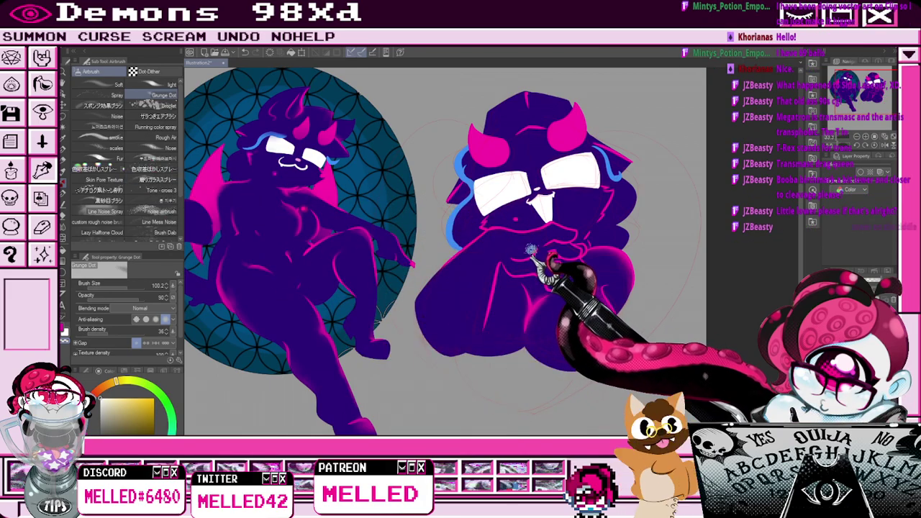
left_click(62, 327)
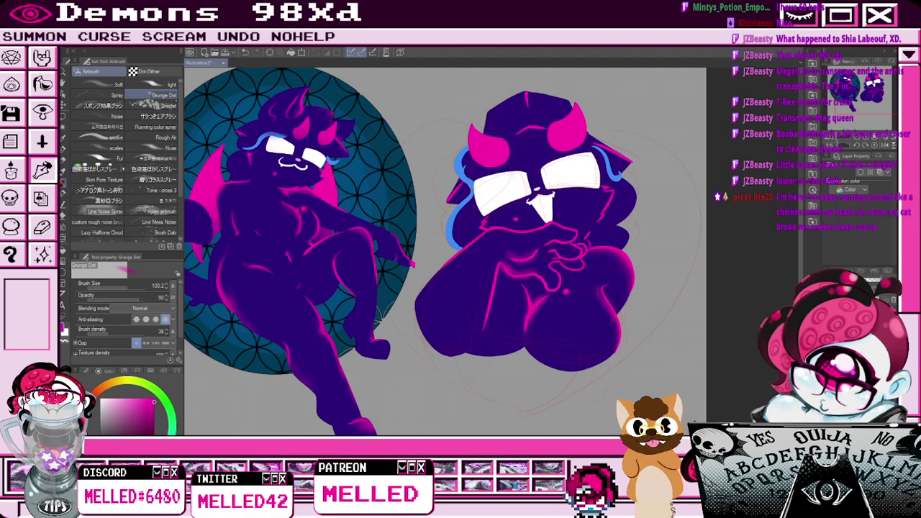
key("e")
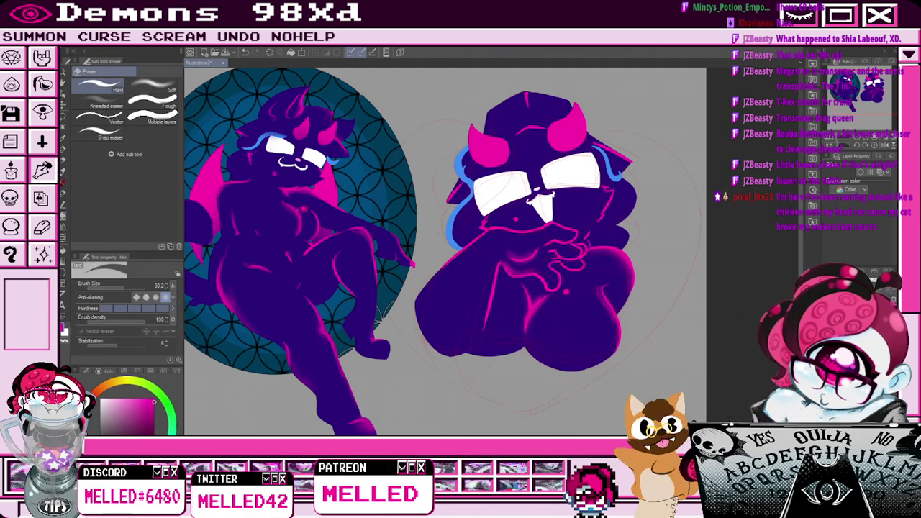
Lasso the pink dot beneath the fingers again, move it slightly lower and clear the selection.
key("m")
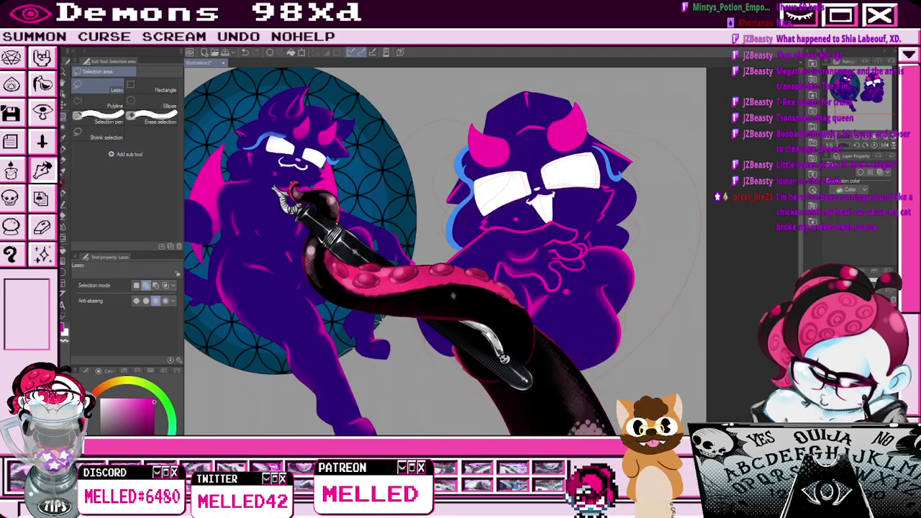
left_click_drag(569, 281, 567, 283)
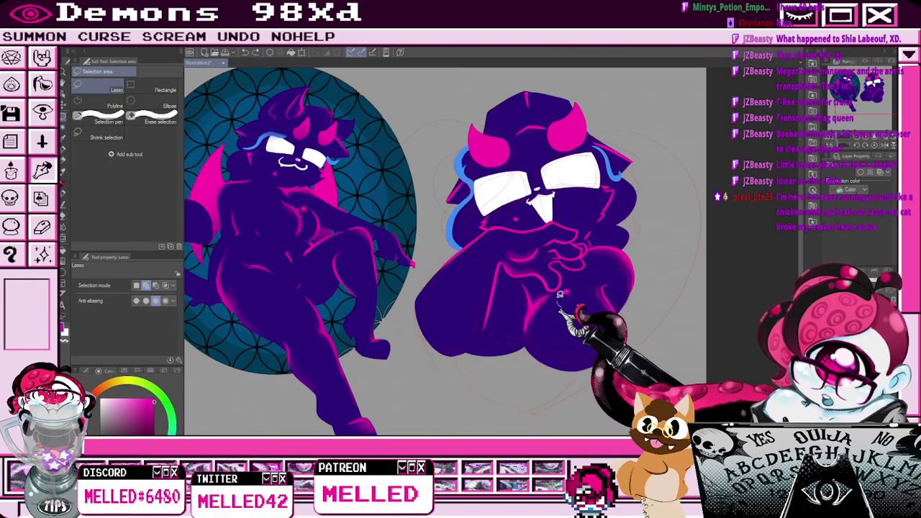
key("k")
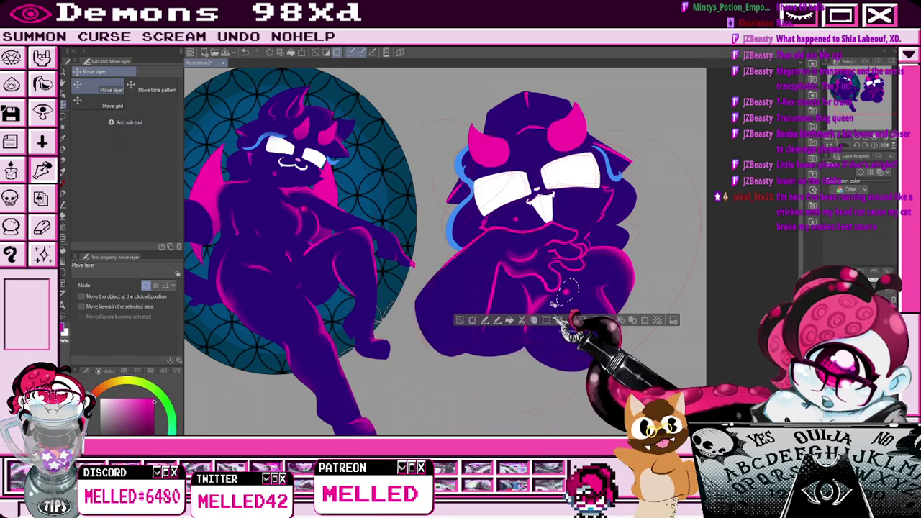
left_click_drag(574, 293, 571, 303)
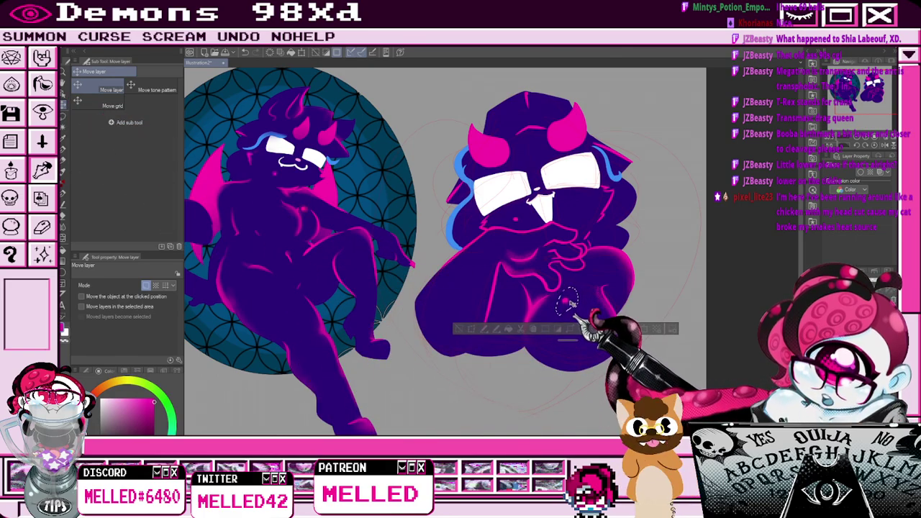
left_click(459, 330)
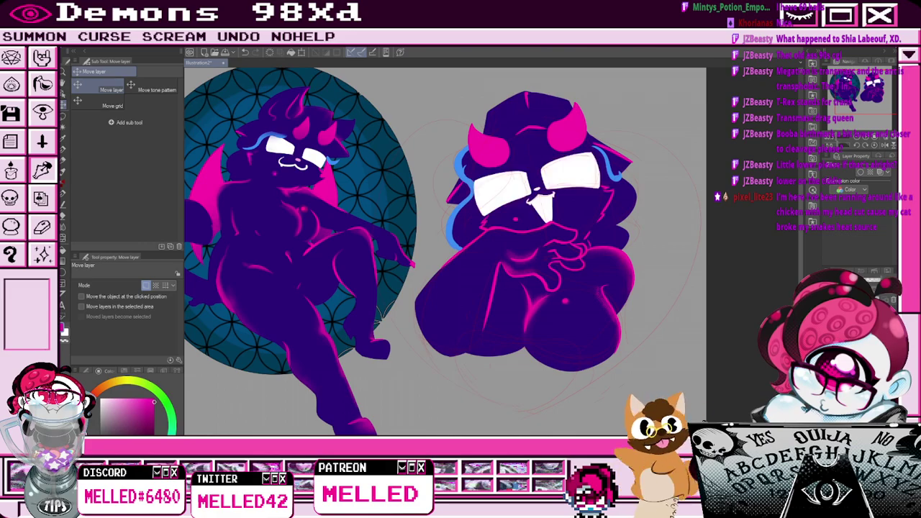
Set the Grunge Dot airbrush to brush size 50.2, shade the arm and finger contours in soft pink and clean up with the hard eraser.
left_click(62, 183)
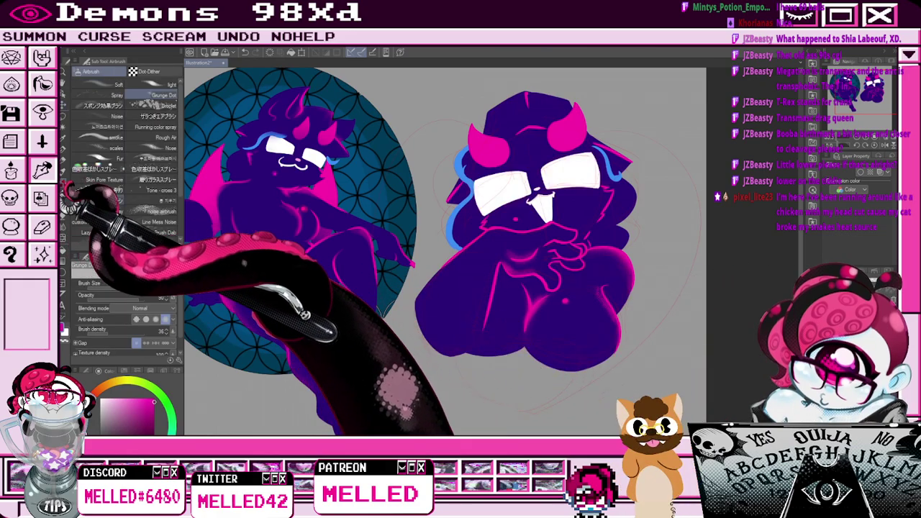
left_click(121, 287)
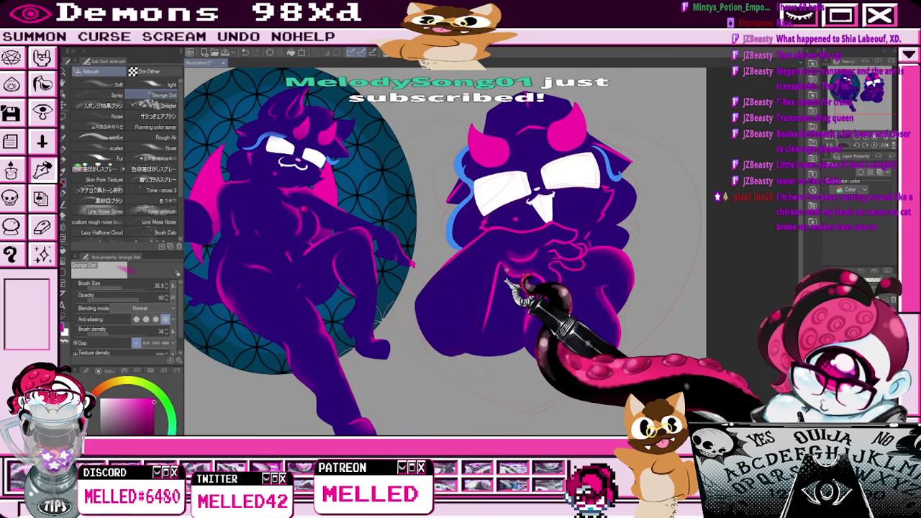
left_click(124, 287)
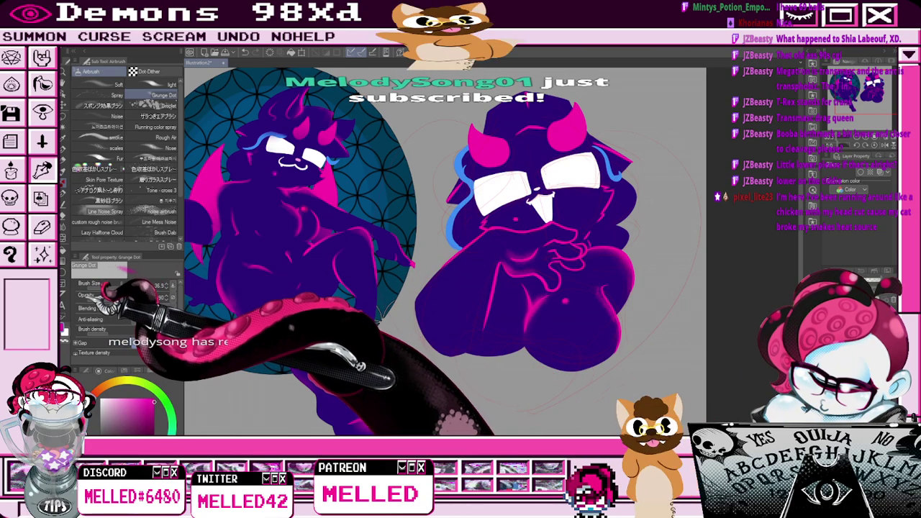
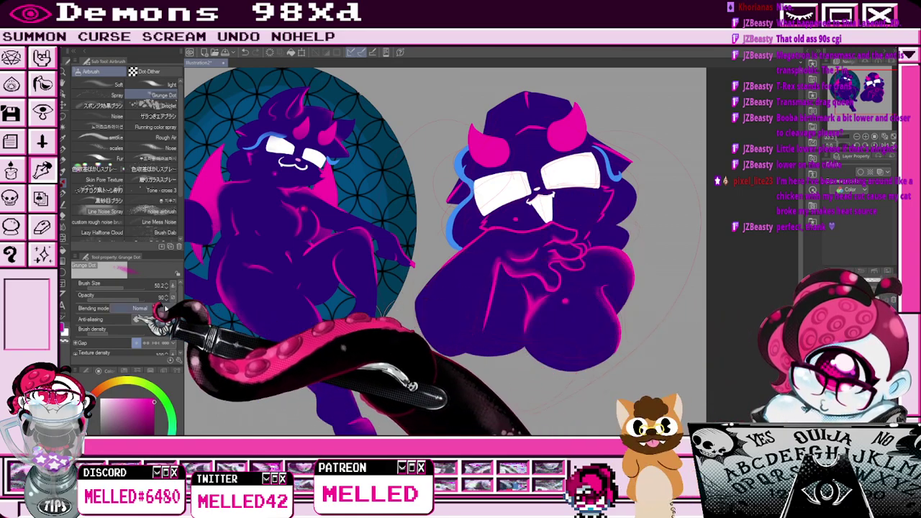
scroll(500, 230, "up", 3)
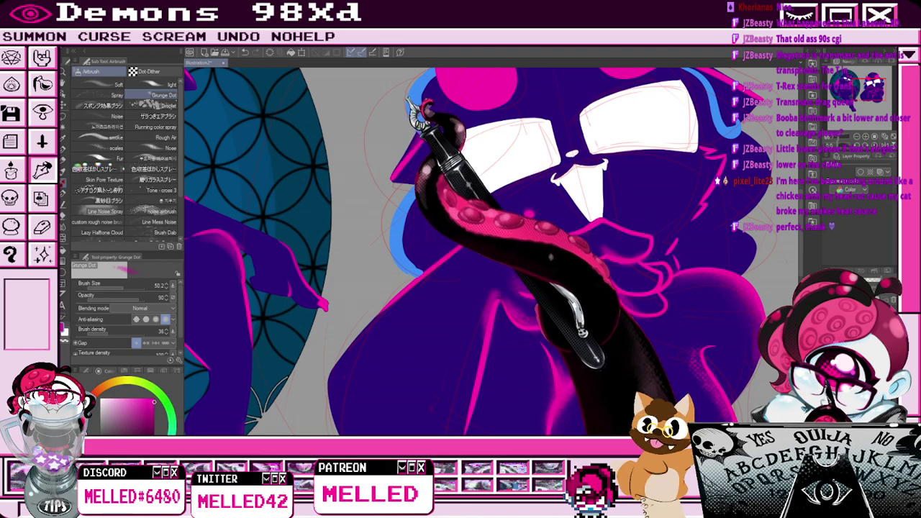
key("e")
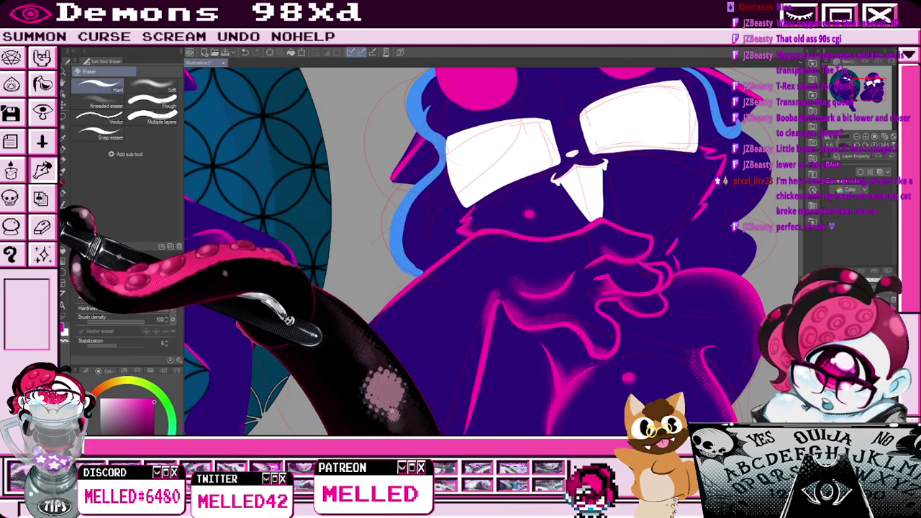
key("ctrl+minus")
Airbrush soft pink shading onto the cheek fur and the crease at the top of the head between the horns.
left_click(62, 183)
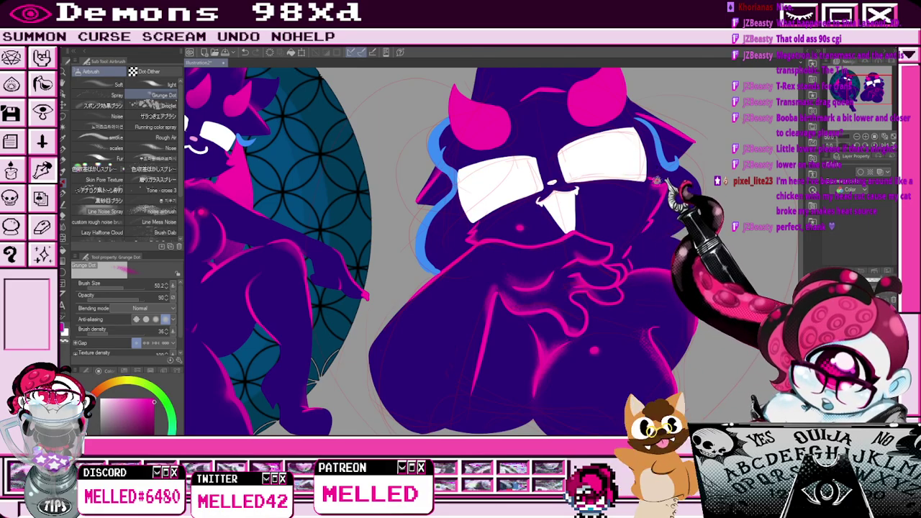
left_click_drag(861, 88, 864, 83)
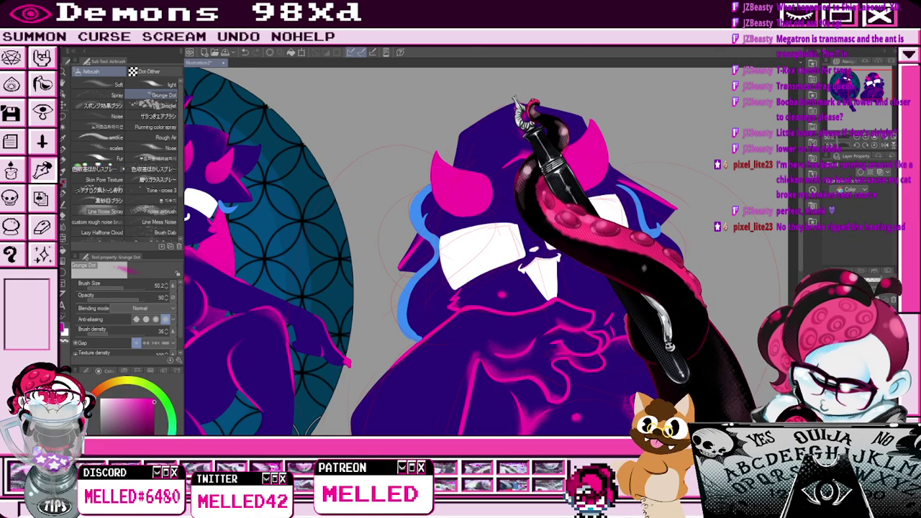
left_click(857, 137)
left_click_drag(872, 88, 869, 92)
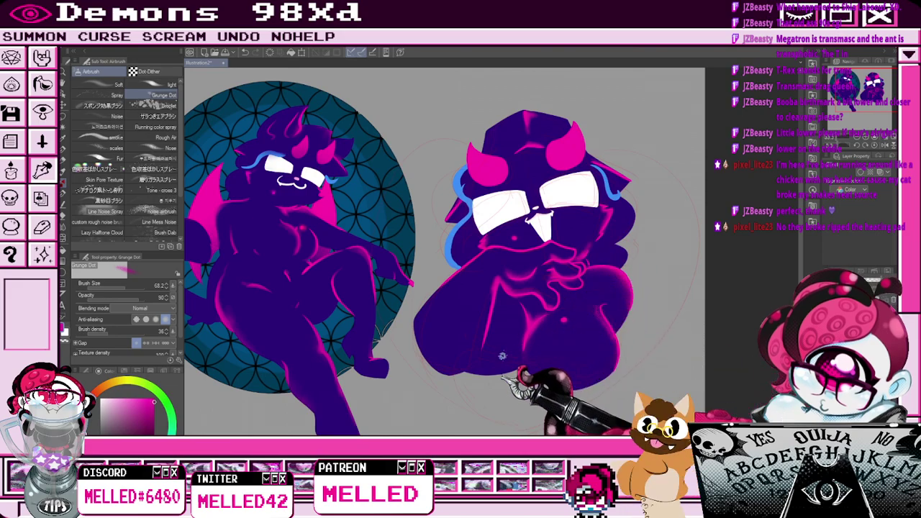
Sample the hair-strand blue and shade along the crouching character's strands with the Grunge Dot airbrush at brush size 73.7.
left_click(128, 287)
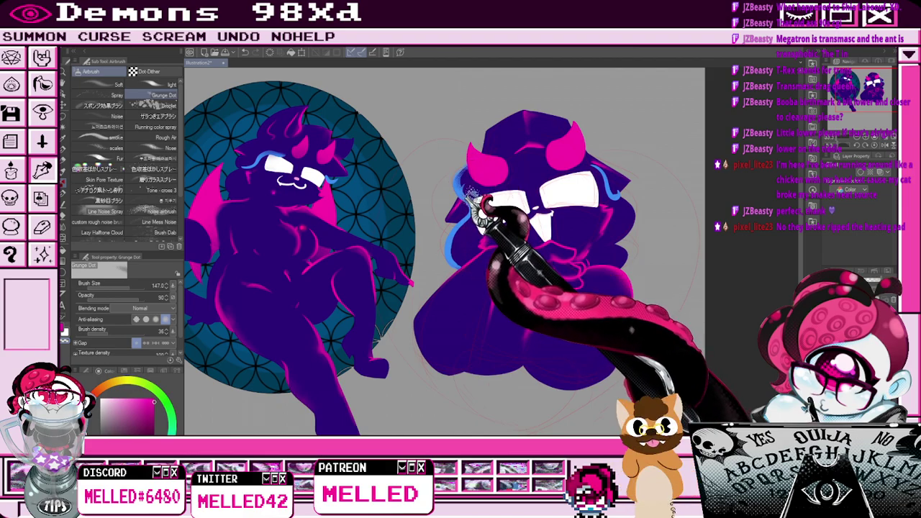
left_click(64, 138)
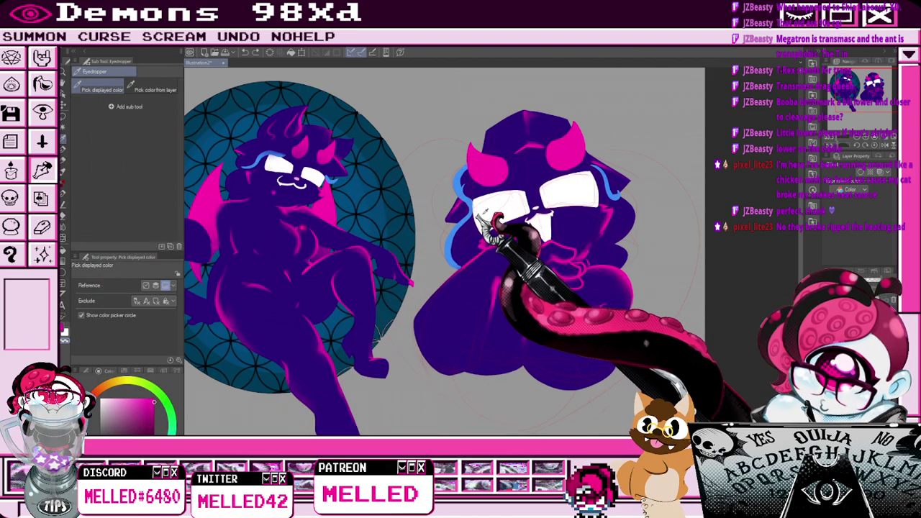
left_click(463, 200)
left_click(64, 182)
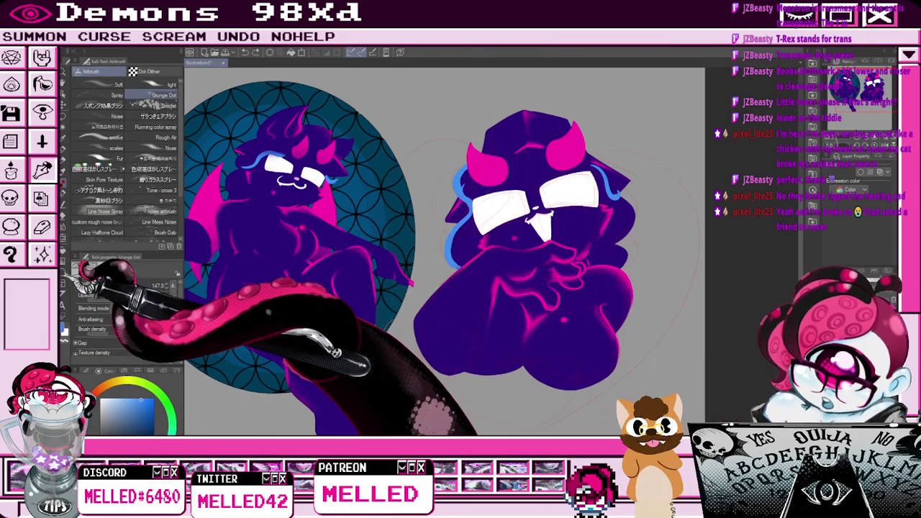
left_click(125, 287)
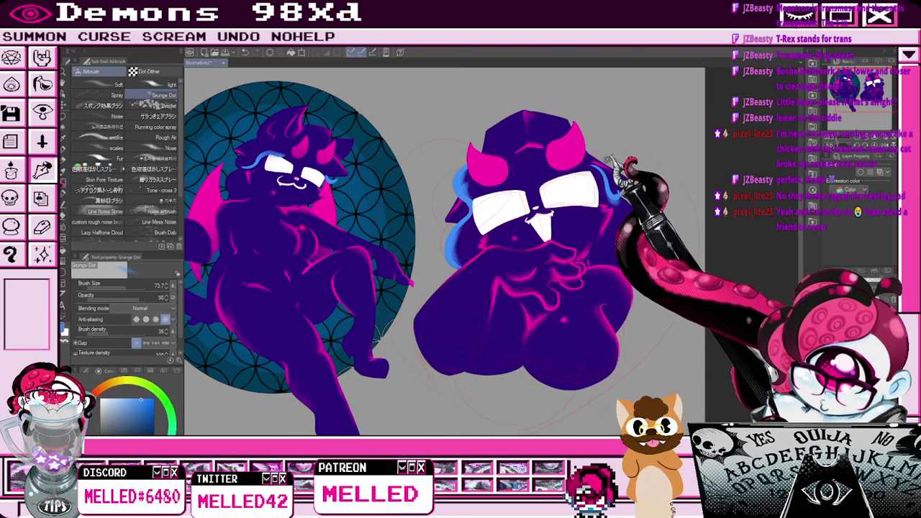
Auto-select both pink horns on the crouching character, referring to all layers.
scroll(608, 159, "down", 1)
left_click(870, 90)
left_click_drag(873, 87, 868, 87)
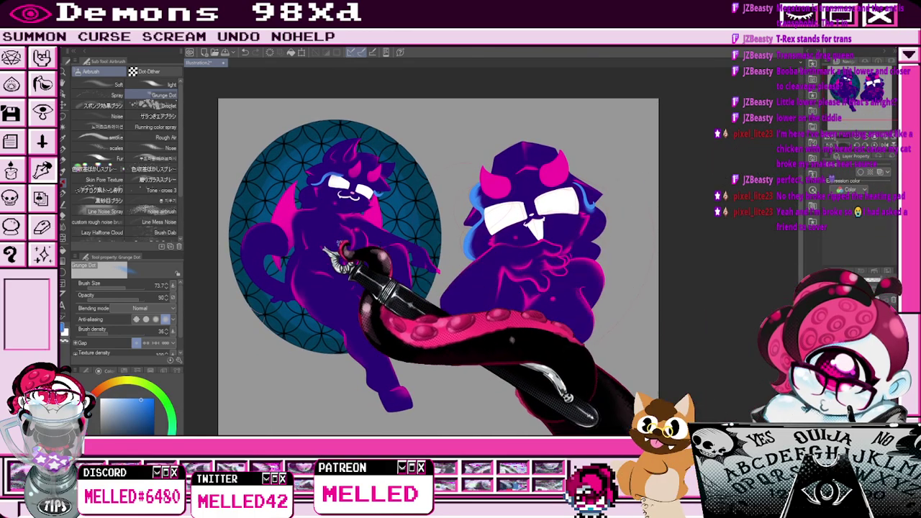
left_click(63, 127)
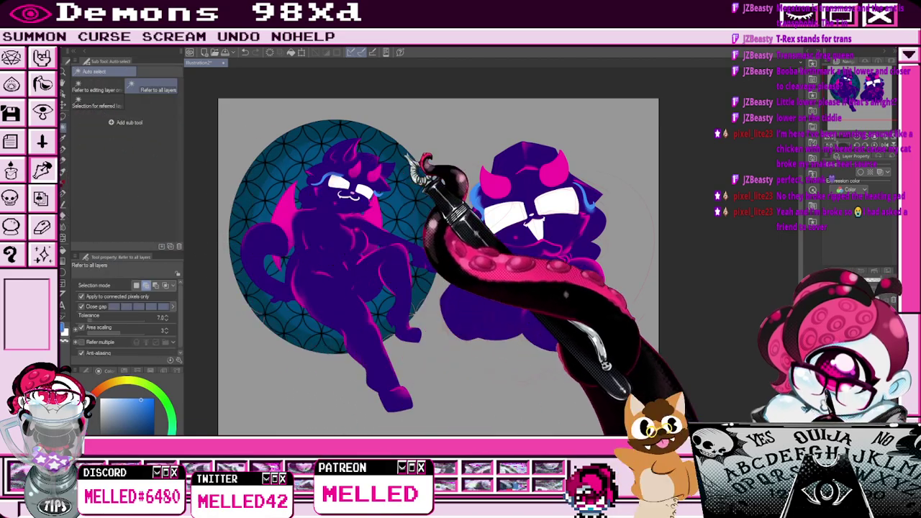
left_click(497, 185)
left_click(551, 175)
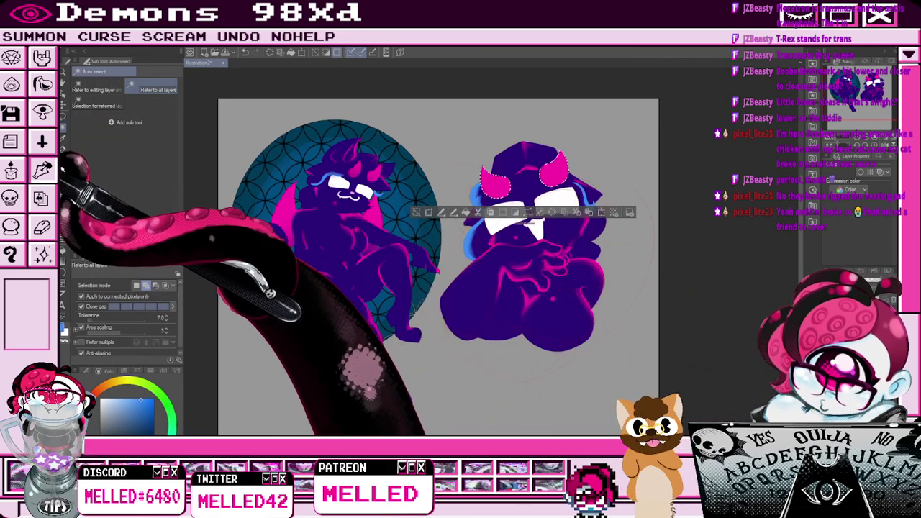
Sample the dark body purple, shade the selected horns with Grunge Dot at brush size 251.7 and clear the selection.
left_click(63, 139)
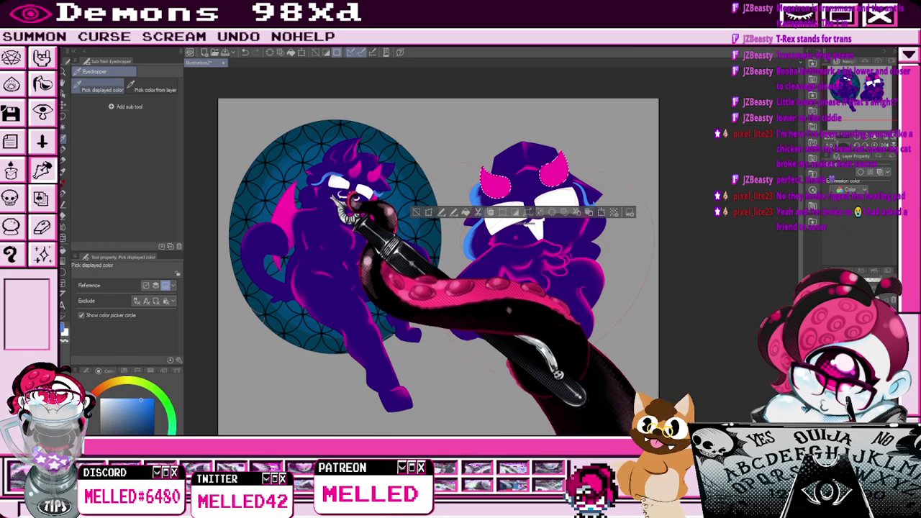
left_click(338, 216)
left_click(64, 183)
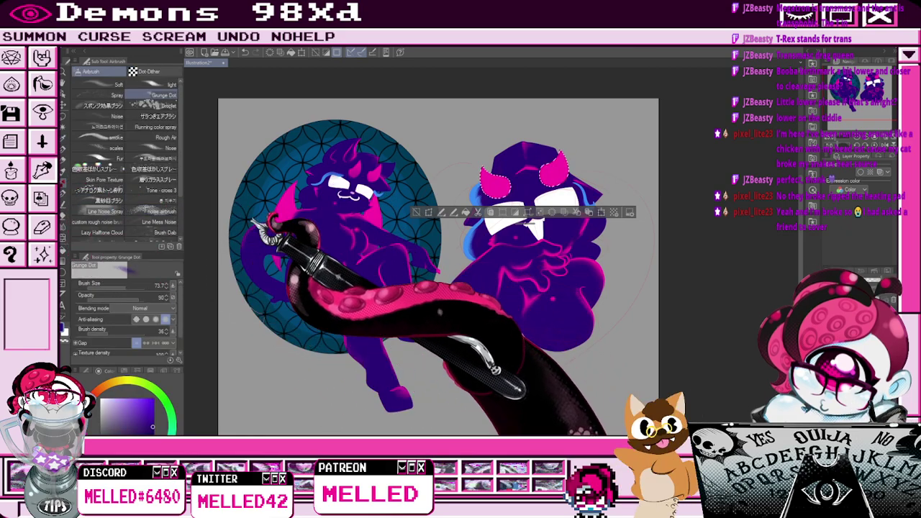
left_click(133, 288)
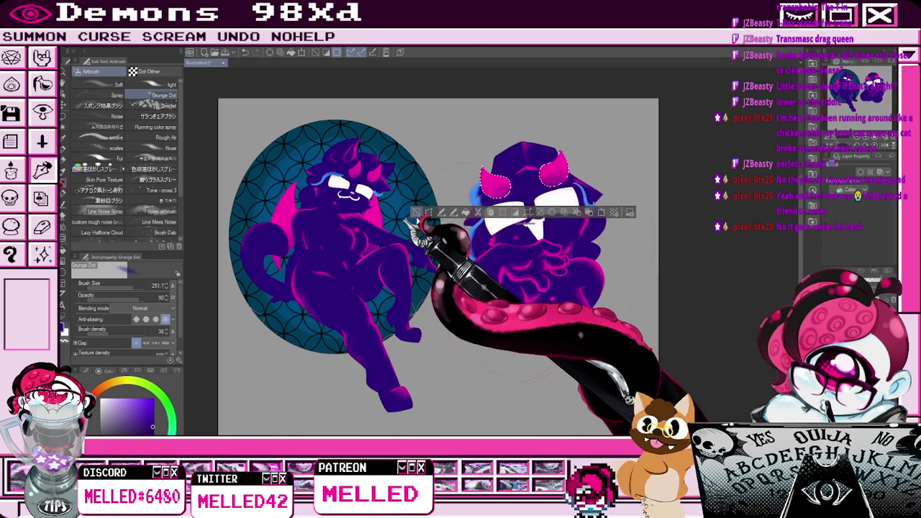
left_click(416, 212)
scroll(398, 294, "down", 1)
scroll(423, 261, "up", 2)
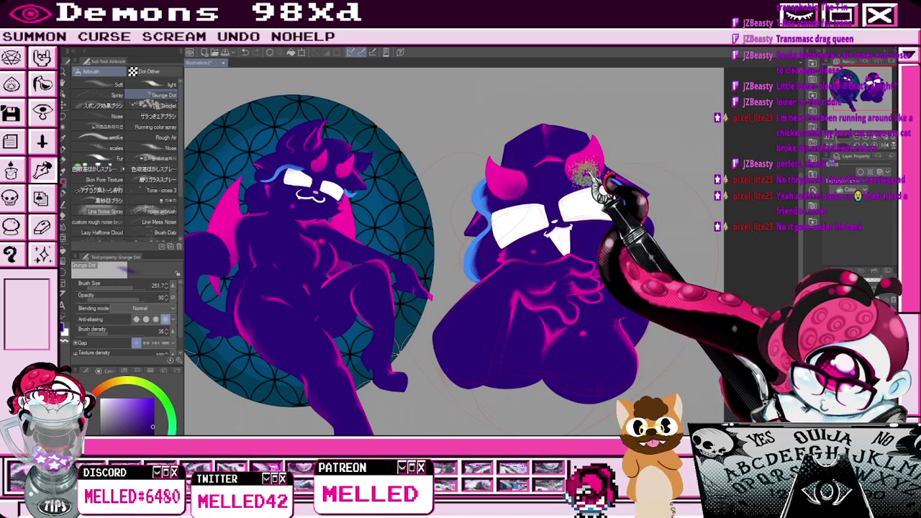
scroll(513, 259, "down", 2)
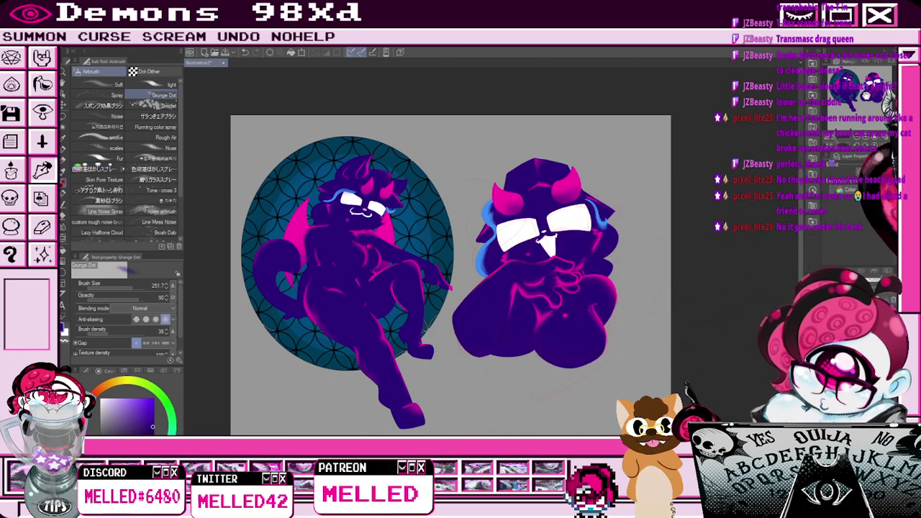
Try the border effect on the layer, first as a plain edge and also as a watercolor edge.
left_click(874, 87)
left_click(861, 172)
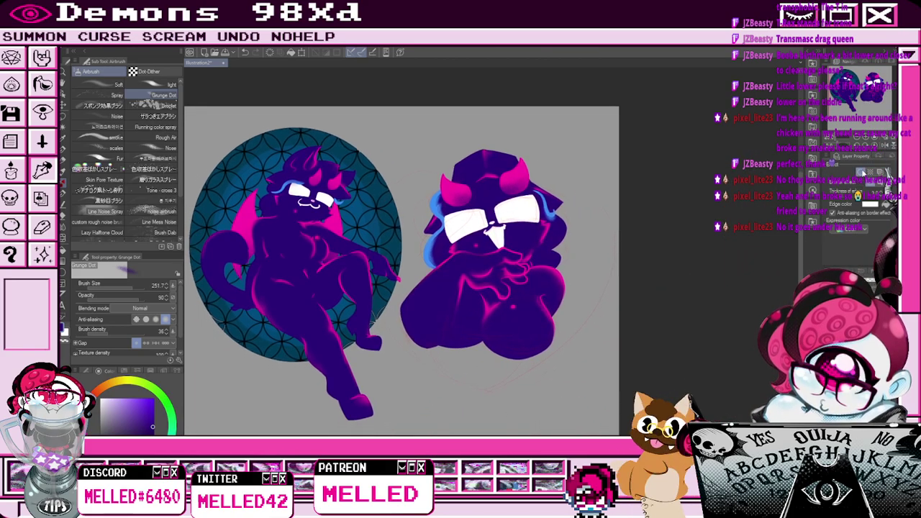
key("ctrl+plus")
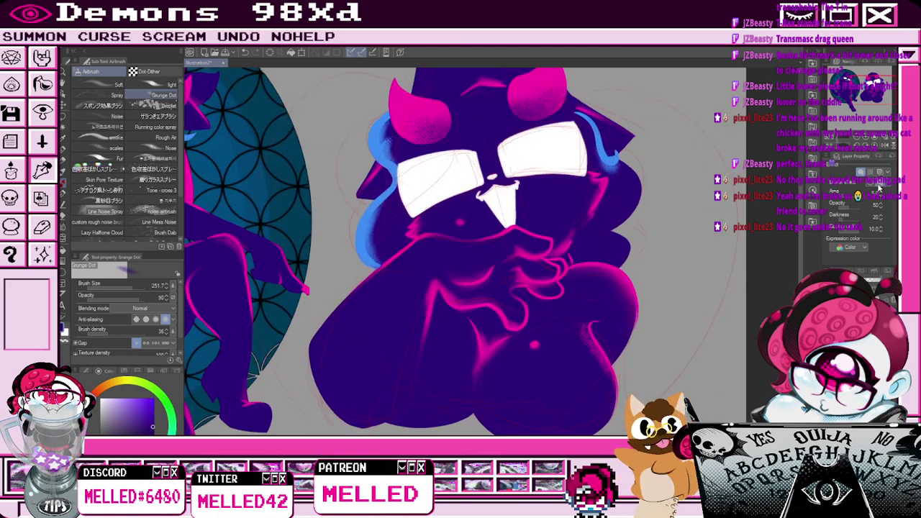
key("ctrl+minus")
left_click(871, 182)
left_click(880, 174)
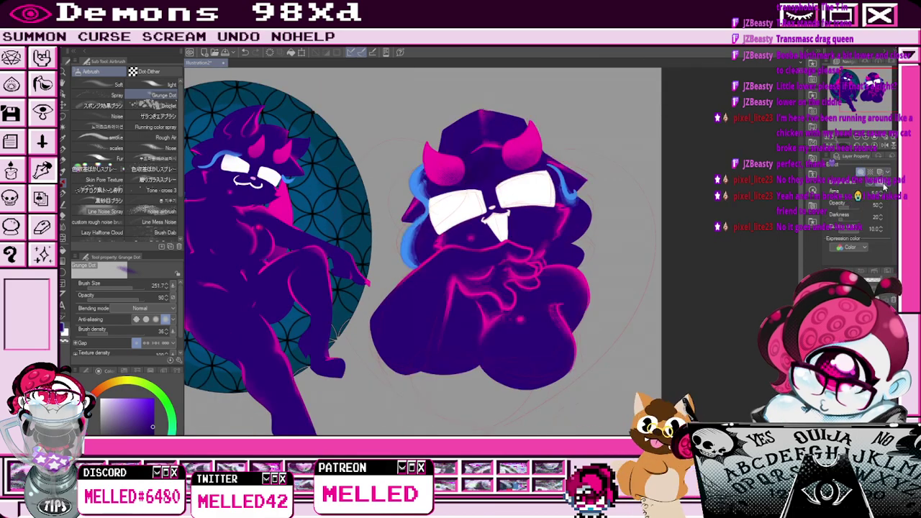
key("ctrl+z")
key("ctrl+z")
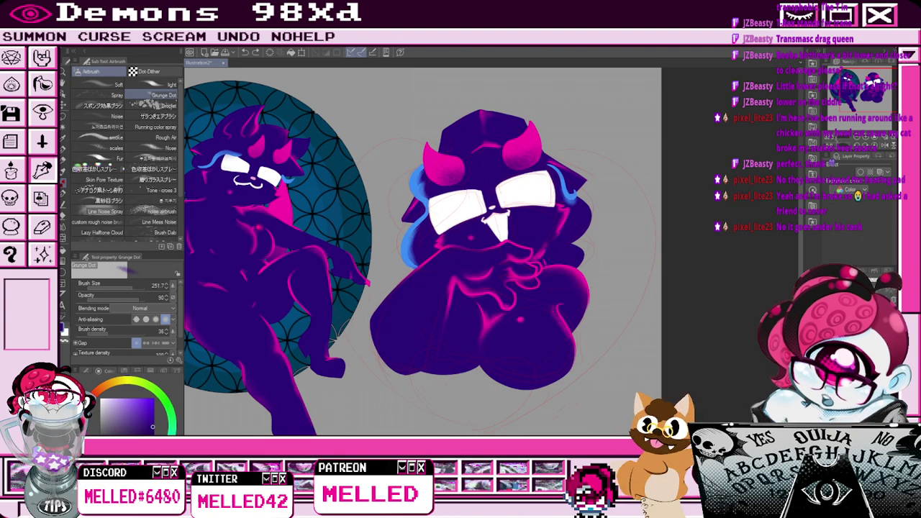
Toggle the face's visibility off and on, and hide the rough sketch lines and the character on the patterned circle.
key("ctrl+z")
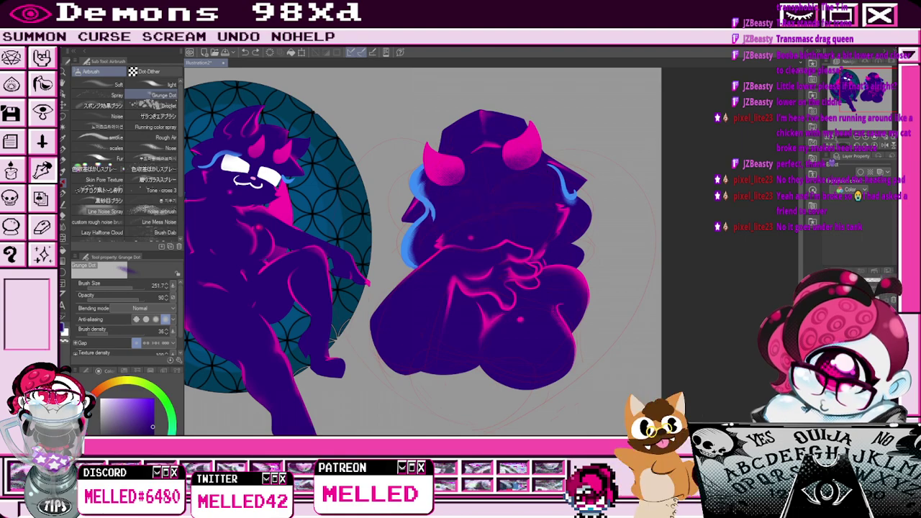
key("ctrl+y")
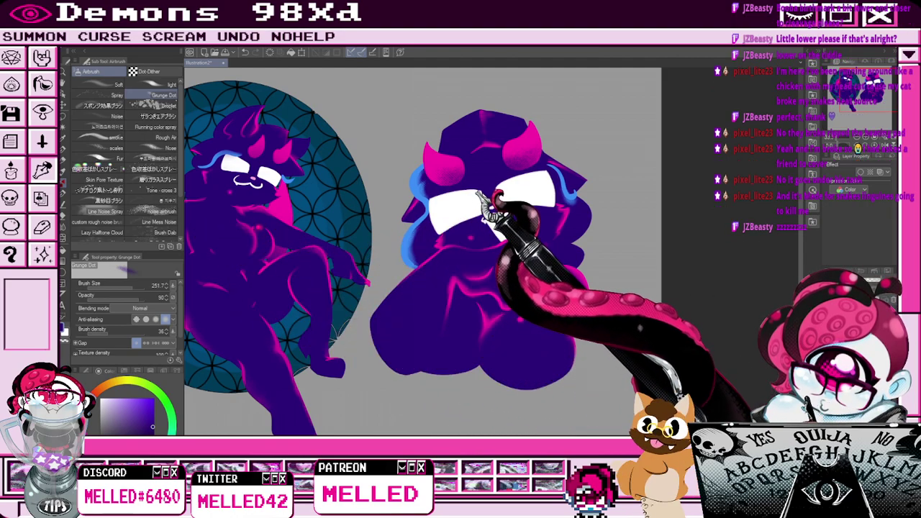
key("ctrl+z")
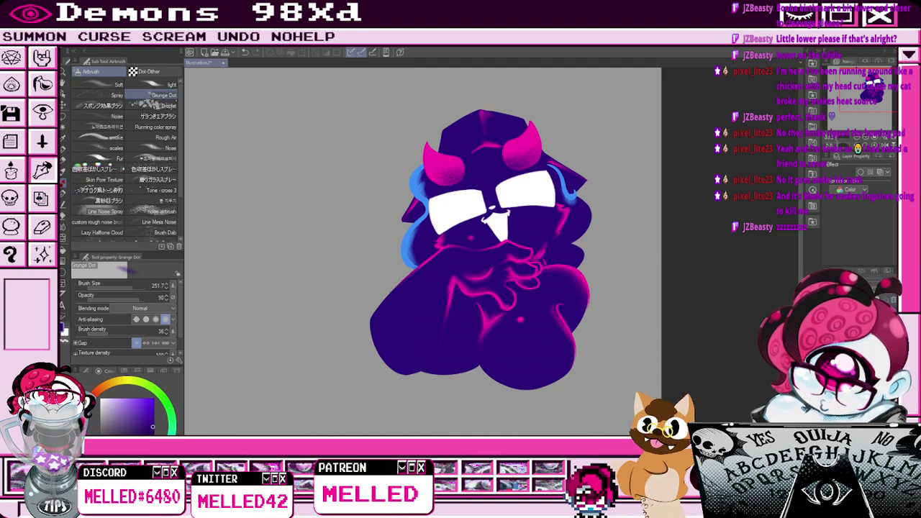
Show the anime reference behind the crouching character, compare the pose at different sizes and hide the reference again.
key("ctrl+v")
key("ctrl+minus")
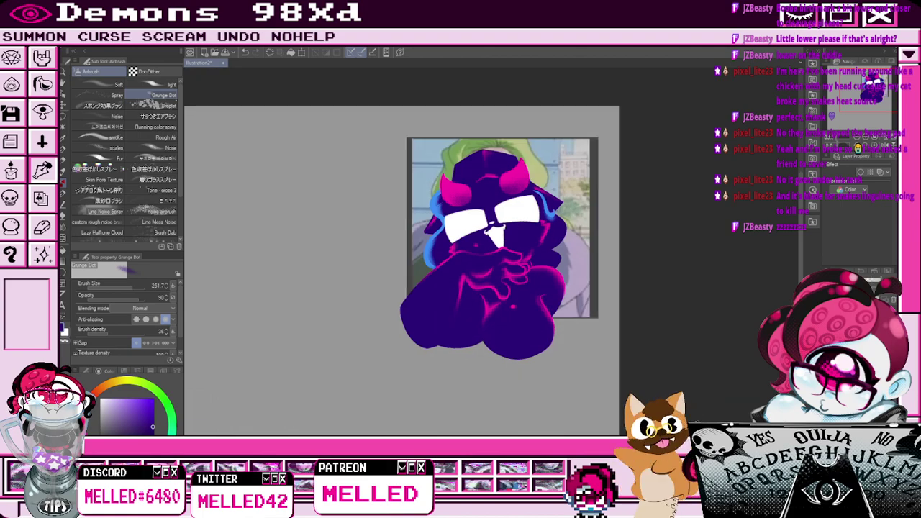
scroll(489, 269, "down", 2)
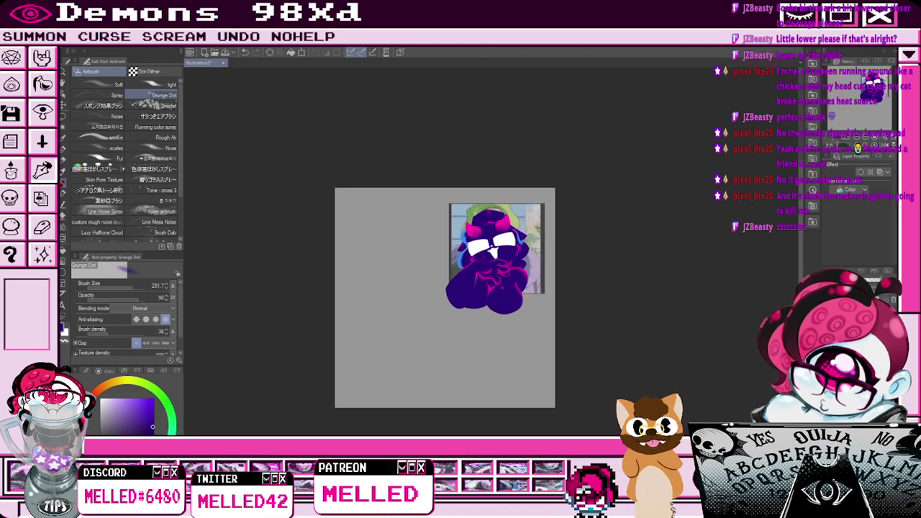
scroll(489, 267, "up", 2)
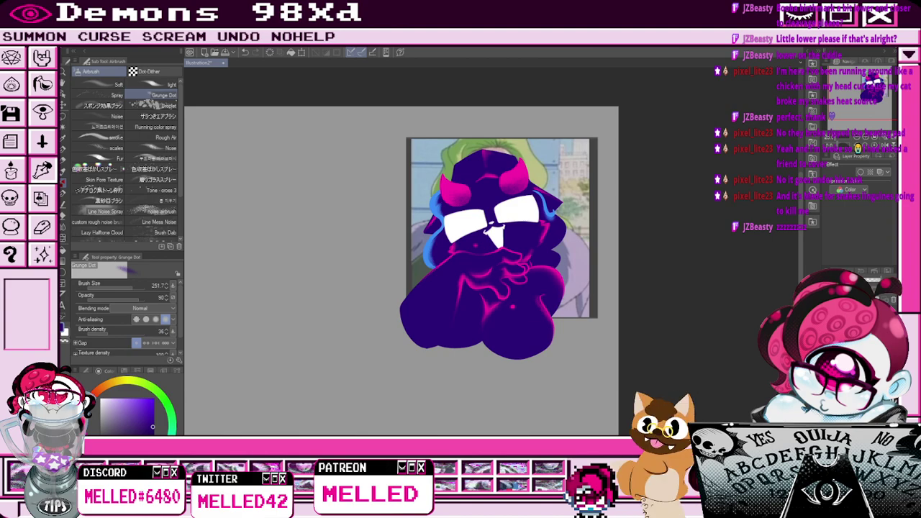
scroll(492, 269, "down", 2)
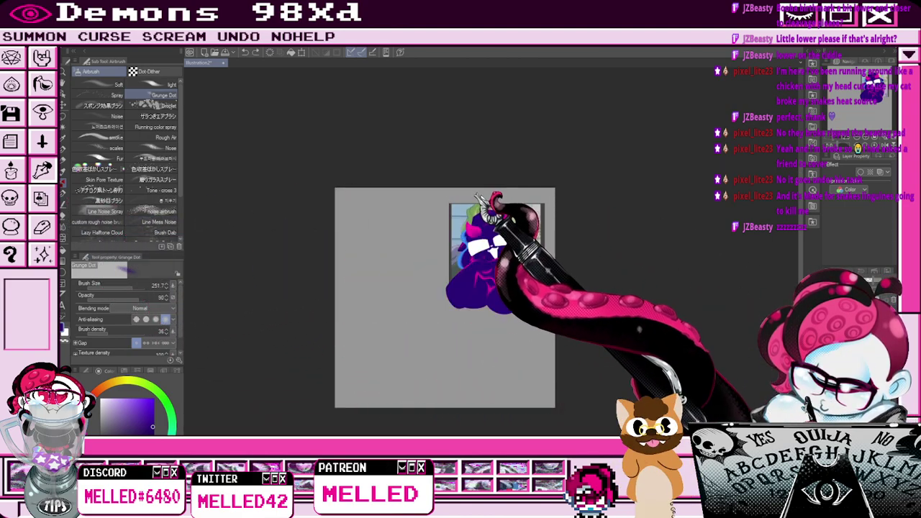
key("Delete")
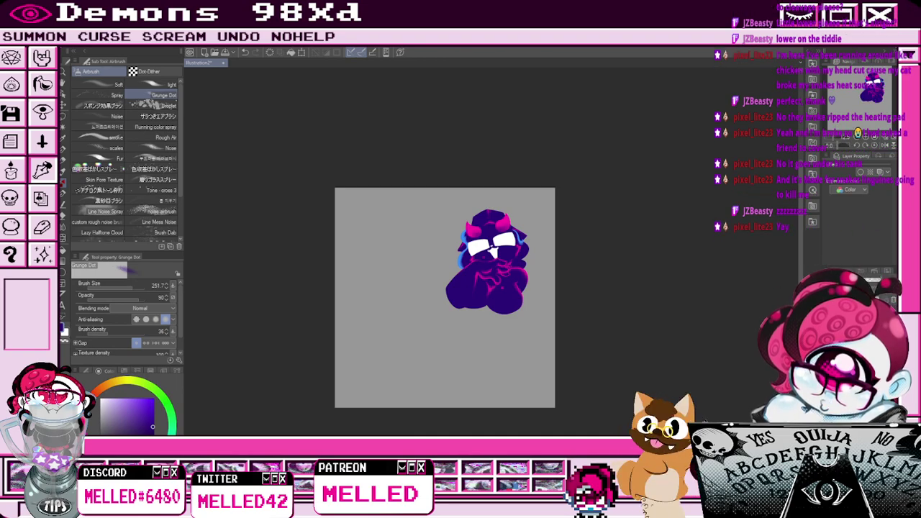
Hide the crouching character to leave an empty grey canvas.
left_click_drag(460, 288, 542, 320)
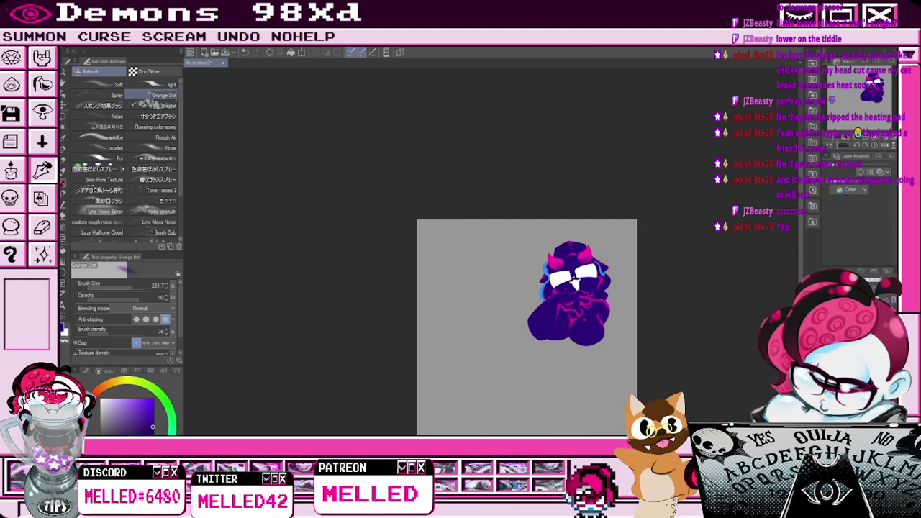
key("Delete")
left_click_drag(489, 303, 537, 313)
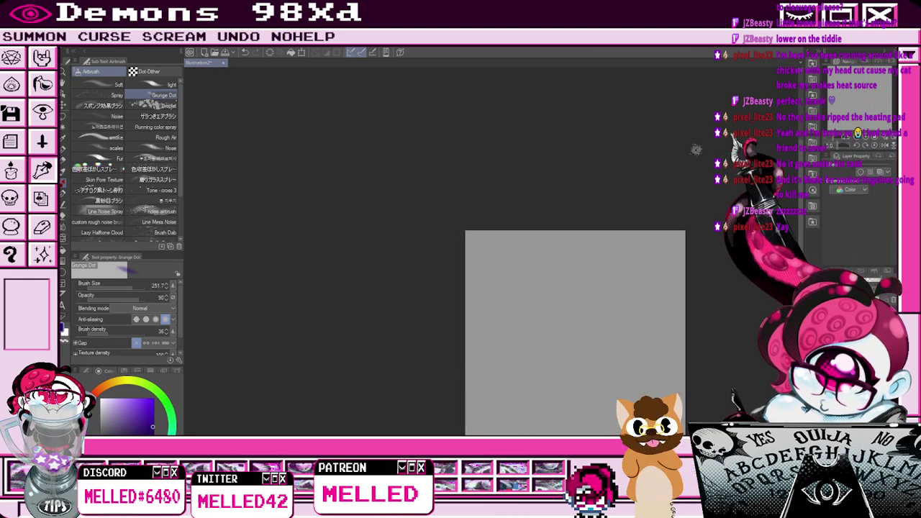
Doodle a small cat-eared face with dot eyes and a cat mouth using the pen at brush size 6.8.
key("ctrl+plus")
key("ctrl+plus")
key("ctrl+plus")
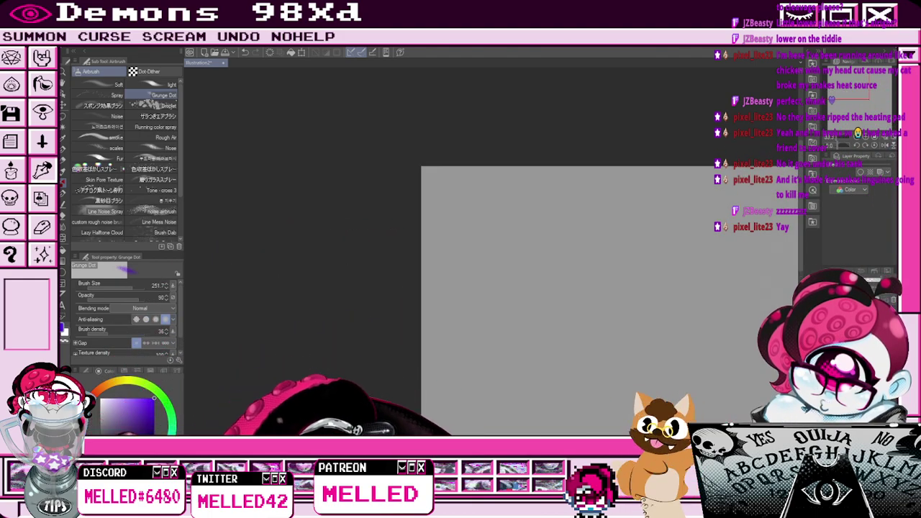
key("p")
key("ctrl+plus")
key("ctrl+plus")
key("ctrl+plus")
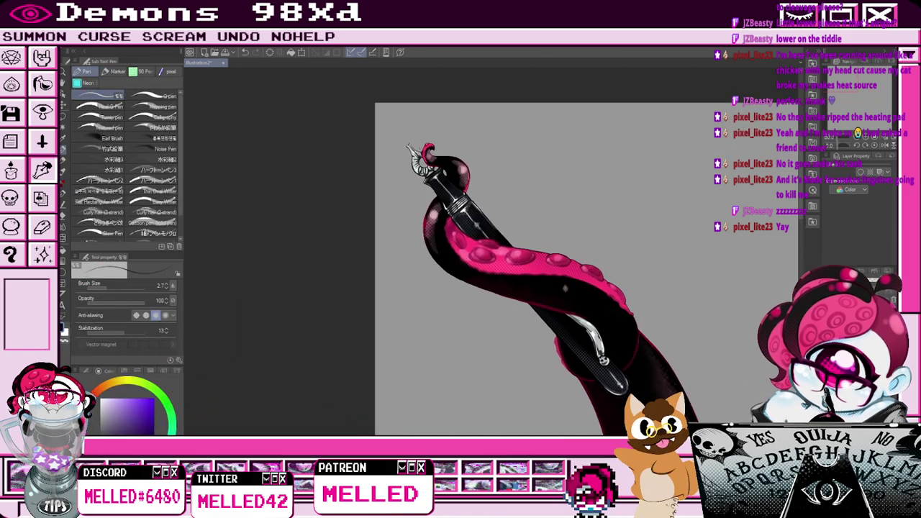
left_click(112, 288)
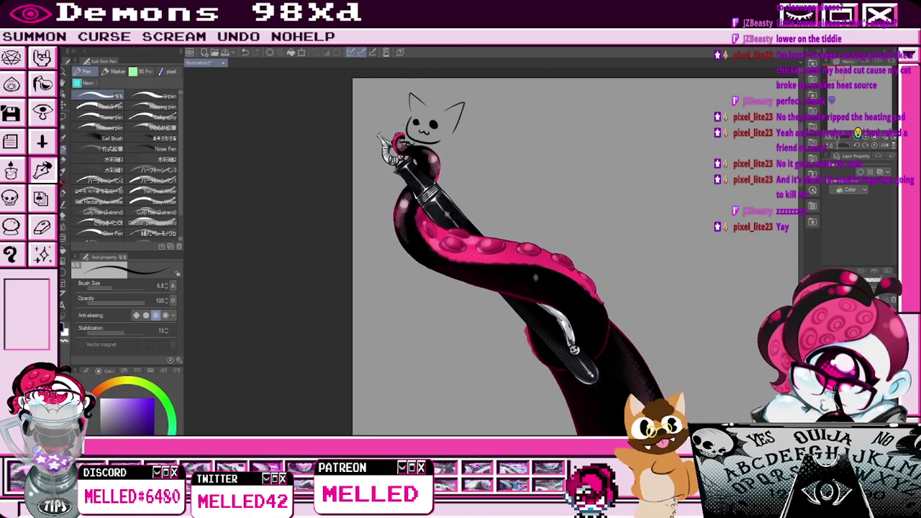
Add long hair, a small crown, an arm holding a stick, short legs and a big fluffy tail to the cat doodle.
left_click_drag(392, 141, 413, 142)
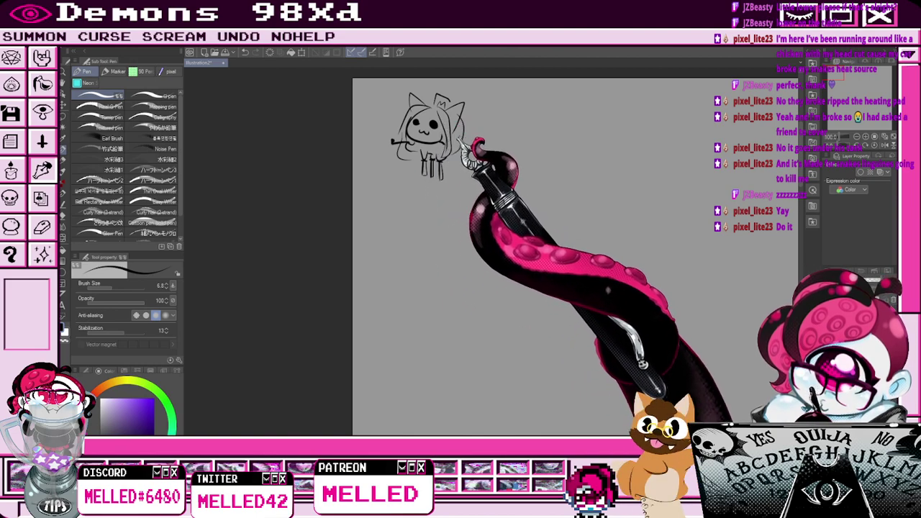
mouse_move(489, 135)
left_mouse_down()
mouse_move(479, 94)
mouse_move(504, 138)
left_mouse_up()
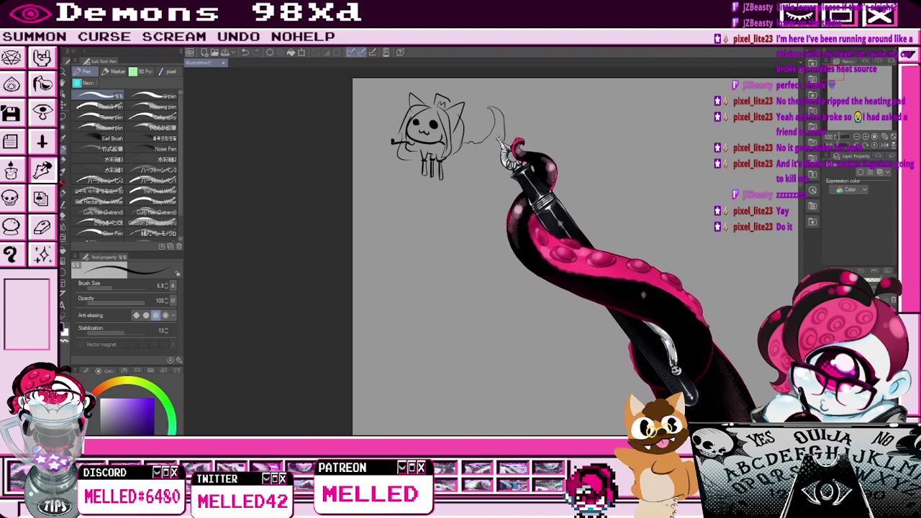
mouse_move(471, 113)
left_mouse_down()
mouse_move(461, 85)
mouse_move(475, 131)
left_mouse_up()
mouse_move(470, 99)
left_mouse_down()
mouse_move(482, 112)
mouse_move(469, 141)
left_mouse_up()
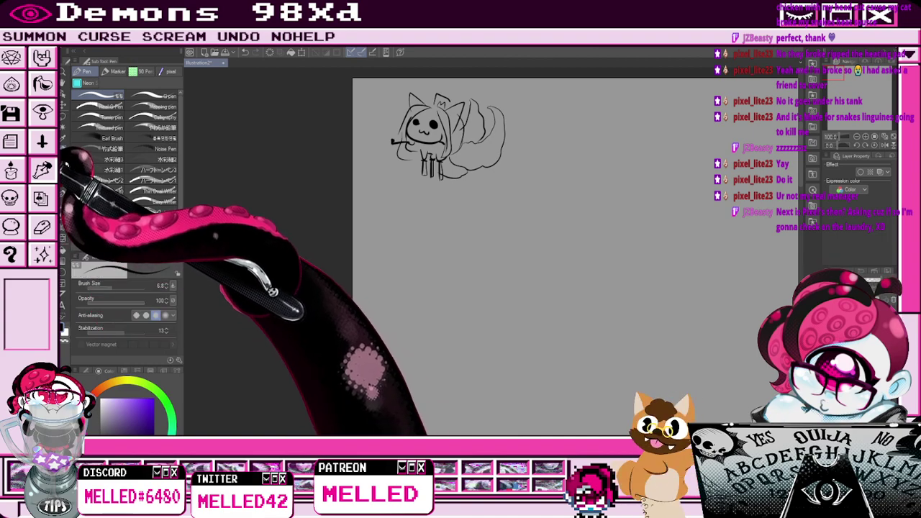
Add white highlights to the cat doodle's dot eyes with the pen at brush size 6.8.
left_click(64, 139)
left_click(66, 331)
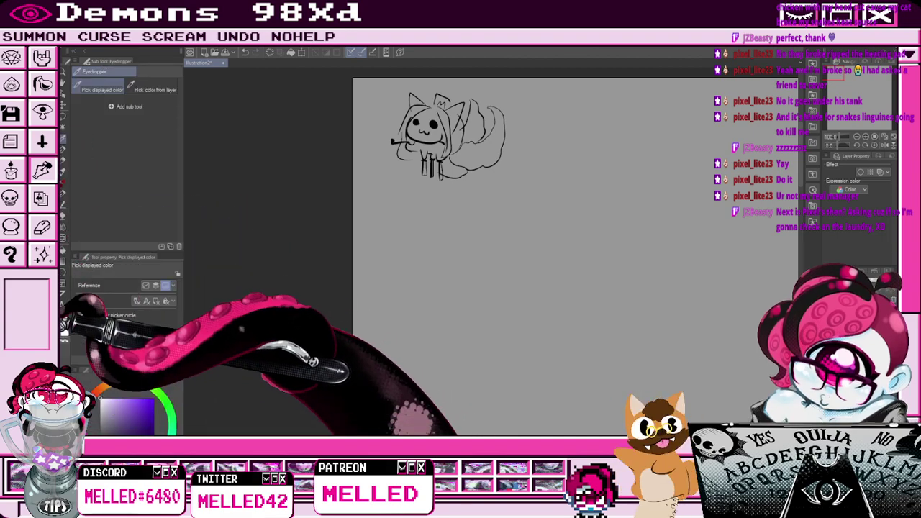
key("p")
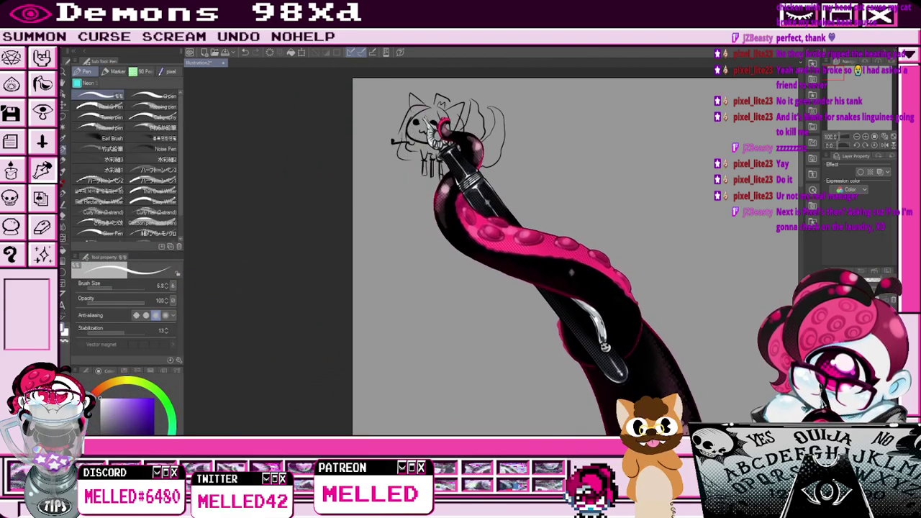
scroll(438, 124, "up", 2)
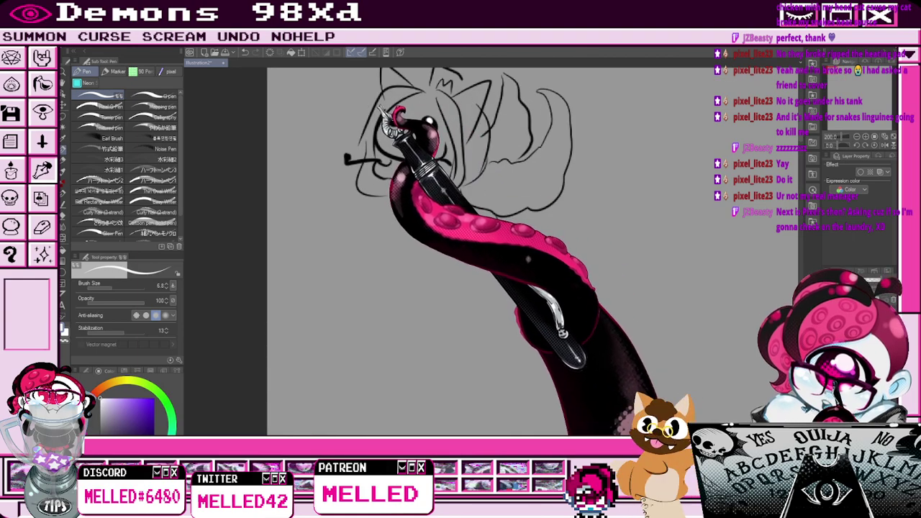
scroll(426, 115, "down", 4)
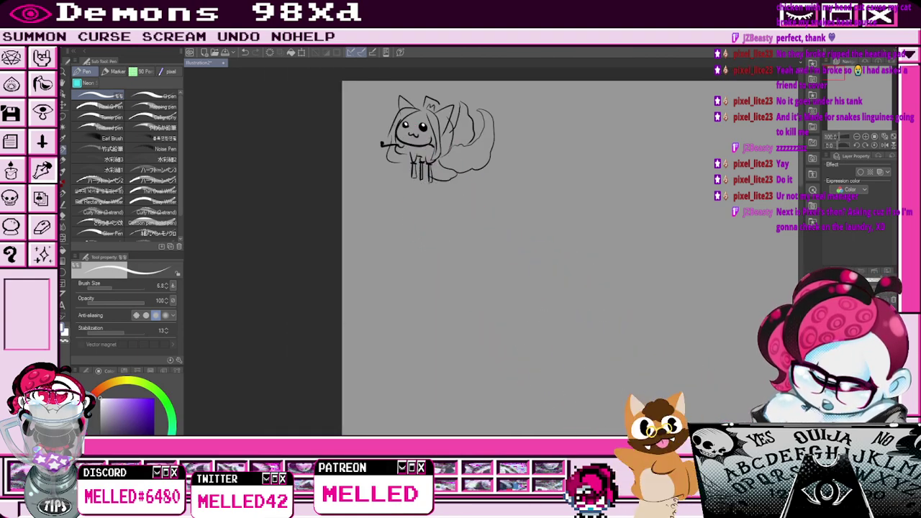
Paste the purple horned character artwork with its blue patterned circle onto the doodle canvas.
left_click_drag(834, 74, 837, 72)
left_click(857, 137)
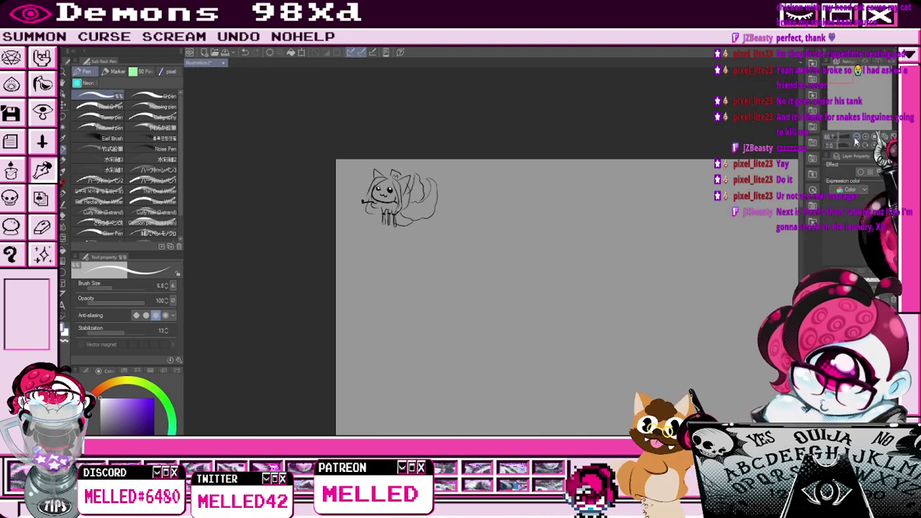
left_click(857, 138)
left_click(857, 138)
left_click(843, 78)
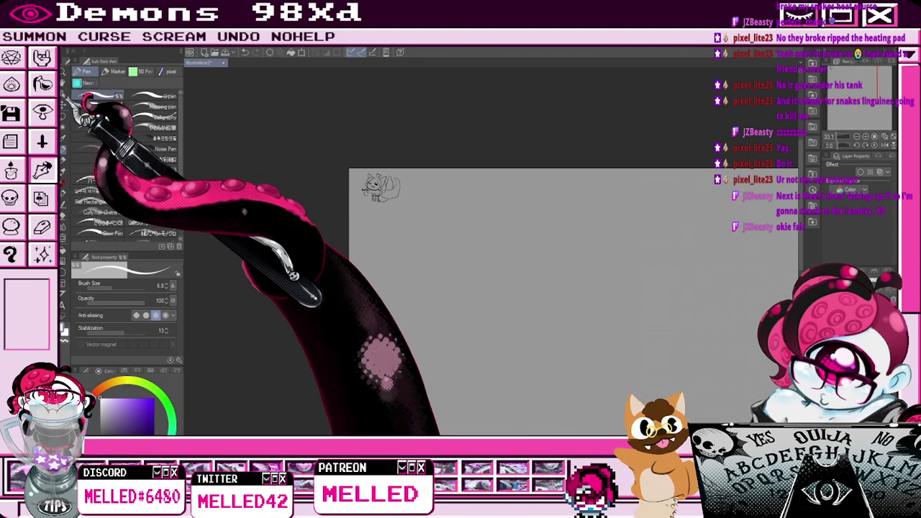
key("ctrl+v")
Auto-select the black background around the horned character's blue circle, referring to all layers, and delete it.
scroll(352, 305, "down", 2)
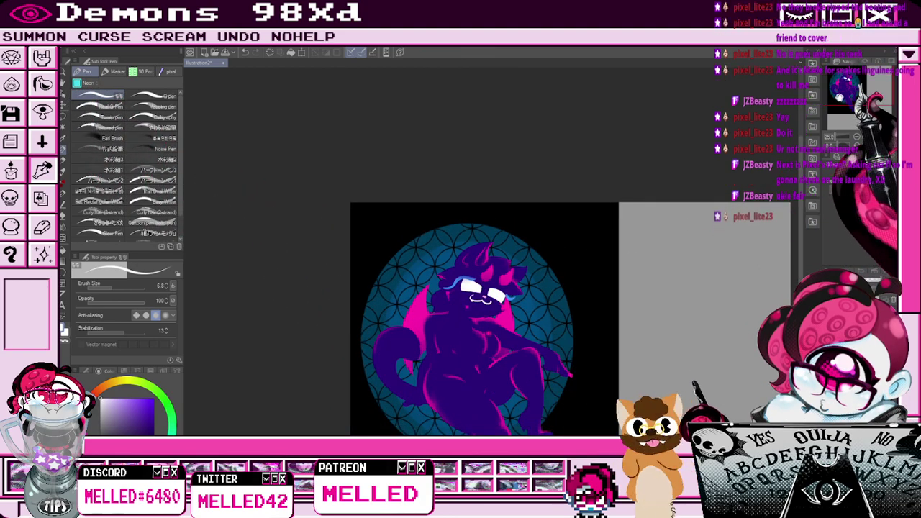
left_click_drag(839, 97, 840, 106)
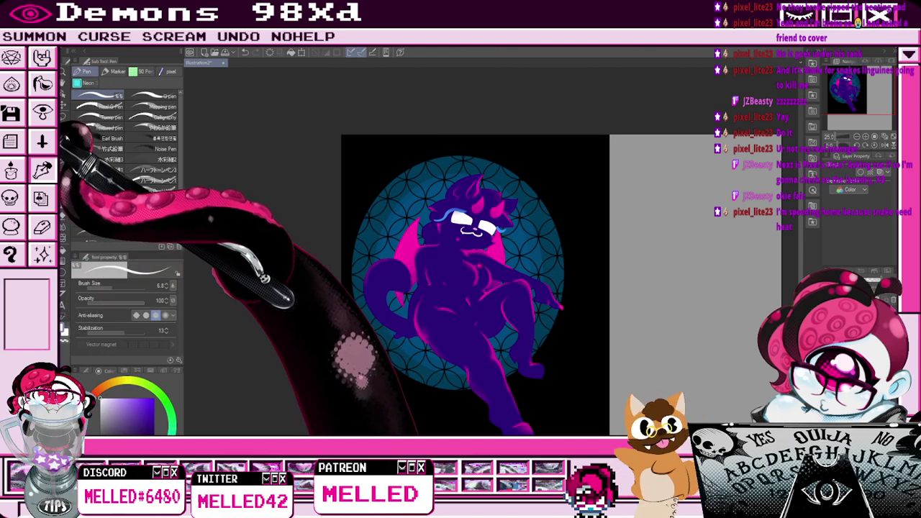
key("w")
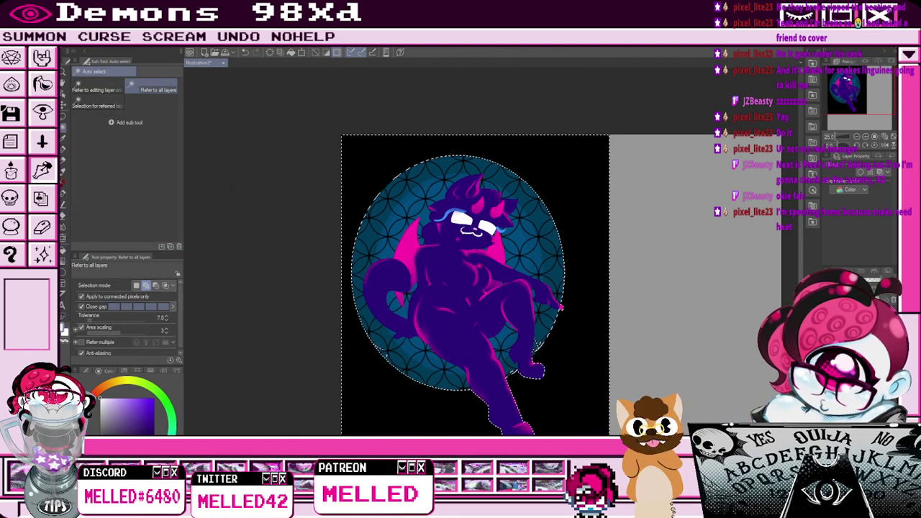
key("Delete")
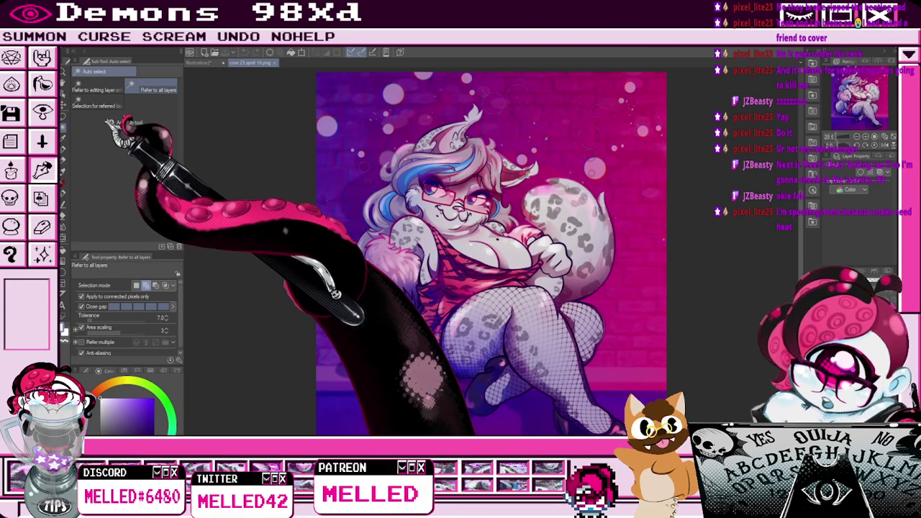
Copy a rectangular area around the leopard-spotted character in the April artwork and paste it into the illustration with the doodle.
left_click(64, 117)
left_click(151, 86)
left_click_drag(335, 96, 657, 389)
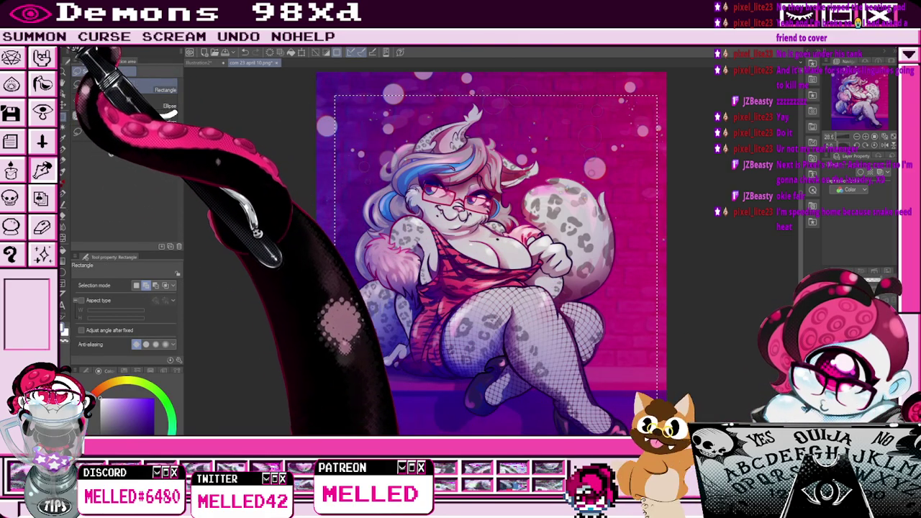
left_click(199, 62)
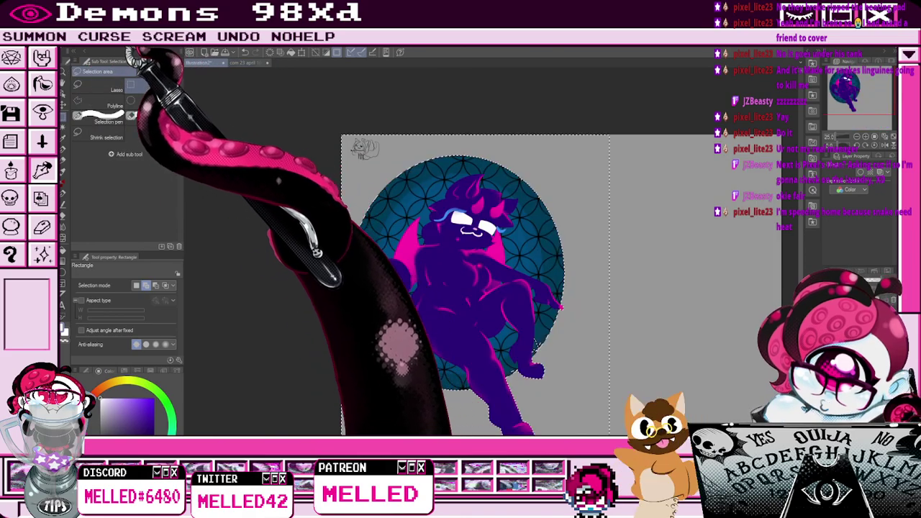
scroll(341, 230, "down", 2)
left_click(349, 361)
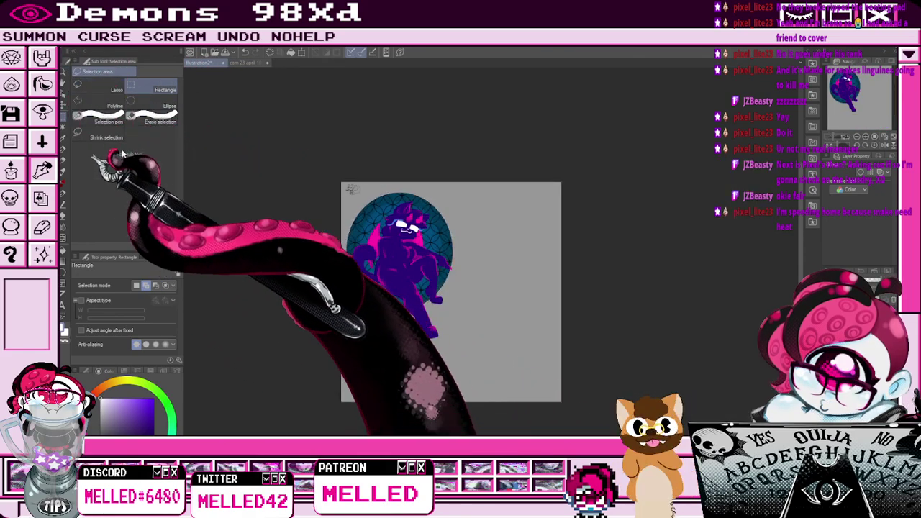
key("ctrl+Tab")
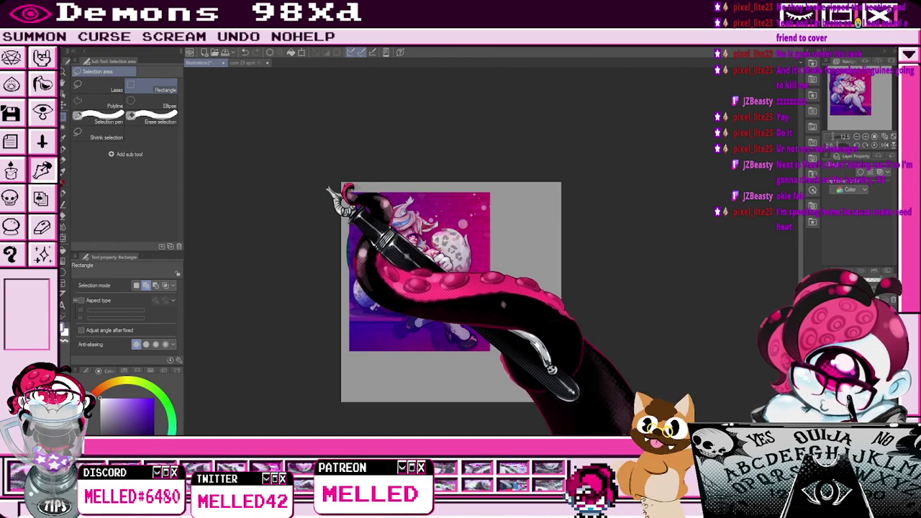
Scale the pasted leopard-spotted character artwork down to 39% and place it in the canvas's upper-left corner.
left_click_drag(344, 186, 500, 358)
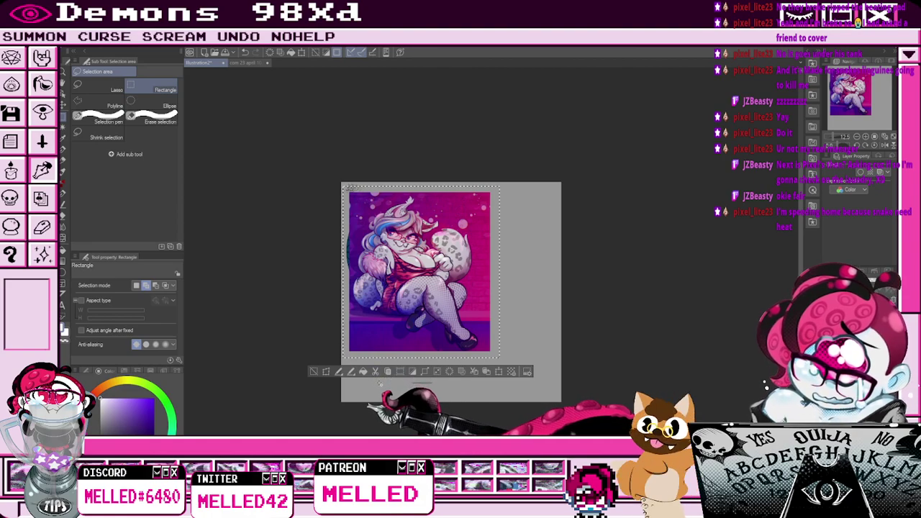
key("ctrl+t")
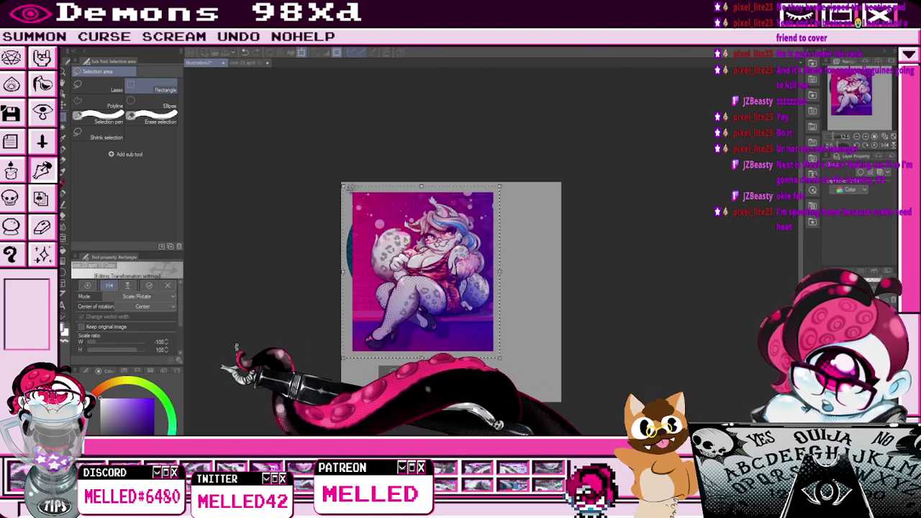
left_click(100, 286)
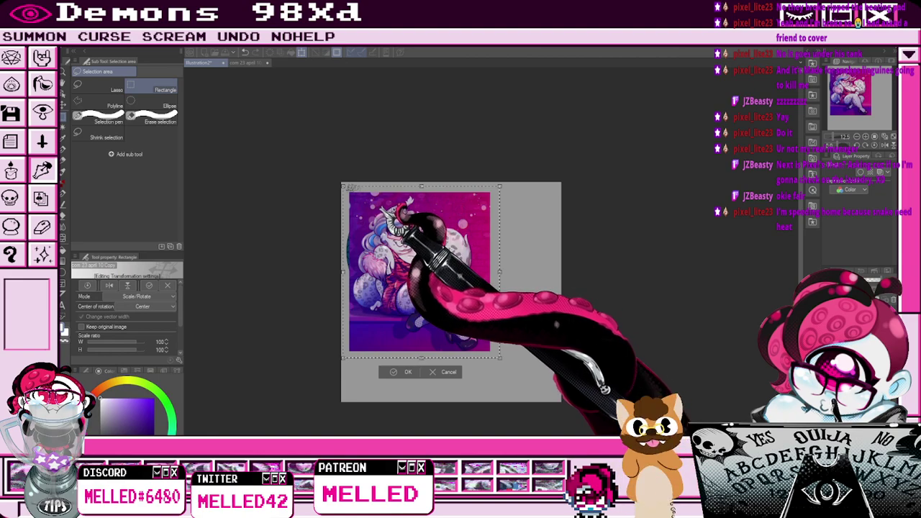
left_click_drag(422, 186, 438, 318)
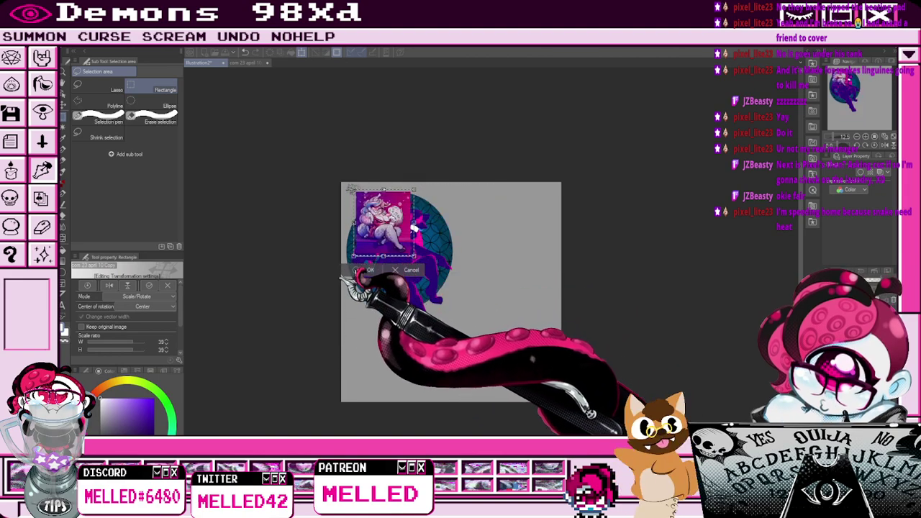
key("Return")
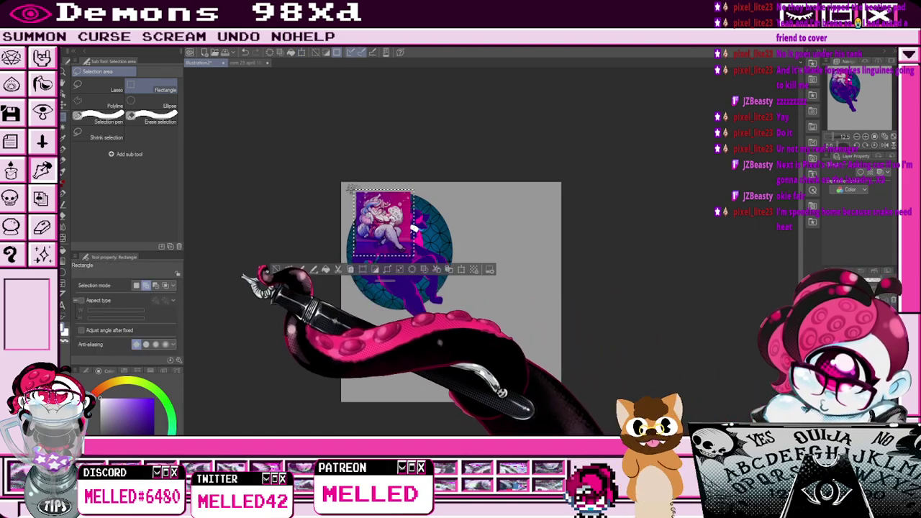
Scale the horned character in its blue circle down to 37%, place it below the leopard-spotted artwork and clear the selection.
left_click_drag(346, 180, 458, 344)
left_click(334, 358)
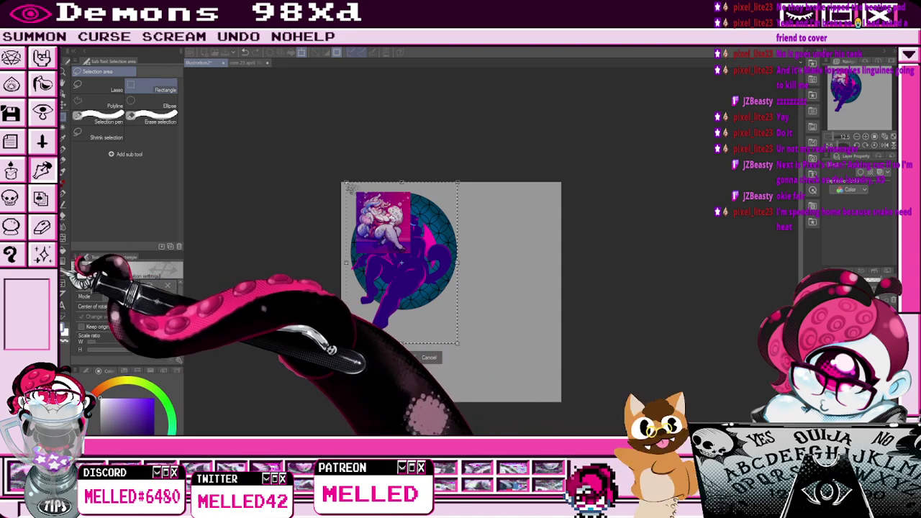
left_click(110, 286)
left_click_drag(390, 178, 372, 281)
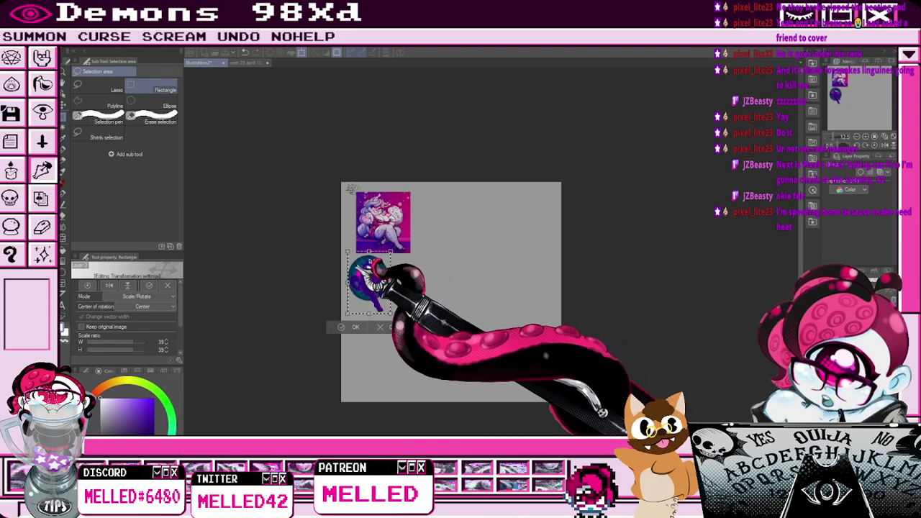
left_click_drag(390, 313, 387, 310)
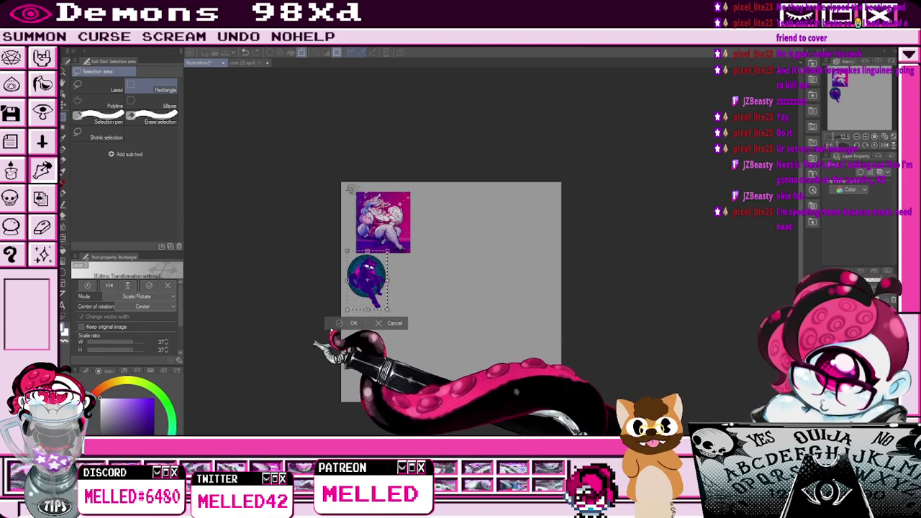
left_click(354, 323)
left_click(259, 324)
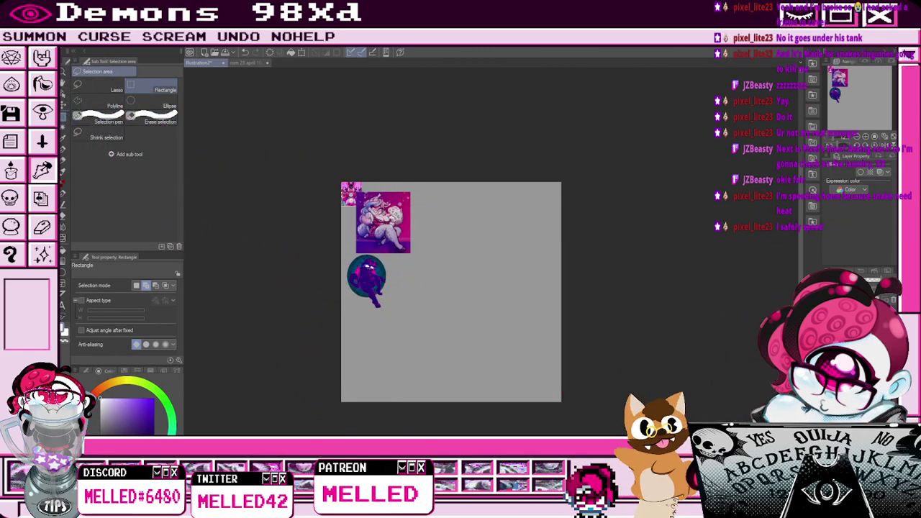
Enlarge the tiny pink group illustration in the canvas corner to 640% and place it beside the two smaller artworks.
left_click_drag(331, 178, 371, 214)
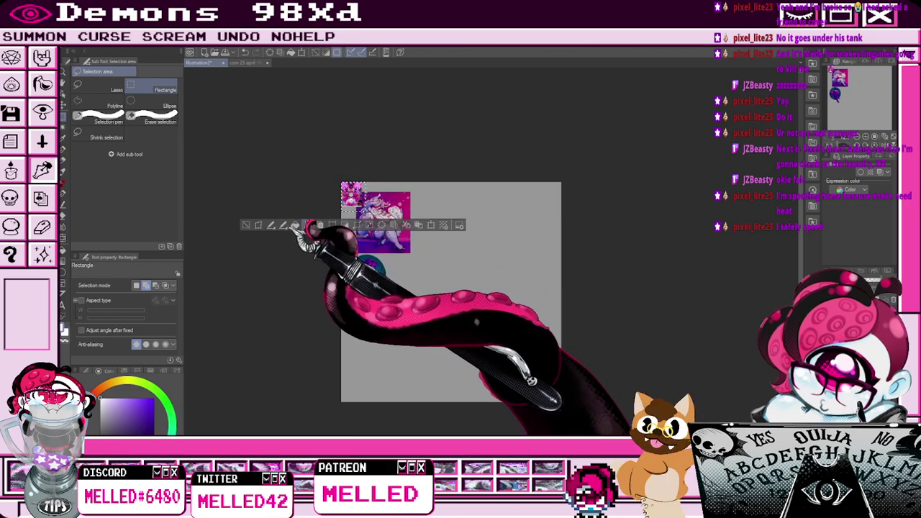
key("ctrl+t")
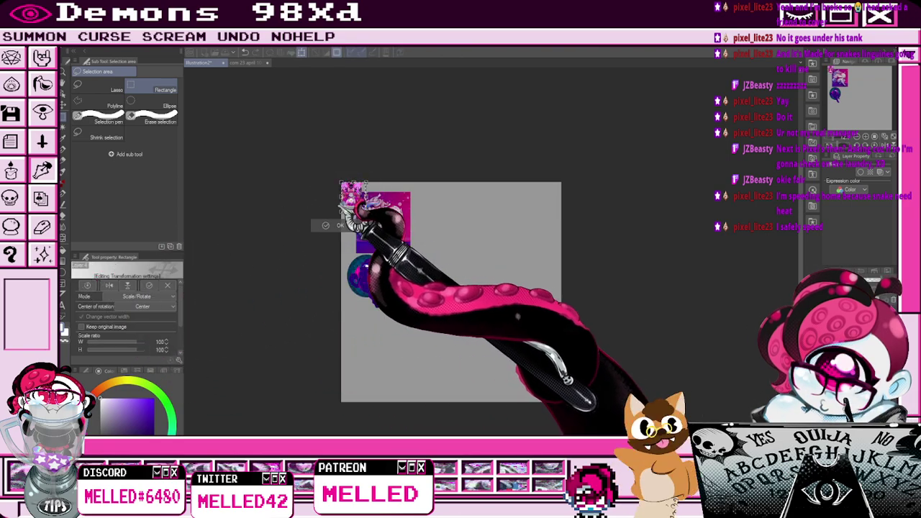
left_click_drag(353, 212, 354, 362)
left_click_drag(388, 282, 522, 292)
scroll(501, 213, "up", 2)
left_click_drag(475, 175, 474, 157)
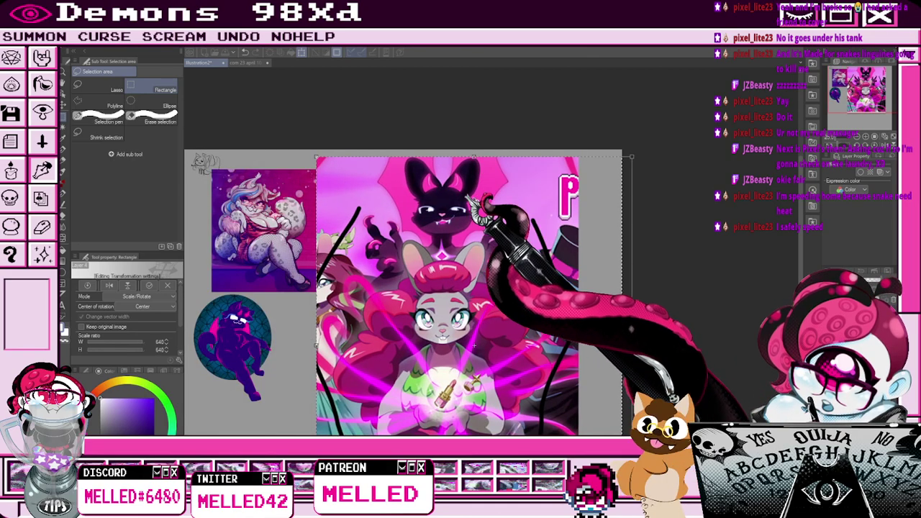
Reposition the poster reference image lower on the canvas beside the two smaller references, apply the transform and clear the selection.
left_click_drag(480, 213, 496, 223)
scroll(496, 230, "down", 3)
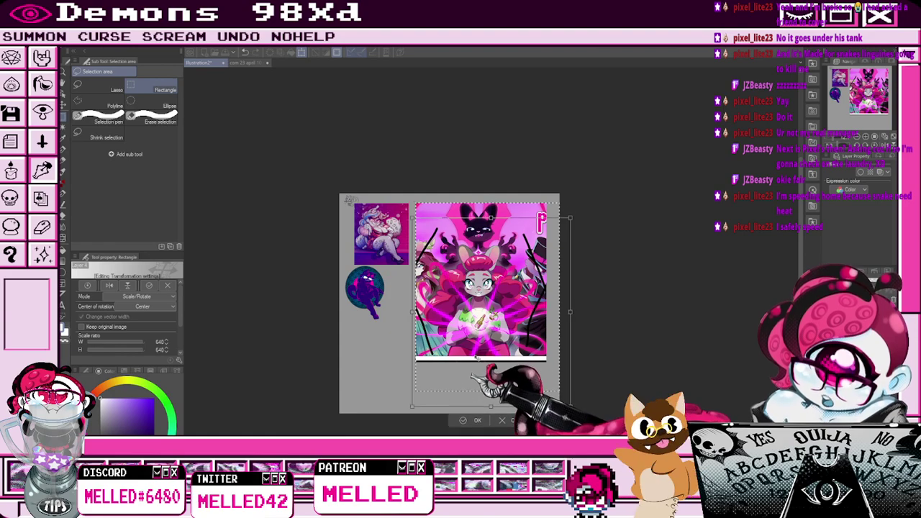
left_click(469, 424)
left_click(382, 425)
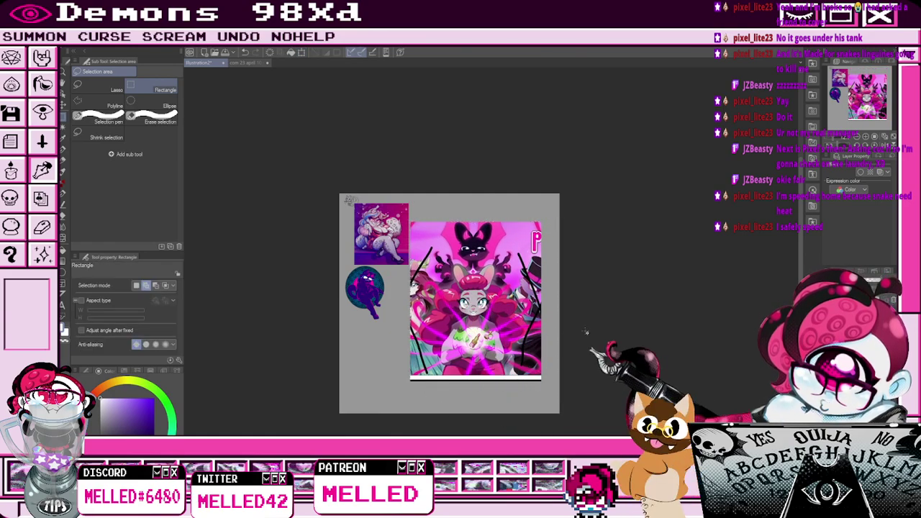
Lower the poster reference layer's opacity until it is faint enough to sketch over.
key("ctrl+plus")
left_click(869, 280)
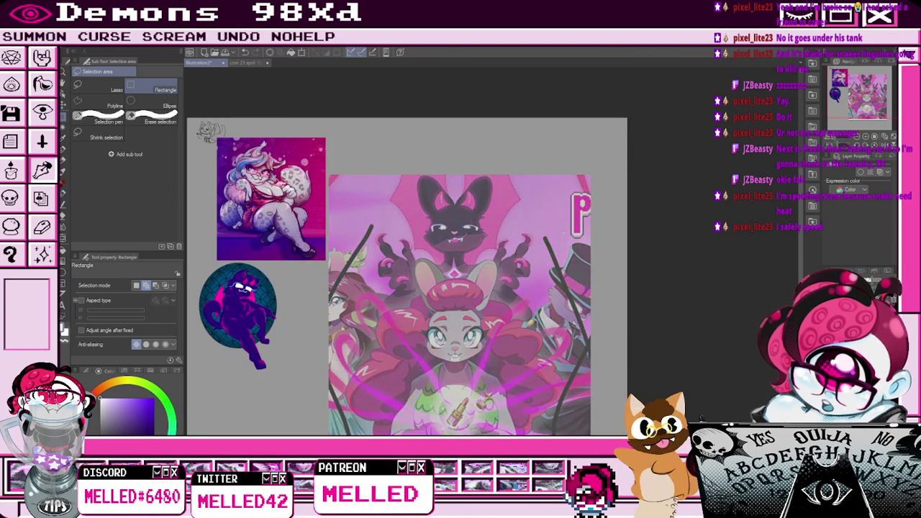
left_click(864, 279)
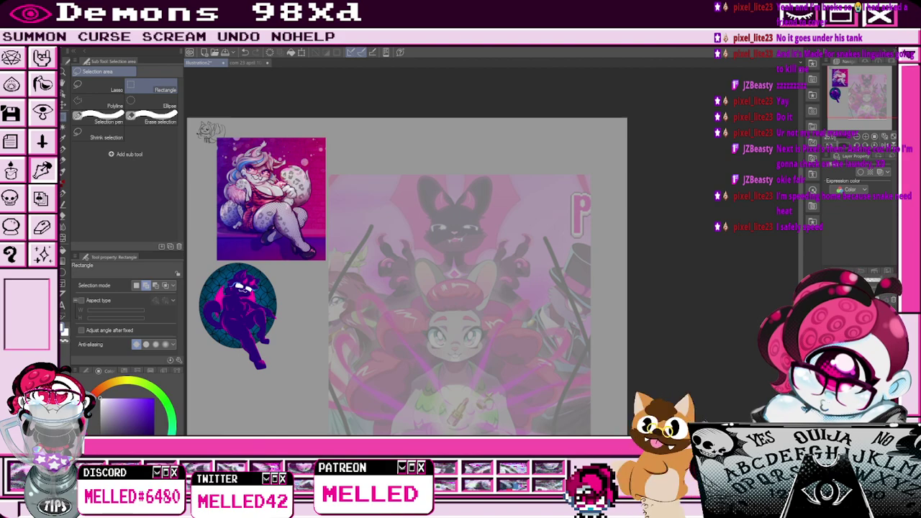
left_click_drag(857, 98, 856, 103)
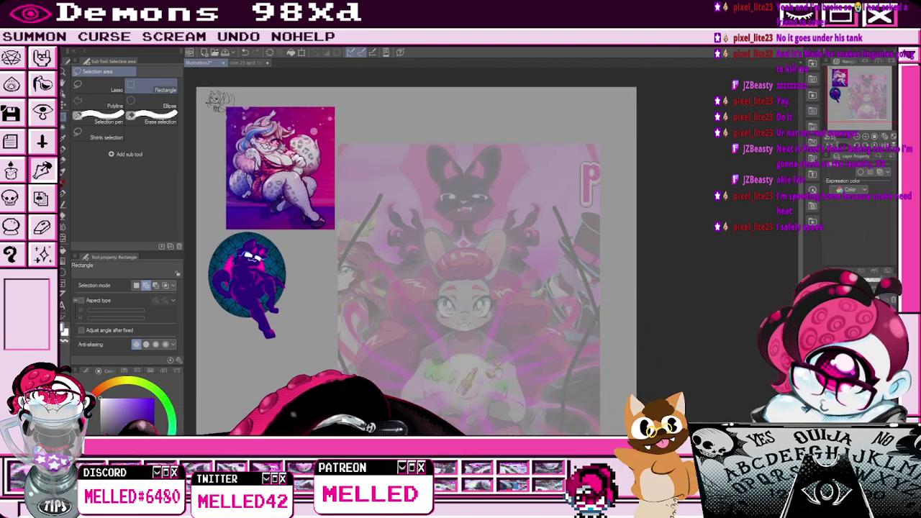
Draw a red ellipse around the head of the poster's central character with the Ellipse tool.
left_click(154, 399)
left_click(64, 273)
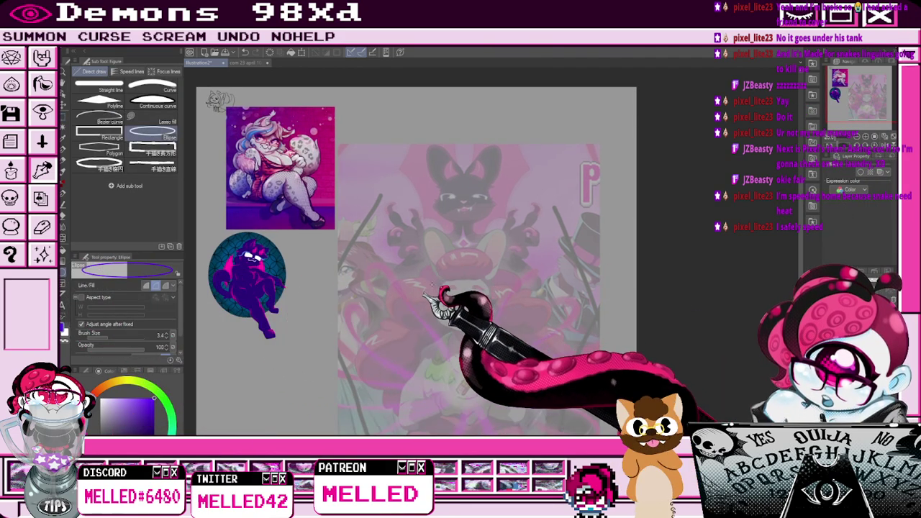
left_click(88, 407)
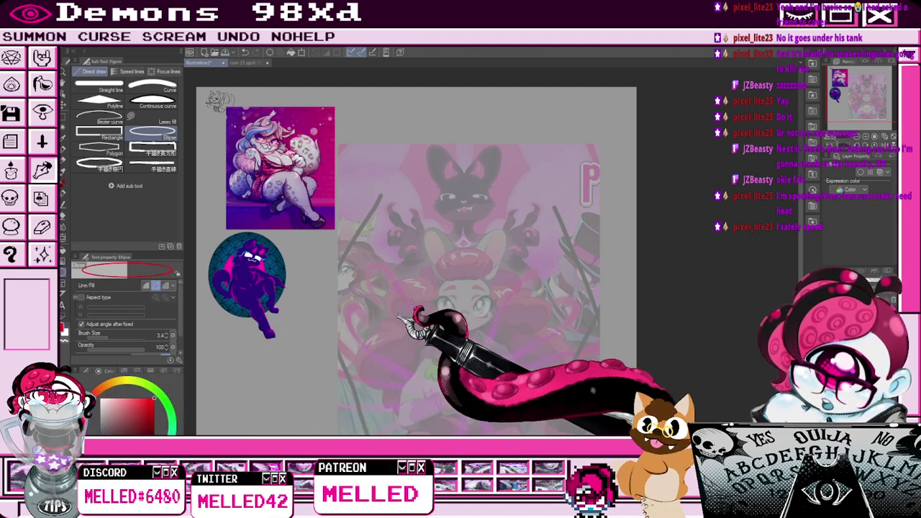
left_click_drag(420, 256, 508, 336)
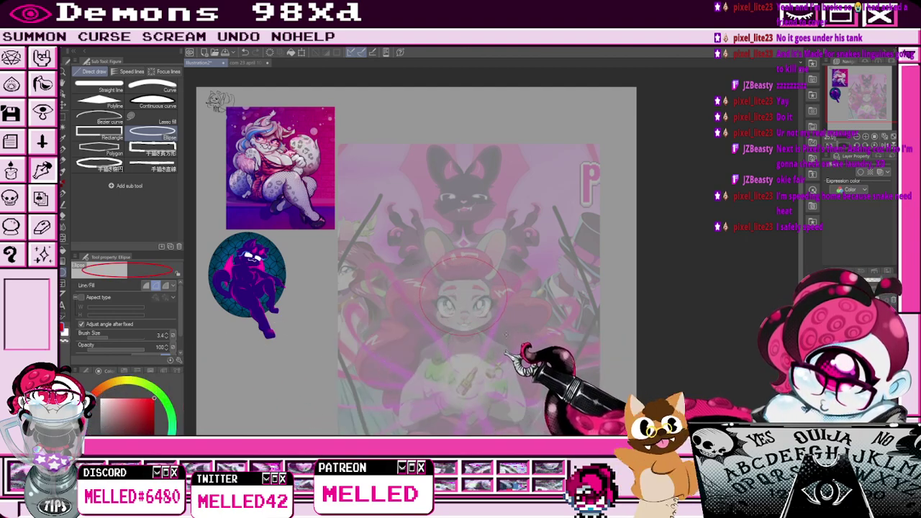
Sketch the central character's shoulders, arms and cupped hands with the red pen over the faded poster.
key("p")
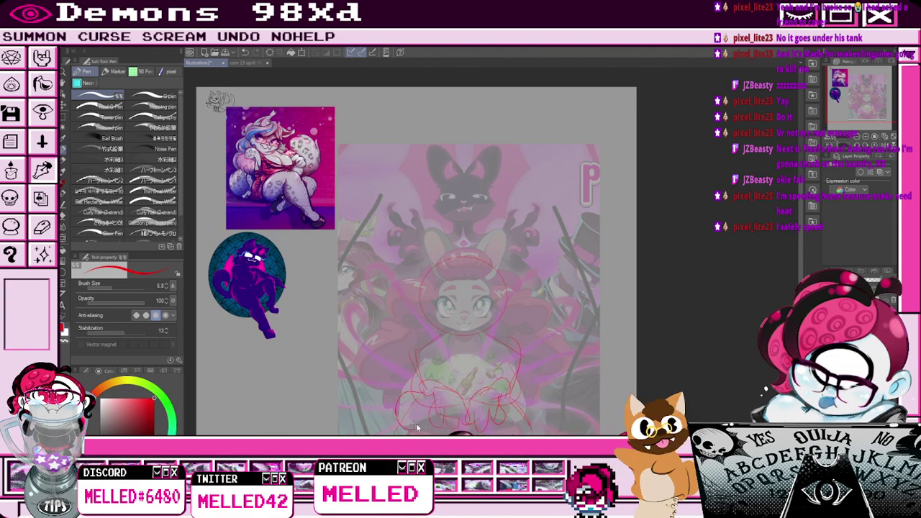
left_click_drag(412, 355, 418, 383)
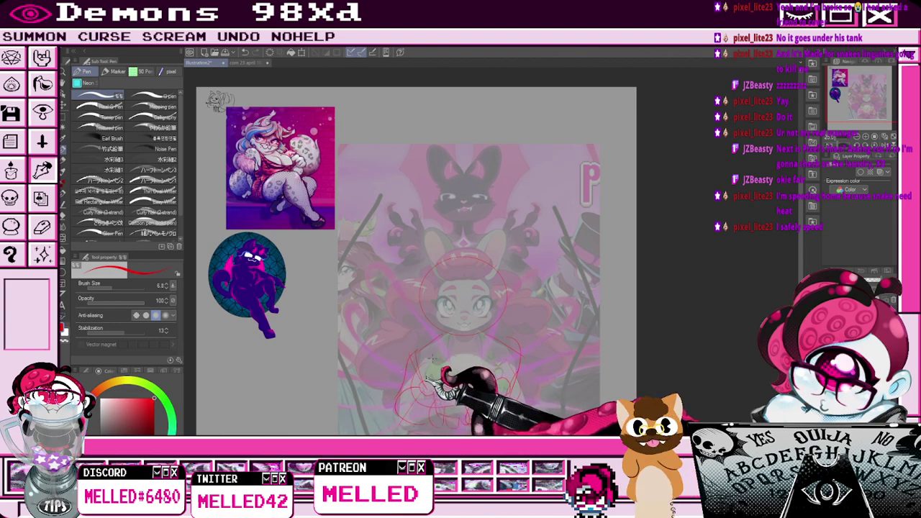
left_click_drag(524, 377, 513, 424)
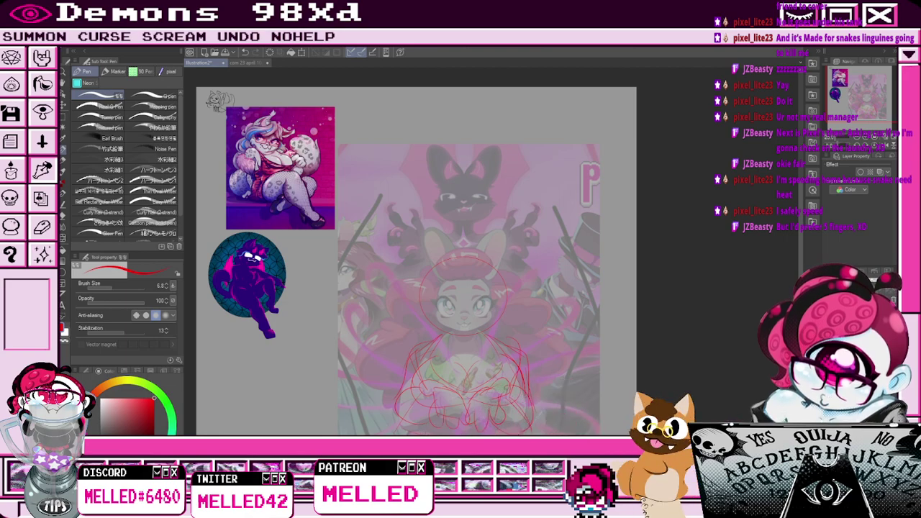
Sketch pointed ears, facial guidelines and a nose on the central head, cleaning up the rough lines with the Hard eraser.
key("e")
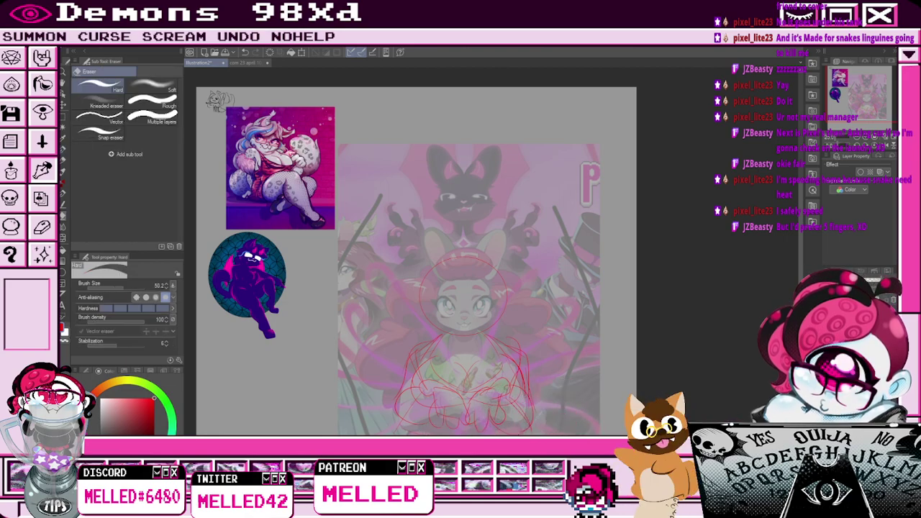
key("p")
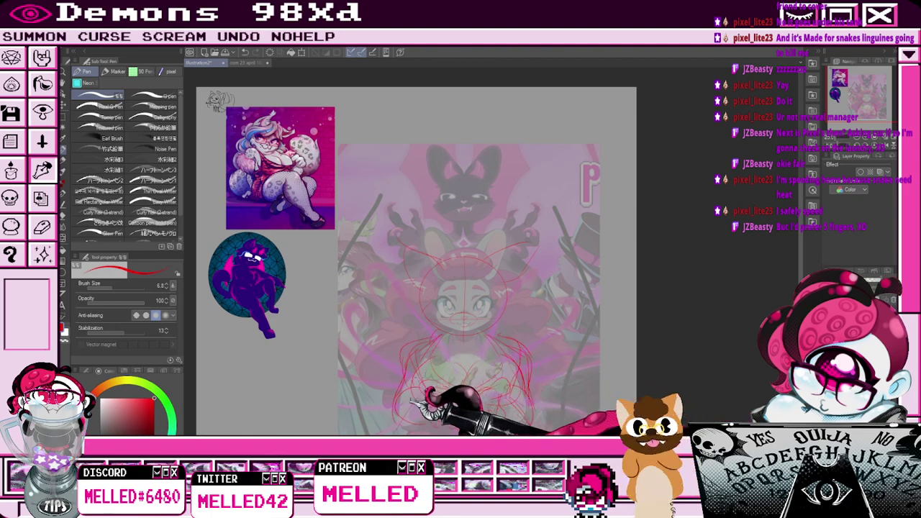
key("e")
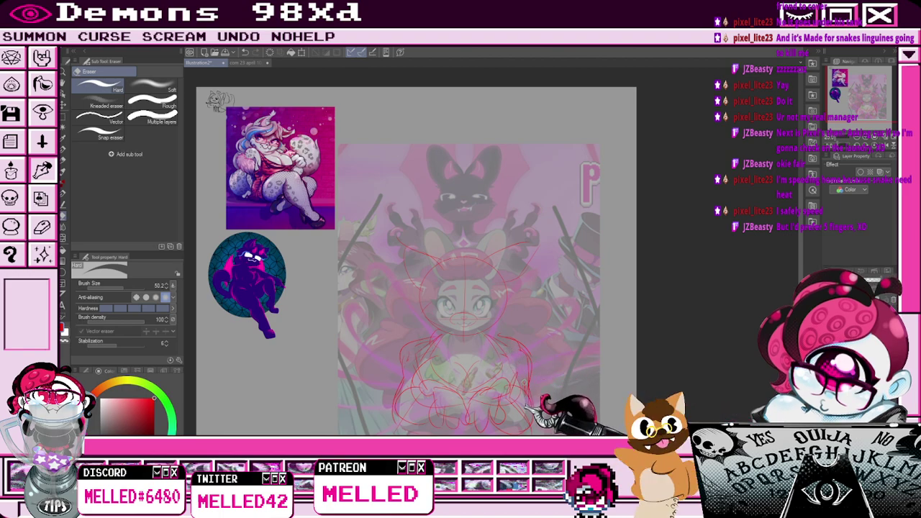
key("p")
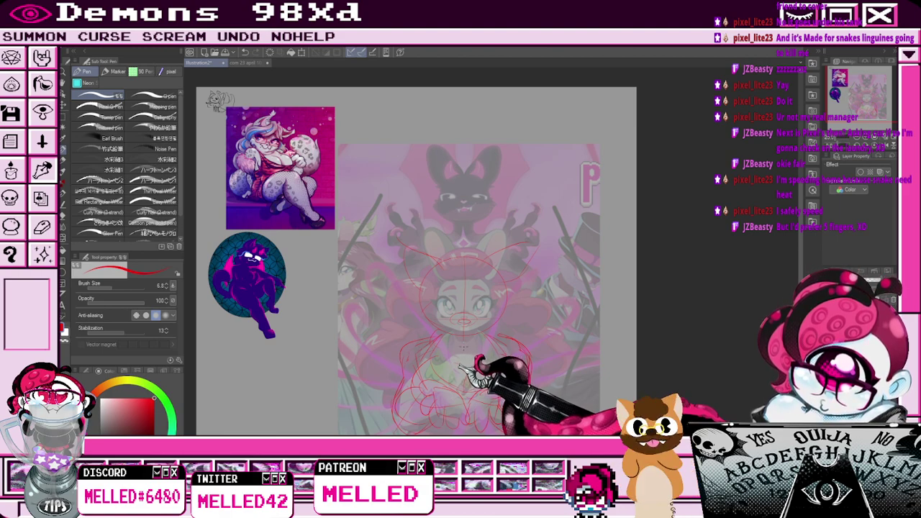
left_click_drag(452, 323, 472, 321)
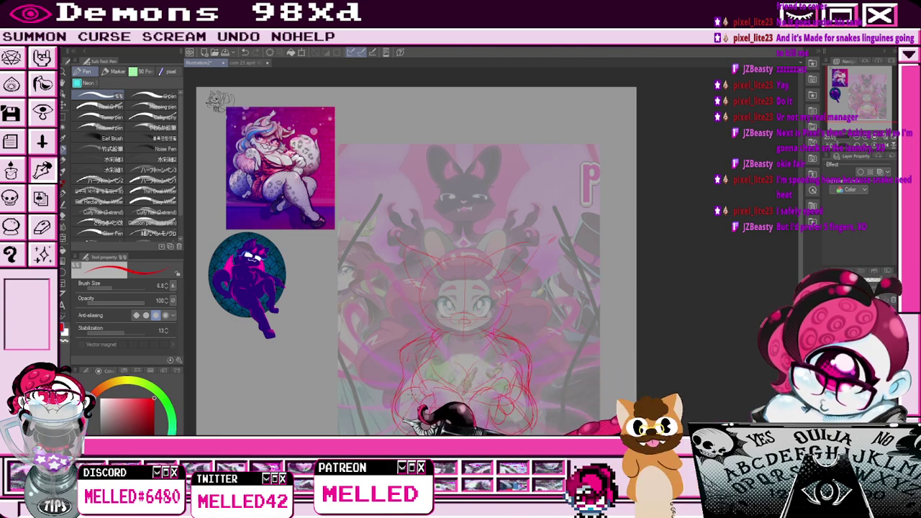
Rework the shoulder outline and sketch loose hair curves around the central character's head, undoing an unwanted stroke.
mouse_move(400, 360)
left_mouse_down()
mouse_move(380, 353)
mouse_move(364, 394)
mouse_move(395, 392)
left_mouse_up()
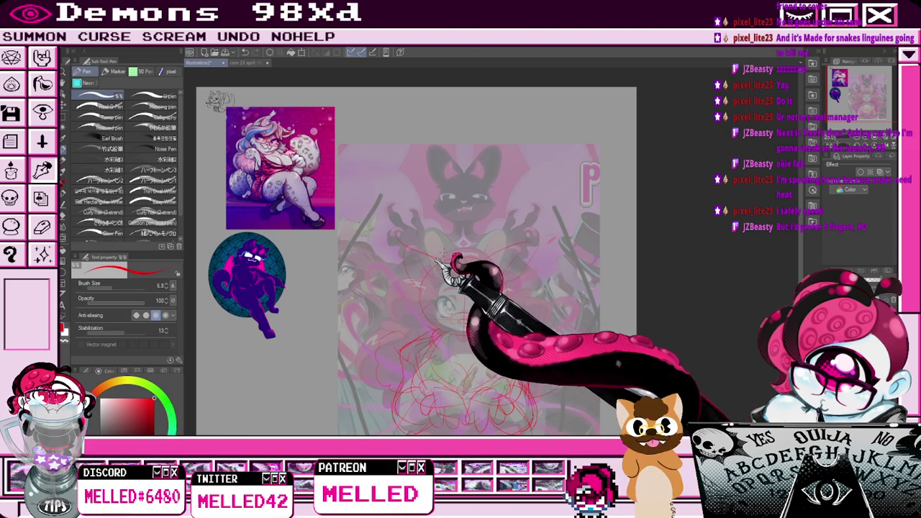
key("ctrl+z")
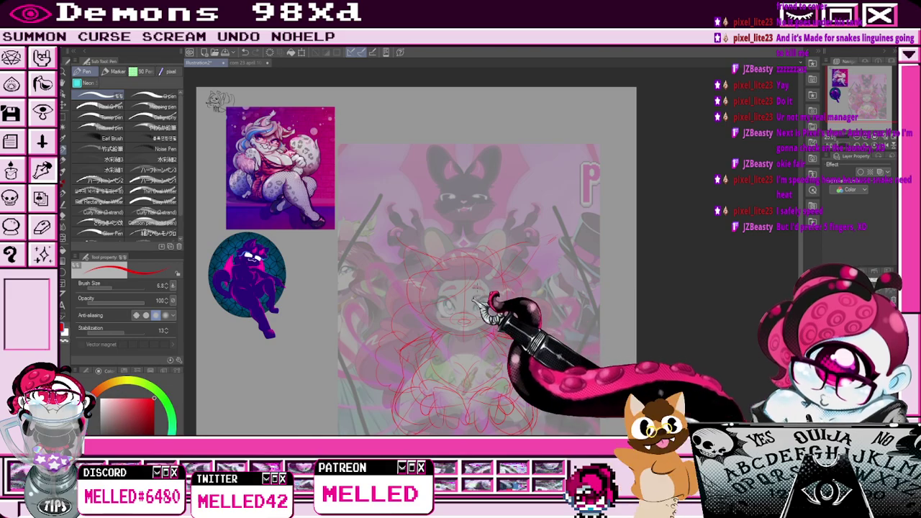
scroll(472, 301, "up", 1)
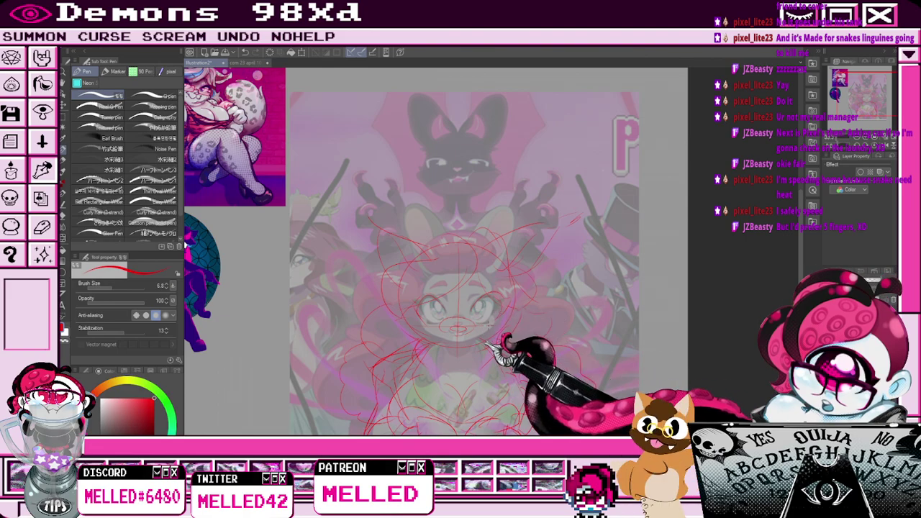
scroll(405, 326, "down", 1)
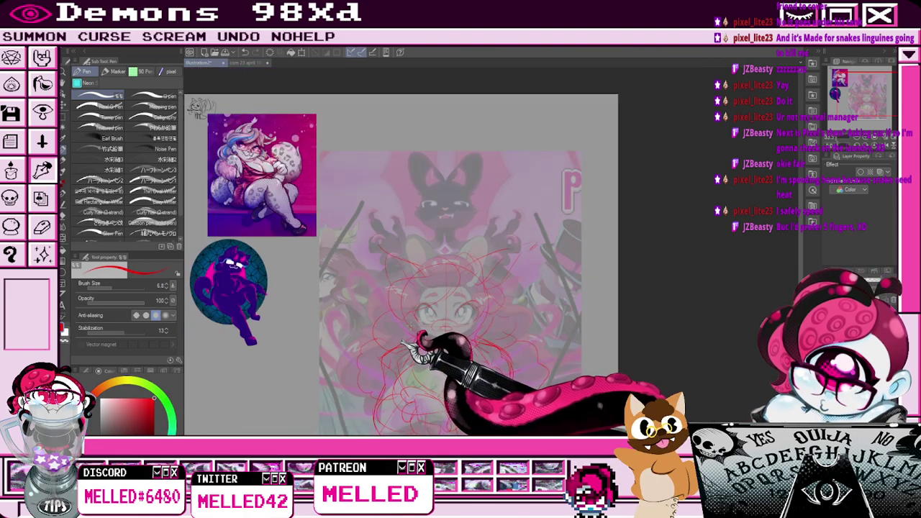
Sketch the central character's eyes, eyebrow and smiling muzzle in red, using the Hard eraser and pen to refine the lines.
scroll(417, 325, "up", 2)
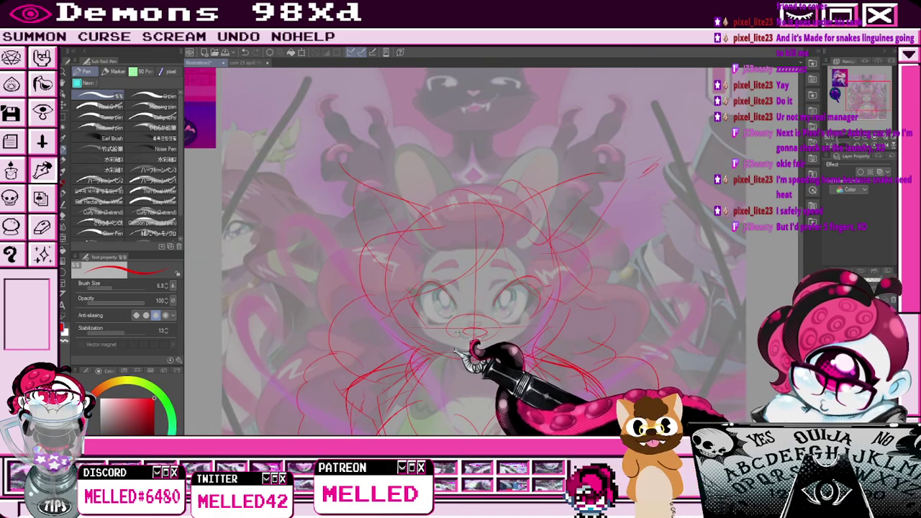
left_click_drag(438, 268, 457, 261)
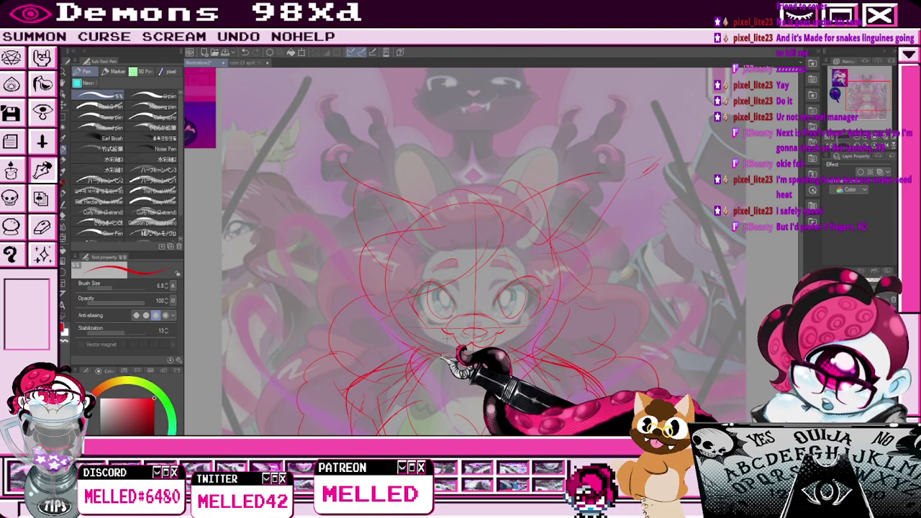
key("e")
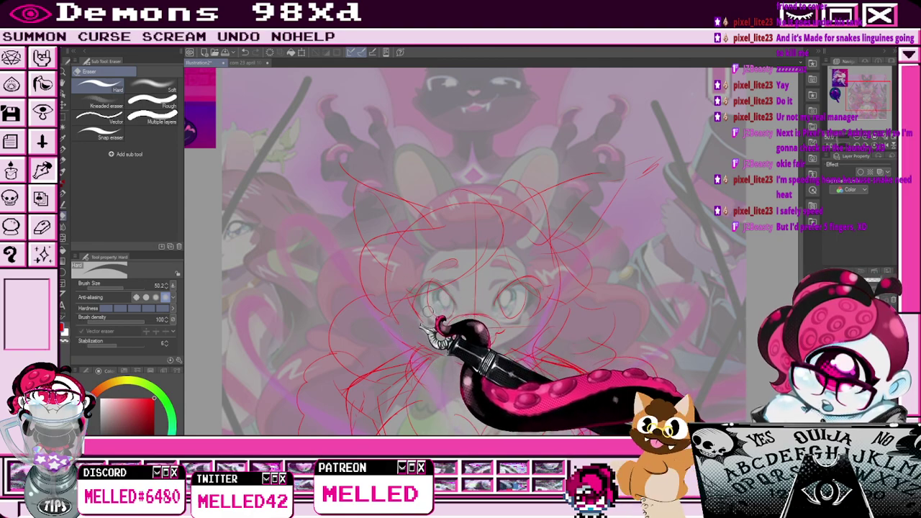
scroll(437, 271, "down", 1)
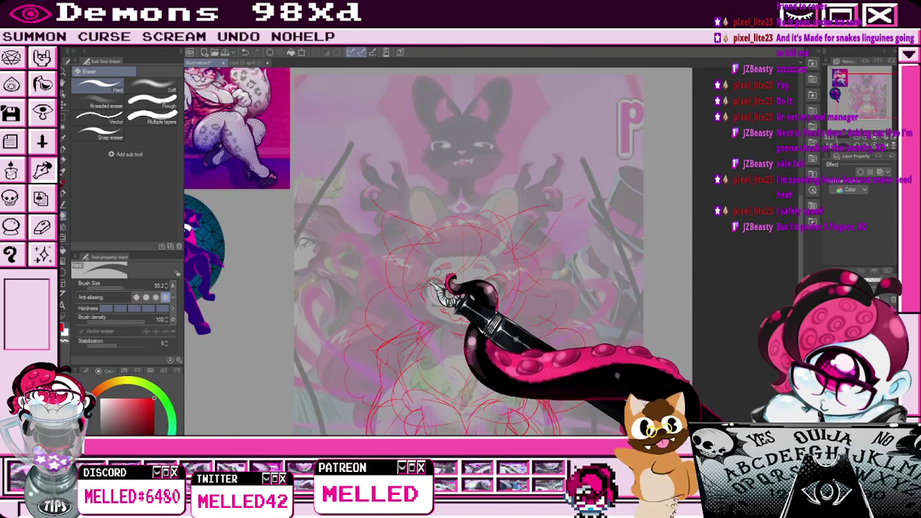
scroll(437, 272, "down", 1)
scroll(431, 268, "up", 1)
key("p")
scroll(461, 231, "up", 1)
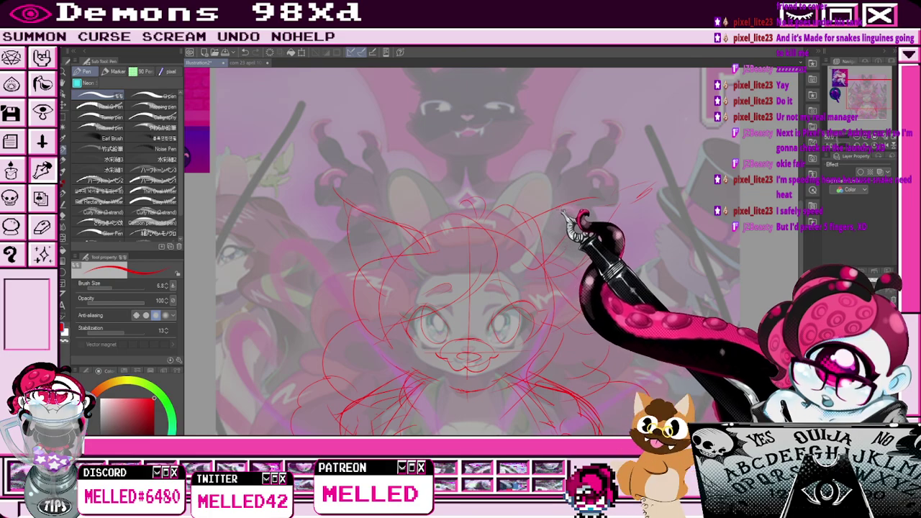
Fade the poster reference further beneath the red sketch and choose blue as the drawing color.
scroll(567, 207, "down", 1)
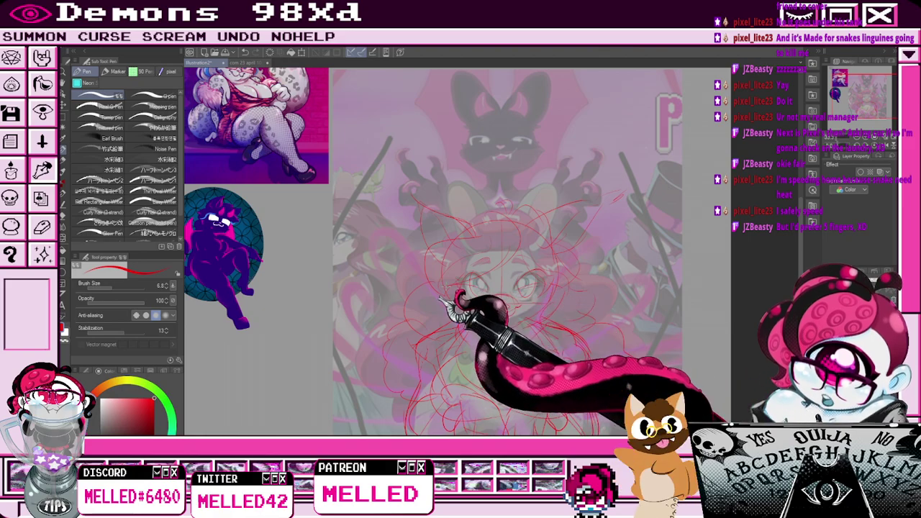
scroll(557, 252, "down", 1)
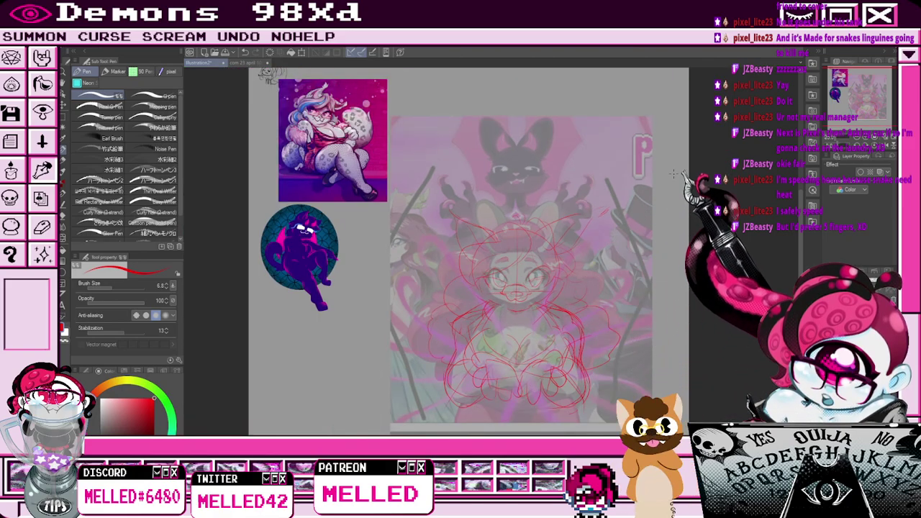
scroll(498, 244, "up", 2)
scroll(582, 304, "down", 2)
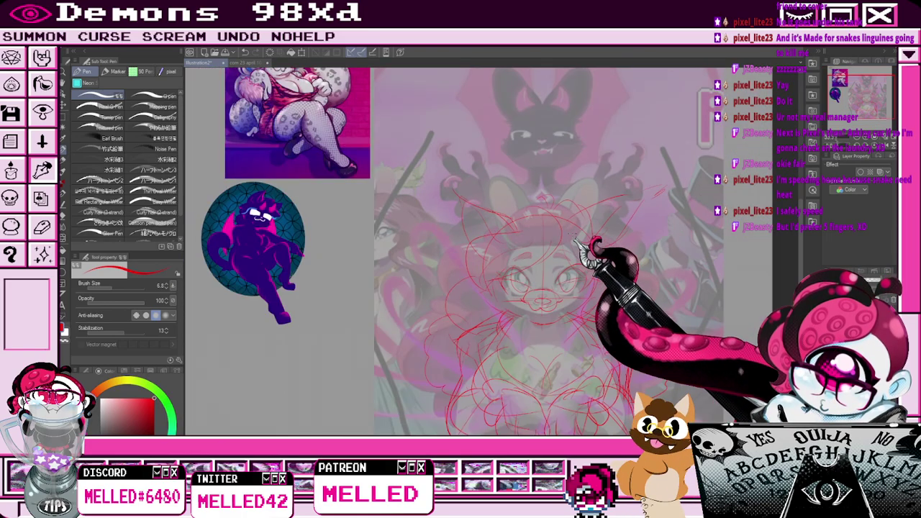
left_click_drag(861, 103, 864, 93)
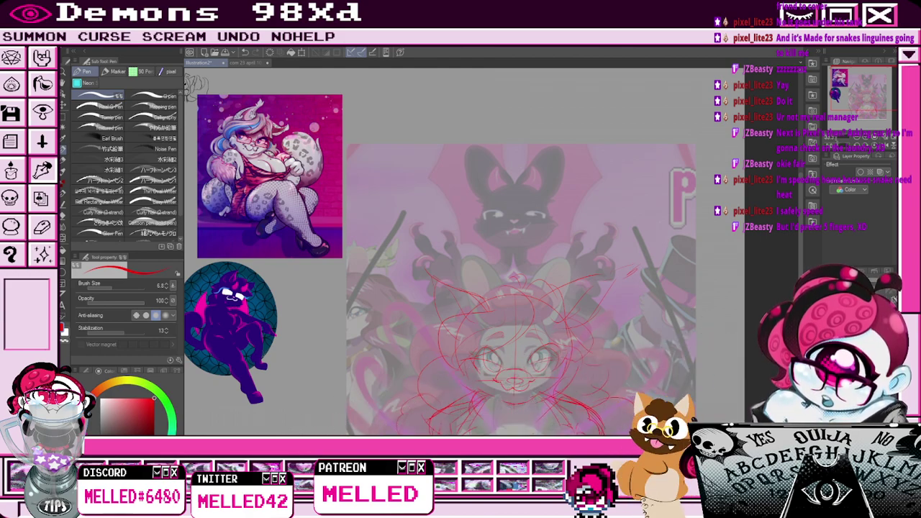
left_click(892, 297)
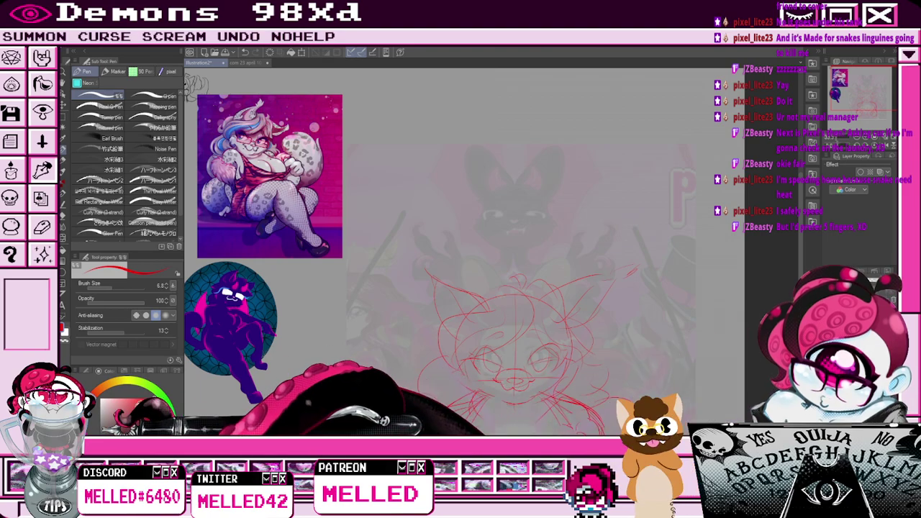
left_click(128, 469)
key("g")
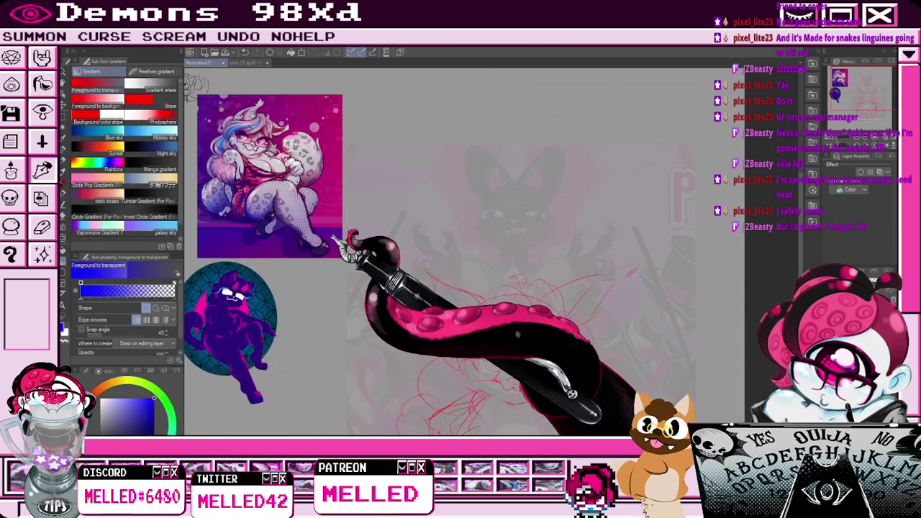
mouse_move(472, 171)
left_mouse_down()
mouse_move(536, 220)
mouse_move(535, 230)
left_mouse_up()
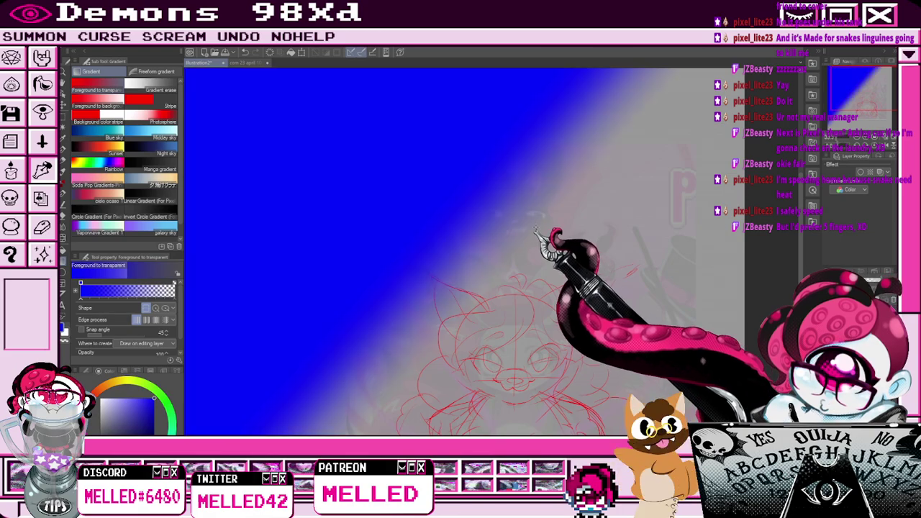
key("u")
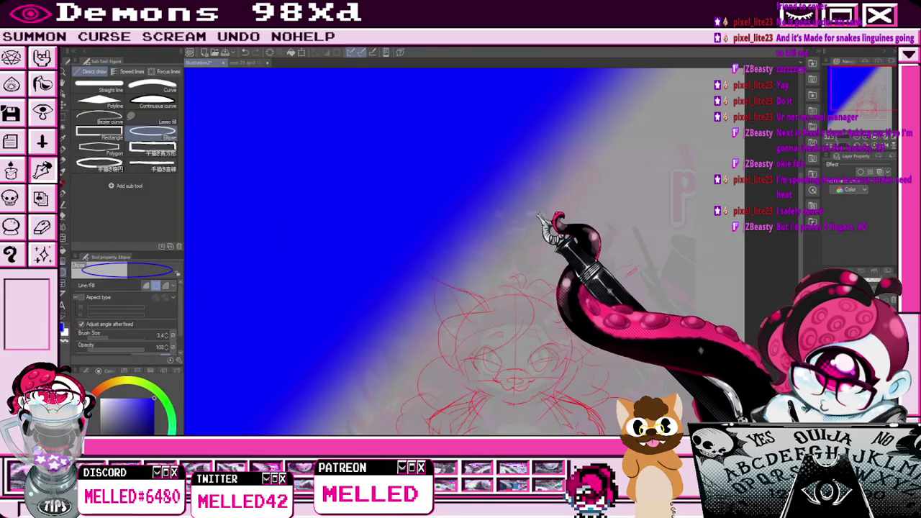
key("ctrl+z")
Draw a blue ellipse around the rear horned character's head, shift it slightly and prepare the pen for sketching.
left_click_drag(474, 188, 556, 257)
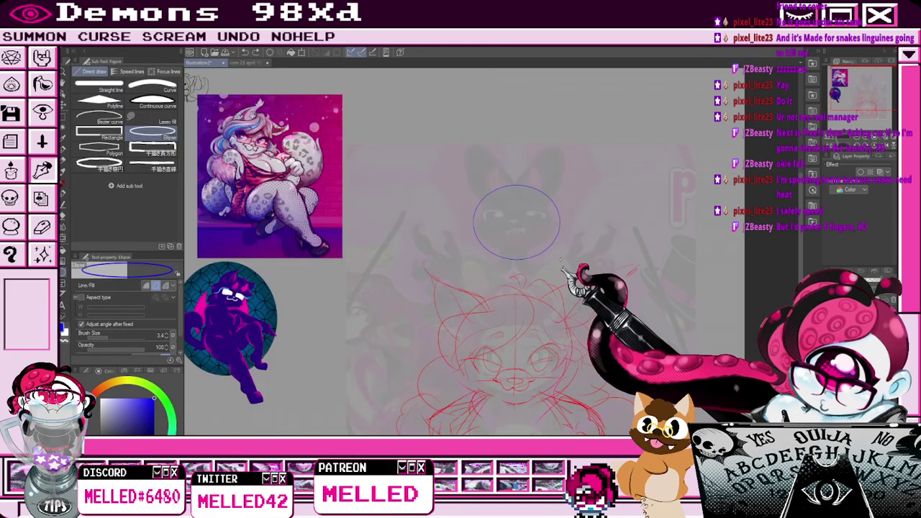
left_click(63, 105)
key("p")
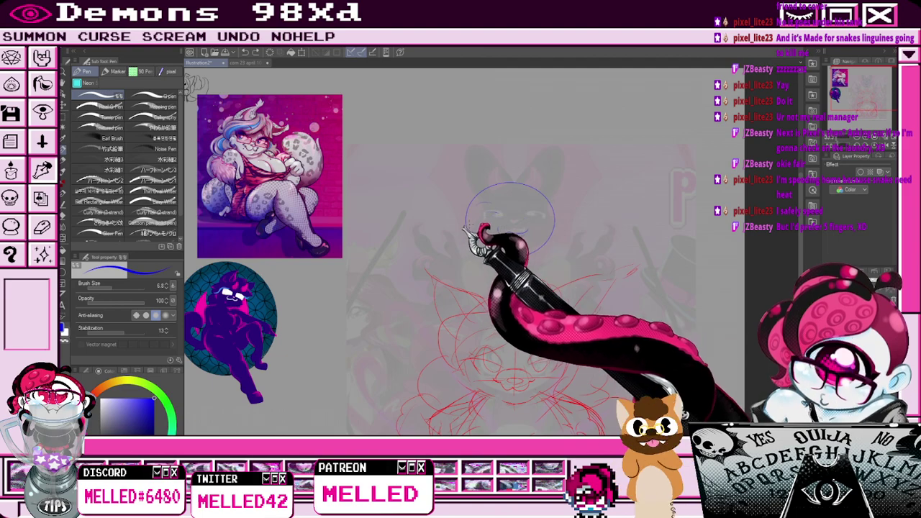
Sketch the rear character's face, horns and hair in blue, and add wide rounded contours on both sides of the central figure.
key("e")
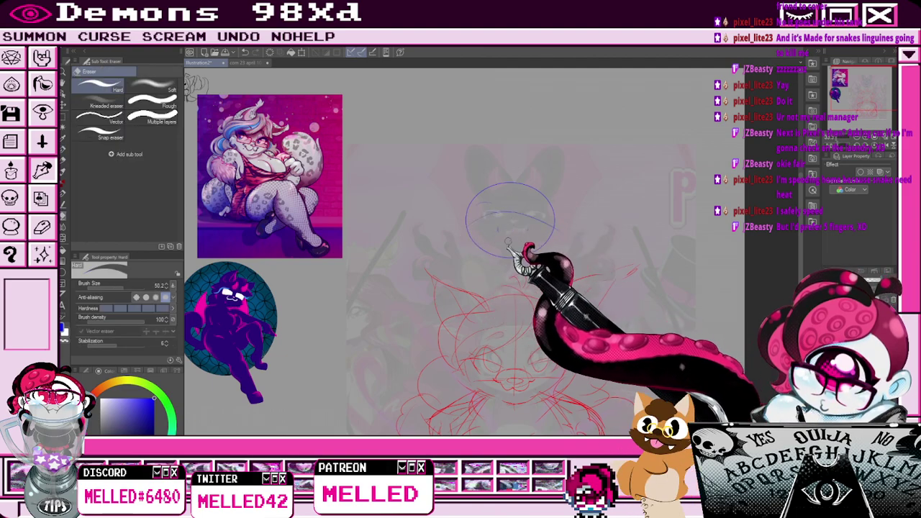
key("p")
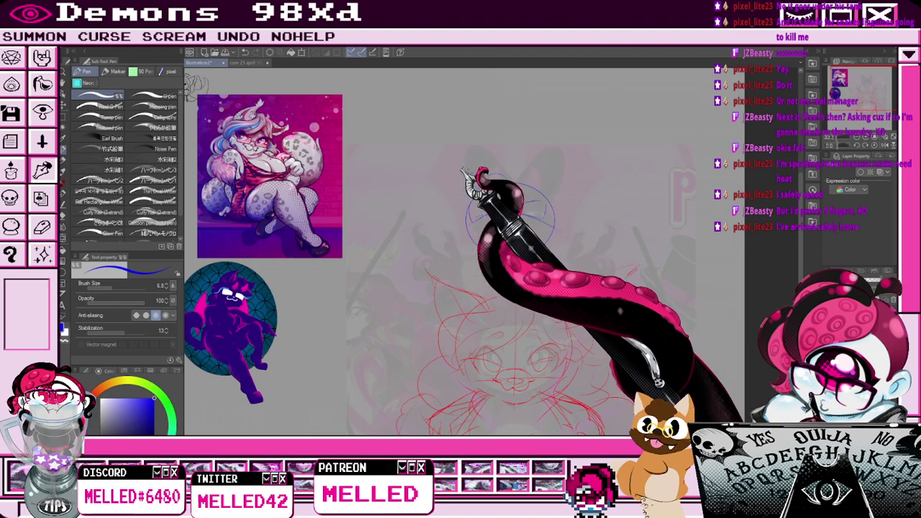
key("ctrl+z")
mouse_move(497, 176)
left_mouse_down()
mouse_move(438, 192)
mouse_move(452, 225)
left_mouse_up()
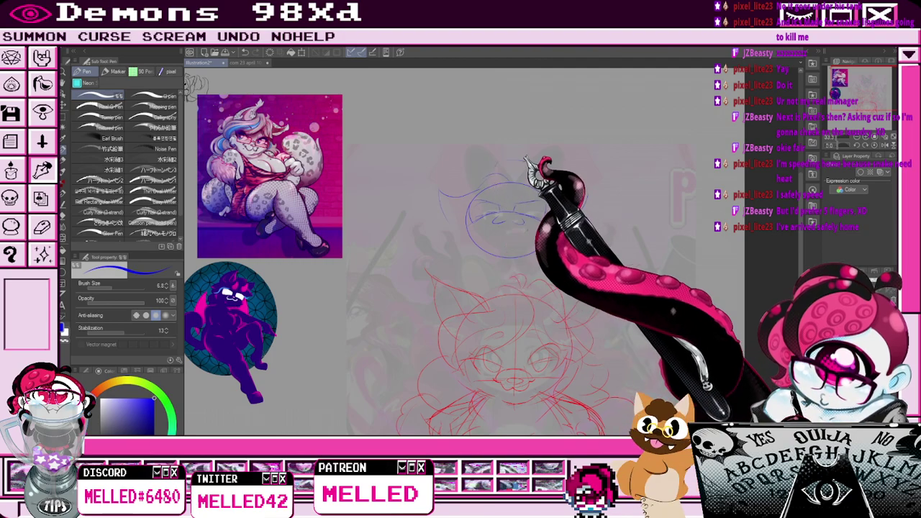
mouse_move(495, 155)
left_mouse_down()
mouse_move(532, 158)
mouse_move(548, 190)
left_mouse_up()
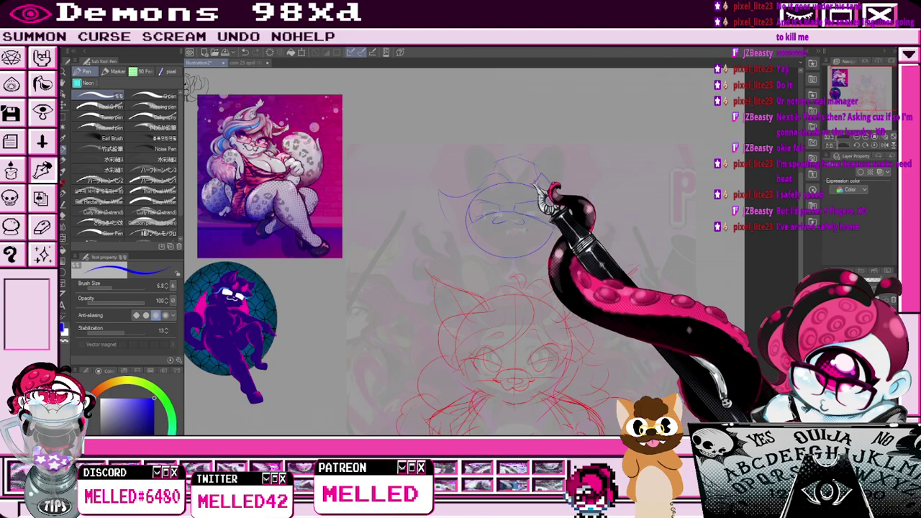
mouse_move(442, 197)
left_mouse_down()
mouse_move(472, 188)
mouse_move(469, 235)
left_mouse_up()
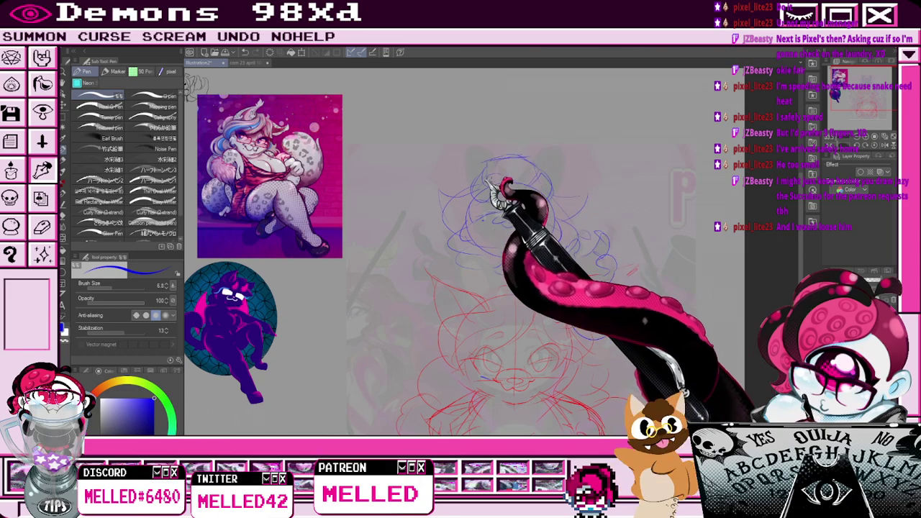
mouse_move(430, 209)
left_mouse_down()
mouse_move(377, 380)
mouse_move(403, 399)
left_mouse_up()
left_click_drag(605, 216, 673, 371)
Hide the poster reference beneath the sketch and choose black as the drawing color.
left_click(856, 137)
left_click_drag(864, 90, 863, 96)
key("ctrl+plus")
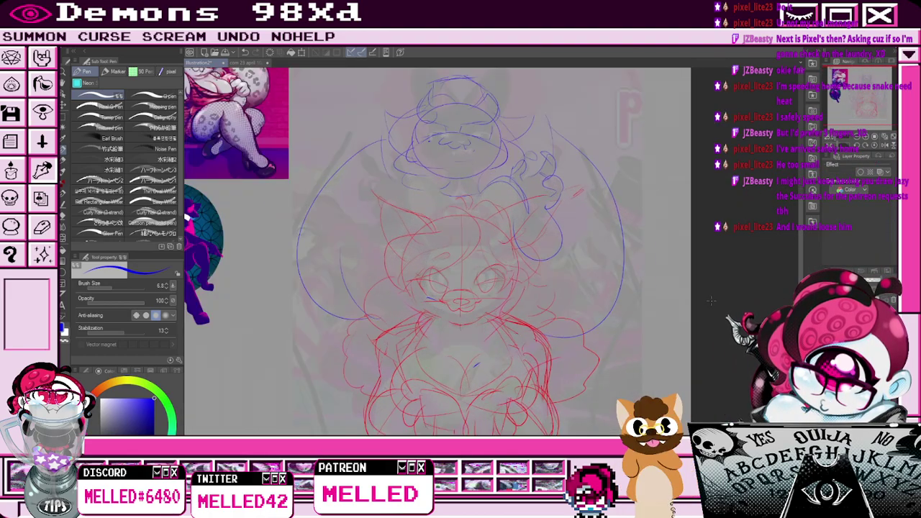
key("ctrl+plus")
key("ctrl+minus")
left_click(829, 335)
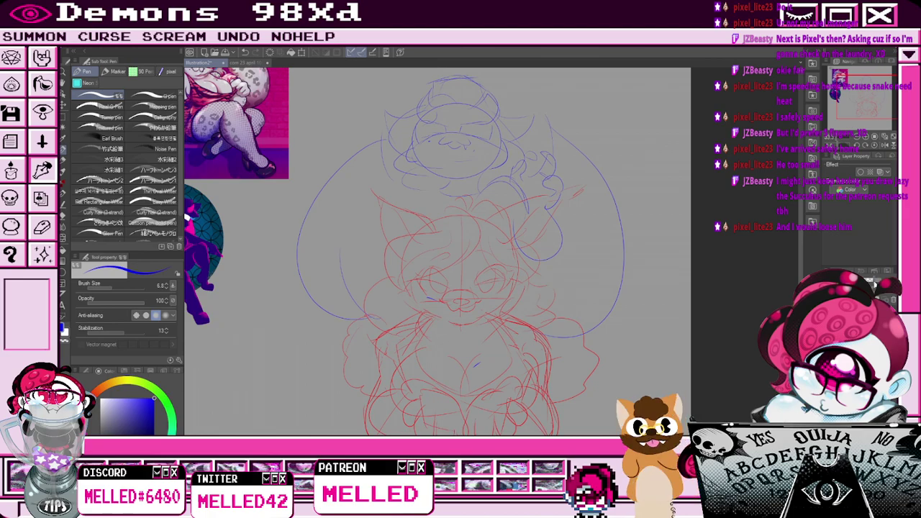
left_click(142, 447)
Ink the left half of the central character's smiling muzzle and the nose in black, undoing and redrawing the lip curve.
scroll(457, 296, "up", 4)
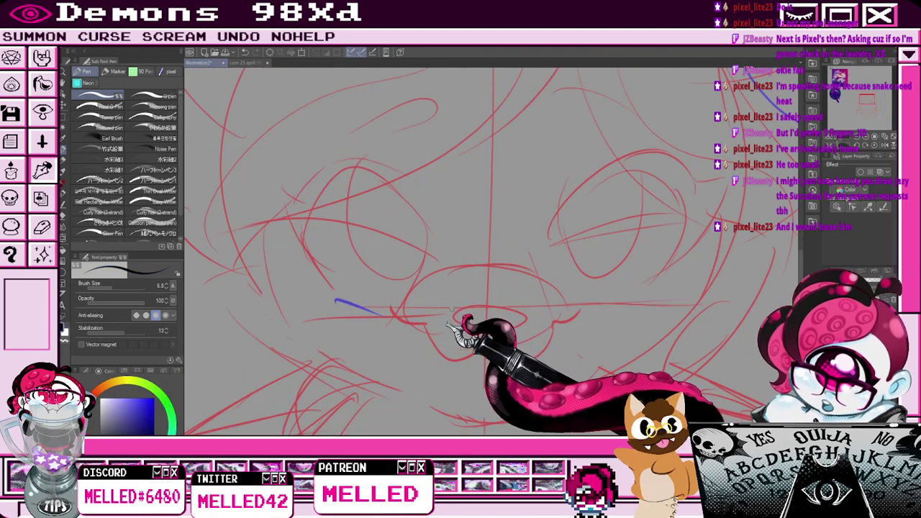
scroll(454, 313, "down", 1)
scroll(412, 310, "up", 1)
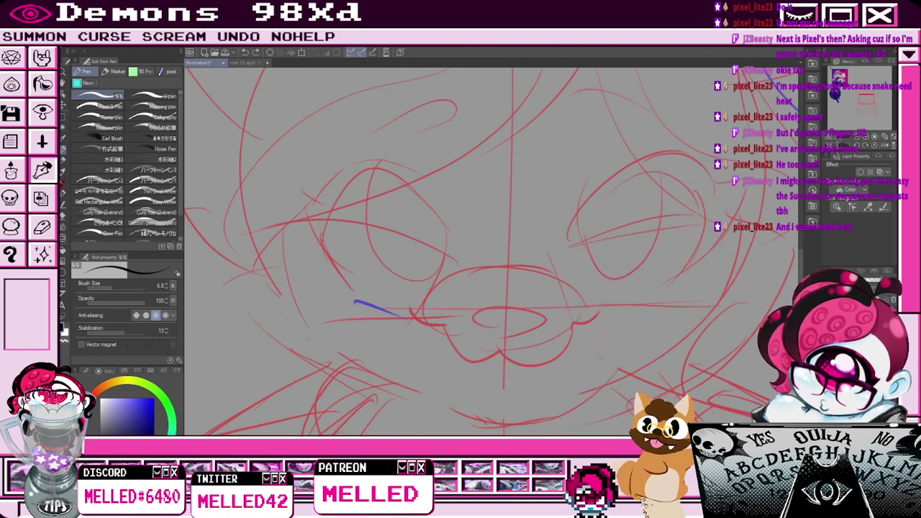
left_click_drag(411, 308, 442, 326)
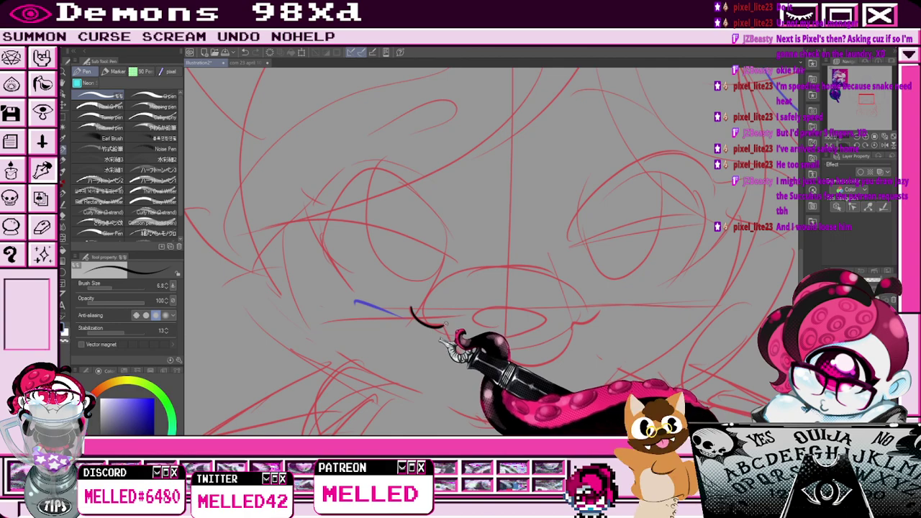
left_click_drag(480, 361, 502, 354)
key("ctrl+z")
mouse_move(442, 327)
left_mouse_down()
mouse_move(451, 349)
mouse_move(504, 352)
left_mouse_up()
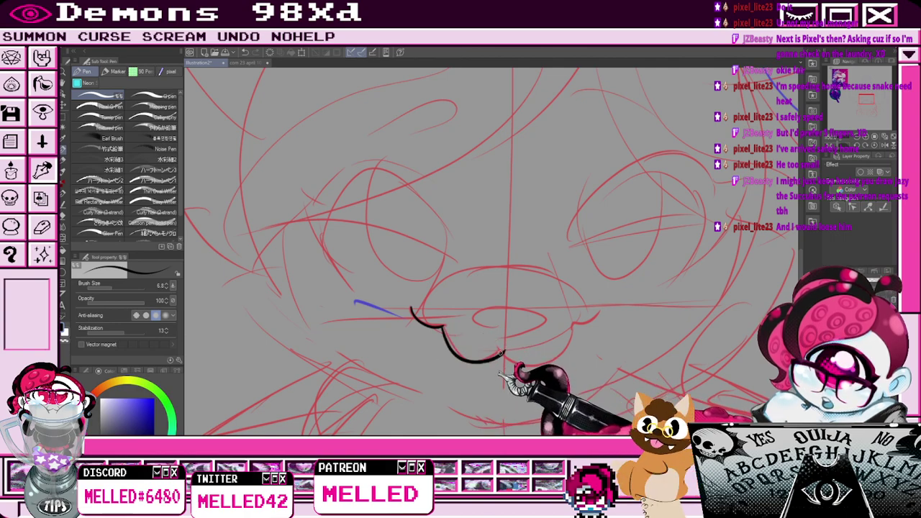
key("ctrl+z")
mouse_move(442, 327)
left_mouse_down()
mouse_move(504, 352)
mouse_move(571, 328)
left_mouse_up()
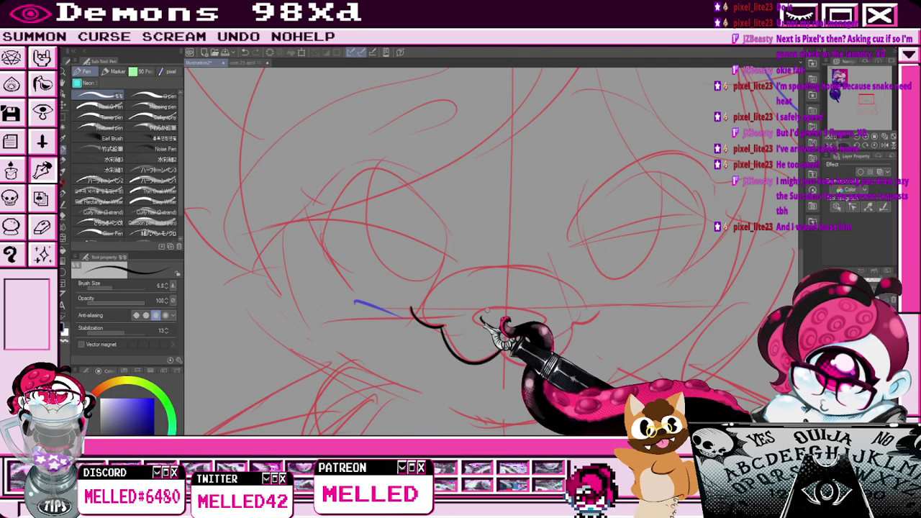
scroll(487, 310, "down", 4)
left_click_drag(875, 93, 855, 77)
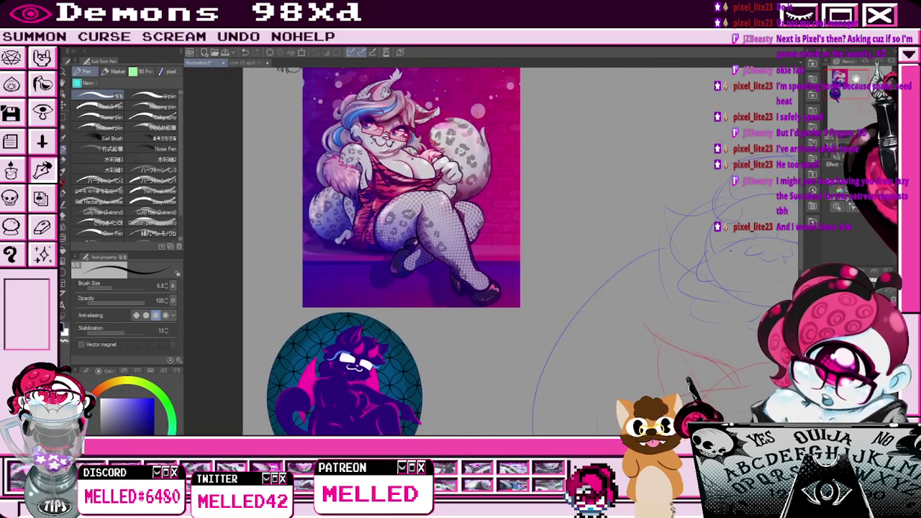
scroll(689, 383, "up", 8)
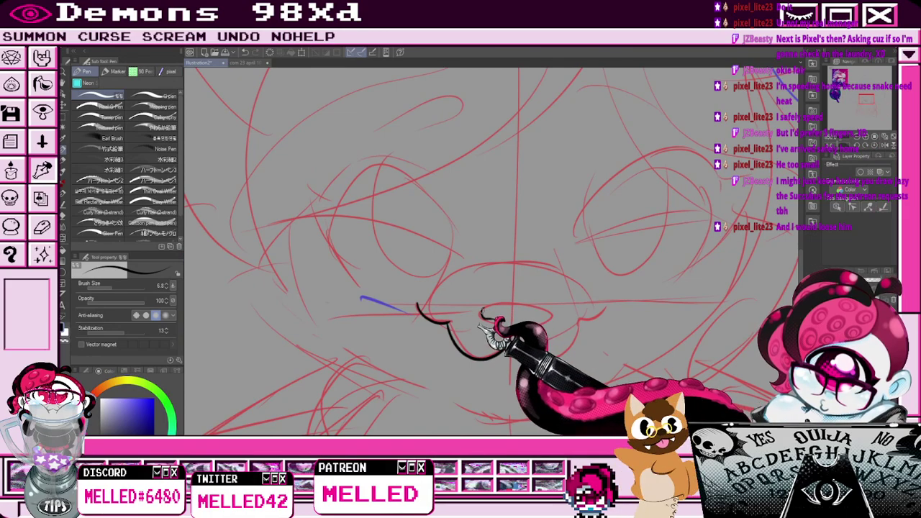
Ink the chin, the tufted left cheek and the top of the muzzle in black, undoing misplaced strokes.
scroll(539, 342, "down", 2)
scroll(496, 354, "down", 2)
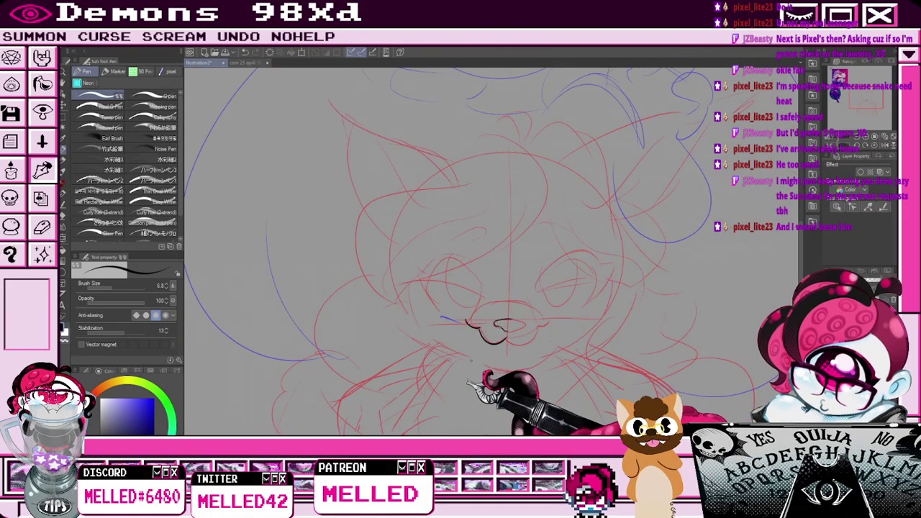
key("ctrl+z")
key("ctrl+z")
left_click_drag(477, 361, 491, 367)
key("ctrl+z")
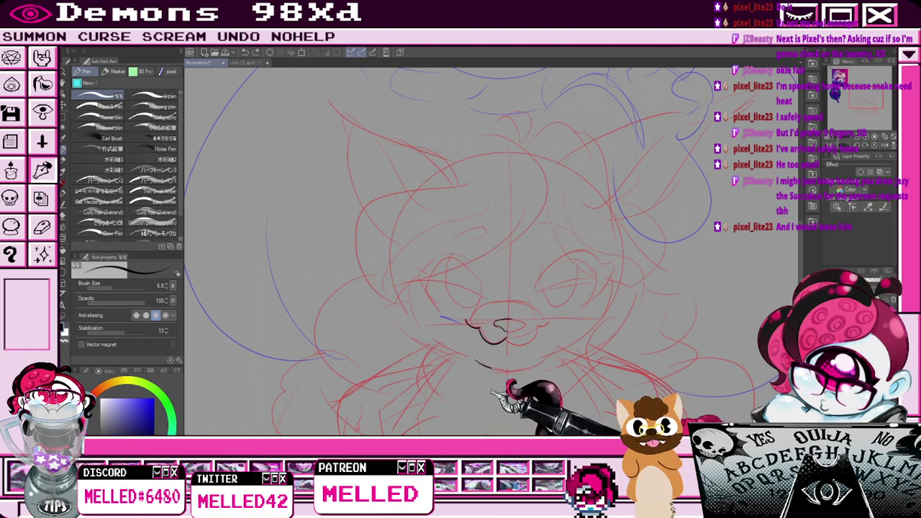
mouse_move(407, 298)
left_mouse_down()
mouse_move(384, 316)
mouse_move(417, 337)
left_mouse_up()
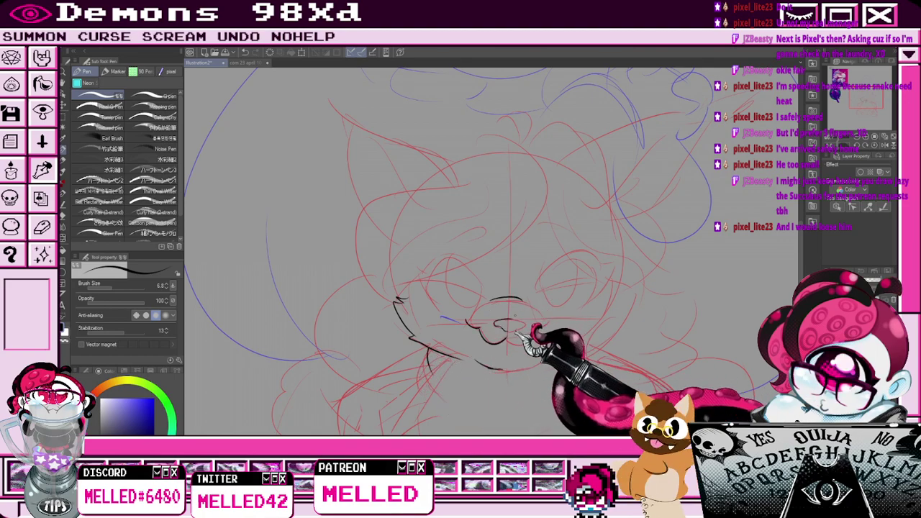
Ink the central character's left eye with a double upper lid and pointed lash, and add the eyebrow above it.
scroll(435, 281, "up", 2)
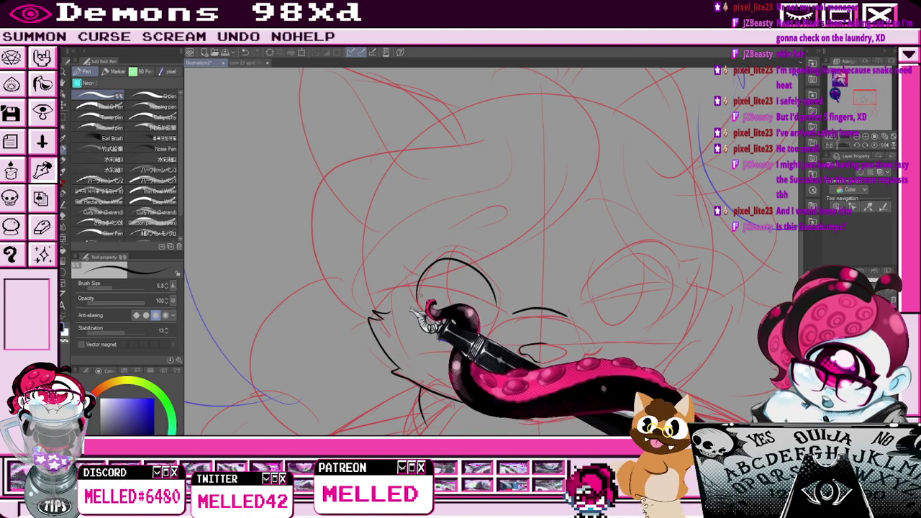
key("ctrl+z")
mouse_move(431, 321)
left_mouse_down()
mouse_move(415, 276)
mouse_move(498, 306)
left_mouse_up()
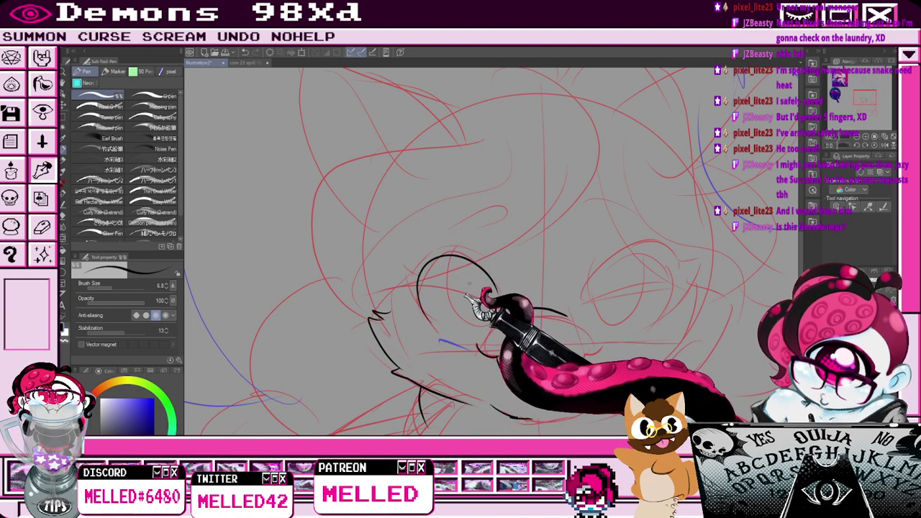
key("ctrl+z")
left_click_drag(432, 320, 502, 323)
left_click_drag(418, 295, 495, 298)
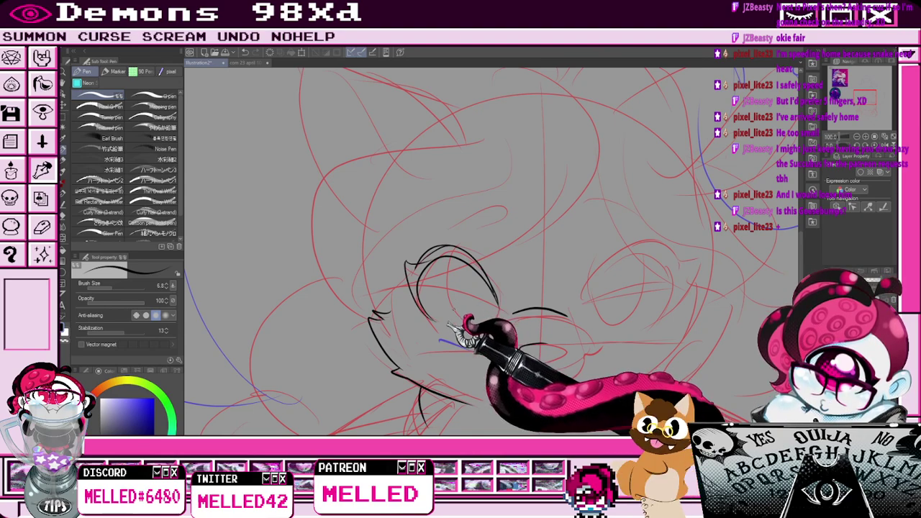
mouse_move(451, 225)
left_mouse_down()
mouse_move(499, 209)
mouse_move(501, 216)
left_mouse_up()
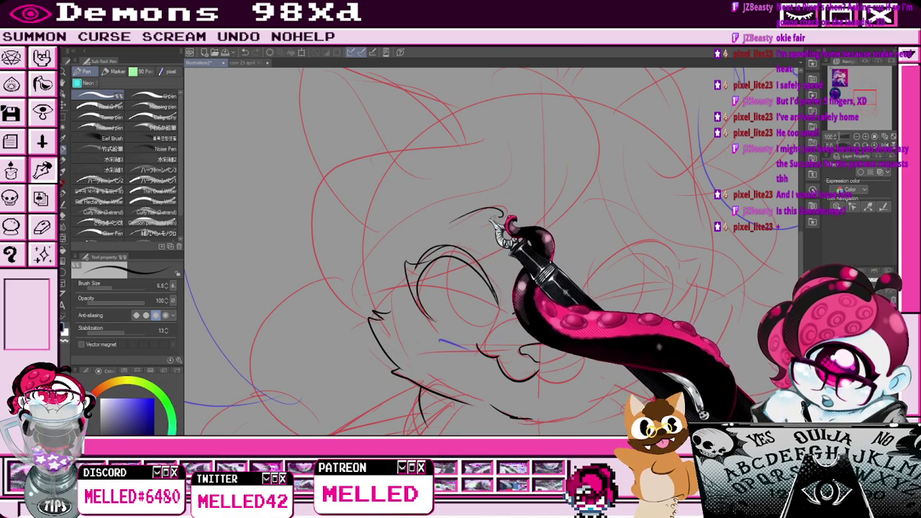
Redraw the left cheek fur as a rounder contour with small tufts, undoing the first strokes.
scroll(434, 356, "down", 3)
mouse_move(860, 92)
left_mouse_down()
mouse_move(850, 84)
mouse_move(854, 95)
left_mouse_up()
scroll(616, 356, "up", 5)
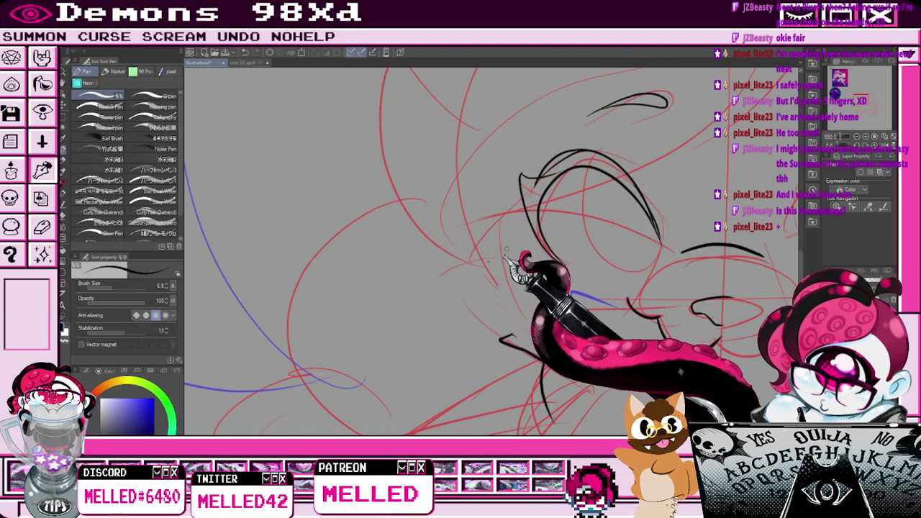
left_click_drag(503, 246, 453, 263)
key("ctrl+z")
key("ctrl+z")
mouse_move(473, 246)
left_mouse_down()
mouse_move(489, 264)
mouse_move(476, 347)
mouse_move(484, 349)
mouse_move(479, 306)
mouse_move(486, 353)
mouse_move(507, 358)
mouse_move(504, 342)
mouse_move(512, 367)
mouse_move(486, 320)
left_mouse_up()
key("e")
key("p")
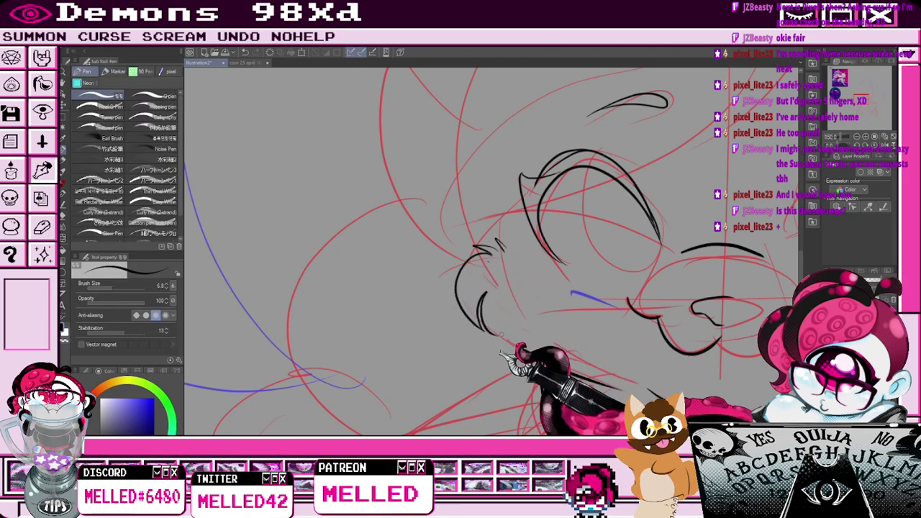
Erase stray ink below the cheek with the Hard eraser, then ink the jawline and a short neck line.
key("e")
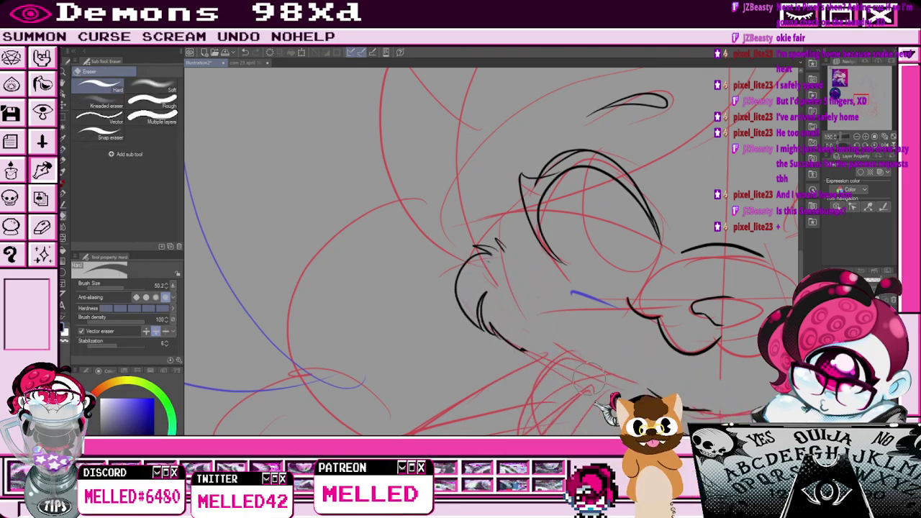
key("p")
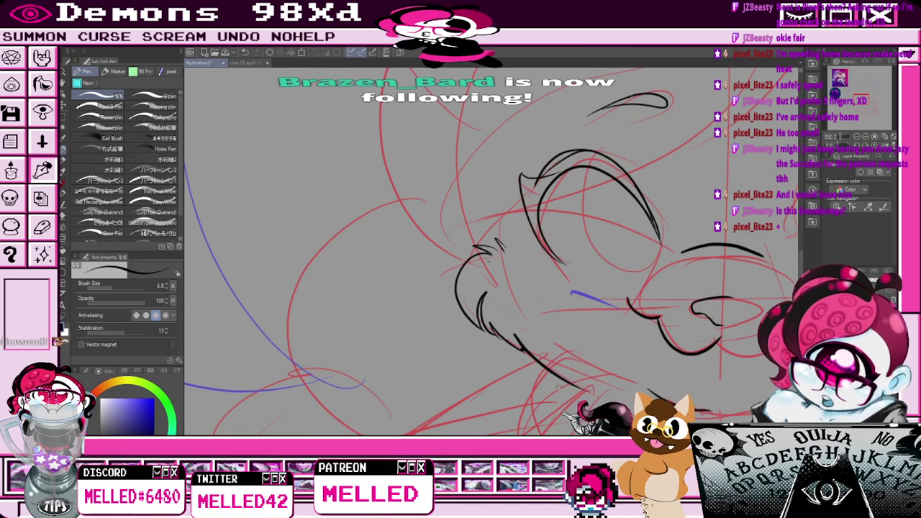
left_click_drag(538, 363, 529, 421)
Tidy the inked tufts along the left cheek with the pen and the Hard eraser.
scroll(527, 421, "down", 2)
left_click_drag(866, 102, 862, 101)
scroll(433, 314, "up", 3)
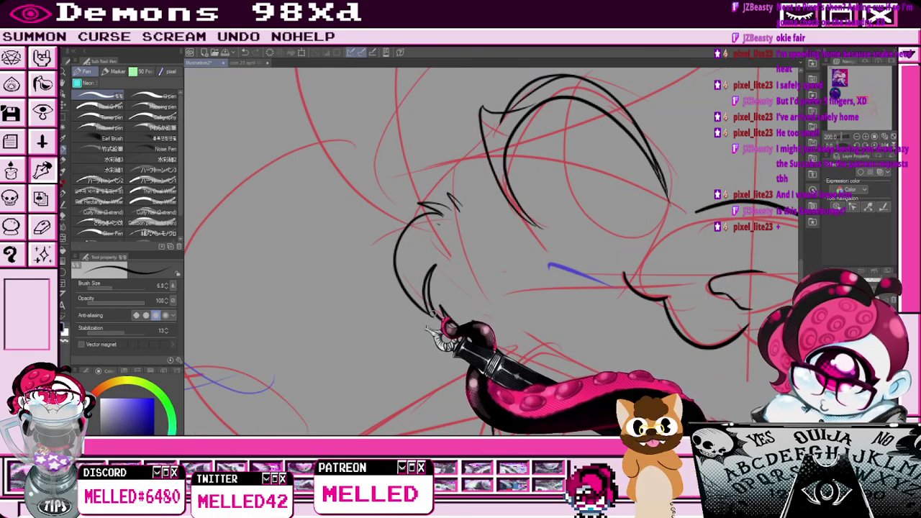
key("e")
key("ctrl+minus")
key("ctrl+minus")
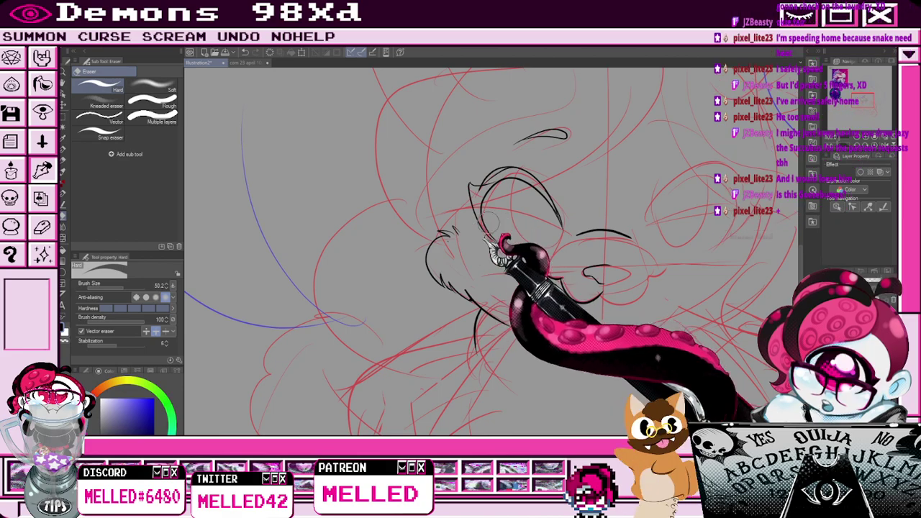
key("p")
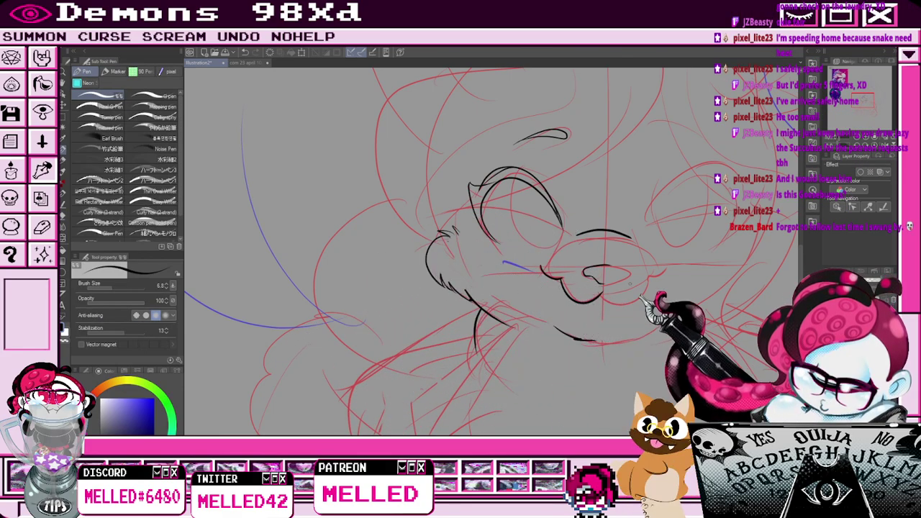
Erase overlapping lines in the lower cheek fur and redraw them as separate pointed curls.
key("e")
scroll(450, 289, "up", 2)
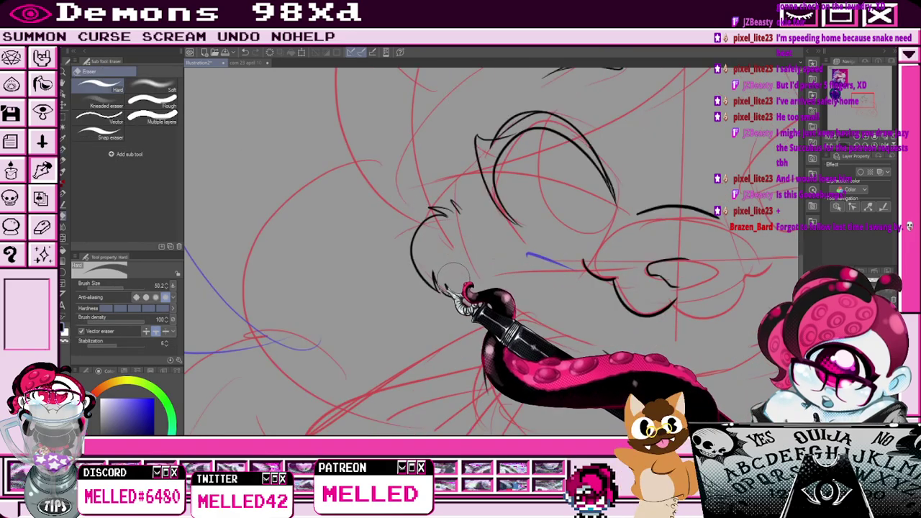
scroll(453, 286, "up", 1)
key("p")
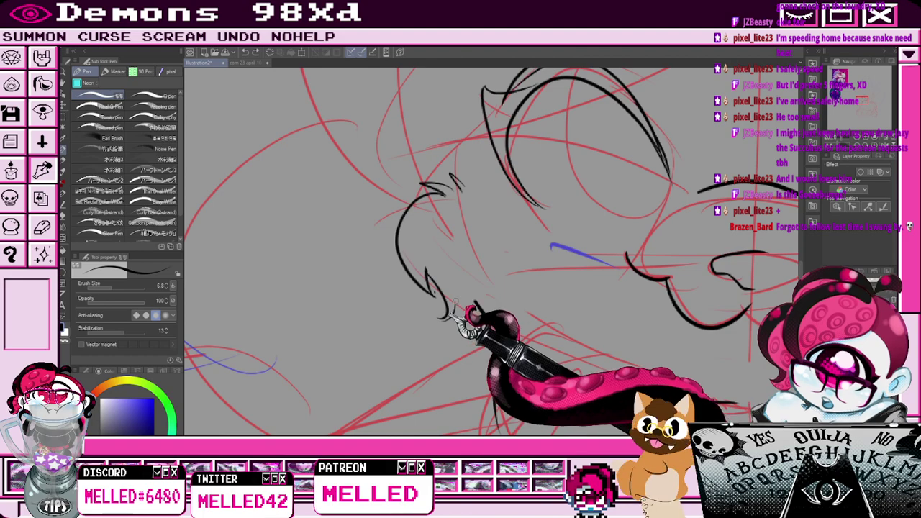
key("e")
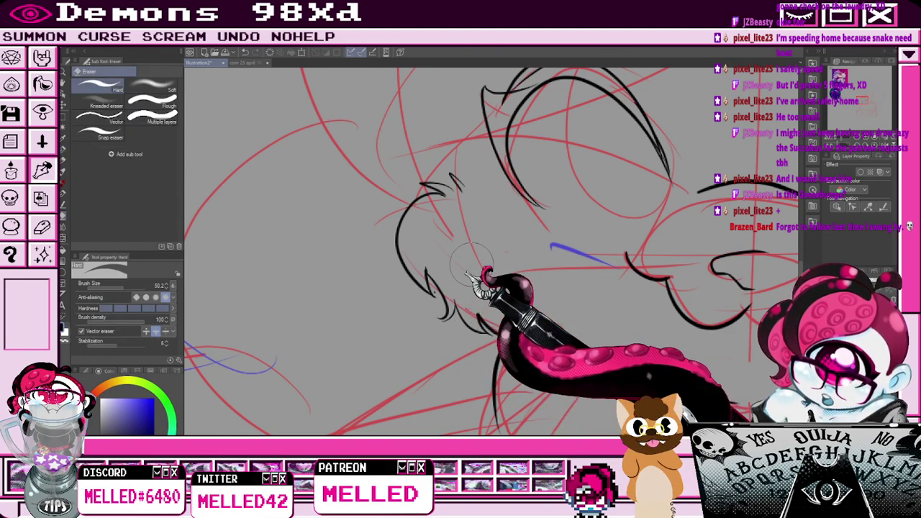
scroll(471, 268, "down", 3)
key("p")
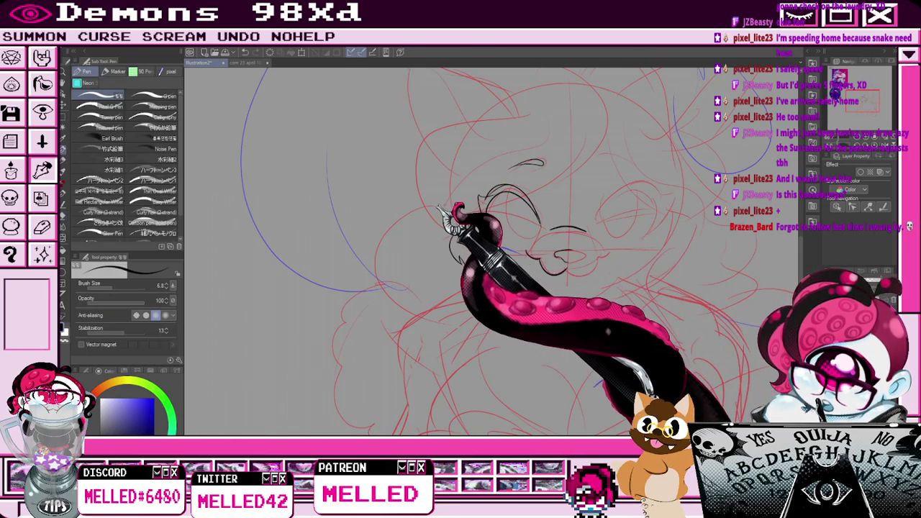
Ink the central character's left shoulder and upper arm in black, from the neck outward and down.
scroll(489, 281, "up", 3)
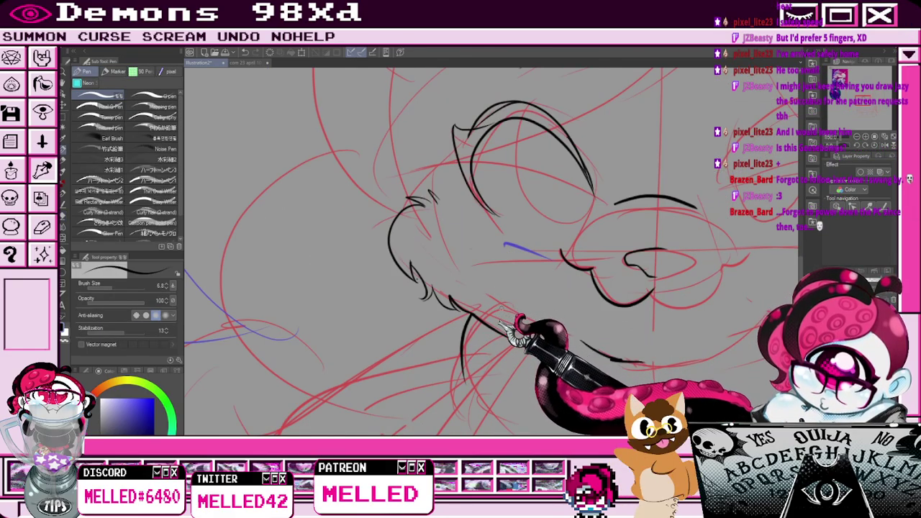
scroll(501, 324, "down", 2)
left_click_drag(862, 104, 866, 104)
scroll(346, 270, "down", 2)
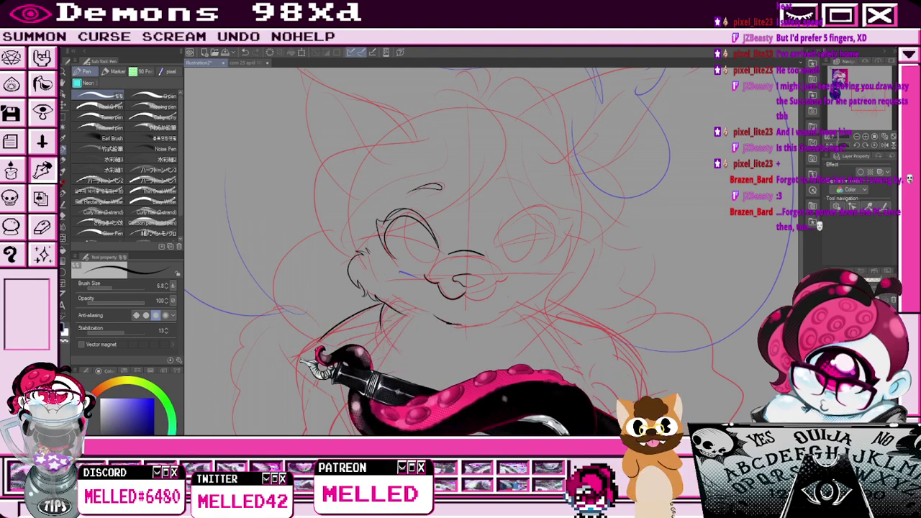
mouse_move(380, 315)
left_mouse_down()
mouse_move(297, 361)
mouse_move(296, 410)
left_mouse_up()
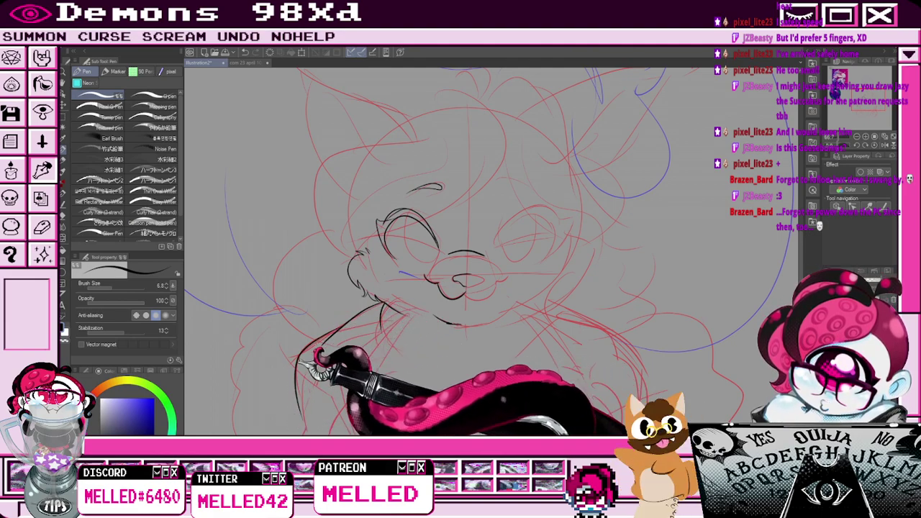
Ink the inner contour of the central character's left arm as an outward-bulging curve toward the elbow.
key("e")
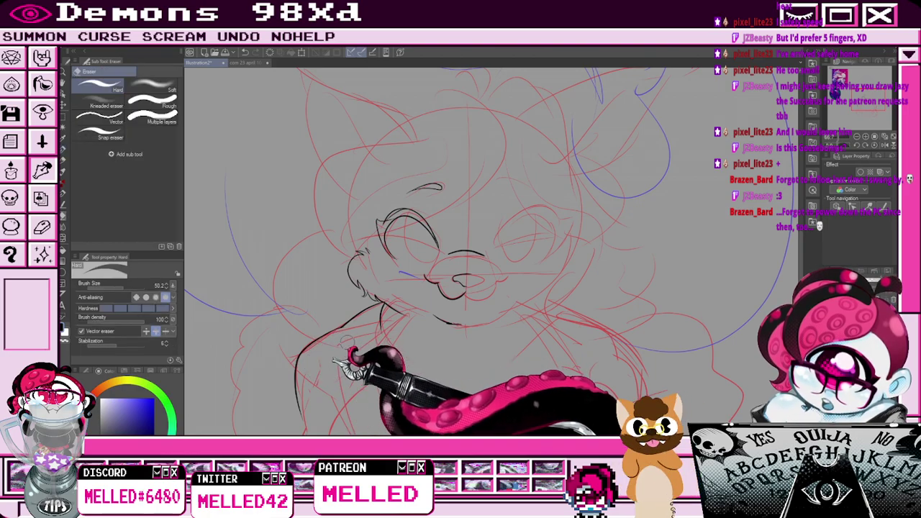
left_click_drag(870, 96, 862, 107)
key("p")
key("ctrl+minus")
scroll(516, 271, "down", 2)
scroll(517, 269, "up", 1)
scroll(504, 189, "up", 2)
scroll(490, 272, "up", 1)
scroll(492, 270, "down", 1)
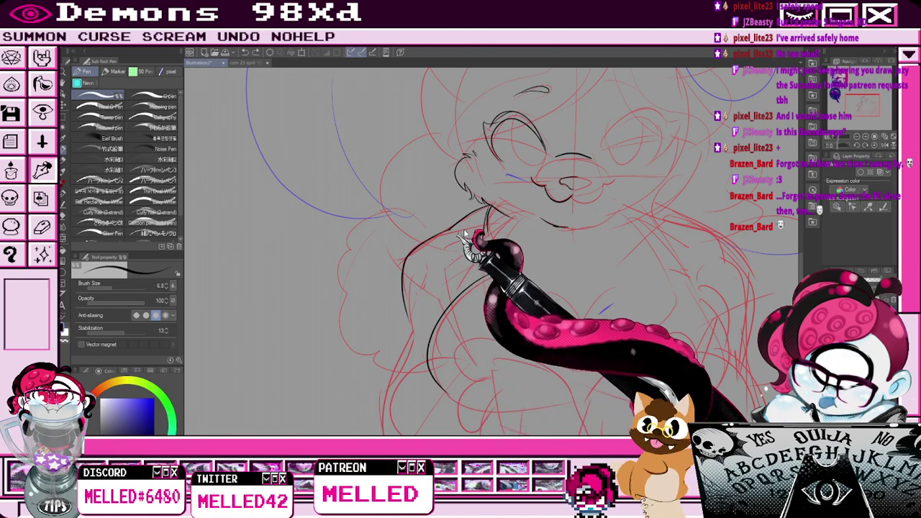
Extend the left arm's inner line up to the neck and ink a chest curve, erasing overlapping ink with the Hard eraser.
key("e")
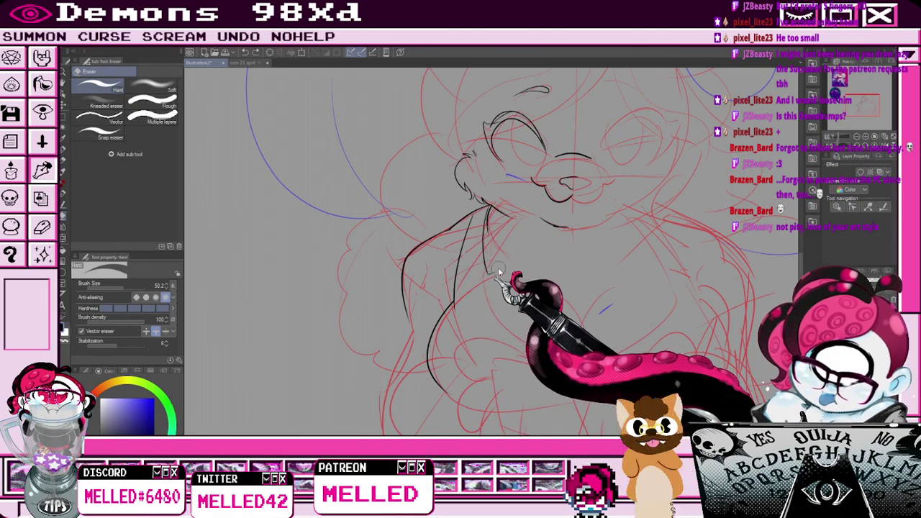
key("p")
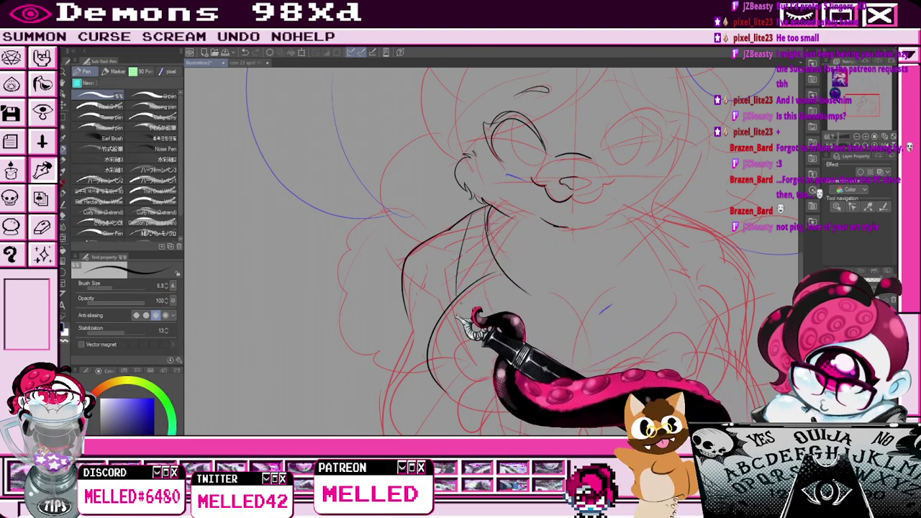
key("e")
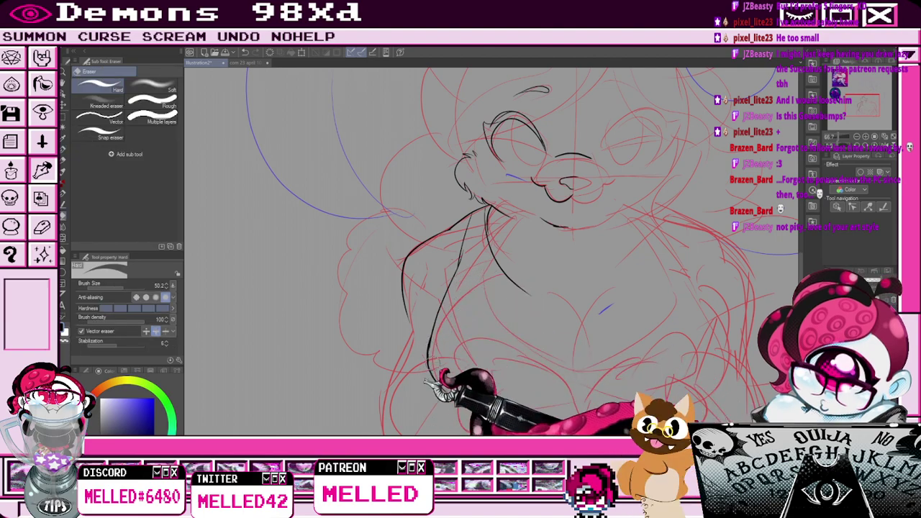
key("p")
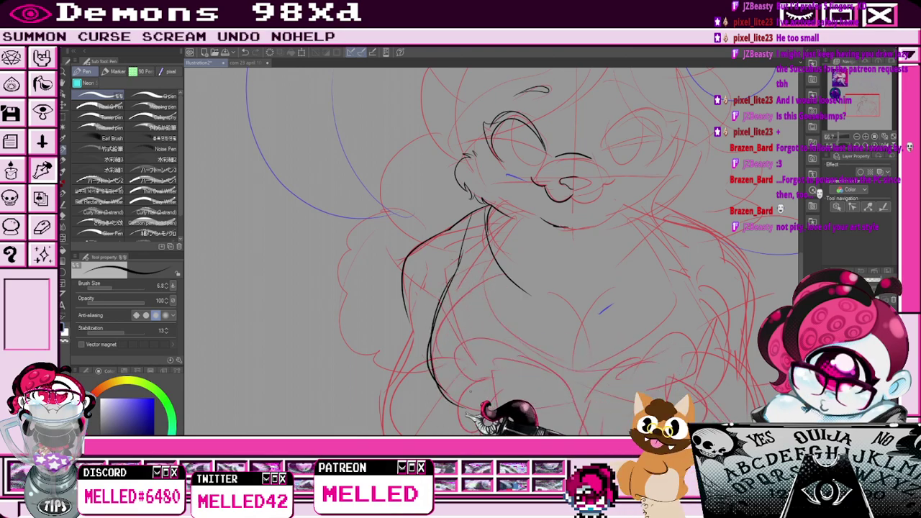
key("e")
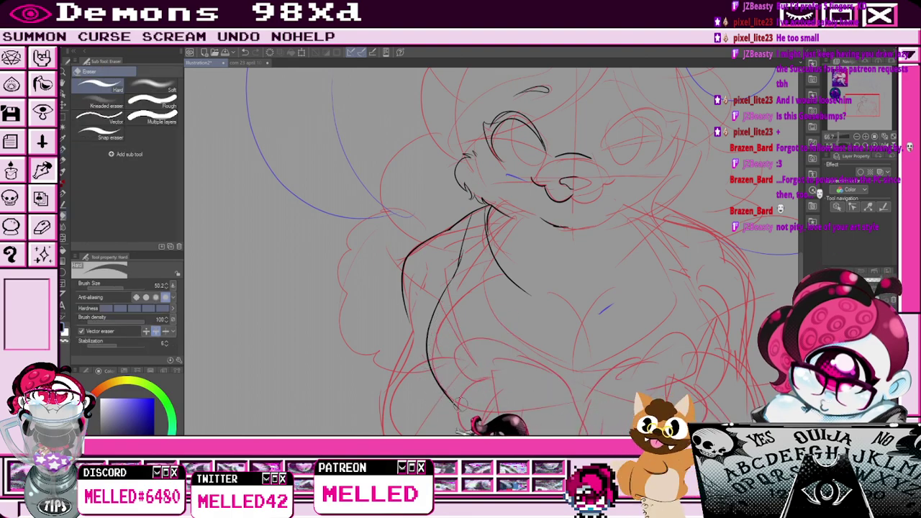
Ink the outer edge of the left arm down past the elbow, then erase and redraw the rounded shoulder line.
key("p")
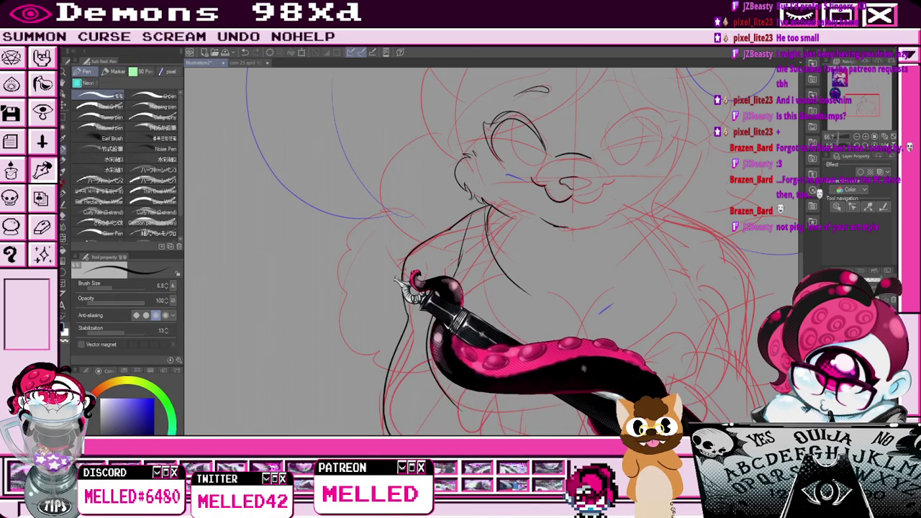
key("e")
left_click_drag(421, 245, 397, 313)
key("p")
left_click_drag(458, 229, 401, 268)
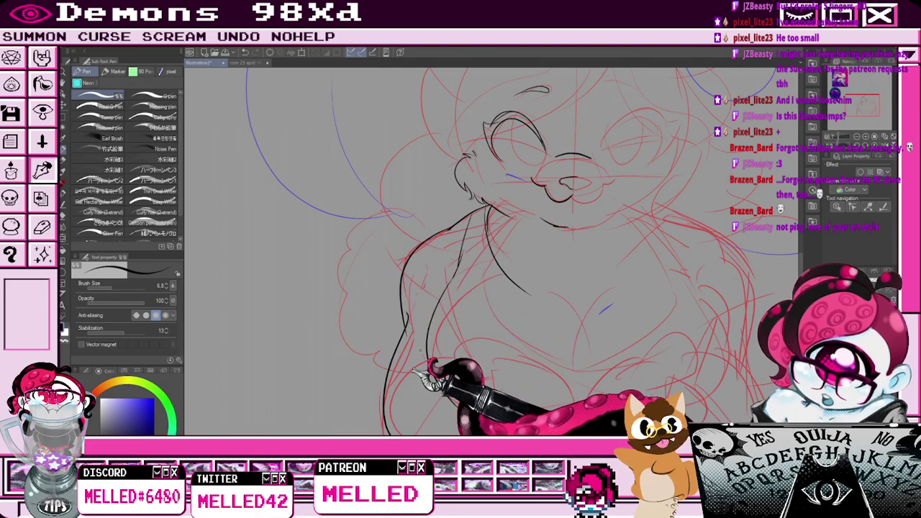
Tidy the overlapping ink along the left shoulder and arm contours with the Hard eraser and the pen.
key("e")
scroll(429, 345, "down", 1)
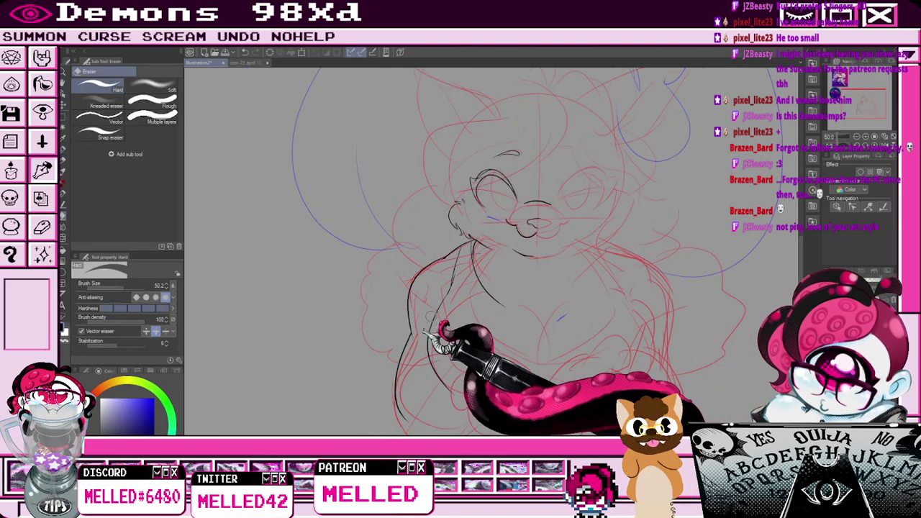
scroll(433, 288, "up", 2)
key("p")
key("e")
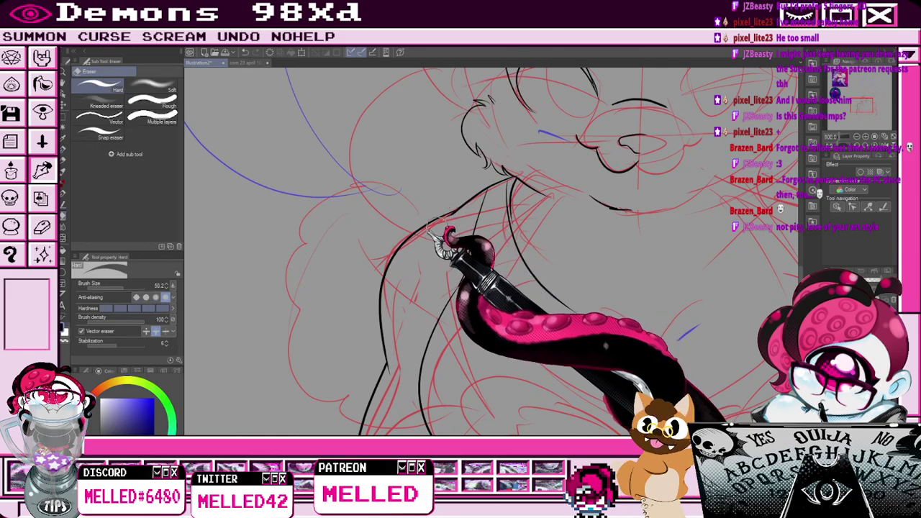
scroll(504, 190, "down", 1)
key("p")
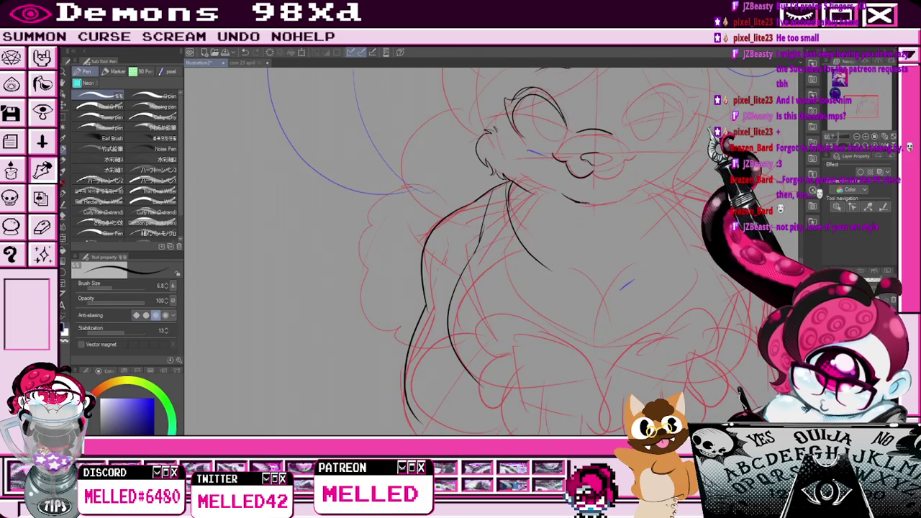
Erase the short chest curve and redraw it as one long sweep from the neck to the centre of the chest.
left_click_drag(855, 107, 857, 105)
scroll(522, 281, "up", 1)
key("e")
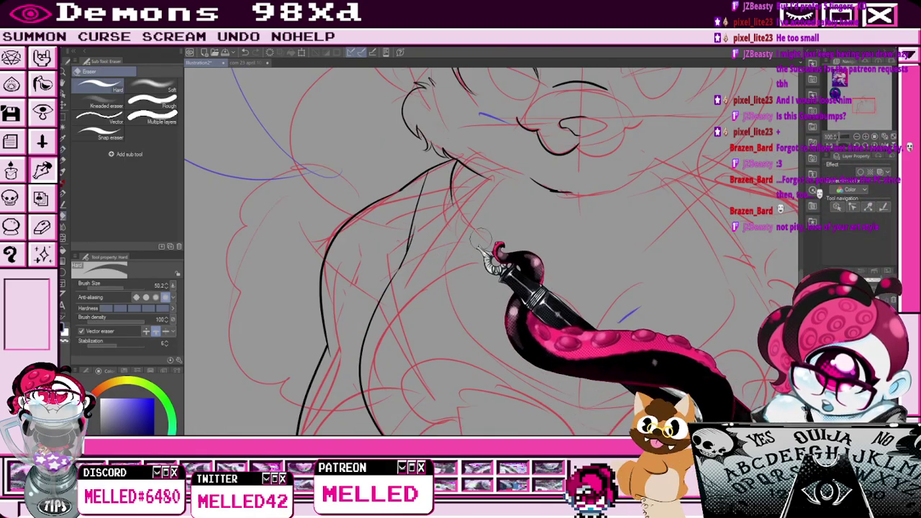
key("p")
left_click_drag(450, 165, 572, 398)
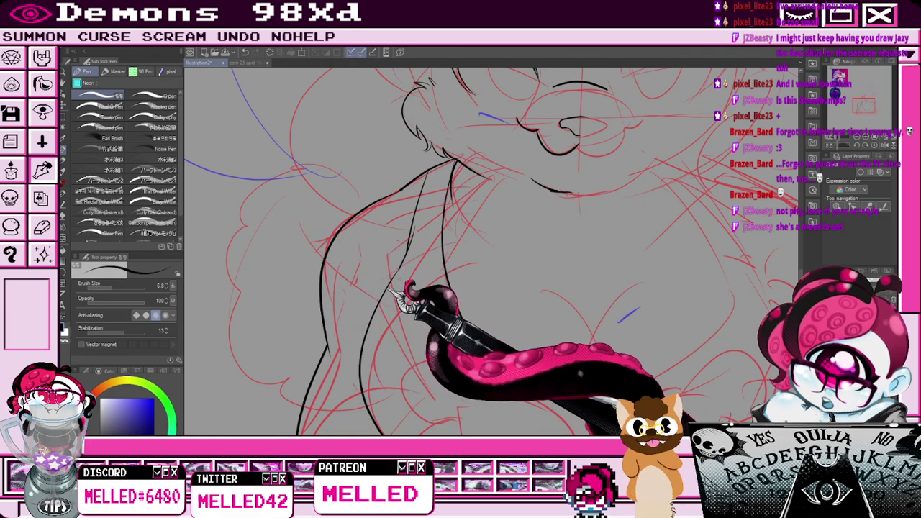
scroll(389, 286, "down", 2)
scroll(389, 290, "up", 1)
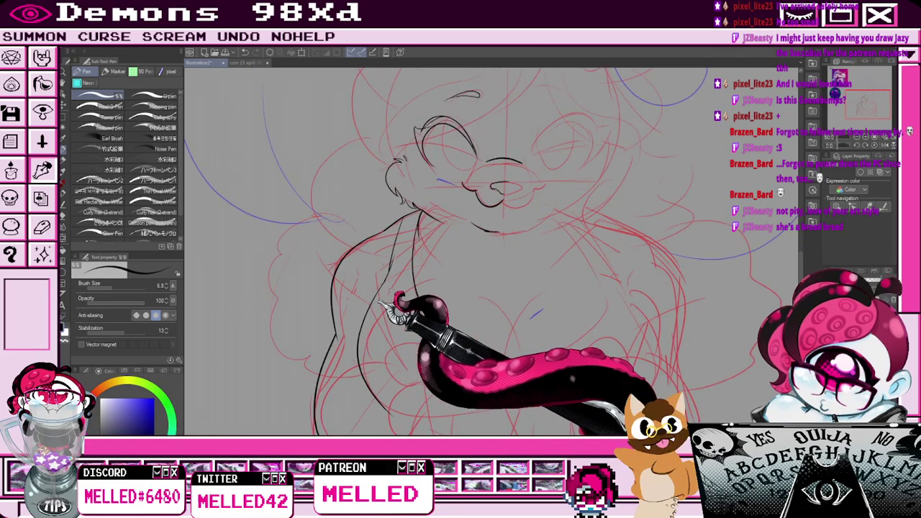
left_click_drag(872, 106, 869, 113)
scroll(475, 245, "up", 1)
mouse_move(482, 252)
left_mouse_down()
mouse_move(411, 267)
mouse_move(436, 284)
left_mouse_up()
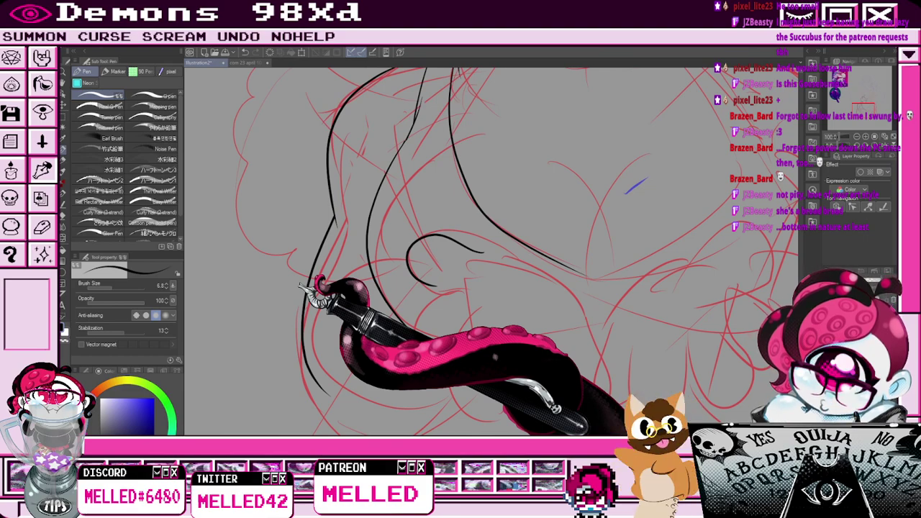
key("e")
left_click_drag(432, 228, 453, 236)
Ink the rounded thumb and the first curled finger of the left hand, plus the forearm's lower edge.
key("p")
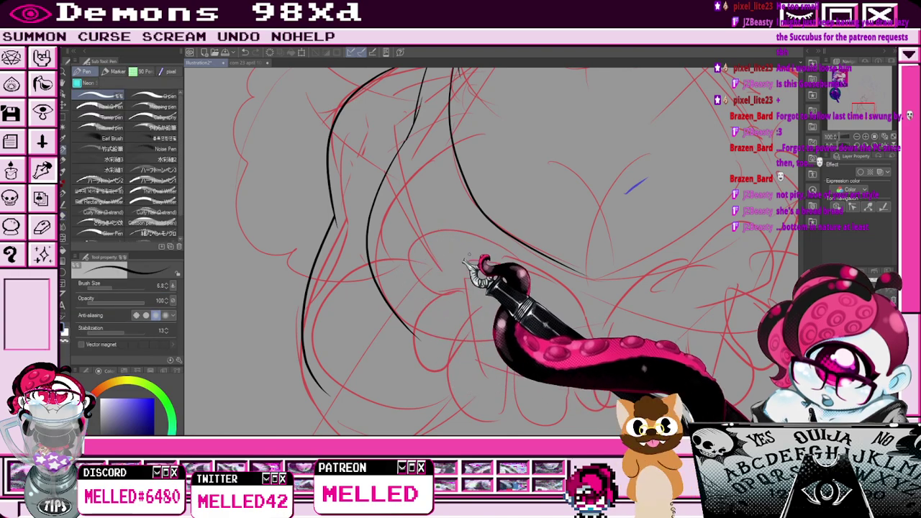
mouse_move(472, 265)
left_mouse_down()
mouse_move(392, 256)
mouse_move(403, 284)
mouse_move(454, 301)
mouse_move(412, 371)
mouse_move(468, 347)
left_mouse_up()
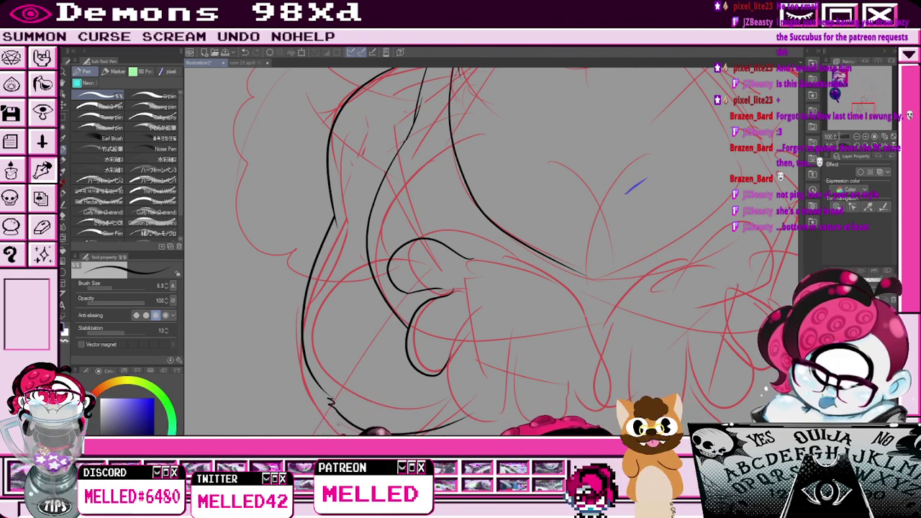
Erase and redraw the outer arm line around the elbow, then ink the forearm's upper arc ending cleanly at the thumb.
key("e")
left_click_drag(323, 394, 295, 309)
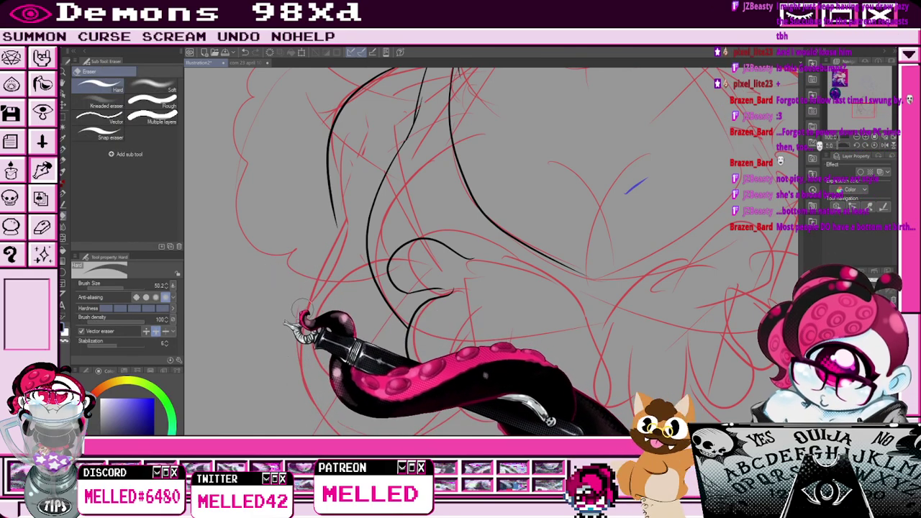
key("p")
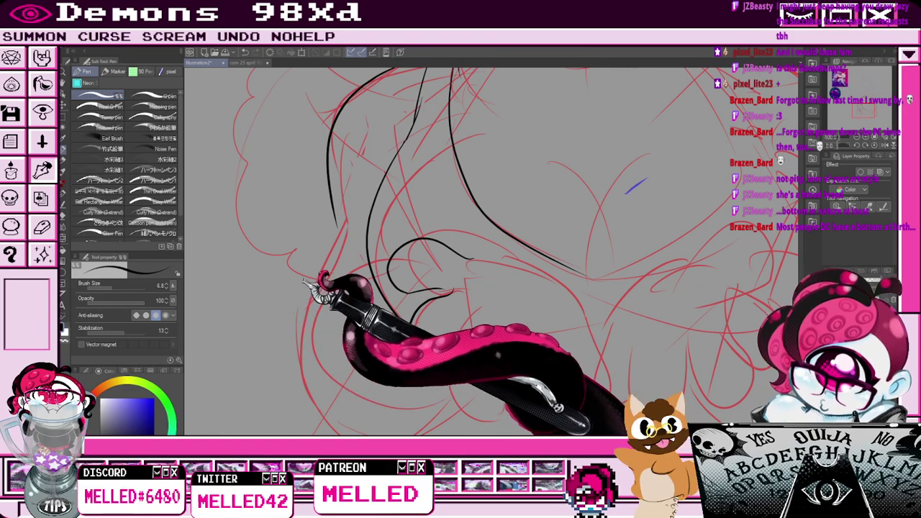
left_click_drag(332, 222, 309, 414)
key("ctrl+z")
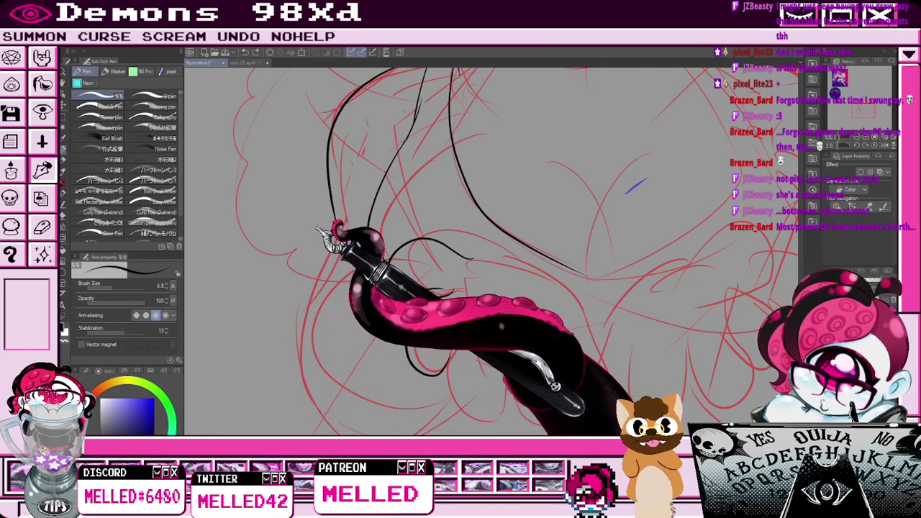
left_click_drag(333, 225, 321, 415)
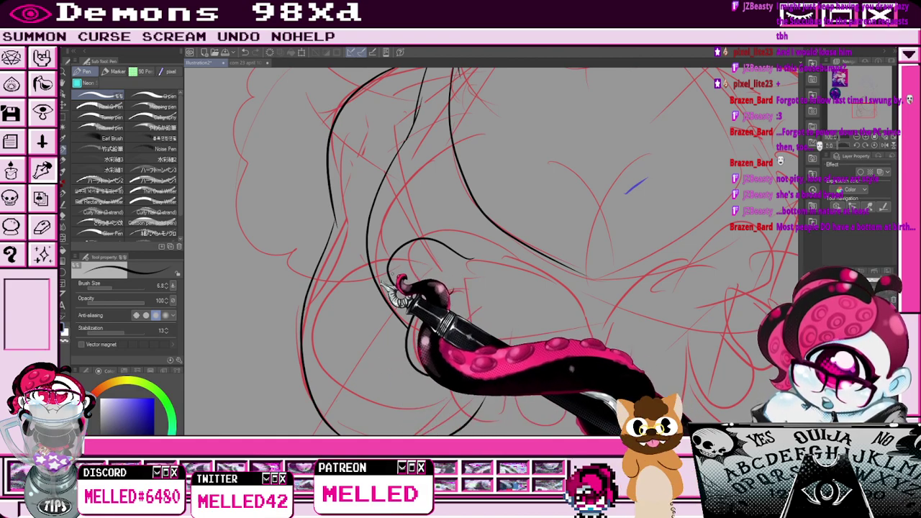
key("e")
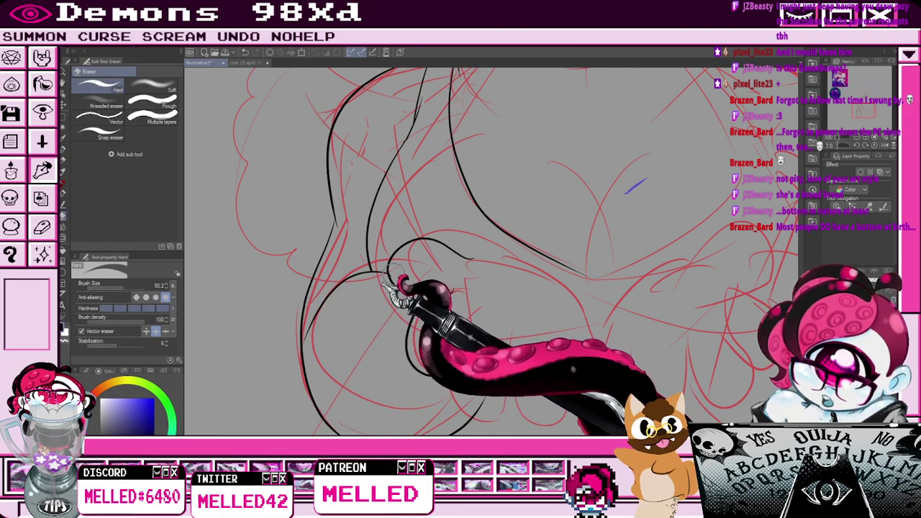
key("p")
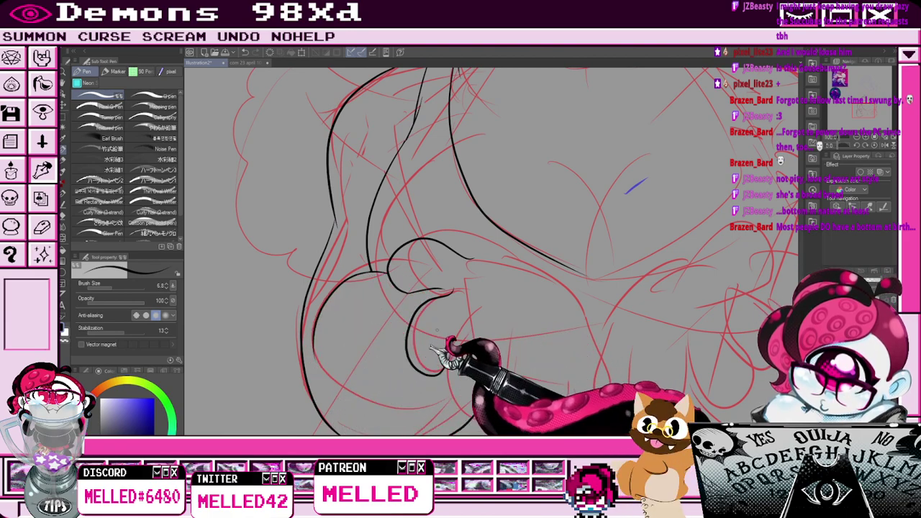
Ink the remaining rounded fingers of the left hand and the contour along the back of the hand.
key("p")
key("p")
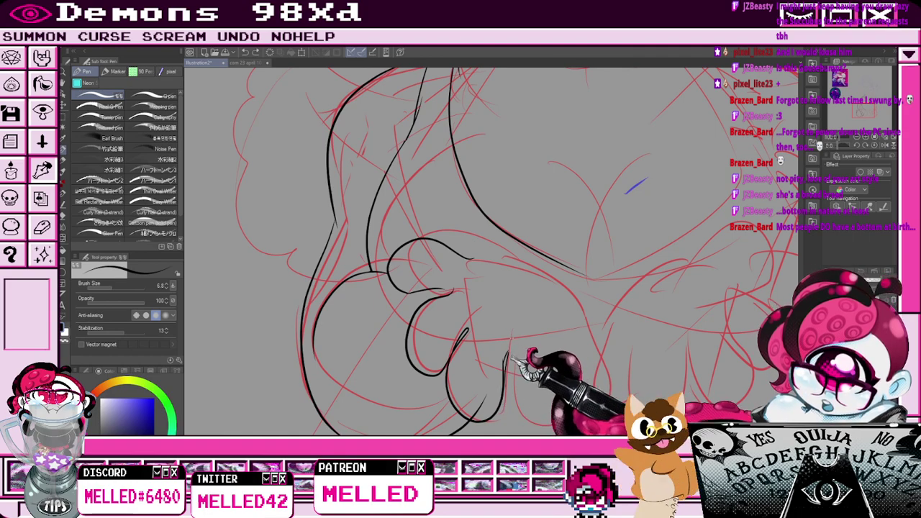
left_click_drag(472, 258, 517, 277)
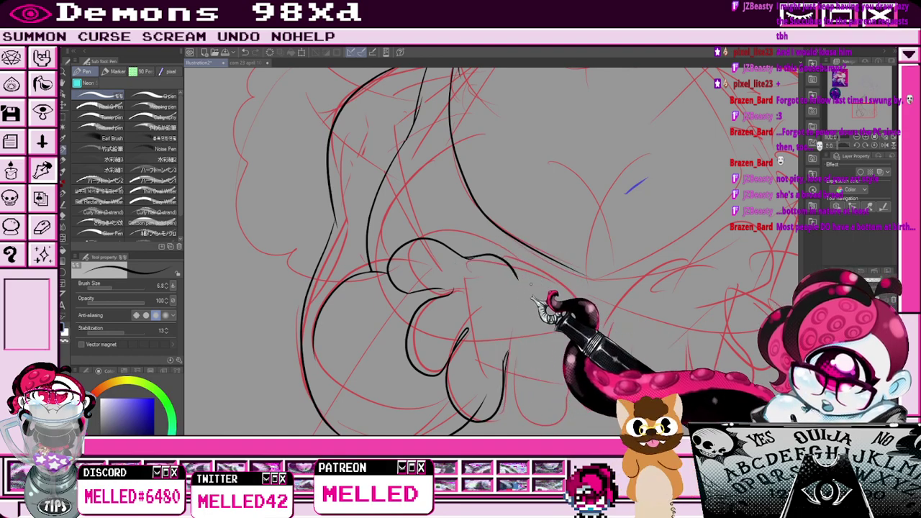
left_click_drag(538, 276, 574, 309)
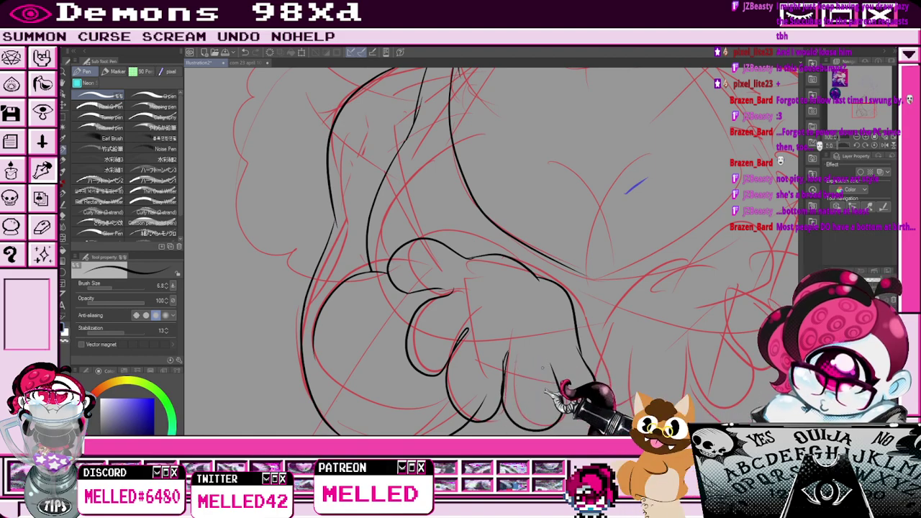
Erase the rough line between the two middle fingers and redraw it as a clean separation.
key("e")
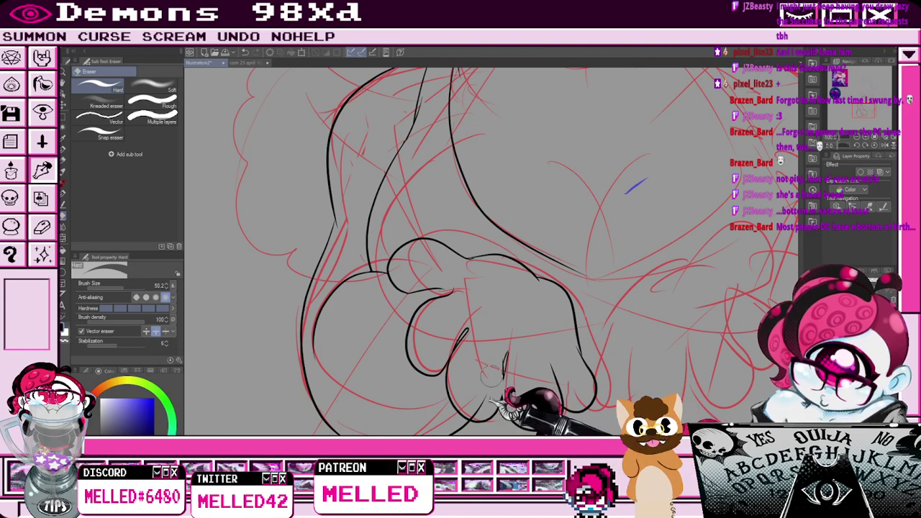
key("p")
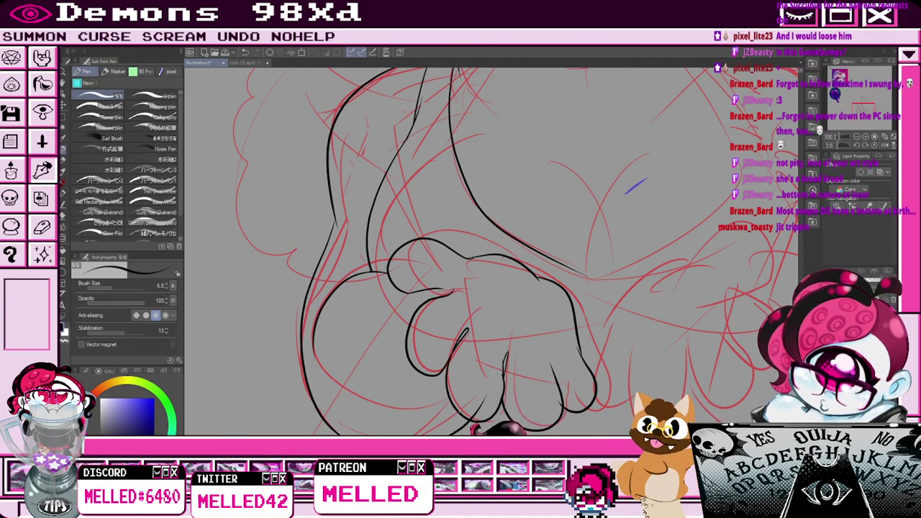
key("e")
key("p")
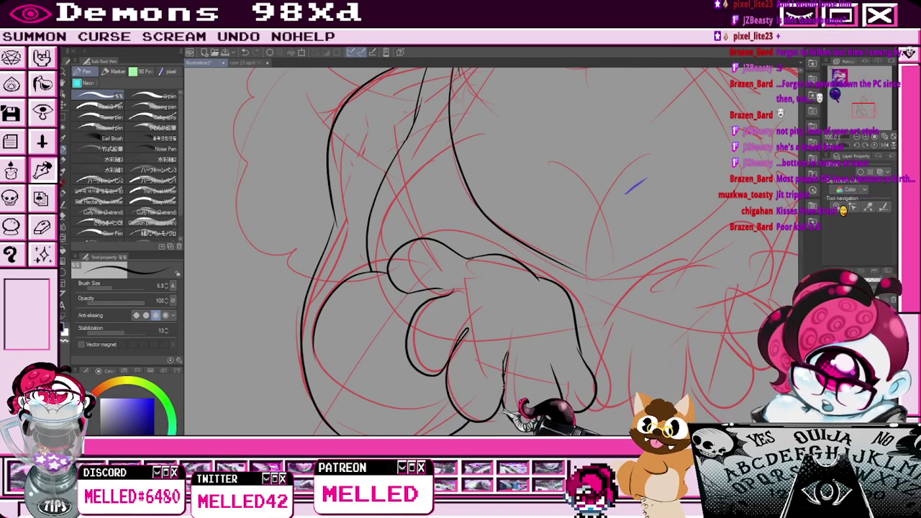
scroll(503, 377, "up", 2)
key("e")
left_click_drag(503, 403, 502, 386)
key("p")
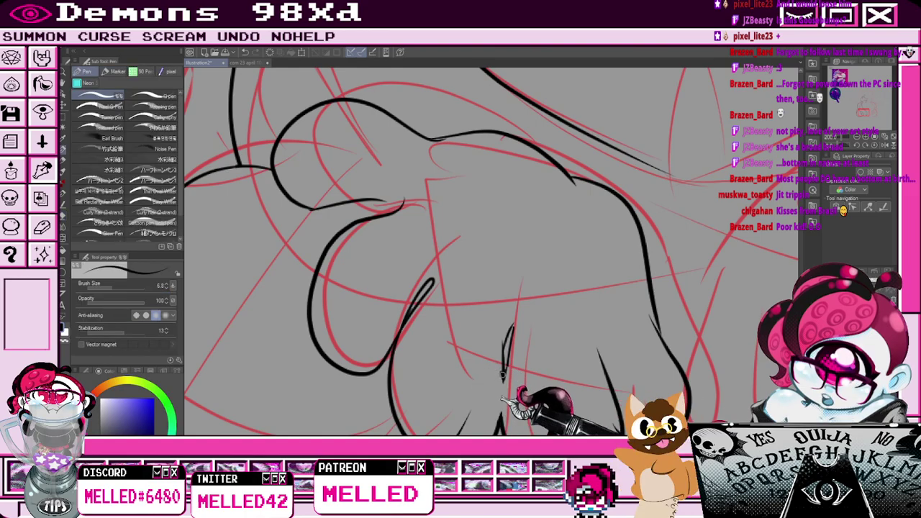
key("e")
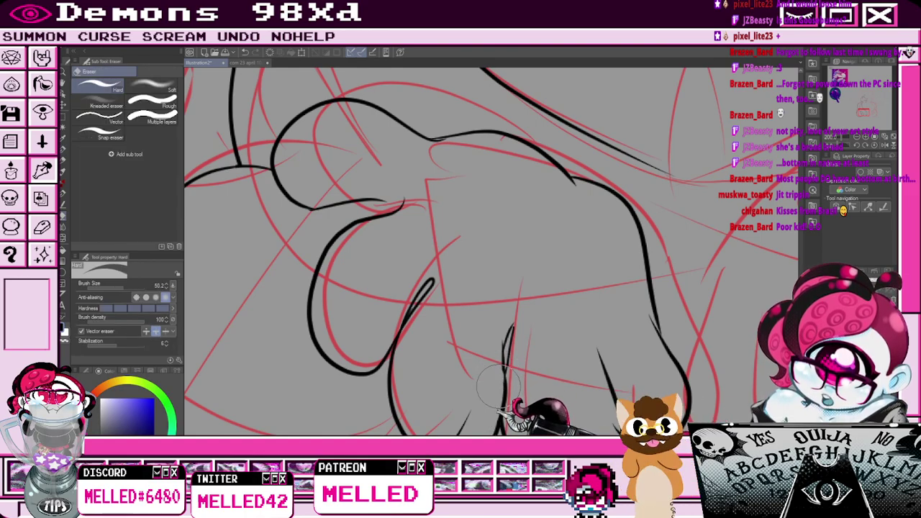
Trim the overlap between the last two fingers, then ink a crease at the thumb and a short line across the hand.
scroll(464, 388, "down", 3)
scroll(514, 397, "up", 3)
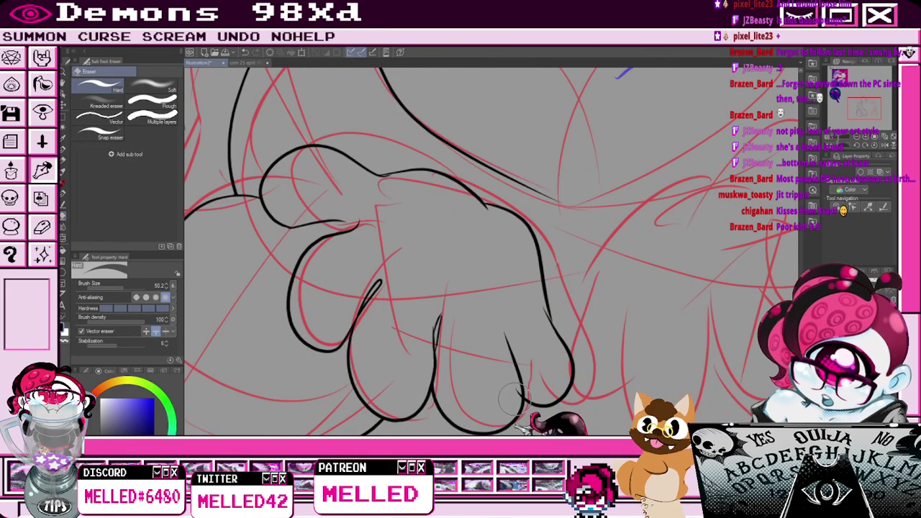
key("p")
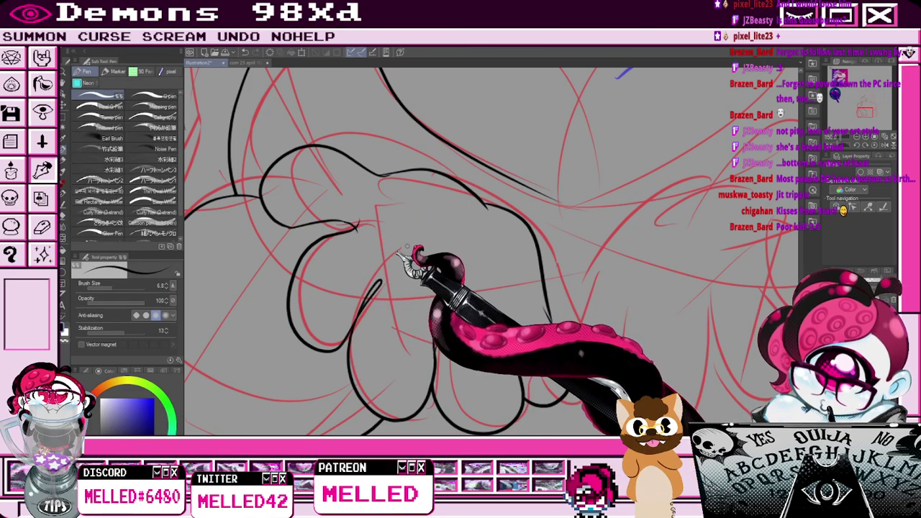
left_click_drag(406, 245, 474, 302)
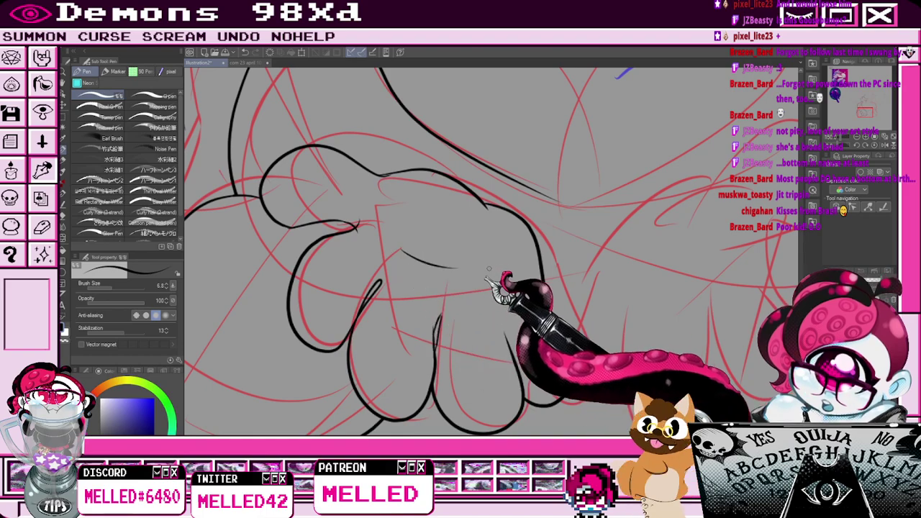
Ink small narrow claws on the tips of the left hand's fingers and thumb.
scroll(486, 296, "down", 3)
scroll(417, 313, "up", 3)
scroll(403, 316, "up", 2)
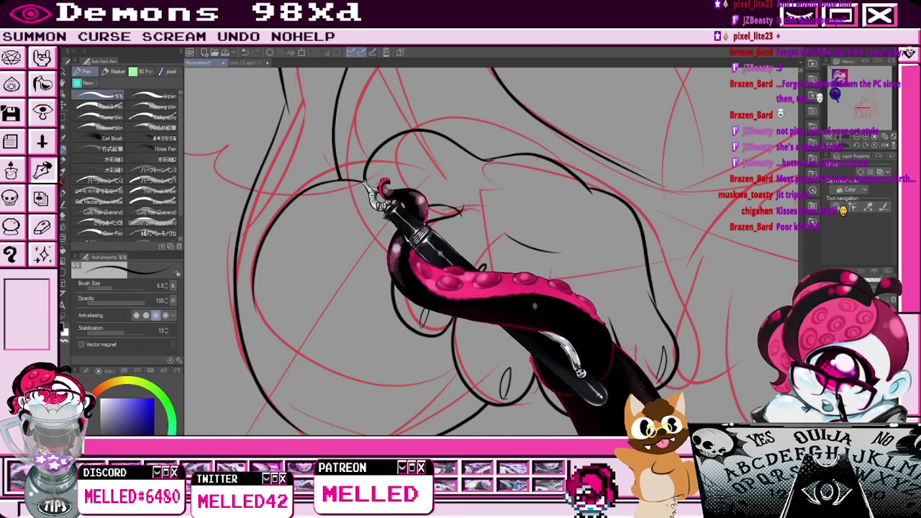
scroll(394, 210, "down", 2)
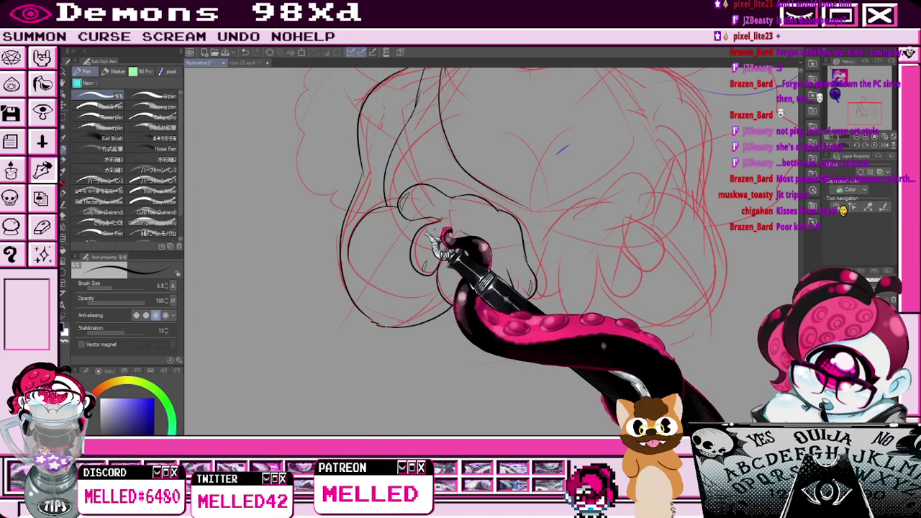
scroll(439, 247, "up", 2)
Ink the separation line between the last two fingers and erase its rough overlap.
left_click_drag(501, 257, 534, 358)
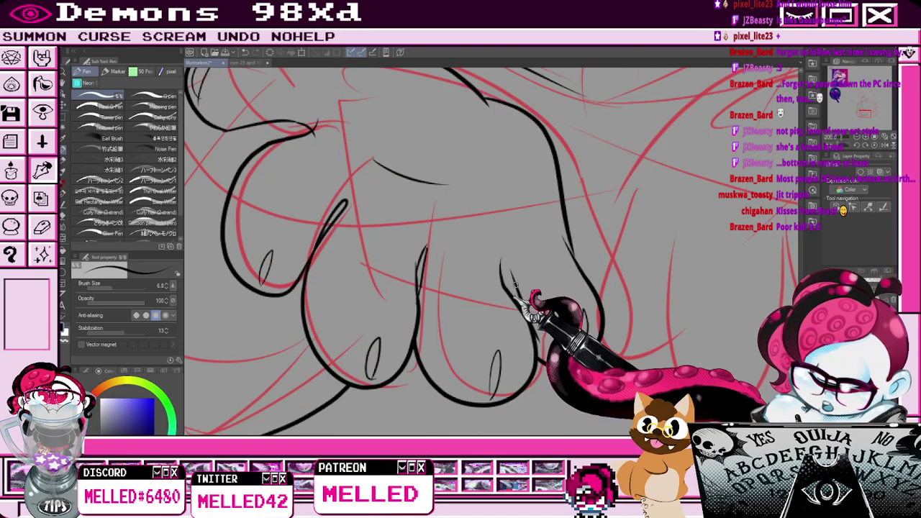
key("e")
key("p")
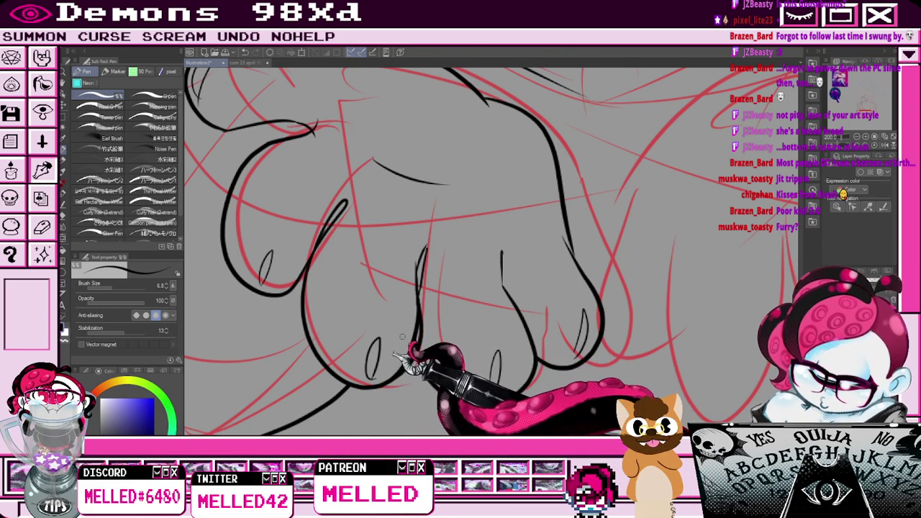
key("e")
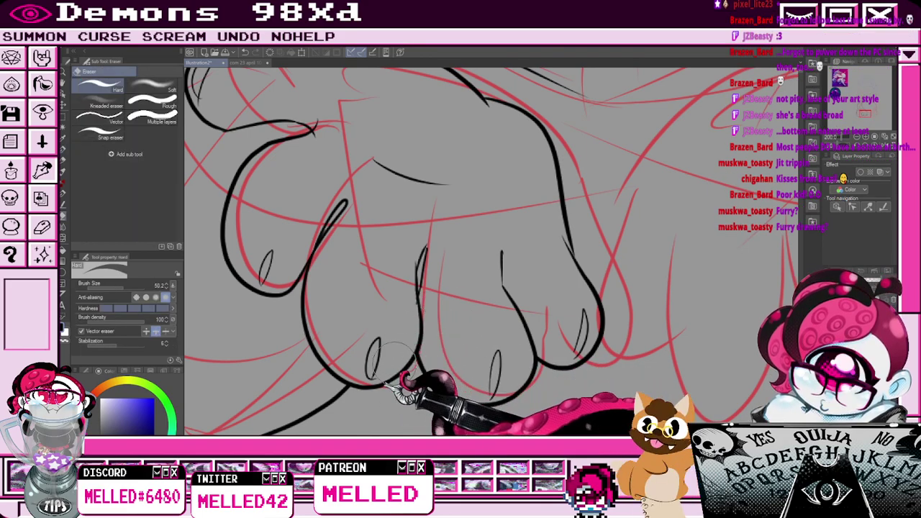
scroll(421, 279, "down", 3)
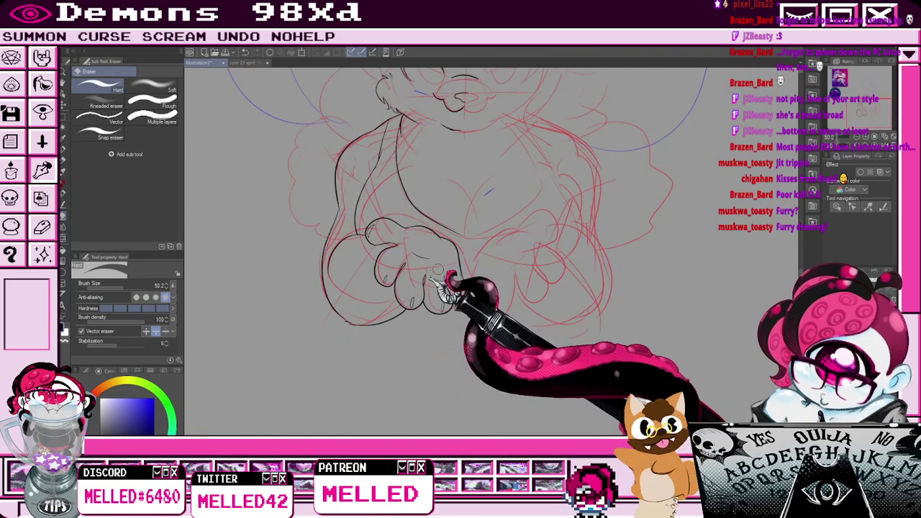
Ink a curved inner contour closing the first finger beside the thumb, and erase the line it replaces.
scroll(403, 269, "up", 3)
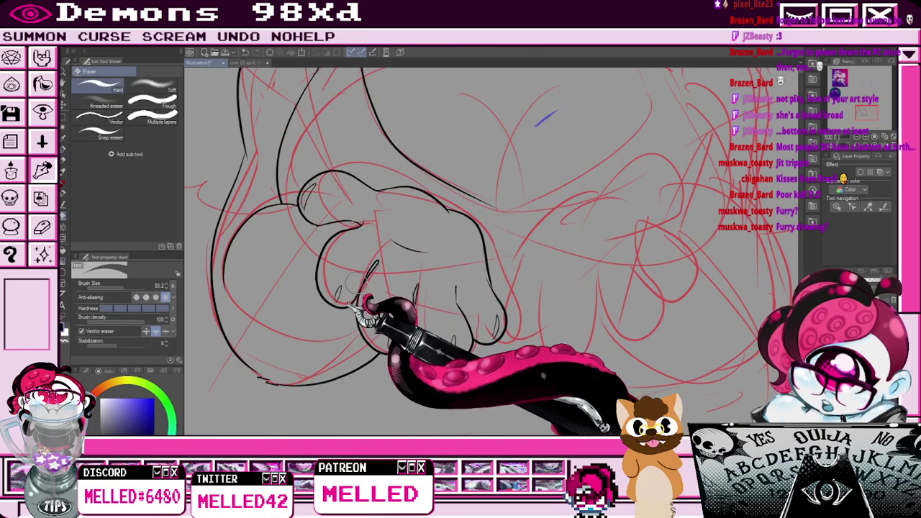
key("p")
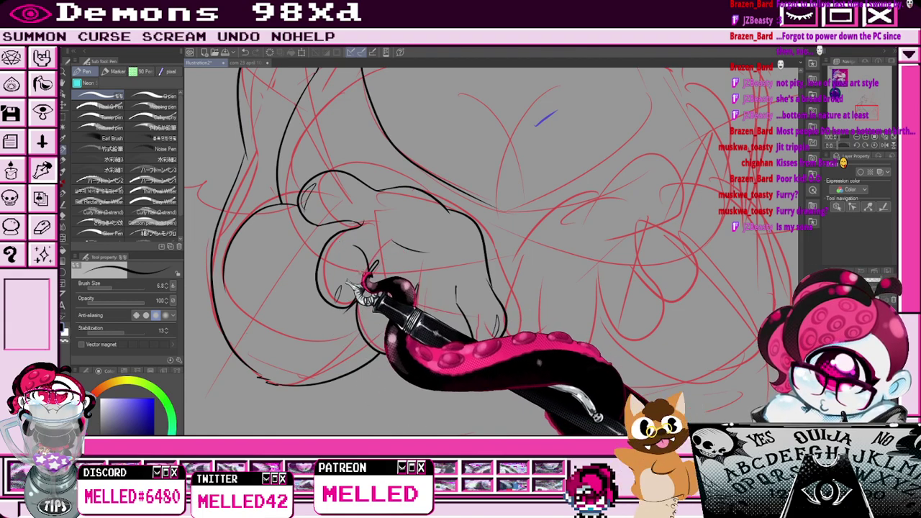
key("e")
key("ctrl+z")
key("p")
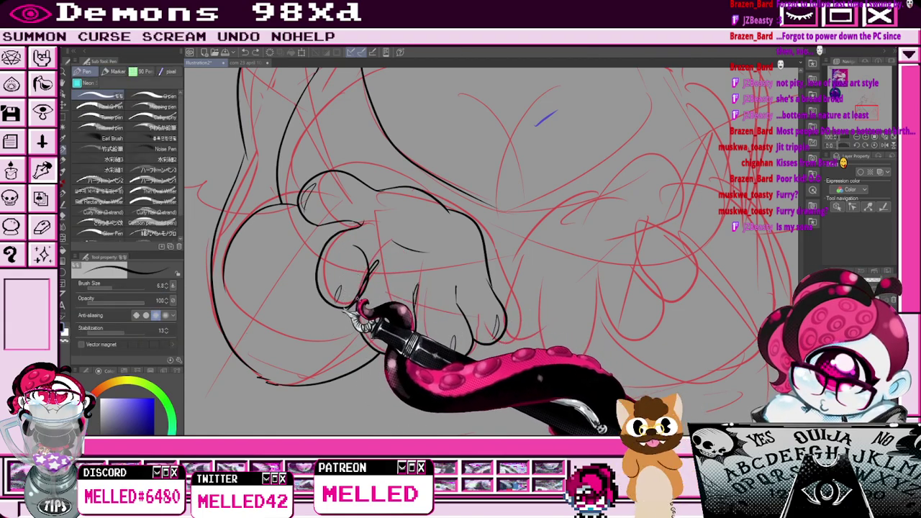
key("e")
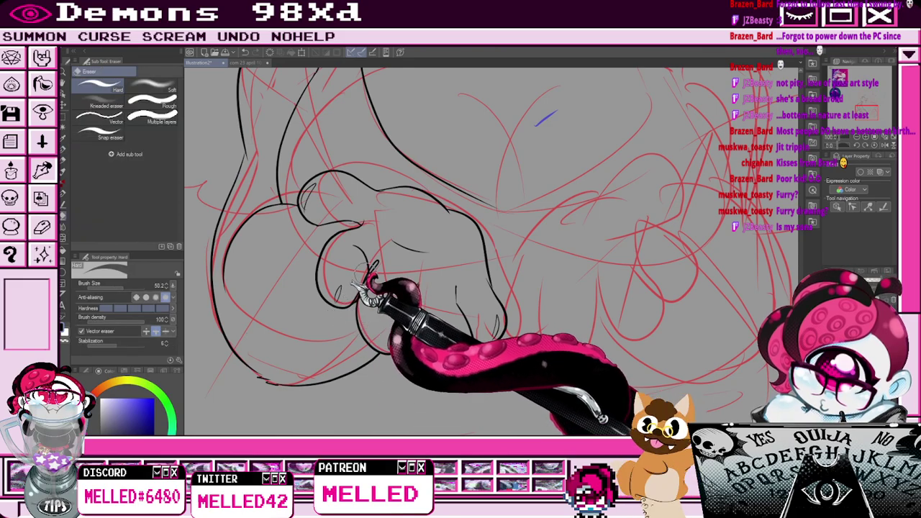
key("p")
scroll(412, 278, "down", 1)
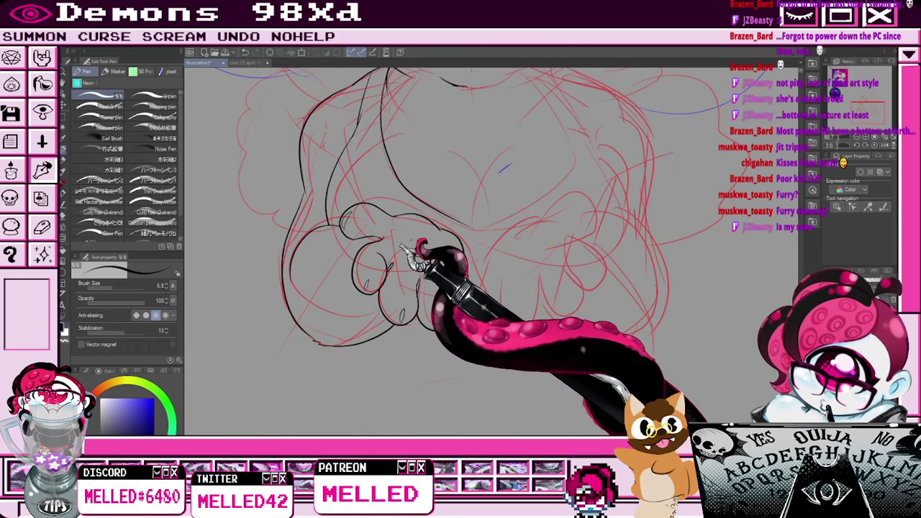
Ink short curved strokes rounding off the upper ends of the lines between the remaining fingers.
scroll(397, 252, "up", 2)
scroll(389, 253, "up", 1)
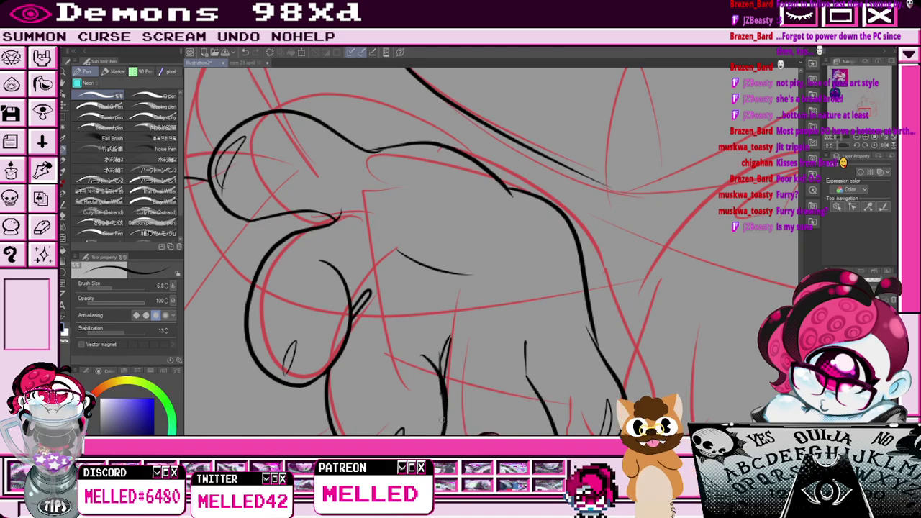
scroll(441, 364, "down", 3)
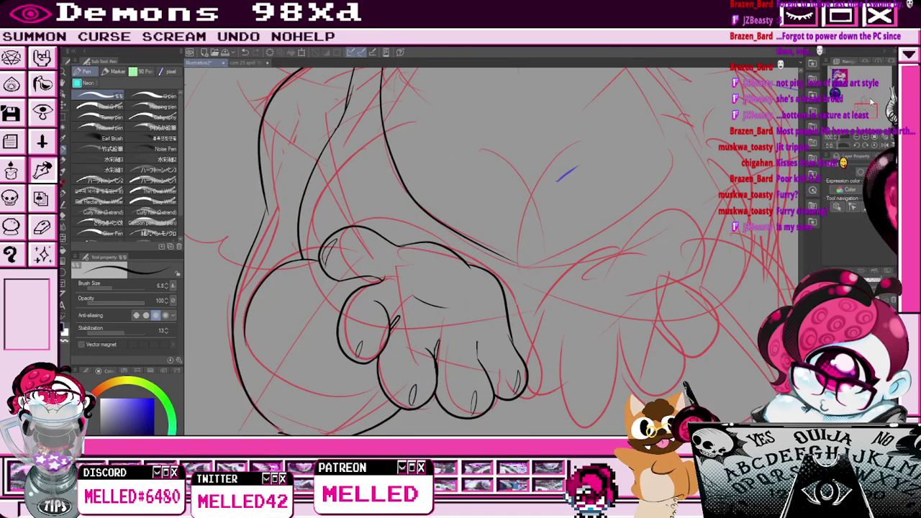
Ink the curved centre line of the chest, running from the upper curve down to the lower chest contour.
left_click_drag(863, 112, 865, 110)
key("ctrl+minus")
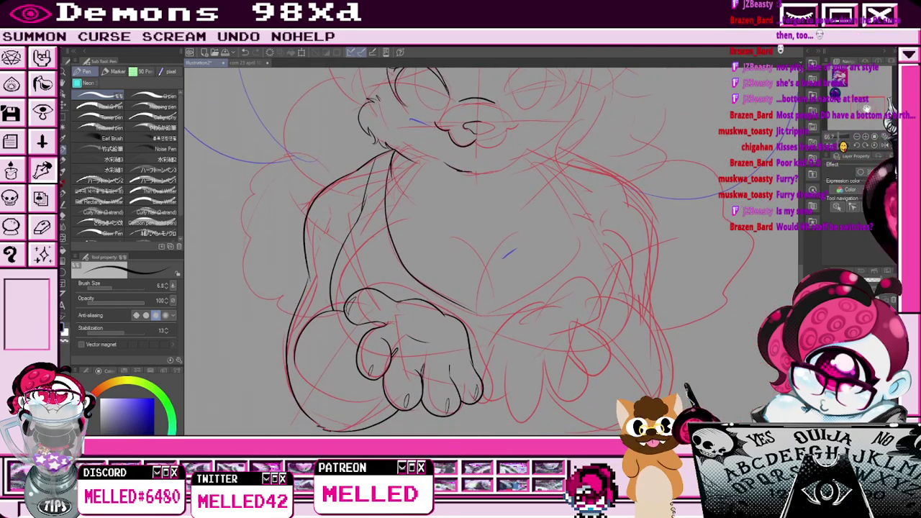
key("ctrl+minus")
key("ctrl+plus")
scroll(473, 276, "up", 1)
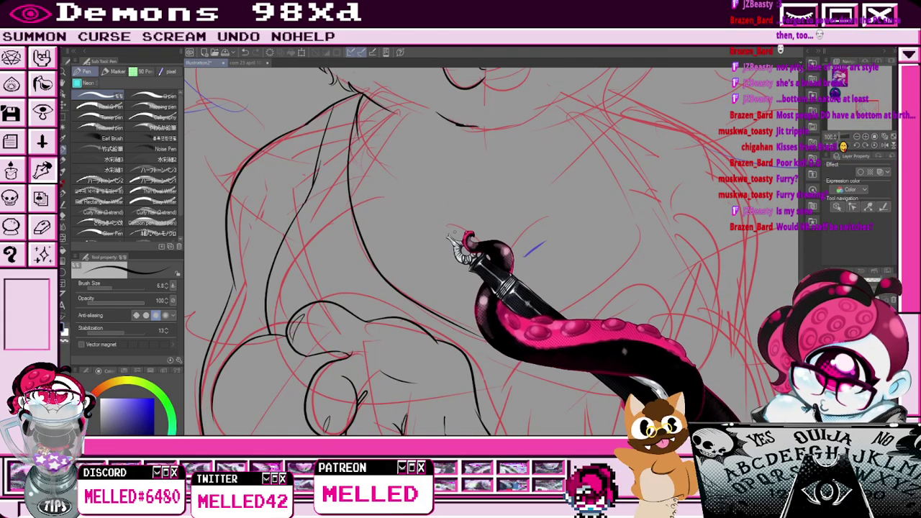
scroll(497, 292, "down", 1)
scroll(496, 292, "up", 2)
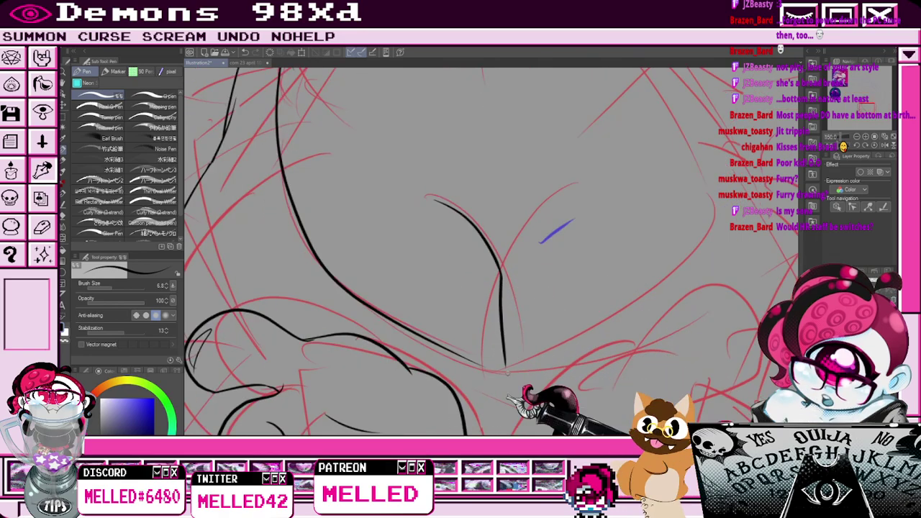
scroll(508, 306, "down", 3)
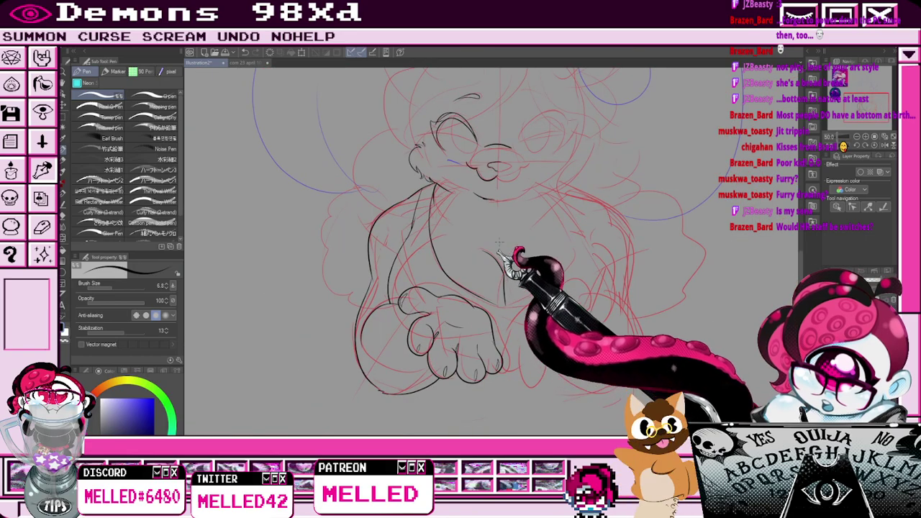
Ink the large fluffy fur outline beside the upper arm, with pointed tufts along its edge.
scroll(504, 253, "up", 2)
mouse_move(353, 164)
left_mouse_down()
mouse_move(318, 171)
mouse_move(253, 219)
mouse_move(279, 216)
left_mouse_up()
key("ctrl+z")
mouse_move(331, 169)
left_mouse_down()
mouse_move(291, 180)
mouse_move(227, 226)
mouse_move(246, 233)
mouse_move(220, 297)
mouse_move(252, 317)
mouse_move(285, 393)
mouse_move(280, 373)
mouse_move(360, 415)
left_mouse_up()
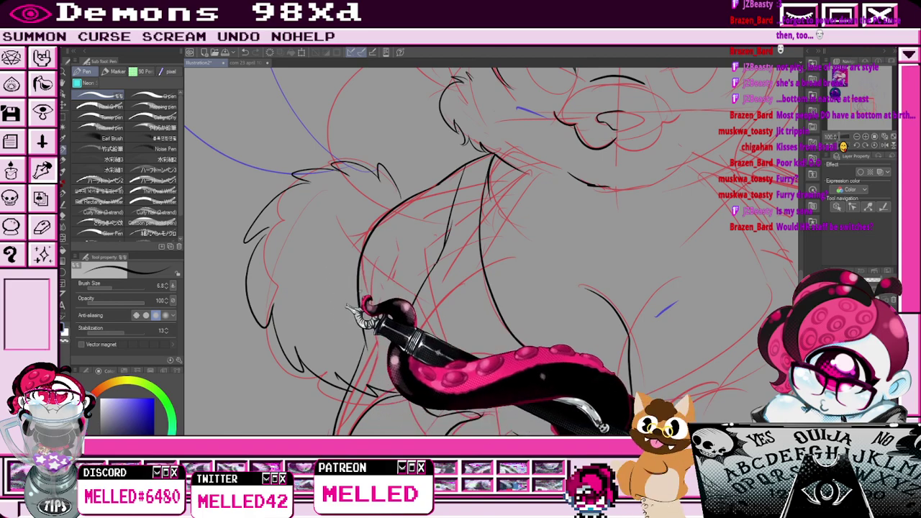
Ink jagged fur tufts across the upper arm and erase the arm outline inside the fur.
mouse_move(357, 246)
left_mouse_down()
mouse_move(346, 271)
mouse_move(381, 286)
left_mouse_up()
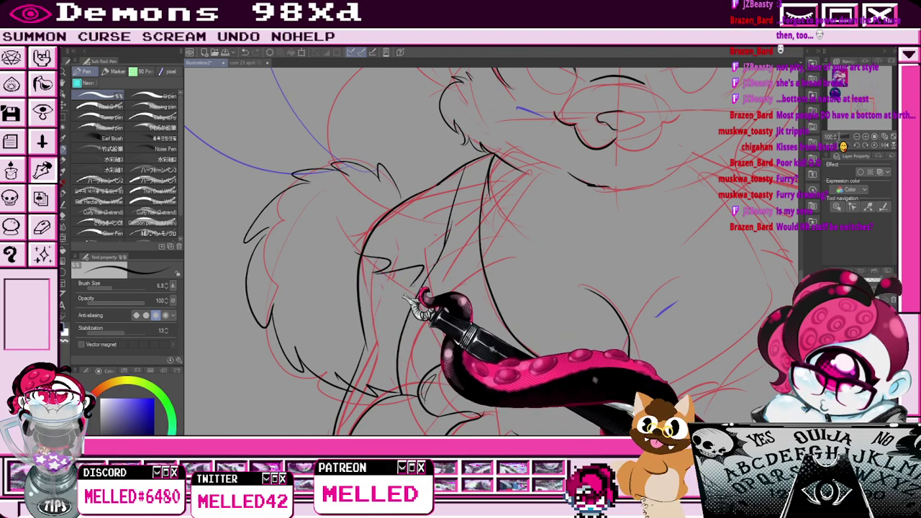
key("e")
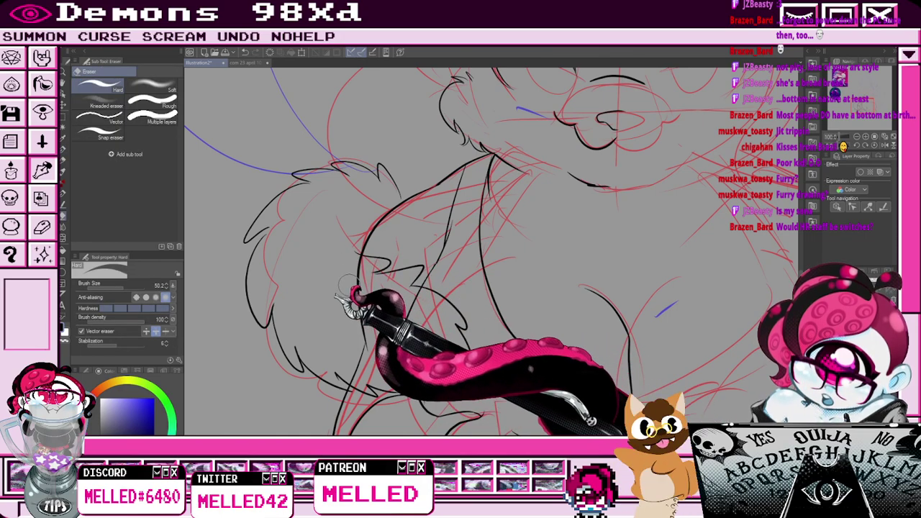
scroll(375, 352, "down", 2)
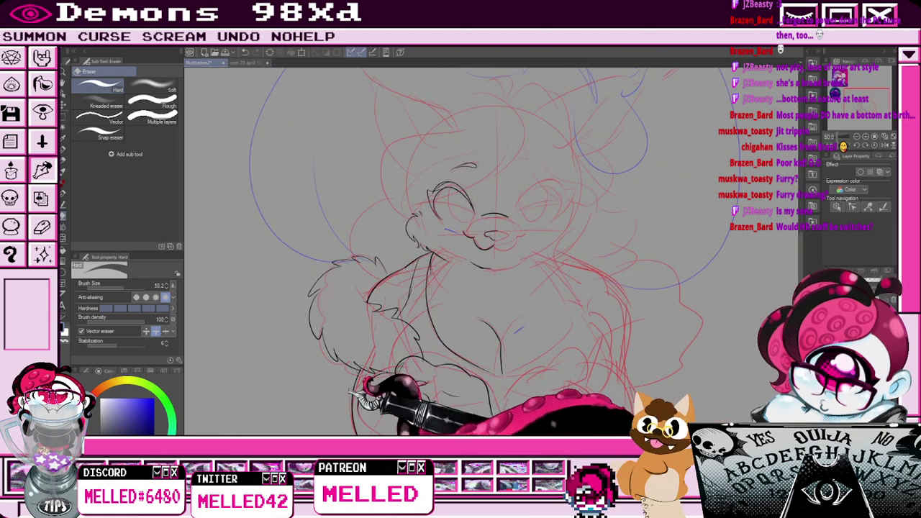
key("p")
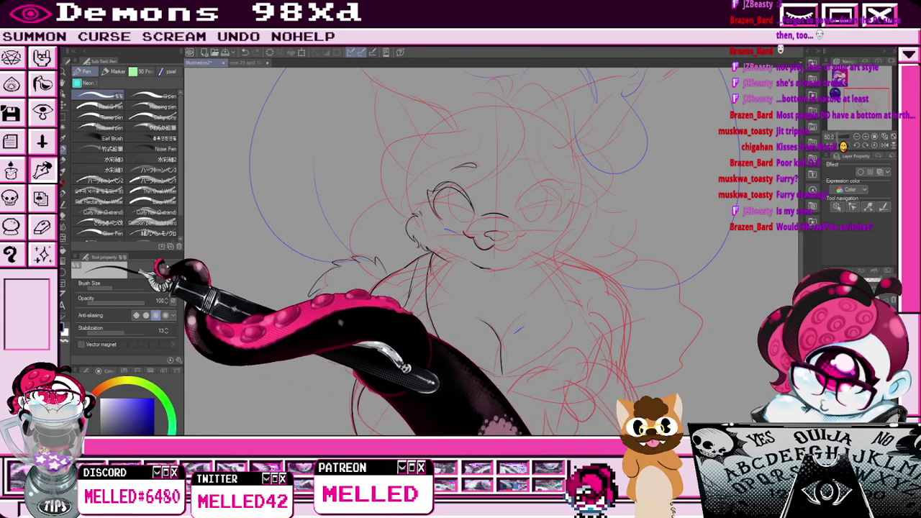
left_click(64, 128)
left_click(85, 84)
key("ctrl+minus")
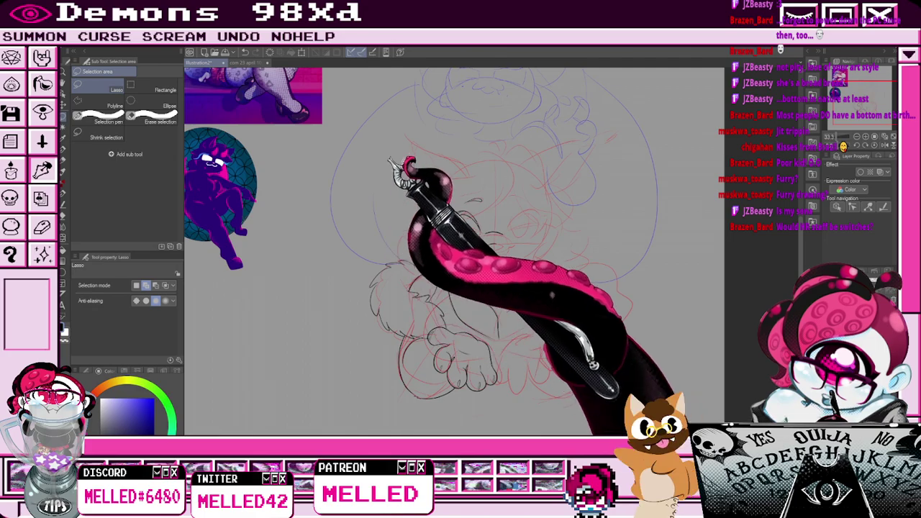
Ink the two outer edges of the pointed ear and a jagged inner-ear line following the sketch.
key("p")
scroll(410, 155, "up", 3)
mouse_move(416, 150)
left_mouse_down()
mouse_move(445, 274)
mouse_move(472, 289)
left_mouse_up()
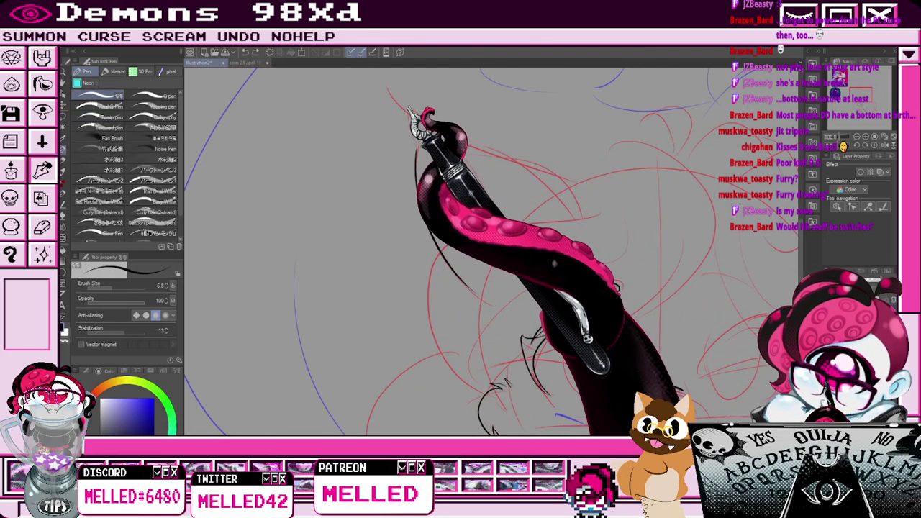
mouse_move(417, 119)
left_mouse_down()
mouse_move(515, 152)
mouse_move(591, 217)
left_mouse_up()
key("ctrl+z")
left_click_drag(418, 118, 586, 211)
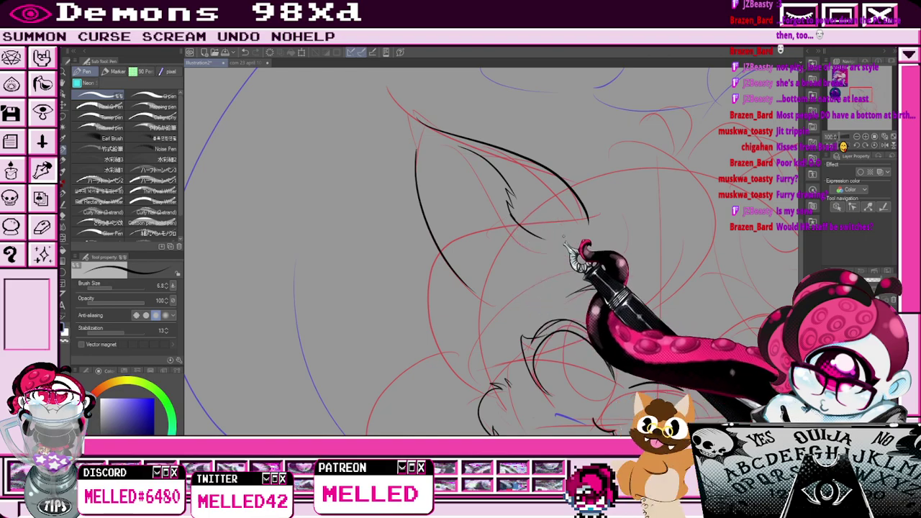
Erase part of the jagged inner-ear line, redraw it as separate fur tufts, and ink the ear's opposite inner edge.
scroll(416, 133, "down", 4)
left_click_drag(857, 92, 862, 95)
scroll(485, 236, "up", 5)
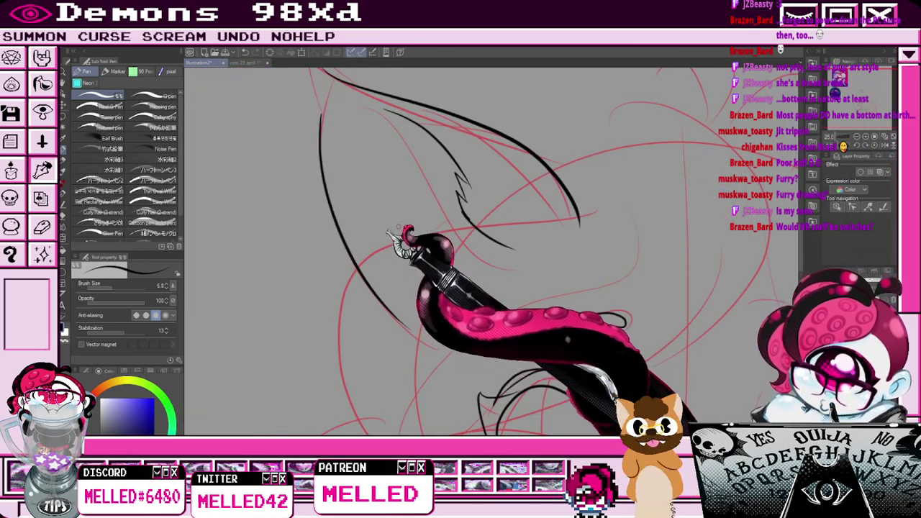
key("e")
key("p")
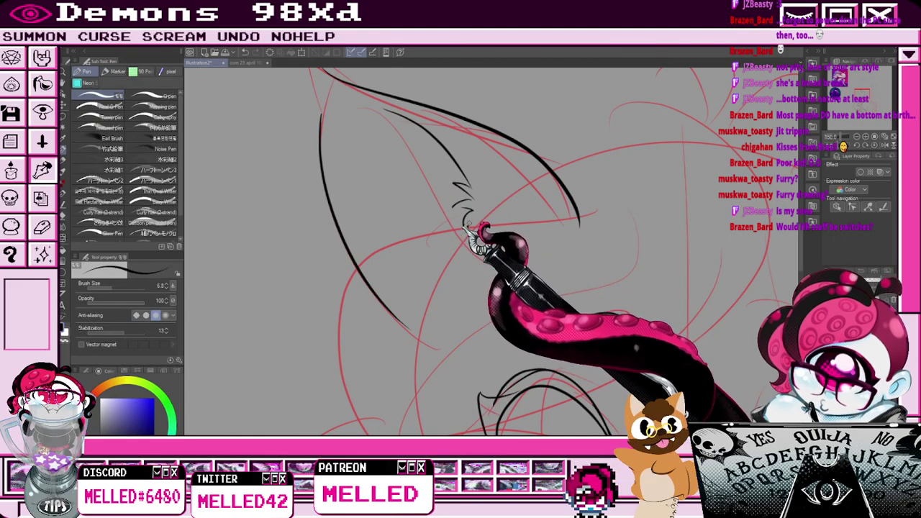
left_click_drag(469, 224, 516, 262)
mouse_move(331, 189)
left_mouse_down()
mouse_move(396, 261)
mouse_move(408, 247)
mouse_move(449, 307)
left_mouse_up()
Ink a pointed fur tuft at the tip of the ear.
scroll(732, 113, "down", 1)
left_click_drag(855, 87, 859, 90)
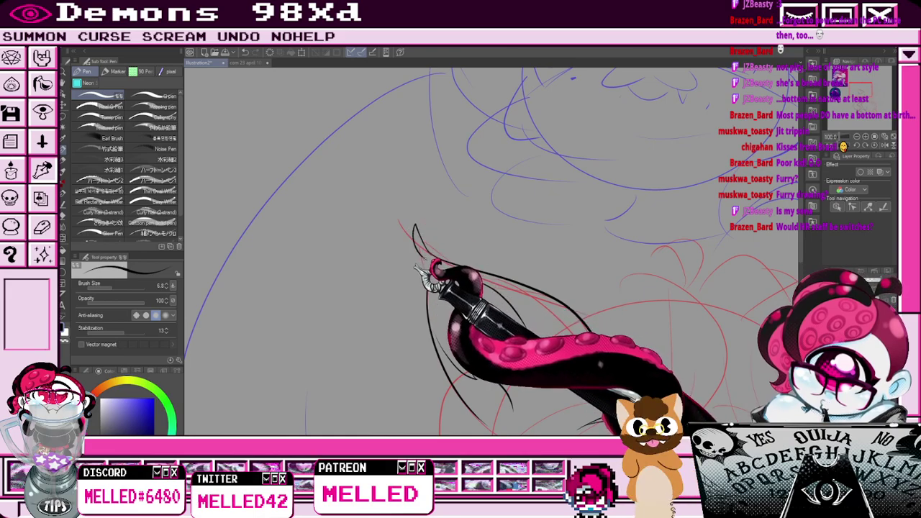
key("ctrl+minus")
key("ctrl+minus")
key("ctrl+minus")
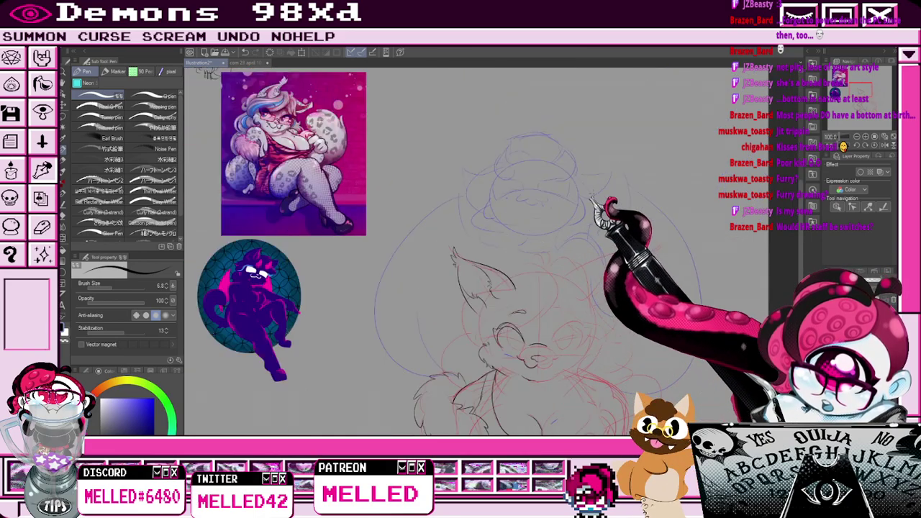
left_click_drag(858, 89, 868, 98)
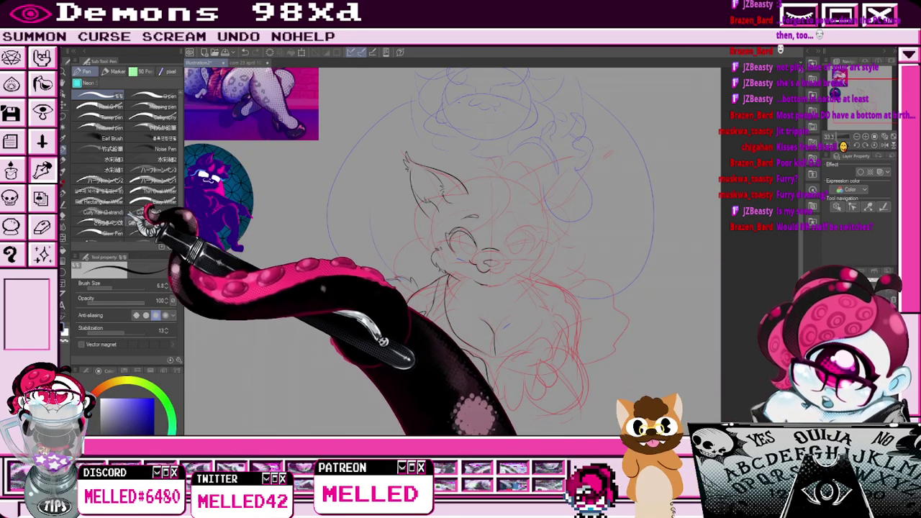
Lasso the inked half of the character, flip a copy of it horizontally and align it to complete the other half.
key("m")
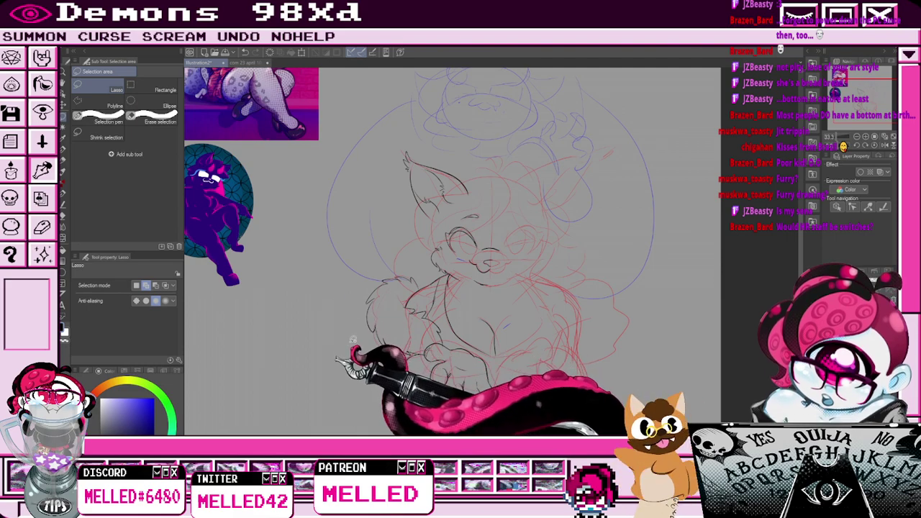
mouse_move(350, 159)
left_mouse_down()
mouse_move(527, 275)
mouse_move(510, 428)
mouse_move(406, 400)
mouse_move(308, 339)
left_mouse_up()
left_click_drag(395, 350, 391, 368)
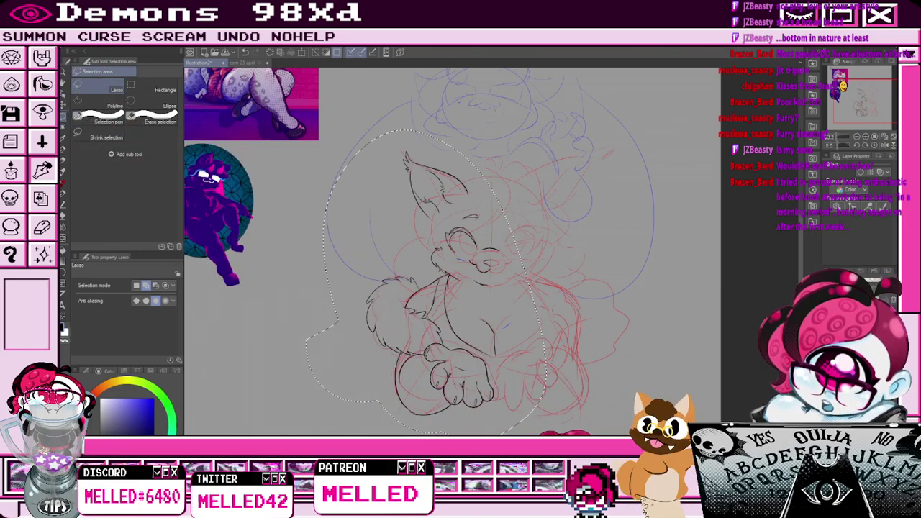
key("ctrl+t")
mouse_move(381, 374)
left_mouse_down()
mouse_move(596, 378)
mouse_move(577, 303)
left_mouse_up()
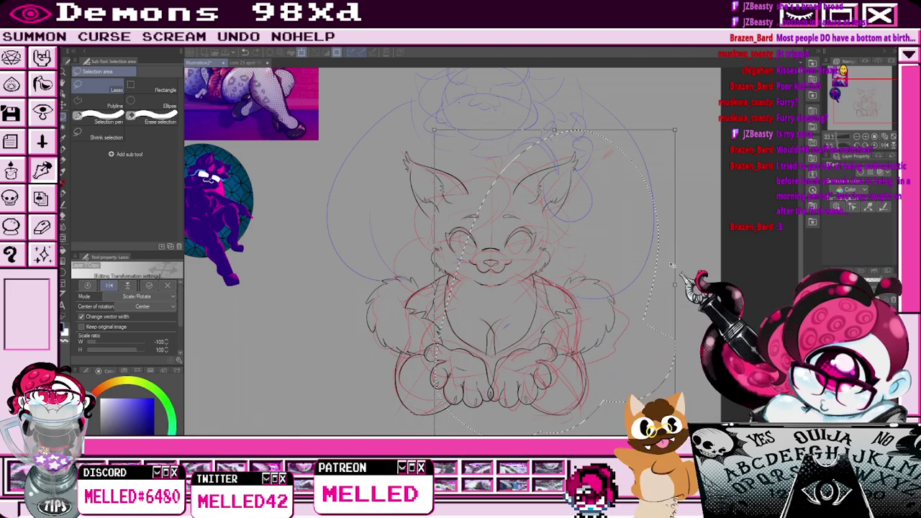
scroll(587, 273, "up", 2)
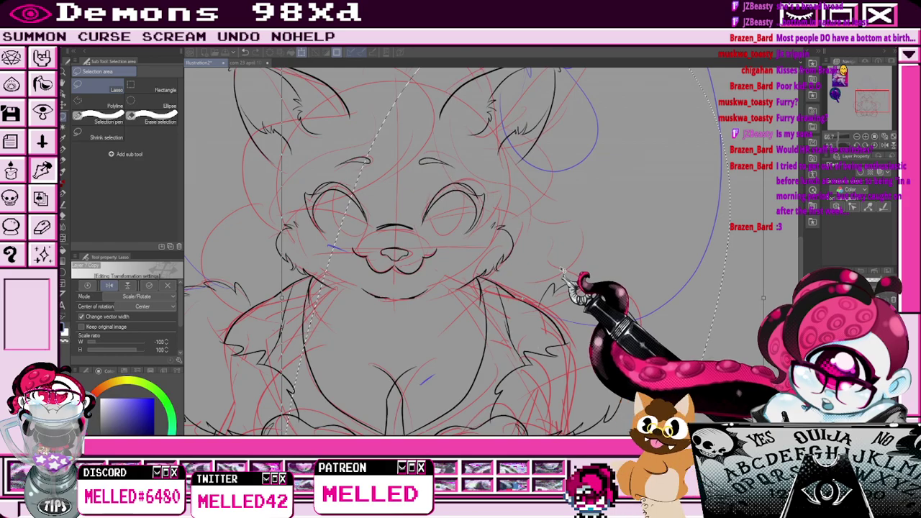
scroll(561, 272, "down", 3)
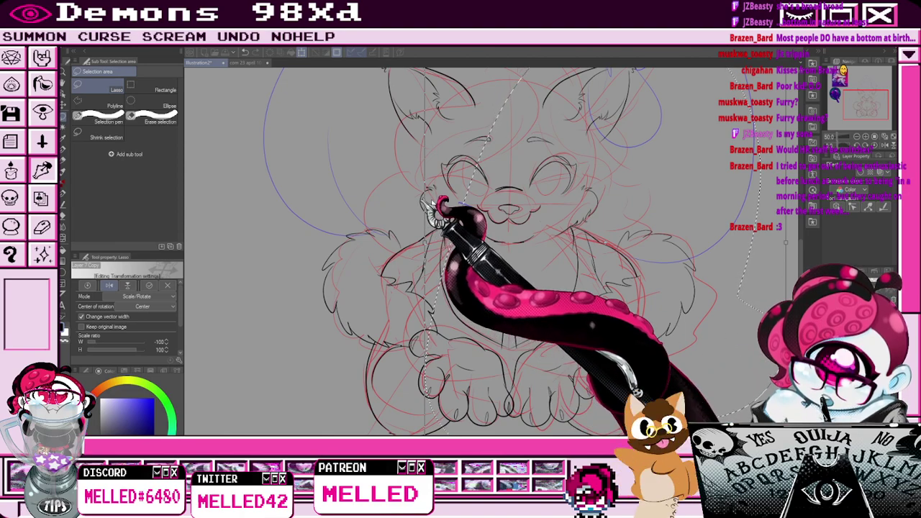
key("Return")
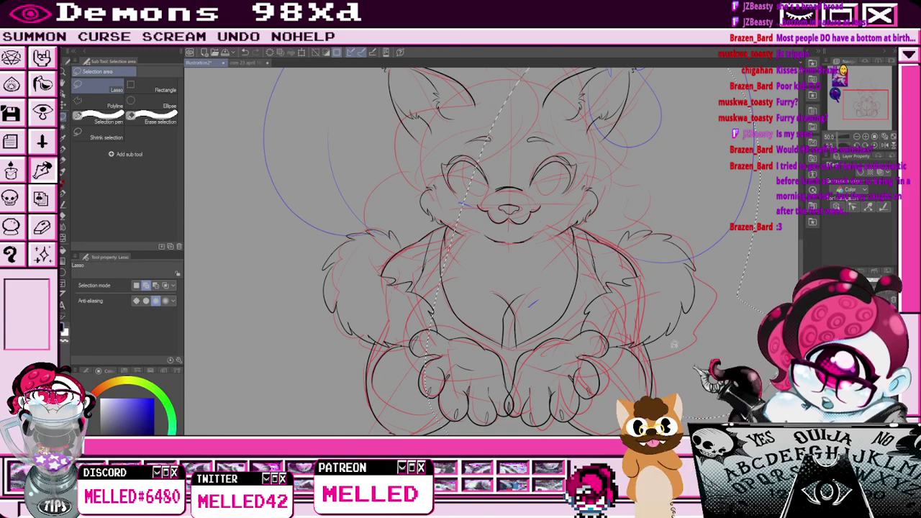
Erase the doubled centre lines on the chest and between the hands, and redraw the V-shaped chest crease.
key("e")
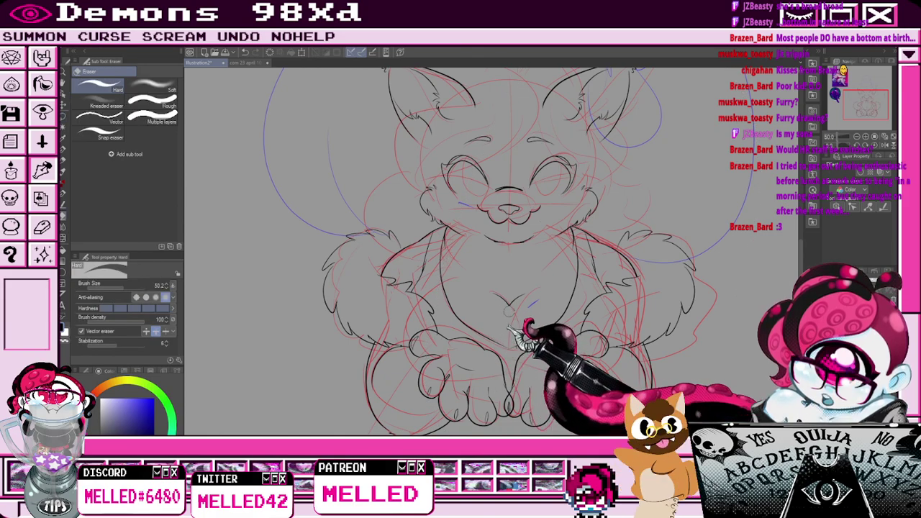
key("p")
left_click_drag(503, 301, 510, 307)
key("e")
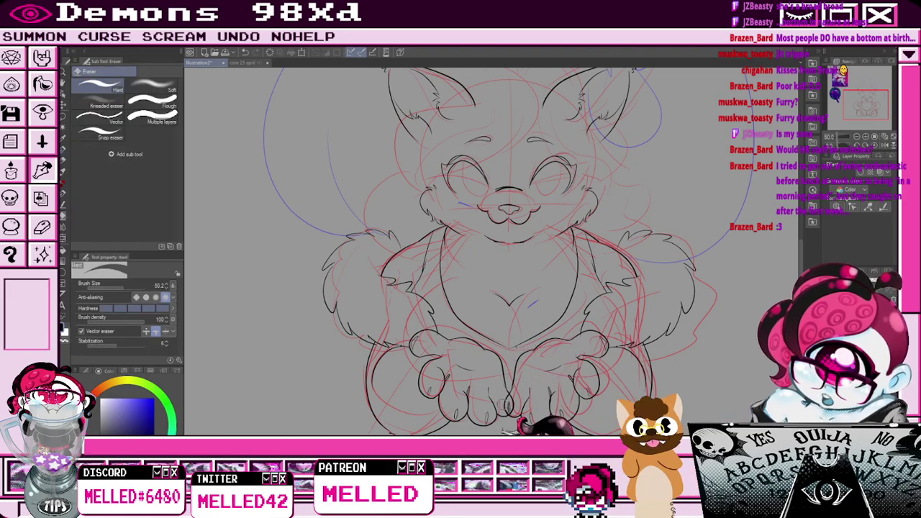
key("p")
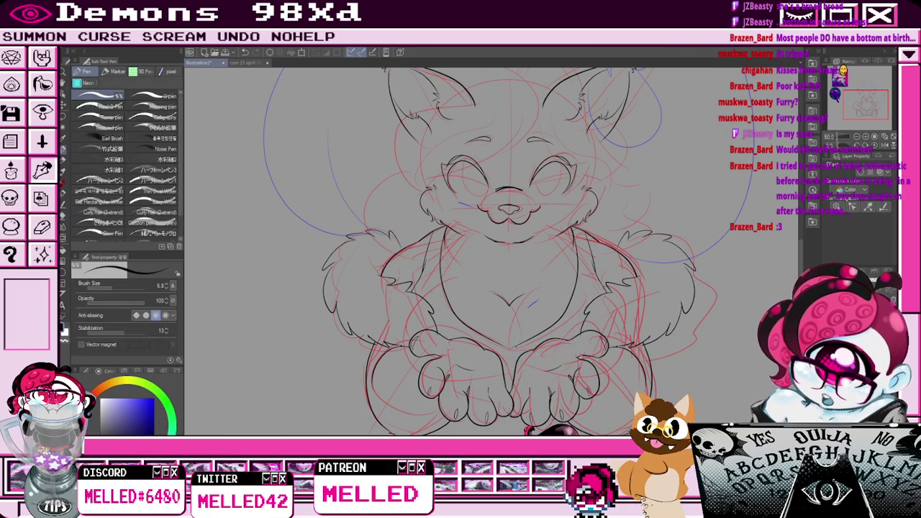
Clean up the overlapping lines at the lowest point of the neckline and ink a short vertical line rising from it.
scroll(508, 374, "up", 2)
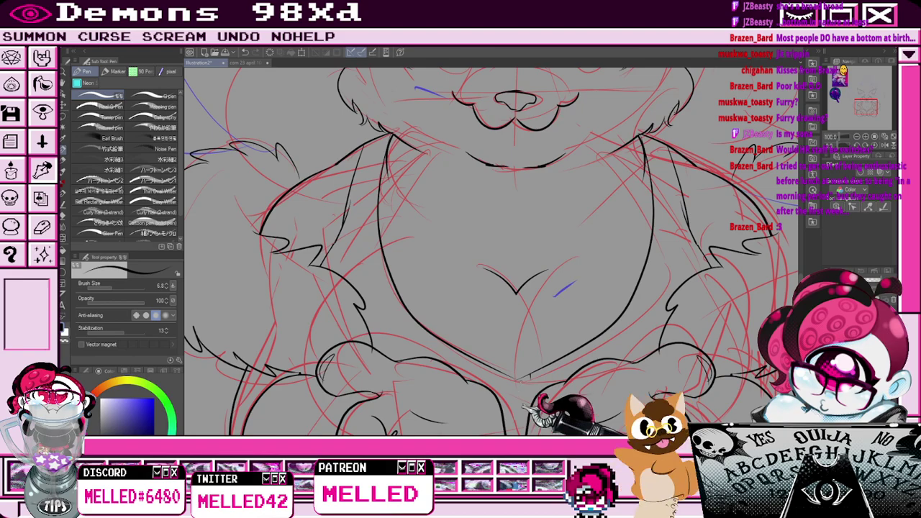
key("e")
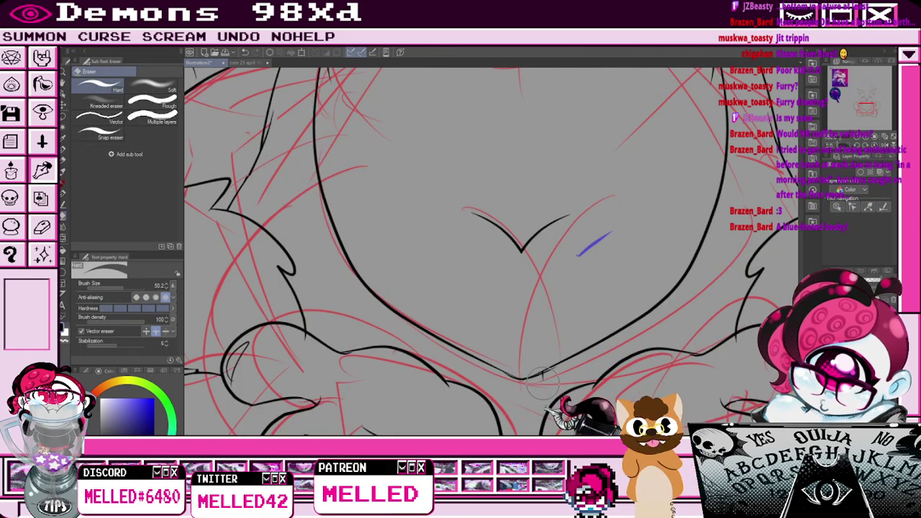
key("p")
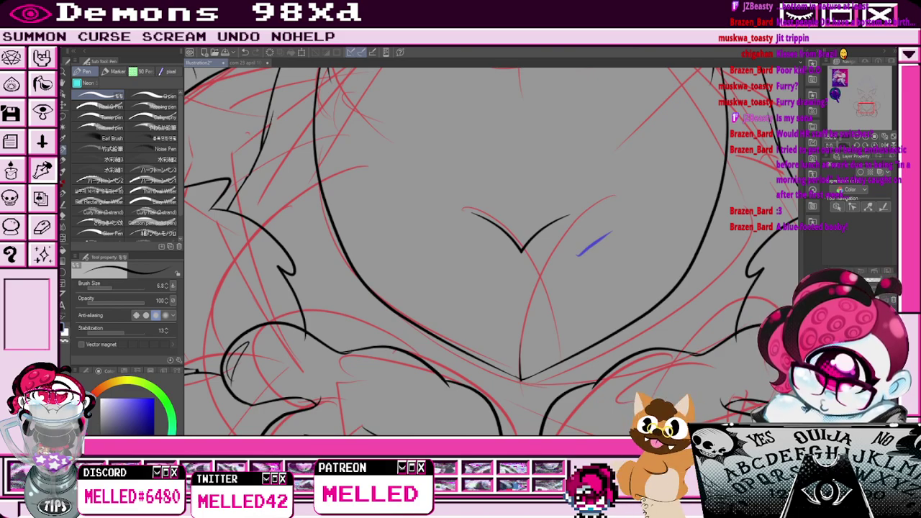
key("e")
key("p")
mouse_move(511, 330)
left_mouse_down()
mouse_move(520, 377)
mouse_move(520, 347)
left_mouse_up()
scroll(517, 365, "down", 3)
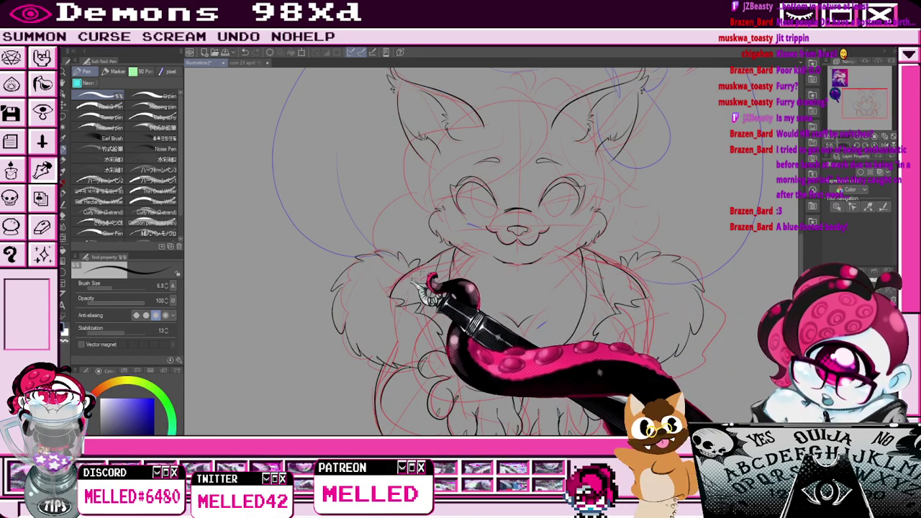
Ink the sweeping fringe across the forehead and over one ear's base, with rounded curls at the crown.
key("e")
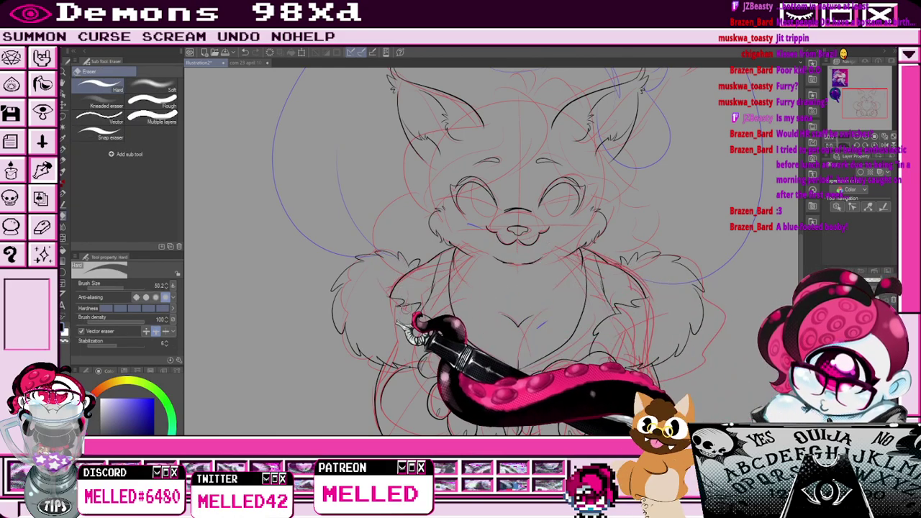
left_click_drag(869, 103, 864, 99)
scroll(559, 270, "up", 3)
scroll(706, 253, "down", 3)
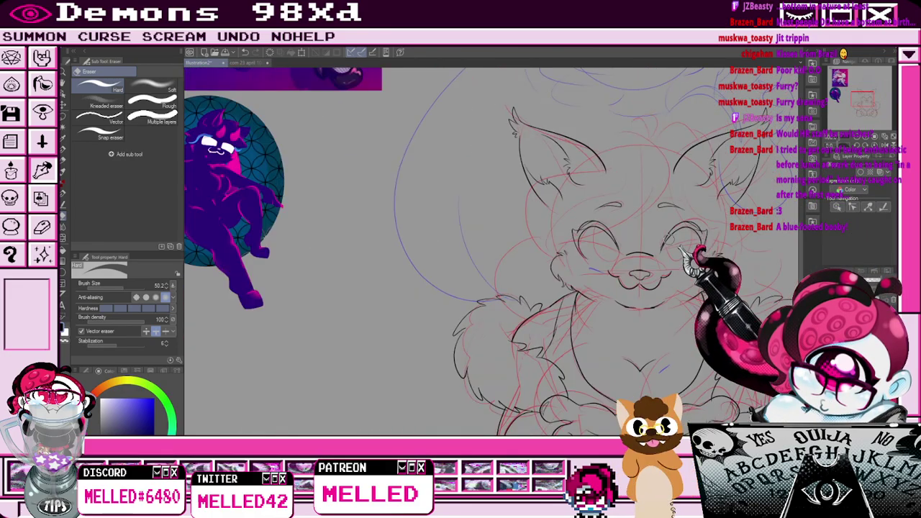
left_click_drag(869, 102, 879, 101)
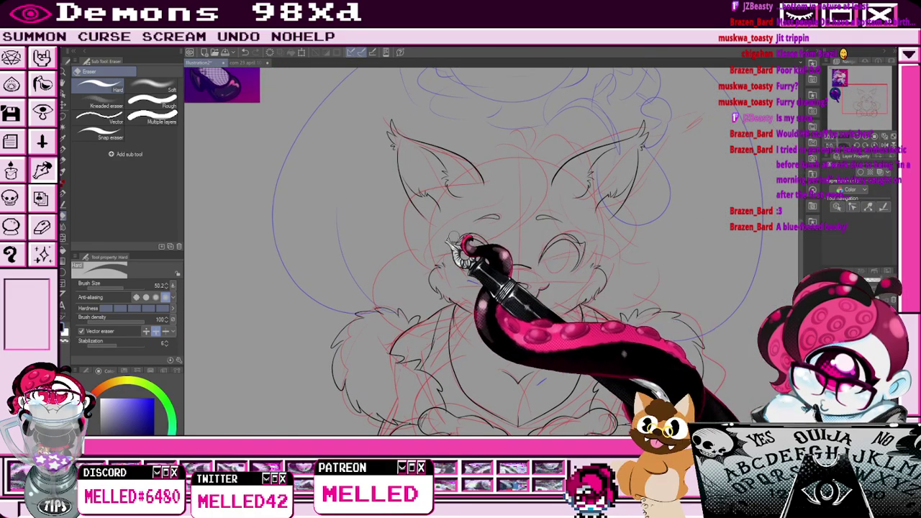
key("p")
scroll(533, 309, "up", 2)
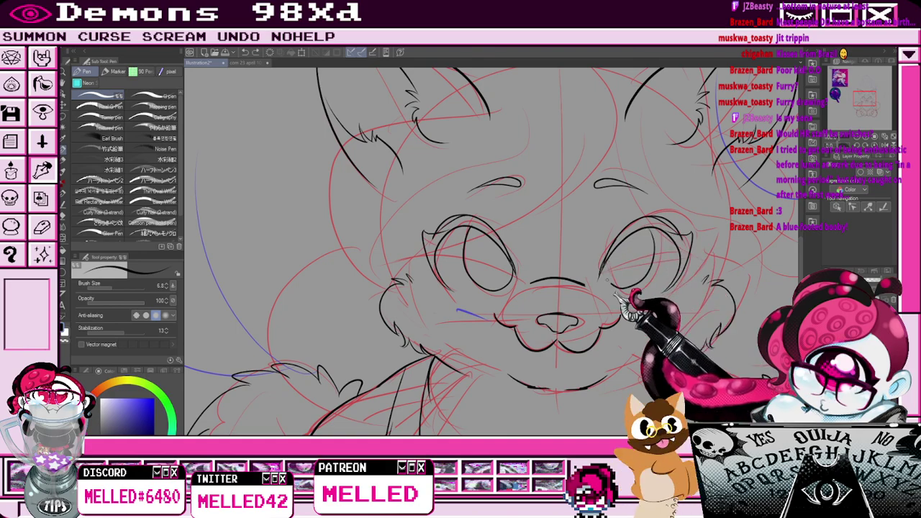
scroll(649, 219, "down", 3)
left_click_drag(860, 108, 858, 99)
scroll(603, 324, "up", 2)
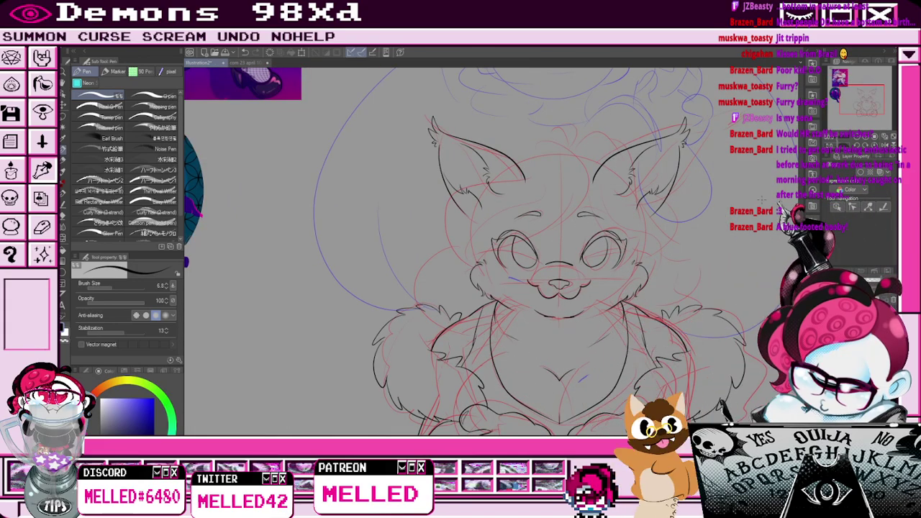
scroll(507, 349, "down", 5)
scroll(536, 333, "up", 3)
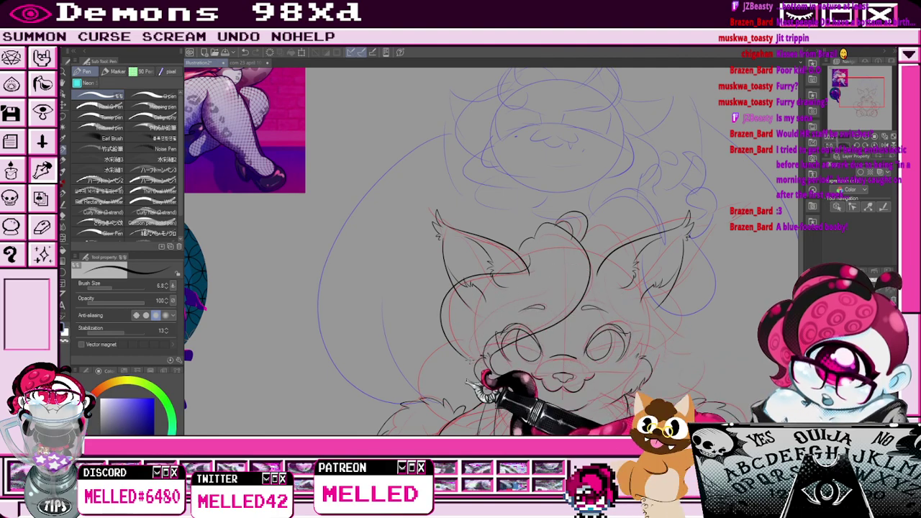
Ink rounded hair locks beside the cheek, running from the fringe down to the shoulder fur.
scroll(525, 242, "down", 2)
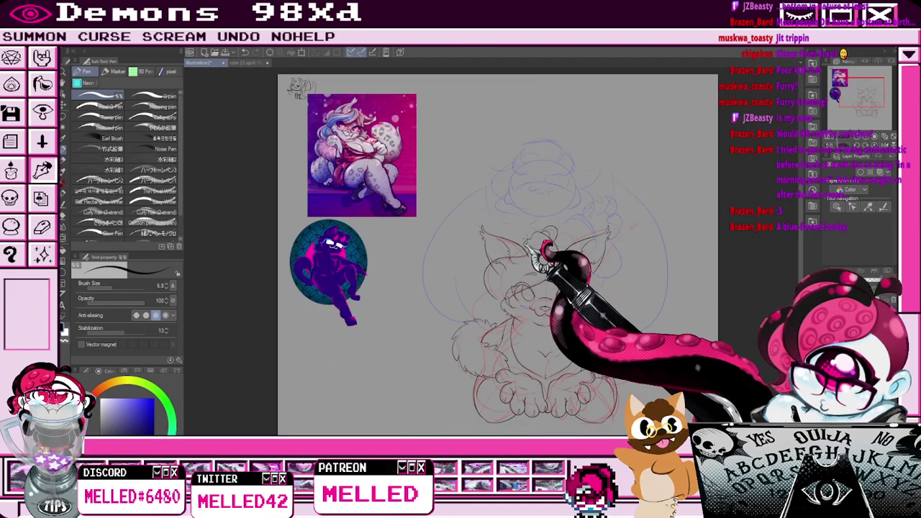
scroll(525, 244, "up", 3)
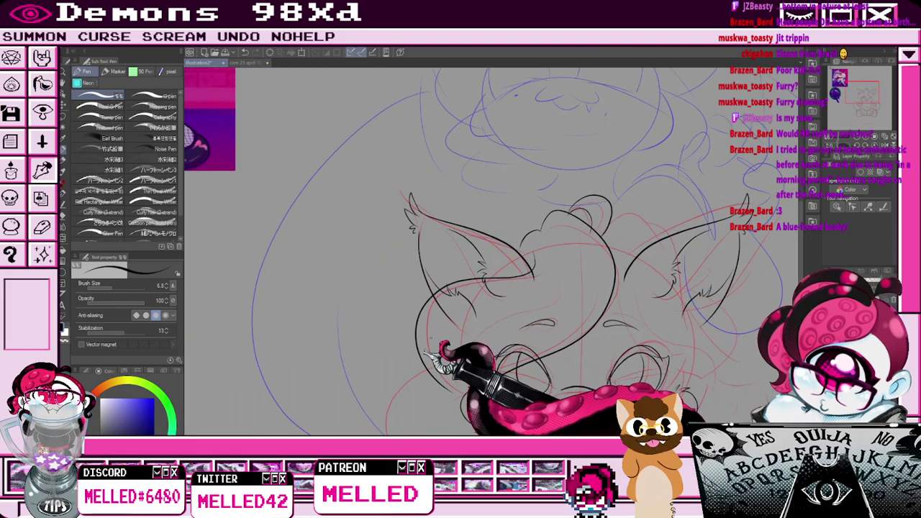
scroll(784, 169, "down", 1)
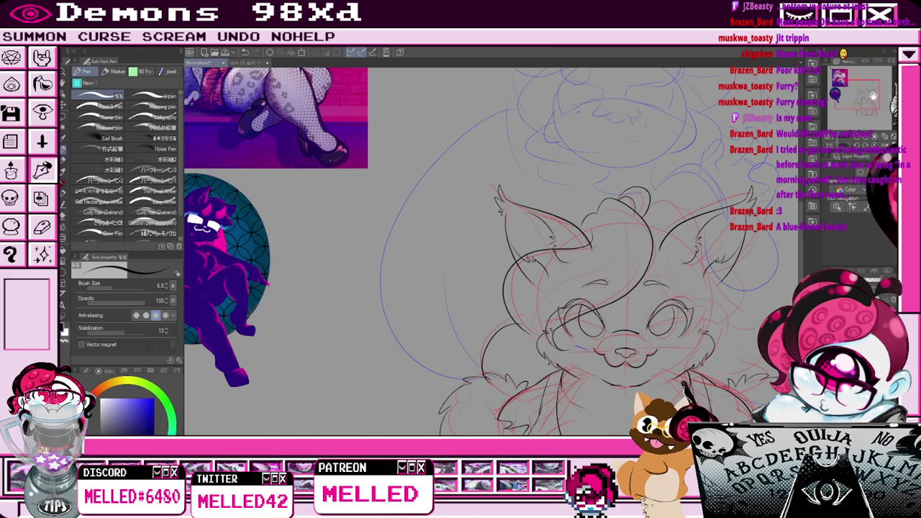
left_click_drag(857, 94, 858, 99)
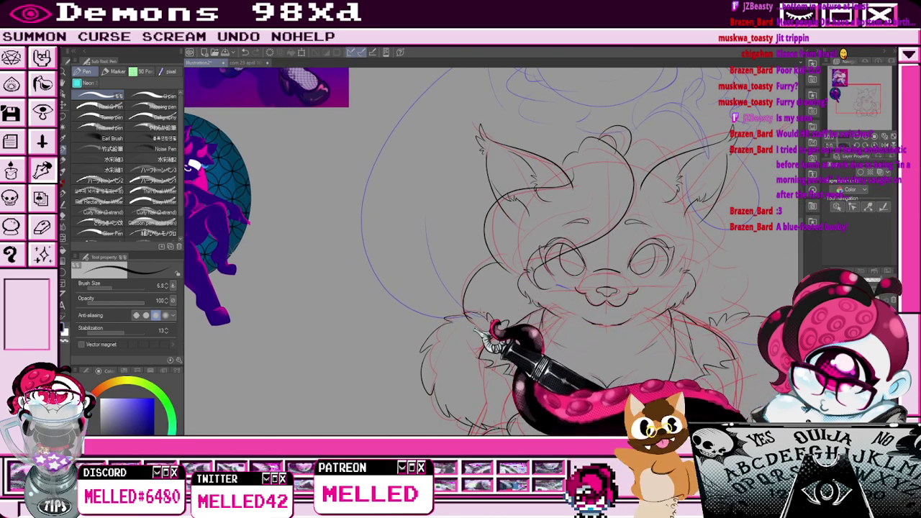
scroll(496, 360, "up", 3)
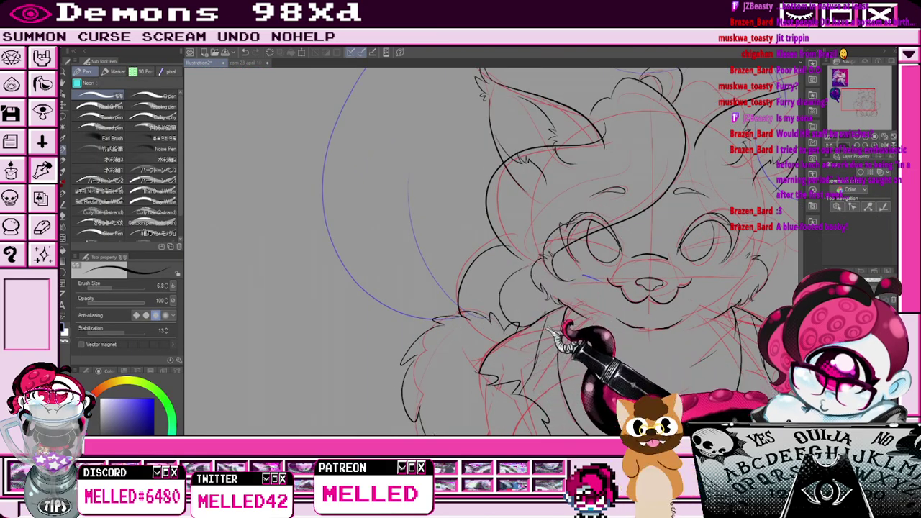
scroll(599, 296, "down", 3)
scroll(592, 293, "up", 2)
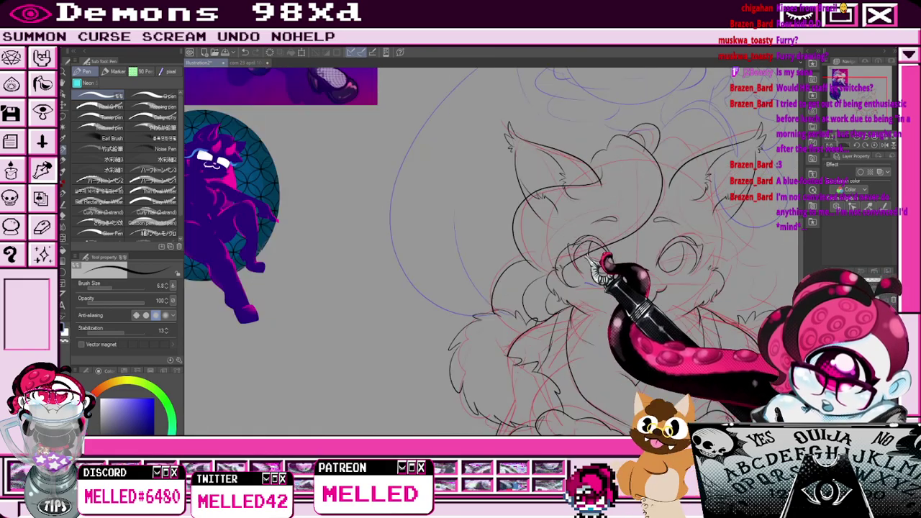
Erase the ear lines overlapped by the fringe and ink curved strand lines inside the hair.
key("e")
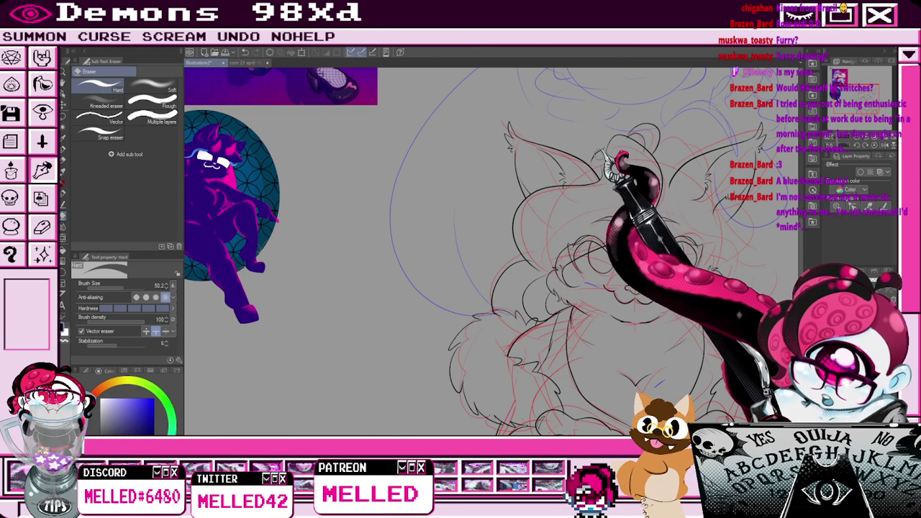
key("p")
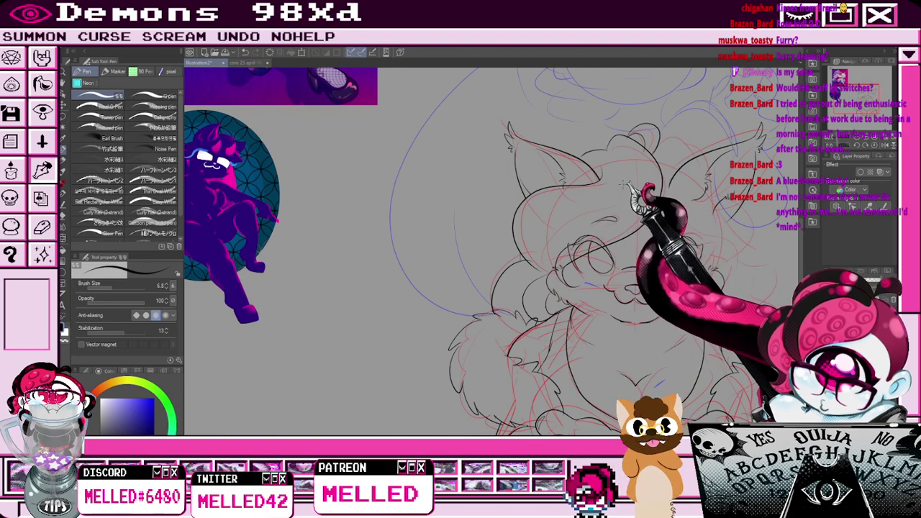
scroll(573, 282, "down", 2)
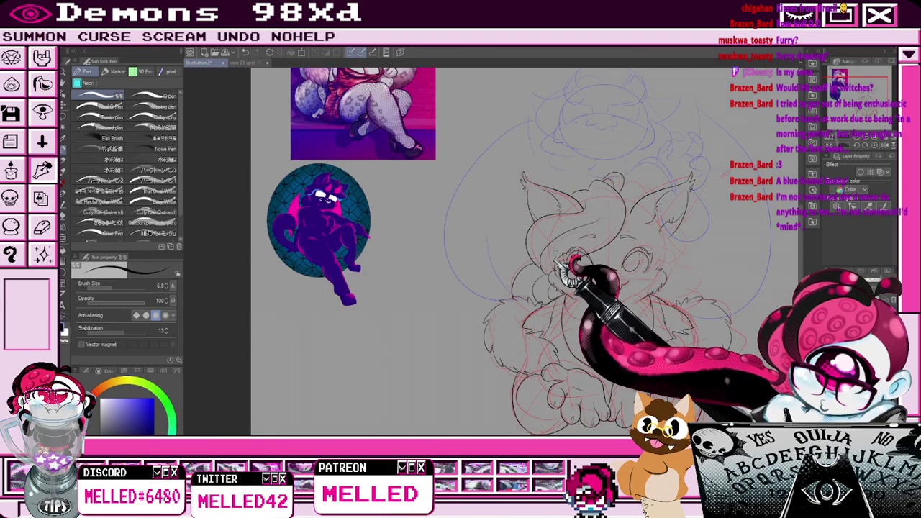
scroll(568, 265, "up", 2)
mouse_move(855, 98)
left_mouse_down()
mouse_move(852, 85)
mouse_move(856, 102)
left_mouse_up()
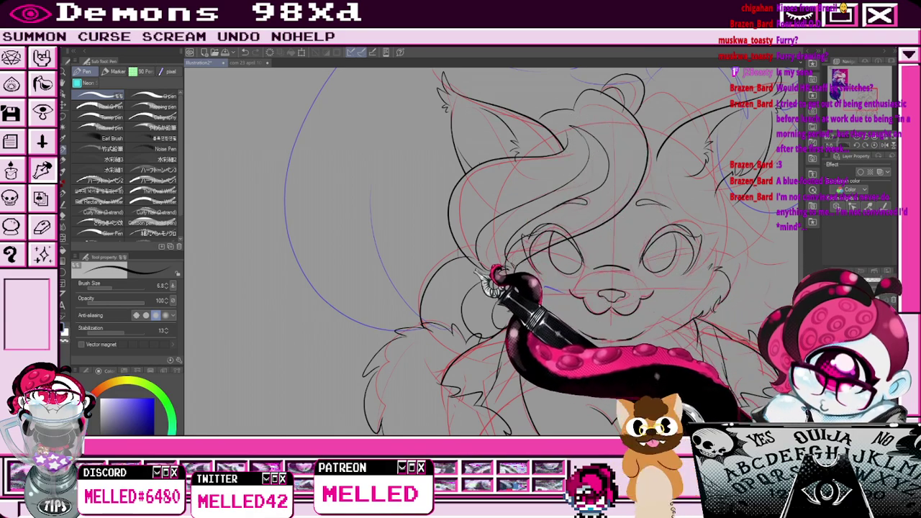
key("e")
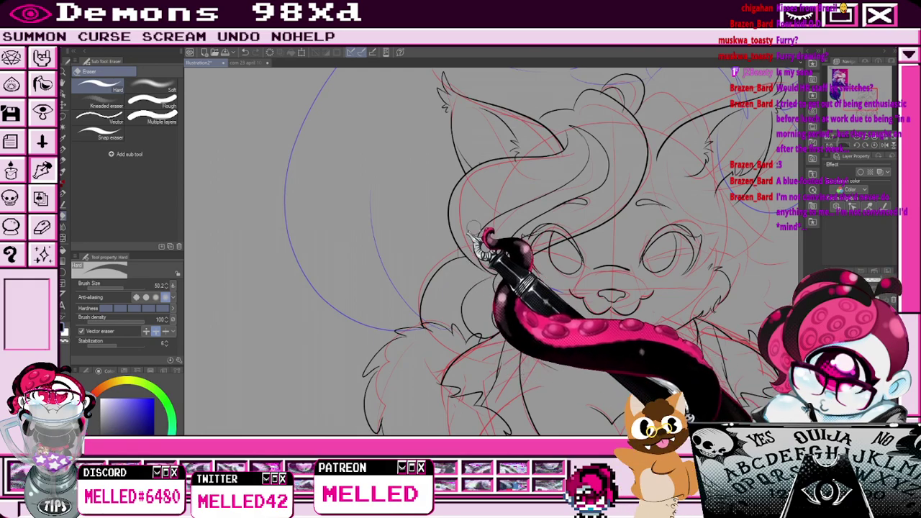
key("p")
Ink the hair on the other side of the parting, curving over the second ear's base, and erase the ear lines it overlaps.
left_click_drag(863, 100, 870, 98)
key("p")
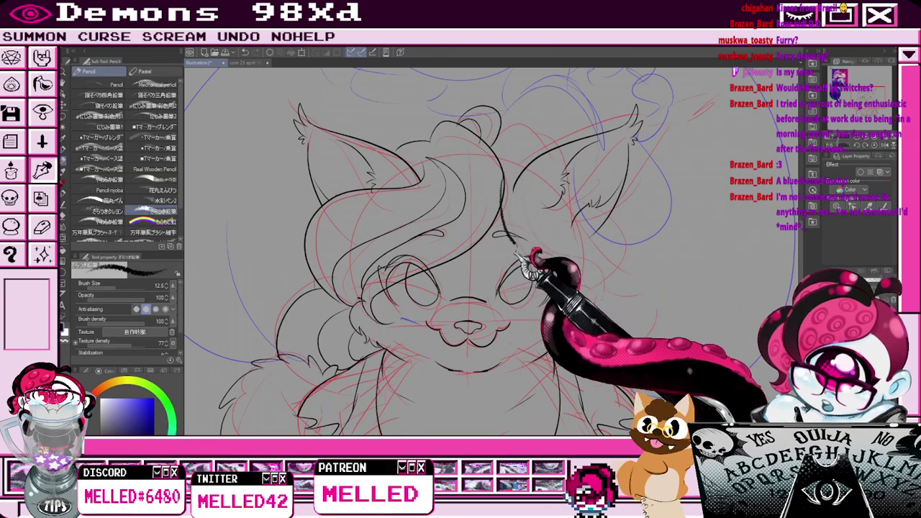
key("p")
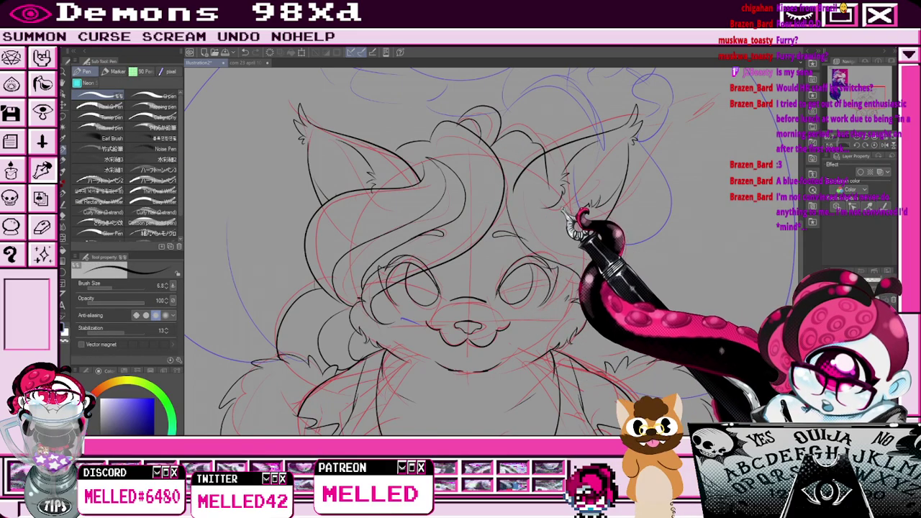
scroll(616, 302, "down", 2)
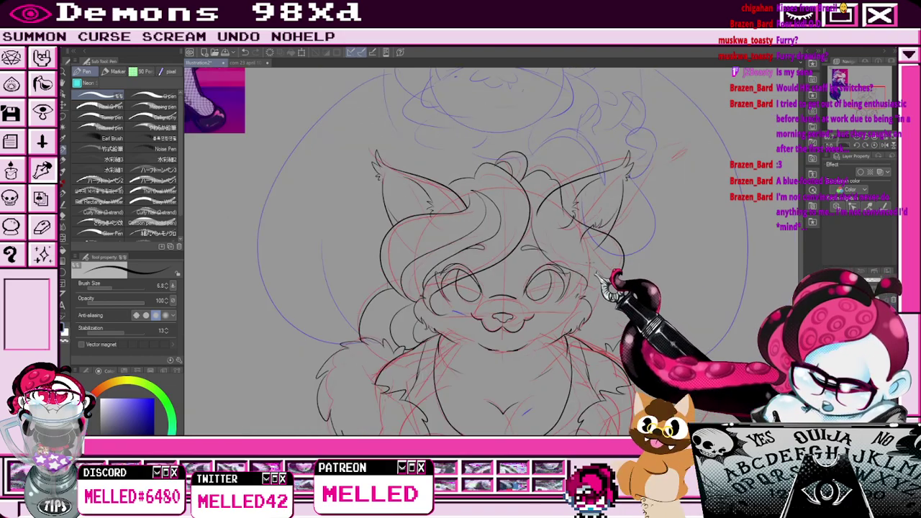
key("e")
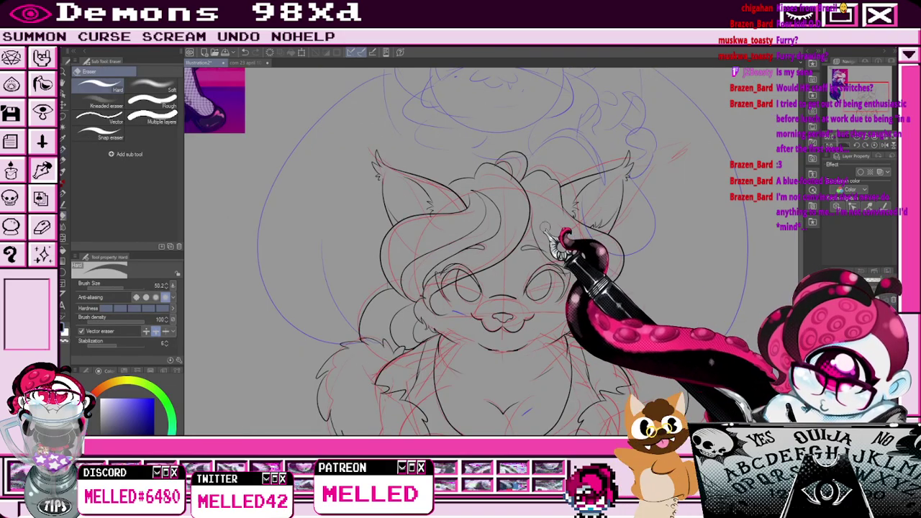
key("p")
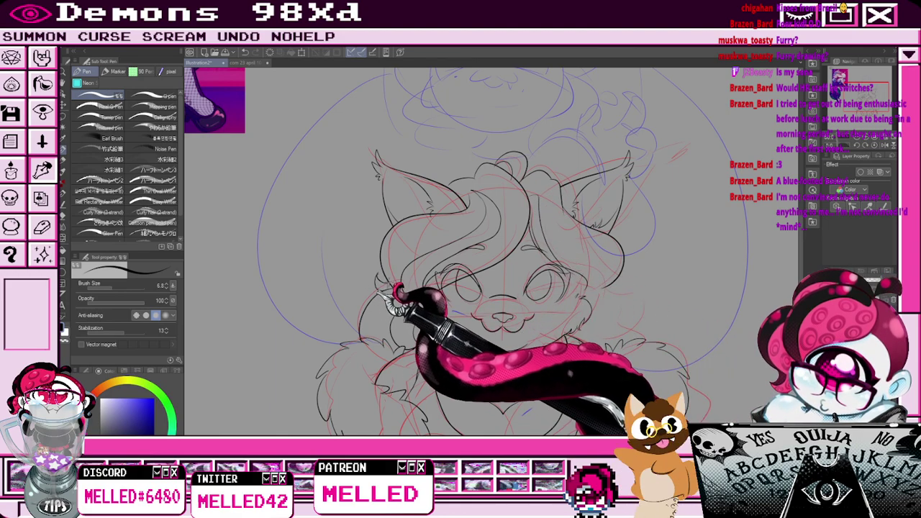
Ink rounded hair locks beside the second cheek down to the shoulder fur, and erase the overlapping lines.
key("e")
key("p")
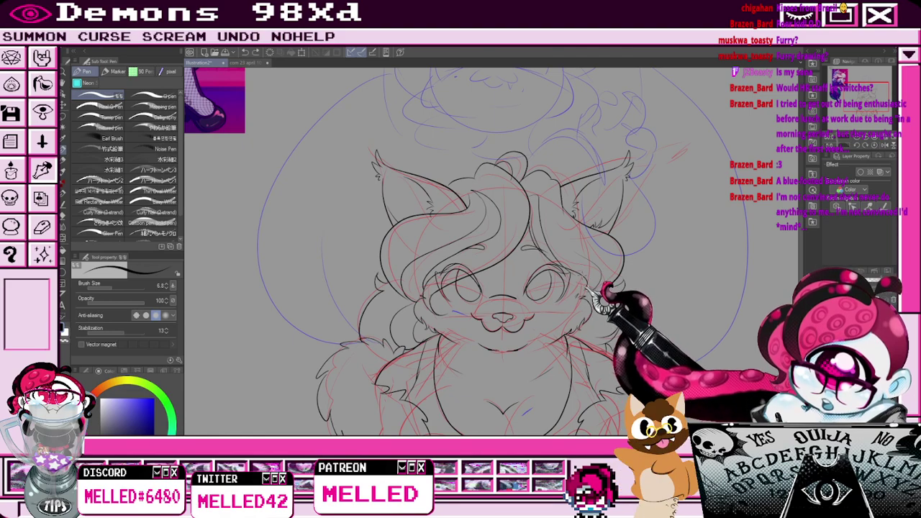
key("e")
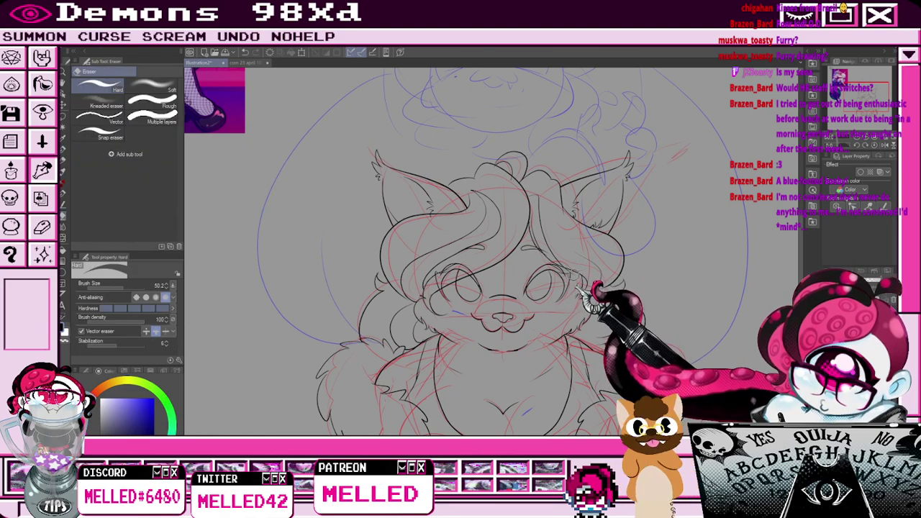
scroll(578, 271, "down", 1)
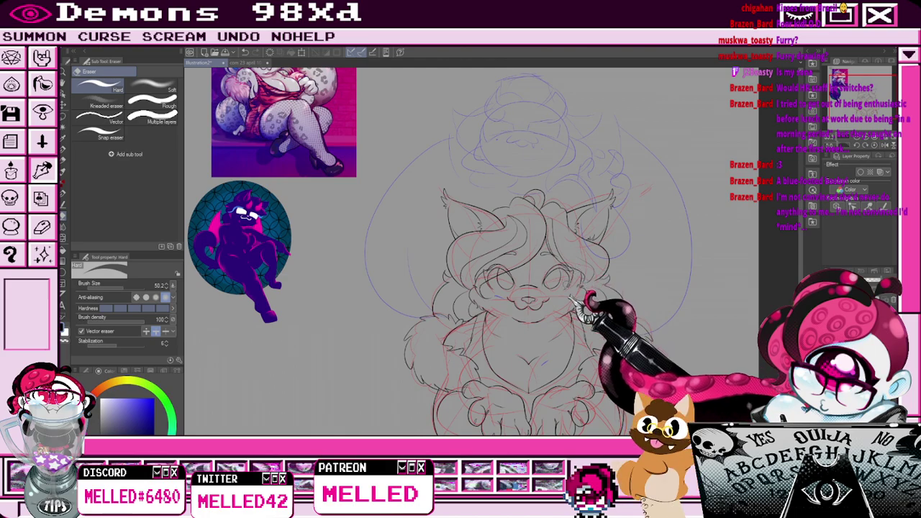
mouse_move(867, 104)
left_mouse_down()
mouse_move(862, 94)
mouse_move(868, 105)
left_mouse_up()
key("ctrl+minus")
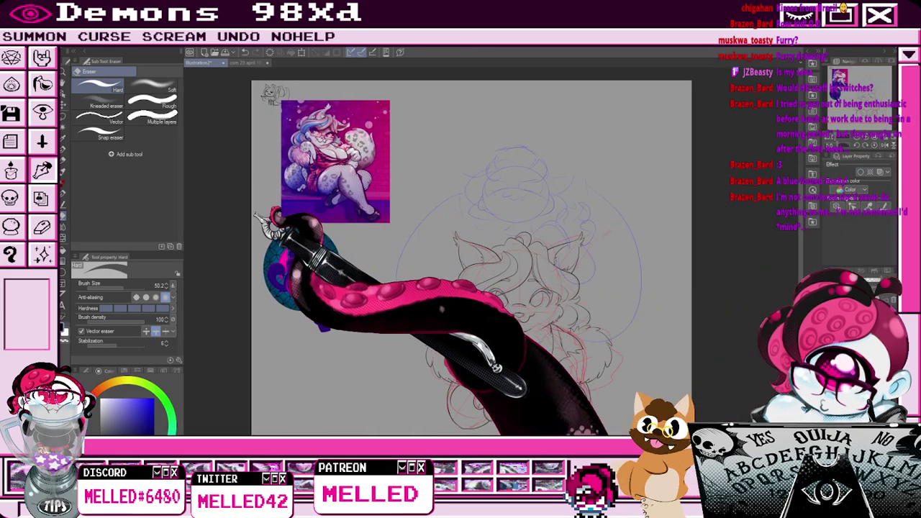
Ink one small beauty mark on the character's cheek and another on the chest.
scroll(524, 326, "up", 5)
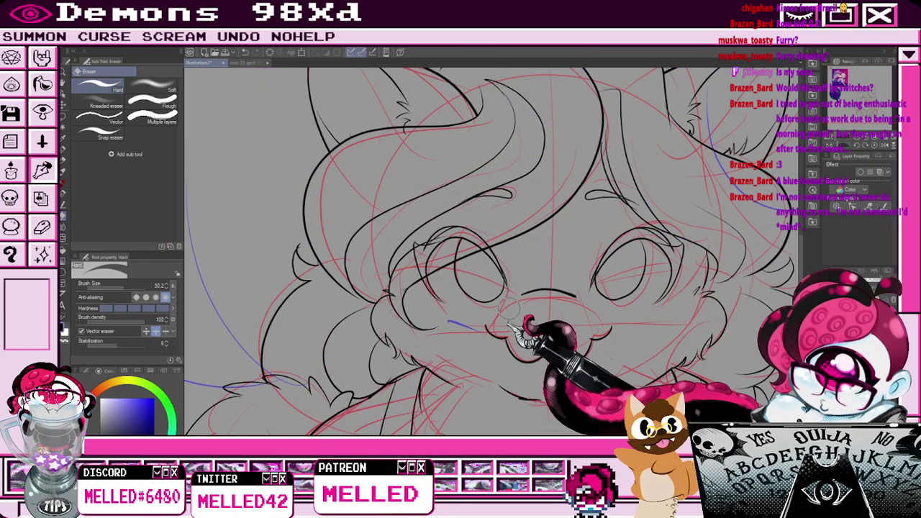
key("p")
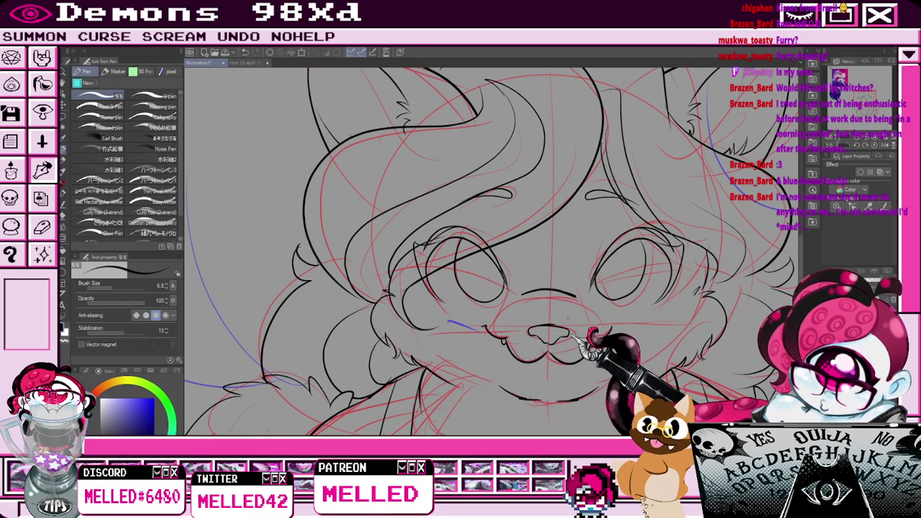
scroll(540, 328, "down", 5)
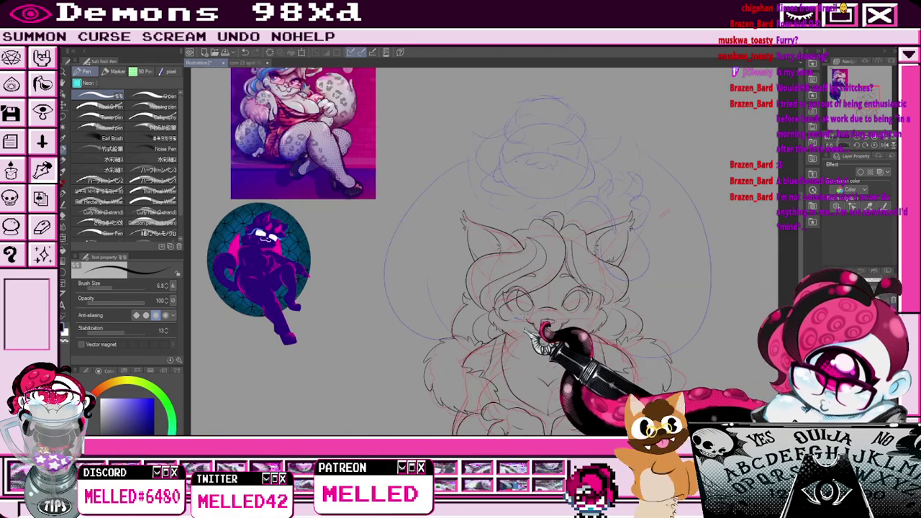
scroll(547, 332, "up", 5)
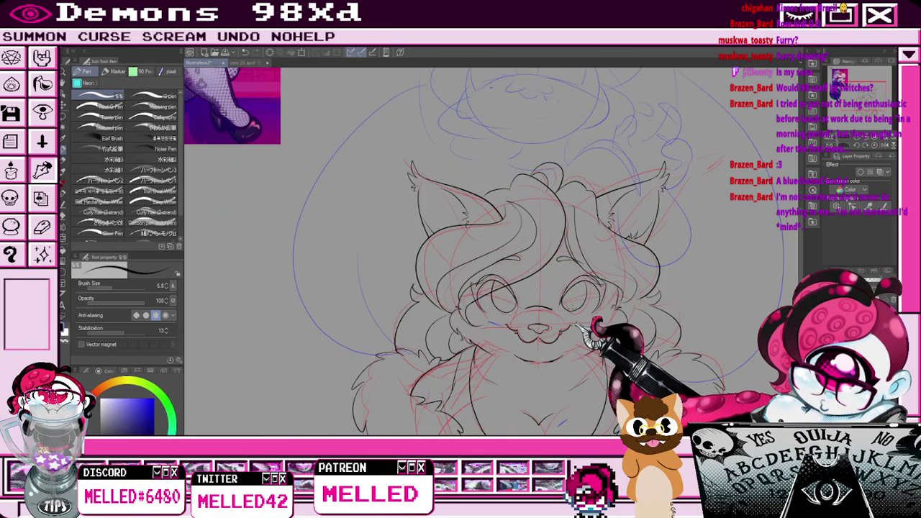
scroll(475, 351, "down", 5)
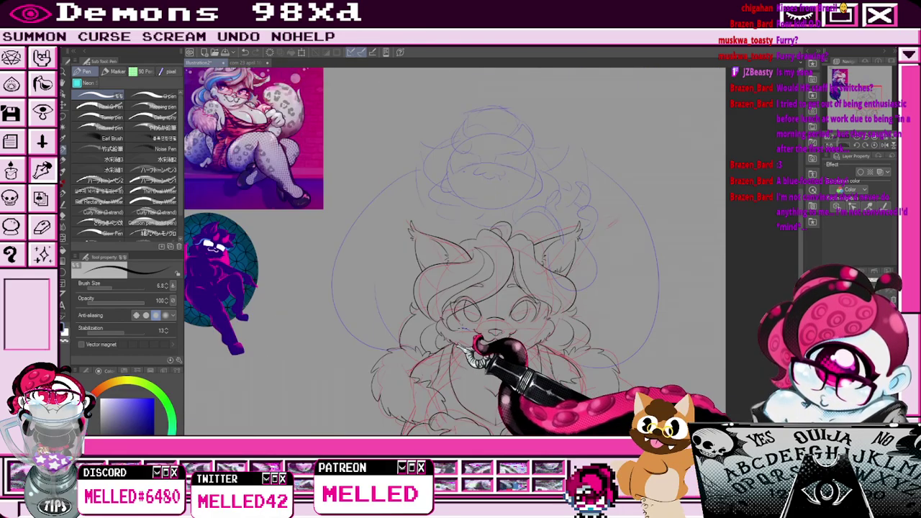
scroll(478, 357, "up", 4)
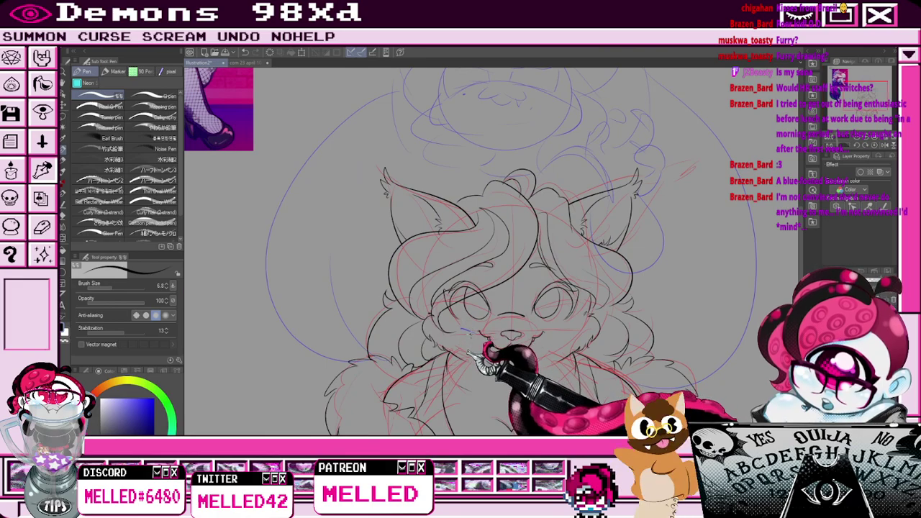
scroll(496, 353, "down", 5)
scroll(523, 374, "up", 5)
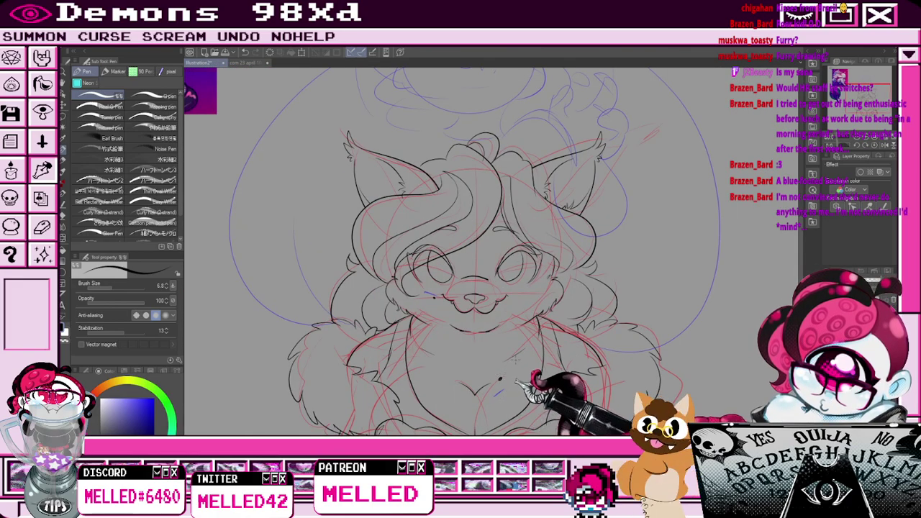
scroll(516, 359, "down", 5)
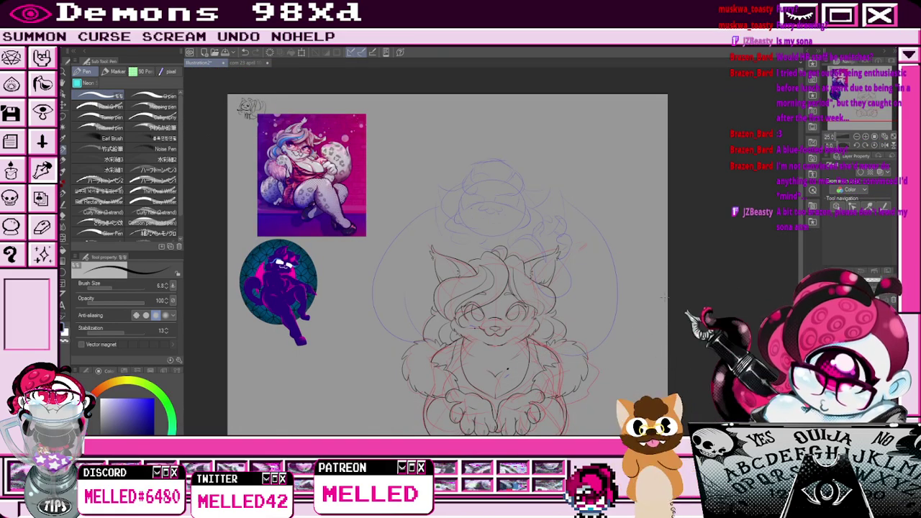
Ink an angular glasses frame around one eye and clean up the lens's outer lower corner with the eraser.
scroll(507, 369, "up", 5)
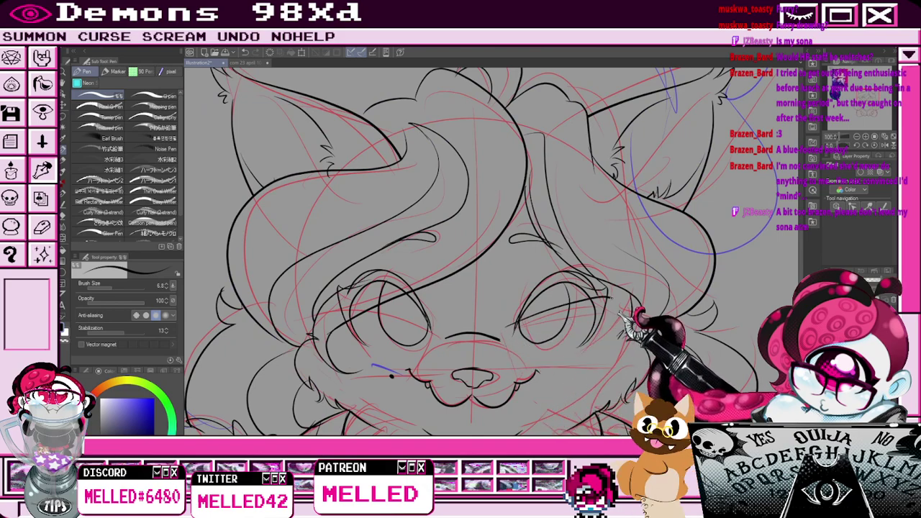
left_click_drag(519, 320, 625, 302)
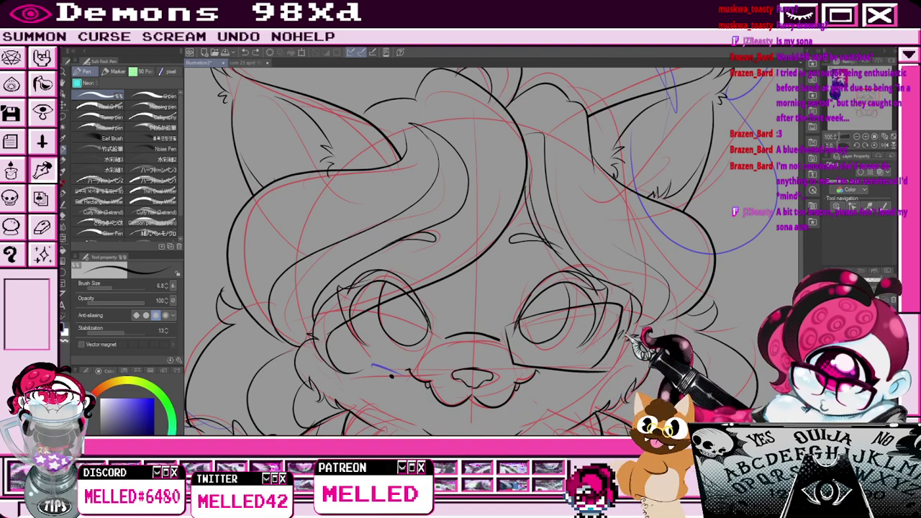
key("e")
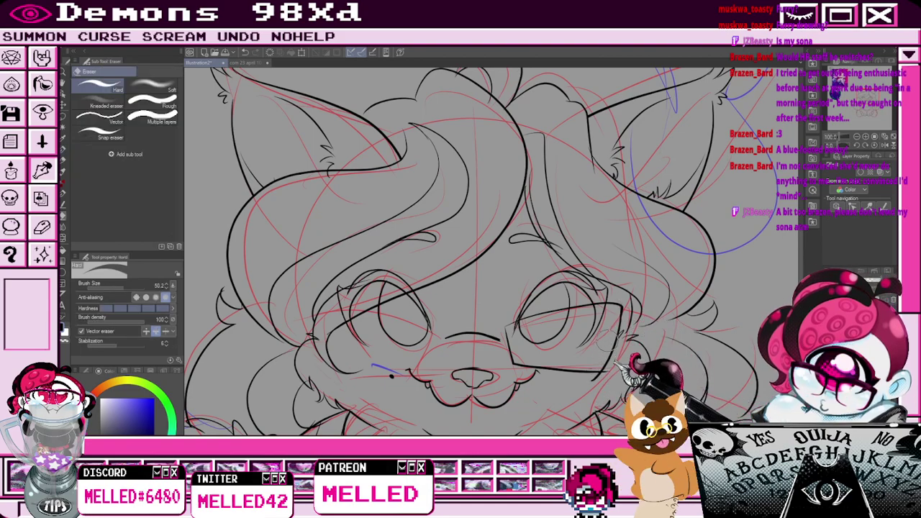
key("p")
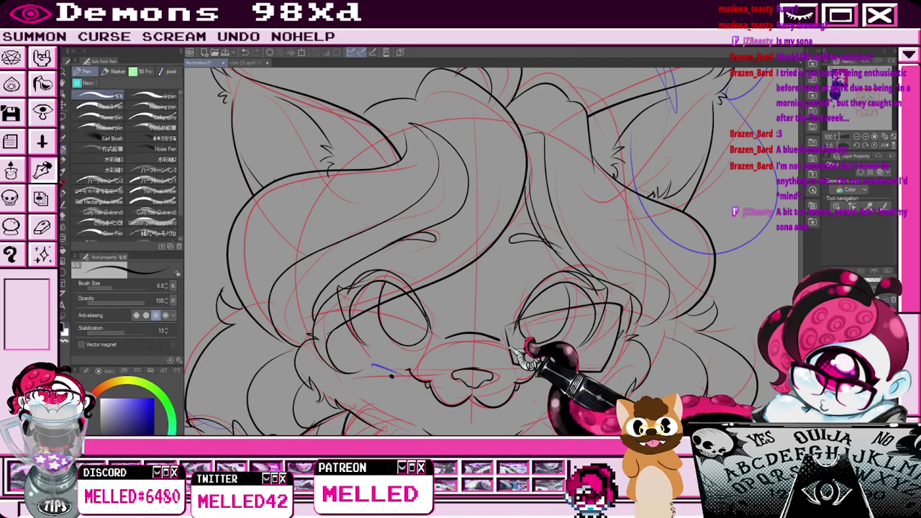
scroll(555, 313, "down", 2)
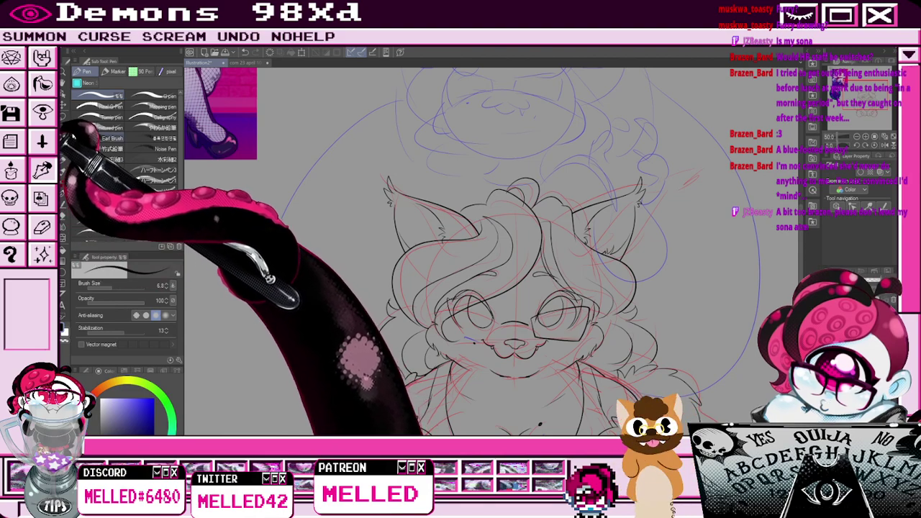
Lasso the inked glasses lens, flip a copy of it horizontally and place it over the other eye.
key("k")
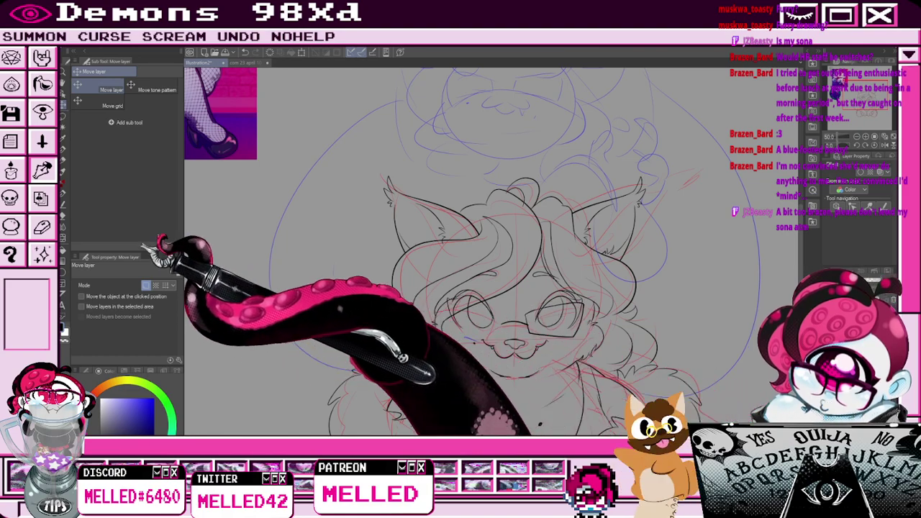
left_click(63, 116)
mouse_move(507, 295)
left_mouse_down()
mouse_move(533, 353)
mouse_move(591, 343)
mouse_move(531, 275)
left_mouse_up()
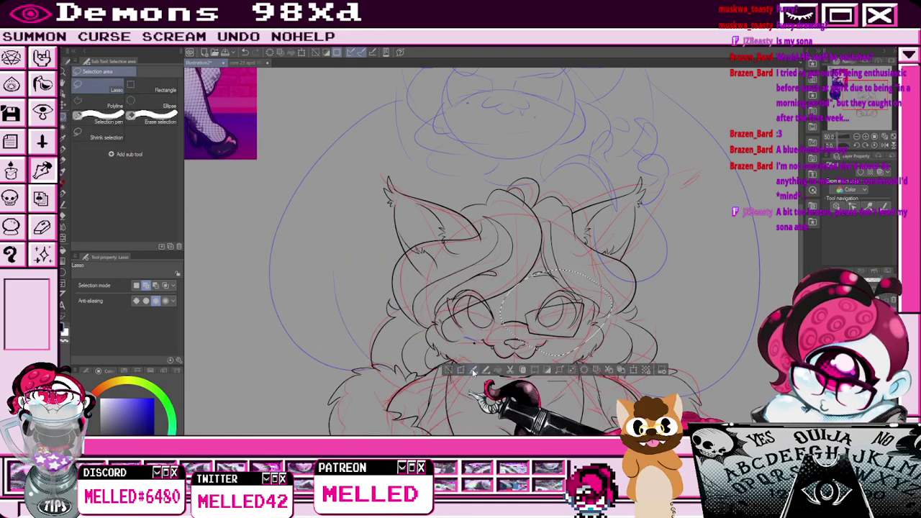
key("ctrl+t")
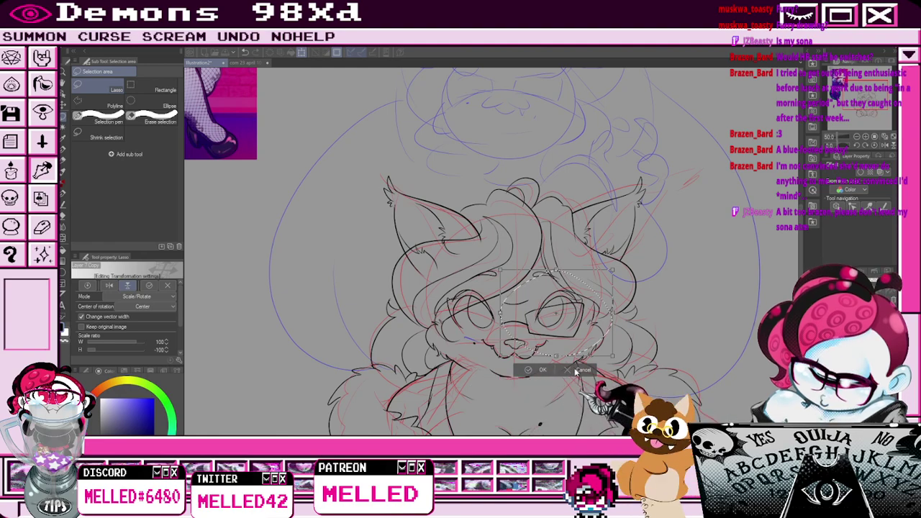
left_click(543, 370)
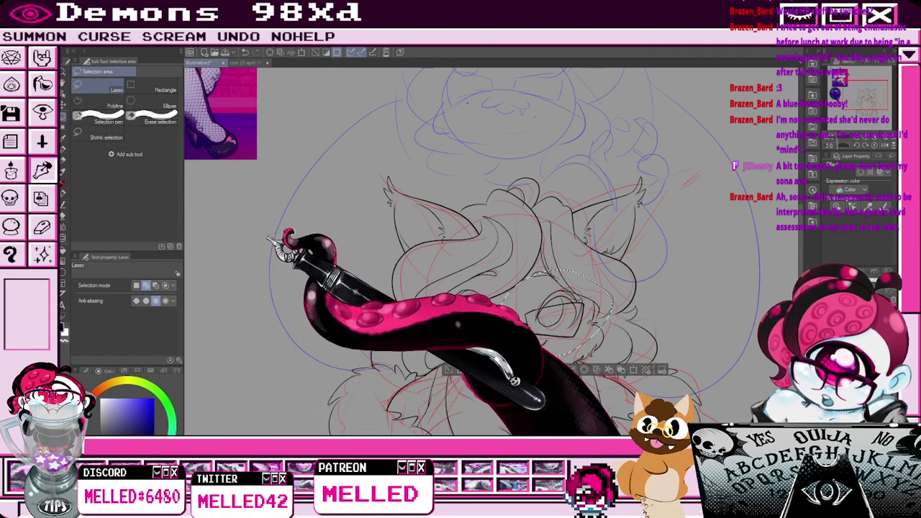
left_click(478, 372)
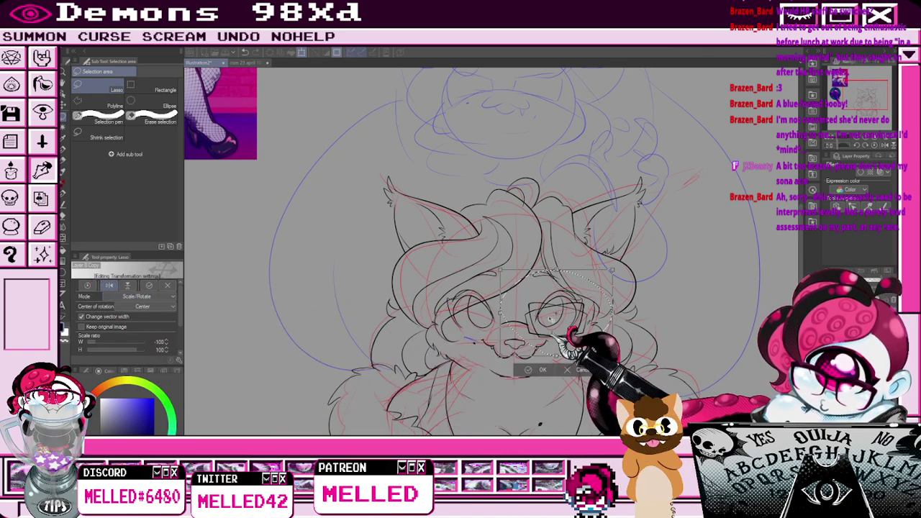
left_click_drag(453, 334, 496, 328)
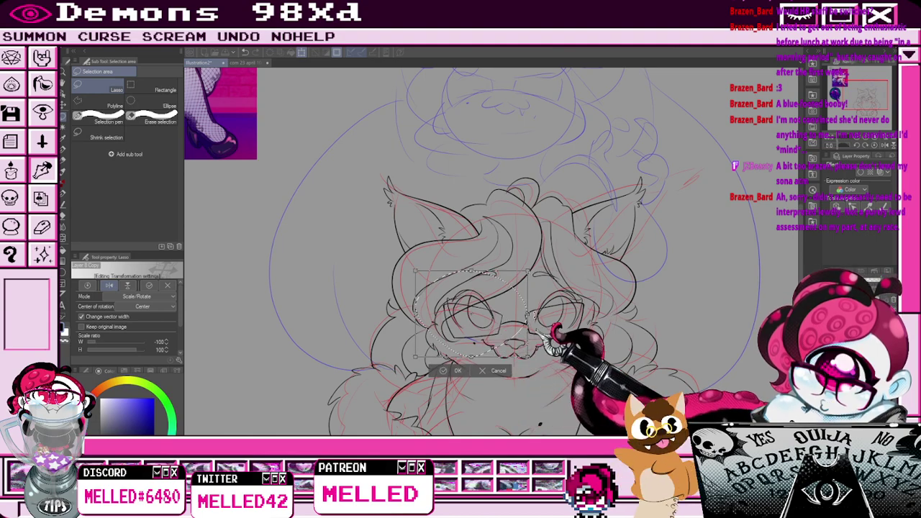
scroll(541, 336, "up", 1)
left_click_drag(530, 312, 502, 333)
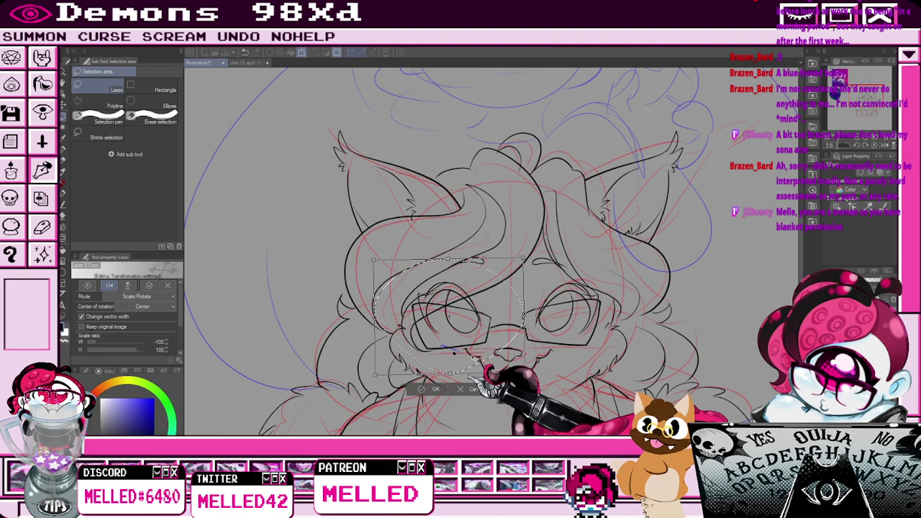
left_click(421, 389)
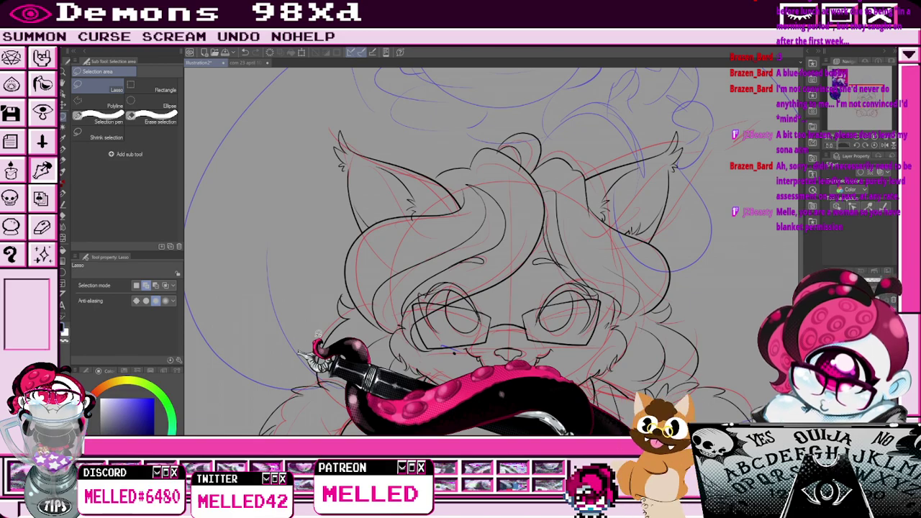
Touch up the upper rim of the glasses near the nose bridge, joining the line and erasing the excess.
scroll(397, 353, "down", 3)
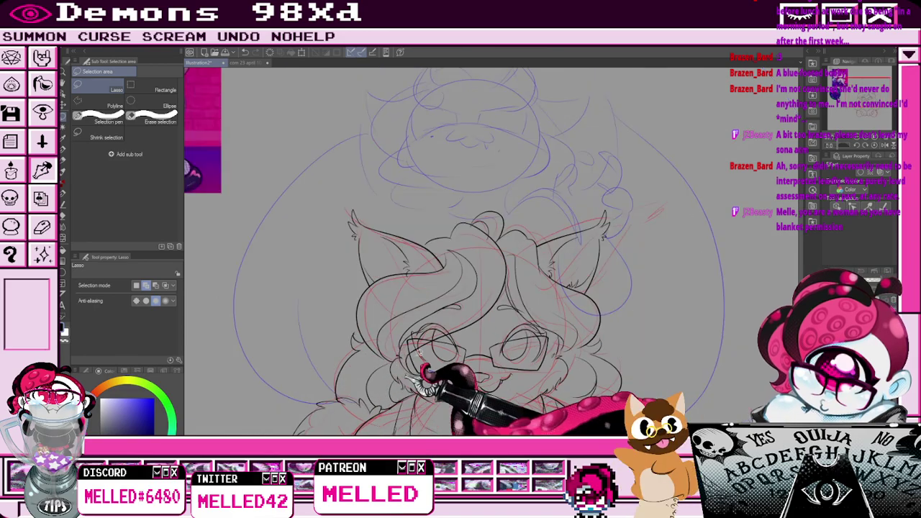
scroll(435, 324, "up", 6)
key("p")
scroll(554, 356, "up", 2)
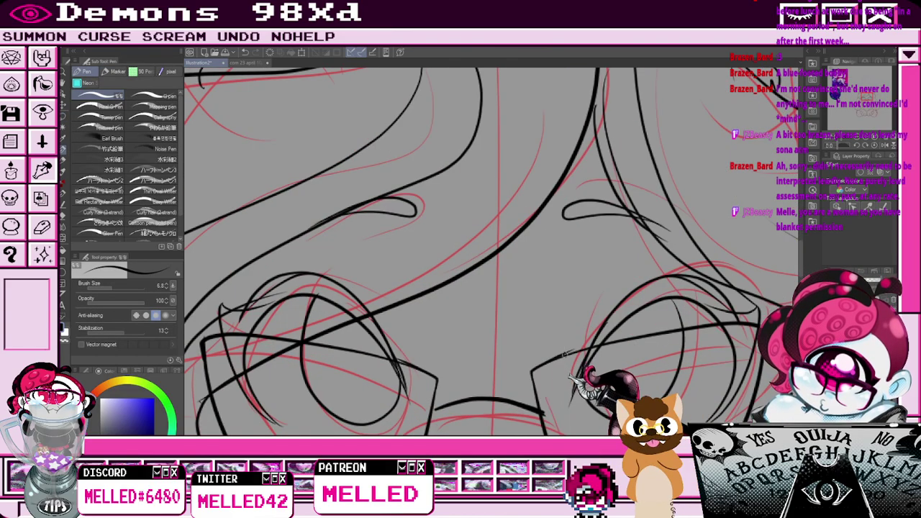
key("e")
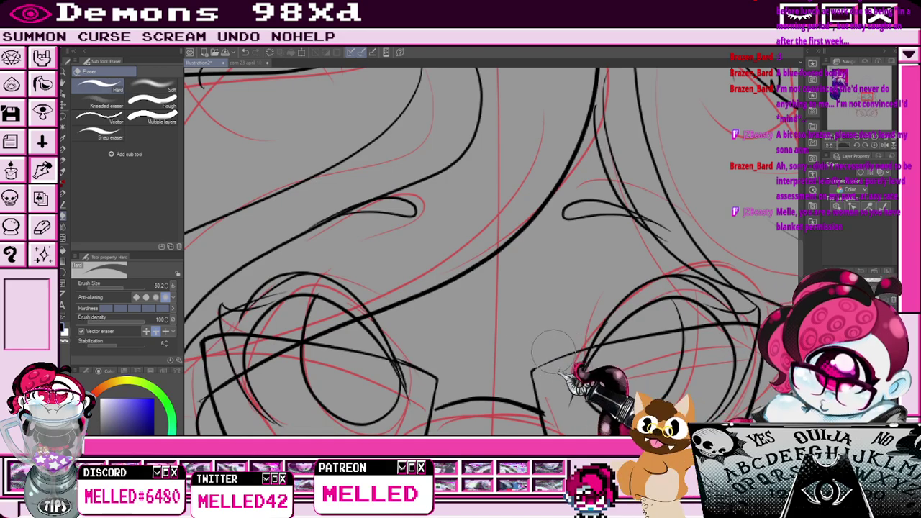
scroll(476, 375, "down", 5)
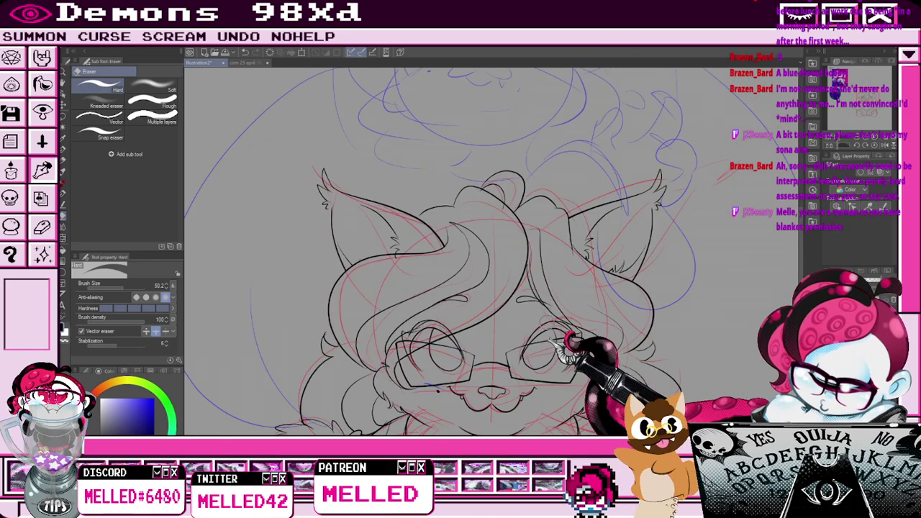
scroll(659, 261, "down", 3)
Ink a short vertical centre line on the lower chest, running down to the point of the neckline.
left_click_drag(857, 93, 867, 100)
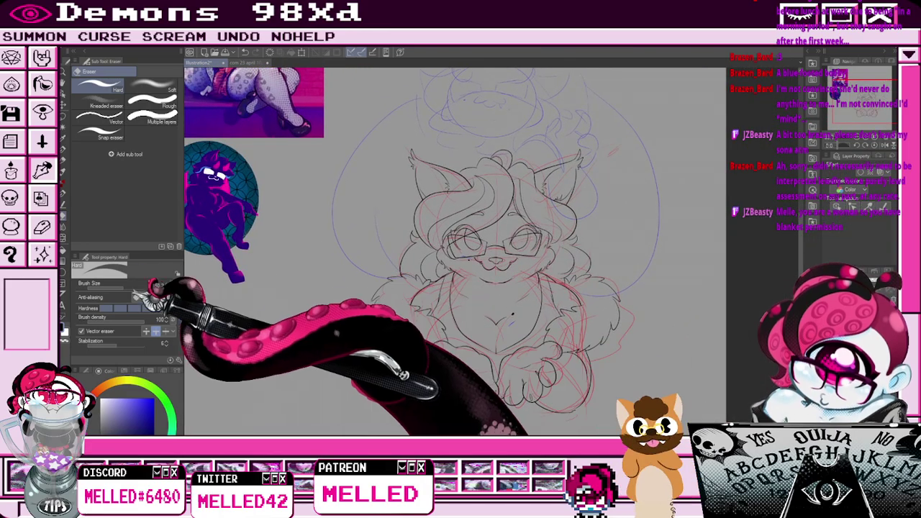
key("p")
key("ctrl+plus")
key("ctrl+plus")
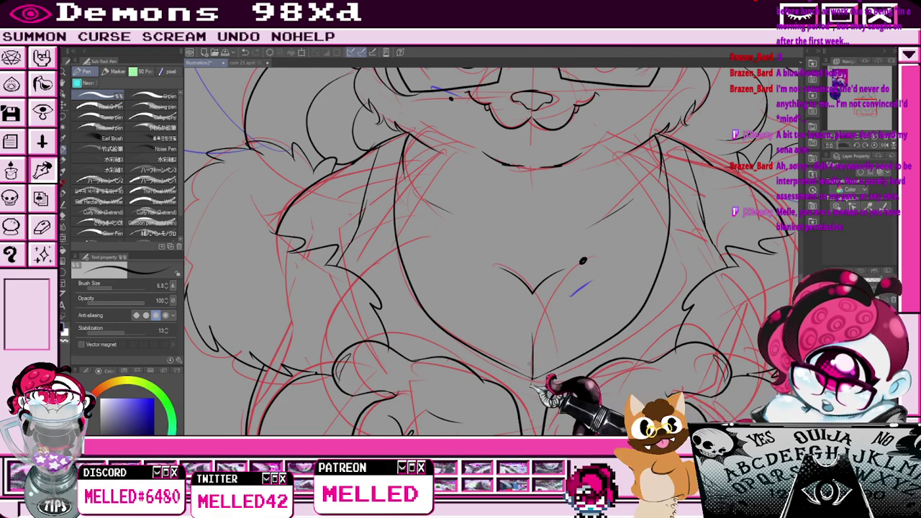
key("ctrl+minus")
key("ctrl+minus")
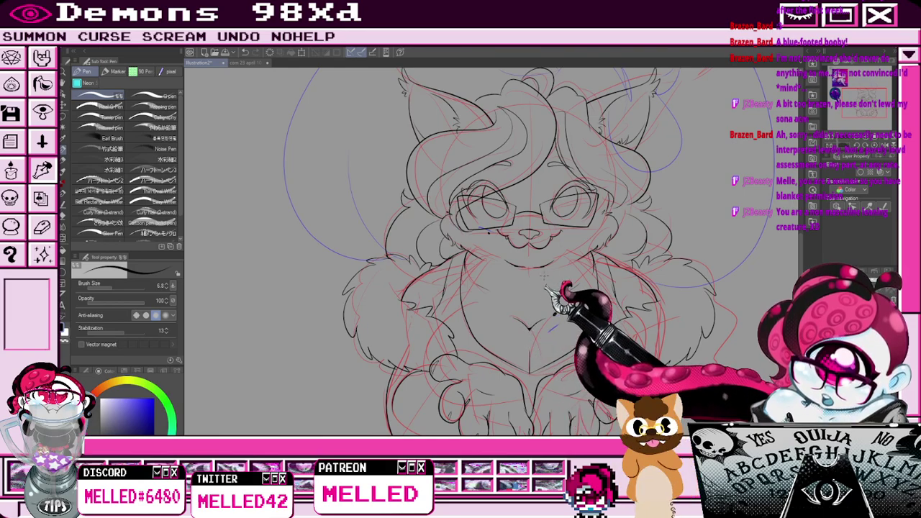
Ink the chin curve across the central seam and tidy the overlapping line ends with the eraser.
key("ctrl+plus")
key("ctrl+plus")
key("ctrl+plus")
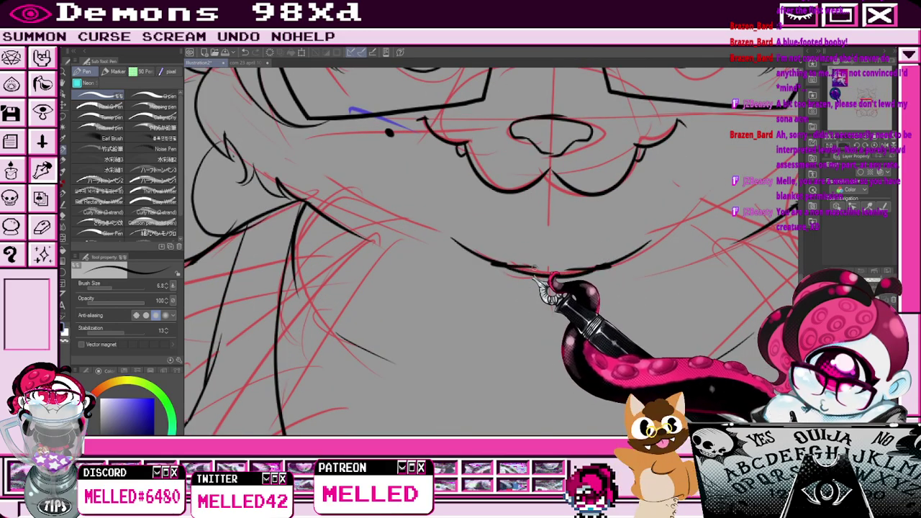
key("e")
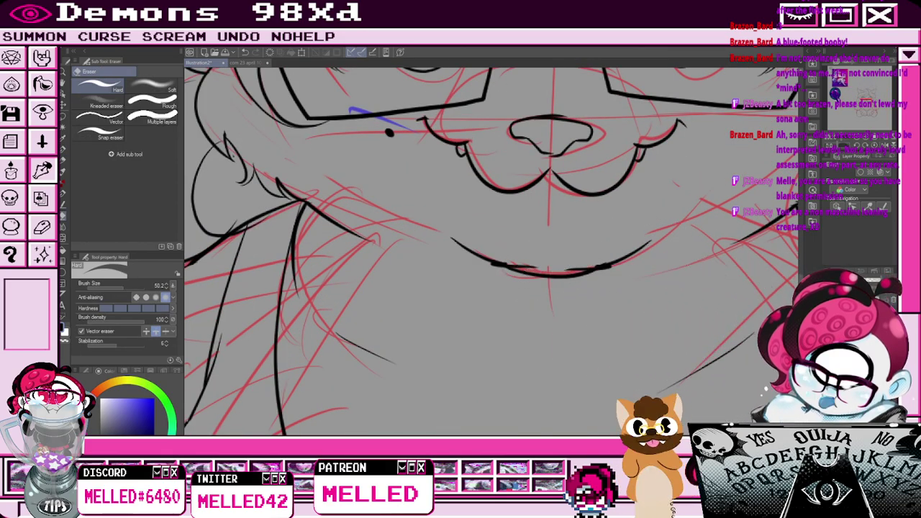
key("ctrl+minus")
key("ctrl+minus")
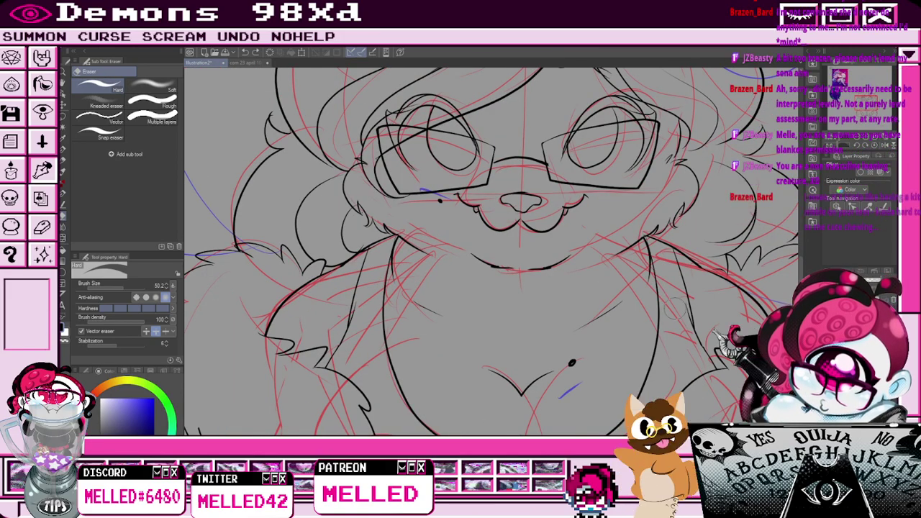
Join the two halves of the chin line with an inked curve across the seam and erase the overlapping ends.
scroll(511, 265, "up", 5)
key("p")
left_click_drag(467, 264, 639, 269)
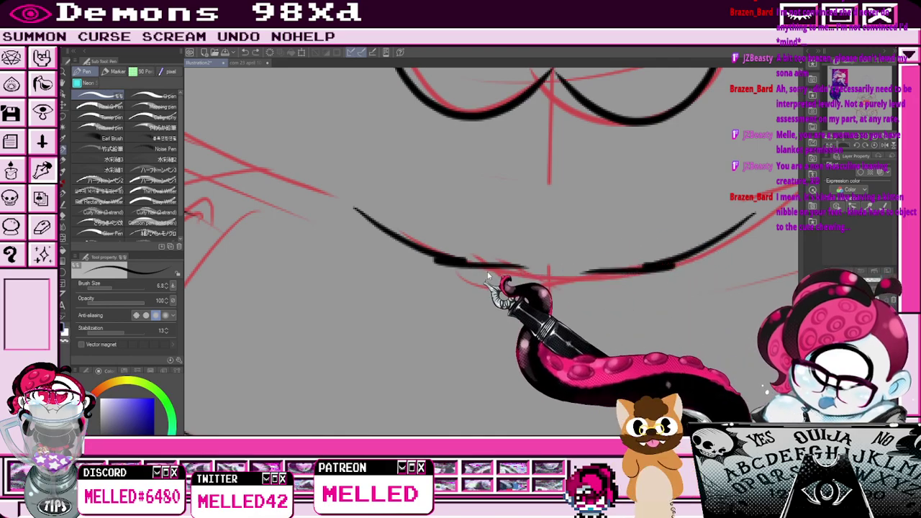
key("e")
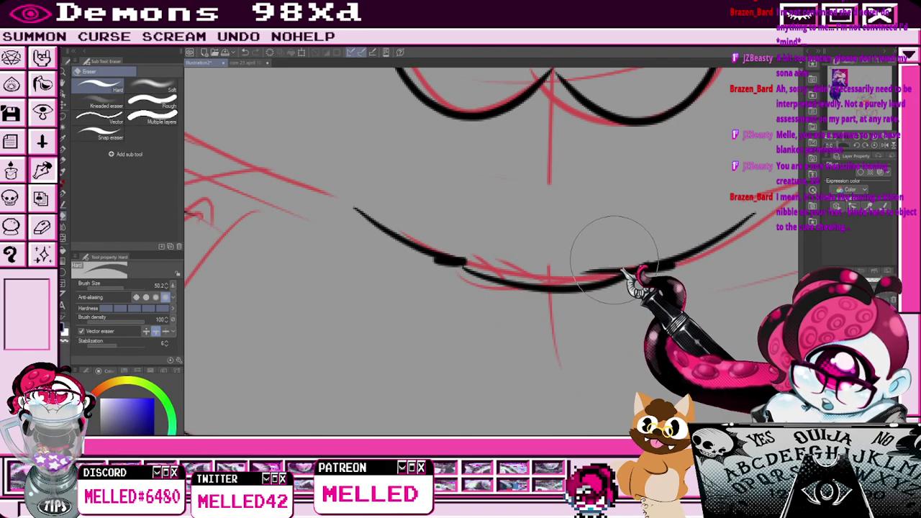
key("ctrl+minus")
key("ctrl+minus")
key("p")
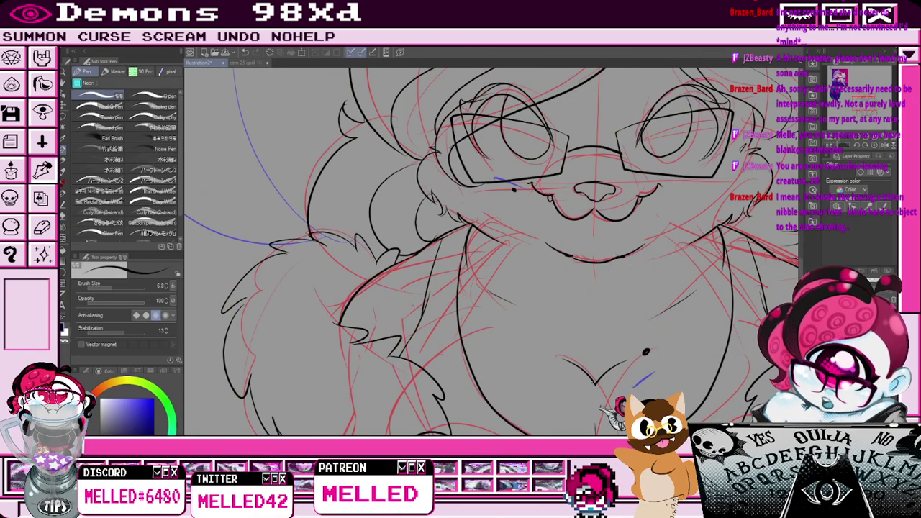
key("ctrl+minus")
key("ctrl+minus")
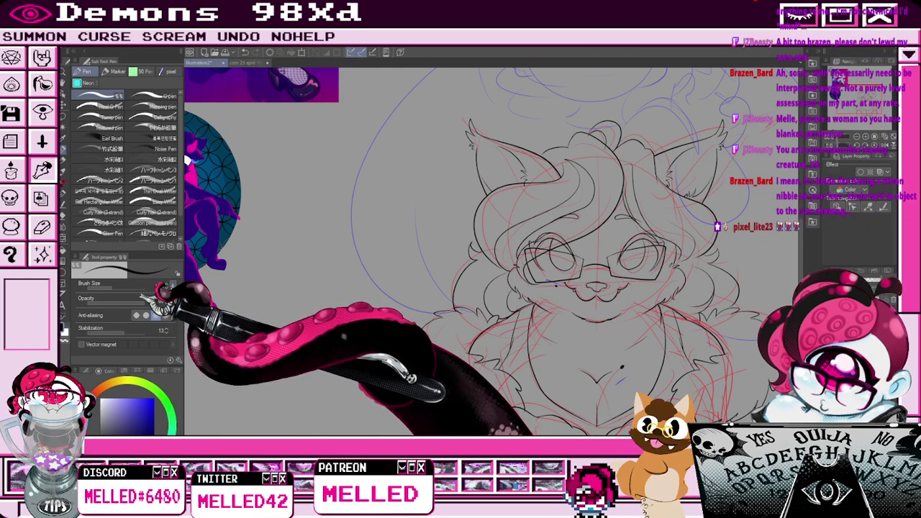
Thicken the hair, head and upper-body outlines of the central character with Adjust line width set to Thicken.
left_click(63, 214)
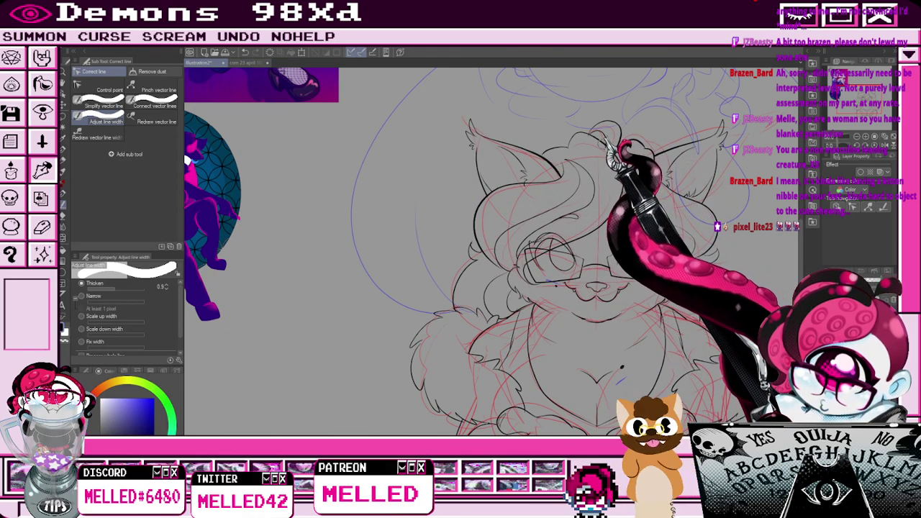
key("e")
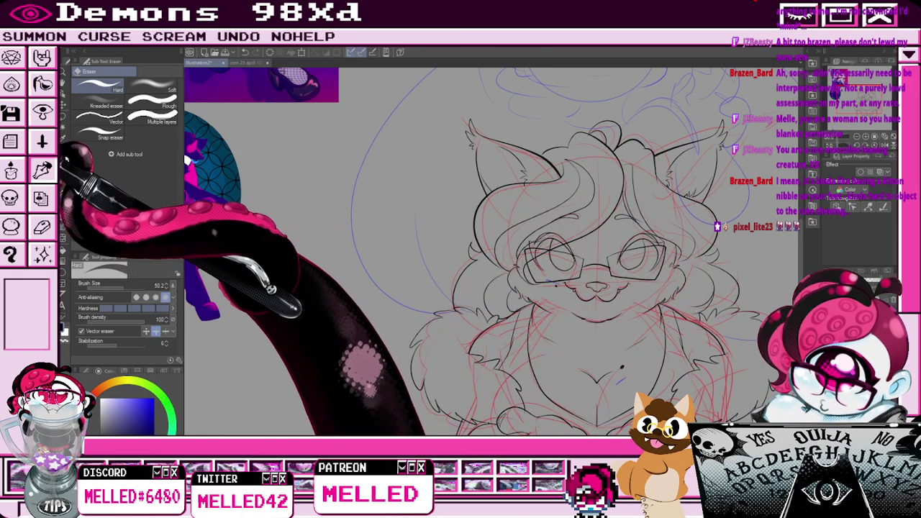
left_click(64, 205)
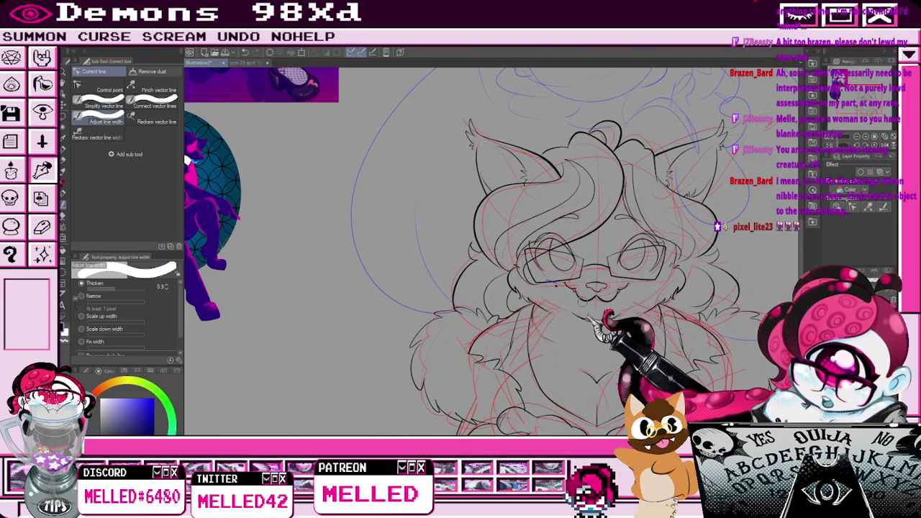
mouse_move(621, 380)
left_mouse_down()
mouse_move(621, 312)
mouse_move(615, 325)
left_mouse_up()
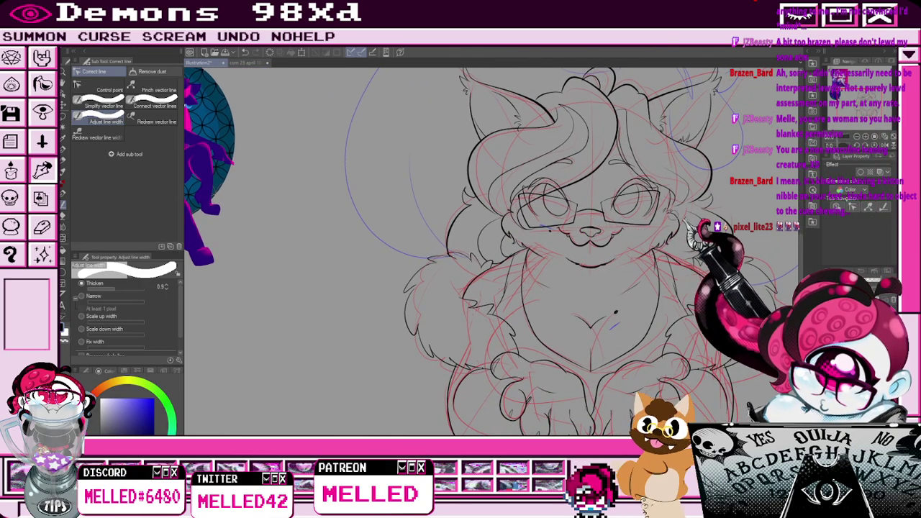
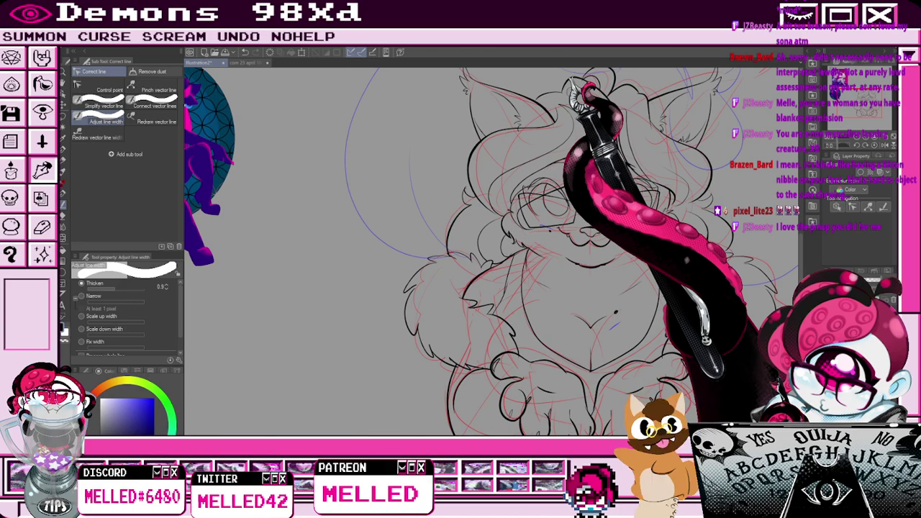
left_click_drag(861, 101, 859, 96)
left_click_drag(710, 245, 723, 221)
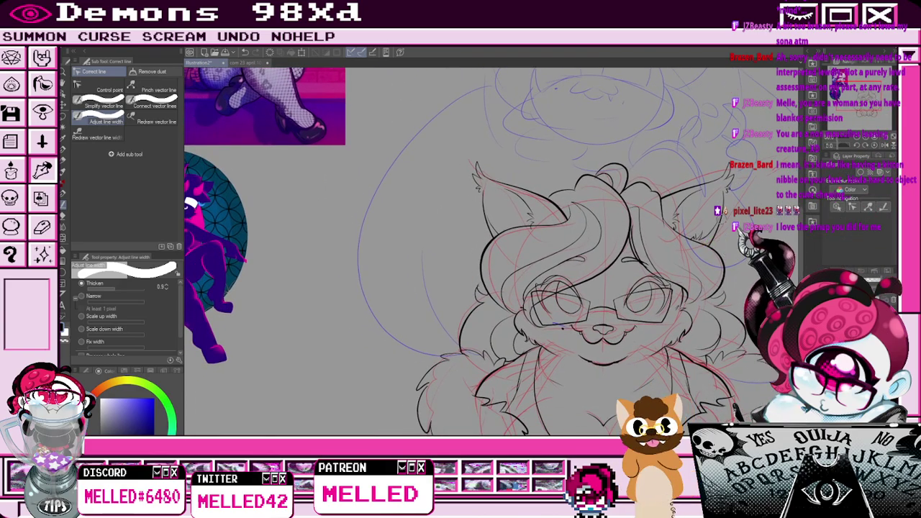
Thicken the outlines of the central character's paws and legs with Adjust line width.
left_click(838, 135)
left_click_drag(860, 99, 864, 105)
left_click_drag(649, 279, 635, 314)
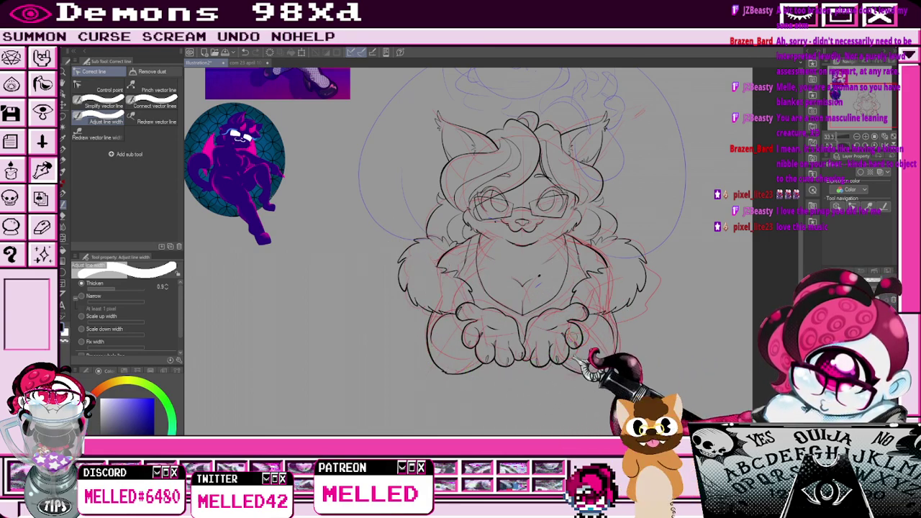
left_click_drag(530, 357, 465, 351)
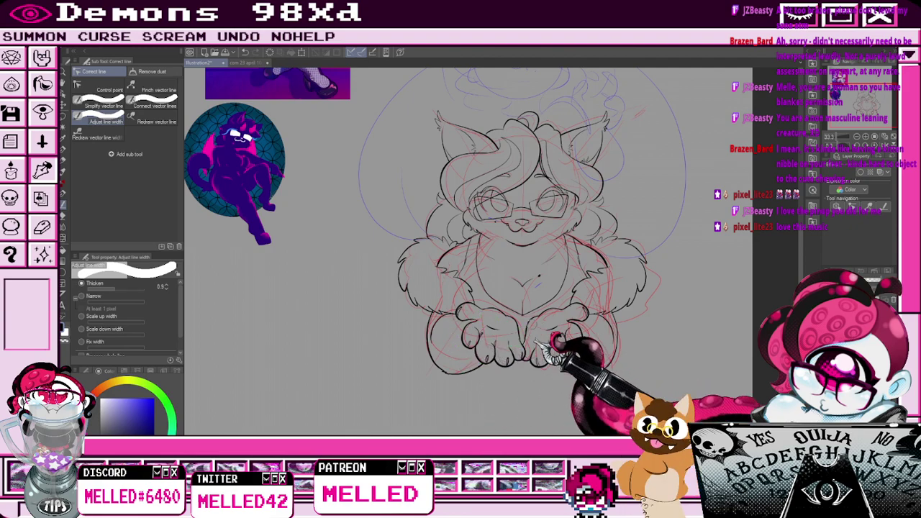
left_click_drag(495, 318, 525, 313)
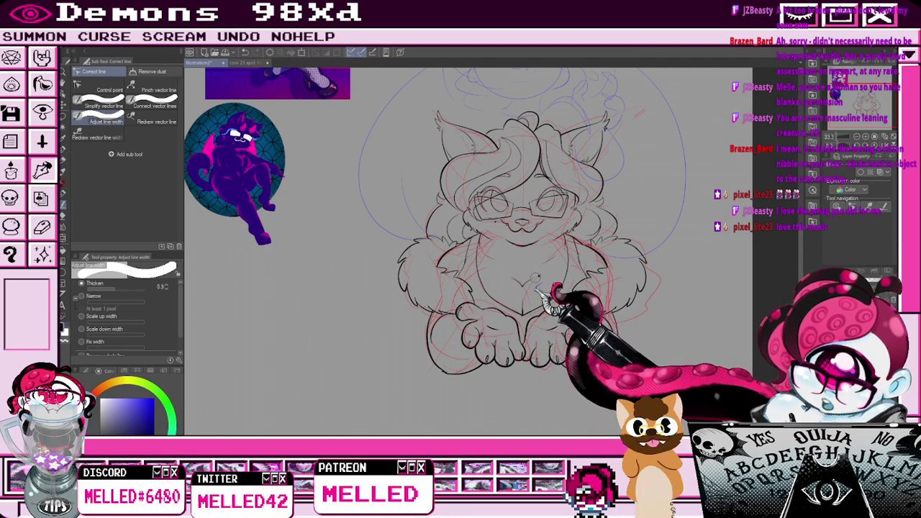
Thicken the lines around the central character's cheek, neck and shoulder with Adjust line width.
scroll(536, 291, "up", 2)
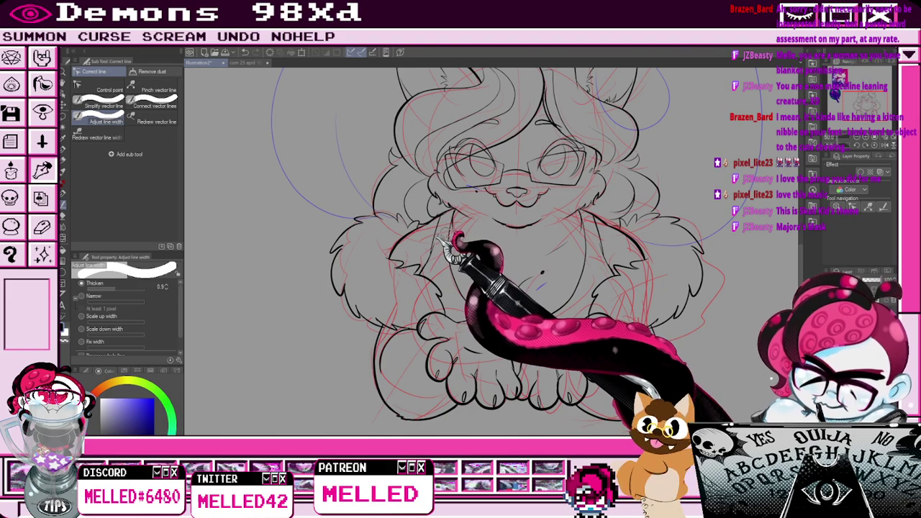
key("e")
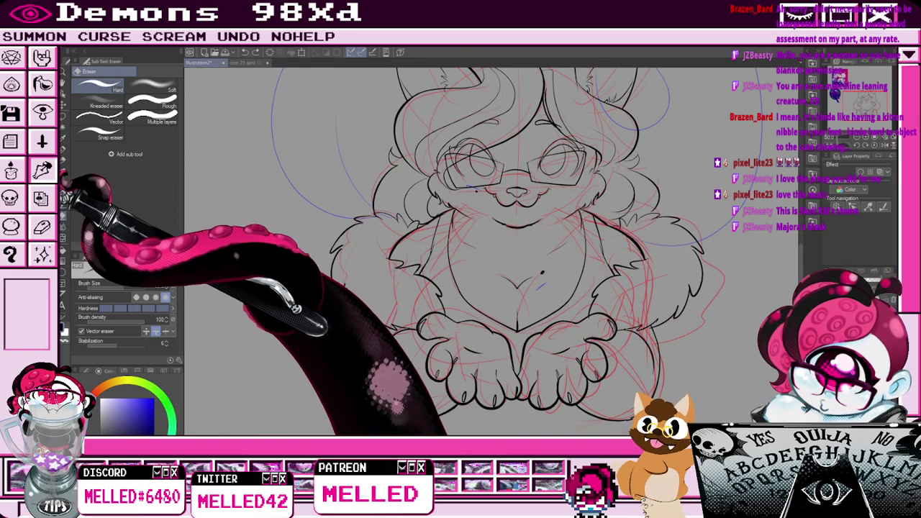
left_click(62, 205)
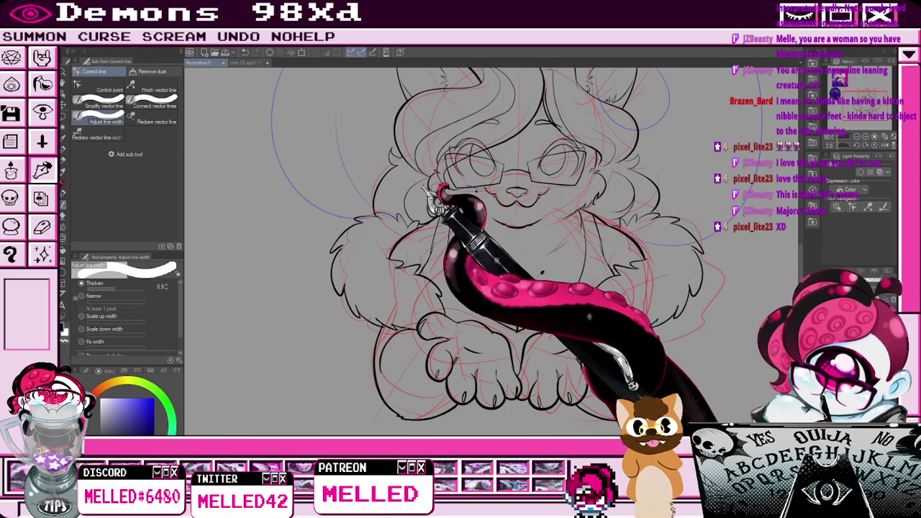
left_click(857, 136)
mouse_move(866, 105)
left_mouse_down()
mouse_move(864, 94)
mouse_move(863, 106)
left_mouse_up()
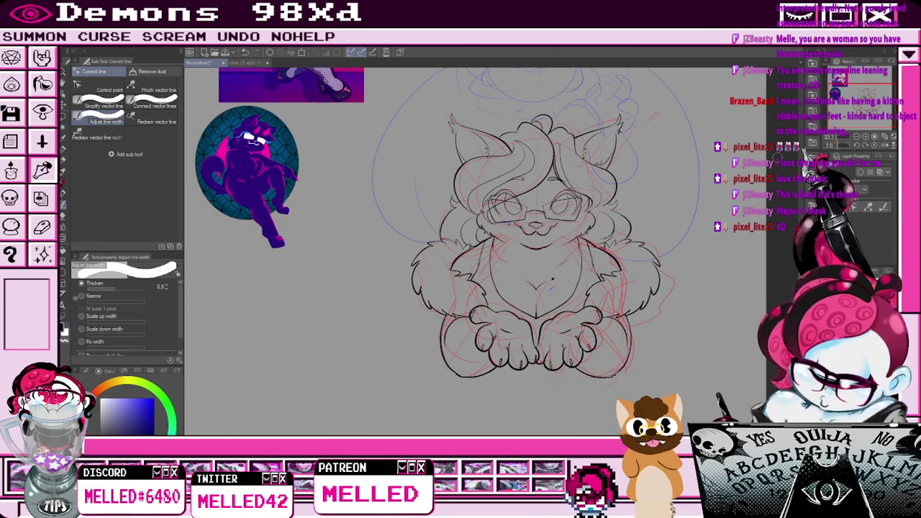
Touch up the nose bridge of the glasses between the two lenses with the pen.
scroll(563, 219, "up", 3)
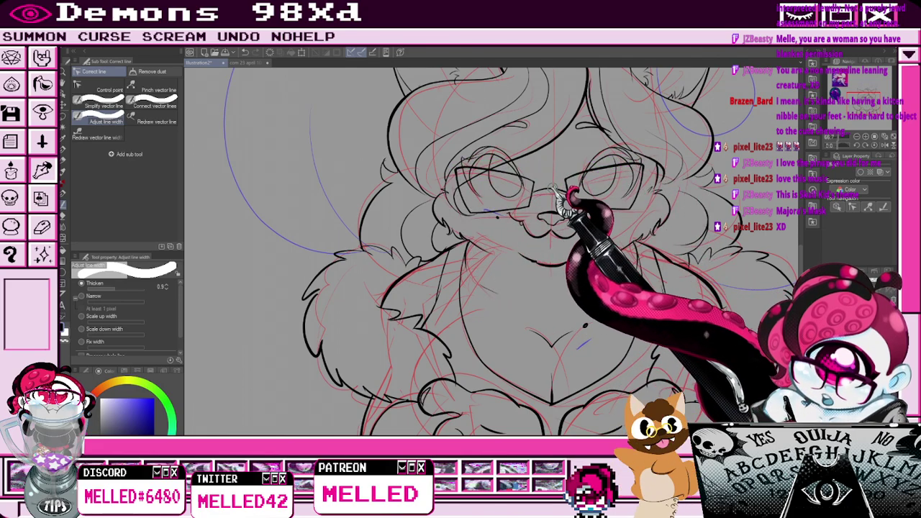
scroll(550, 180, "down", 3)
scroll(554, 177, "up", 4)
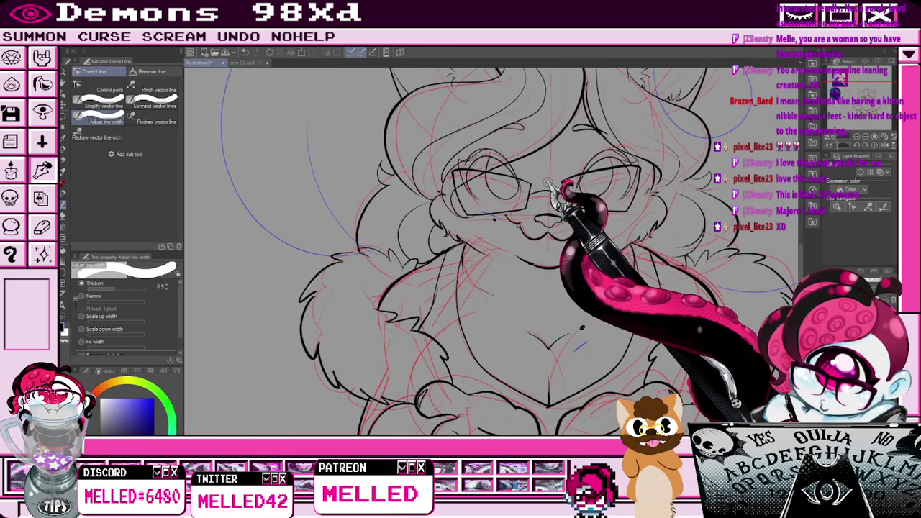
key("p")
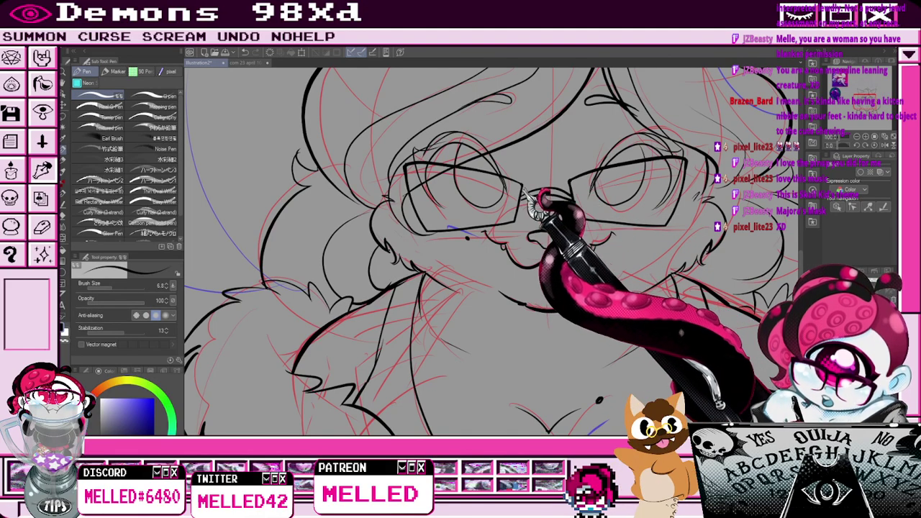
scroll(580, 202, "down", 3)
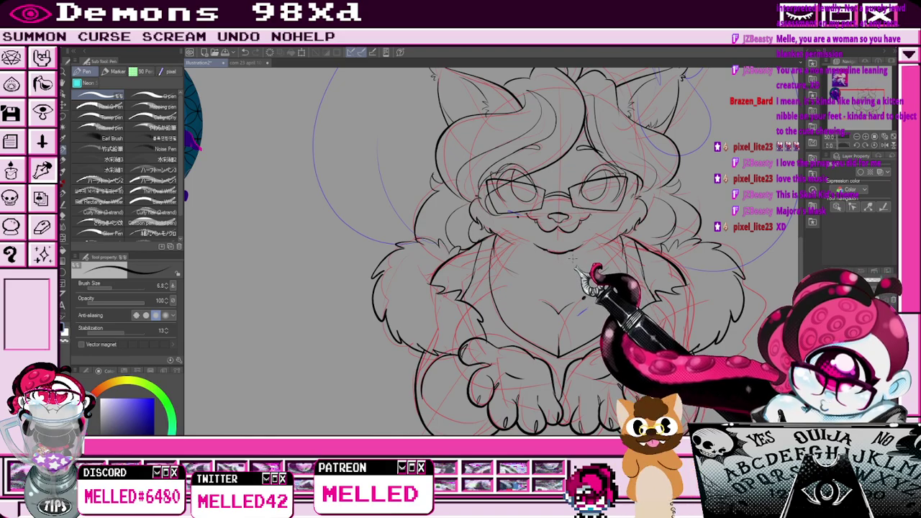
scroll(576, 258, "down", 2)
left_click_drag(860, 94, 857, 97)
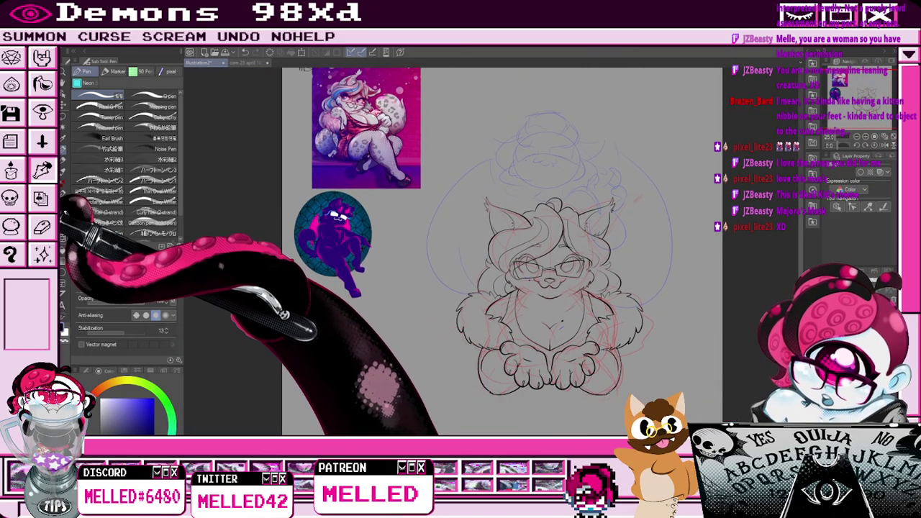
Pick the dark pink of the glasses frame in the reference illustration and apply it as the glasses' layer color.
left_click(63, 205)
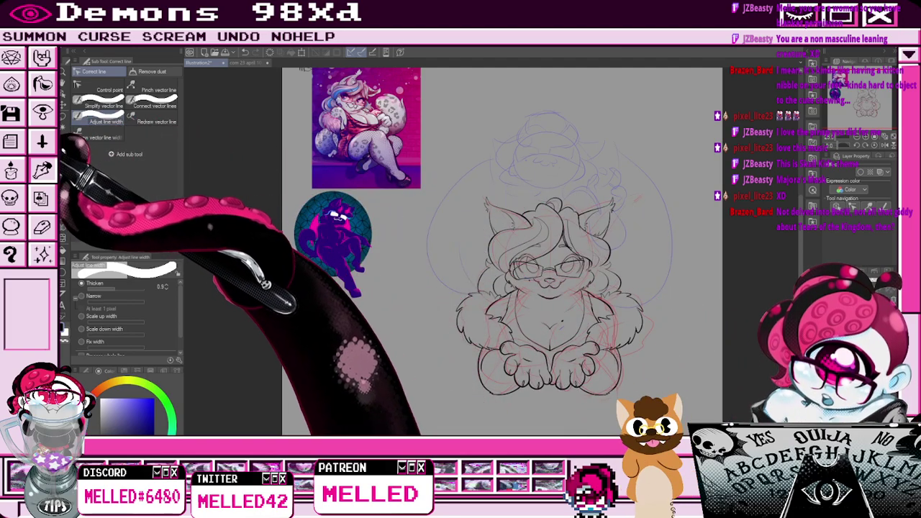
left_click(63, 128)
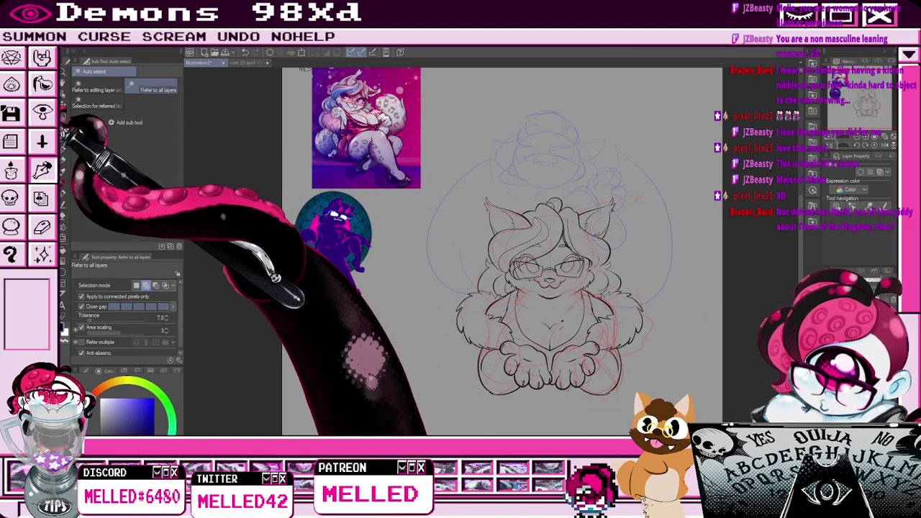
left_click(63, 138)
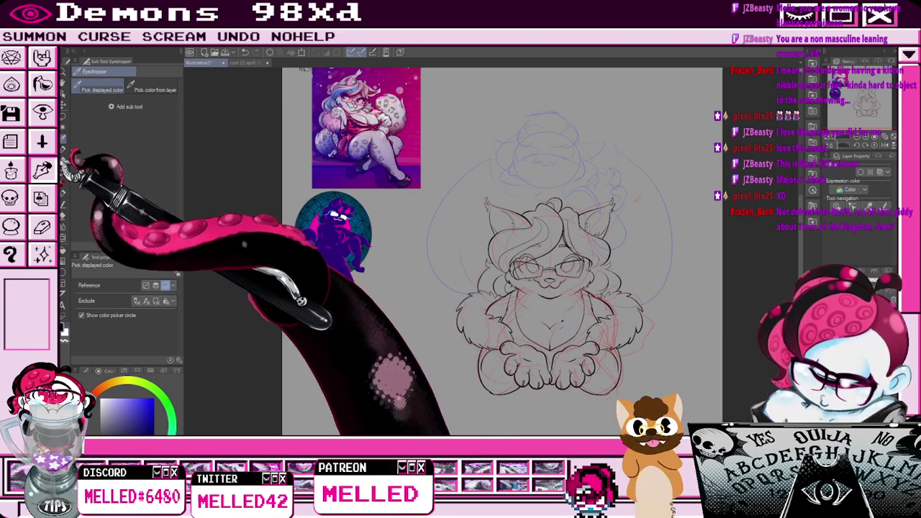
scroll(334, 104, "up", 5)
scroll(431, 84, "up", 2)
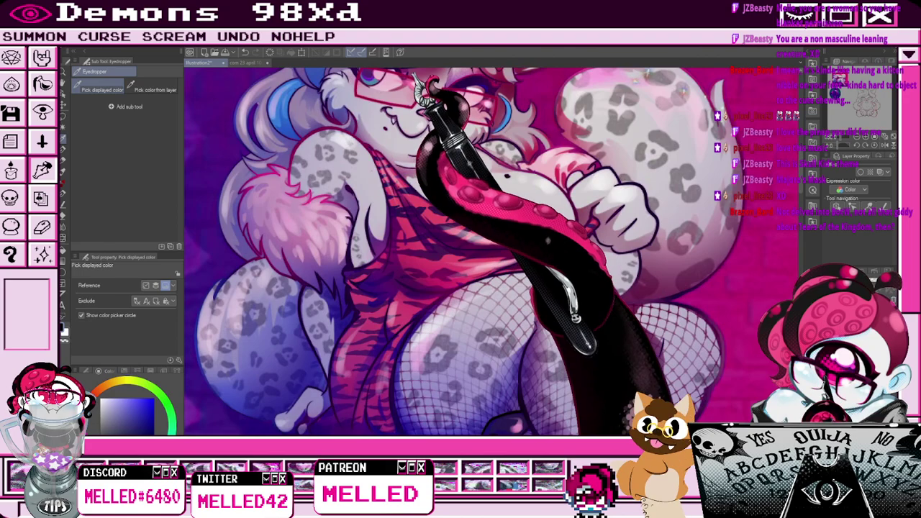
left_click(432, 85)
scroll(435, 83, "down", 4)
scroll(630, 68, "down", 3)
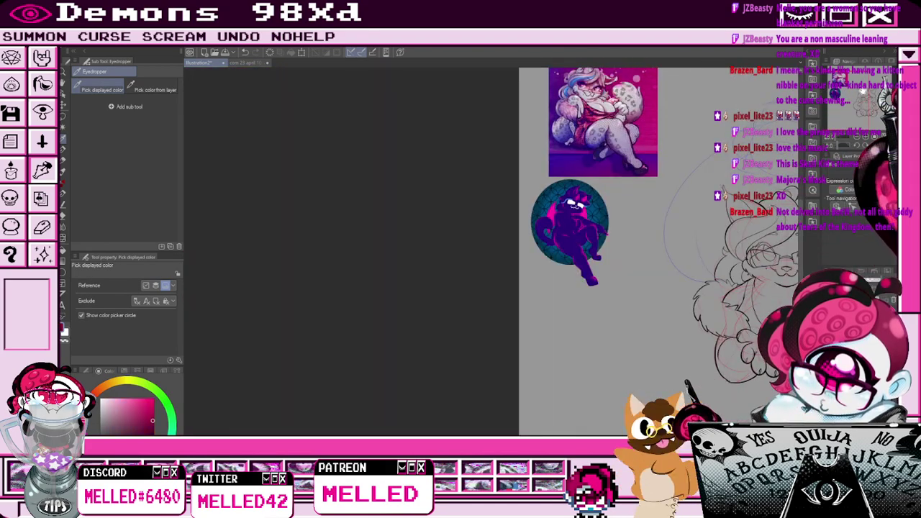
left_click(883, 177)
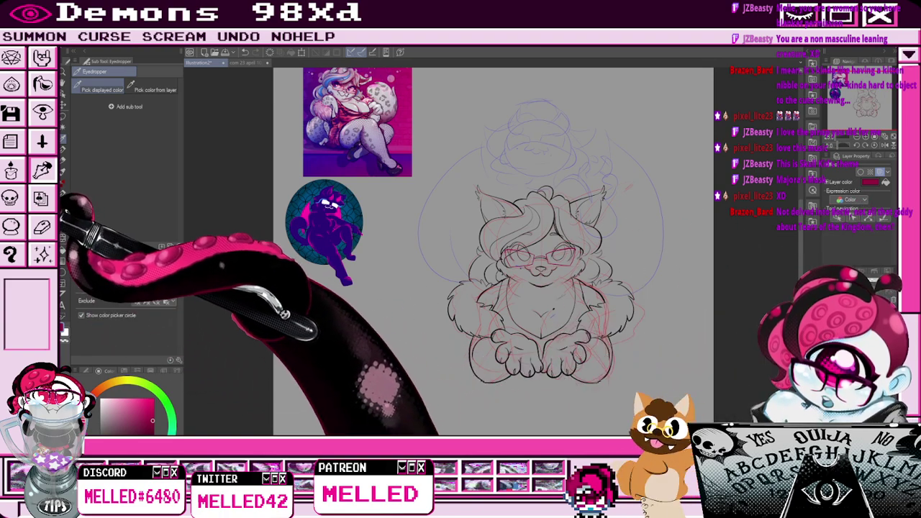
Thicken the whole glasses frame with several passes of Adjust line width set to Thicken.
left_click(63, 205)
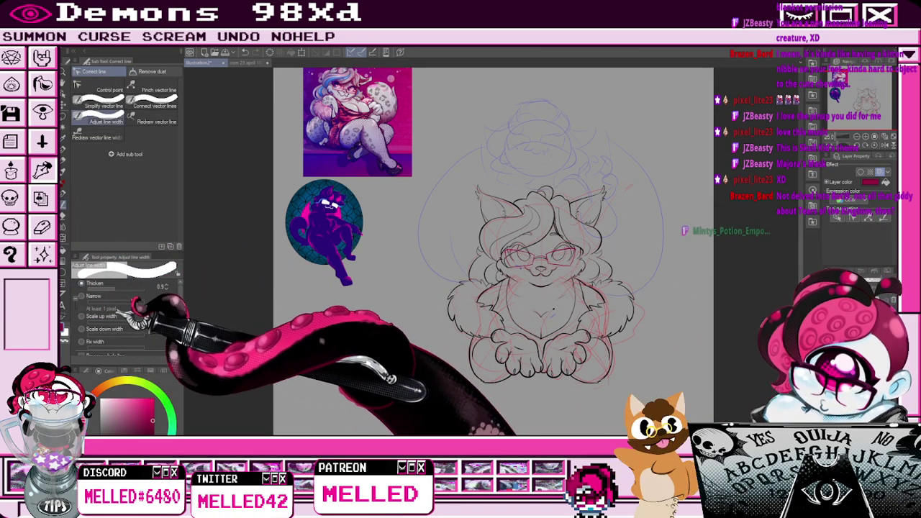
left_click_drag(179, 328, 174, 344)
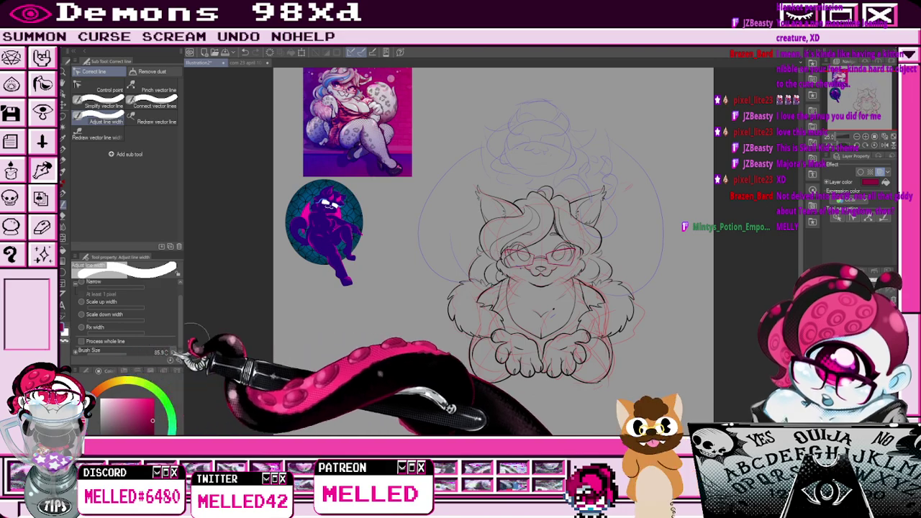
left_click_drag(610, 260, 461, 262)
mouse_move(466, 261)
left_mouse_down()
mouse_move(542, 264)
mouse_move(613, 258)
left_mouse_up()
left_click_drag(616, 258, 467, 263)
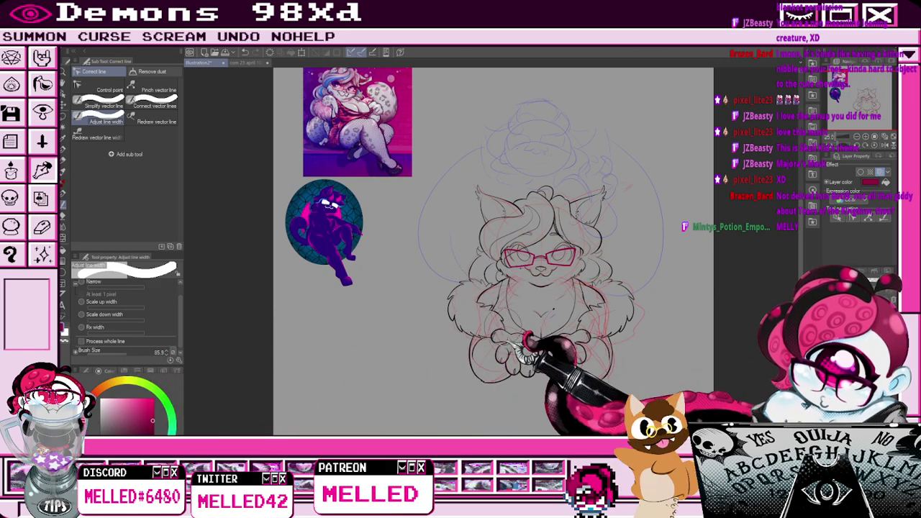
scroll(550, 296, "down", 2)
scroll(854, 110, "up", 3)
left_click_drag(856, 108, 868, 102)
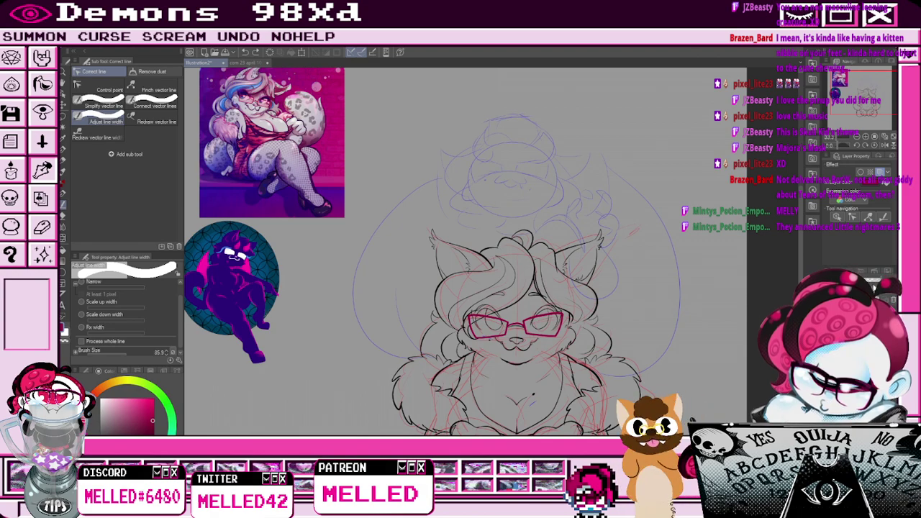
Fade the central character's line art so that the background character's sketch can be inked over it.
left_click(867, 280)
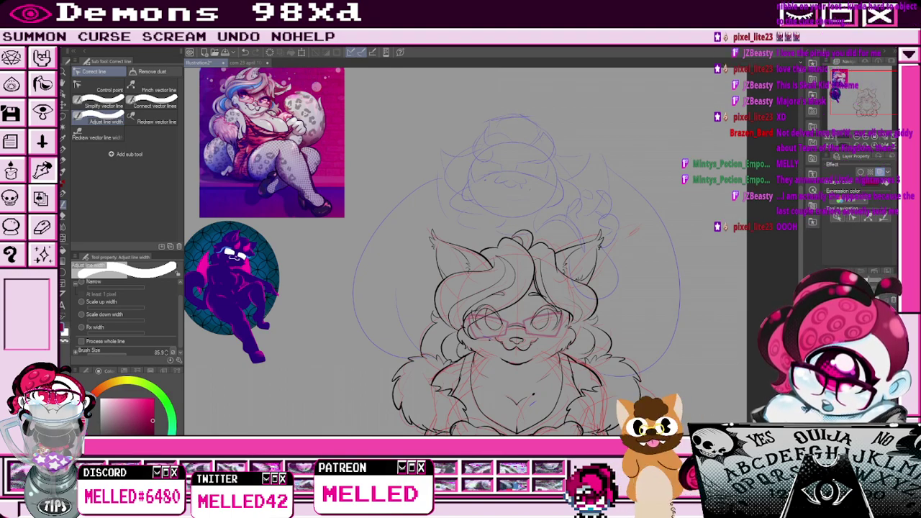
left_click(892, 297)
left_click(893, 297)
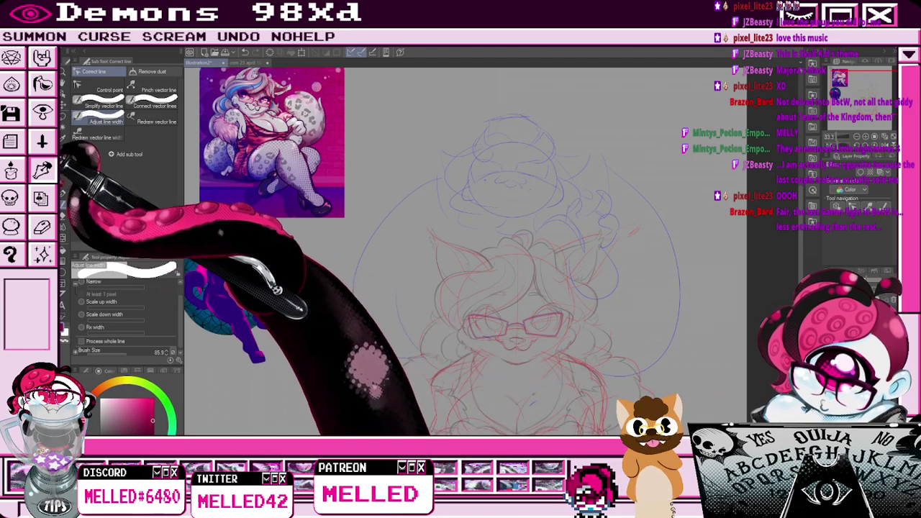
Pick the dark purple from the figure in the round reference image as the pen color.
left_click(63, 138)
left_click(205, 295)
key("p")
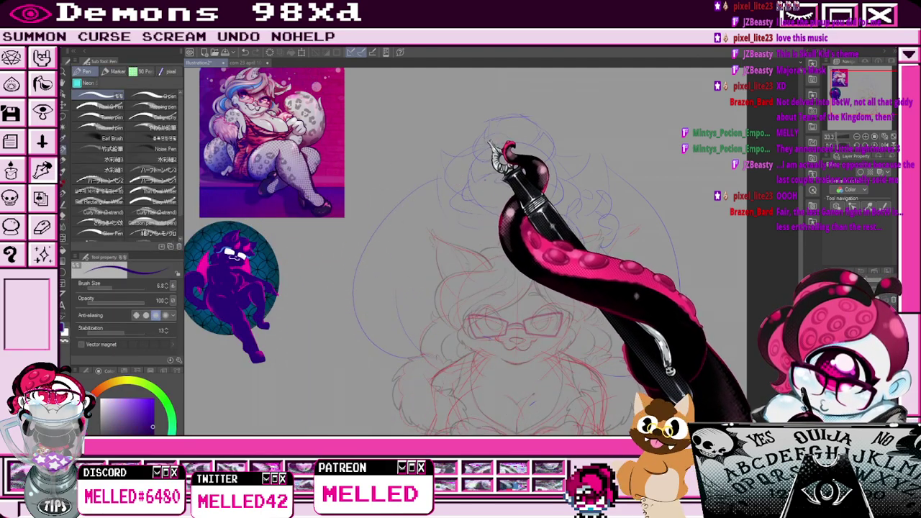
Ink the background character's raised hand and forearm in dark purple over one side of the blue sketch.
scroll(500, 148, "up", 3)
scroll(491, 154, "down", 2)
scroll(472, 155, "down", 3)
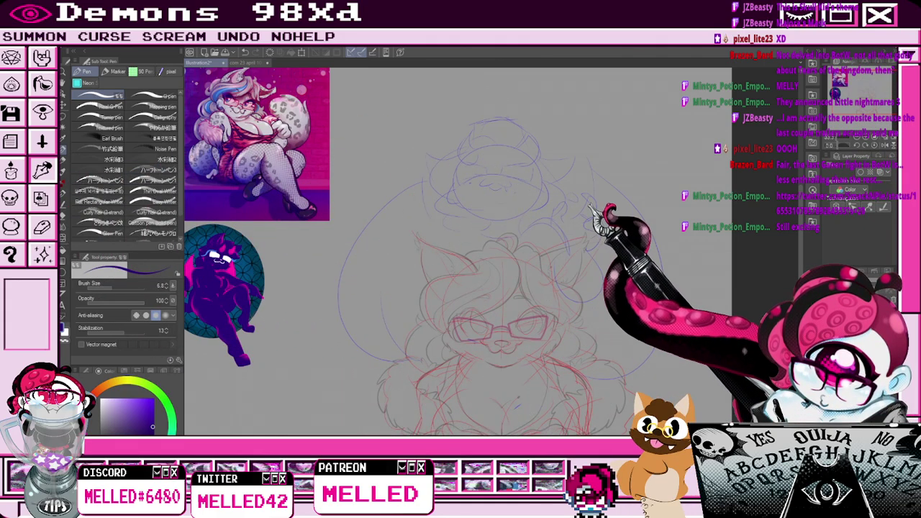
scroll(588, 212, "up", 2)
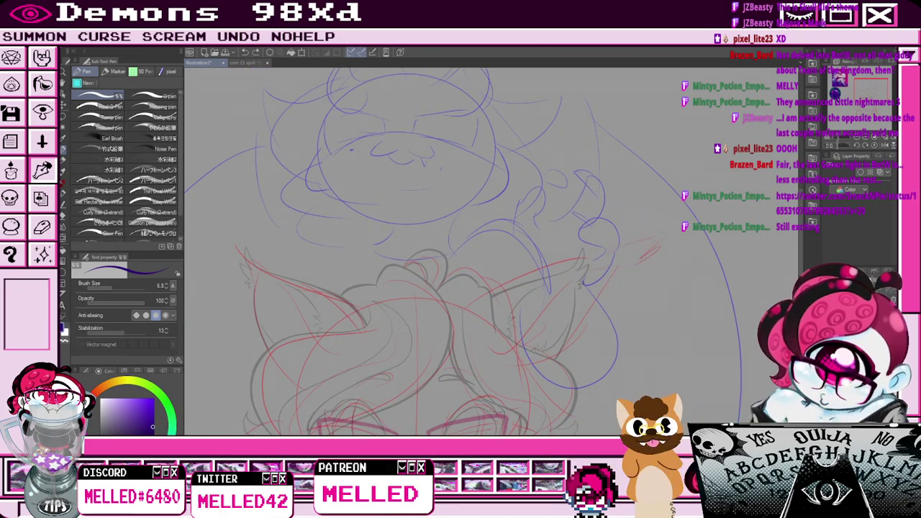
mouse_move(583, 198)
left_mouse_down()
mouse_move(592, 172)
mouse_move(612, 198)
left_mouse_up()
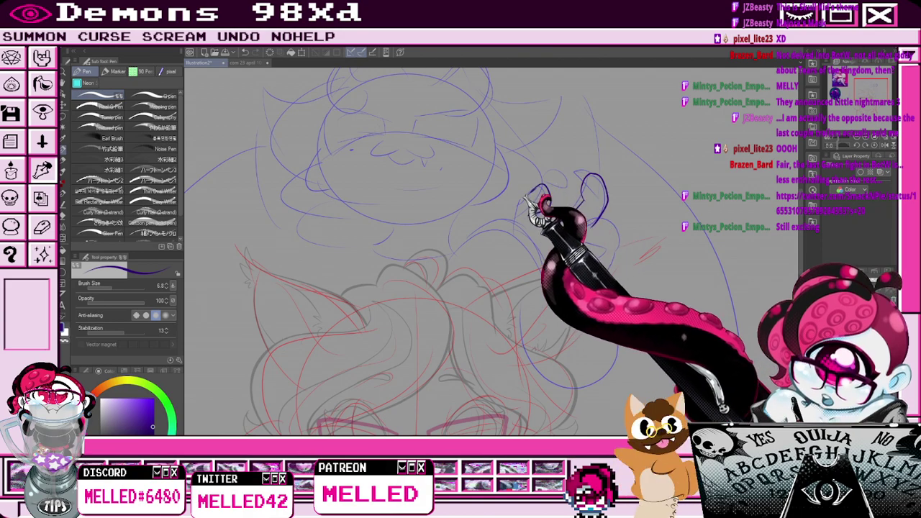
left_click_drag(527, 195, 513, 228)
left_click_drag(533, 188, 513, 229)
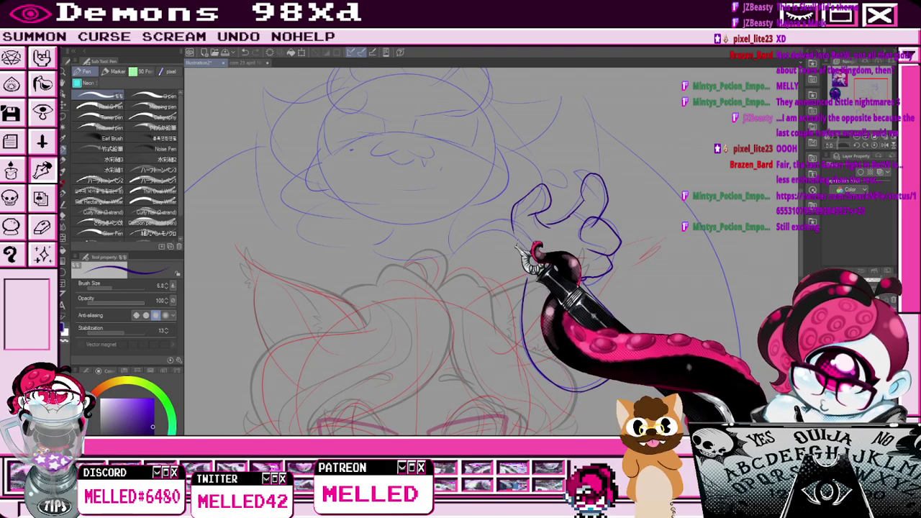
Ink the same side's cheek, shoulder line, pointed ear with tufted tip and angular head top.
scroll(529, 311, "down", 2)
scroll(507, 223, "up", 2)
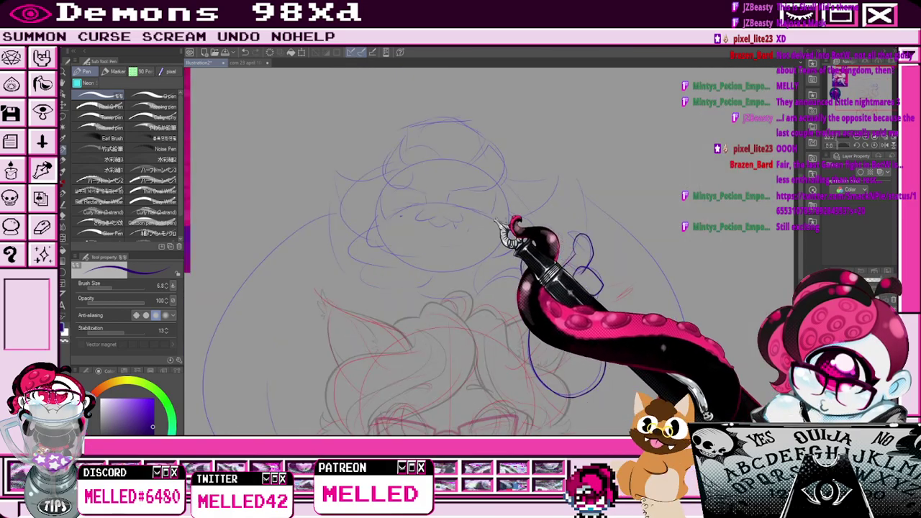
left_click_drag(502, 208, 507, 211)
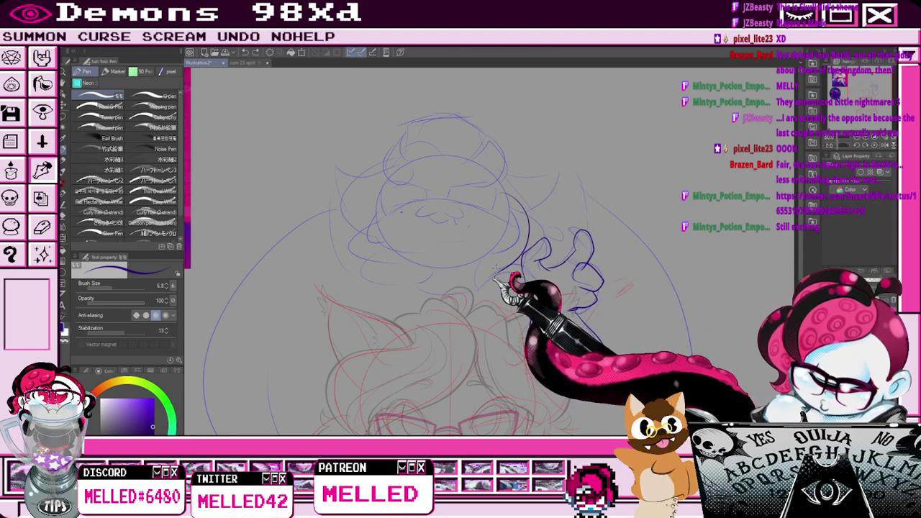
left_click_drag(538, 295, 550, 319)
mouse_move(505, 164)
left_mouse_down()
mouse_move(575, 167)
mouse_move(560, 205)
left_mouse_up()
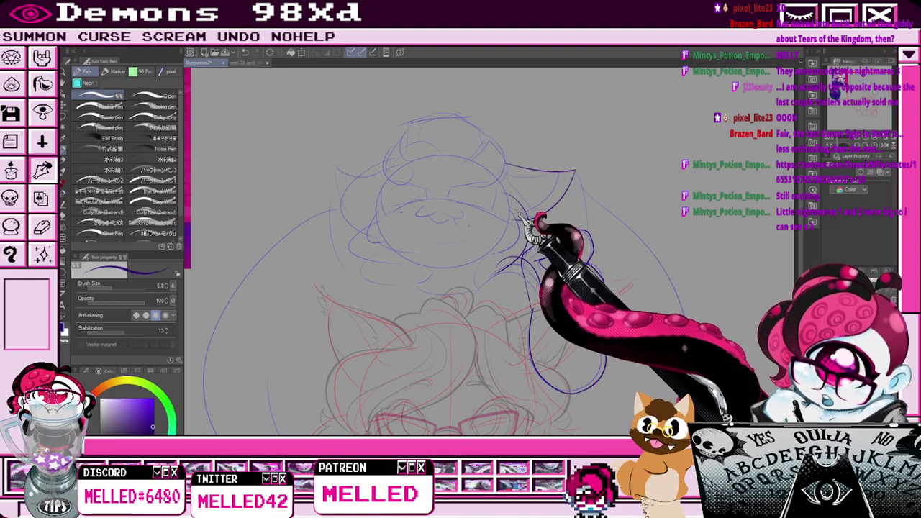
scroll(555, 189, "up", 1)
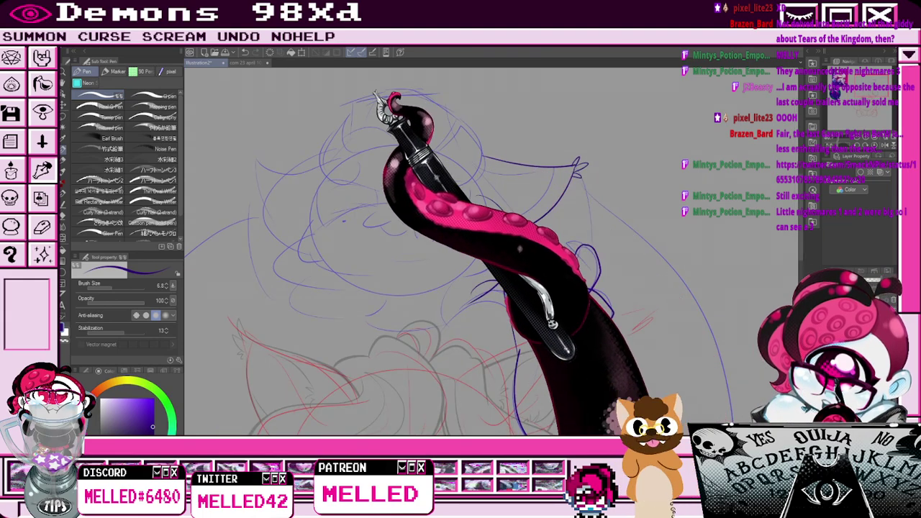
mouse_move(402, 87)
left_mouse_down()
mouse_move(469, 117)
mouse_move(482, 164)
left_mouse_up()
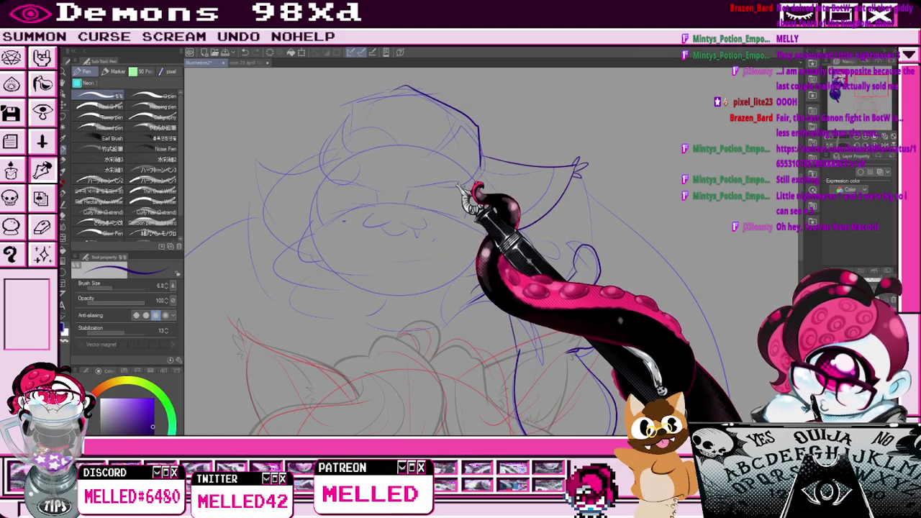
Lasso the inked half, flip its copy horizontally, and move and slightly rotate it to form the character's other half.
scroll(432, 262, "down", 5)
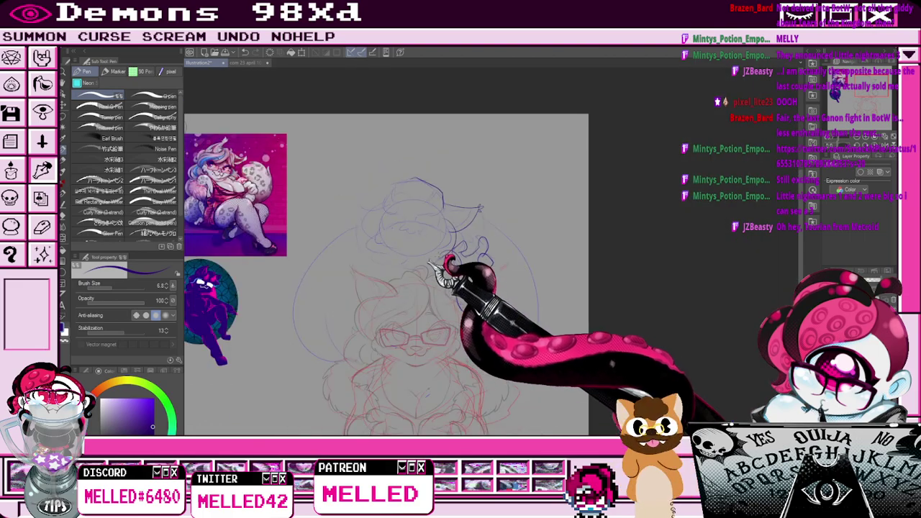
scroll(445, 274, "up", 3)
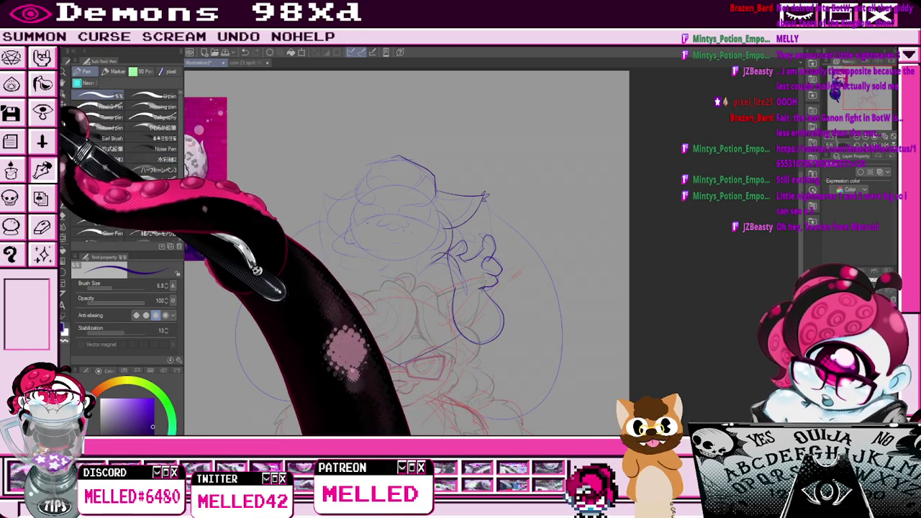
left_click(63, 117)
mouse_move(301, 189)
left_mouse_down()
mouse_move(497, 422)
mouse_move(318, 344)
left_mouse_up()
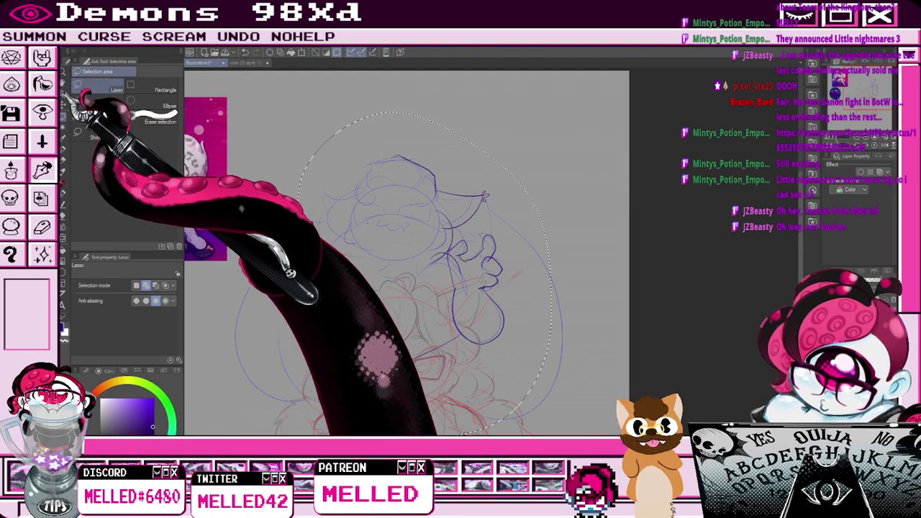
key("ctrl+t")
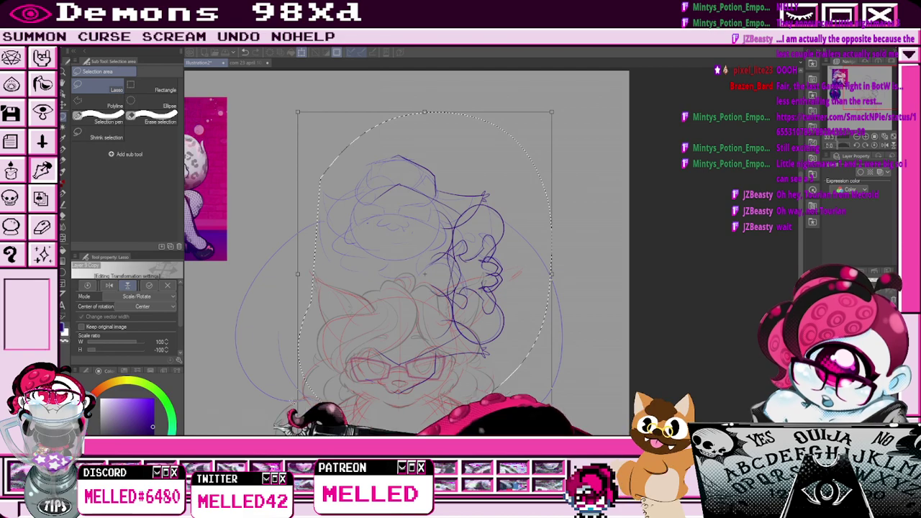
left_click(128, 286)
left_click(109, 285)
left_click_drag(440, 221, 387, 223)
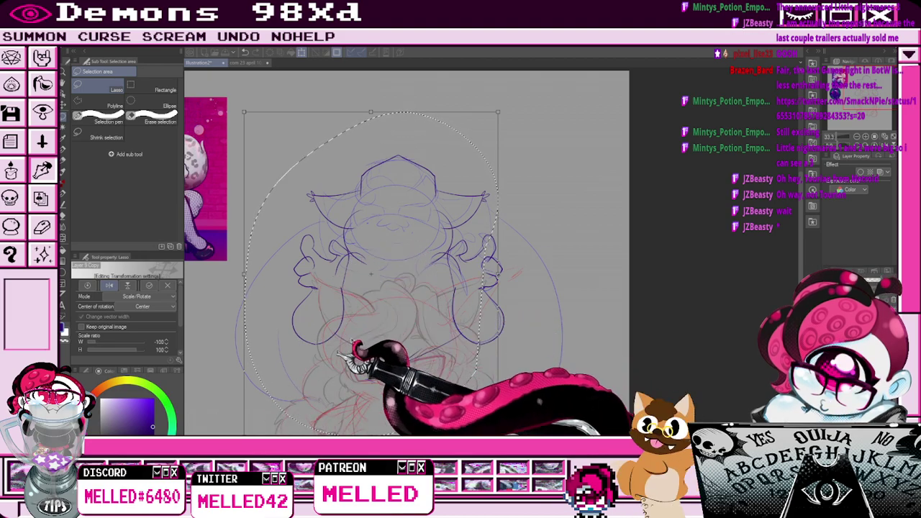
left_click_drag(421, 332, 425, 331)
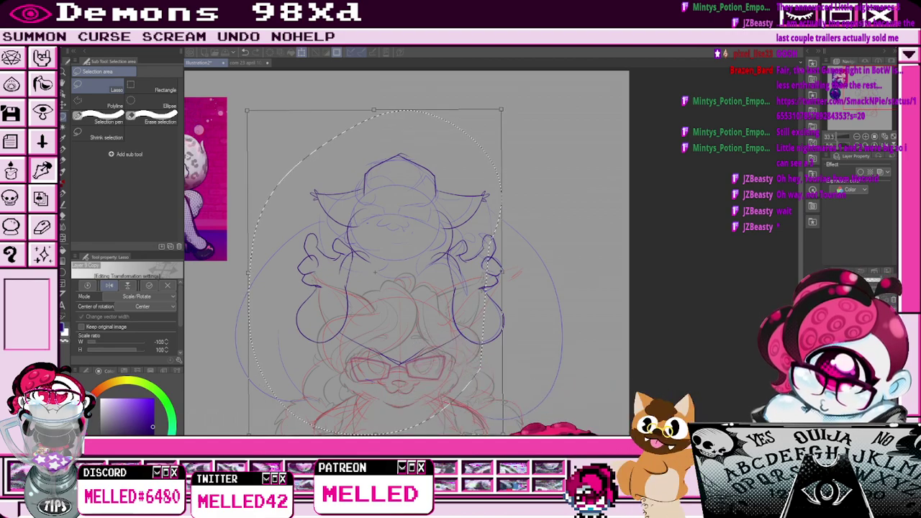
key("Return")
key("ctrl+d")
Fill the head, body, arms and raised hands of the background character with dark purple.
key("e")
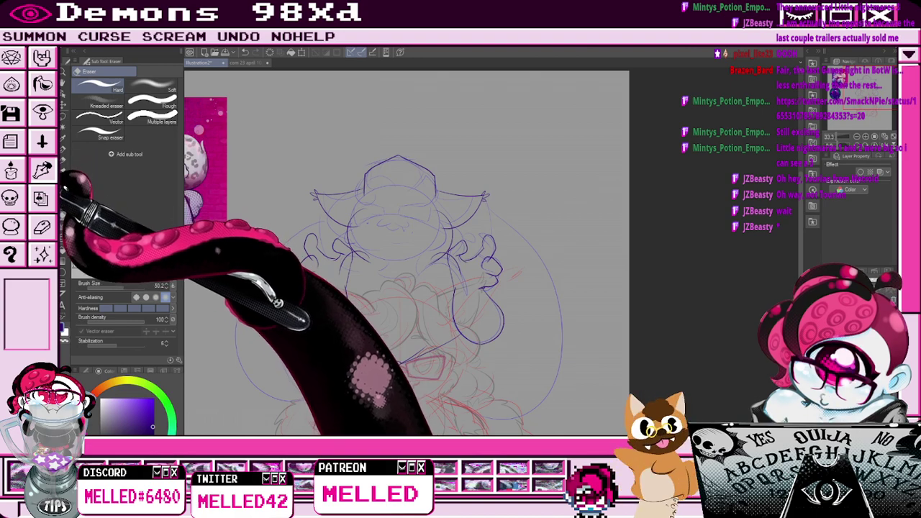
left_click(64, 250)
left_click(368, 242)
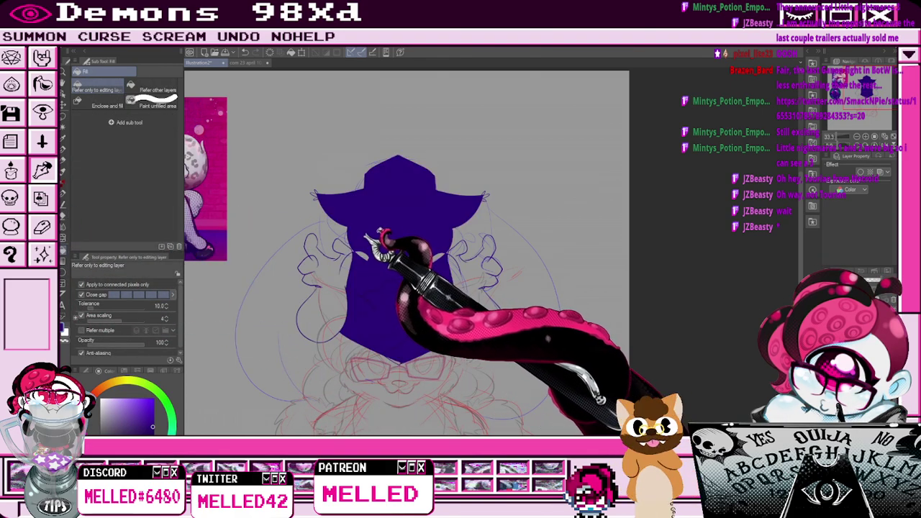
left_click(440, 256)
left_click(454, 267)
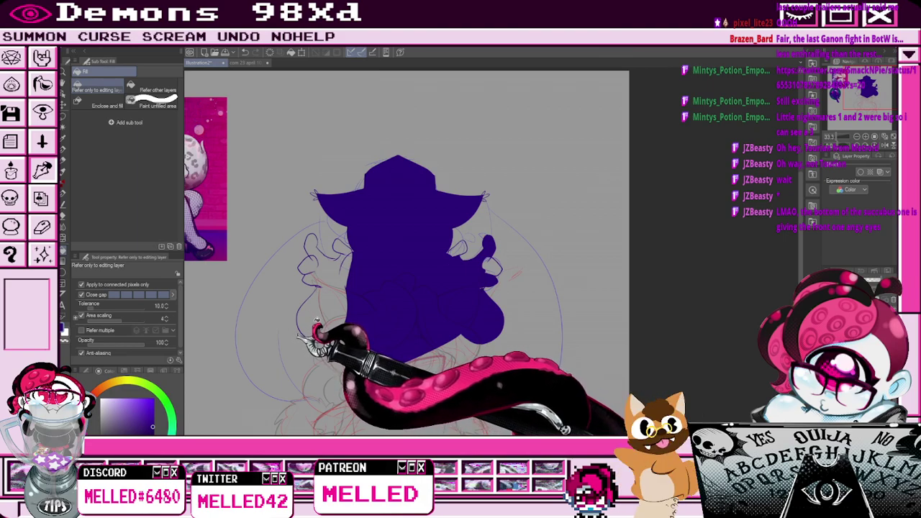
left_click(315, 325)
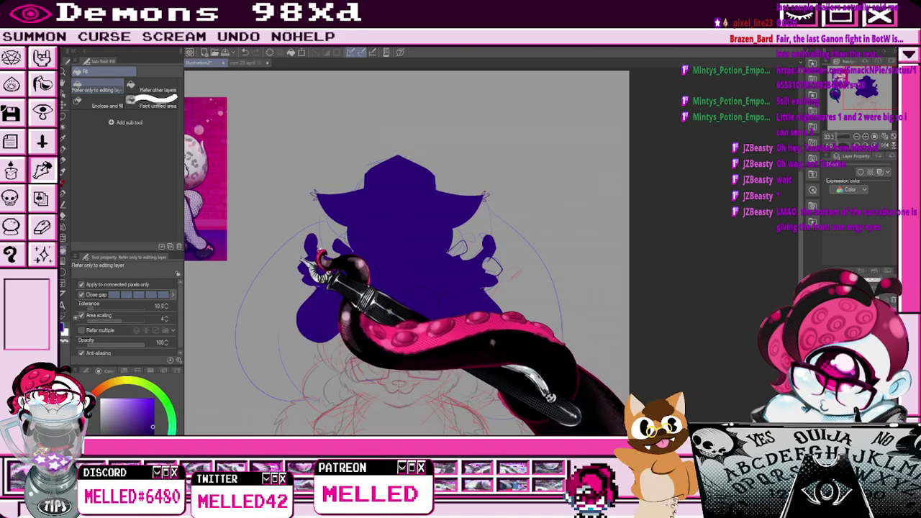
key("p")
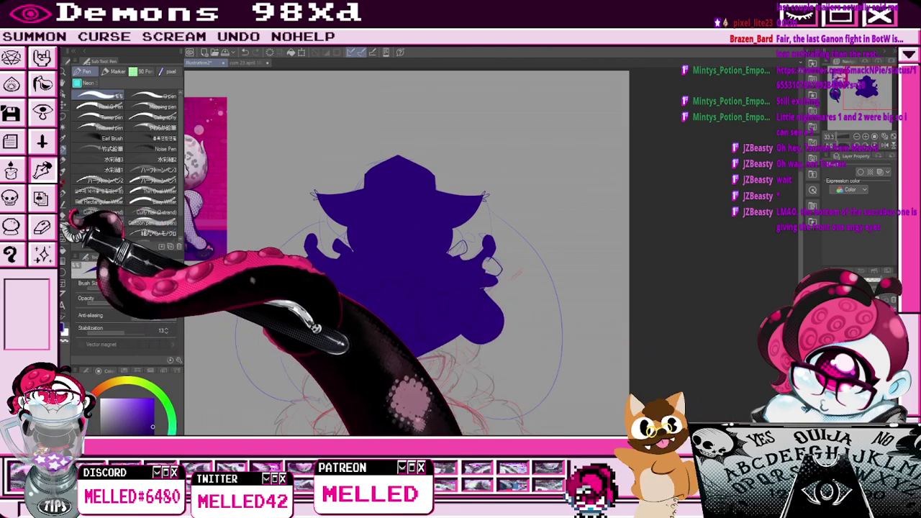
left_click(62, 250)
left_click(459, 249)
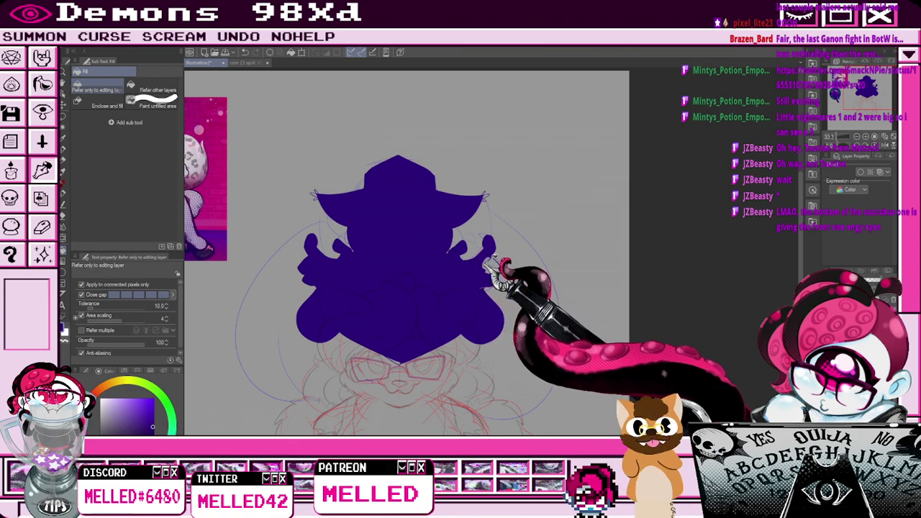
Draw pointed fur tufts on both cheeks with the 18.5 pen, and fill the cheek and ear-tip tufts dark purple.
key("p")
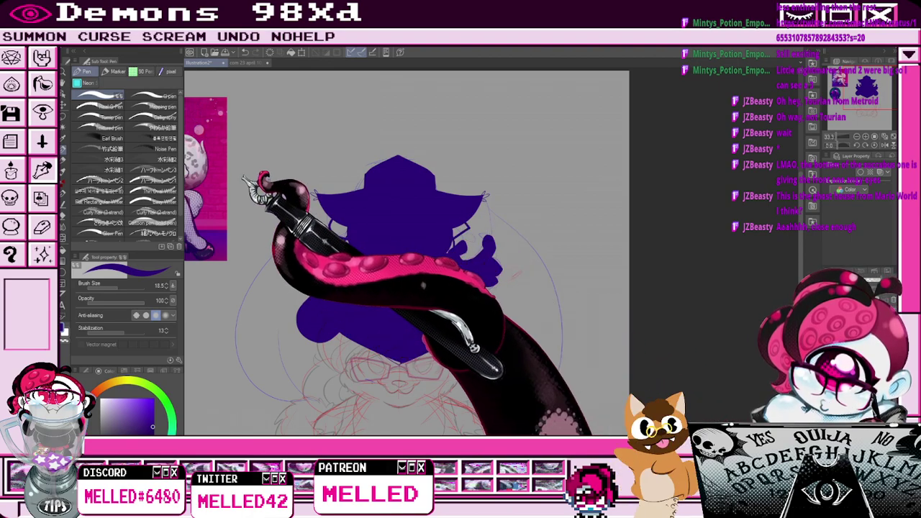
scroll(321, 196, "up", 2)
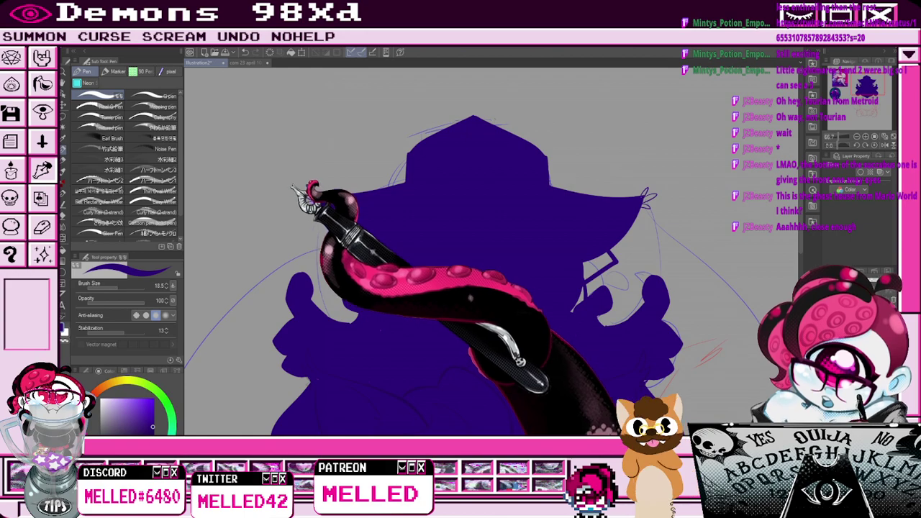
left_click(63, 251)
left_click(350, 271)
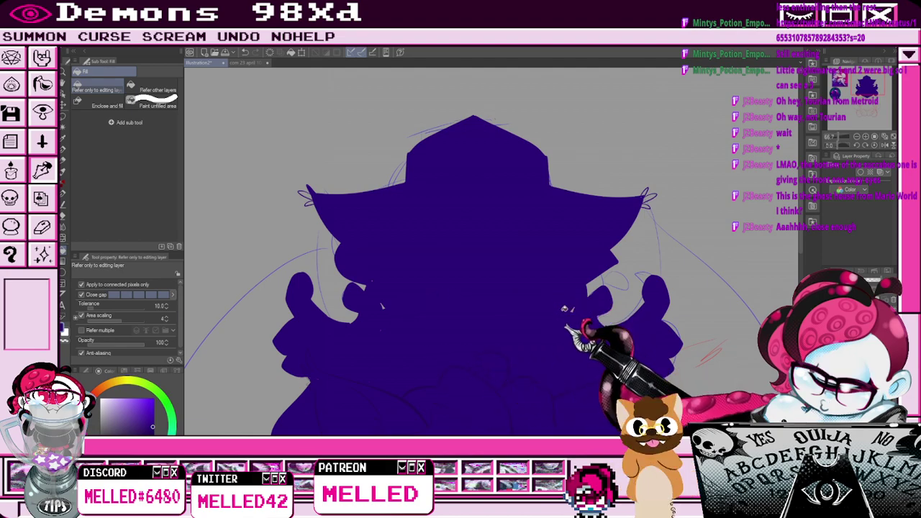
key("p")
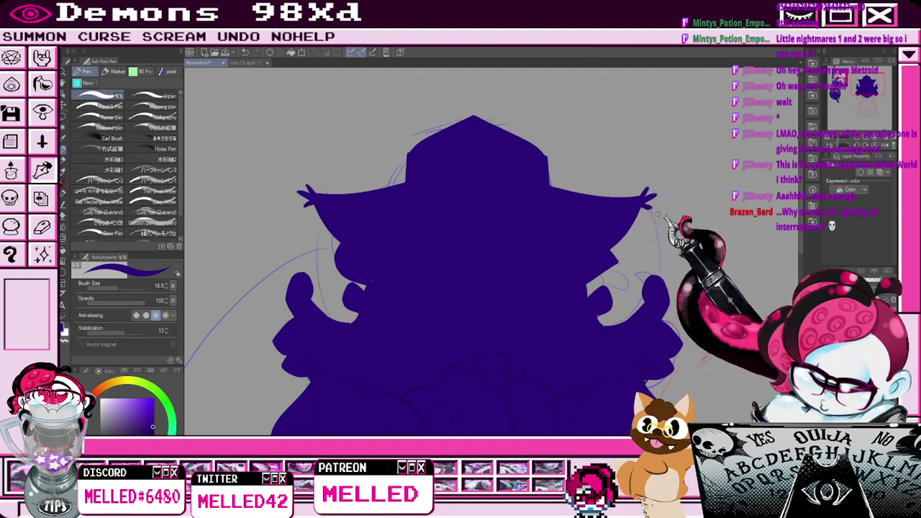
Make the sketch lines show over the dark purple silhouette as a guide for its inner details.
scroll(685, 277, "down", 4)
scroll(479, 263, "up", 4)
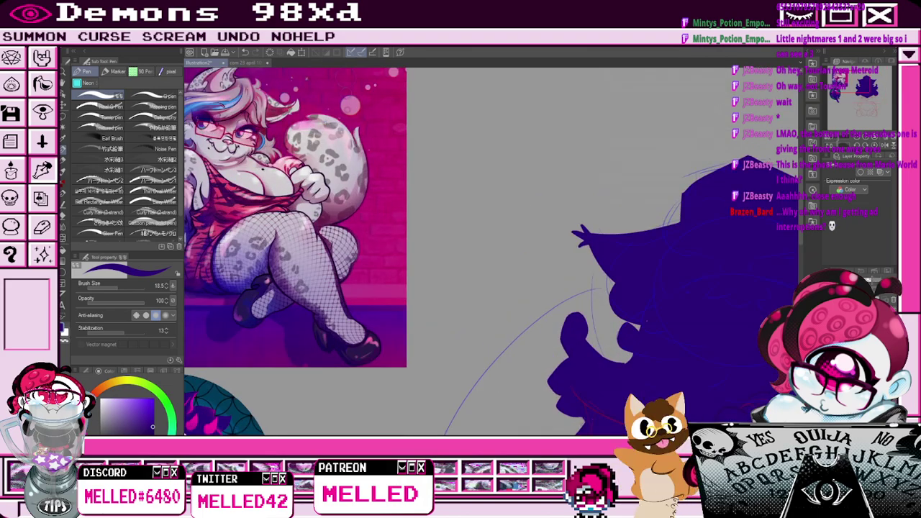
scroll(491, 263, "down", 3)
left_click_drag(646, 321, 544, 276)
left_click_drag(685, 381, 679, 397)
key("ctrl+plus")
key("p")
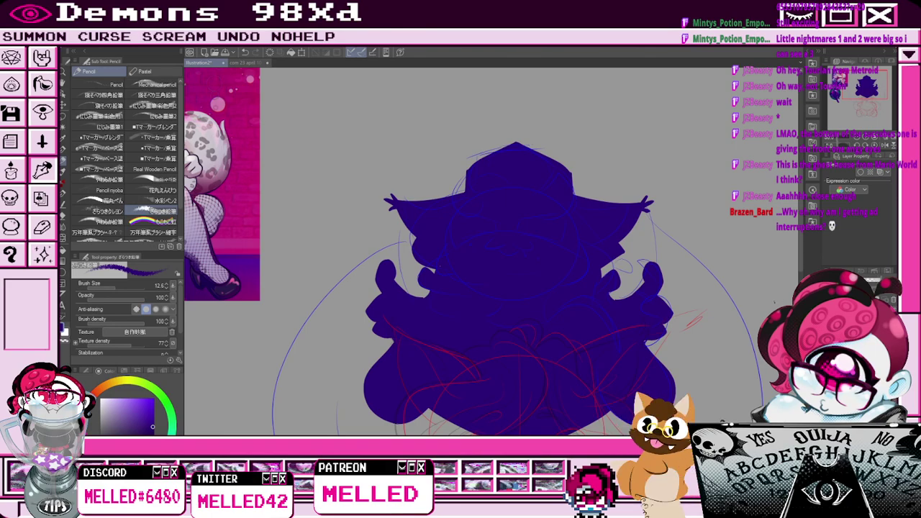
scroll(503, 252, "down", 2)
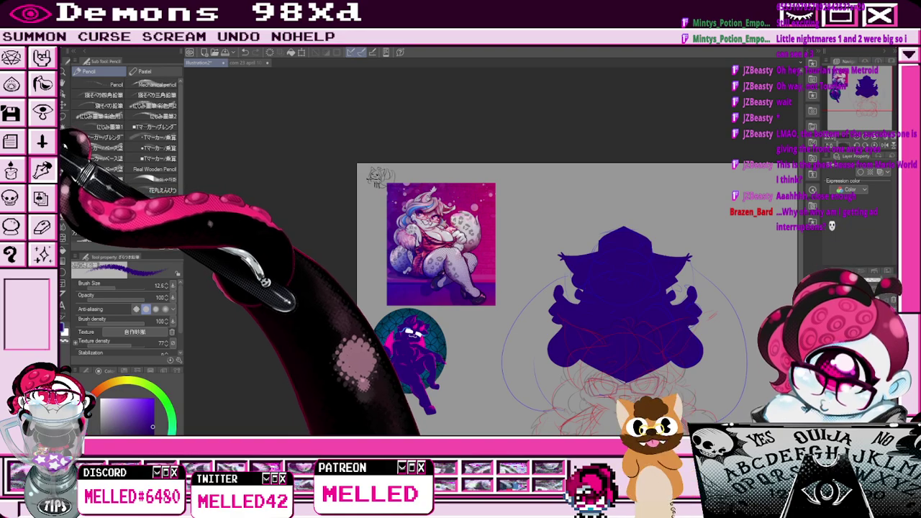
Pick the bright pink from the head of the figure in the round reference image.
left_click(62, 139)
scroll(401, 336, "up", 3)
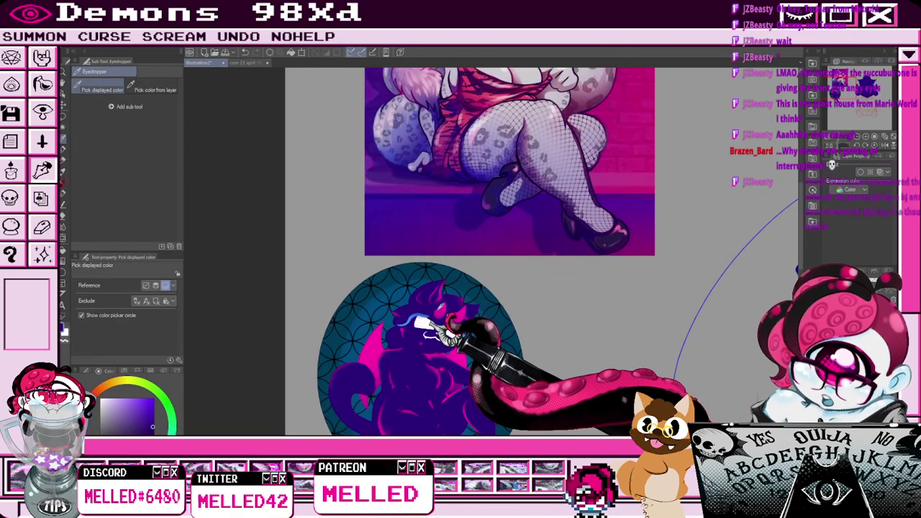
scroll(428, 316, "up", 6)
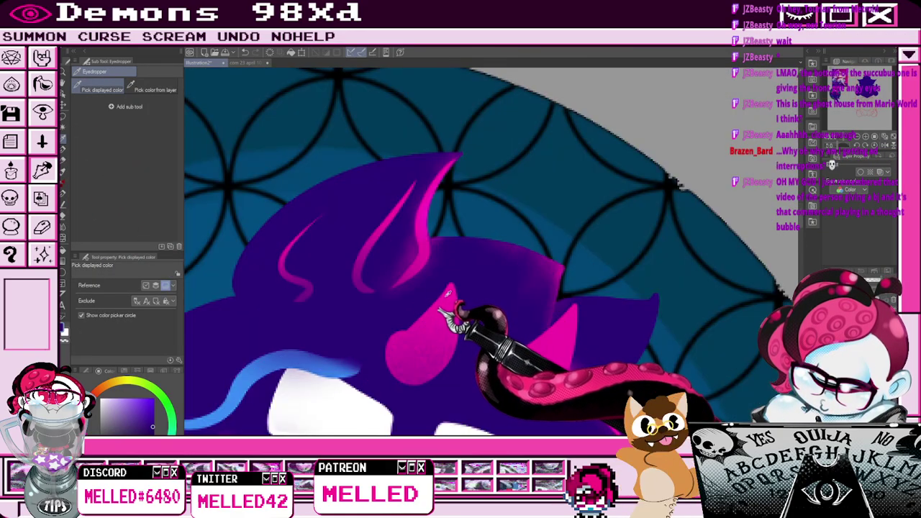
left_click(447, 292)
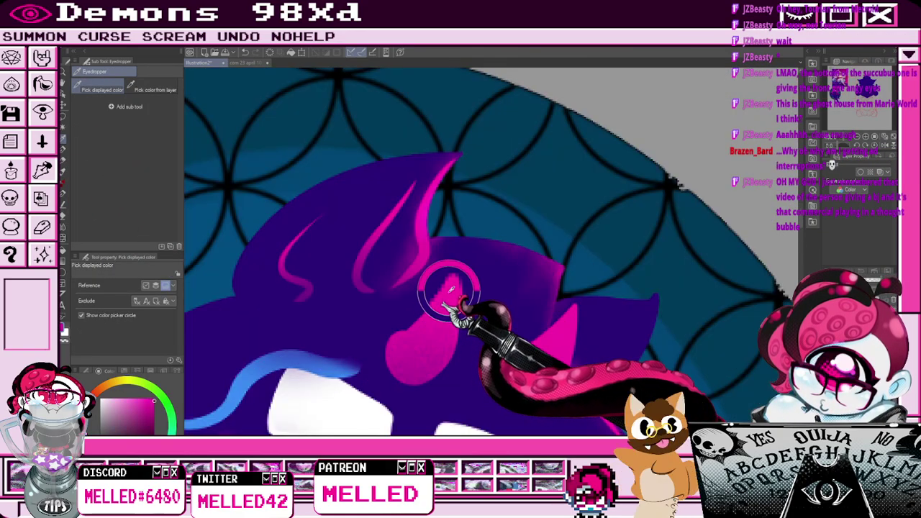
Ink a curved pink horn outline on each side of the background character's head.
scroll(475, 277, "down", 5)
left_click(839, 88)
left_click_drag(862, 87, 865, 82)
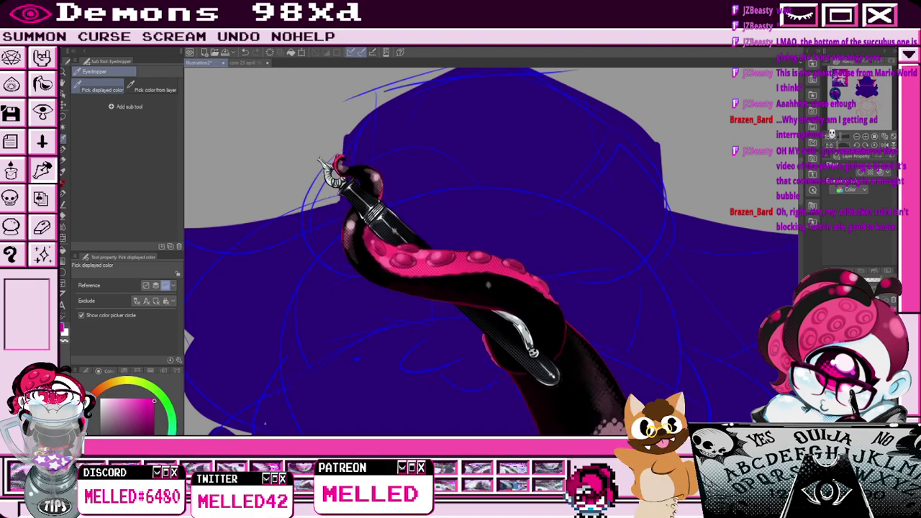
key("p")
left_click_drag(345, 142, 343, 281)
mouse_move(351, 142)
left_mouse_down()
mouse_move(361, 276)
mouse_move(324, 278)
left_mouse_up()
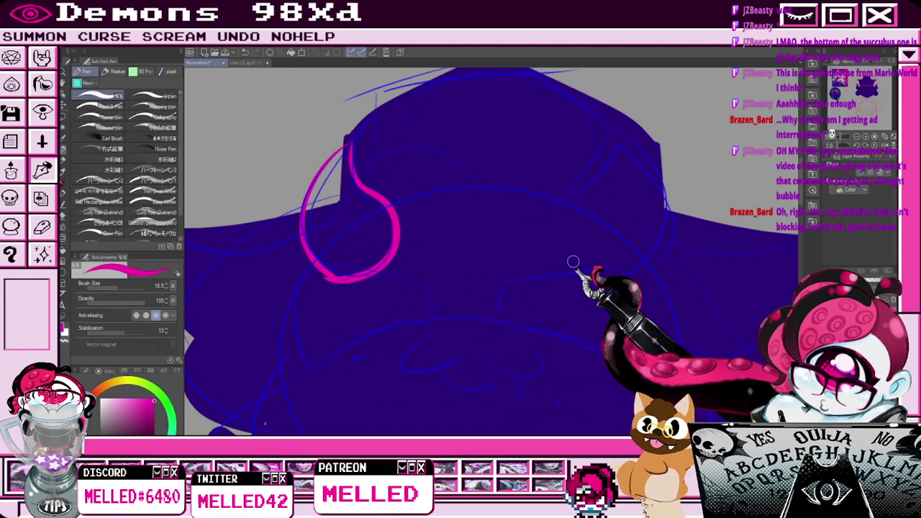
scroll(578, 262, "down", 2)
scroll(493, 260, "up", 1)
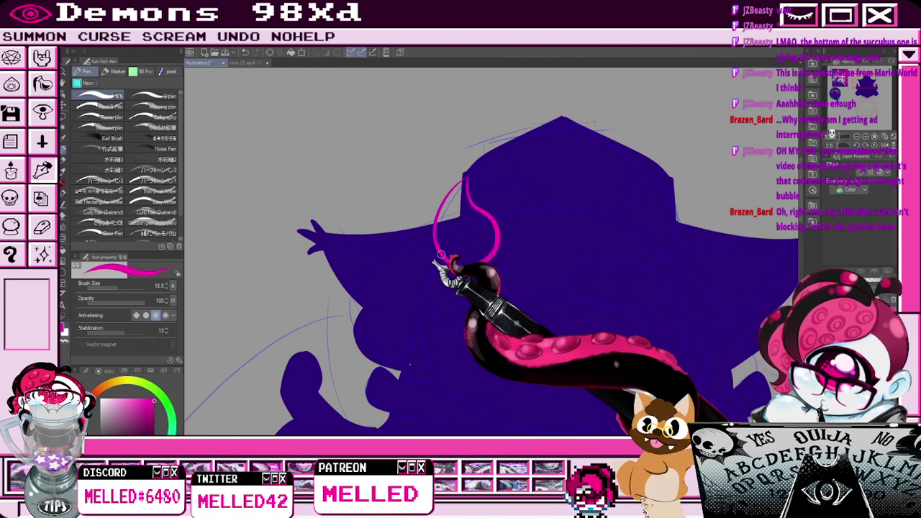
mouse_move(651, 174)
left_mouse_down()
mouse_move(609, 226)
mouse_move(654, 260)
mouse_move(674, 235)
mouse_move(639, 263)
left_mouse_up()
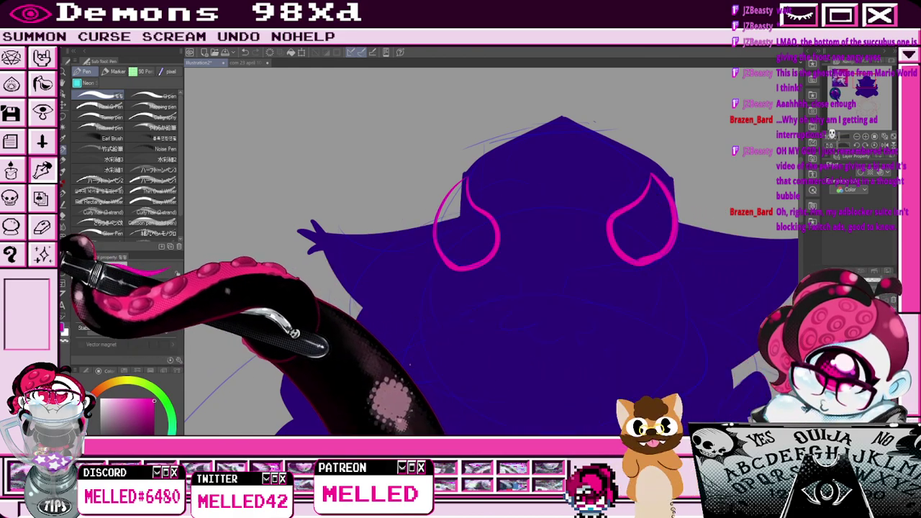
Fill both horn outlines on the background character's head with the bright pink.
left_click(64, 241)
left_click(475, 238)
left_click(650, 222)
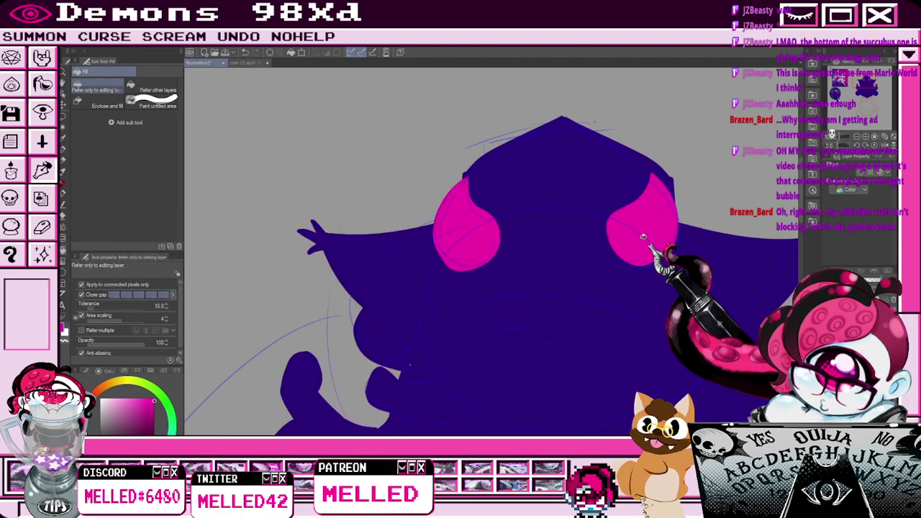
Ink a short pink mark at the peak of the head, an arched line between the horns and a crease line in one ear.
key("p")
scroll(665, 235, "down", 3)
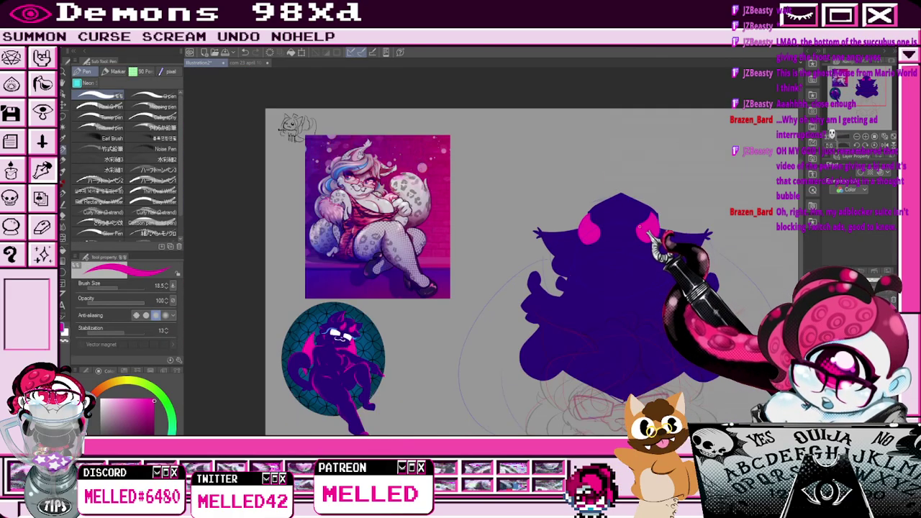
scroll(653, 237, "up", 3)
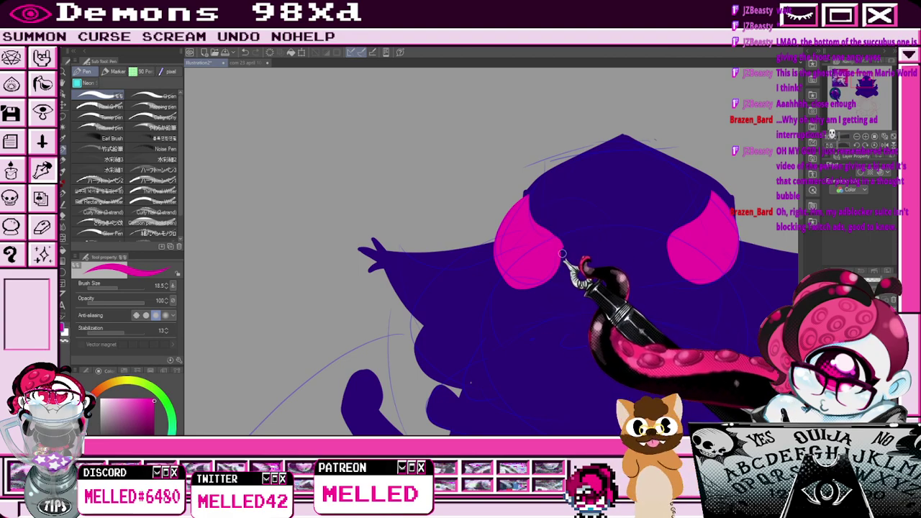
scroll(547, 252, "down", 3)
scroll(551, 260, "down", 2)
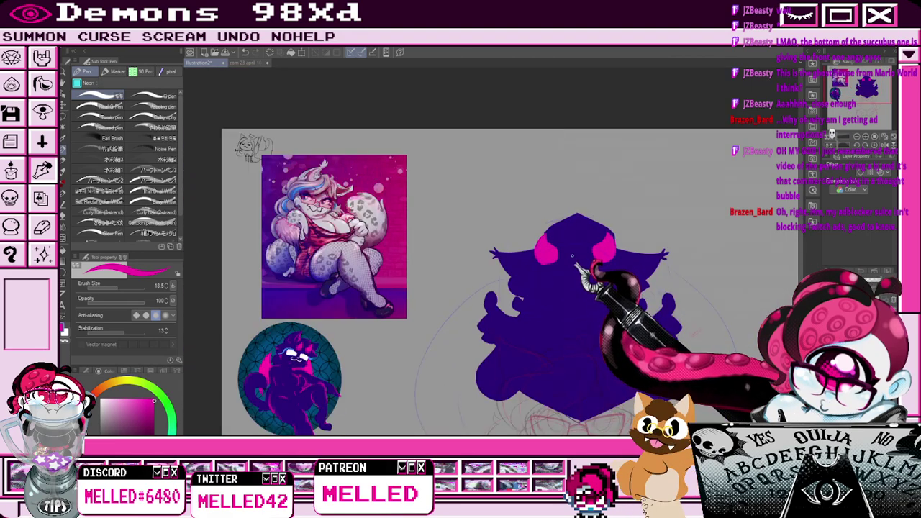
left_click(63, 106)
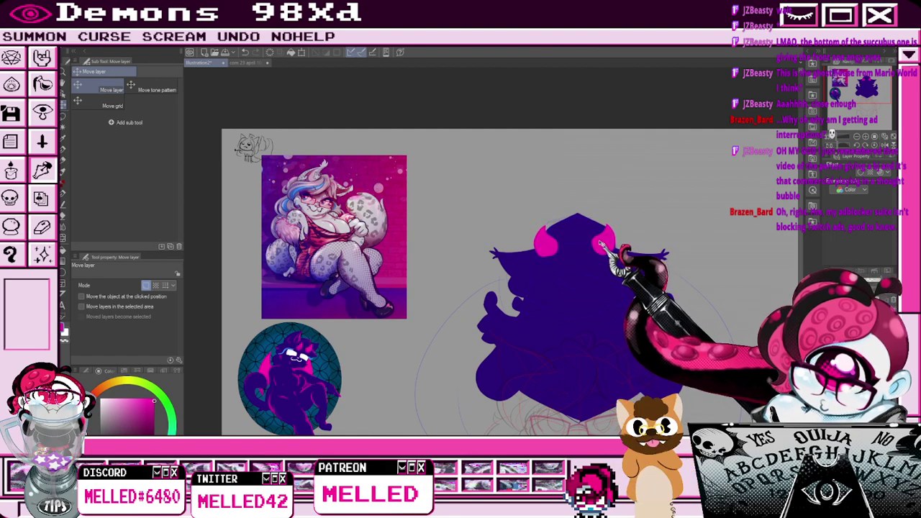
key("p")
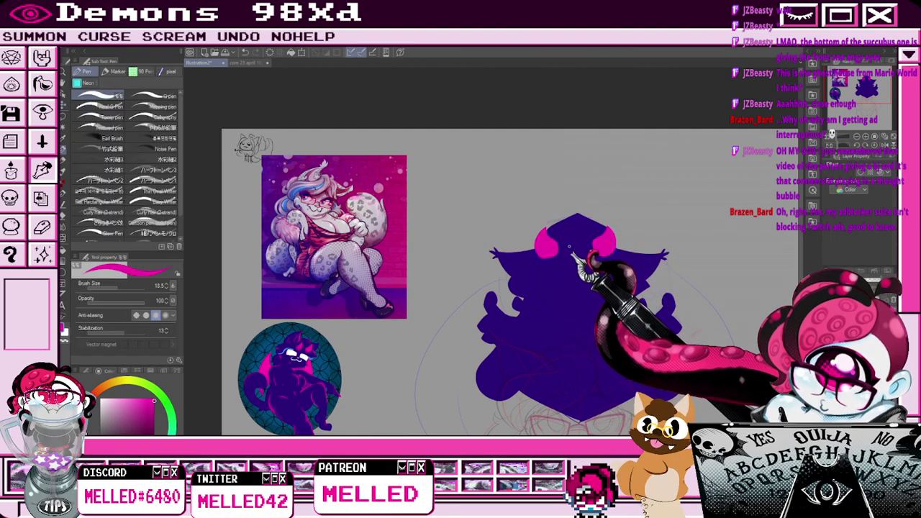
scroll(554, 245, "up", 2)
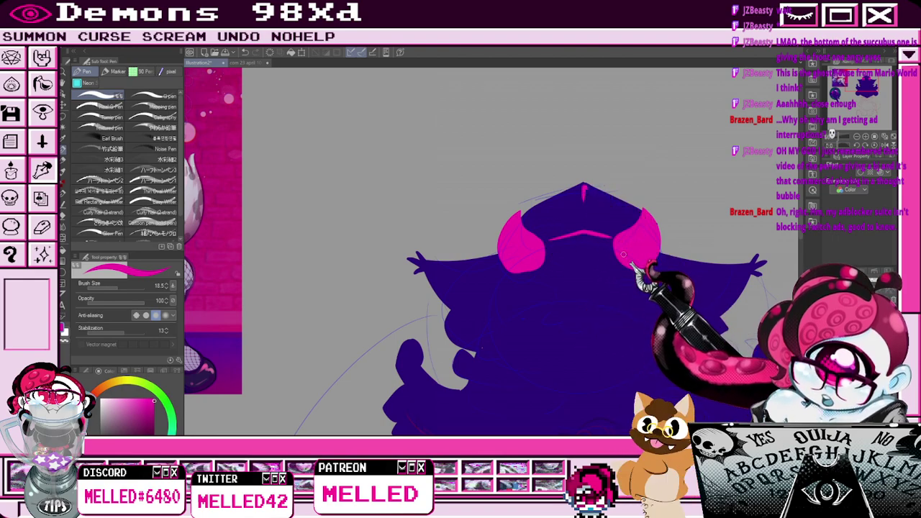
left_click_drag(554, 235, 604, 236)
scroll(467, 281, "down", 2)
scroll(461, 293, "up", 2)
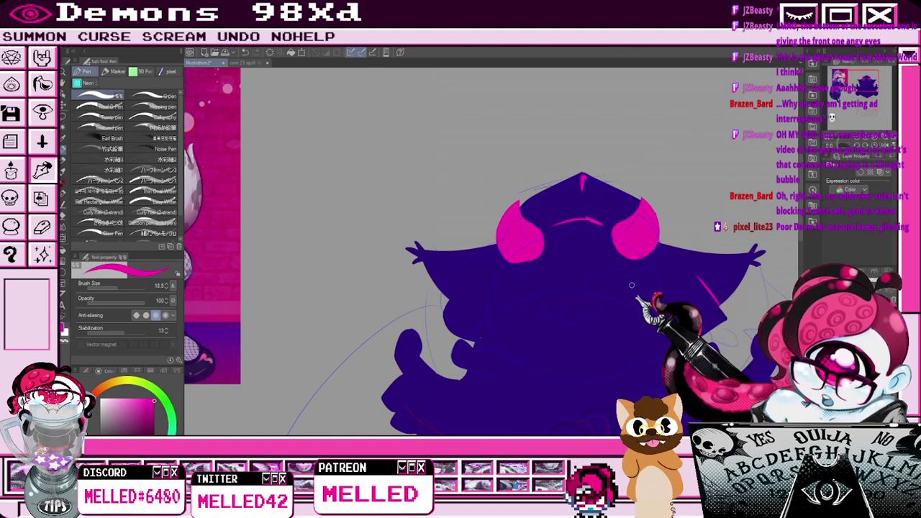
Ink jagged pink fur strokes along both cheeks of the background character.
scroll(590, 314, "up", 2)
scroll(554, 323, "down", 2)
scroll(496, 327, "up", 3)
mouse_move(482, 316)
left_mouse_down()
mouse_move(470, 330)
mouse_move(476, 356)
left_mouse_up()
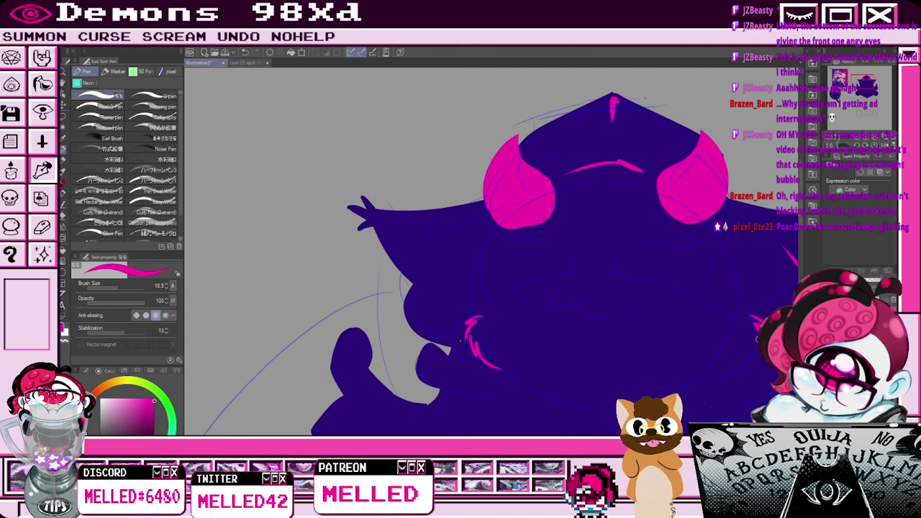
scroll(750, 361, "down", 3)
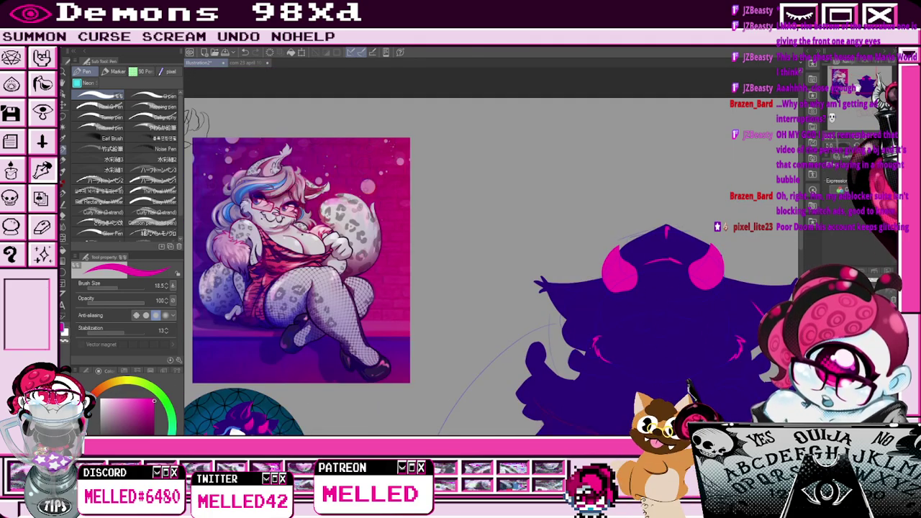
Ink solid pink claws on the thumb and fingers of the background character's left-hand paw, cleaning up stray edges with the eraser.
scroll(567, 283, "up", 3)
left_click_drag(567, 272, 554, 301)
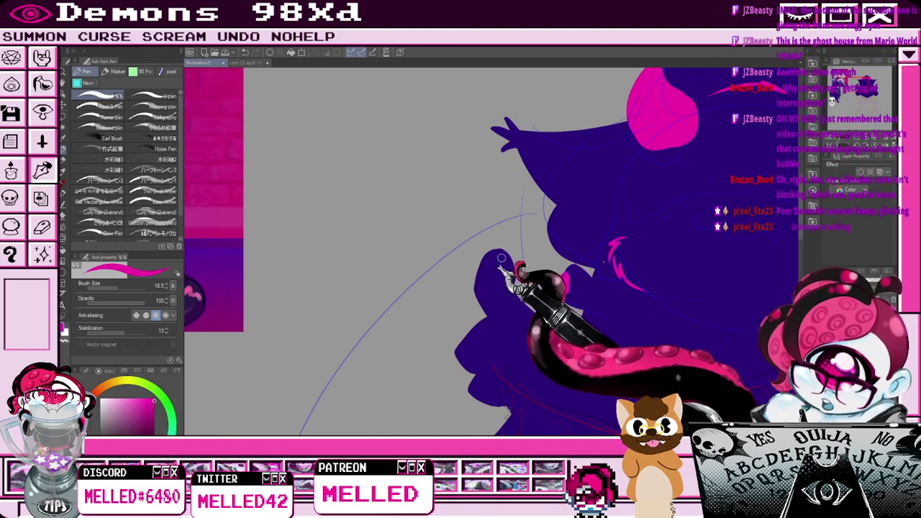
left_click_drag(506, 258, 519, 267)
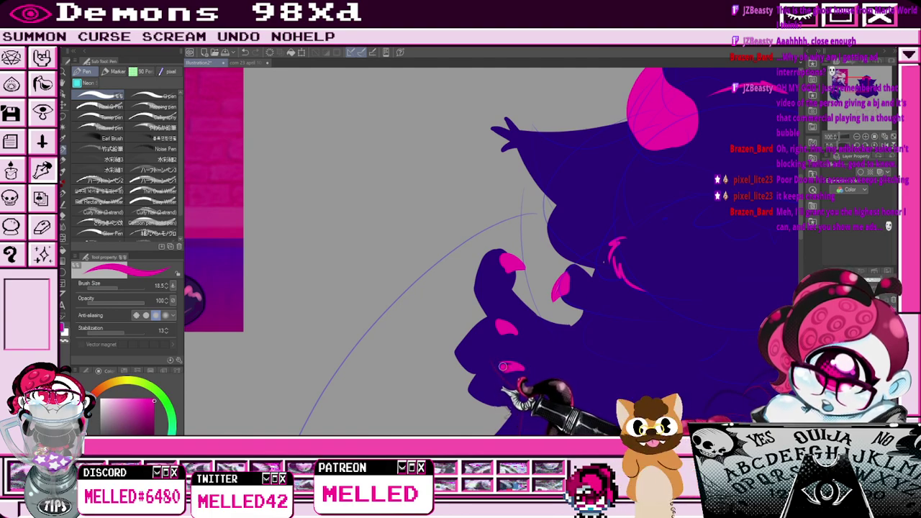
key("e")
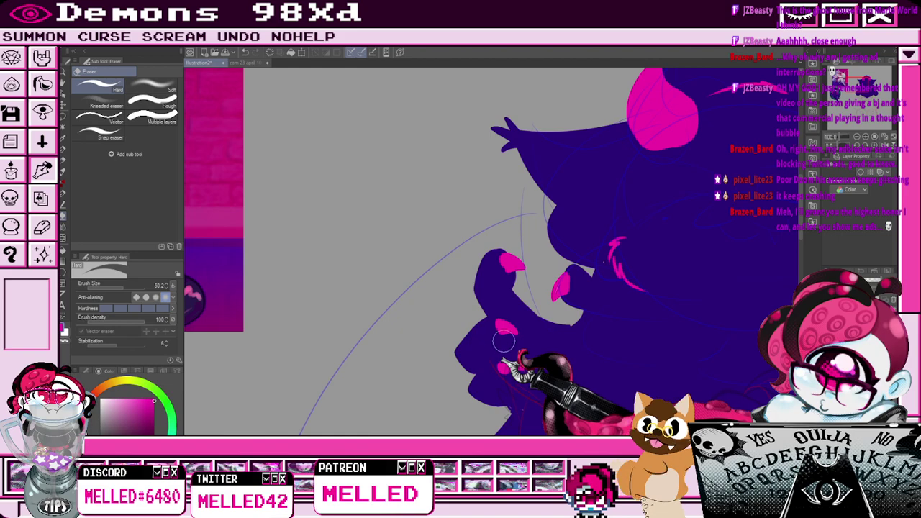
key("p")
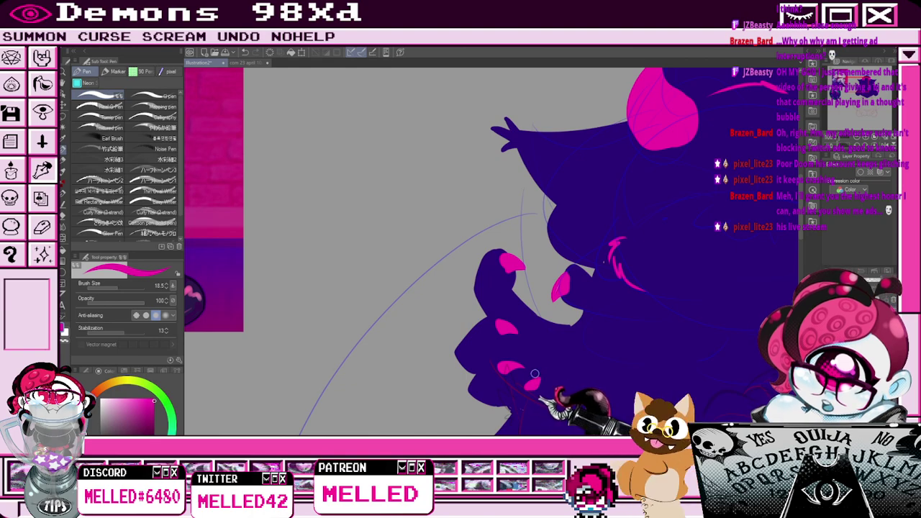
Ink pink knuckle marks on the clawed paw, the forearm contour, creases in the ears and two arched curves across the chest.
key("e")
key("p")
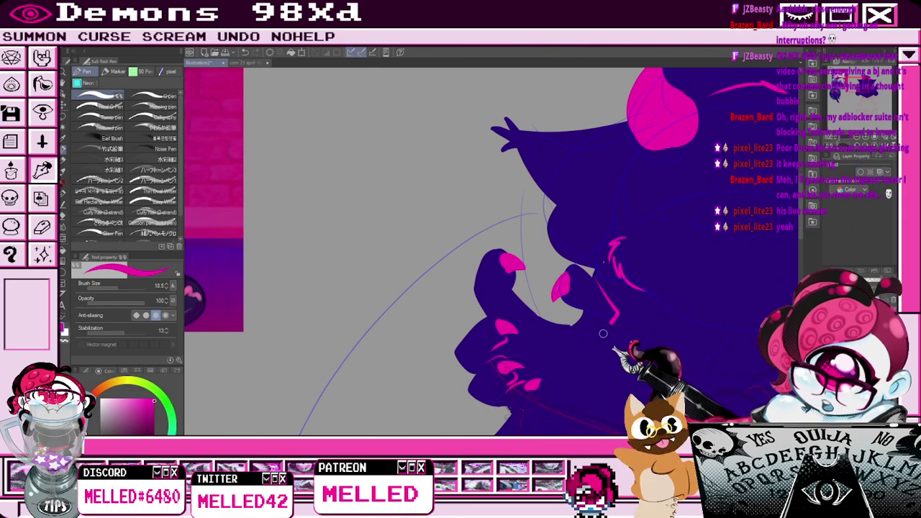
scroll(611, 344, "down", 3)
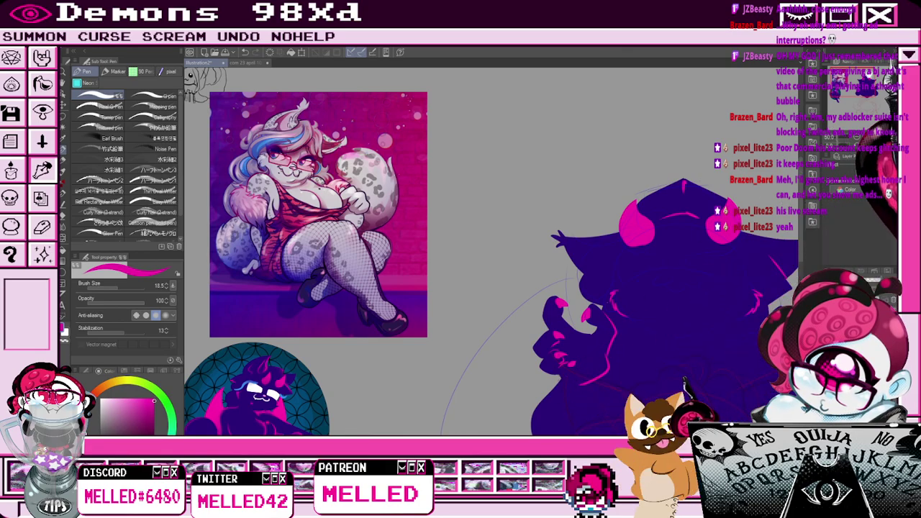
left_click(862, 88)
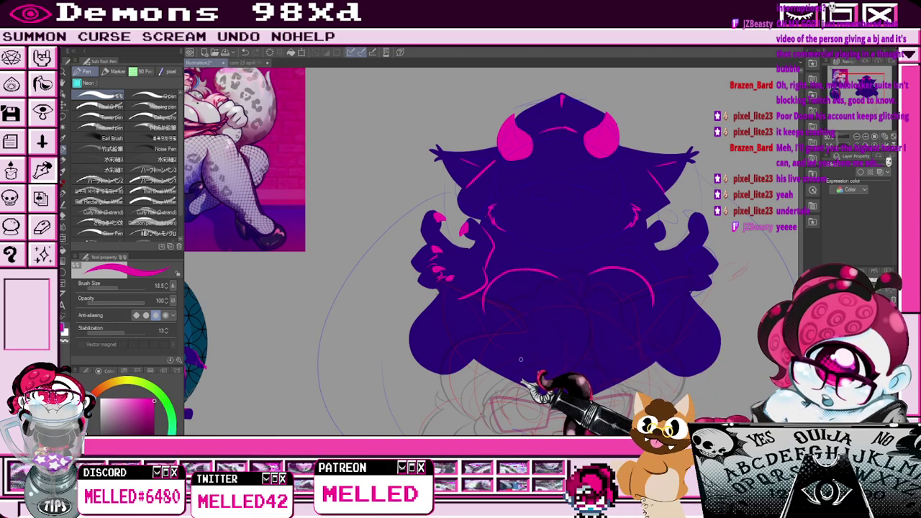
Lasso the finished paw's pink details, duplicate them, flip the copy horizontally and place it over the opposite paw.
left_click(63, 116)
mouse_move(468, 221)
left_mouse_down()
mouse_move(499, 260)
mouse_move(489, 282)
mouse_move(426, 192)
mouse_move(464, 216)
left_mouse_up()
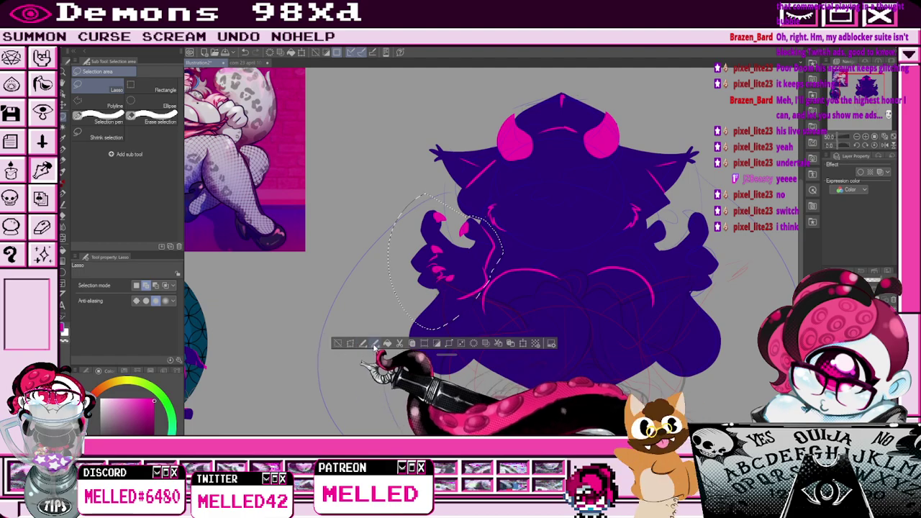
left_click(373, 346)
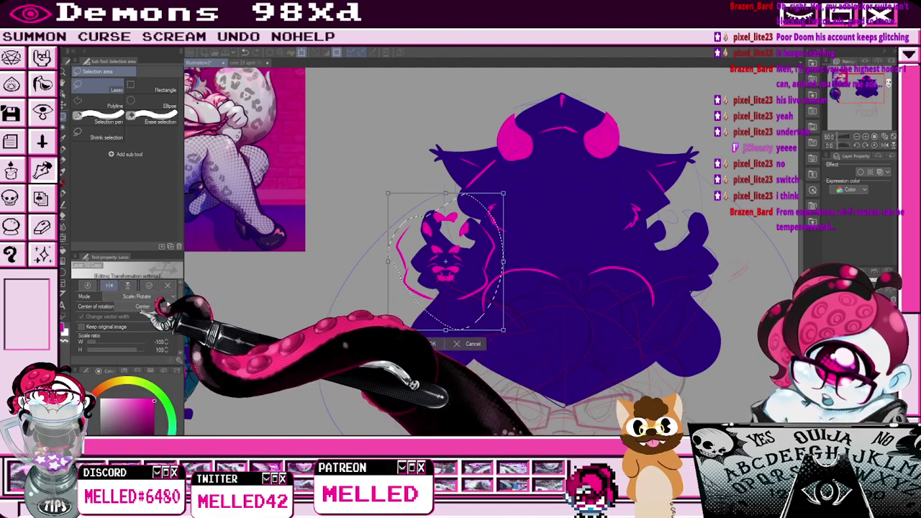
left_click_drag(466, 297, 719, 291)
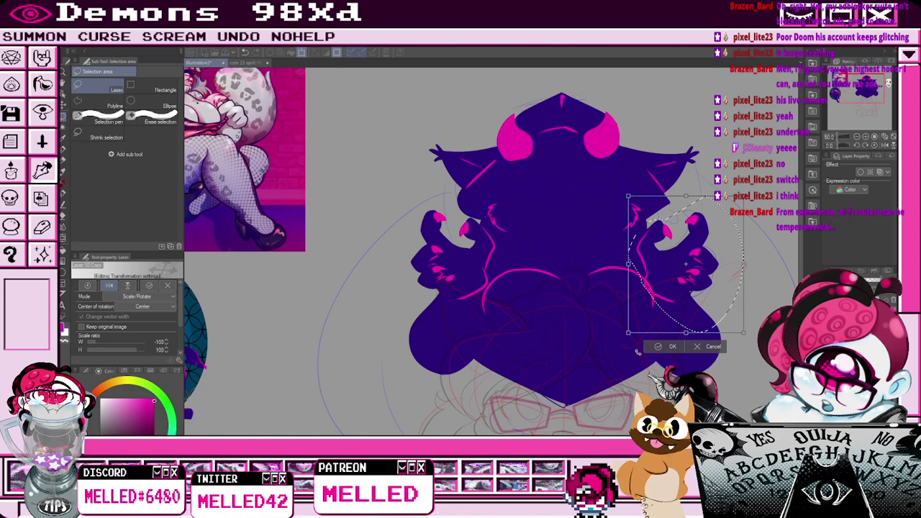
left_click(648, 348)
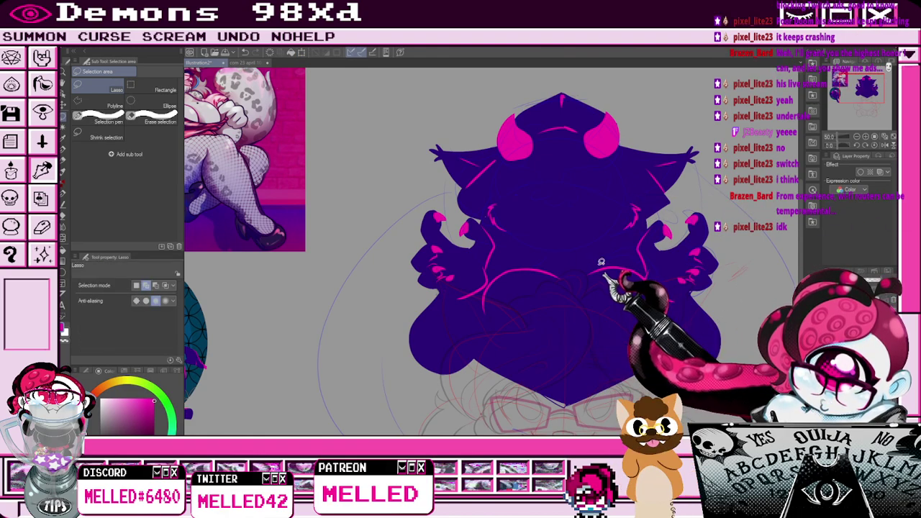
Lasso the right-hand chest curve, shift it inward to match the opposite curve, and clear the selection.
key("ctrl+t")
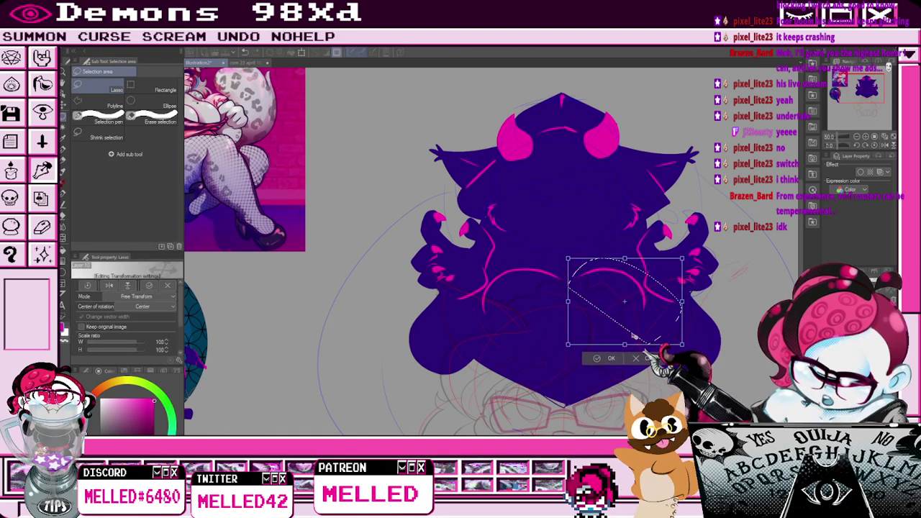
left_click(597, 359)
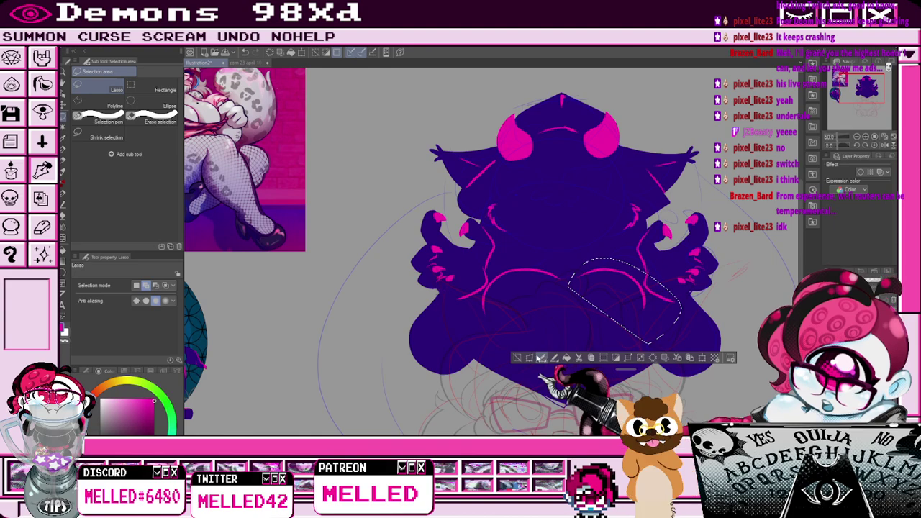
left_click(517, 357)
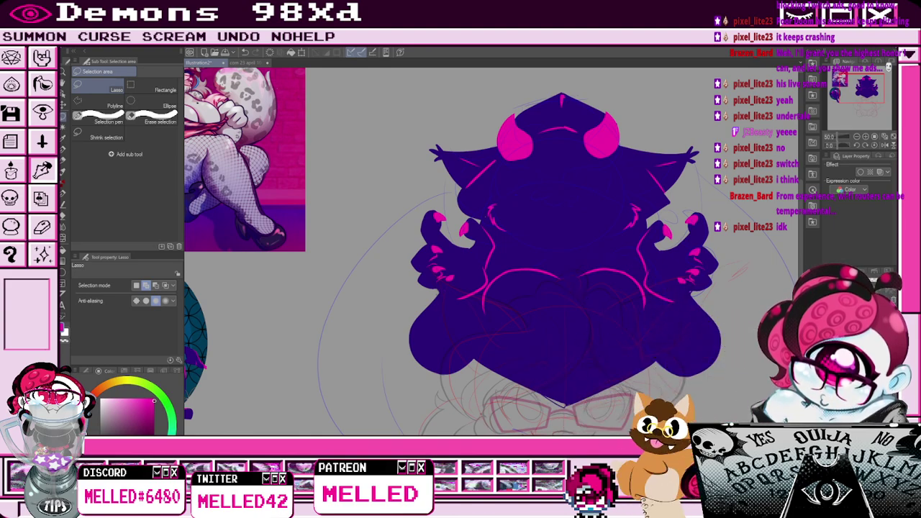
Ink a pink collarbone line beside each arm and a small curved chin line with the 18.5 pen.
key("p")
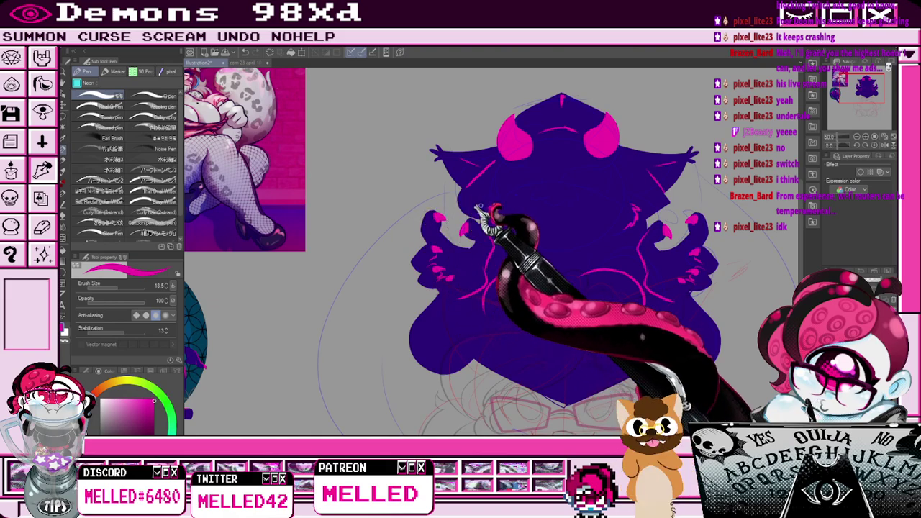
scroll(610, 200, "up", 2)
scroll(610, 204, "down", 4)
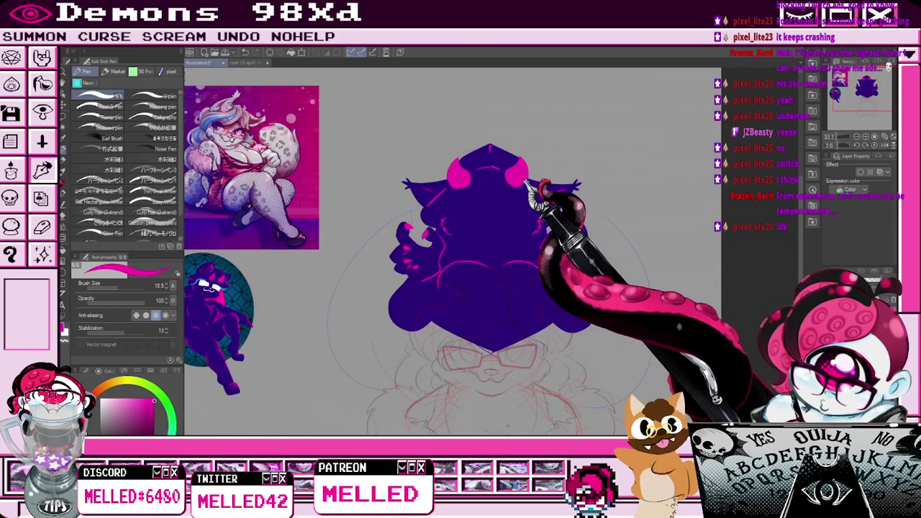
left_click(140, 212)
left_click(63, 139)
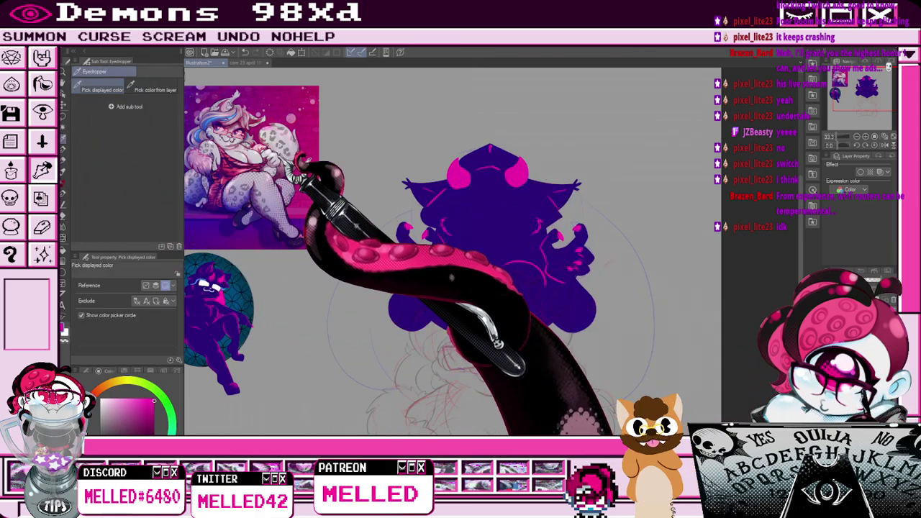
key("p")
scroll(461, 245, "up", 3)
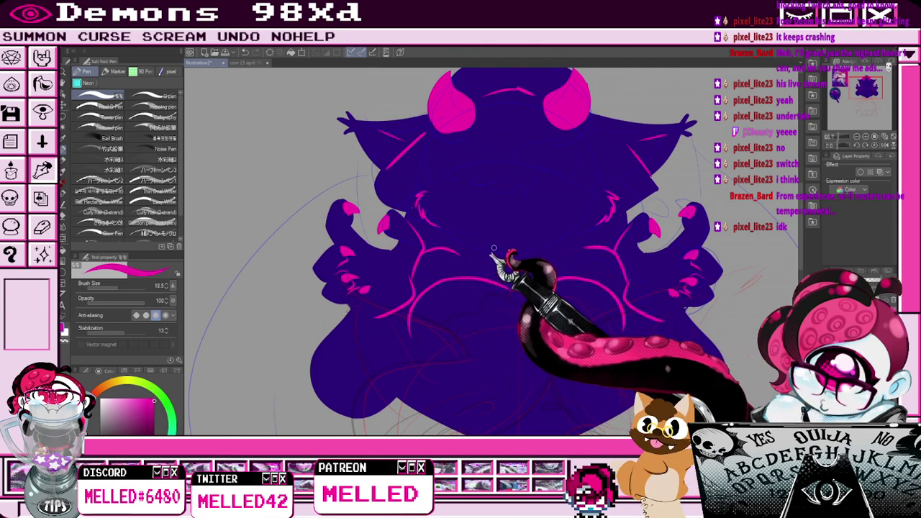
scroll(541, 236, "down", 3)
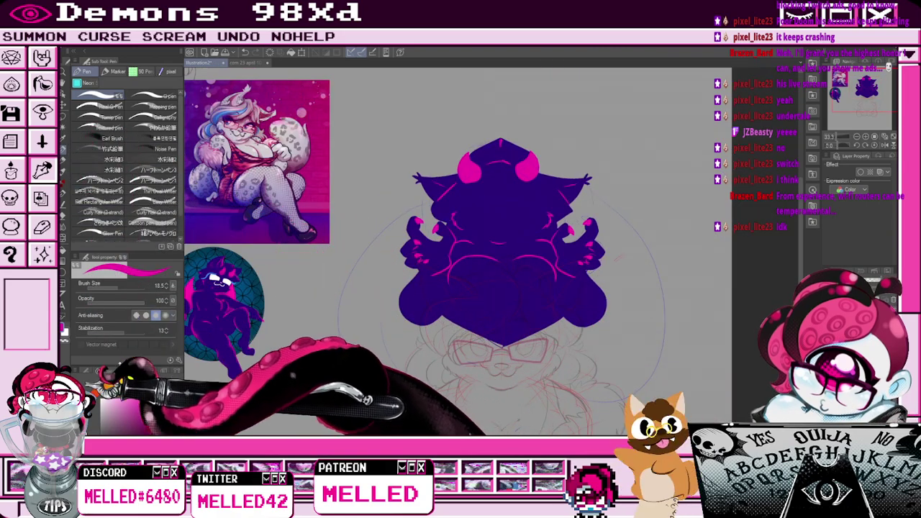
Choose white and ink a four-sided eye outline on the face below the right-hand horn, redrawing the first attempt.
left_click(101, 398)
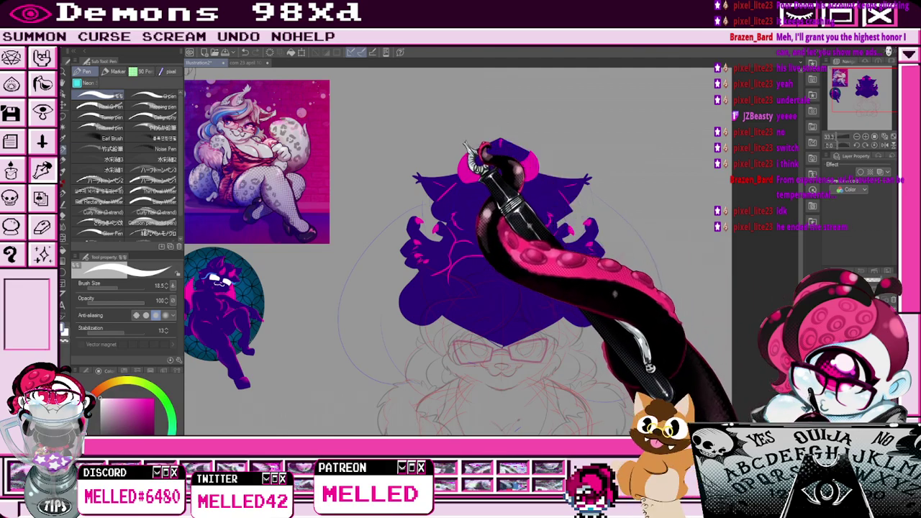
scroll(504, 202, "up", 5)
mouse_move(462, 199)
left_mouse_down()
mouse_move(561, 186)
mouse_move(564, 238)
left_mouse_up()
key("ctrl+z")
mouse_move(466, 192)
left_mouse_down()
mouse_move(554, 187)
mouse_move(554, 239)
mouse_move(552, 247)
mouse_move(458, 231)
left_mouse_up()
left_click_drag(460, 193, 462, 230)
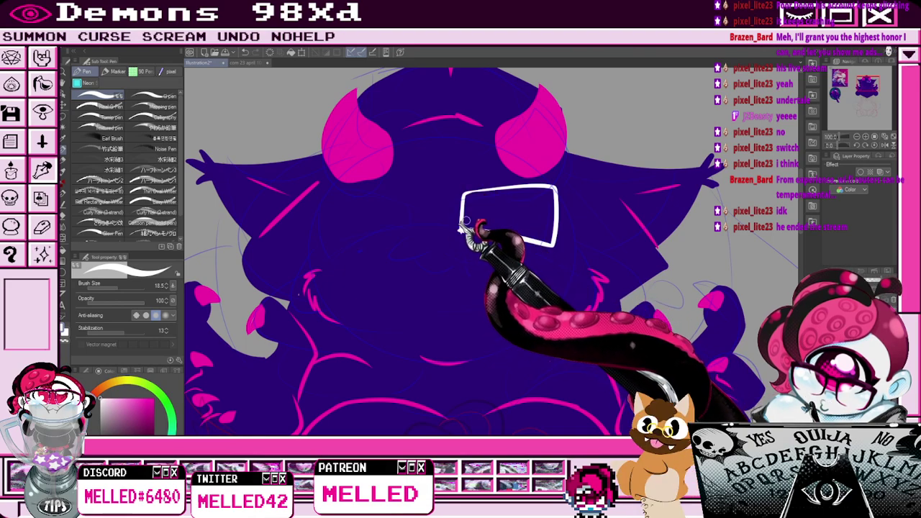
key("e")
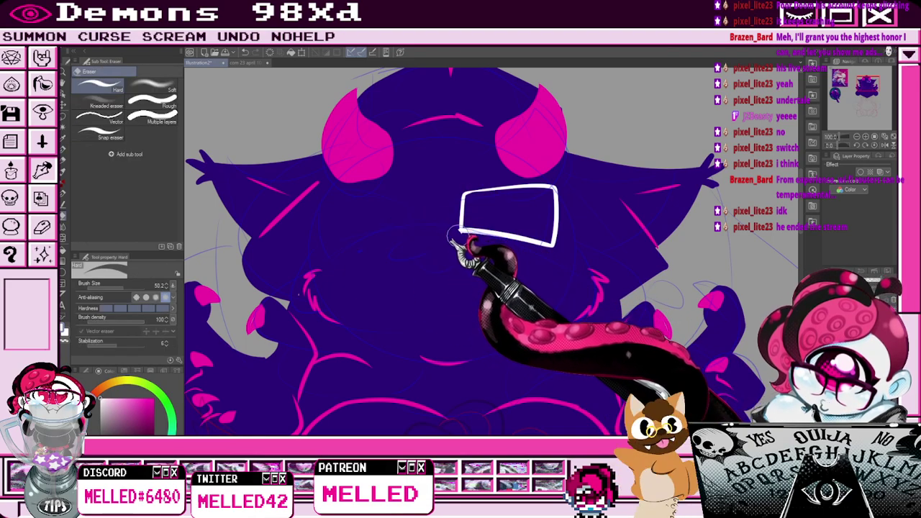
Ink the white muzzle curve with small fangs at its ends and a pointed open mouth beneath it.
key("p")
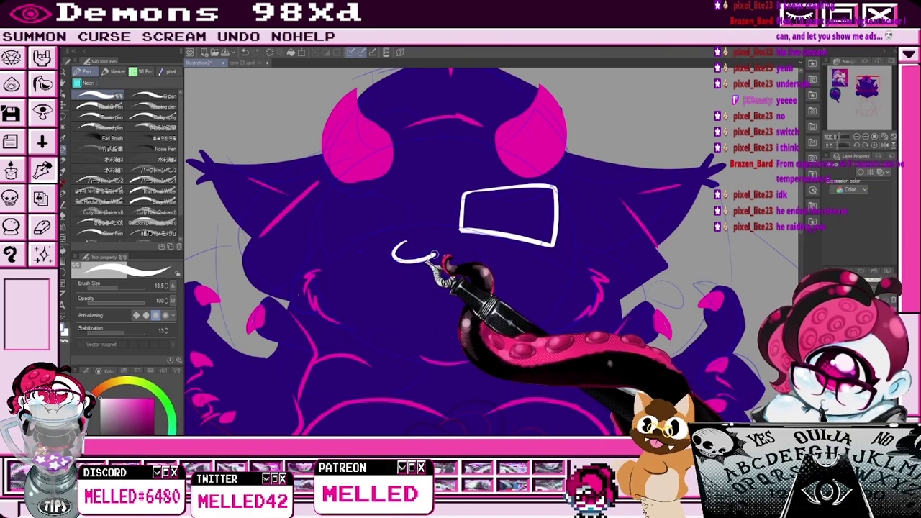
left_click_drag(412, 240, 440, 248)
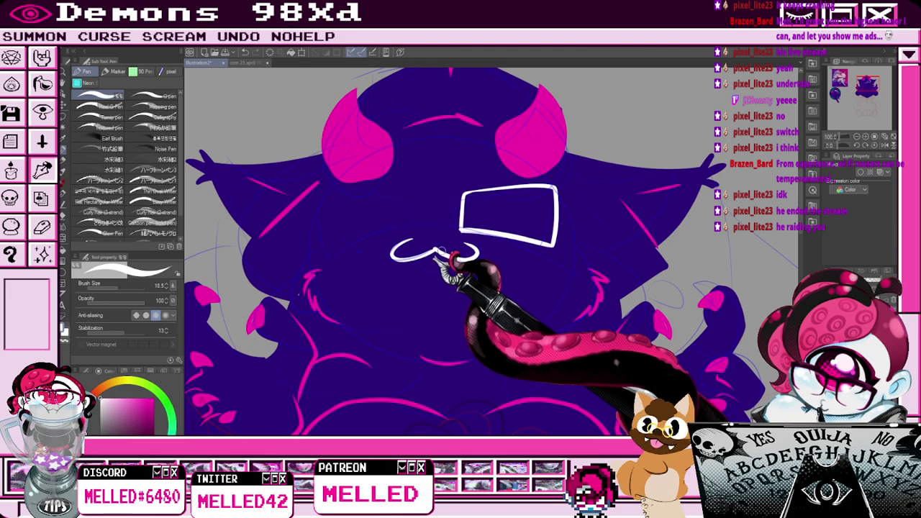
scroll(454, 241, "down", 2)
scroll(443, 254, "up", 3)
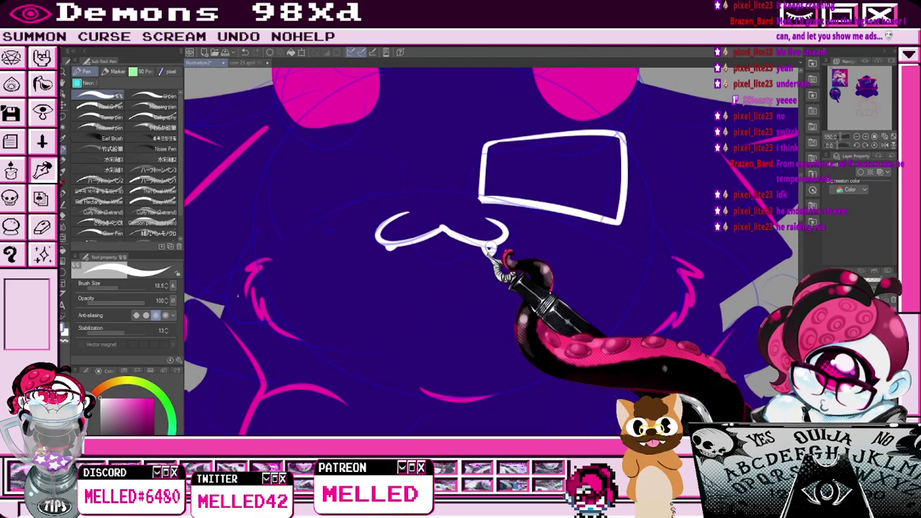
scroll(487, 248, "down", 2)
scroll(456, 251, "up", 3)
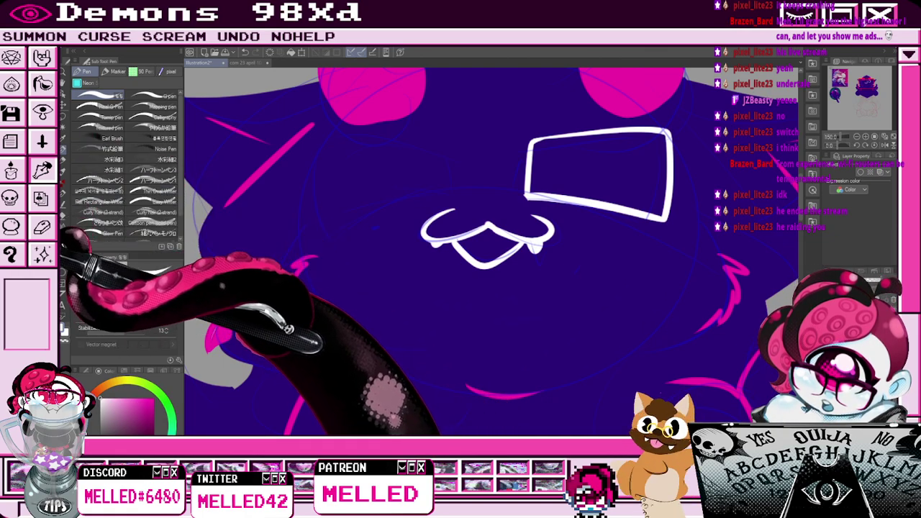
Fill the outlined eye and mouth with white, and ink a small white nose above the muzzle.
left_click(62, 250)
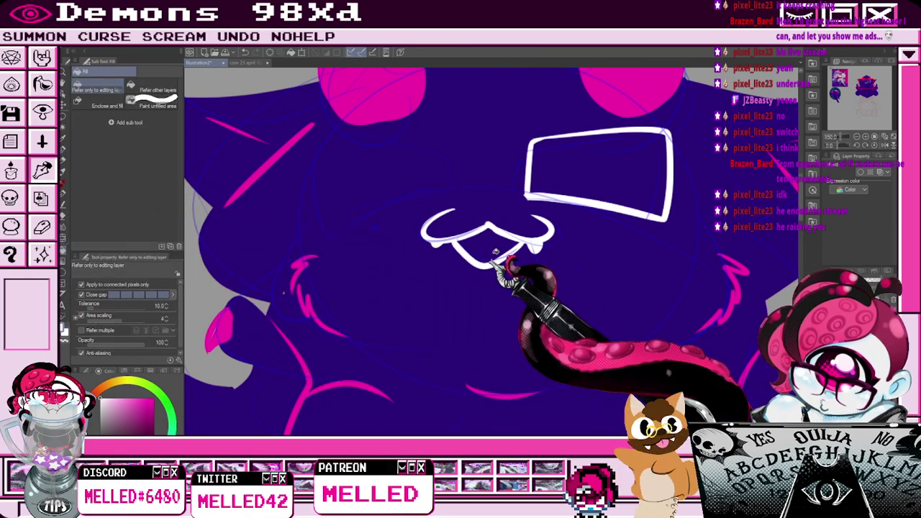
left_click(584, 186)
scroll(562, 163, "down", 2)
key("p")
scroll(531, 160, "down", 3)
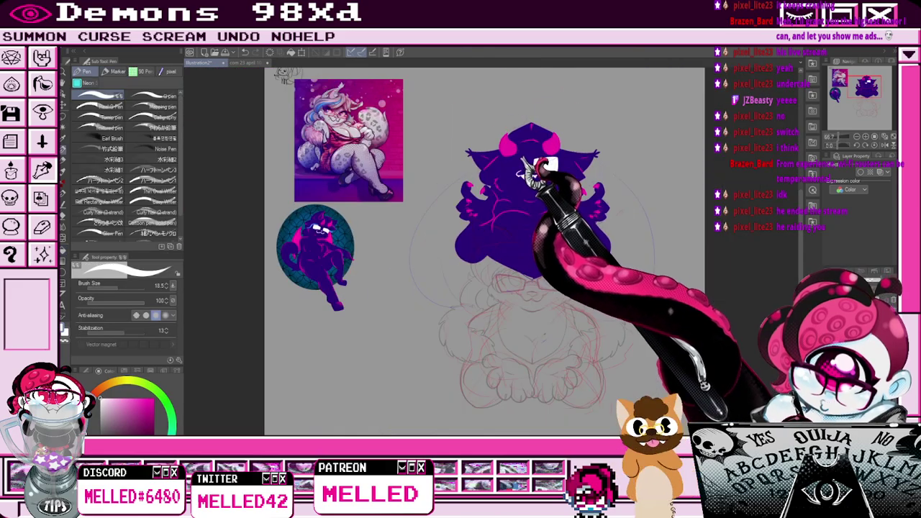
scroll(524, 172, "up", 6)
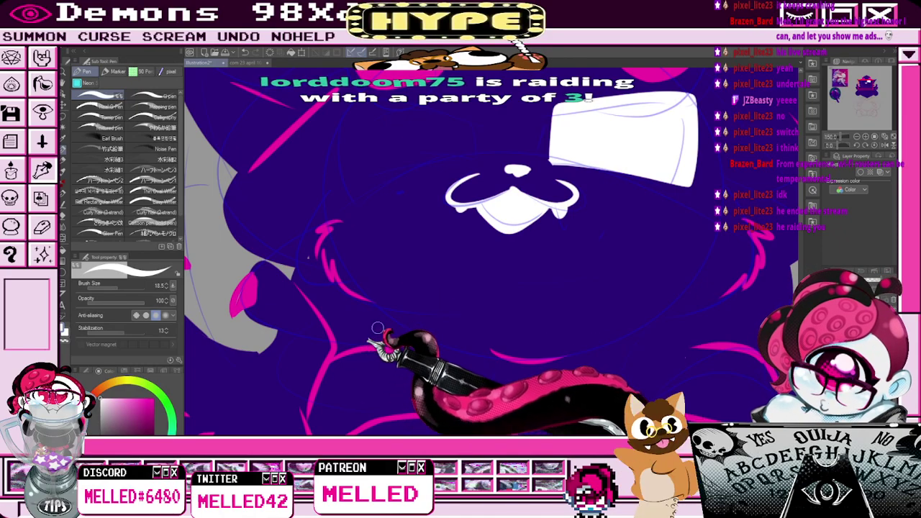
Lasso the white eye, duplicate it, flip the copy horizontally, place it on the opposite side of the face and clear the selection.
scroll(462, 243, "down", 5)
scroll(462, 235, "down", 1)
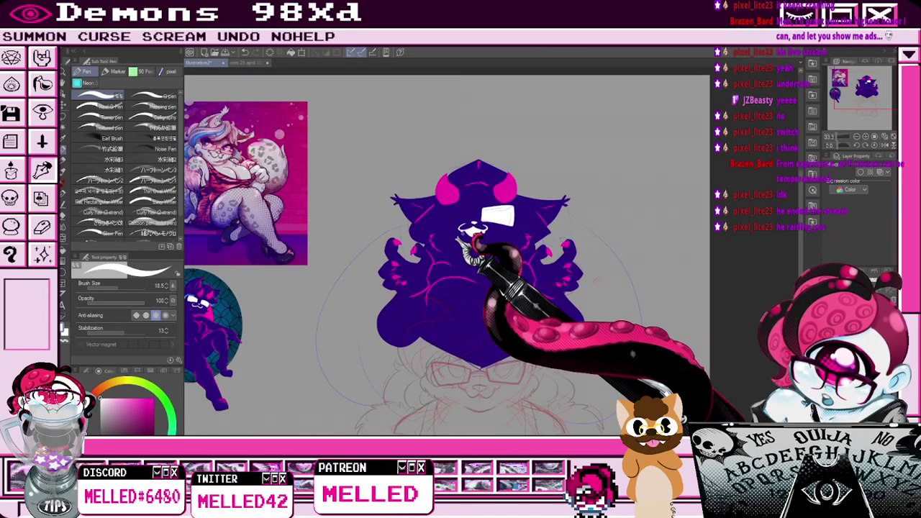
left_click(62, 117)
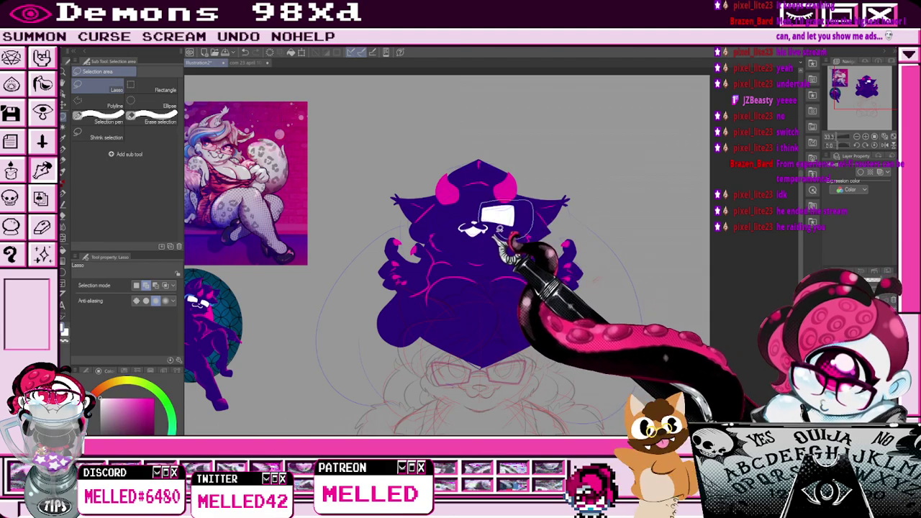
left_click_drag(482, 229, 480, 227)
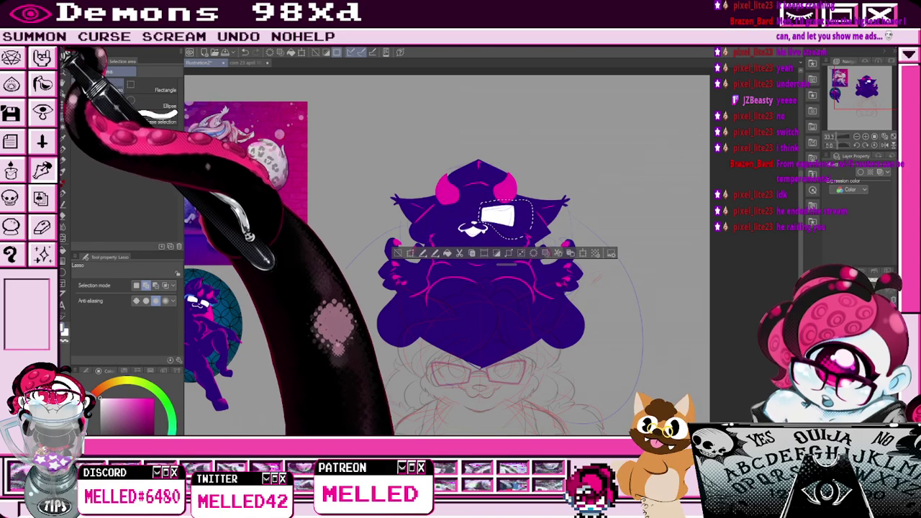
left_click(427, 256)
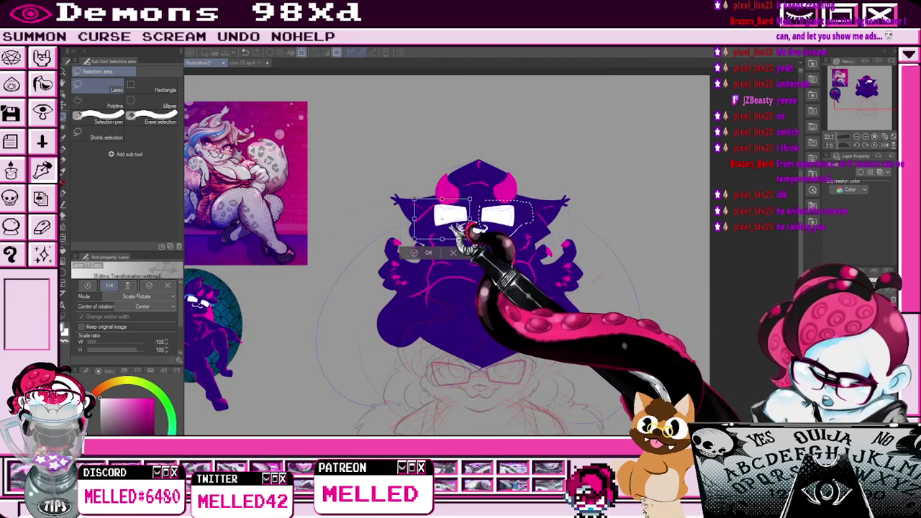
left_click(424, 254)
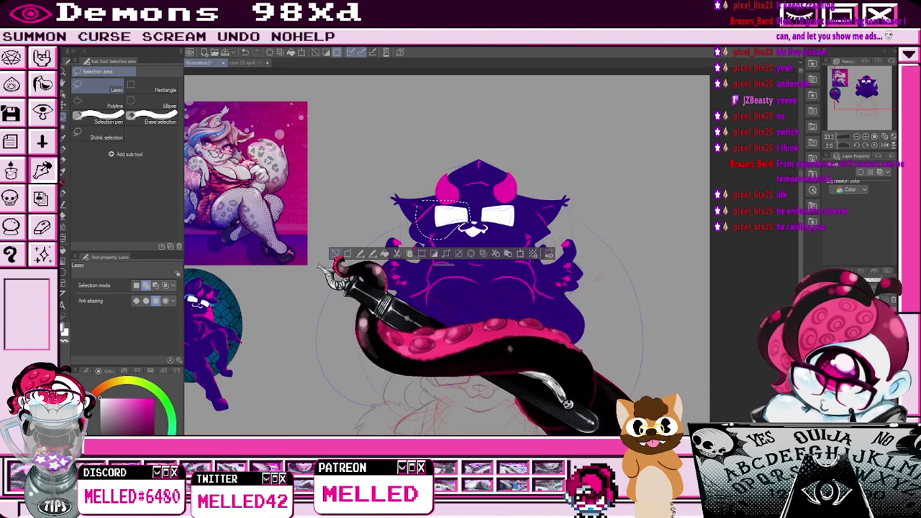
left_click(335, 254)
Lasso all the white facial features, shift them slightly to center them on the face, and clear the selection.
mouse_move(425, 214)
left_mouse_down()
mouse_move(468, 181)
mouse_move(503, 259)
mouse_move(421, 237)
left_mouse_up()
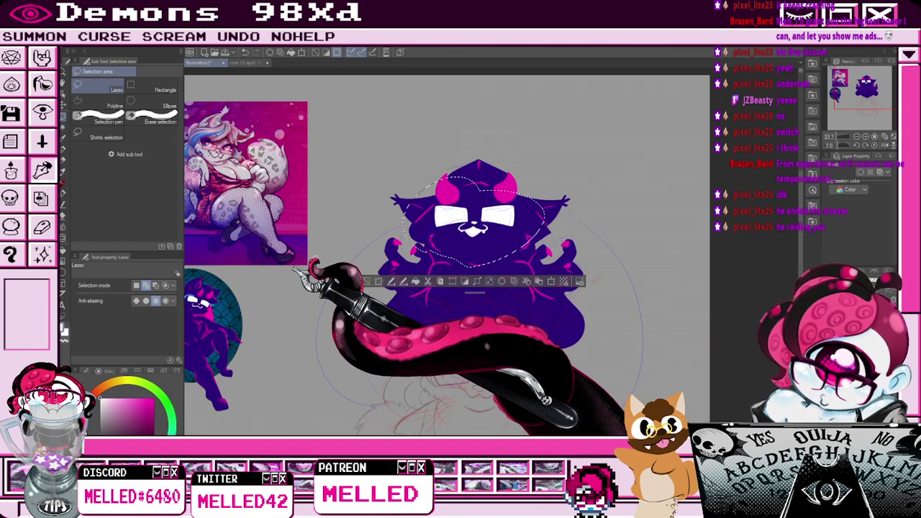
left_click(63, 105)
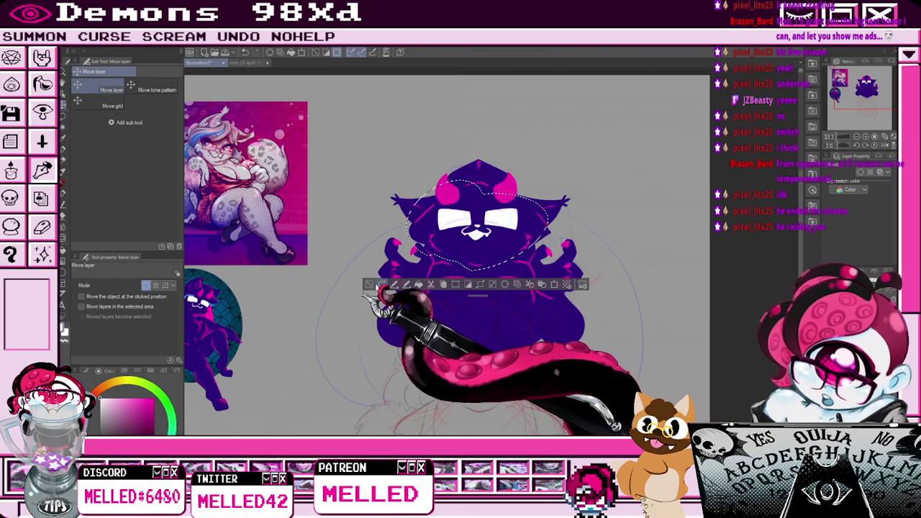
left_click_drag(504, 234, 502, 231)
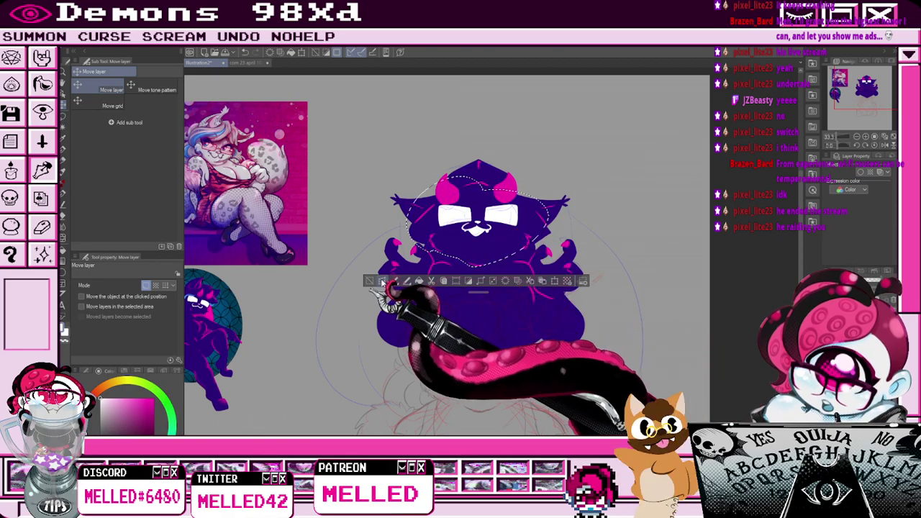
left_click(370, 280)
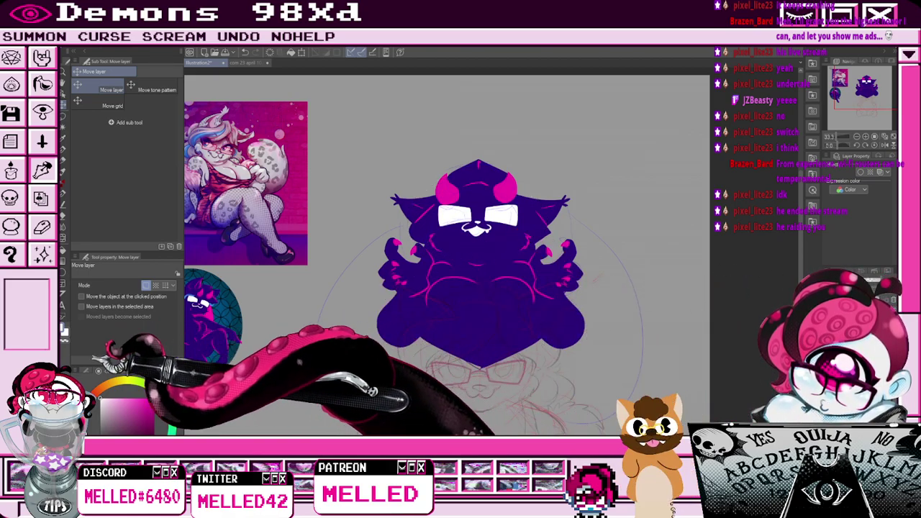
Sample blue from the small reference character and ink a curved hair strand beside each eye with the 18.5 pen.
left_click(64, 138)
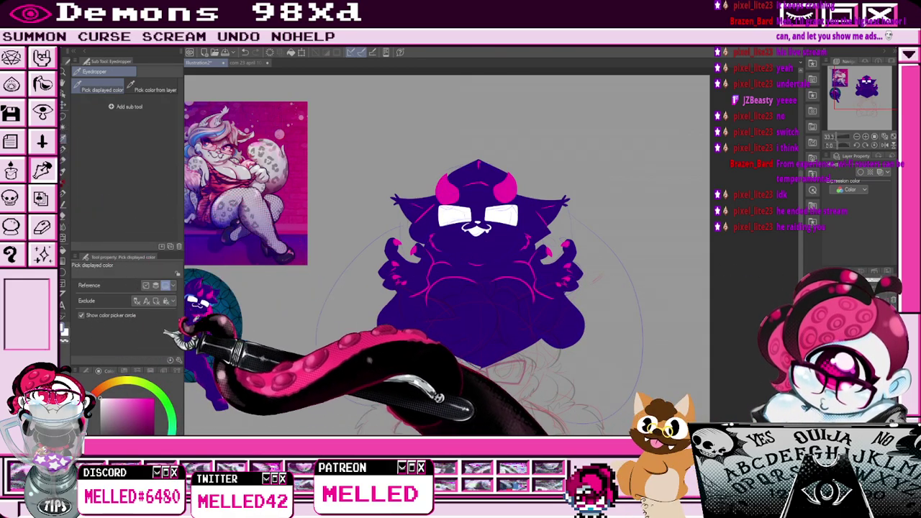
scroll(212, 306, "up", 3)
left_click(204, 308)
scroll(231, 288, "down", 3)
key("p")
scroll(518, 184, "up", 2)
mouse_move(496, 159)
left_mouse_down()
mouse_move(441, 189)
mouse_move(444, 229)
left_mouse_up()
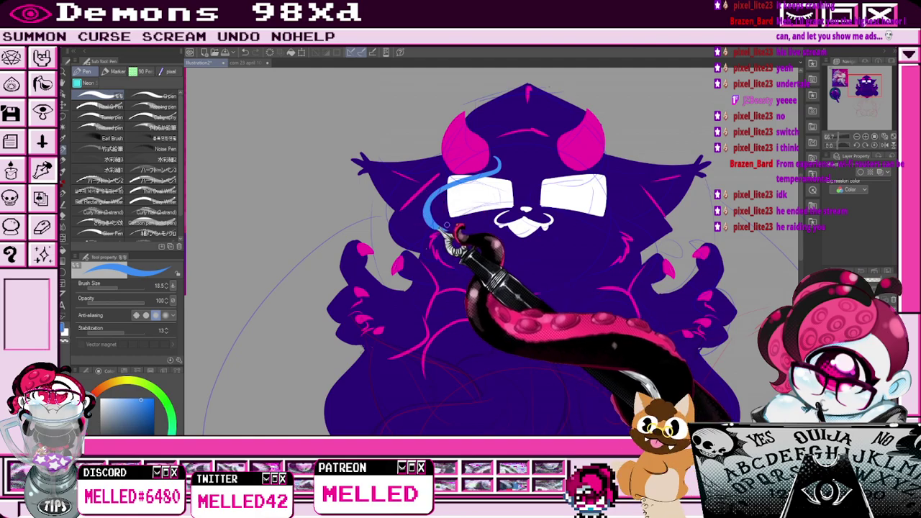
left_click_drag(614, 190, 646, 236)
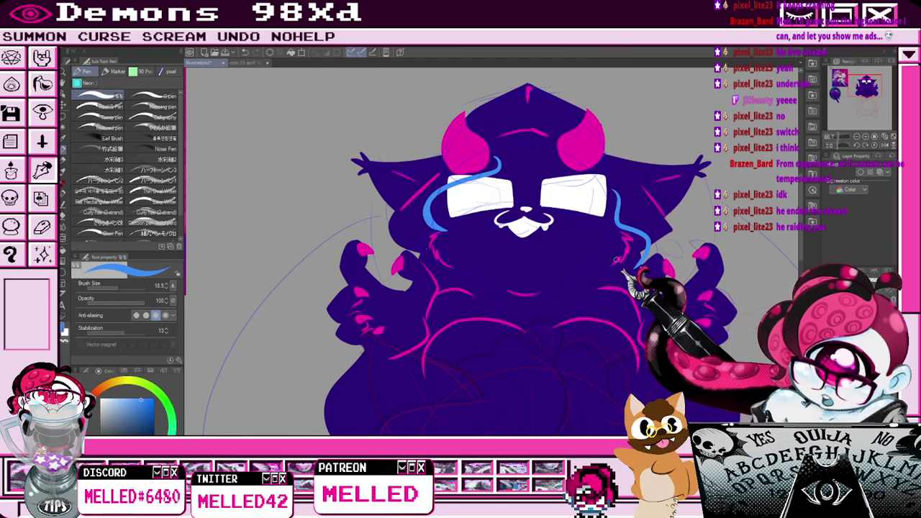
Undo the last blue hair stroke and redraw it at the lower end of the left-hand strand.
scroll(618, 232, "down", 3)
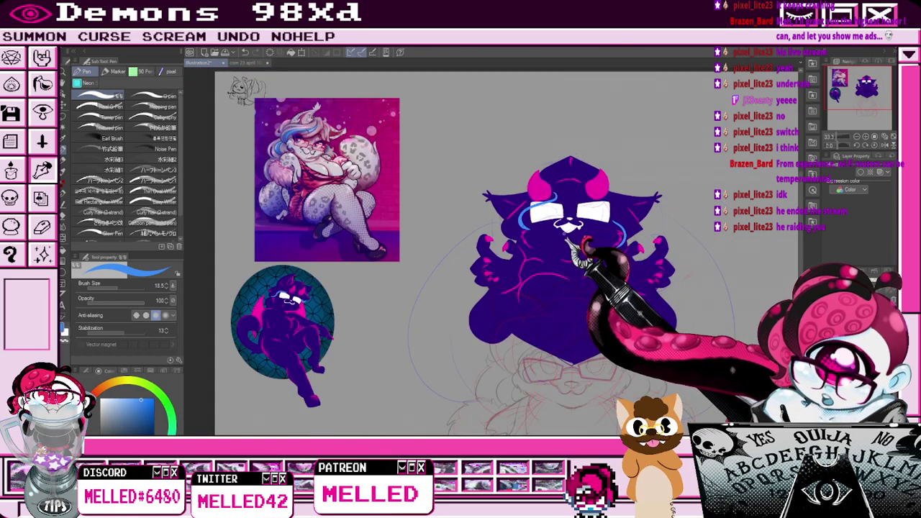
scroll(578, 246, "up", 4)
scroll(565, 244, "down", 2)
scroll(563, 242, "down", 1)
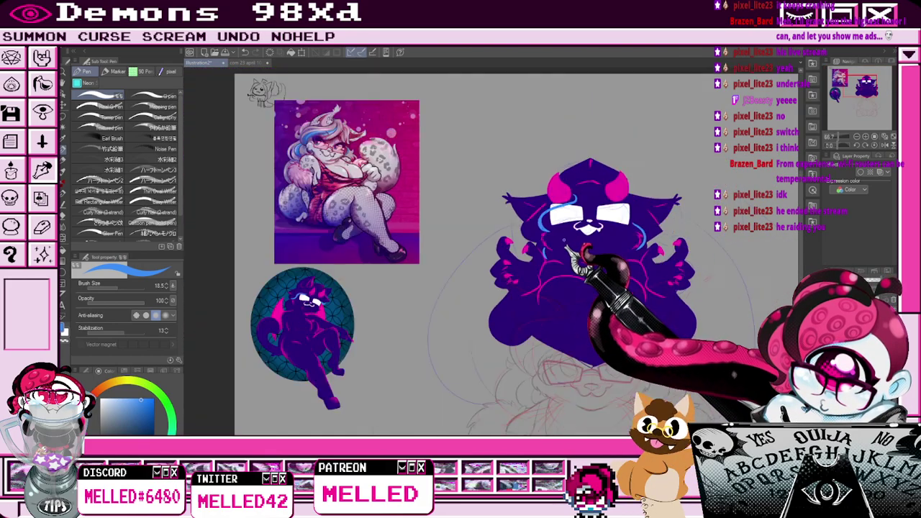
key("ctrl+z")
left_click_drag(543, 250, 546, 261)
scroll(711, 185, "down", 1)
Show the hidden, larger dark purple character in front of the newly inked silhouette.
left_click(864, 92)
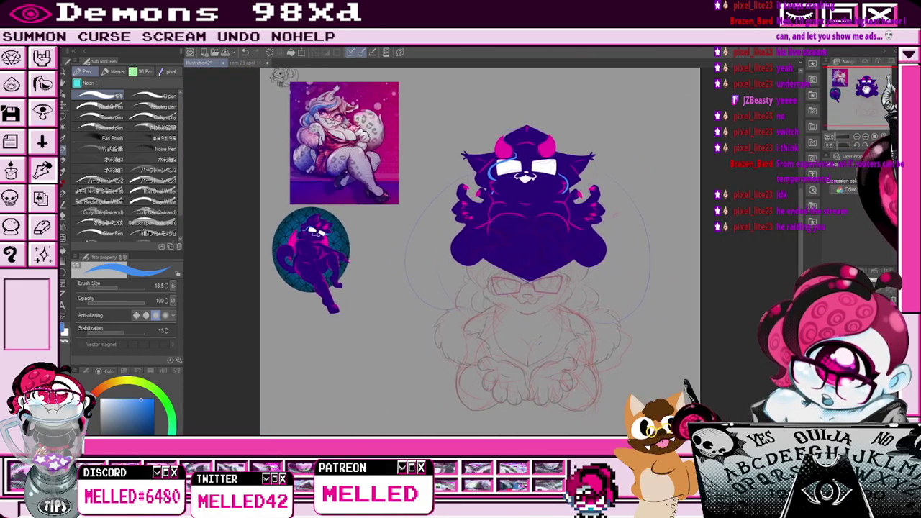
left_click_drag(866, 90, 865, 88)
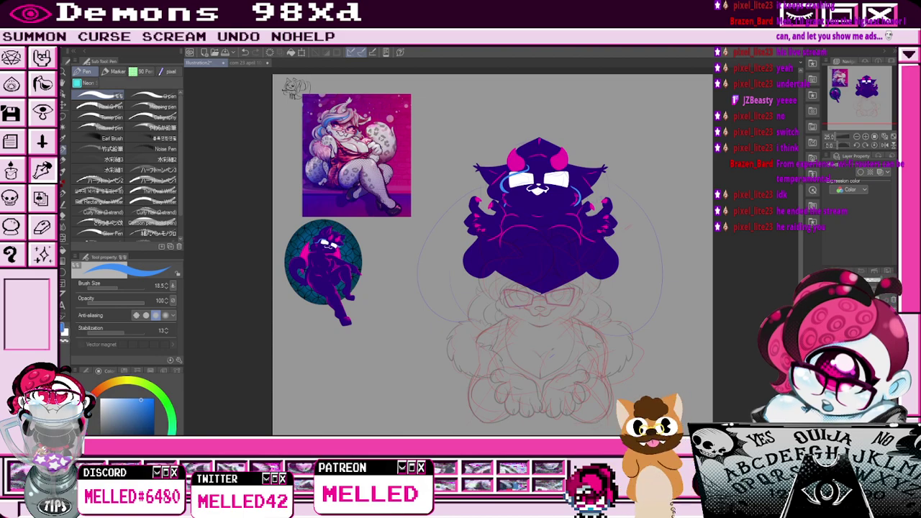
left_click(809, 305)
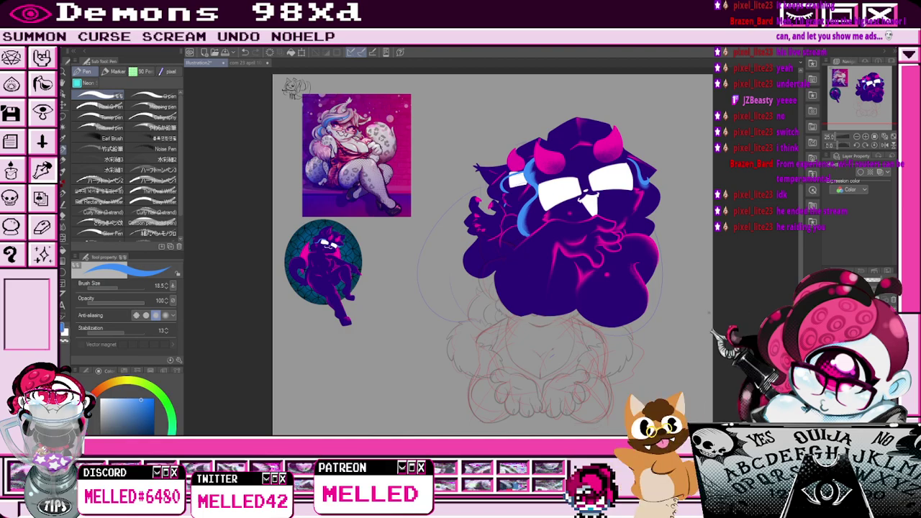
Sample the pink behind the small reference character as the pen color.
left_click(62, 138)
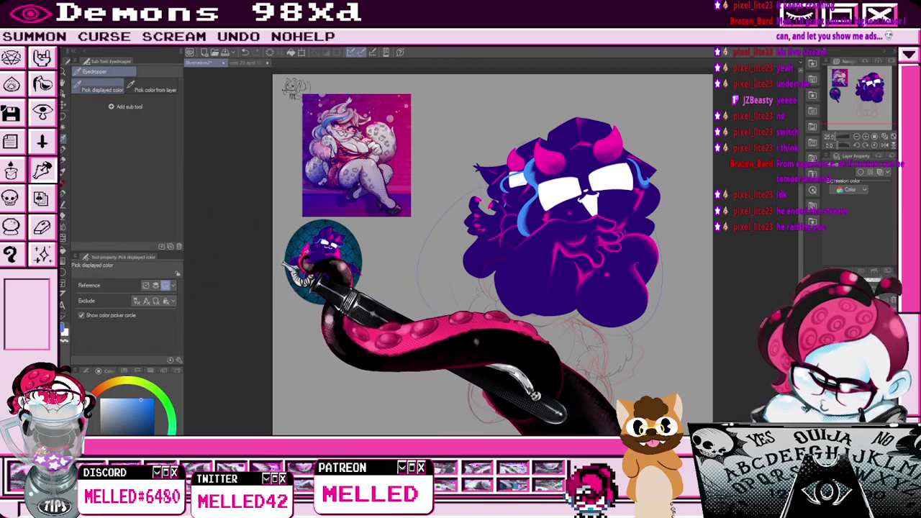
left_click(309, 252)
key("p")
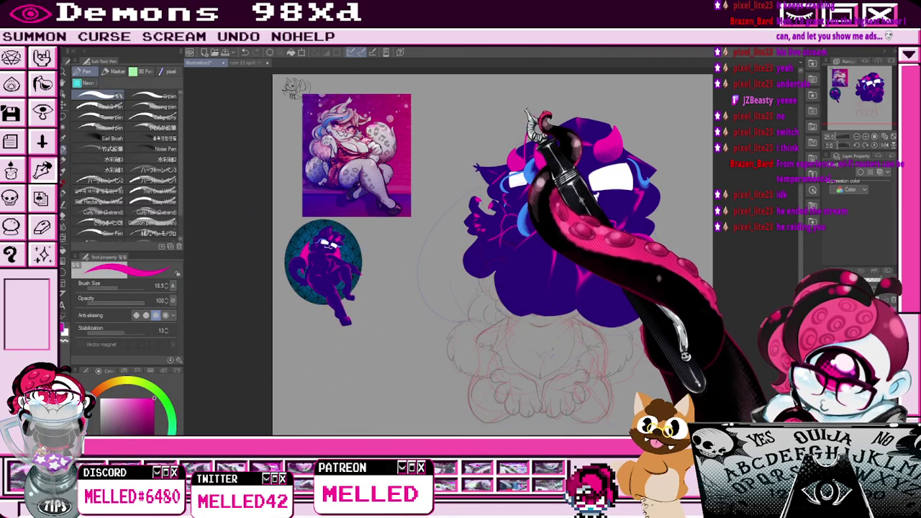
mouse_move(561, 119)
left_mouse_down()
mouse_move(510, 347)
mouse_move(565, 346)
mouse_move(589, 164)
mouse_move(576, 347)
left_mouse_up()
key("ctrl+z")
key("ctrl+z")
mouse_move(606, 170)
left_mouse_down()
mouse_move(662, 133)
mouse_move(700, 272)
left_mouse_up()
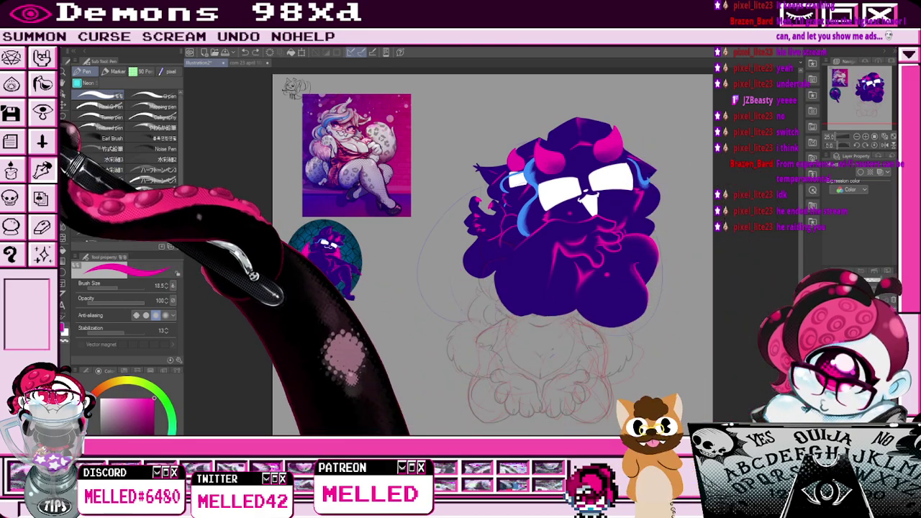
Move the larger purple character left above the central sketch and remove the first silhouette's purple base behind it.
key("k")
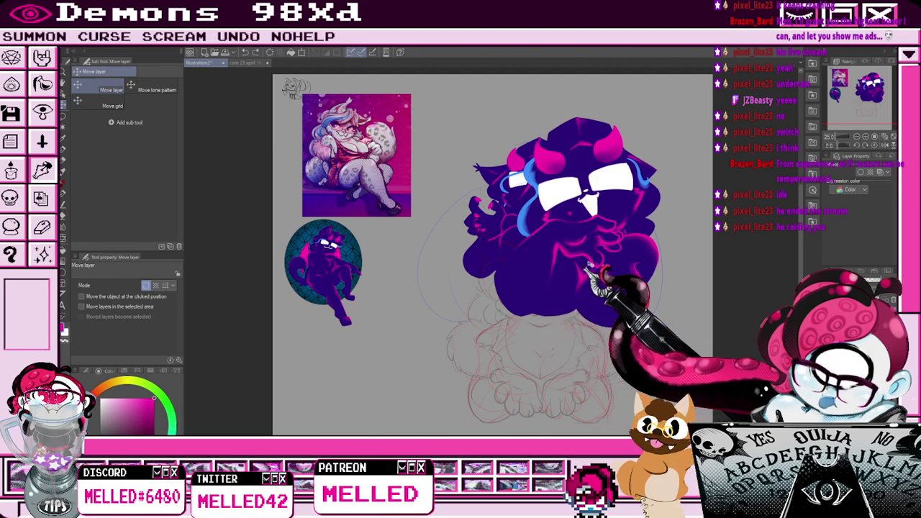
left_click_drag(584, 289, 532, 294)
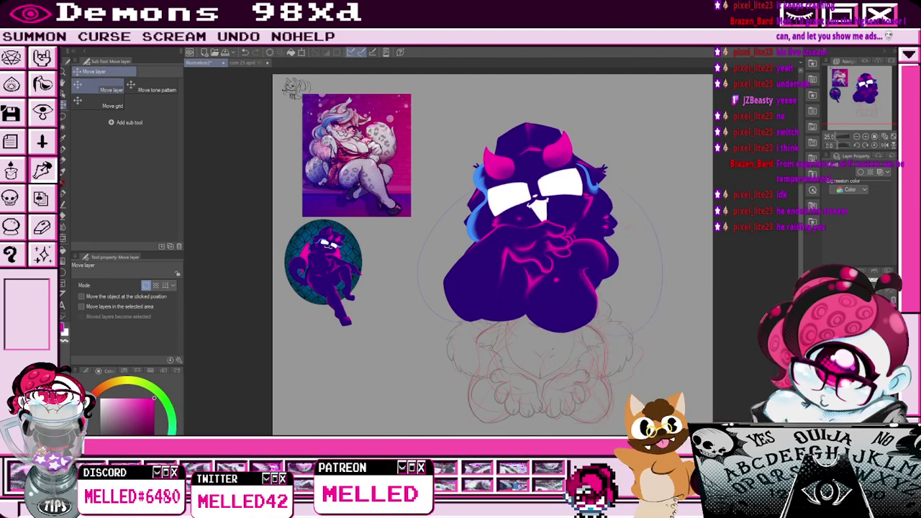
key("Delete")
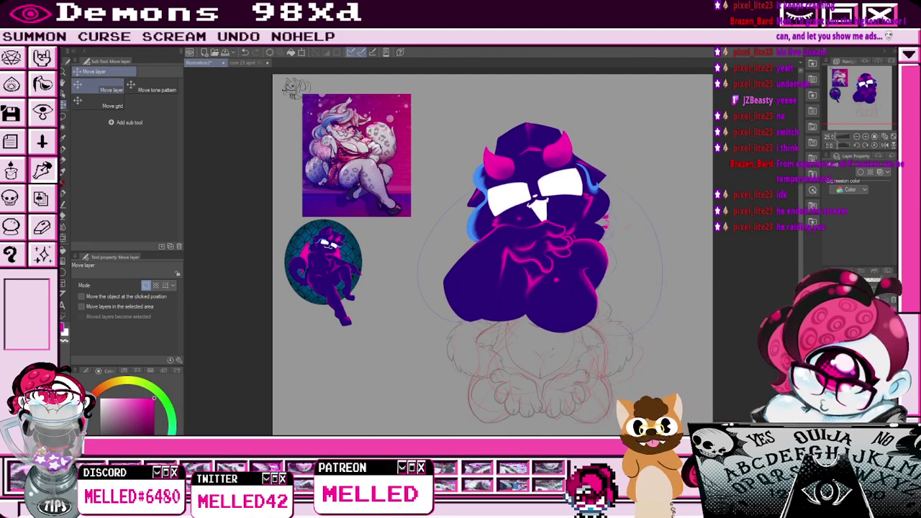
Ink a large pink crescent outline beside the purple character, erase its overshooting lower ends and close the gaps near the body.
key("p")
mouse_move(568, 154)
left_mouse_down()
mouse_move(625, 143)
mouse_move(545, 339)
left_mouse_up()
key("ctrl+z")
mouse_move(582, 149)
left_mouse_down()
mouse_move(693, 257)
mouse_move(482, 348)
mouse_move(573, 267)
mouse_move(600, 169)
mouse_move(583, 151)
mouse_move(641, 191)
mouse_move(539, 354)
left_mouse_up()
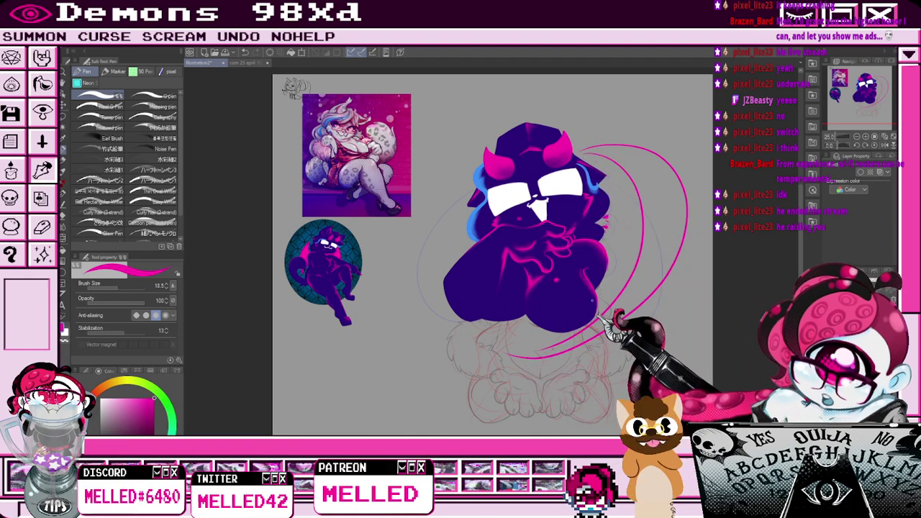
key("e")
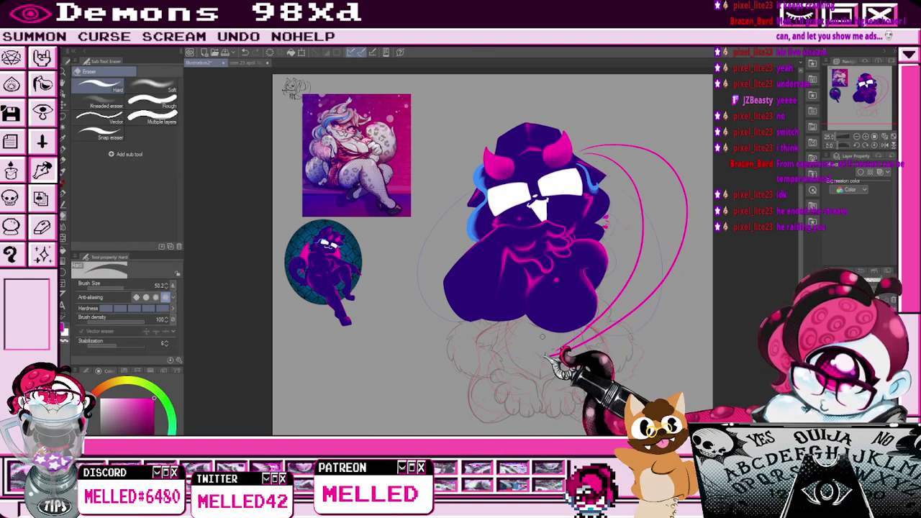
key("p")
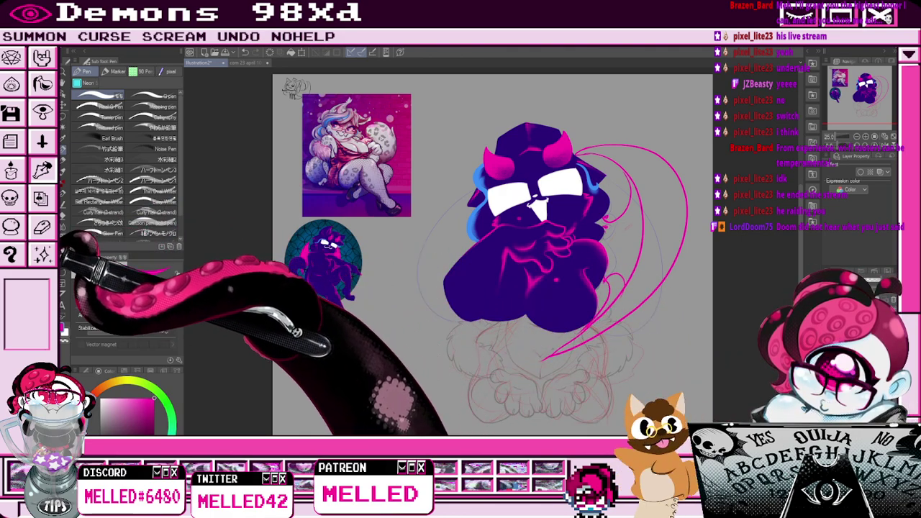
Fill the crescent outline beside the character with solid pink.
left_click(63, 251)
left_click(661, 223)
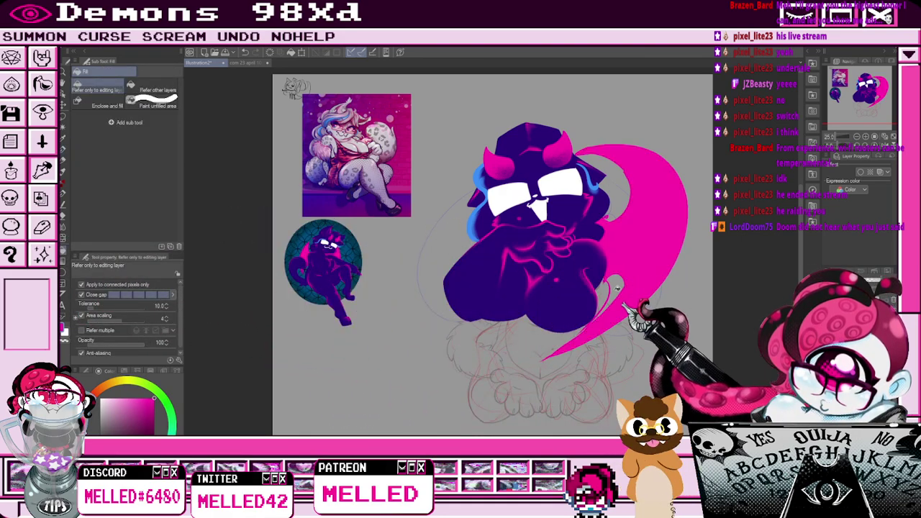
scroll(603, 214, "down", 2)
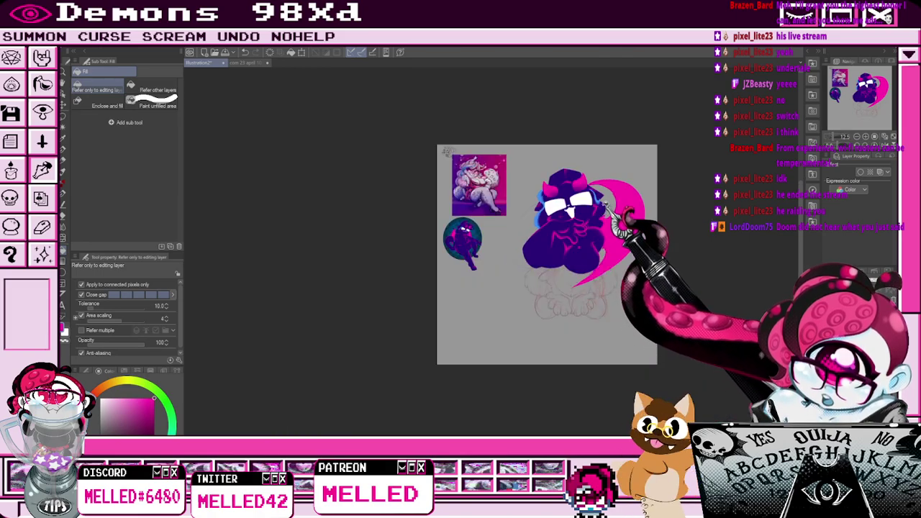
Lasso the pink crescent, flip a copy horizontally and place it on the character's opposite side to form a heart-shaped pair of wings.
scroll(603, 201, "up", 2)
left_click(63, 116)
mouse_move(540, 358)
left_mouse_down()
mouse_move(653, 94)
mouse_move(482, 321)
left_mouse_up()
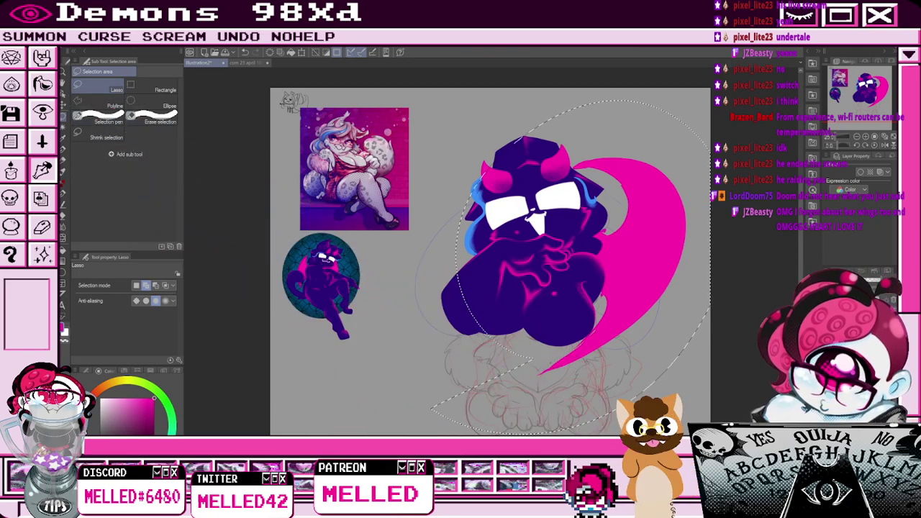
key("ctrl+t")
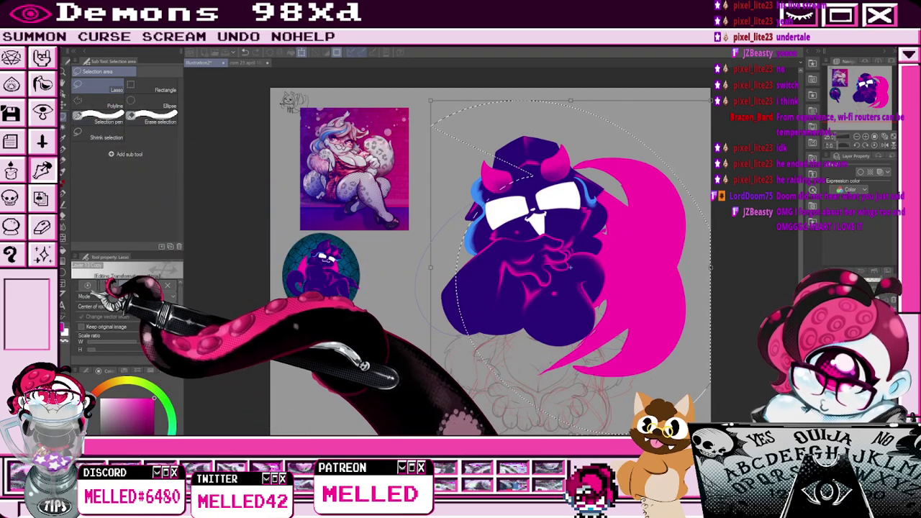
left_click(108, 286)
left_click_drag(500, 279, 519, 292)
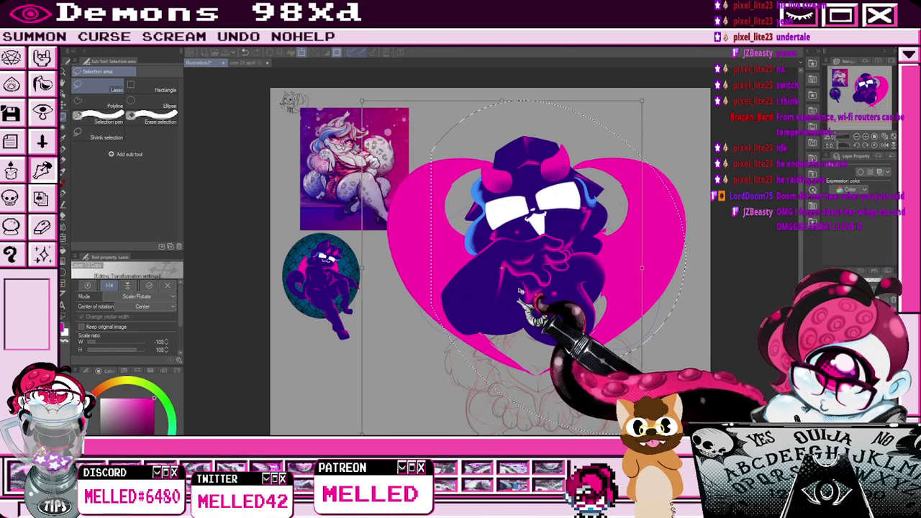
key("Return")
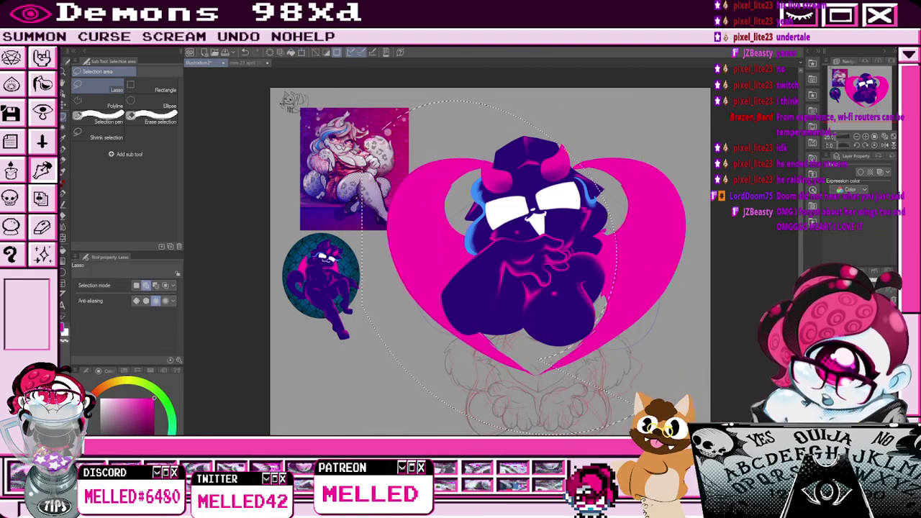
Lasso the inner areas of both pink wings and shade their edges with sampled dark purple using the Grunge Dot airbrush.
key("p")
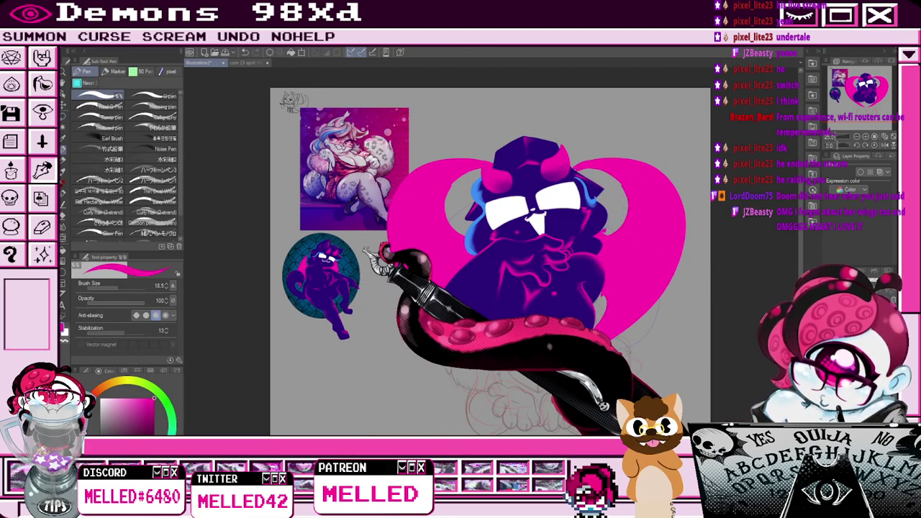
left_click(125, 288)
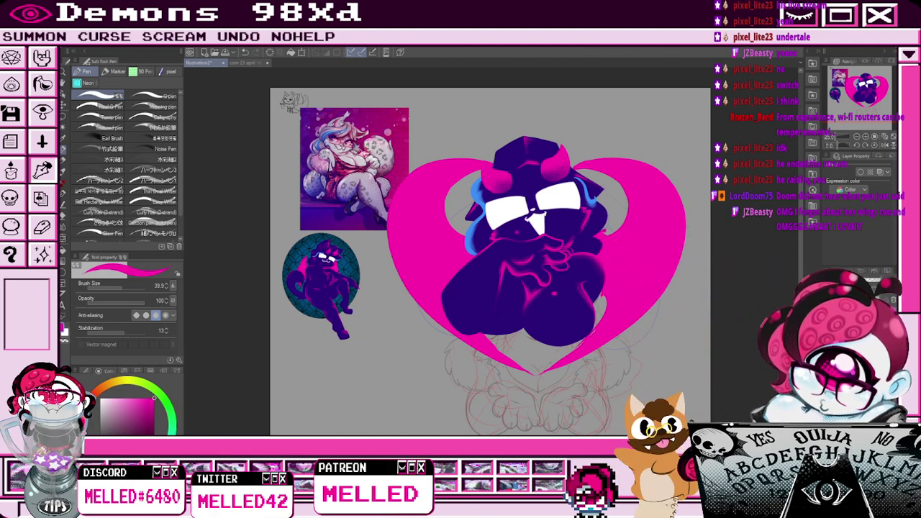
left_click(63, 116)
mouse_move(442, 196)
left_mouse_down()
mouse_move(460, 317)
mouse_move(520, 295)
mouse_move(496, 216)
left_mouse_up()
left_click_drag(622, 185, 603, 312)
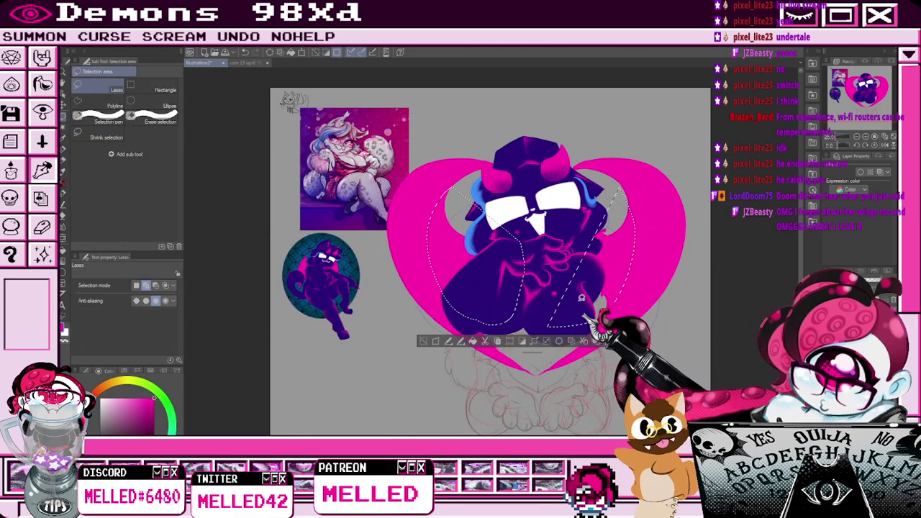
left_click(63, 182)
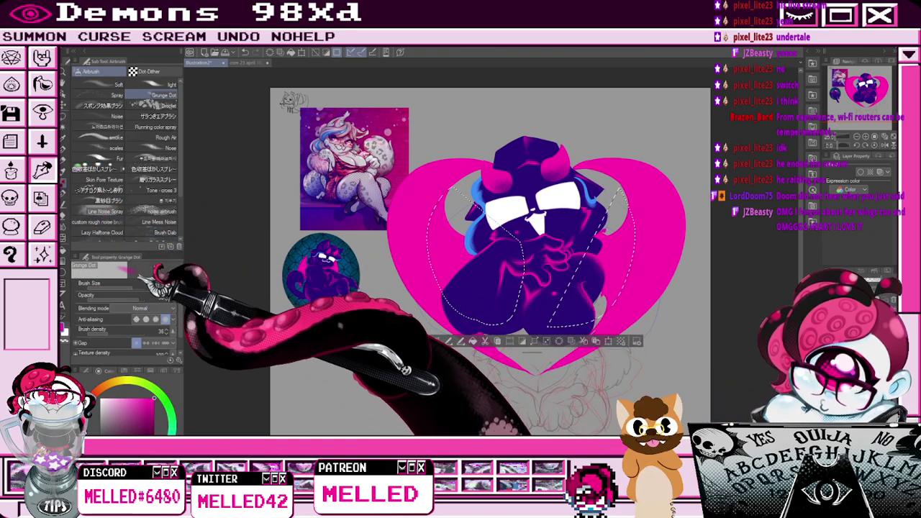
left_click(62, 138)
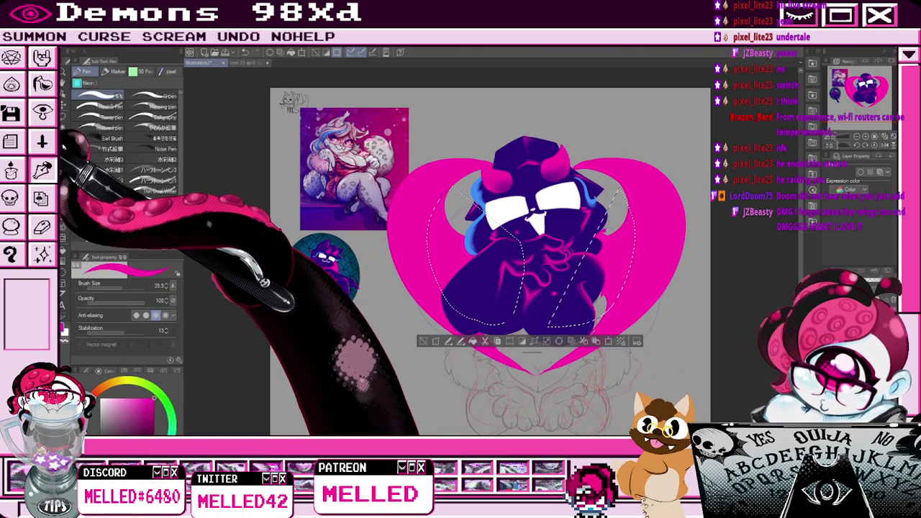
left_click(63, 138)
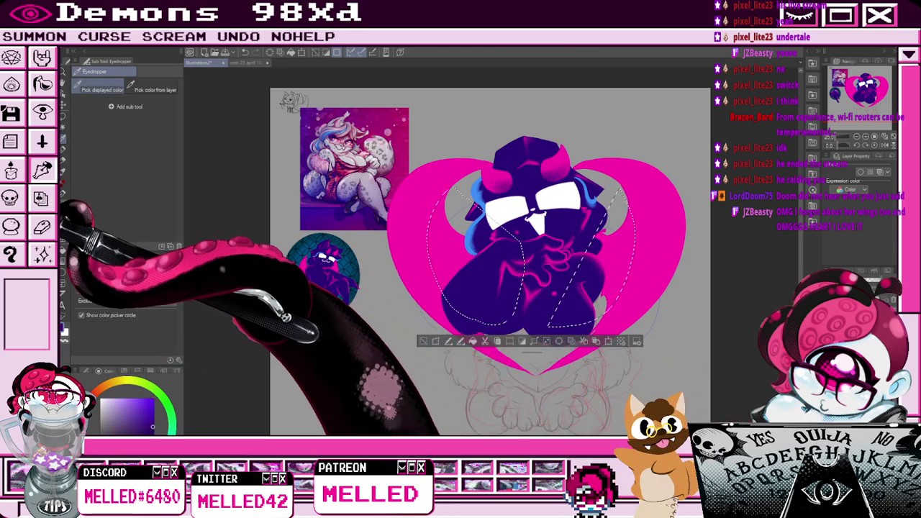
left_click(63, 182)
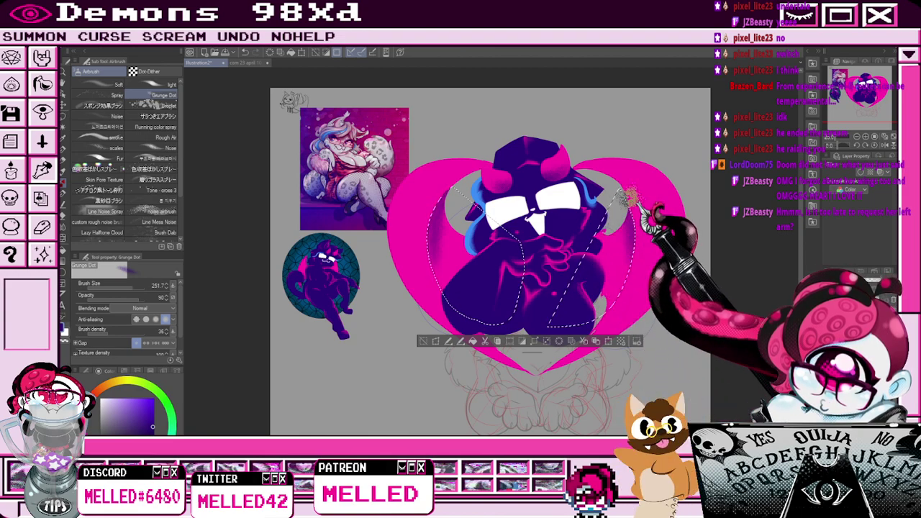
left_click(428, 341)
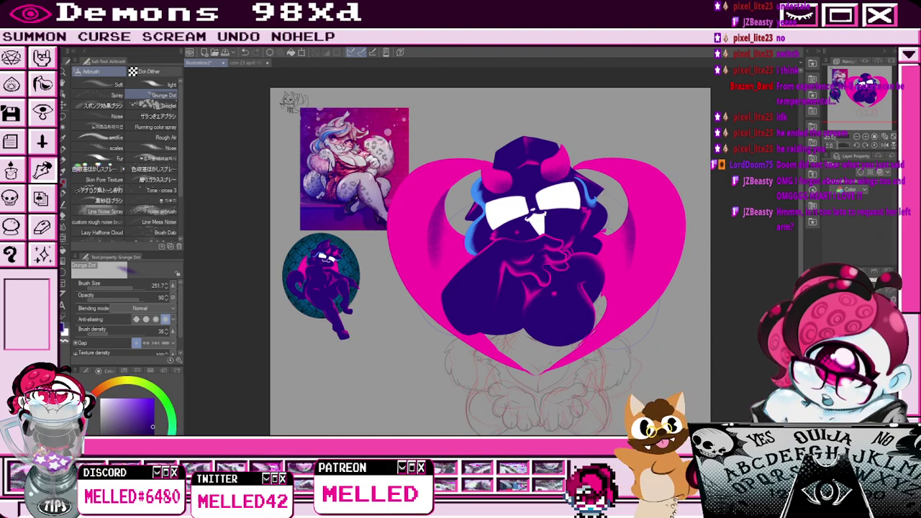
Restore the wing selection, adjust its outline on the right wing and airbrush that wing's inner shadow in dark purple.
key("ctrl+z")
left_click(63, 117)
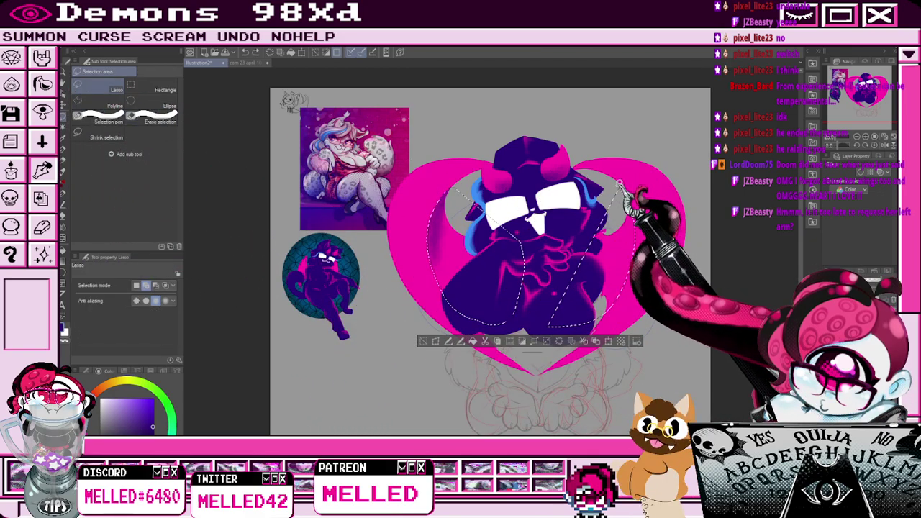
left_click(63, 183)
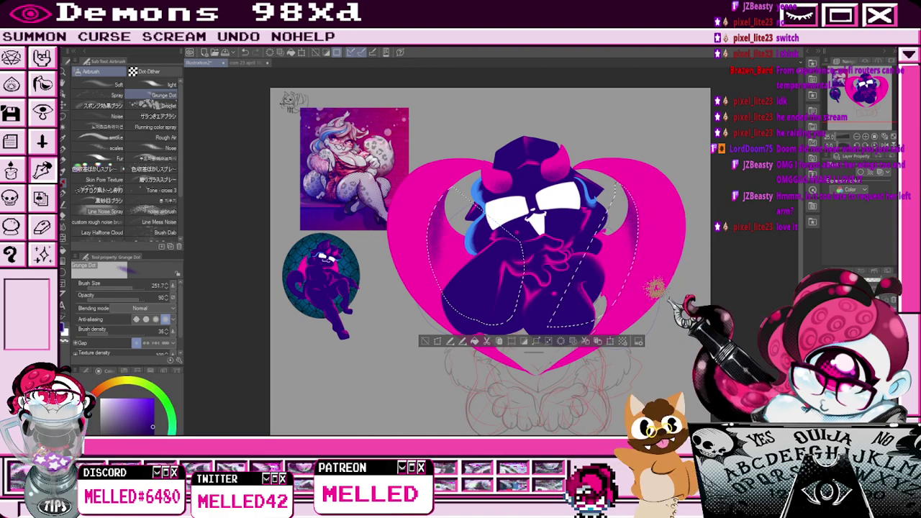
left_click(426, 341)
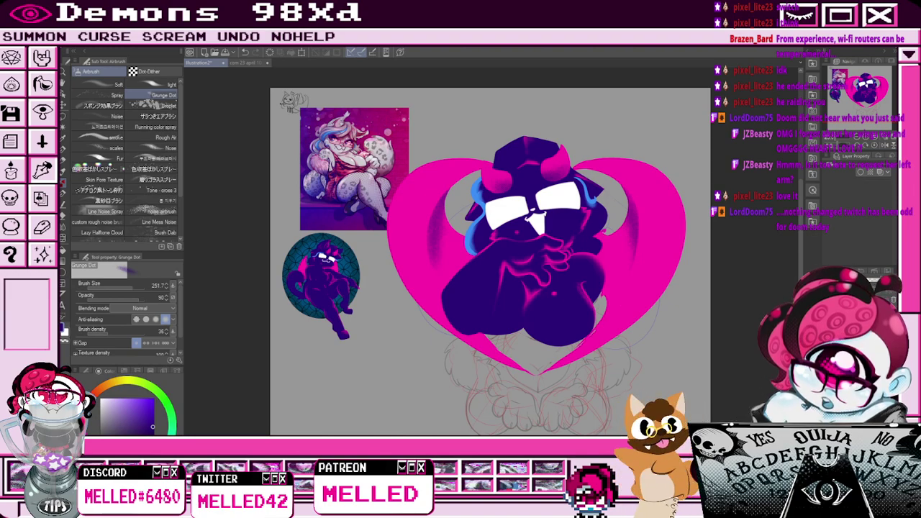
Hide the winged version and bring back the earlier clawed purple silhouette with its pink line details.
key("ctrl+z")
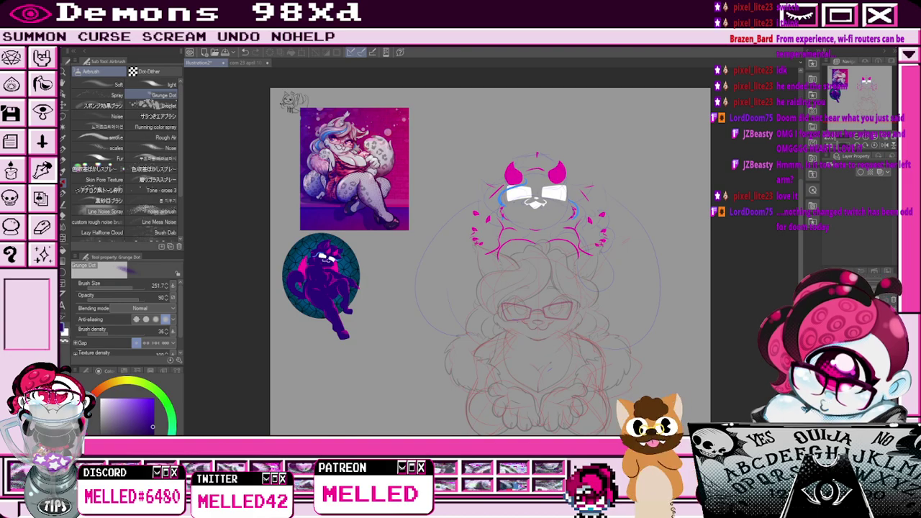
key("ctrl+y")
left_click(866, 137)
left_click(865, 137)
mouse_move(864, 97)
left_mouse_down()
mouse_move(873, 91)
mouse_move(864, 90)
left_mouse_up()
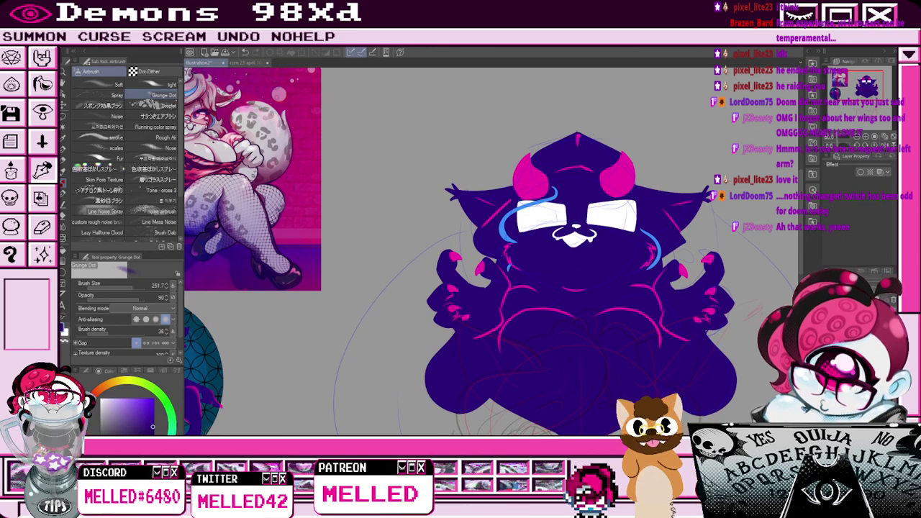
Sample the blue of the hair streak and thicken the streak above the demon's left eye with the pen.
left_click(829, 338)
left_click(829, 338)
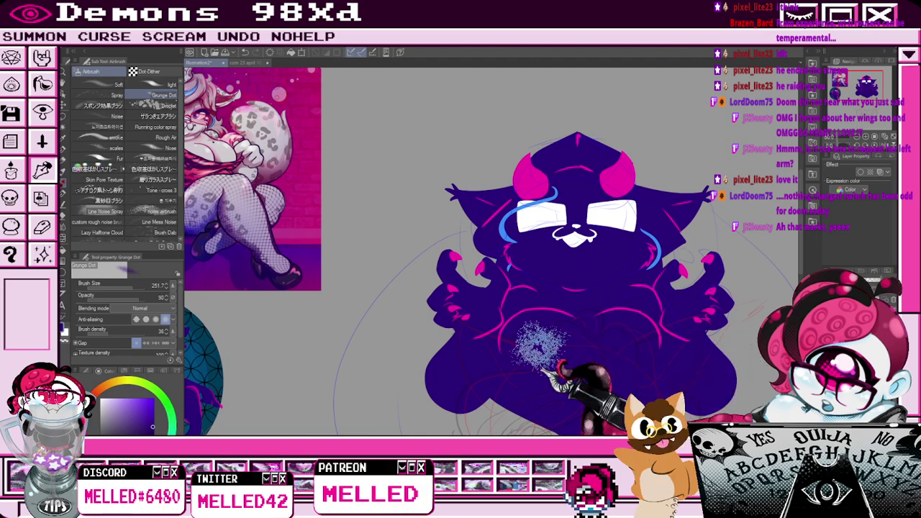
left_click(62, 139)
scroll(499, 230, "up", 1)
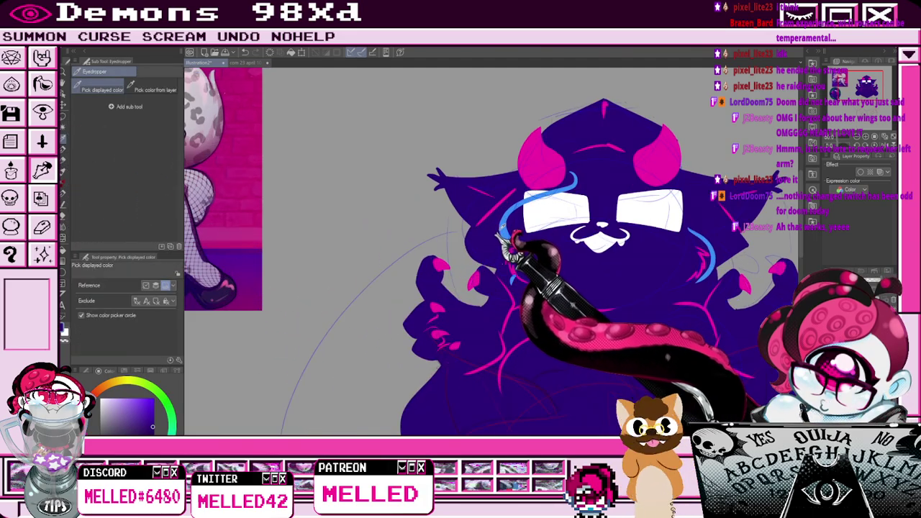
left_click(502, 227)
key("p")
mouse_move(571, 180)
left_mouse_down()
mouse_move(523, 194)
mouse_move(497, 234)
left_mouse_up()
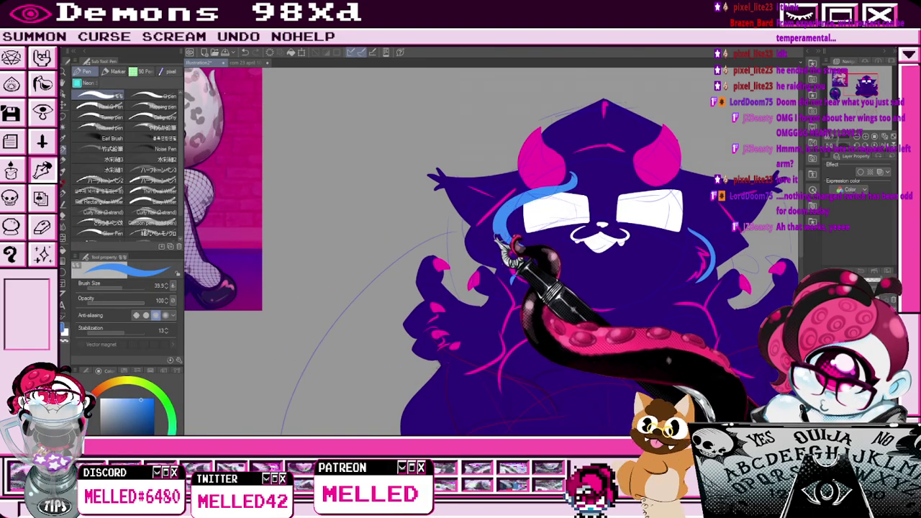
Sample magenta from the round reference picture and outline the demon's large left wing with curved outer and inner pen strokes.
scroll(503, 238, "down", 3)
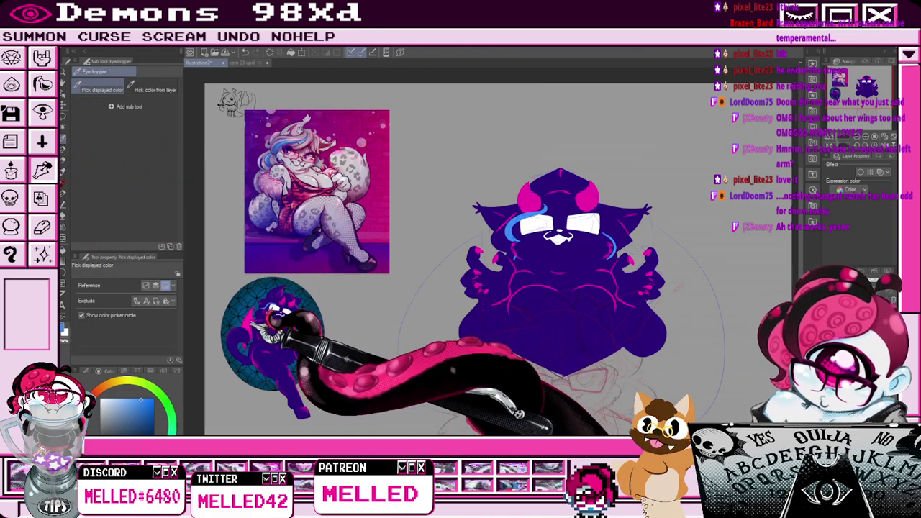
left_click(254, 319, "alt")
left_click_drag(495, 248, 400, 385)
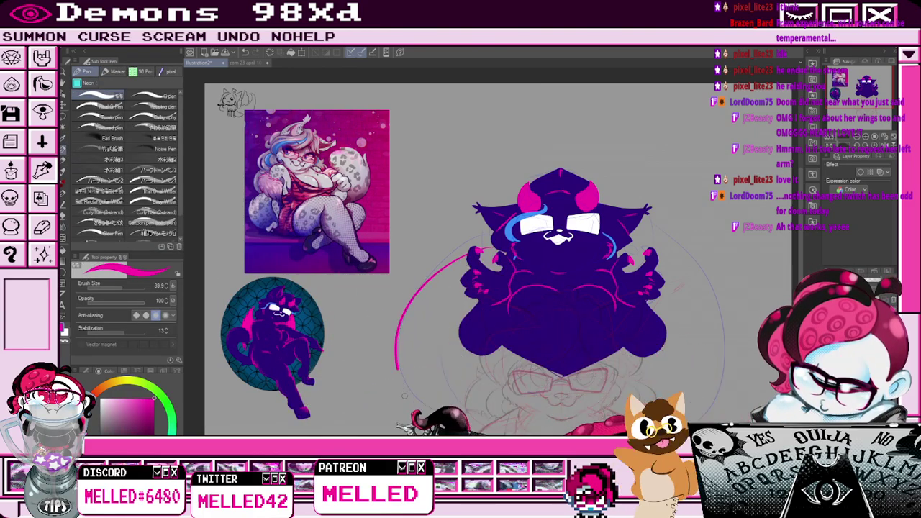
key("ctrl+z")
left_click_drag(482, 234, 386, 352)
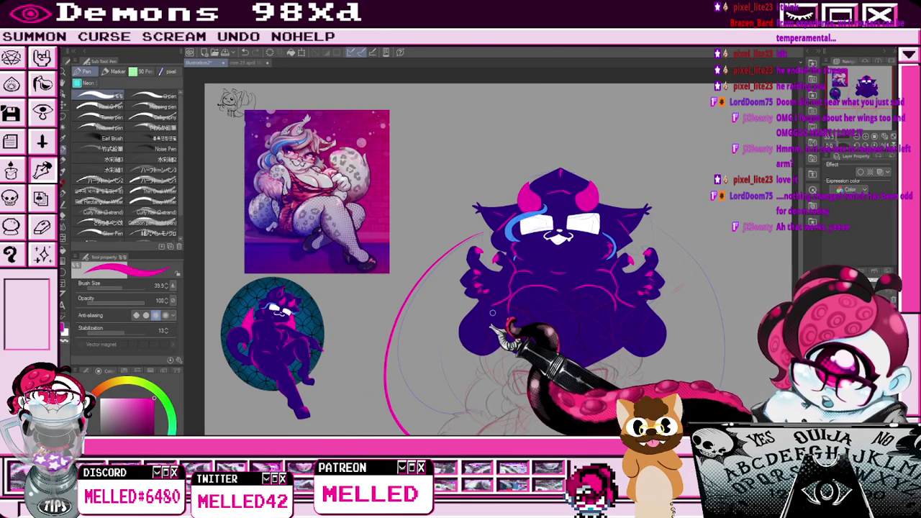
left_click_drag(484, 235, 468, 319)
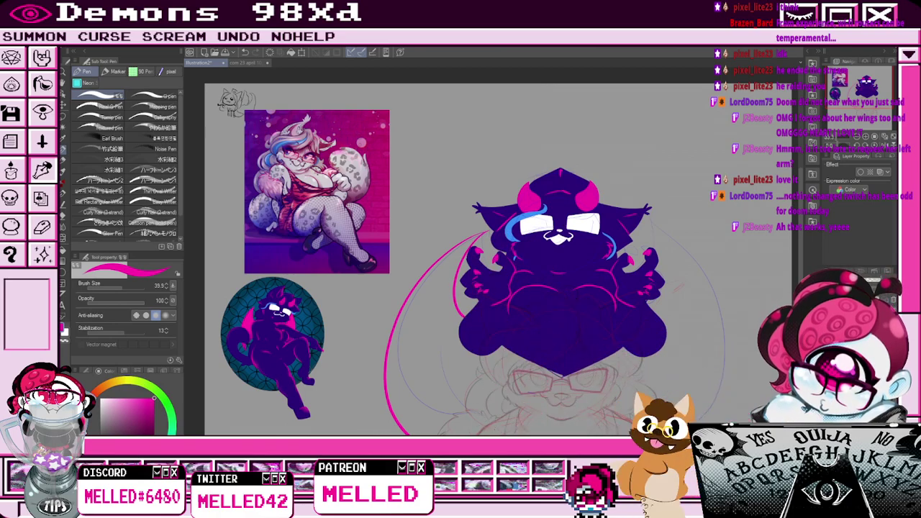
Fill the outlined left wing with solid magenta.
scroll(649, 335, "down", 3)
scroll(583, 331, "up", 2)
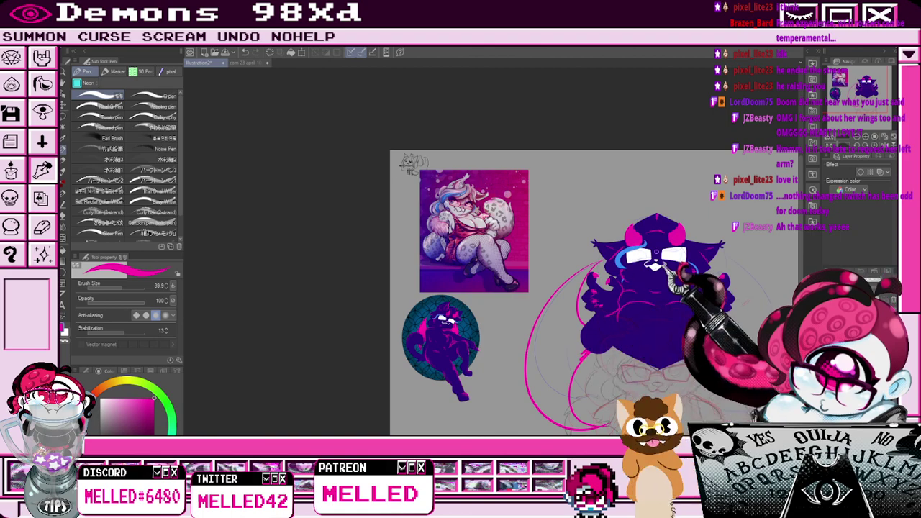
scroll(679, 230, "down", 2)
left_click_drag(680, 230, 570, 229)
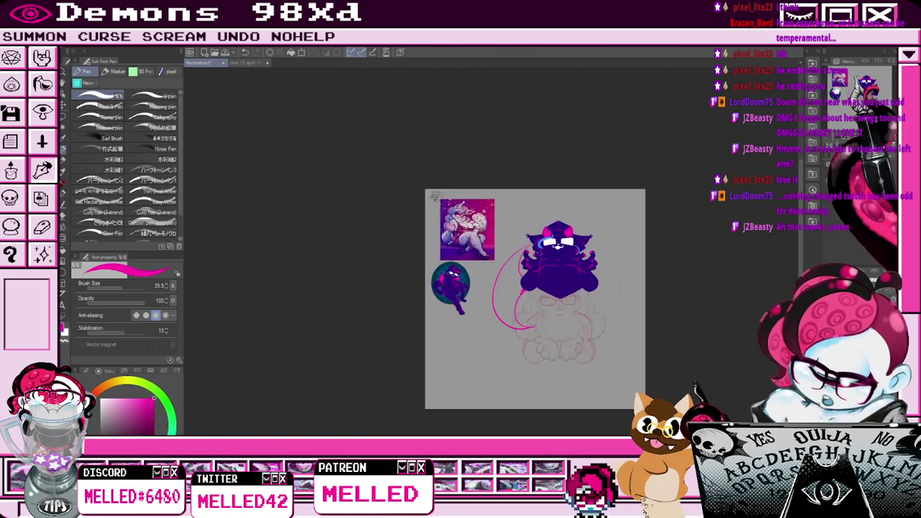
left_click(62, 251)
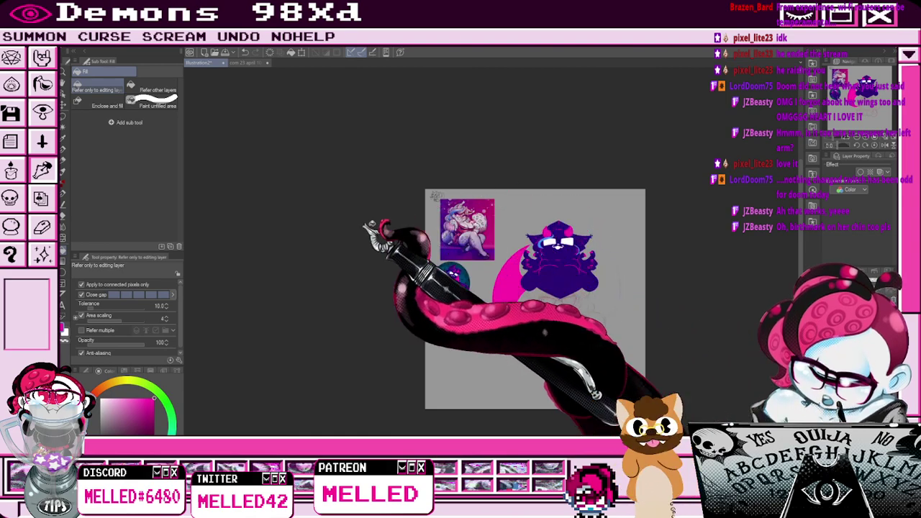
Lasso the copied wing, flip it horizontally and place it on the opposite side of the demon's body.
left_click(62, 108)
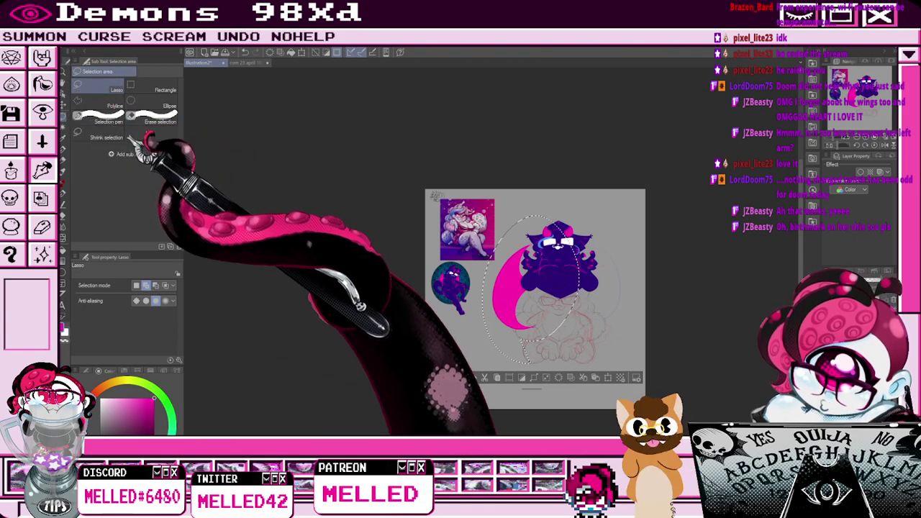
key("ctrl+t")
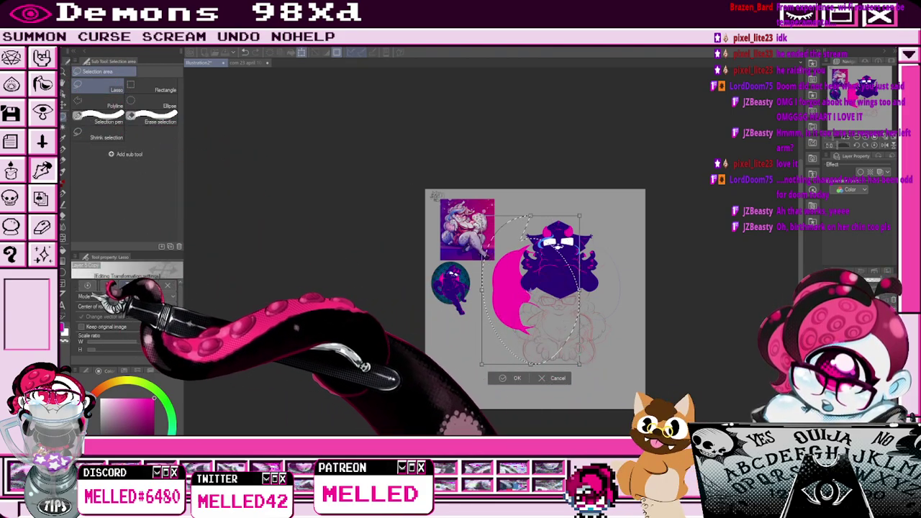
left_click(109, 286)
left_click_drag(550, 335, 603, 330)
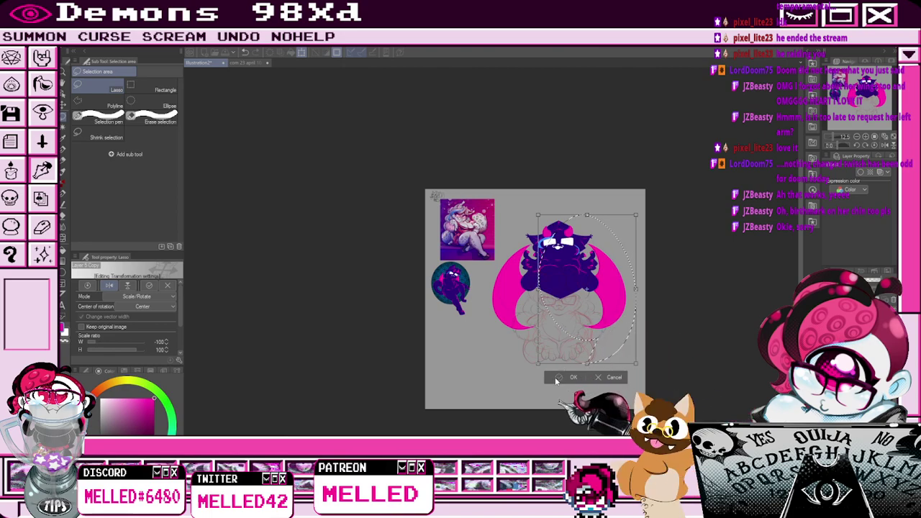
left_click(569, 377)
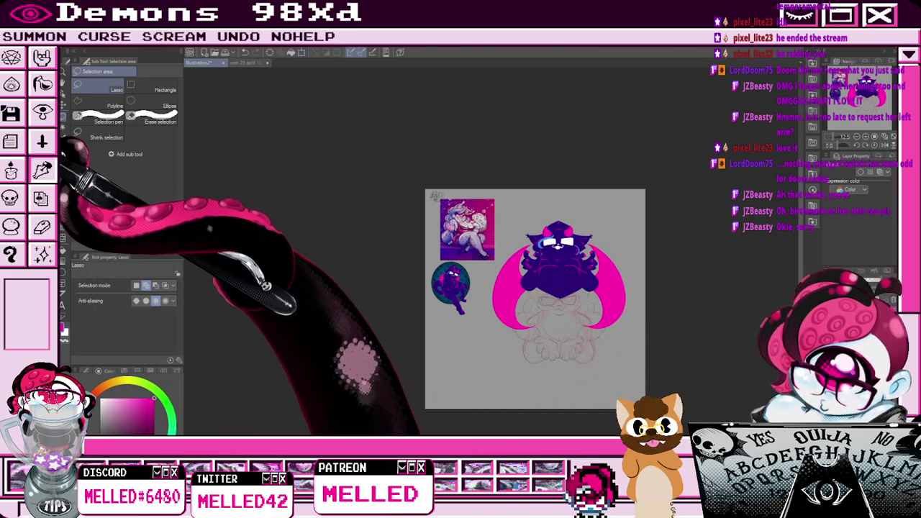
Sample the body's dark purple and shade the inner parts of both wings with the Grunge Dot airbrush, enlarging the brush to 502.2.
key("i")
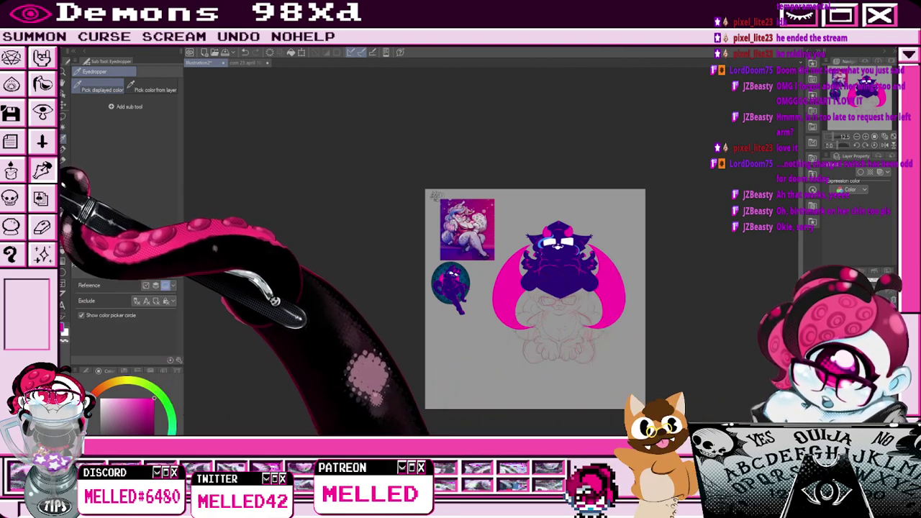
key("b")
key("i")
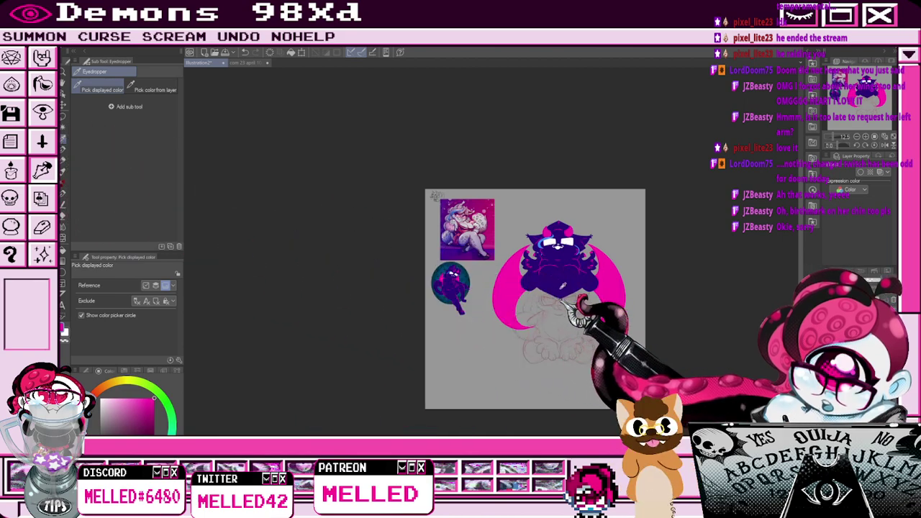
key("b")
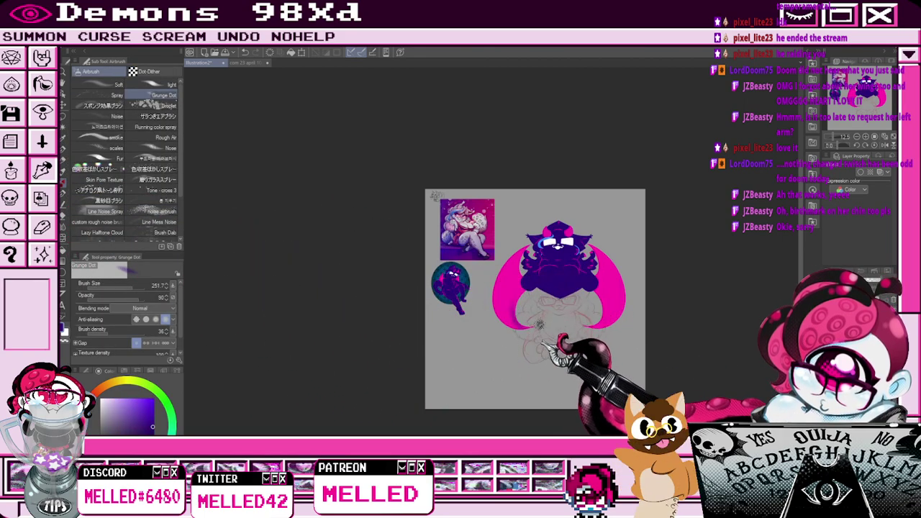
left_click(517, 310)
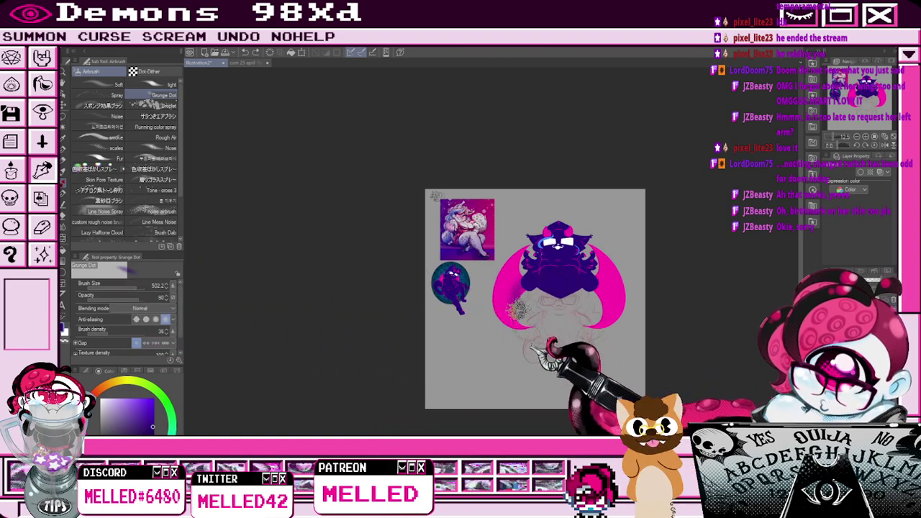
mouse_move(603, 287)
left_mouse_down()
mouse_move(583, 277)
mouse_move(574, 320)
left_mouse_up()
scroll(616, 263, "up", 3)
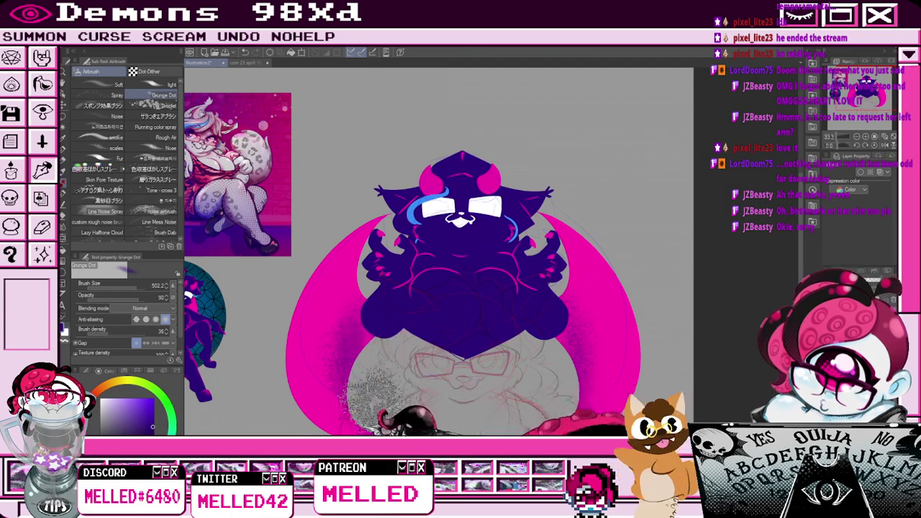
key("ctrl+z")
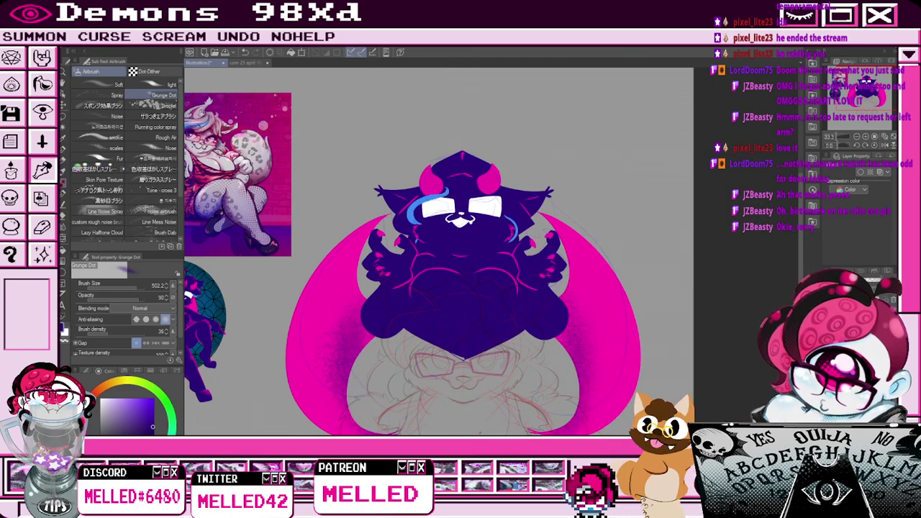
left_click(830, 327)
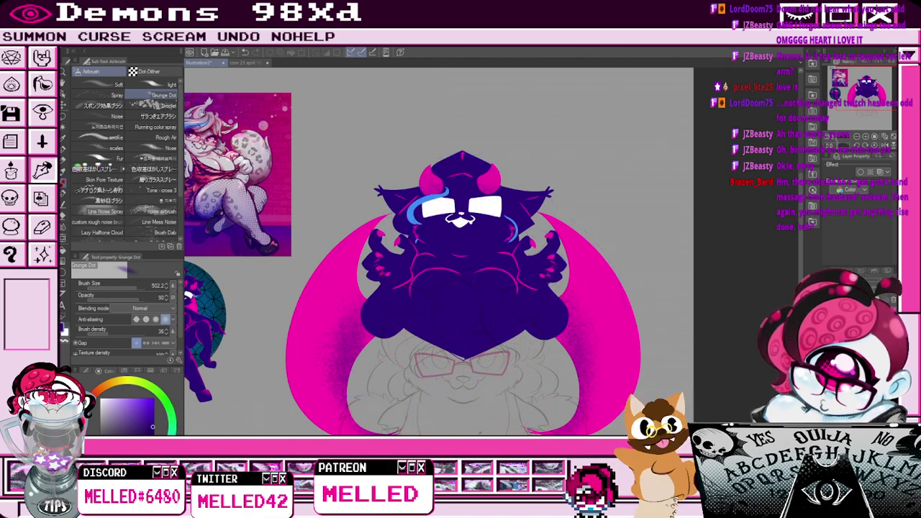
key("ctrl+z")
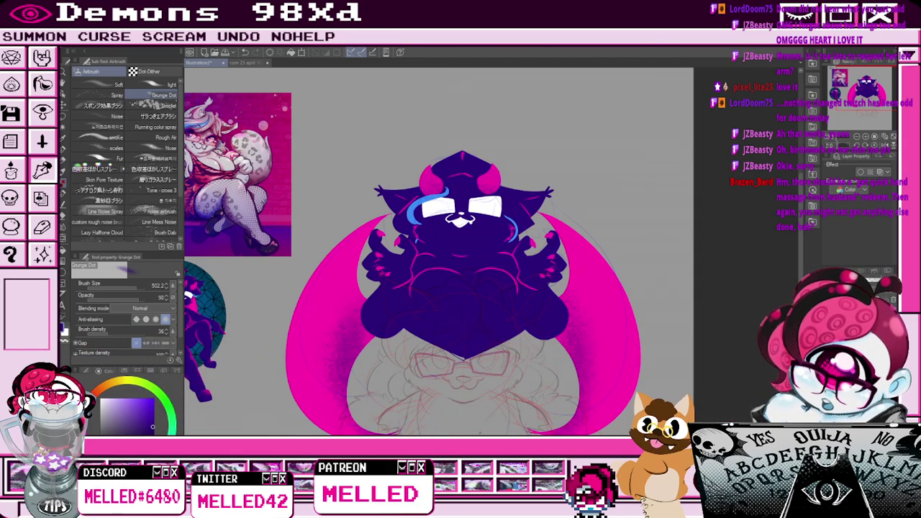
key("ctrl+z")
key("ctrl+z")
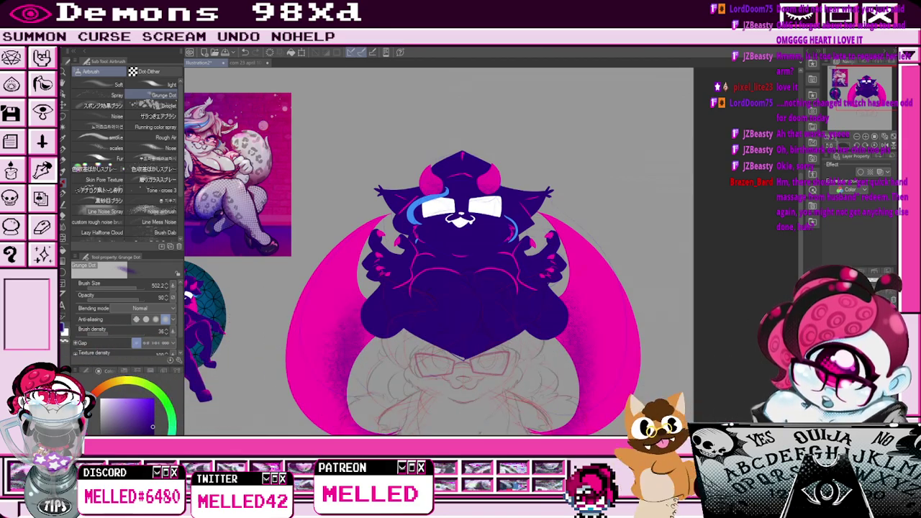
left_click(829, 338)
left_click(829, 338)
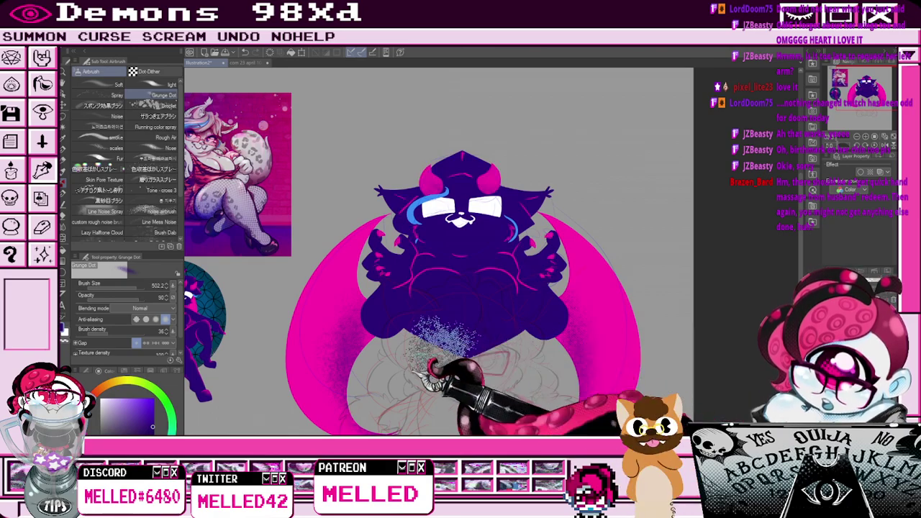
Sample the horns' pink and add small pink dots under the demon's left eye and on the chest with the pen.
key("i")
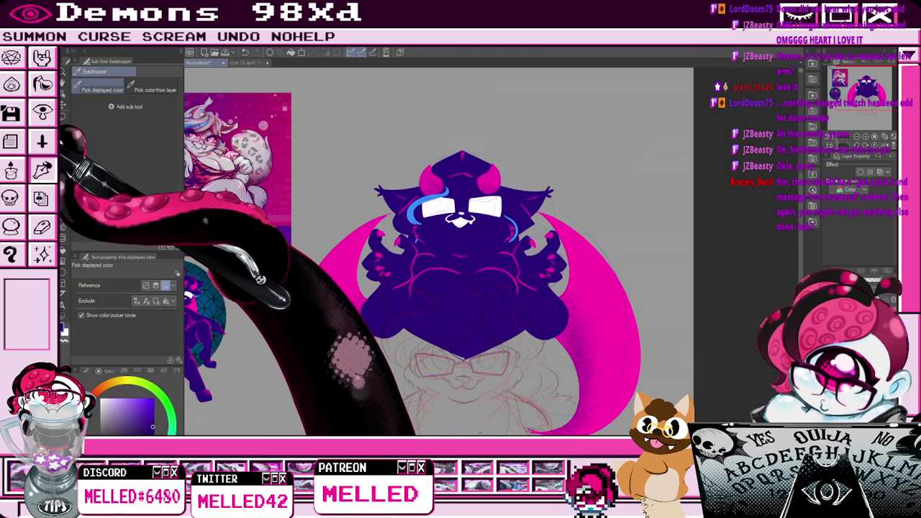
left_click(429, 180)
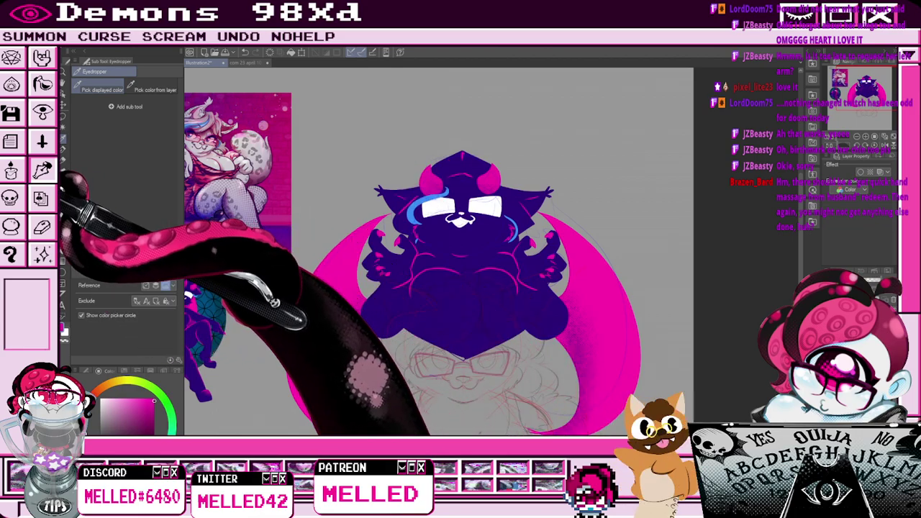
key("b")
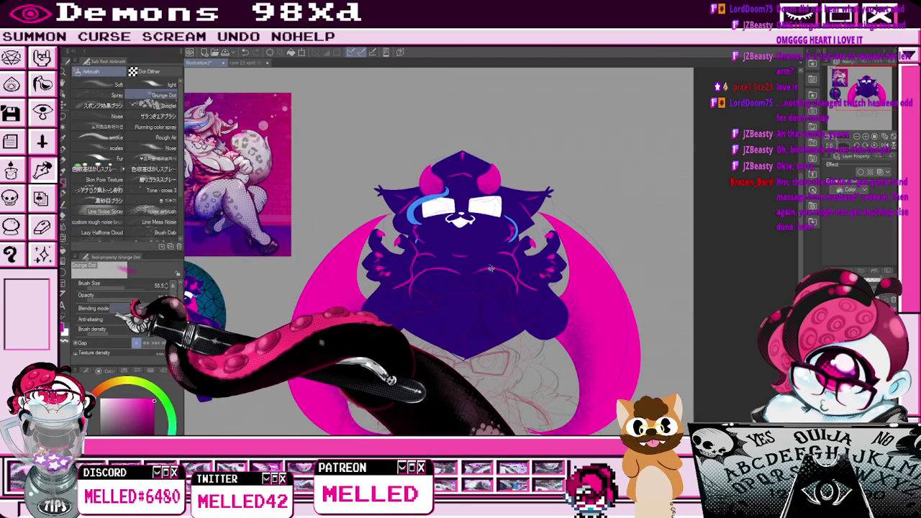
scroll(432, 234, "up", 3)
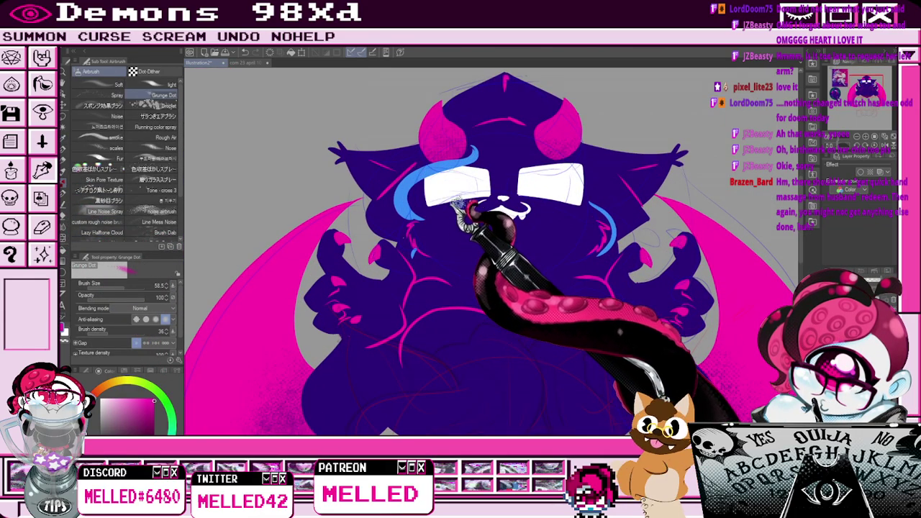
key("p")
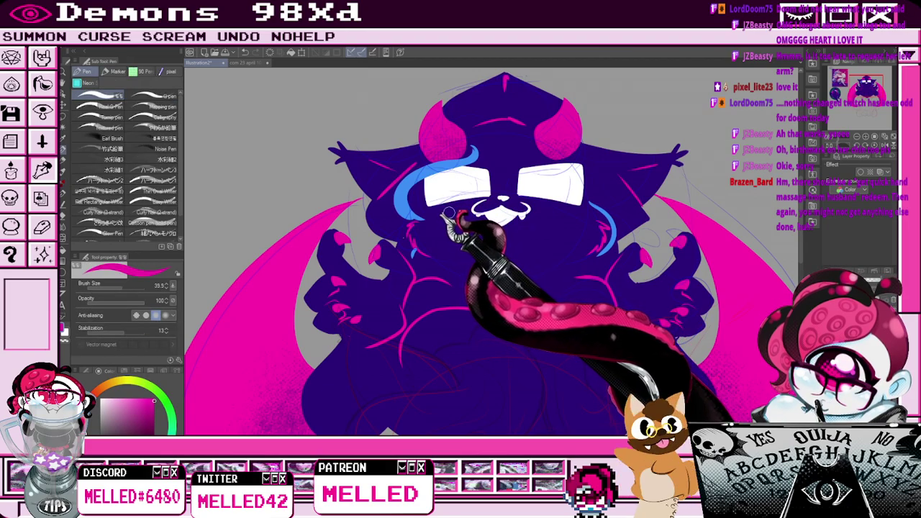
left_click(65, 219)
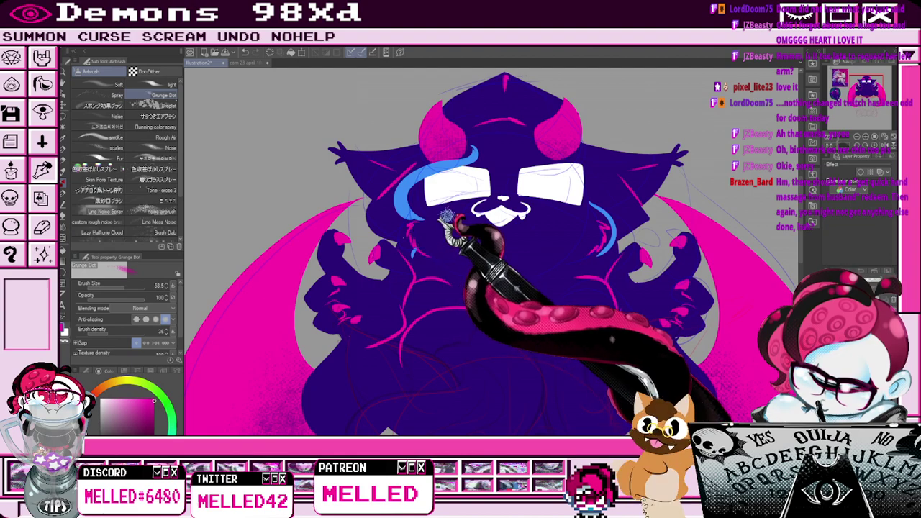
key("p")
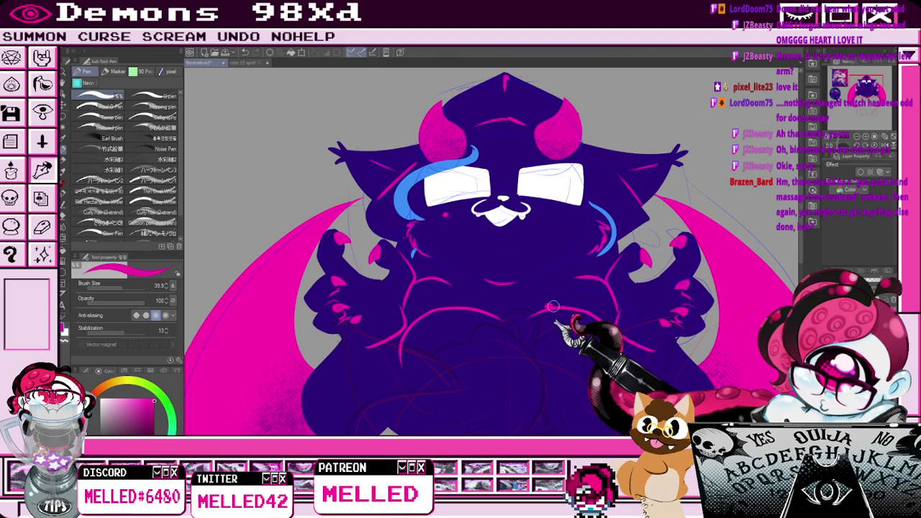
Airbrush speckled pink highlights onto the demon's forehead and body crease with Grunge Dot at brush size 58.5.
left_click(65, 220)
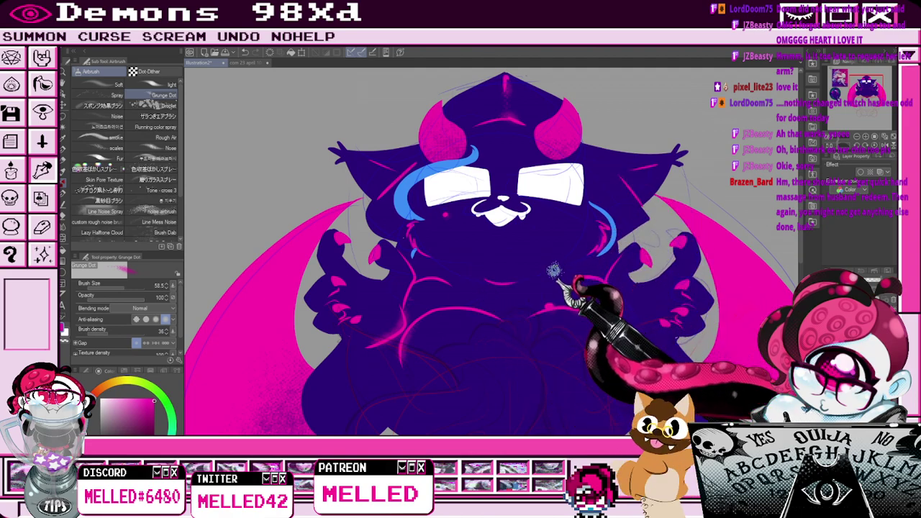
scroll(480, 242, "down", 3)
scroll(887, 93, "down", 1)
Fade the demon artwork by lowering its layer opacity and show the line art of the front character.
left_click_drag(887, 94, 894, 94)
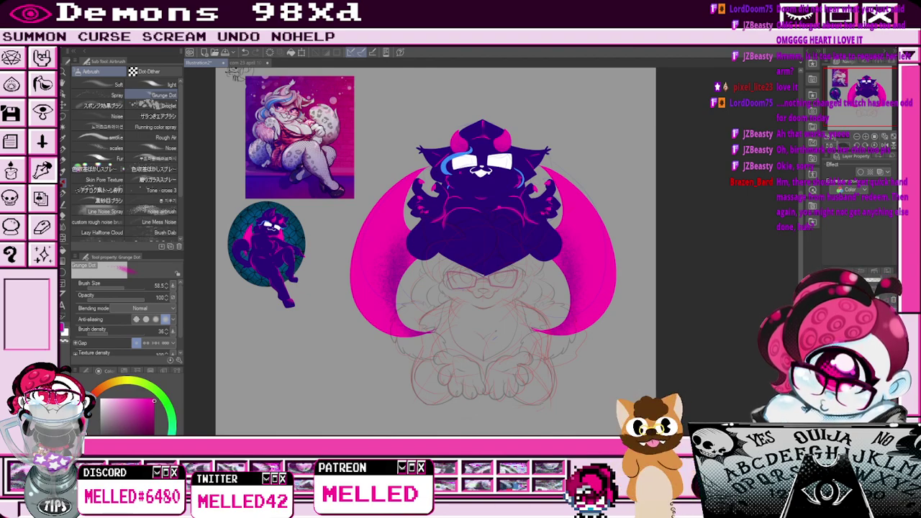
left_click(829, 317)
left_click(829, 317)
left_click(829, 317)
left_click_drag(876, 282, 863, 282)
left_click(829, 334)
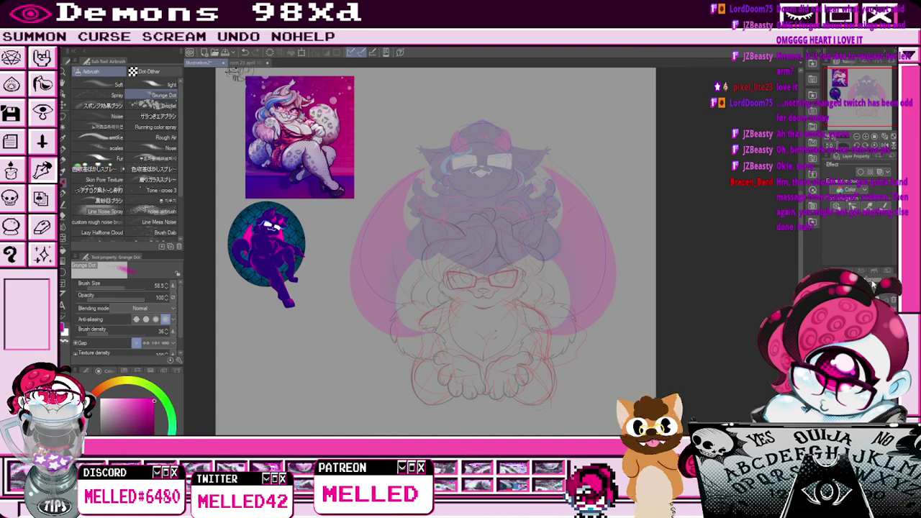
left_click(829, 334)
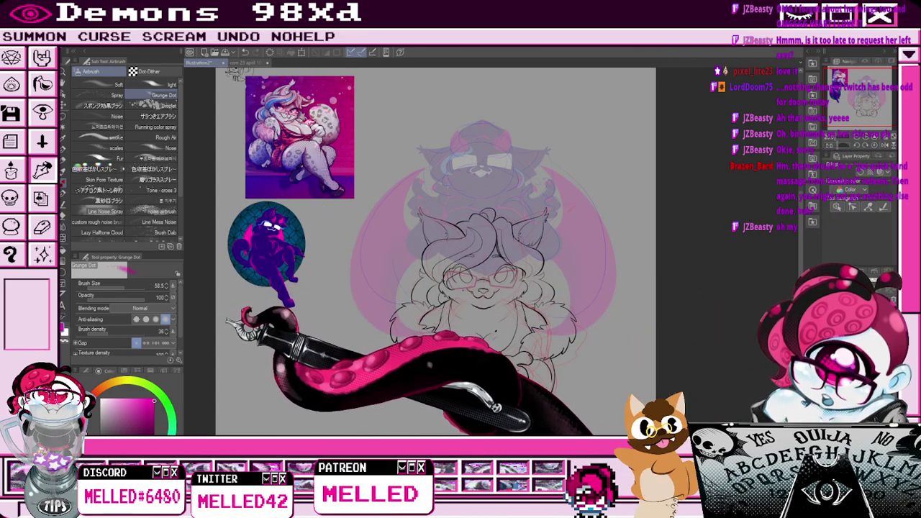
Sample the pale fur color from the reference picture and auto-select the front character's face, chest, paws and feet.
key("i")
scroll(305, 129, "up", 4)
left_click(303, 125)
scroll(300, 122, "down", 4)
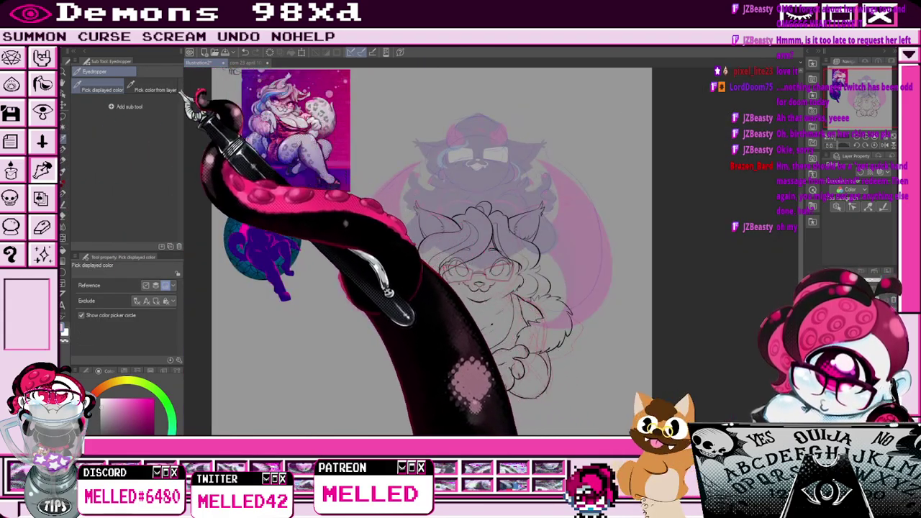
key("ctrl+plus")
key("w")
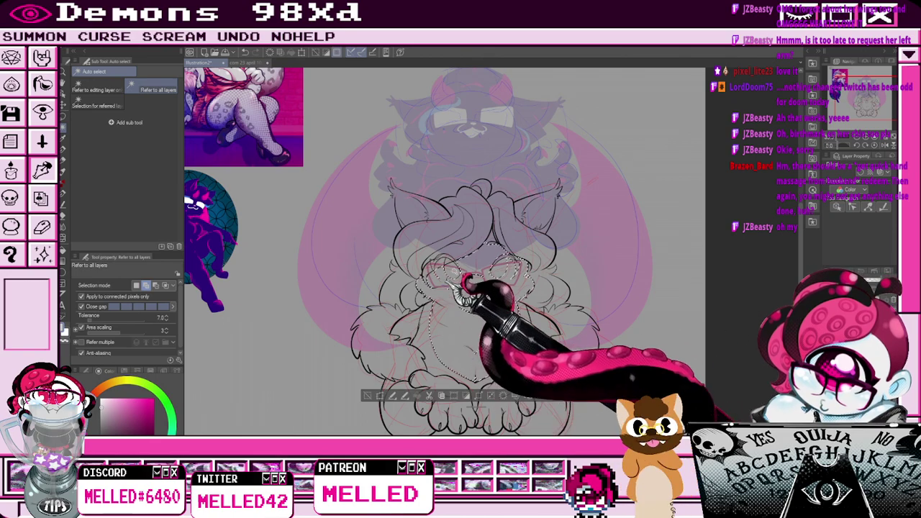
left_click(416, 350)
left_click(390, 389)
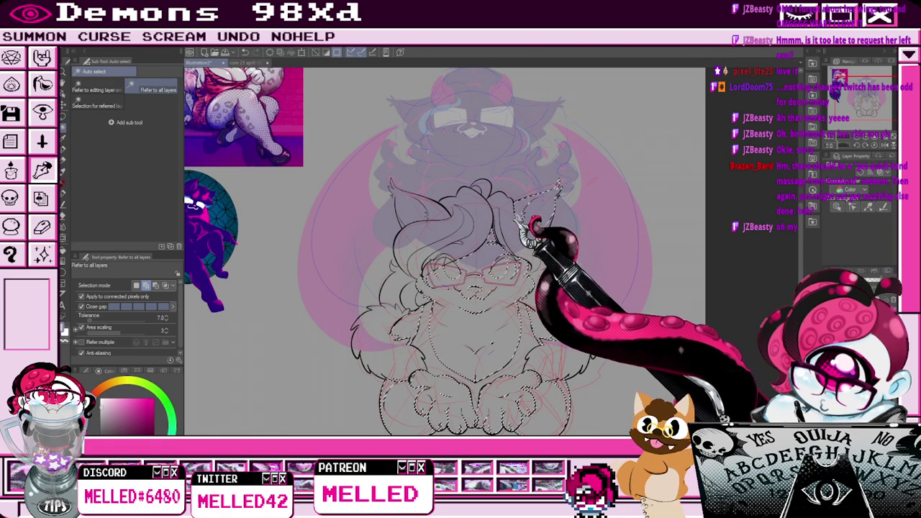
Add the ears, shoulders and small gaps around the eyes to the selection and fill it with the pale fur color.
scroll(517, 227, "down", 2)
scroll(531, 229, "up", 2)
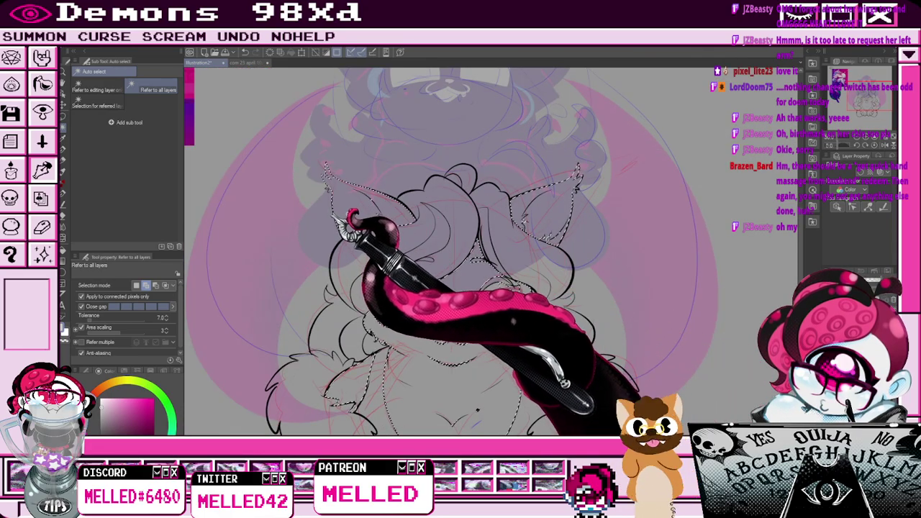
scroll(332, 212, "down", 2)
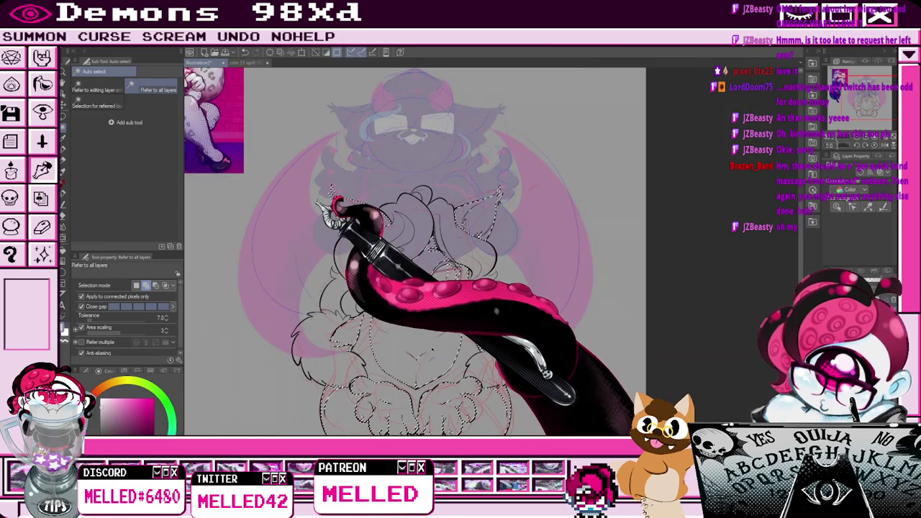
scroll(504, 184, "up", 3)
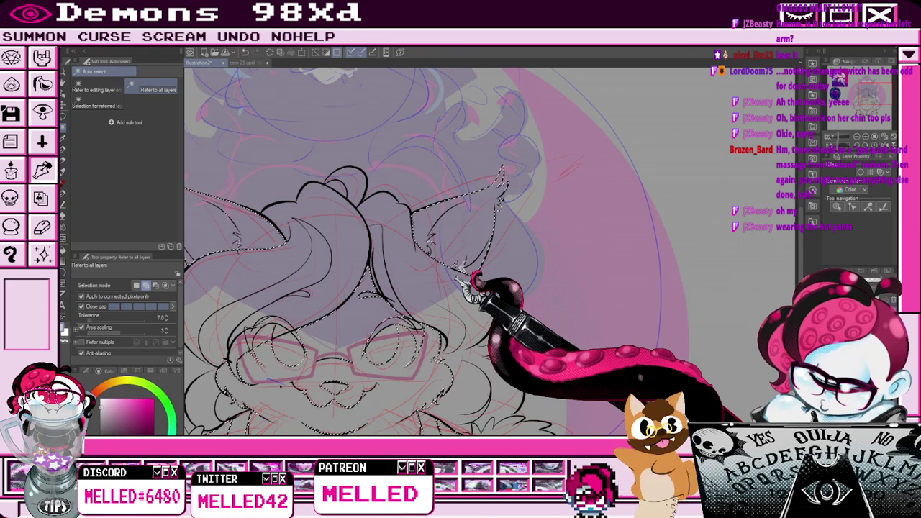
left_click_drag(864, 99, 872, 98)
scroll(872, 99, "down", 3)
scroll(518, 260, "up", 3)
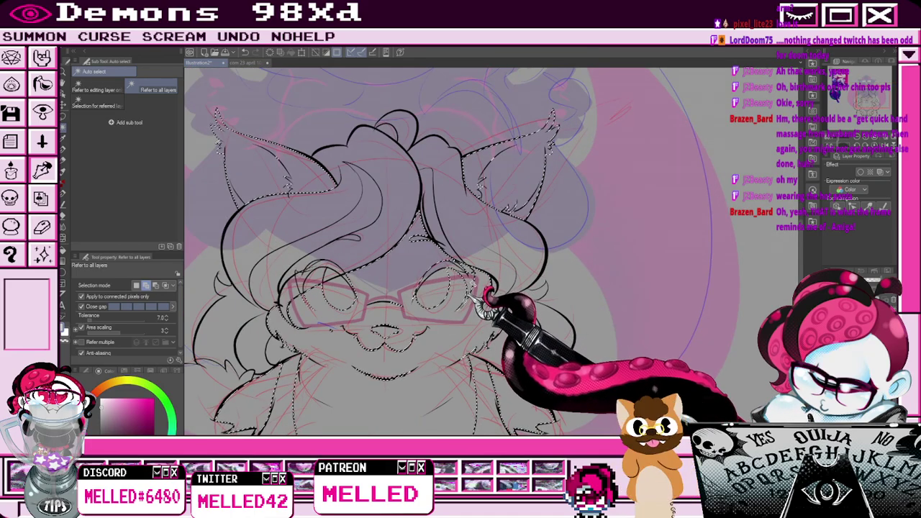
scroll(484, 295, "down", 2)
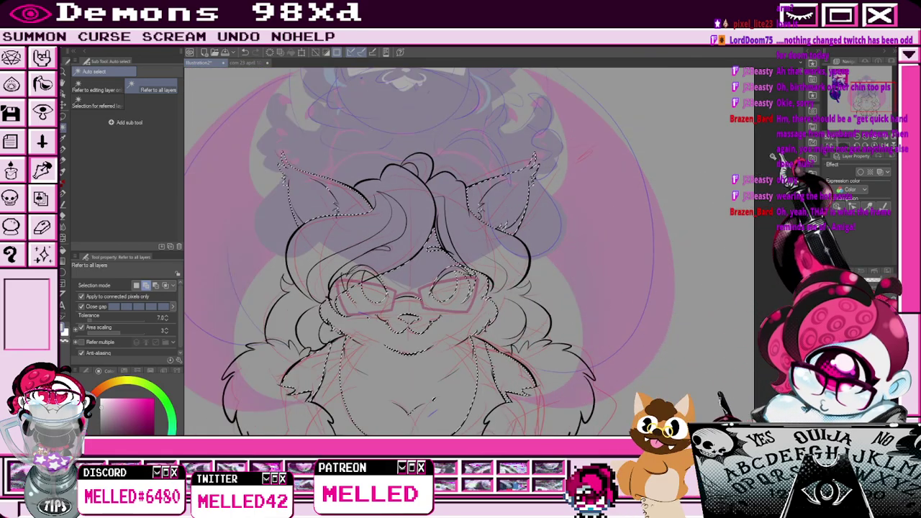
left_click_drag(870, 98, 865, 103)
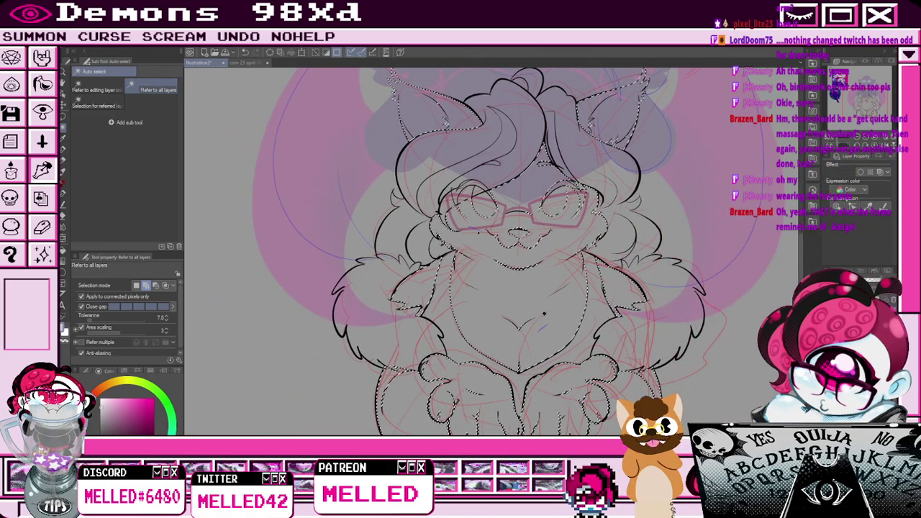
key("ctrl+minus")
key("ctrl+minus")
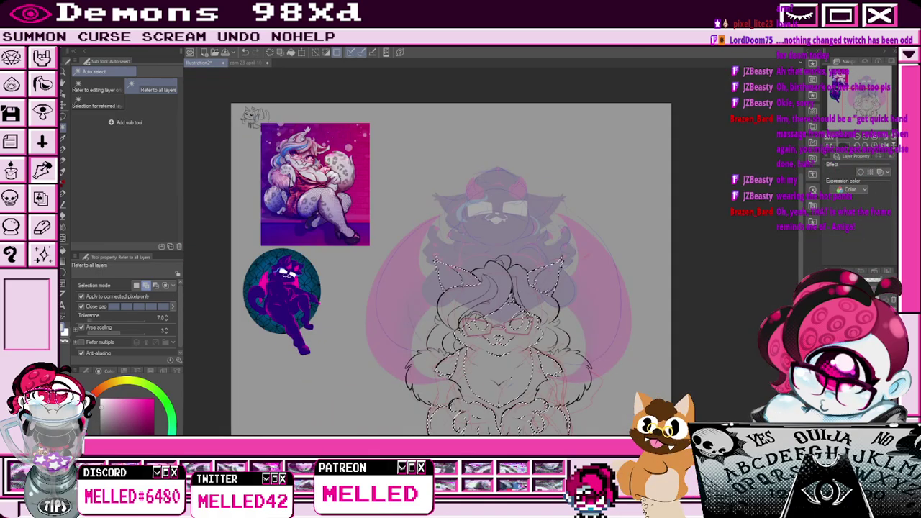
key("ctrl+plus")
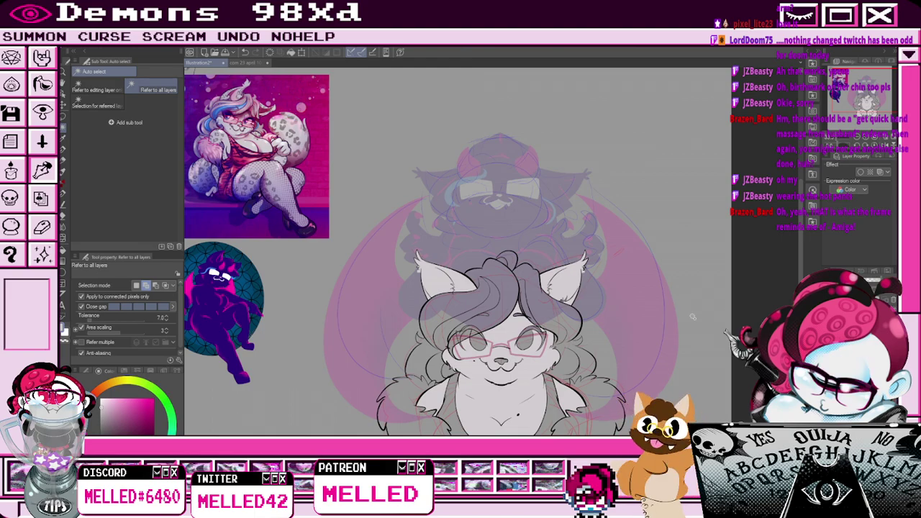
Fill the front character's eyelashes solid black and touch up the eyes with the pen at brush size 17.1.
key("g")
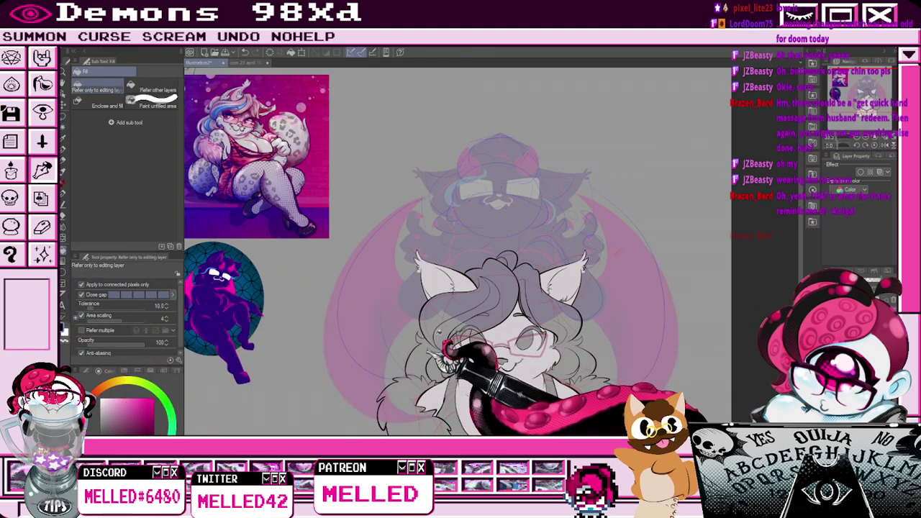
scroll(477, 356, "up", 2)
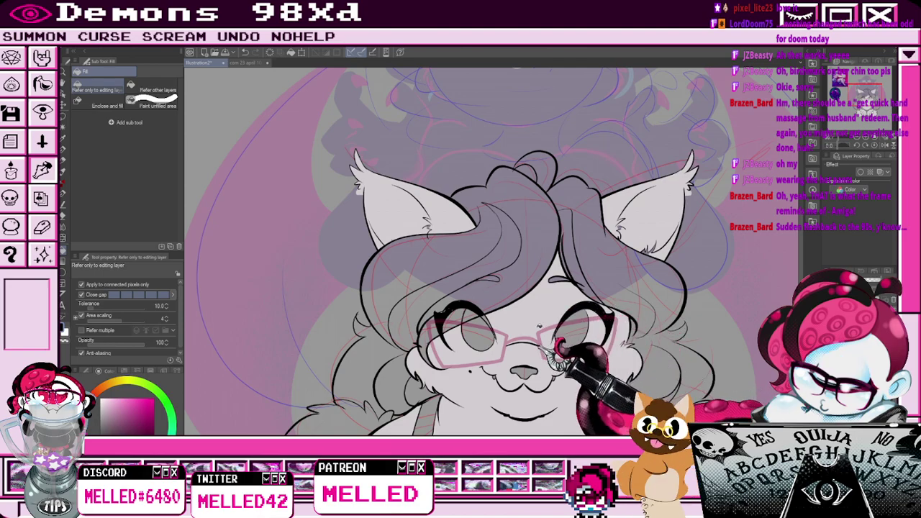
scroll(557, 334, "up", 3)
key("p")
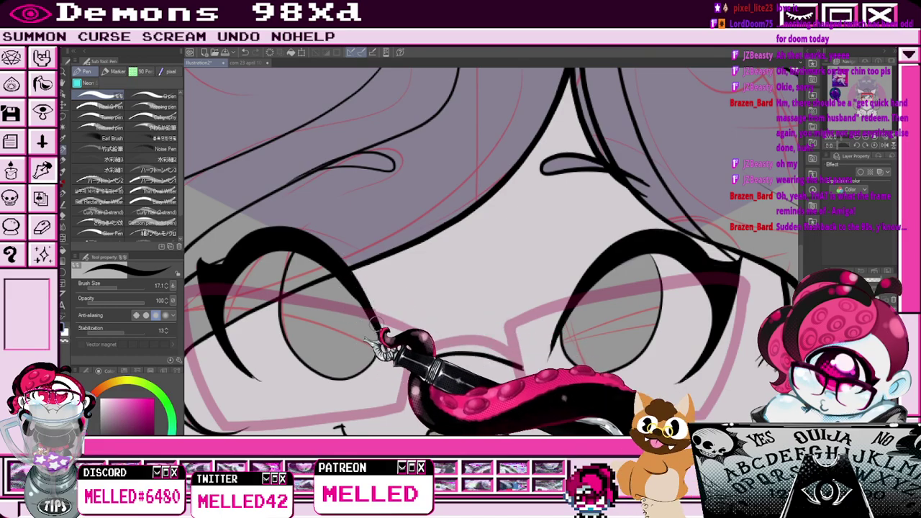
scroll(372, 321, "down", 2)
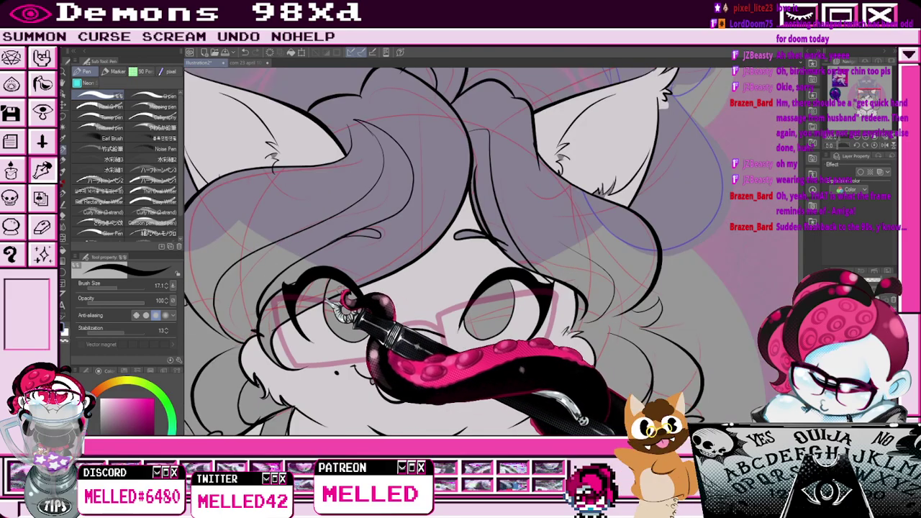
left_click_drag(869, 99, 861, 91)
scroll(862, 92, "down", 2)
left_click_drag(420, 298, 356, 154)
scroll(420, 266, "down", 1)
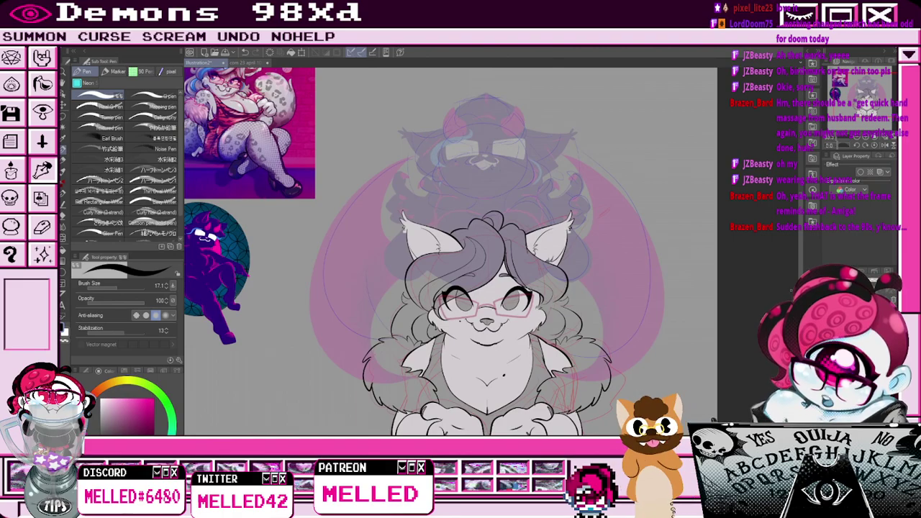
Set the pen to brush size 43 and sample the muted mauve hair color from the reference character.
key("p")
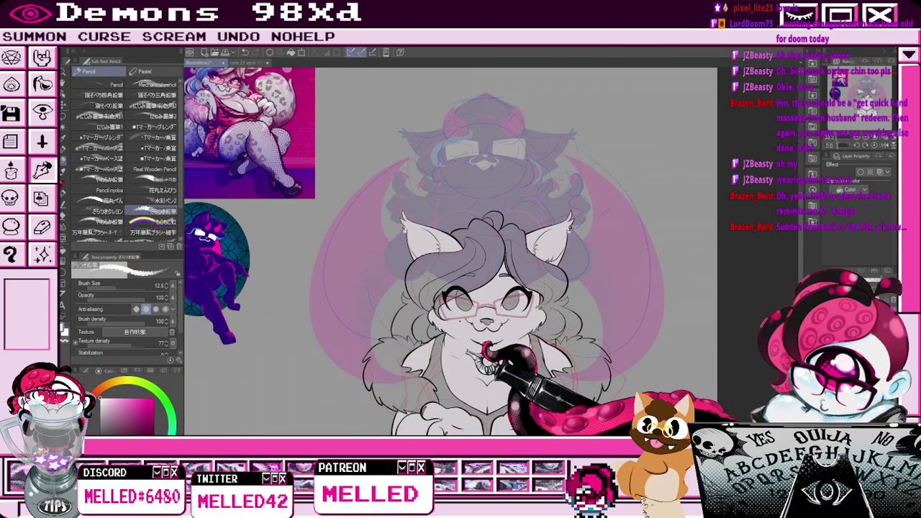
key("p")
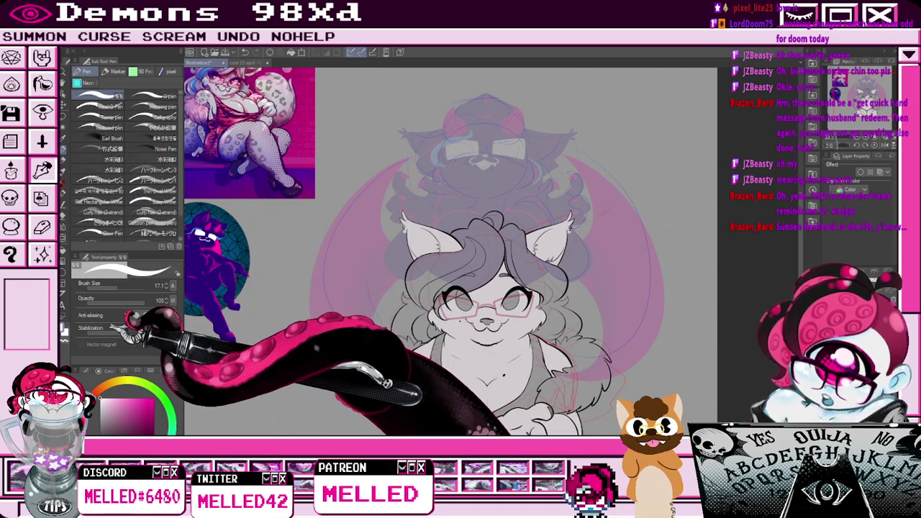
key("c")
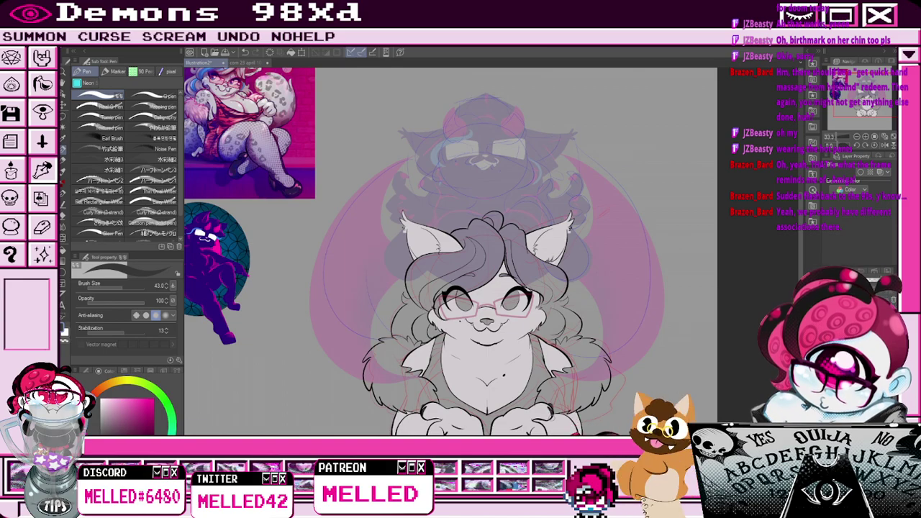
scroll(531, 409, "down", 1)
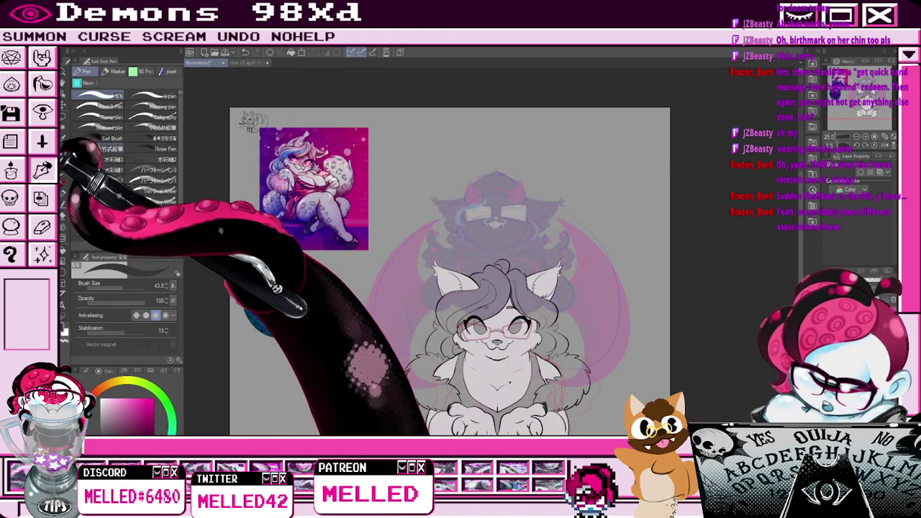
left_click(62, 138)
scroll(290, 127, "up", 2)
scroll(300, 149, "up", 1)
left_click(321, 162)
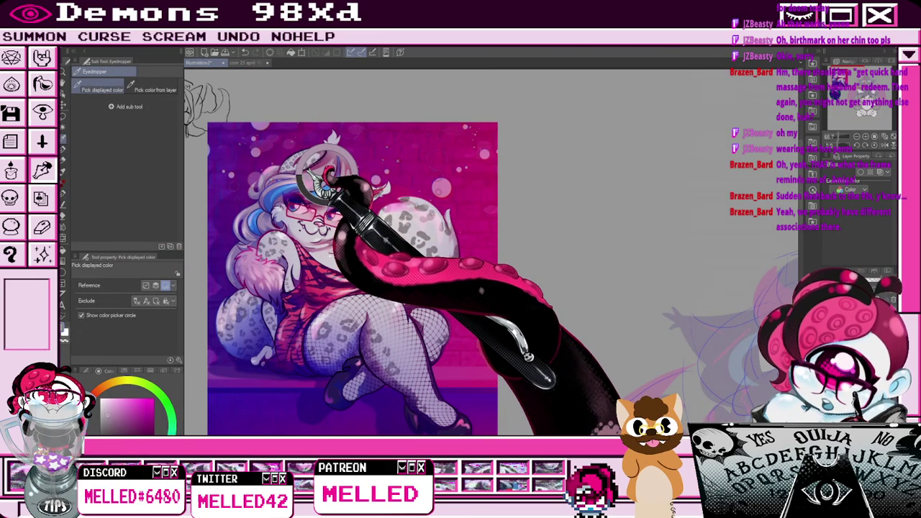
scroll(323, 166, "down", 3)
Auto-select the front character's hair locks, leaving out the front streak, and fill them with the sampled mauve.
left_click(63, 127)
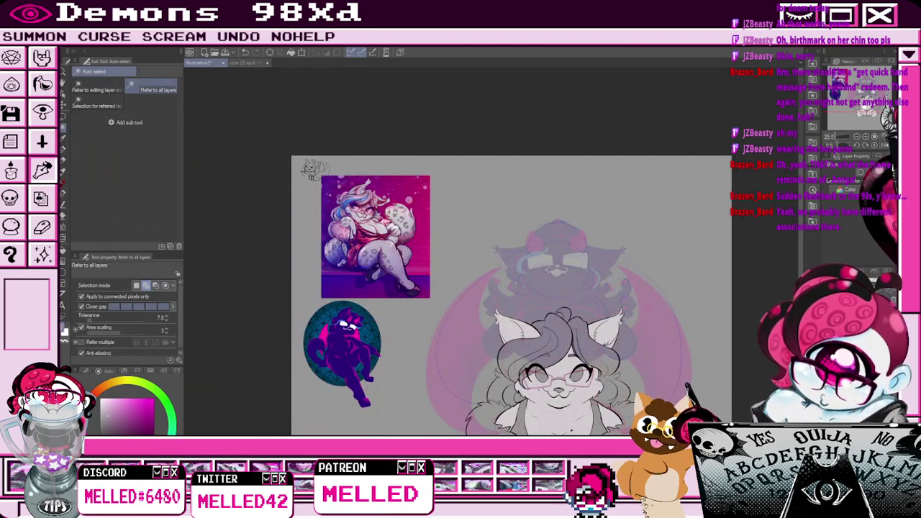
left_click(867, 90)
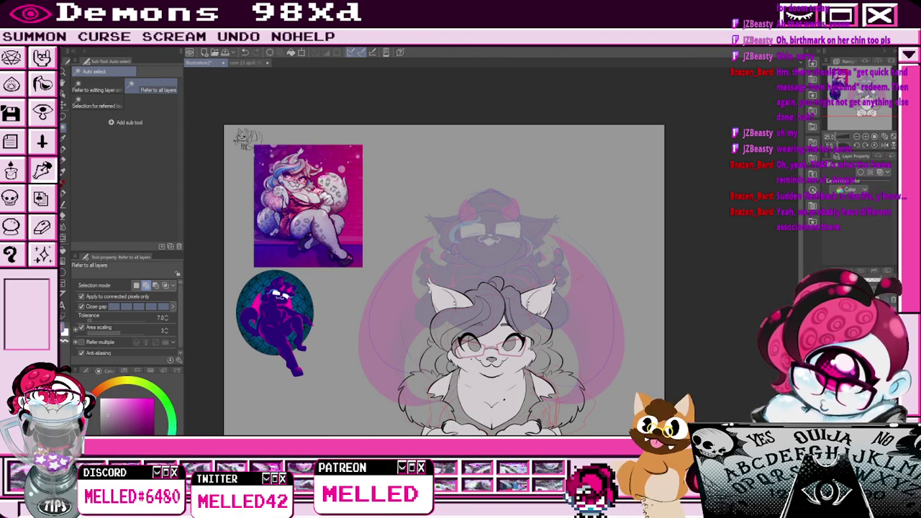
left_click_drag(867, 91, 869, 99)
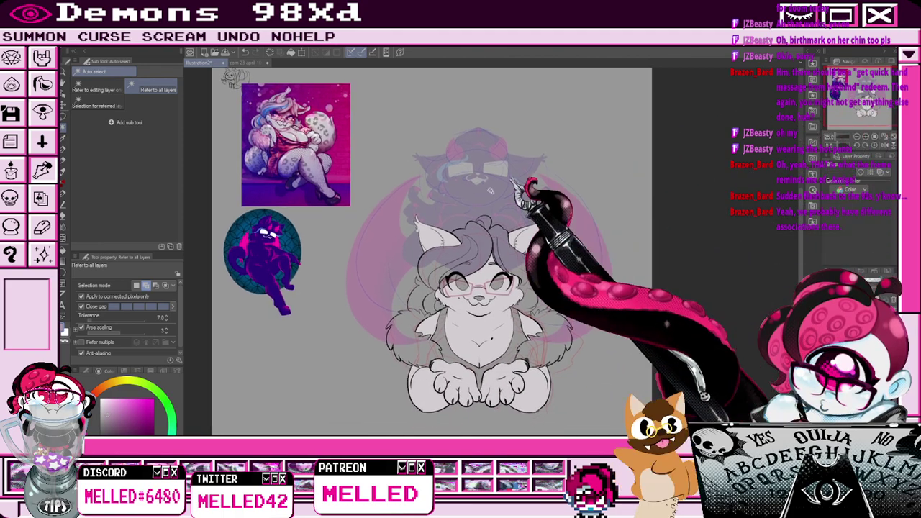
scroll(417, 305, "up", 1)
left_click(421, 317)
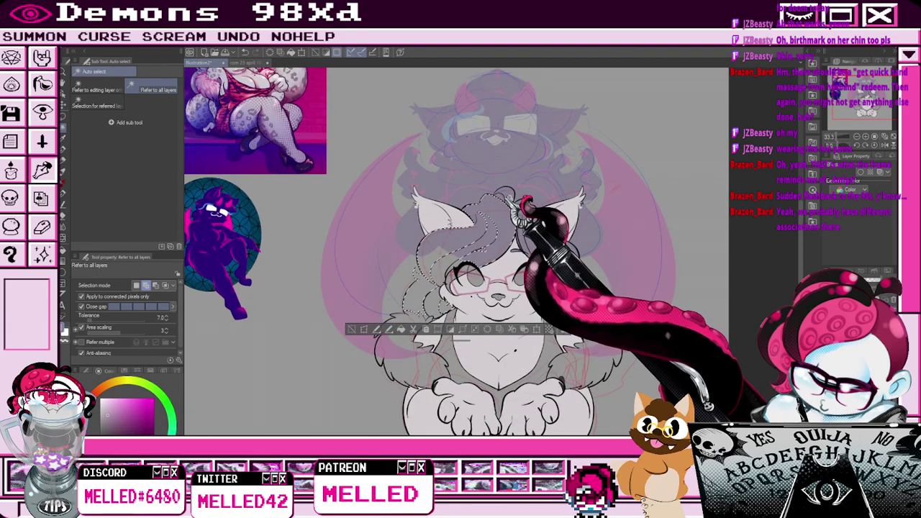
key("ctrl+minus")
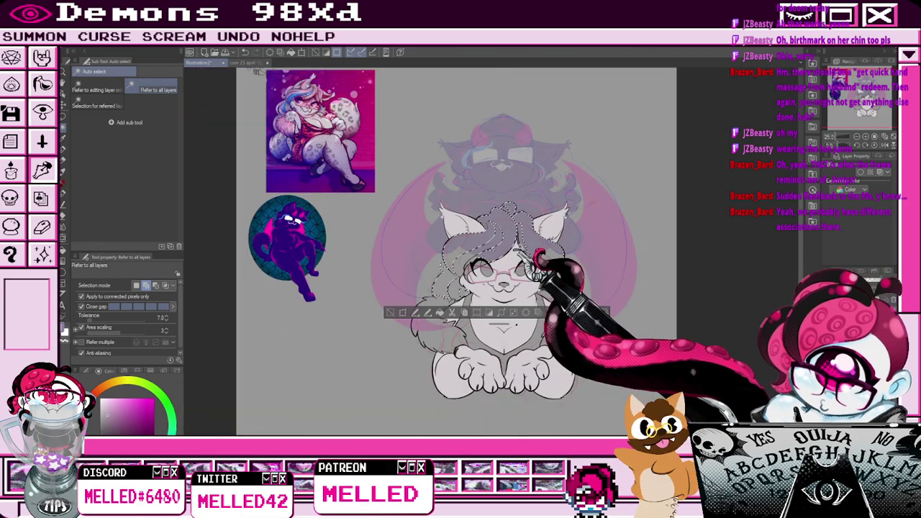
scroll(536, 256, "up", 3)
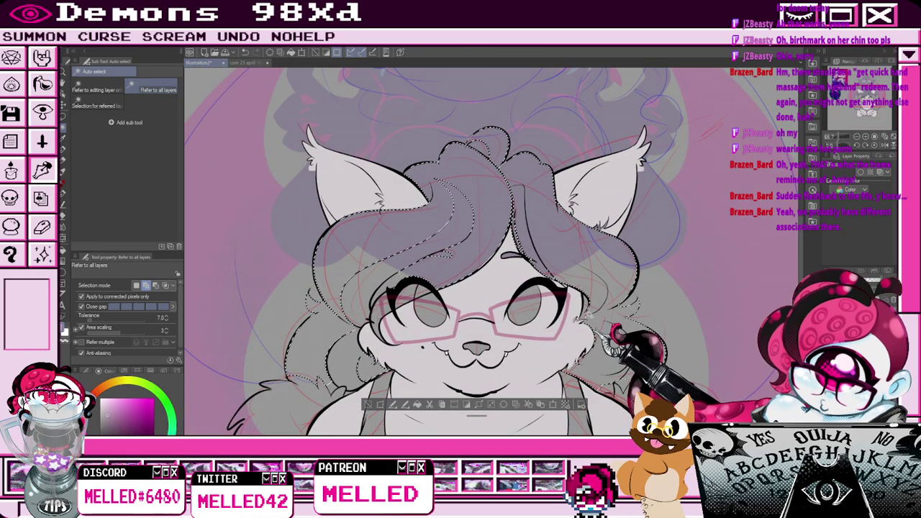
scroll(605, 327, "down", 1)
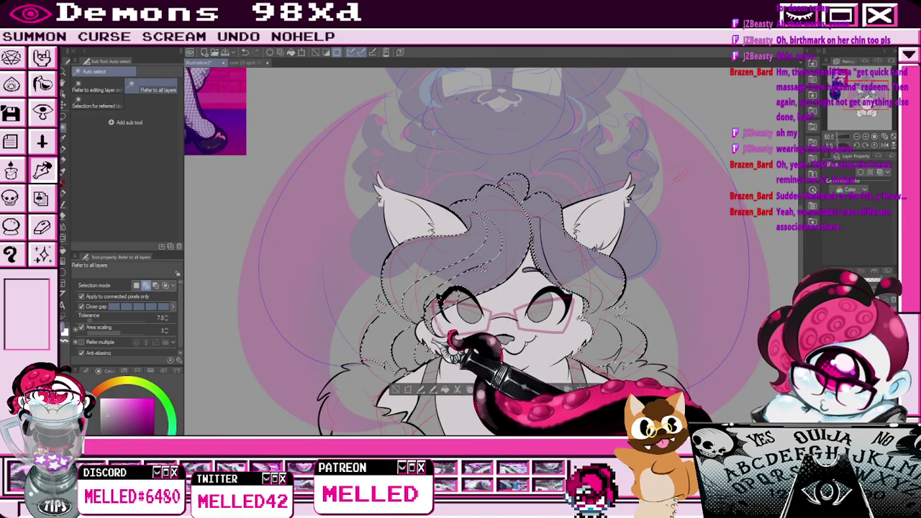
scroll(424, 332, "up", 2)
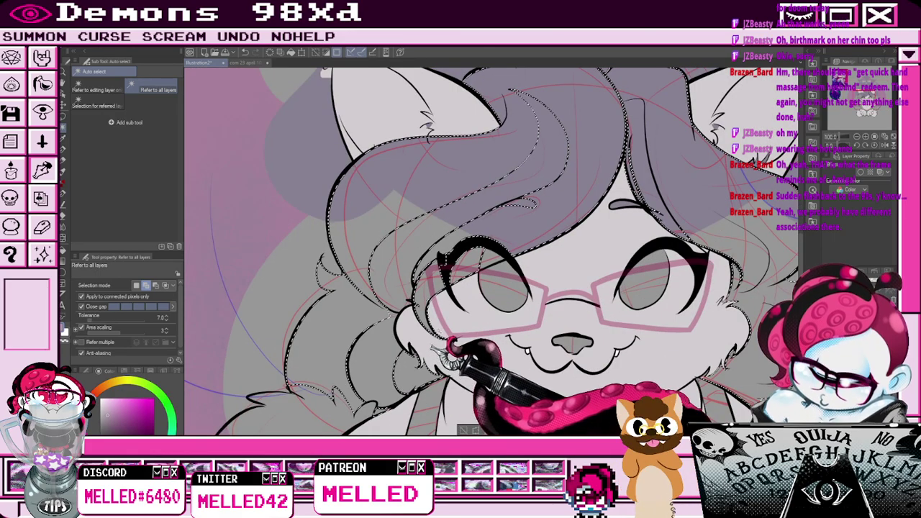
scroll(446, 344, "down", 3)
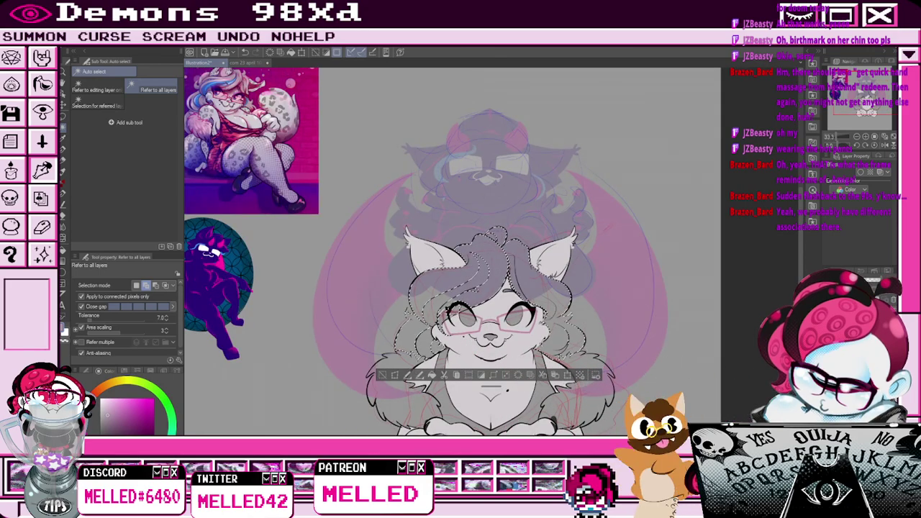
left_click(432, 375)
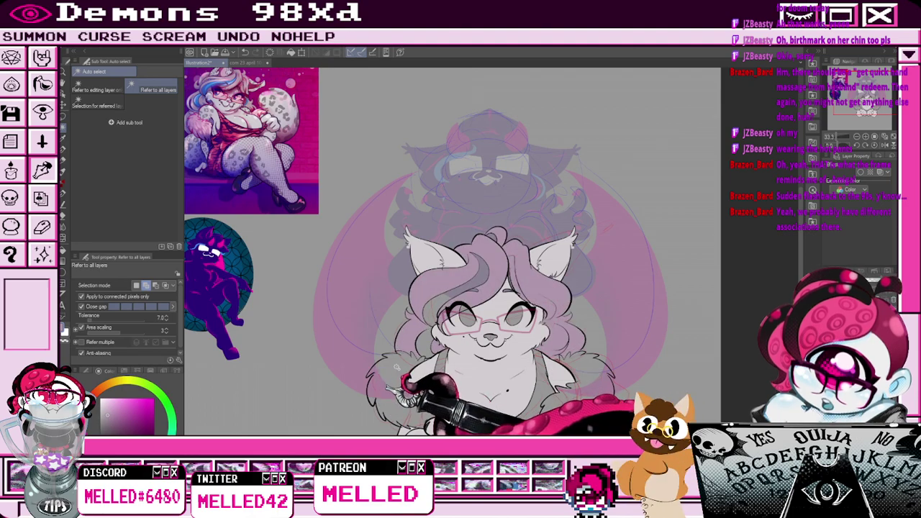
Sample the blue streak color from the reference character's hair and fill the front character's auto-selected front hair streak with it.
key("p")
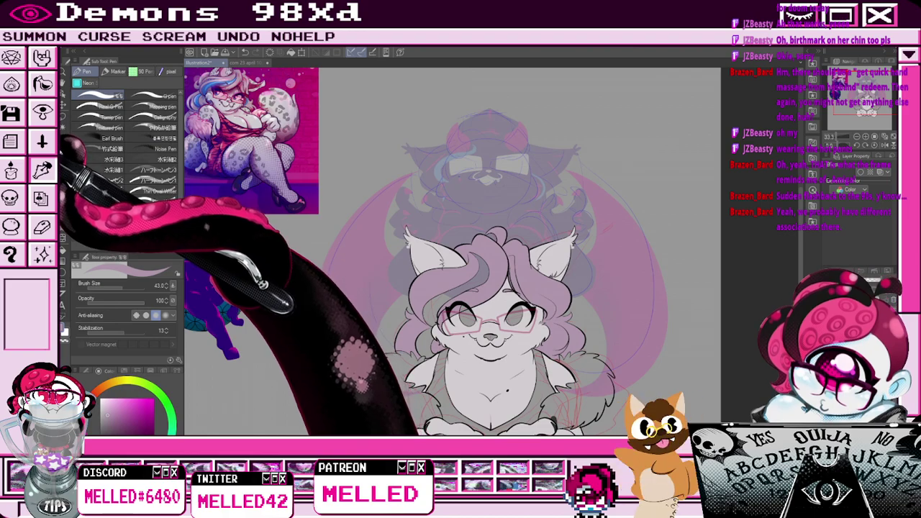
scroll(224, 85, "up", 3)
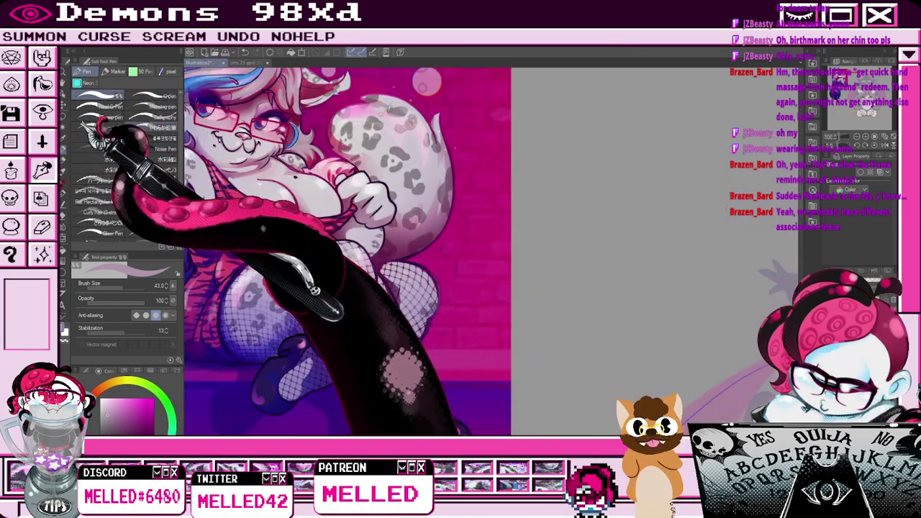
left_click(64, 138)
left_click(207, 75)
scroll(210, 77, "down", 4)
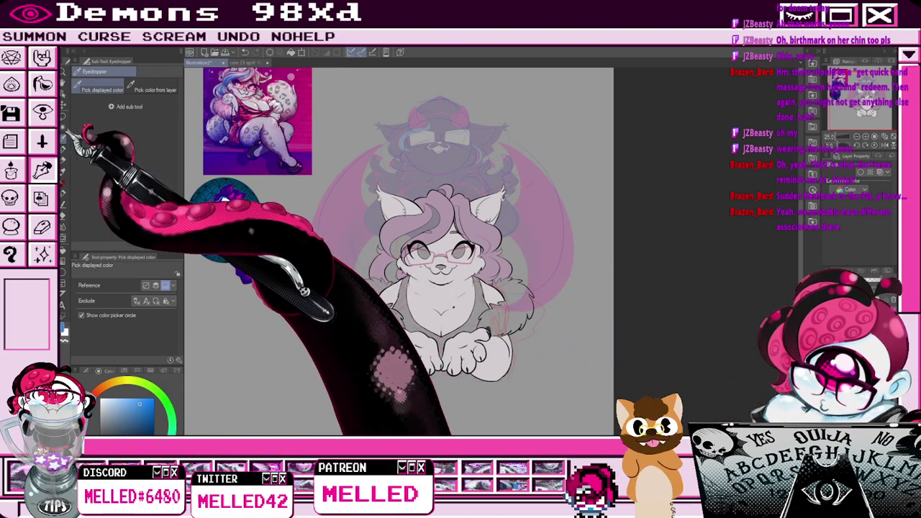
key("w")
left_click(402, 243)
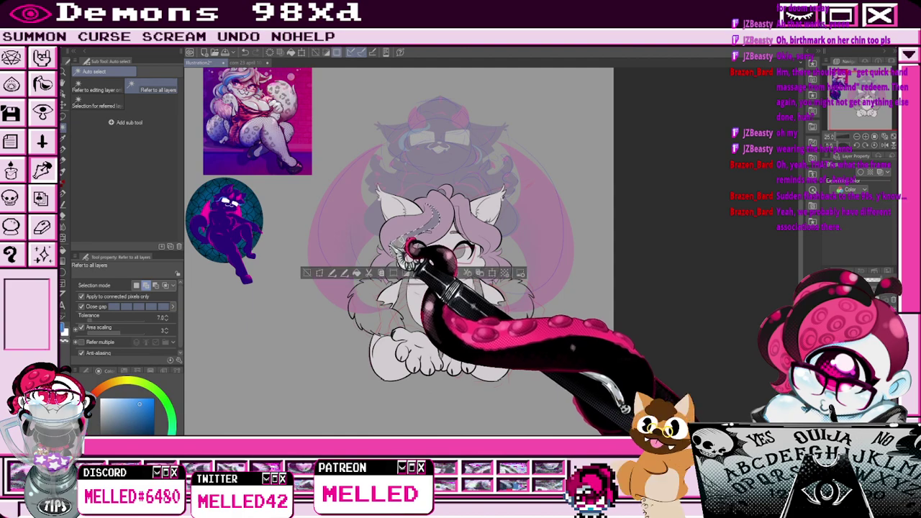
left_click(389, 279)
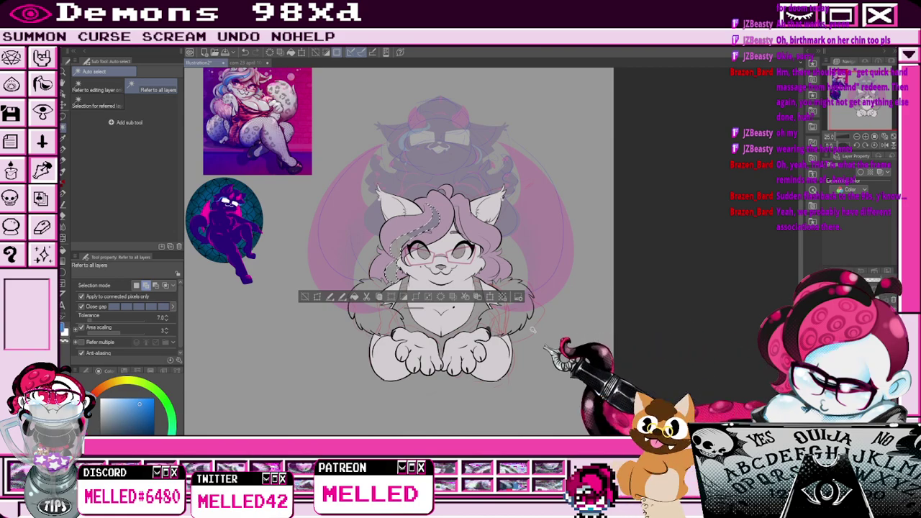
left_click(354, 296)
left_click(305, 297)
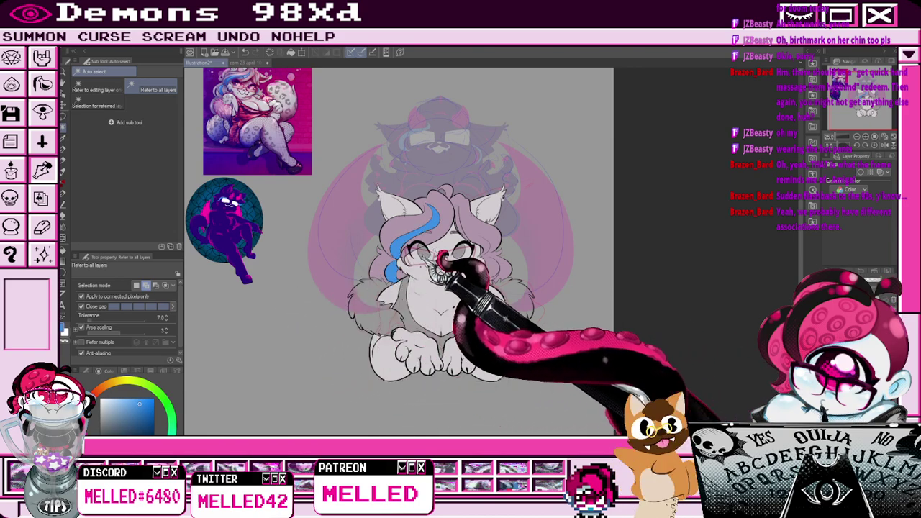
Paint a blue tip under the front character's lower hair lock opposite the streak at brush size 43, and sample the pale fur color beside it.
key("p")
scroll(524, 269, "up", 2)
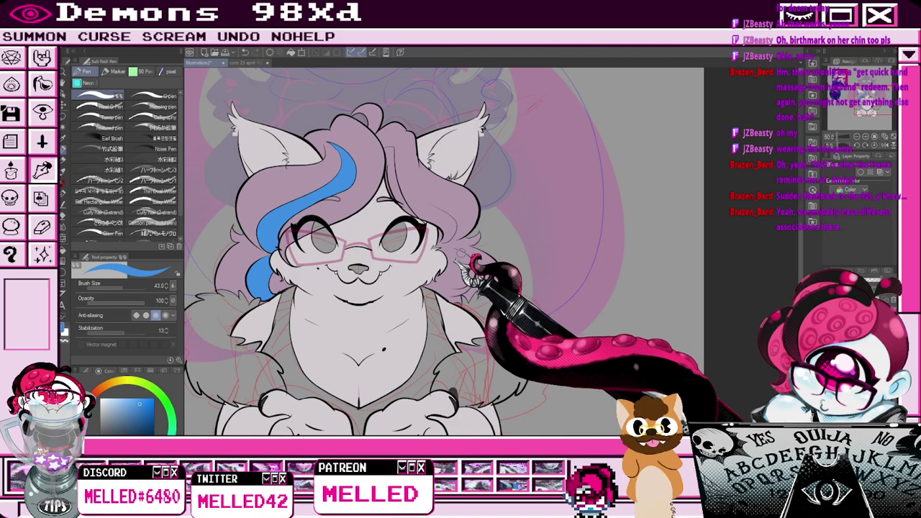
left_click_drag(472, 270, 447, 297)
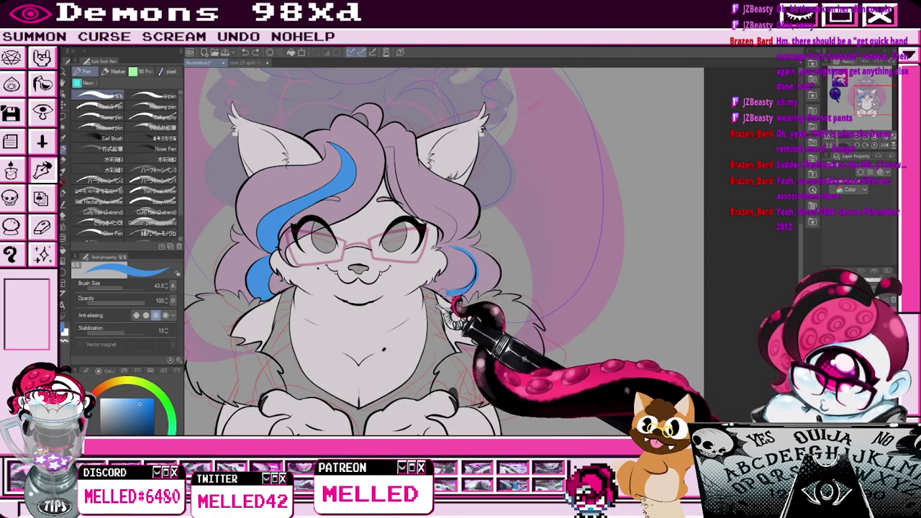
key("ctrl+z")
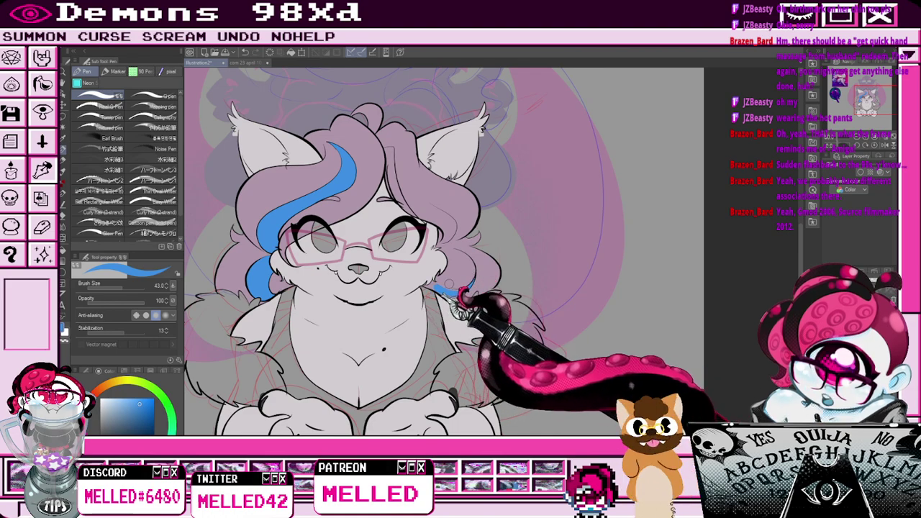
left_click_drag(431, 291, 464, 294)
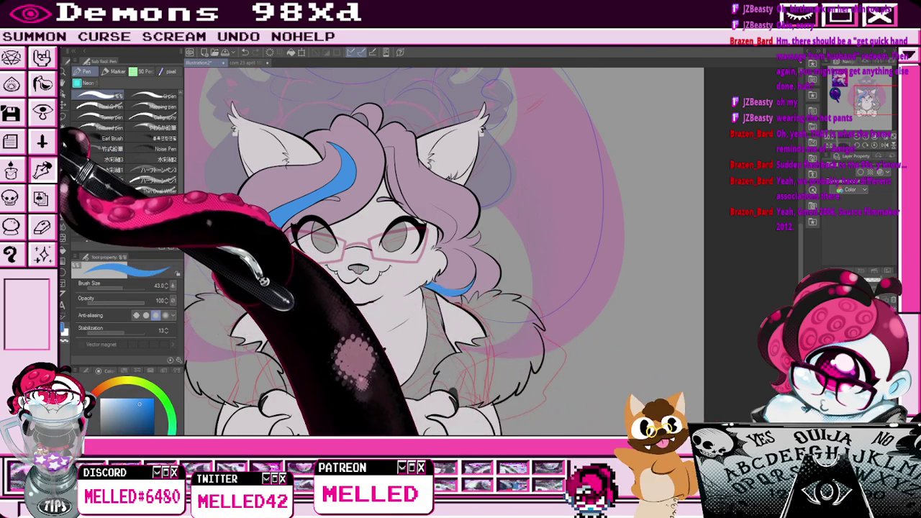
left_click(63, 138)
left_click(422, 290)
key("p")
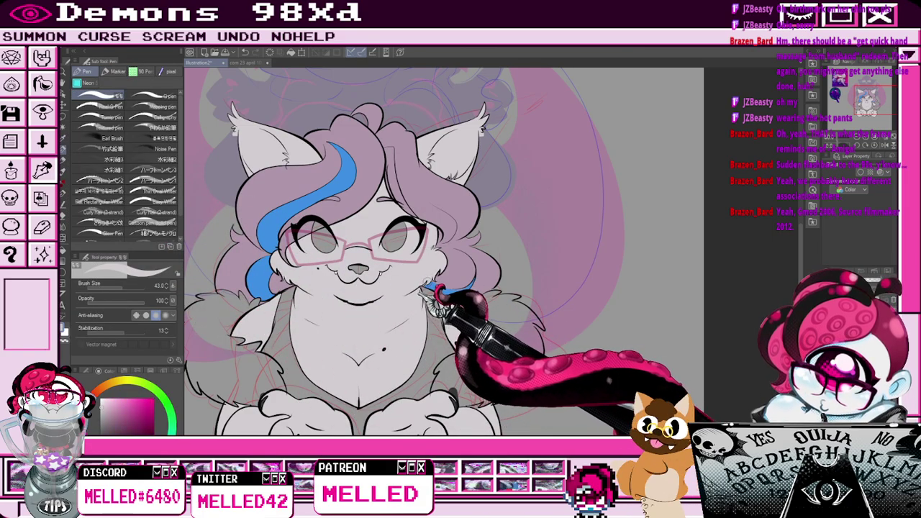
Sample the light pink from the reference picture and fill both of the front character's auto-selected fluffy arm wraps with it.
key("ctrl+minus")
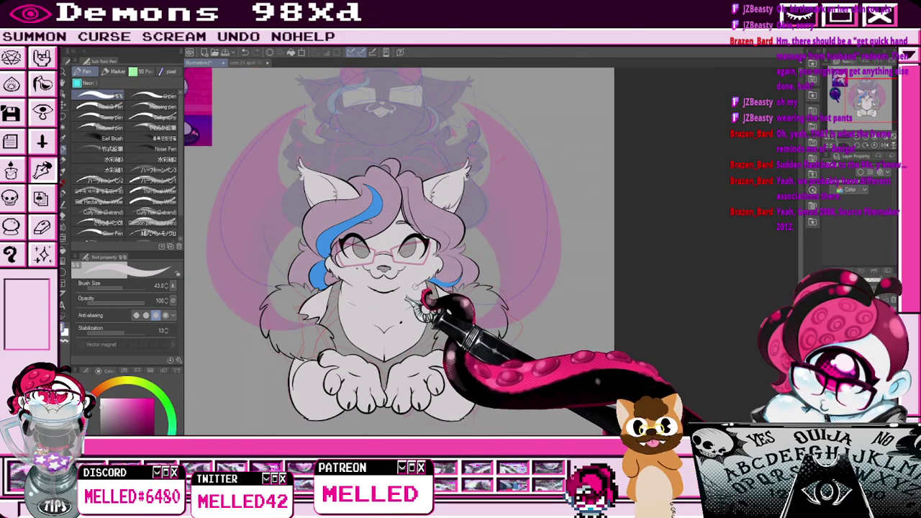
key("ctrl+minus")
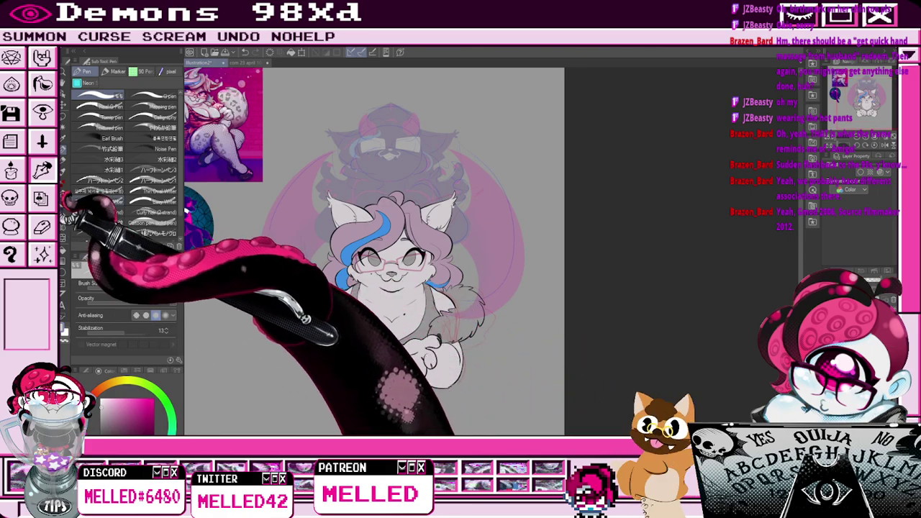
left_click(63, 138)
scroll(223, 100, "up", 3)
scroll(206, 101, "up", 2)
left_click(209, 105)
scroll(208, 105, "down", 4)
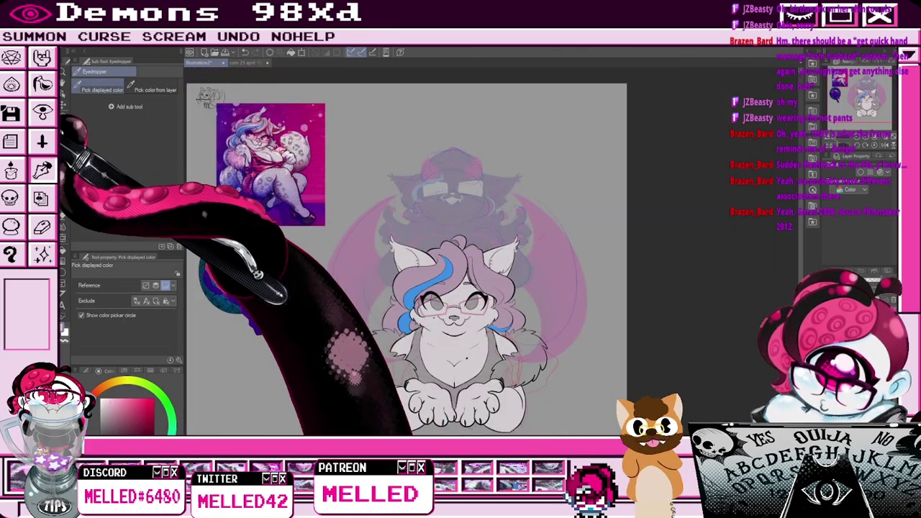
key("w")
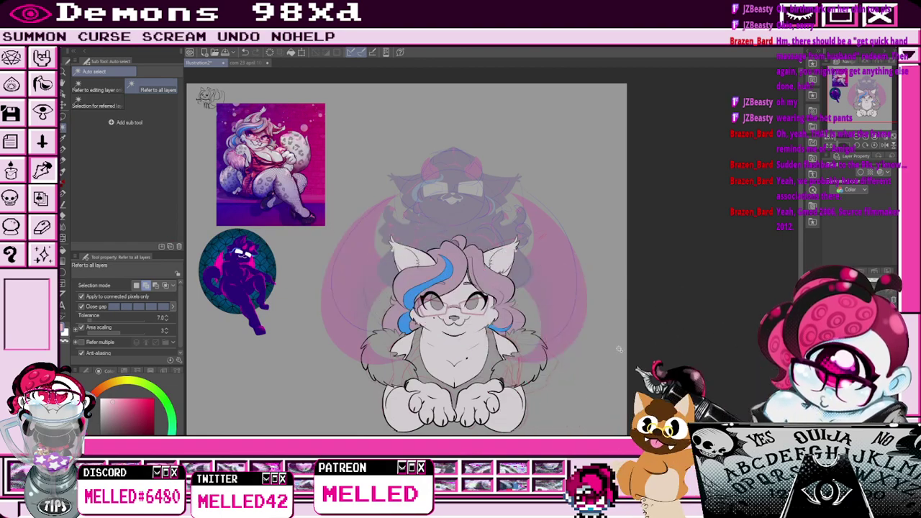
left_click(381, 368)
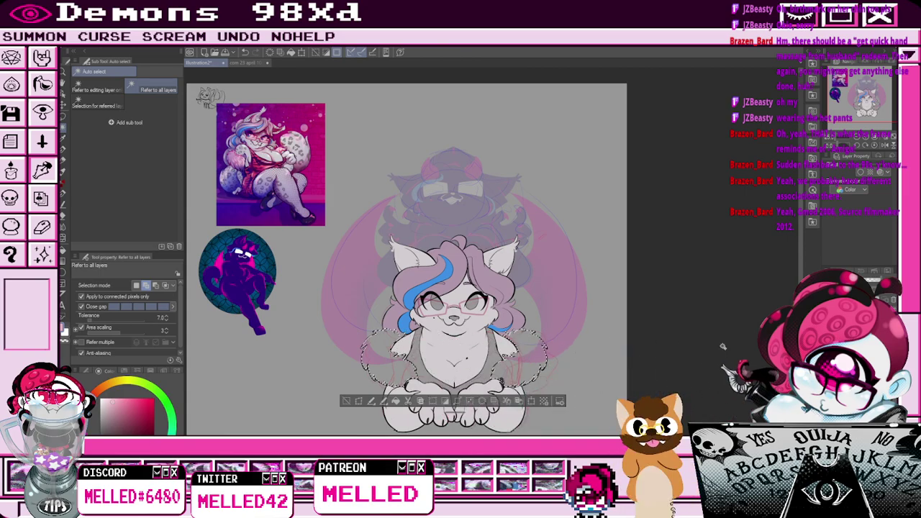
left_click(346, 402)
Sample the crimson dress color from the reference character and fill the front character's auto-selected top with it.
key("i")
scroll(250, 154, "up", 1)
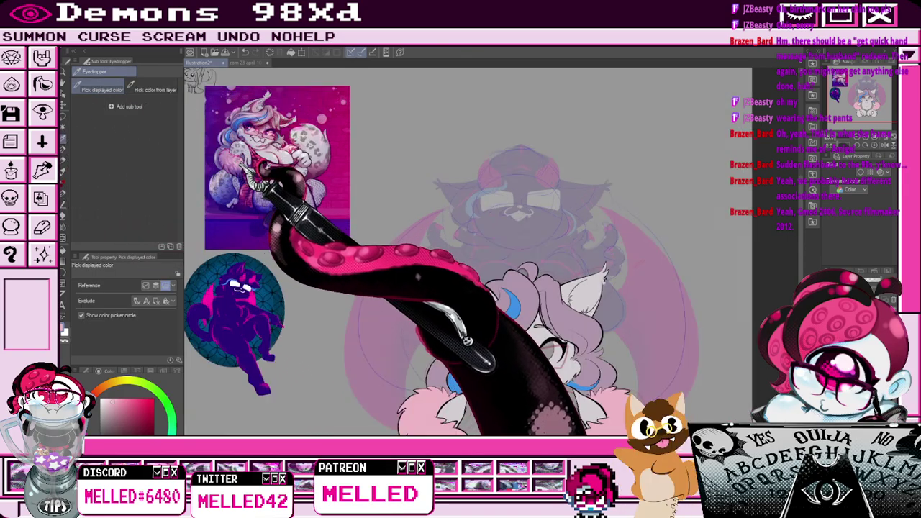
scroll(254, 179, "up", 4)
scroll(246, 153, "down", 5)
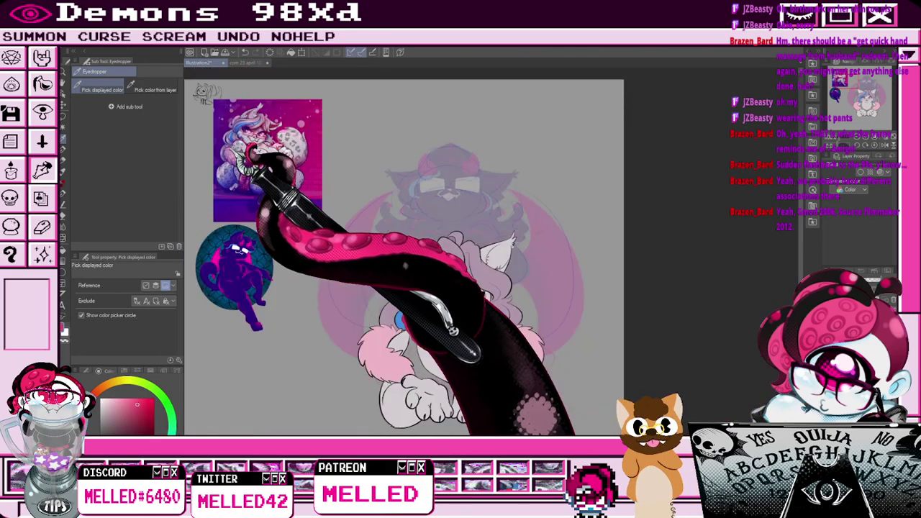
scroll(233, 152, "down", 2)
scroll(491, 252, "up", 2)
left_click(63, 127)
mouse_move(879, 110)
left_mouse_down()
mouse_move(856, 104)
mouse_move(865, 99)
left_mouse_up()
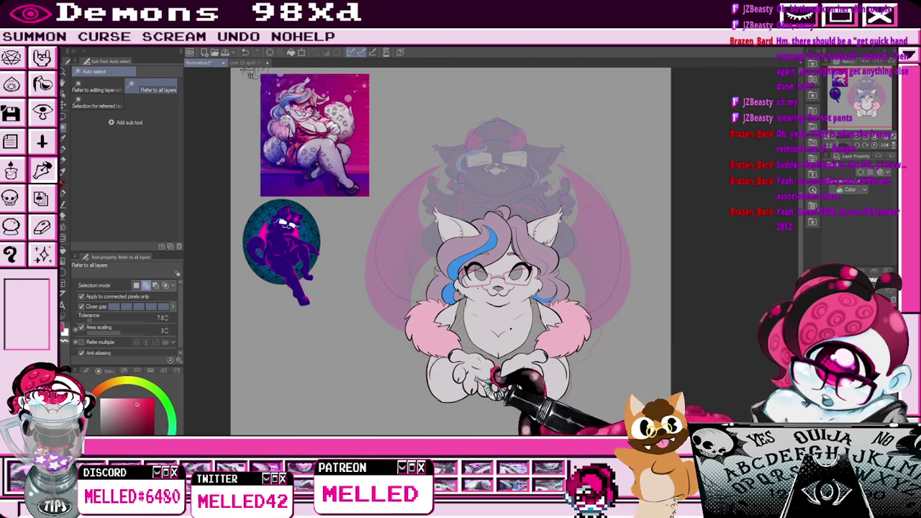
left_click(496, 361)
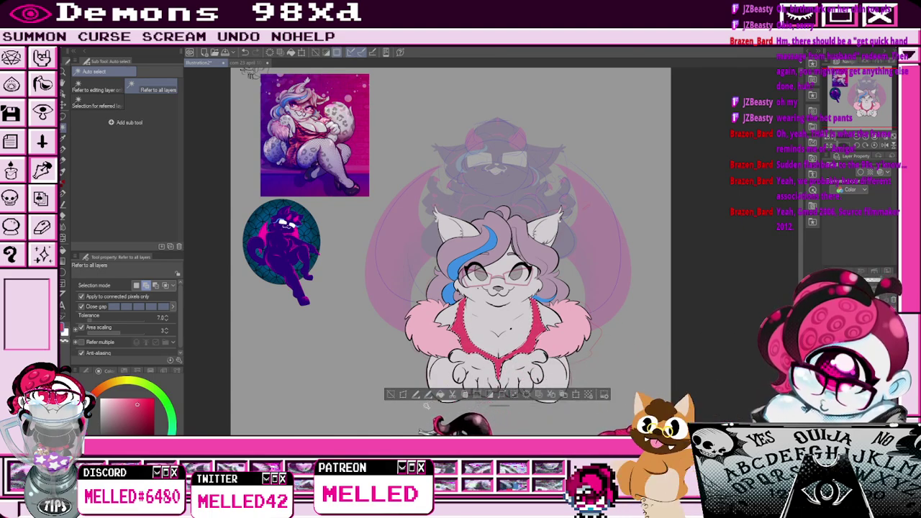
left_click(391, 396)
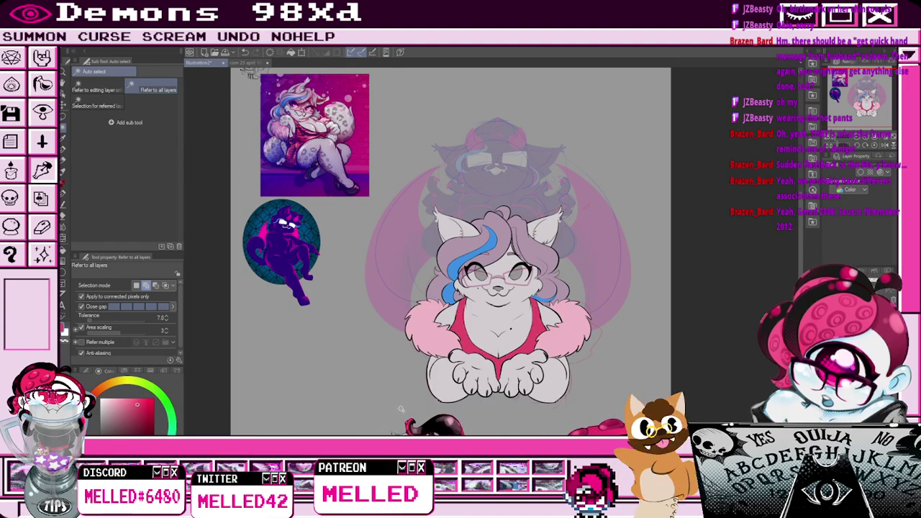
Sample the blue from the front character's hair streak and color both irises with it.
left_click(63, 149)
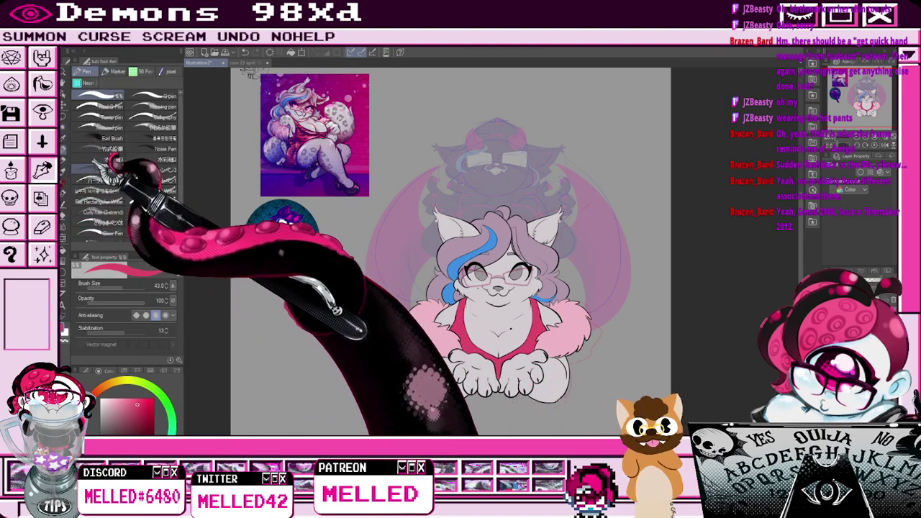
left_click(62, 138)
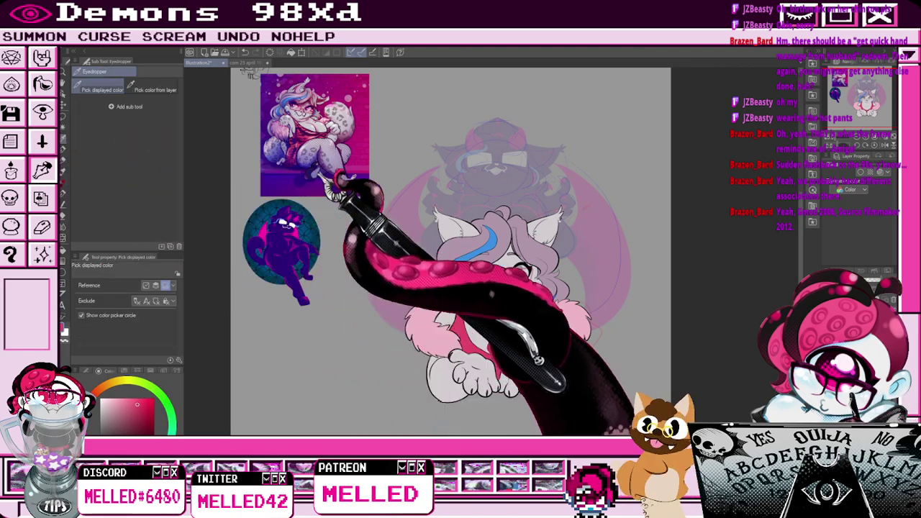
left_click(493, 241)
left_click_drag(493, 242, 493, 244)
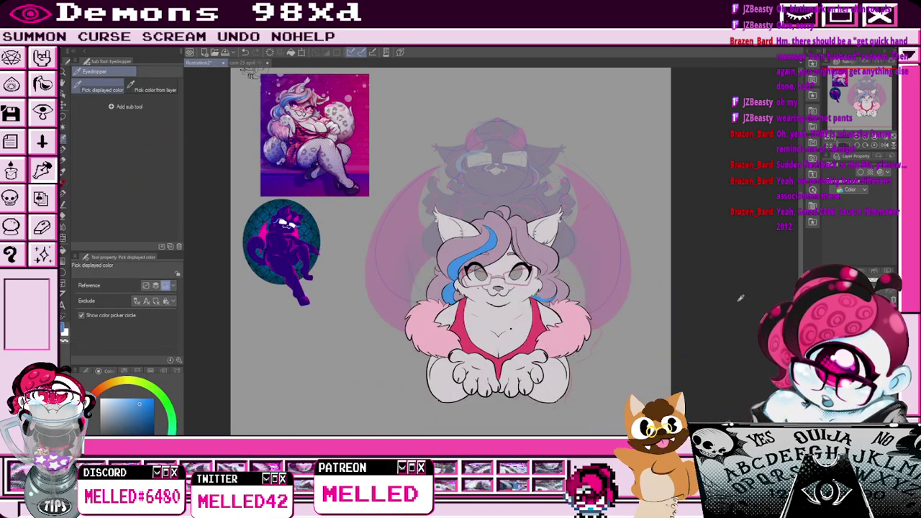
key("p")
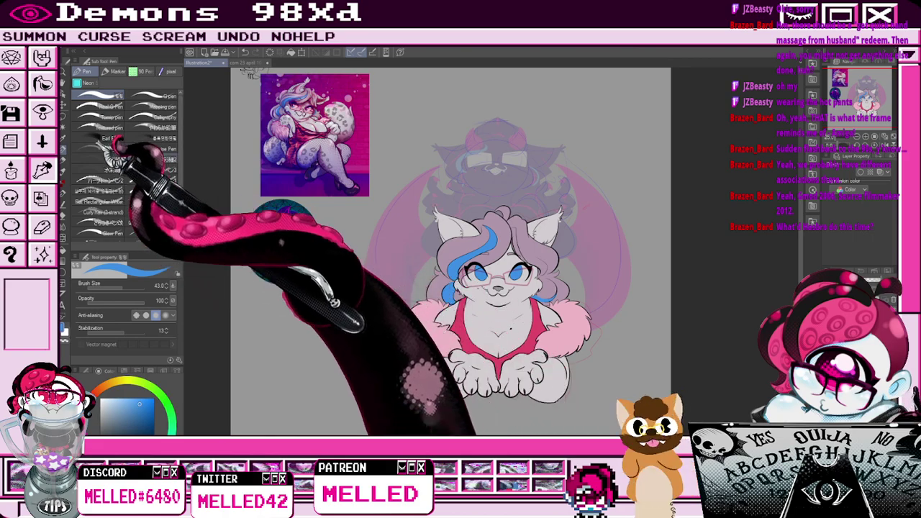
Sample a pink from the reference character and color the front character's nose with it.
key("i")
scroll(274, 85, "up", 4)
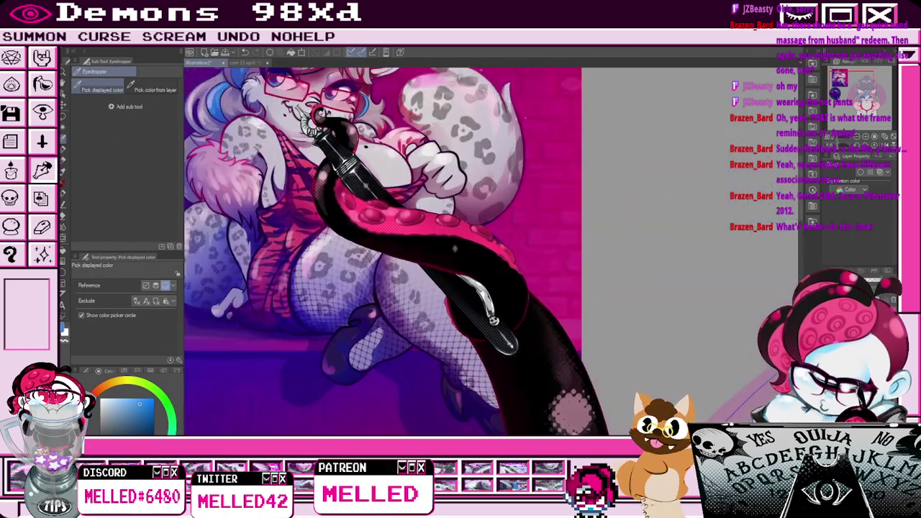
left_click(299, 88)
scroll(302, 86, "down", 4)
key("p")
scroll(532, 270, "up", 1)
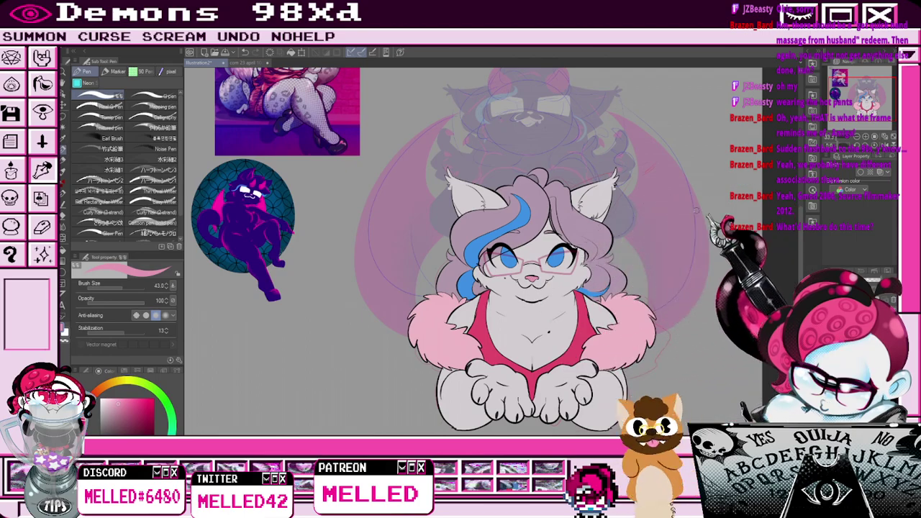
Auto-select the front character's irises, choose a dark blue, set the light airbrush to size 50.2, and clear the selection.
left_click(63, 128)
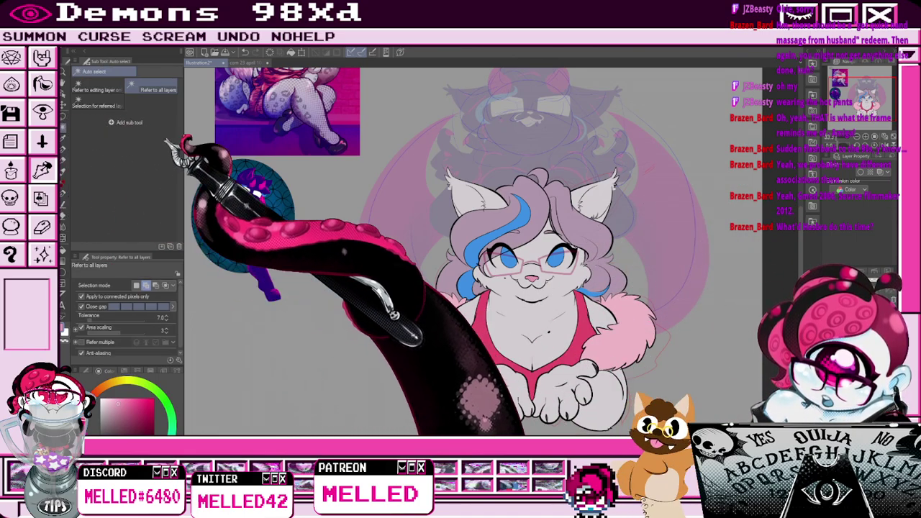
left_click(569, 263)
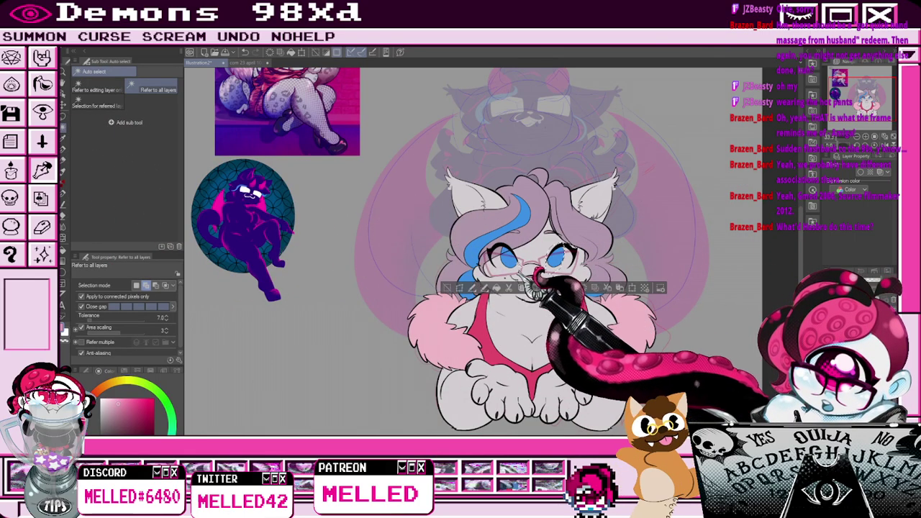
left_click(516, 266)
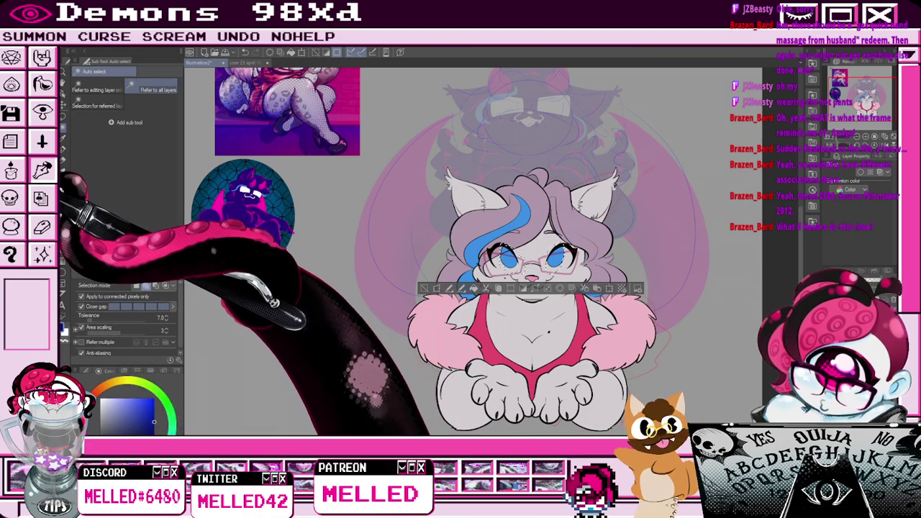
left_click(62, 183)
left_click(143, 84)
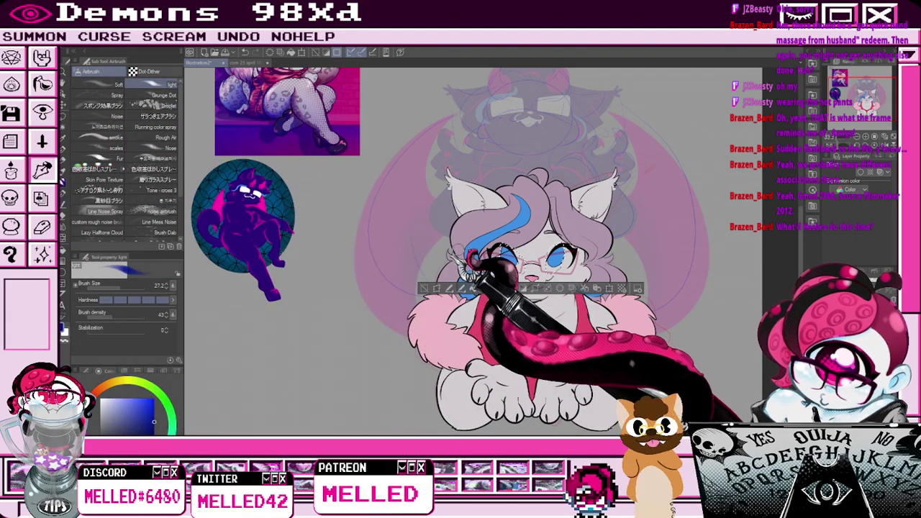
left_click(123, 288)
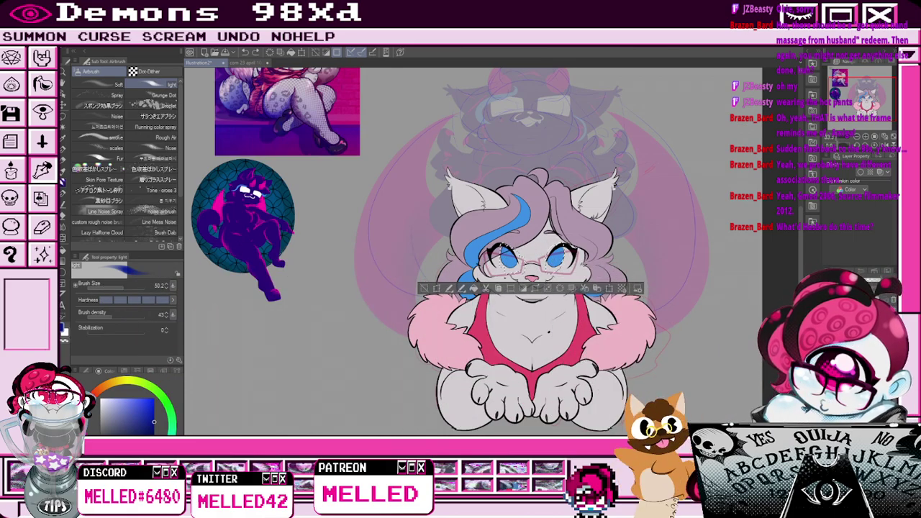
left_click(425, 288)
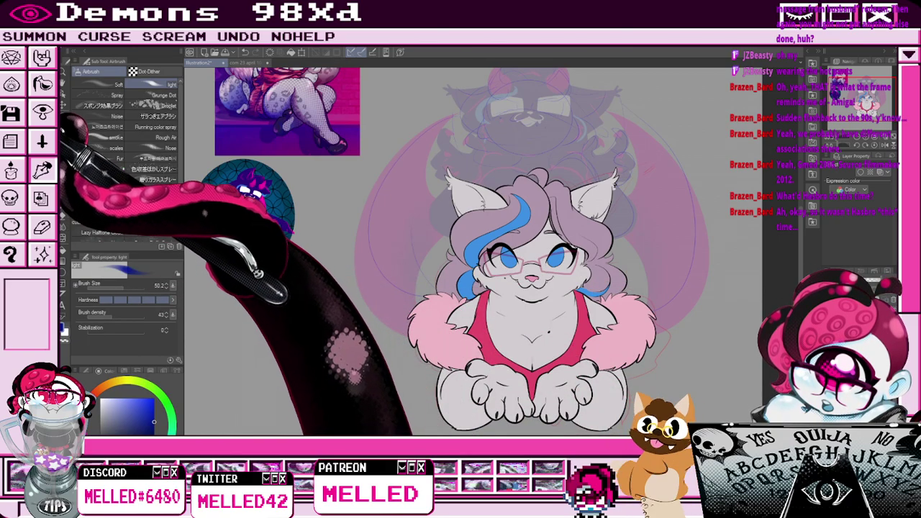
Auto-select the front character's irises, shade them dark blue with the light airbrush, add pale highlights at brush size 14.7, and clear the selection.
key("w")
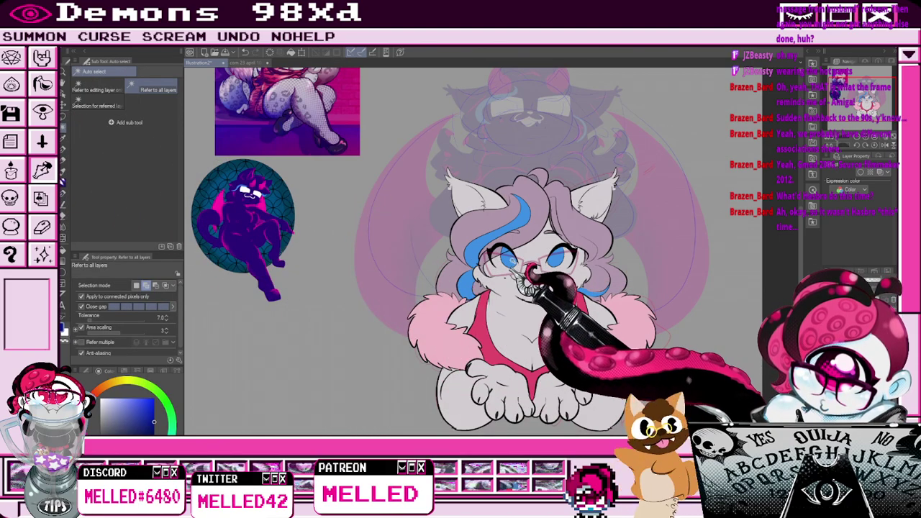
left_click(509, 258)
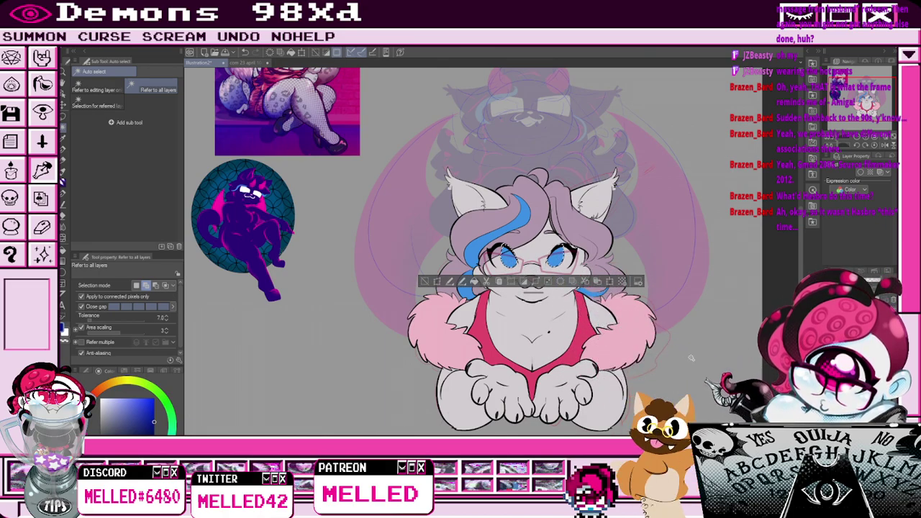
left_click(63, 181)
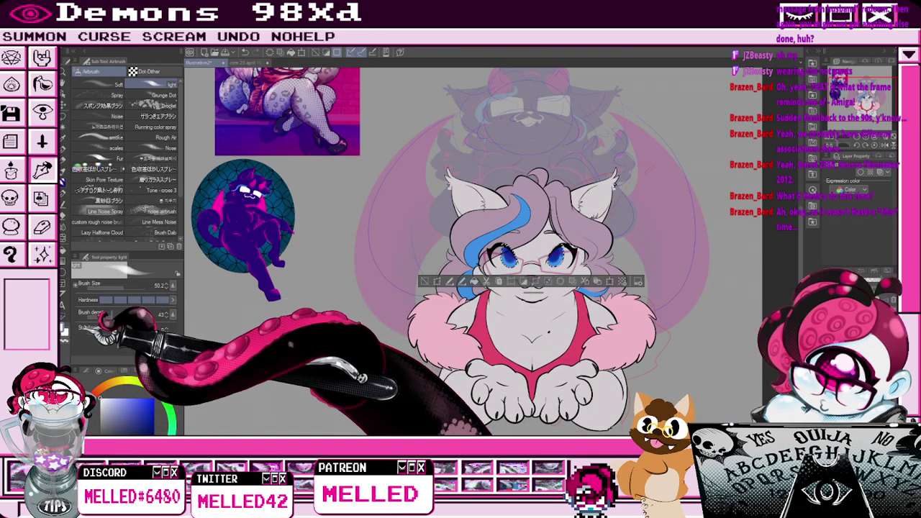
left_click(119, 317)
left_click(108, 288)
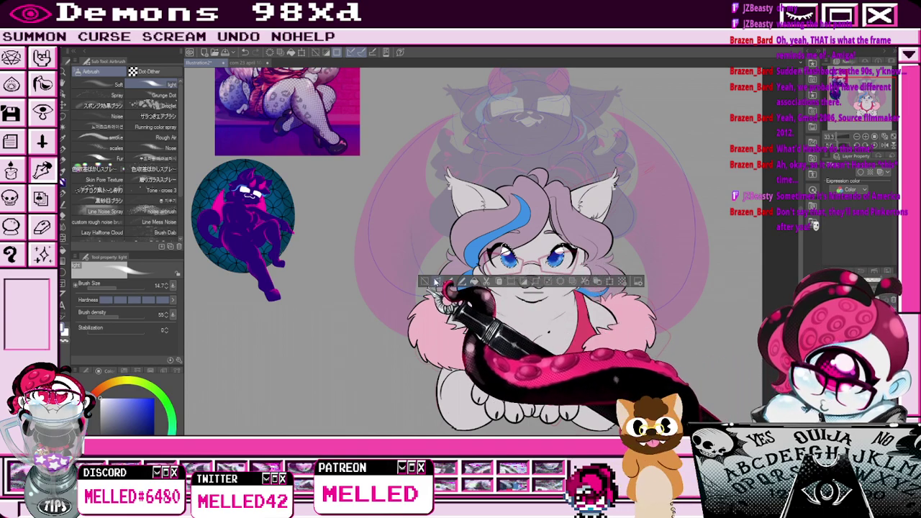
left_click(425, 281)
scroll(568, 249, "down", 1)
scroll(706, 173, "up", 1)
left_click_drag(857, 90, 860, 94)
scroll(490, 252, "down", 4)
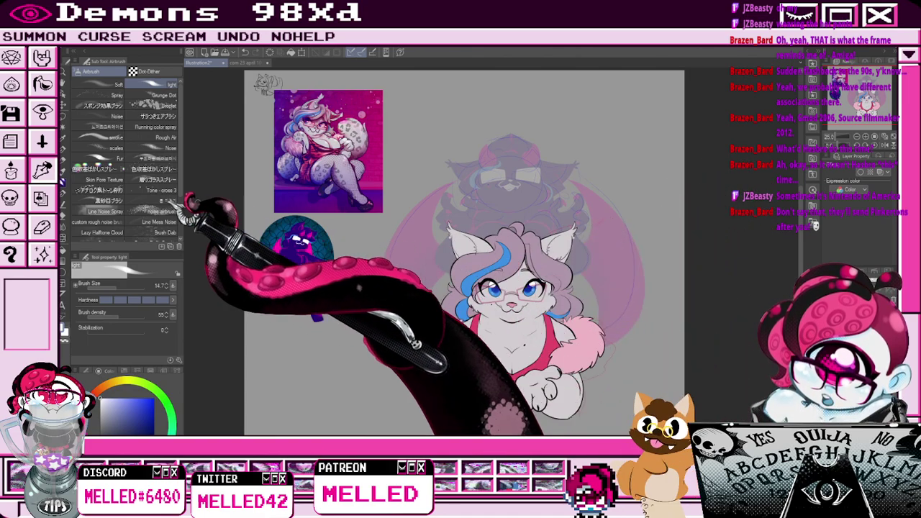
Auto-select the front character's crimson top and choose the Tiger Stripes Brush from the animal skin decoration brushes.
left_click(63, 127)
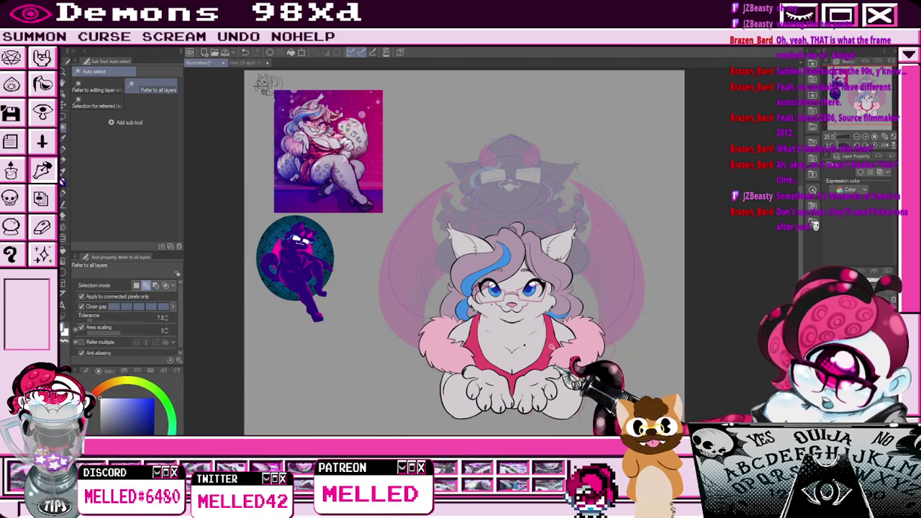
left_click(529, 396)
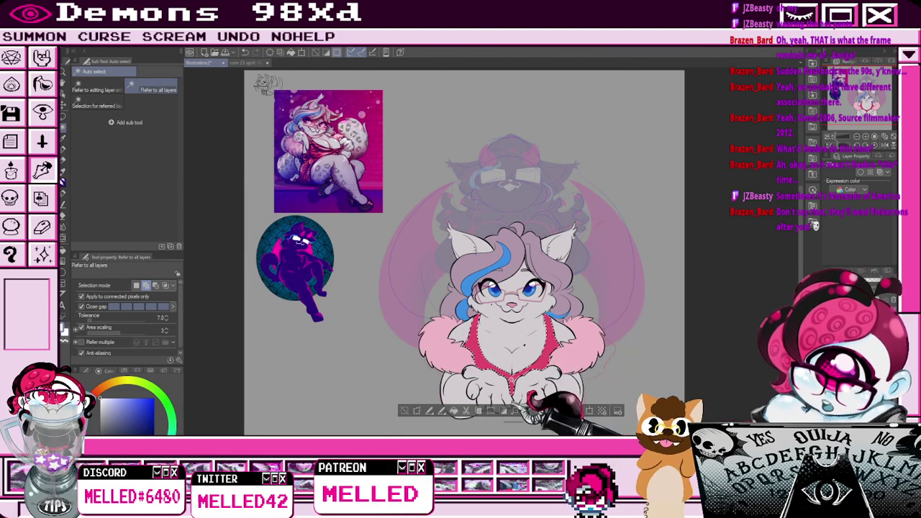
left_click(62, 182)
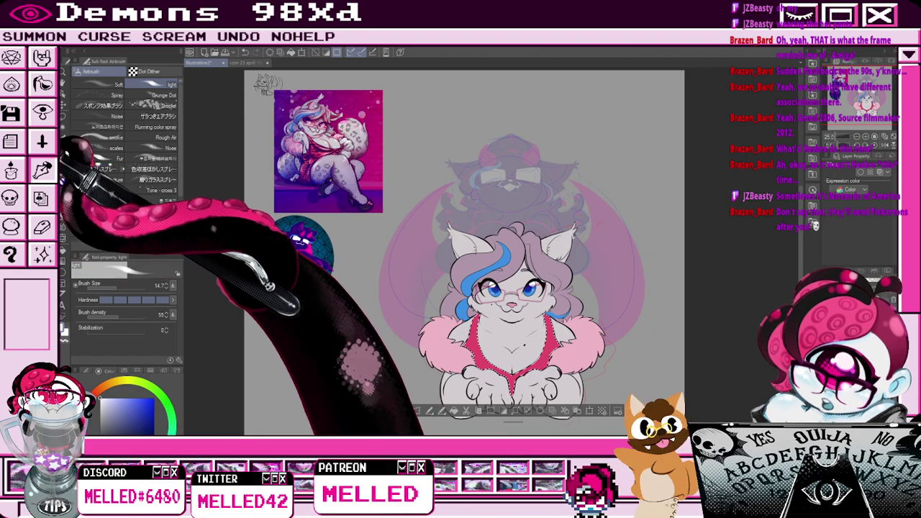
left_click(63, 182)
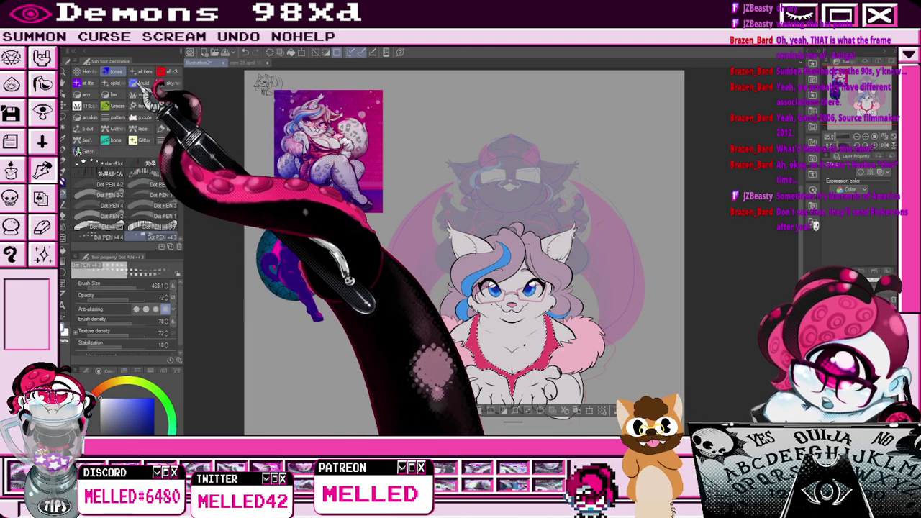
left_click(171, 105)
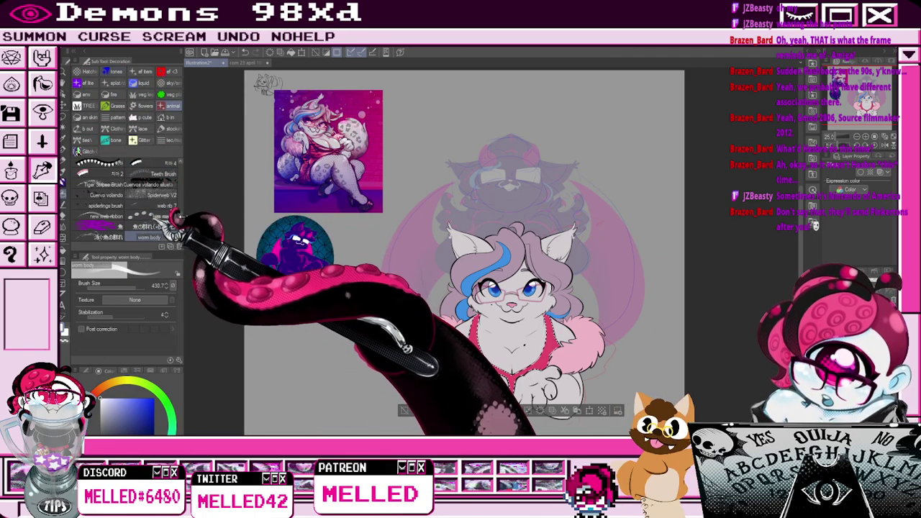
scroll(173, 219, "down", 3)
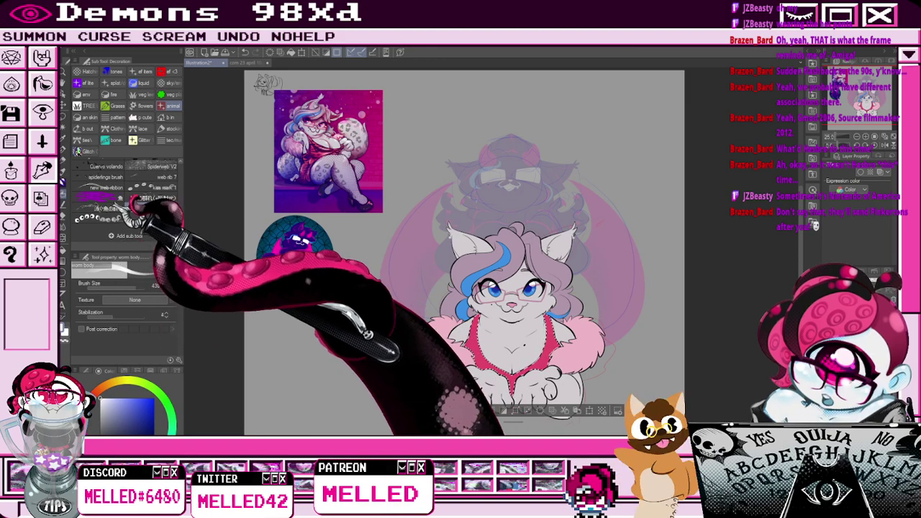
left_click(85, 197)
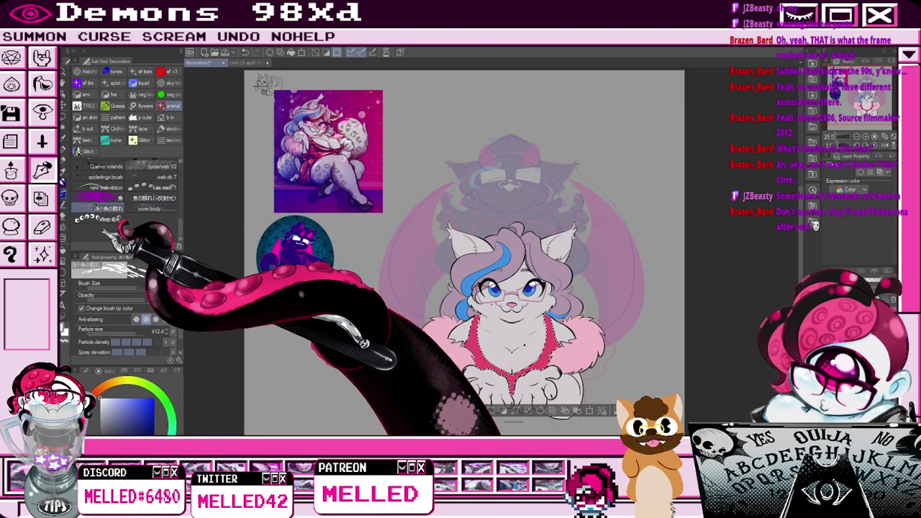
left_click(87, 118)
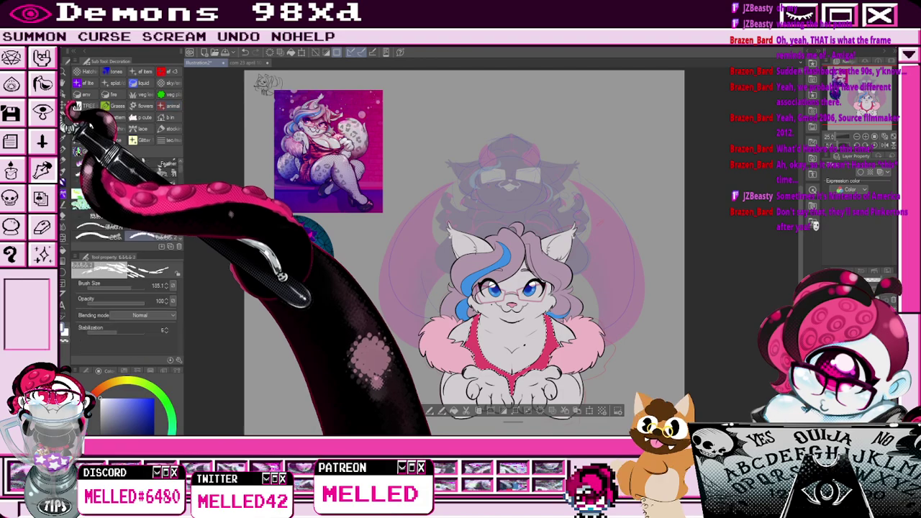
left_click_drag(180, 177, 180, 236)
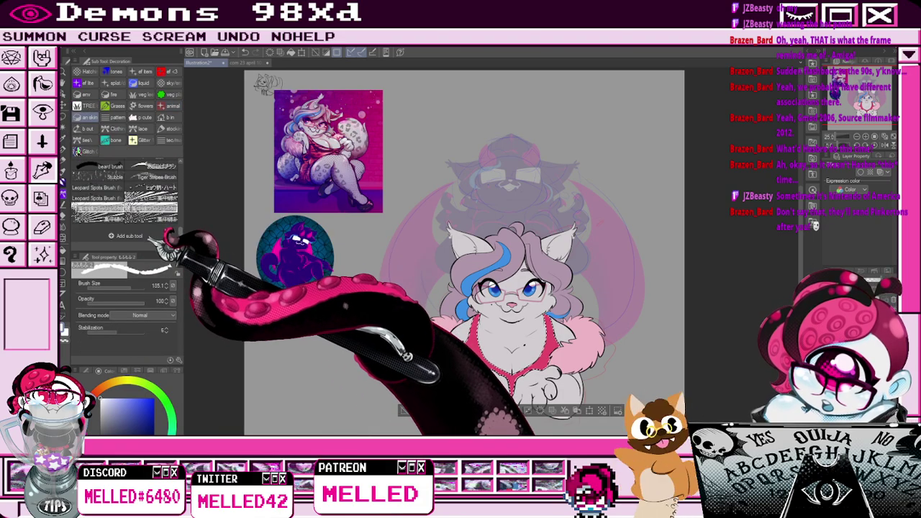
left_click(90, 198)
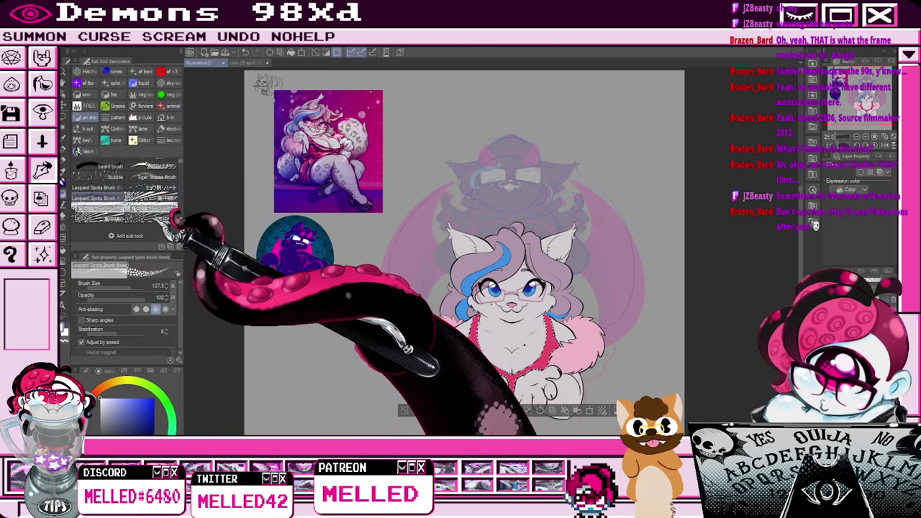
left_click(148, 176)
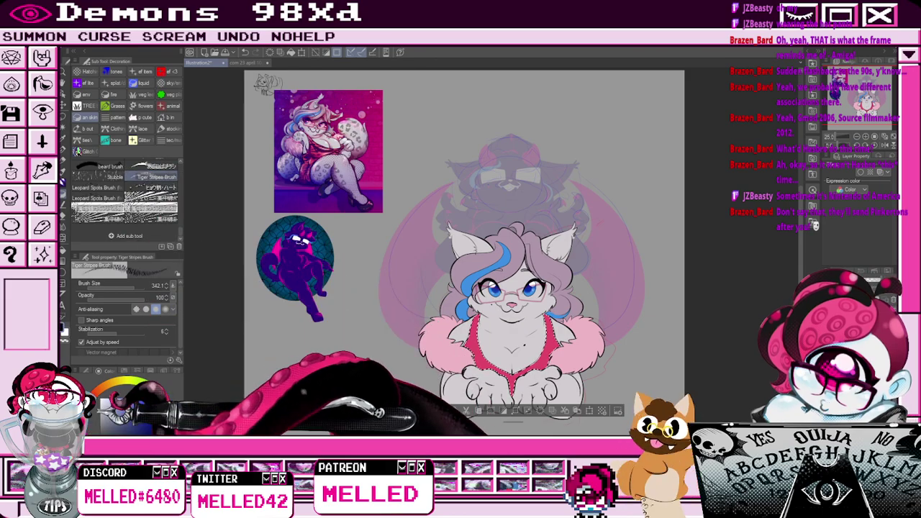
Paint tiger stripes down both sides of the selected top at brush size 342.1, redoing unwanted strokes, and clear the selection.
key("ctrl+z")
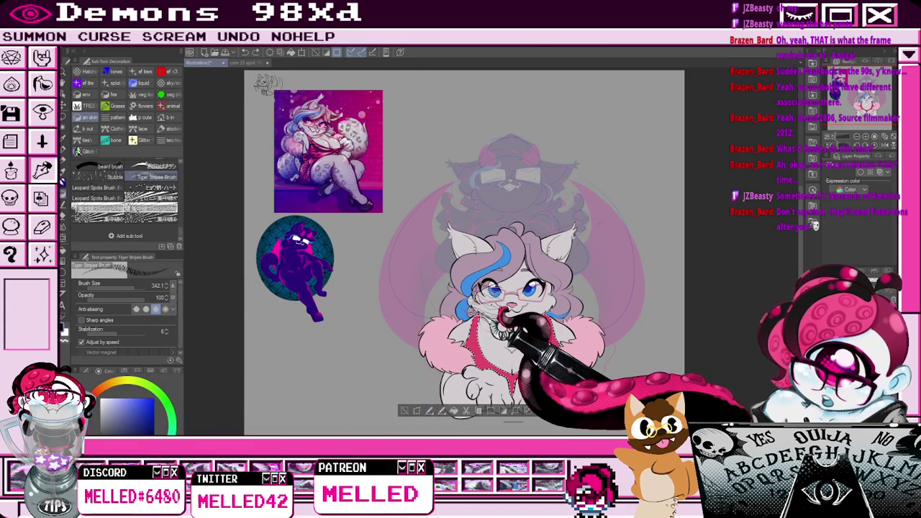
left_click_drag(475, 318, 502, 390)
mouse_move(551, 317)
left_mouse_down()
mouse_move(563, 380)
mouse_move(534, 421)
mouse_move(521, 380)
left_mouse_up()
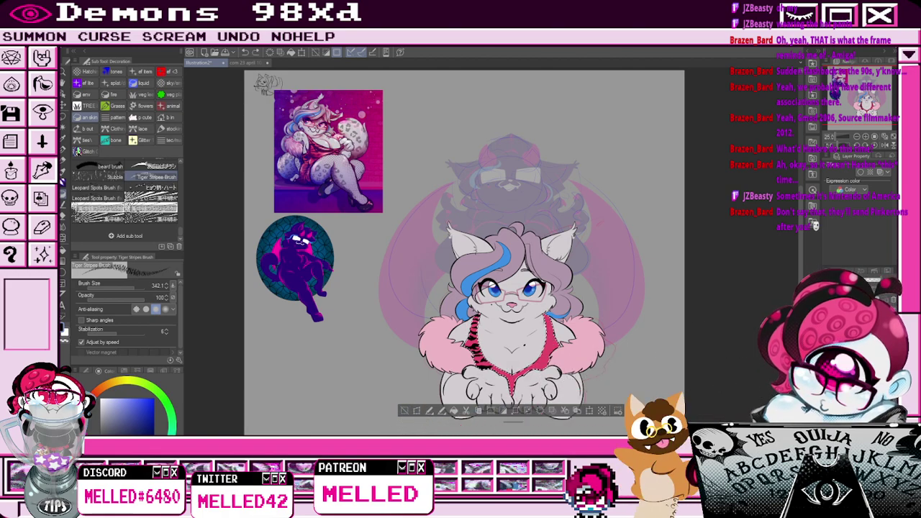
key("ctrl+z")
left_click_drag(555, 316, 530, 381)
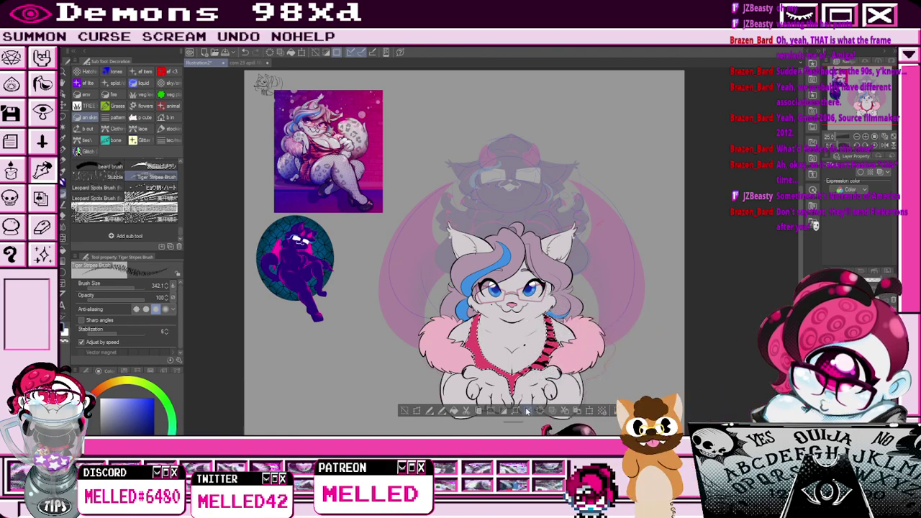
left_click_drag(555, 320, 528, 382)
left_click_drag(473, 321, 519, 383)
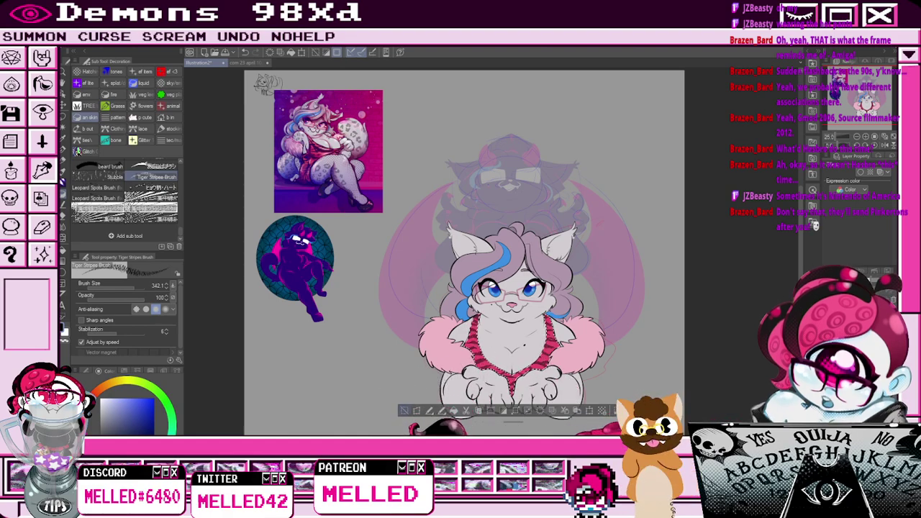
left_click(404, 410)
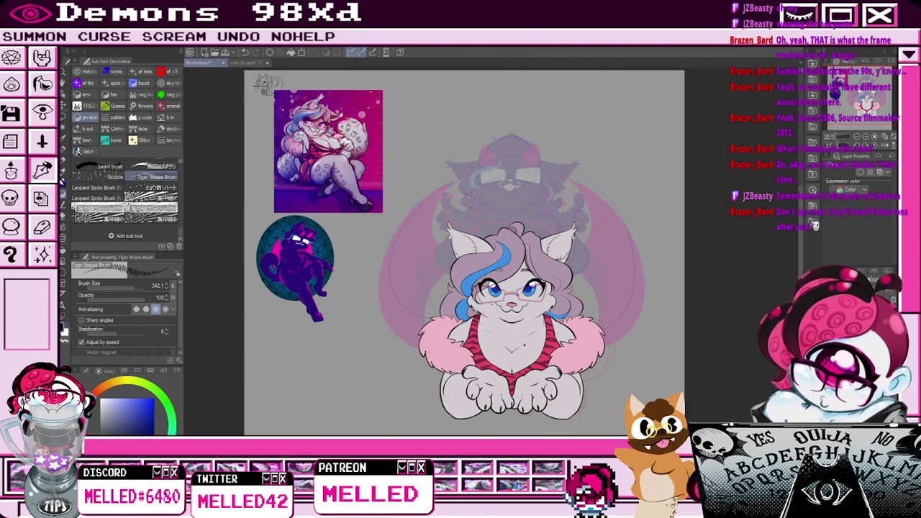
Auto-select the front character's light fur and paint spots on both ears with the ヒョウ柄ハート brush at size 100.
key("w")
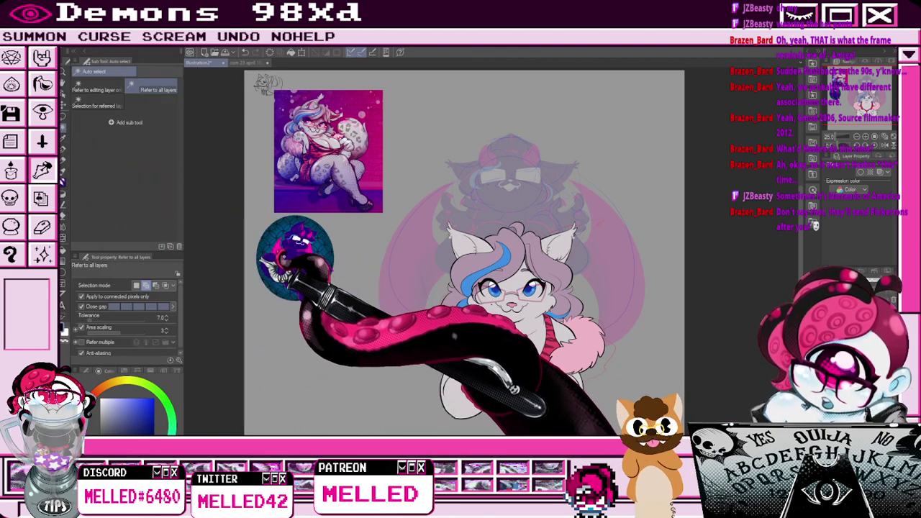
left_click(454, 416)
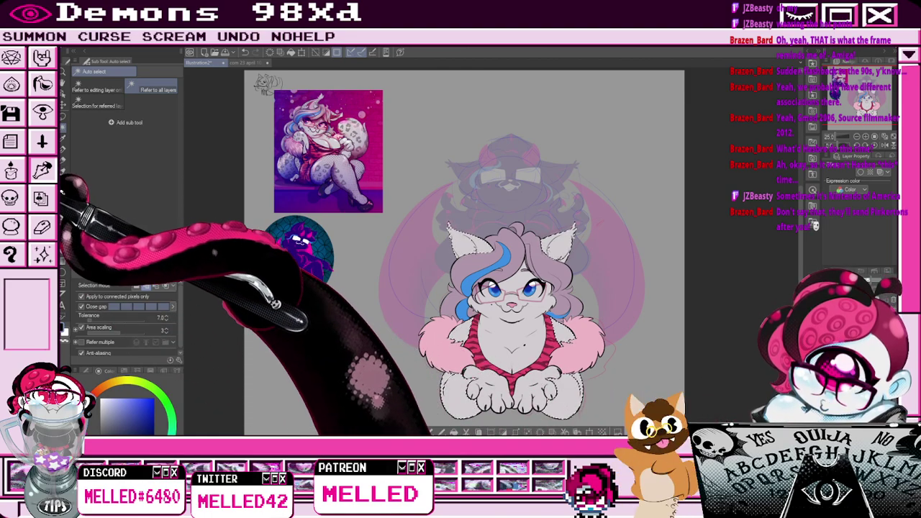
left_click(63, 182)
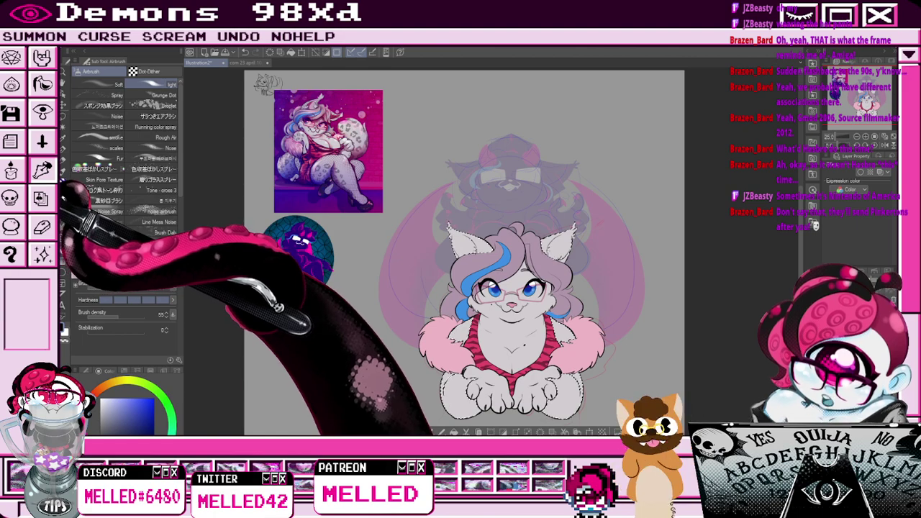
left_click(70, 225)
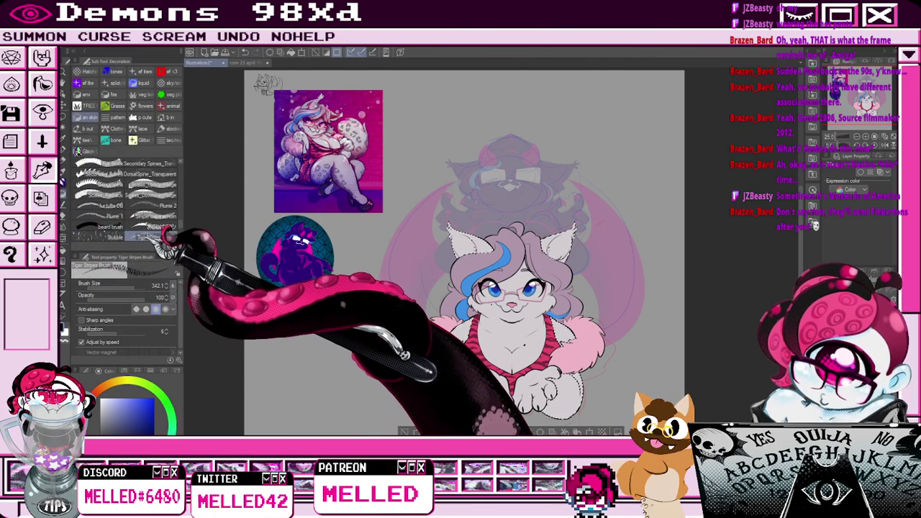
left_click_drag(180, 225, 180, 239)
left_click(95, 237)
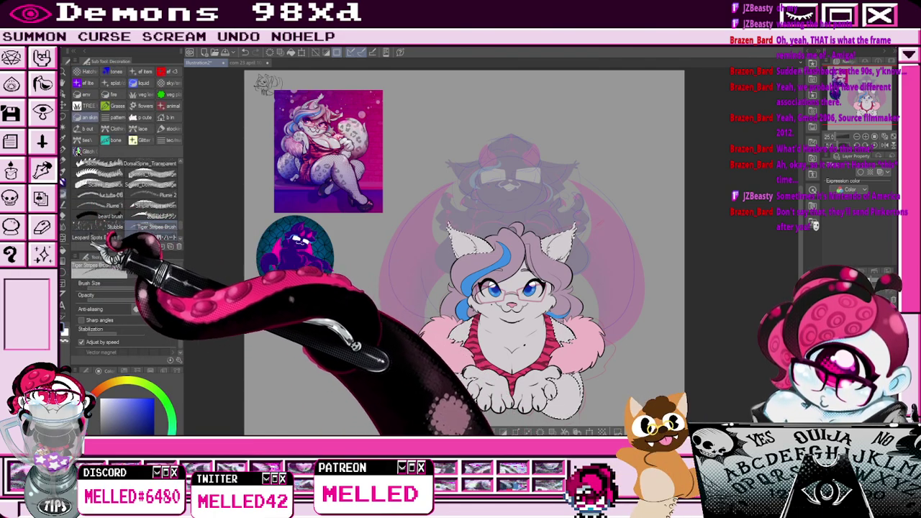
left_click(147, 237)
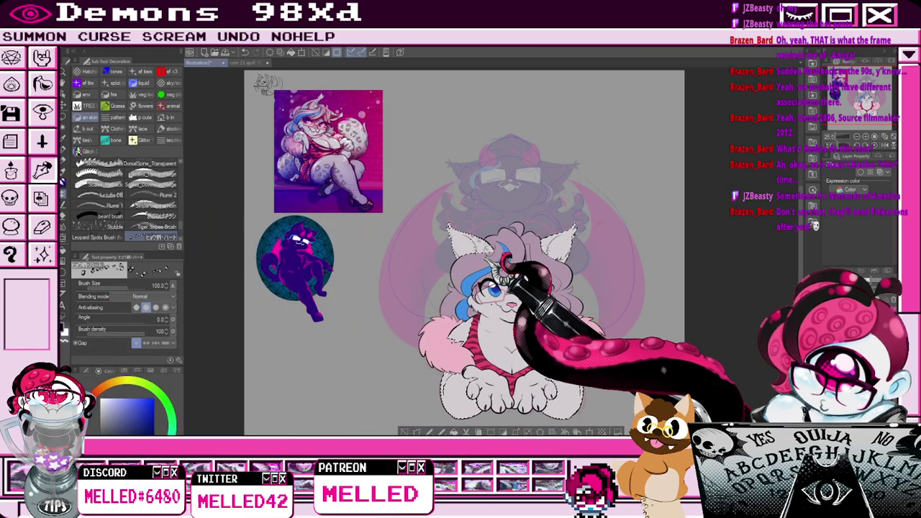
scroll(554, 251, "up", 2)
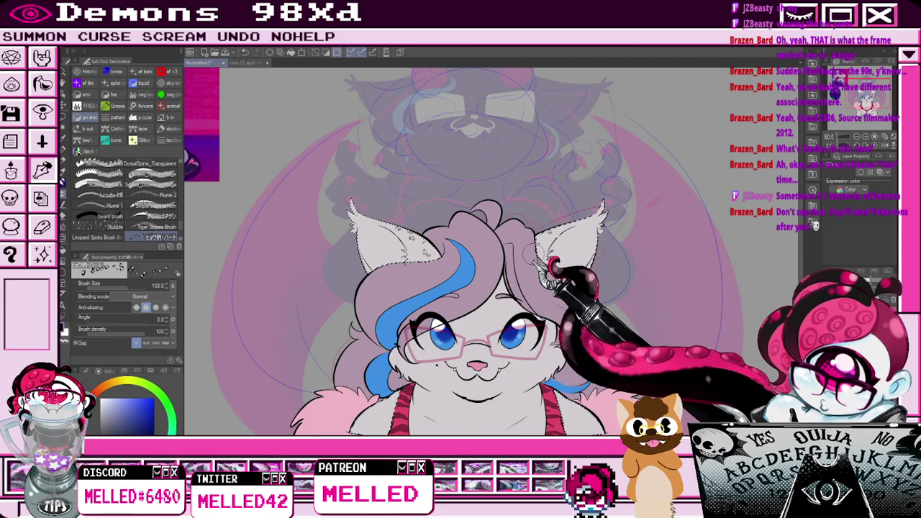
scroll(581, 312, "down", 2)
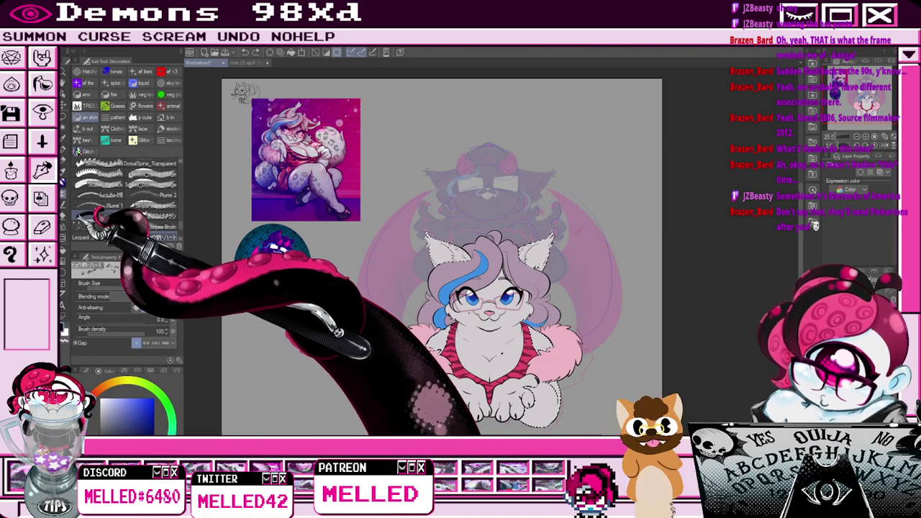
Paint spots on the thighs and arms with the fixed Leopard Spots Brush at size 253.4, soften with the Soft airbrush, and clear the selection.
left_click(157, 237)
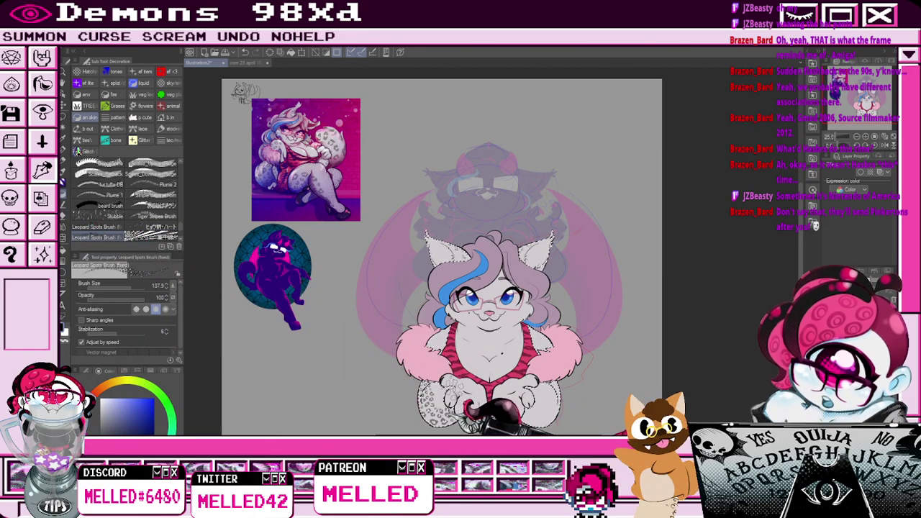
left_click(134, 288)
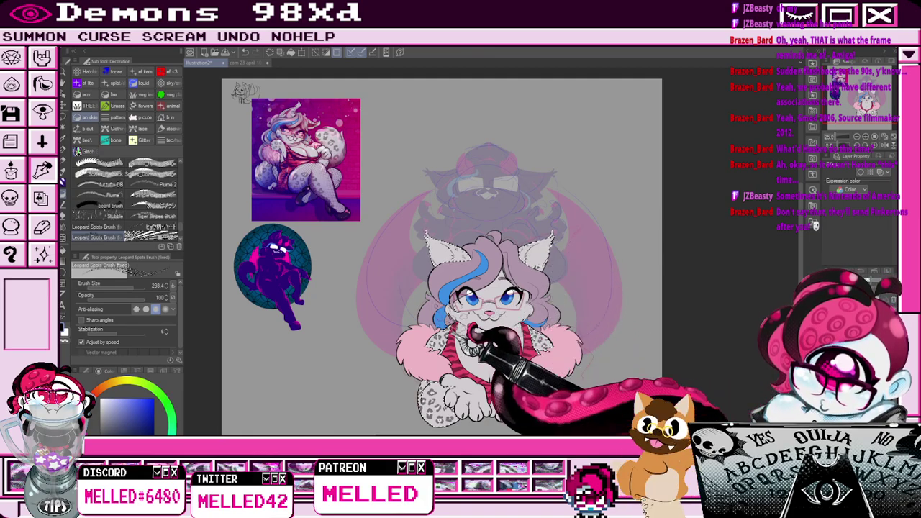
left_click(75, 114)
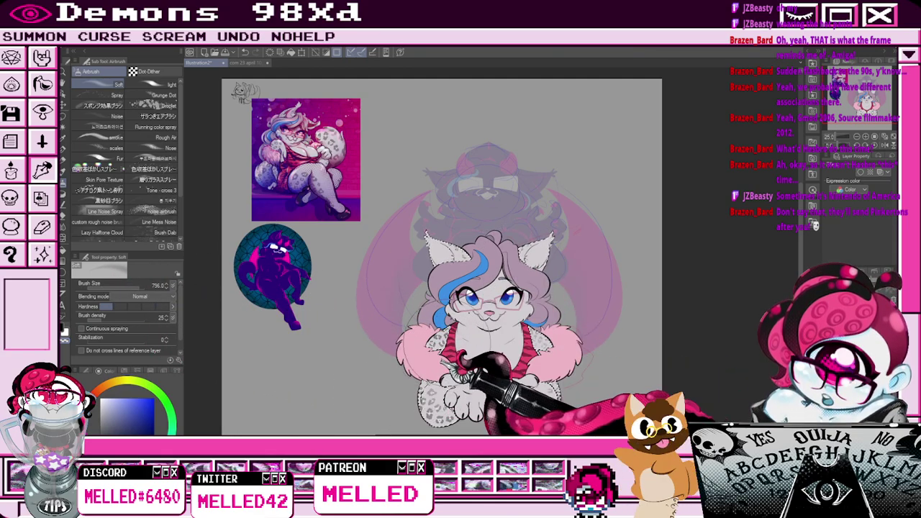
left_click(126, 288)
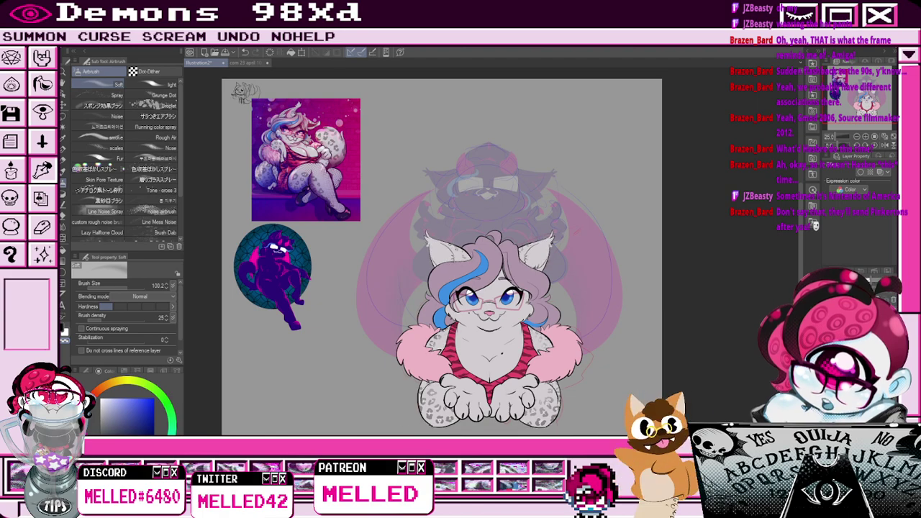
Paint white highlights on the front character's blue eyes with the pen at brush size 43.
left_click_drag(866, 96, 870, 98)
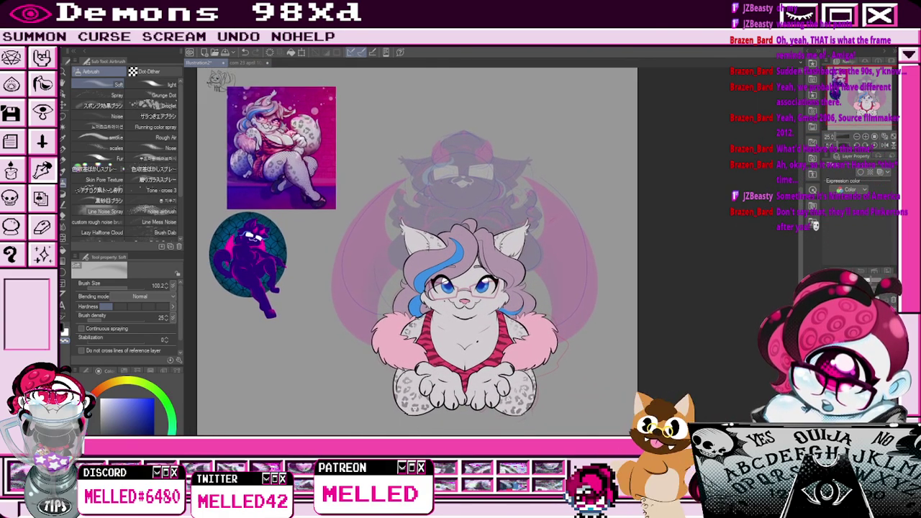
left_click(63, 127)
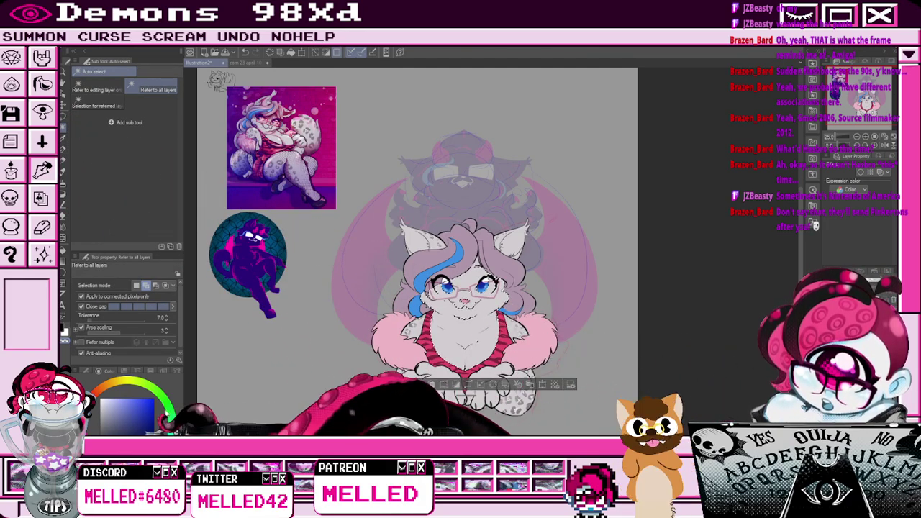
key("p")
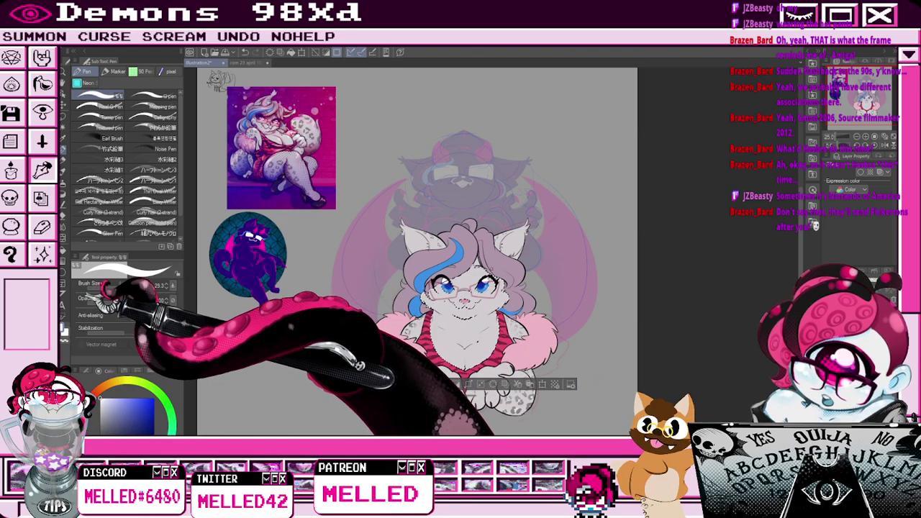
scroll(445, 287, "up", 2)
mouse_move(444, 297)
left_mouse_down()
mouse_move(426, 294)
mouse_move(441, 303)
left_mouse_up()
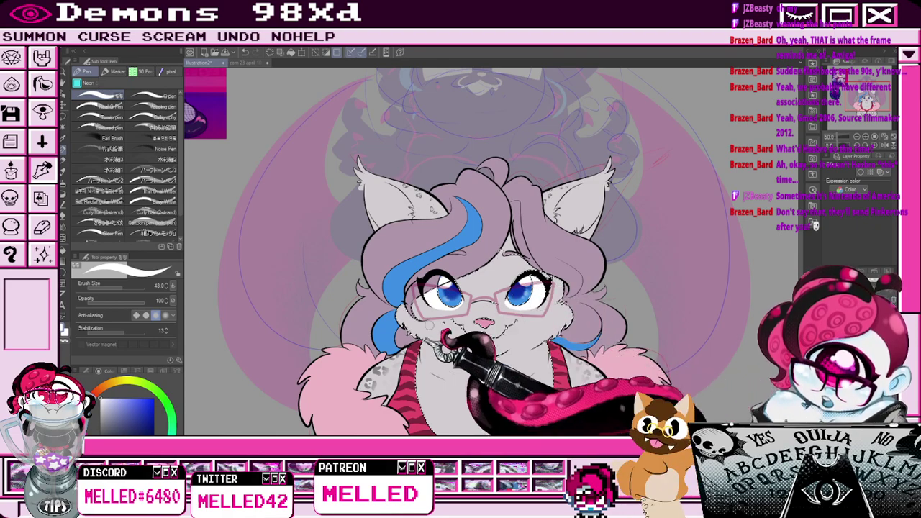
key("ctrl+minus")
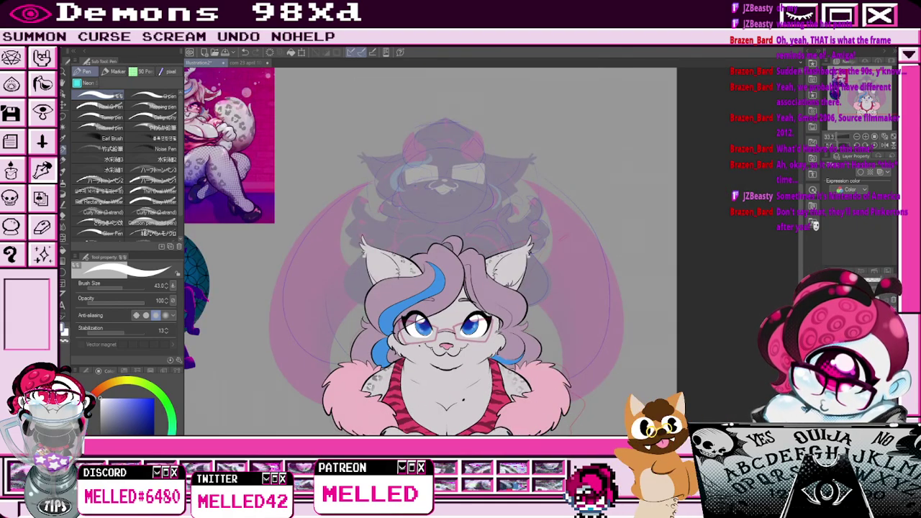
key("ctrl+minus")
left_click_drag(852, 106, 847, 110)
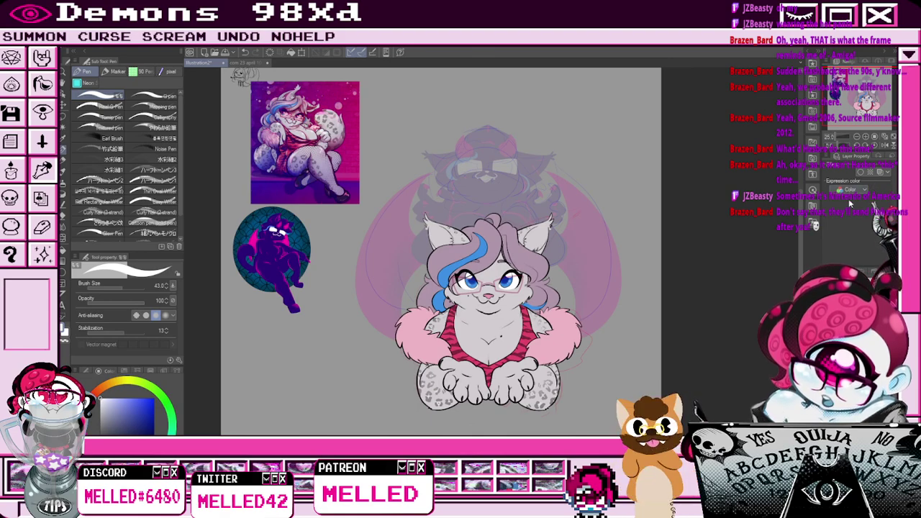
left_click(860, 173)
left_click(879, 183)
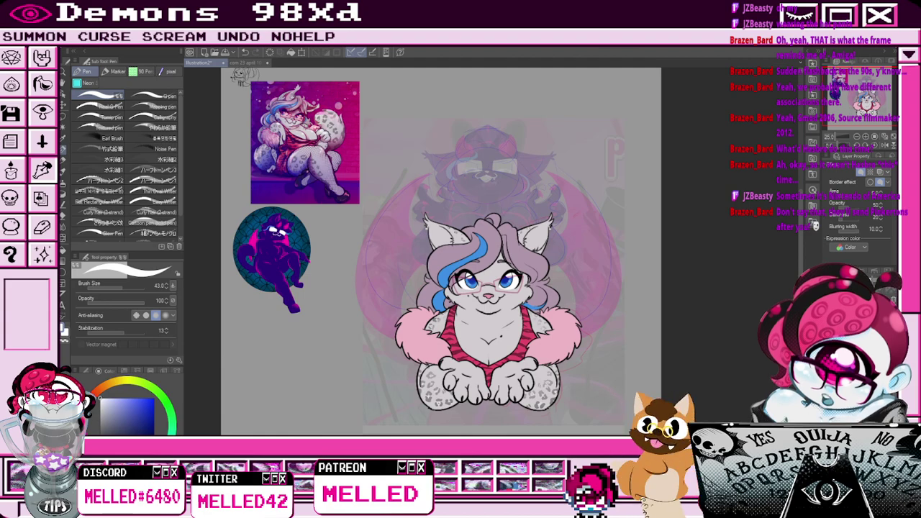
left_click(860, 338)
left_click(889, 287)
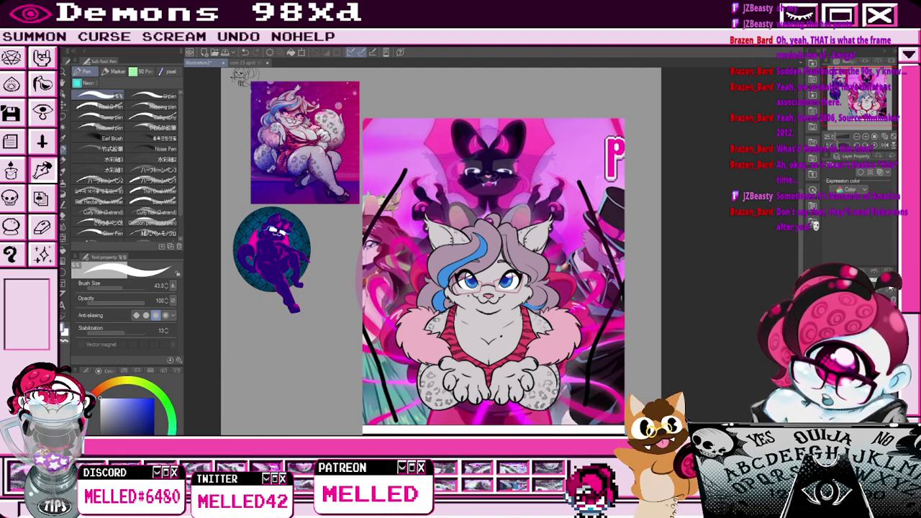
left_click(828, 339)
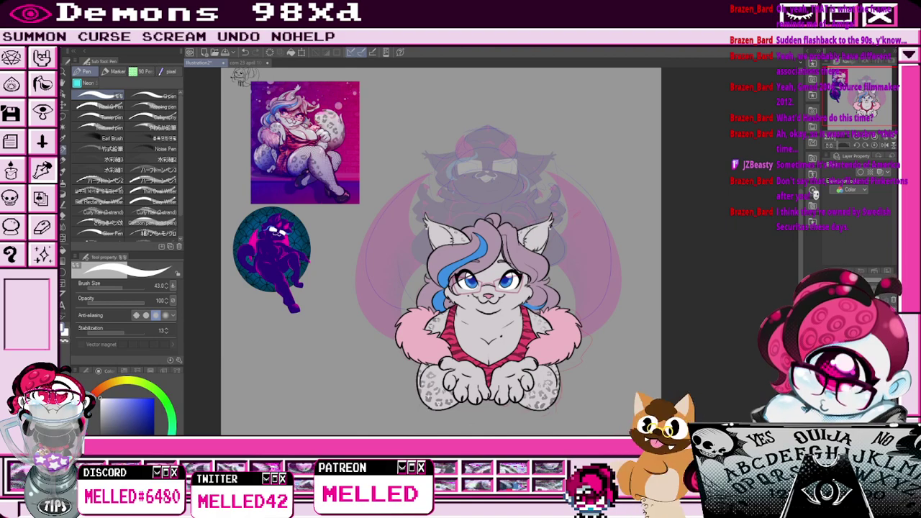
left_click(860, 353)
left_click(856, 345)
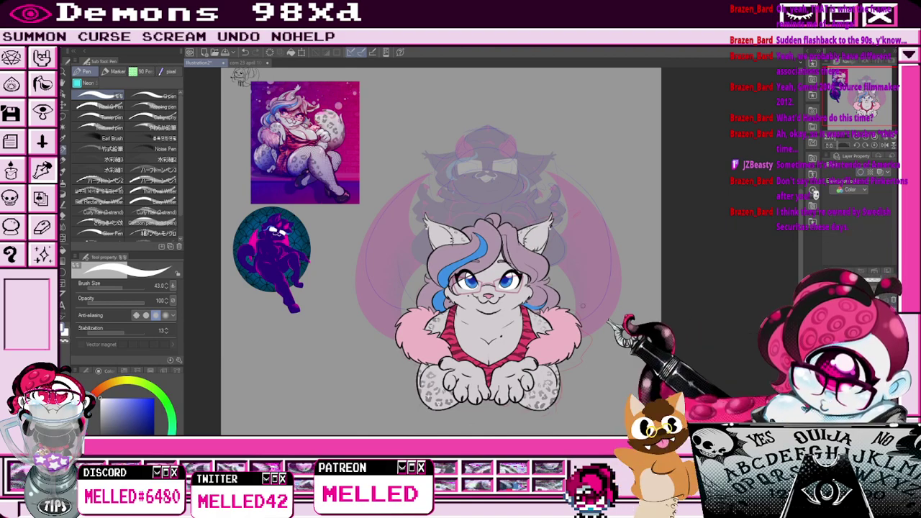
key("ctrl+z")
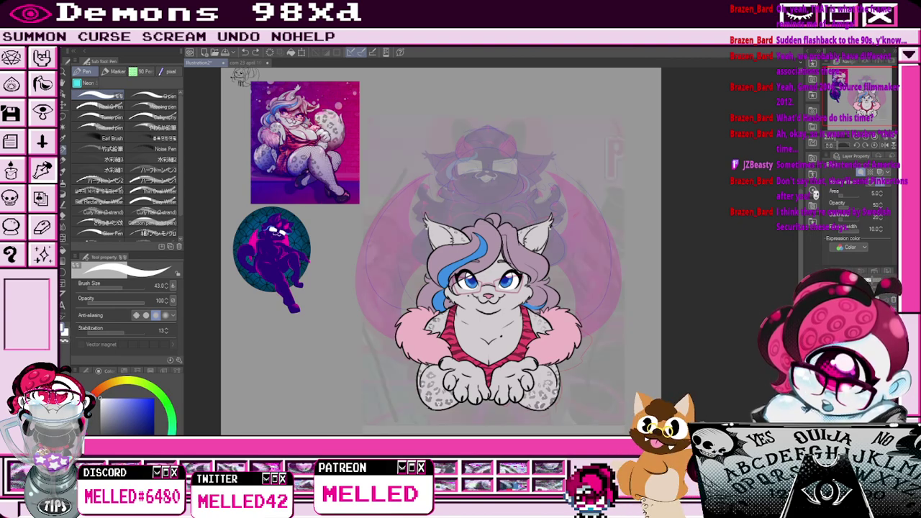
left_click(815, 192)
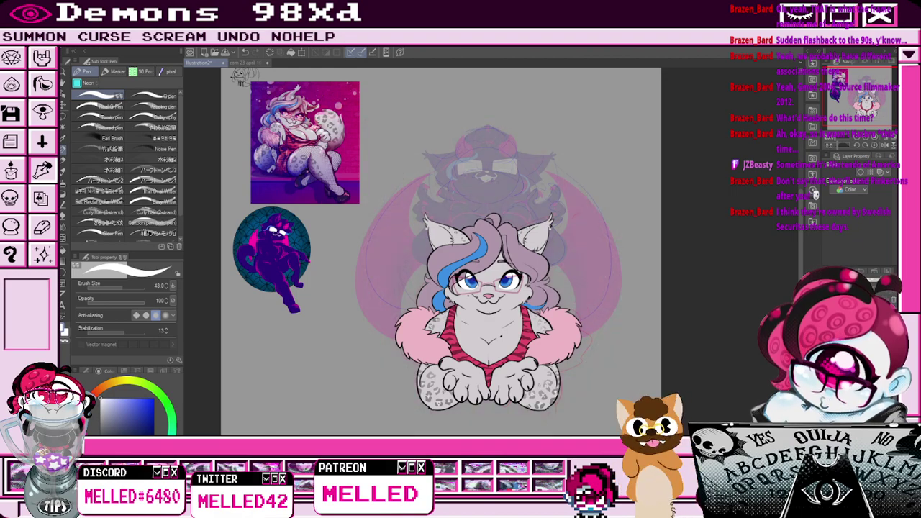
Paint dark shadows inside the front character's ears and along the hair and blue streak with the pen at brush size 43.
key("ctrl+plus")
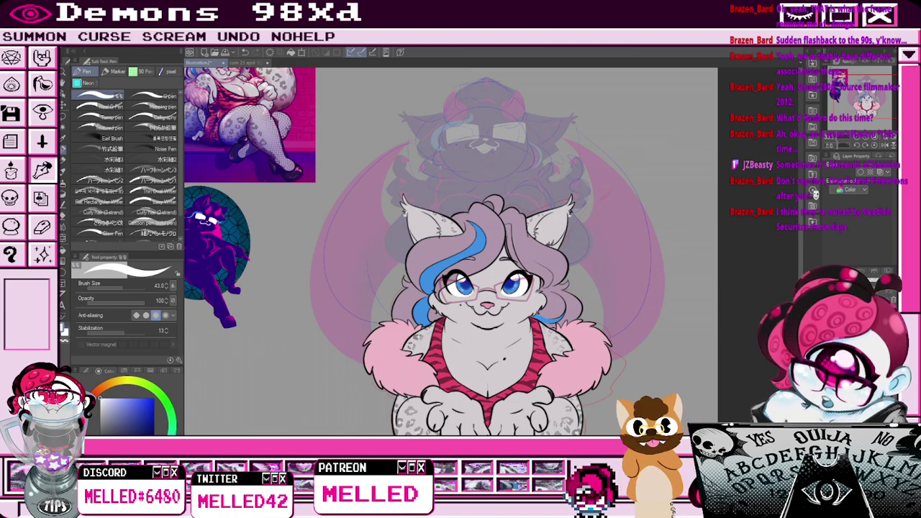
key("e")
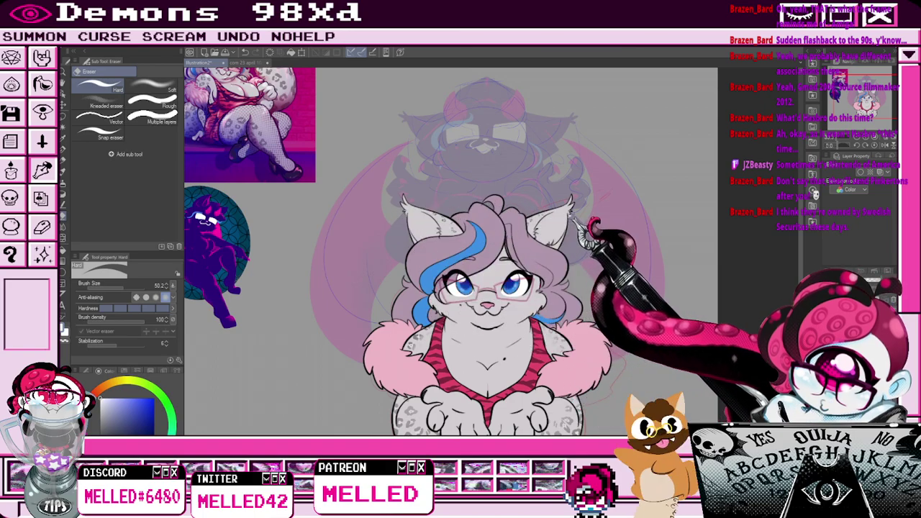
scroll(683, 302, "down", 2)
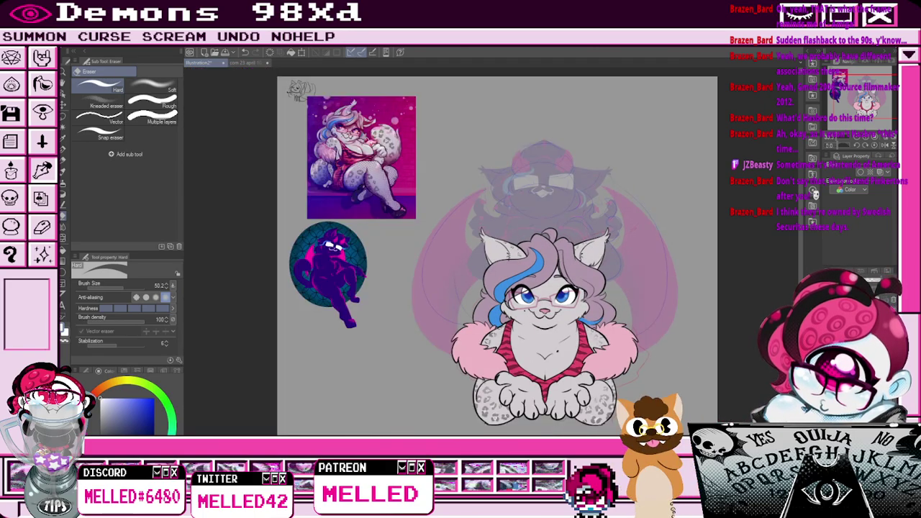
left_click_drag(856, 103, 867, 98)
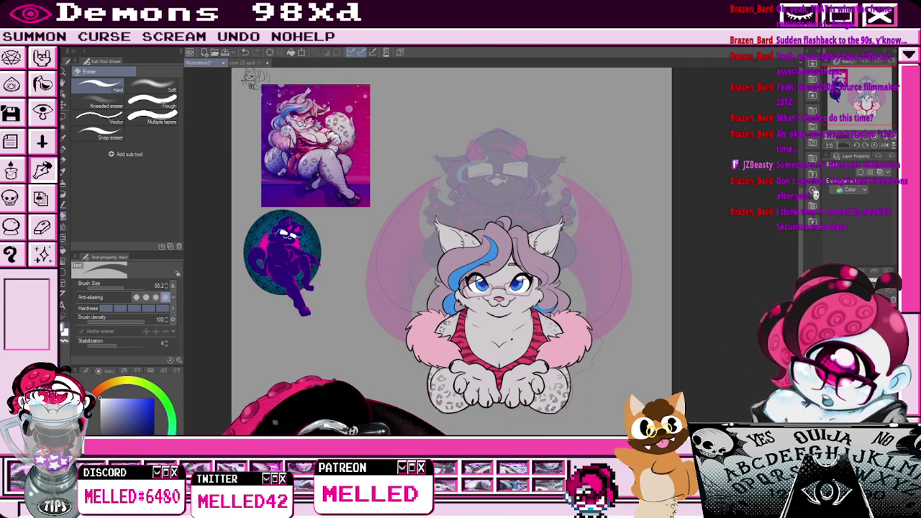
key("p")
scroll(531, 369, "up", 3)
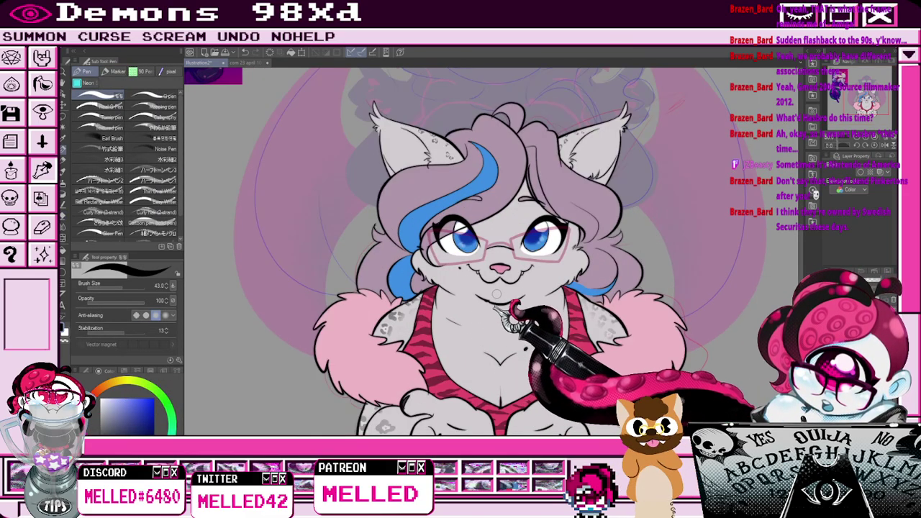
left_click_drag(574, 151, 579, 173)
left_click_drag(416, 132, 425, 161)
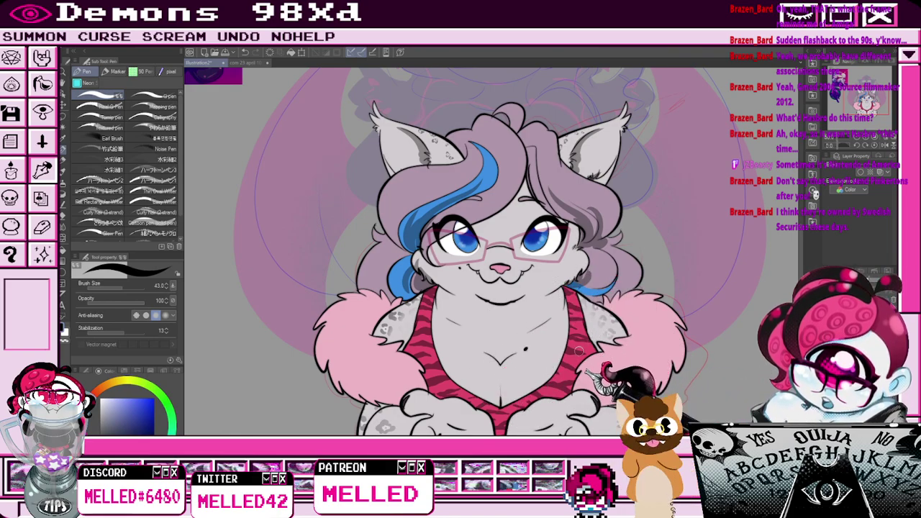
Shade the front character's pink fluffy wrap, chest crease and lower hair curls with the pen at brush size 43.
scroll(497, 412, "down", 1)
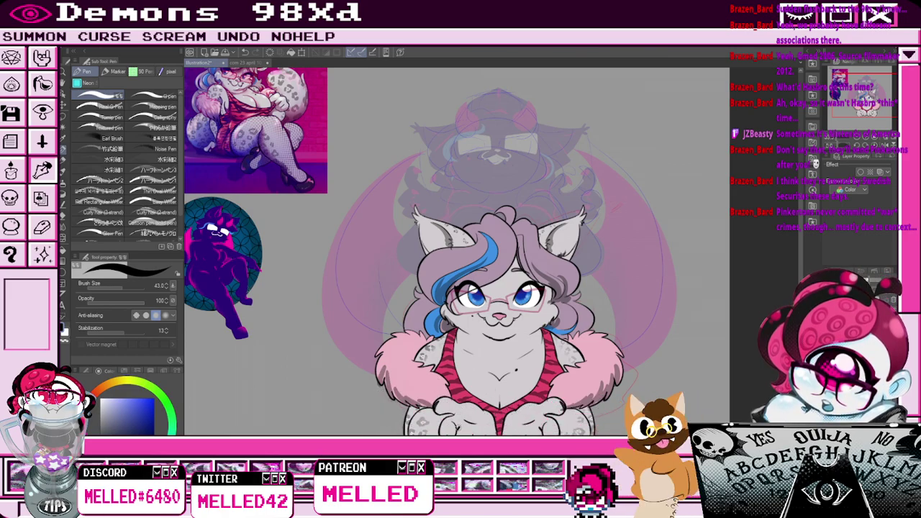
scroll(497, 414, "up", 2)
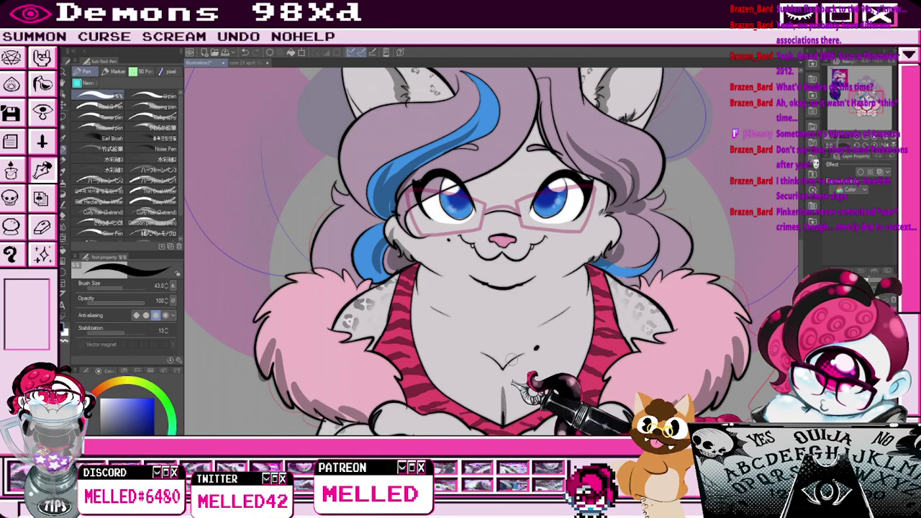
scroll(512, 378, "down", 2)
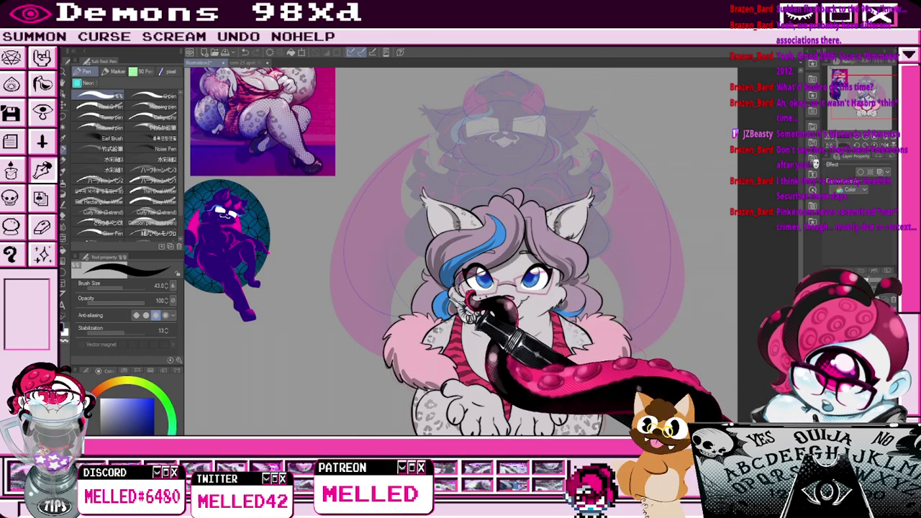
key("e")
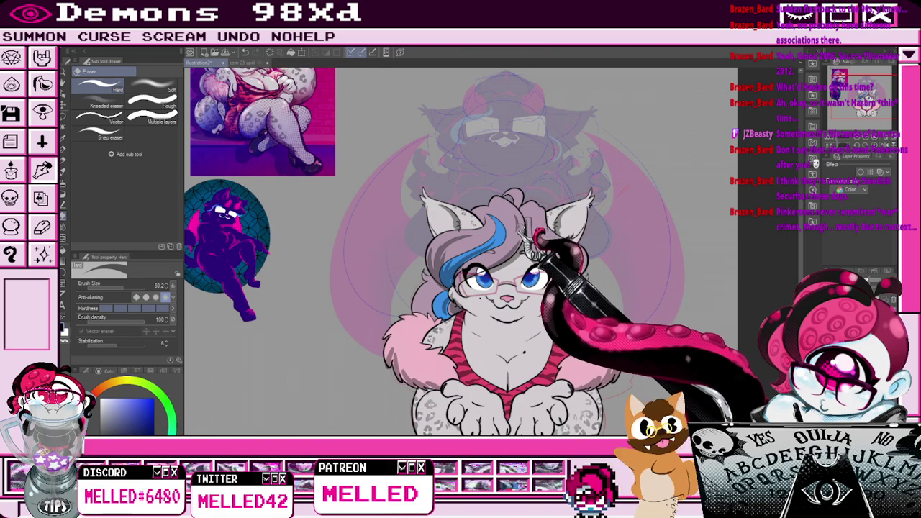
key("p")
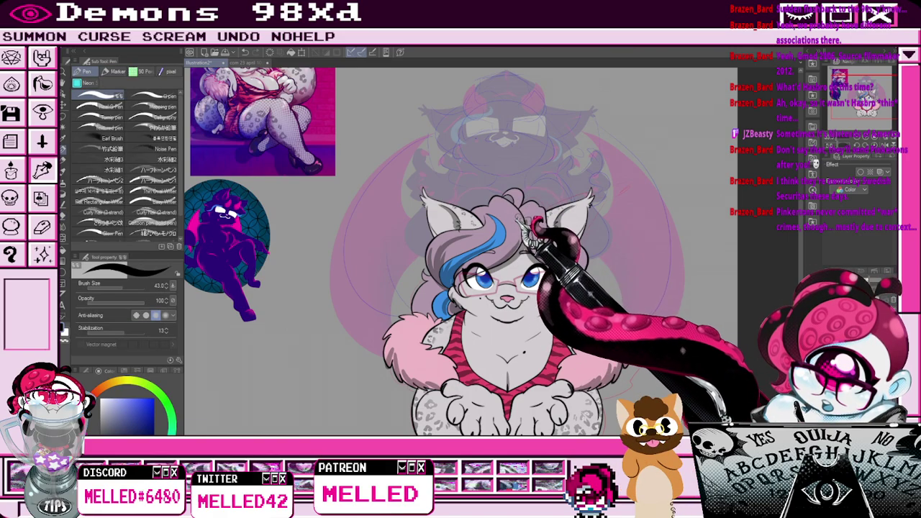
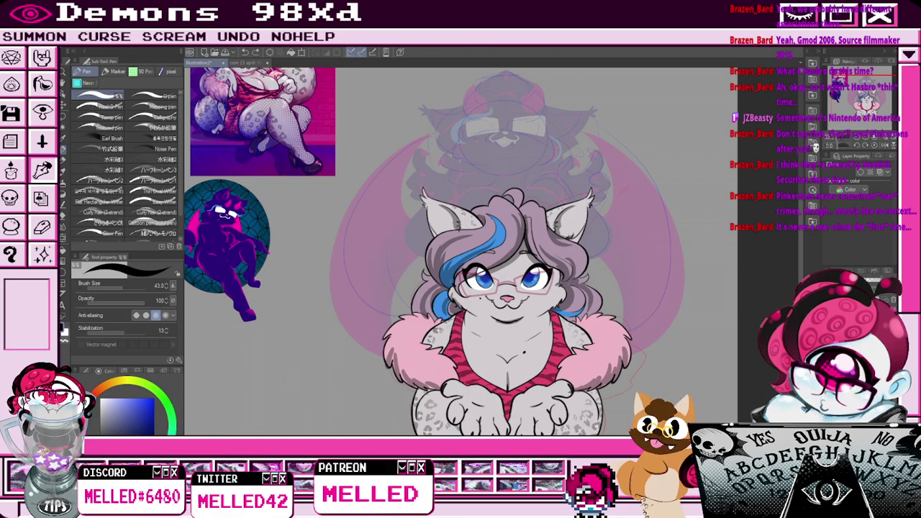
Auto-select both eyeglass lenses, tint them pink with the Foreground to transparent gradient, and clear the selection.
left_click(63, 128)
left_click(492, 284)
left_click(549, 283)
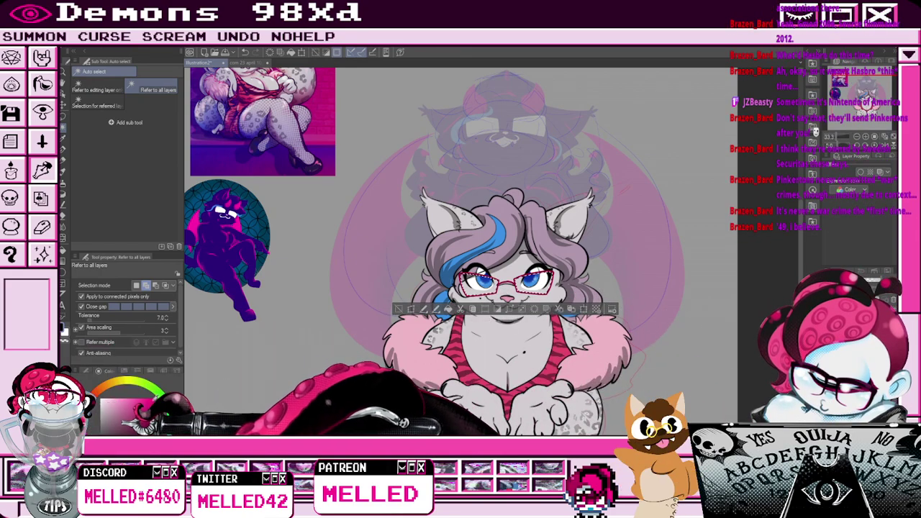
left_click(63, 262)
left_click_drag(503, 267, 485, 334)
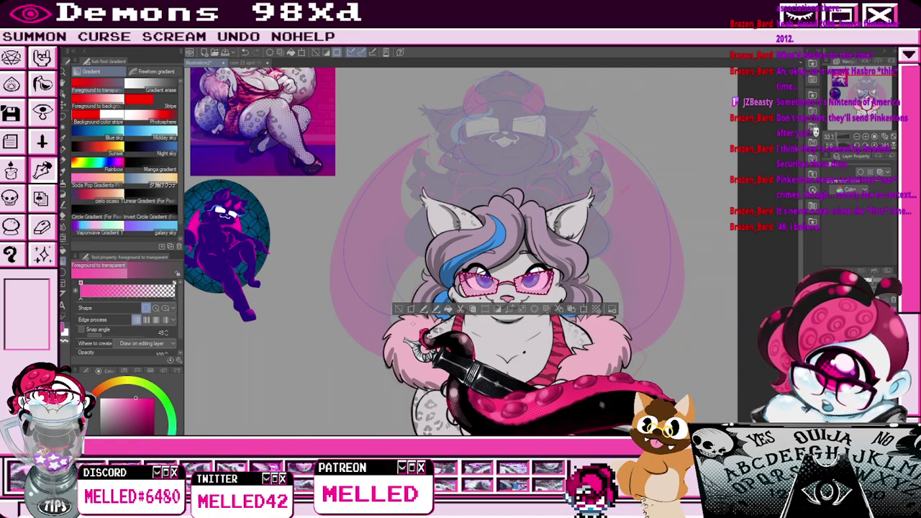
left_click(399, 308)
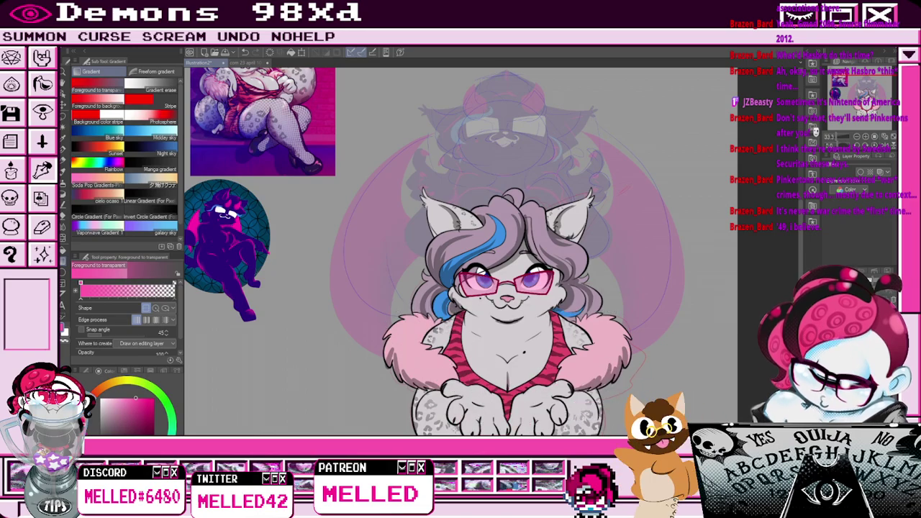
Raise the opacity of the purple demon behind the front character to full.
mouse_move(863, 98)
left_mouse_down()
mouse_move(852, 100)
mouse_move(867, 93)
left_mouse_up()
key("ctrl+minus")
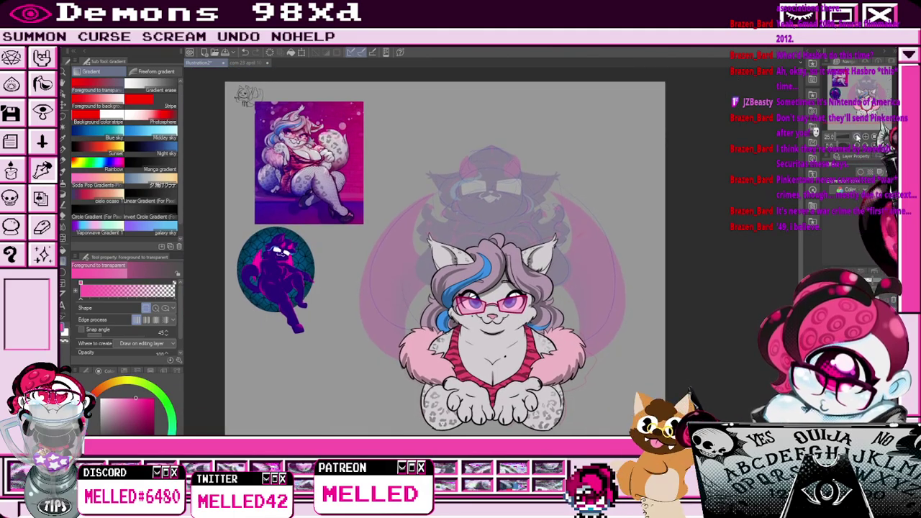
left_click_drag(868, 280, 887, 280)
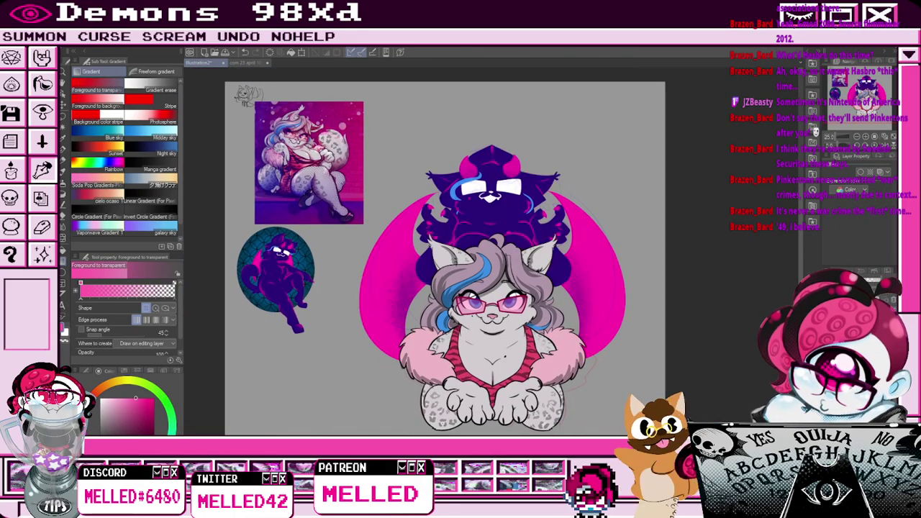
Give the selected layer a watercolor edge border effect with area 5, opacity 50, darkness 20 and blurring width 10, and inspect the artwork.
key("k")
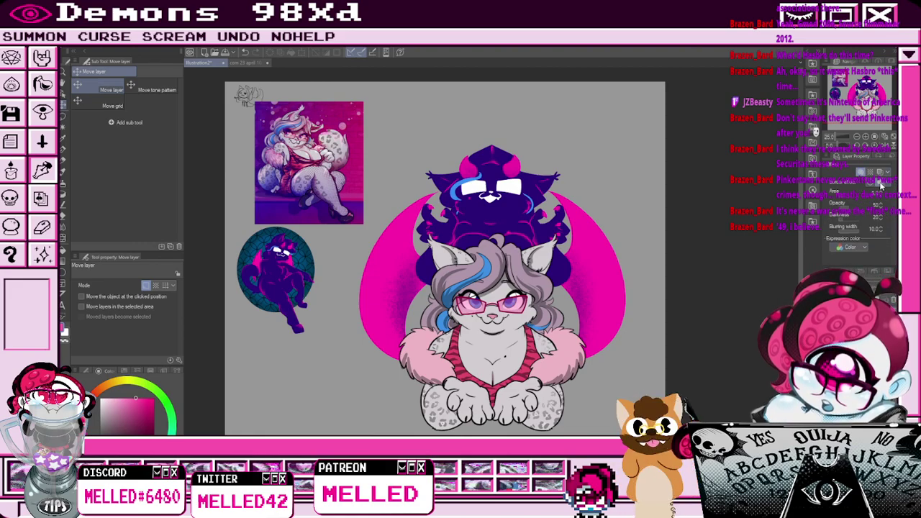
key("ctrl+plus")
key("ctrl+plus")
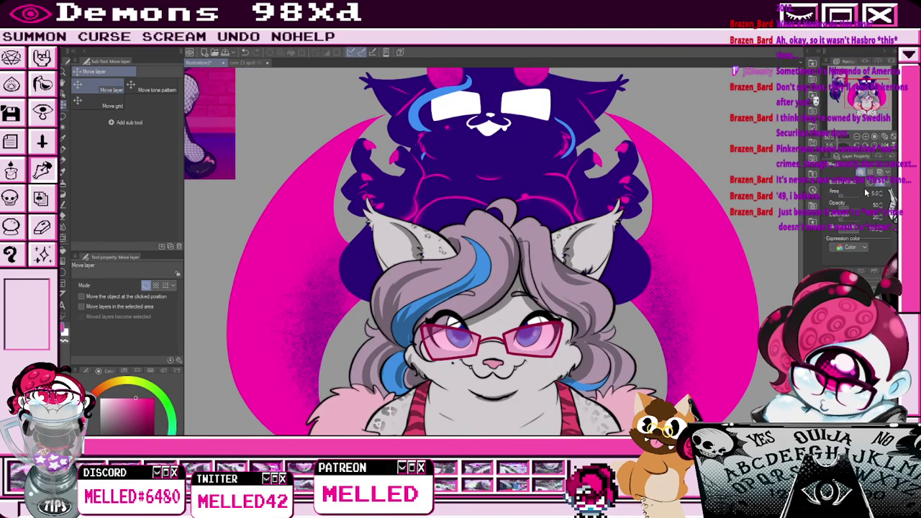
key("ctrl+minus")
key("ctrl+minus")
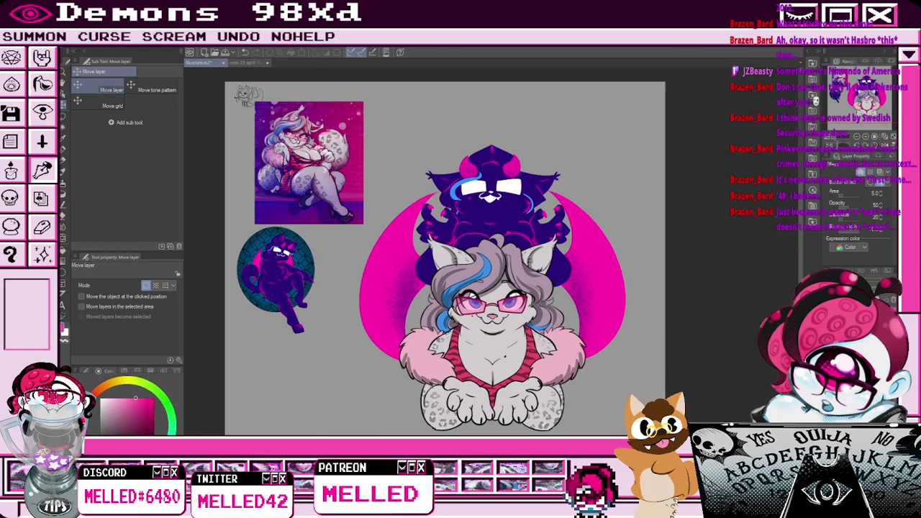
Paint flames around and behind both characters with the fire decoration brush at brush size 796.
left_click_drag(866, 91, 864, 98)
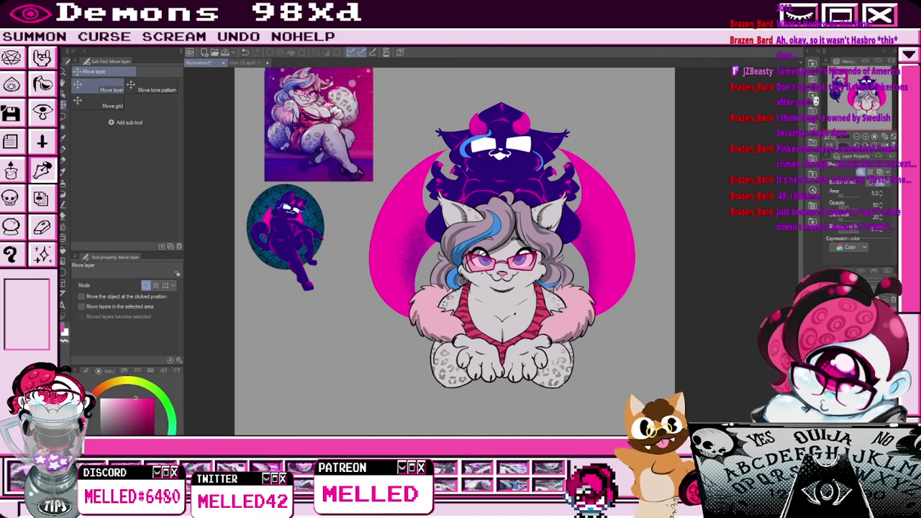
left_click(874, 171)
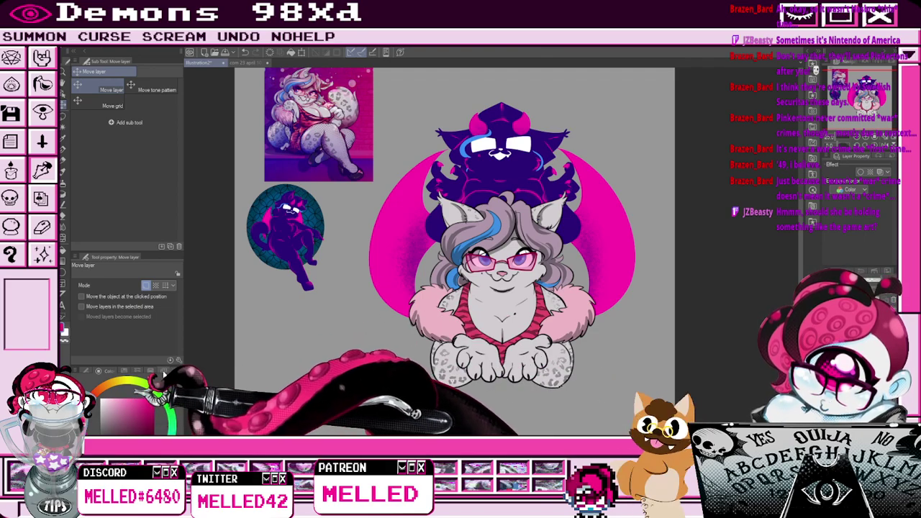
left_click(64, 184)
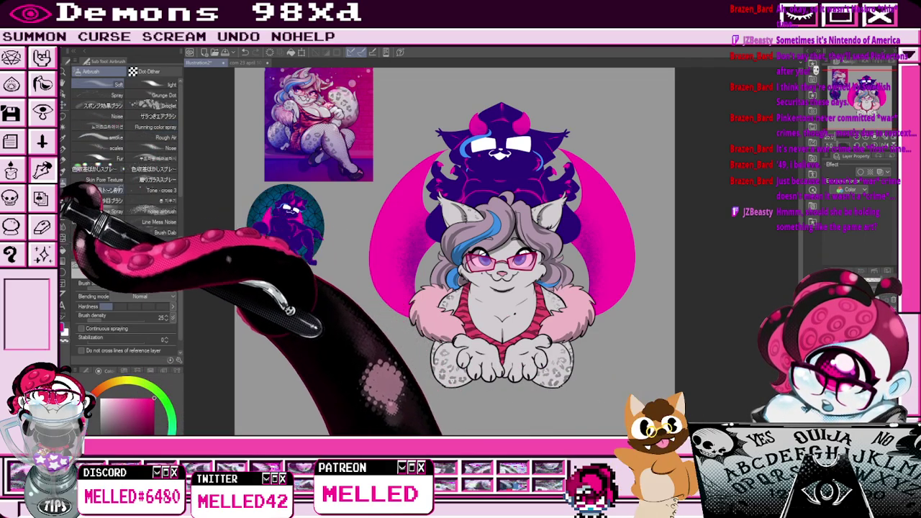
key("b")
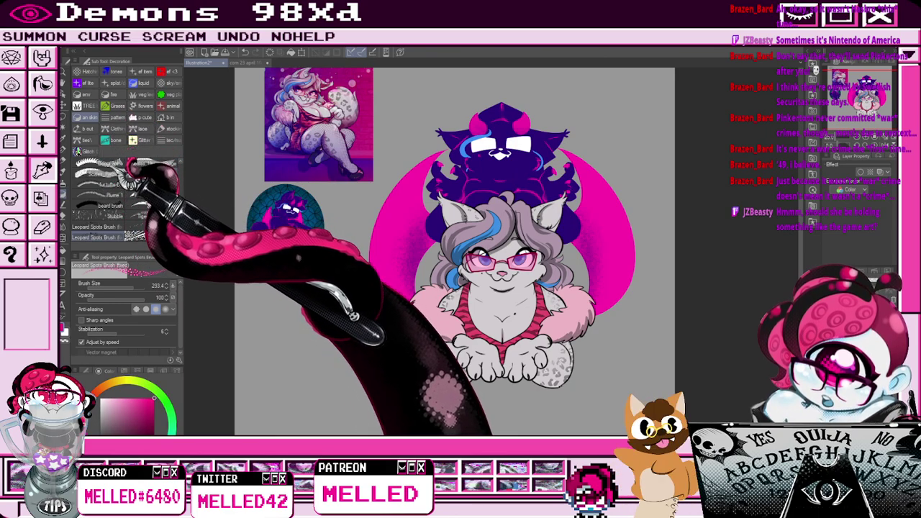
left_click(113, 71)
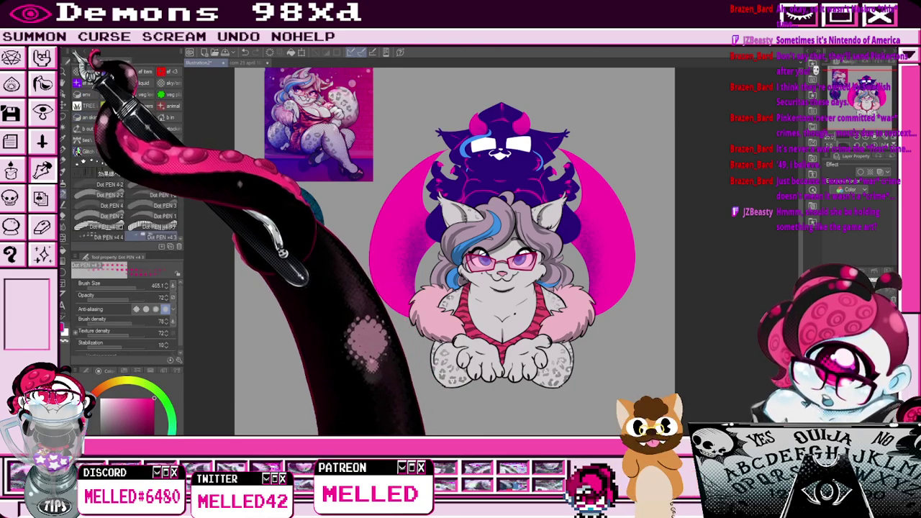
scroll(115, 101, "up", 3)
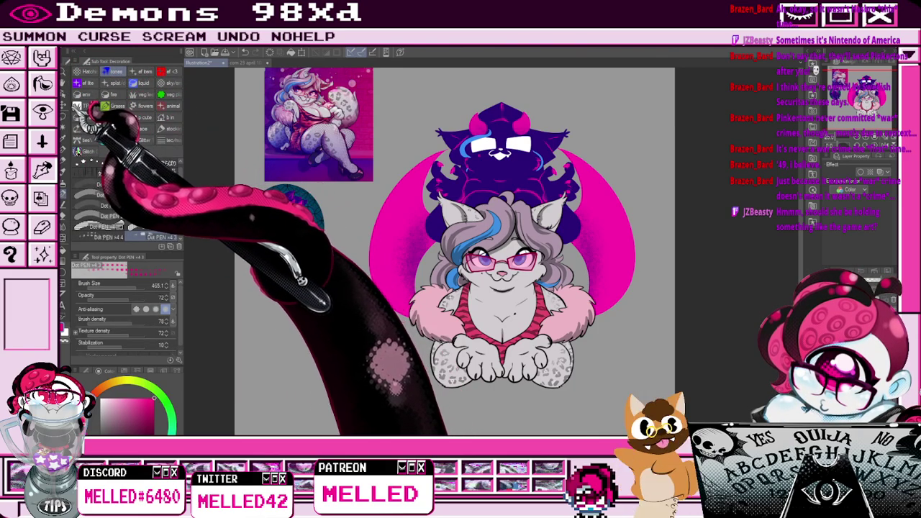
left_click(72, 106)
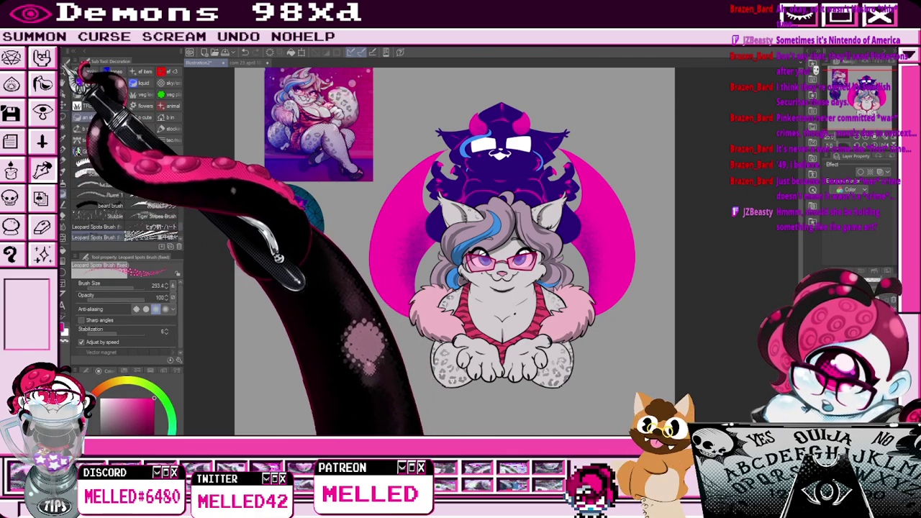
left_click(110, 94)
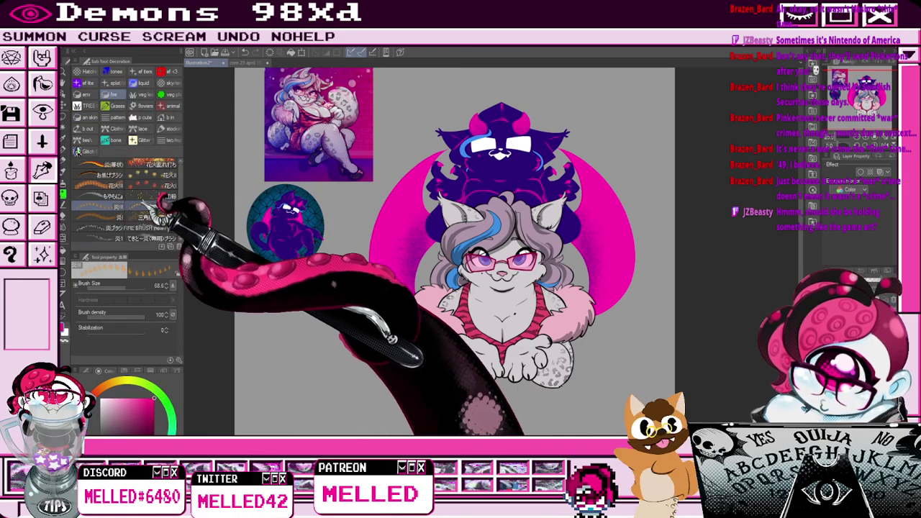
left_click_drag(102, 288, 110, 290)
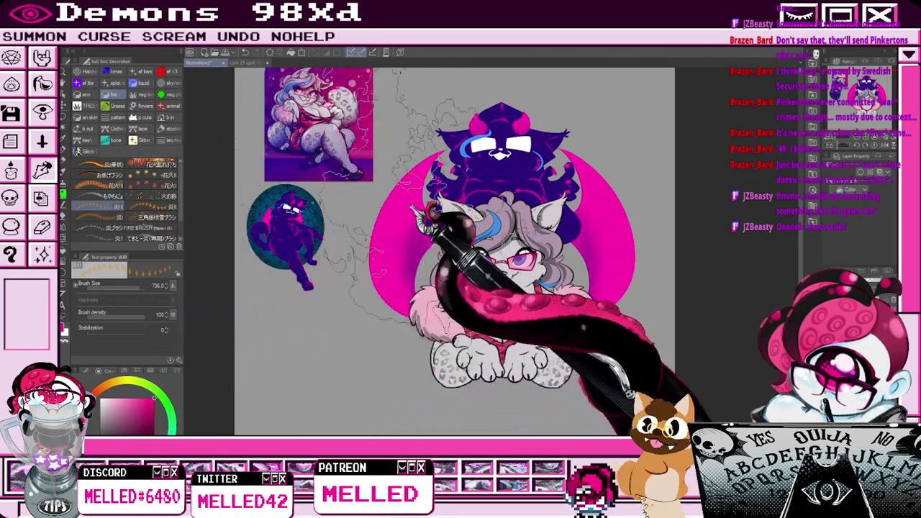
left_click_drag(497, 302, 475, 295)
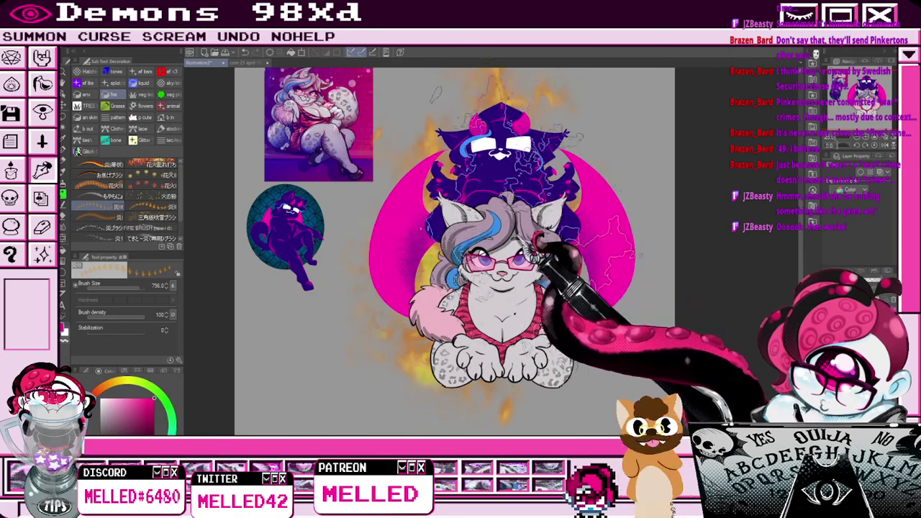
left_click_drag(580, 305, 592, 295)
key("ctrl+z")
key("ctrl+z")
key("ctrl+z")
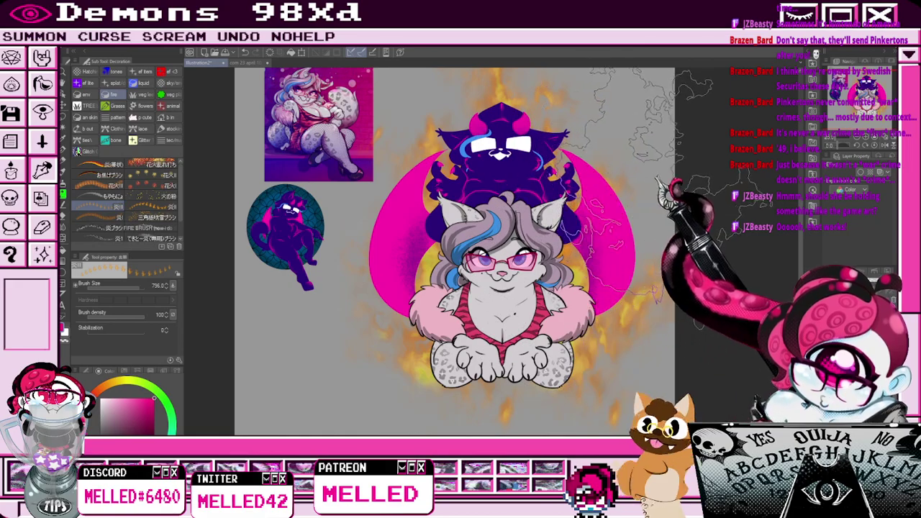
Choose the Soft airbrush with transparent color and set its brush density to 100.
key("e")
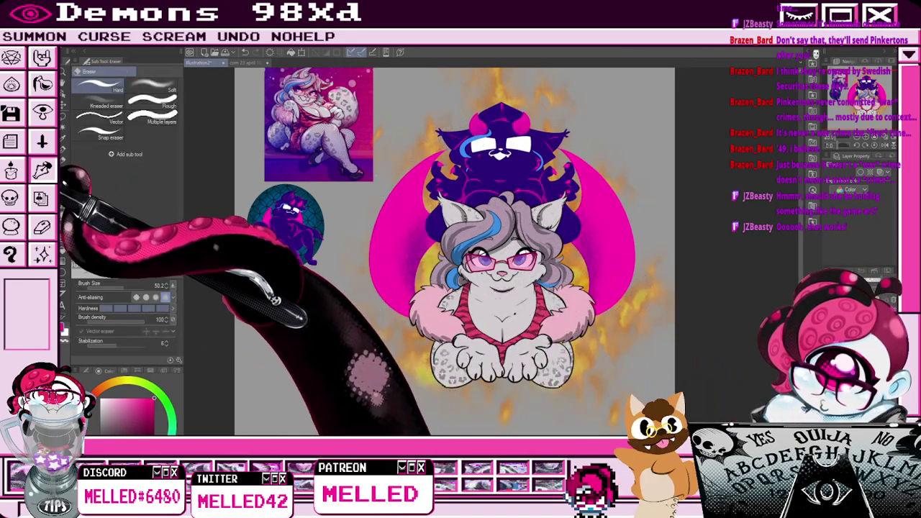
left_click(63, 183)
left_click(104, 85)
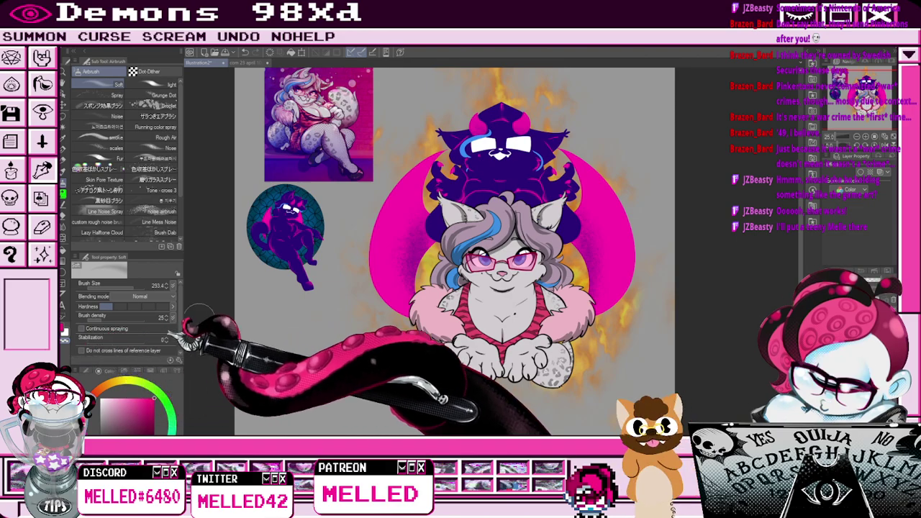
left_click(63, 149)
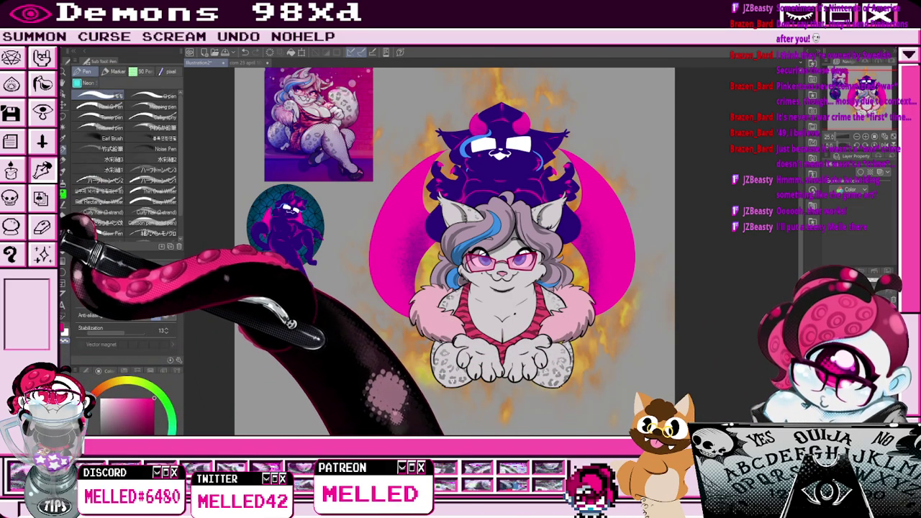
key("b")
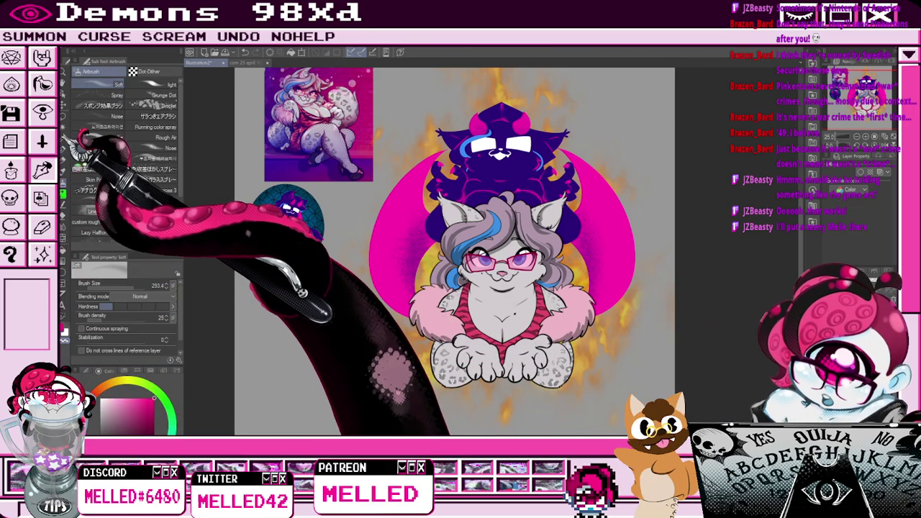
left_click_drag(102, 320, 155, 320)
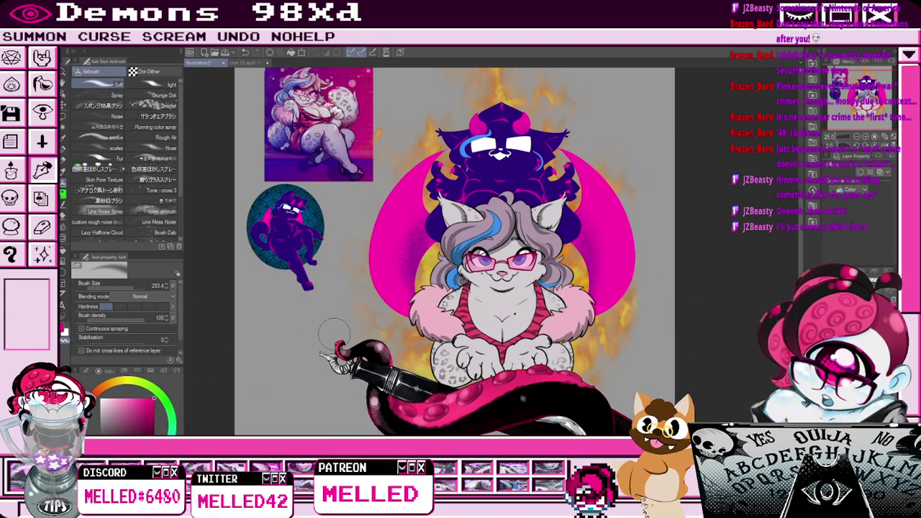
Recolor all the flames around the characters bright pink with the pen at brush size 2000.
left_click(856, 137)
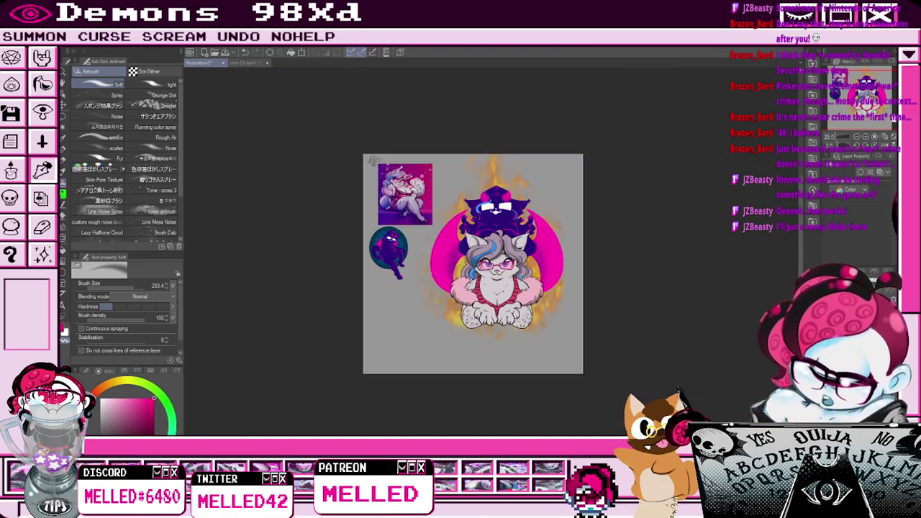
left_click(866, 137)
scroll(487, 139, "down", 3)
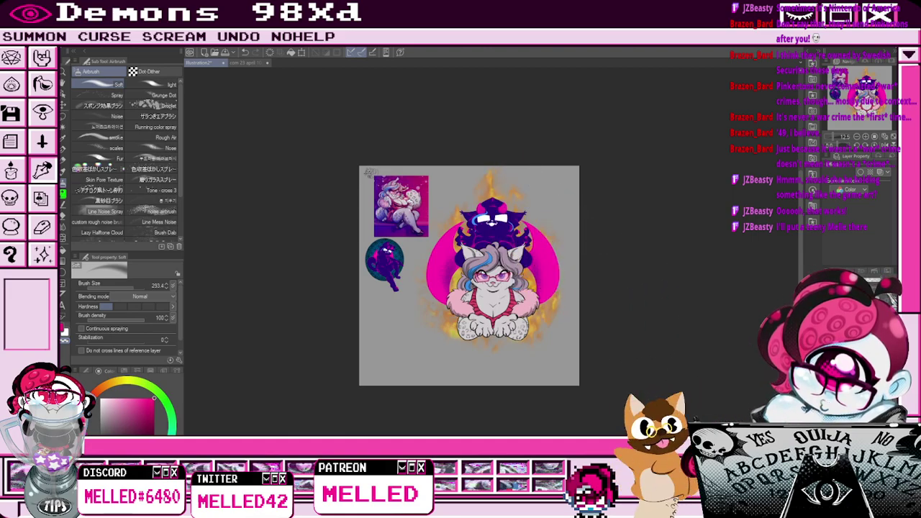
key("c")
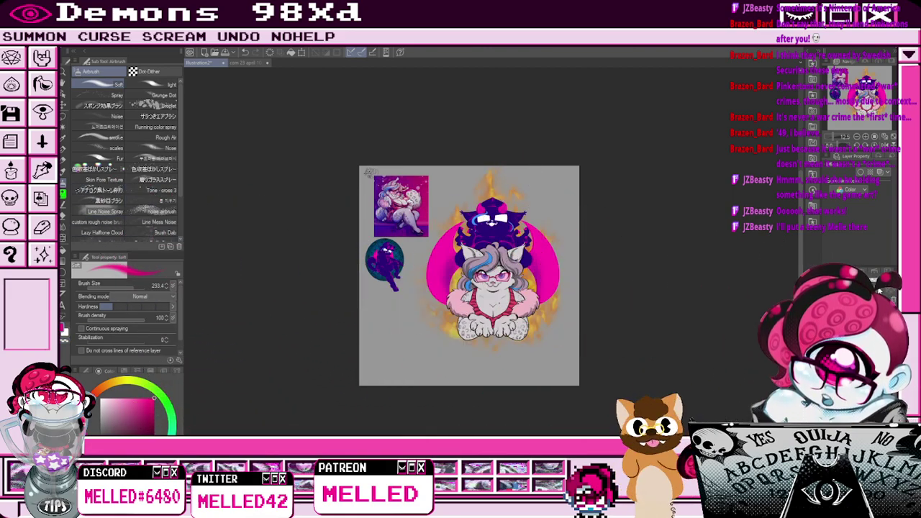
left_click(63, 149)
left_click(96, 96)
left_click(136, 287)
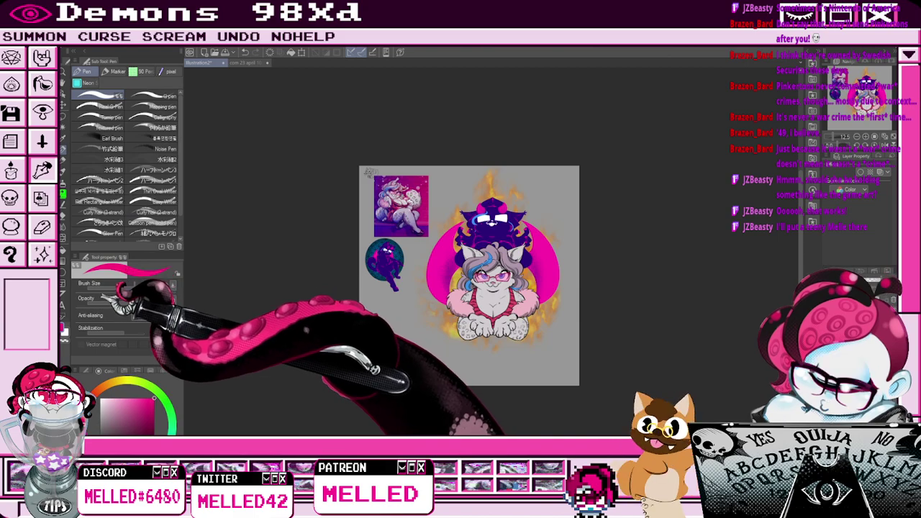
left_click(496, 199)
mouse_move(496, 199)
left_mouse_down()
mouse_move(506, 248)
mouse_move(538, 286)
left_mouse_up()
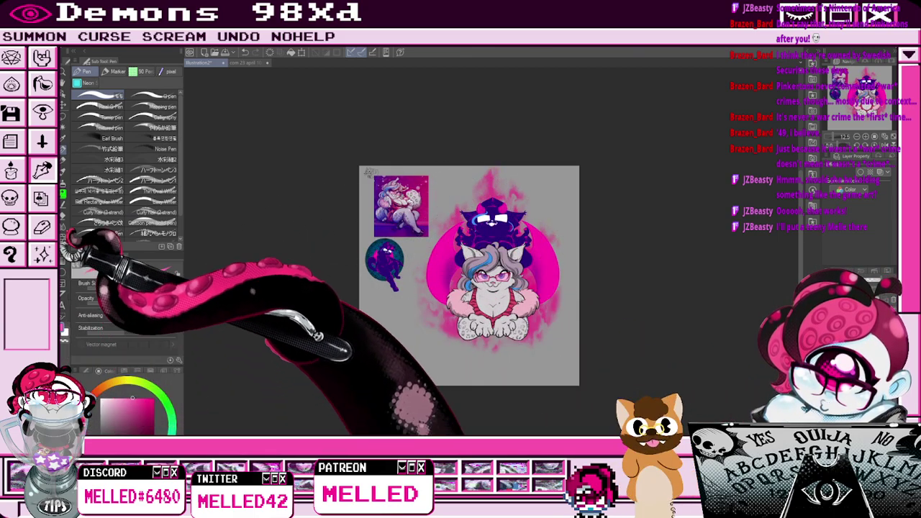
Soften the outer flames with a pale pink tint using the Soft airbrush at brush size 1168.5.
left_click(62, 182)
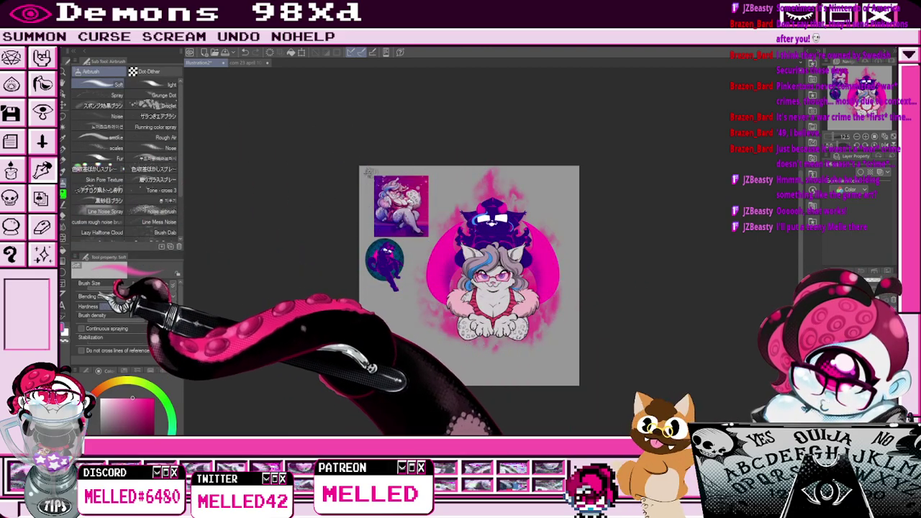
left_click(142, 288)
left_click(115, 398)
mouse_move(495, 177)
left_mouse_down()
mouse_move(432, 229)
mouse_move(468, 329)
mouse_move(528, 214)
mouse_move(548, 346)
left_mouse_up()
scroll(548, 346, "up", 3)
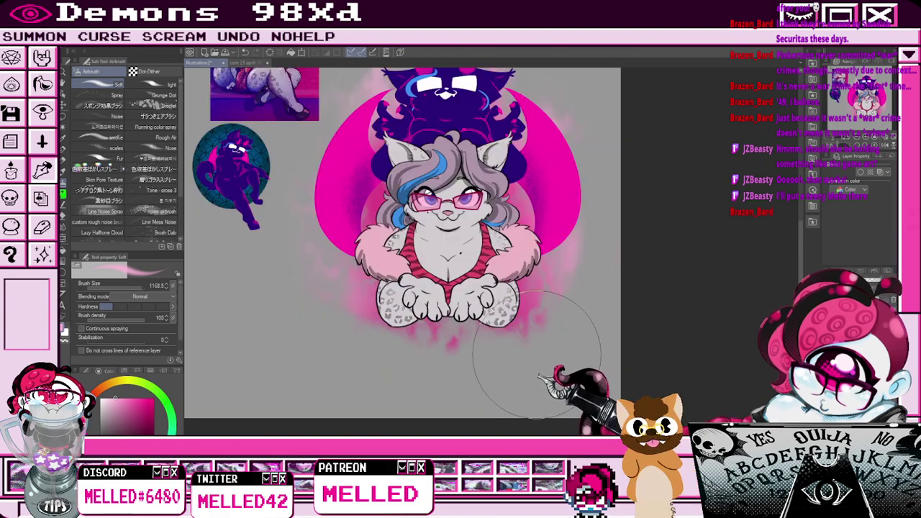
Airbrush purple over the lower flames behind the characters and hide the reference images.
scroll(538, 343, "down", 3)
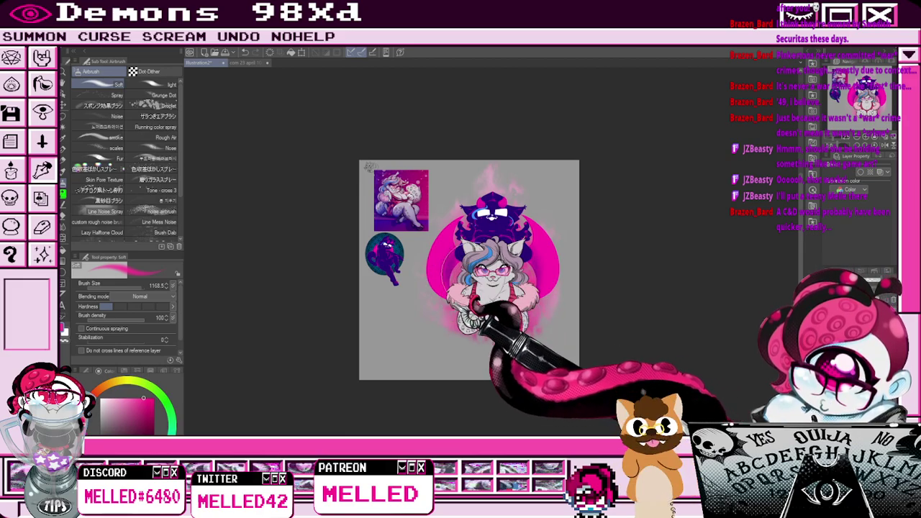
scroll(614, 215, "up", 3)
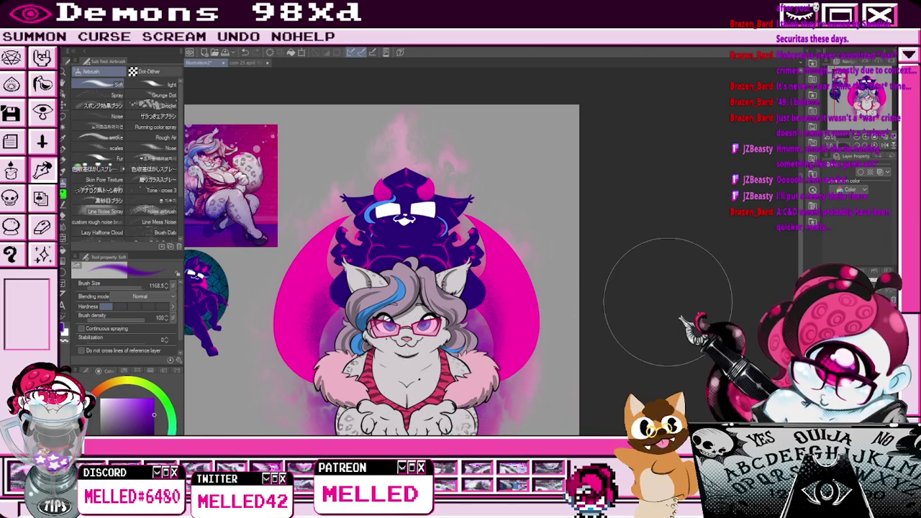
scroll(668, 303, "down", 5)
scroll(669, 295, "up", 5)
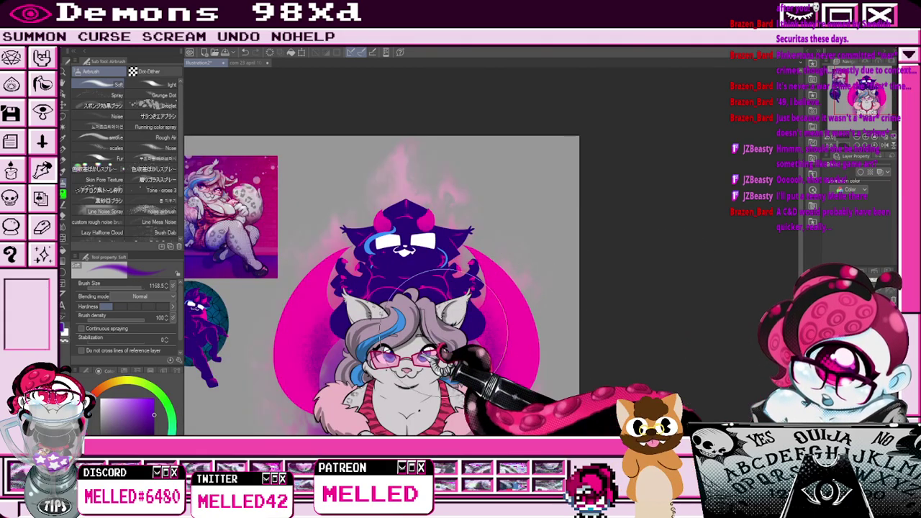
left_click(857, 137)
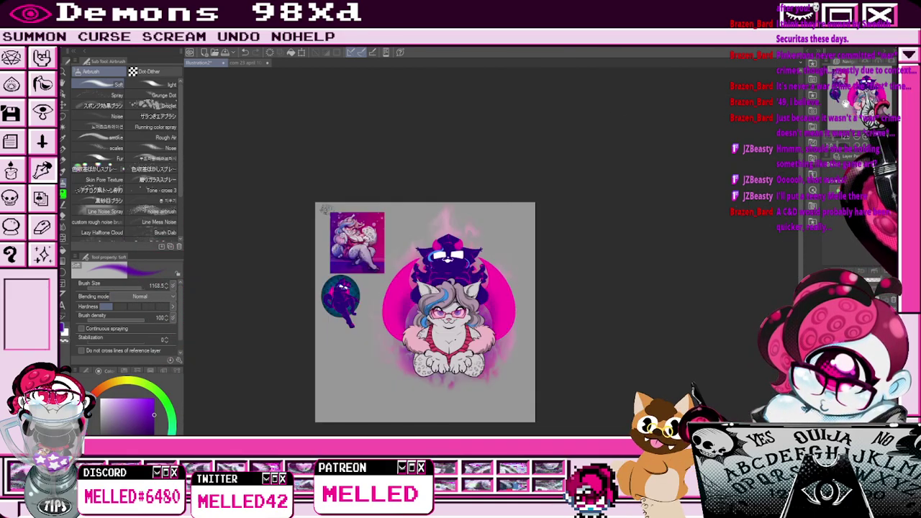
left_click_drag(881, 87, 878, 90)
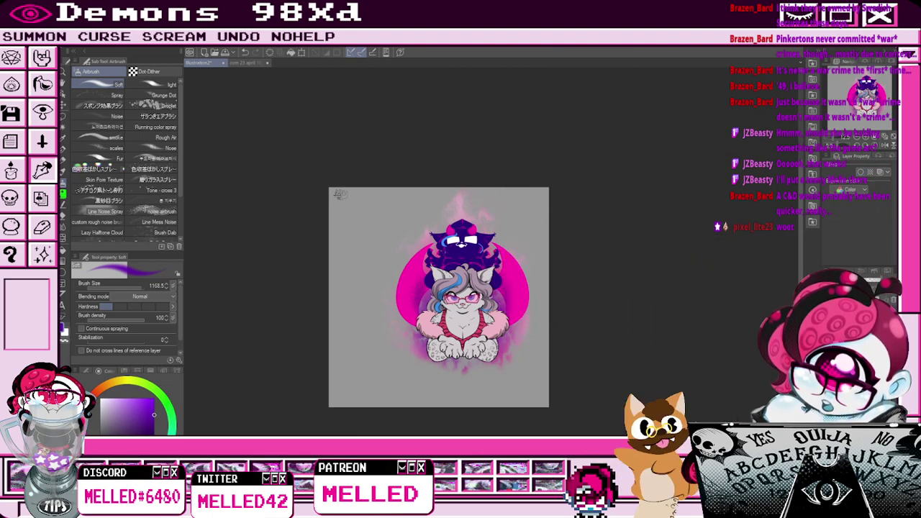
Hide the character artwork so that only the small fox doodle in the canvas corner is shown.
key("ctrl+z")
left_click_drag(410, 259, 493, 293)
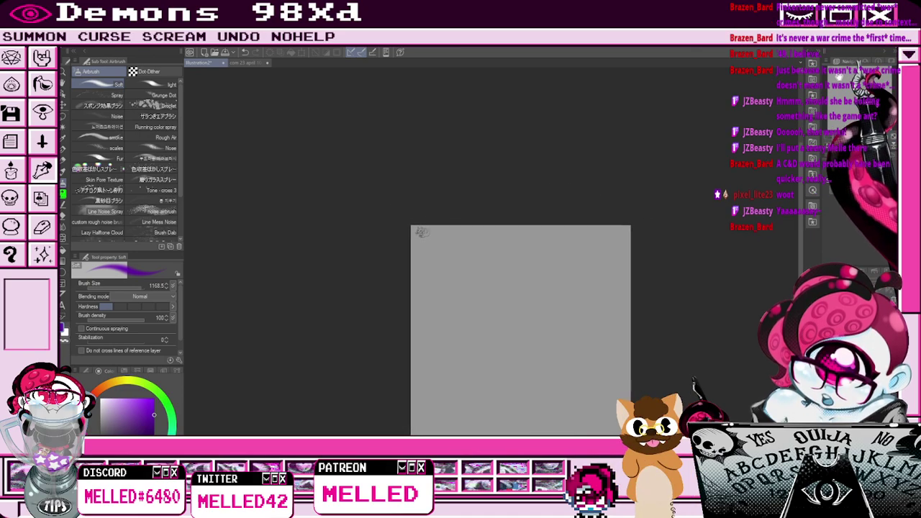
key("ctrl+plus")
key("ctrl+plus")
key("ctrl+plus")
key("ctrl+plus")
key("ctrl+plus")
mouse_move(410, 187)
left_mouse_down()
mouse_move(460, 338)
mouse_move(626, 299)
left_mouse_up()
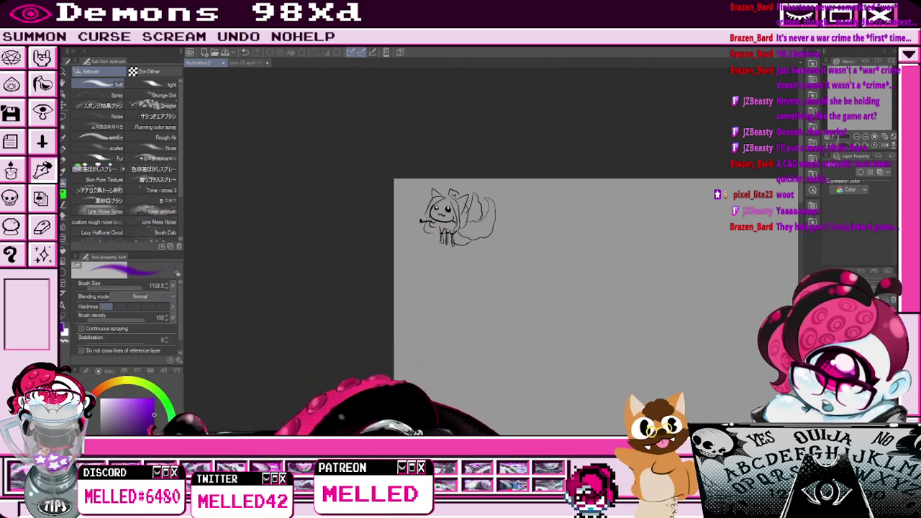
Draw a yellow monocle, a curled black moustache and a filled black top hat on the fox doodle with a thin pen.
key("p")
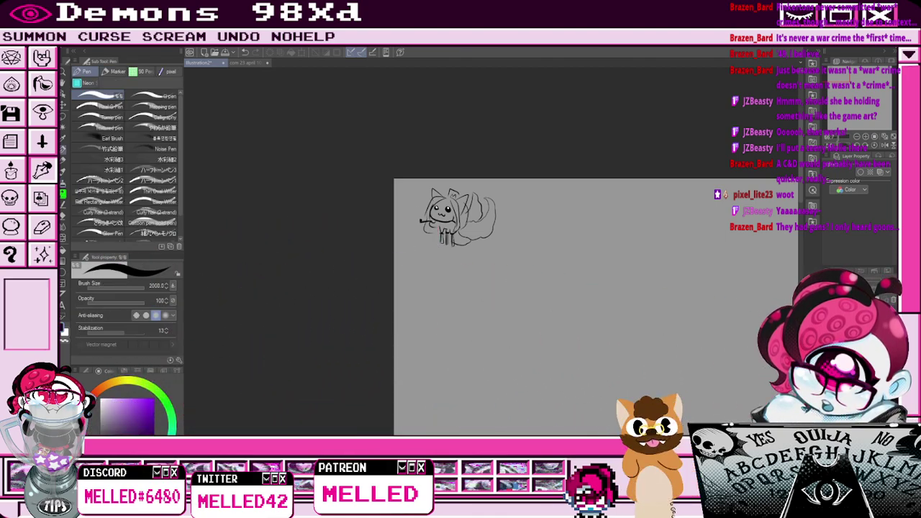
left_click_drag(128, 288, 112, 287)
scroll(425, 198, "up", 3)
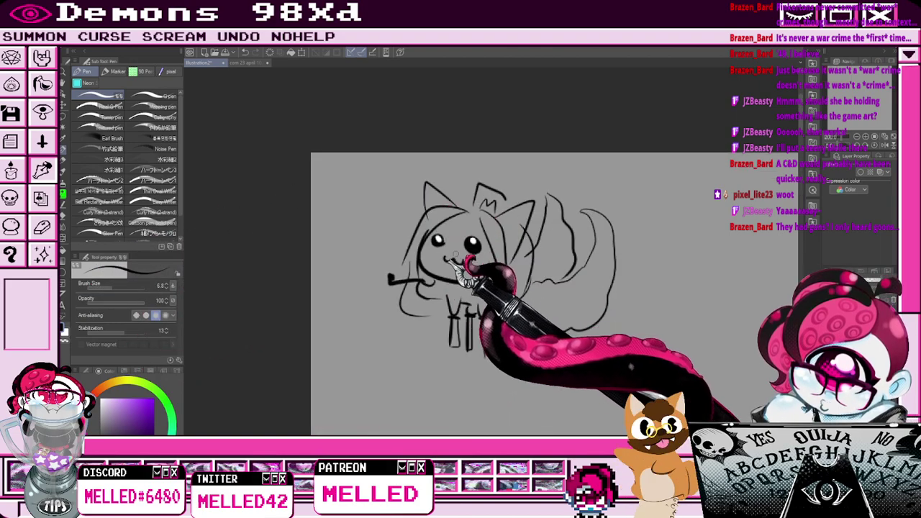
scroll(446, 248, "up", 2)
scroll(439, 256, "down", 3)
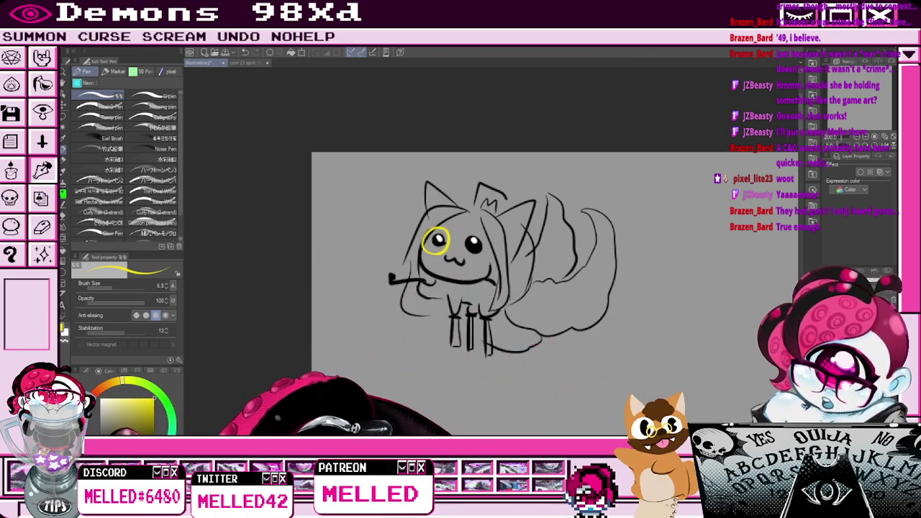
left_click(104, 446)
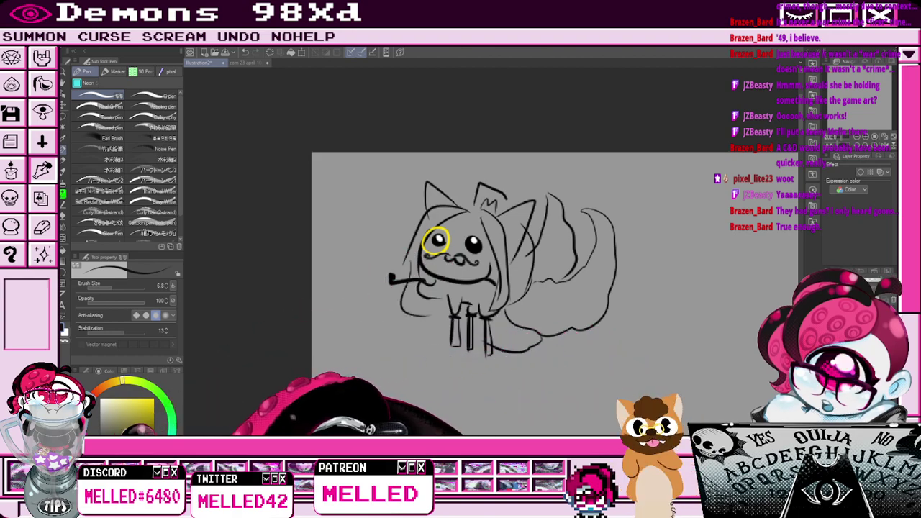
mouse_move(498, 212)
left_mouse_down()
mouse_move(466, 191)
mouse_move(476, 171)
mouse_move(486, 209)
mouse_move(498, 187)
mouse_move(474, 194)
mouse_move(480, 200)
mouse_move(482, 186)
mouse_move(483, 208)
left_mouse_up()
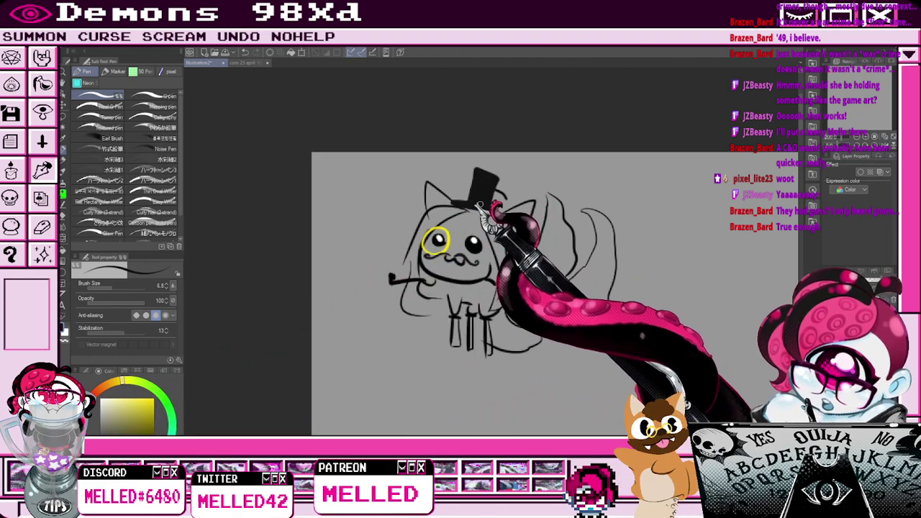
Add a pale chain to the fox doodle's monocle and slanted black eyebrows above its eyes.
left_click(66, 333)
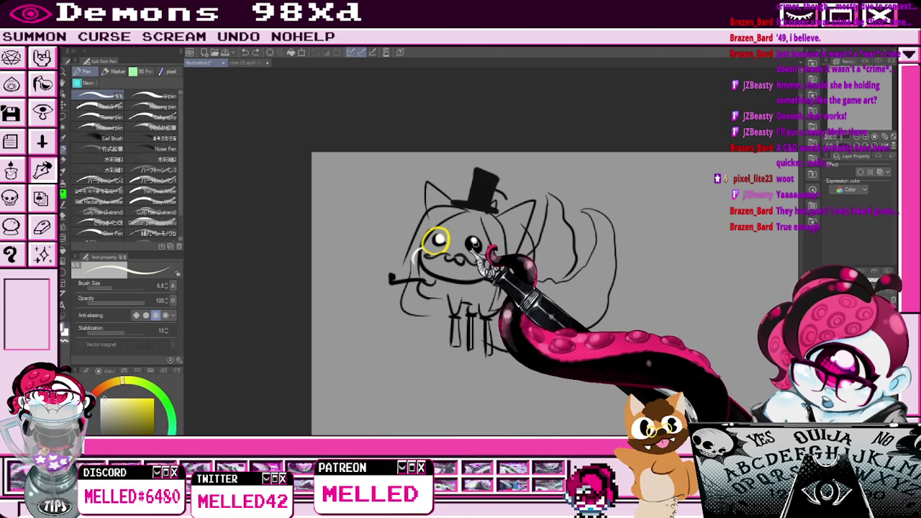
scroll(466, 260, "down", 2)
left_click(63, 328)
scroll(475, 229, "up", 2)
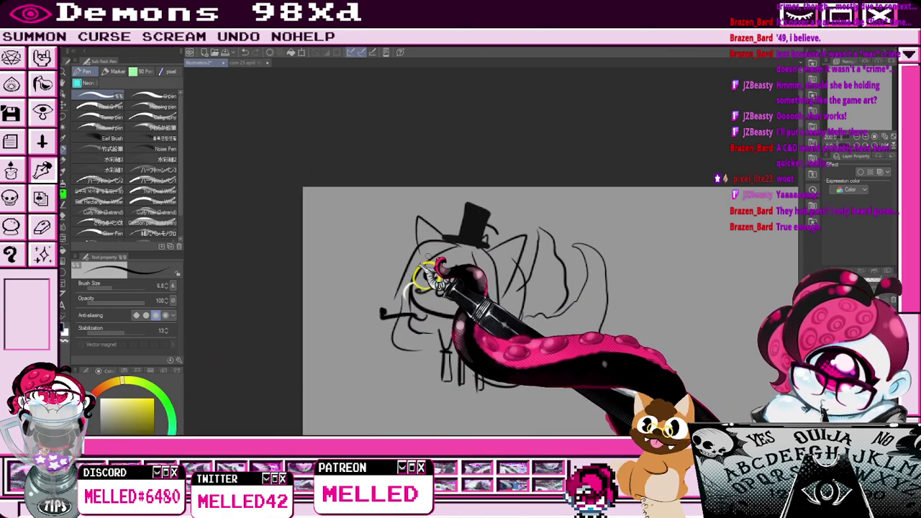
scroll(453, 309, "down", 1)
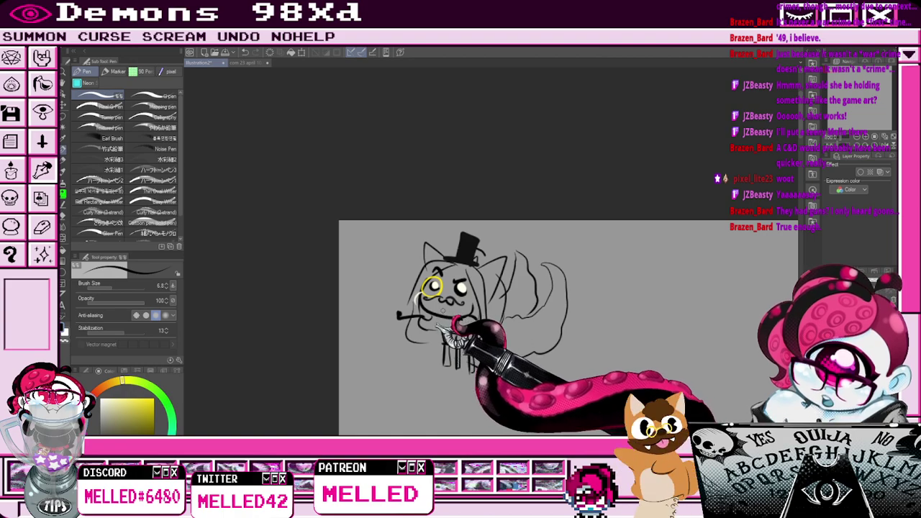
scroll(431, 286, "down", 2)
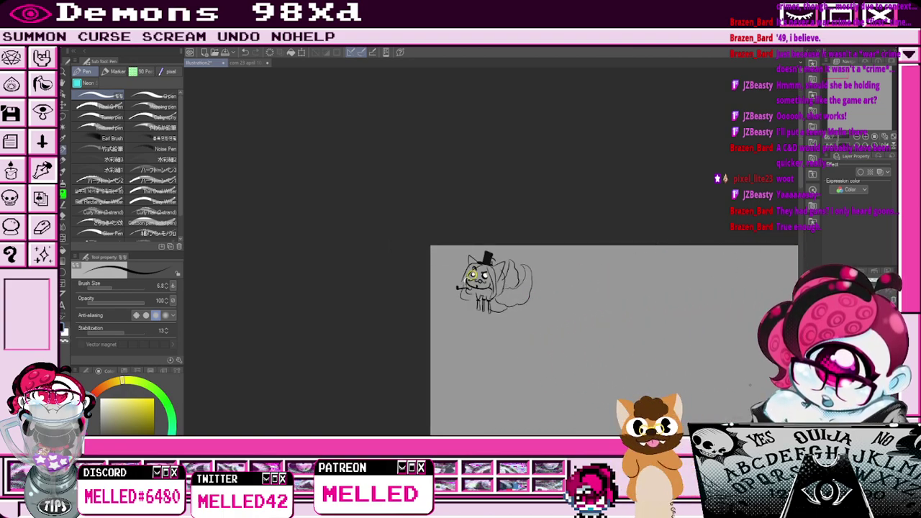
scroll(750, 385, "down", 1)
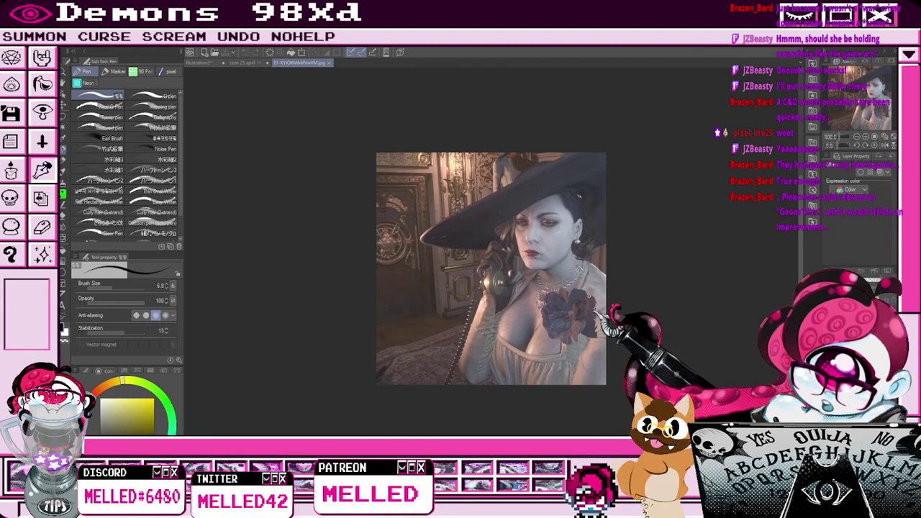
Copy a rectangular area around the woman in the wide-brimmed hat from the reference photo.
left_click(63, 116)
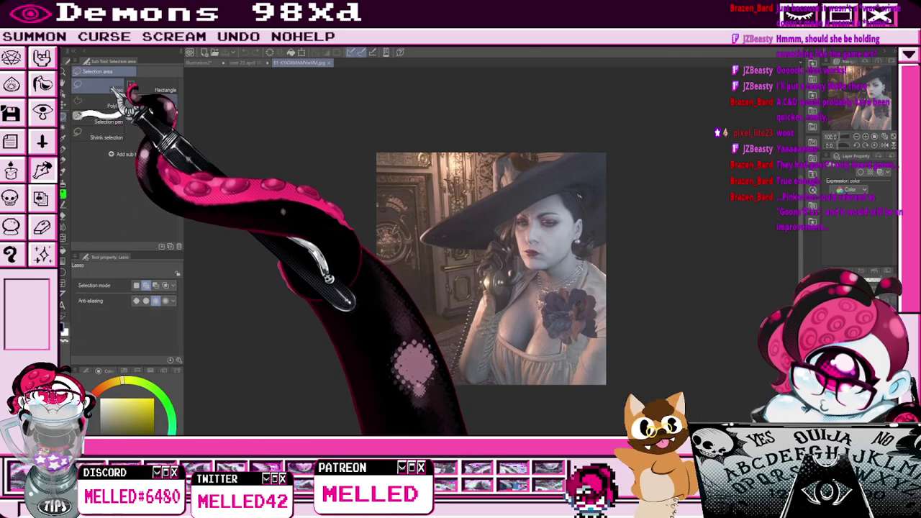
left_click(140, 90)
left_click_drag(447, 156, 584, 289)
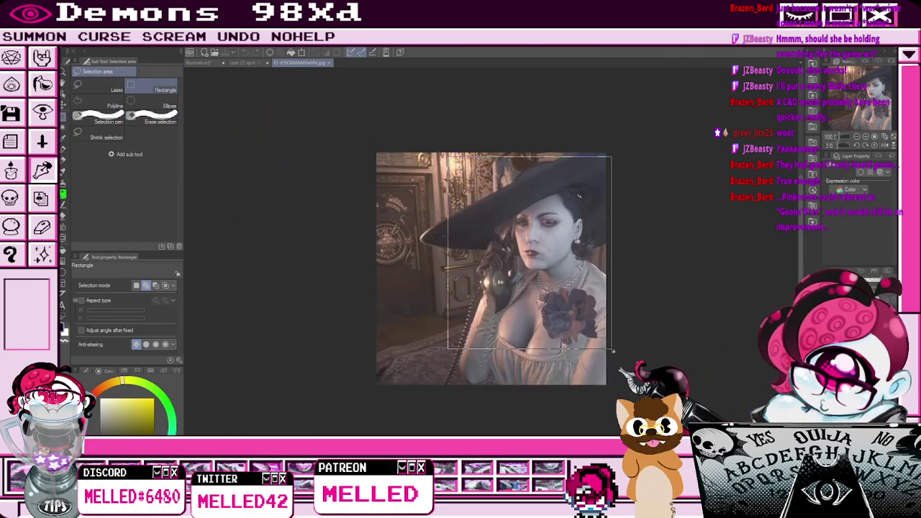
left_click_drag(612, 351, 612, 351)
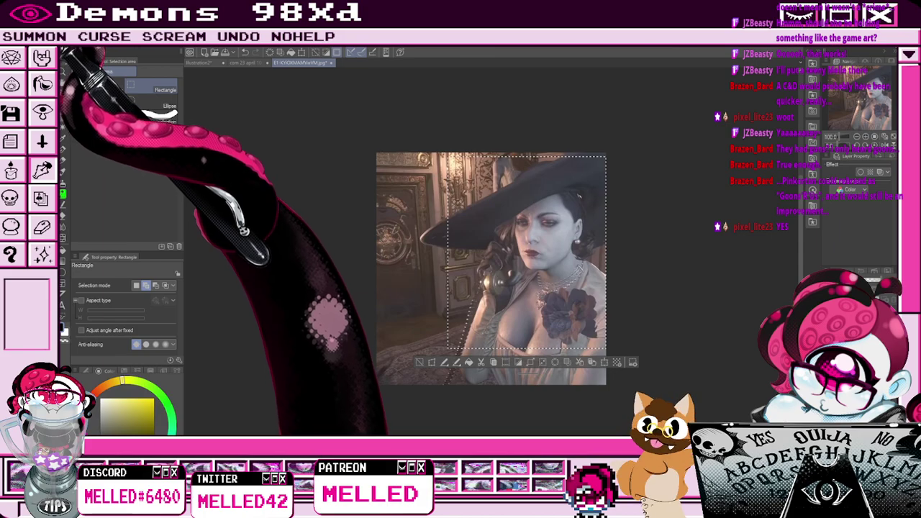
Close the com 25 april 10.png document and paste the copied photo into the illustration canvas.
left_click(228, 62)
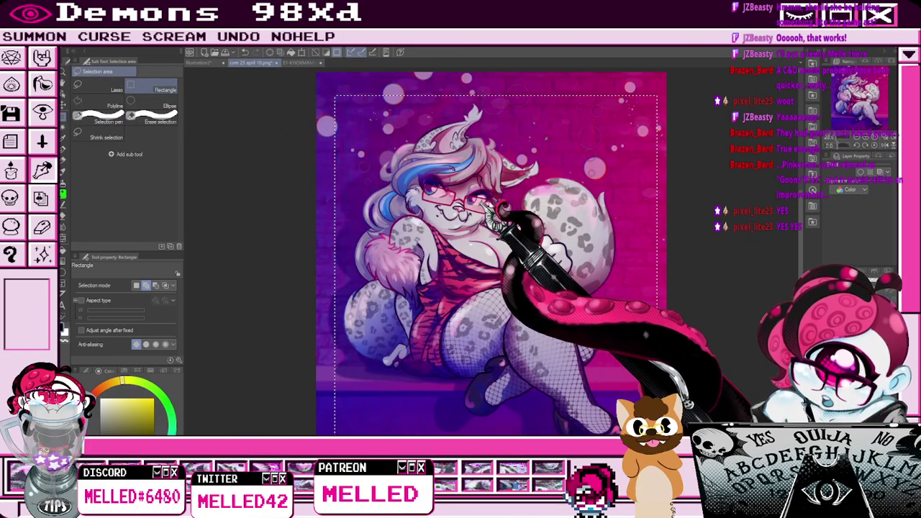
left_click(495, 209)
left_click(199, 62)
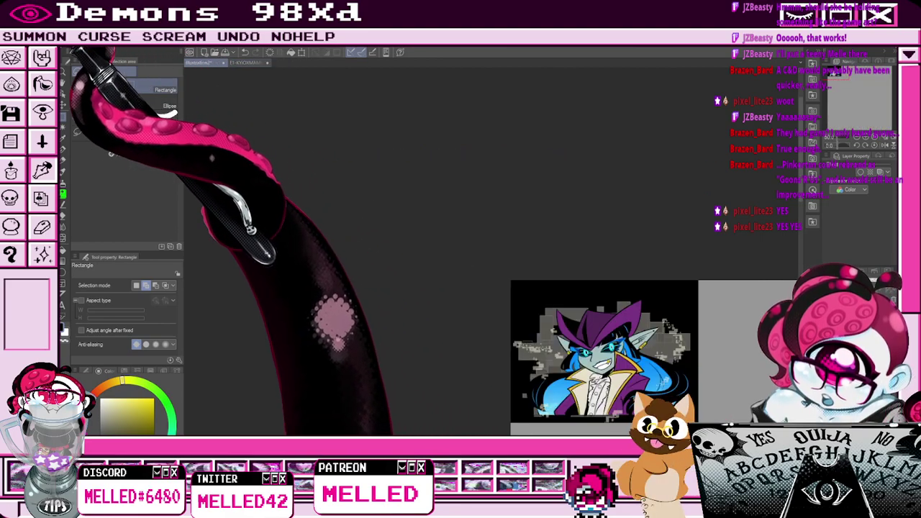
left_click_drag(839, 85, 877, 101)
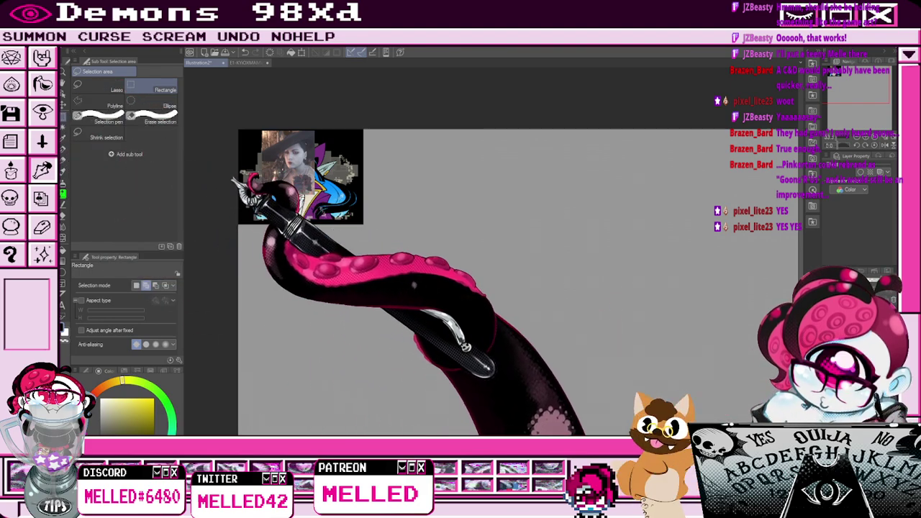
Enlarge the pasted photo to a scale ratio of 416, place it beside the pirate character reference and lower its opacity.
left_click_drag(324, 196, 242, 121)
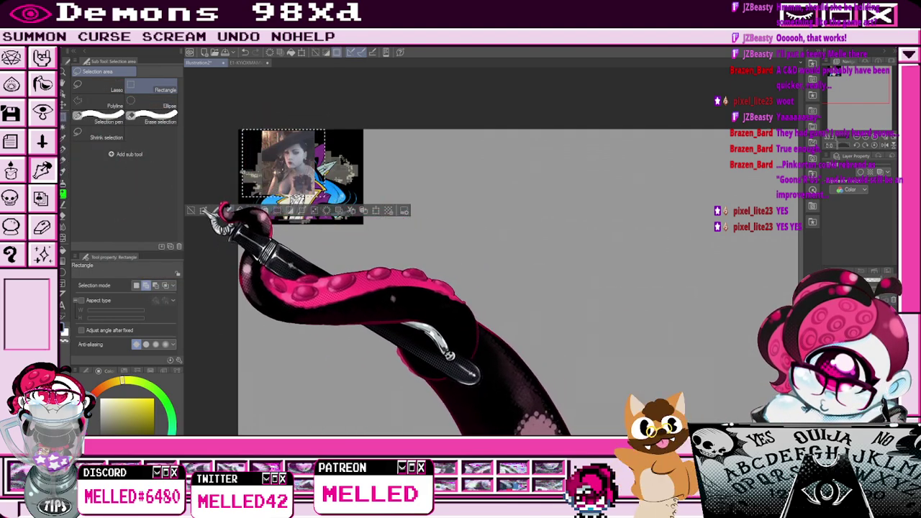
left_click(209, 211)
left_click_drag(324, 196, 635, 367)
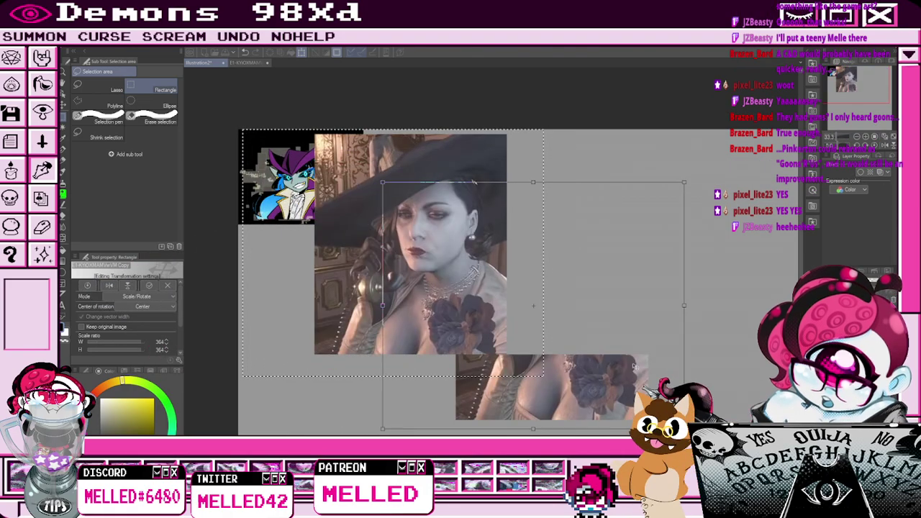
left_click_drag(533, 183, 533, 148)
left_click_drag(581, 275, 574, 282)
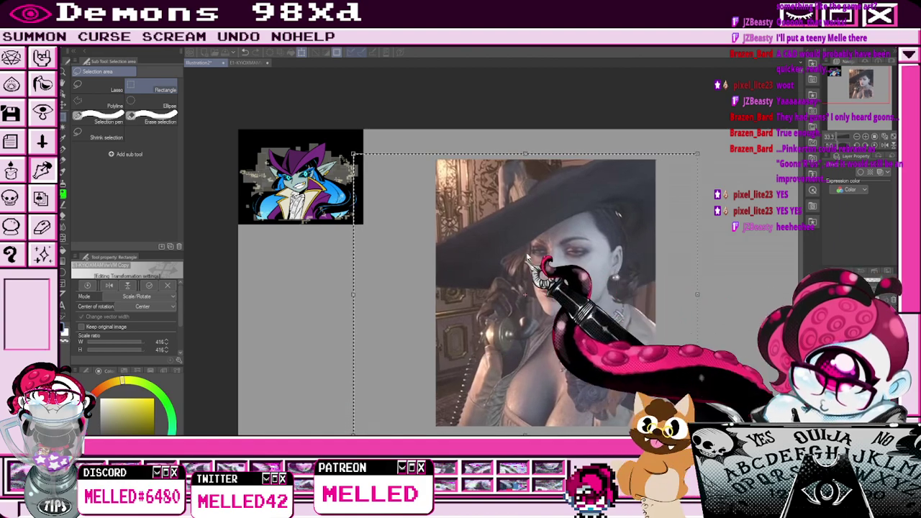
key("Return")
left_click(872, 283)
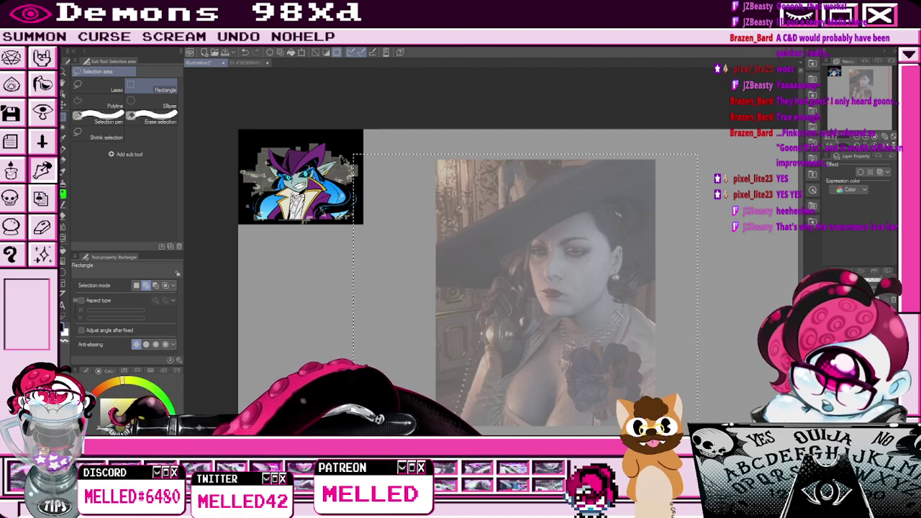
Draw a thin red ellipse with brush size 3.4 around the woman's head as a construction guide.
left_click(87, 414)
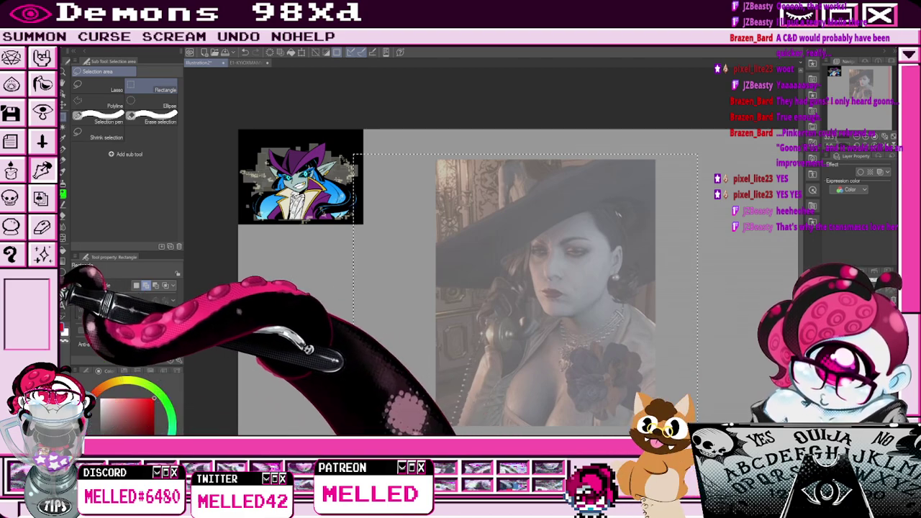
left_click(63, 273)
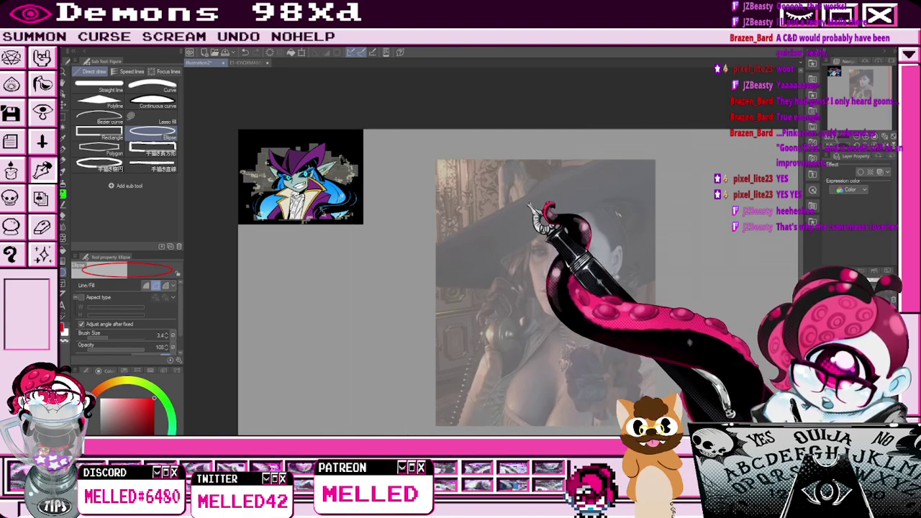
left_click_drag(513, 204, 619, 304)
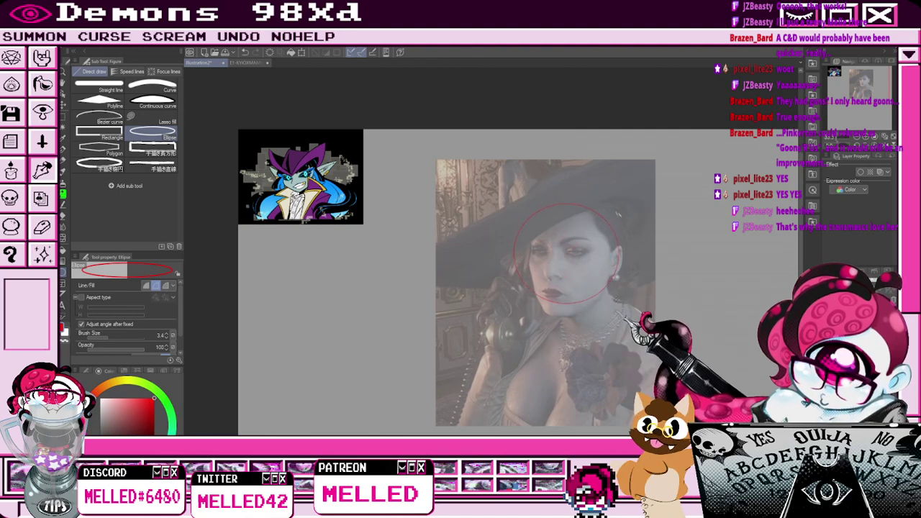
left_click(619, 304)
Sketch red centre and cross guidelines, a jawline and a nose over the face with the pen at size 6.8.
key("p")
left_click_drag(516, 271, 619, 267)
left_click_drag(554, 205, 567, 302)
scroll(569, 230, "up", 2)
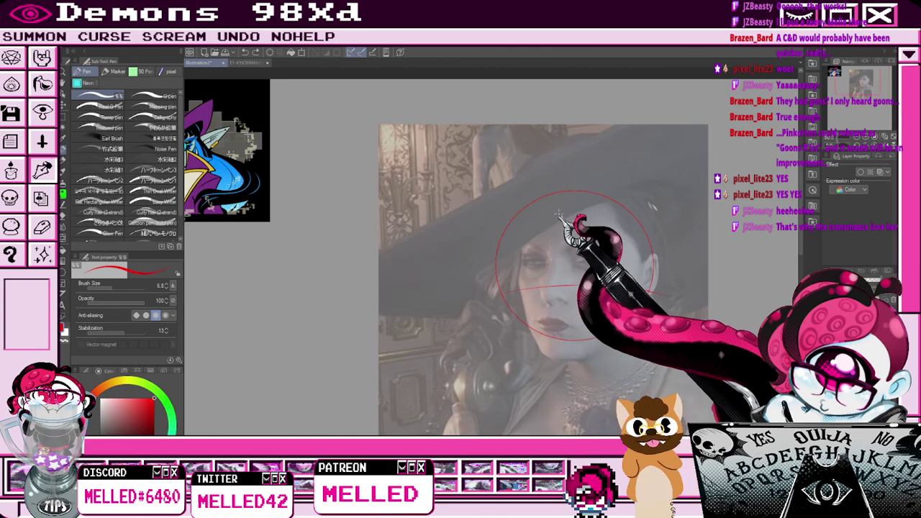
scroll(560, 311, "down", 2)
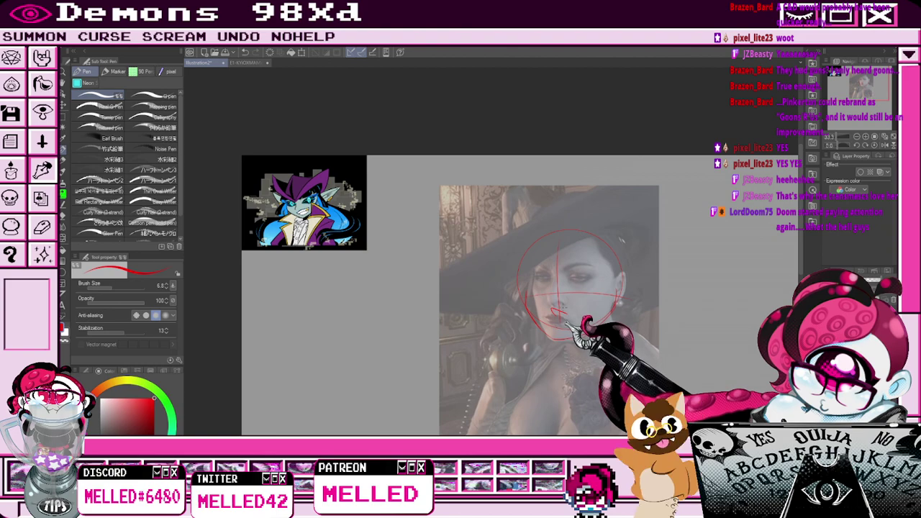
Sketch a long pointed ear in red extending outward from the side of the head.
scroll(614, 298, "up", 2)
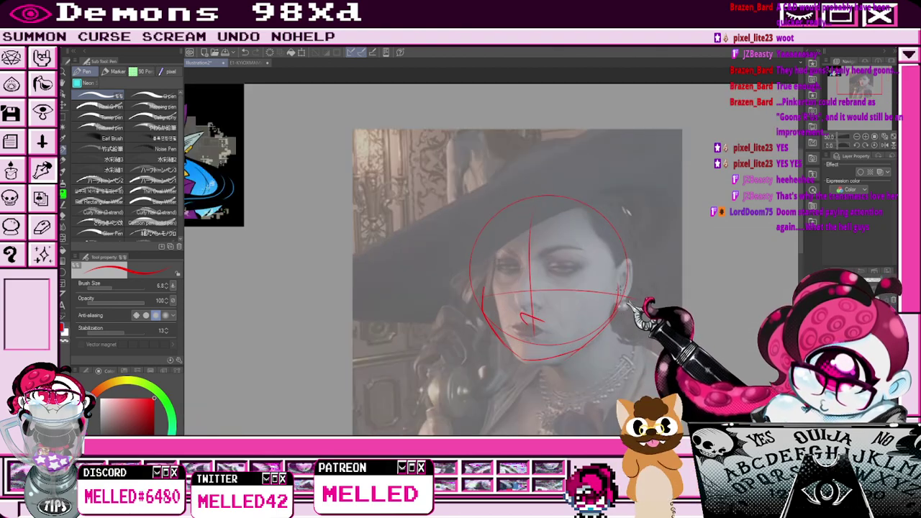
mouse_move(617, 272)
left_mouse_down()
mouse_move(675, 264)
mouse_move(620, 306)
left_mouse_up()
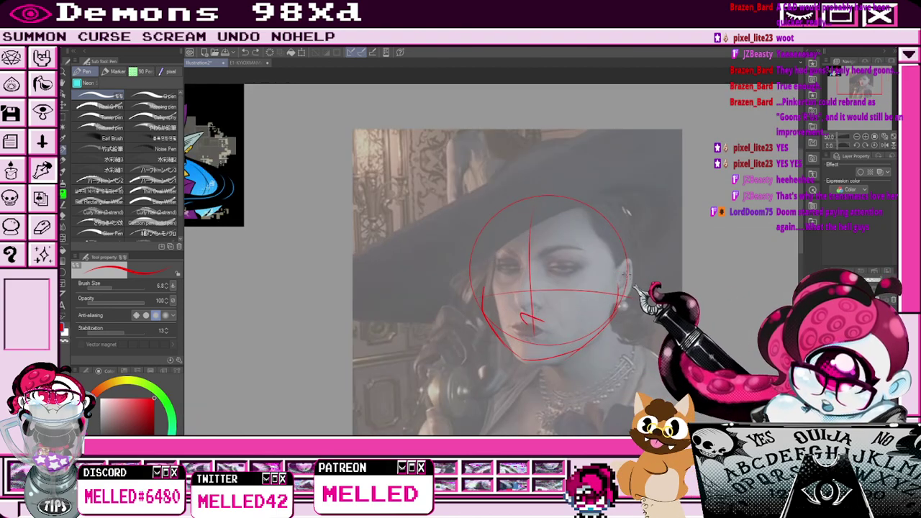
scroll(606, 261, "down", 2)
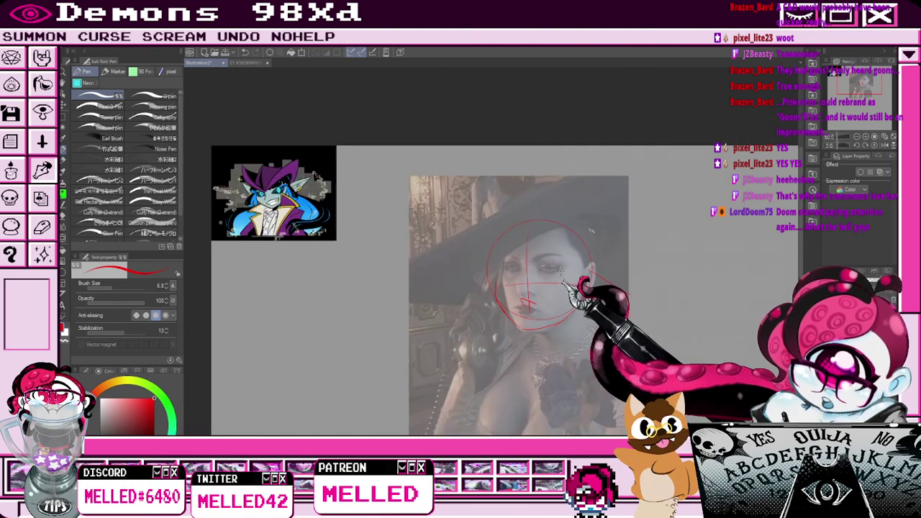
scroll(507, 291, "up", 2)
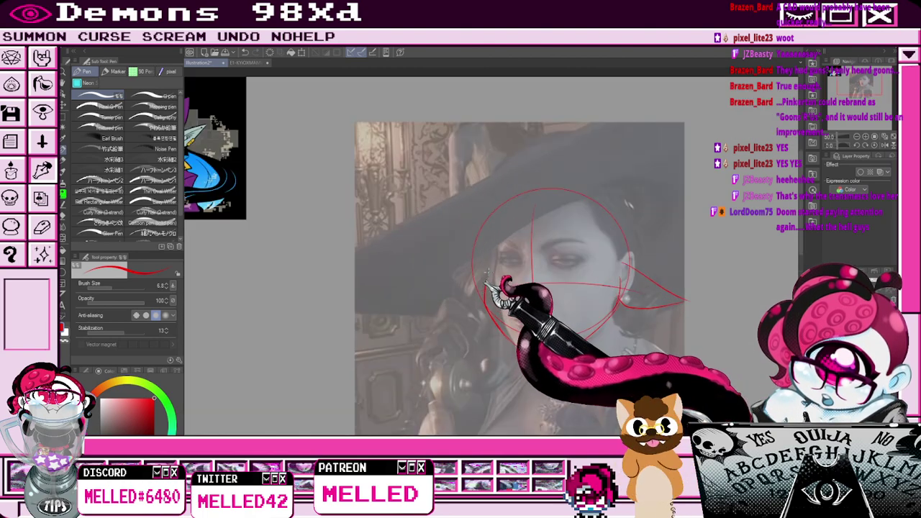
scroll(489, 284, "down", 2)
Sketch the red outline of the hat around the head and narrow slanted eyes on the face.
left_click_drag(471, 230, 453, 282)
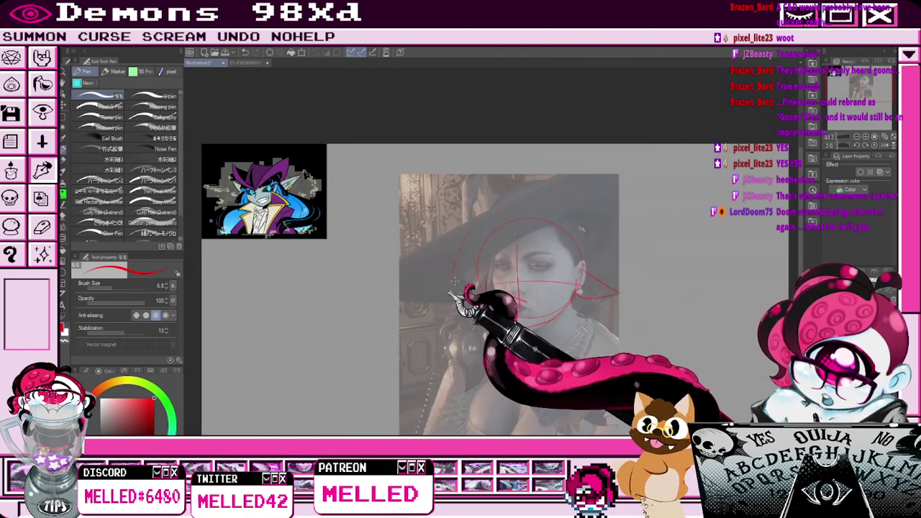
left_click_drag(524, 247, 630, 241)
left_click_drag(541, 220, 625, 230)
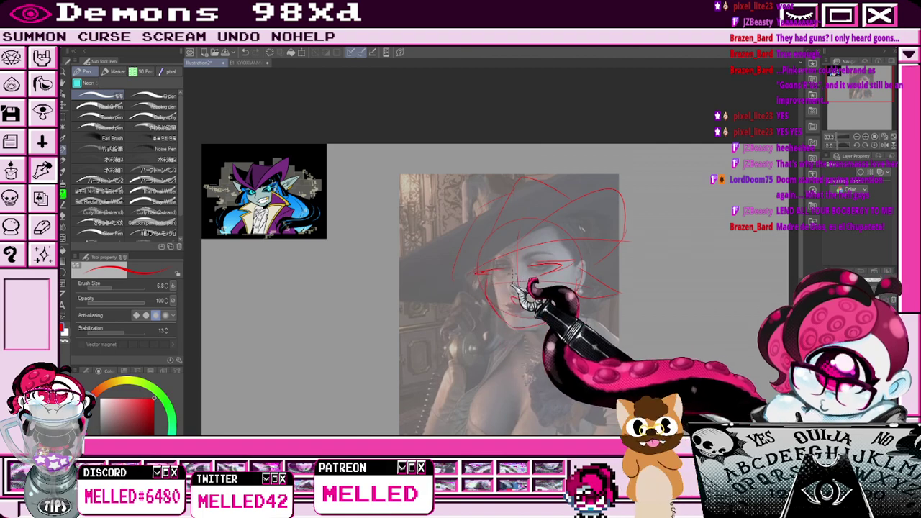
Doodle a red creature's head with two bulging round eyes and a jagged row of teeth on the blank area beside the photo.
scroll(310, 302, "up", 2)
mouse_move(393, 285)
left_mouse_down()
mouse_move(350, 274)
mouse_move(446, 253)
mouse_move(420, 251)
left_mouse_up()
key("e")
key("p")
left_click_drag(359, 254, 386, 231)
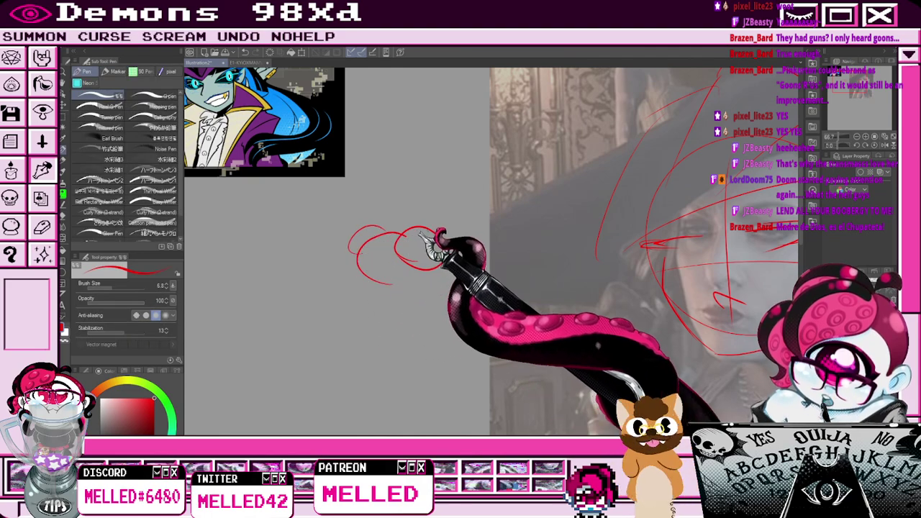
mouse_move(376, 262)
left_mouse_down()
mouse_move(371, 272)
mouse_move(384, 271)
mouse_move(363, 269)
mouse_move(392, 284)
left_mouse_up()
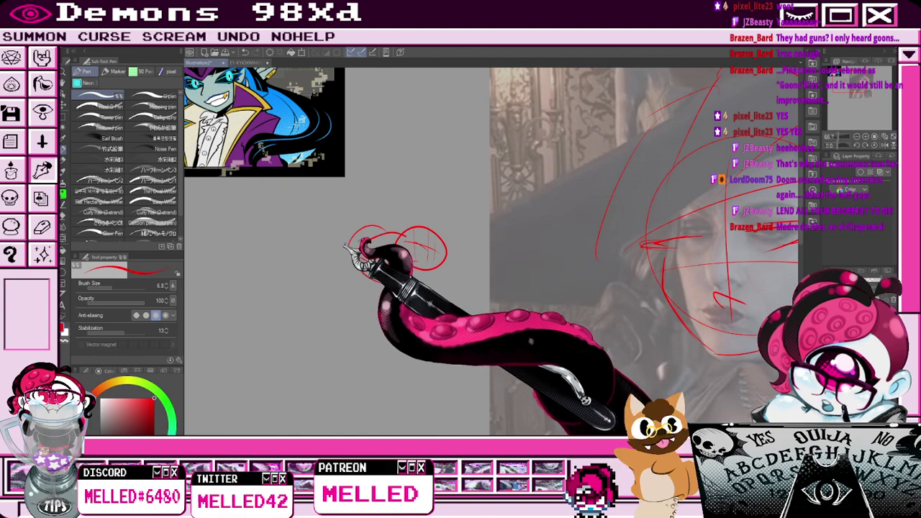
left_click_drag(351, 245, 363, 238)
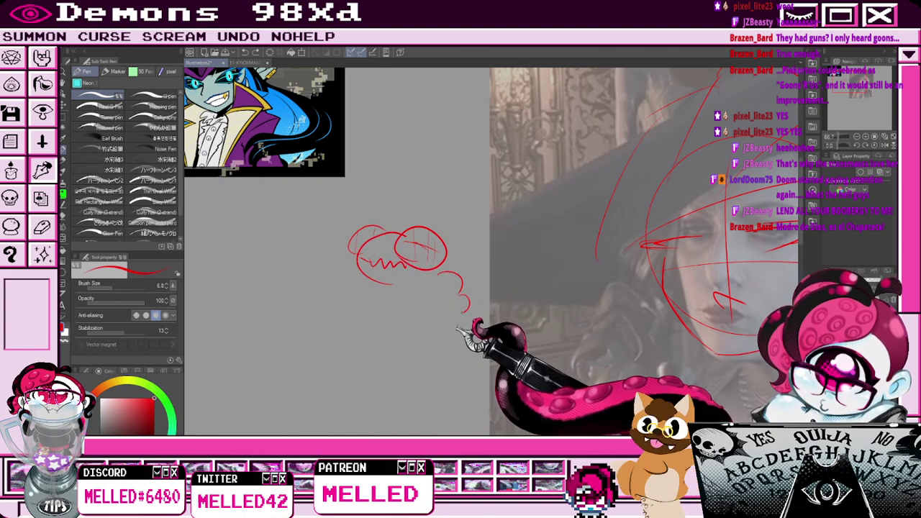
Add spikes behind the creature's head, small clawed arms and large rounded body shapes.
mouse_move(408, 232)
left_mouse_down()
mouse_move(443, 226)
mouse_move(470, 272)
left_mouse_up()
mouse_move(357, 272)
left_mouse_down()
mouse_move(341, 295)
mouse_move(354, 306)
mouse_move(373, 281)
left_mouse_up()
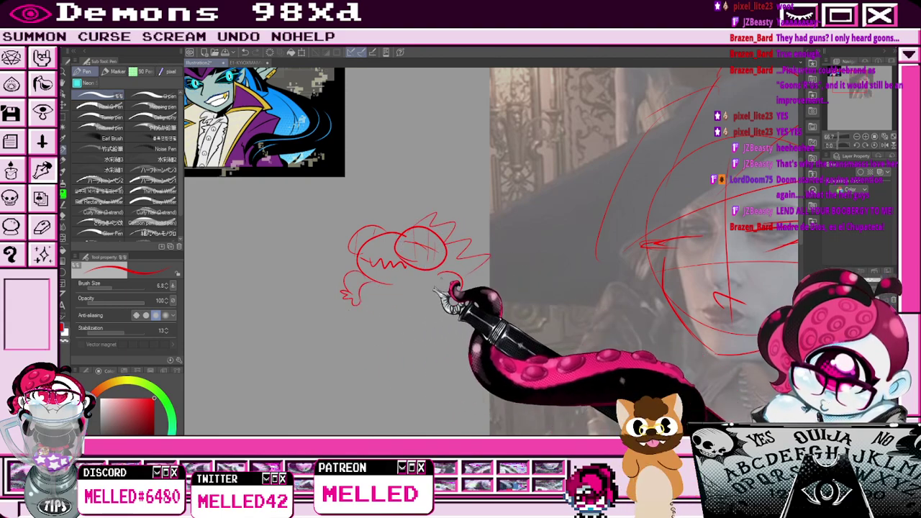
left_click_drag(444, 301, 455, 311)
mouse_move(353, 297)
left_mouse_down()
mouse_move(403, 334)
mouse_move(468, 309)
left_mouse_up()
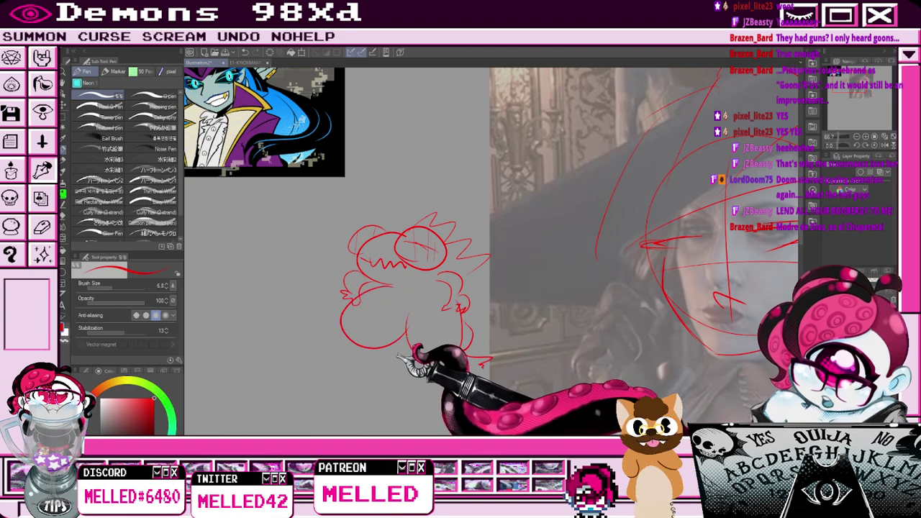
Draw the creature's rounded lower body, a toothed open lower jaw and the tail.
mouse_move(343, 338)
left_mouse_down()
mouse_move(345, 371)
mouse_move(398, 369)
left_mouse_up()
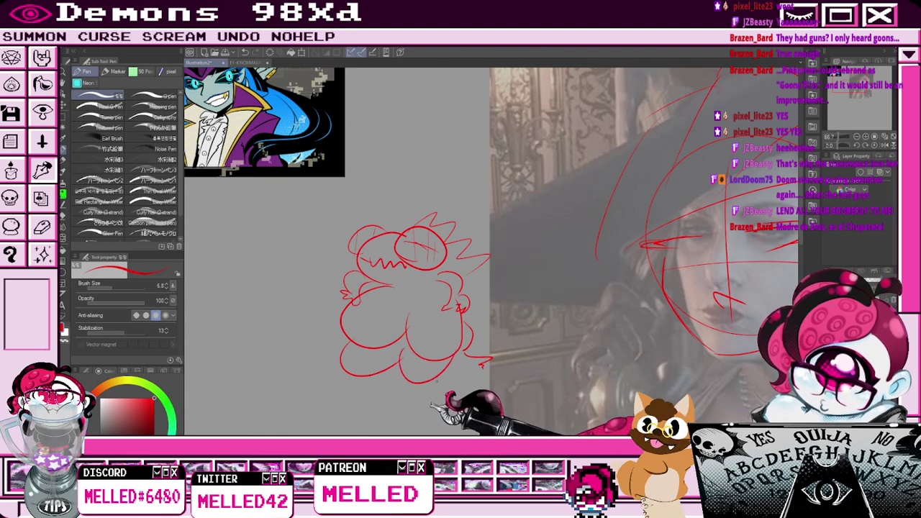
mouse_move(370, 284)
left_mouse_down()
mouse_move(392, 278)
mouse_move(380, 297)
mouse_move(360, 289)
mouse_move(357, 299)
mouse_move(405, 279)
mouse_move(349, 274)
mouse_move(382, 277)
mouse_move(357, 273)
left_mouse_up()
key("e")
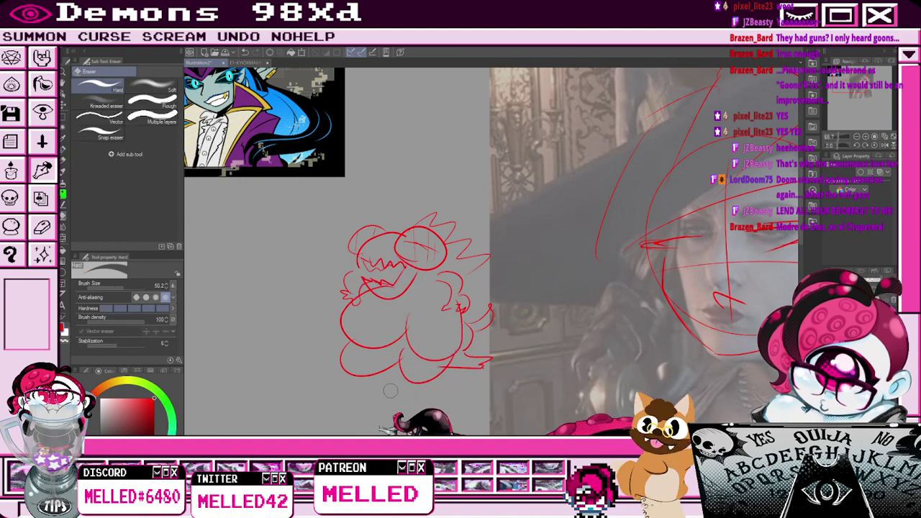
key("p")
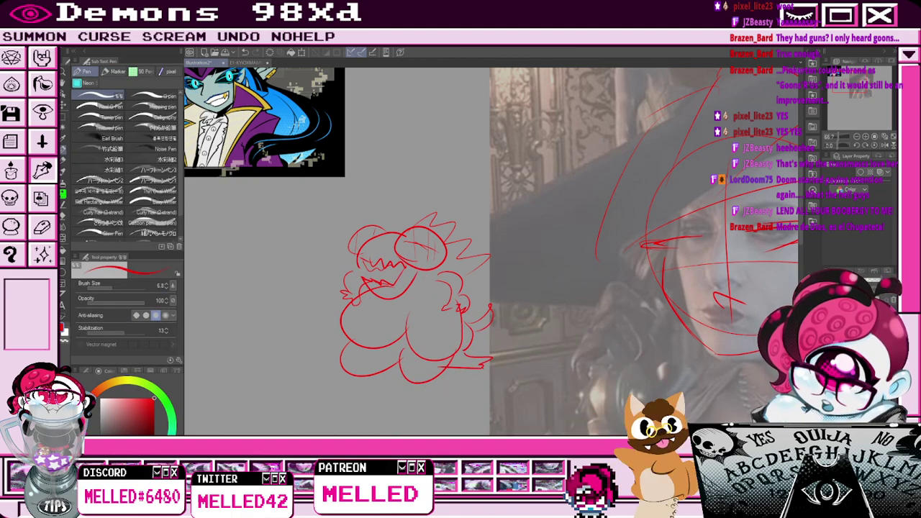
key("ctrl+minus")
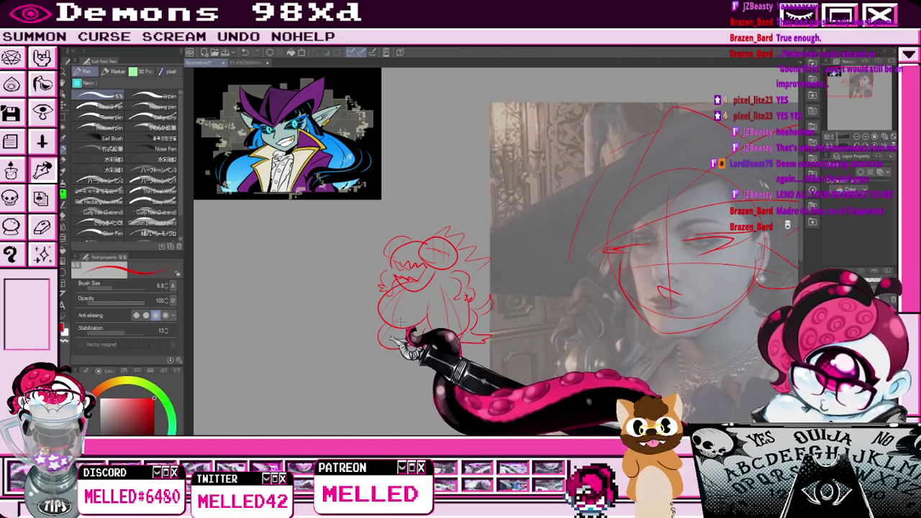
Finish the creature's rounded lower body, then erase and redraw the lines across its eyes.
left_click_drag(404, 330, 394, 346)
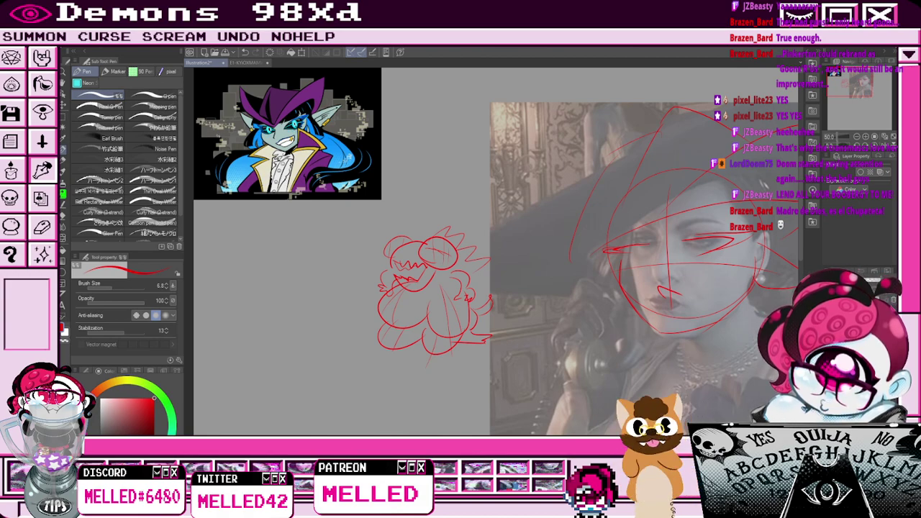
key("e")
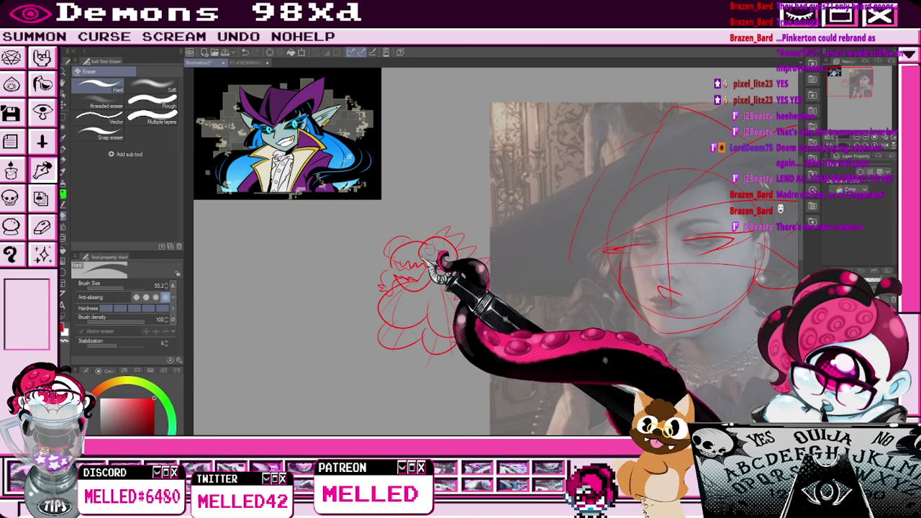
key("p")
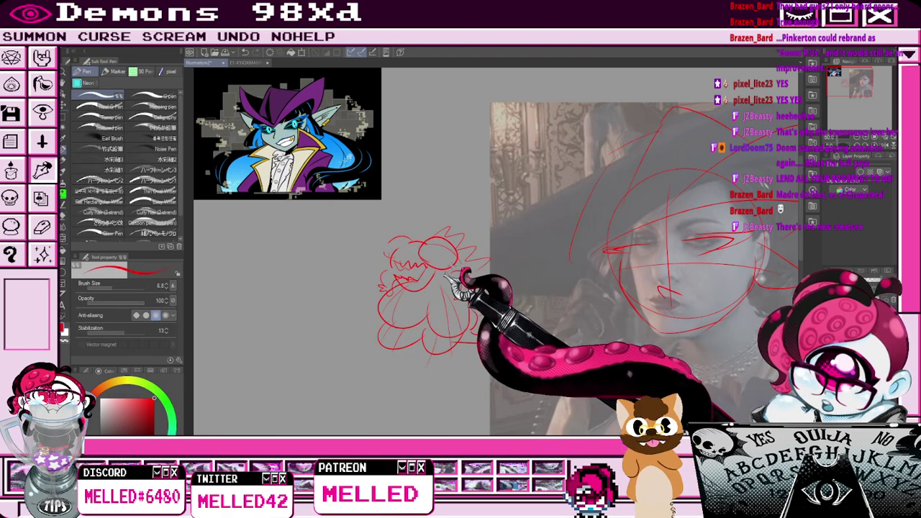
left_click_drag(447, 275, 464, 294)
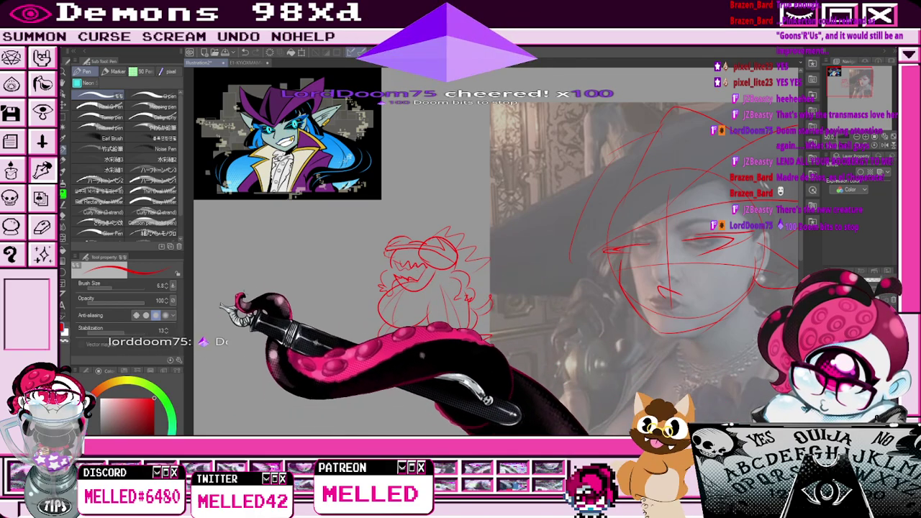
Delete the red creature doodle beside the photo using a rectangular selection, and clear the selection.
left_click(63, 116)
left_click_drag(342, 211, 506, 377)
key("Delete")
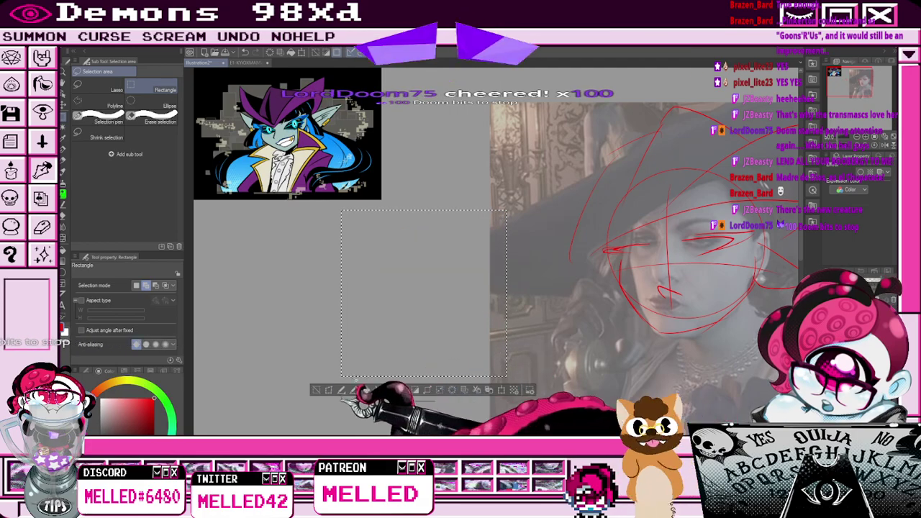
left_click(315, 391)
Refine the red face sketch over the photo with eyelids, half-hidden irises, a low eyebrow and small lips.
left_click_drag(644, 277, 499, 289)
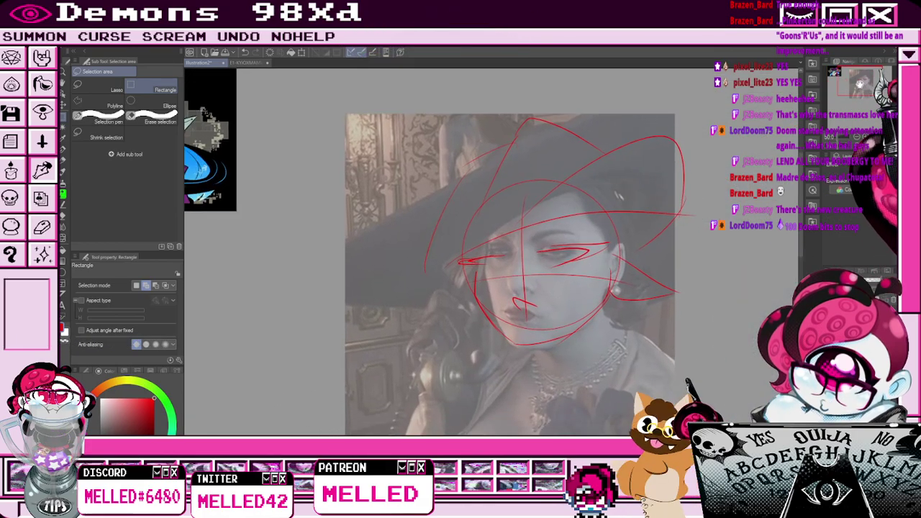
key("p")
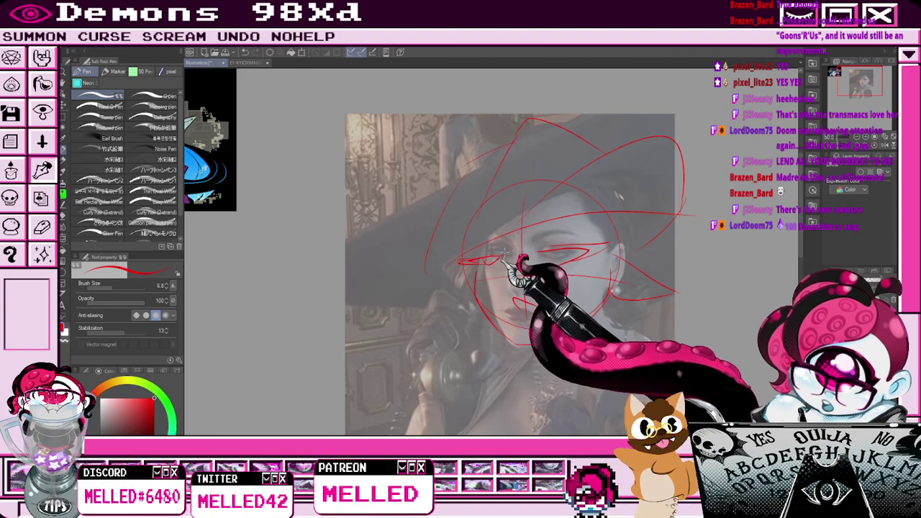
mouse_move(464, 261)
left_mouse_down()
mouse_move(505, 257)
mouse_move(485, 270)
mouse_move(549, 253)
mouse_move(536, 251)
mouse_move(590, 250)
left_mouse_up()
left_click_drag(531, 231, 602, 223)
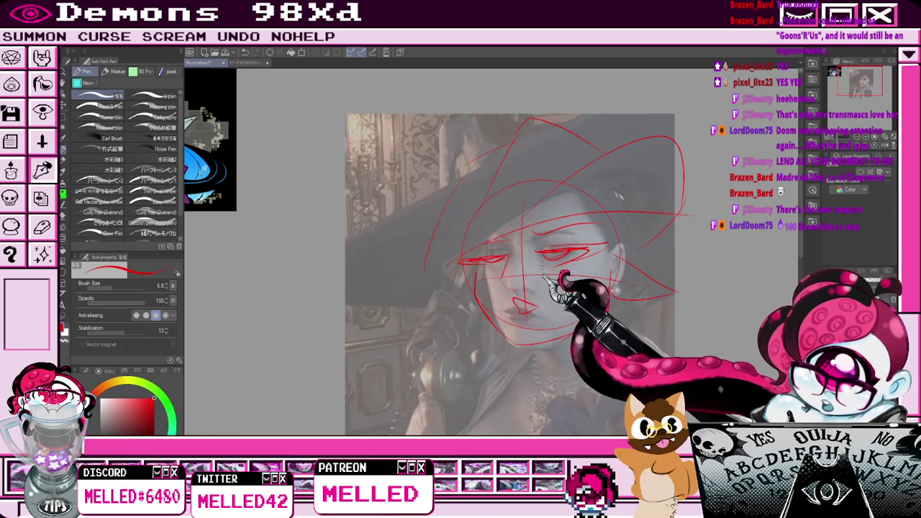
left_click_drag(543, 267, 555, 264)
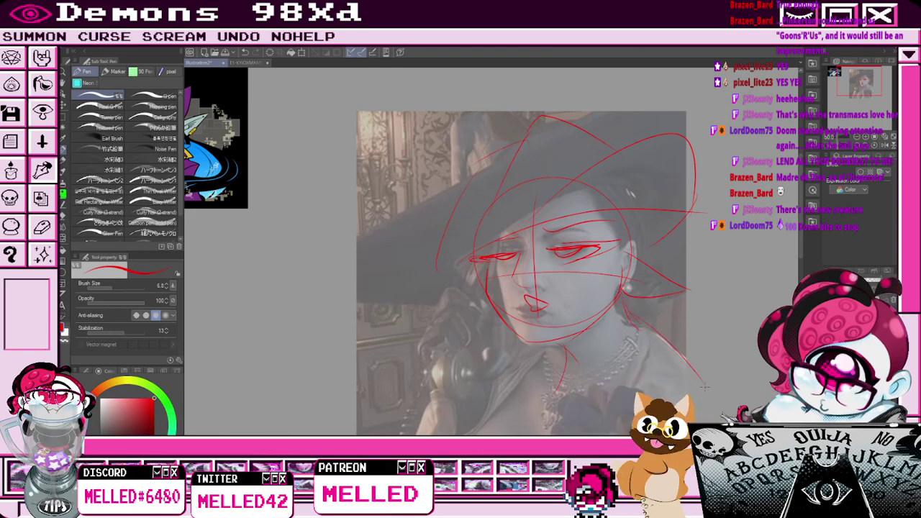
Sketch the neck, collar and shoulders, plus the raised hand holding the phone receiver beside the face.
scroll(674, 353, "down", 1)
scroll(680, 385, "up", 1)
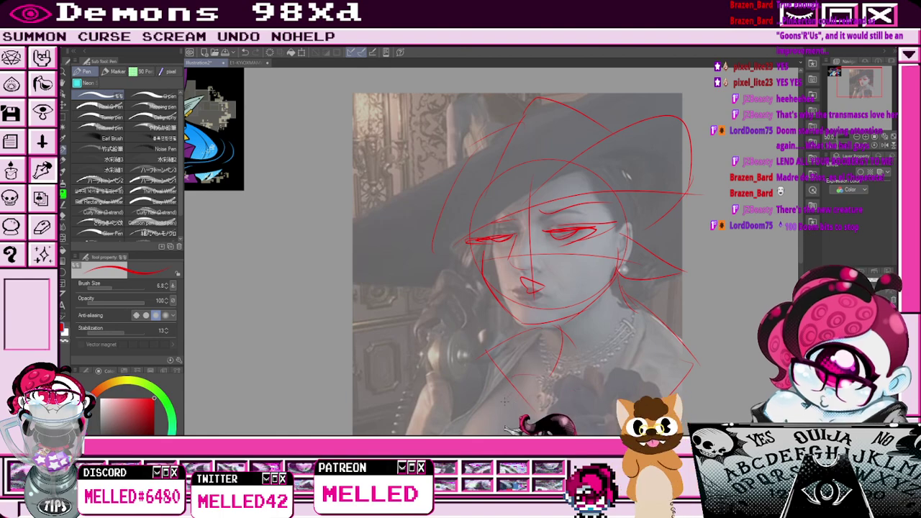
scroll(488, 191, "down", 1)
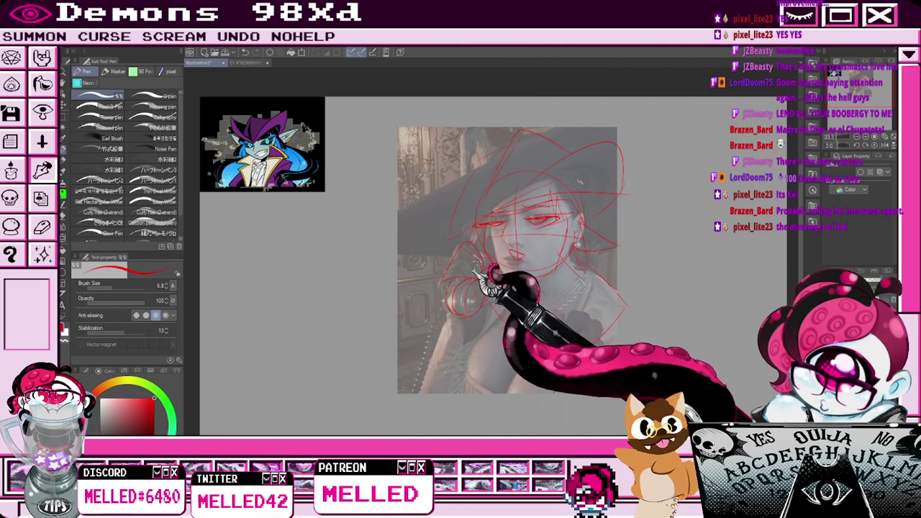
key("e")
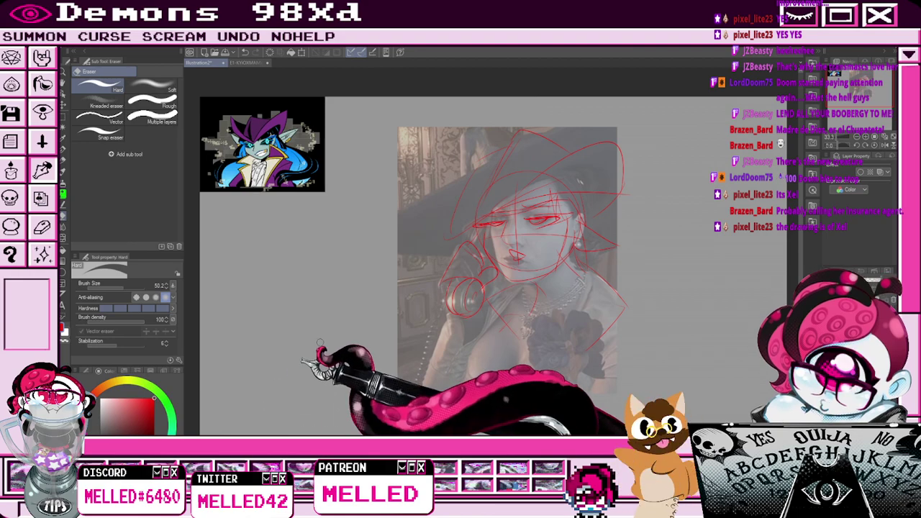
key("p")
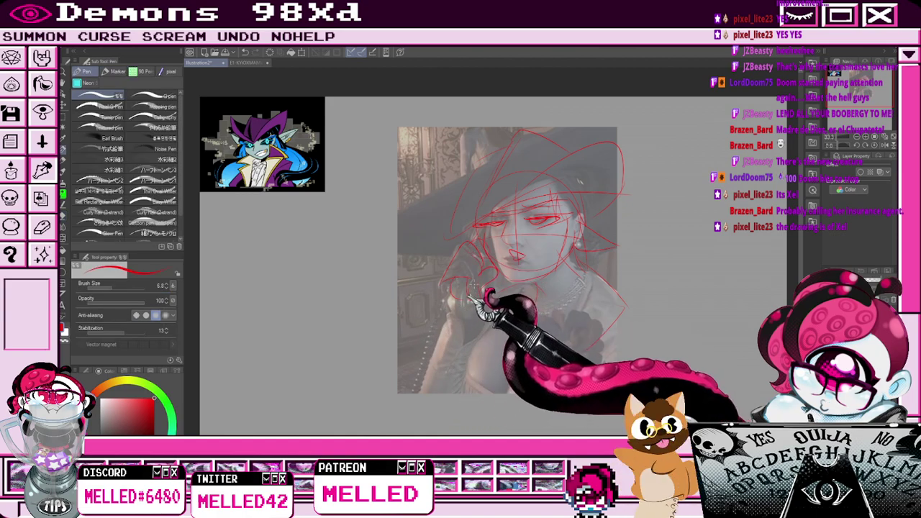
Undo the first phone cord sketch, and draw the bent arm with a curly cord and the jacketed torso.
mouse_move(388, 354)
left_mouse_down()
mouse_move(418, 340)
mouse_move(407, 343)
left_mouse_up()
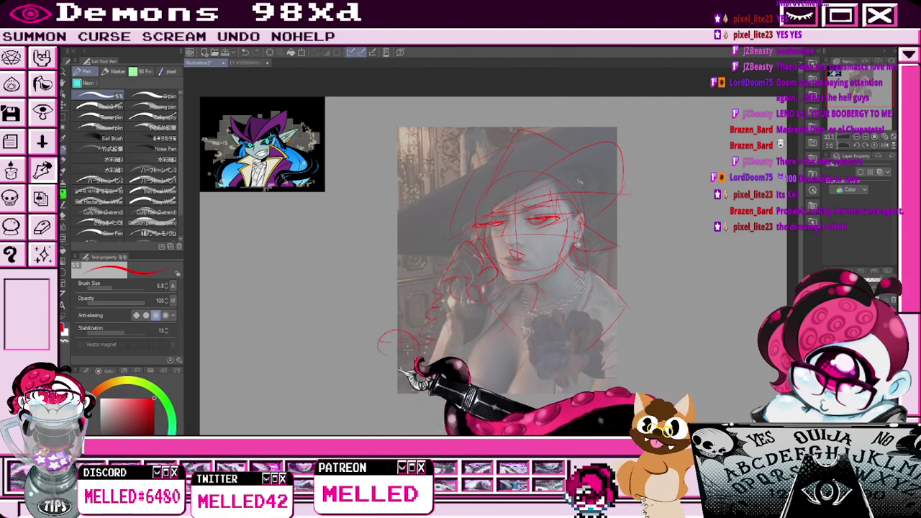
key("ctrl+z")
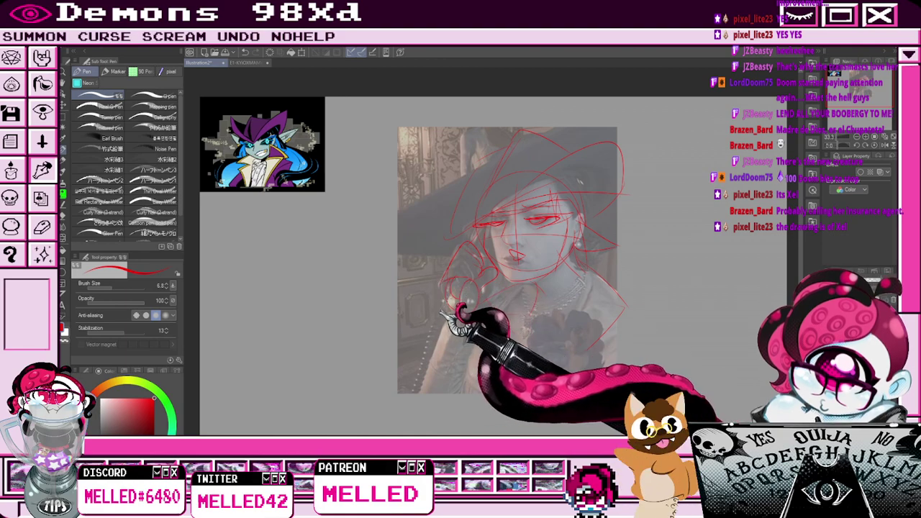
mouse_move(462, 309)
left_mouse_down()
mouse_move(425, 330)
mouse_move(446, 365)
left_mouse_up()
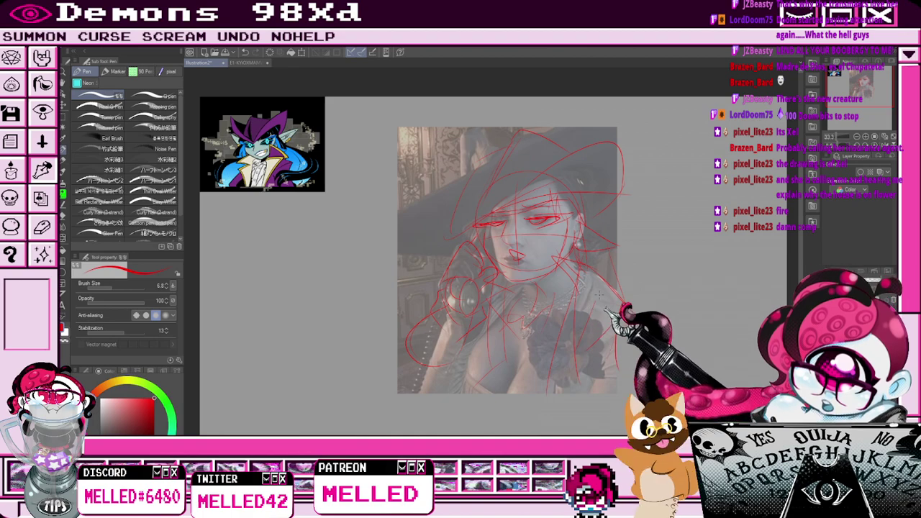
left_click_drag(559, 366, 452, 363)
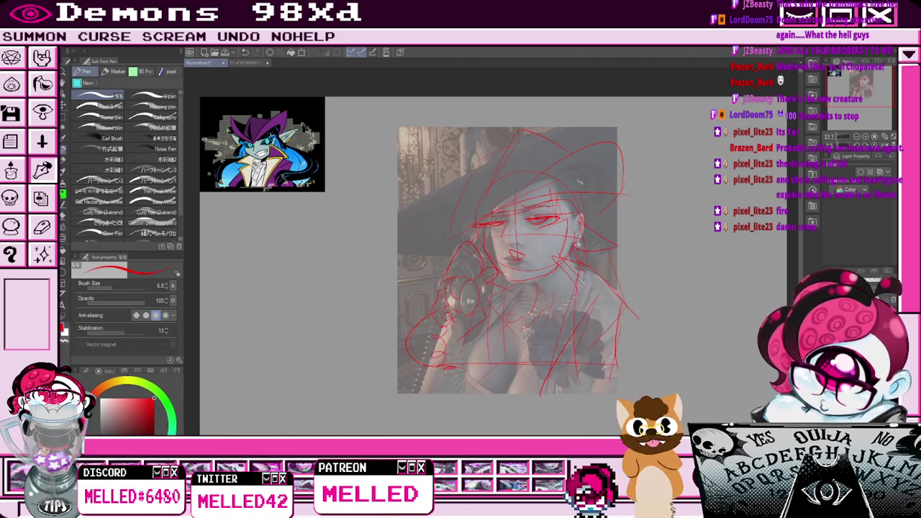
Hide the reference photo, erase the old mouth and stray face lines, and redraw smaller lips and a sharper jaw.
left_click(828, 324)
scroll(483, 251, "up", 1)
key("e")
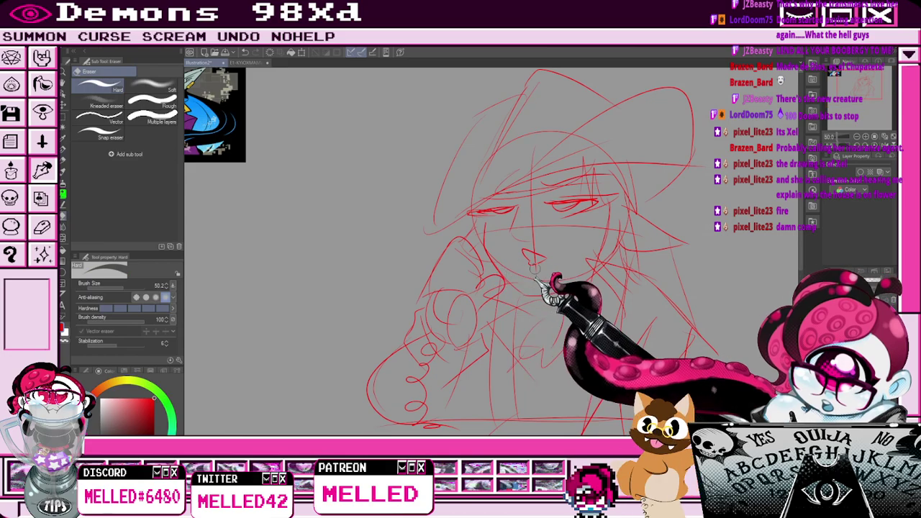
left_click_drag(555, 268, 521, 241)
scroll(529, 232, "down", 1)
scroll(529, 230, "up", 2)
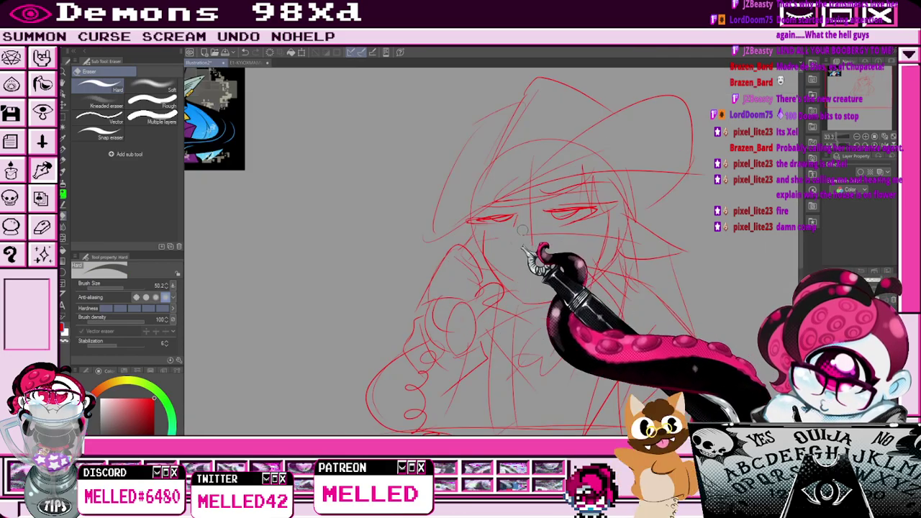
key("p")
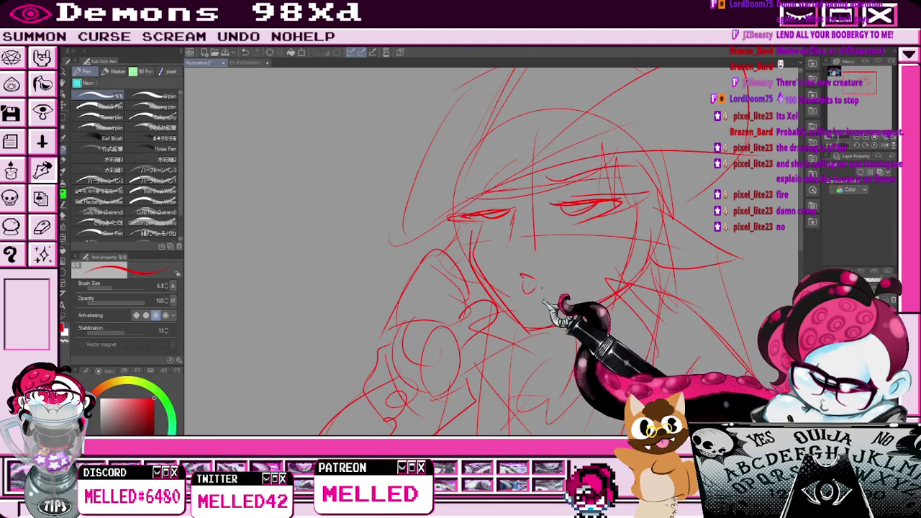
Add a vector layer, fade the red sketch layer, and set the black pen's brush size to 23.3.
scroll(529, 291, "down", 3)
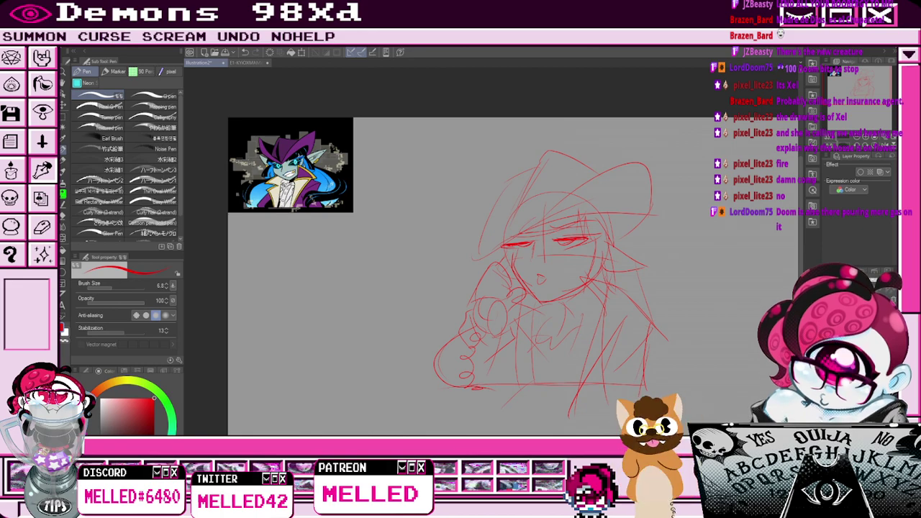
left_click(836, 299)
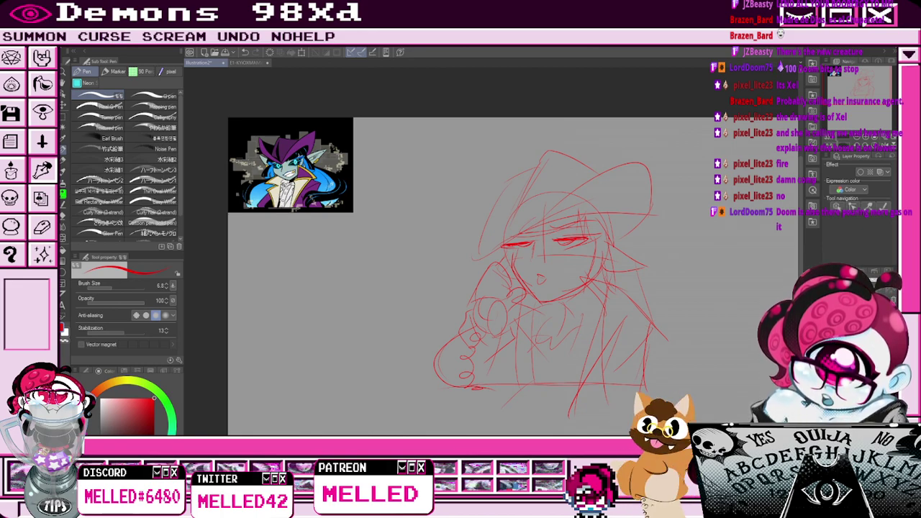
left_click(871, 282)
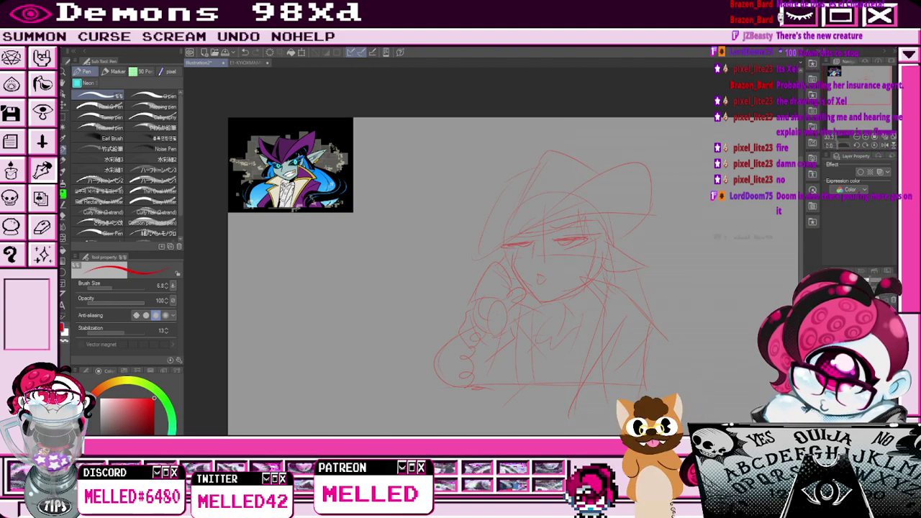
left_click(115, 288)
scroll(587, 244, "up", 2)
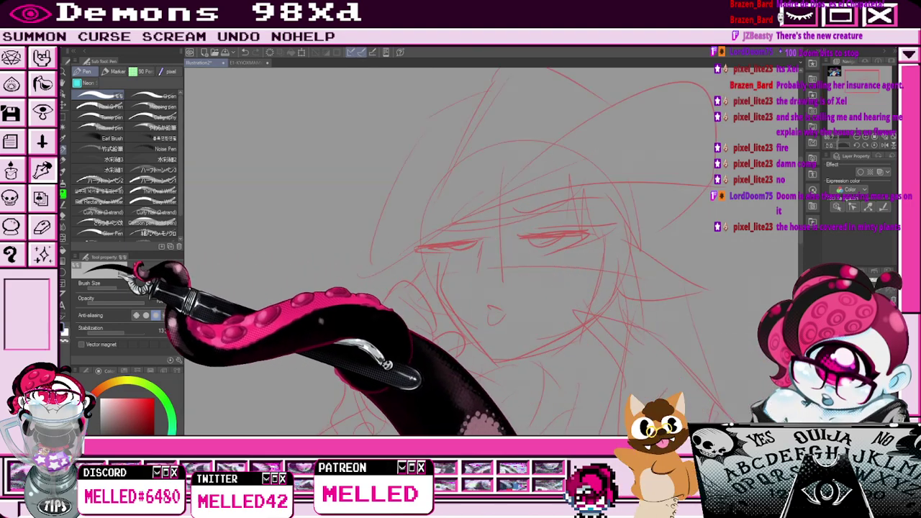
left_click(118, 288)
Ink both narrow eyes with thick lashes and half-covered irises, and a tapered brow, redoing the brow stroke until it fits.
mouse_move(519, 237)
left_mouse_down()
mouse_move(610, 233)
mouse_move(576, 234)
mouse_move(600, 236)
left_mouse_up()
left_click_drag(548, 252, 608, 233)
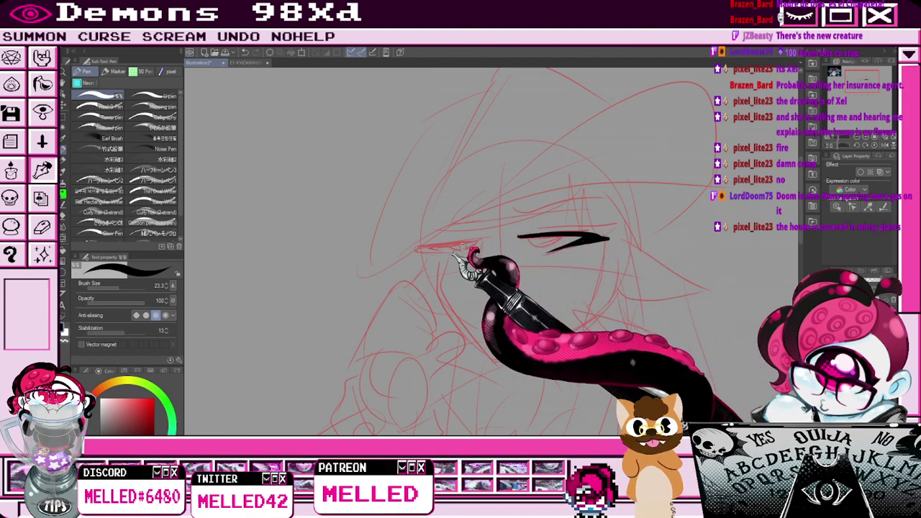
left_click_drag(508, 217, 596, 211)
key("ctrl+z")
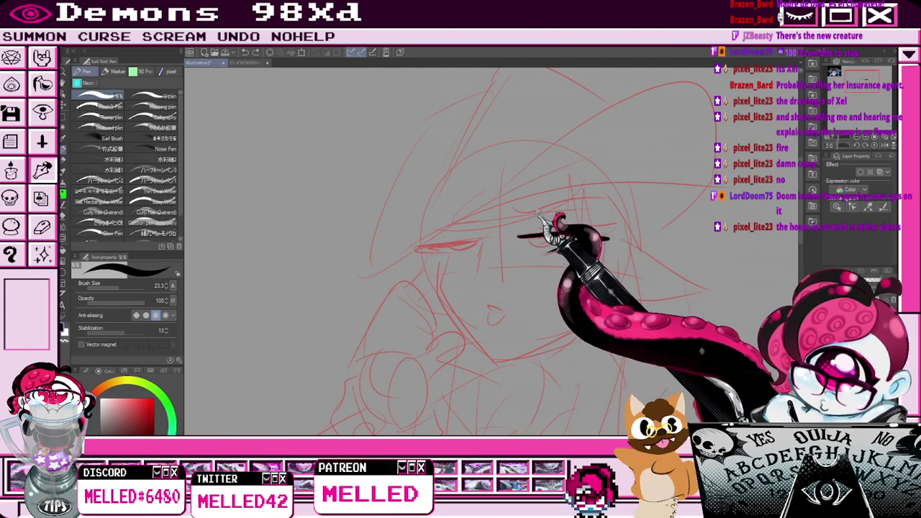
left_click_drag(511, 215, 589, 214)
key("ctrl+z")
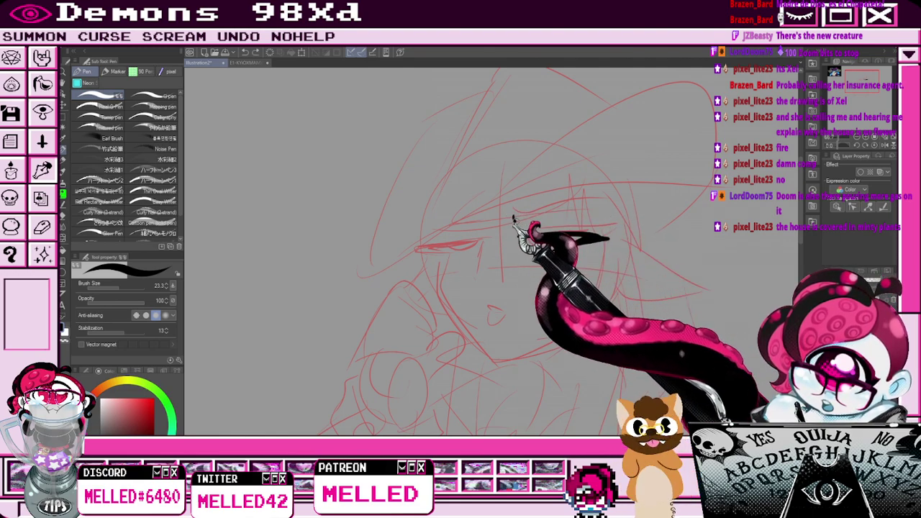
left_click_drag(513, 219, 599, 207)
mouse_move(480, 243)
left_mouse_down()
mouse_move(414, 252)
mouse_move(450, 252)
left_mouse_up()
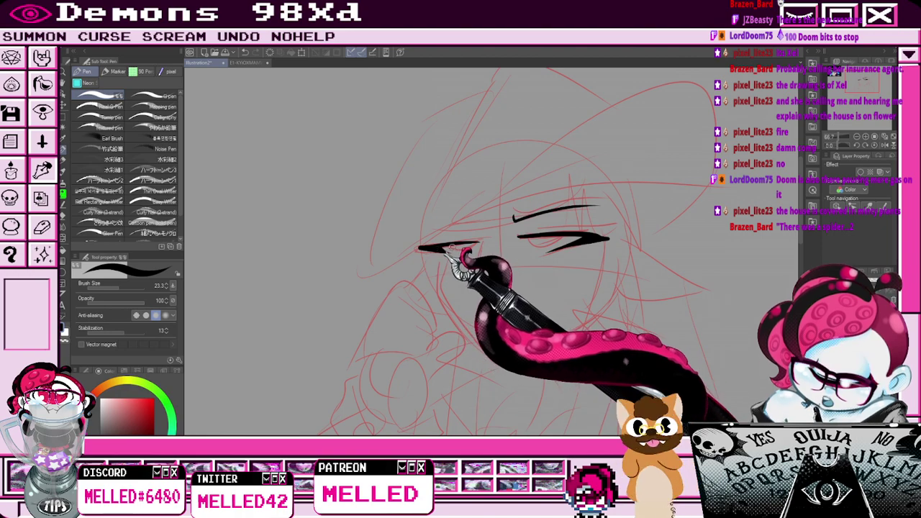
left_click_drag(536, 243, 557, 239)
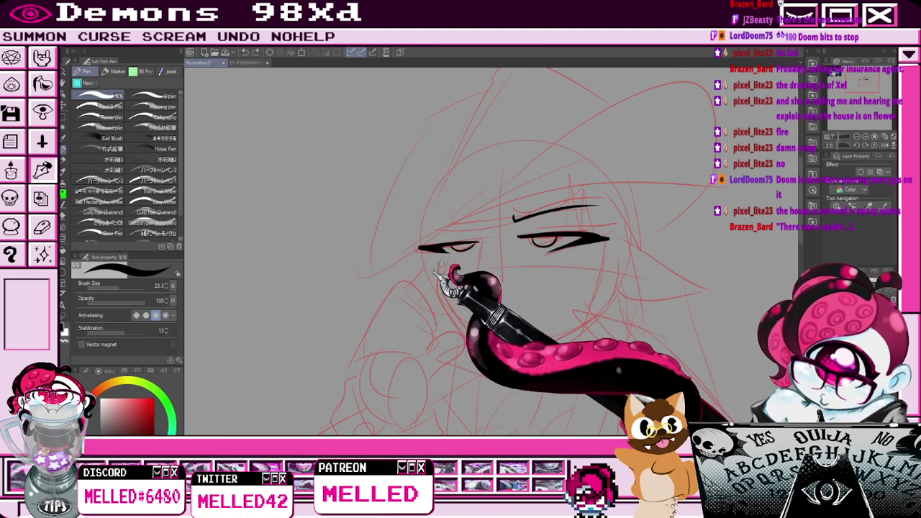
Ink the face outline, nose and small heart-shaped lips, and both pointed ears.
mouse_move(463, 341)
left_mouse_down()
mouse_move(481, 357)
mouse_move(584, 327)
left_mouse_up()
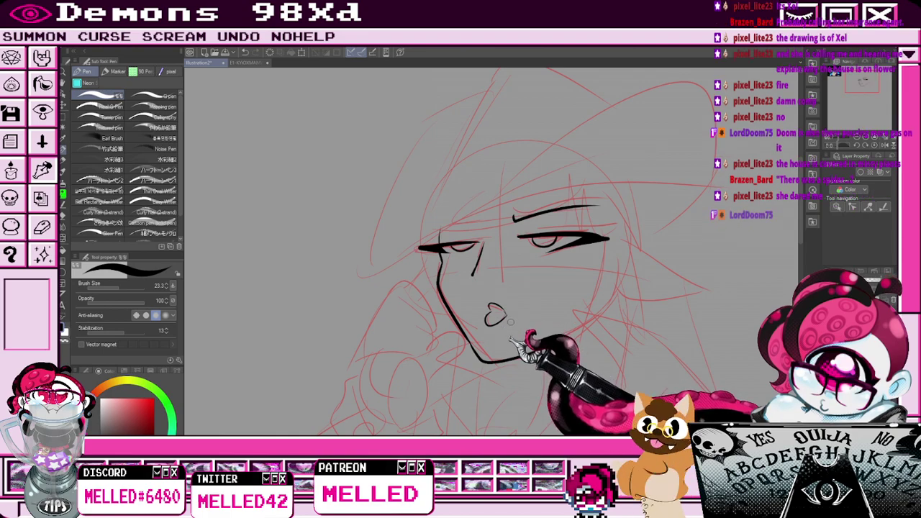
left_click_drag(626, 242, 666, 266)
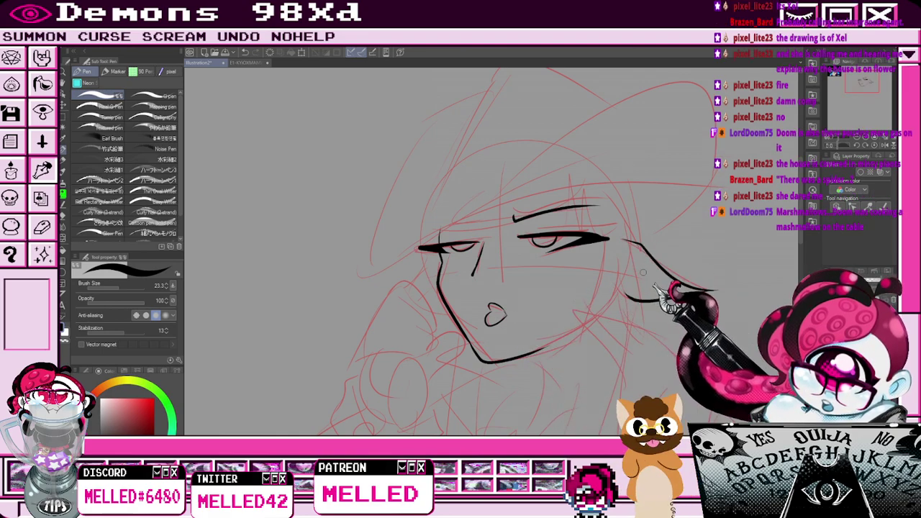
scroll(633, 281, "up", 3)
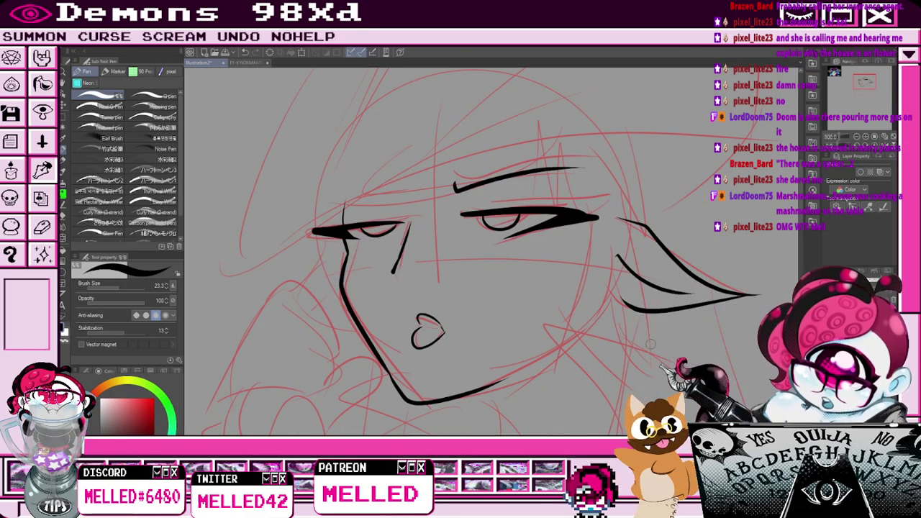
mouse_move(338, 256)
left_mouse_down()
mouse_move(277, 284)
mouse_move(342, 302)
left_mouse_up()
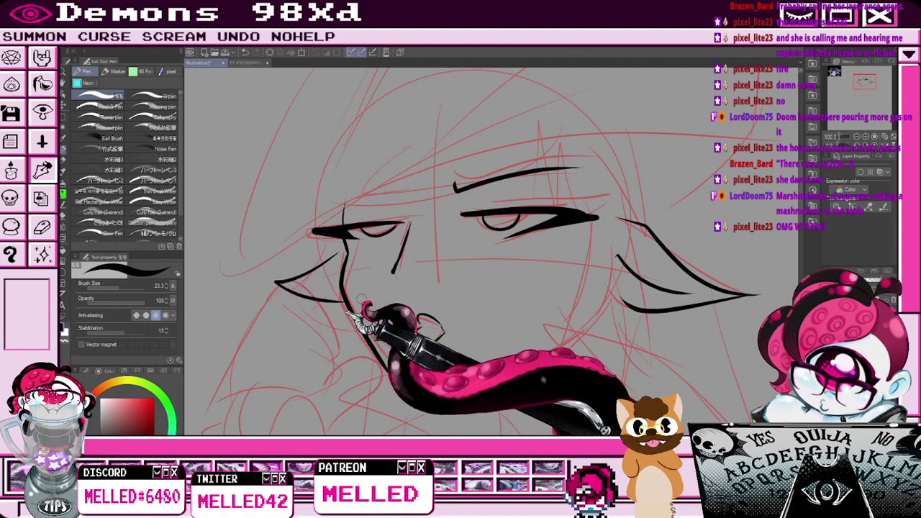
Ink a small cuff on the lower edge of the larger ear and erase the overlapping ear line.
left_click_drag(420, 316, 414, 345)
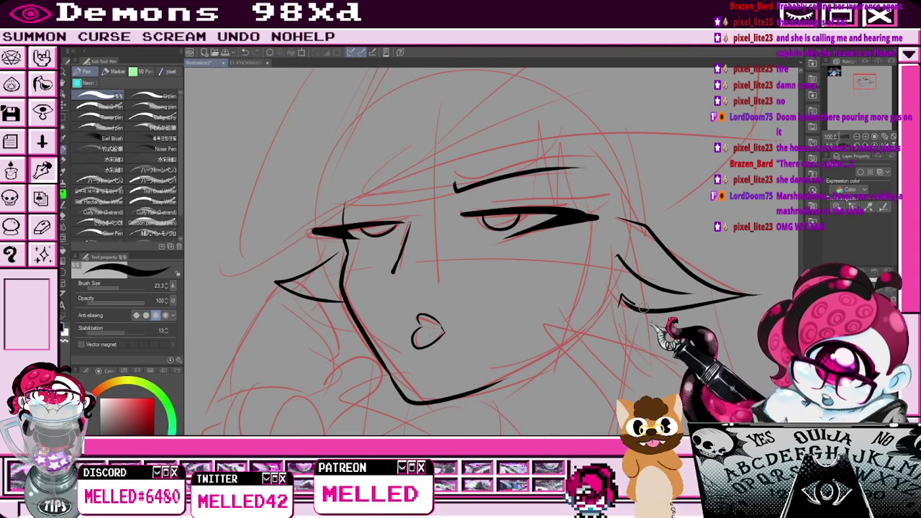
key("e")
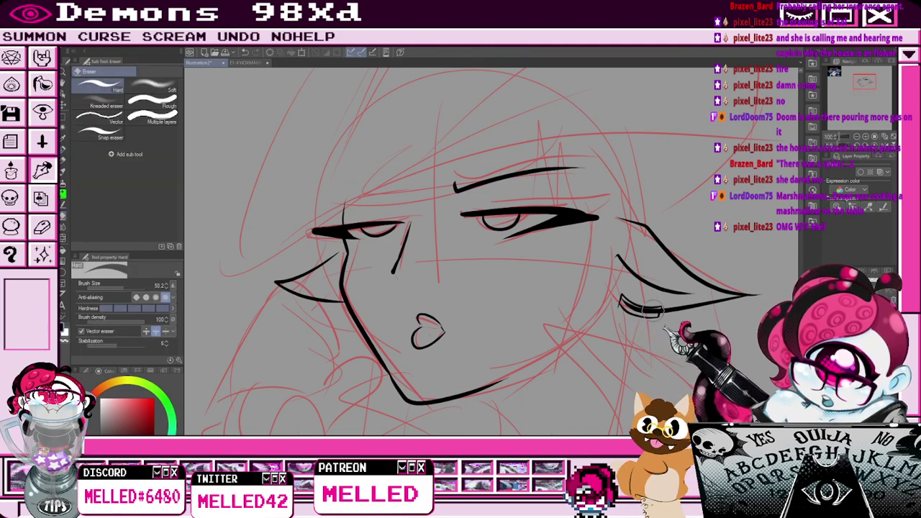
left_click_drag(653, 312, 627, 305)
key("p")
Ink the parted straight bangs, the side locks next to both ears, and a long hair strand below the larger ear.
scroll(651, 306, "down", 1)
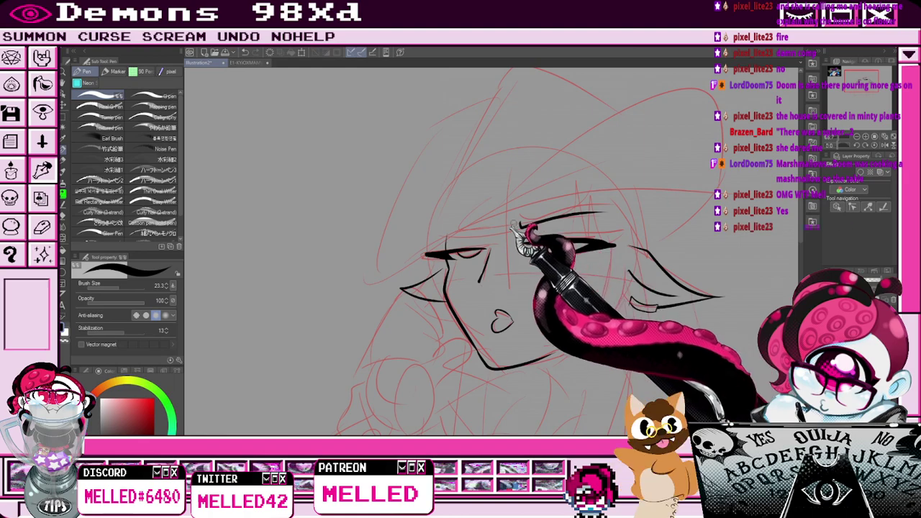
left_click_drag(449, 240, 502, 238)
mouse_move(514, 203)
left_mouse_down()
mouse_move(504, 237)
mouse_move(613, 238)
left_mouse_up()
mouse_move(609, 198)
left_mouse_down()
mouse_move(614, 232)
mouse_move(626, 223)
mouse_move(616, 255)
left_mouse_up()
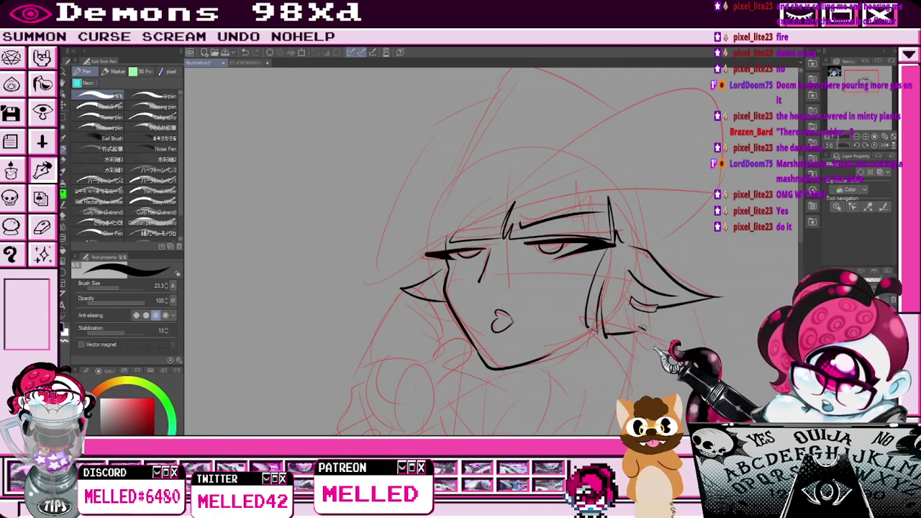
scroll(492, 350, "up", 2)
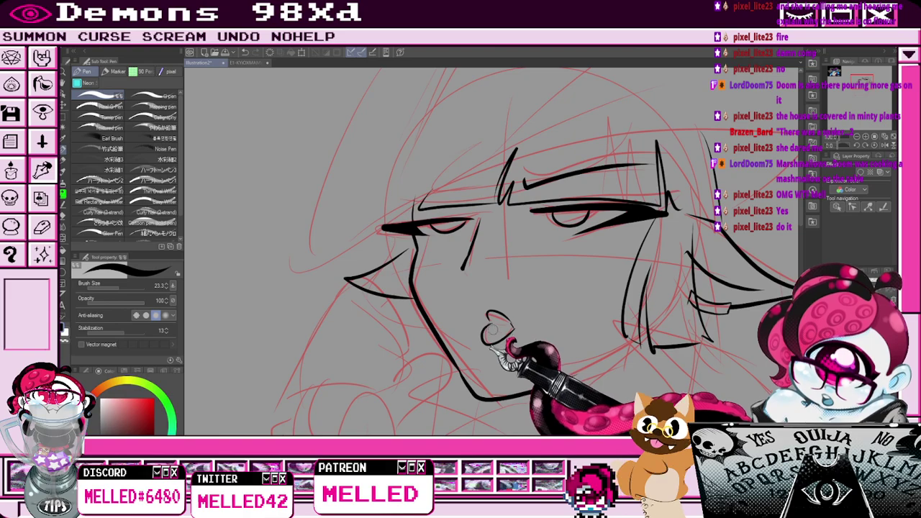
scroll(495, 330, "up", 2)
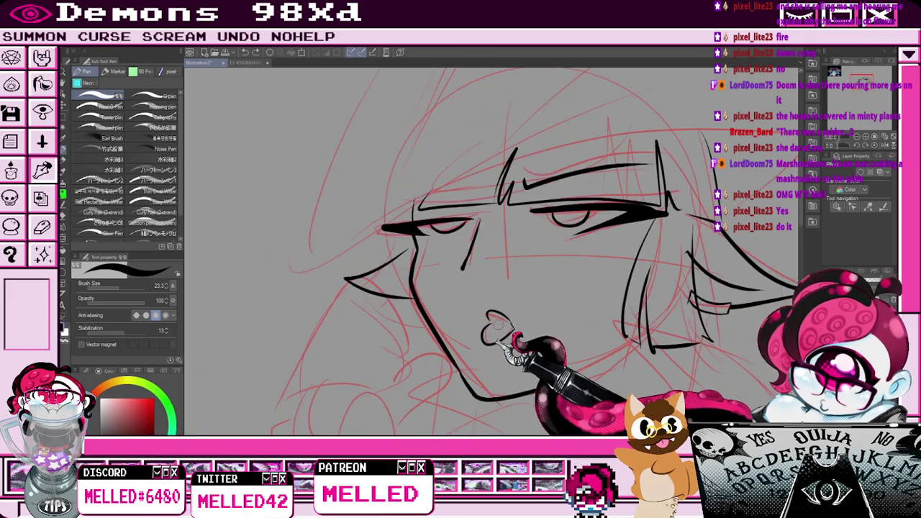
scroll(497, 324, "down", 6)
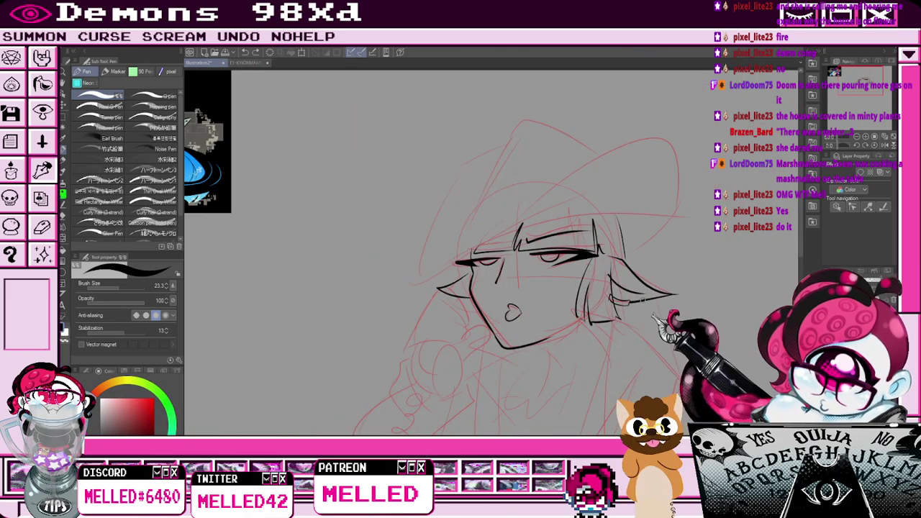
left_click_drag(643, 306, 674, 378)
left_click_drag(462, 285, 456, 323)
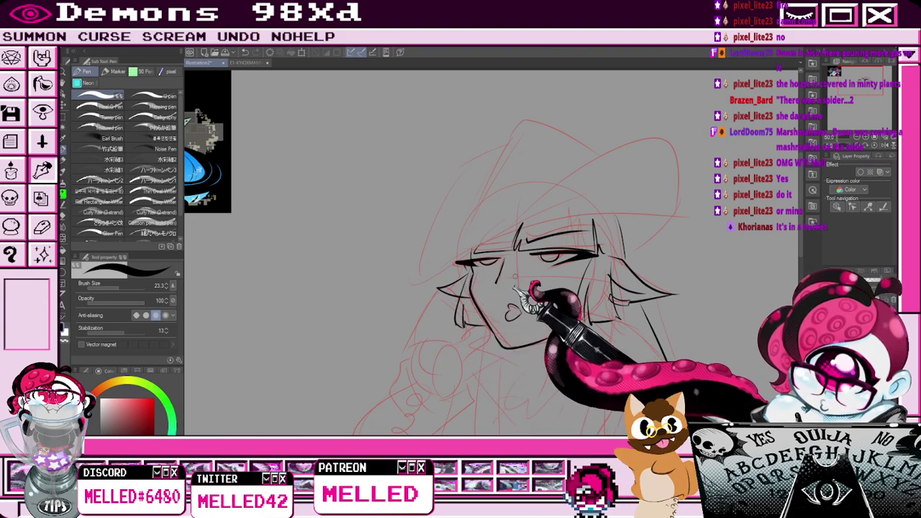
Ink the hat's sweeping front brim with its upturned end, redoing the lower brim stroke once.
left_click_drag(419, 282, 666, 217)
key("ctrl+z")
mouse_move(419, 283)
left_mouse_down()
mouse_move(459, 261)
mouse_move(651, 212)
left_mouse_up()
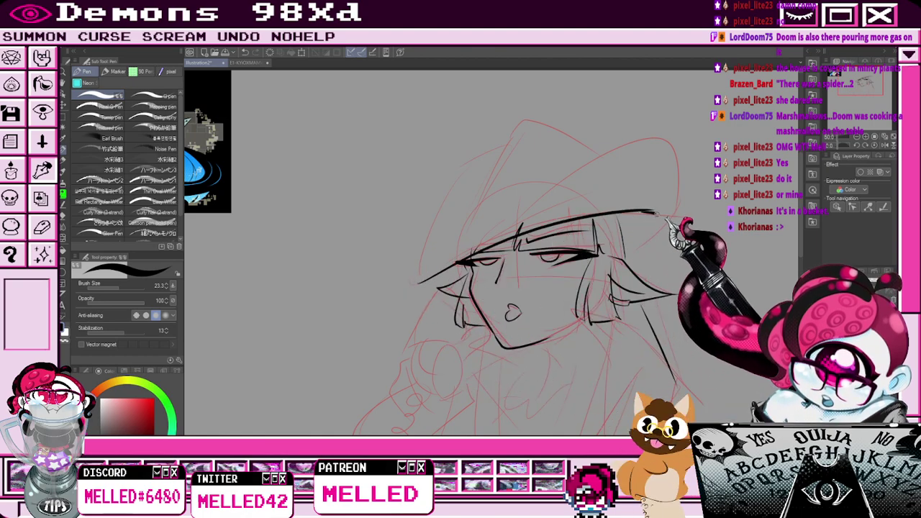
mouse_move(460, 248)
left_mouse_down()
mouse_move(669, 154)
mouse_move(675, 214)
left_mouse_up()
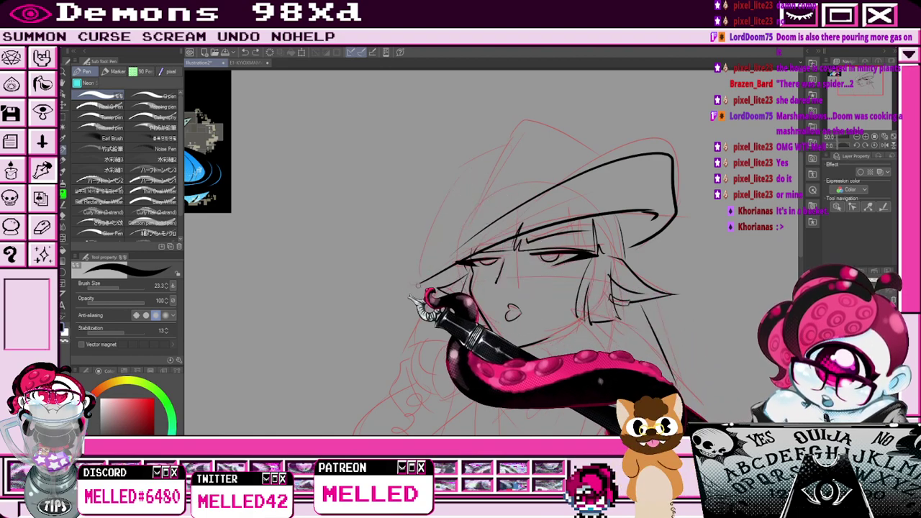
Ink the hat's peaked crown, redoing its outline once, and add the crease running down from the peak.
mouse_move(416, 282)
left_mouse_down()
mouse_move(421, 248)
mouse_move(502, 159)
left_mouse_up()
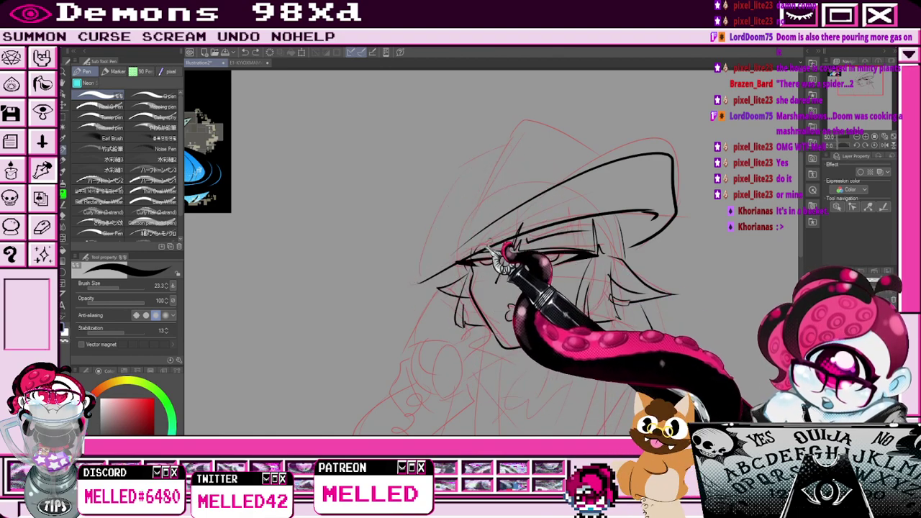
mouse_move(477, 216)
left_mouse_down()
mouse_move(498, 134)
mouse_move(532, 127)
mouse_move(625, 159)
left_mouse_up()
scroll(511, 175, "down", 2)
scroll(514, 171, "up", 3)
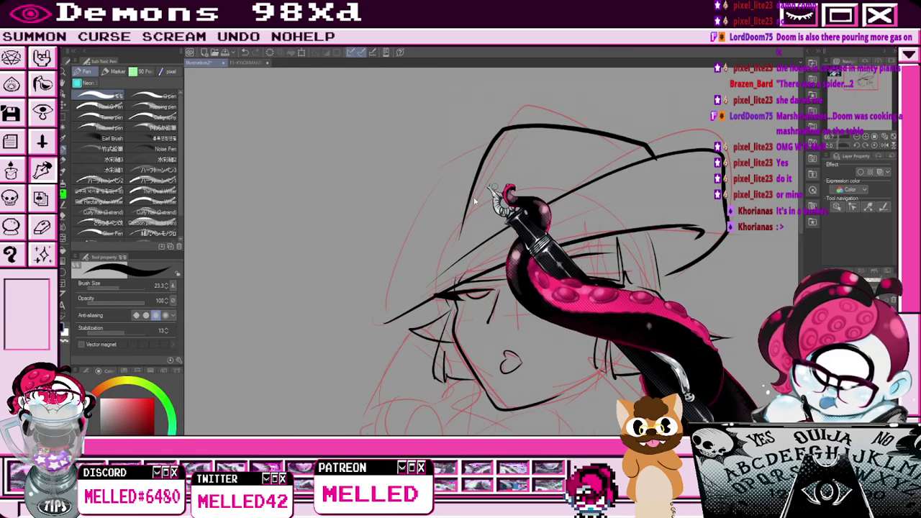
key("ctrl+z")
mouse_move(451, 241)
left_mouse_down()
mouse_move(486, 154)
mouse_move(520, 120)
mouse_move(657, 166)
left_mouse_up()
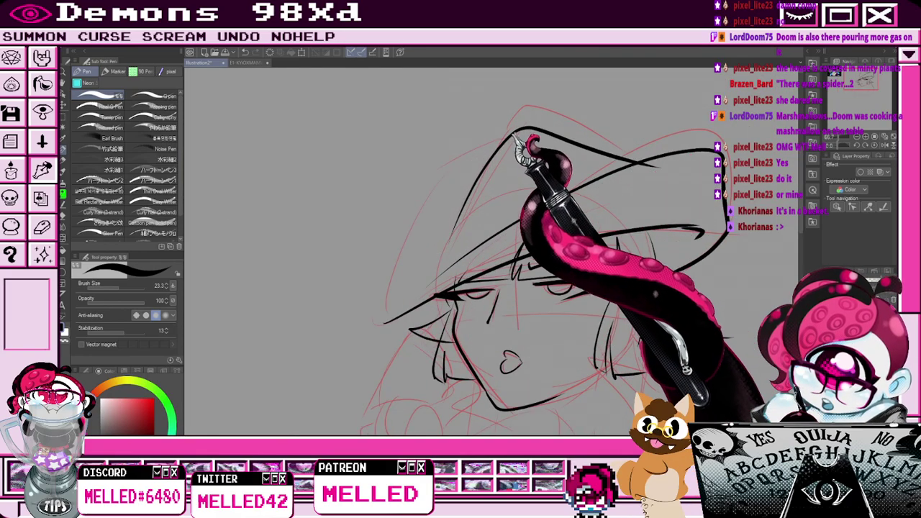
left_click_drag(516, 140, 468, 248)
Trim the overlapping hat lines and ink the remaining brim edges, including the curled corner and the small bump behind the crown.
key("e")
left_click_drag(661, 170, 643, 164)
key("p")
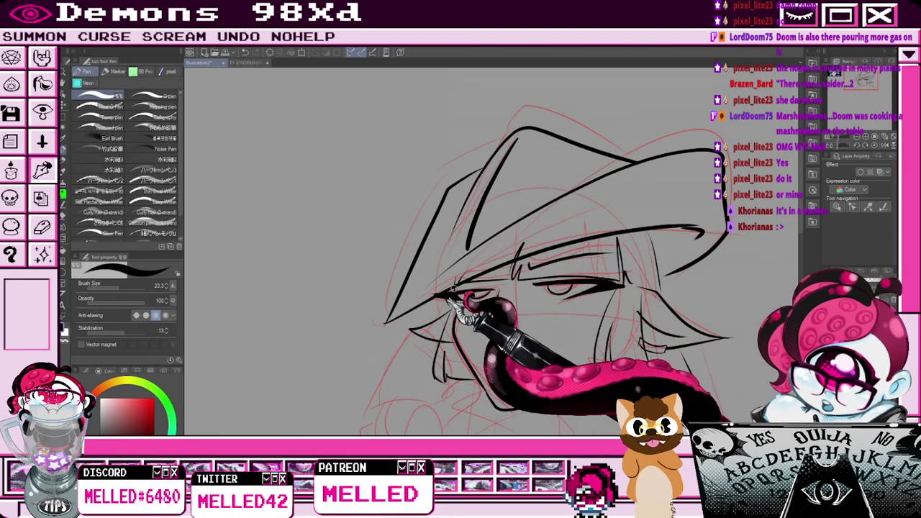
key("e")
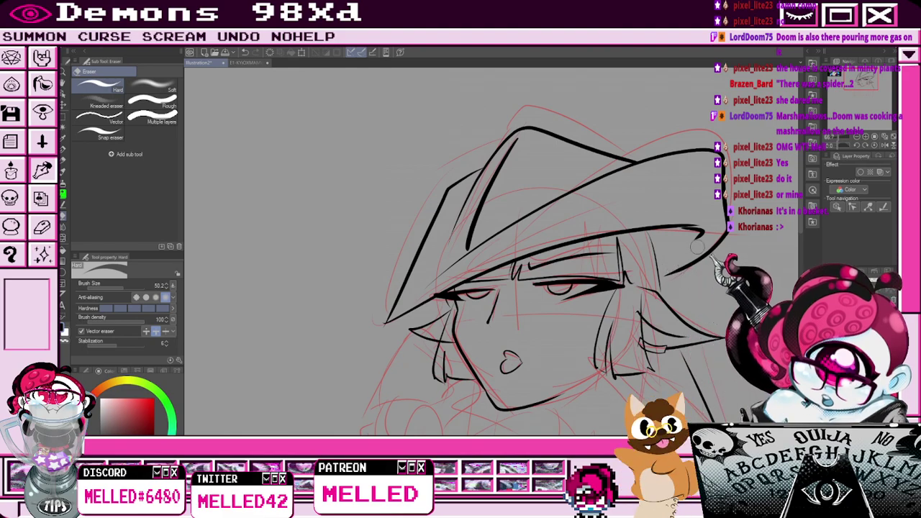
key("p")
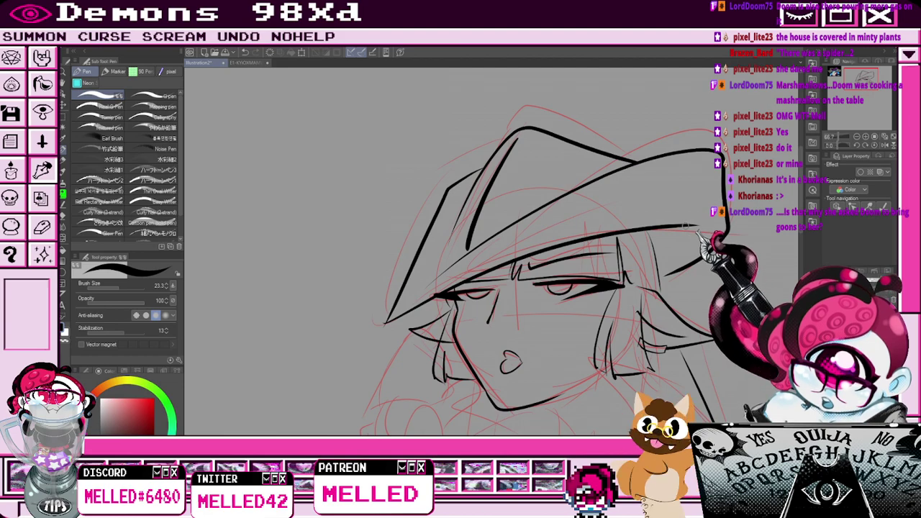
scroll(648, 256, "down", 2)
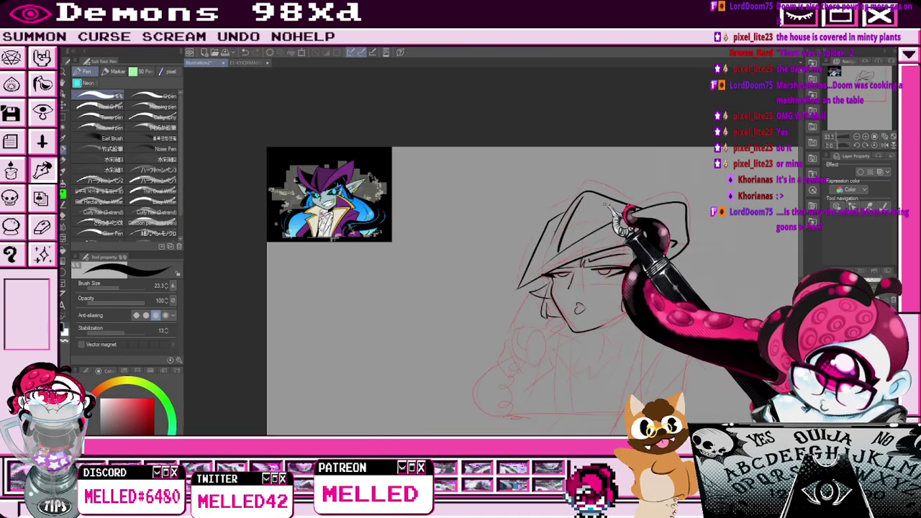
key("ctrl+plus")
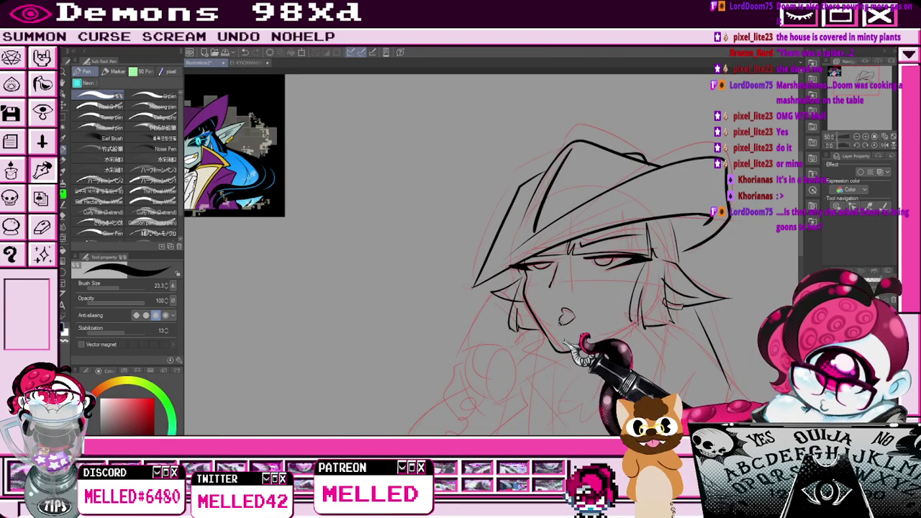
key("ctrl+minus")
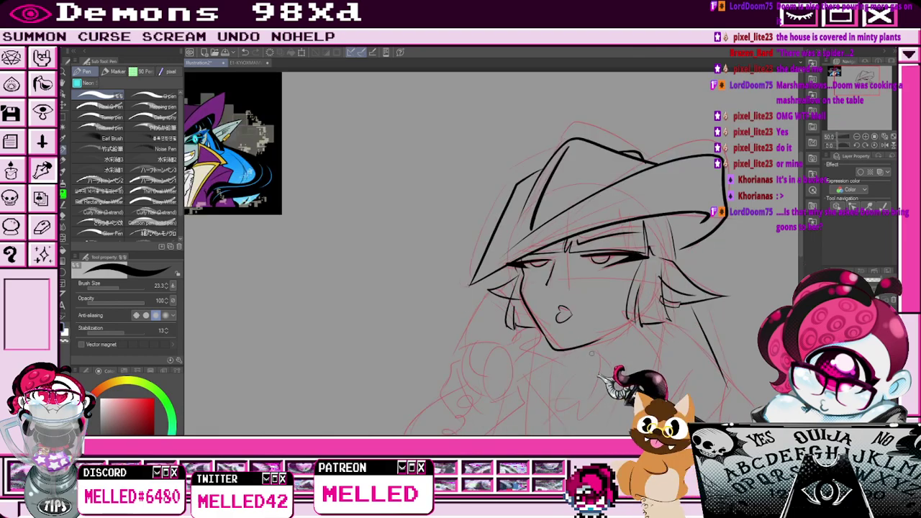
Ink the neck line and the raised coat collar below the larger ear, retrying the collar and lapel strokes.
left_click_drag(618, 354, 611, 302)
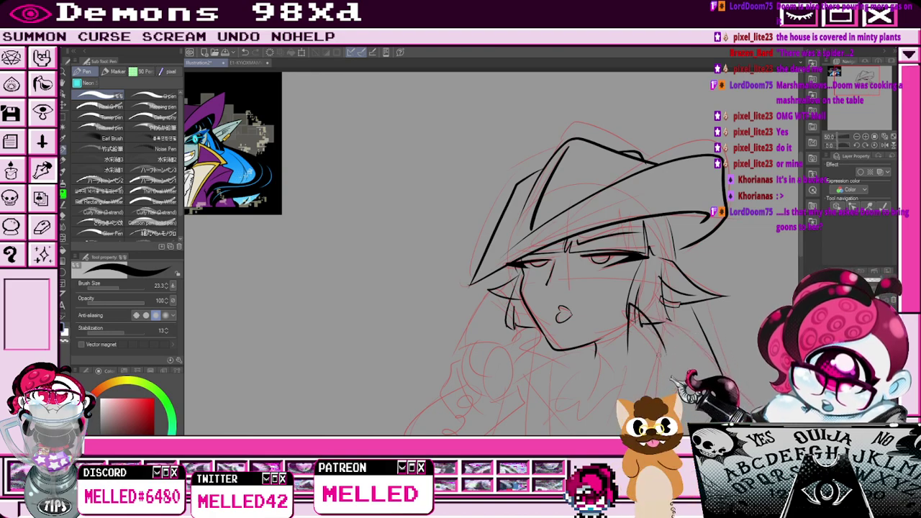
left_click_drag(623, 361, 614, 310)
left_click_drag(613, 310, 662, 324)
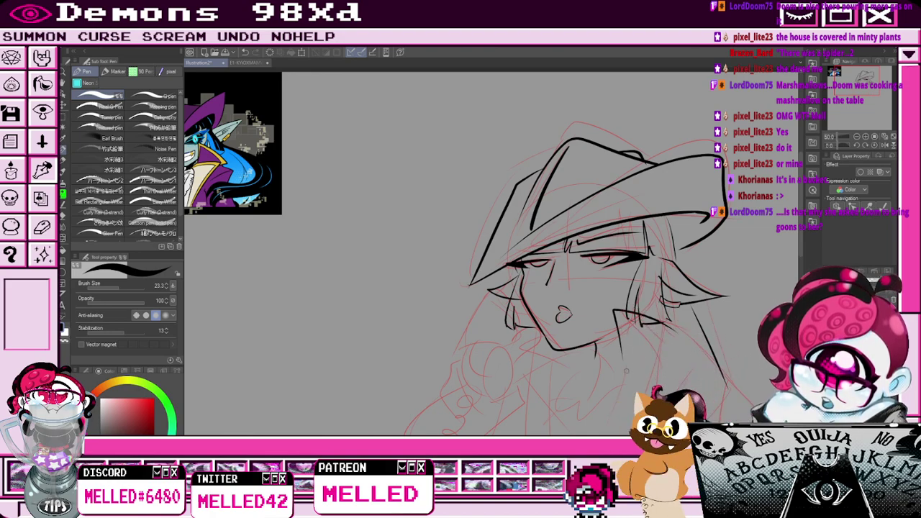
left_click_drag(622, 360, 668, 361)
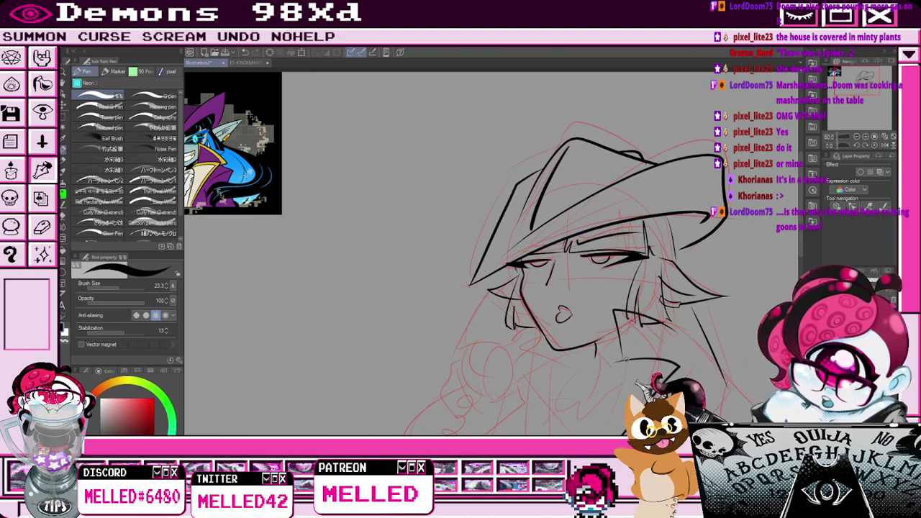
left_click_drag(509, 350, 545, 335)
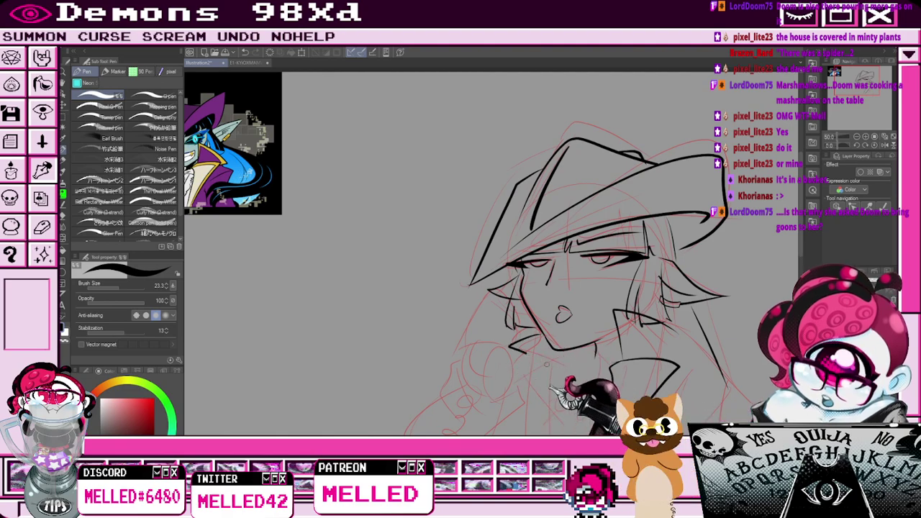
key("ctrl+z")
left_click_drag(627, 361, 595, 402)
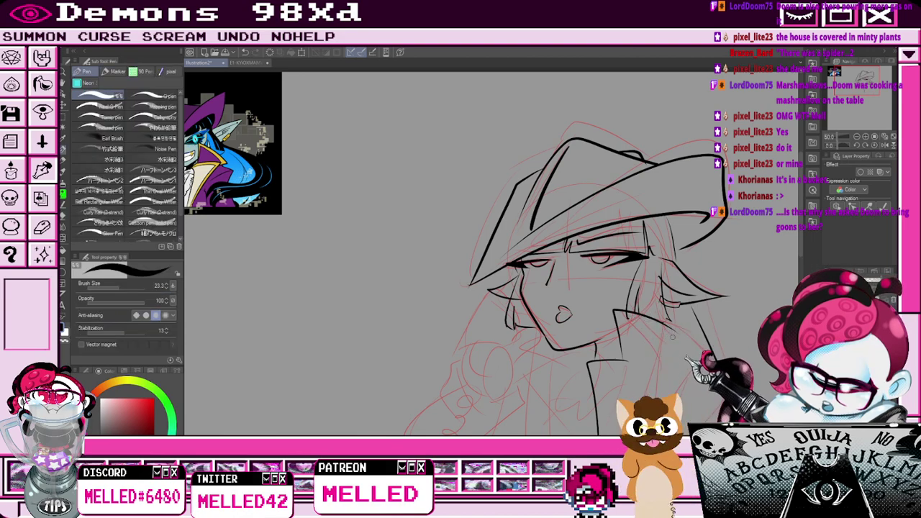
Ink the coat's pointed lapels on both sides of the neck, meeting in a V, and erase stray line ends.
scroll(560, 355, "down", 1)
left_click_drag(552, 348, 545, 369)
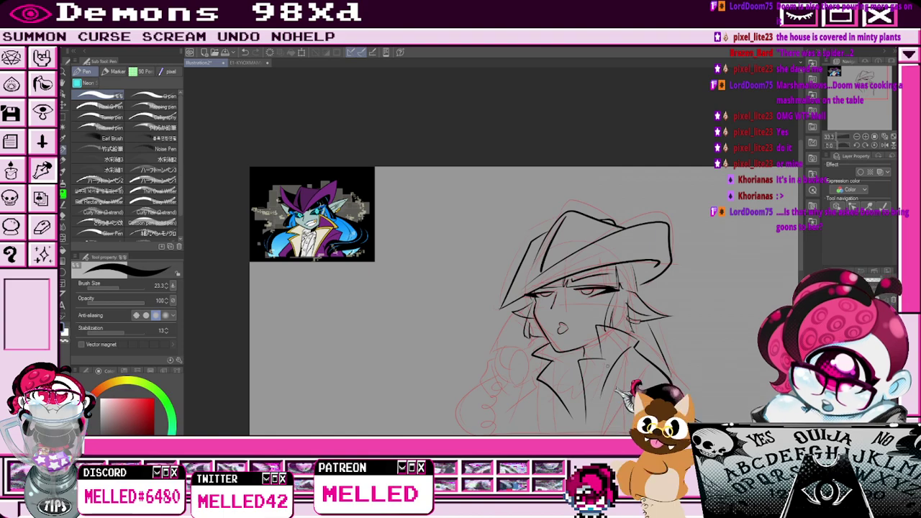
key("e")
key("p")
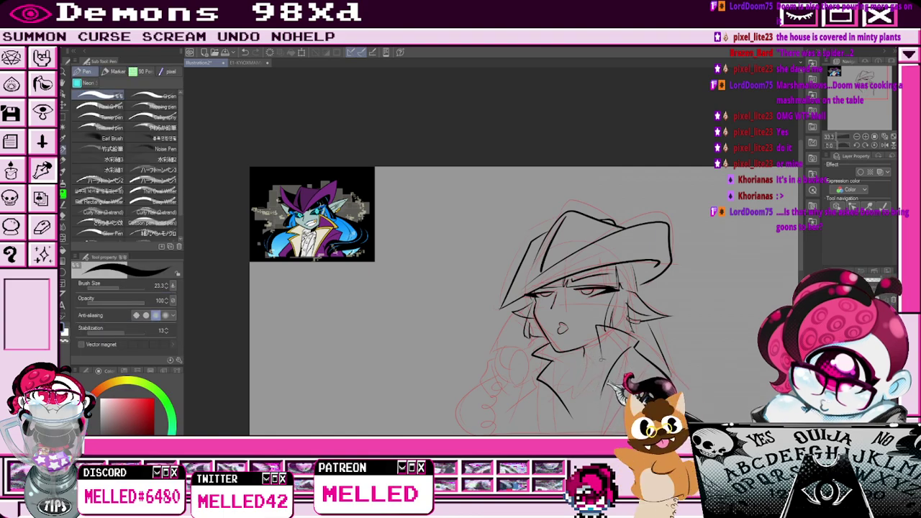
key("e")
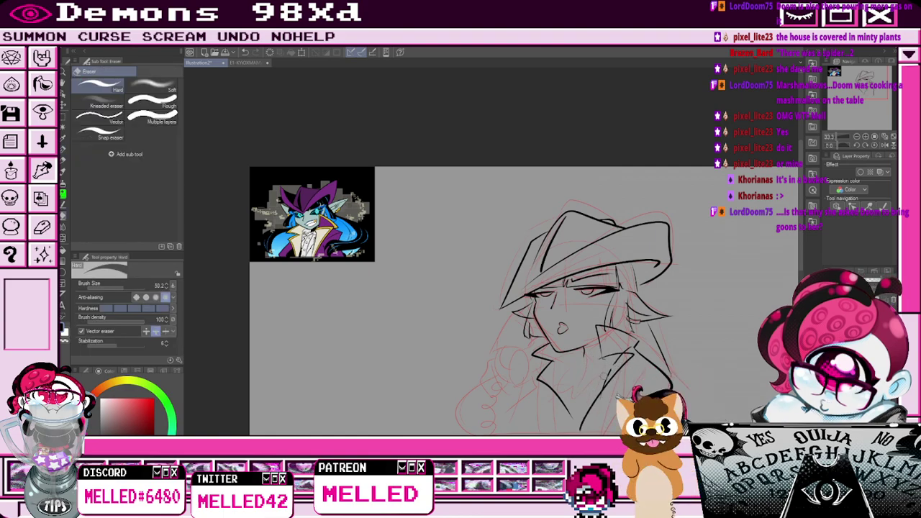
Ink the ruffled cravat with its knot between the lapels, erasing the overlapping lines.
key("p")
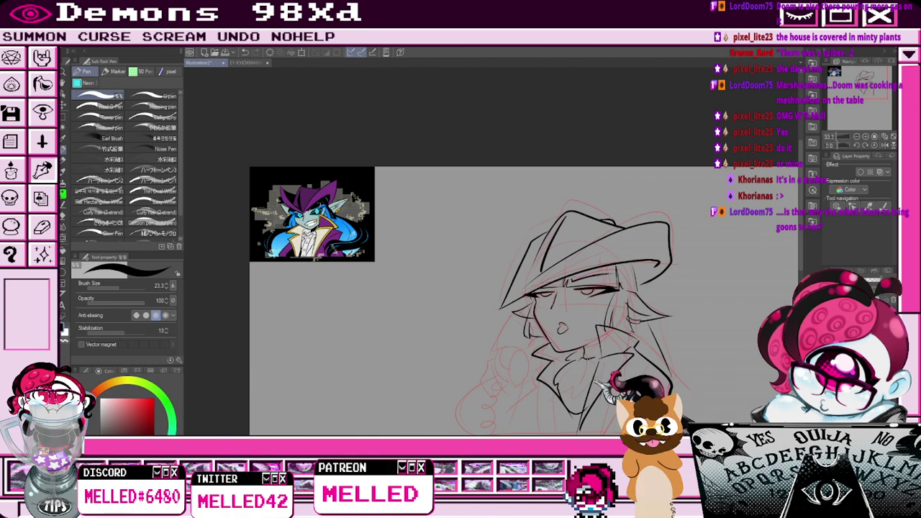
key("e")
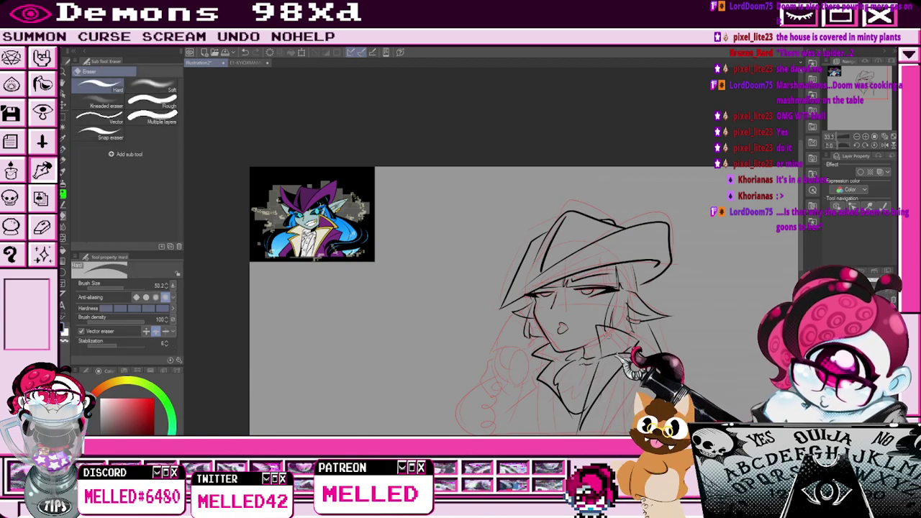
key("p")
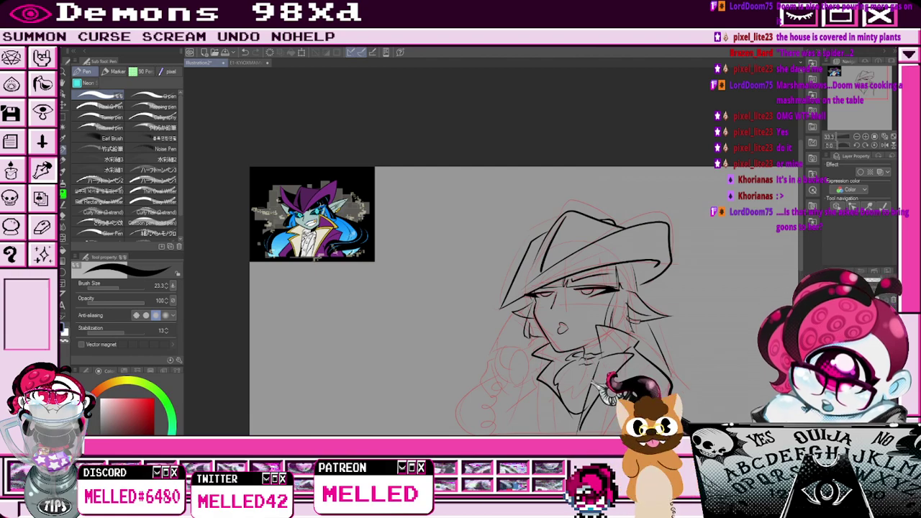
key("e")
key("p")
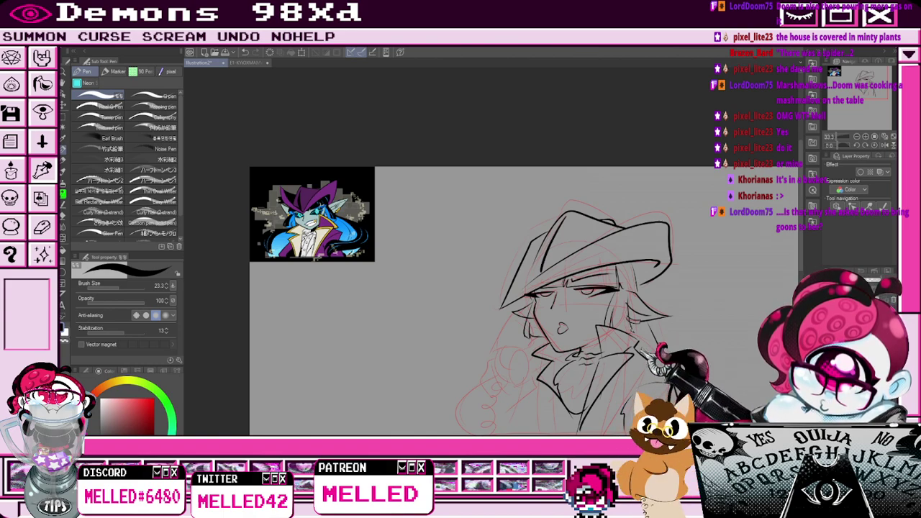
Ink the phone handset's curved outline running down from below the smaller ear, erasing stray line ends.
key("e")
key("p")
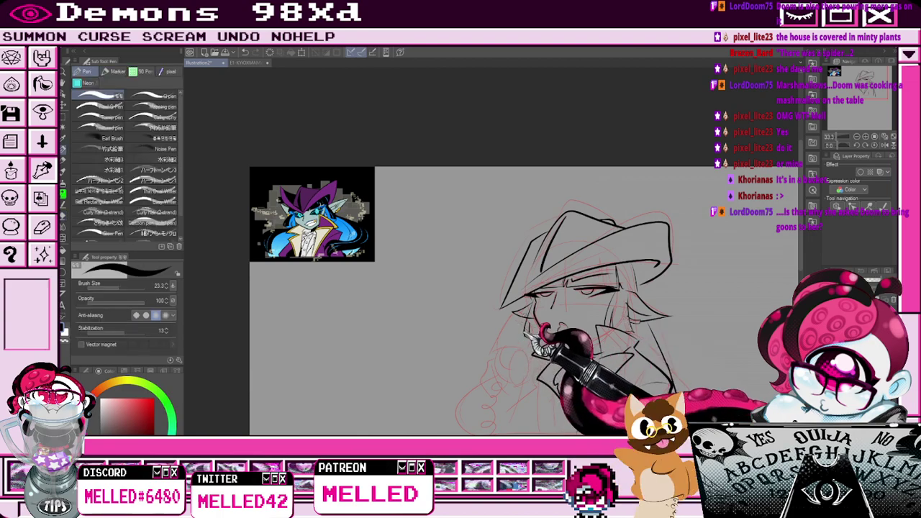
key("e")
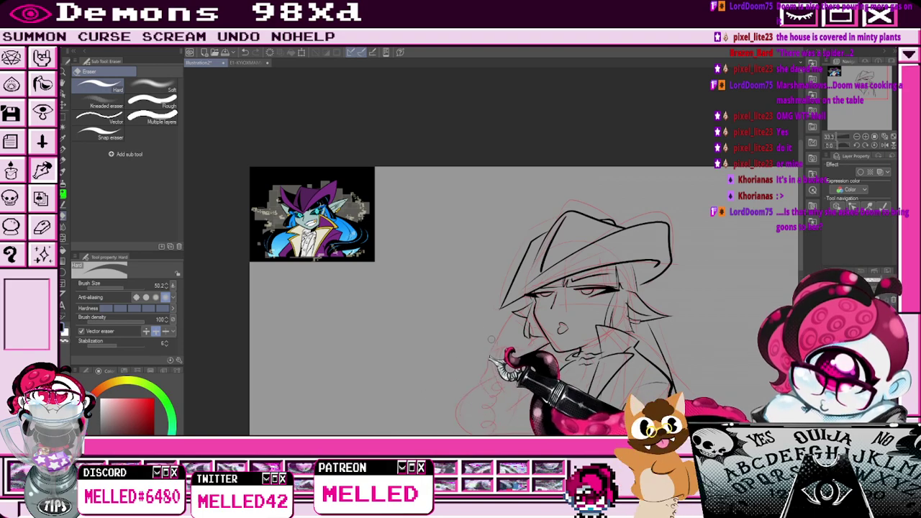
key("p")
scroll(507, 344, "up", 3)
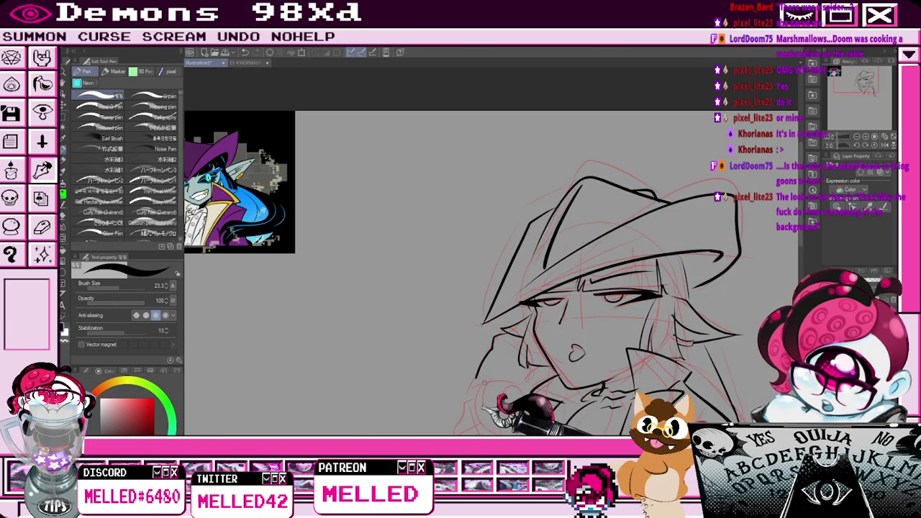
scroll(481, 389, "up", 1)
left_click_drag(482, 368, 512, 375)
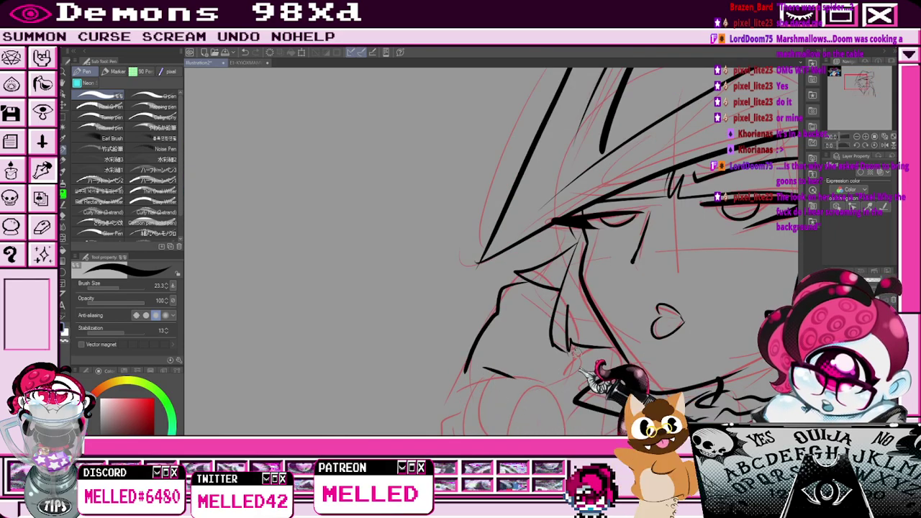
scroll(475, 389, "down", 2)
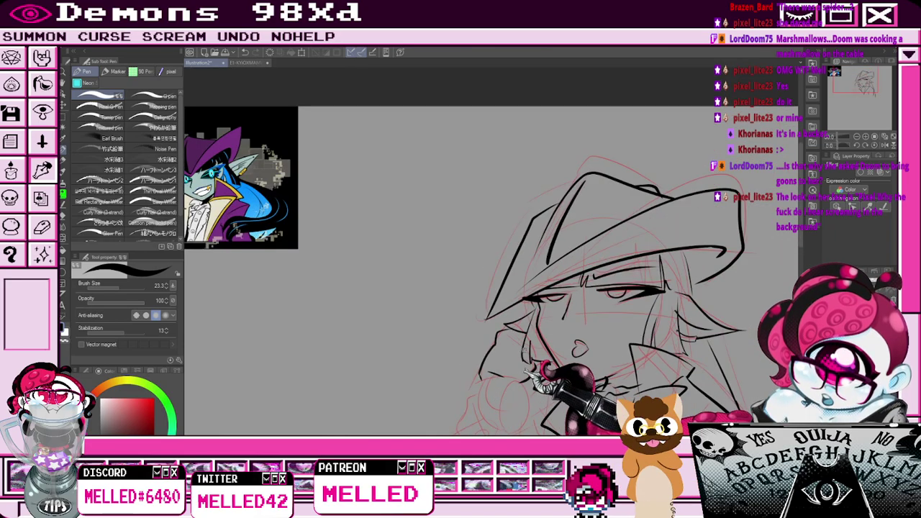
Ink the handset's oval mouthpiece and the hand gripping it, together with the ruffled cuff and bent sleeve.
scroll(533, 357, "down", 1)
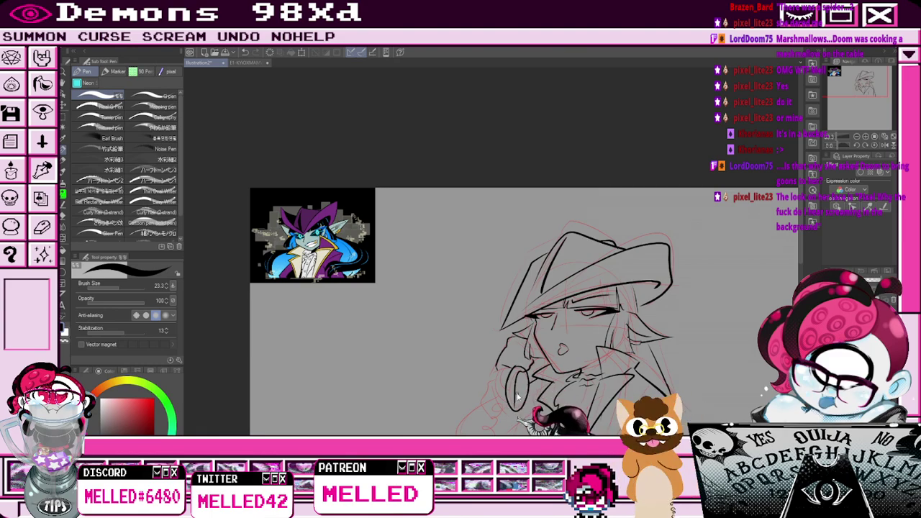
key("e")
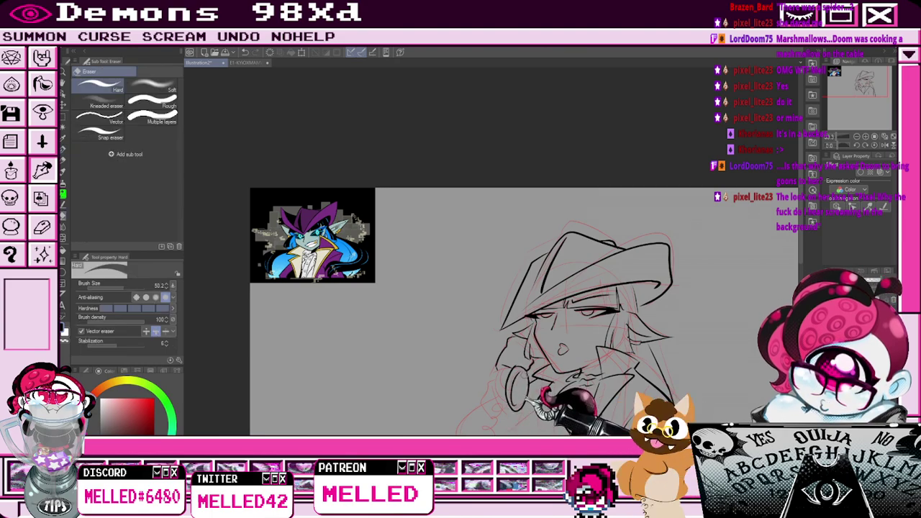
key("p")
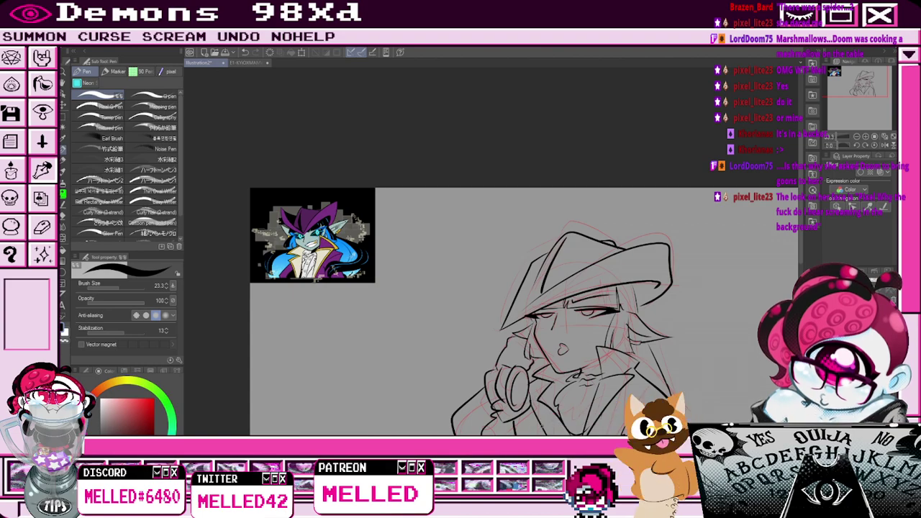
Ink the inner fold line along the pointed front of the hat brim.
scroll(558, 393, "down", 1)
scroll(559, 324, "up", 2)
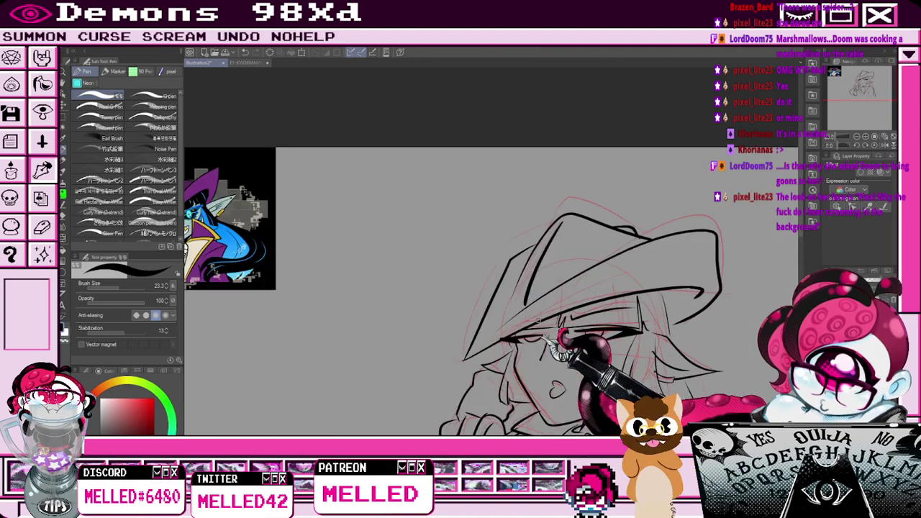
left_click_drag(502, 325, 484, 338)
left_click_drag(484, 339, 505, 305)
scroll(534, 292, "down", 2)
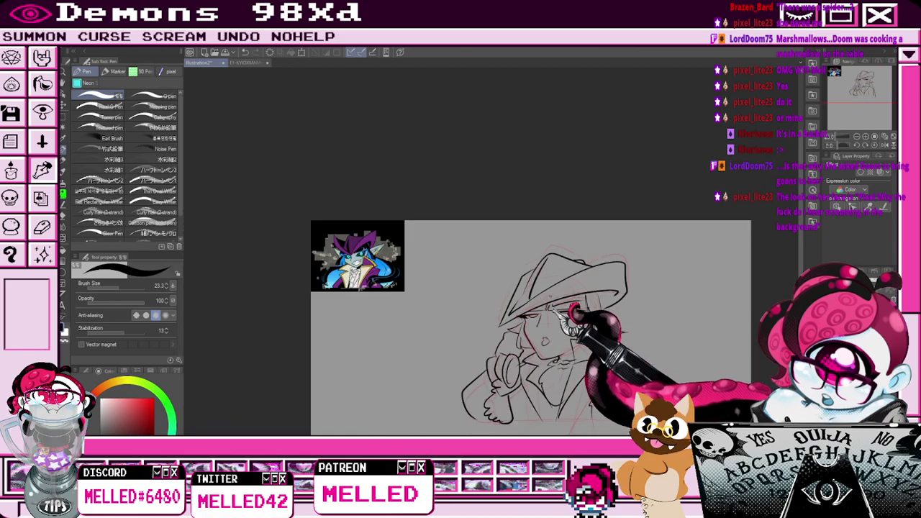
scroll(561, 317, "up", 2)
scroll(584, 335, "down", 3)
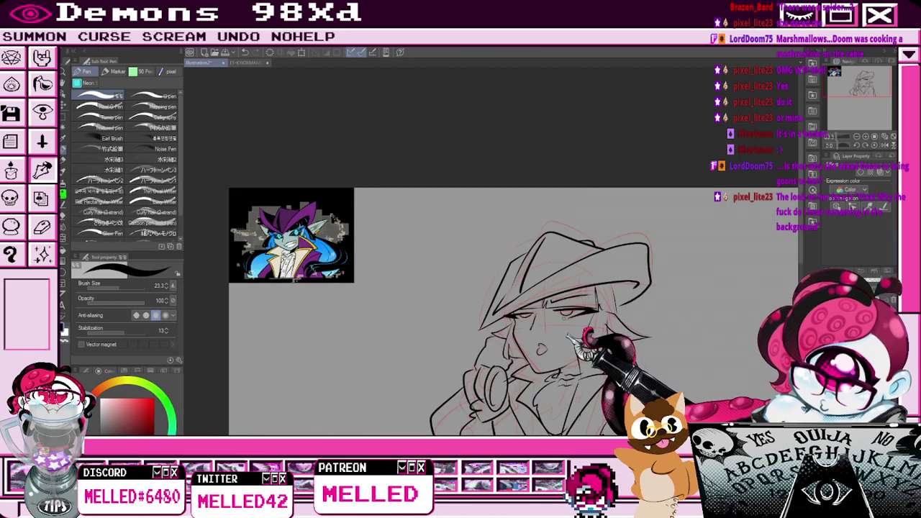
scroll(576, 317, "up", 4)
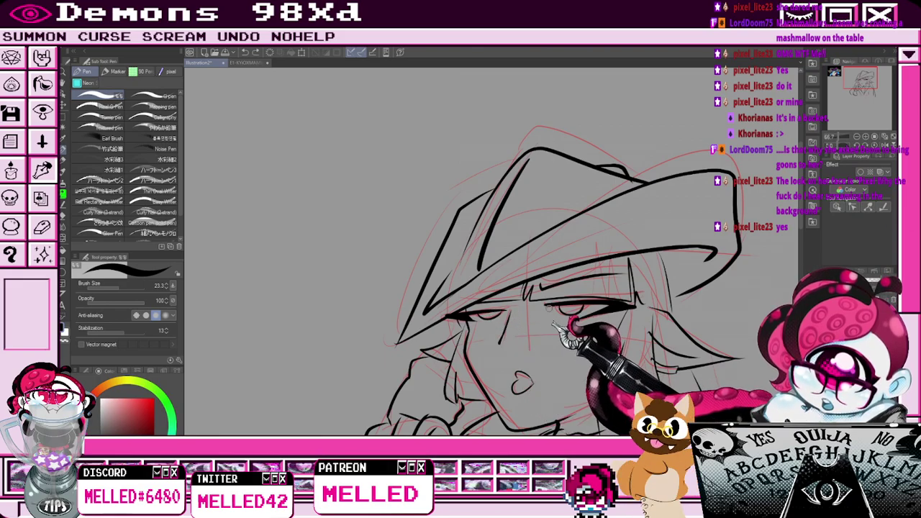
scroll(496, 337, "down", 4)
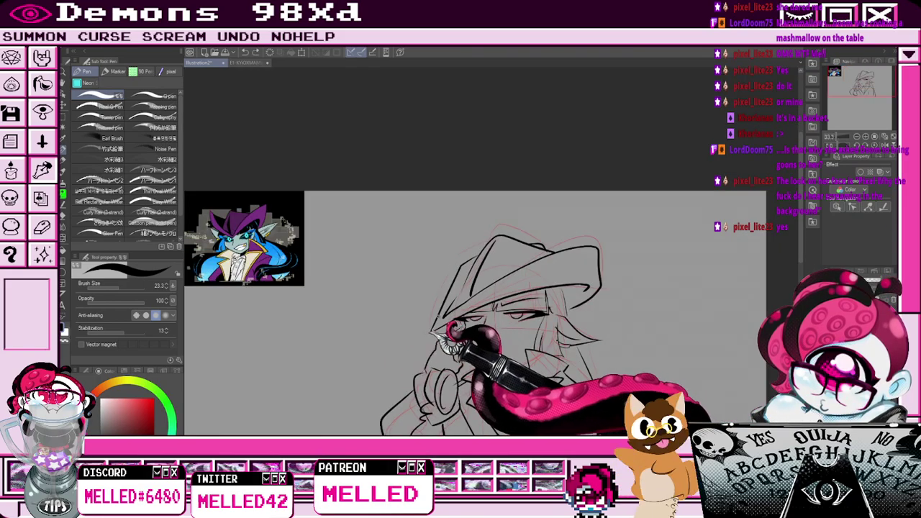
Clean up the mouthpiece, add its inner details, and ink the opposite shoulder, sleeve and long hair edge.
scroll(500, 375, "up", 4)
key("e")
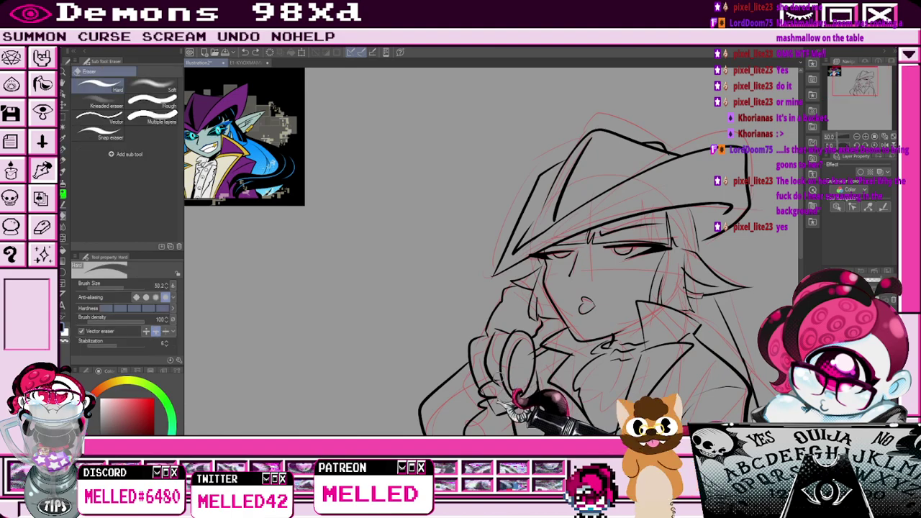
key("p")
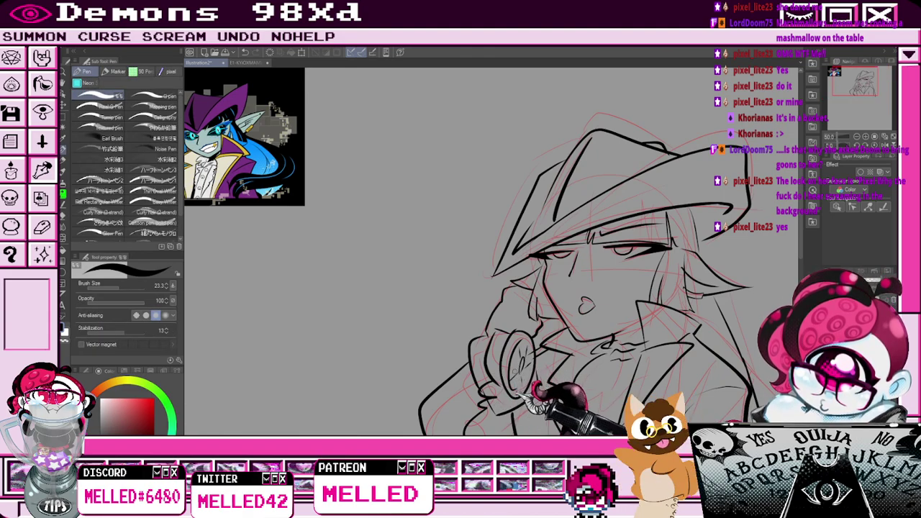
scroll(518, 359, "down", 1)
scroll(519, 356, "down", 1)
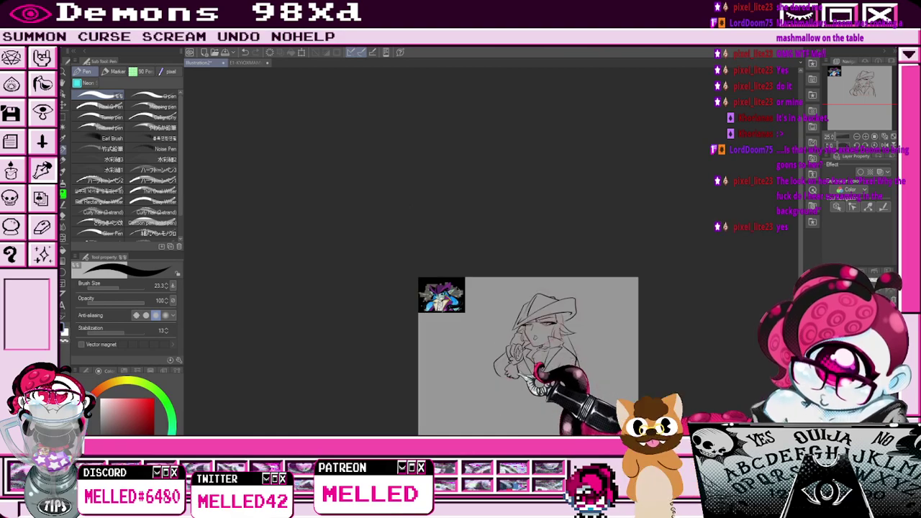
scroll(519, 362, "up", 1)
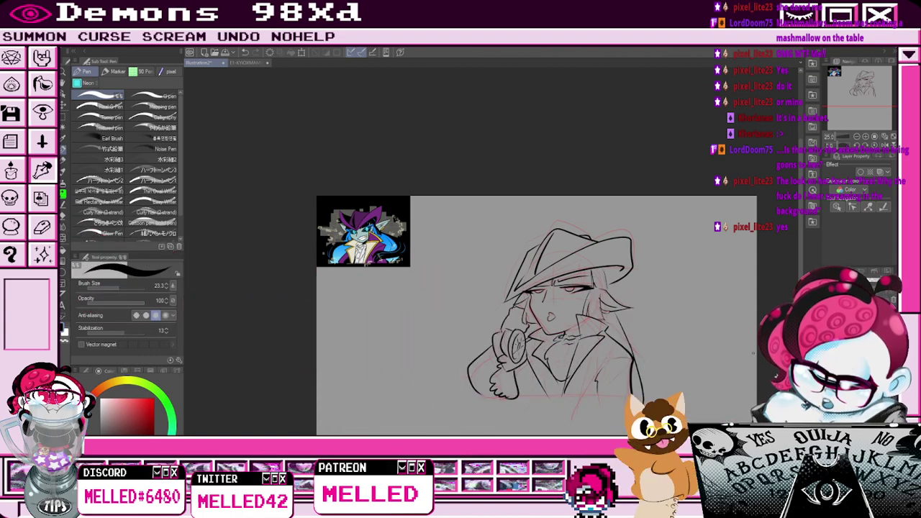
Close off the bust with a horizontal straight line across its base and trim the overhanging line end.
left_click(63, 272)
left_click(93, 72)
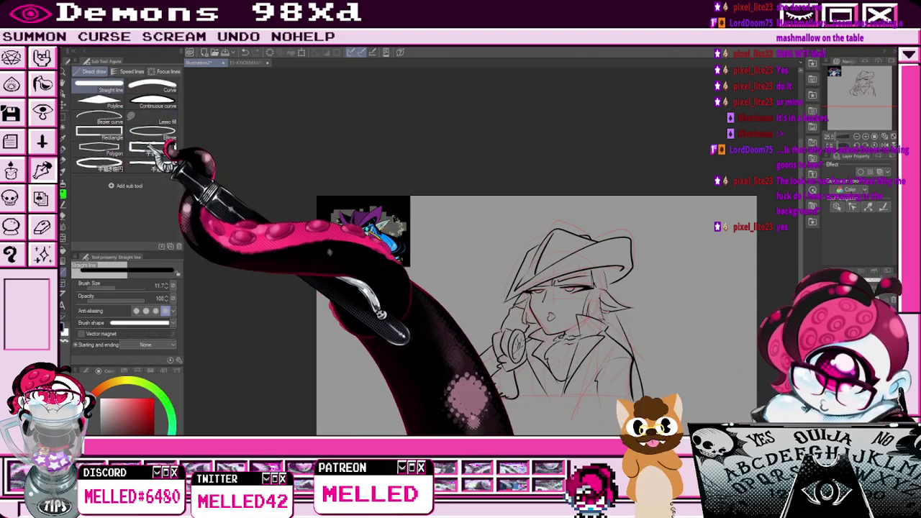
left_click_drag(483, 394, 613, 393)
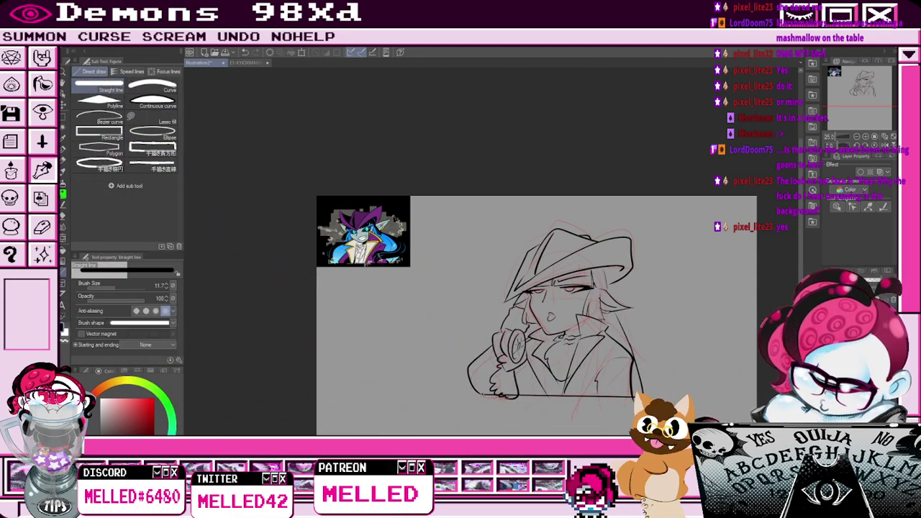
key("e")
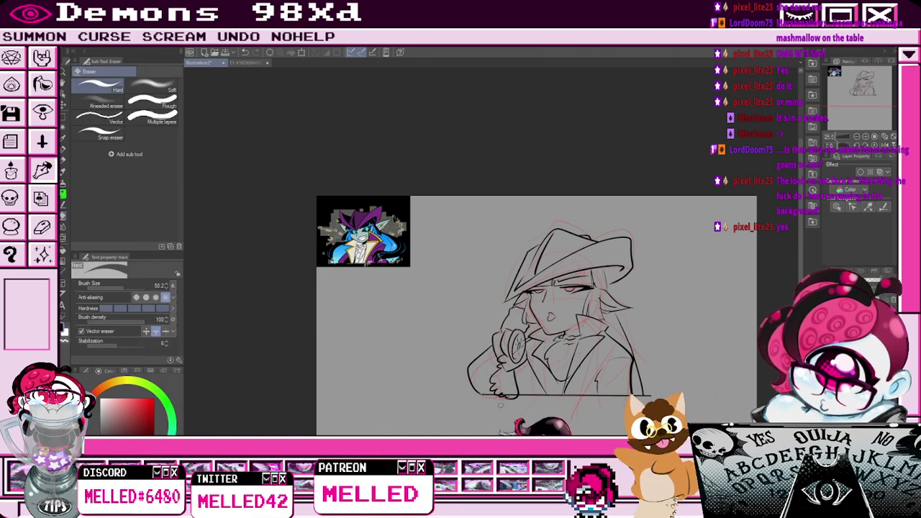
Switch to another layer and fill the bangs, side locks and long back hair with black.
left_click(857, 327)
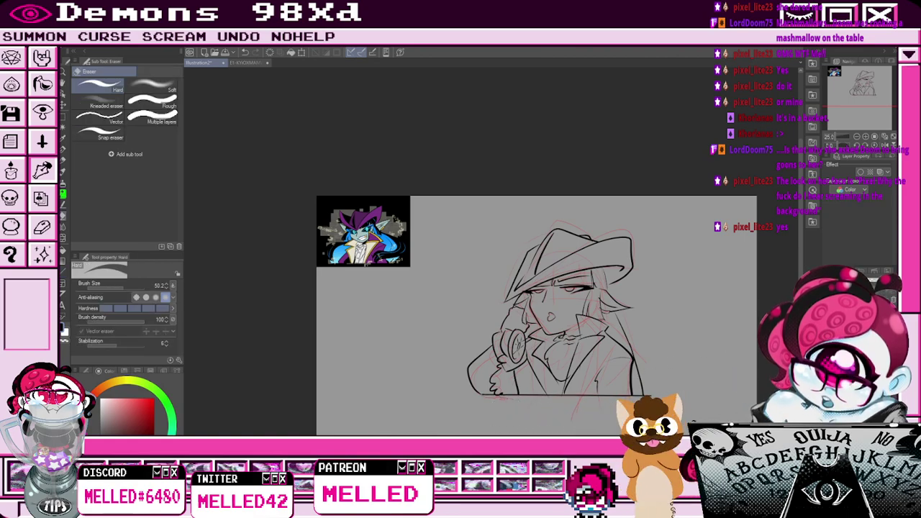
key("g")
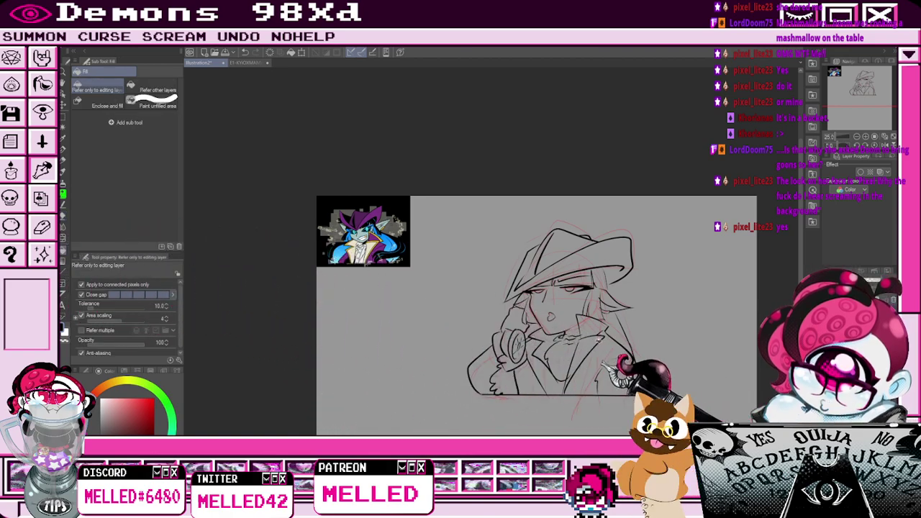
mouse_move(620, 318)
left_mouse_down()
mouse_move(601, 299)
mouse_move(601, 280)
mouse_move(641, 377)
left_mouse_up()
left_click(574, 277)
left_click(545, 285)
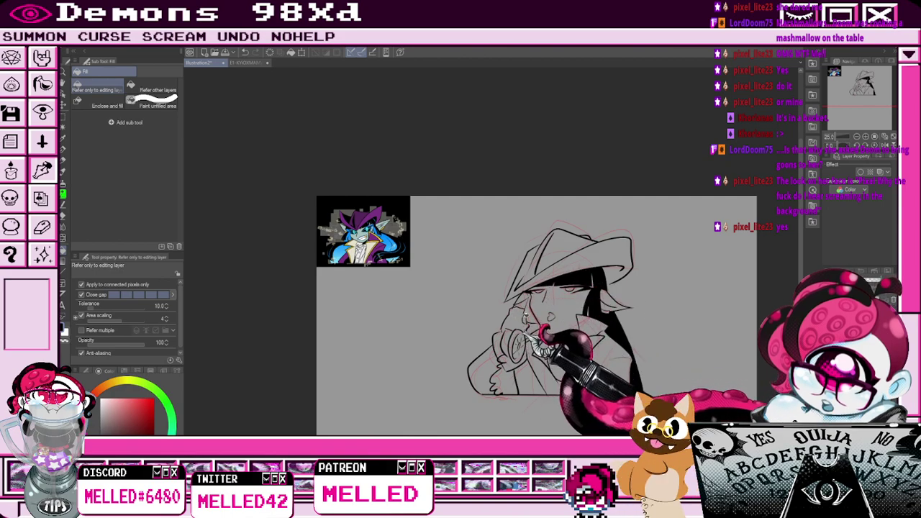
left_click(533, 328)
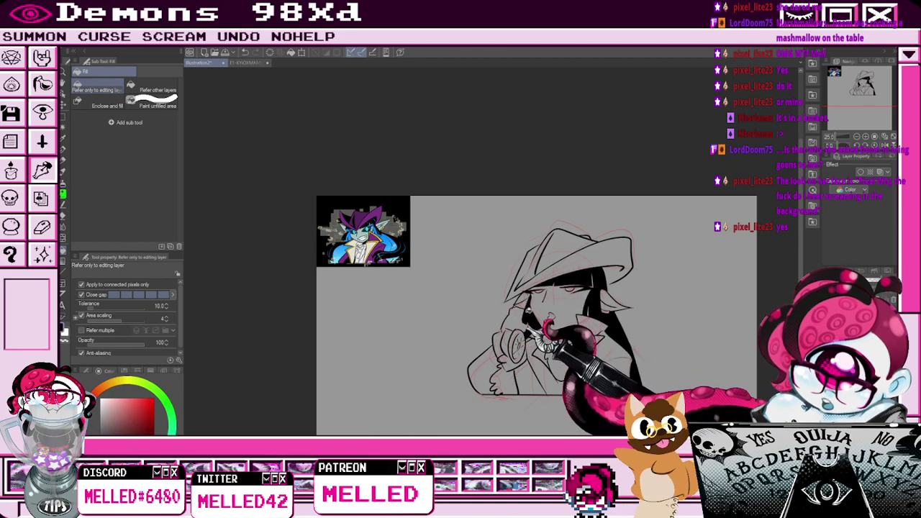
Erase the excess black fill around the side lock between the jaw and the phone.
key("p")
key("e")
scroll(533, 323, "up", 3)
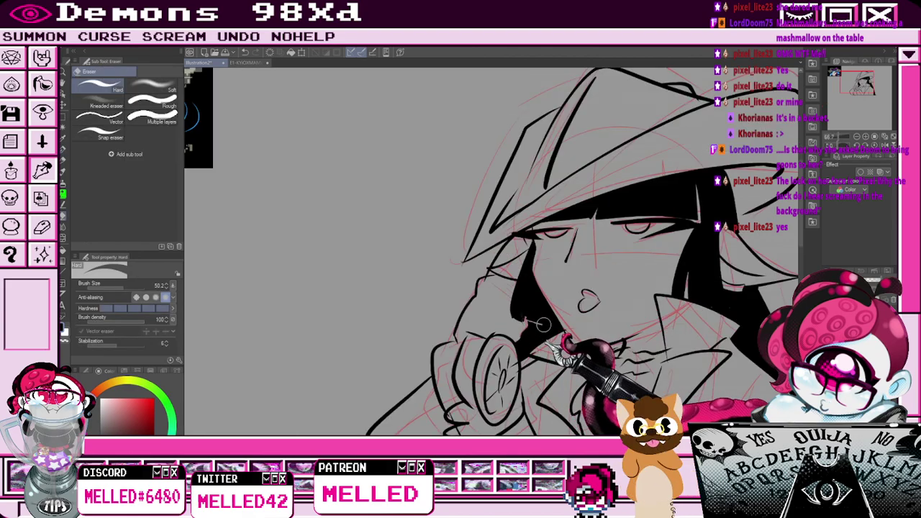
scroll(706, 205, "down", 1)
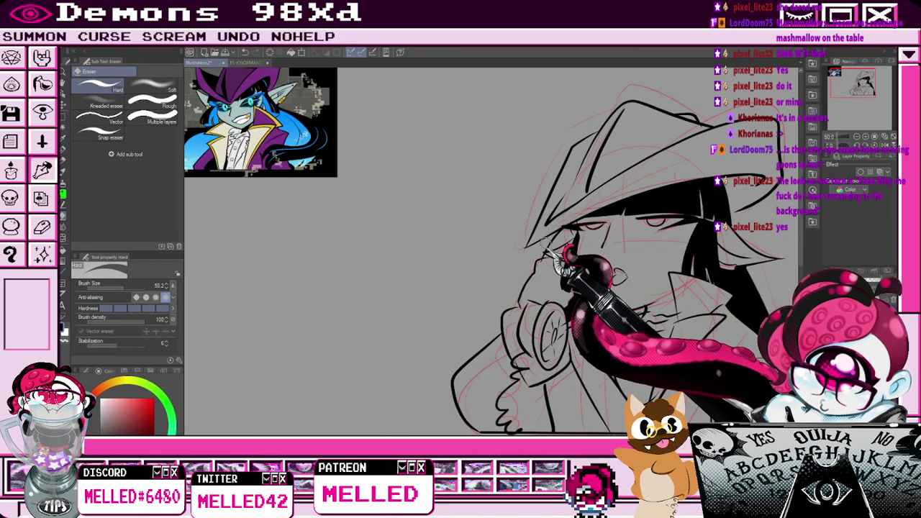
scroll(647, 208, "down", 2)
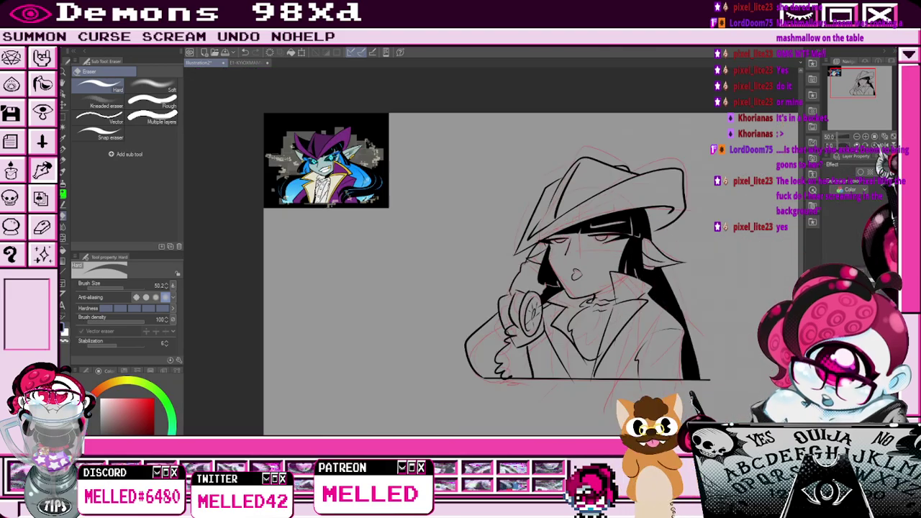
left_click_drag(855, 94, 859, 94)
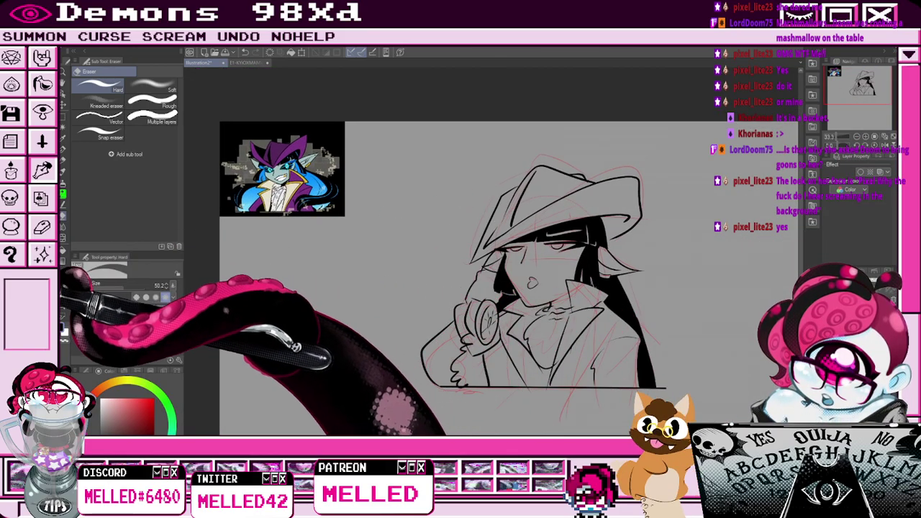
Fill the heart-shaped mouth with black and tidy the black fill beside the handset.
left_click(63, 251)
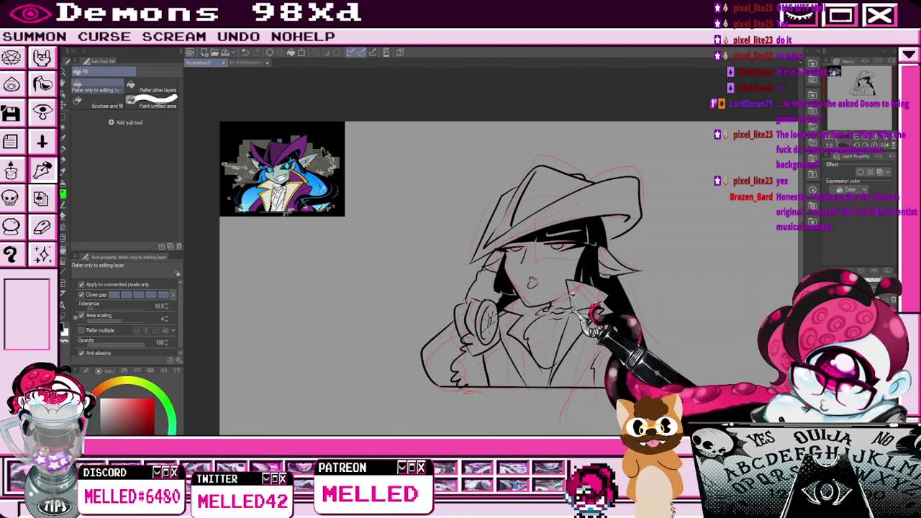
scroll(573, 293, "up", 1)
left_click(515, 275)
scroll(531, 292, "down", 1)
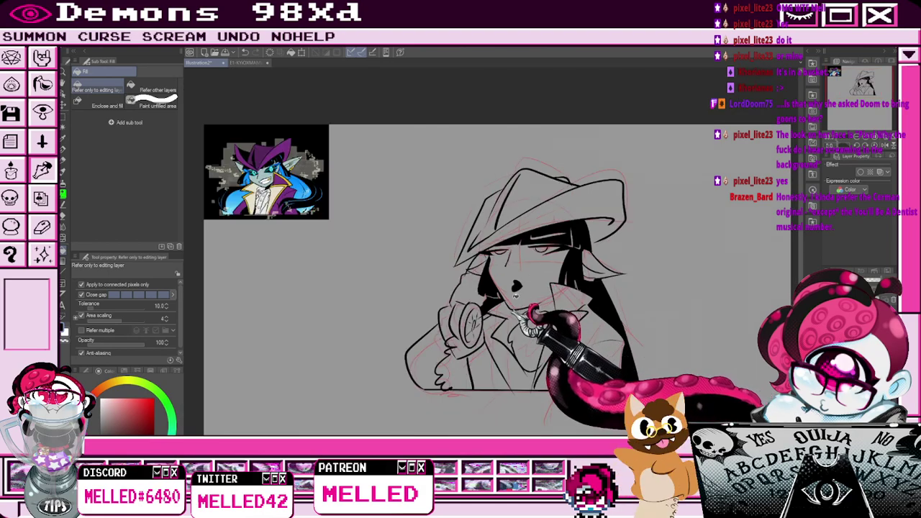
scroll(517, 288, "up", 2)
key("e")
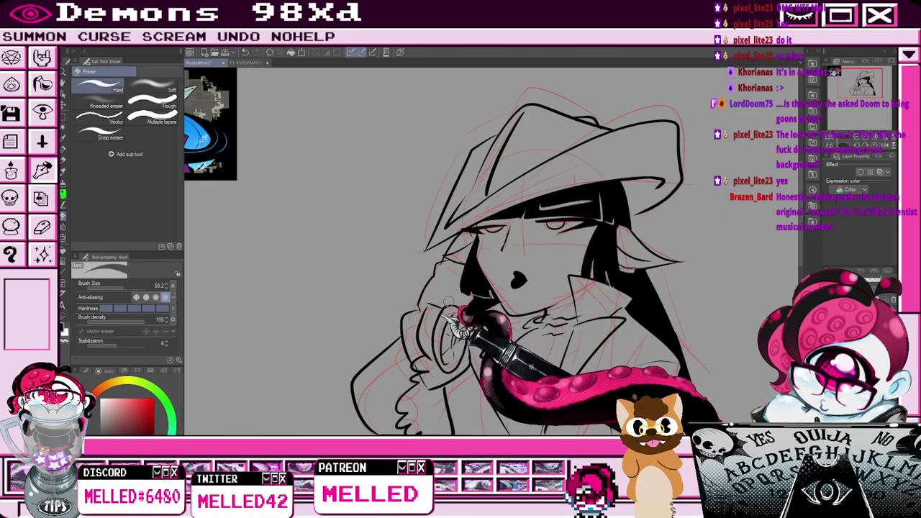
scroll(455, 306, "down", 2)
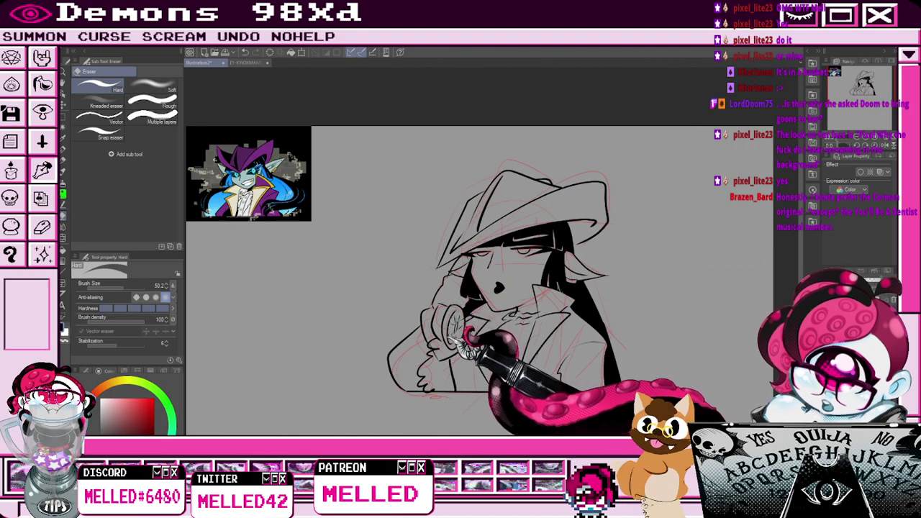
Ink thin fold lines inside the cravat between the lapels, erasing stray strokes.
key("p")
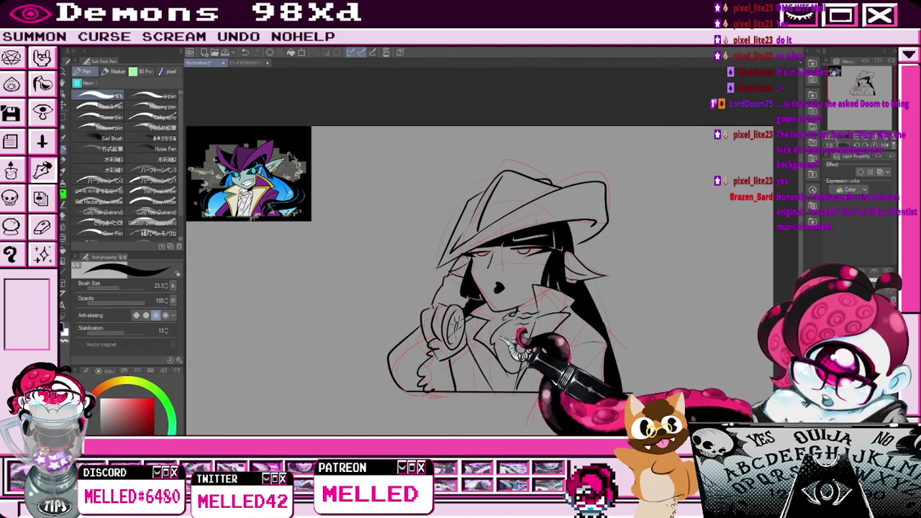
key("e")
key("p")
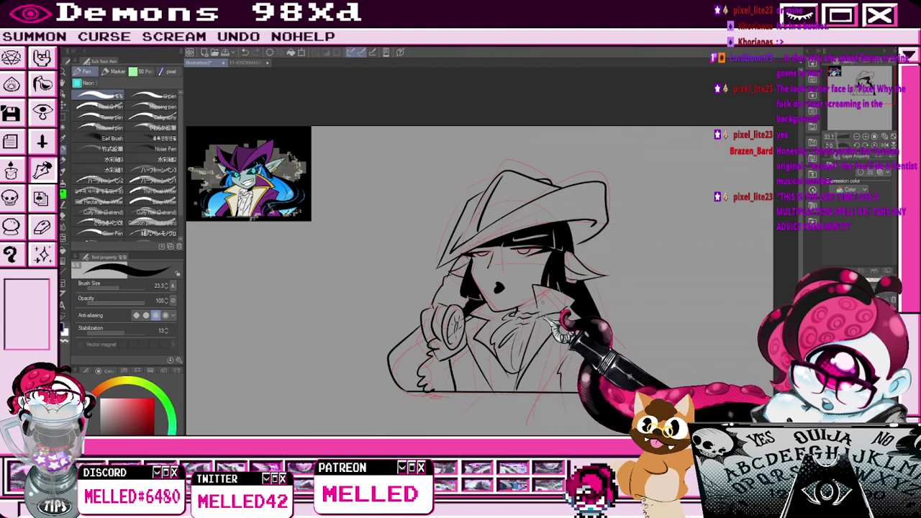
mouse_move(531, 327)
left_mouse_down()
mouse_move(567, 316)
mouse_move(520, 370)
left_mouse_up()
key("e")
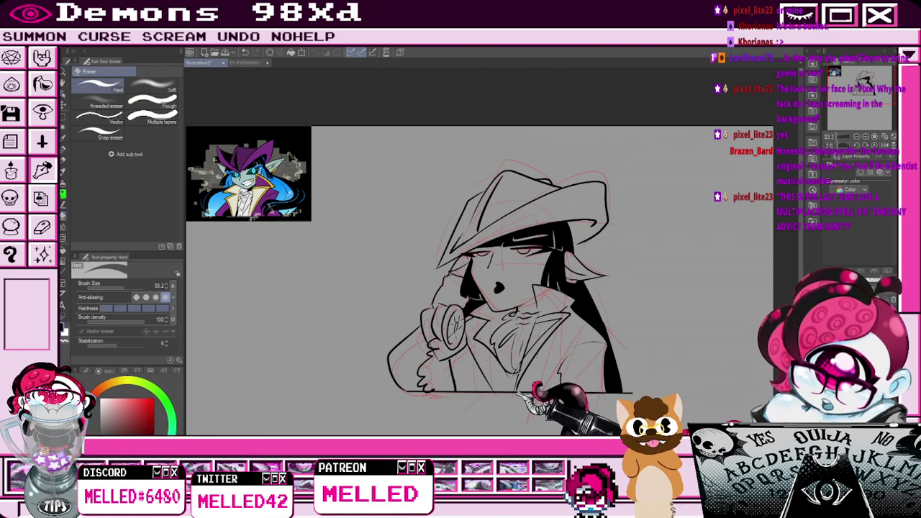
Ink the lower front edge of the coat down to the table line and erase the overshooting stroke.
key("p")
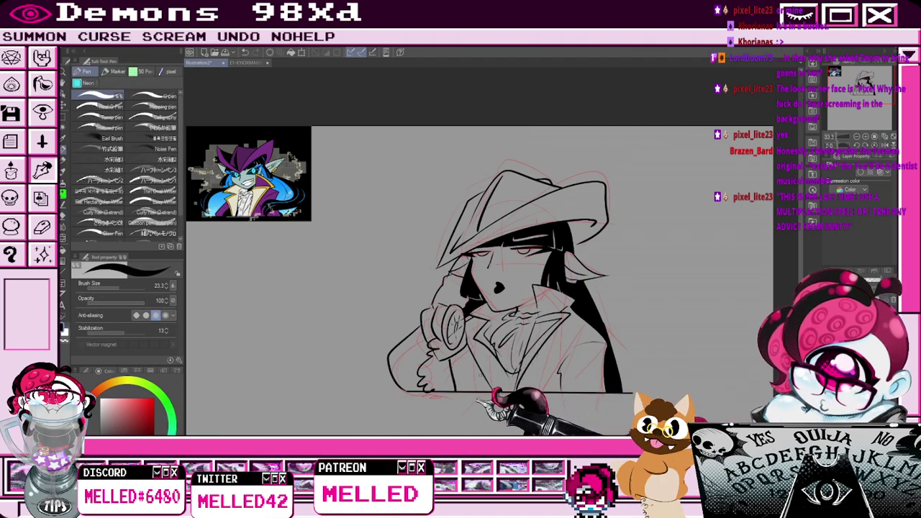
key("e")
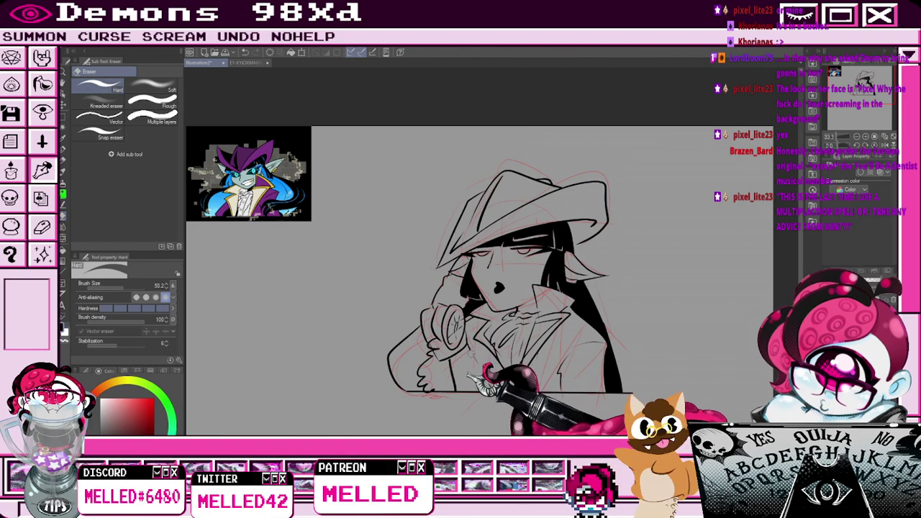
key("p")
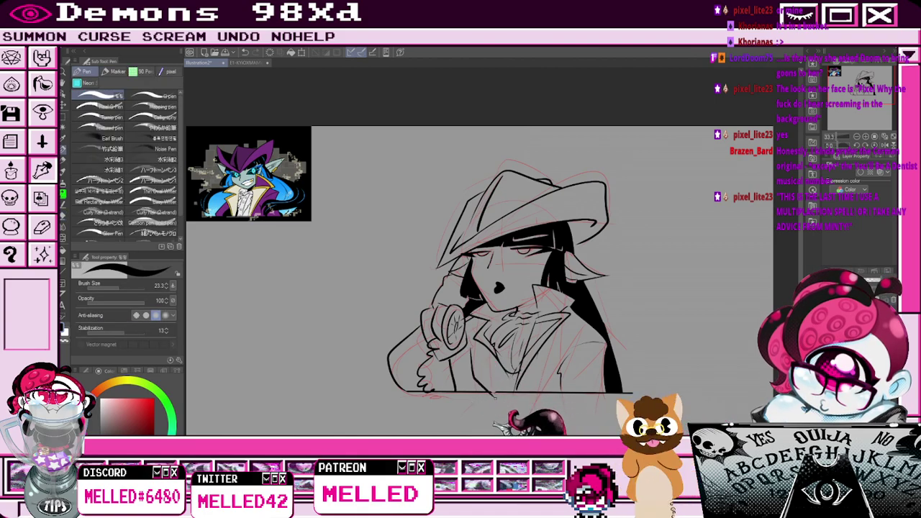
key("e")
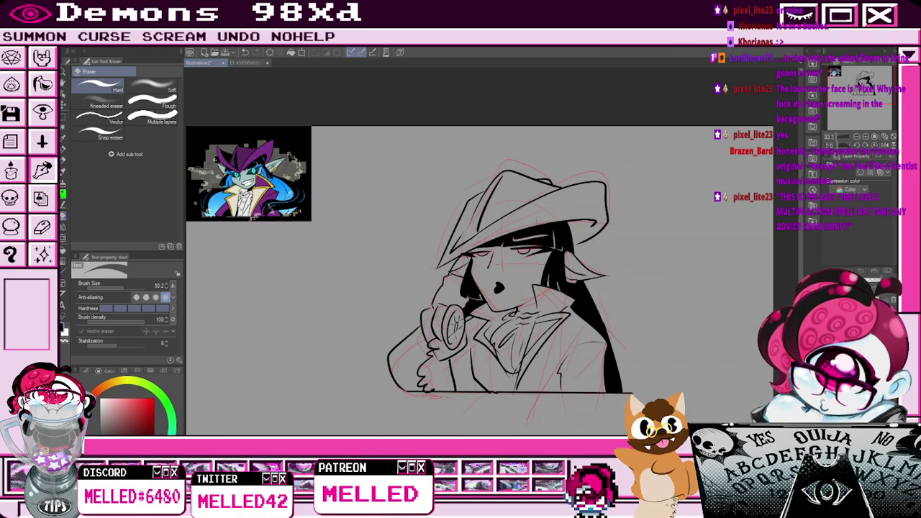
Ink and fill the underside of the hat brim with black, and touch up the line under the jaw.
key("p")
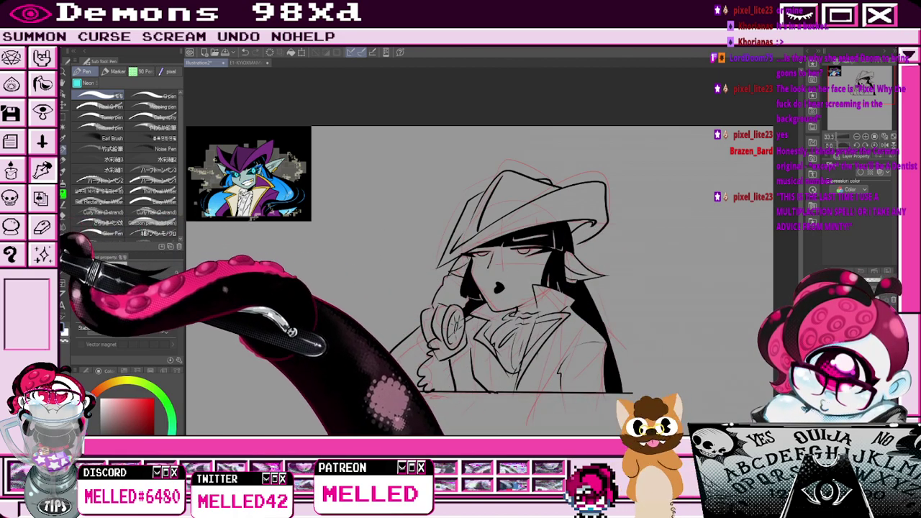
key("g")
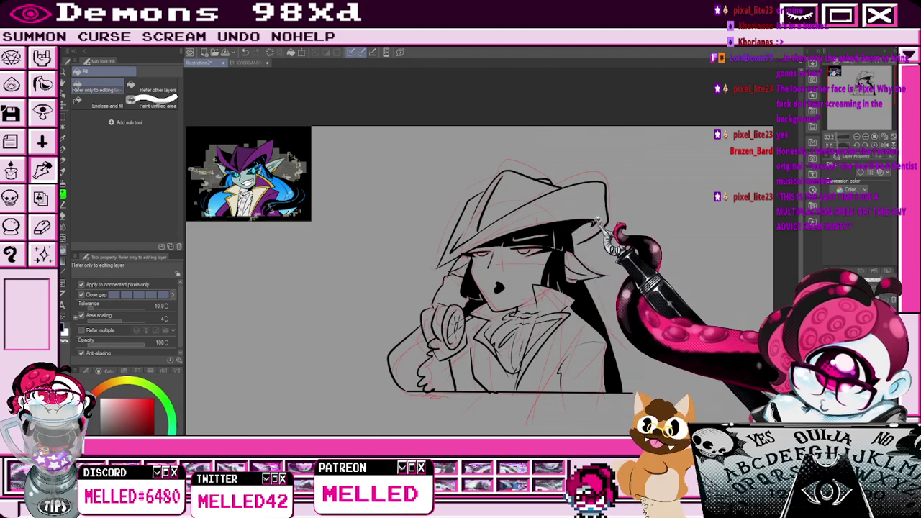
scroll(567, 225, "down", 1)
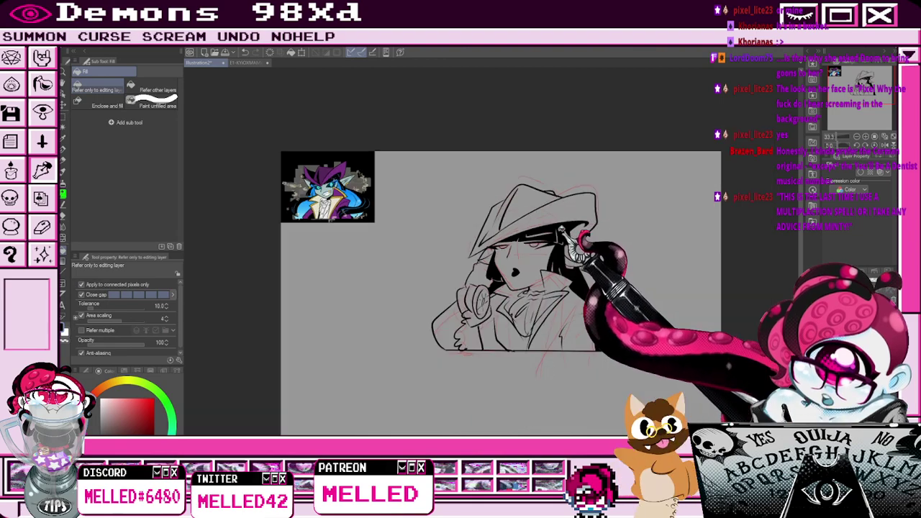
key("p")
scroll(519, 291, "up", 3)
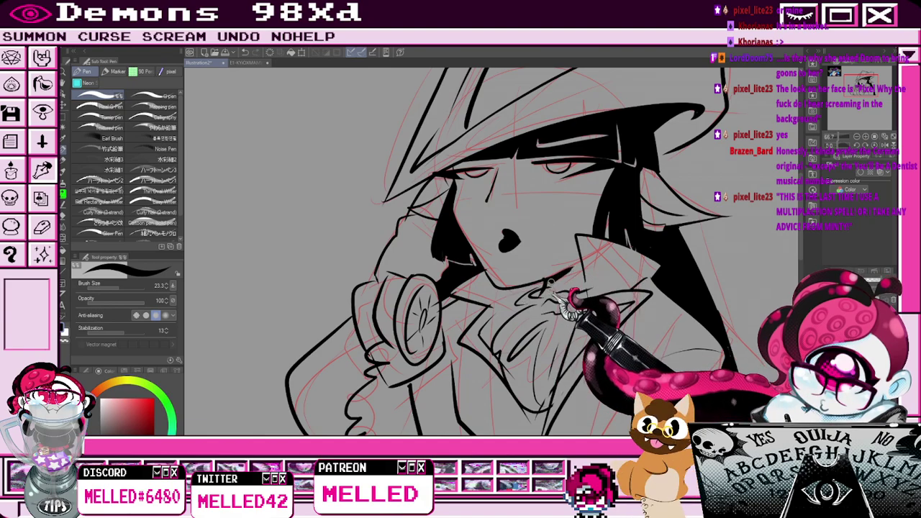
scroll(544, 308, "down", 3)
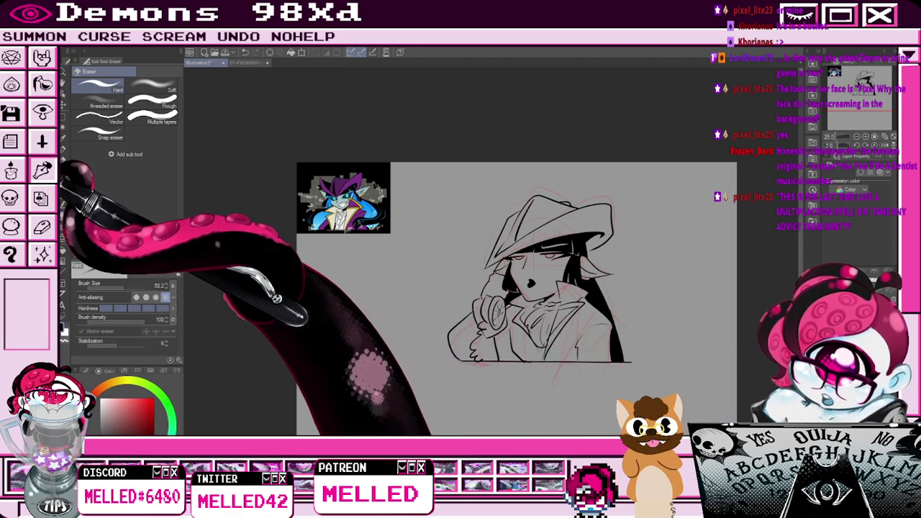
Sample the dark teal from the reference character's eye and paint both eye shapes with it.
left_click(64, 139)
scroll(343, 200, "up", 4)
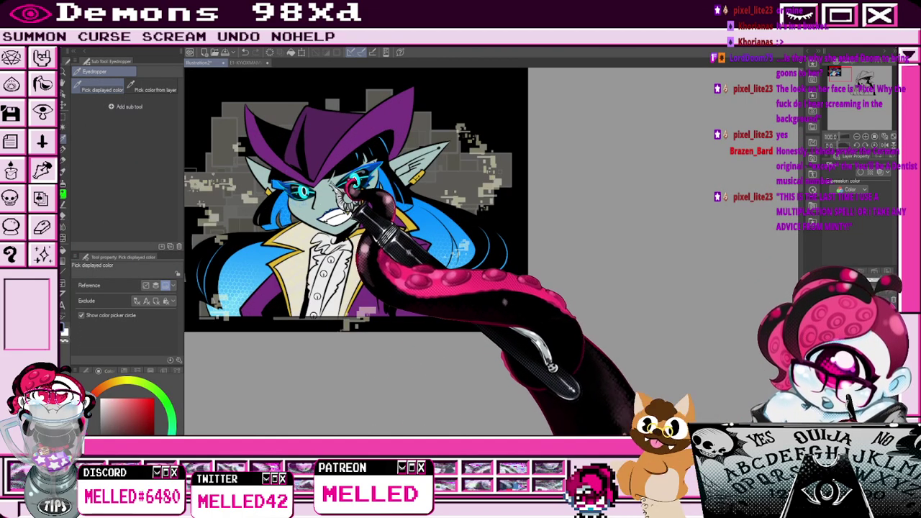
left_click(356, 182)
scroll(393, 176, "down", 2)
left_click_drag(862, 75, 859, 79)
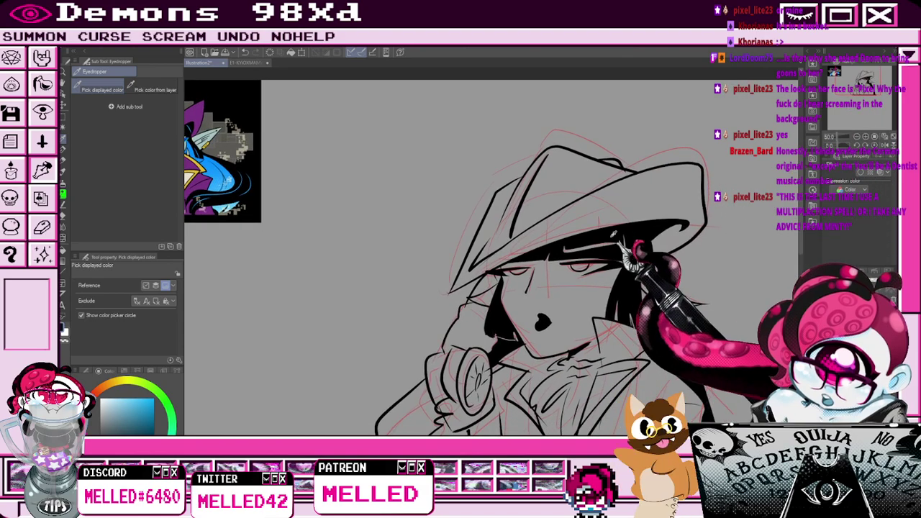
key("p")
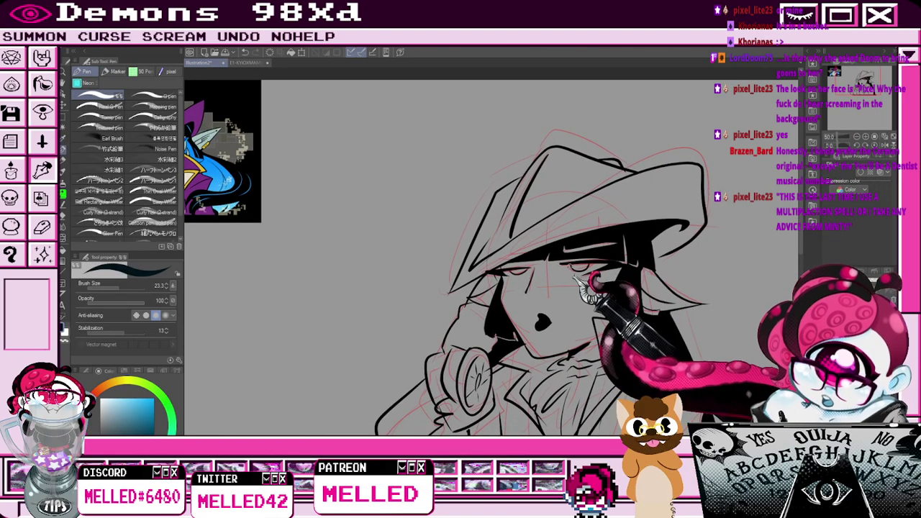
scroll(586, 273, "up", 2)
mouse_move(562, 266)
left_mouse_down()
mouse_move(591, 273)
mouse_move(624, 266)
mouse_move(582, 267)
left_mouse_up()
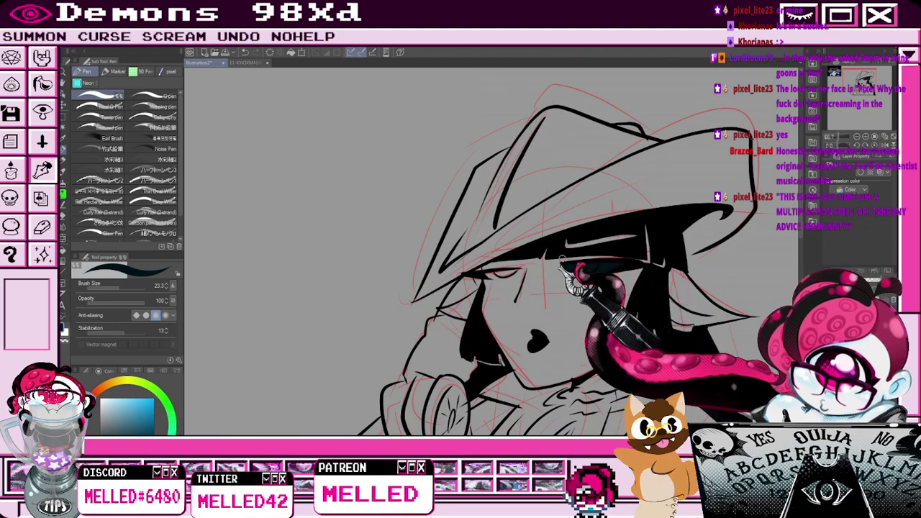
mouse_move(519, 271)
left_mouse_down()
mouse_move(492, 275)
mouse_move(501, 274)
left_mouse_up()
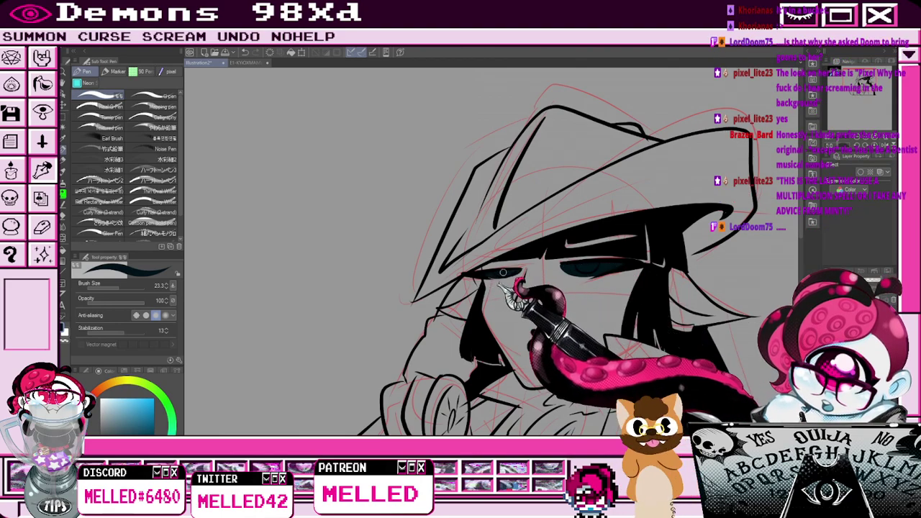
Sample the bright cyan from the reference character's iris and paint a half-circle iris in each eye.
scroll(490, 276, "down", 2)
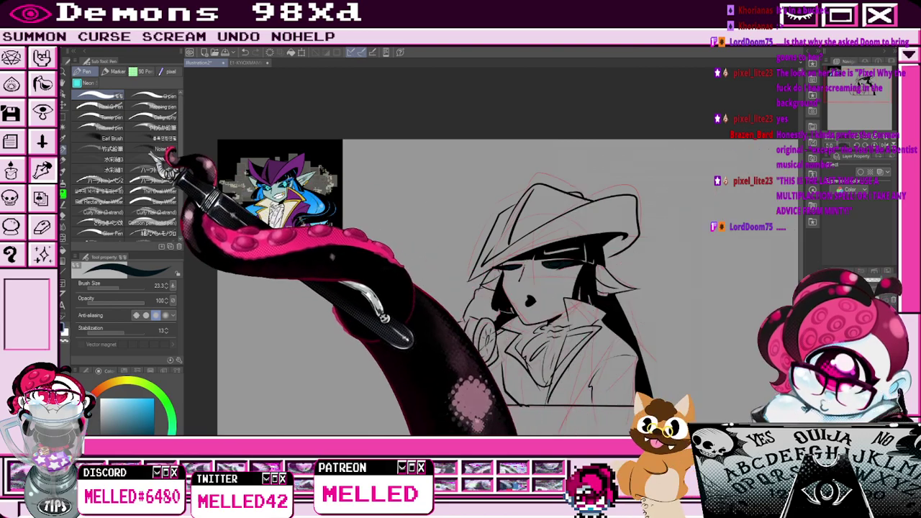
left_click(64, 138)
scroll(283, 189, "up", 4)
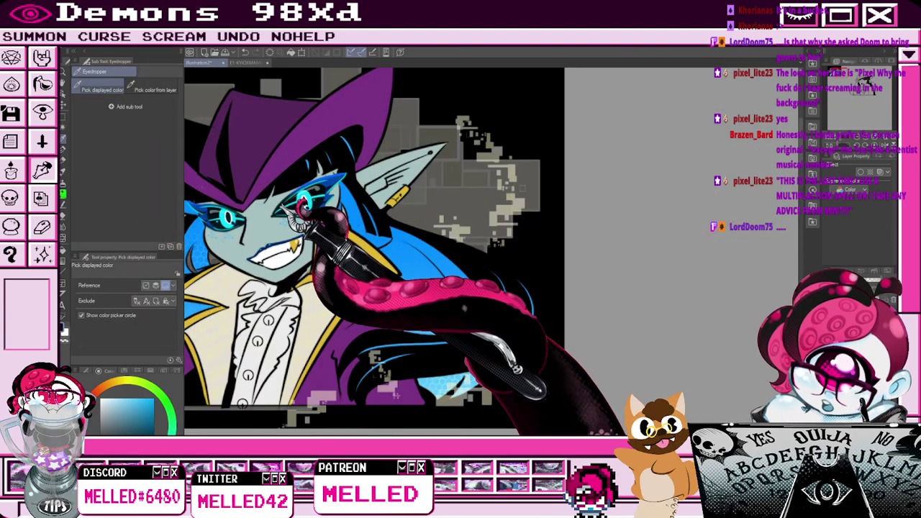
left_click(297, 200)
scroll(561, 109, "down", 5)
scroll(578, 144, "up", 5)
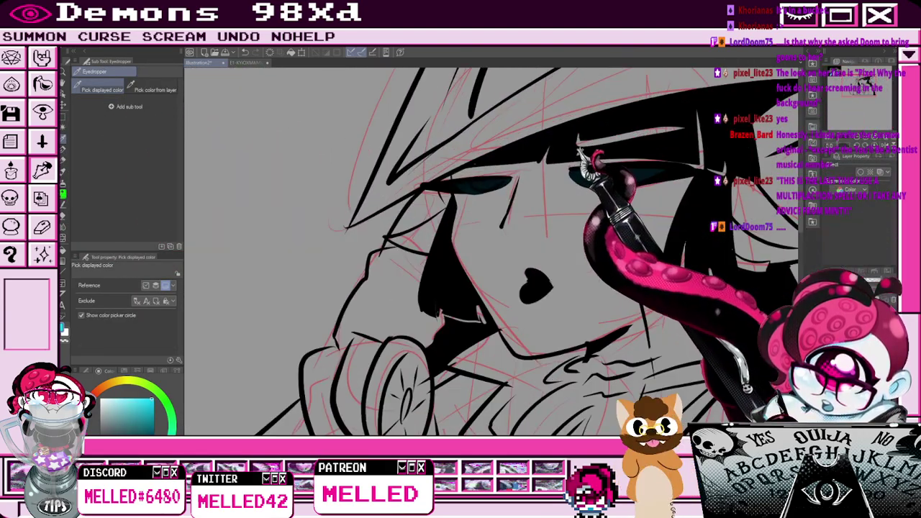
scroll(584, 158, "up", 2)
key("p")
mouse_move(632, 177)
left_mouse_down()
mouse_move(632, 188)
mouse_move(643, 189)
mouse_move(633, 178)
left_mouse_up()
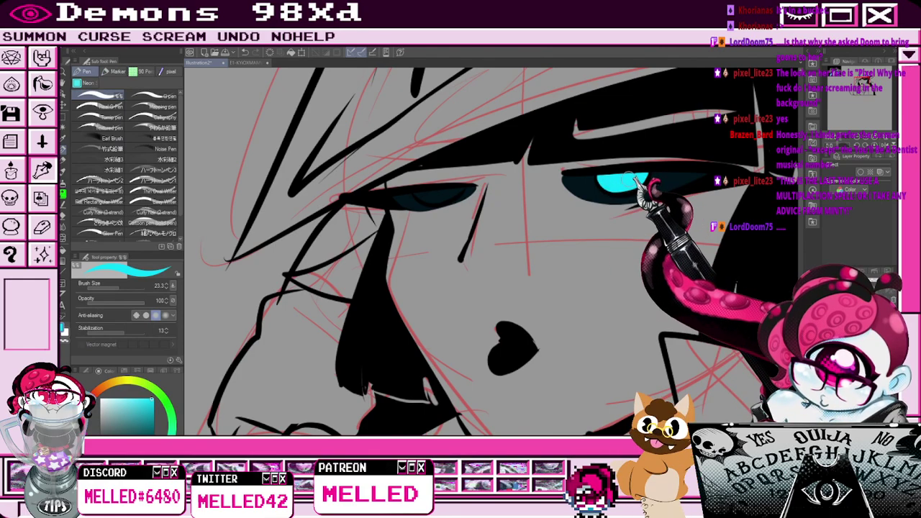
mouse_move(432, 193)
left_mouse_down()
mouse_move(423, 192)
mouse_move(435, 198)
left_mouse_up()
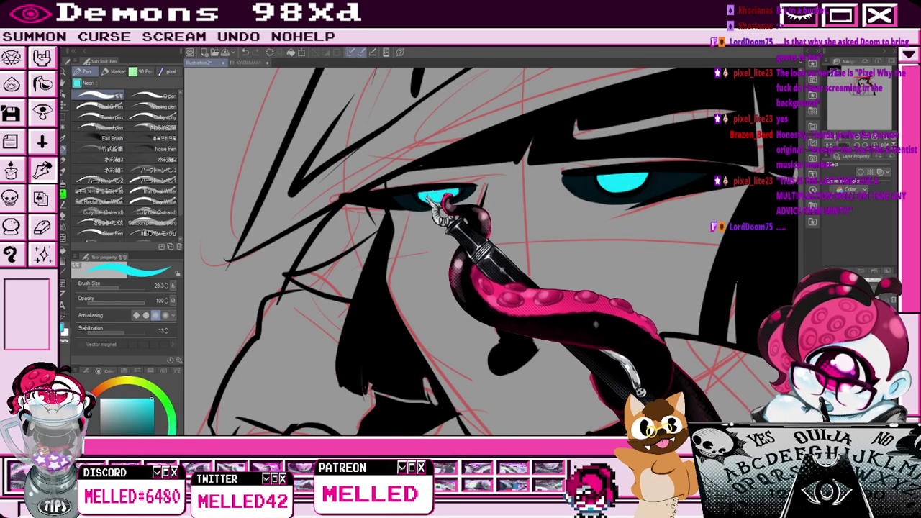
Sample the dark teal from the painted eye beside the phone and ready the pen for touch-ups.
scroll(506, 201, "down", 2)
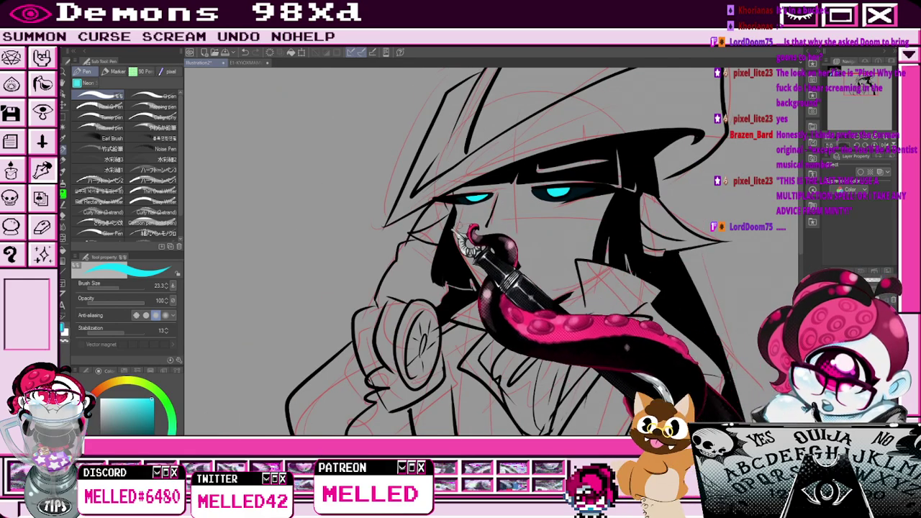
left_click(64, 138)
left_click(465, 205)
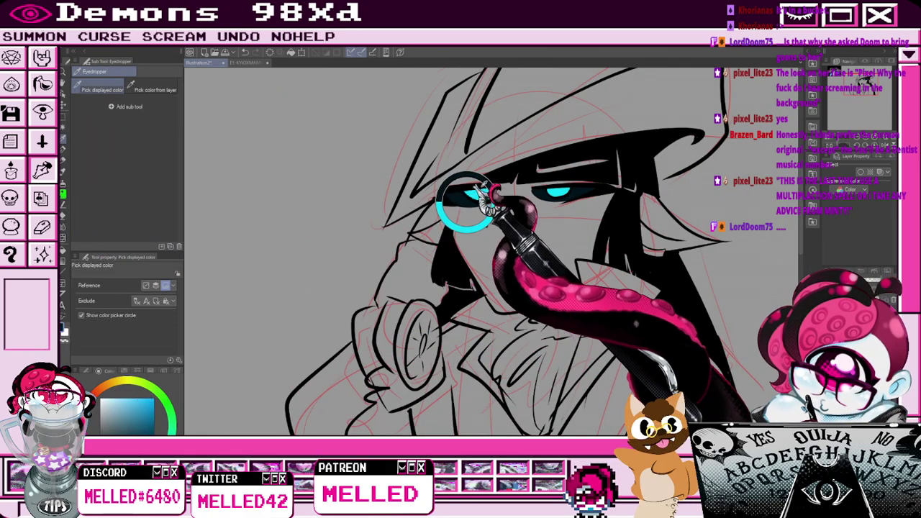
key("p")
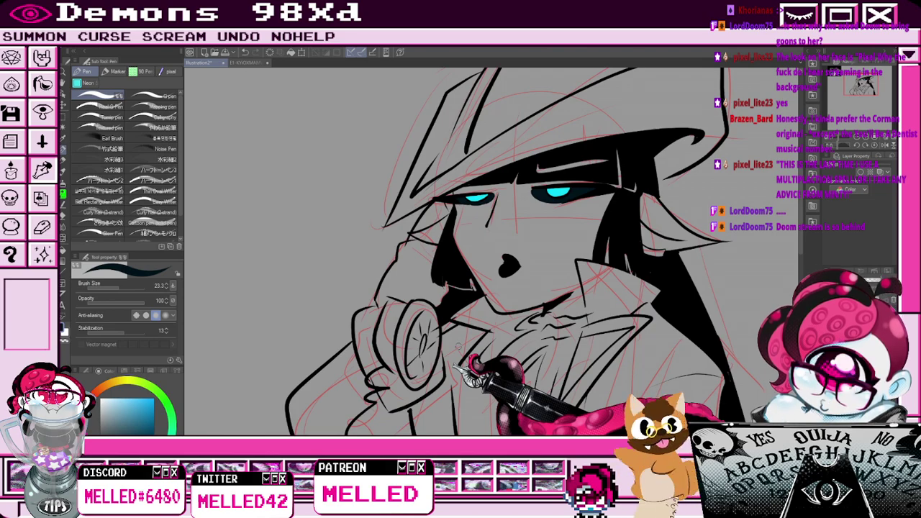
Sample white from the reference artwork and paint a small glowing highlight in the cyan iris.
left_click(857, 136)
left_click_drag(860, 86, 855, 83)
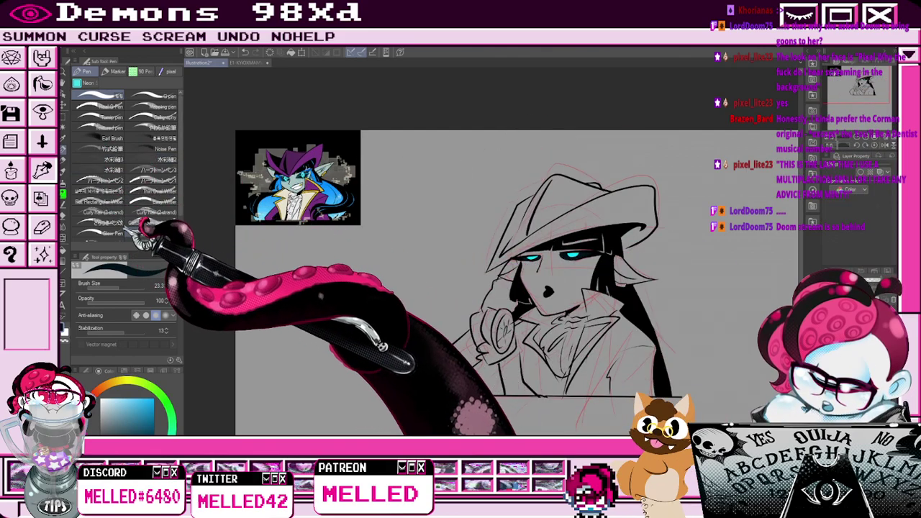
left_click(63, 138)
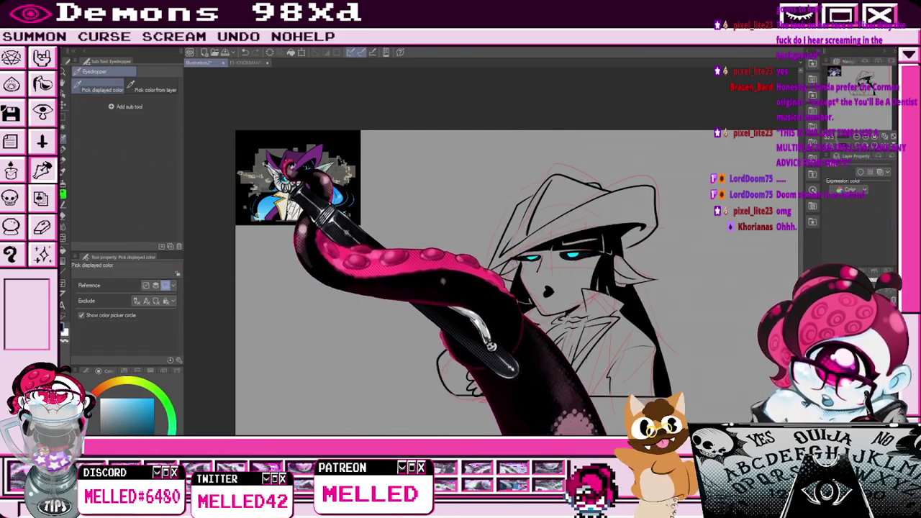
scroll(277, 177, "up", 5)
left_click(342, 218)
scroll(420, 186, "down", 4)
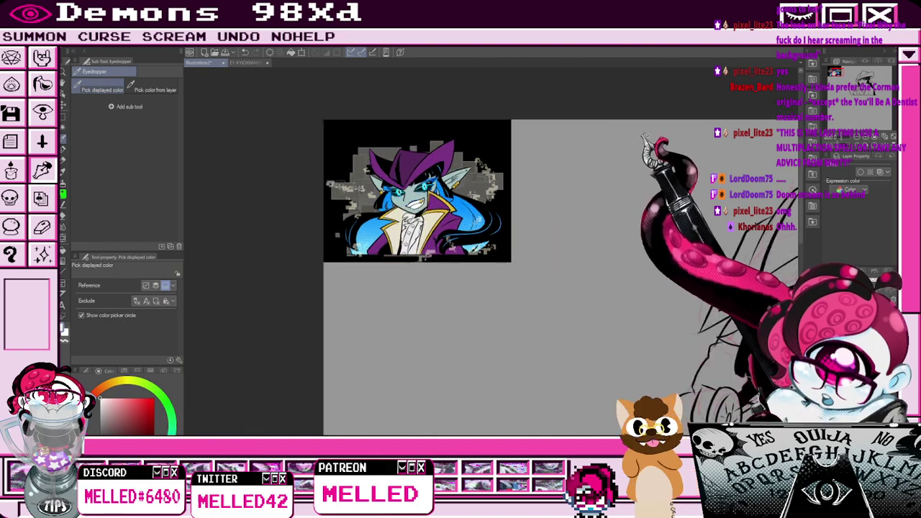
left_click_drag(850, 79, 854, 79)
key("p")
scroll(641, 263, "up", 4)
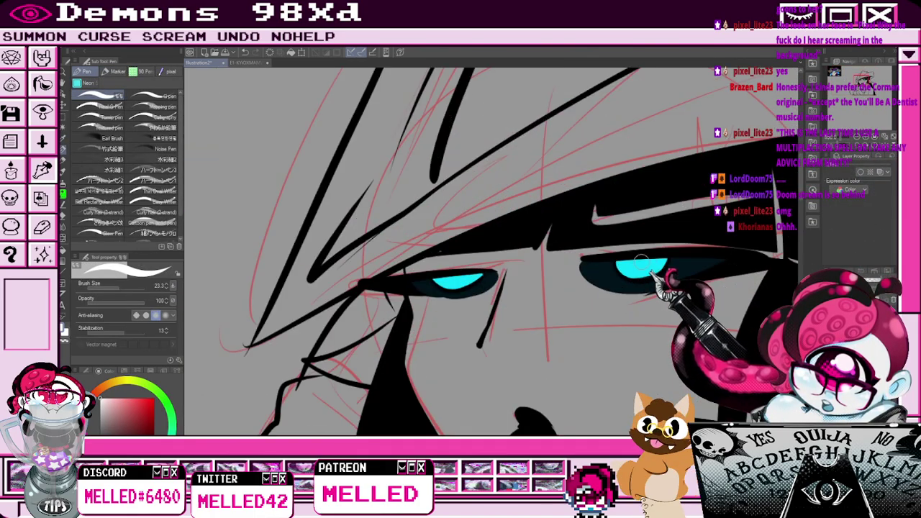
scroll(445, 266, "down", 4)
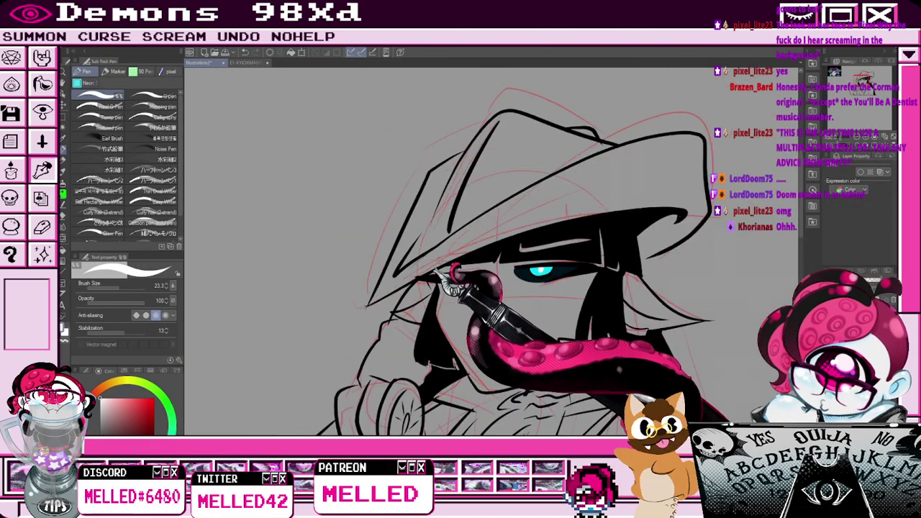
Sample a dark teal from the reference picture and draw the pupils in both eyes with the Pen.
scroll(444, 262, "down", 2)
scroll(462, 277, "up", 3)
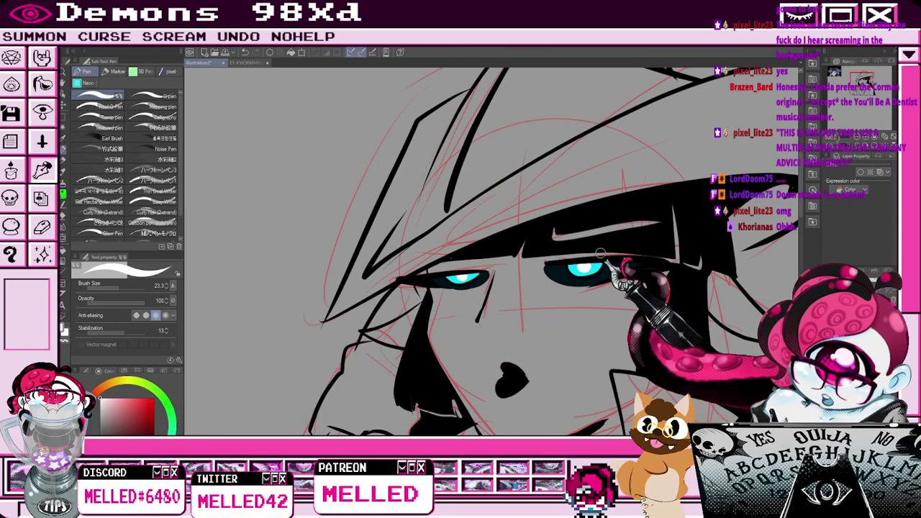
scroll(603, 248, "down", 2)
left_click(64, 139)
scroll(167, 126, "up", 2)
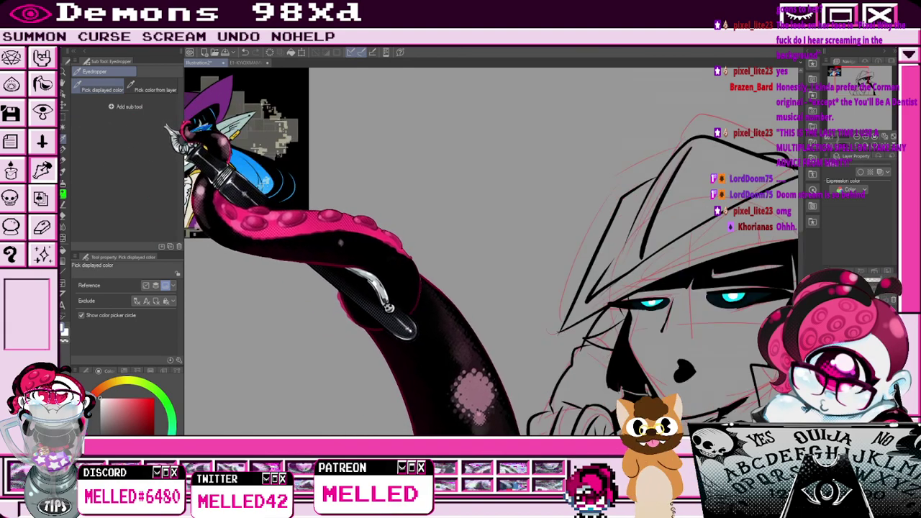
left_click(194, 134)
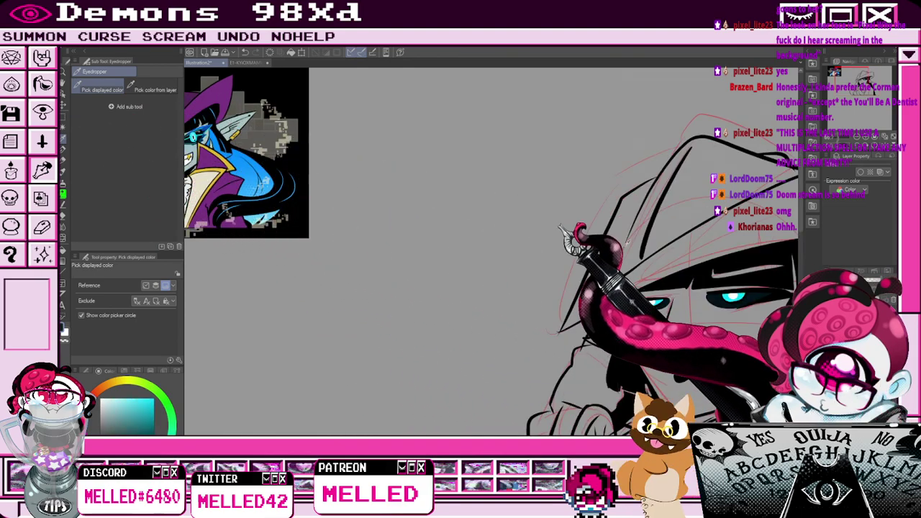
key("p")
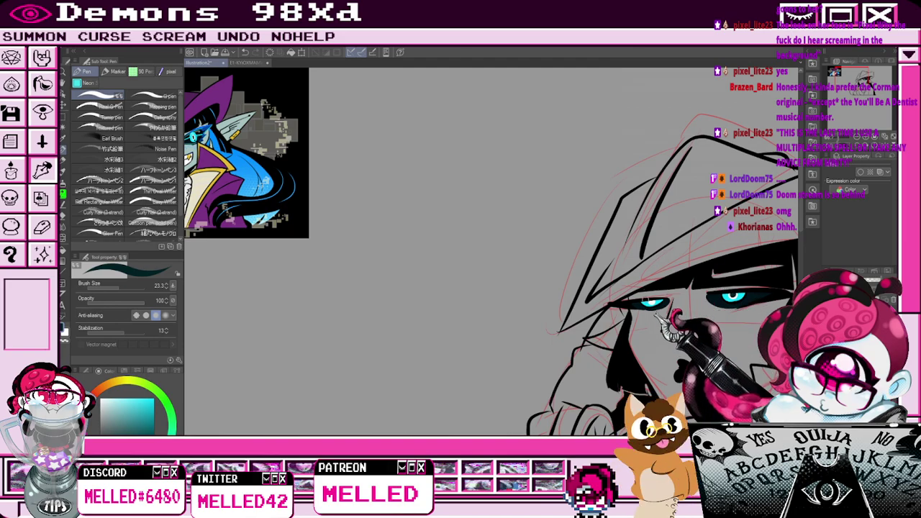
Fill the character's hat and coat with the purple sampled from the reference picture, then clear the selection.
scroll(692, 270, "down", 1)
mouse_move(848, 78)
left_mouse_down()
mouse_move(877, 85)
mouse_move(853, 81)
left_mouse_up()
scroll(861, 86, "down", 1)
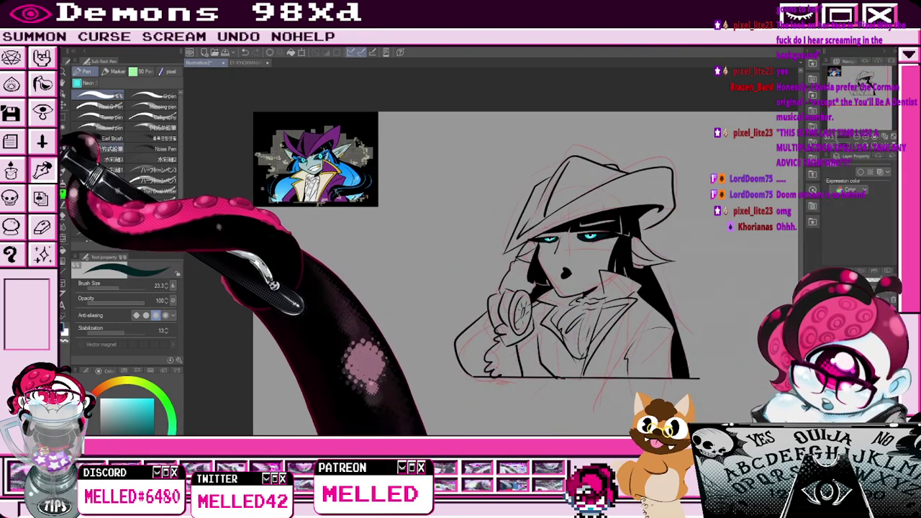
key("i")
left_click(324, 137)
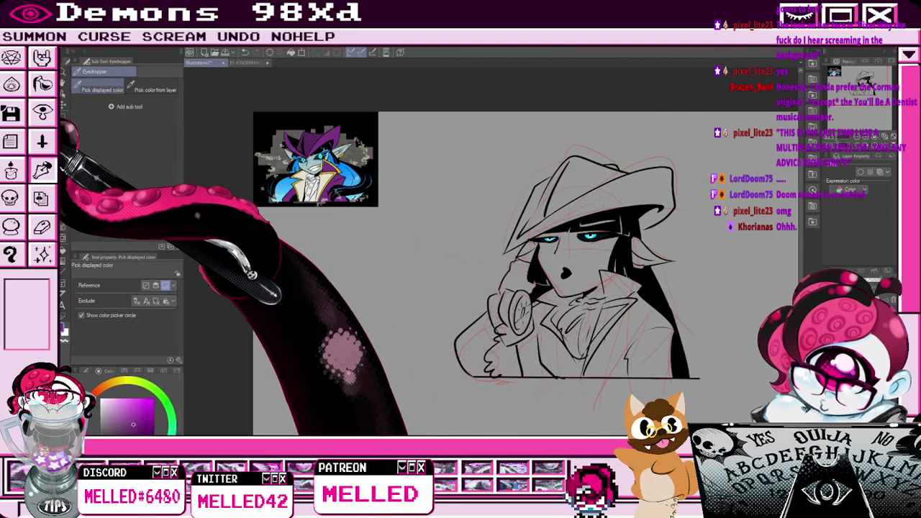
left_click(64, 128)
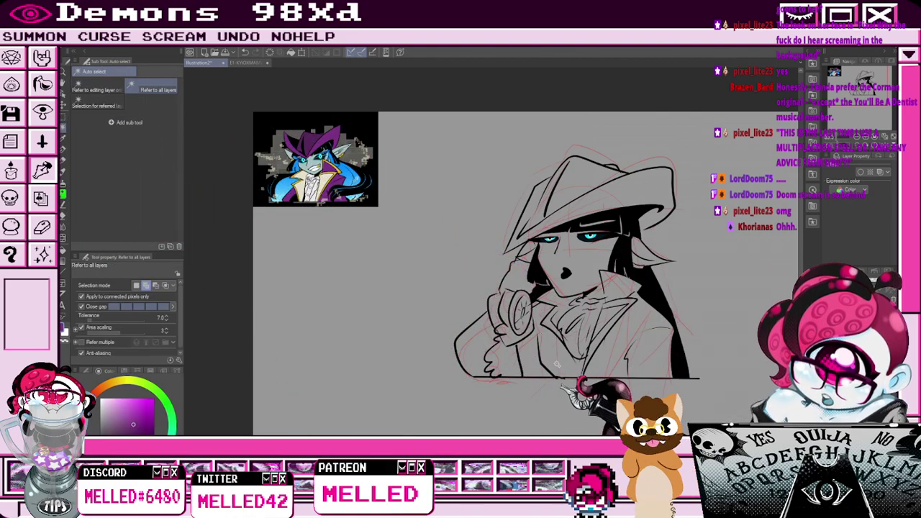
left_click(547, 364)
left_click(518, 364)
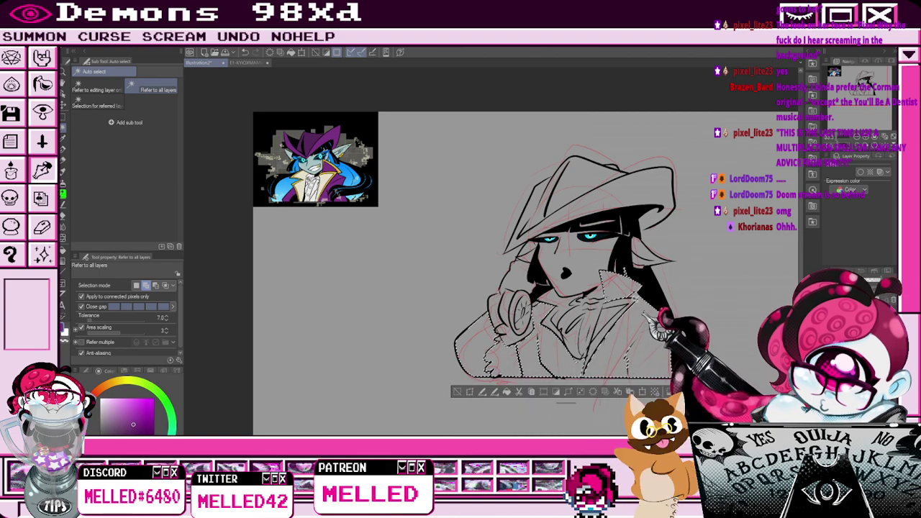
left_click(640, 221)
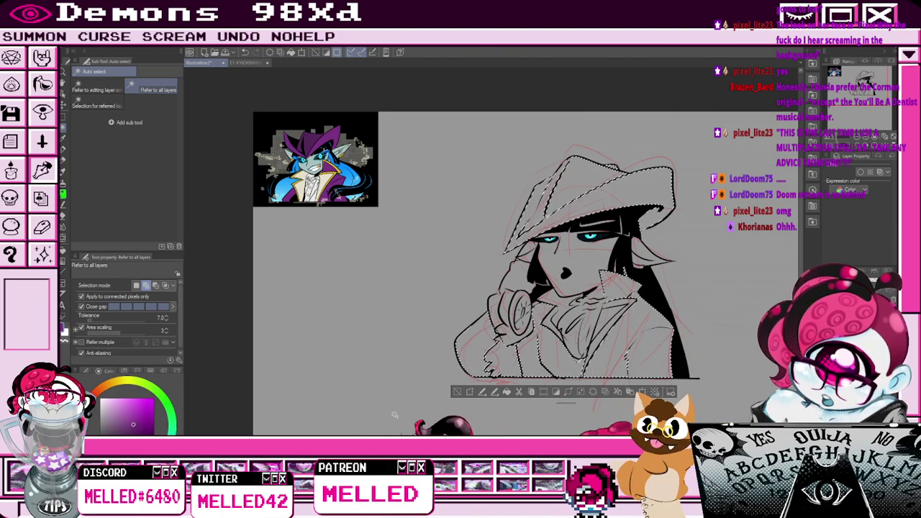
left_click(509, 392)
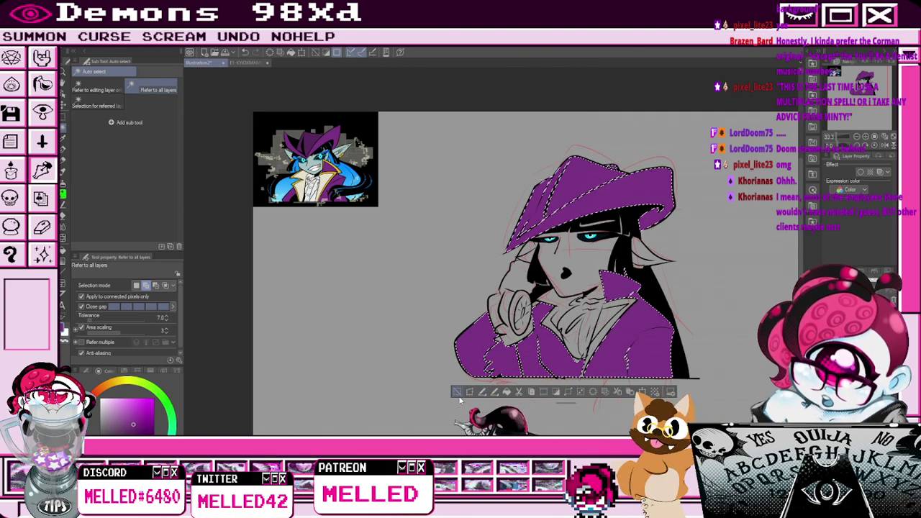
left_click(456, 392)
Draw the black inner trim line along the coat's left lapel and erase stray line work at its collar tip.
key("e")
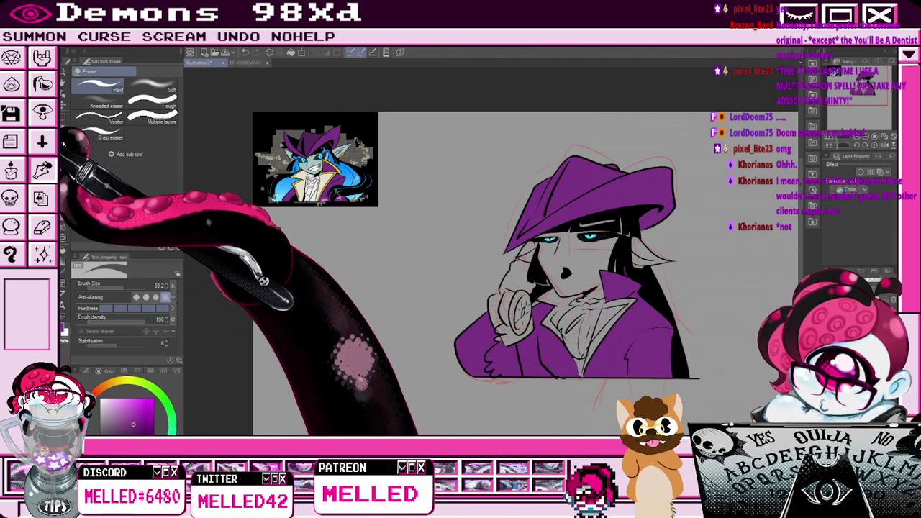
left_click(62, 138)
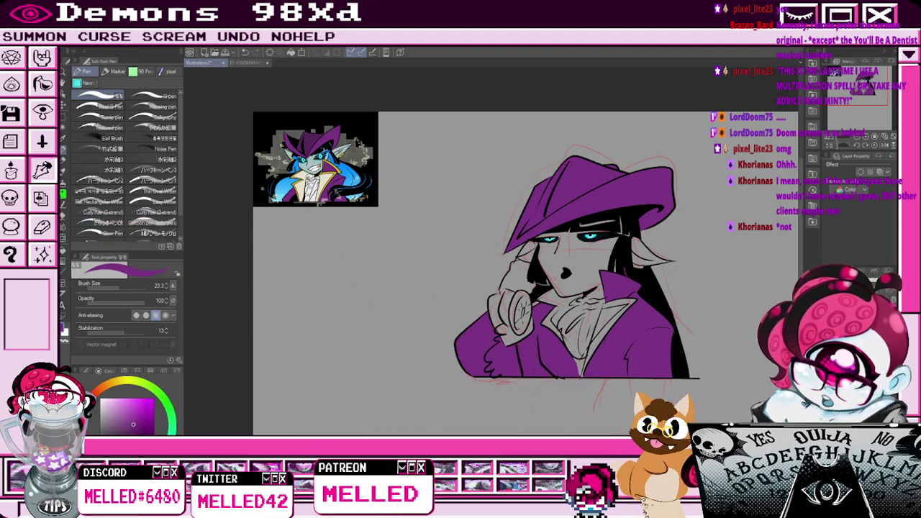
left_click(109, 433)
key("p")
scroll(545, 304, "up", 2)
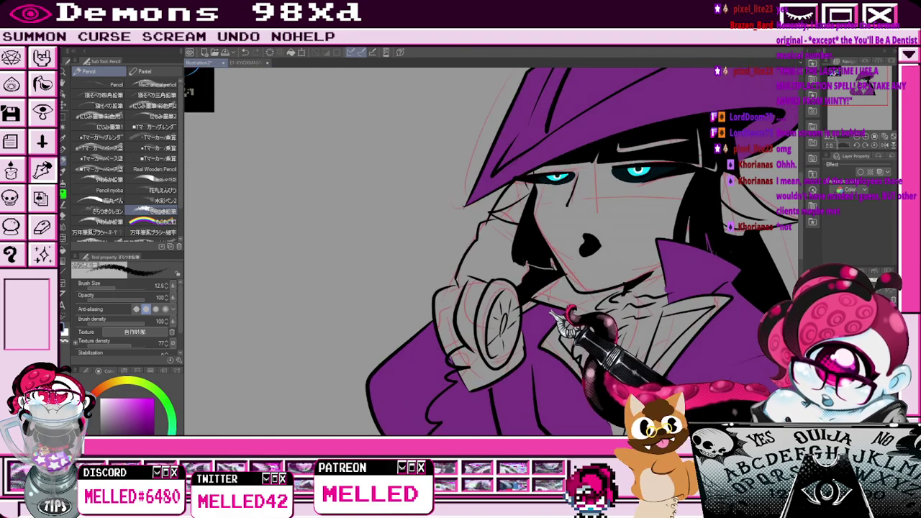
key("p")
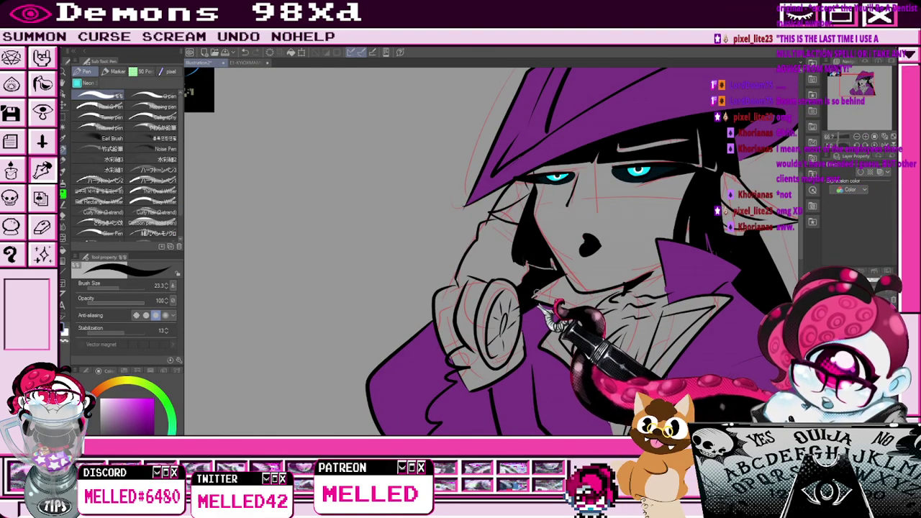
key("e")
mouse_move(537, 293)
left_mouse_down()
mouse_move(561, 288)
mouse_move(569, 298)
mouse_move(549, 309)
mouse_move(578, 311)
left_mouse_up()
key("p")
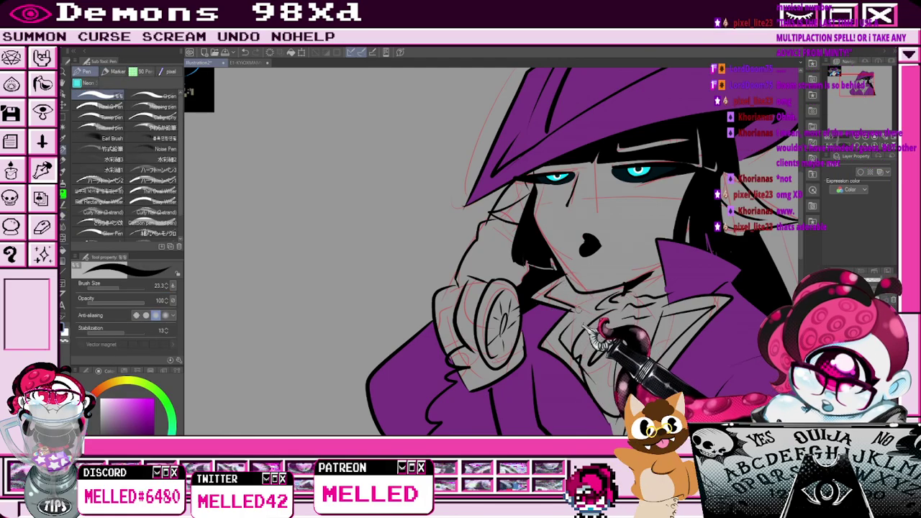
Draw the inner trim outlines on the raised right collar and right lapel of the coat in black.
scroll(600, 288, "down", 3)
scroll(603, 279, "up", 2)
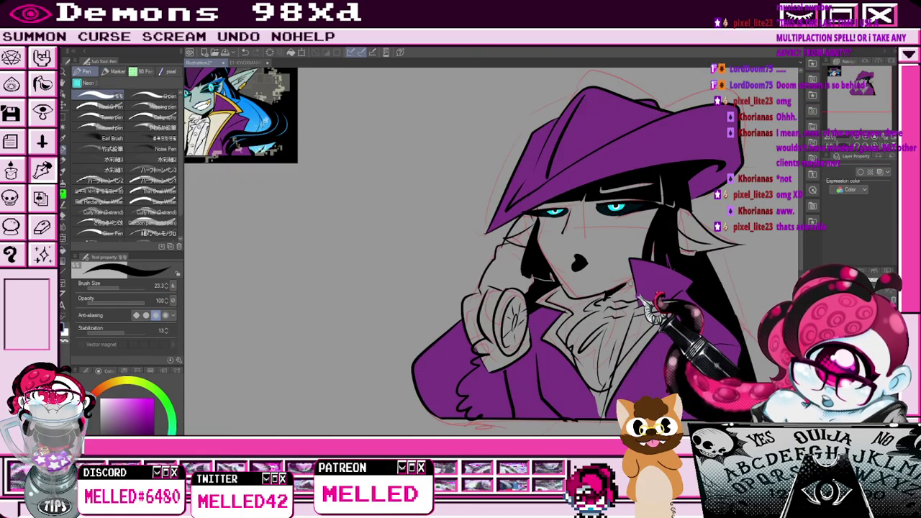
scroll(633, 285, "up", 2)
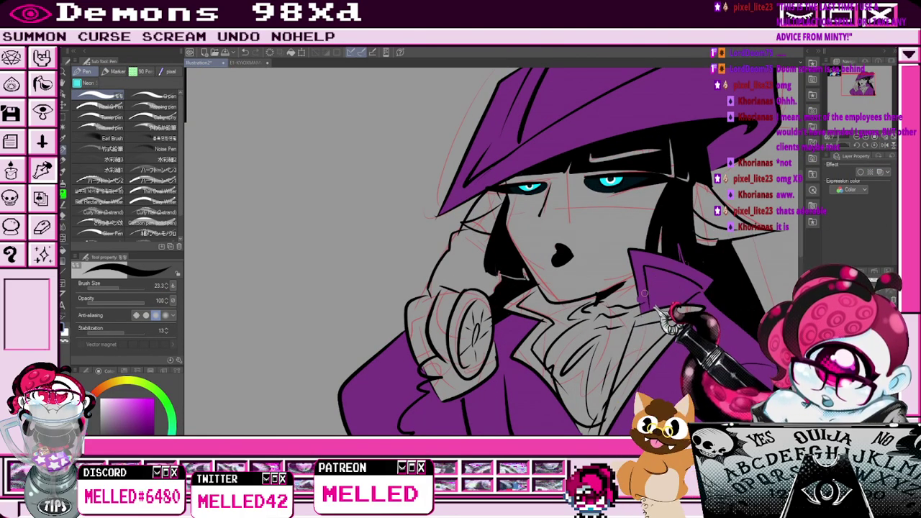
key("e")
scroll(654, 360, "down", 3)
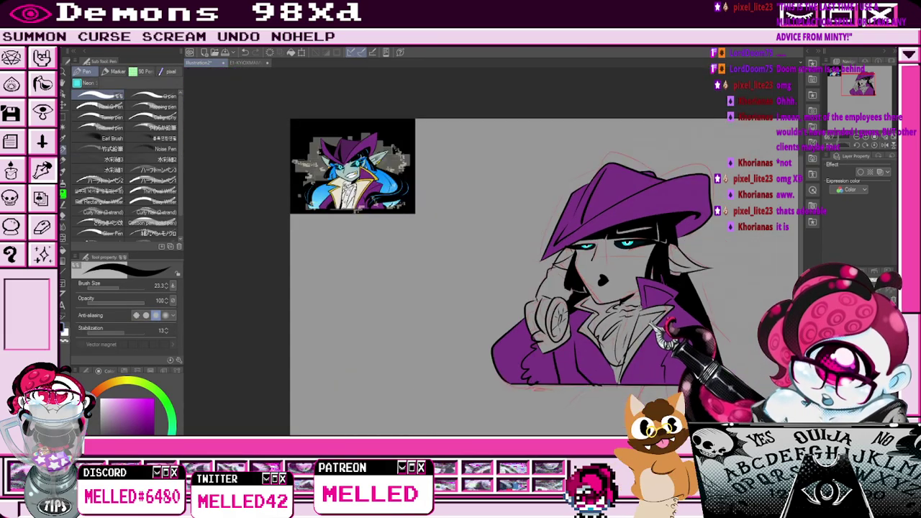
scroll(658, 381, "up", 3)
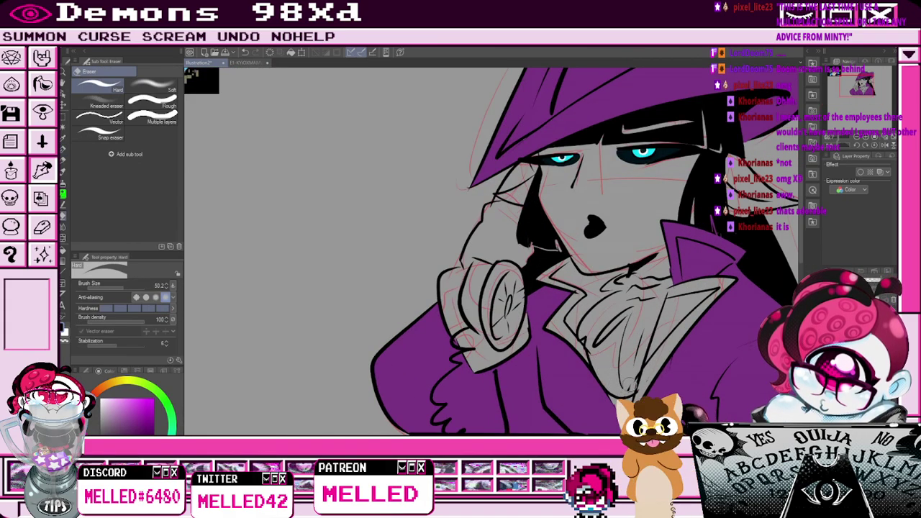
key("p")
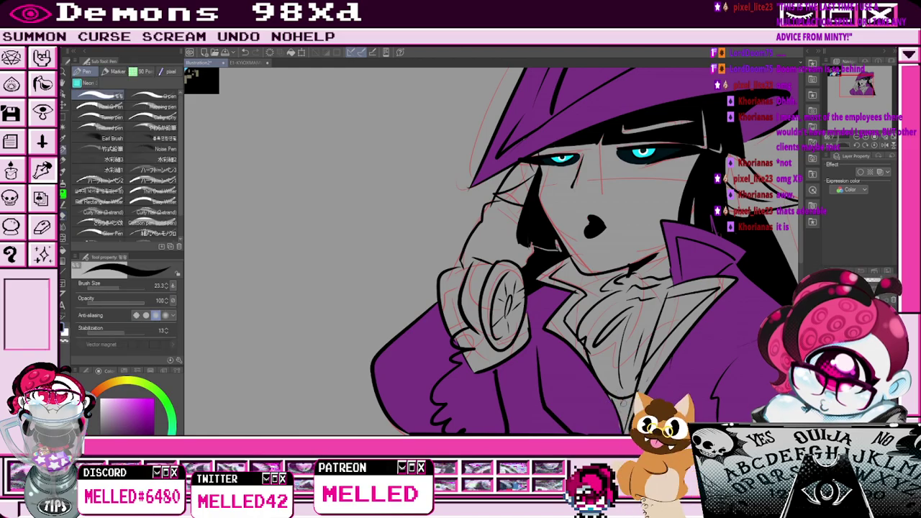
scroll(532, 283, "down", 3)
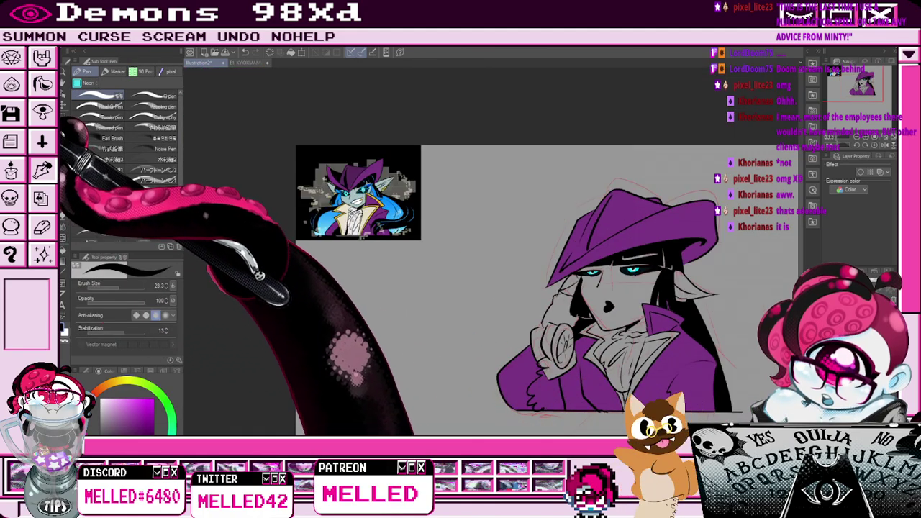
Select the collar and lapel trim areas, fill them with the gold sampled from the reference picture, and clear the selection.
key("w")
scroll(534, 283, "up", 4)
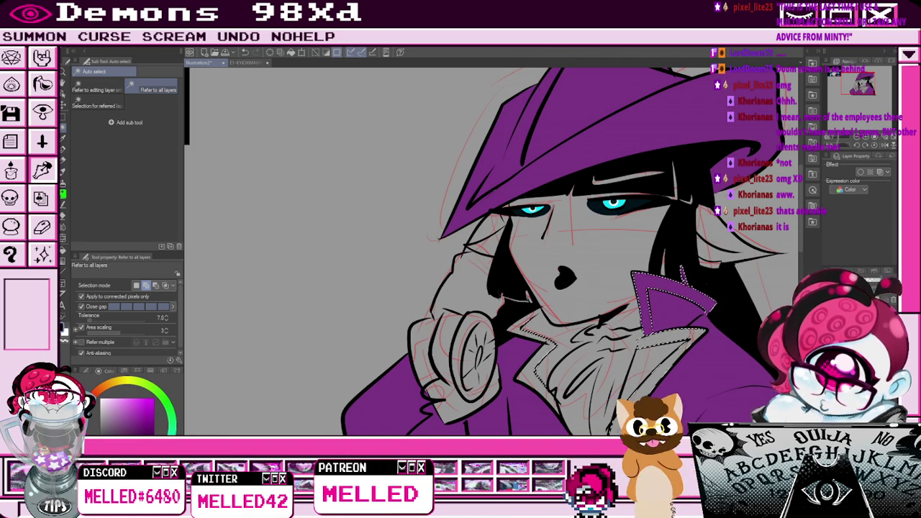
key("i")
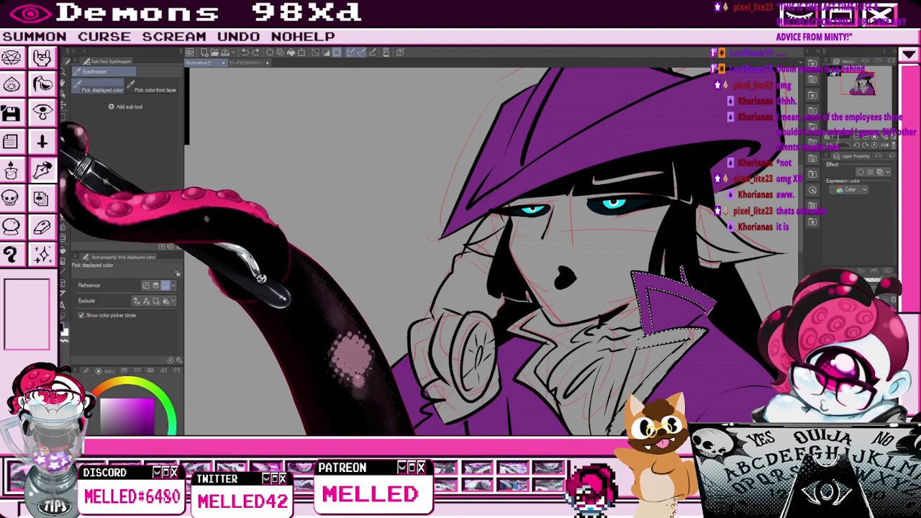
key("w")
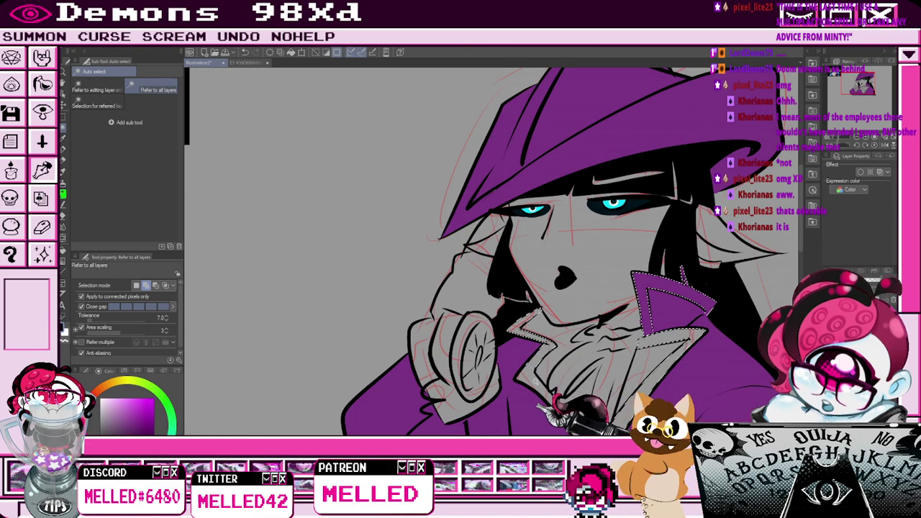
left_click(859, 92)
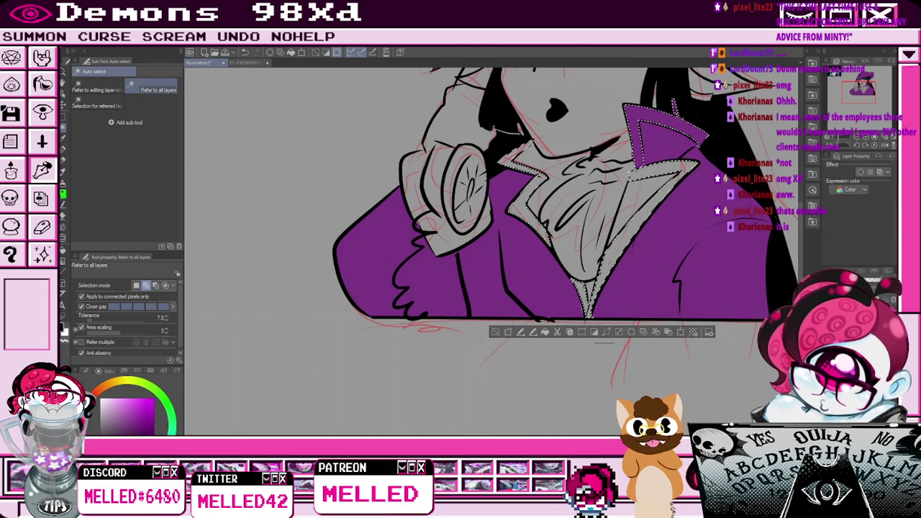
scroll(714, 111, "down", 2)
left_click_drag(849, 86, 851, 76)
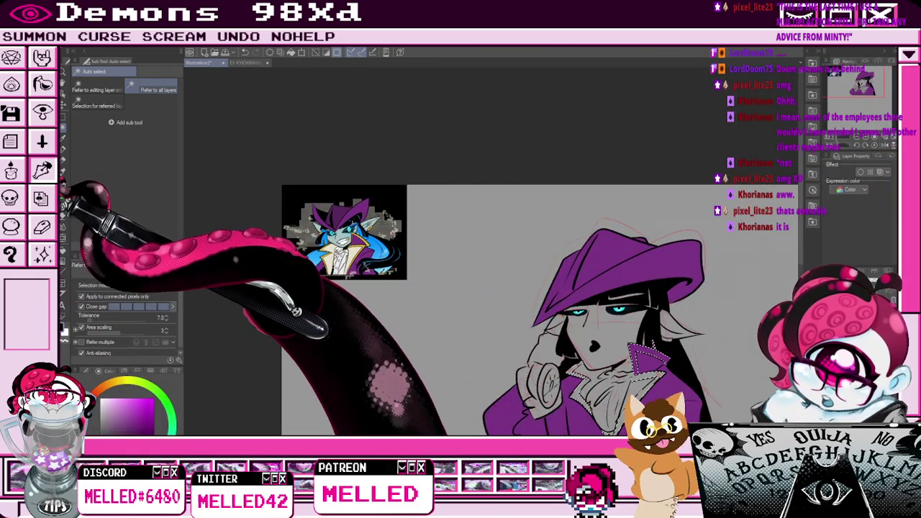
left_click(64, 138)
scroll(357, 241, "up", 2)
left_click(379, 249)
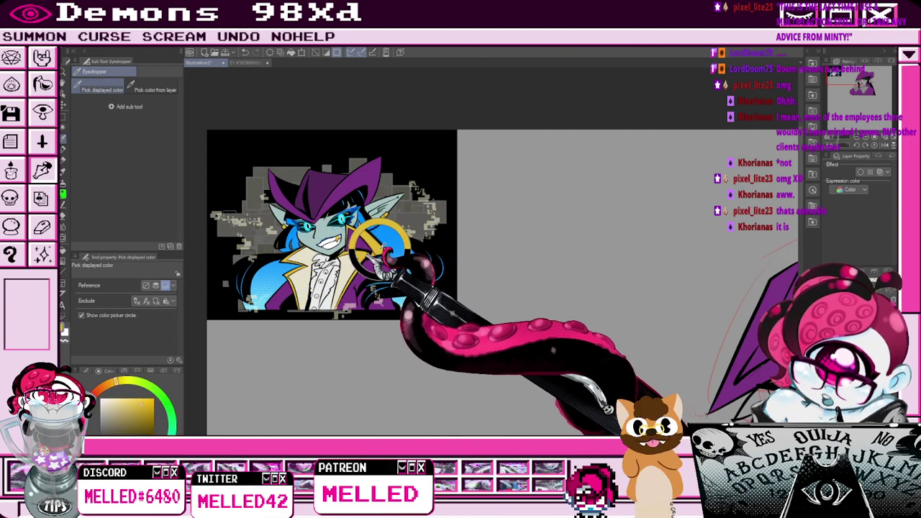
scroll(495, 207, "down", 2)
left_click(856, 87)
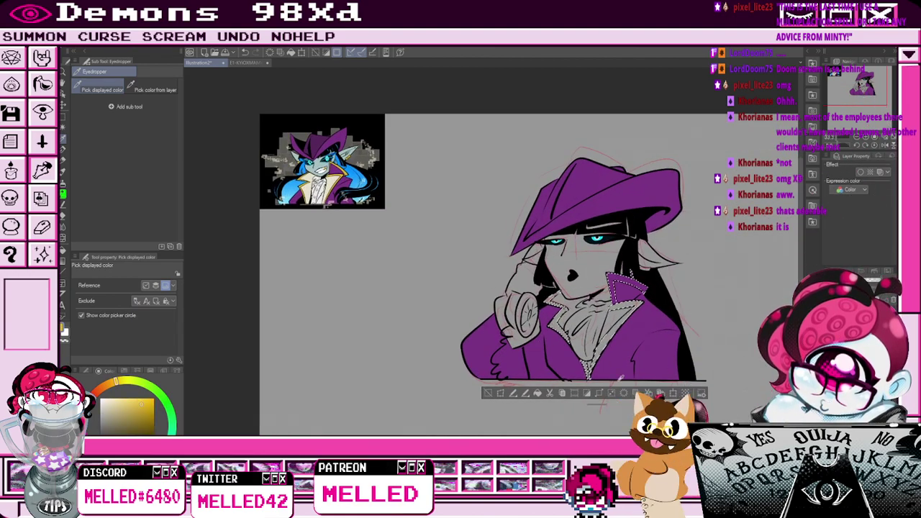
left_click(488, 393)
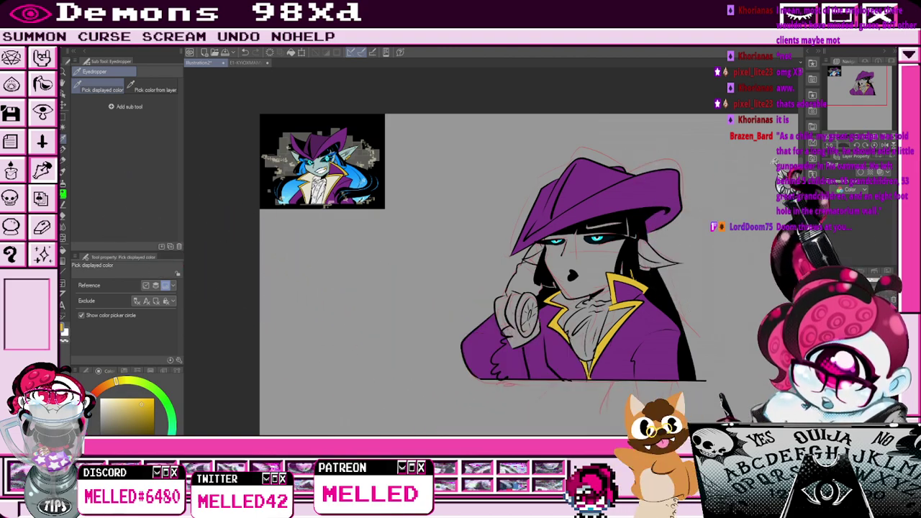
Select the shirt areas around the neck ruffle, fill them with off-white, and clear the selection.
left_click_drag(870, 96, 873, 96)
left_click_drag(483, 268, 464, 264)
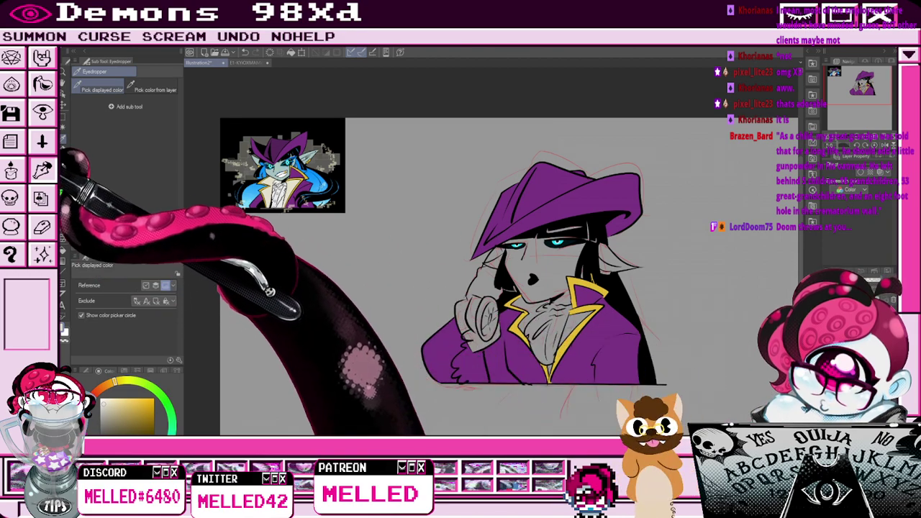
key("w")
left_click(530, 311)
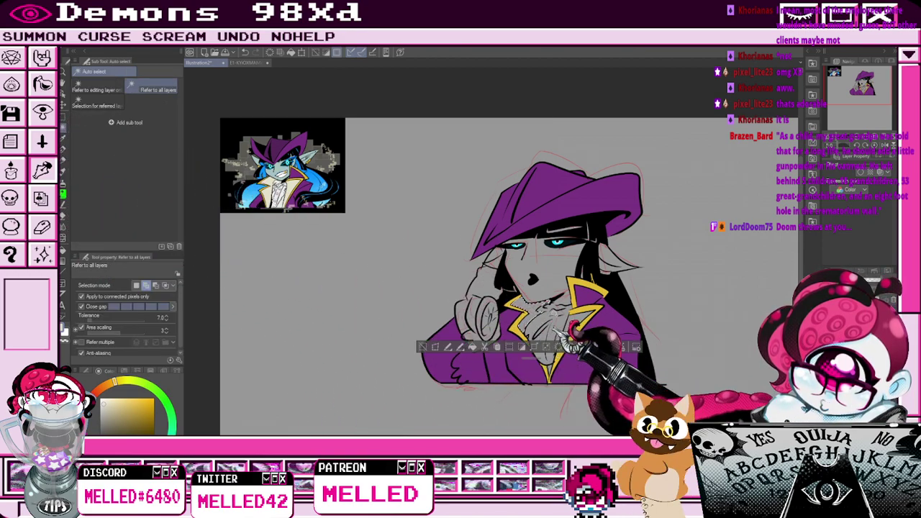
left_click(575, 320)
scroll(551, 367, "up", 3)
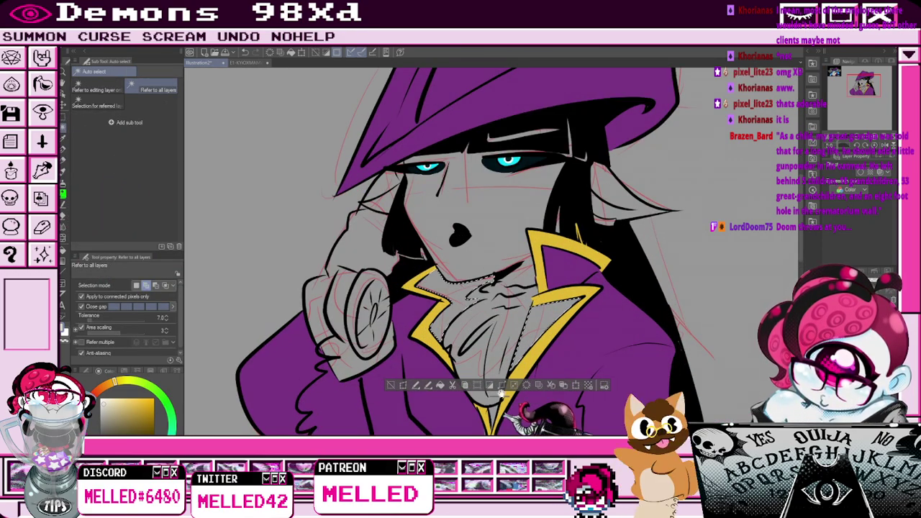
scroll(653, 370, "down", 3)
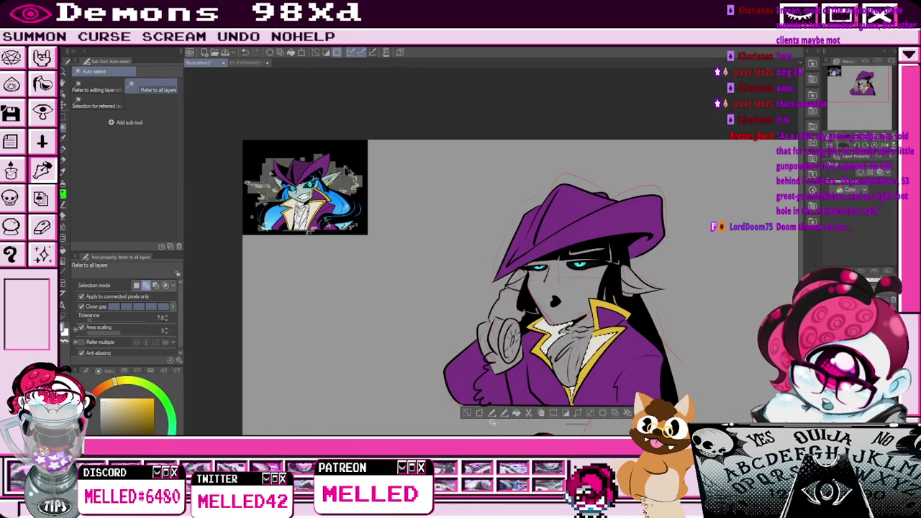
left_click(465, 414)
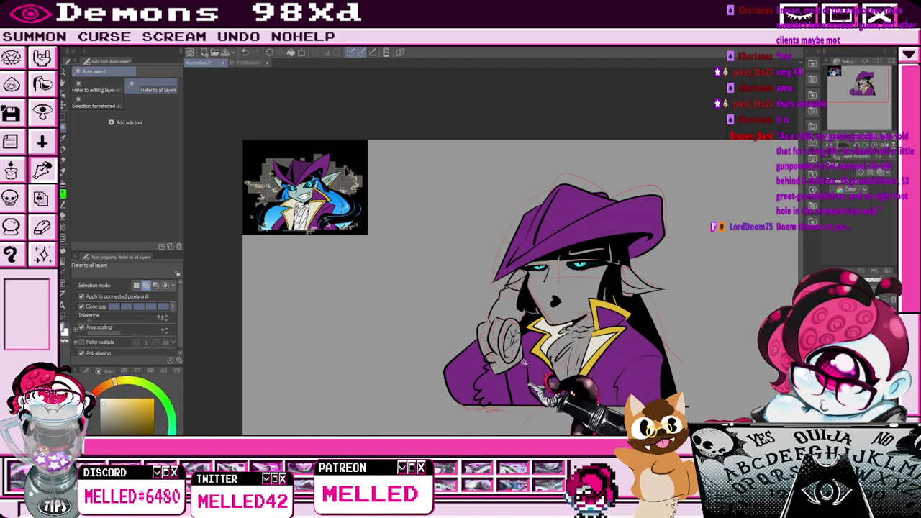
Select the sleeve cuff areas around the raised hand, fill them with off-white, and clear the selection.
left_click(508, 392)
left_click(483, 351)
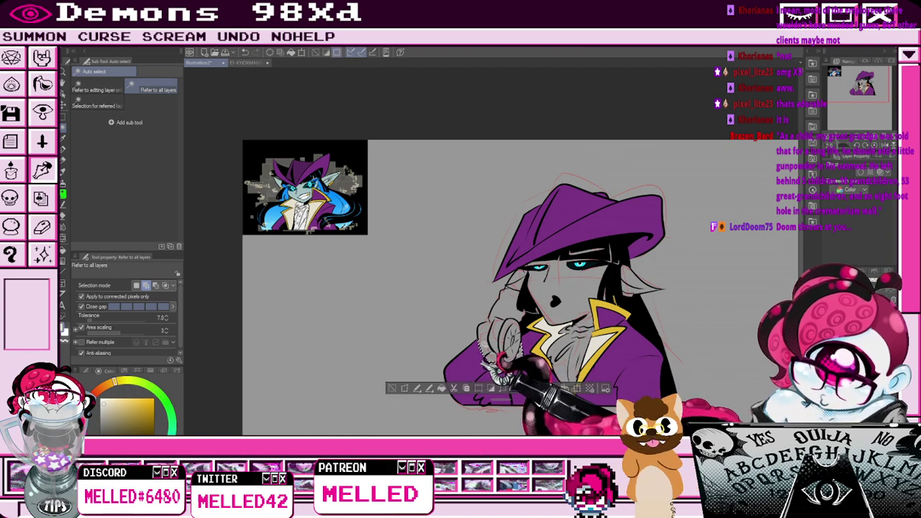
left_click(442, 388)
left_click(392, 389)
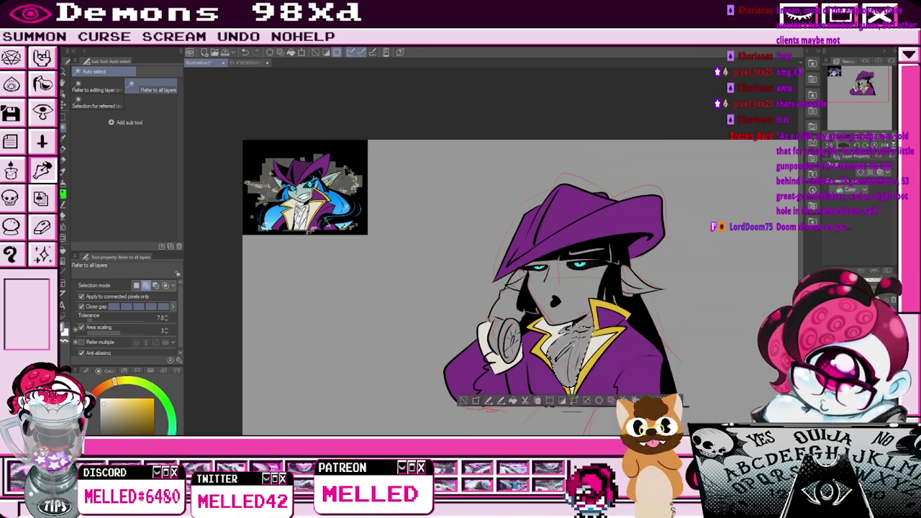
Fill the selected neck ruffle with the white sampled from the reference picture's ruffle and clear the selection.
left_click(63, 138)
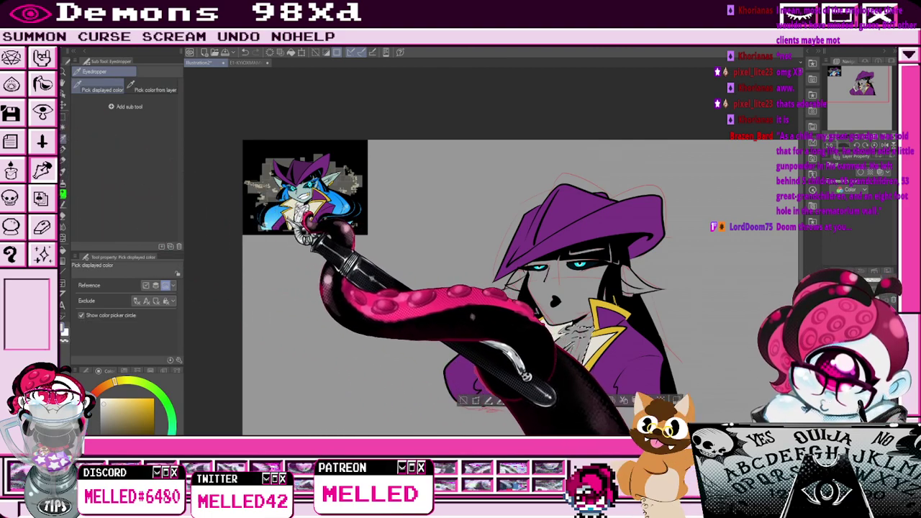
left_click(301, 223)
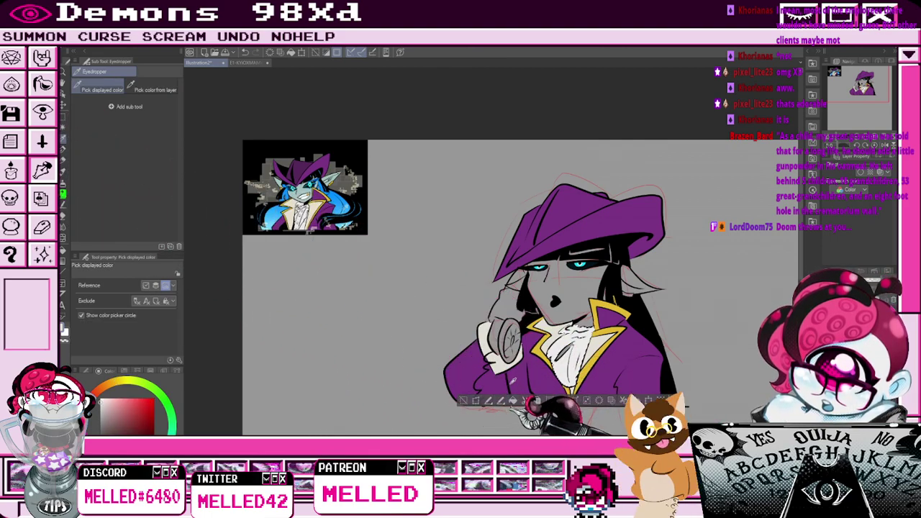
key("p")
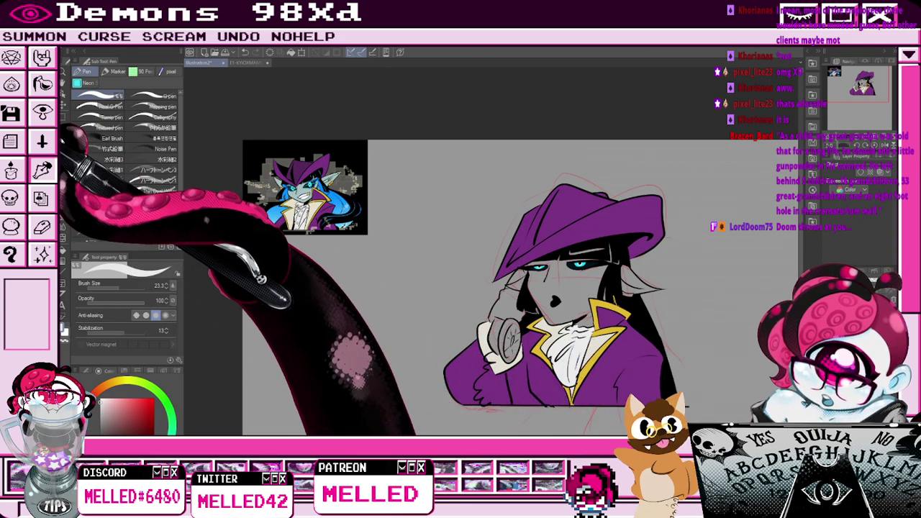
Paint the face, ears and hand with the pale teal sampled from the reference's skin at brush size 126.1, and clean up around the right ear.
key("i")
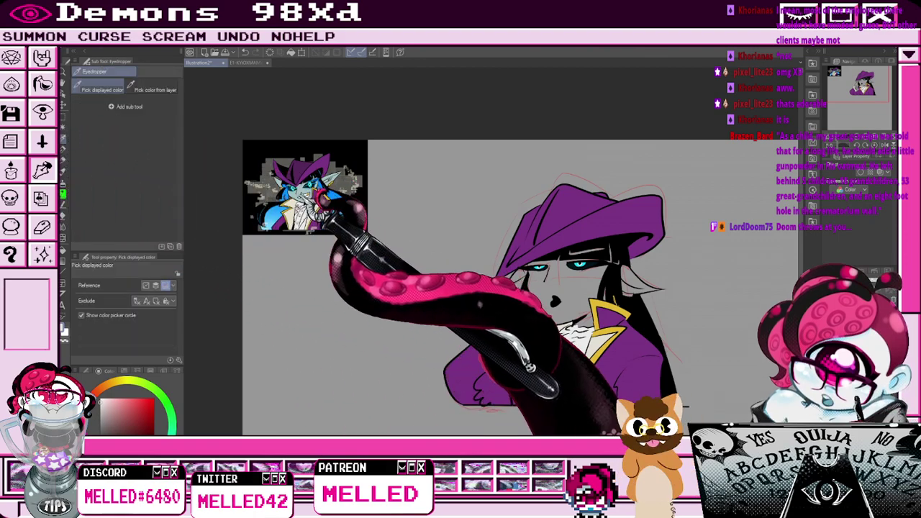
left_click(296, 189)
key("p")
left_click(126, 288)
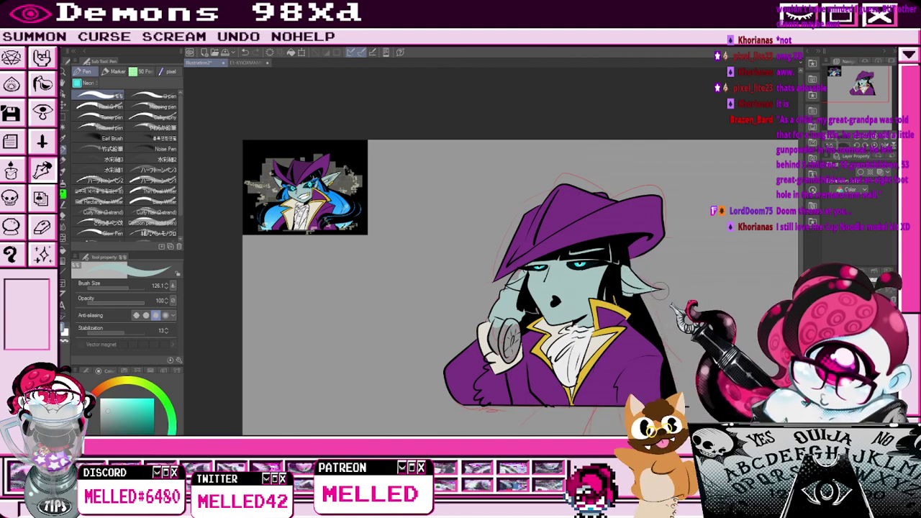
key("e")
scroll(670, 300, "up", 2)
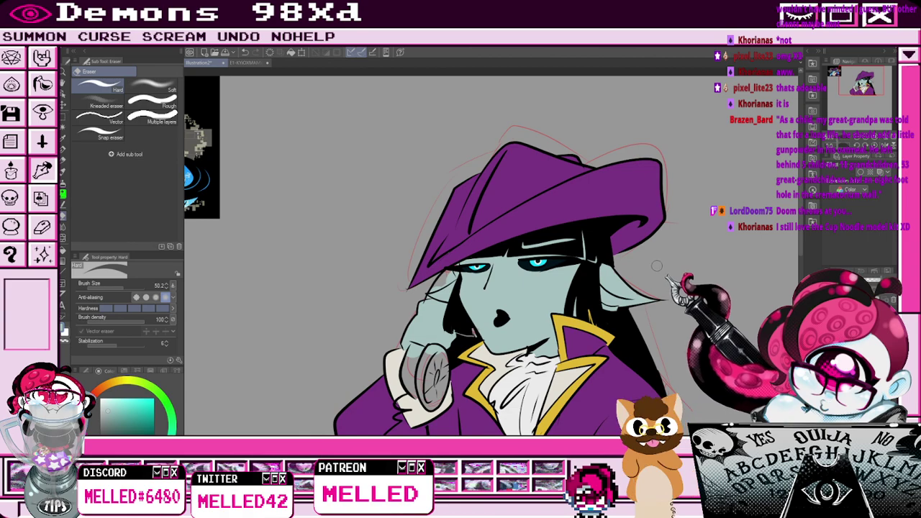
Choose white and paint the eyebrow line and thin highlight lines in the black fringe.
key("p")
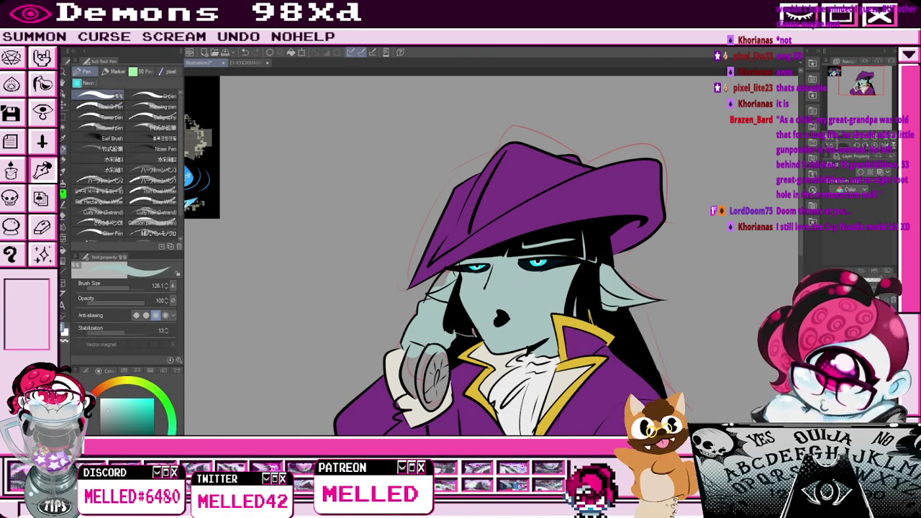
scroll(759, 338, "down", 2)
scroll(759, 339, "up", 1)
left_click(104, 403)
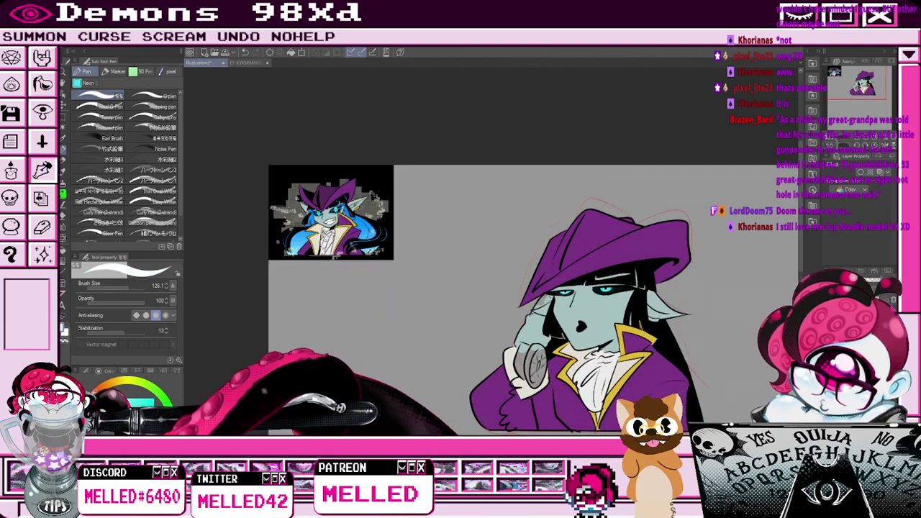
left_click_drag(103, 404, 99, 398)
left_click_drag(596, 279, 630, 275)
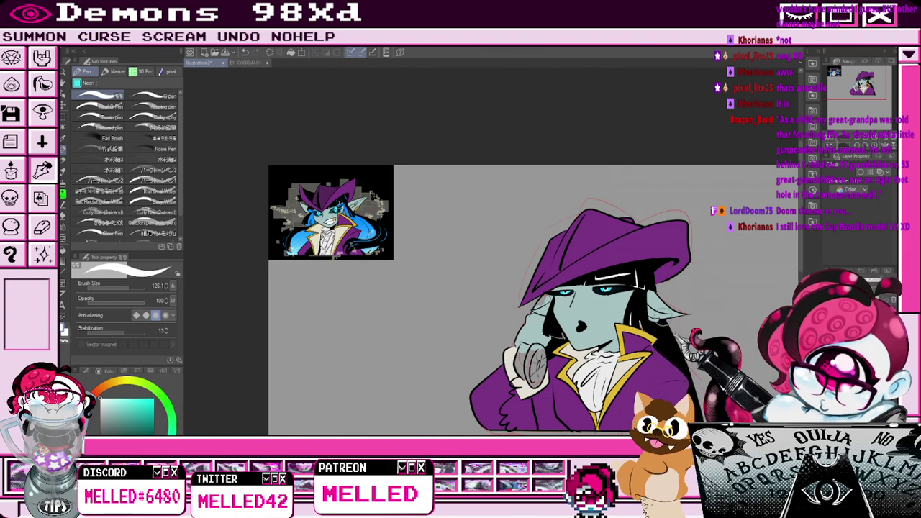
Select the side and upper part of the object held in the raised hand, fill them with a dark colour, and clear the selection.
scroll(686, 331, "down", 1)
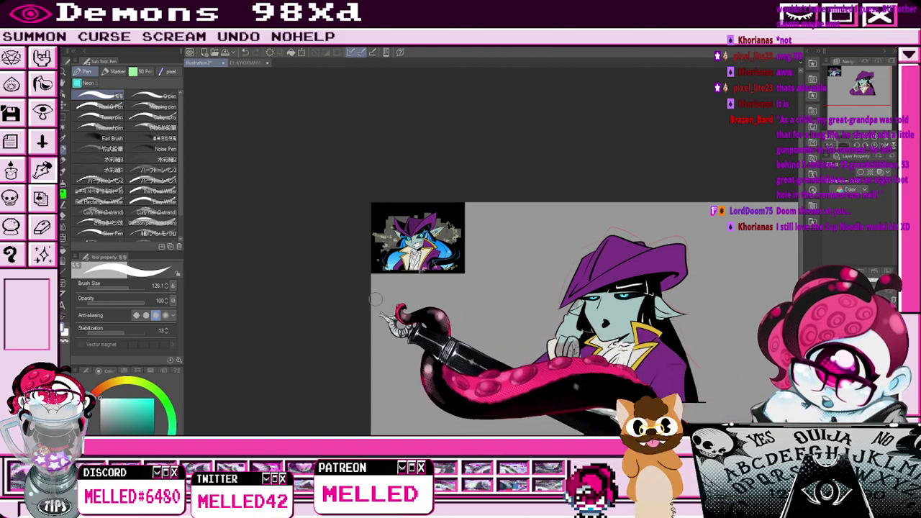
key("w")
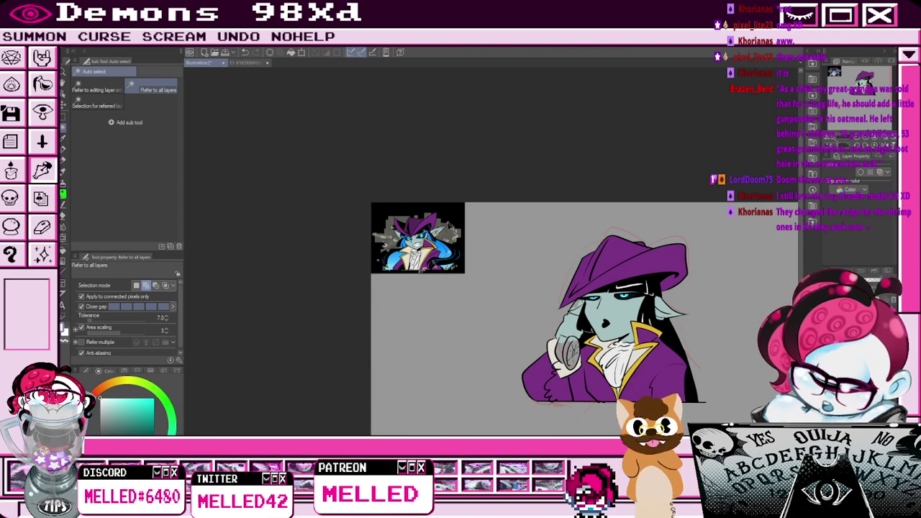
scroll(595, 322, "up", 2)
left_click(558, 293)
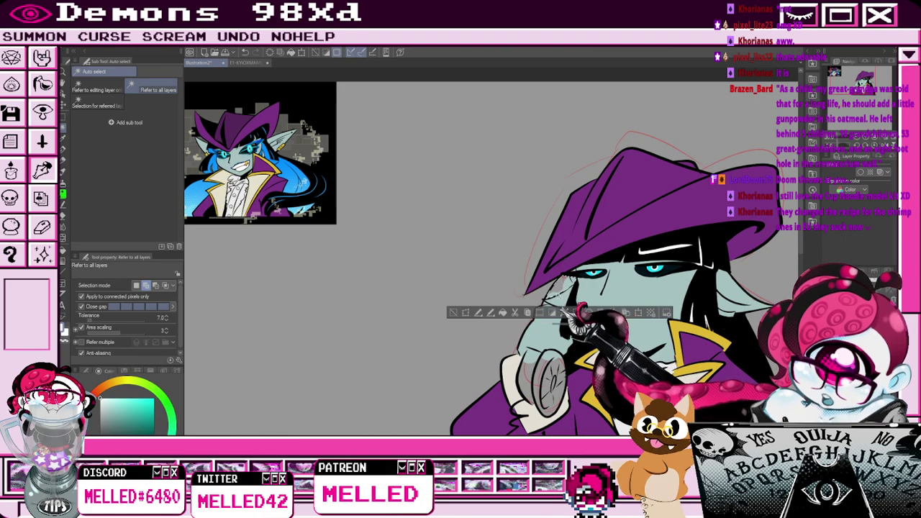
left_click(524, 387)
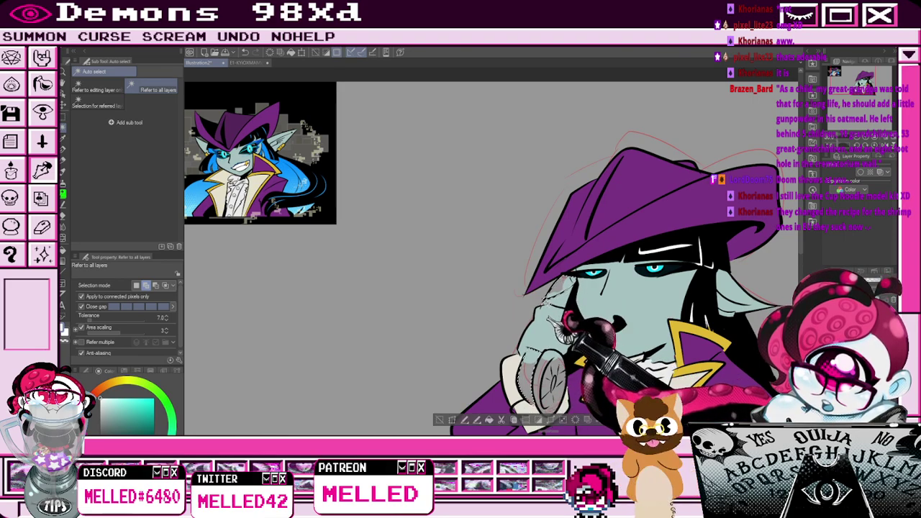
key("ctrl+minus")
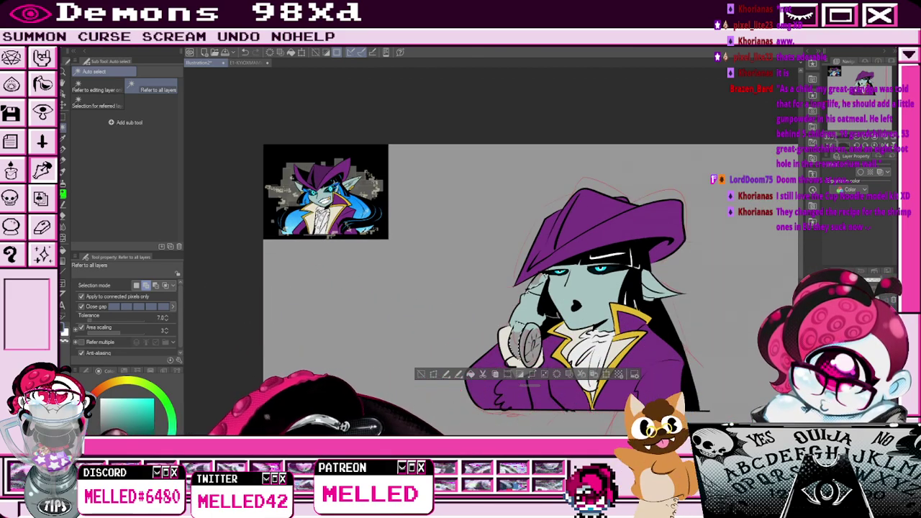
left_click(471, 374)
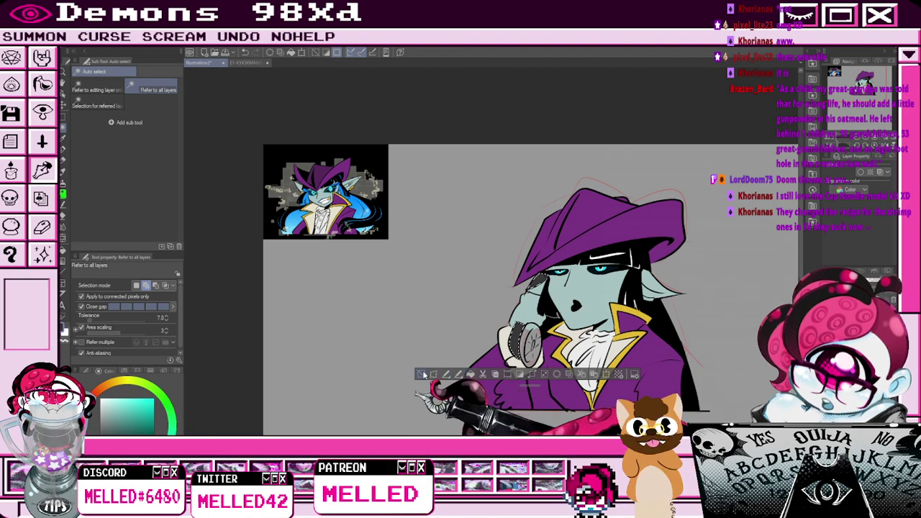
left_click(421, 374)
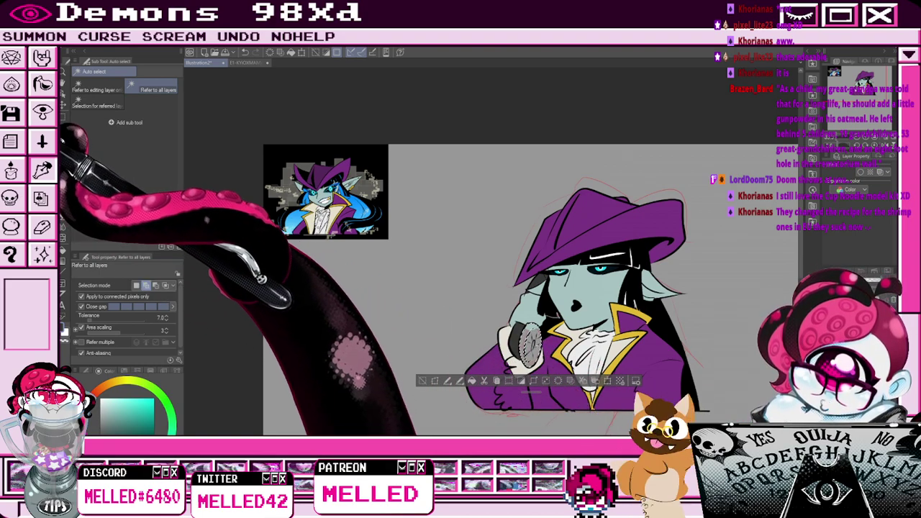
Fill the selected round face of the hand-held object with the gold sampled from the collar trim, and clear the selection.
key("i")
left_click(623, 335)
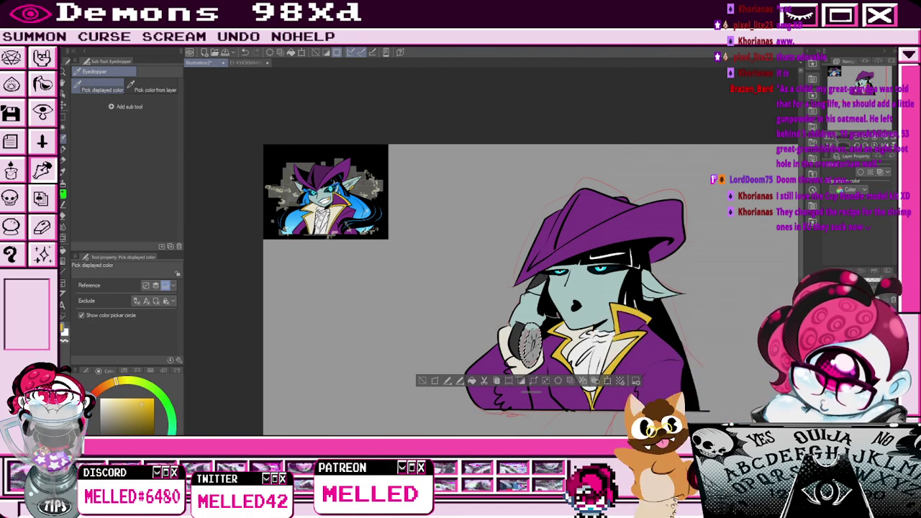
left_click(472, 381)
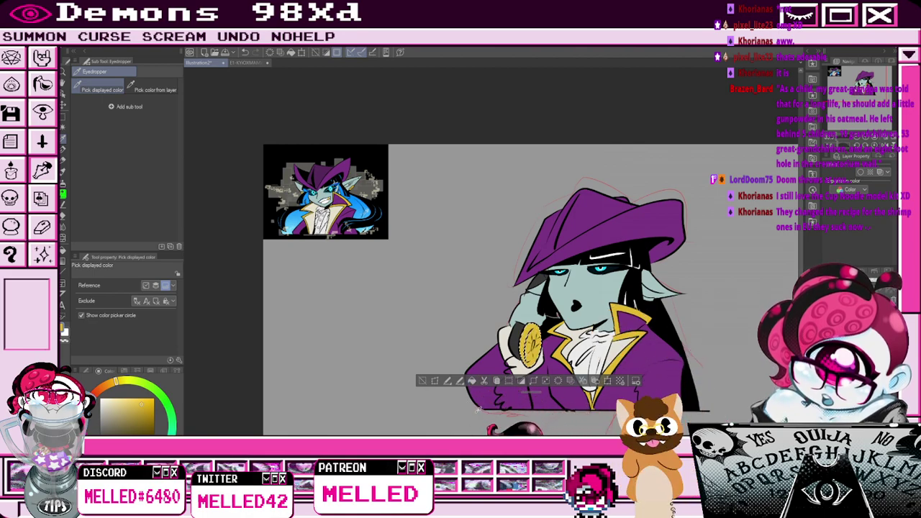
left_click(423, 381)
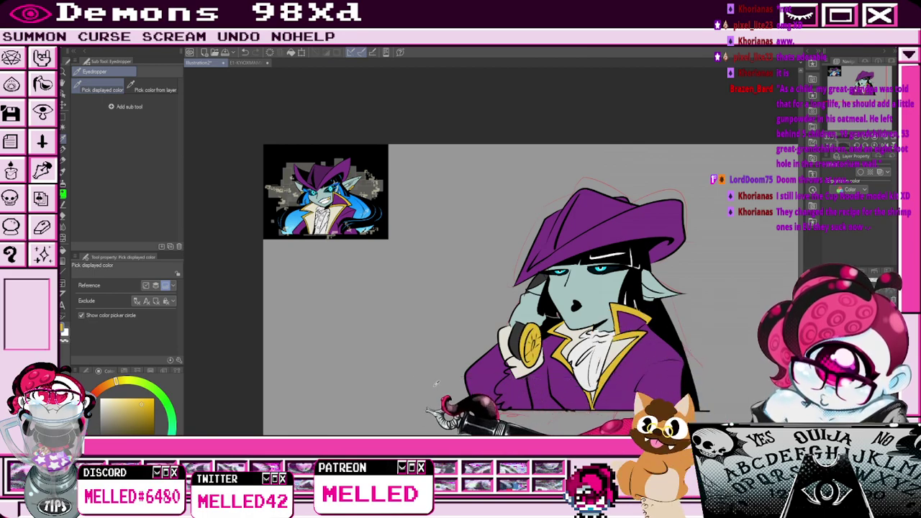
key("p")
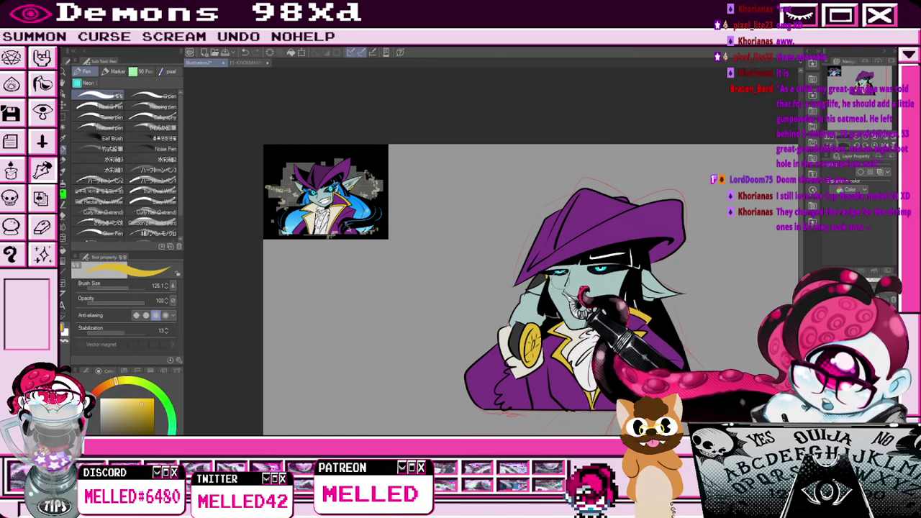
Select the skin areas and try a stroke of the strong blue sampled from the reference's hair across the eyes.
scroll(549, 343, "down", 1)
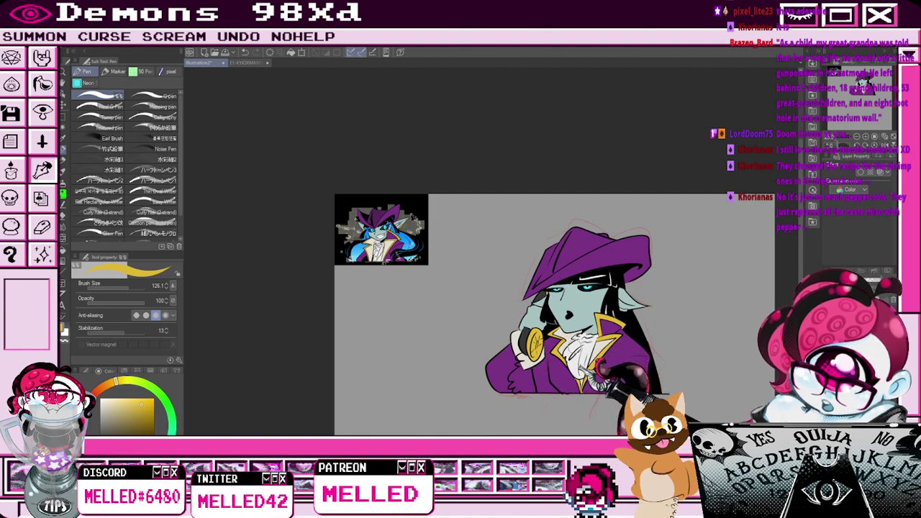
mouse_move(558, 338)
left_mouse_down()
mouse_move(555, 314)
mouse_move(578, 286)
mouse_move(530, 304)
mouse_move(517, 325)
mouse_move(527, 316)
left_mouse_up()
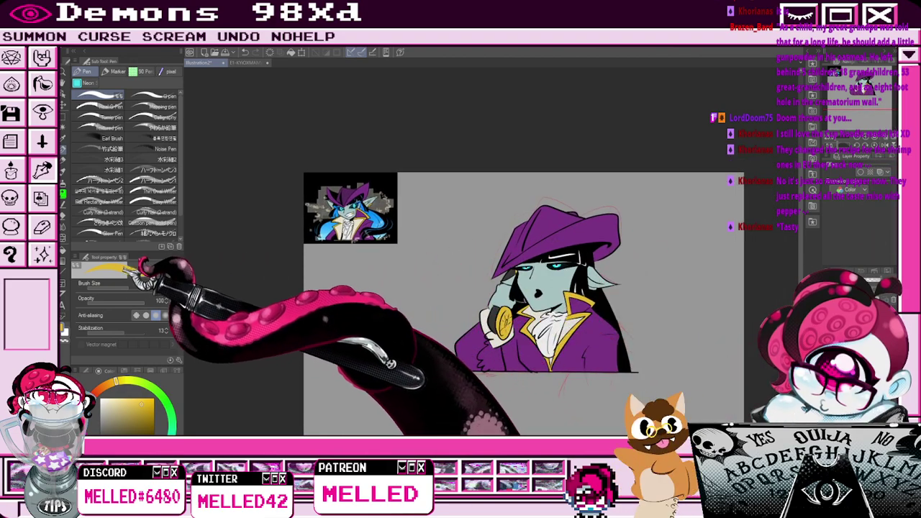
key("w")
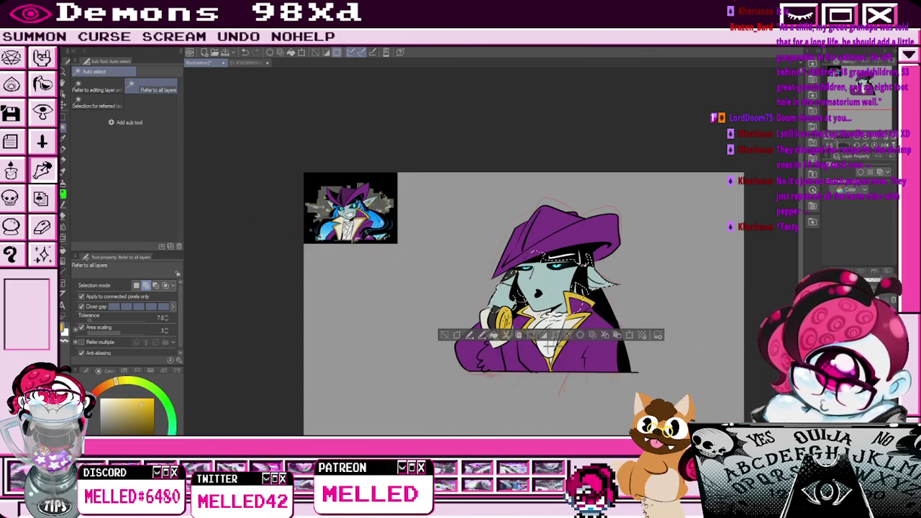
left_click(373, 227, "alt")
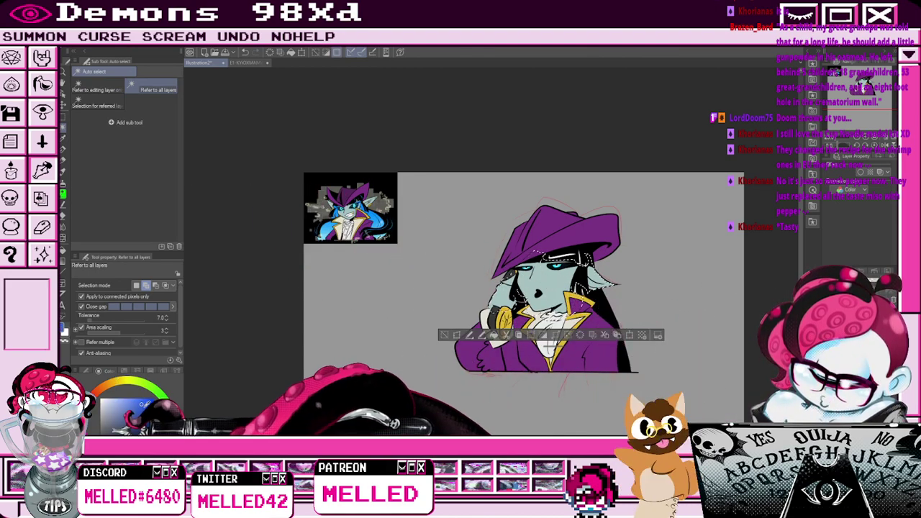
key("p")
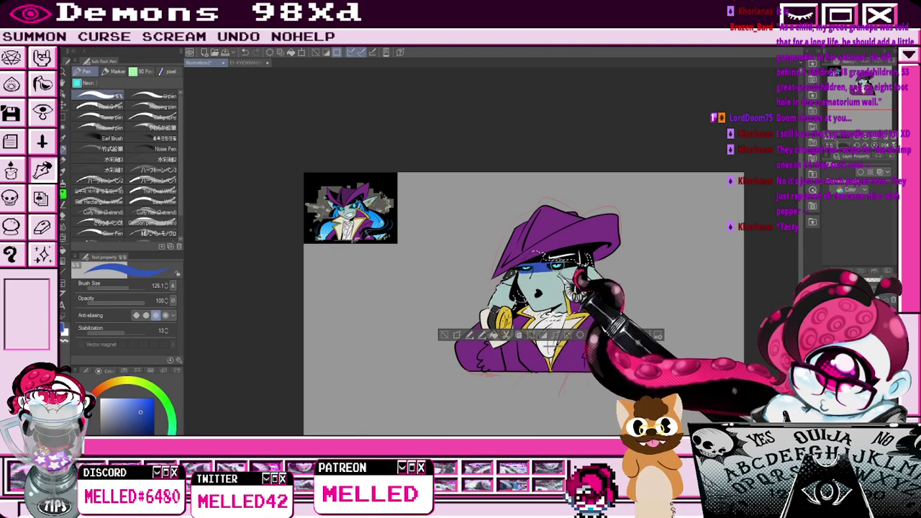
key("ctrl+z")
Choose a paler, muted blue, brush it across the eyes below the hat brim, and clear the selection.
left_click(112, 413)
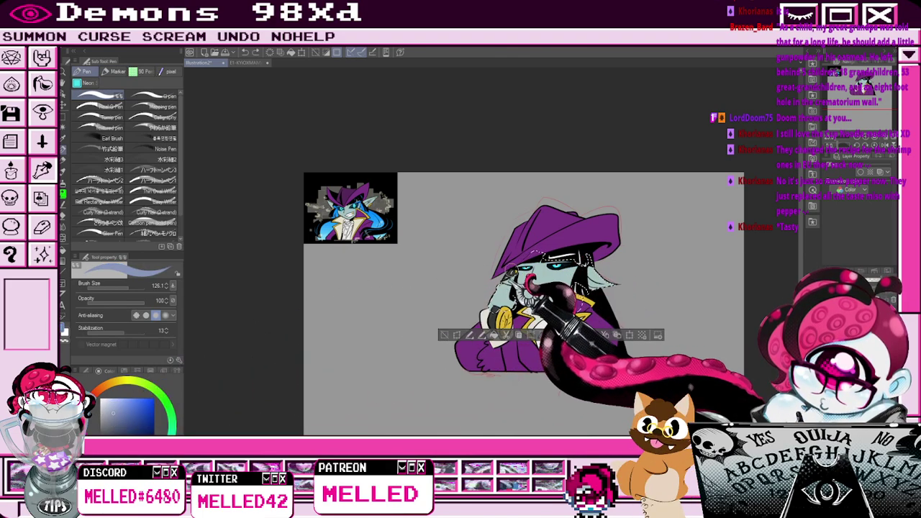
left_click_drag(509, 269, 585, 270)
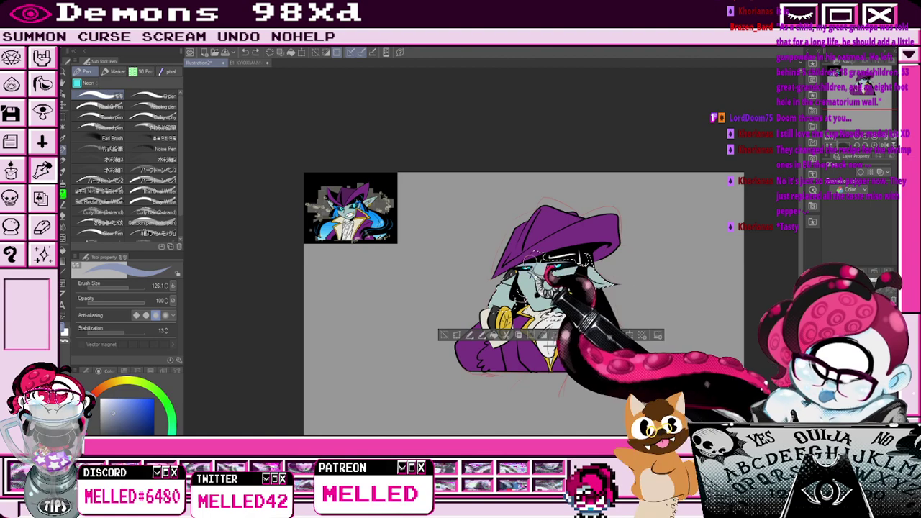
left_click(444, 335)
Apply the border effect to the drawing's layer, first as a white edge of thickness 3.0 and then as a watercolor edge.
scroll(430, 405, "down", 2)
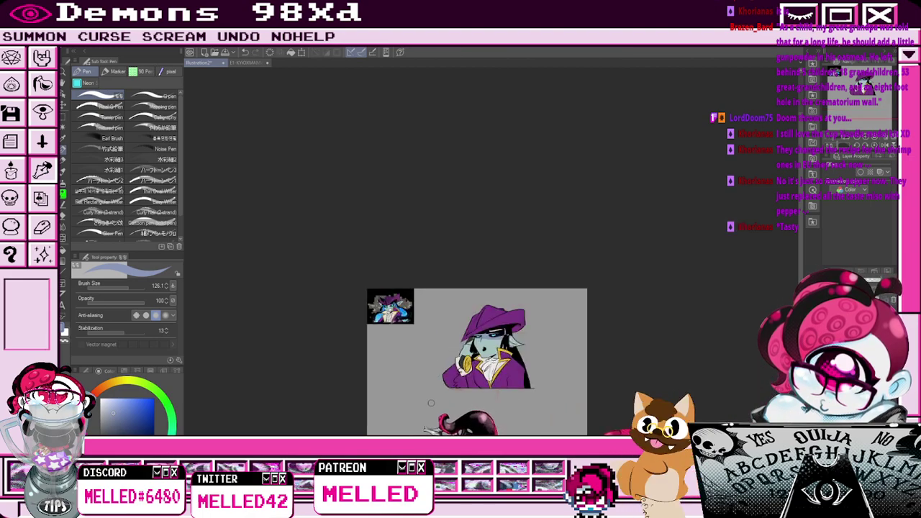
left_click_drag(431, 405, 470, 353)
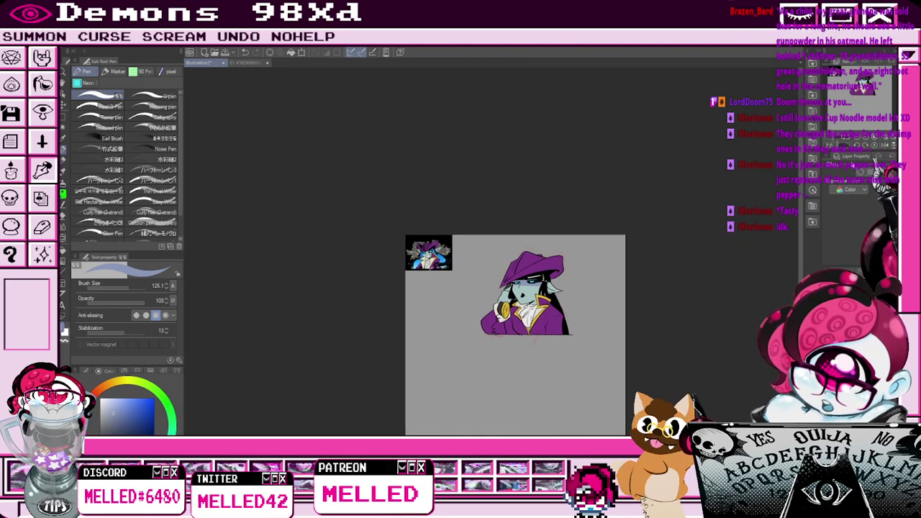
left_click(863, 173)
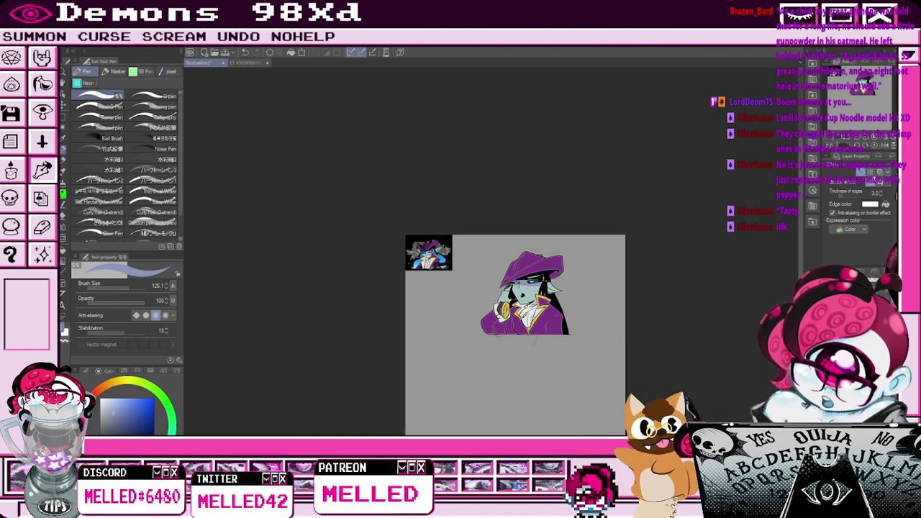
scroll(699, 316, "up", 3)
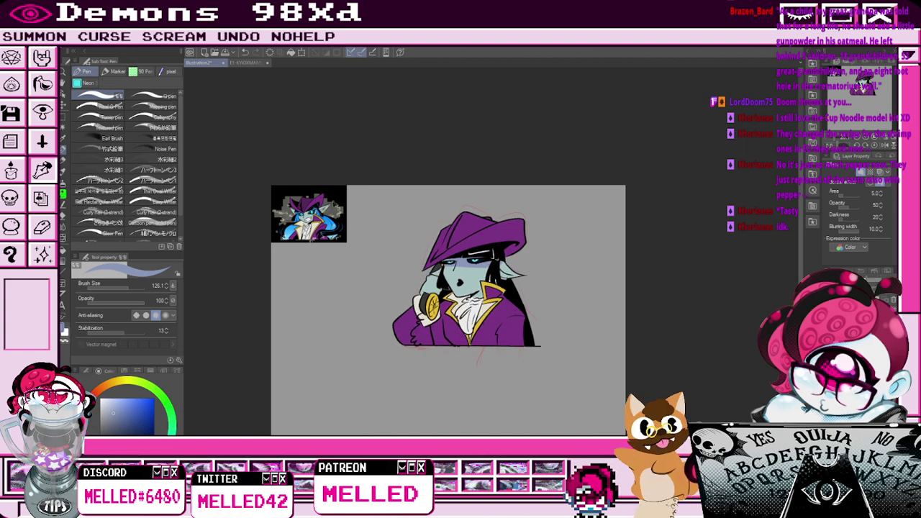
Remove the red construction sketch and clear the character drawing and reference picture from the canvas.
left_click(859, 317)
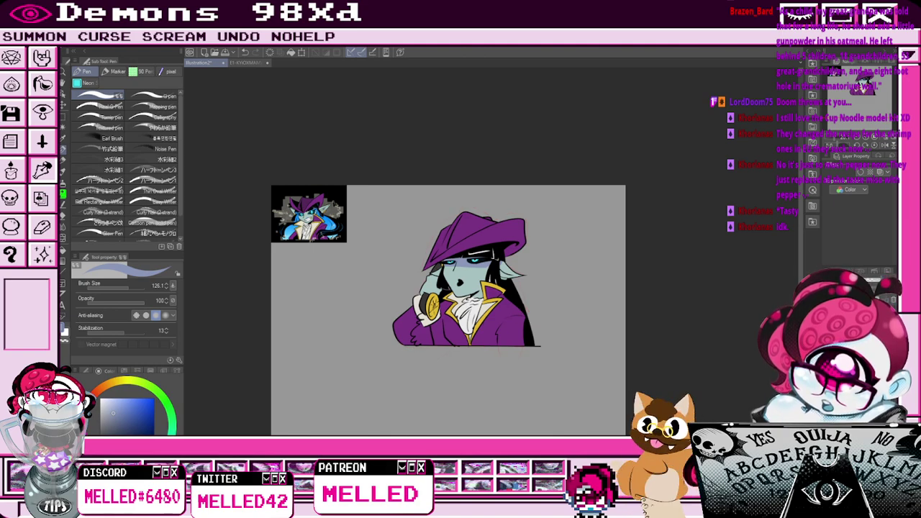
key("Delete")
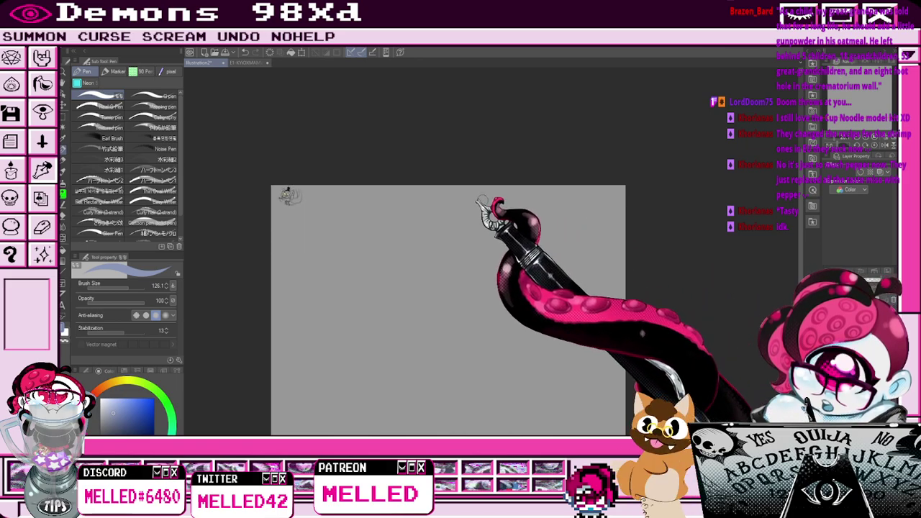
Draw a band of yellow coin-like scribbles under the feet of the top-hatted, moustached doodle with the pen at size 7.4.
left_click_drag(855, 86, 832, 73)
left_click_drag(836, 137, 851, 137)
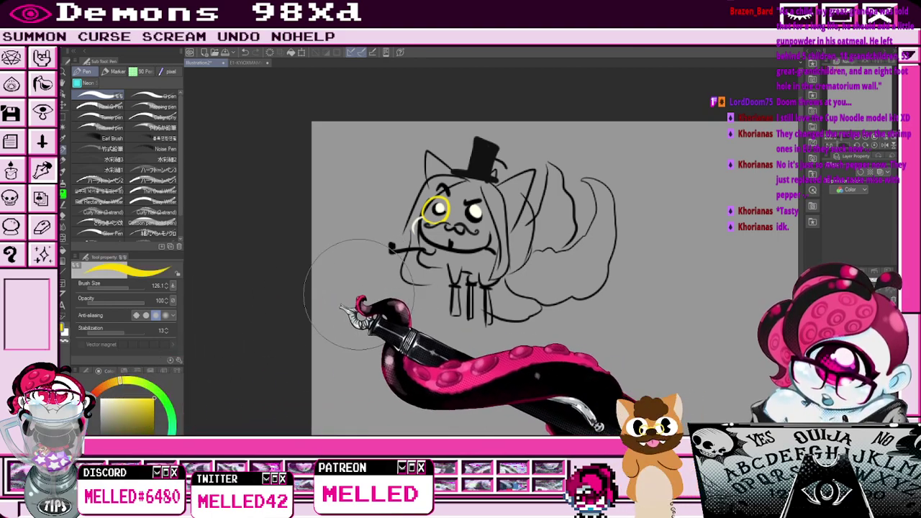
key("p")
key("p")
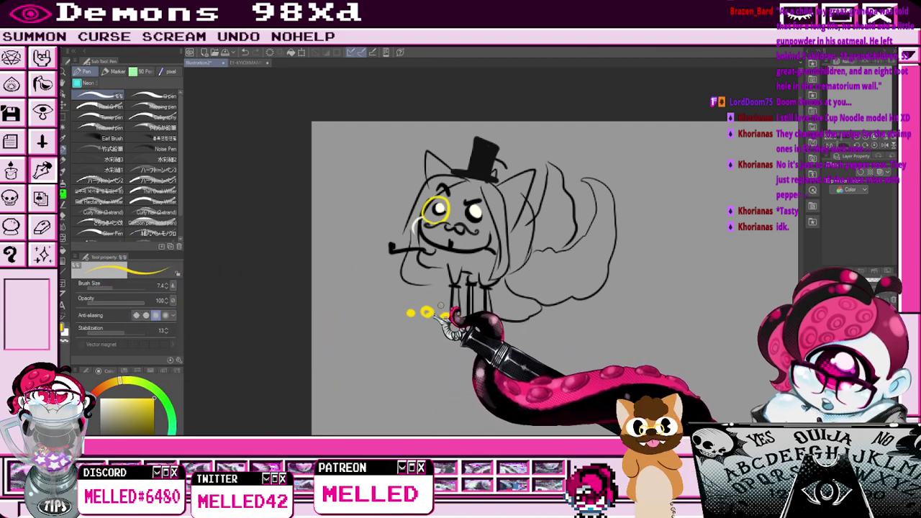
left_click_drag(463, 322, 486, 323)
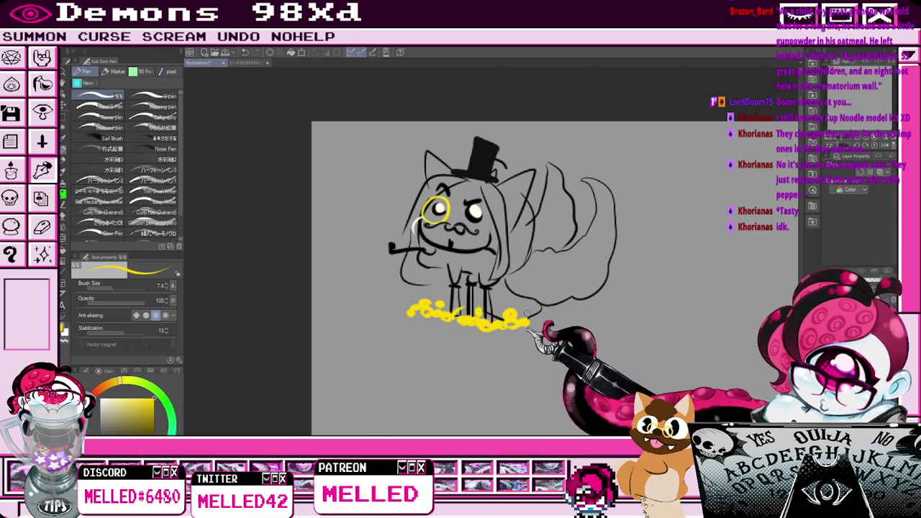
scroll(468, 325, "down", 3)
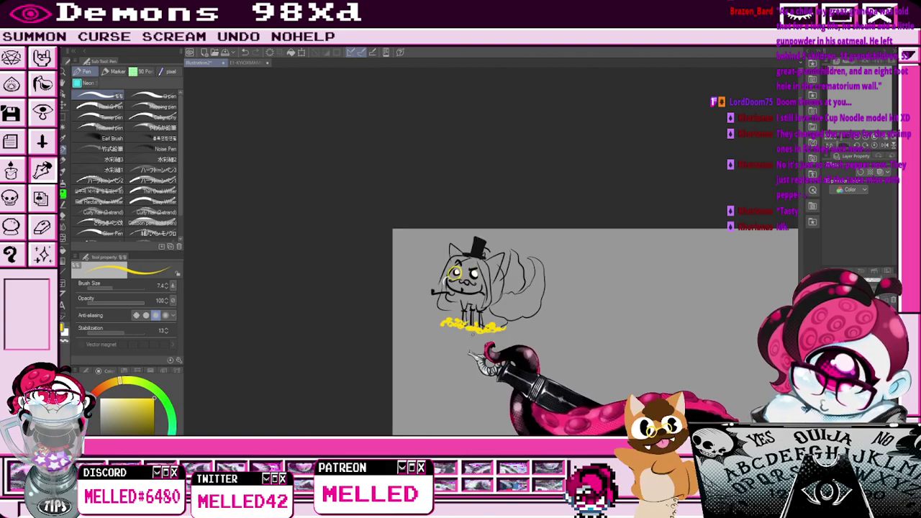
scroll(460, 336, "up", 3)
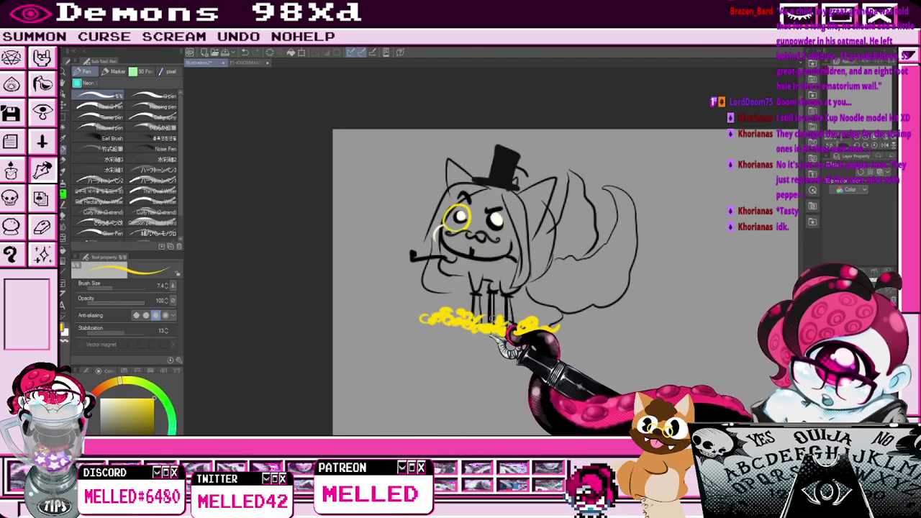
scroll(578, 284, "down", 4)
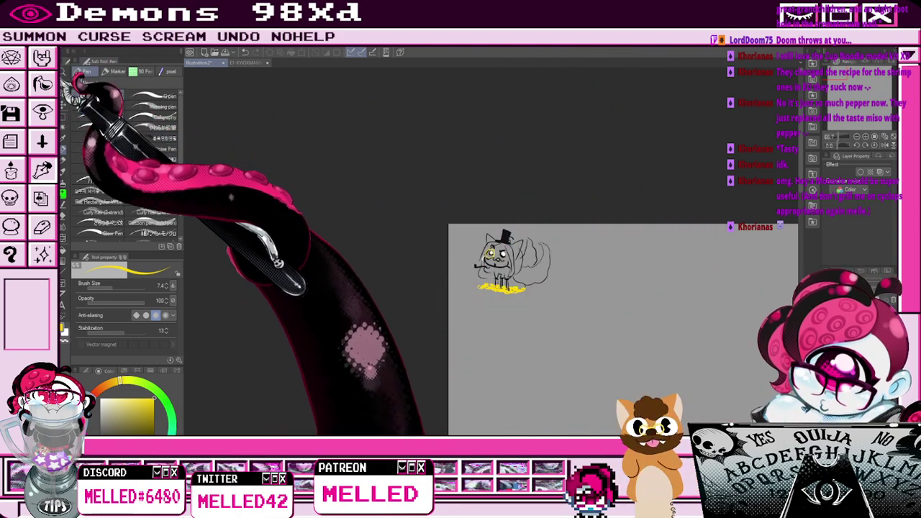
Paste the moonlit illustration of the purple-tailed character onto the canvas as a reference.
key("ctrl+v")
left_click(849, 80)
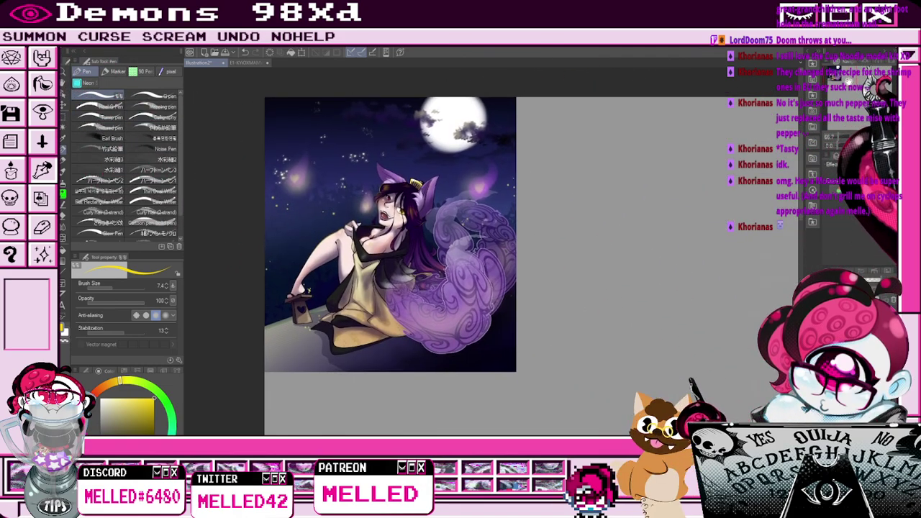
left_click_drag(849, 80, 852, 82)
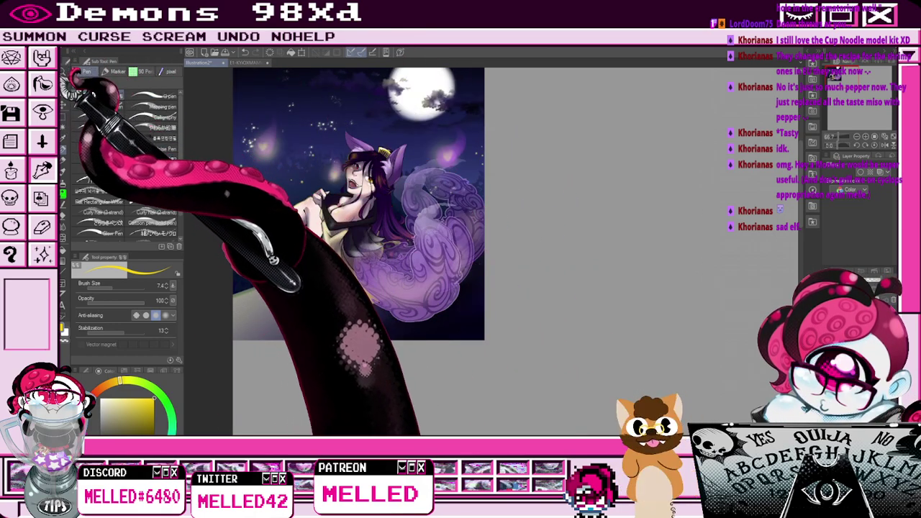
Paste the purple-haired chibi with the green bow as a second reference and shift the moonlit illustration so the two sit side by side.
key("ctrl+v")
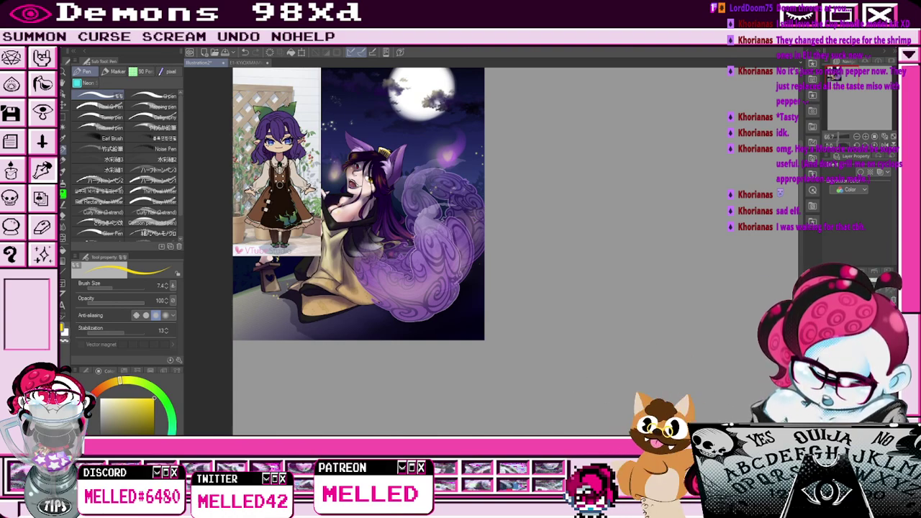
left_click(63, 105)
left_click_drag(399, 261, 436, 265)
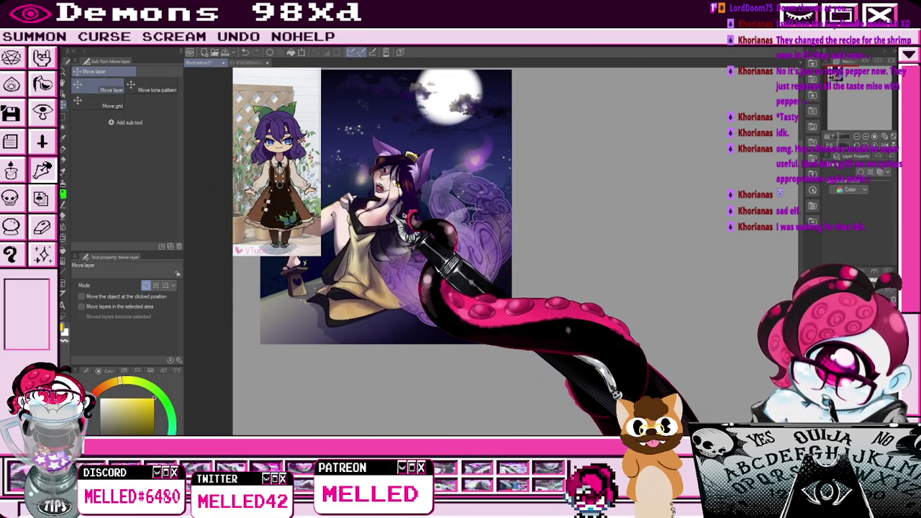
left_click_drag(845, 75, 848, 77)
scroll(844, 78, "down", 1)
left_click(847, 76)
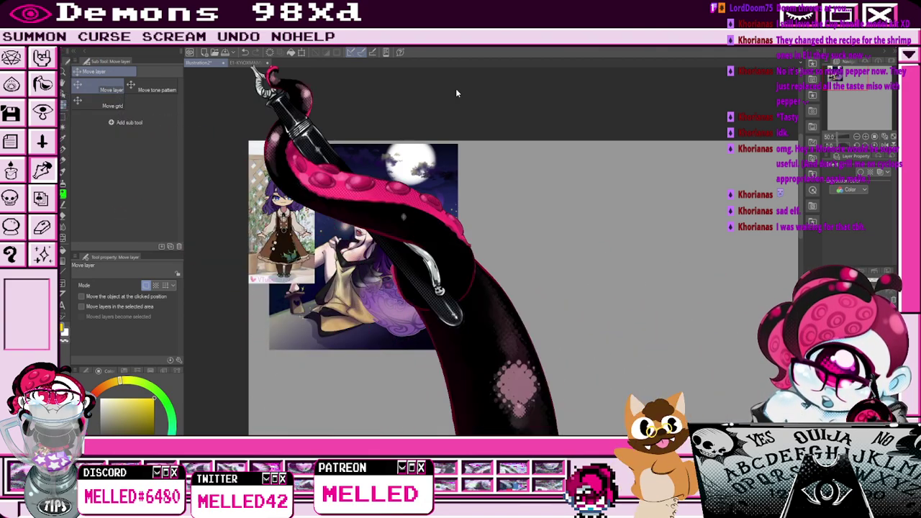
key("ctrl+z")
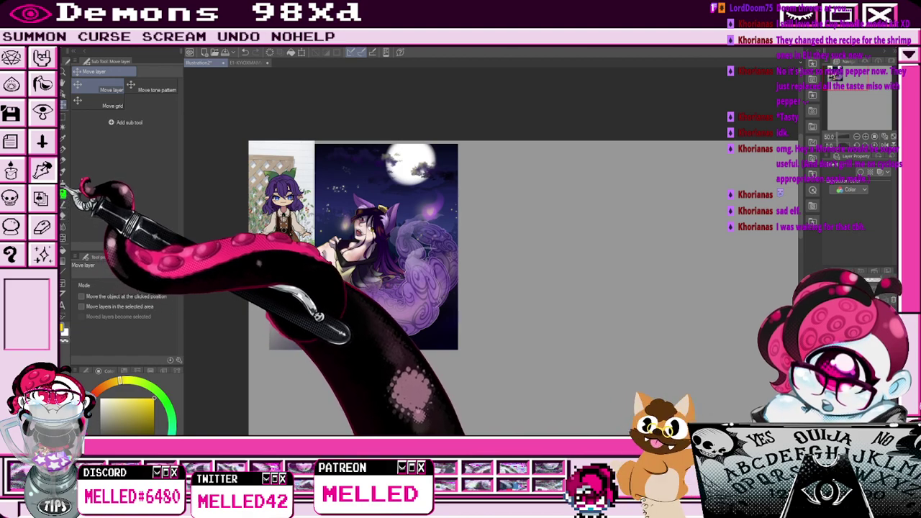
key("ctrl+y")
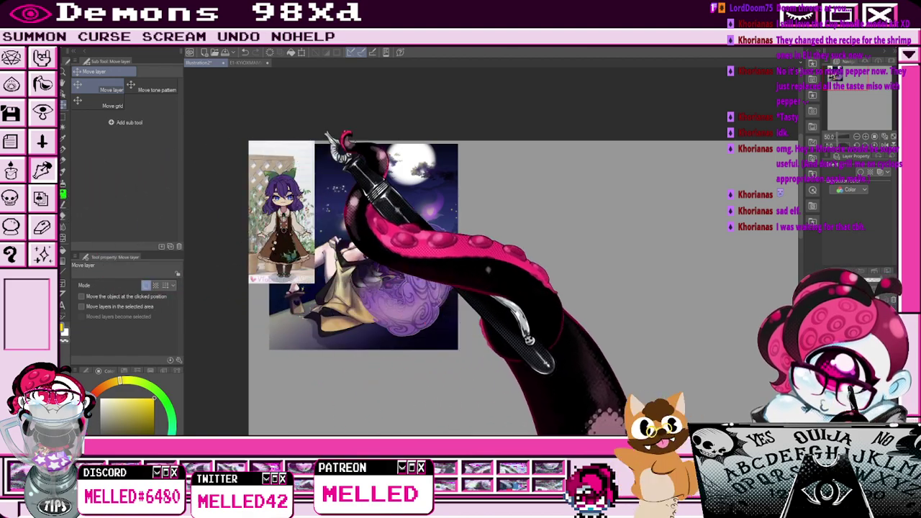
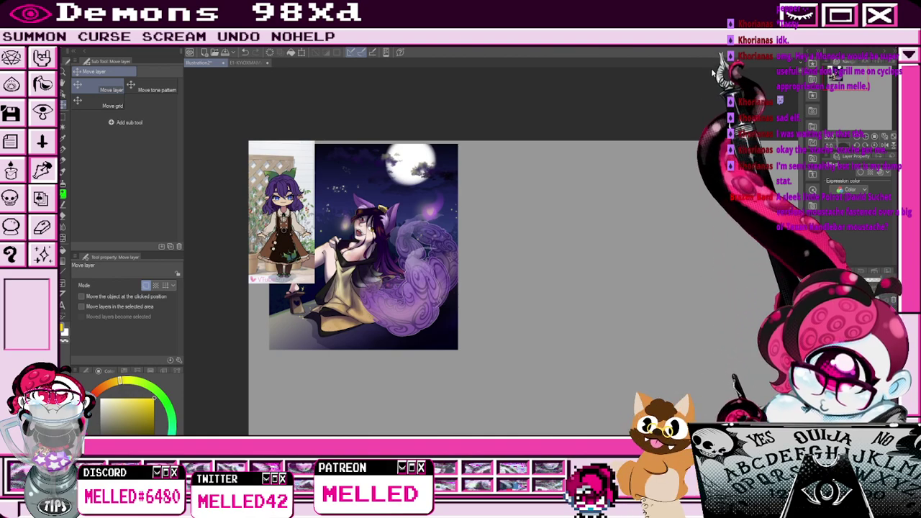
Draw a thin red circle for a head in the empty area beside the reference pictures, using the Ellipse tool at brush size 3.4.
left_click_drag(857, 90, 849, 79)
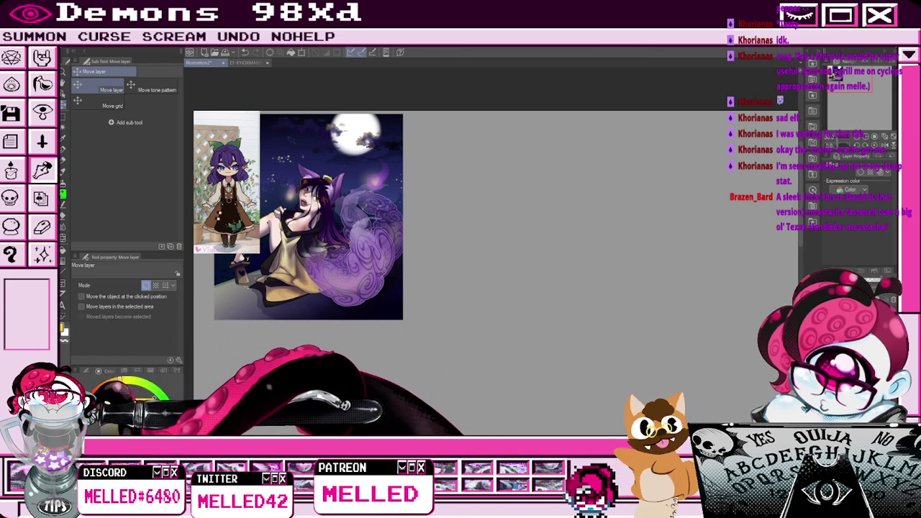
key("ctrl+plus")
key("ctrl+minus")
key("ctrl+plus")
key("ctrl+minus")
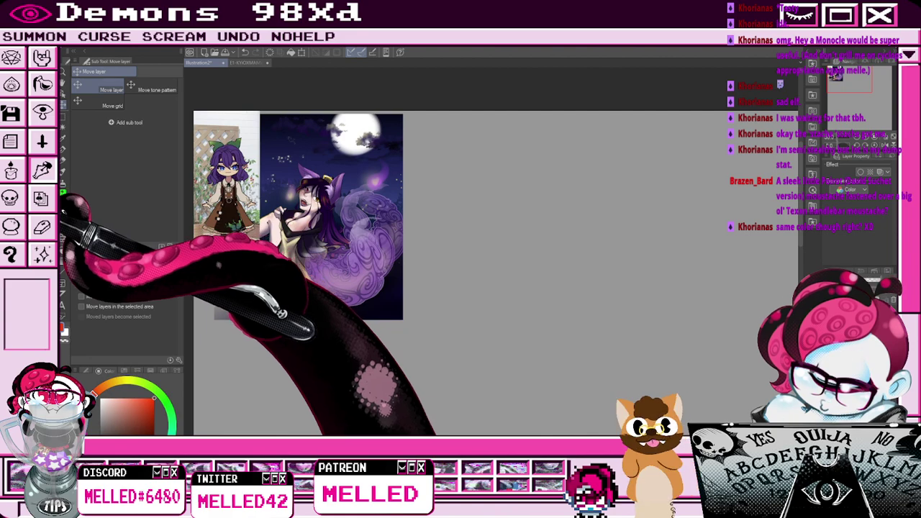
left_click(63, 272)
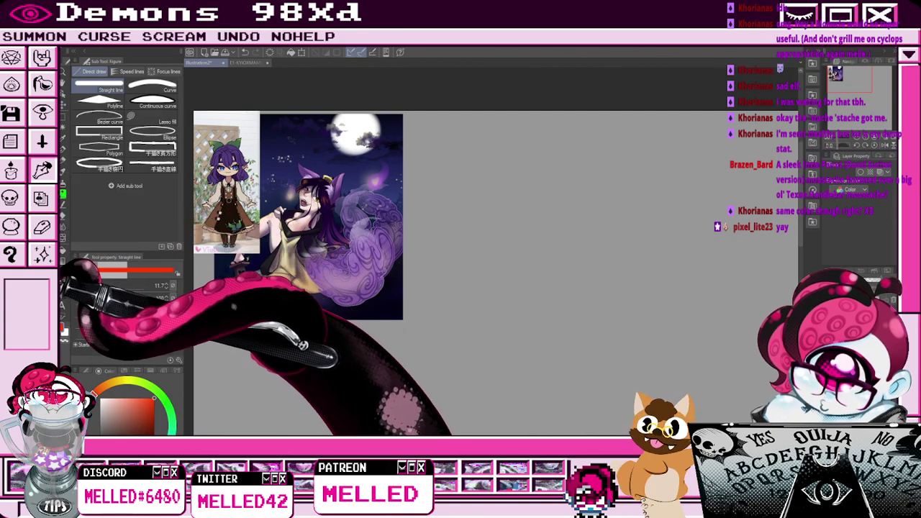
left_click(152, 133)
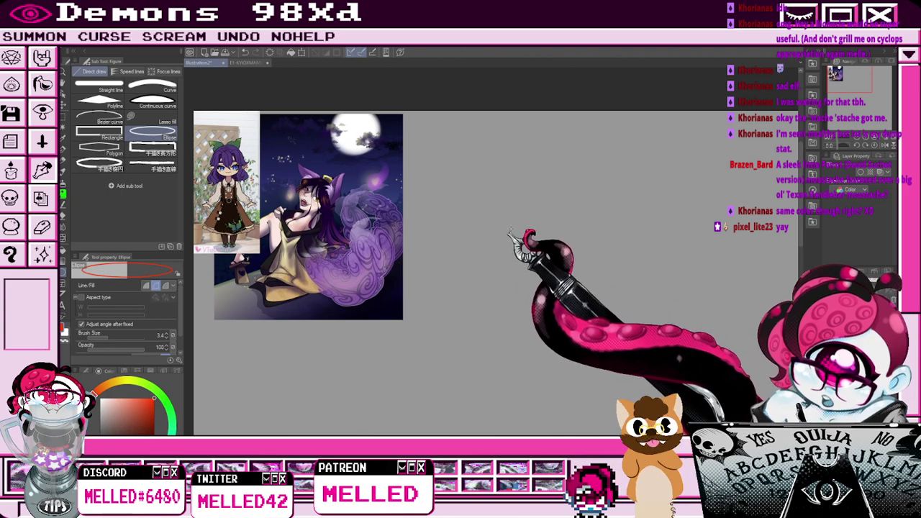
left_click_drag(502, 226, 575, 290)
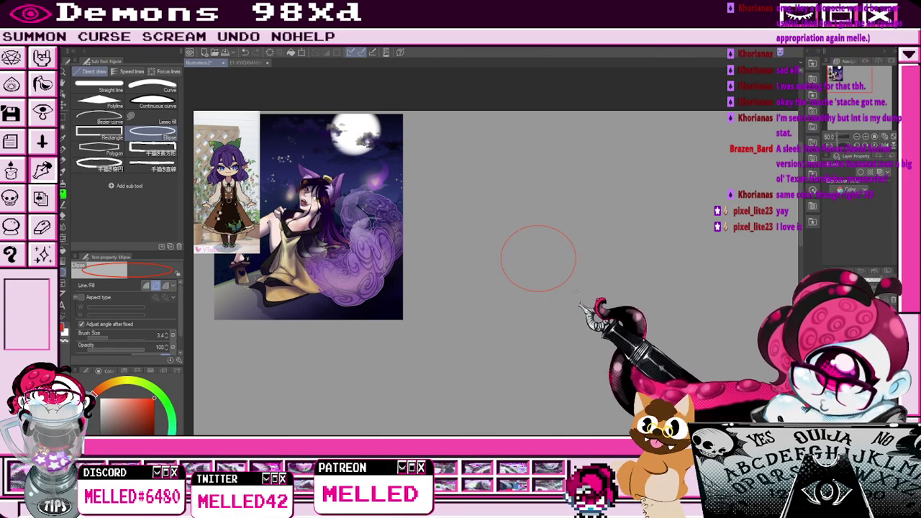
Sketch the curved centre line, eye line and first facial features inside the red head circle with the pen.
key("p")
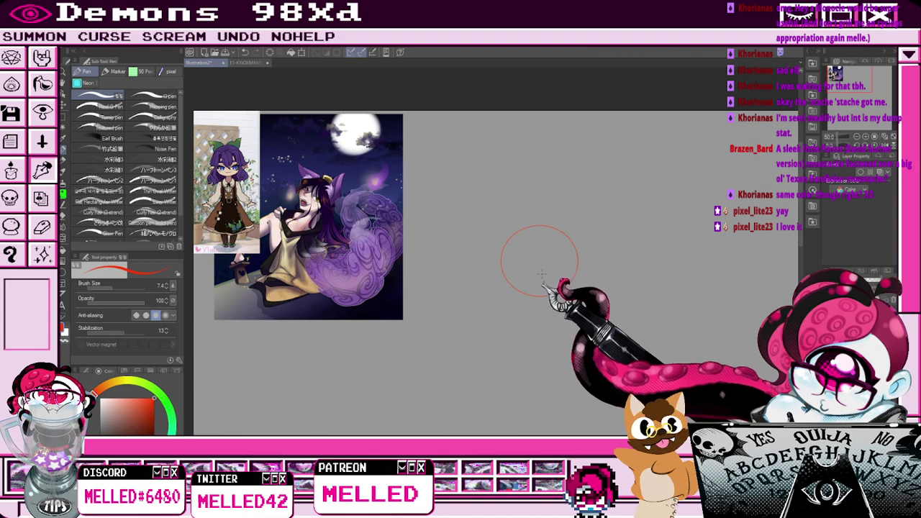
left_click_drag(552, 229, 523, 275)
mouse_move(542, 228)
left_mouse_down()
mouse_move(533, 288)
mouse_move(573, 282)
left_mouse_up()
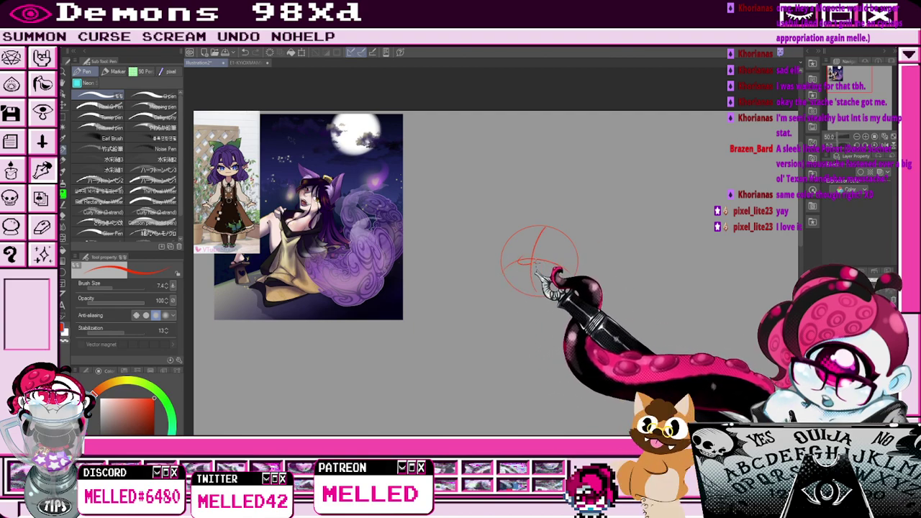
left_click_drag(522, 259, 536, 258)
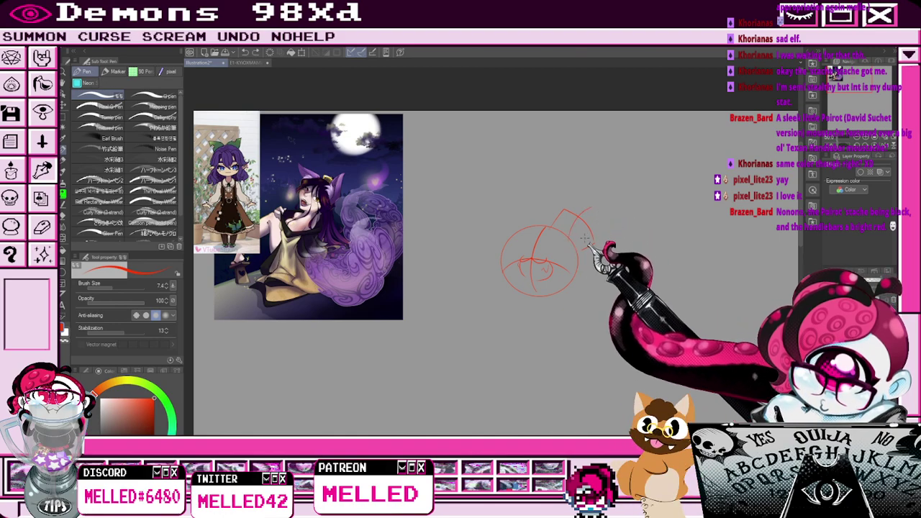
Sketch the upright animal ear, the pointed side ear and the hair outline around the red head.
left_click_drag(574, 236, 619, 232)
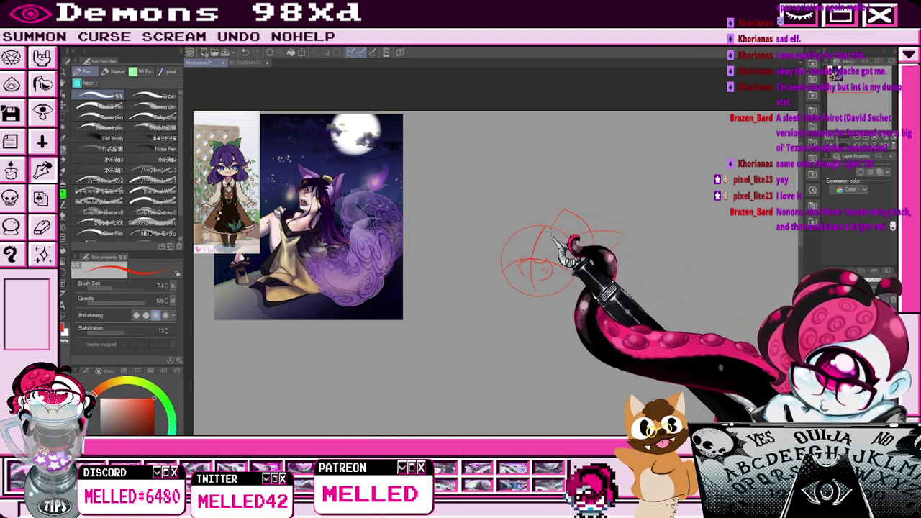
mouse_move(510, 232)
left_mouse_down()
mouse_move(556, 194)
mouse_move(541, 243)
mouse_move(531, 235)
mouse_move(546, 230)
mouse_move(513, 223)
mouse_move(495, 255)
left_mouse_up()
left_click_drag(544, 227, 502, 269)
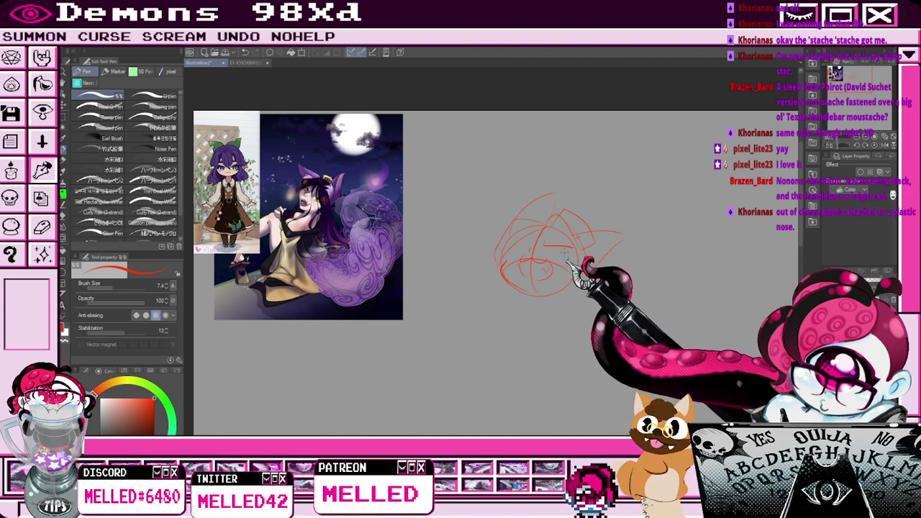
key("e")
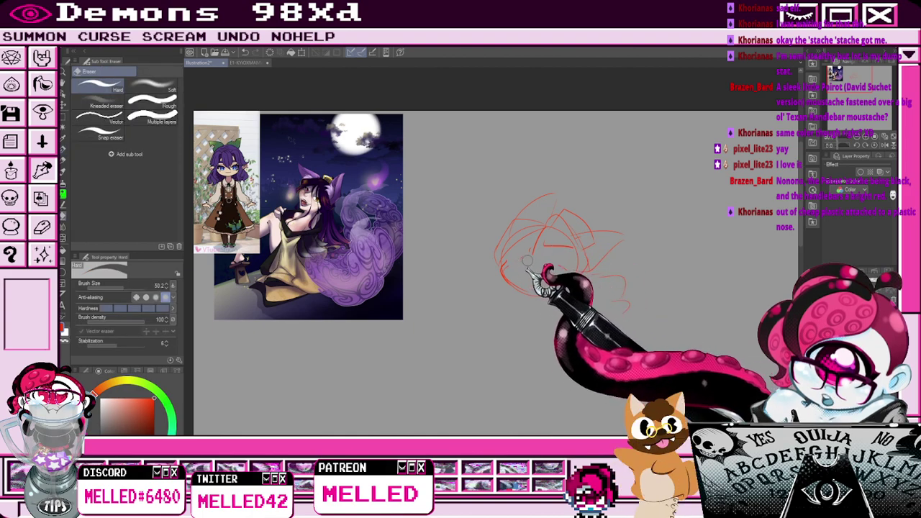
key("p")
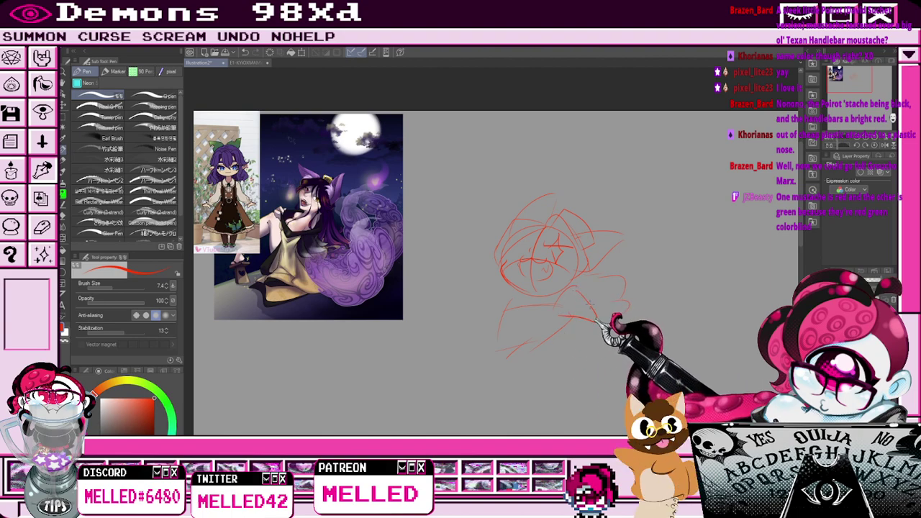
Undo the last two body strokes and redraw the curve beside the bent arm and the start of the tail.
mouse_move(602, 299)
left_mouse_down()
mouse_move(665, 305)
mouse_move(657, 297)
mouse_move(627, 350)
left_mouse_up()
key("ctrl+z")
key("ctrl+z")
mouse_move(601, 321)
left_mouse_down()
mouse_move(651, 299)
mouse_move(683, 308)
mouse_move(661, 343)
left_mouse_up()
left_click_drag(574, 318, 624, 315)
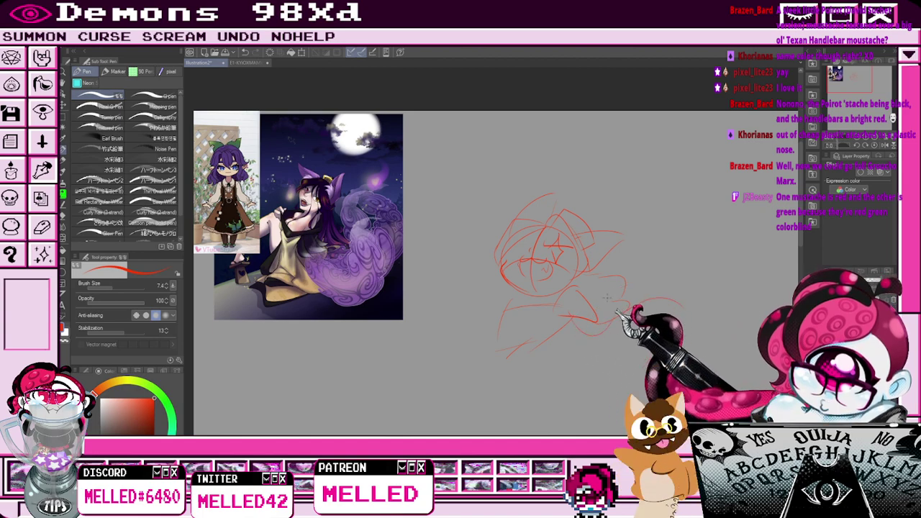
Rough in the opposite shoulder and arm, the sweeping outer curve of the tail and the large rounded sleeves.
mouse_move(489, 297)
left_mouse_down()
mouse_move(515, 305)
mouse_move(476, 338)
left_mouse_up()
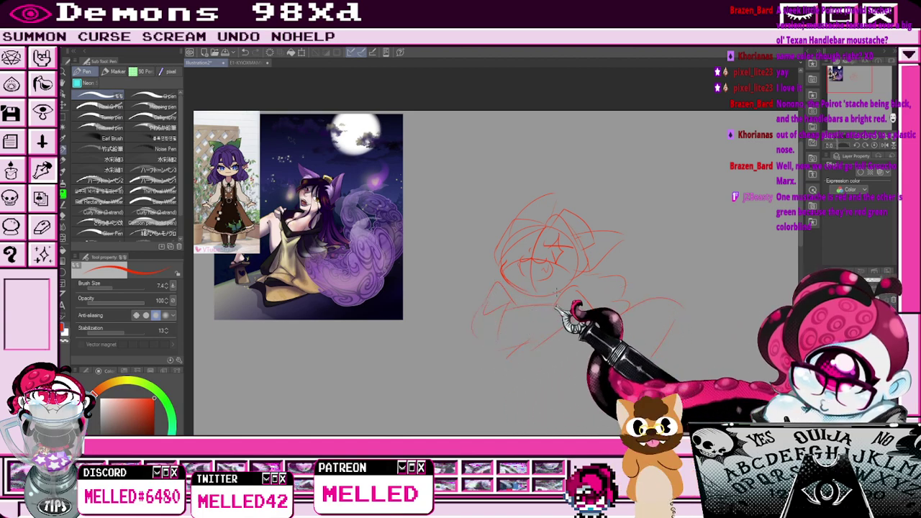
mouse_move(606, 275)
left_mouse_down()
mouse_move(686, 295)
mouse_move(677, 321)
left_mouse_up()
mouse_move(568, 304)
left_mouse_down()
mouse_move(521, 321)
mouse_move(518, 332)
mouse_move(480, 340)
mouse_move(527, 325)
mouse_move(544, 341)
left_mouse_up()
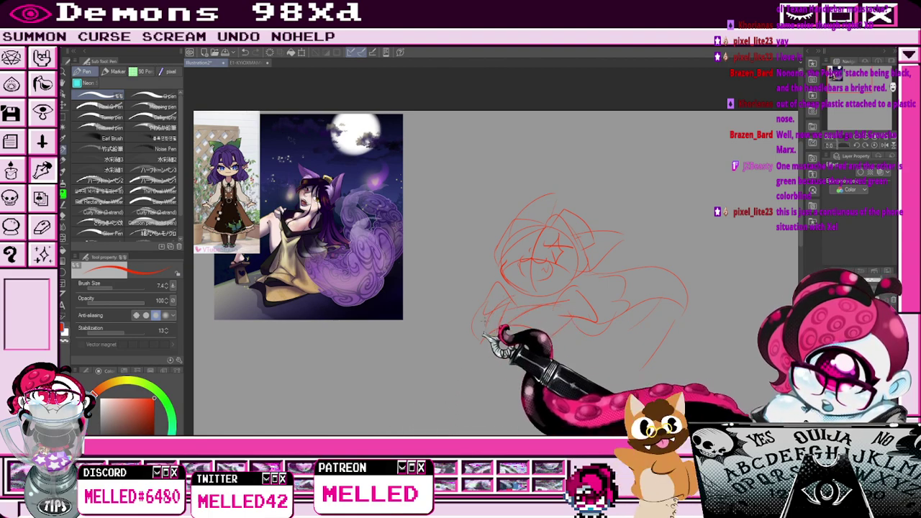
mouse_move(500, 328)
left_mouse_down()
mouse_move(452, 345)
mouse_move(487, 310)
left_mouse_up()
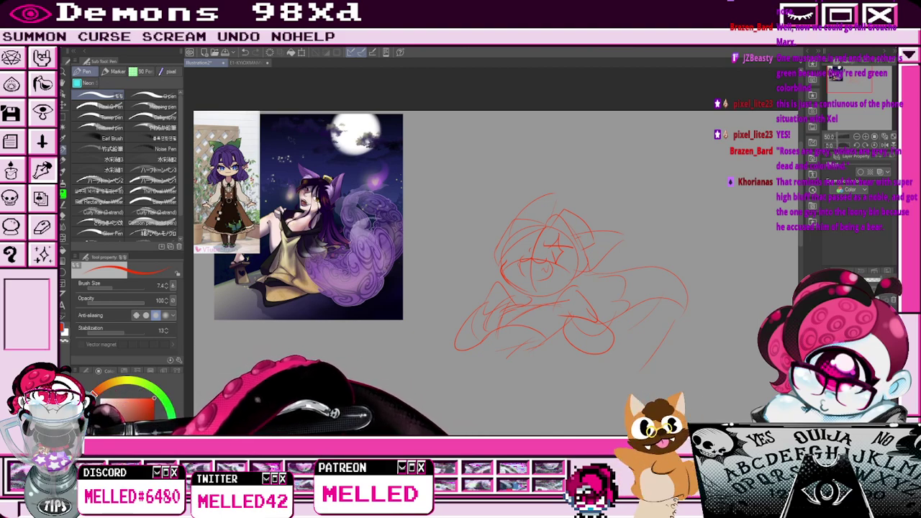
Draw a pink circle for a second head and move it down so it rests just above the red character's head.
key("u")
left_click_drag(552, 128, 622, 193)
key("k")
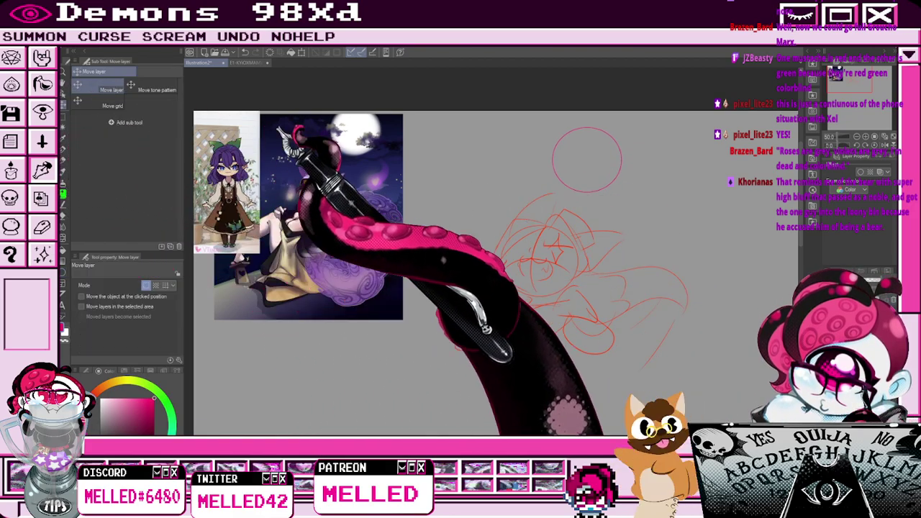
key("p")
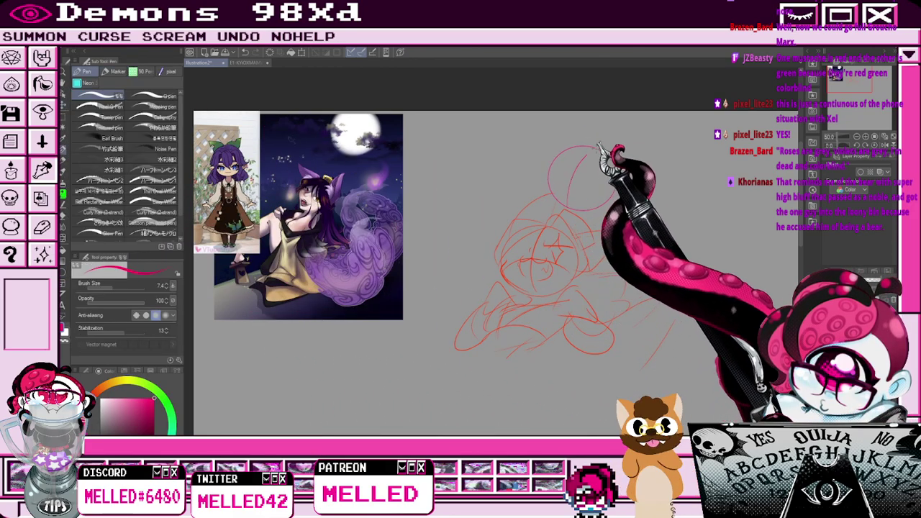
Sketch the face guide lines, facial features and long curved strokes around the top of the pink head.
mouse_move(549, 194)
left_mouse_down()
mouse_move(580, 181)
mouse_move(616, 193)
left_mouse_up()
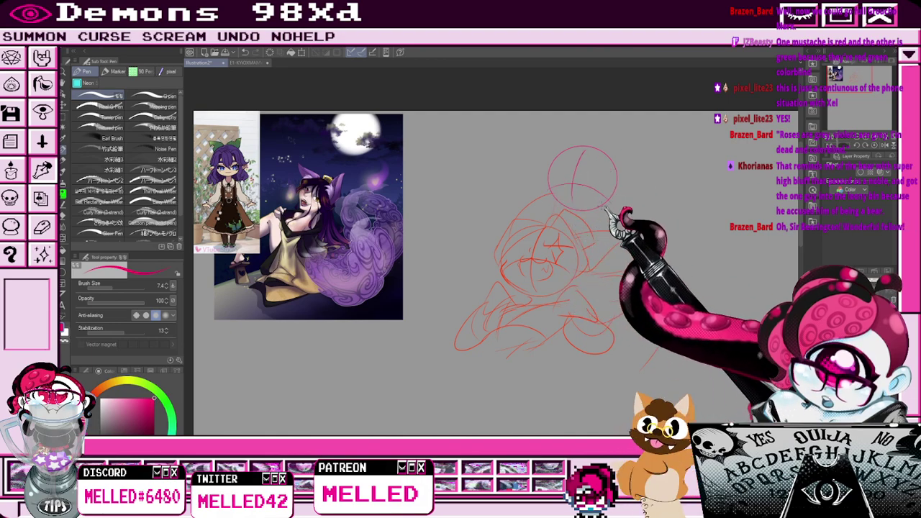
left_click_drag(599, 156, 656, 153)
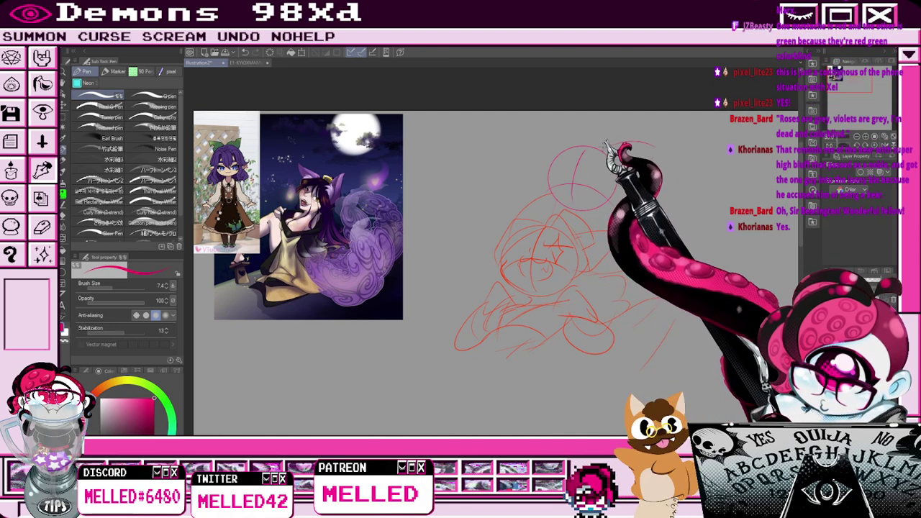
left_click_drag(580, 145, 623, 137)
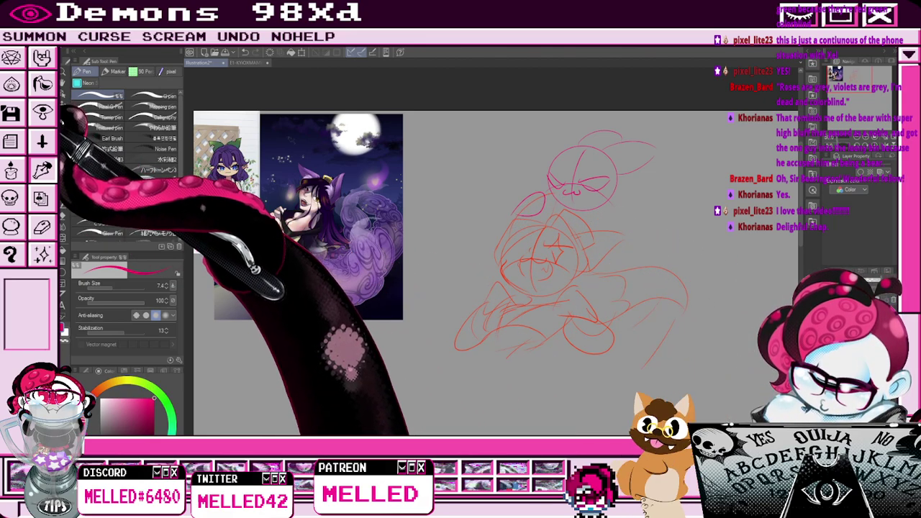
Erase the oval strand beside the pink head and sketch a straight outstretched arm with a squared end in its place.
left_click(63, 105)
left_click(64, 116)
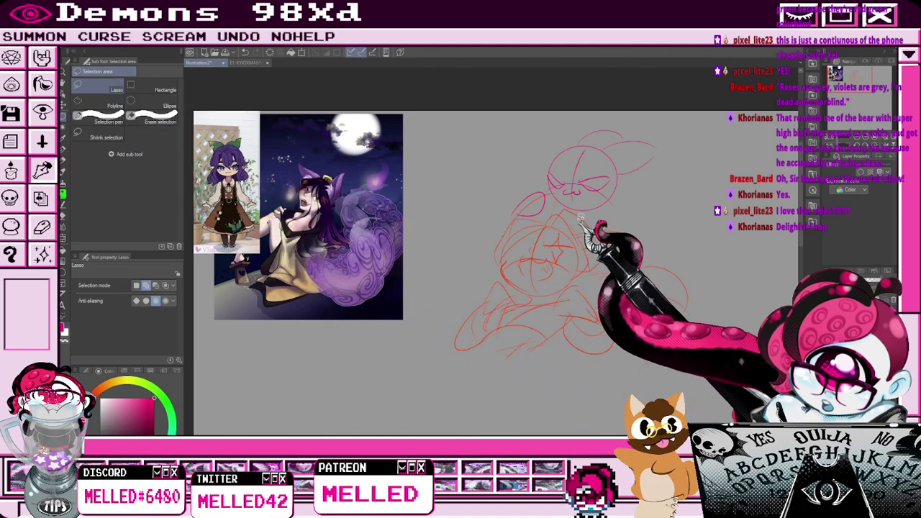
key("p")
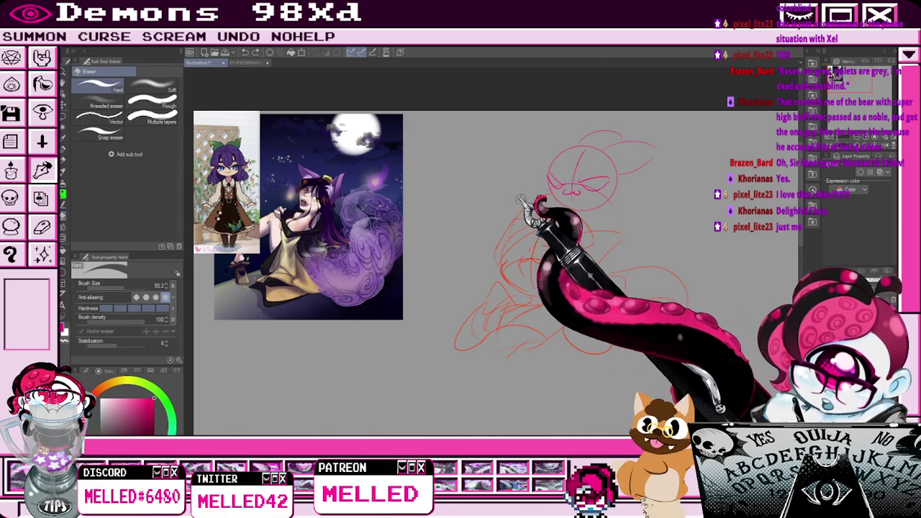
mouse_move(539, 193)
left_mouse_down()
mouse_move(498, 184)
mouse_move(490, 214)
mouse_move(536, 213)
left_mouse_up()
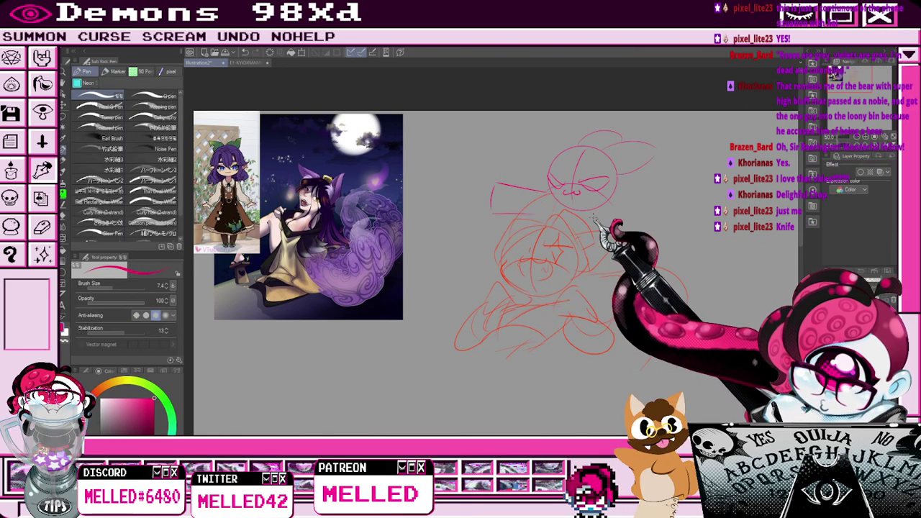
Rough in the pink character's shoulder loop, flared skirt and leg around the red head, and a large knife blade beyond the hand.
mouse_move(594, 223)
left_mouse_down()
mouse_move(617, 223)
mouse_move(590, 233)
mouse_move(608, 196)
mouse_move(623, 197)
mouse_move(605, 238)
left_mouse_up()
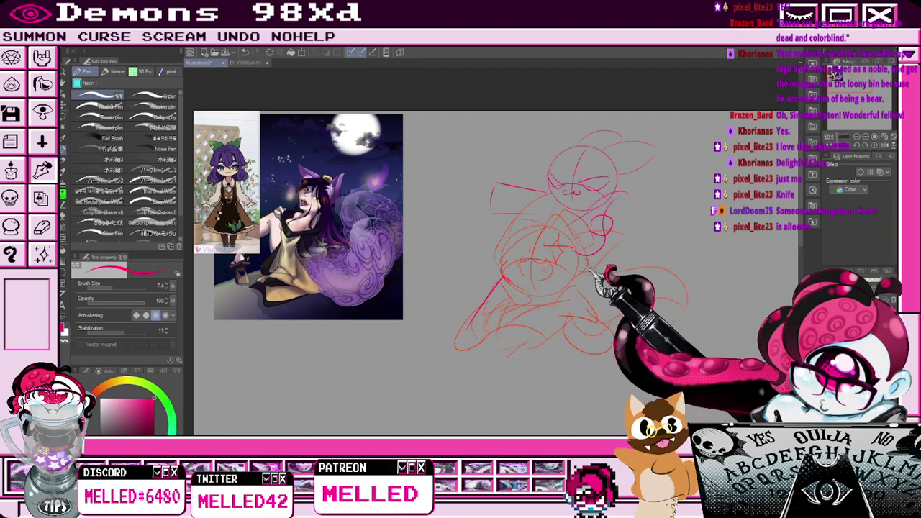
mouse_move(509, 284)
left_mouse_down()
mouse_move(484, 322)
mouse_move(499, 323)
left_mouse_up()
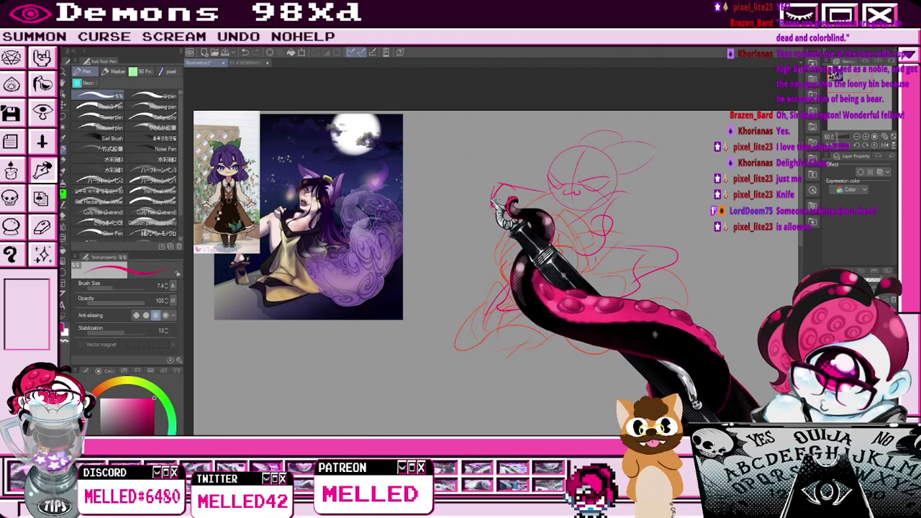
mouse_move(487, 223)
left_mouse_down()
mouse_move(508, 205)
mouse_move(485, 194)
mouse_move(496, 189)
mouse_move(424, 154)
mouse_move(464, 223)
left_mouse_up()
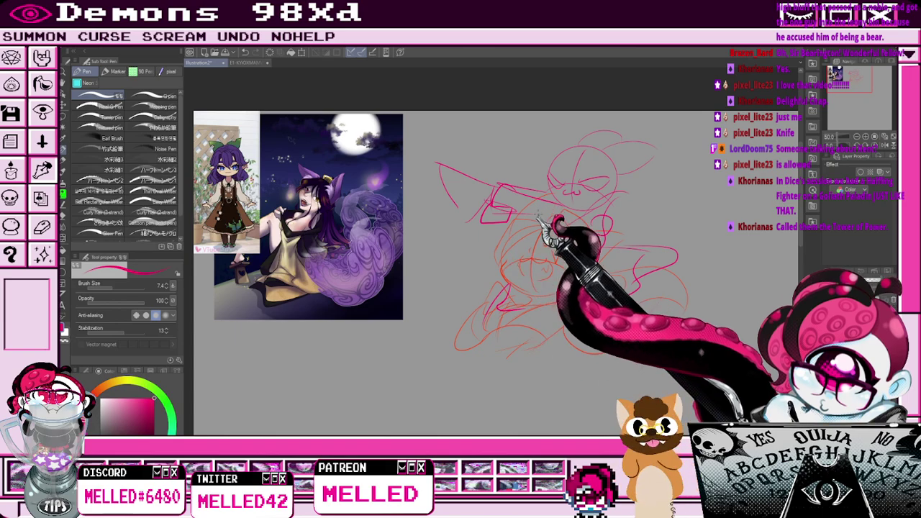
Erase and redraw the fist gripping the knife, and add the angular pink foot strokes beneath the red head.
key("e")
key("p")
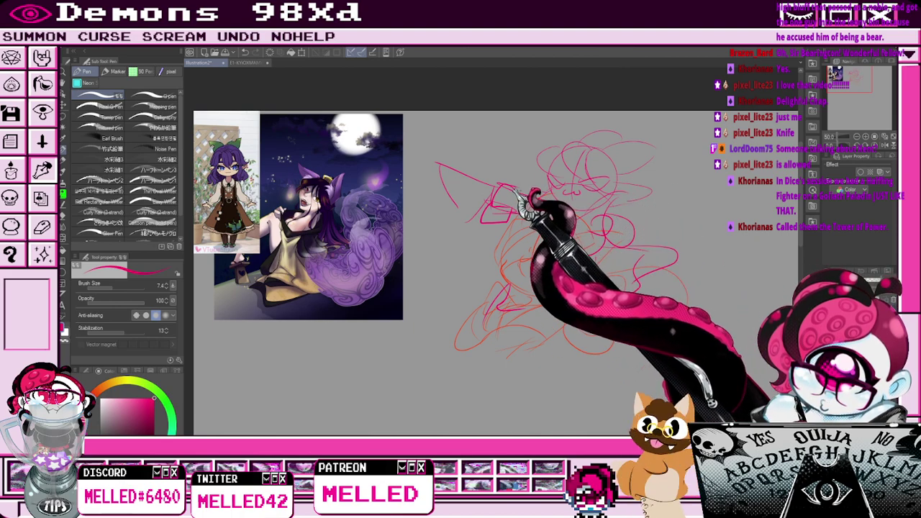
key("e")
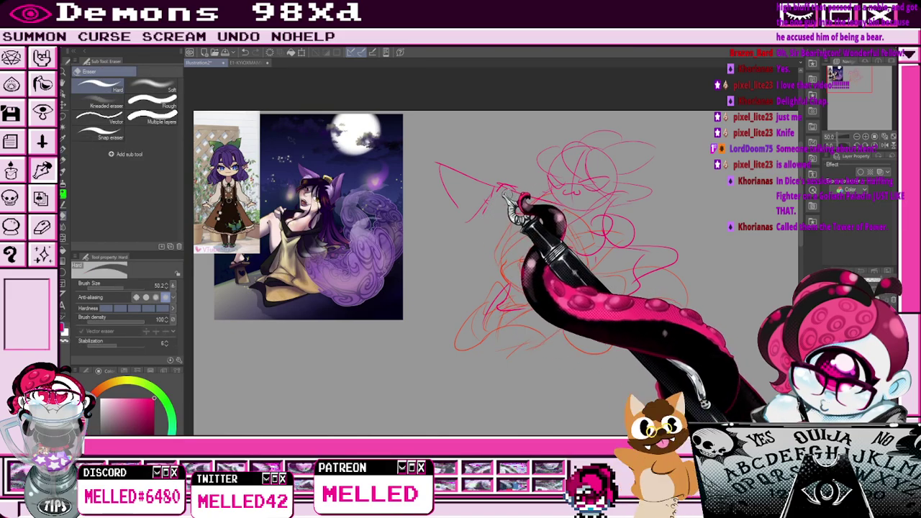
key("p")
mouse_move(509, 191)
left_mouse_down()
mouse_move(491, 214)
mouse_move(493, 198)
mouse_move(519, 215)
left_mouse_up()
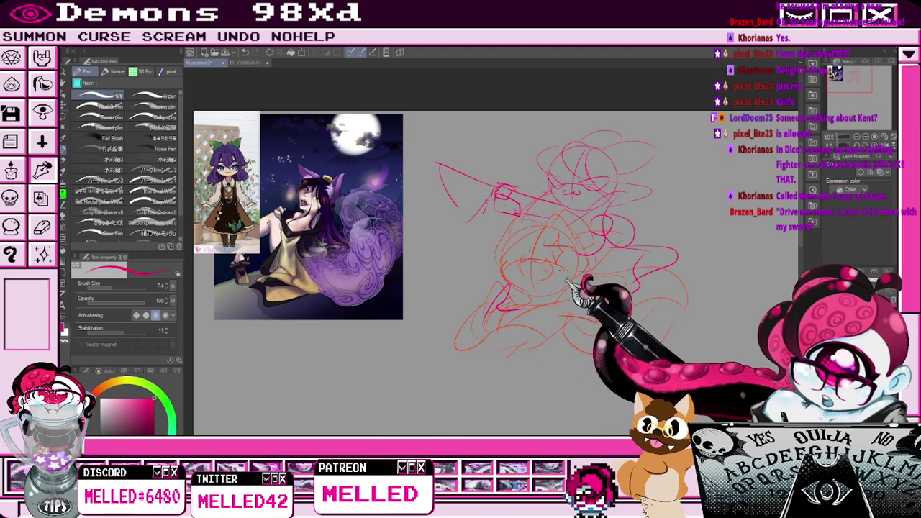
mouse_move(555, 296)
left_mouse_down()
mouse_move(545, 326)
mouse_move(578, 309)
left_mouse_up()
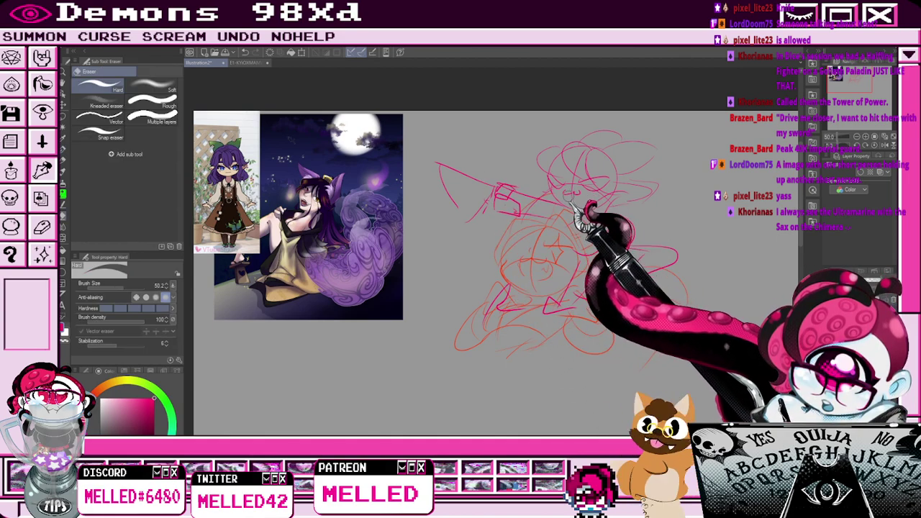
scroll(599, 211, "down", 1)
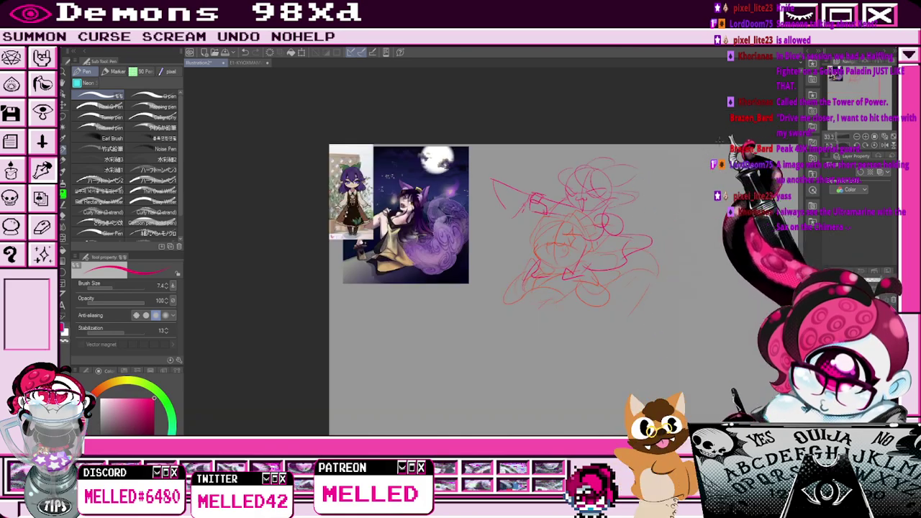
scroll(635, 176, "up", 1)
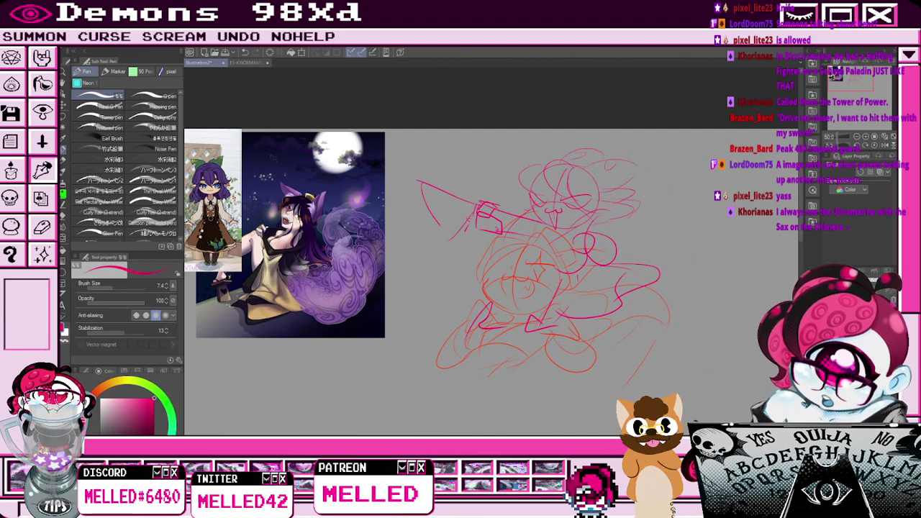
Fade the rough sketch lines by lowering their layer opacity and move the two-character sketch down toward the reference pictures.
left_click_drag(876, 283, 868, 282)
left_click(846, 299)
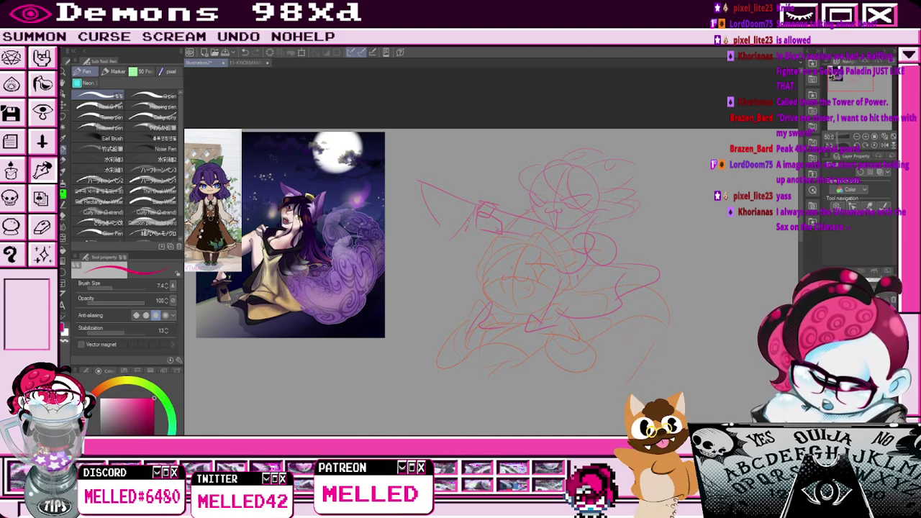
left_click(846, 315)
left_click(63, 105)
left_click_drag(549, 305, 442, 347)
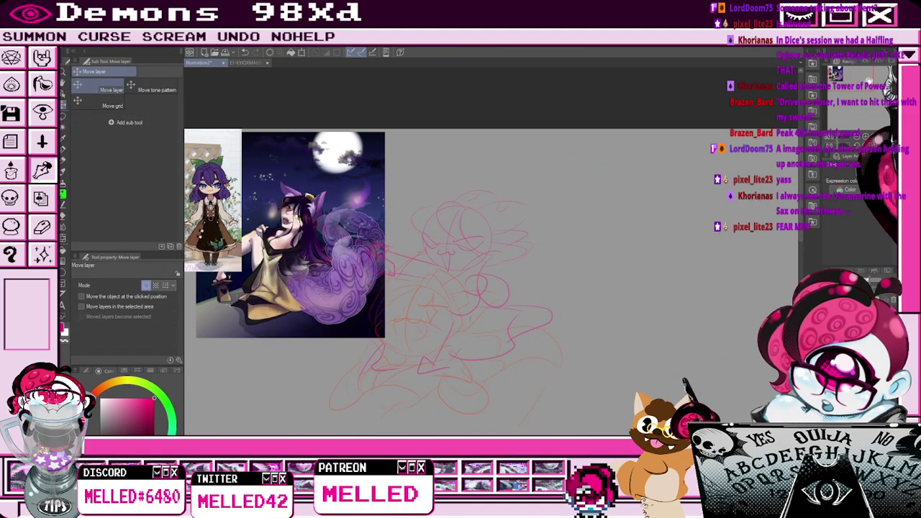
Lasso the part of the night-scene reference picture that overlaps the sketch, delete it and clear the selection.
left_click_drag(868, 81, 853, 82)
left_click_drag(689, 381, 658, 388)
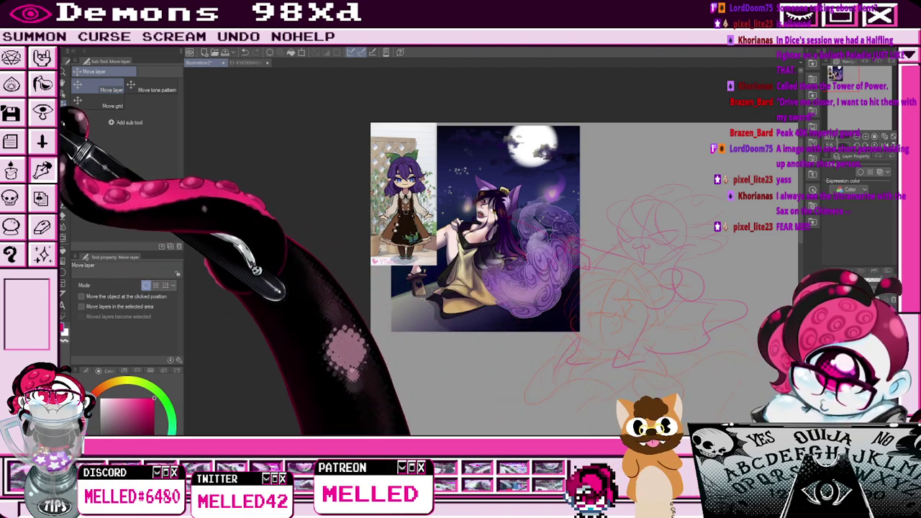
key("m")
mouse_move(483, 298)
left_mouse_down()
mouse_move(629, 264)
mouse_move(471, 316)
left_mouse_up()
key("Delete")
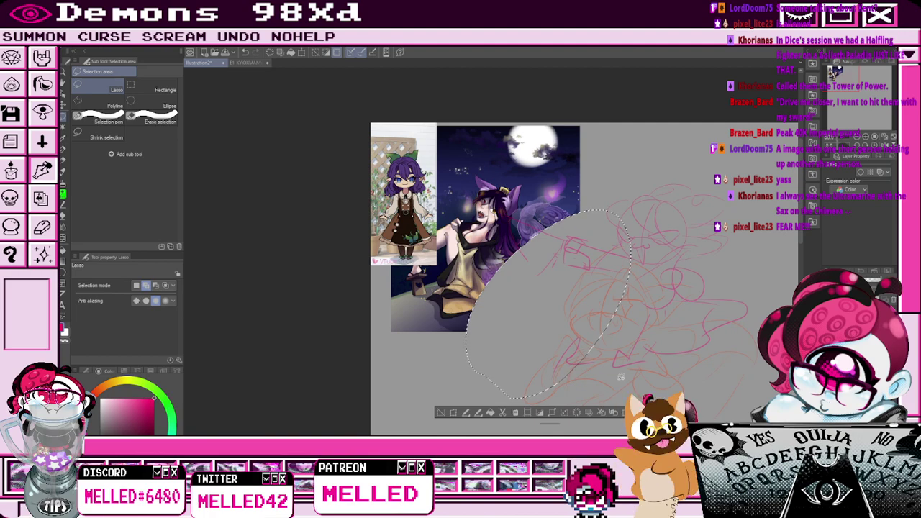
key("ctrl+d")
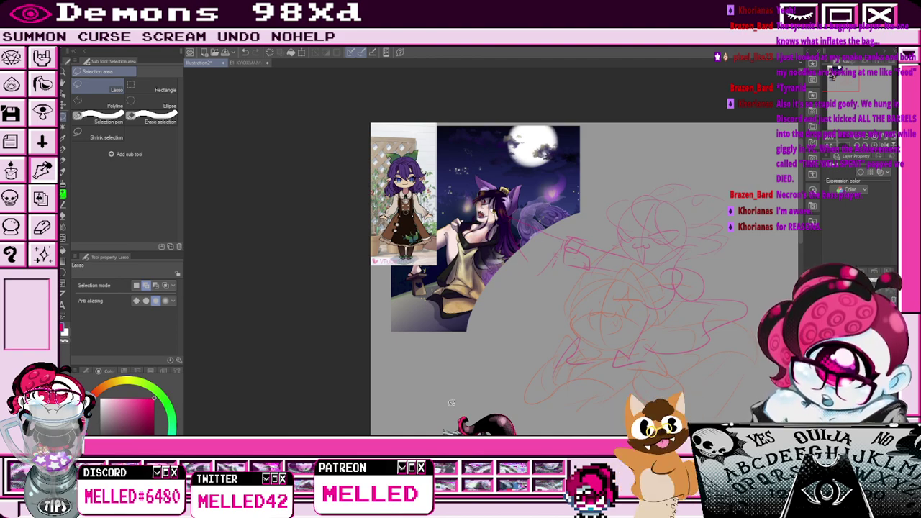
Set up black inking on the vector layer with the pen's brush size at 13.6, and undo the thin jaw test stroke.
left_click(856, 317)
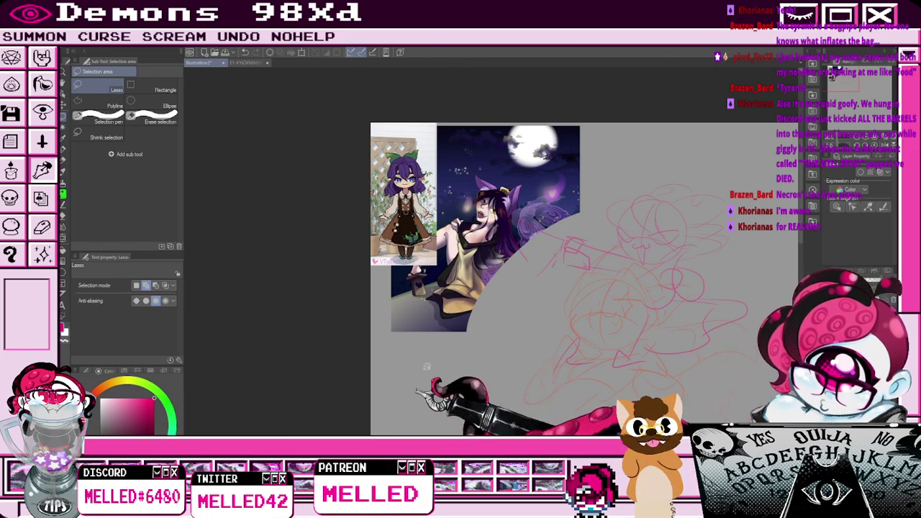
left_click(849, 95)
left_click_drag(849, 95, 845, 72)
scroll(523, 329, "up", 4)
key("p")
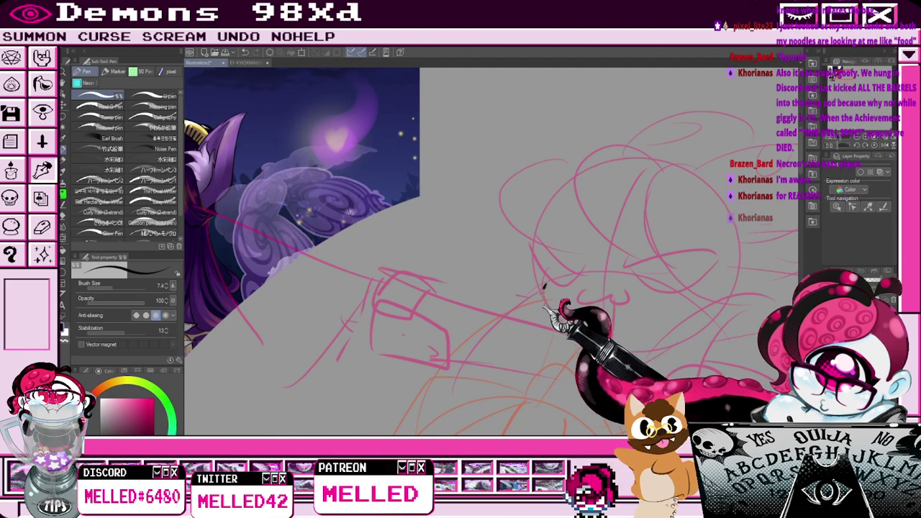
left_click_drag(545, 285, 576, 336)
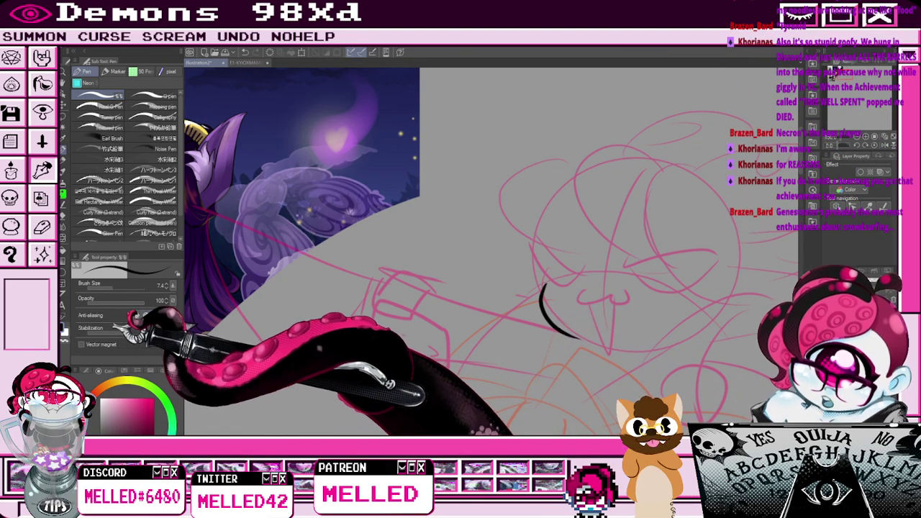
left_click(122, 288)
key("ctrl+z")
Ink the pink head's cheek, jaw and chin in black, redrawing the jaw curve over the rough sketch.
mouse_move(546, 286)
left_mouse_down()
mouse_move(545, 295)
mouse_move(617, 349)
left_mouse_up()
key("ctrl+z")
mouse_move(546, 283)
left_mouse_down()
mouse_move(538, 305)
mouse_move(582, 339)
left_mouse_up()
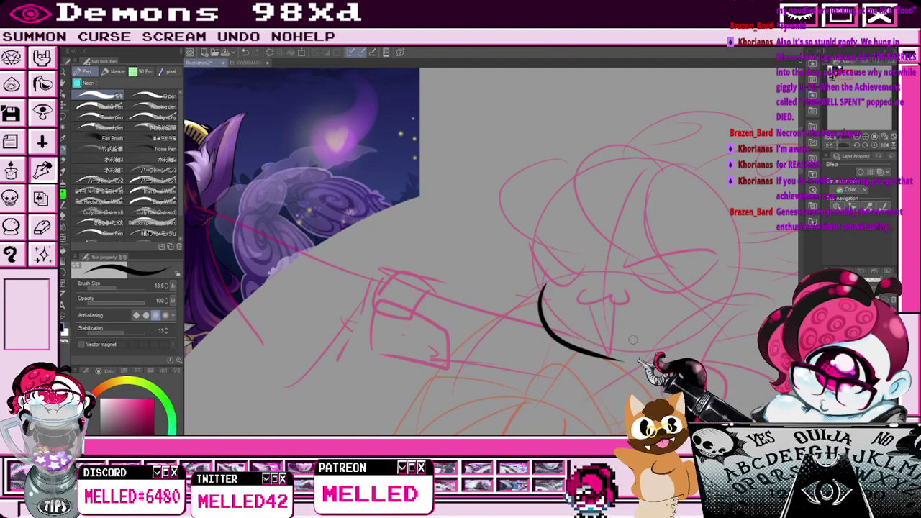
key("ctrl+z")
left_click_drag(543, 286, 621, 352)
left_click_drag(538, 252, 547, 286)
Ink both slanted half-closed eyes, the curled upper lip and the narrow pointed open mouth in black.
left_click_drag(626, 264, 715, 250)
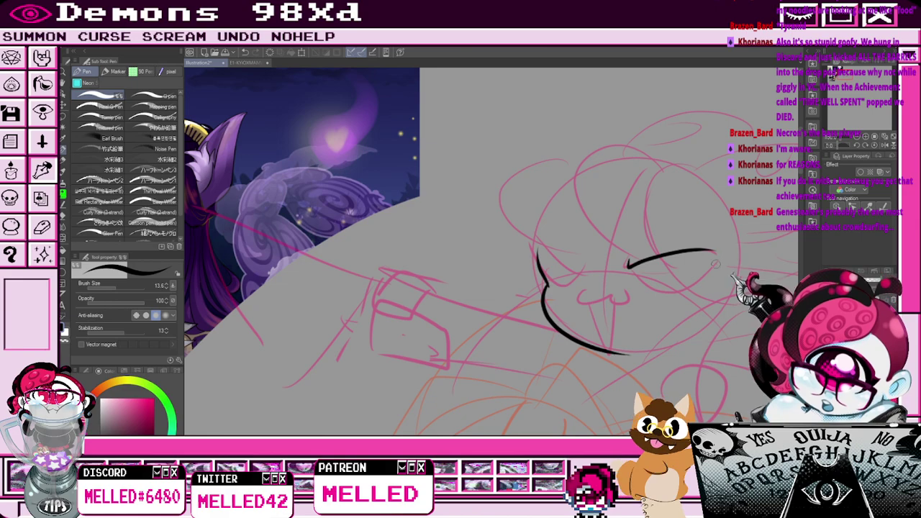
mouse_move(630, 269)
left_mouse_down()
mouse_move(649, 296)
mouse_move(718, 251)
left_mouse_up()
mouse_move(545, 250)
left_mouse_down()
mouse_move(585, 266)
mouse_move(540, 251)
left_mouse_up()
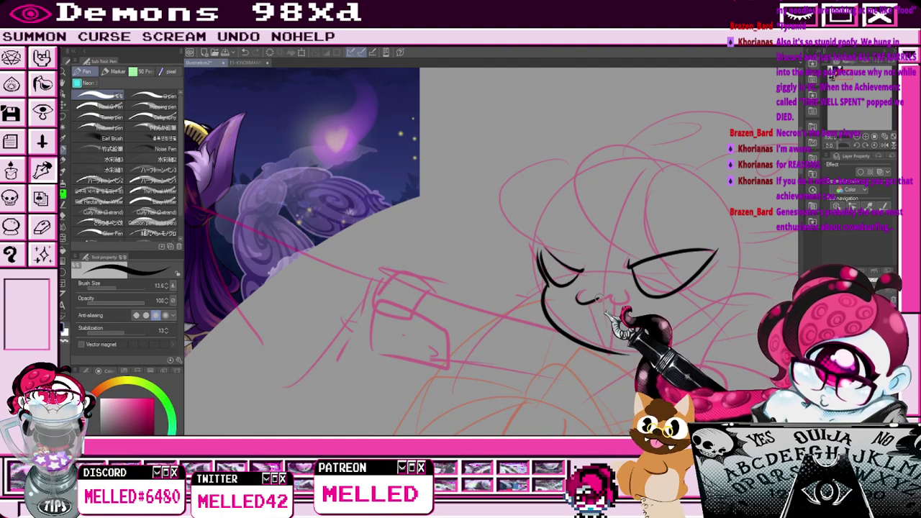
left_click_drag(589, 303, 597, 347)
left_click_drag(613, 305, 620, 328)
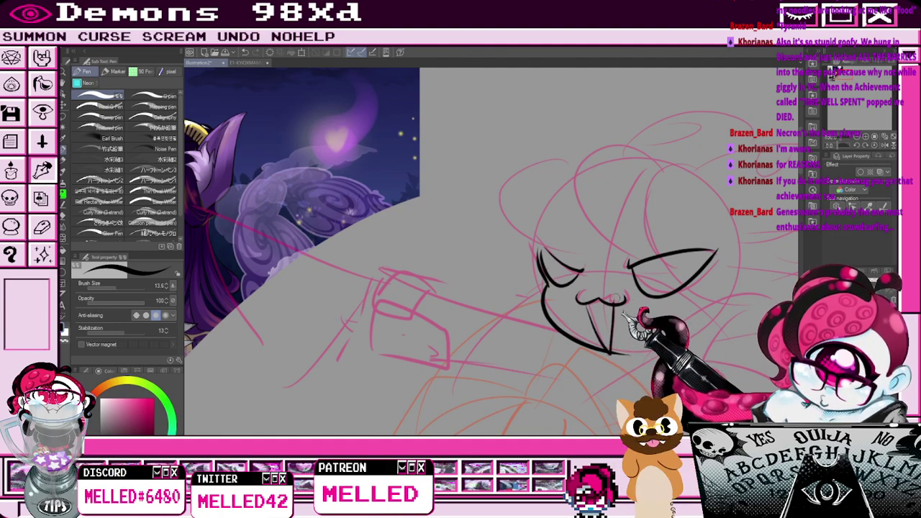
Touch up the inked outer corner of the far eye and draw the pointed ear on the other side of the face.
key("e")
key("p")
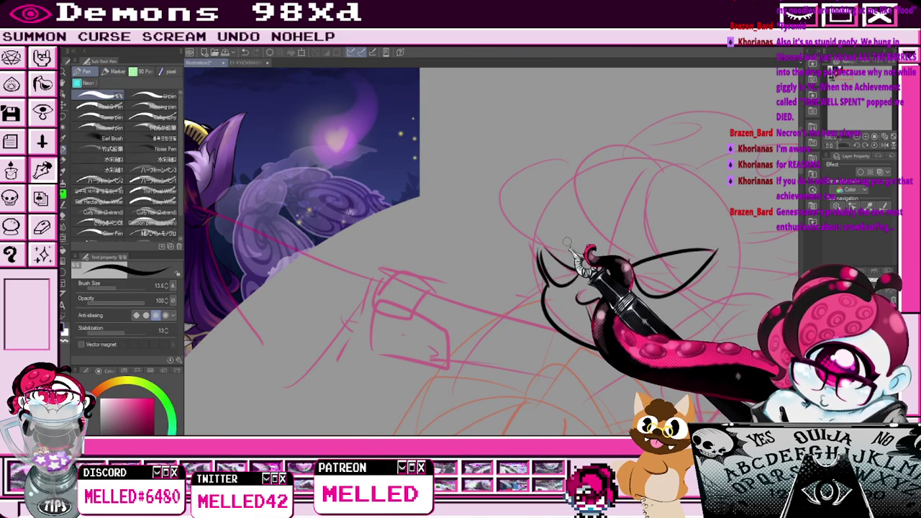
left_click_drag(540, 264, 539, 237)
scroll(708, 276, "down", 2)
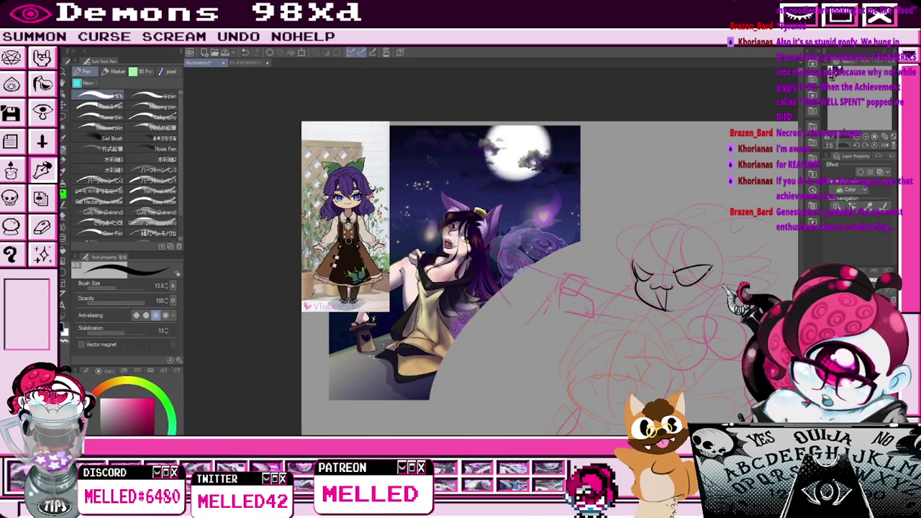
scroll(714, 274, "up", 1)
mouse_move(718, 279)
left_mouse_down()
mouse_move(742, 277)
mouse_move(717, 306)
left_mouse_up()
scroll(727, 309, "up", 3)
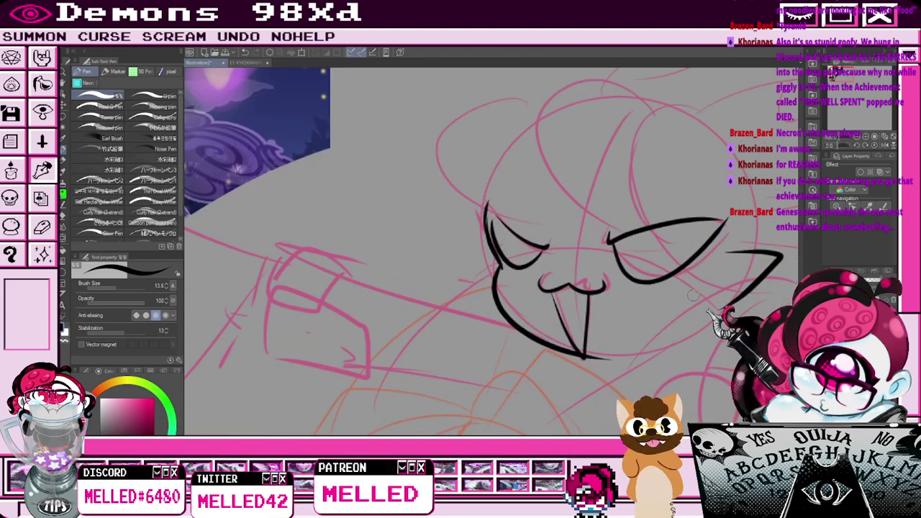
Ink the thumb, curled fingers and outline of the front fist holding the knife.
left_click_drag(586, 295, 610, 340)
mouse_move(430, 279)
left_mouse_down()
mouse_move(403, 262)
mouse_move(382, 311)
mouse_move(412, 302)
mouse_move(389, 345)
left_mouse_up()
mouse_move(408, 298)
left_mouse_down()
mouse_move(377, 323)
mouse_move(378, 308)
mouse_move(387, 347)
left_mouse_up()
mouse_move(420, 310)
left_mouse_down()
mouse_move(433, 312)
mouse_move(442, 350)
mouse_move(390, 348)
left_mouse_up()
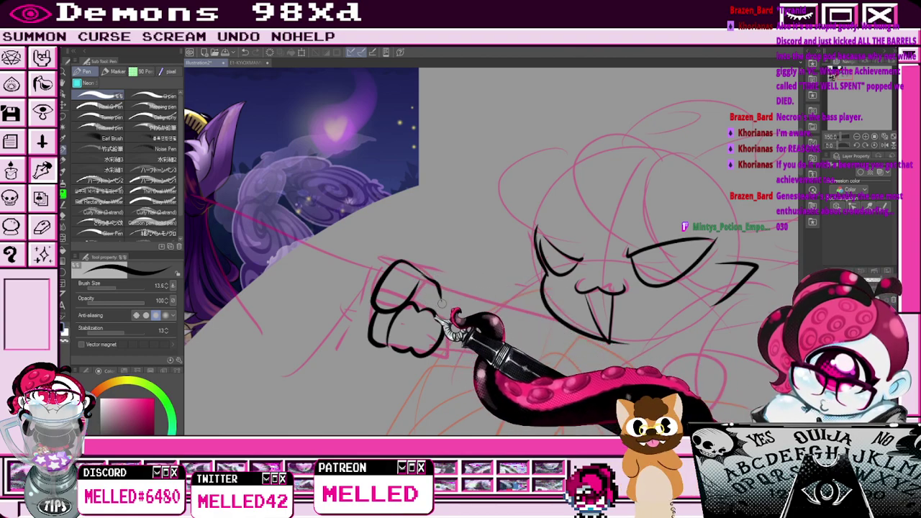
Ink the knife blade and the short handle leading into the fist, cleaning up the overlapping lines with the eraser.
scroll(446, 303, "down", 2)
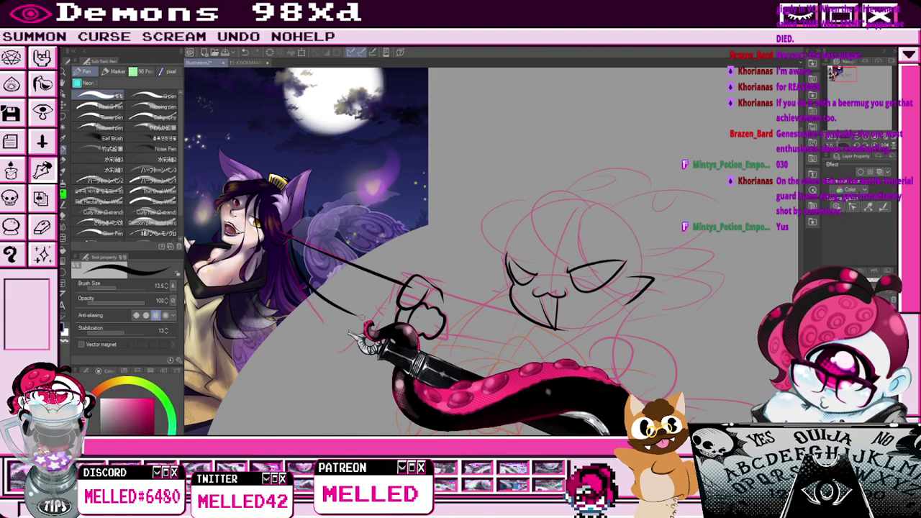
left_click_drag(380, 282, 363, 317)
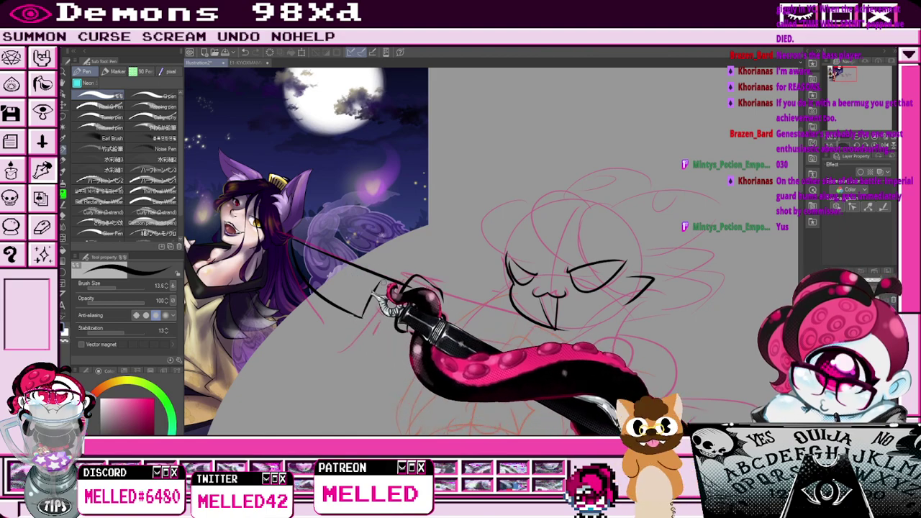
key("e")
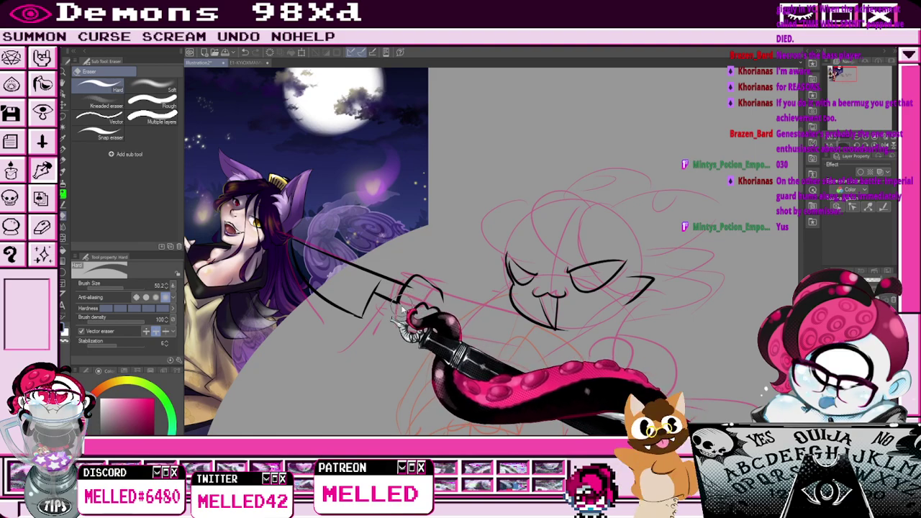
key("p")
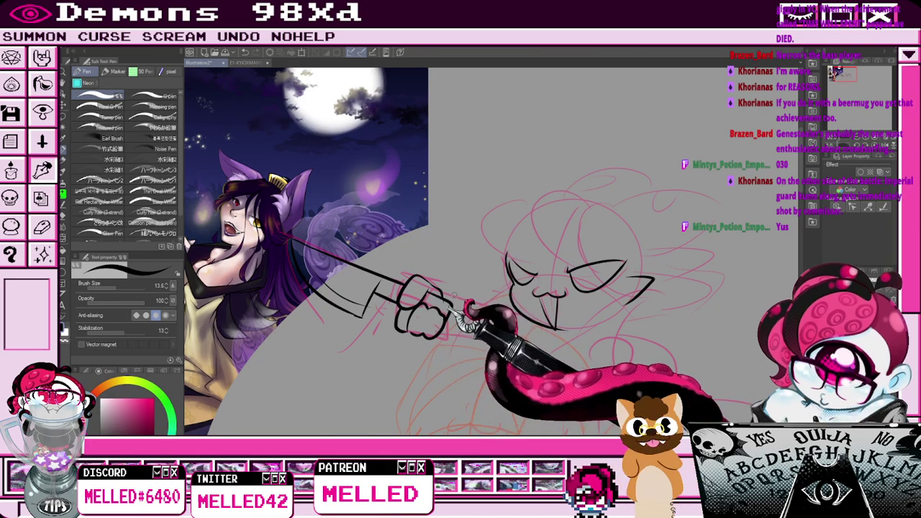
Ink the second hand and arm lines behind the fist, and add thin finger detail at brush size 5.4.
scroll(454, 303, "down", 2)
scroll(449, 304, "up", 1)
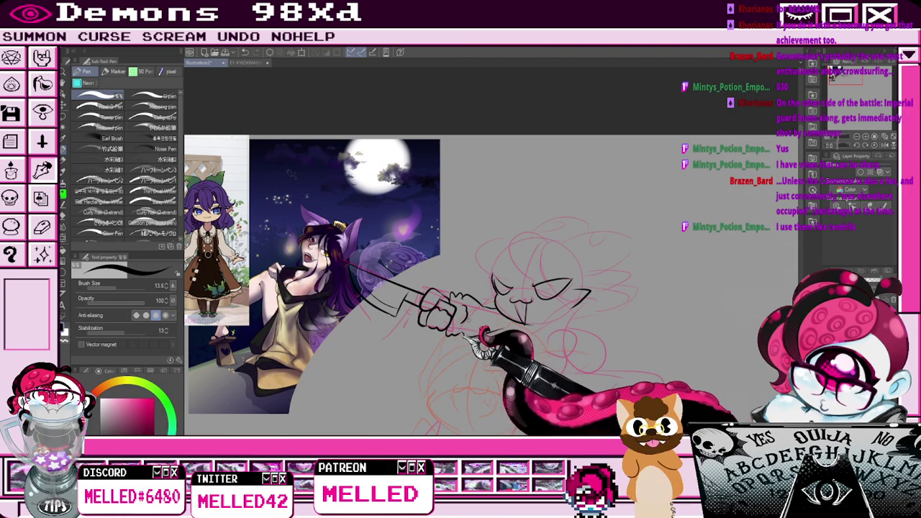
scroll(456, 305, "up", 2)
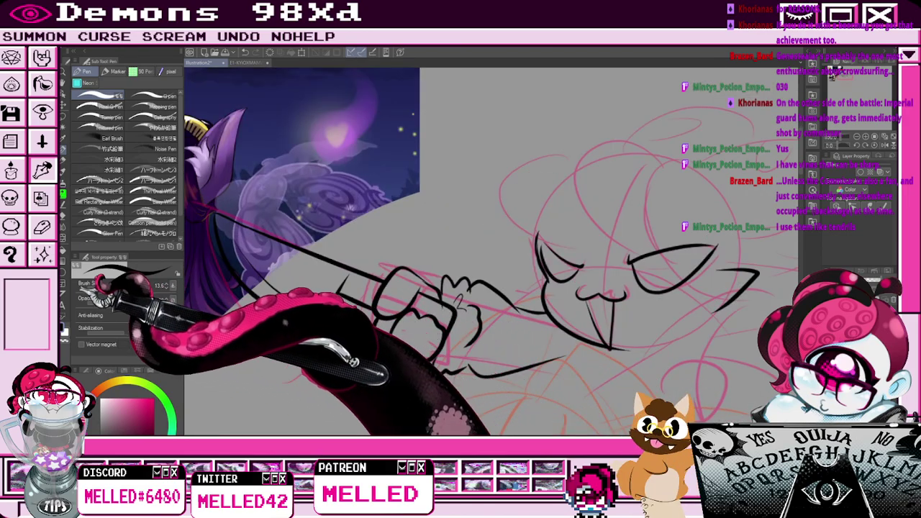
left_click_drag(115, 289, 110, 289)
left_click_drag(454, 309, 449, 329)
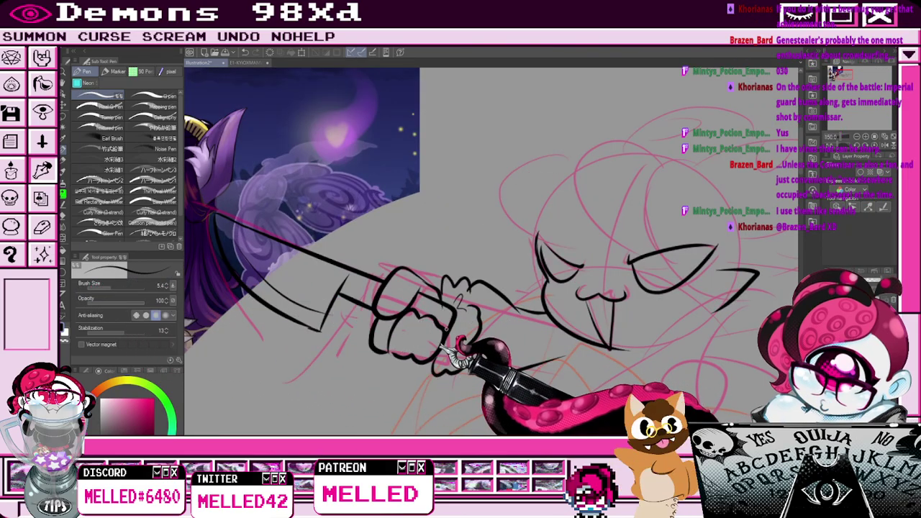
Erase the overlapping lines behind the knife-holding fist and ink a ruffled cuff around its wrist.
key("e")
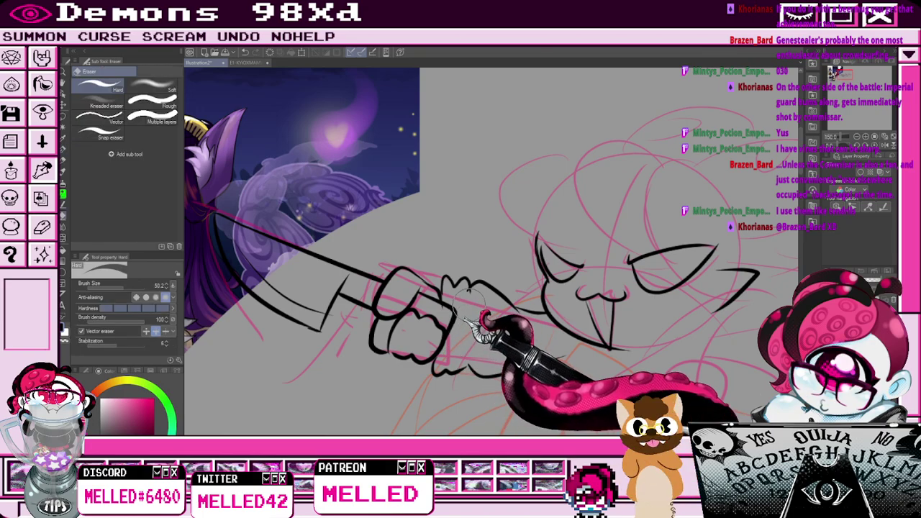
key("p")
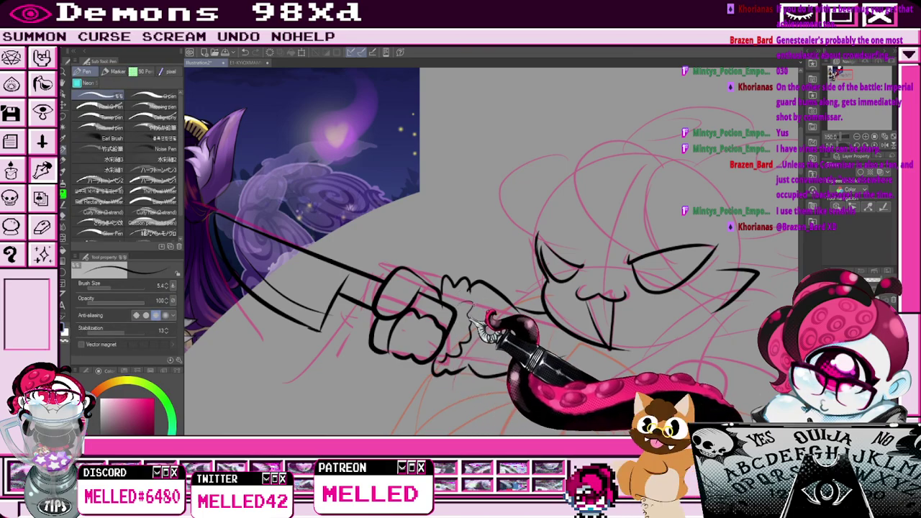
scroll(572, 286, "down", 2)
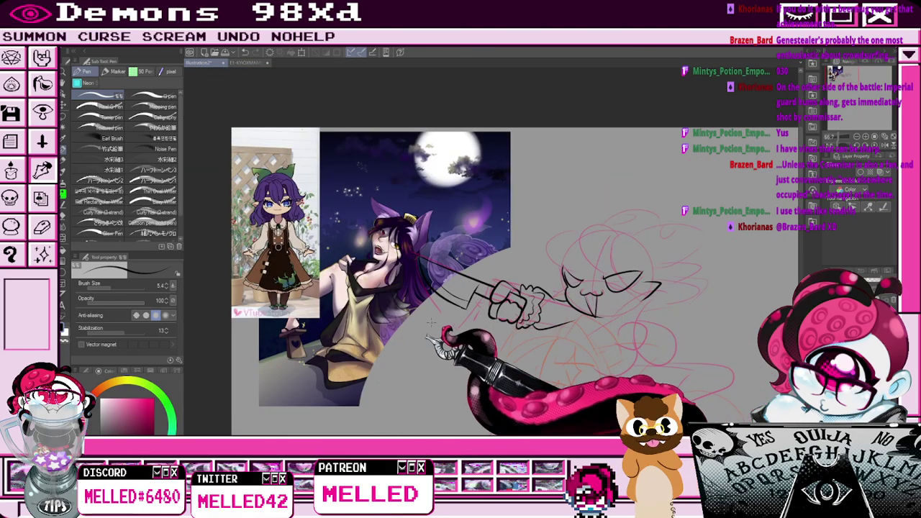
Lasso the inked knife blade, move it slightly towards the fist and clean up the blade's lines.
left_click(64, 116)
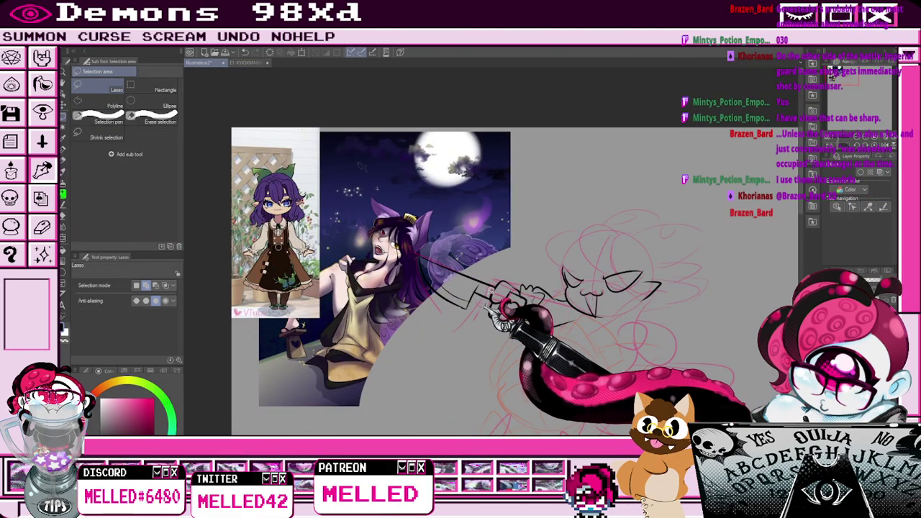
mouse_move(474, 295)
left_mouse_down()
mouse_move(492, 253)
mouse_move(473, 335)
left_mouse_up()
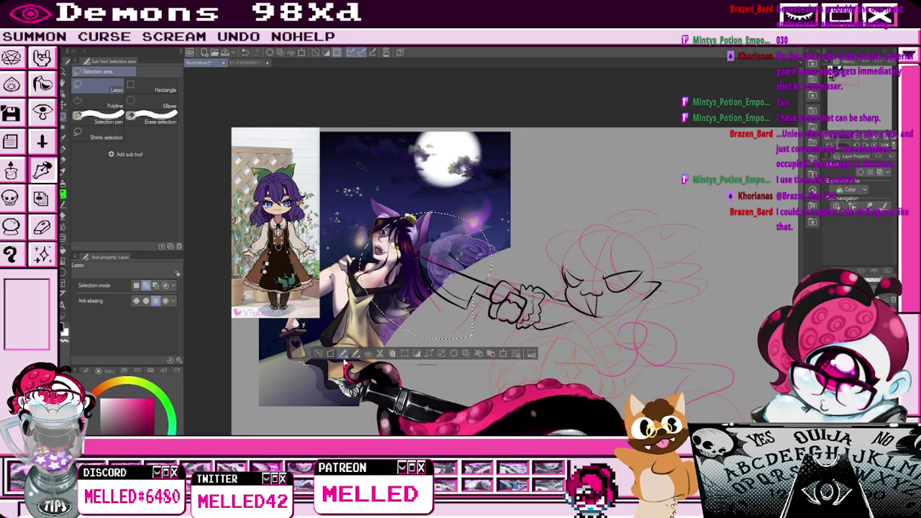
key("ctrl+t")
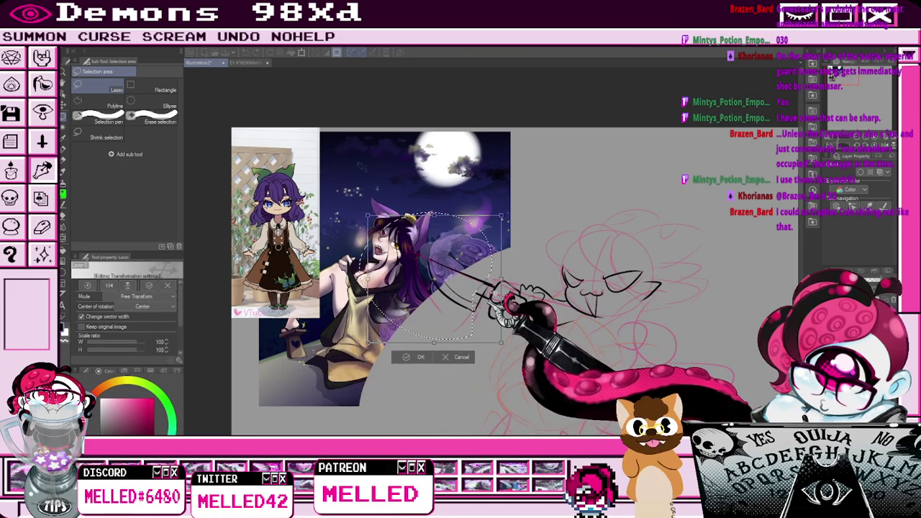
left_click_drag(495, 294, 497, 292)
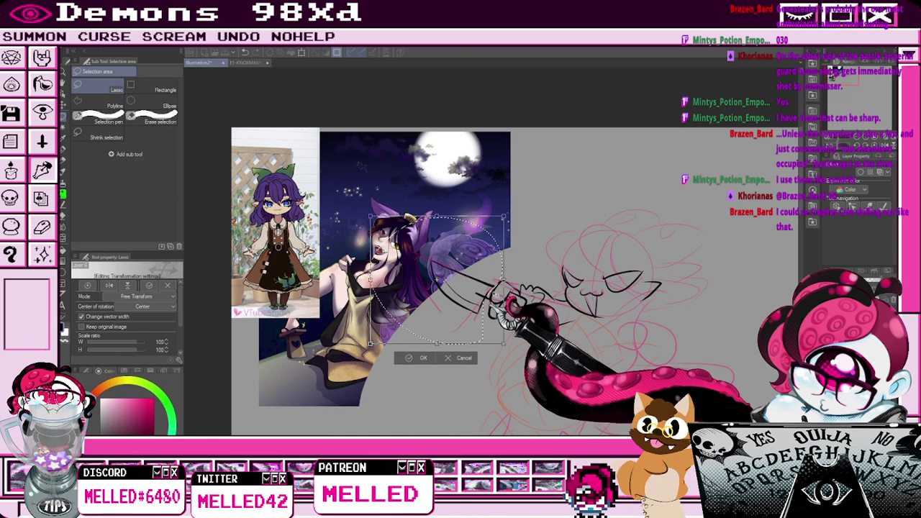
key("Return")
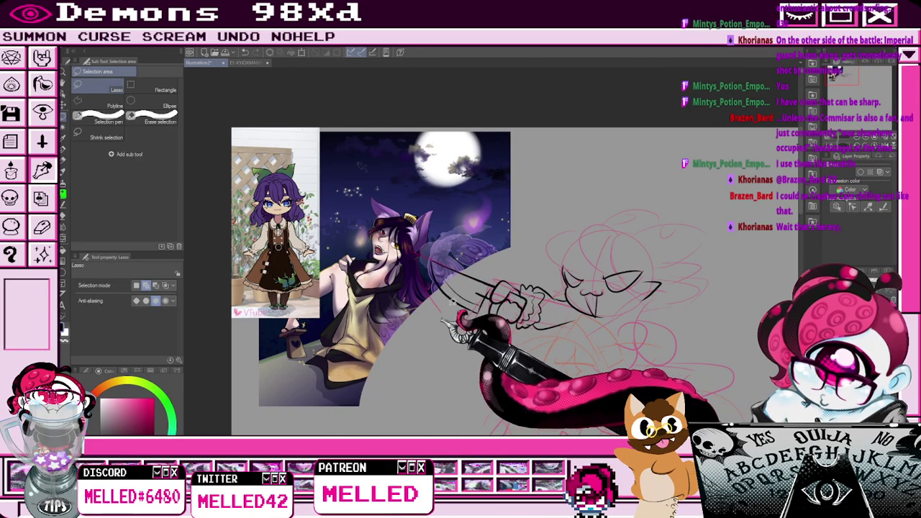
key("e")
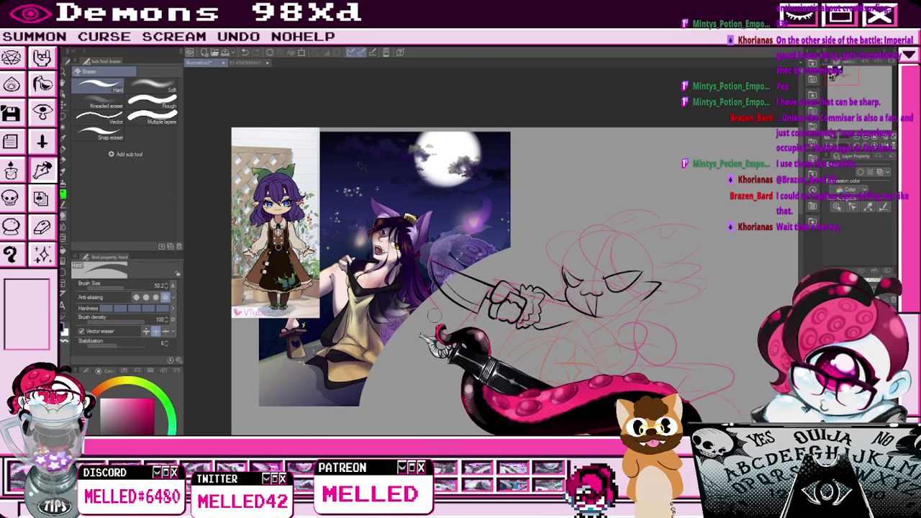
key("p")
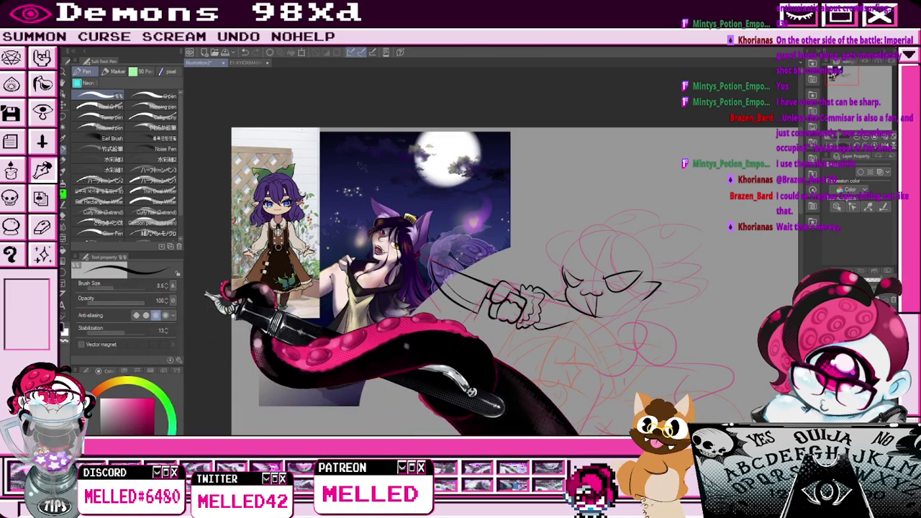
Reinforce the lower edge of the upper character's inked pointed ear.
scroll(629, 305, "up", 2)
left_click_drag(676, 268, 657, 282)
scroll(659, 293, "down", 1)
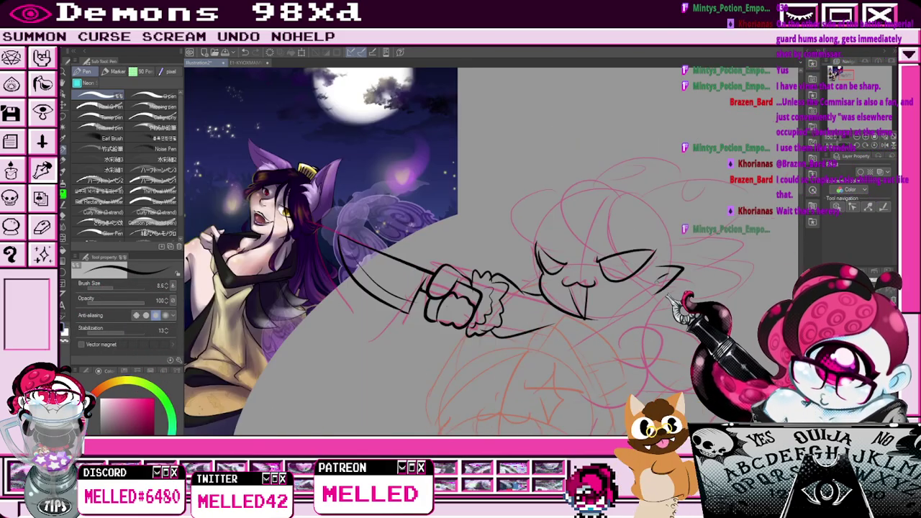
Ink the upper character's other raised fist below the ear, with its ruffled cuff and rounded sleeve outline.
scroll(670, 301, "up", 2)
left_click_drag(666, 356, 625, 349)
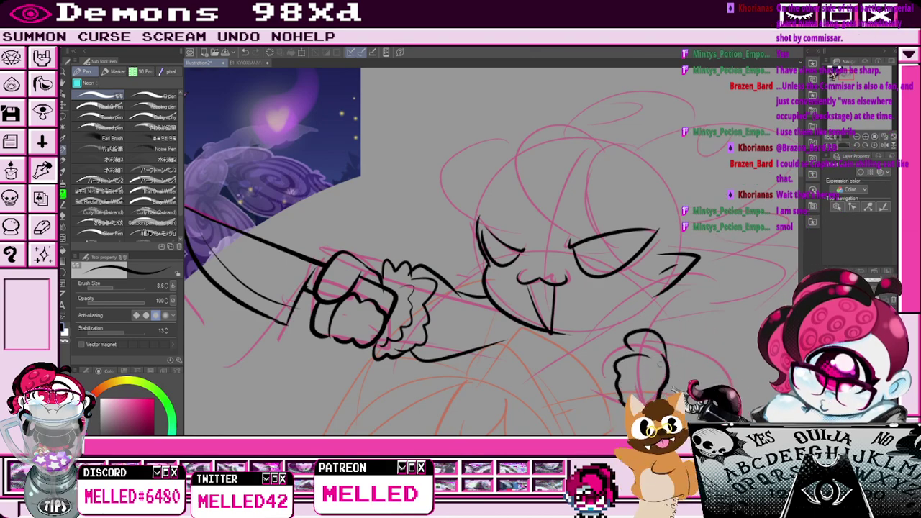
scroll(687, 356, "down", 2)
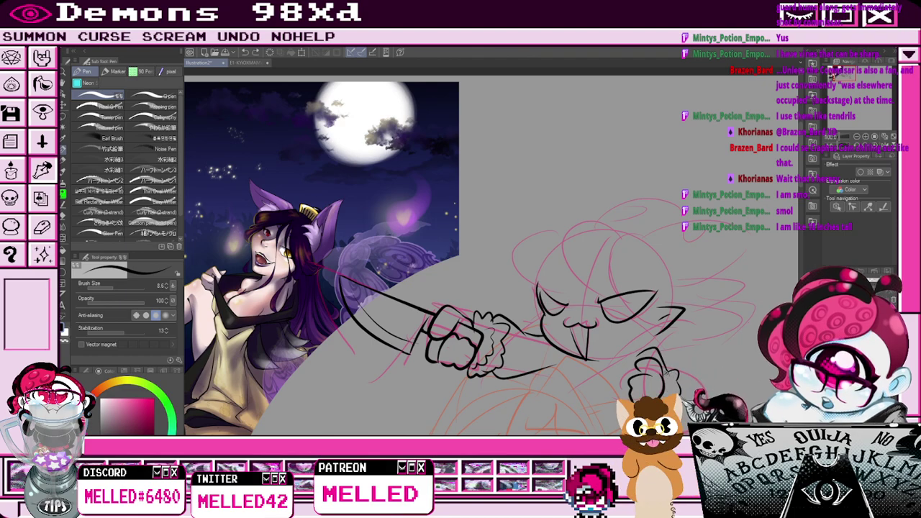
left_click_drag(680, 373, 708, 412)
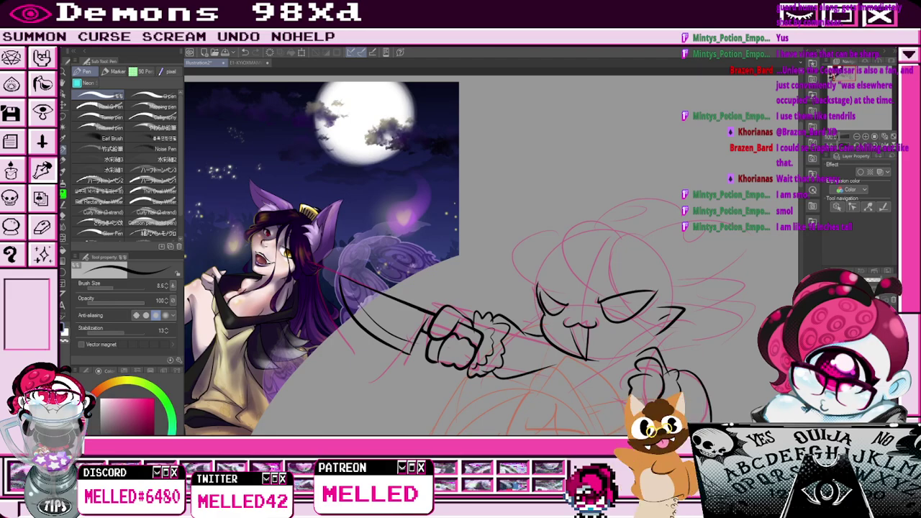
scroll(563, 351, "down", 2)
scroll(578, 366, "up", 1)
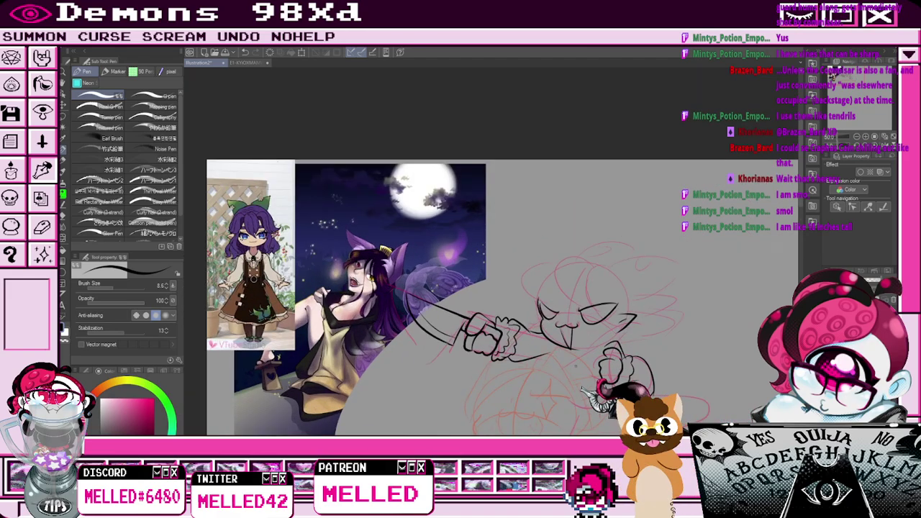
Ink the upper character's wavy bangs, the curve of the crown and the pointed leaf shape behind the head.
scroll(576, 366, "up", 2)
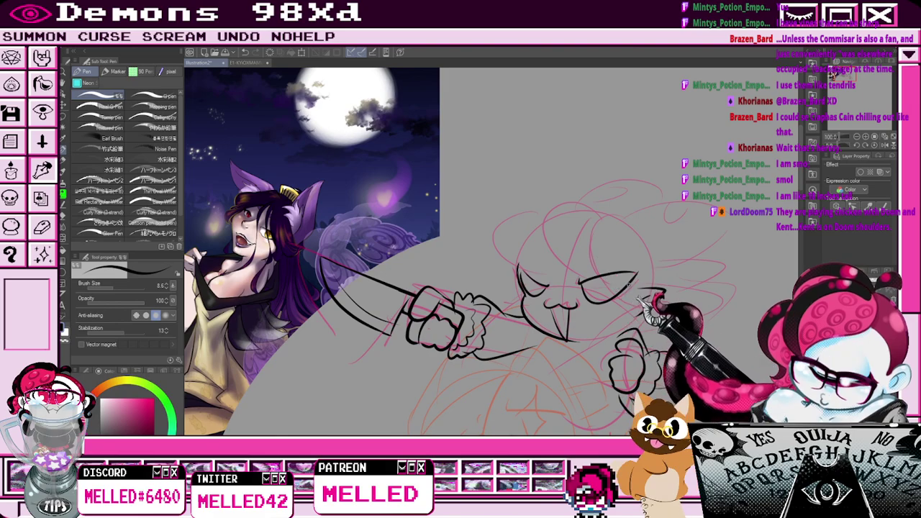
scroll(615, 281, "down", 2)
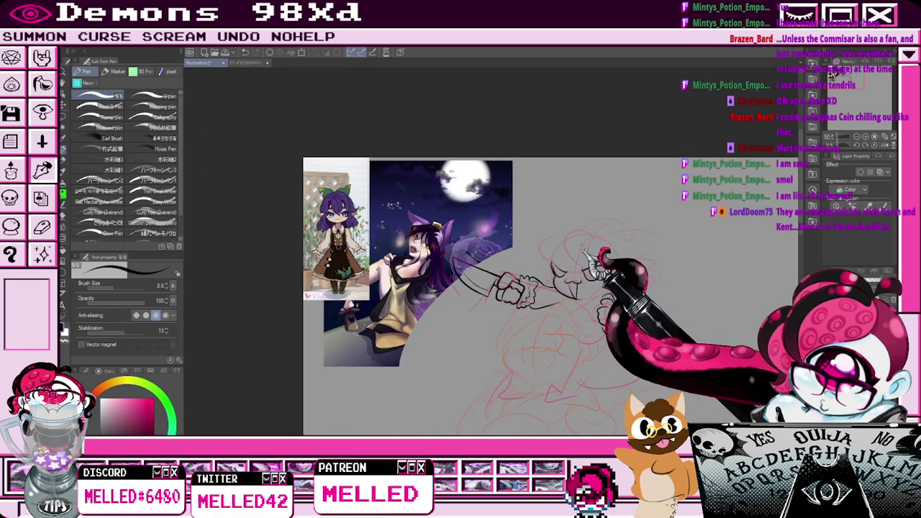
scroll(615, 280, "up", 1)
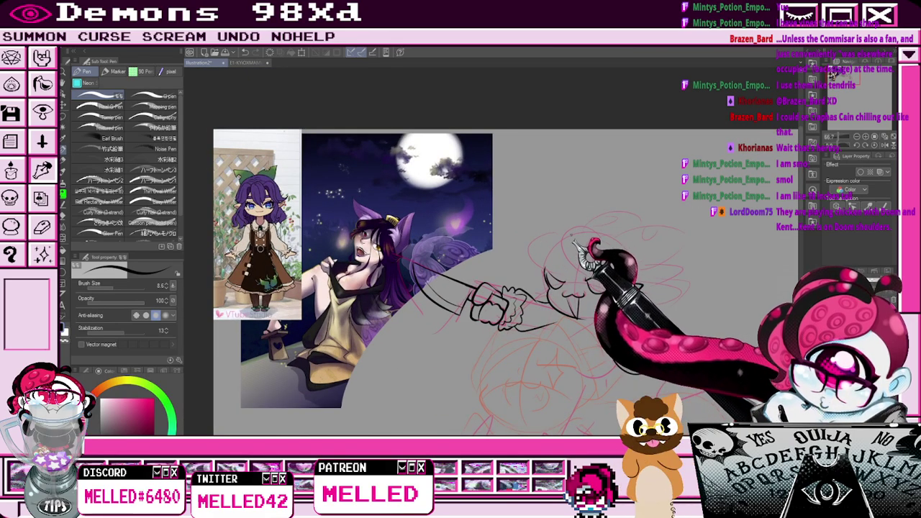
mouse_move(589, 229)
left_mouse_down()
mouse_move(570, 275)
mouse_move(620, 276)
left_mouse_up()
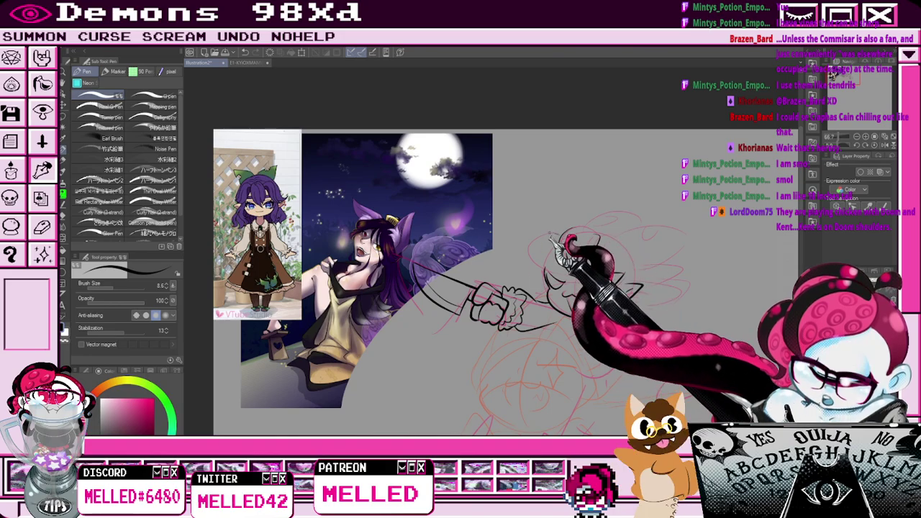
left_click_drag(561, 236, 543, 275)
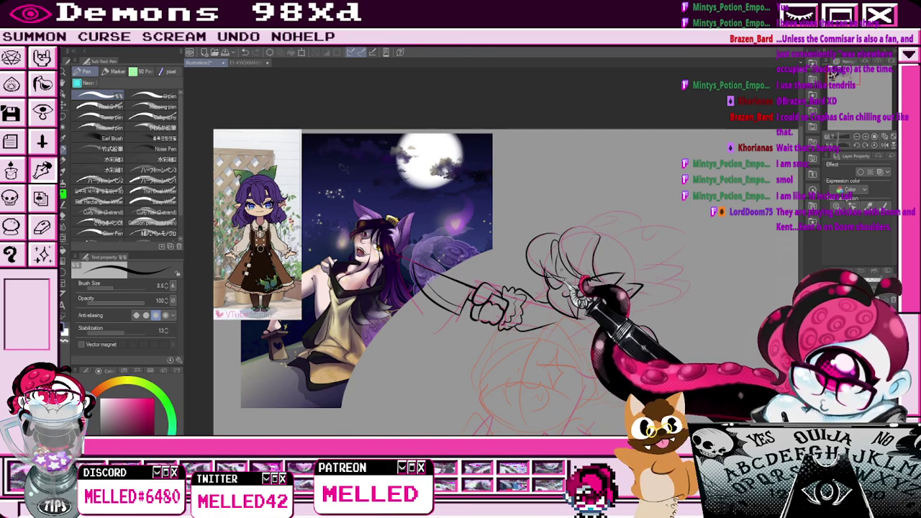
key("e")
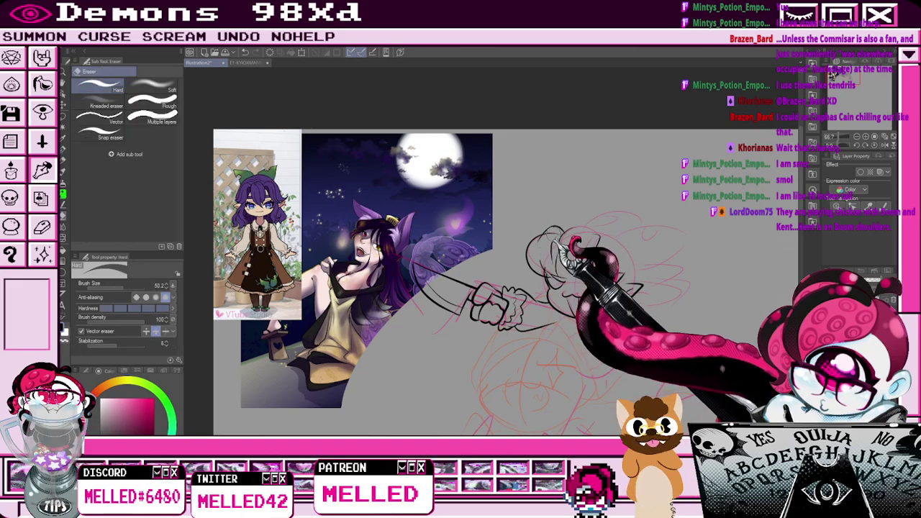
key("p")
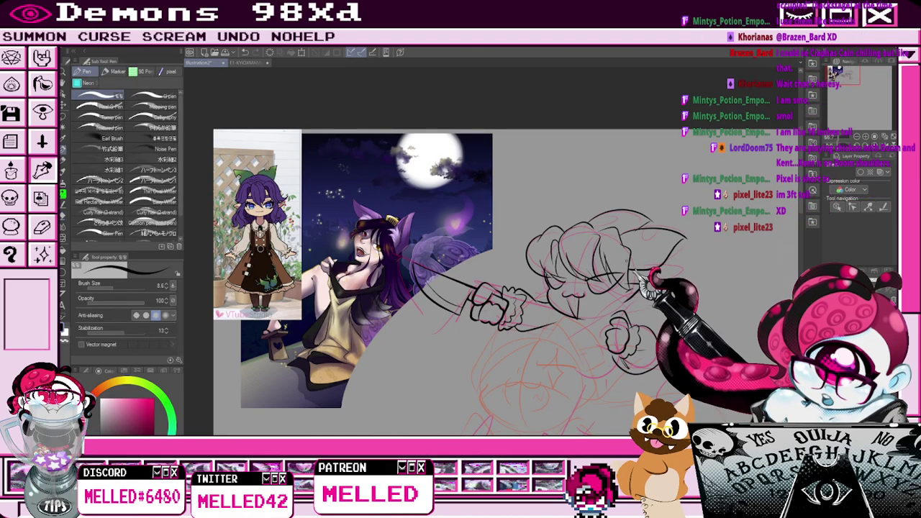
Erase overlapping lines where the hair meets the far eye and ear, and refine the hair strands there.
key("e")
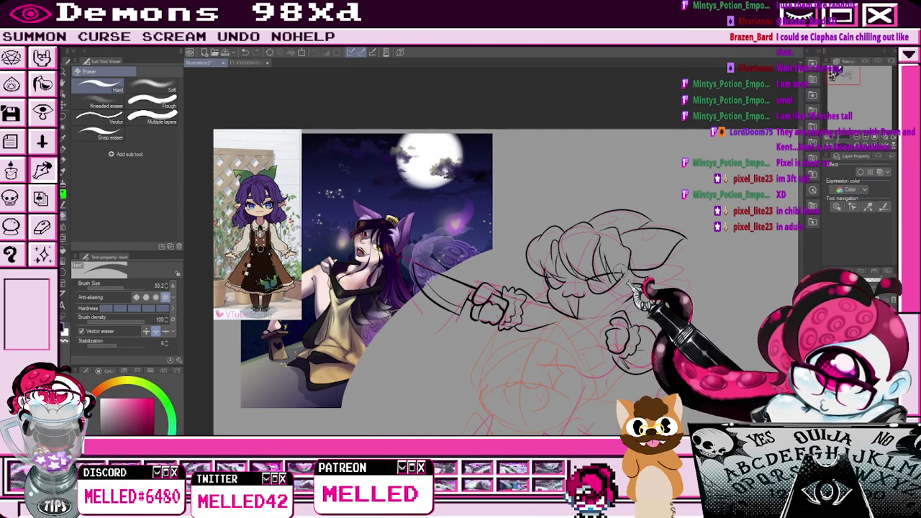
key("p")
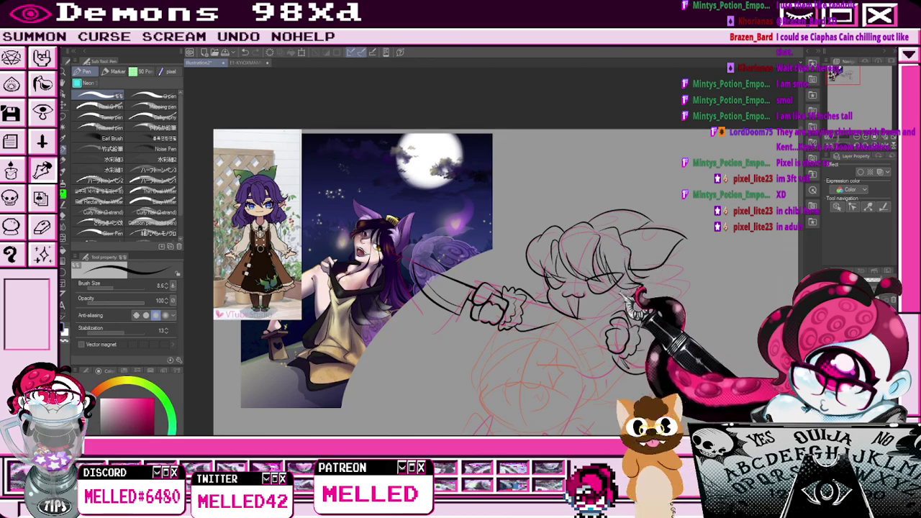
key("e")
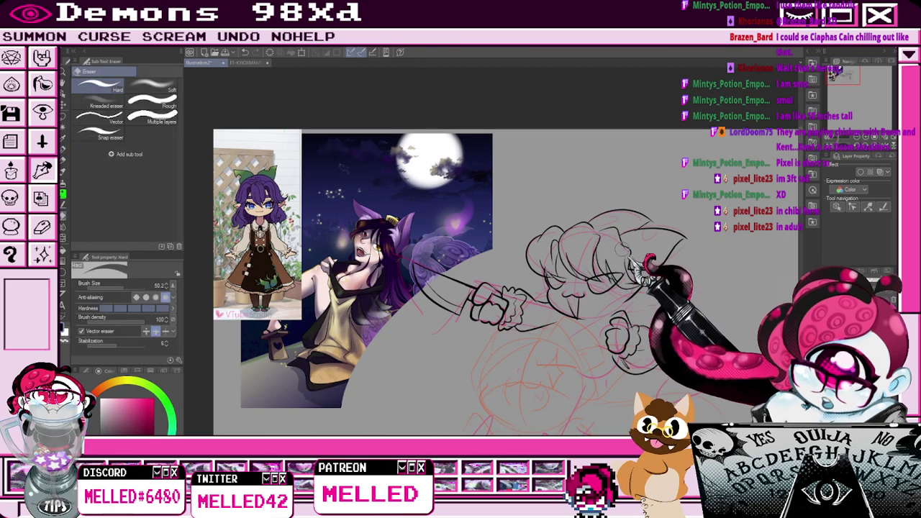
key("p")
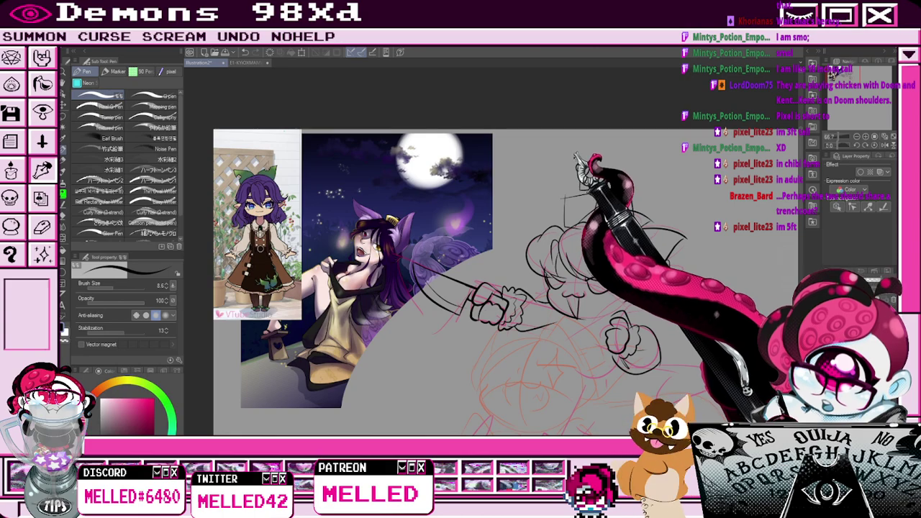
Sketch a large wide-brimmed hat and a long flaring coat around the upper character.
mouse_move(584, 157)
left_mouse_down()
mouse_move(613, 129)
mouse_move(646, 193)
left_mouse_up()
left_click_drag(532, 141, 632, 208)
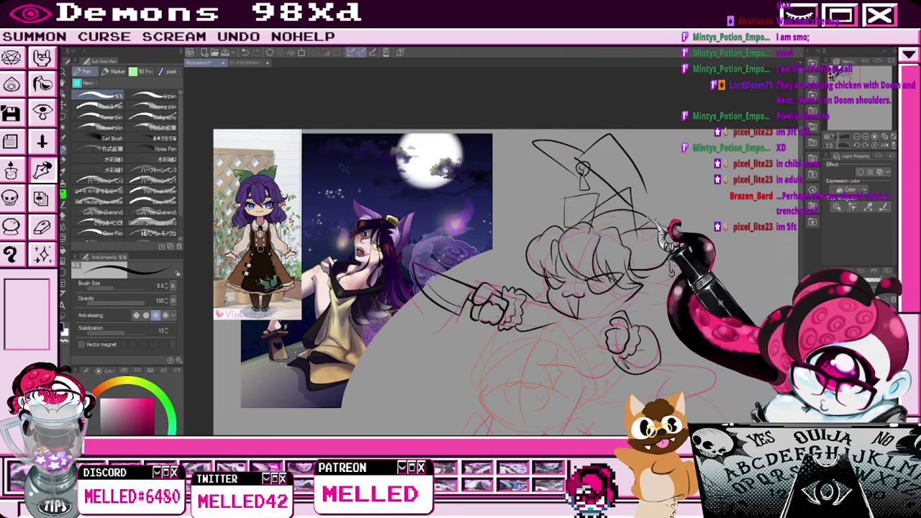
mouse_move(565, 198)
left_mouse_down()
mouse_move(538, 197)
mouse_move(544, 215)
left_mouse_up()
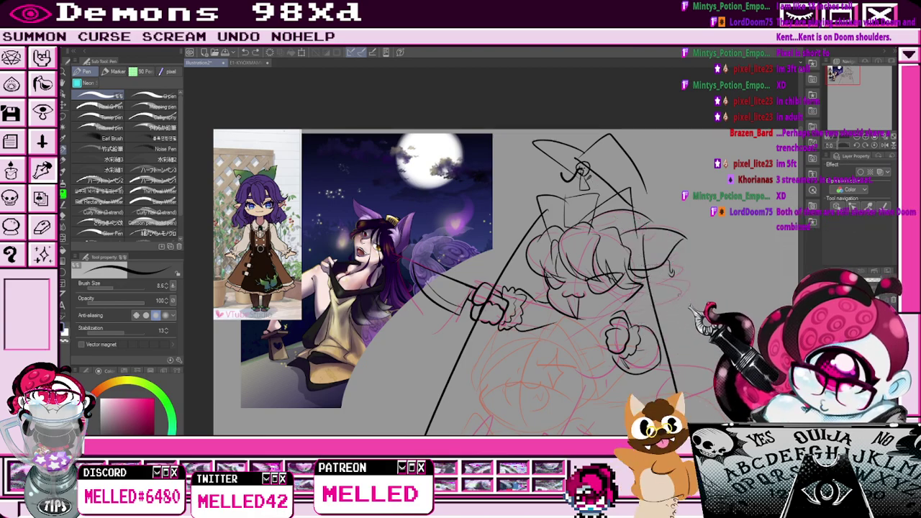
Undo all strokes of the hat and coat sketch around the upper character.
key("ctrl+z")
key("ctrl+z")
key("ctrl+z")
key("ctrl+z")
key("ctrl+z")
key("ctrl+z")
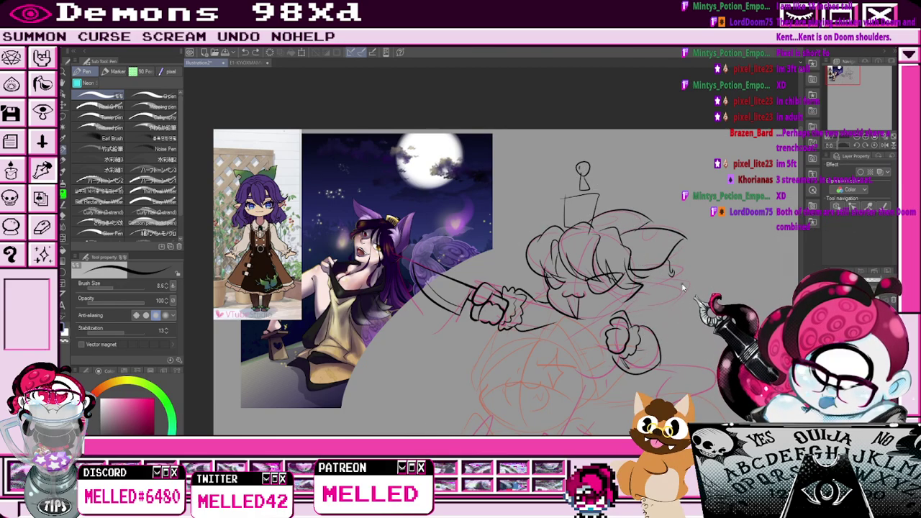
key("ctrl+z")
key("ctrl+z")
key("ctrl+z")
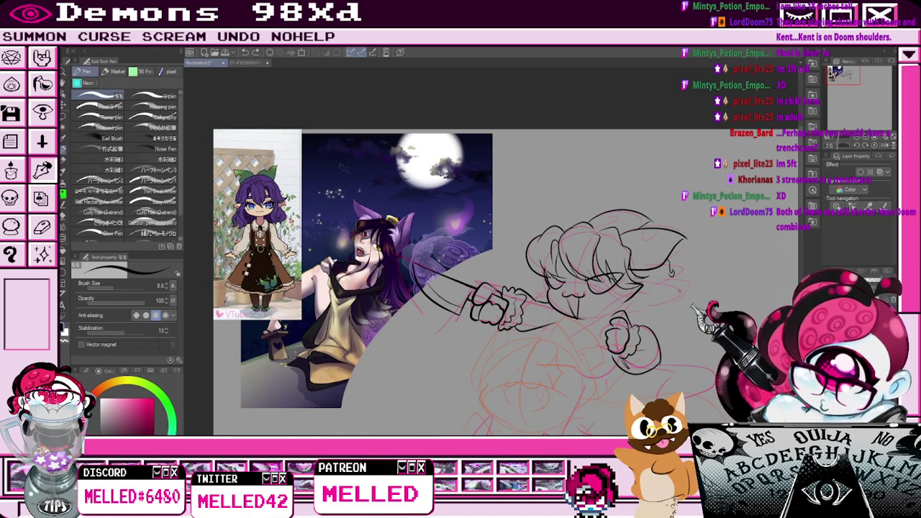
Ink the wavy hair falling behind the pointed ear and tidy the lines around the raised hand.
left_click_drag(684, 276, 662, 317)
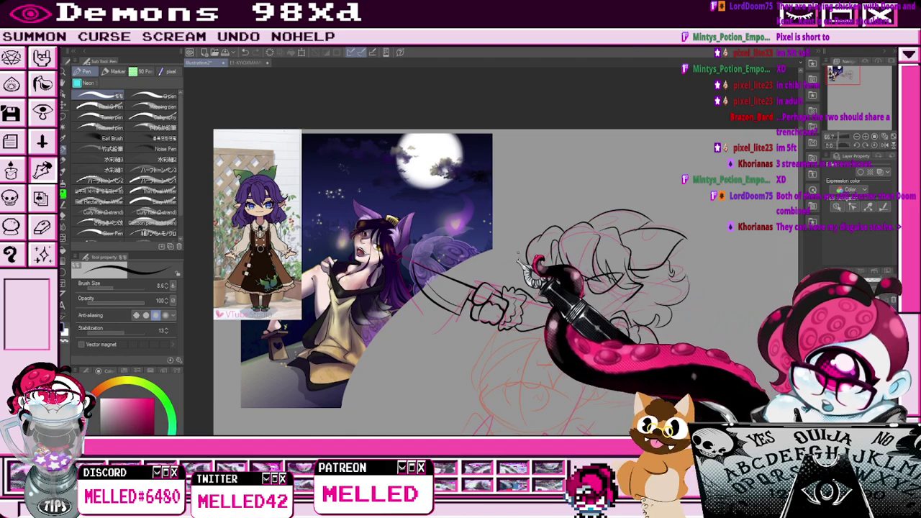
scroll(574, 285, "up", 1)
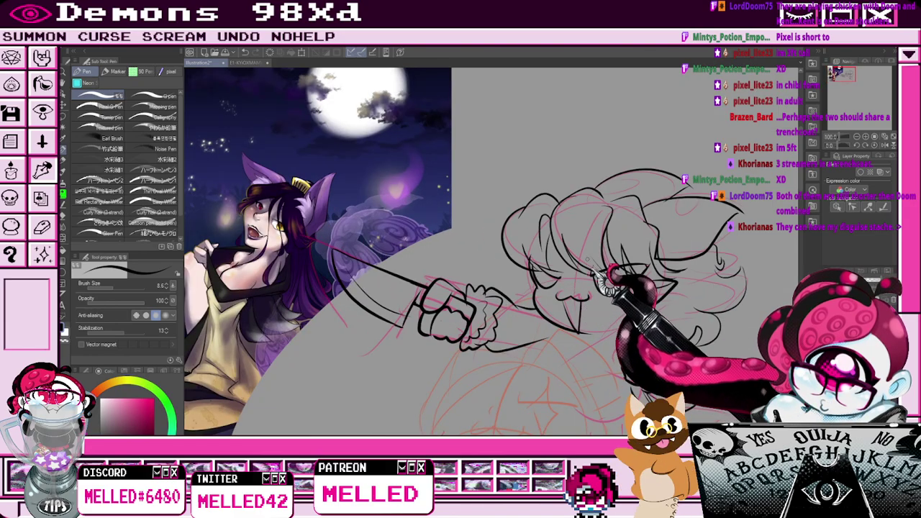
scroll(577, 276, "down", 3)
scroll(586, 295, "up", 2)
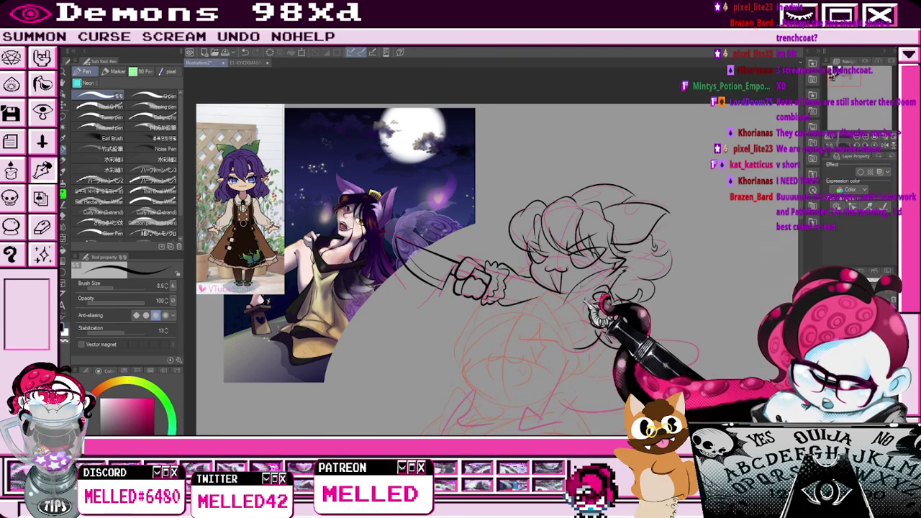
key("e")
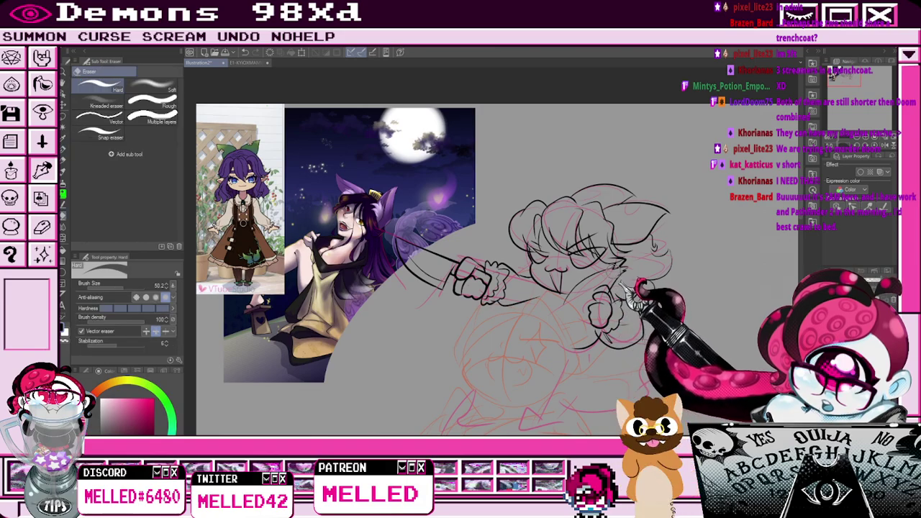
key("p")
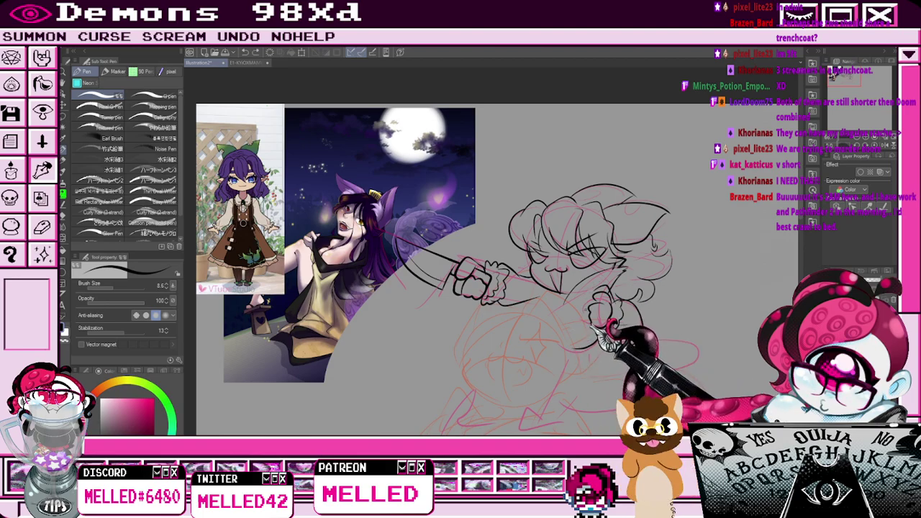
Clean up and redraw the short strokes and sleeve lines just below the upper character's raised fist.
scroll(595, 304, "up", 1)
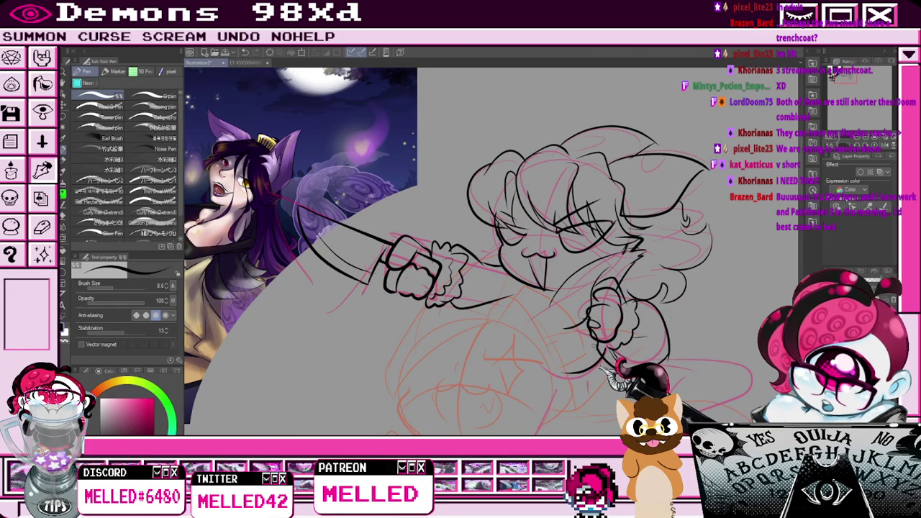
key("e")
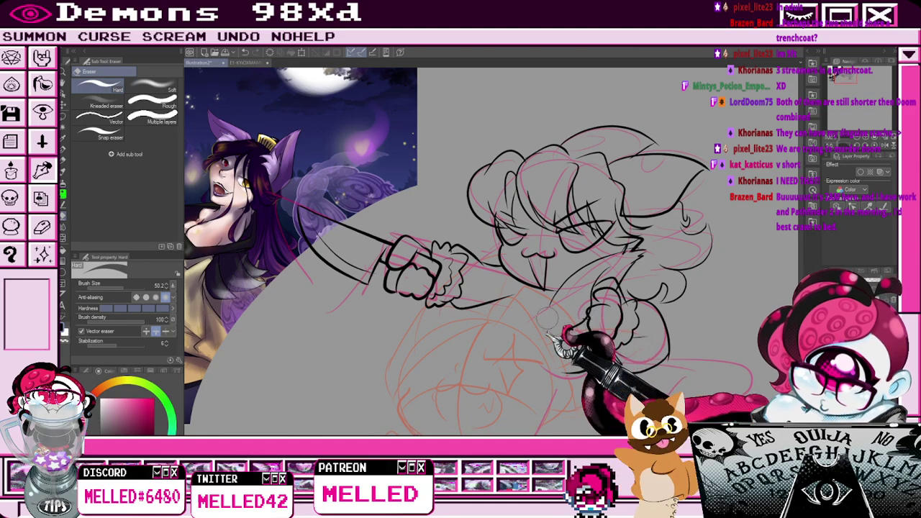
scroll(512, 306, "down", 2)
key("p")
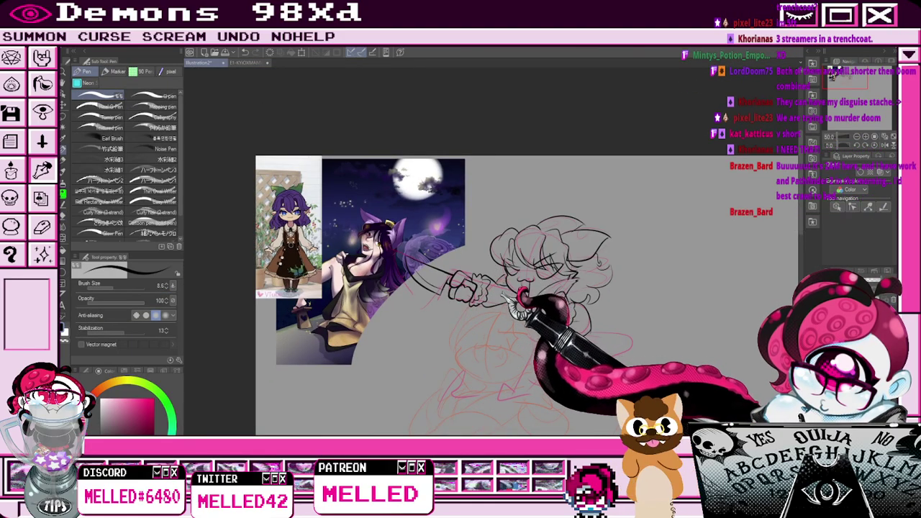
key("ctrl+plus")
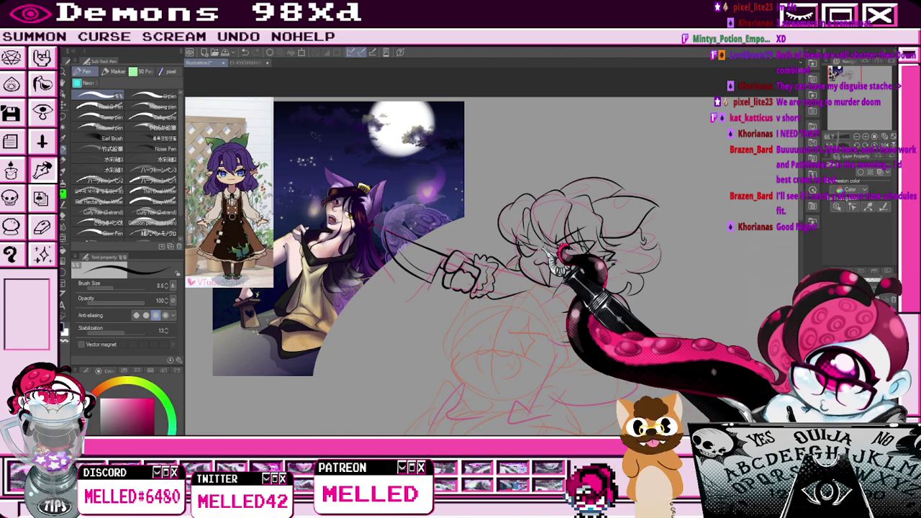
scroll(508, 318, "up", 3)
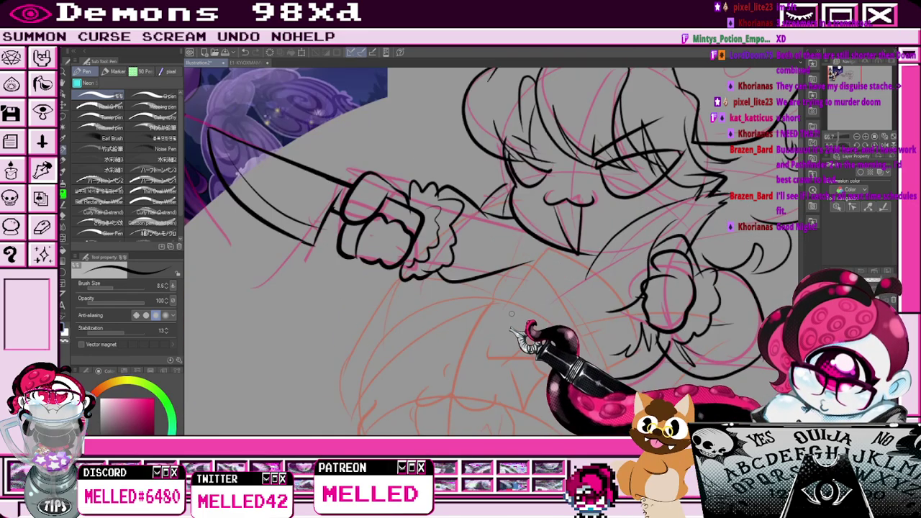
scroll(475, 331, "down", 3)
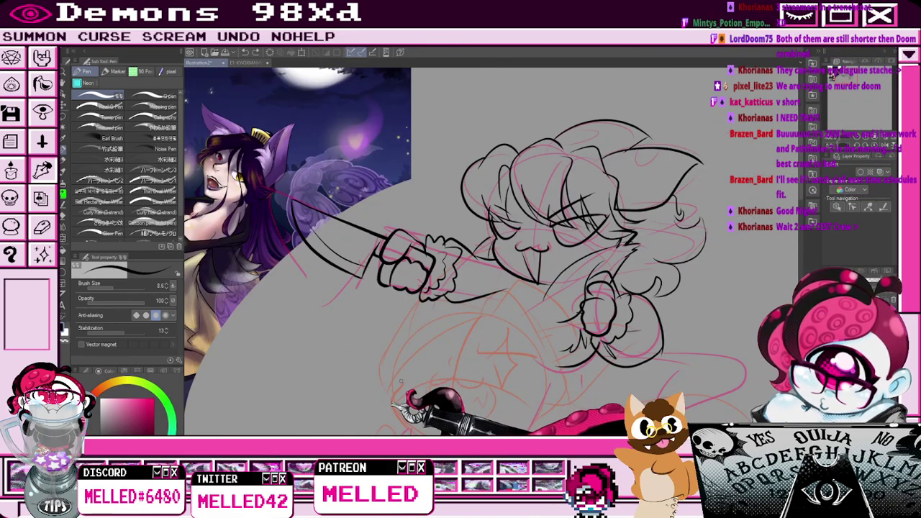
Ink the lower character's cheek outline, curved upper lip and four-pointed star eye with its lash line, and erase the overlap inside the star.
mouse_move(407, 344)
left_mouse_down()
mouse_move(401, 381)
mouse_move(410, 434)
left_mouse_up()
scroll(497, 408, "up", 3)
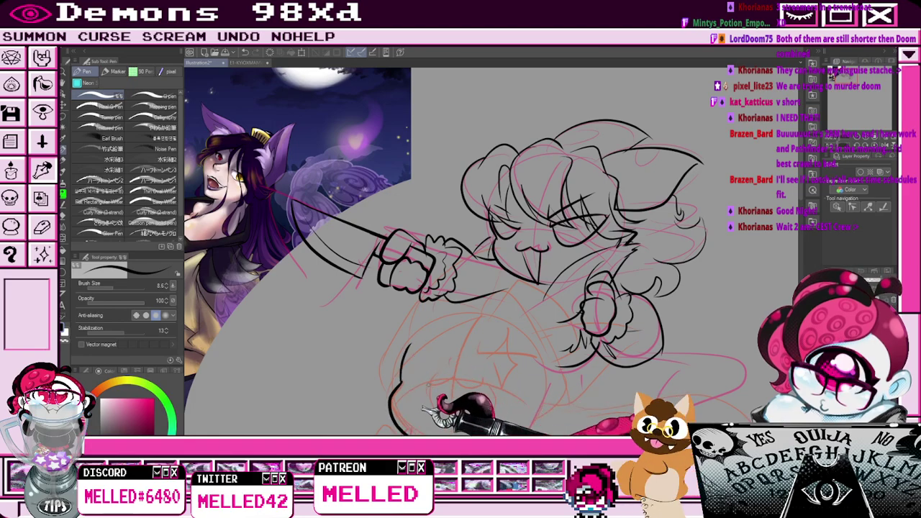
mouse_move(426, 386)
left_mouse_down()
mouse_move(495, 368)
mouse_move(543, 316)
mouse_move(564, 350)
left_mouse_up()
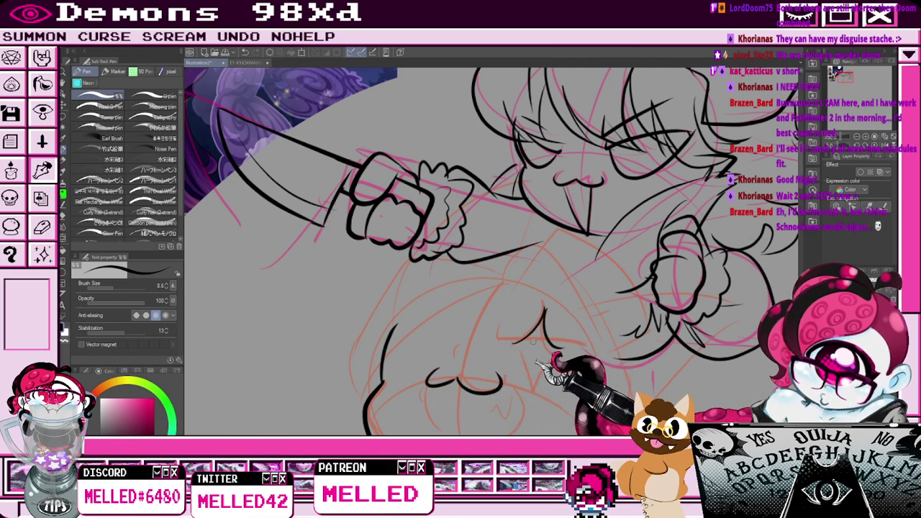
mouse_move(533, 393)
left_mouse_down()
mouse_move(512, 332)
mouse_move(529, 392)
left_mouse_up()
left_click_drag(557, 351, 529, 392)
mouse_move(498, 320)
left_mouse_down()
mouse_move(499, 339)
mouse_move(608, 342)
left_mouse_up()
key("e")
left_click_drag(548, 334, 557, 336)
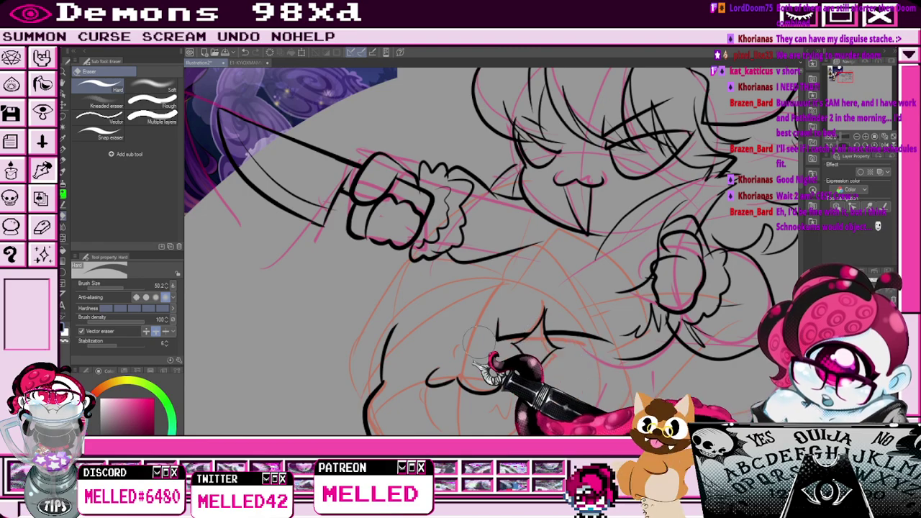
Ink the lower character's wide round open mouth with a jagged row of teeth inside.
key("p")
scroll(432, 340, "down", 2)
left_click_drag(432, 370, 481, 369)
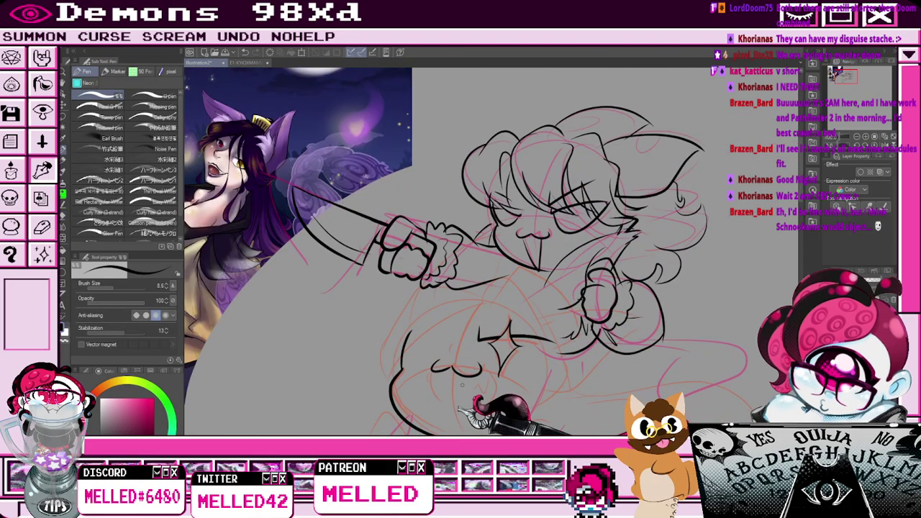
left_click_drag(429, 382, 483, 398)
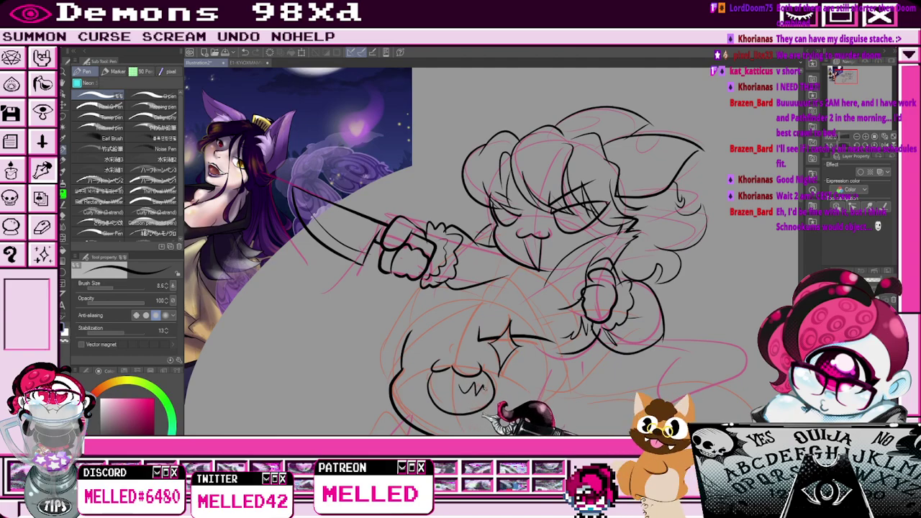
Ink the lower character's hair, with parted bangs over the forehead and rounded locks on both sides of the face.
scroll(480, 374, "down", 2)
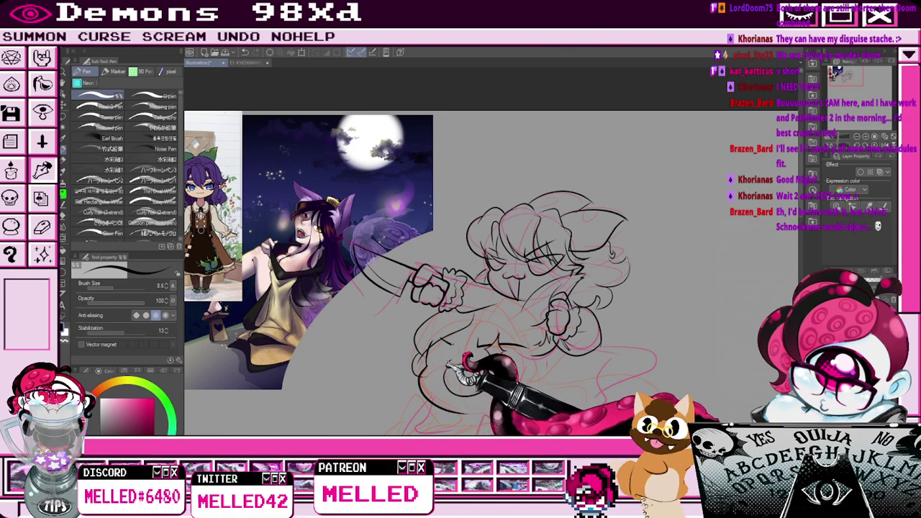
left_click_drag(474, 313, 497, 340)
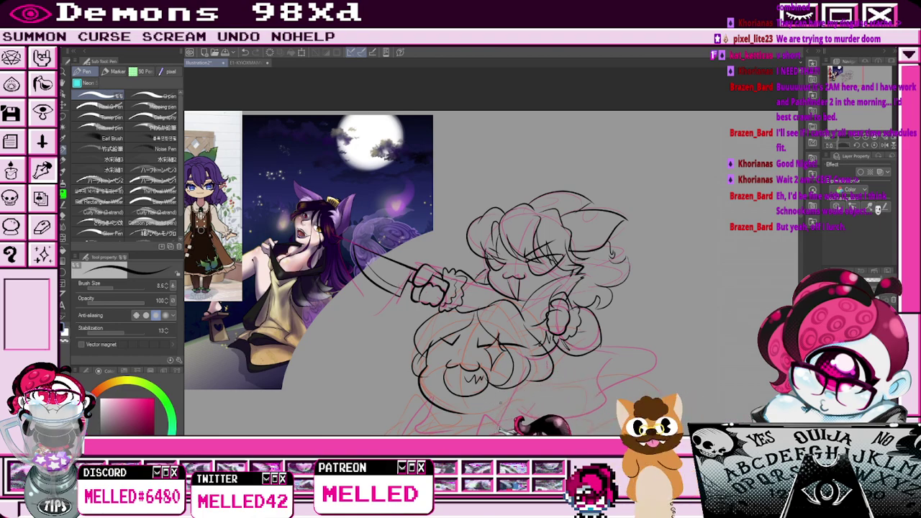
scroll(515, 396, "down", 1)
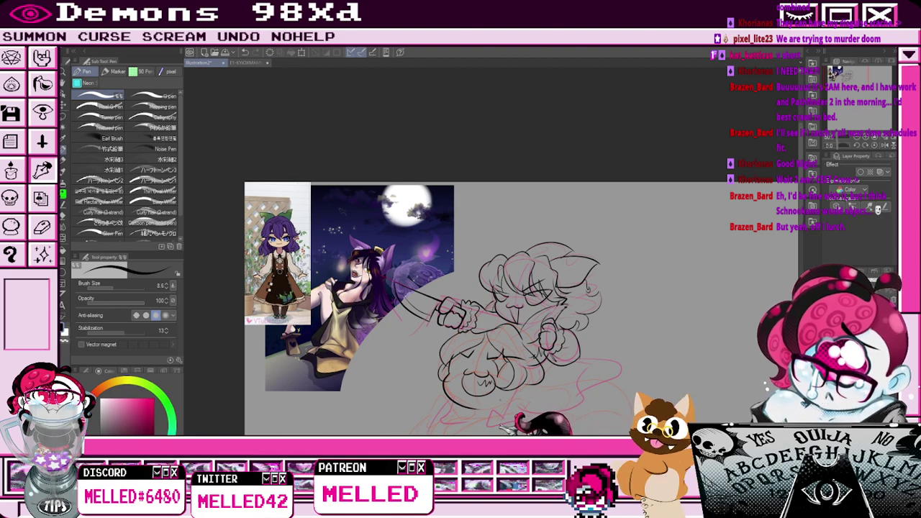
Ink the upper character's flaring skirt outline and the wavy folds behind the raised sleeve, erasing overlaps.
key("e")
key("p")
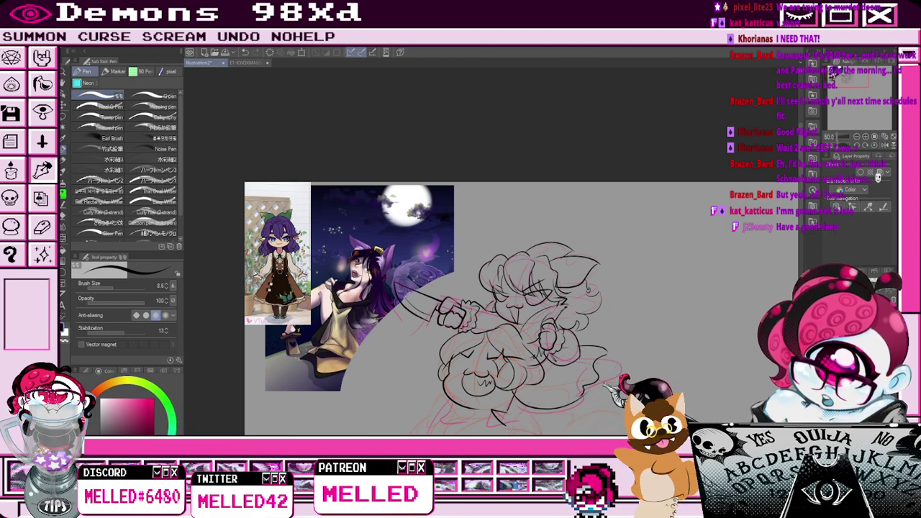
scroll(580, 338, "up", 2)
left_click_drag(574, 333, 605, 352)
key("e")
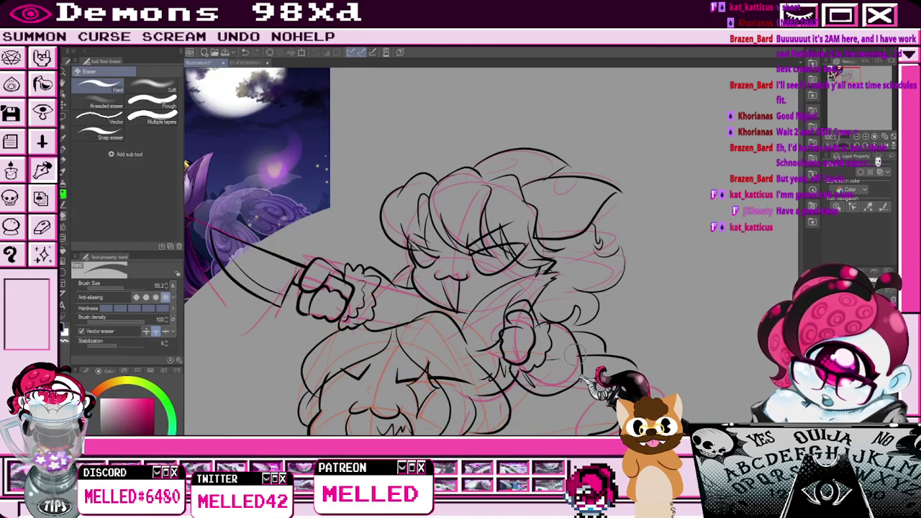
key("p")
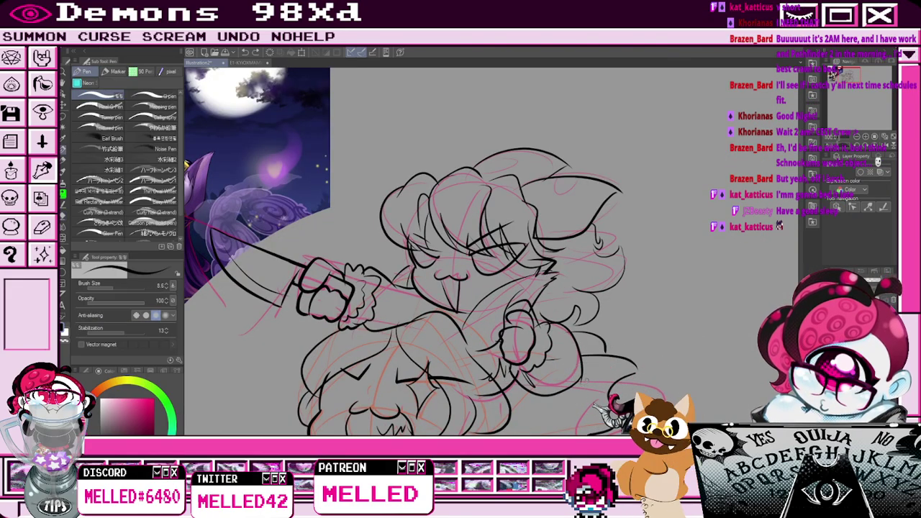
Ink a wavy ruffle along the outer edge of the upper character's skirt and trim the lines it replaces.
key("e")
scroll(605, 364, "down", 1)
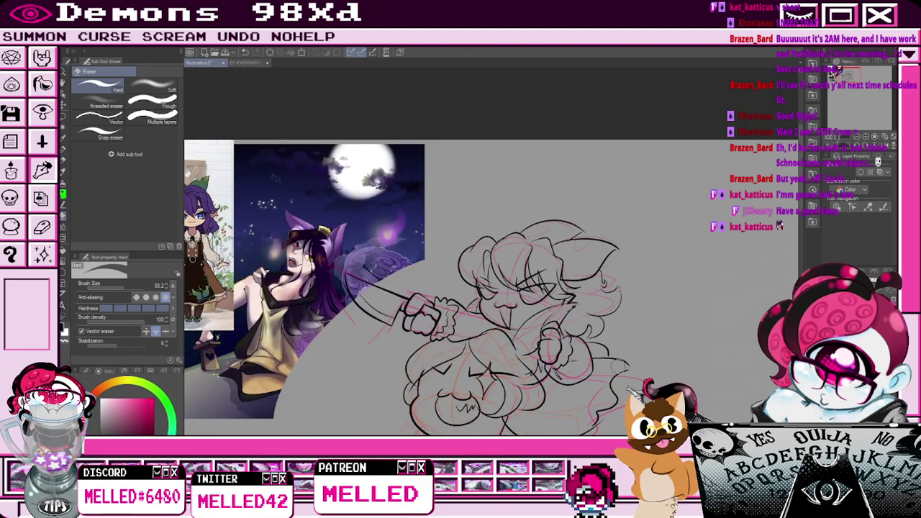
key("p")
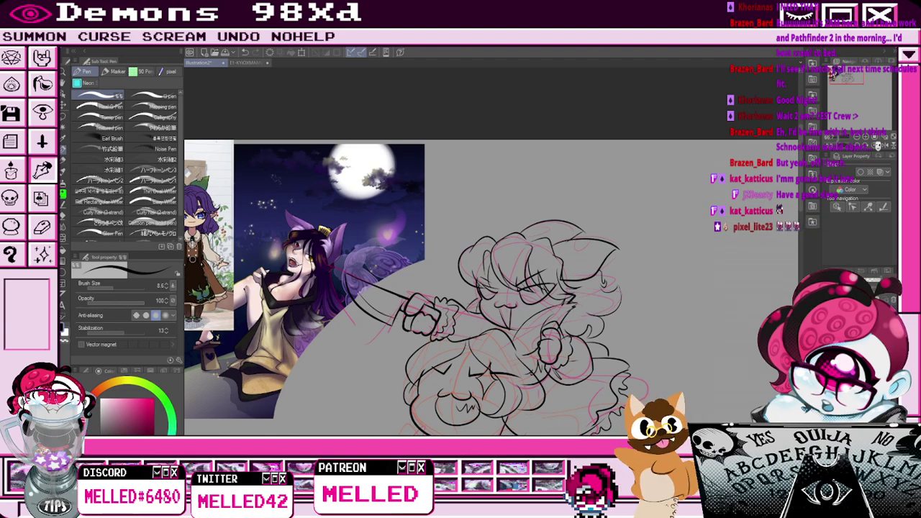
key("e")
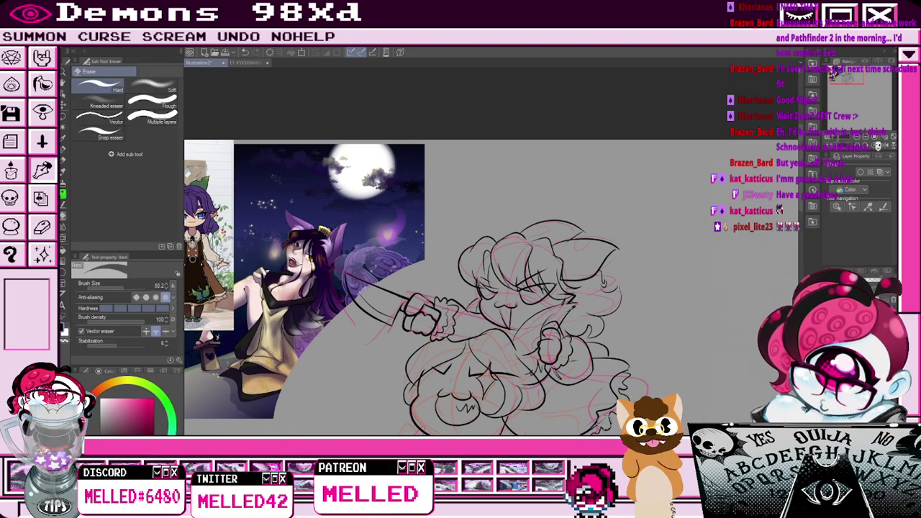
key("p")
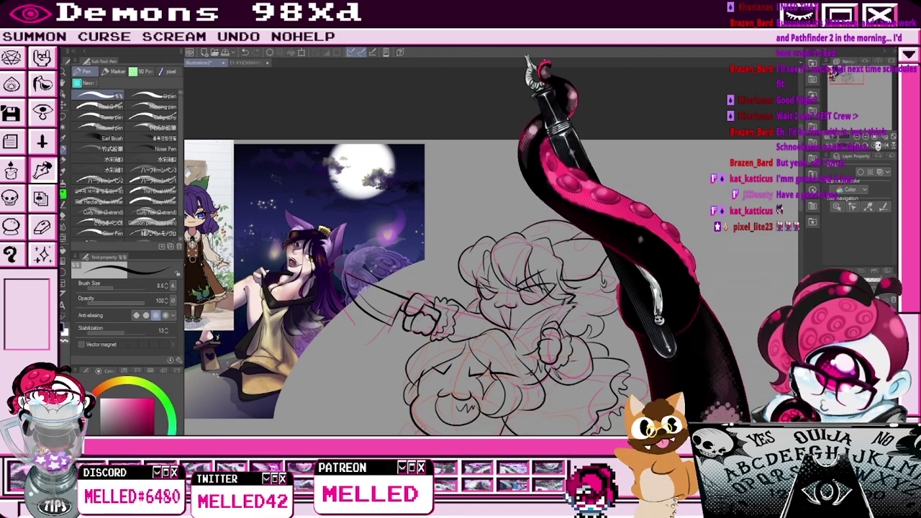
Refine the upper character's neckline and raised sleeve beside the fist, alternating between erasing overlaps and redrawing lines.
scroll(489, 403, "up", 1)
key("e")
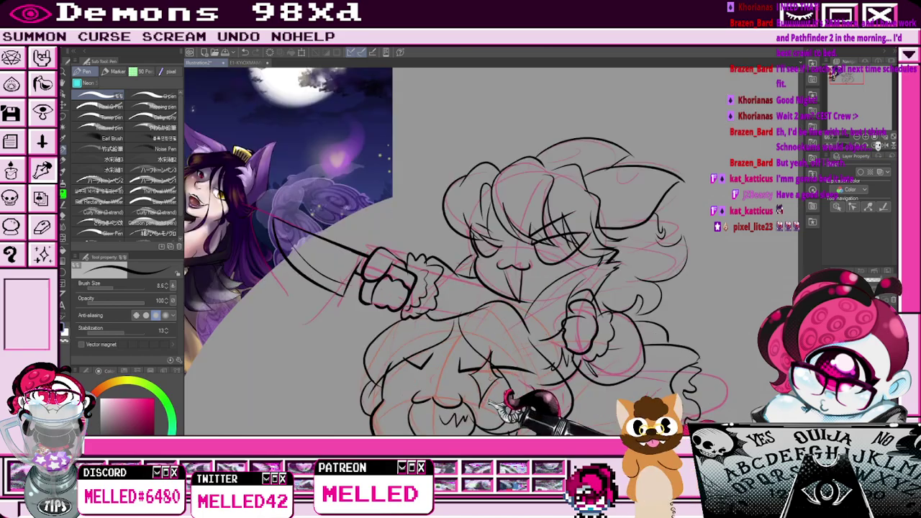
key("p")
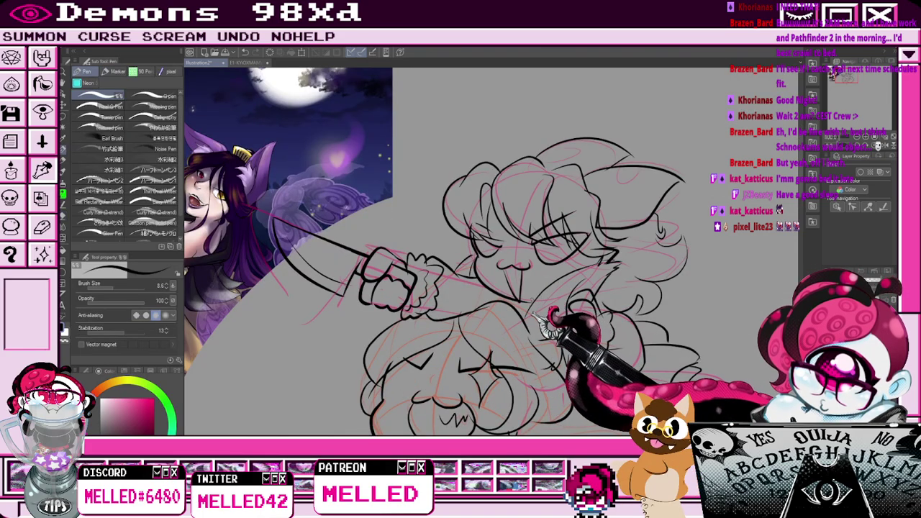
key("e")
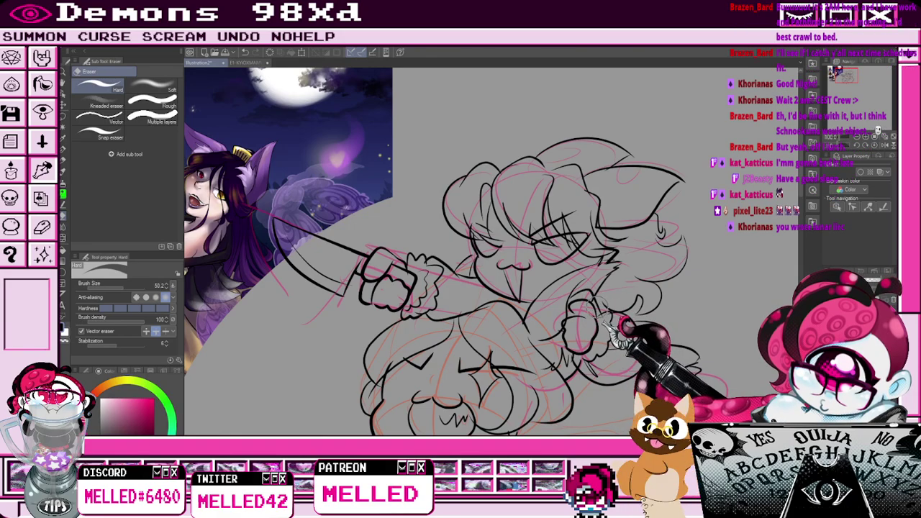
key("p")
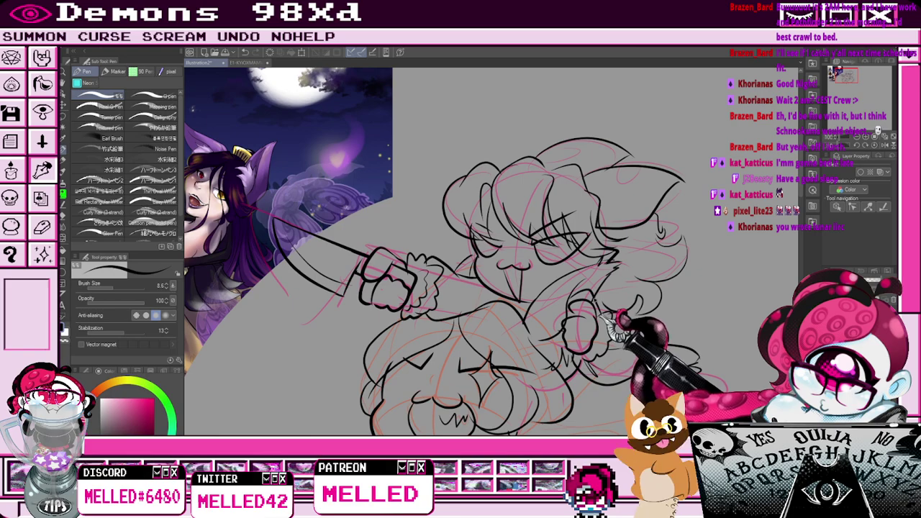
key("e")
key("p")
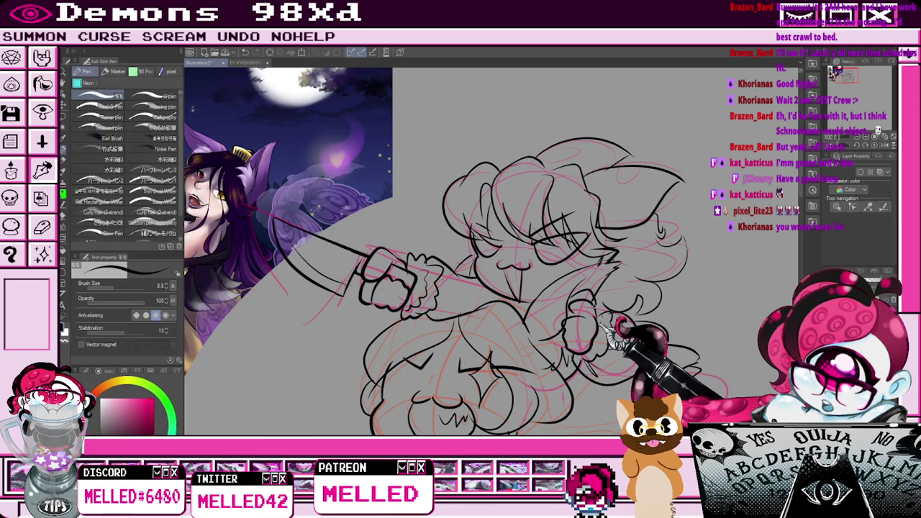
key("e")
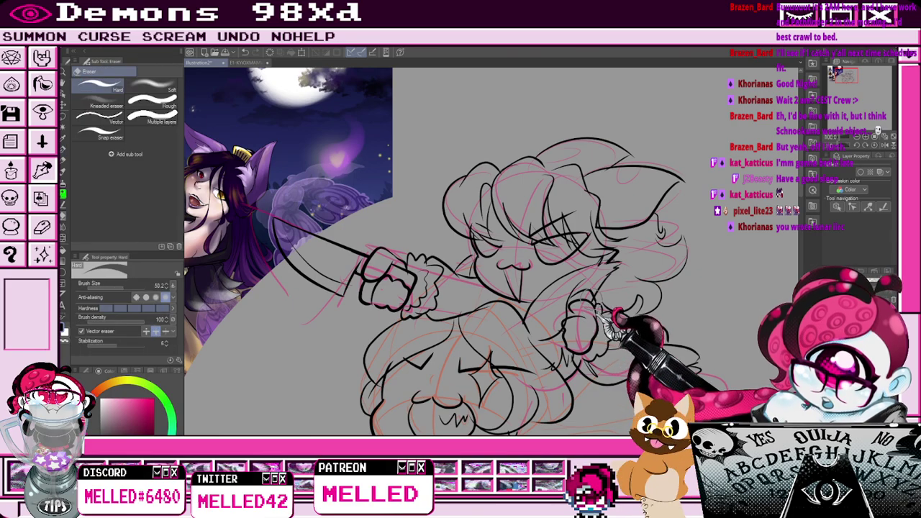
key("p")
key("e")
scroll(577, 305, "down", 1)
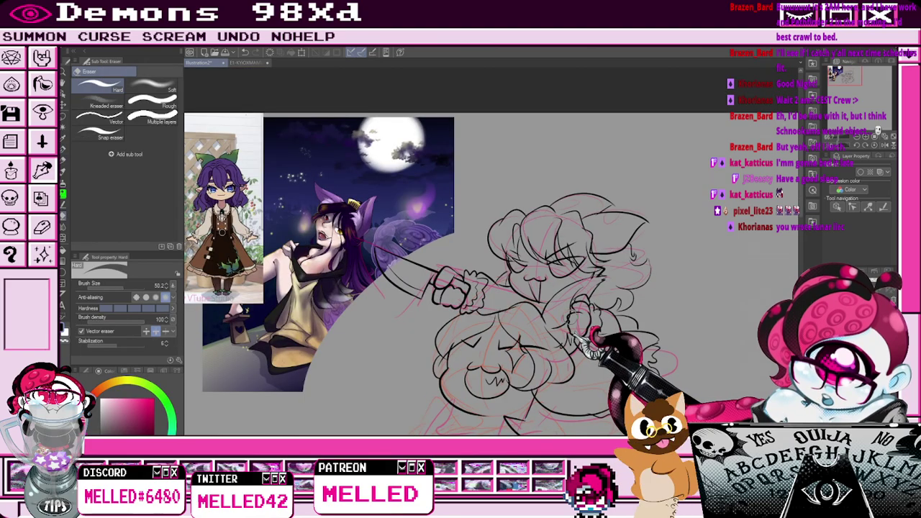
key("p")
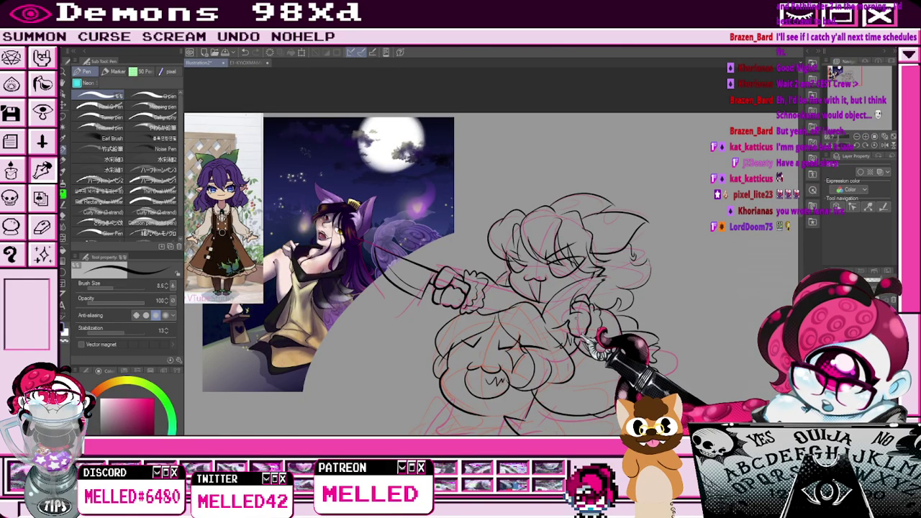
key("e")
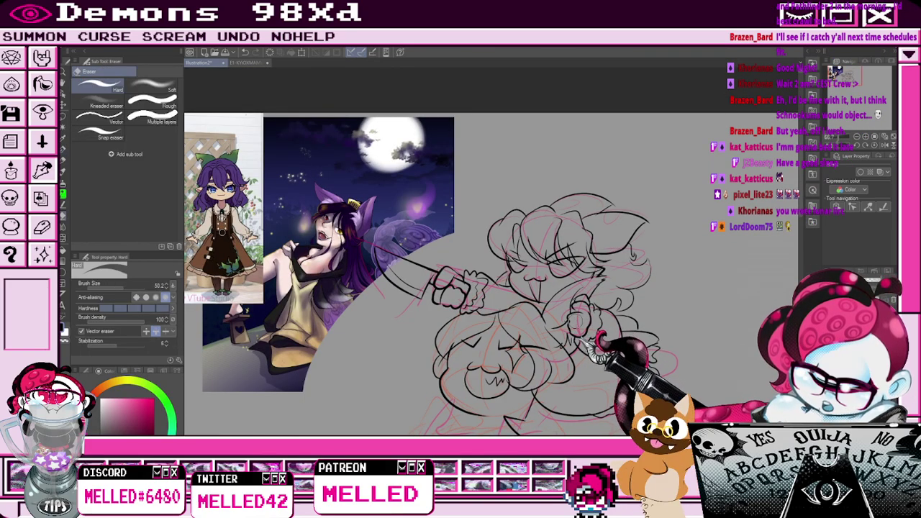
Ink the two small pointed shapes beneath the lower character's head and extend the ruffled skirt hem down to meet them.
key("ctrl+minus")
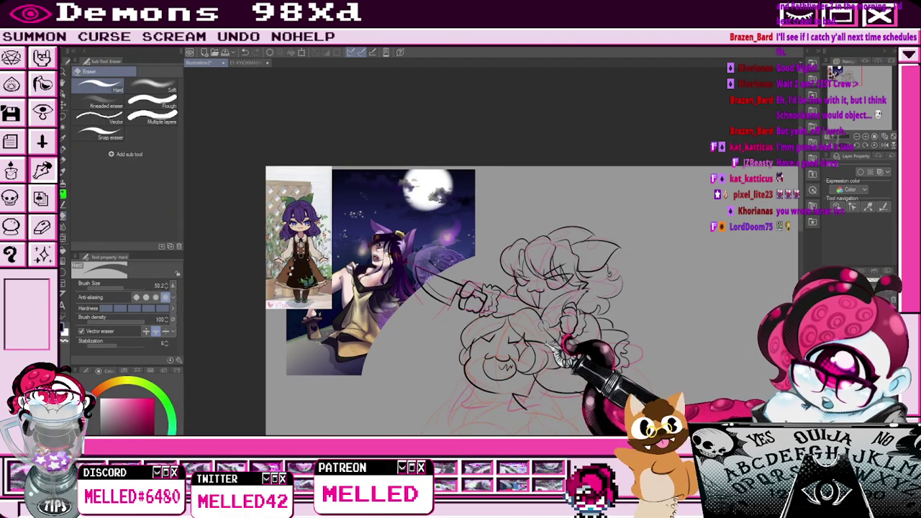
key("p")
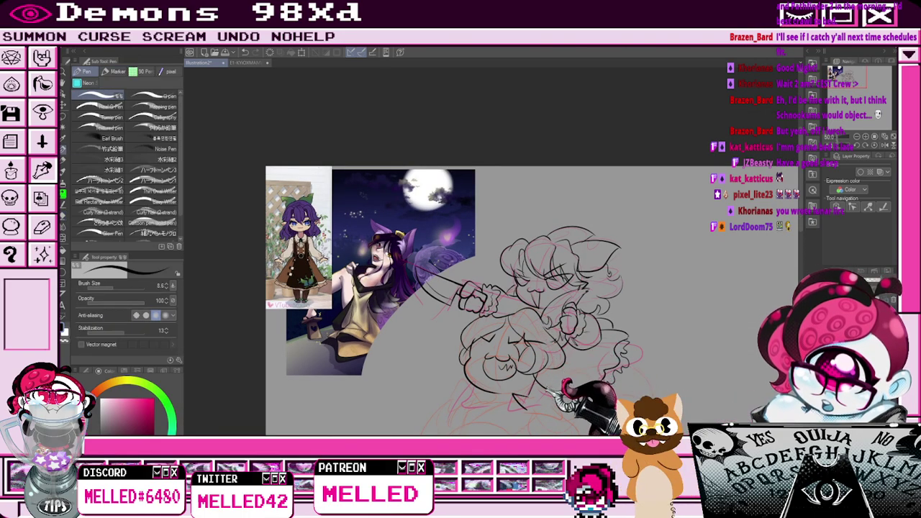
key("ctrl+minus")
scroll(506, 410, "up", 1)
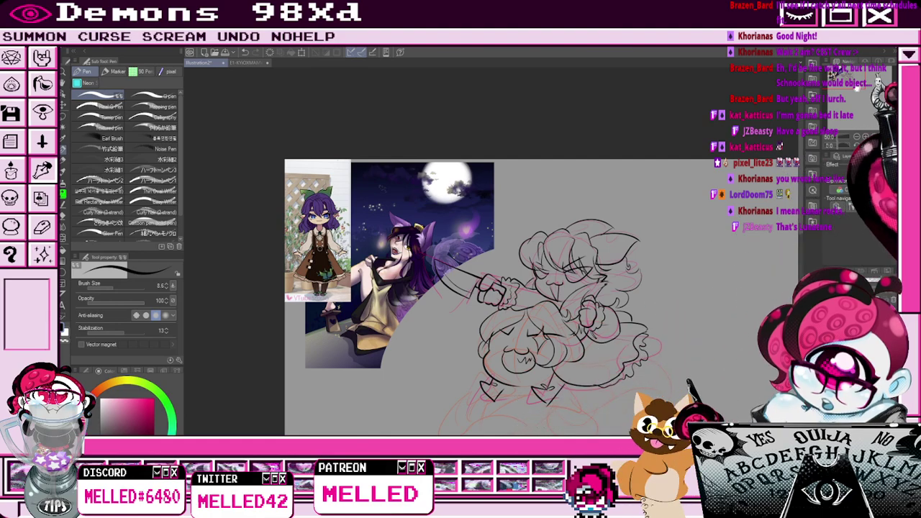
left_click_drag(857, 87, 854, 92)
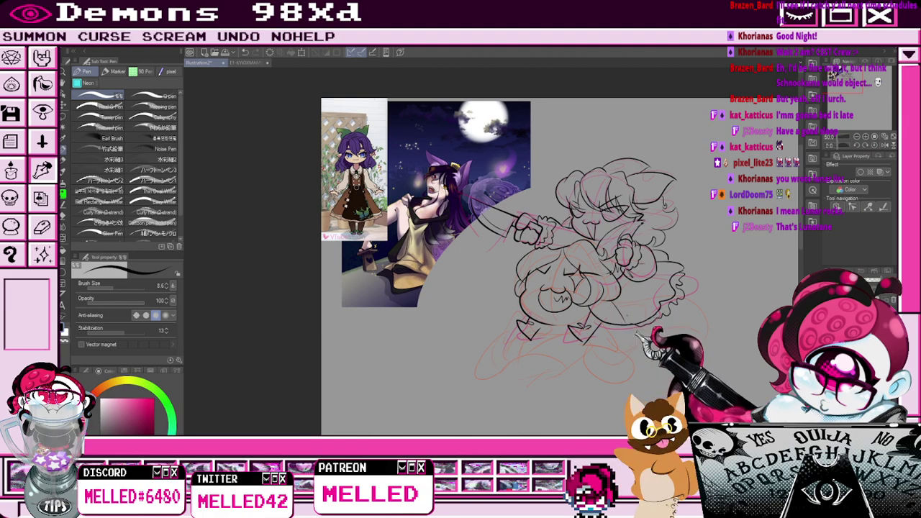
scroll(558, 342, "up", 1)
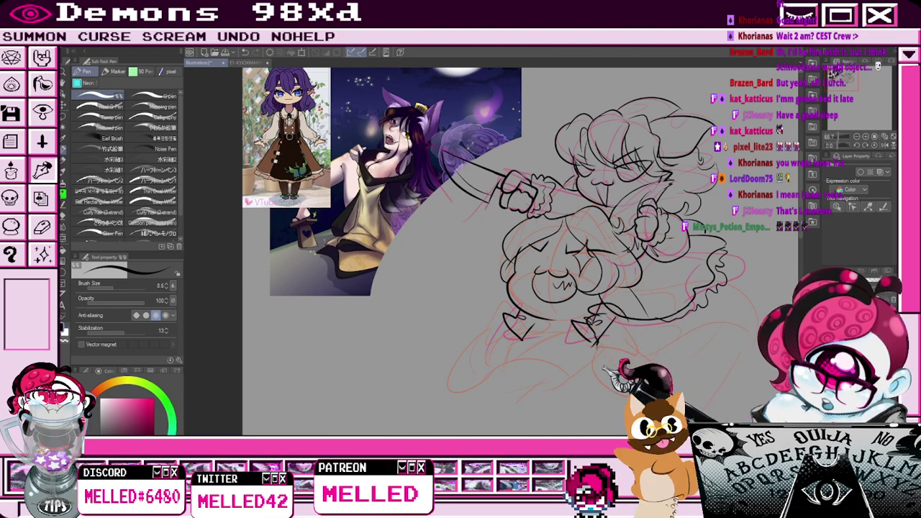
Ink the lower character's hands around the two pointed cuffs, plus the bent arm and long sweeping curve beneath one of them.
key("e")
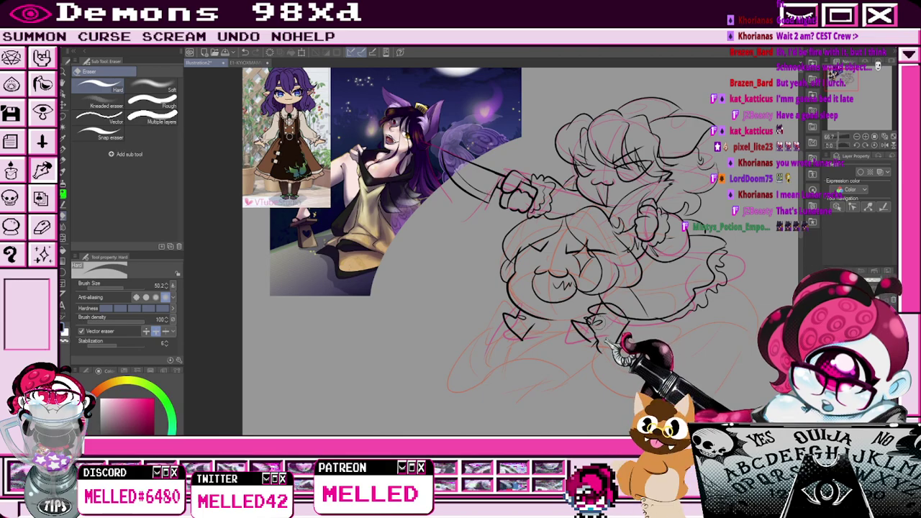
key("p")
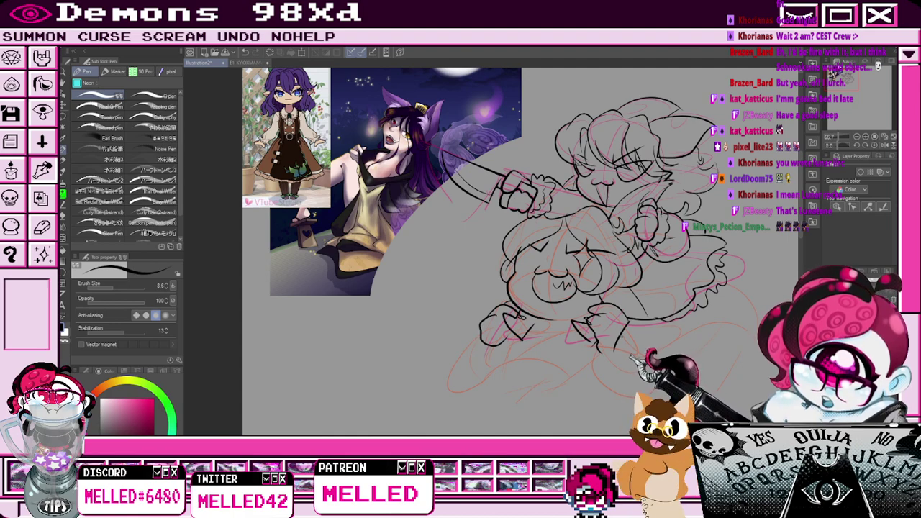
key("e")
key("p")
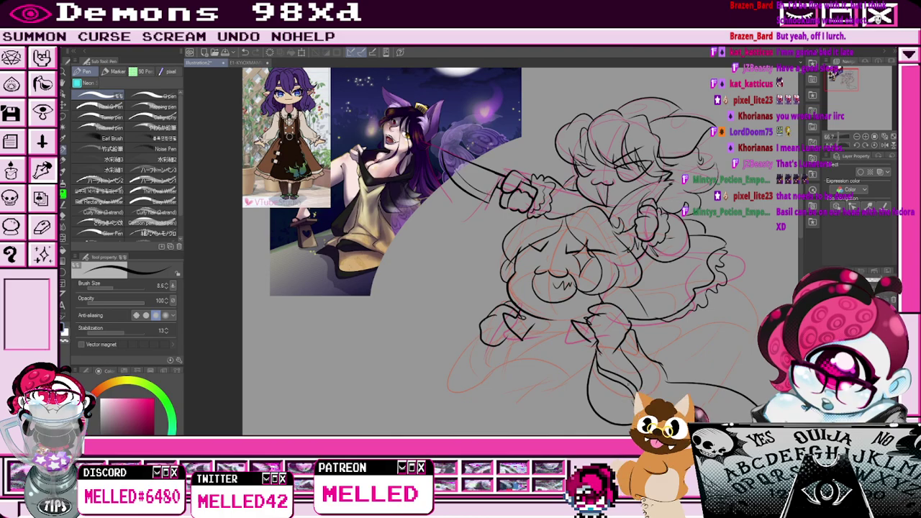
Ink the lower character's other arm, the torso lines and the flowing strands behind the body, erasing overlapping lines.
key("e")
key("p")
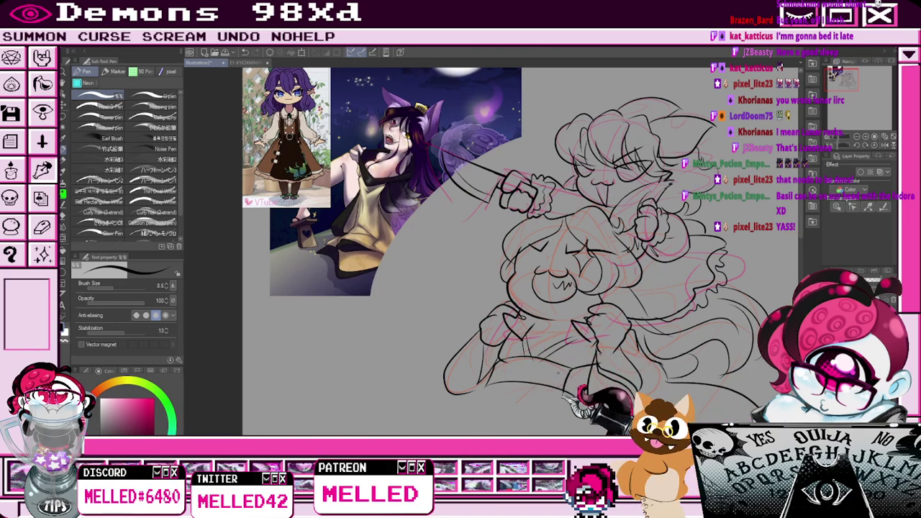
key("e")
key("p")
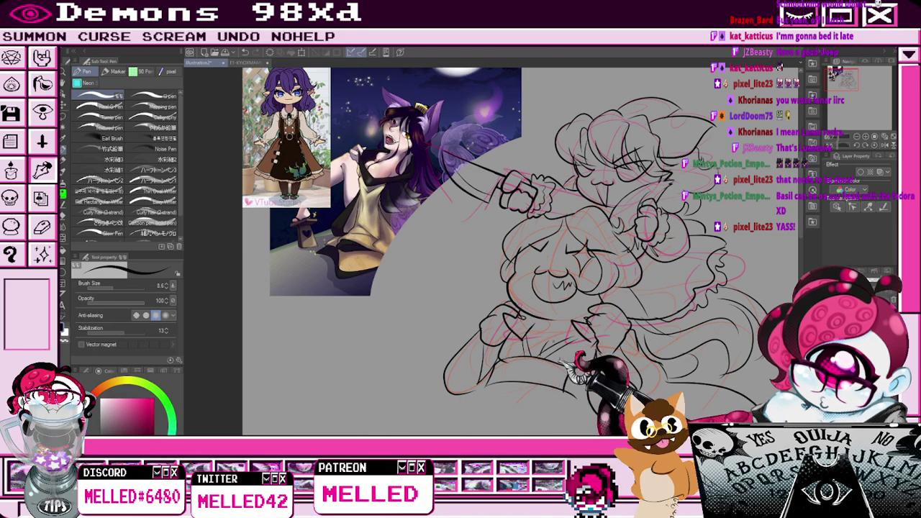
key("e")
key("p")
Sample a light purple from the character in the night-scene reference picture as the fill color.
scroll(645, 394, "down", 1)
left_click_drag(850, 85, 846, 77)
left_click(63, 138)
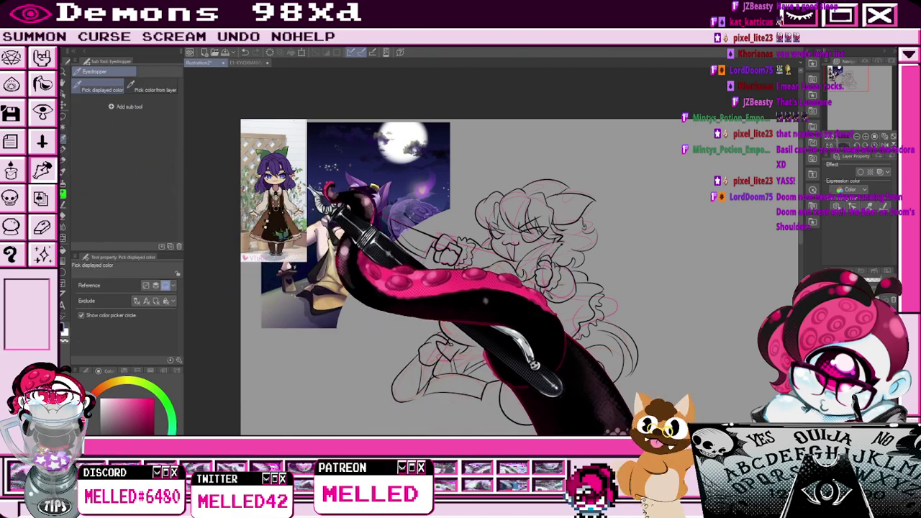
scroll(357, 199, "up", 1)
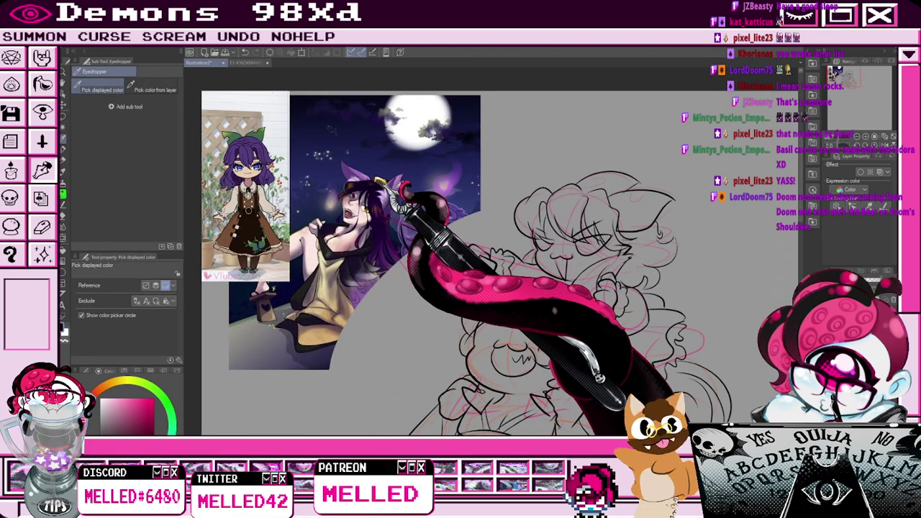
scroll(394, 188, "down", 1)
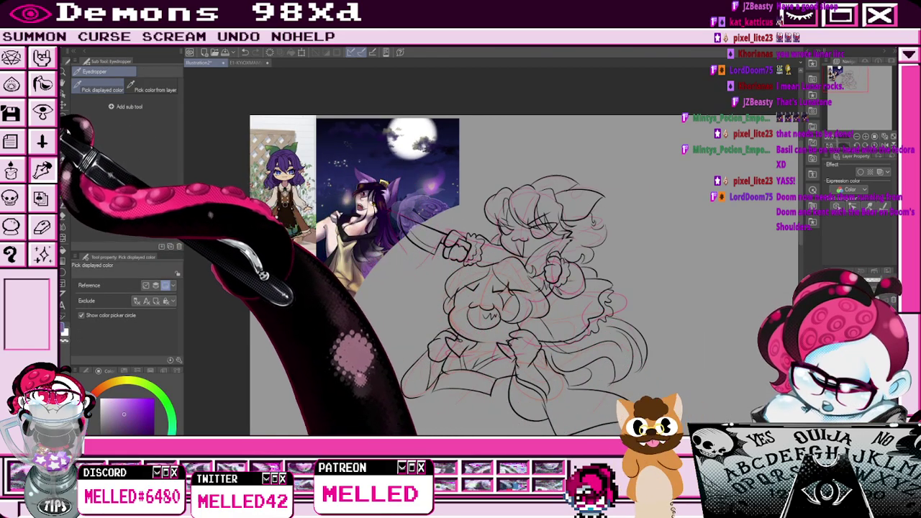
left_click(62, 127)
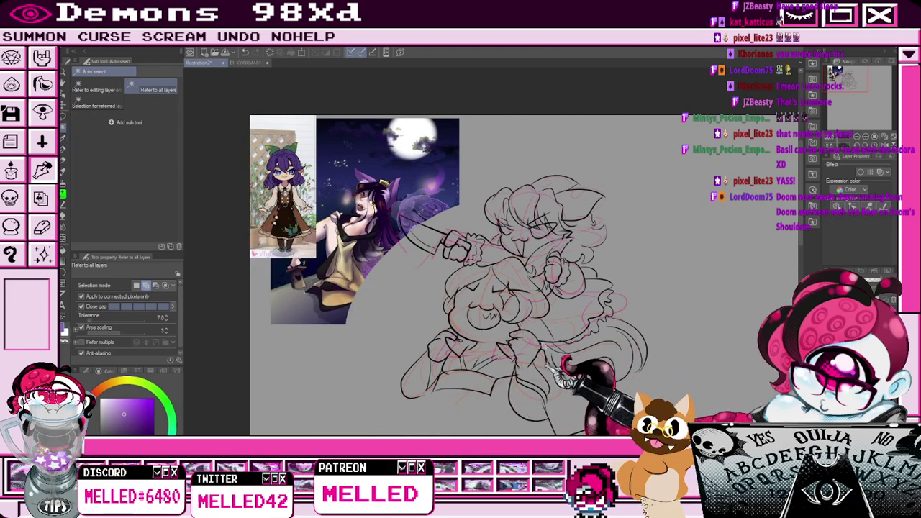
key("e")
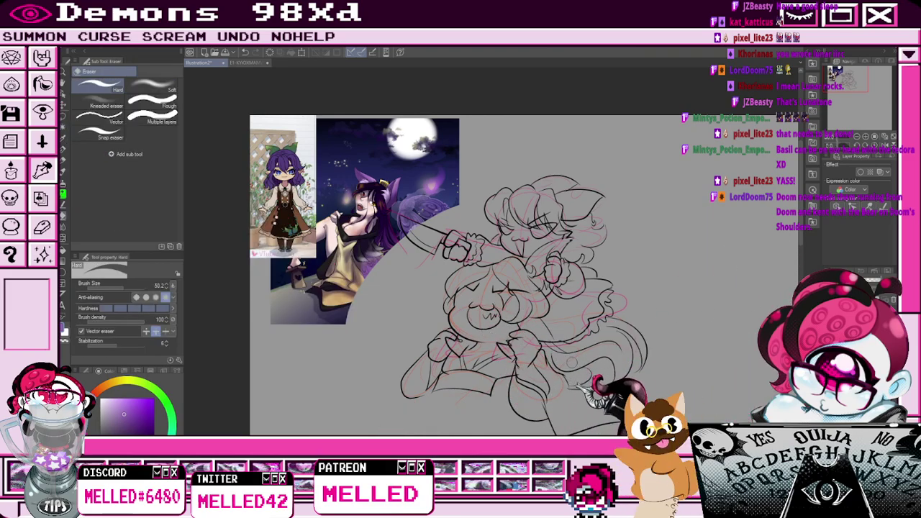
scroll(583, 390, "down", 1)
scroll(554, 398, "up", 1)
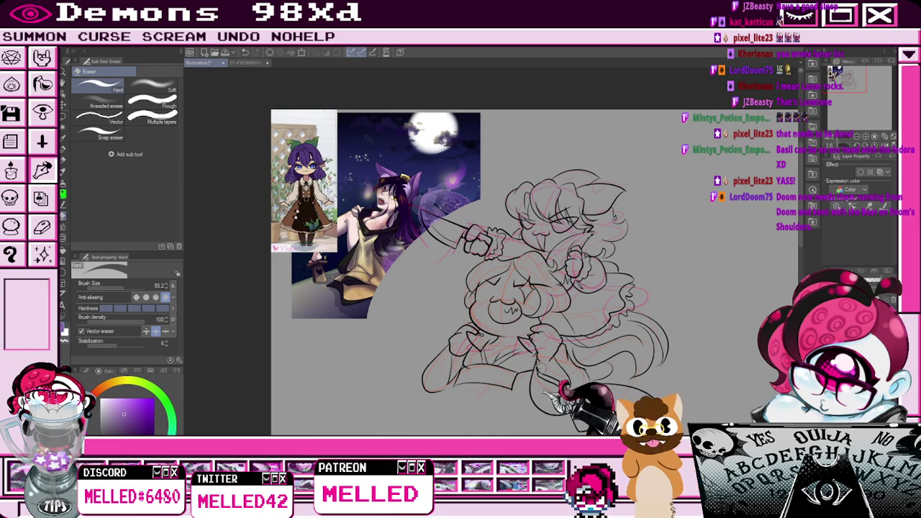
scroll(554, 388, "down", 1)
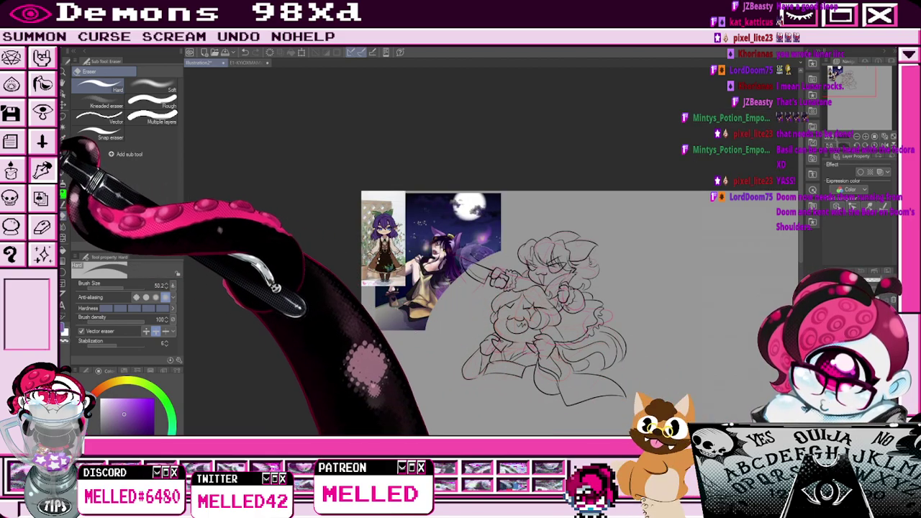
Hide the rough sketch and fill the upper character's inner hair around the neck and behind the raised hand with light purple.
left_click(64, 128)
scroll(568, 304, "up", 1)
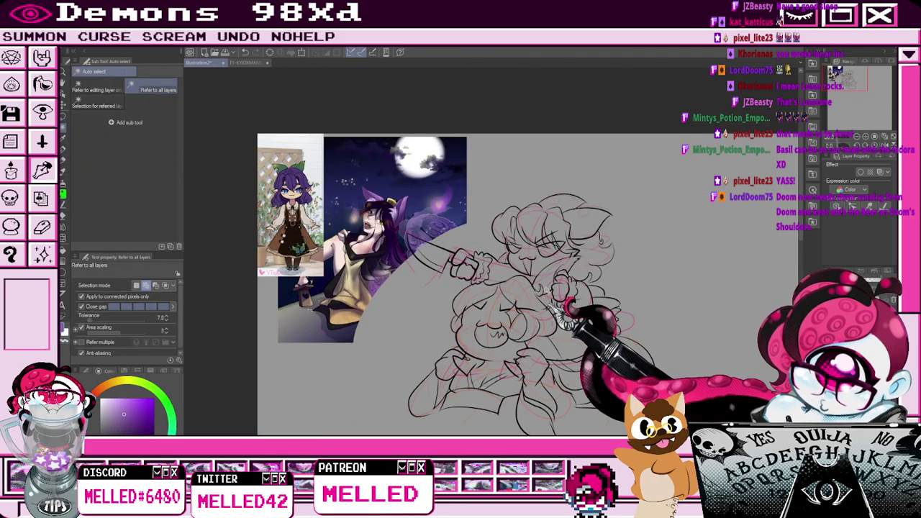
left_click(550, 291)
left_click(567, 309)
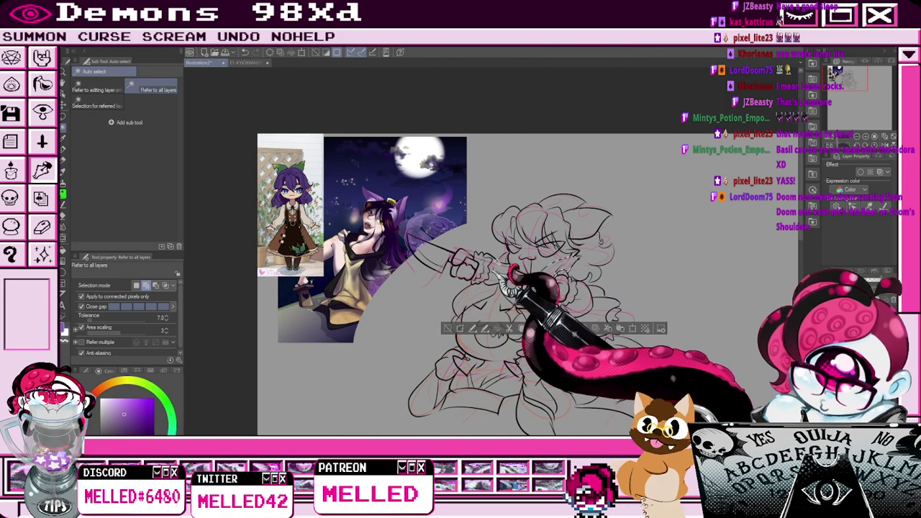
left_click(515, 268)
left_click(856, 331)
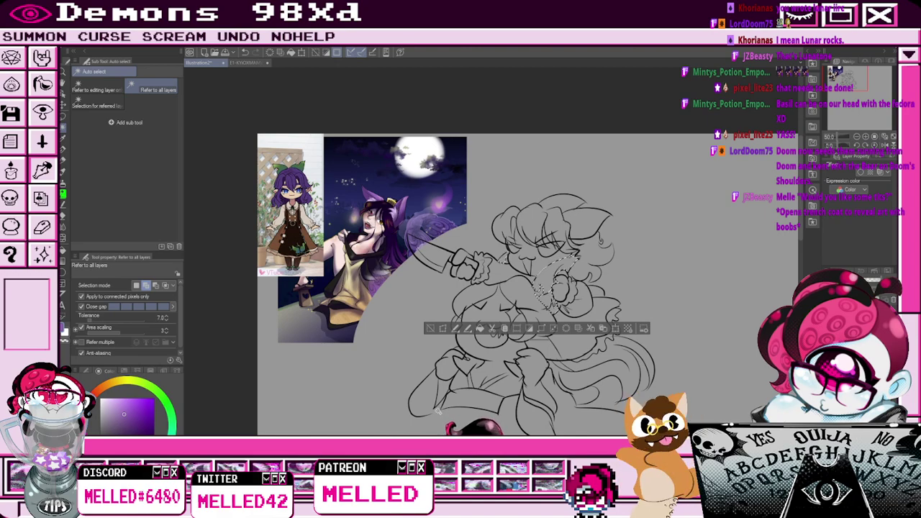
left_click(480, 328)
left_click(430, 330)
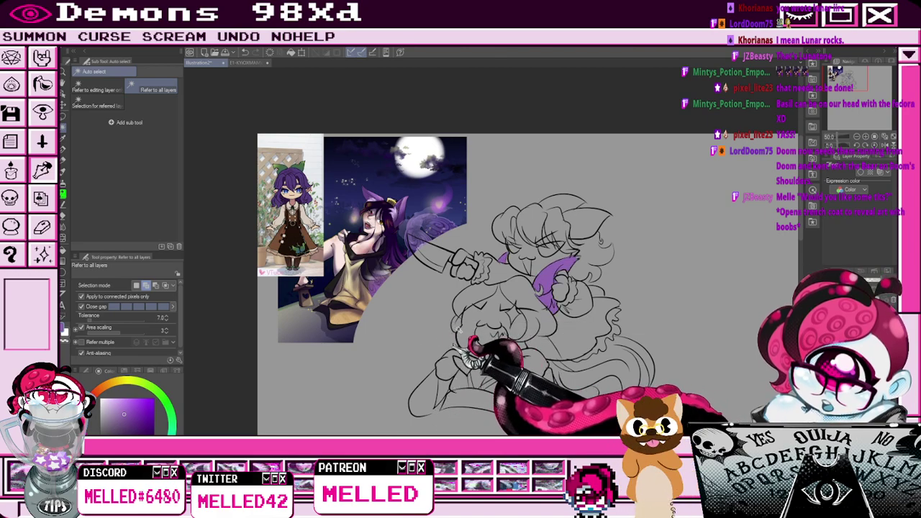
key("p")
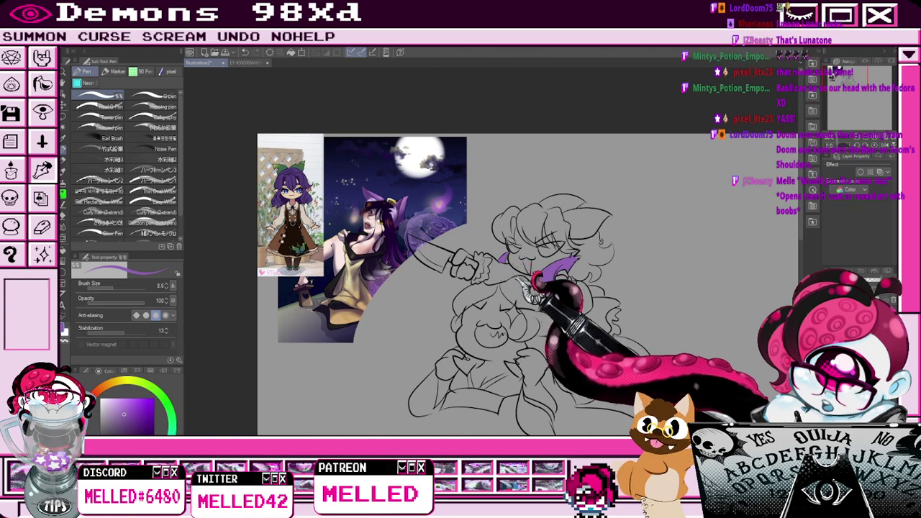
key("e")
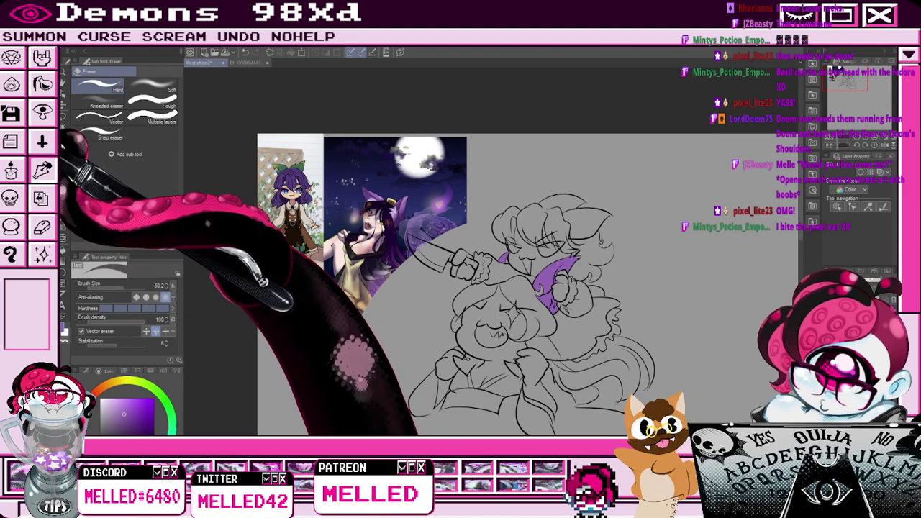
Sample the dark purple from the small reference character's hair and fill the upper character's bangs and outer curls with it.
left_click(62, 138)
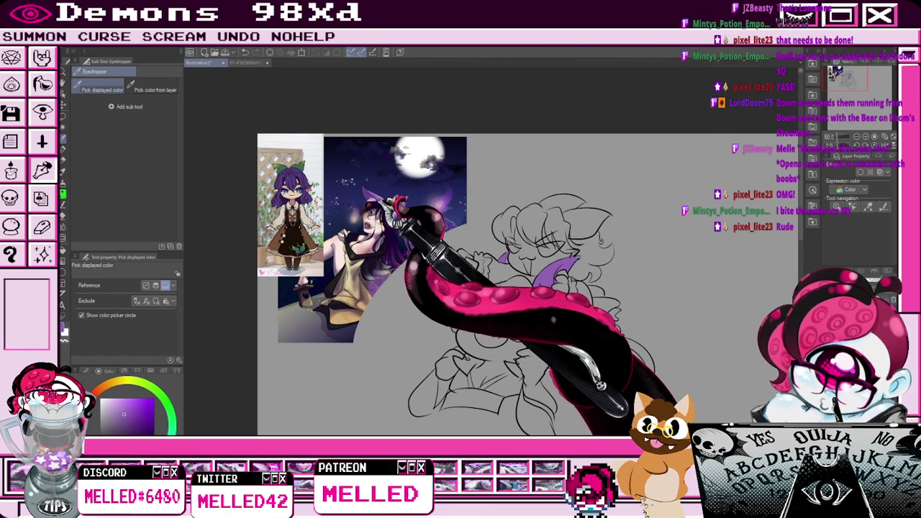
left_click(294, 186)
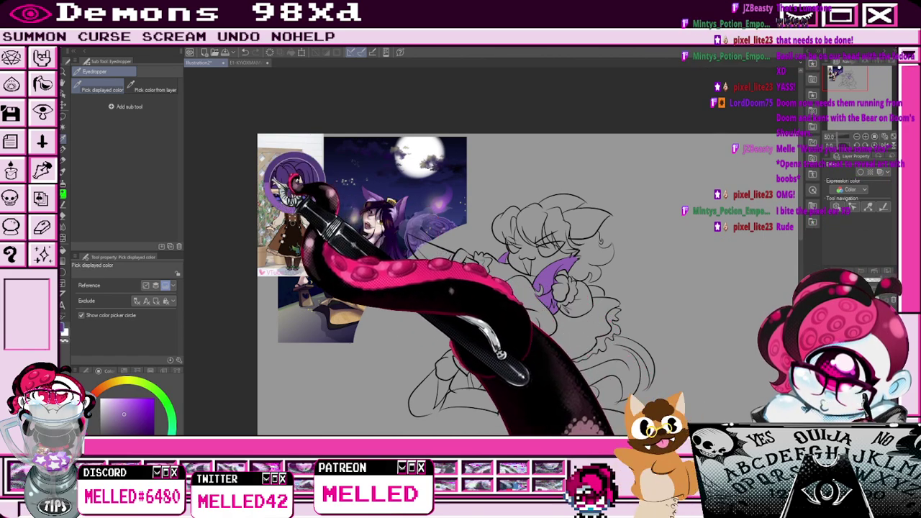
left_click(64, 127)
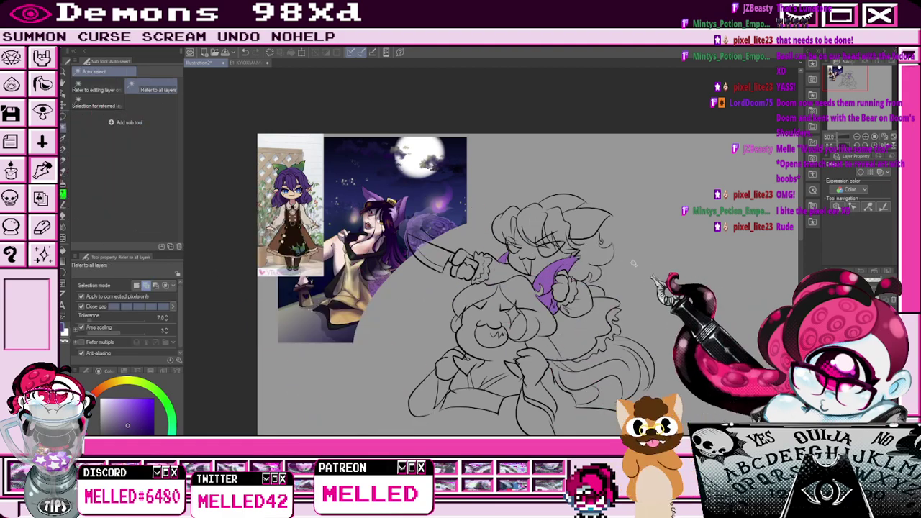
left_click(517, 236)
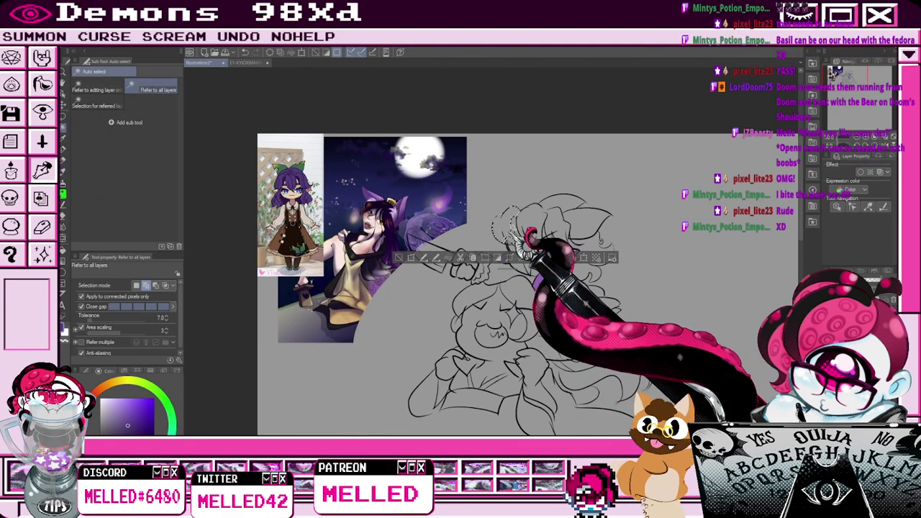
scroll(525, 234, "up", 2)
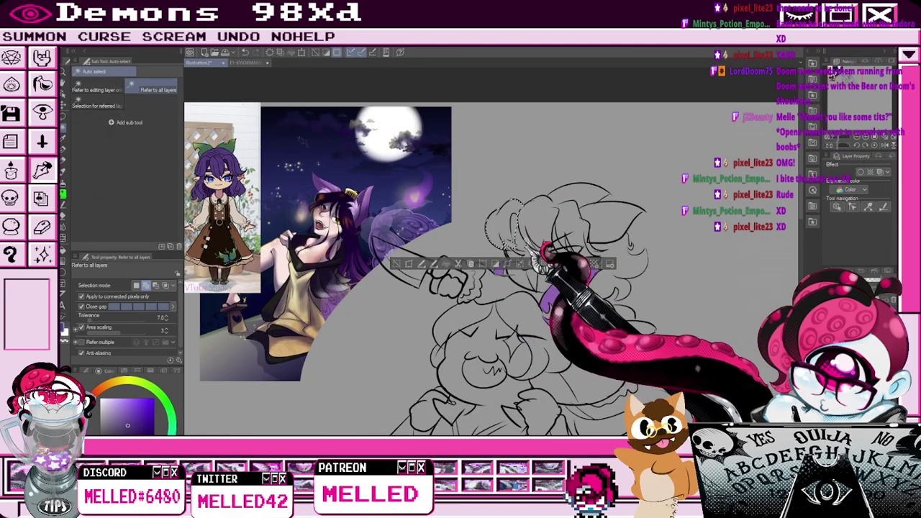
left_click(548, 220)
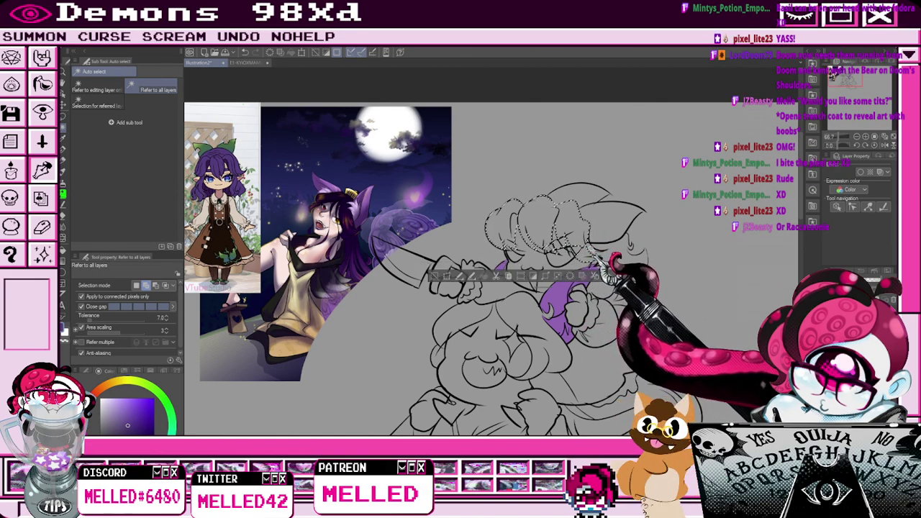
left_click(617, 258)
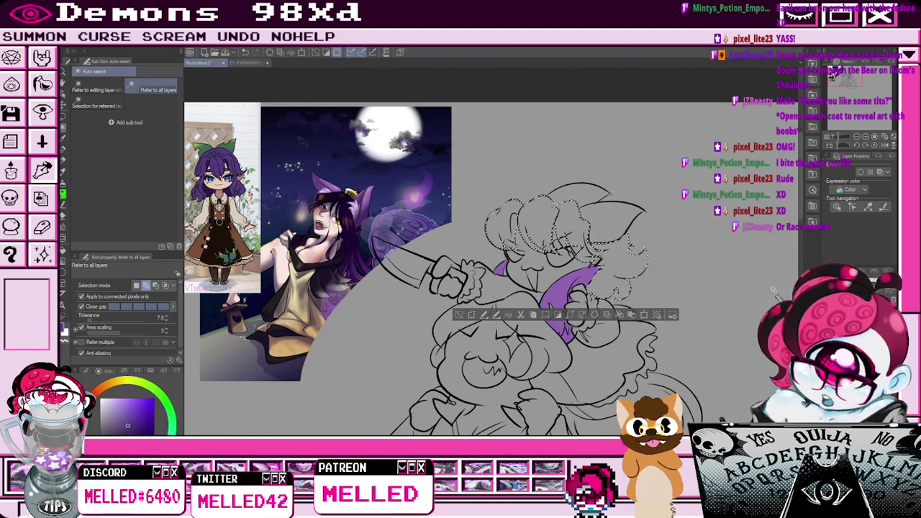
left_click(509, 315)
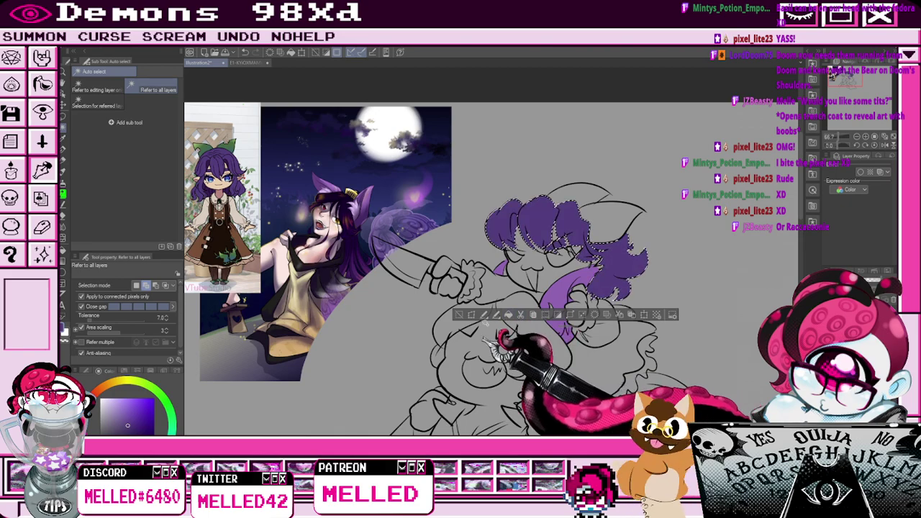
left_click(460, 315)
Touch up gaps and edges in the upper character's light and dark purple hair fills, resampling each purple as needed.
key("p")
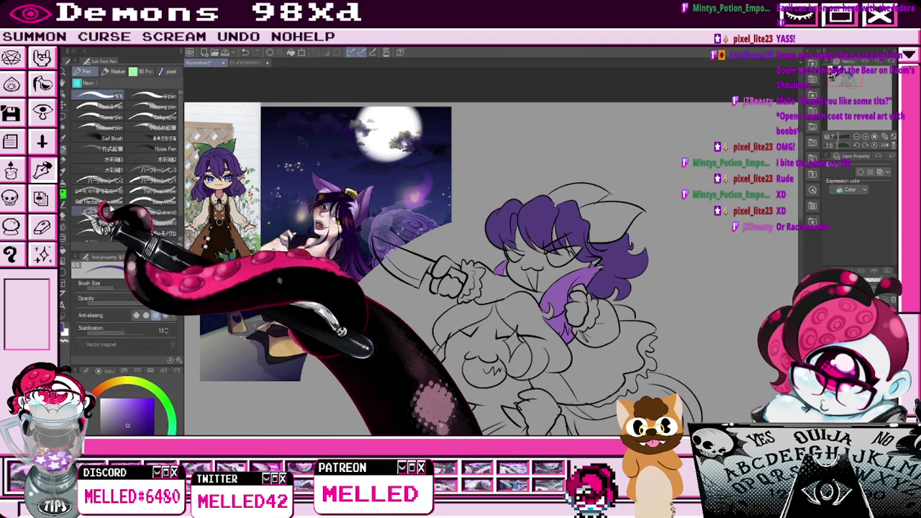
key("e")
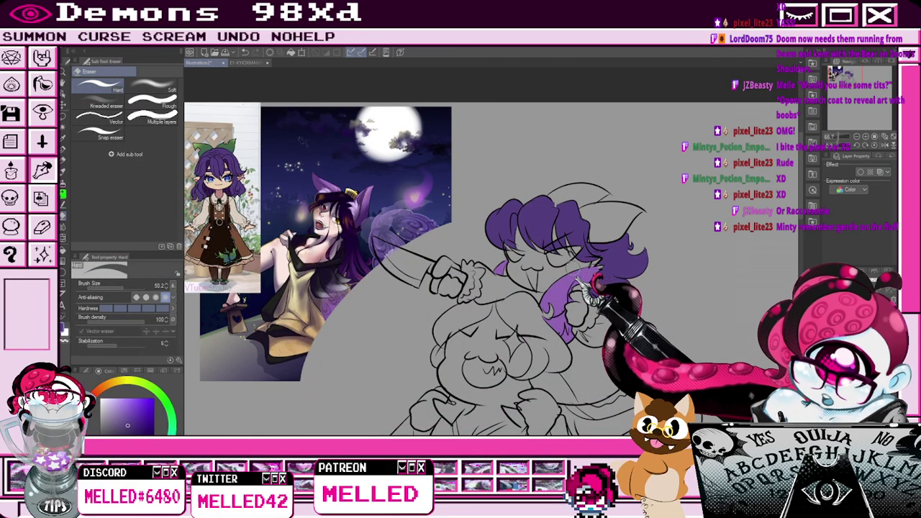
key("i")
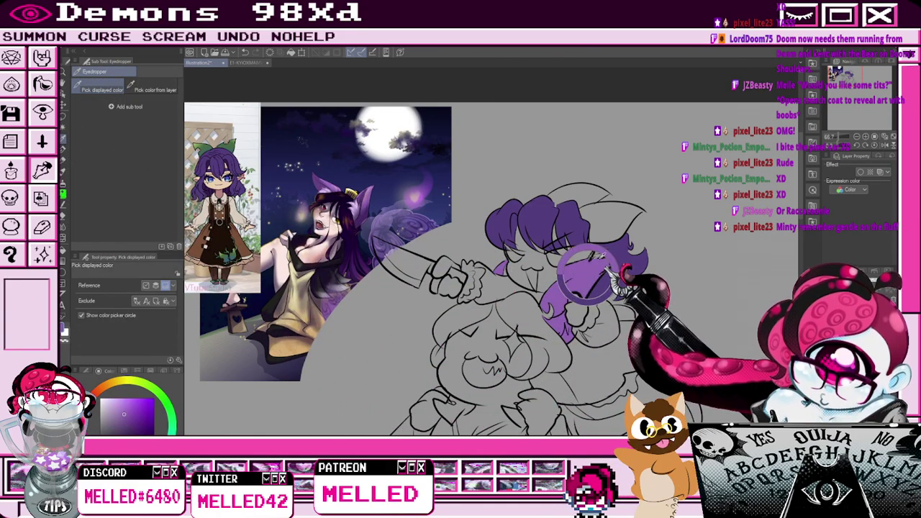
key("p")
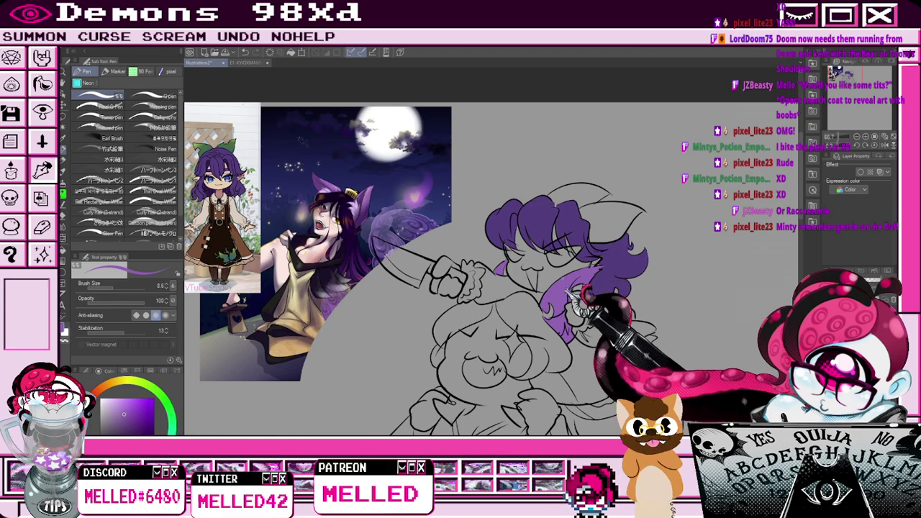
key("i")
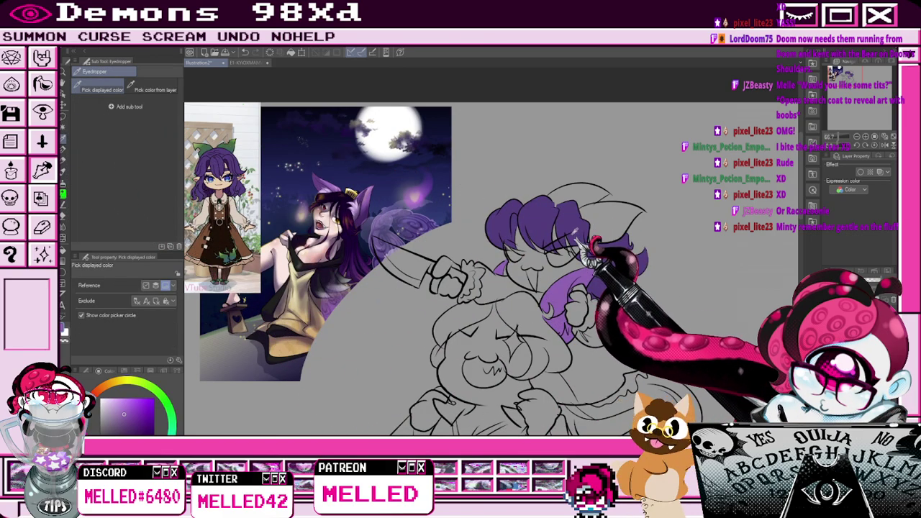
key("e")
key("p")
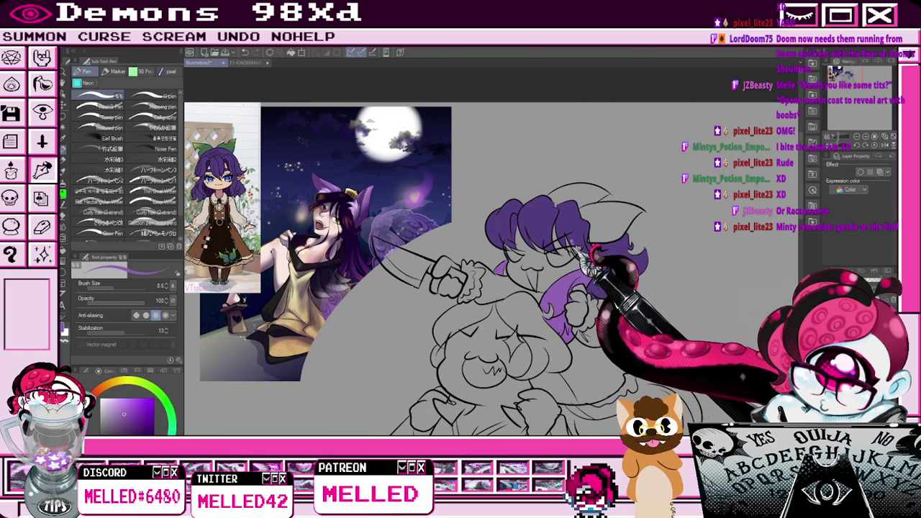
key("i")
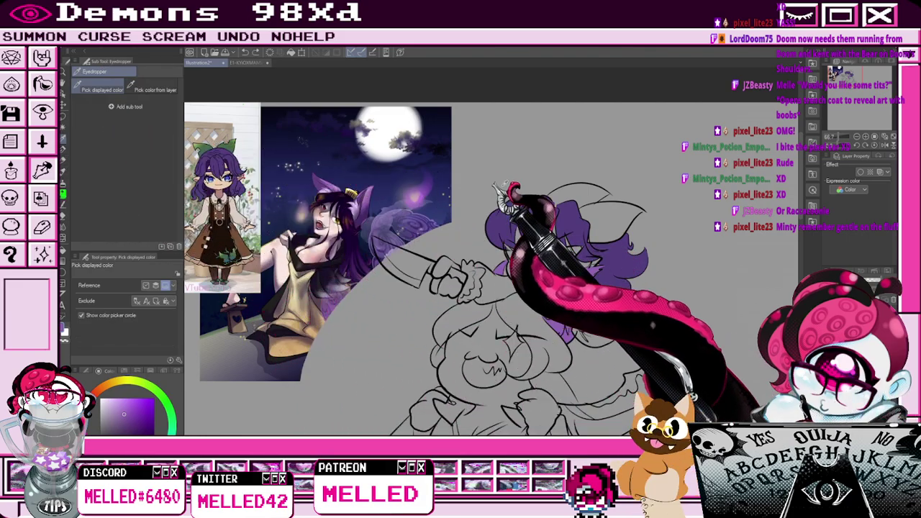
key("p")
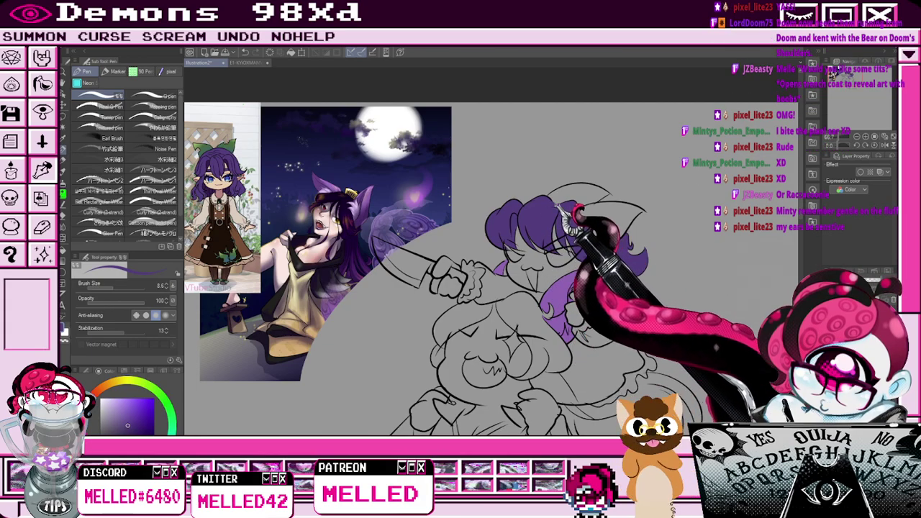
scroll(584, 194, "down", 1)
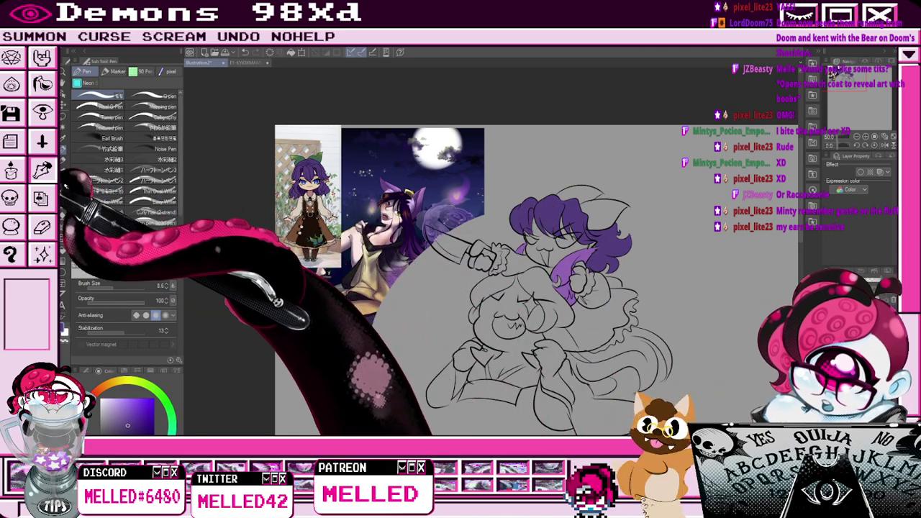
Sample a very dark purple from the hair of the character in the night-scene reference picture.
left_click(64, 138)
scroll(412, 202, "up", 2)
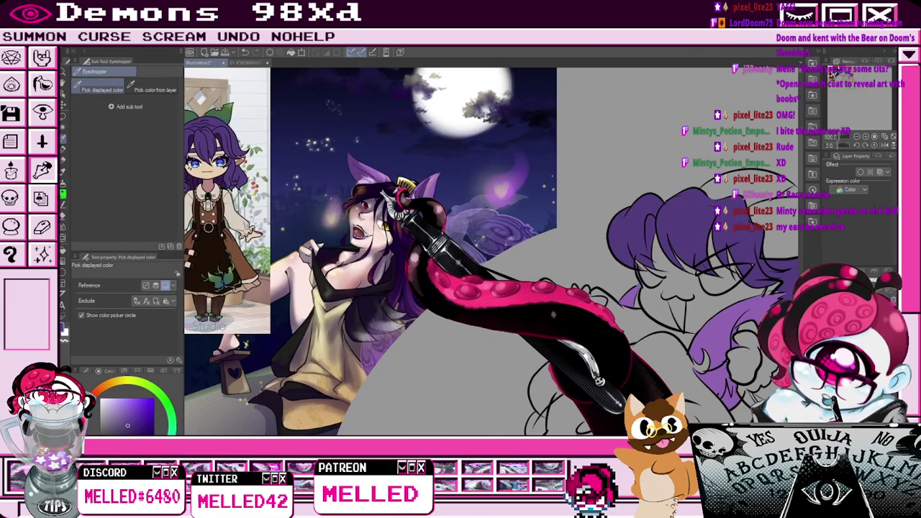
left_click(378, 189)
scroll(291, 203, "down", 2)
Select the lower character's hair around the face and the flowing locks beneath the skirt ruffle, and fill them with very dark purple.
left_click(64, 127)
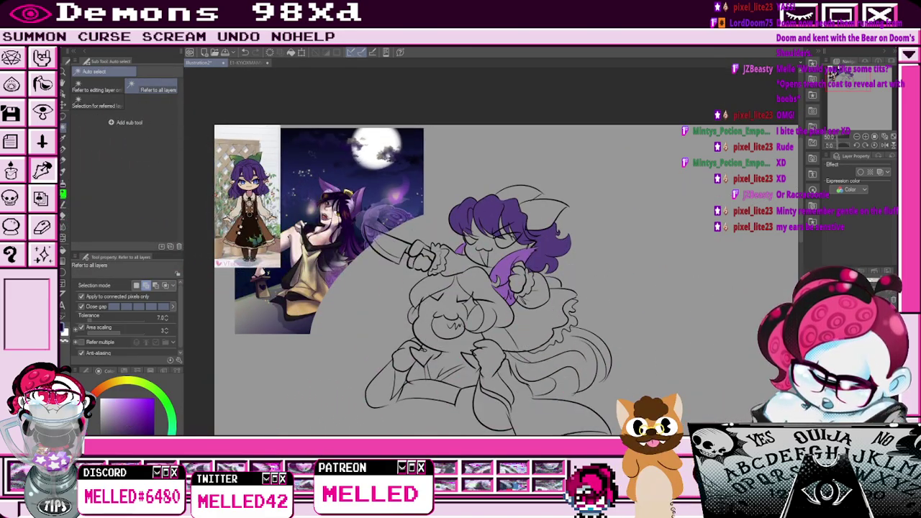
scroll(473, 381, "up", 1)
left_click(520, 277)
left_click(395, 320)
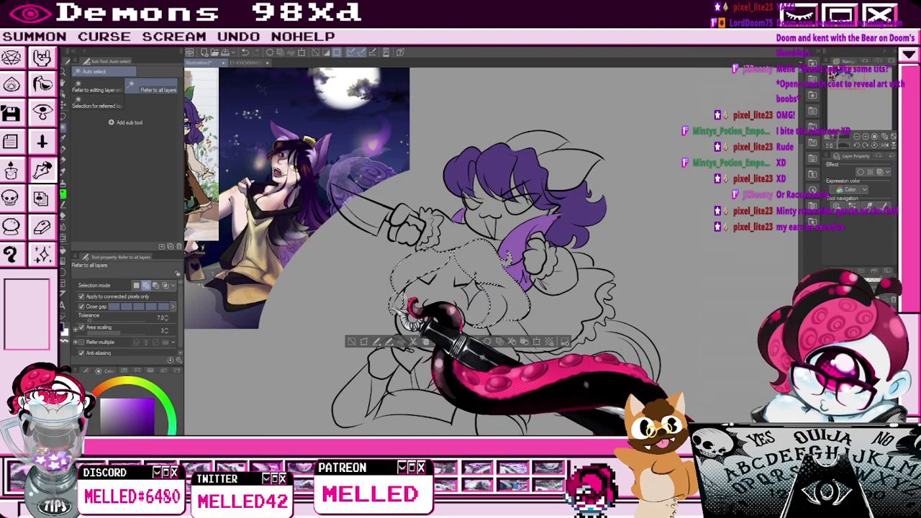
left_click(611, 364)
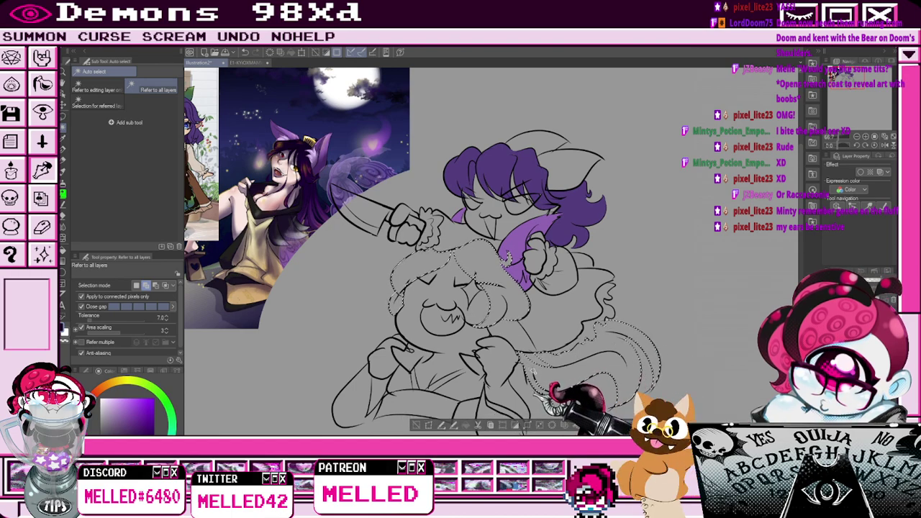
scroll(561, 381, "down", 1)
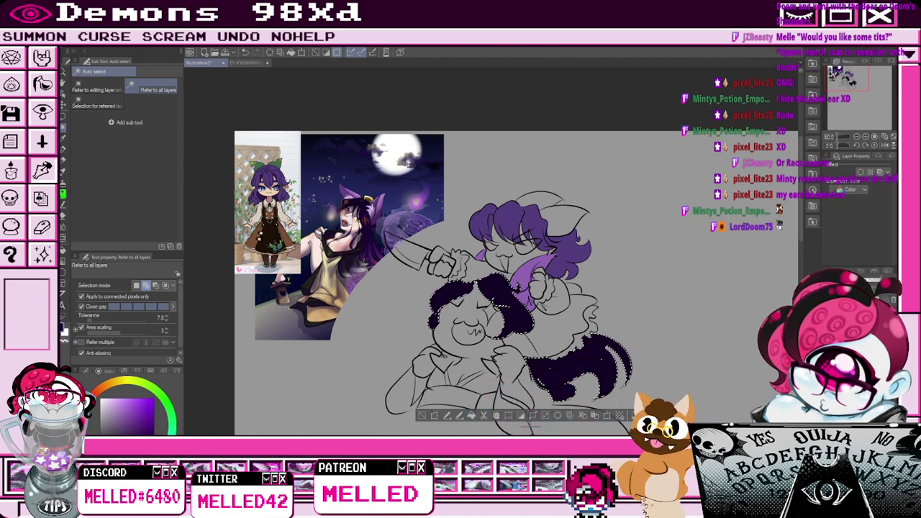
Sample a brighter purple from the night-scene character's hair and blend it over the flowing locks with a foreground-to-transparent gradient.
key("i")
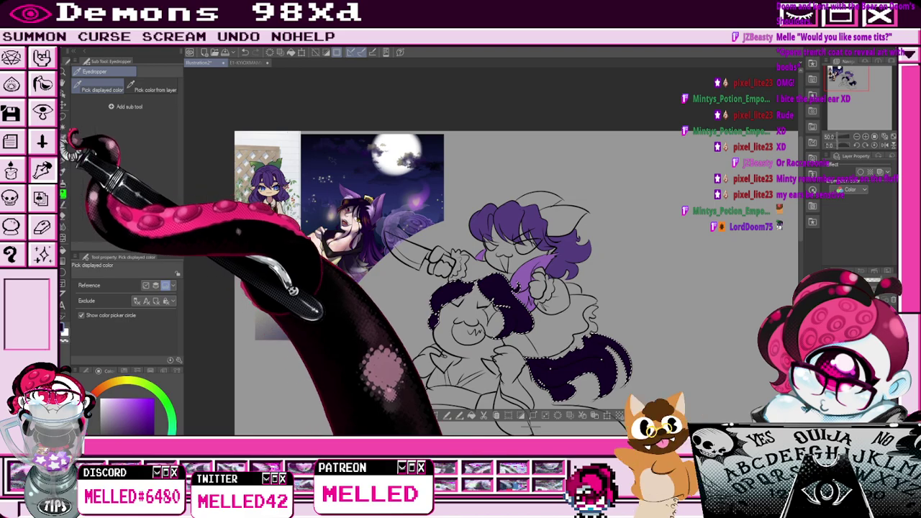
scroll(396, 249, "up", 6)
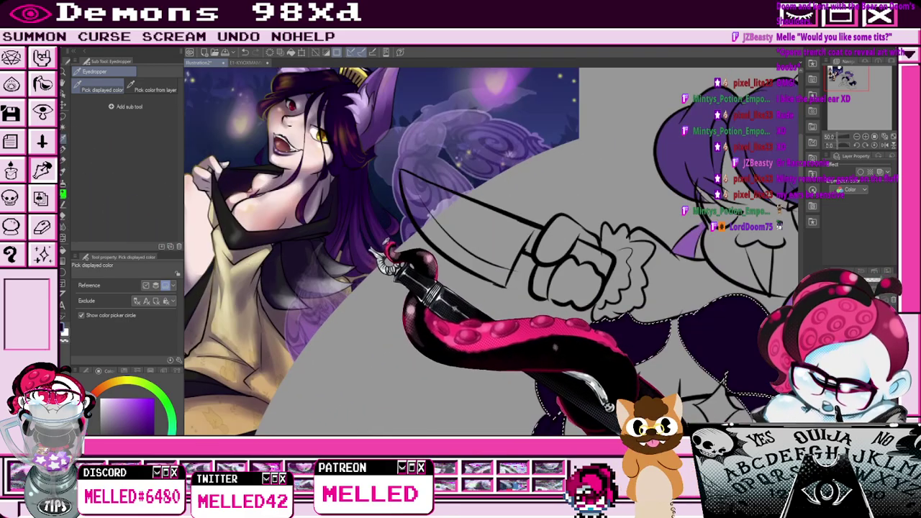
scroll(490, 251, "down", 5)
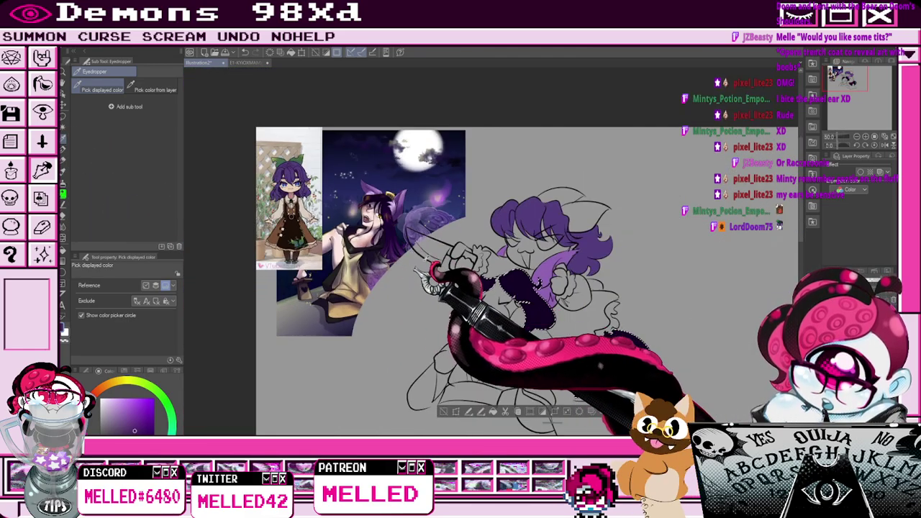
key("g")
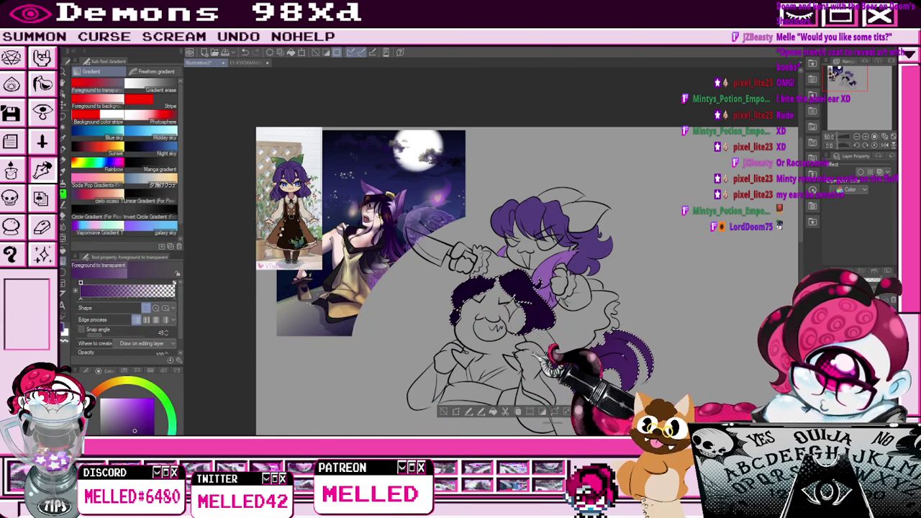
left_click(444, 412)
Erase stray purple at the skirt ruffle and touch up the lower character's hair fill with resampled dark purple.
scroll(626, 322, "up", 2)
key("e")
left_click_drag(614, 357, 647, 366)
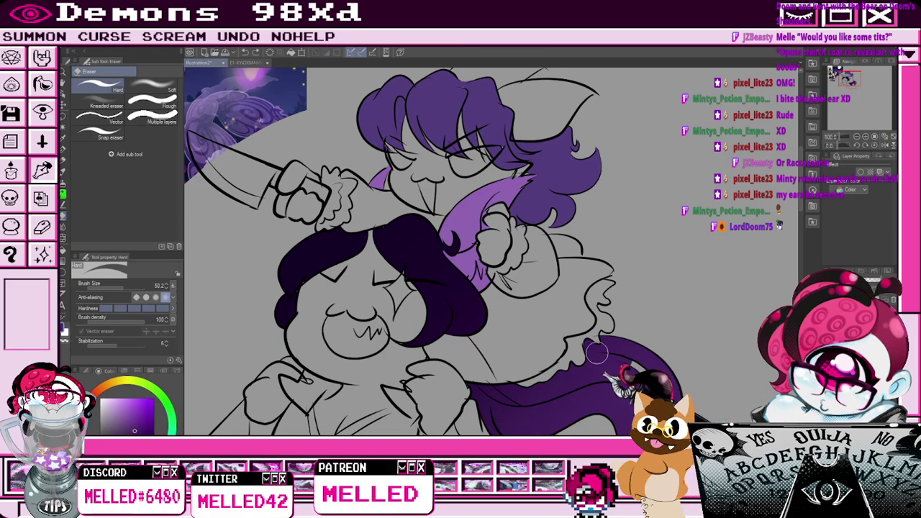
scroll(657, 390, "down", 3)
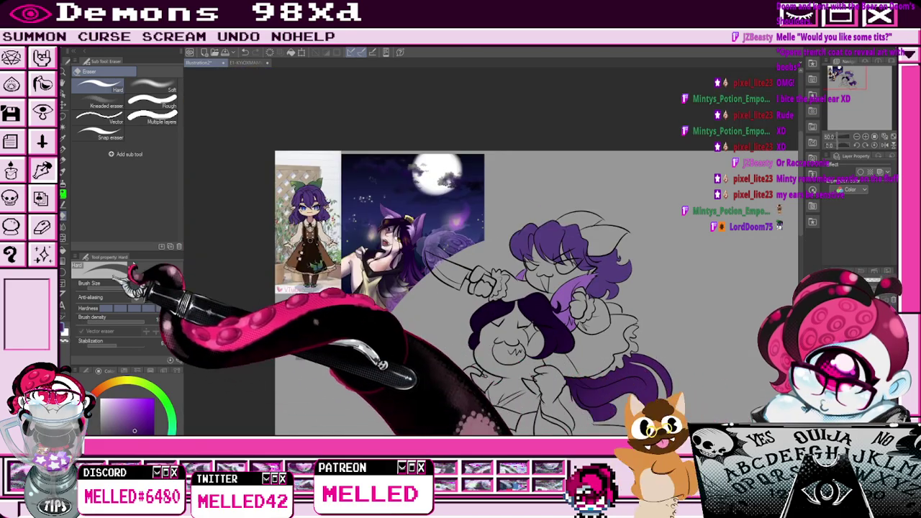
key("p")
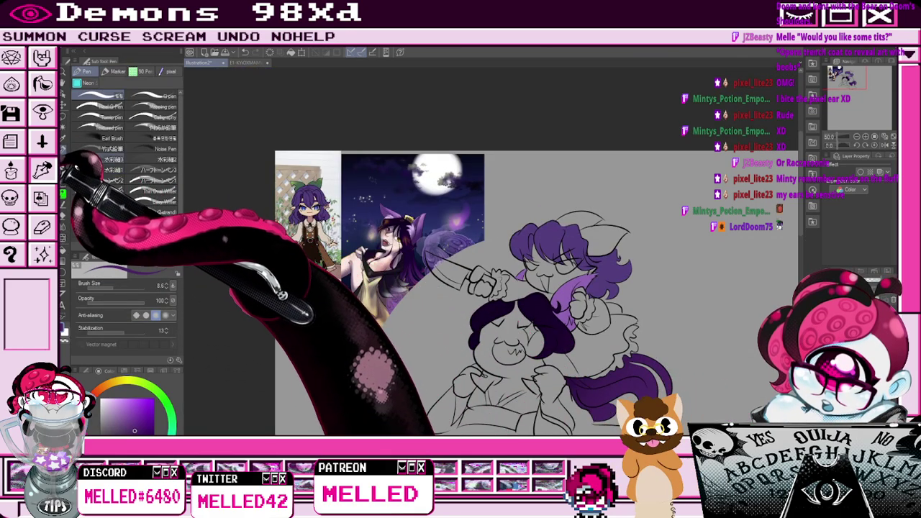
key("i")
left_click(555, 338)
scroll(536, 352, "up", 3)
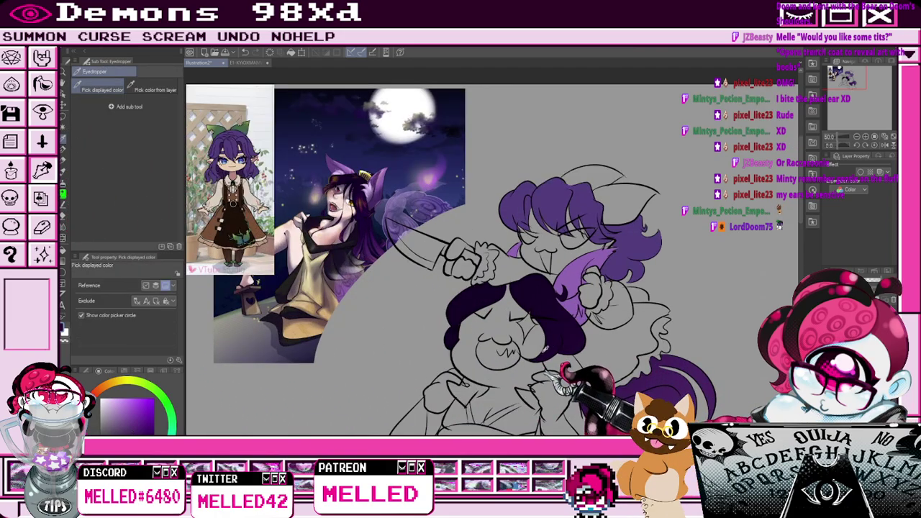
key("p")
scroll(518, 363, "down", 3)
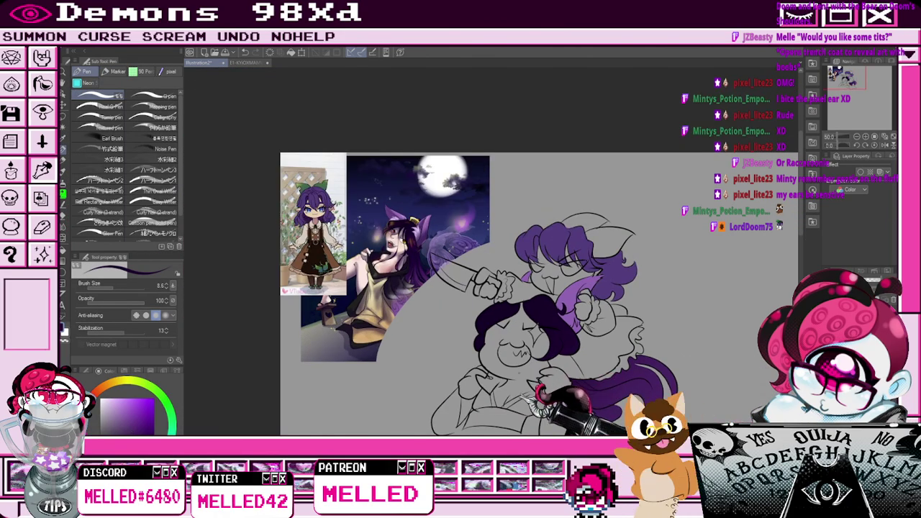
Clean up the lower character's line art around the collar and raised hands, erasing stray lines and redrawing with the pen.
key("e")
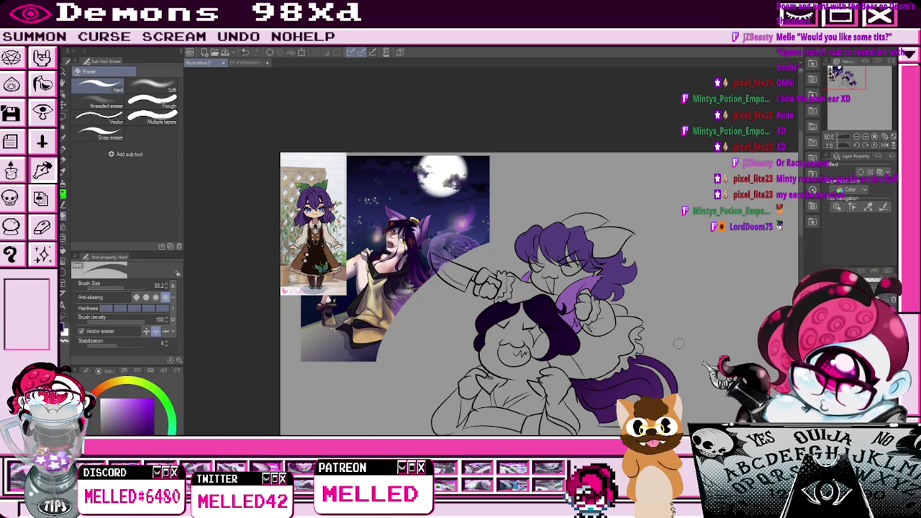
scroll(515, 396, "up", 3)
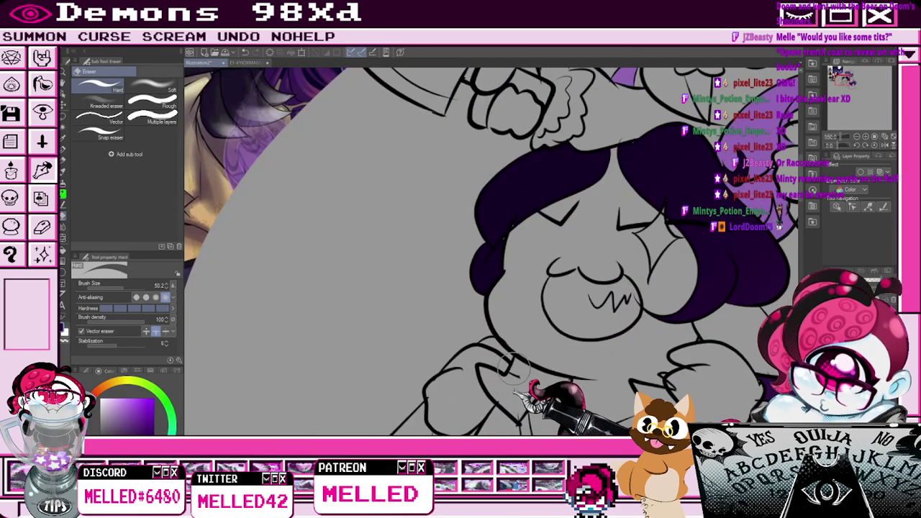
key("p")
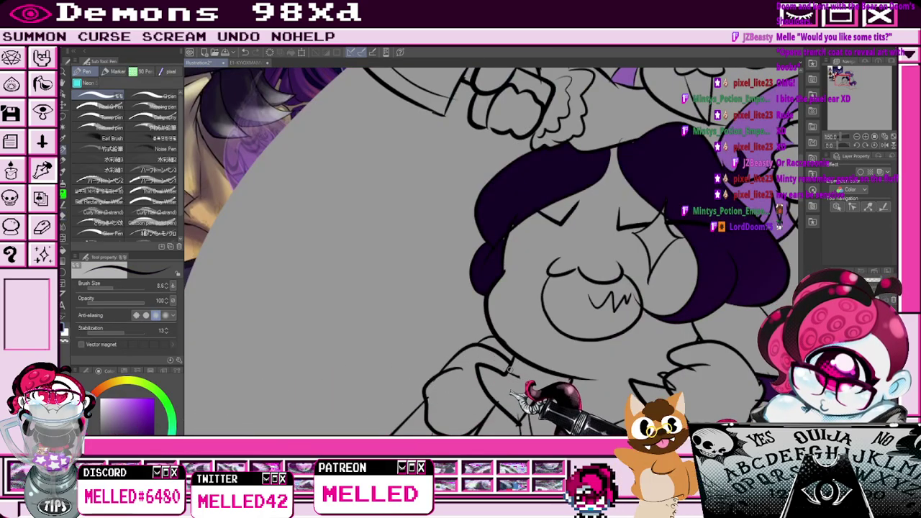
key("e")
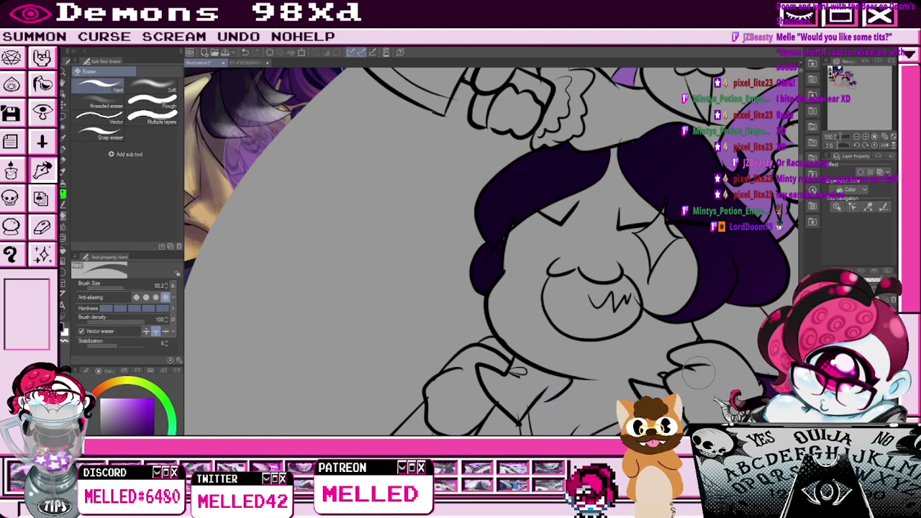
scroll(696, 372, "down", 3)
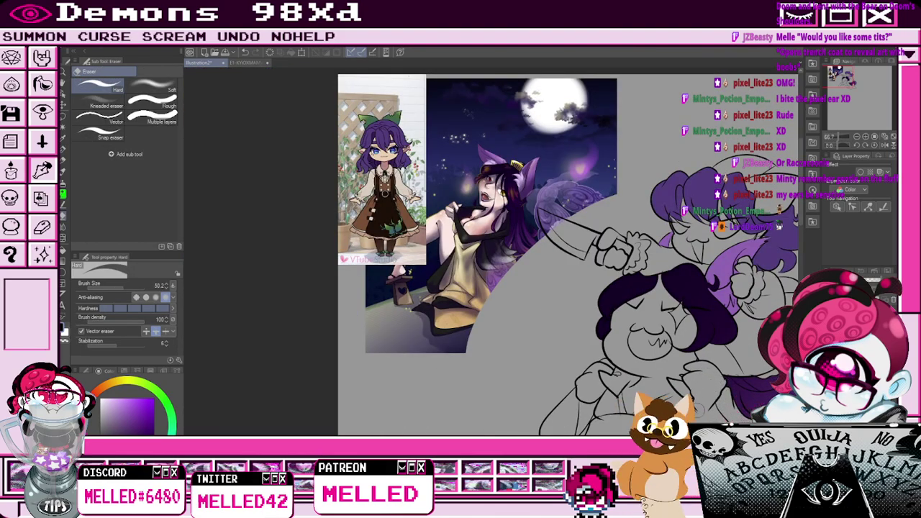
key("p")
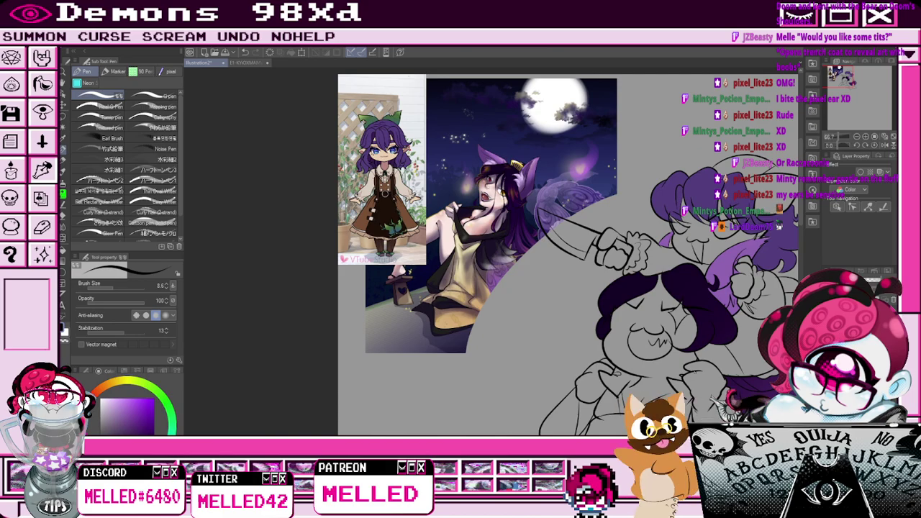
scroll(692, 375, "down", 1)
mouse_move(692, 375)
left_mouse_down()
mouse_move(541, 317)
mouse_move(510, 323)
left_mouse_up()
key("e")
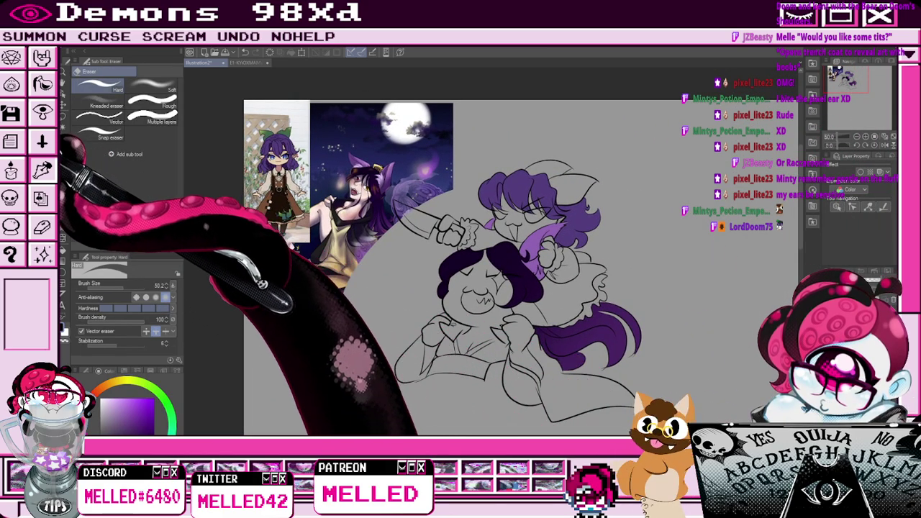
Sample the green from the small reference character and fill both leaves on the upper character's head with it.
key("i")
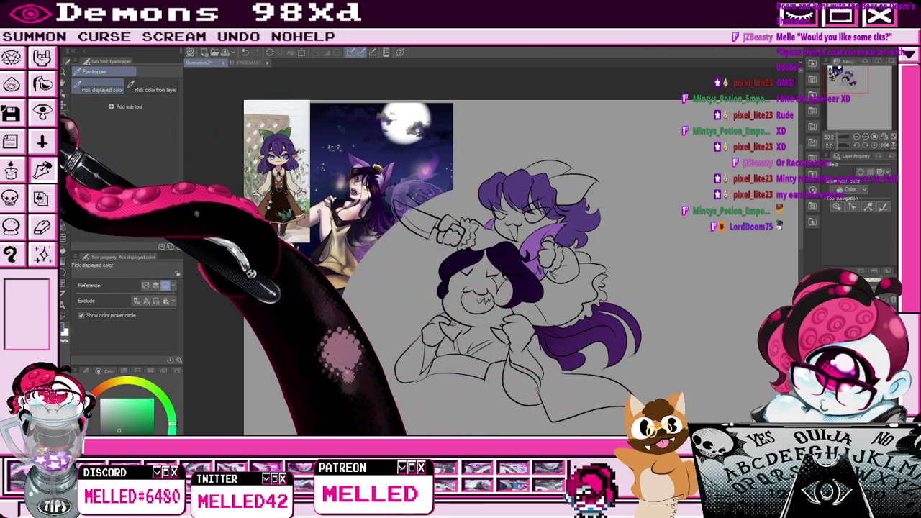
left_click(63, 127)
left_click(579, 190)
left_click(551, 173)
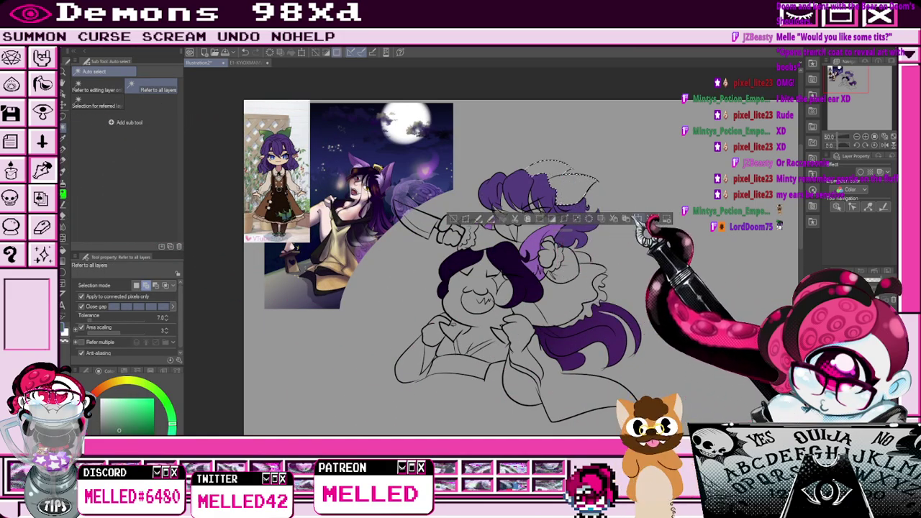
left_click(503, 218)
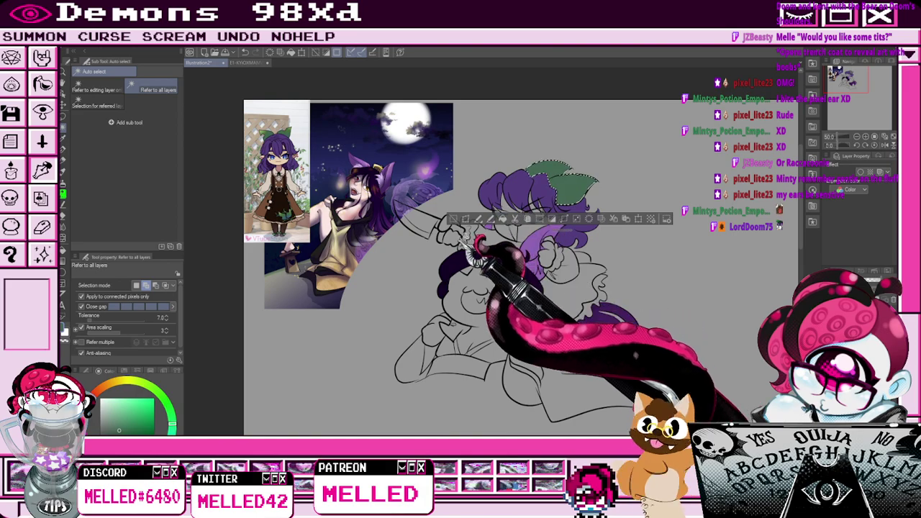
key("ctrl+d")
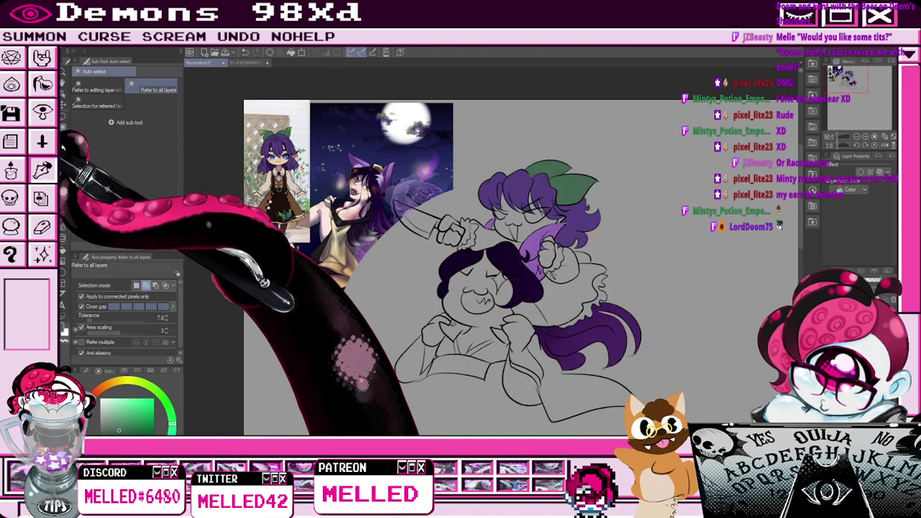
Sample the skin tone from the small reference character and fill the upper character's face and both hands with it.
key("i")
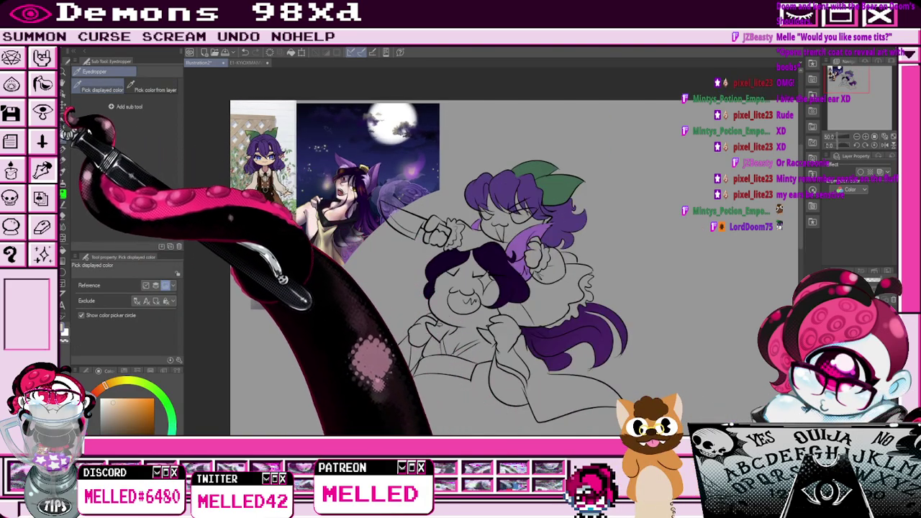
left_click(63, 128)
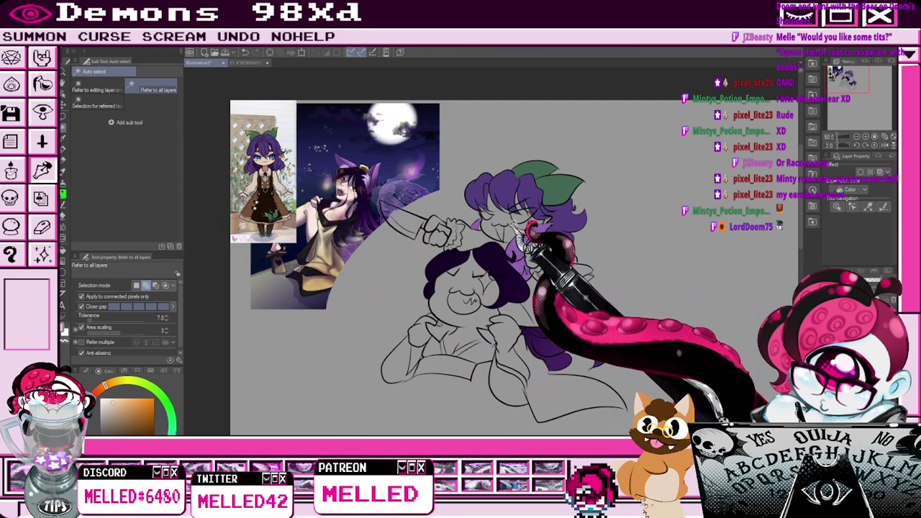
left_click(513, 226)
left_click(433, 232)
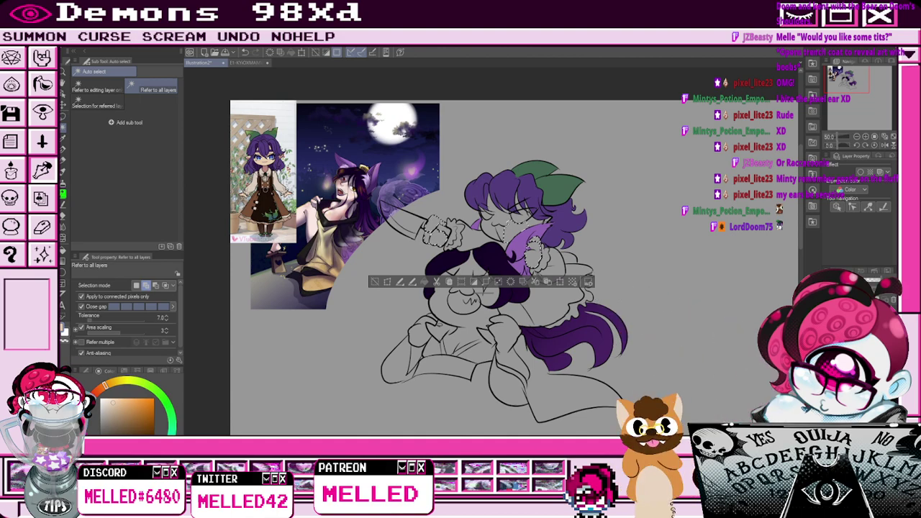
scroll(551, 223, "up", 1)
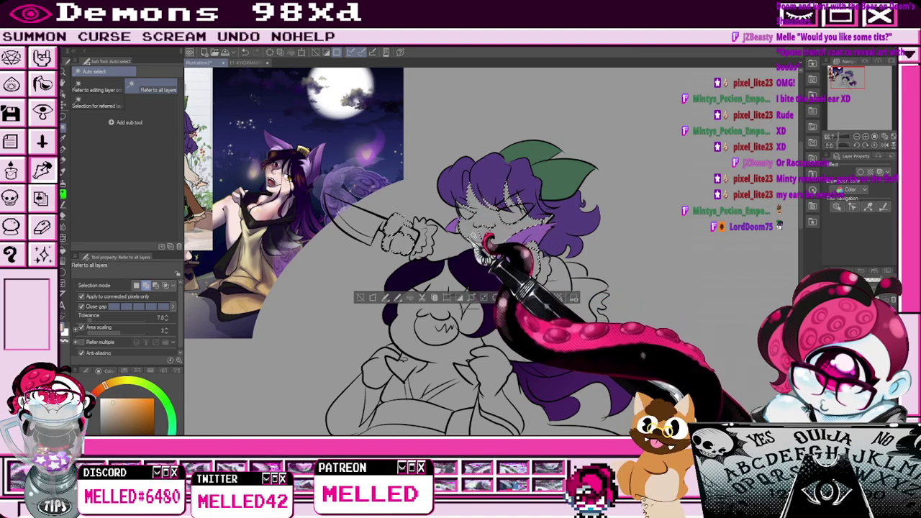
scroll(495, 368, "down", 1)
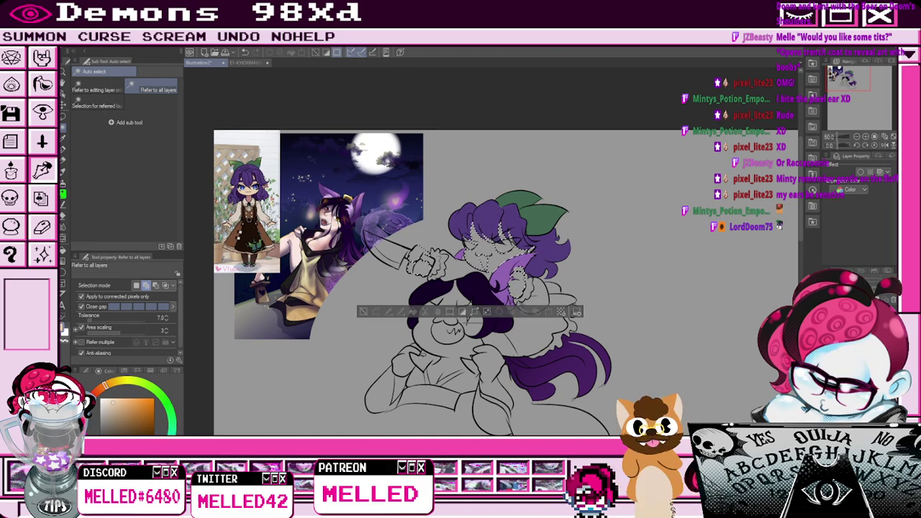
left_click(413, 311)
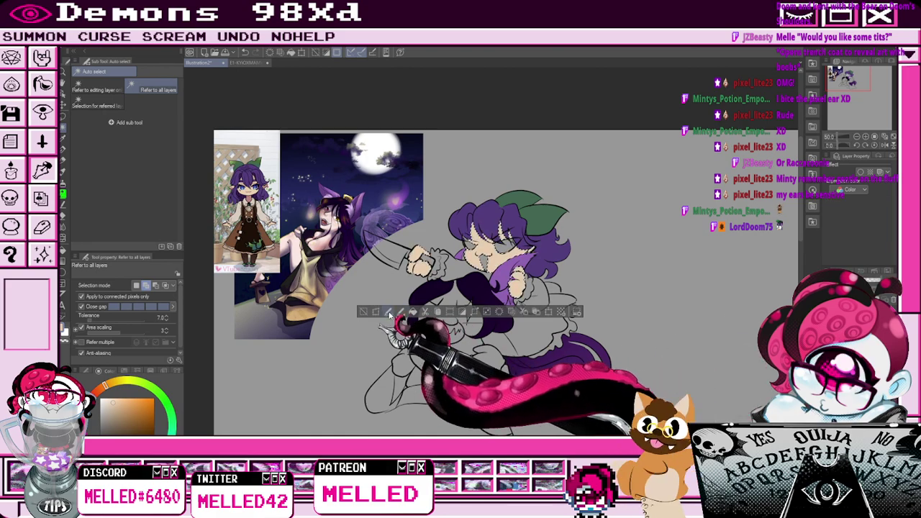
left_click(363, 312)
Paint the upper character's eyes and fang white and color the inside of the mouth soft red.
scroll(474, 218, "up", 2)
key("p")
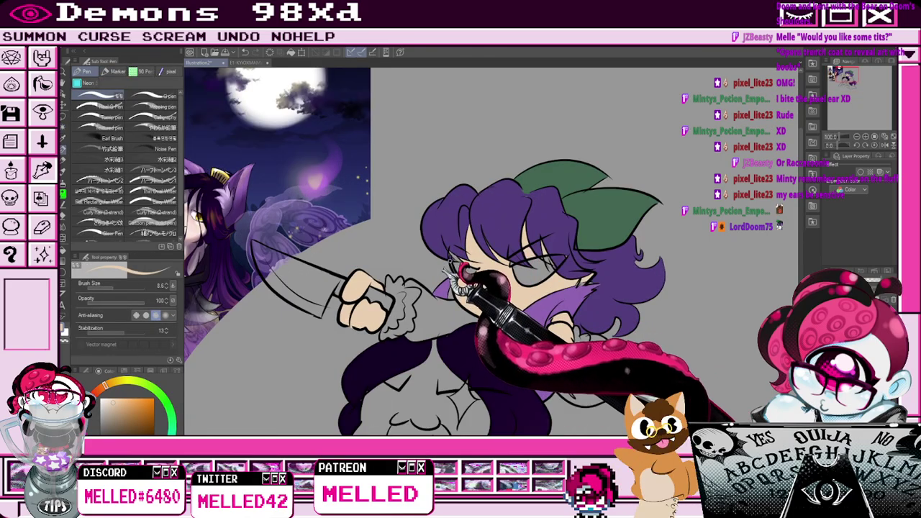
key("ctrl+minus")
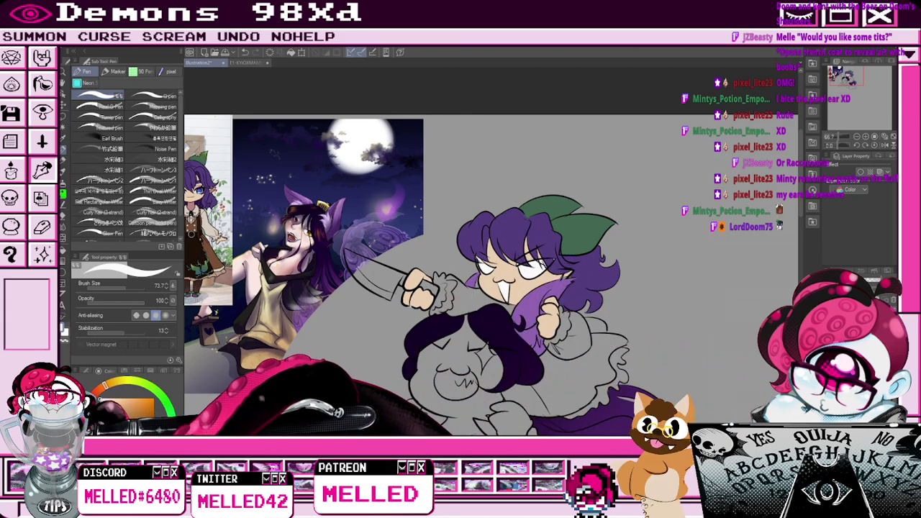
left_click(91, 404)
left_click(123, 401)
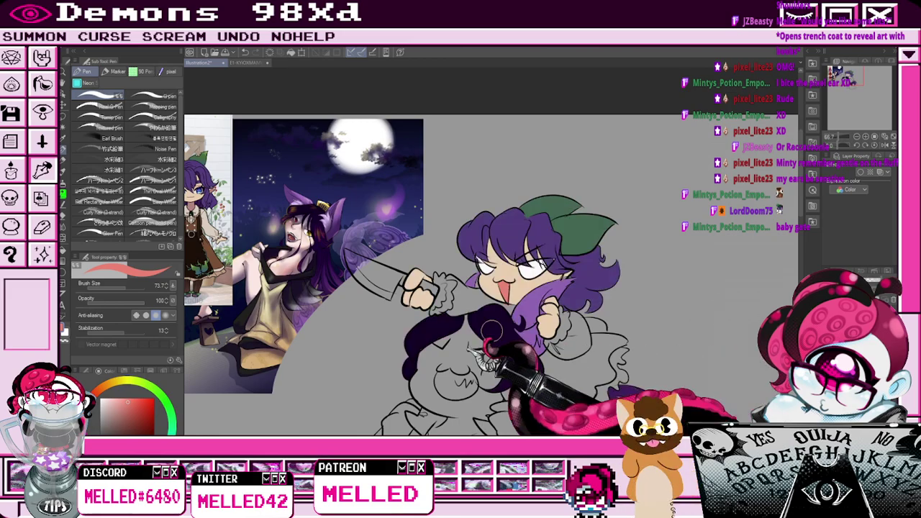
Sample the purple from the upper character's hair and pen in the unfilled spots around the eyes and bangs.
left_click(63, 141)
key("ctrl+plus")
key("ctrl+plus")
key("ctrl+plus")
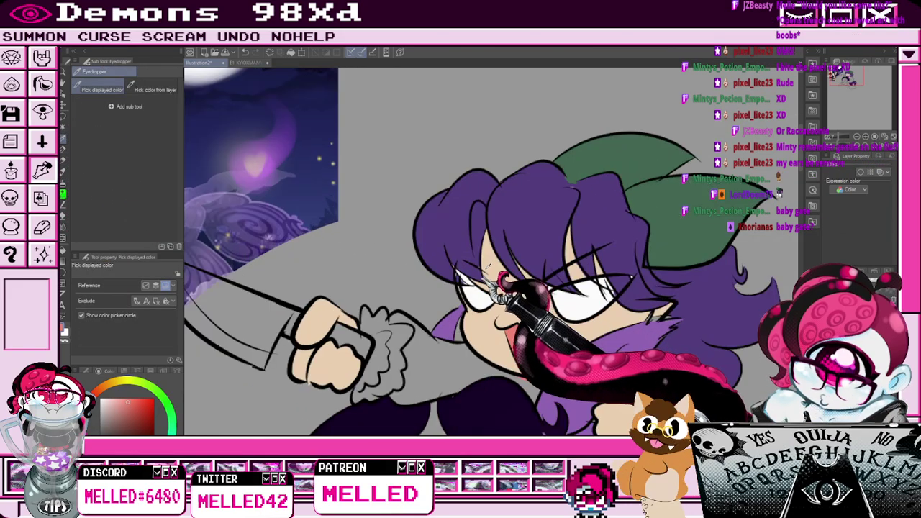
left_click(428, 264)
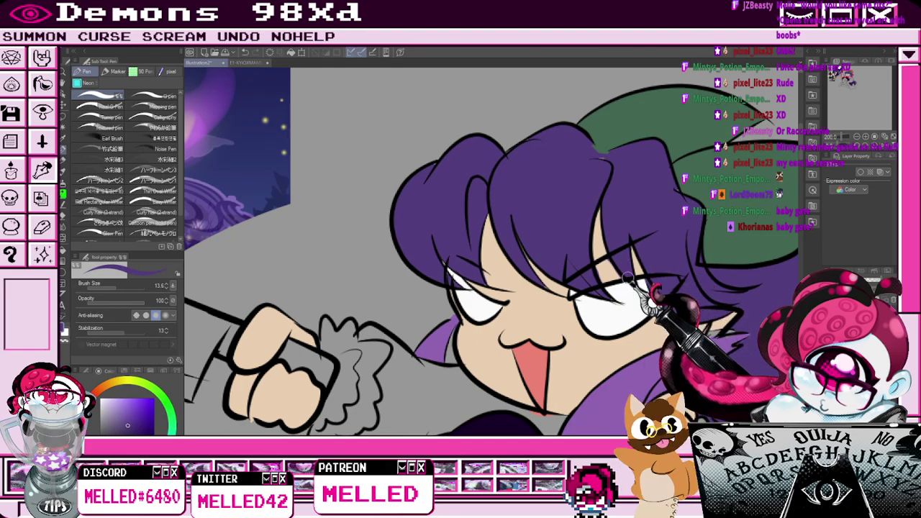
scroll(630, 277, "down", 3)
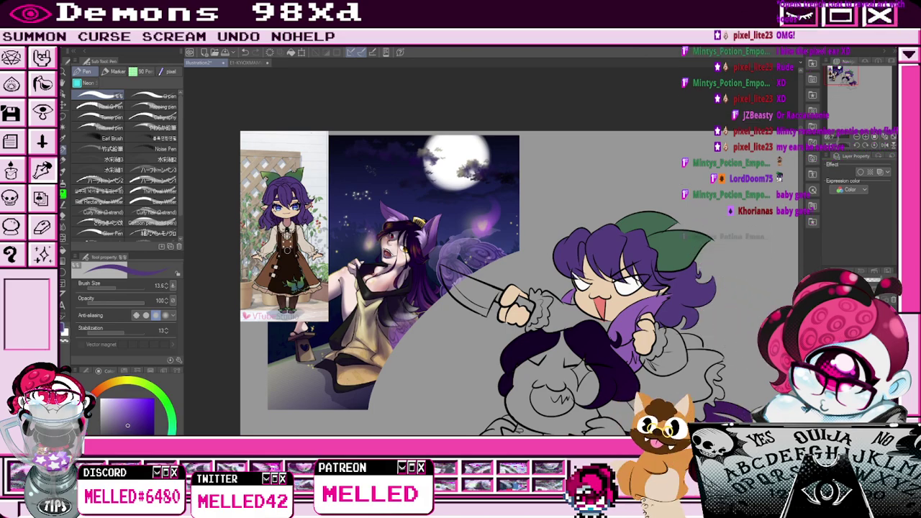
Sample a yellow-green from the small reference character and shade the upper character's leaves with the soft airbrush.
left_click_drag(843, 73, 845, 77)
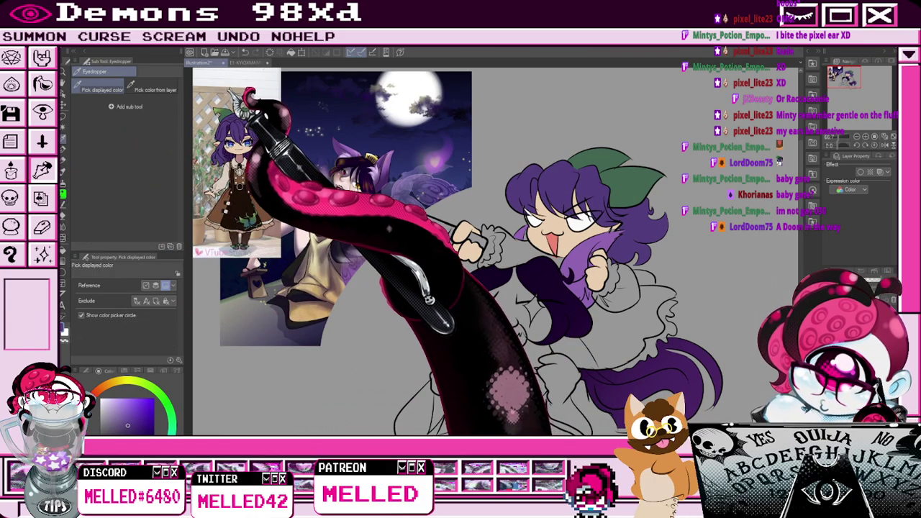
left_click(216, 108, "alt")
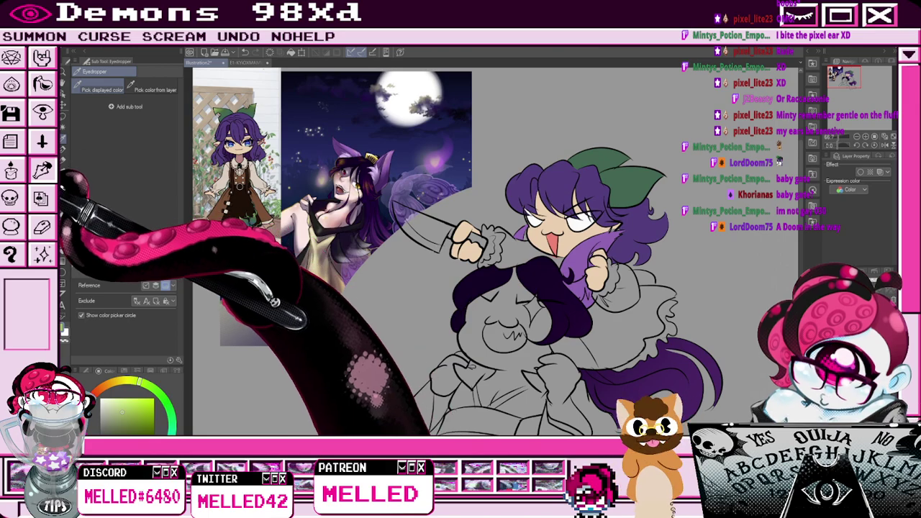
left_click_drag(135, 287, 130, 288)
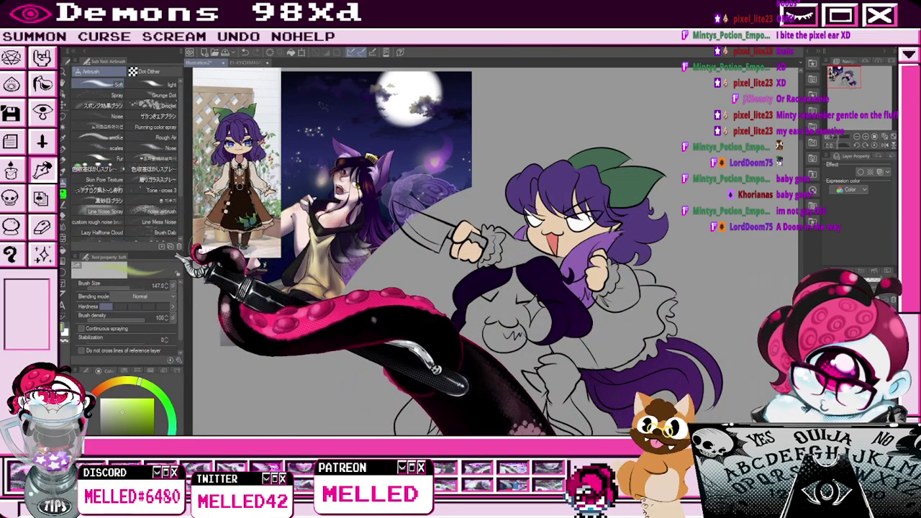
left_click_drag(668, 179, 660, 150)
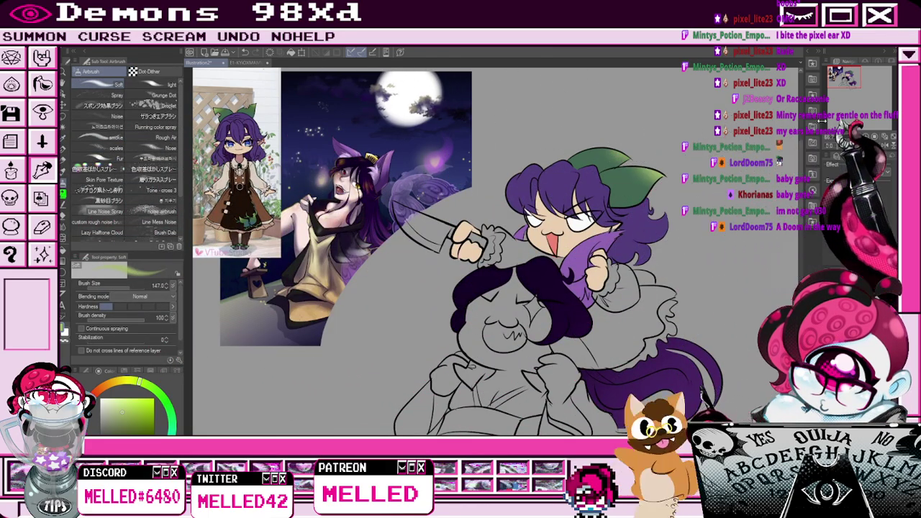
Sample the pale skin tone from the large reference and fill the lower character's face, neck, chest, hands and forearms with it.
left_click_drag(849, 81, 849, 81)
left_click(856, 136)
left_click(64, 137)
scroll(318, 135, "up", 2)
left_click(334, 152)
scroll(333, 147, "down", 2)
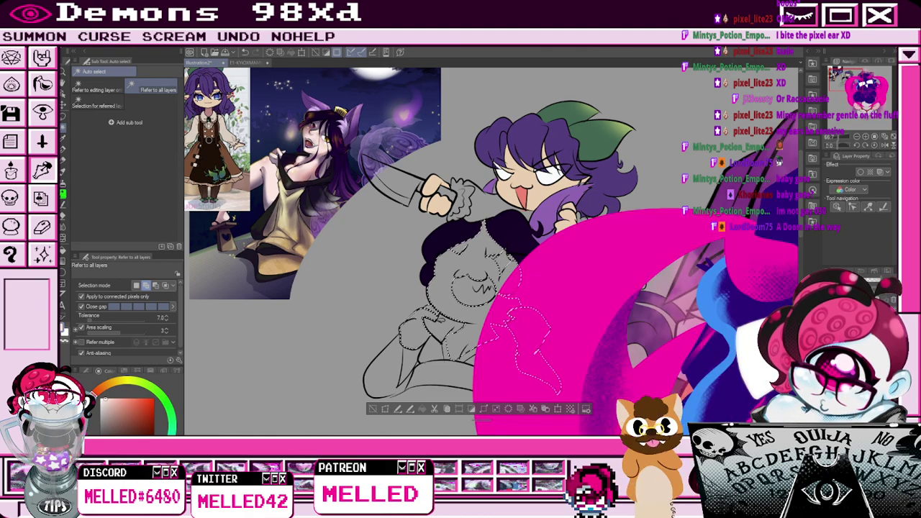
key("k")
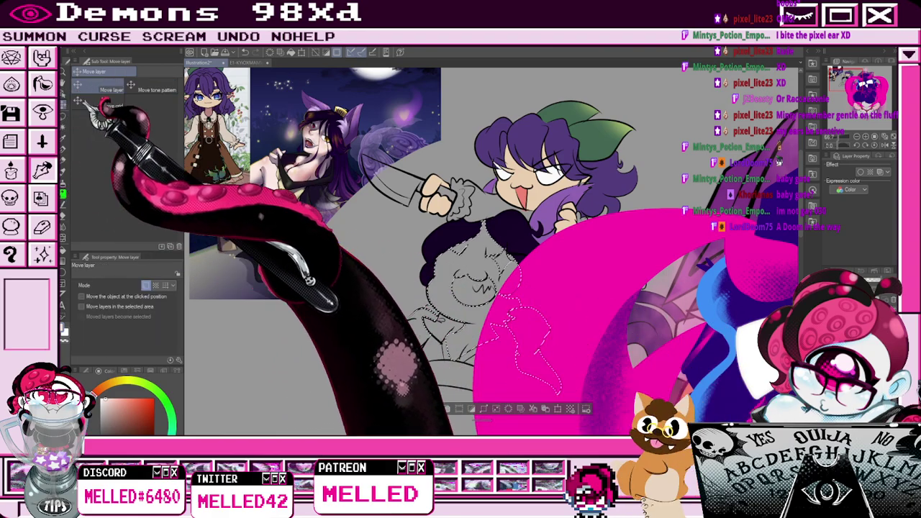
scroll(366, 405, "down", 3)
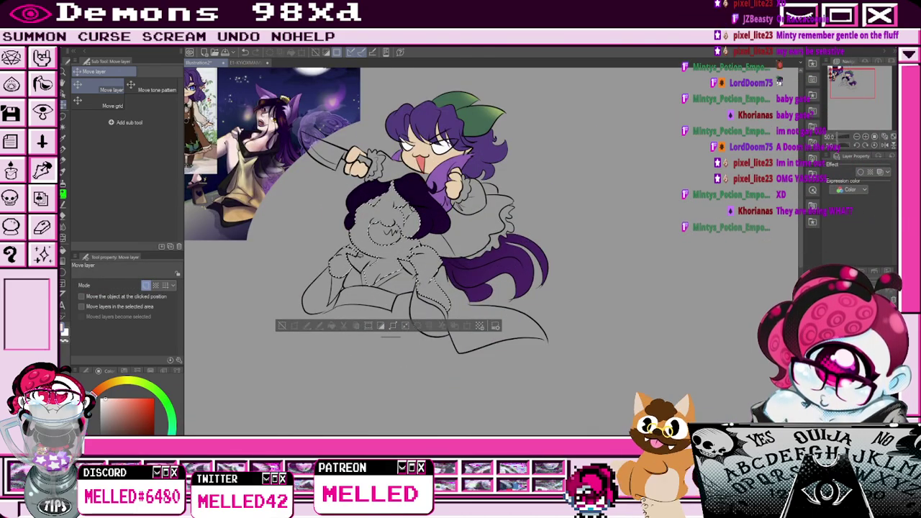
key("ctrl+minus")
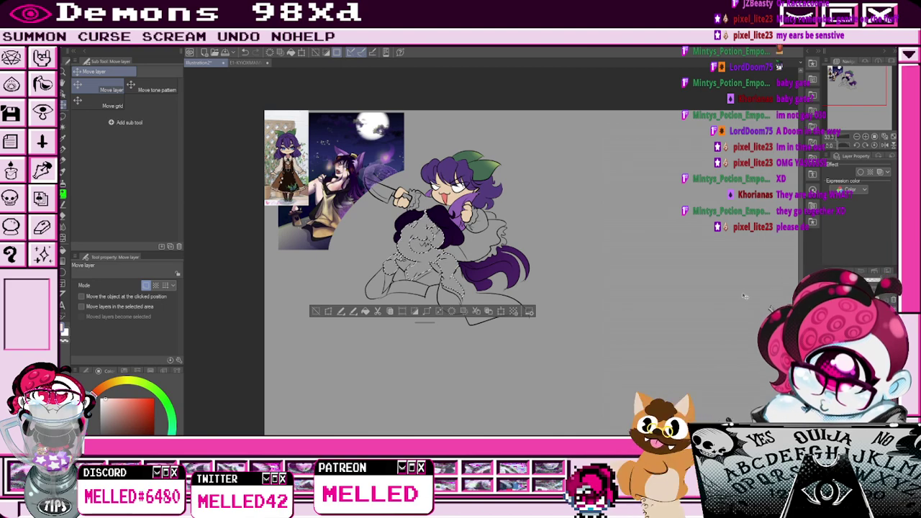
key("alt+Delete")
key("ctrl+d")
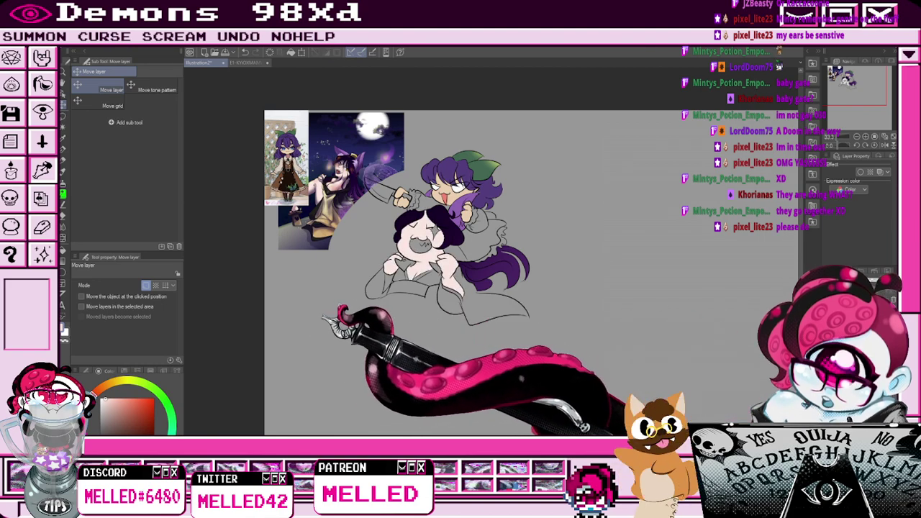
Paint the lower character's toothy grin and the eye sparkle white with the pen.
key("ctrl+plus")
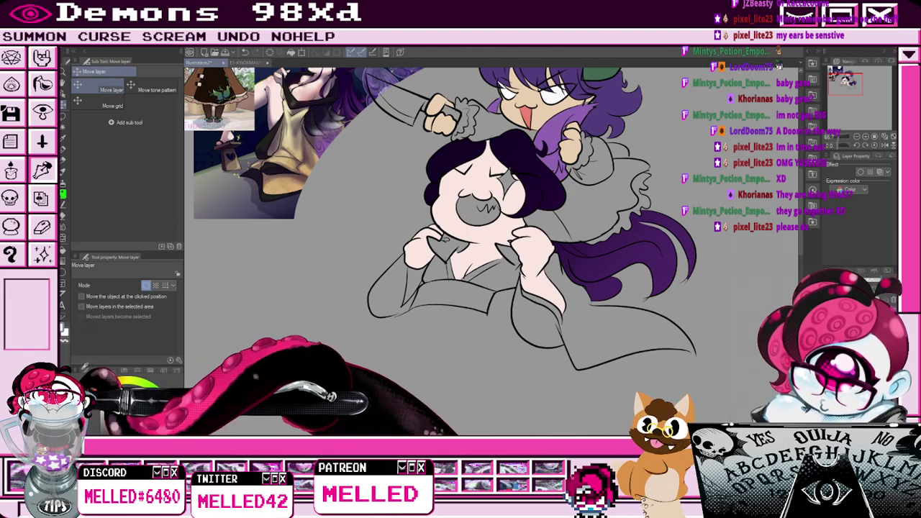
key("p")
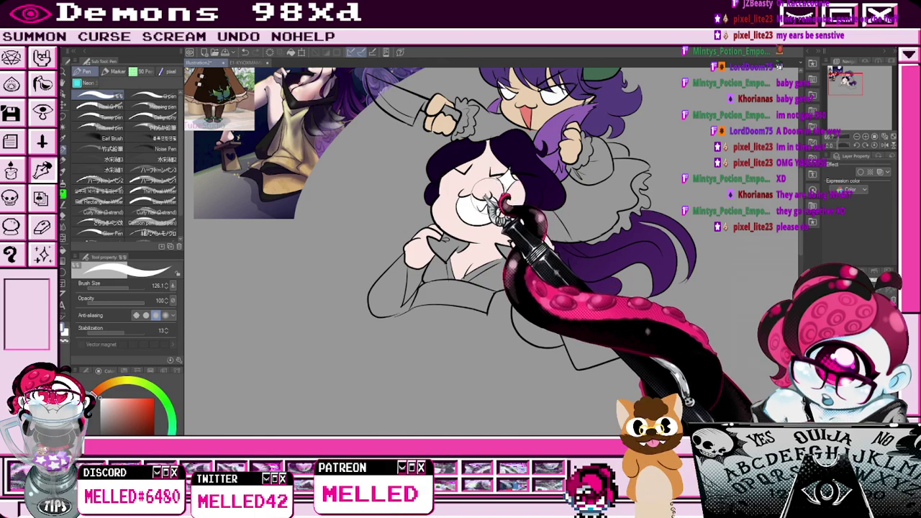
left_click_drag(490, 216, 498, 327)
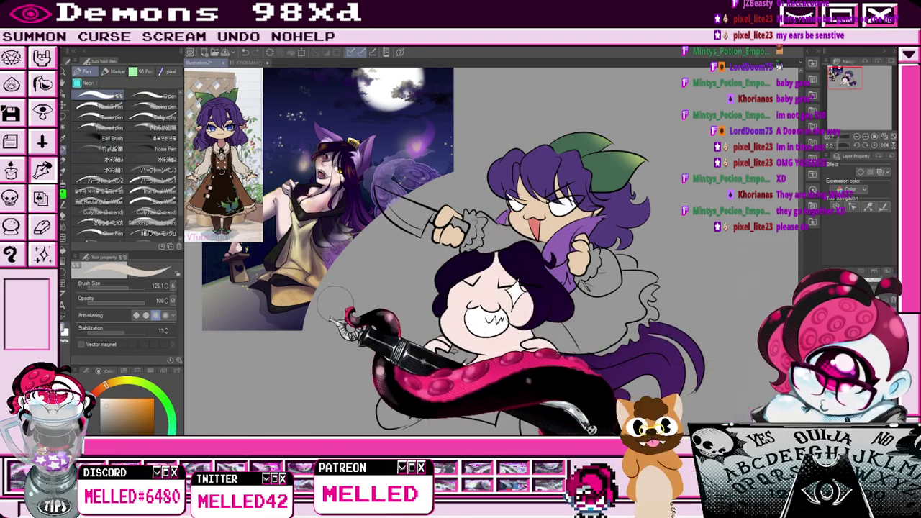
Limit painting to the characters with a selection and color the upper character's sleeves, cuffs and skirt ruffle cream.
left_click(62, 127)
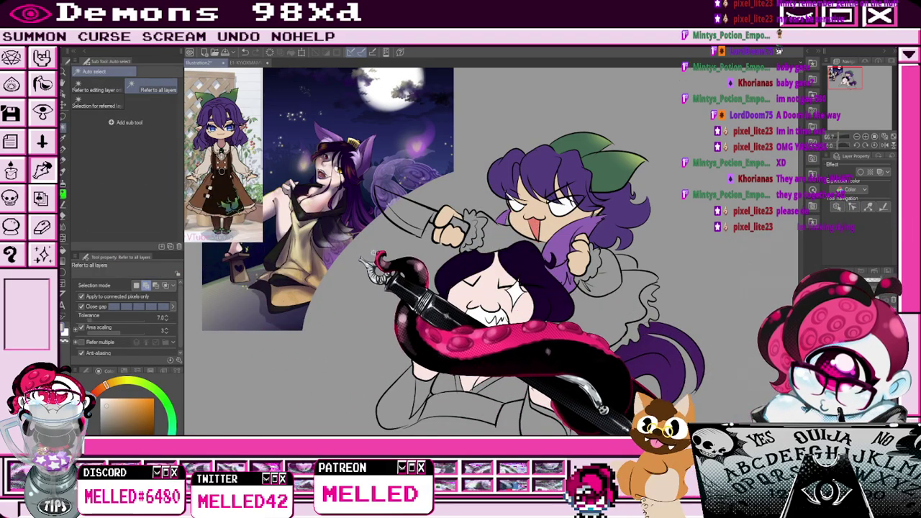
left_click(375, 253)
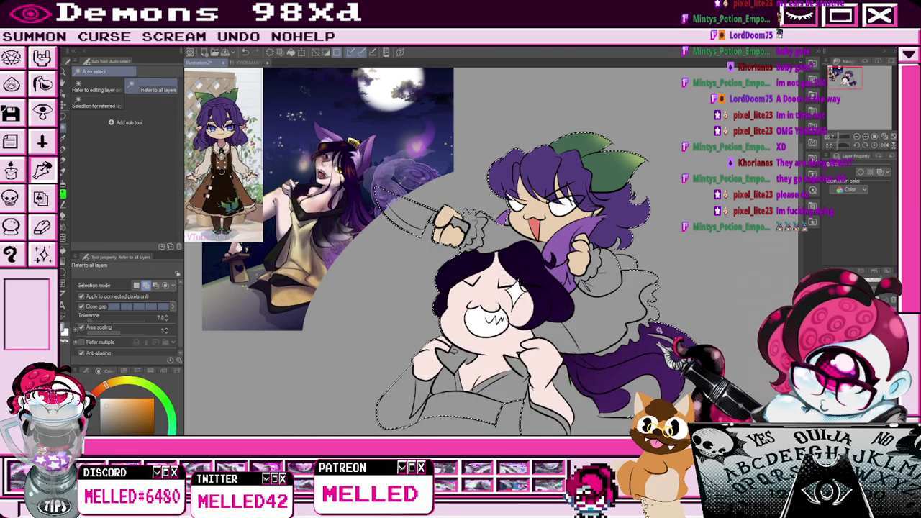
key("p")
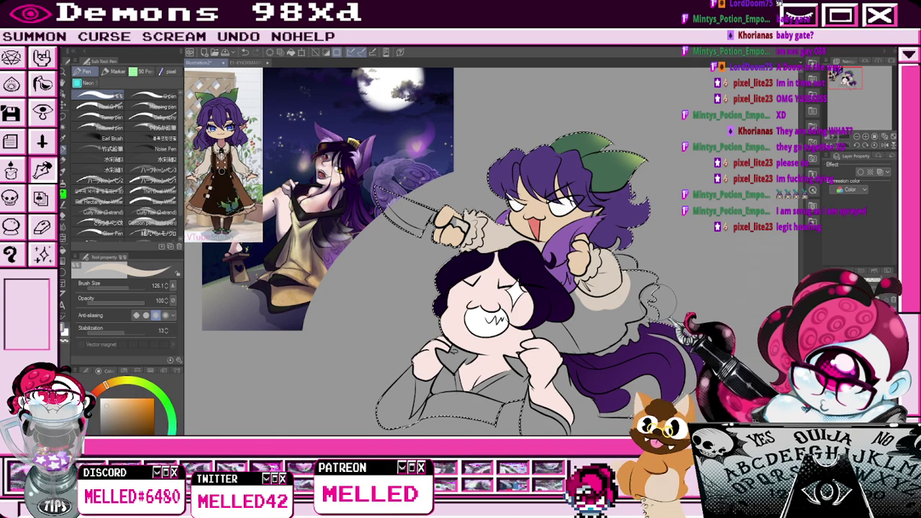
mouse_move(672, 289)
left_mouse_down()
mouse_move(650, 324)
mouse_move(642, 310)
mouse_move(643, 324)
mouse_move(624, 316)
mouse_move(636, 302)
mouse_move(608, 345)
left_mouse_up()
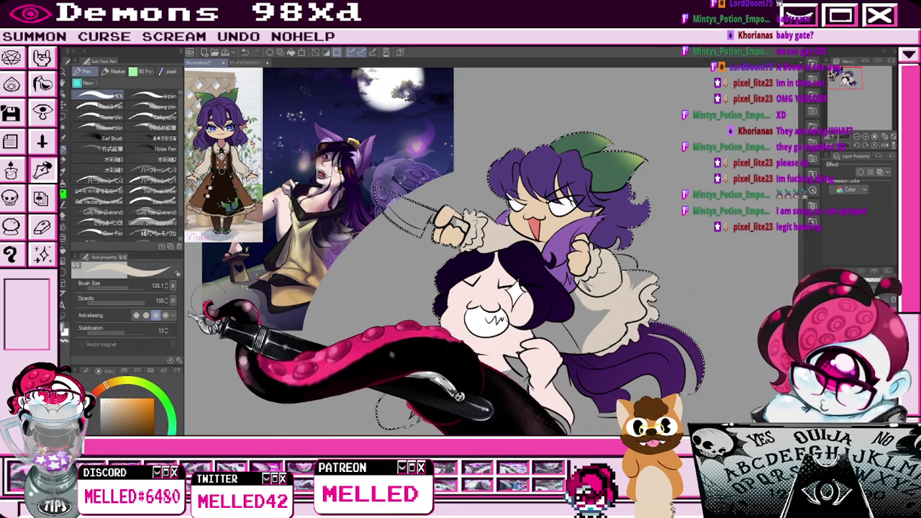
Sample the browns from the small reference's dress, filling the upper character's skirt brown and the bodice dark brown.
left_click(63, 138)
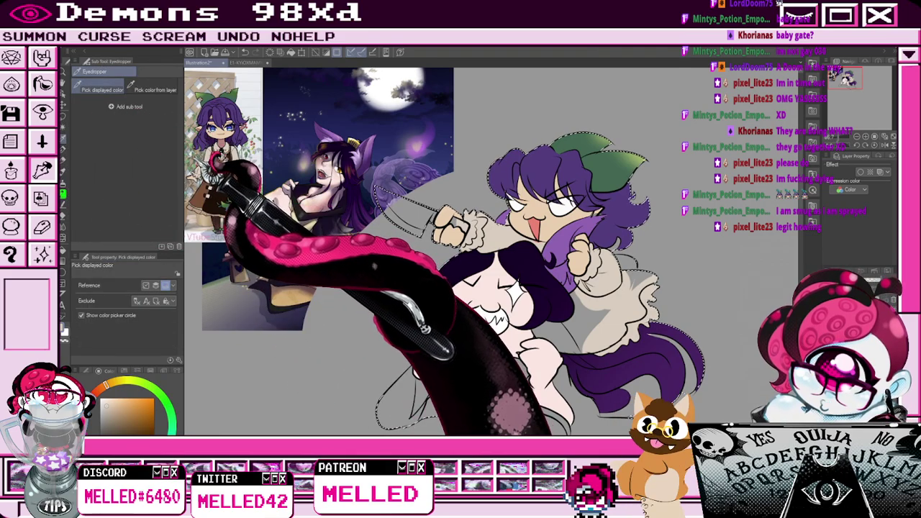
key("w")
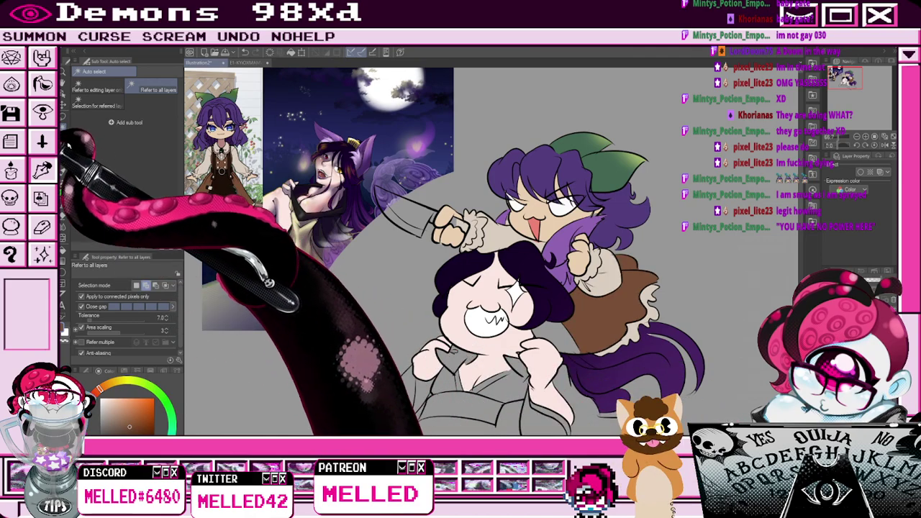
key("i")
key("w")
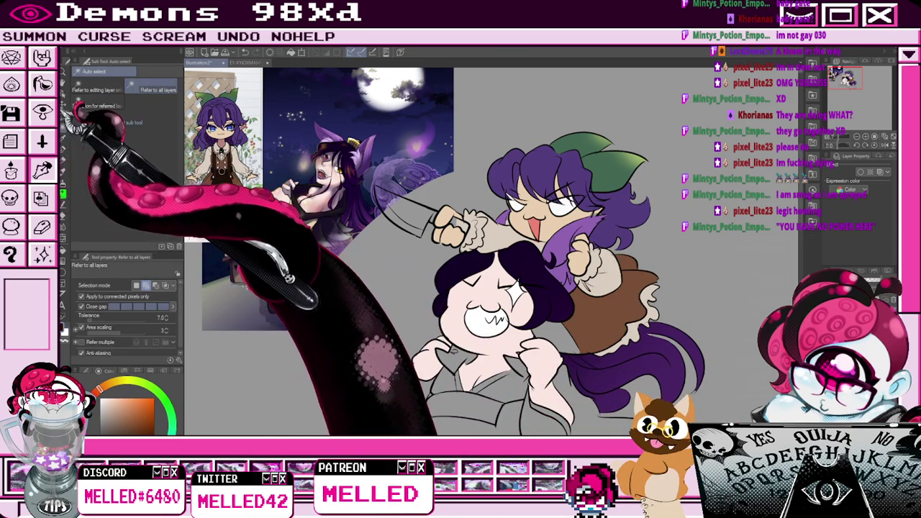
left_click(564, 332)
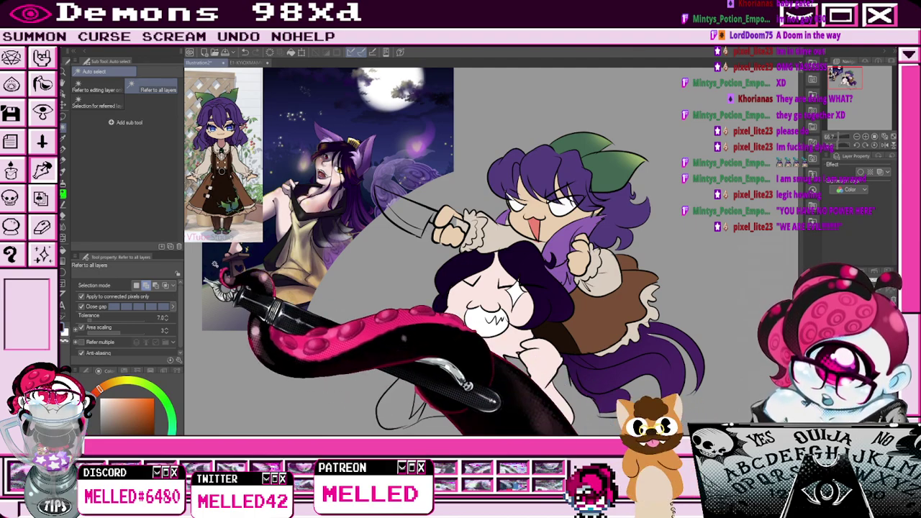
Sample the light purple hair color and clean up the upper character's hair around the ear with a size 11.7 pen and hard eraser.
left_click(63, 137)
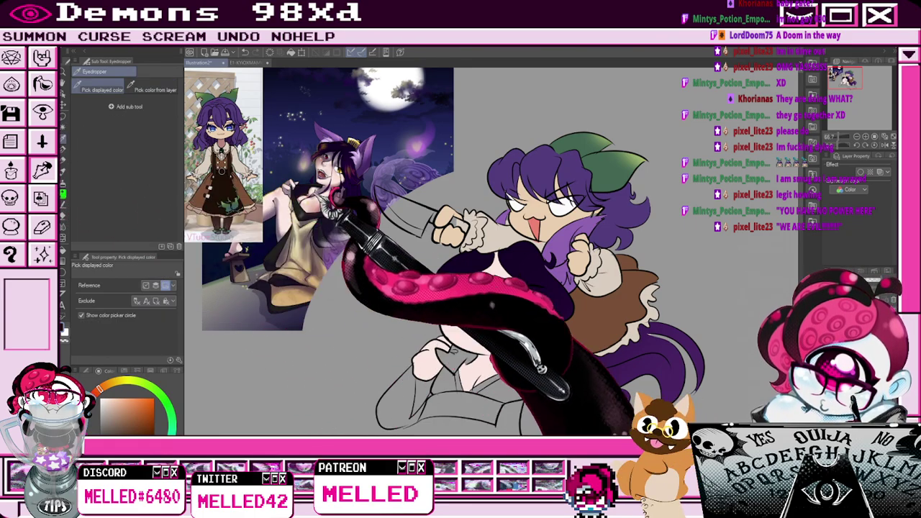
left_click(503, 211)
key("p")
scroll(509, 216, "up", 1)
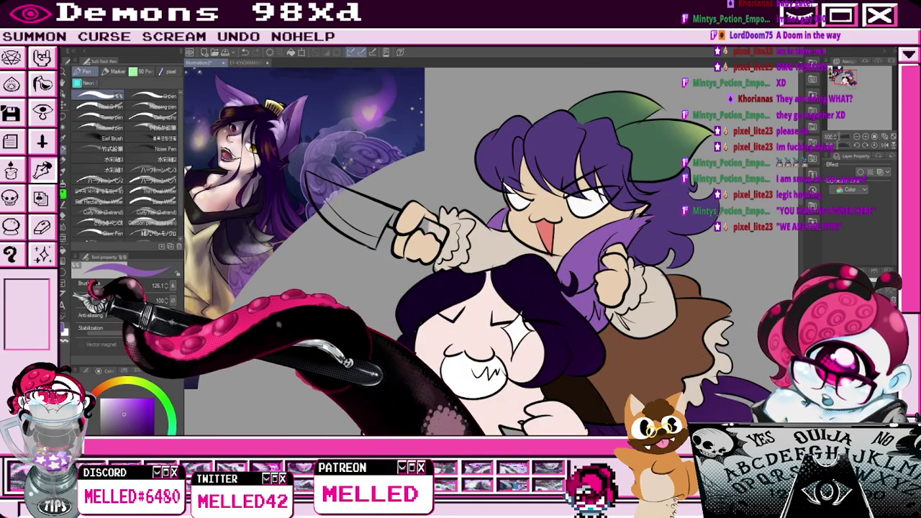
left_click(114, 287)
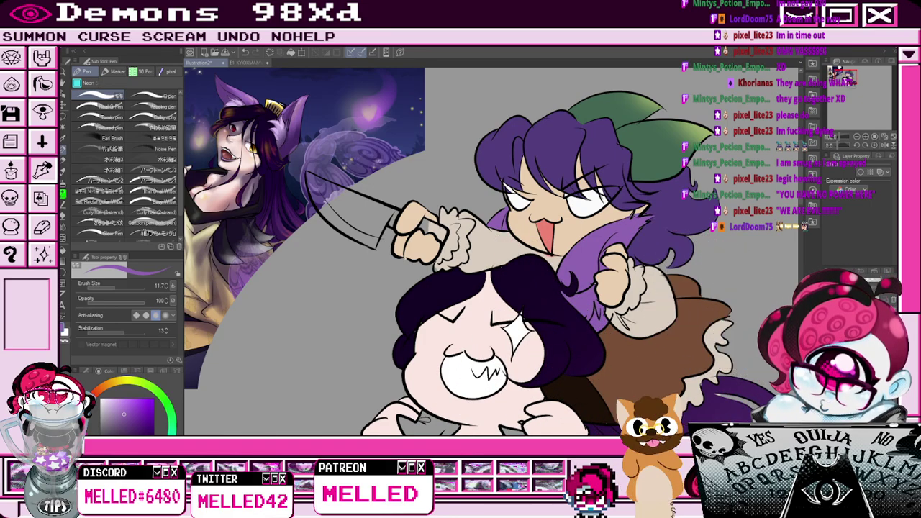
key("e")
scroll(637, 205, "up", 3)
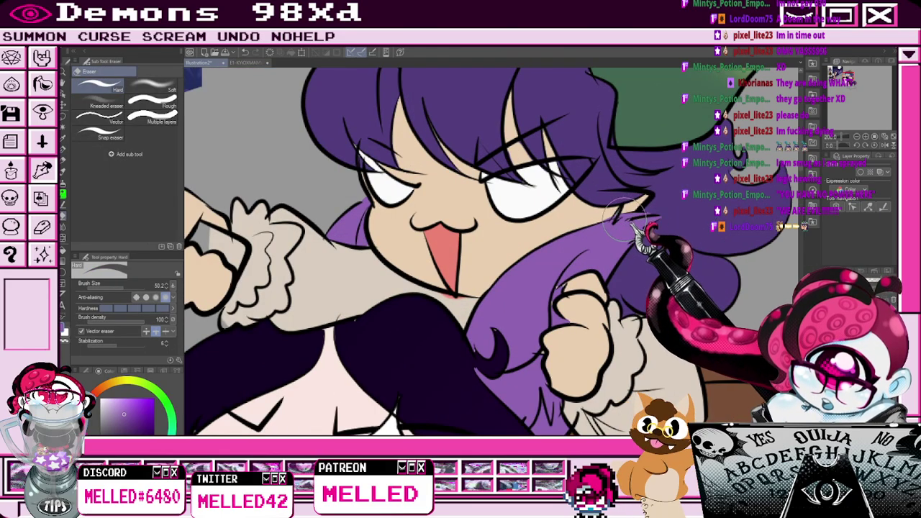
scroll(644, 229, "down", 3)
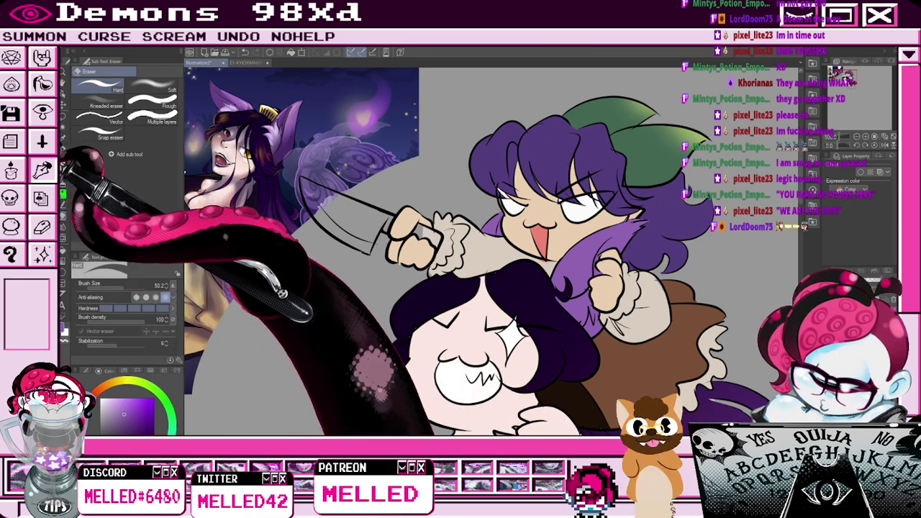
key("p")
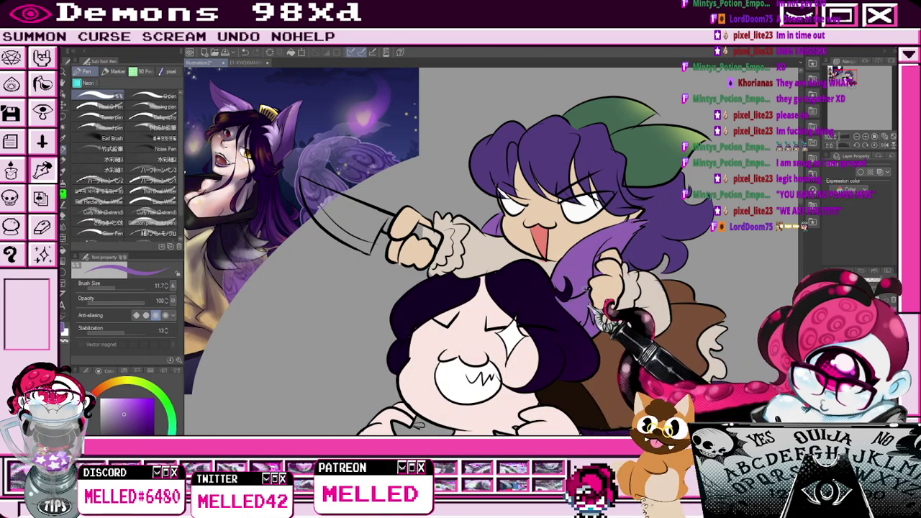
scroll(522, 274, "down", 3)
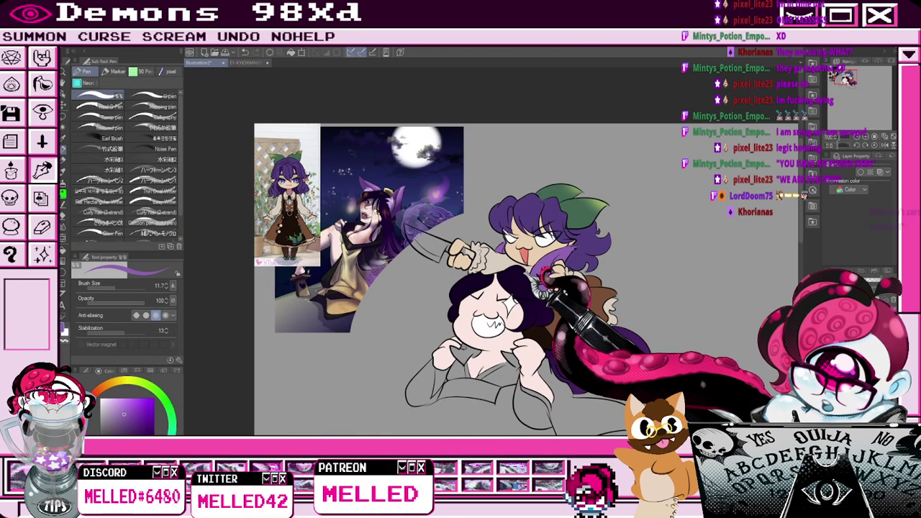
scroll(460, 249, "up", 1)
scroll(460, 251, "down", 1)
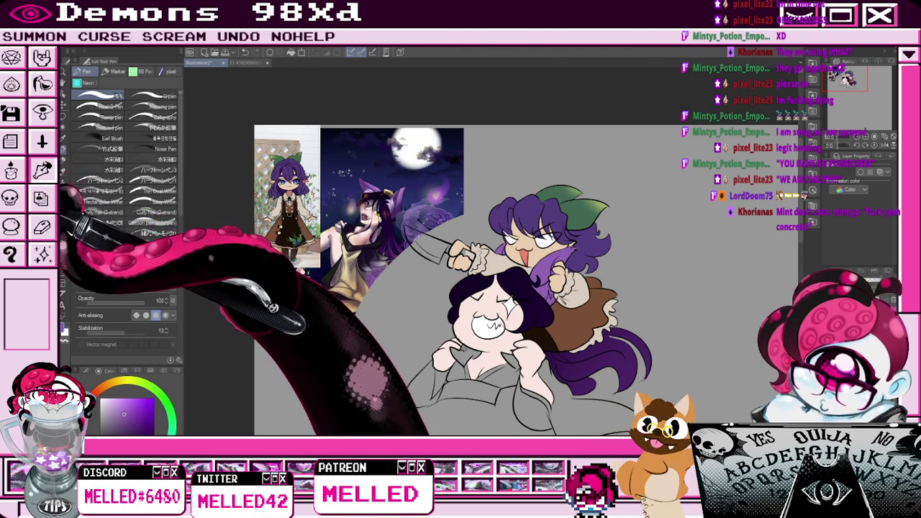
Sample the dark purple from the large reference and fill the lower character's bodice and inner sleeves with it.
left_click(63, 139)
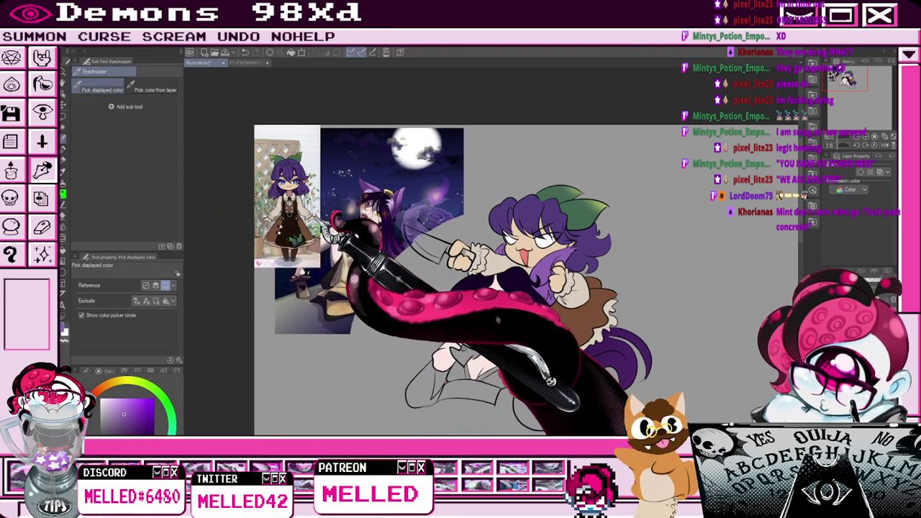
scroll(349, 263, "up", 2)
left_click(333, 218)
scroll(321, 247, "down", 2)
key("w")
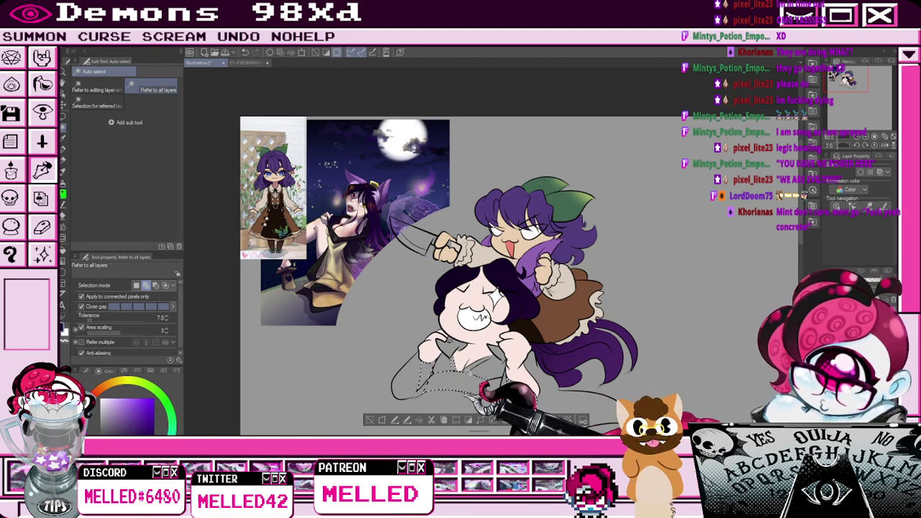
left_click(408, 421)
left_click(504, 420)
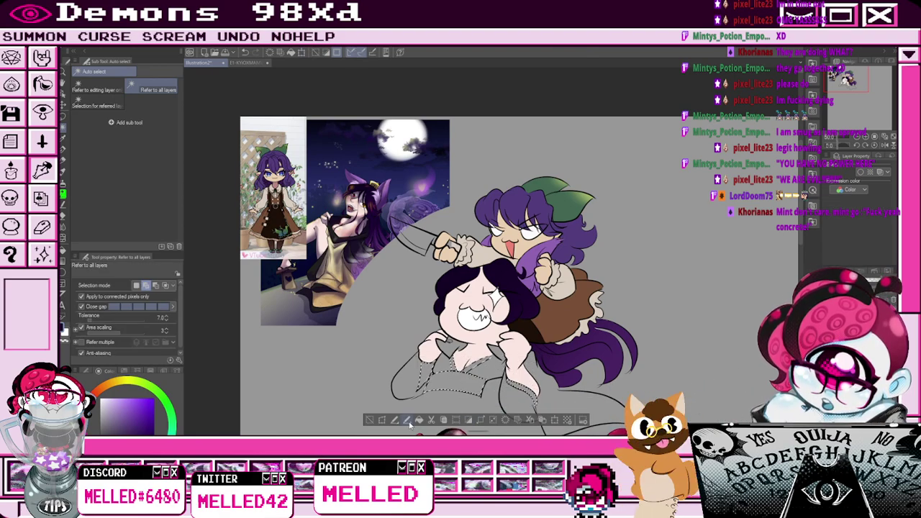
left_click(369, 421)
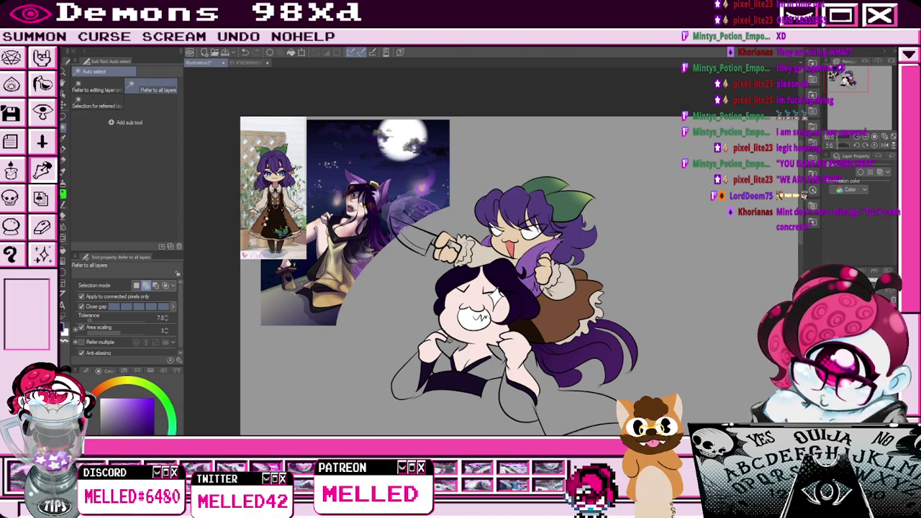
Sample the dark brown from the small reference's legwear and fill the lower character's collar flaps with it.
scroll(482, 357, "up", 3)
key("p")
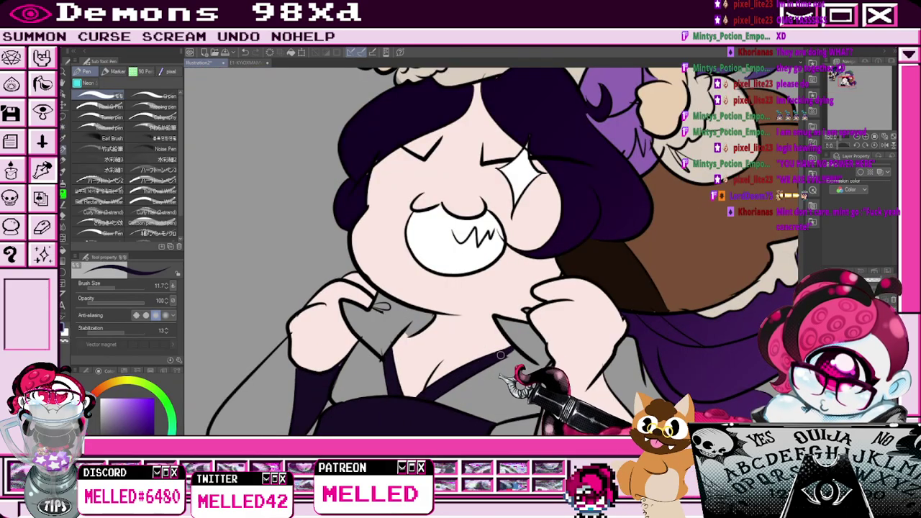
scroll(519, 347, "down", 2)
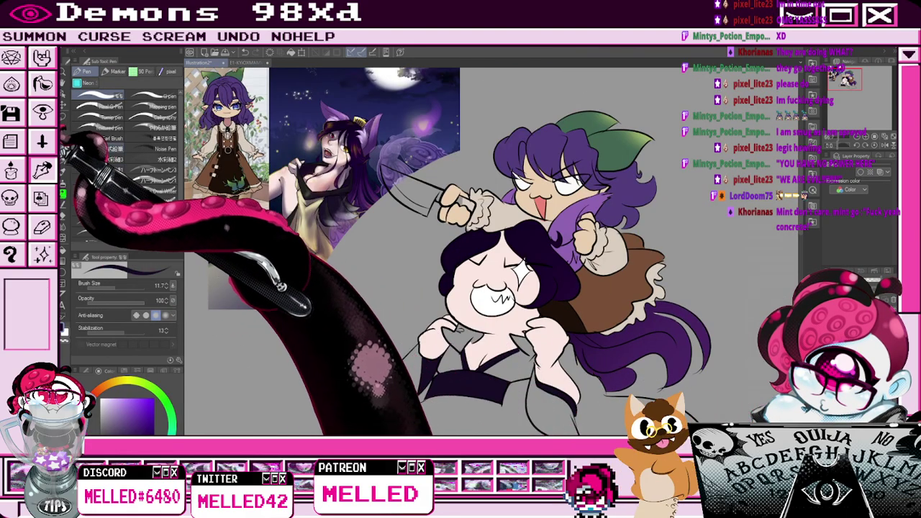
left_click(63, 138)
left_click(486, 328)
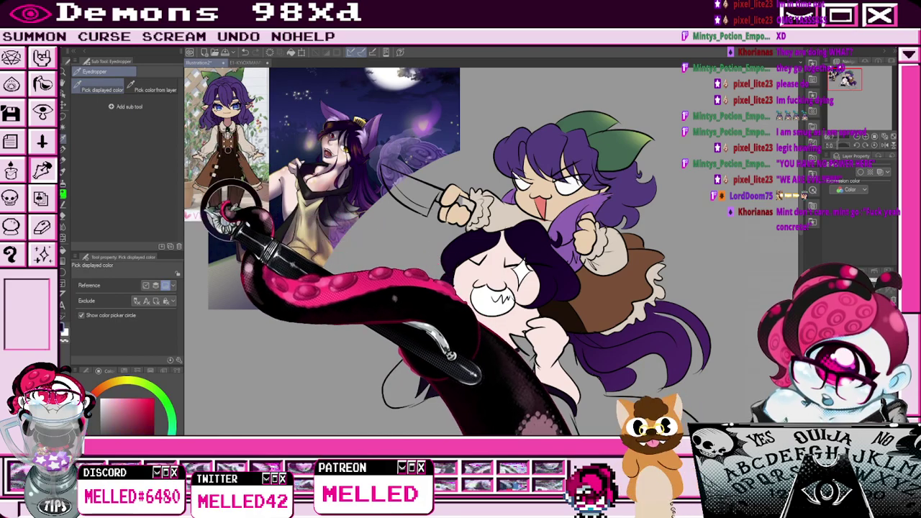
scroll(288, 188, "up", 4)
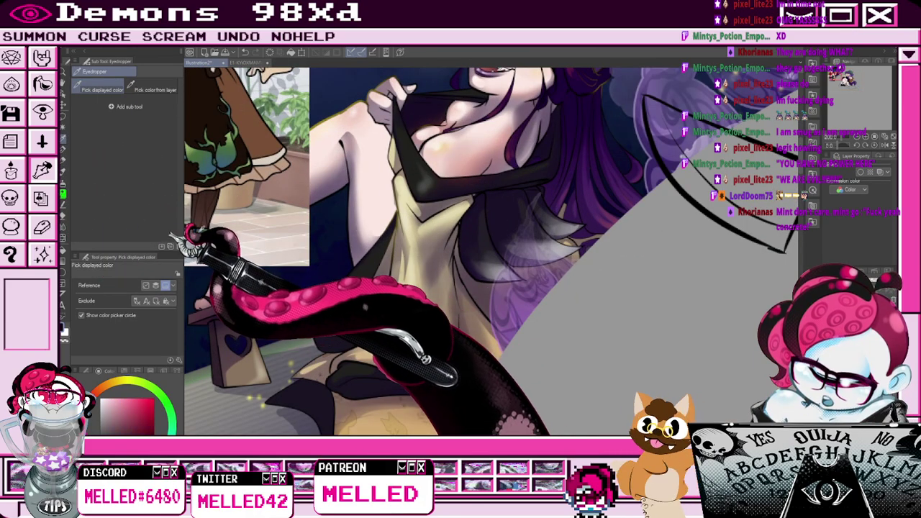
left_click(207, 203)
scroll(346, 242, "down", 3)
left_click(62, 128)
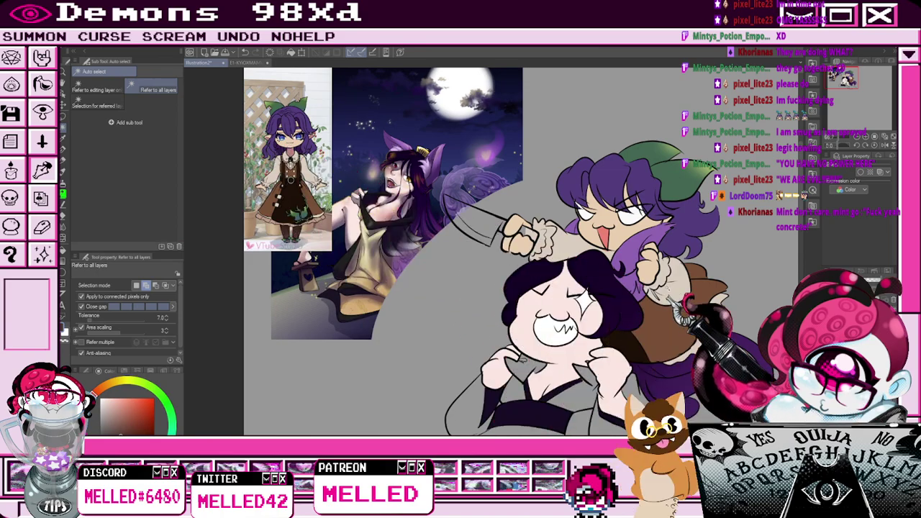
left_click(527, 368)
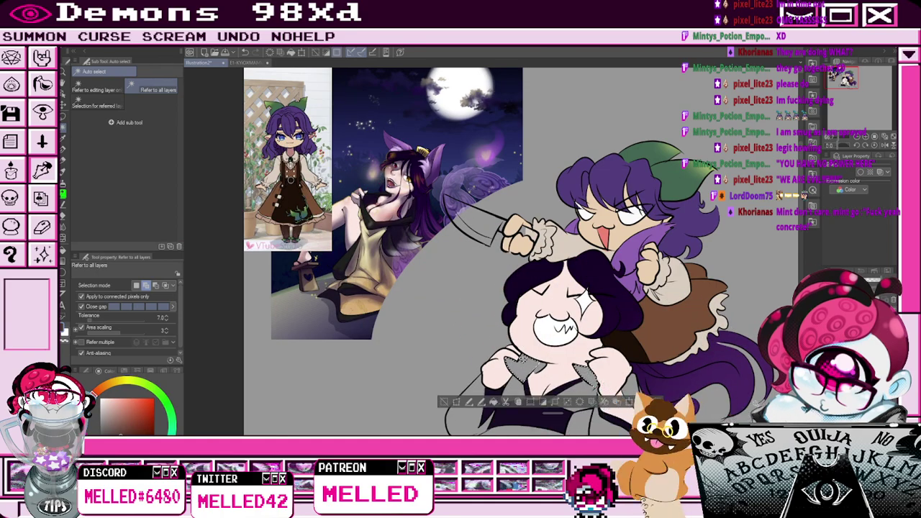
left_click(444, 403)
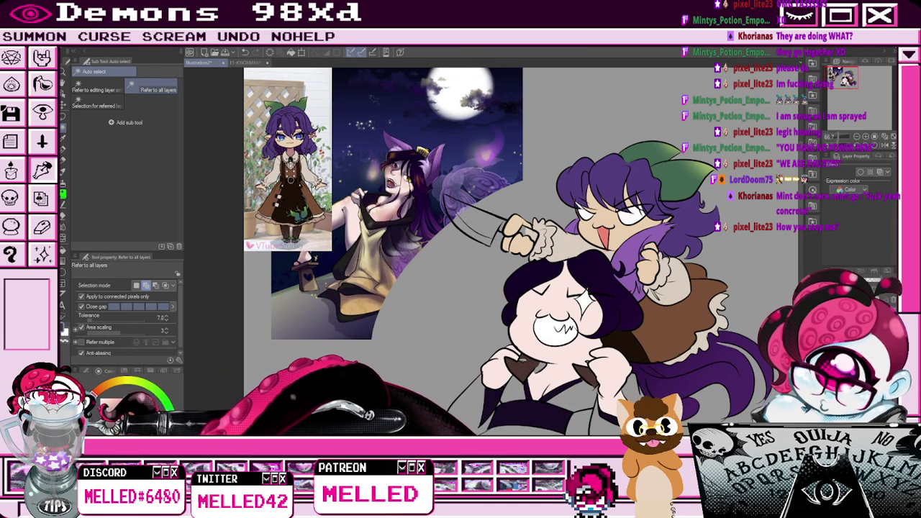
Sample the leaf green and paint a small leaf on one of the lower character's collar flaps, refining it with the sampled collar brown.
left_click(64, 138)
left_click(676, 169)
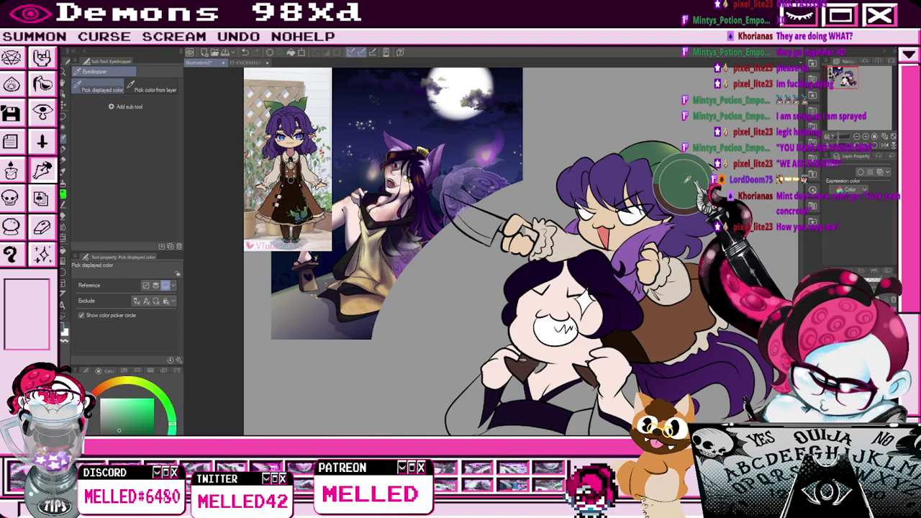
key("p")
scroll(517, 364, "up", 2)
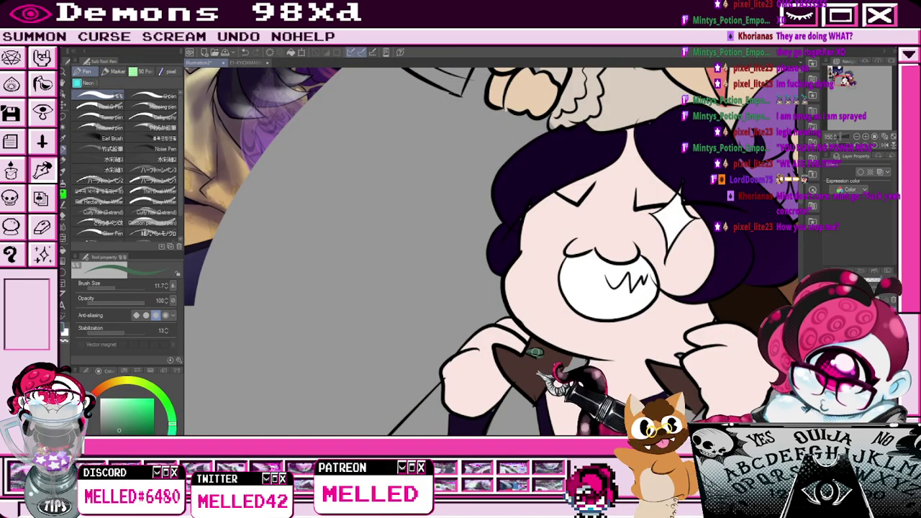
scroll(545, 374, "down", 2)
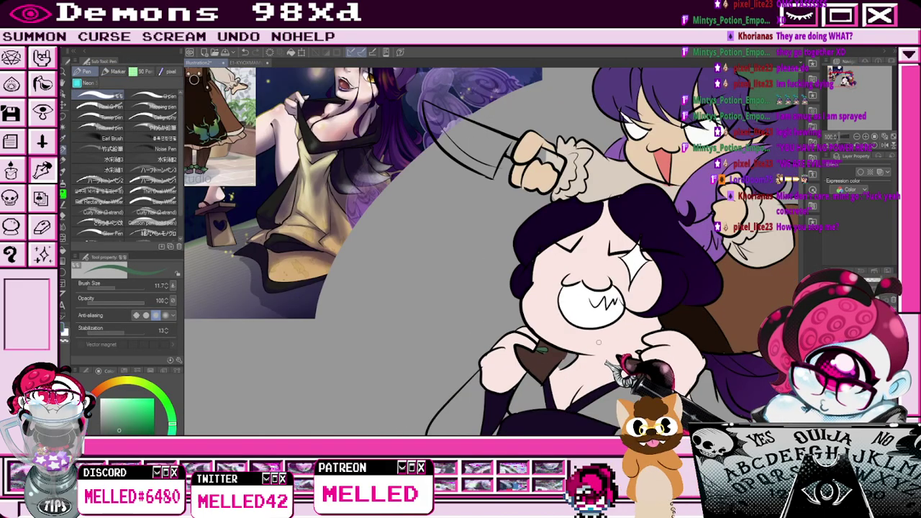
left_click(63, 138)
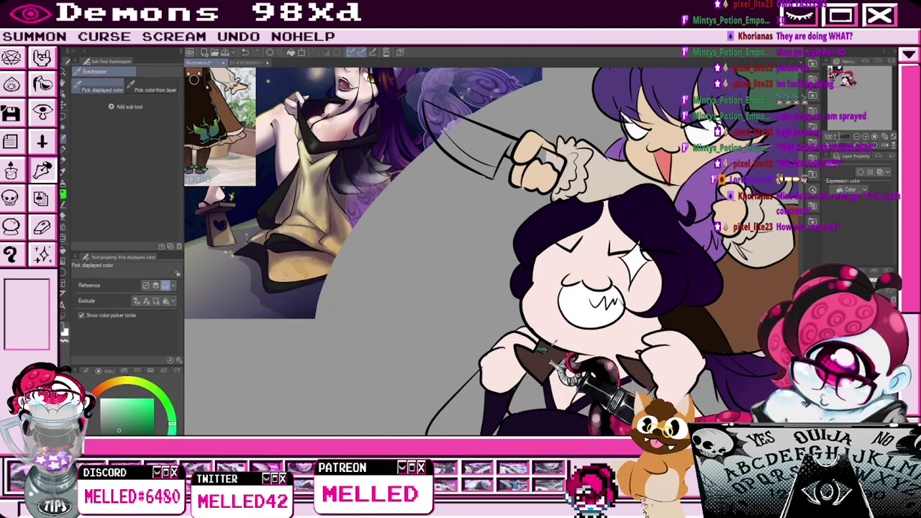
left_click(545, 360)
key("p")
left_click_drag(538, 352, 549, 357)
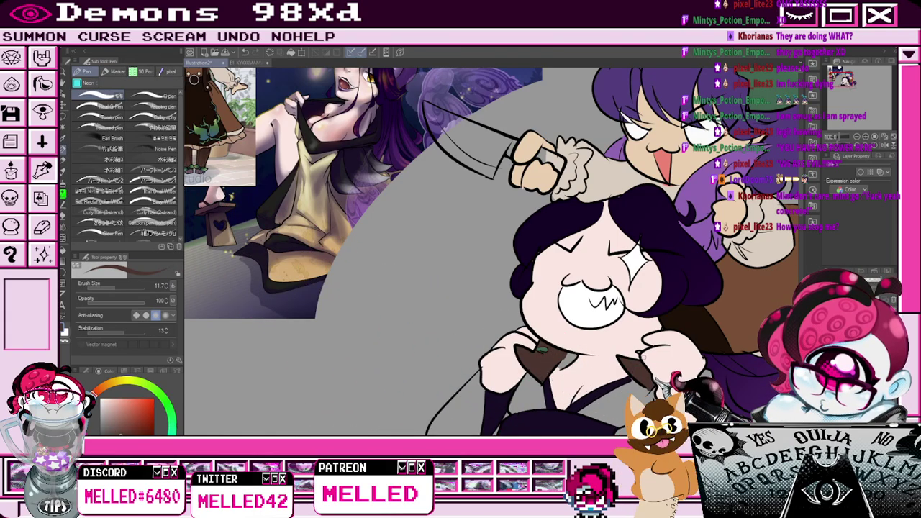
Sample the lower character's light skin color and touch up the skin around the collar with a size 11.7 pen.
scroll(675, 327, "down", 3)
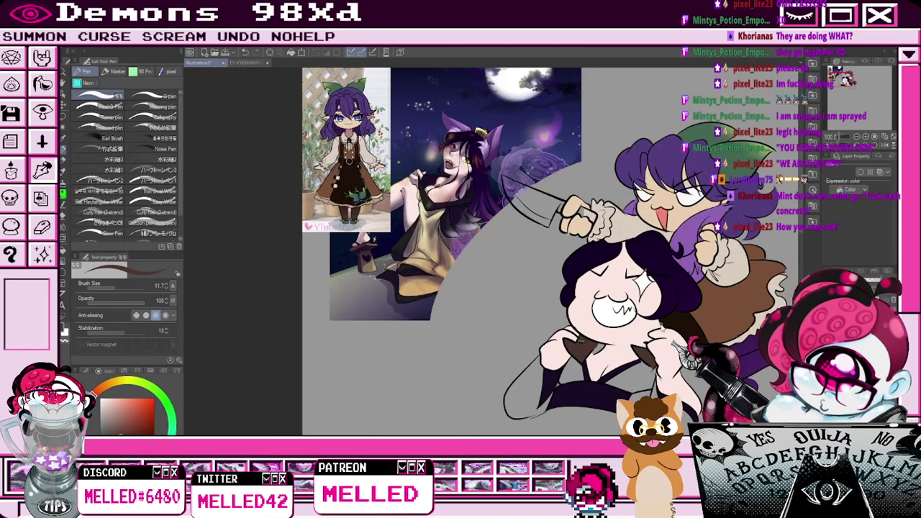
scroll(684, 327, "up", 2)
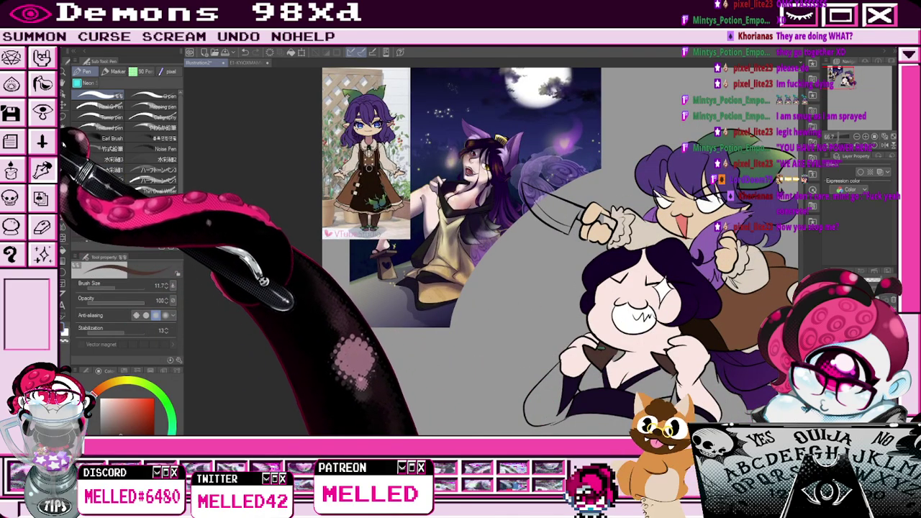
left_click(63, 138)
key("p")
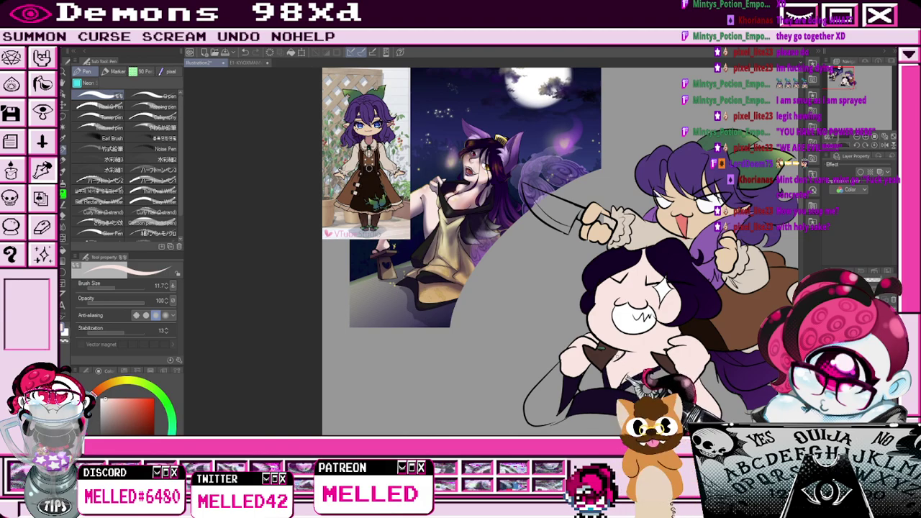
Select the lower character's robe and sleeve areas and fill them with the gold sampled from the large reference's dress.
scroll(752, 216, "down", 1)
left_click_drag(752, 215, 633, 196)
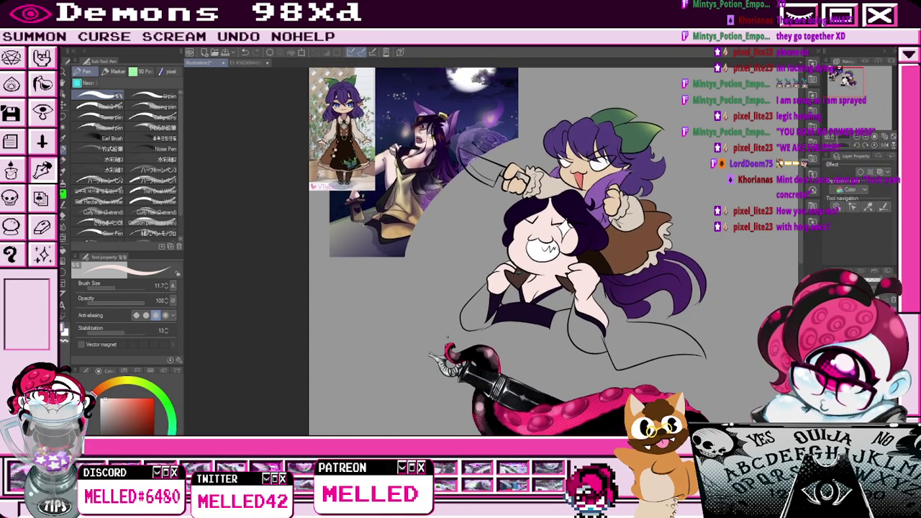
key("w")
left_click(485, 309)
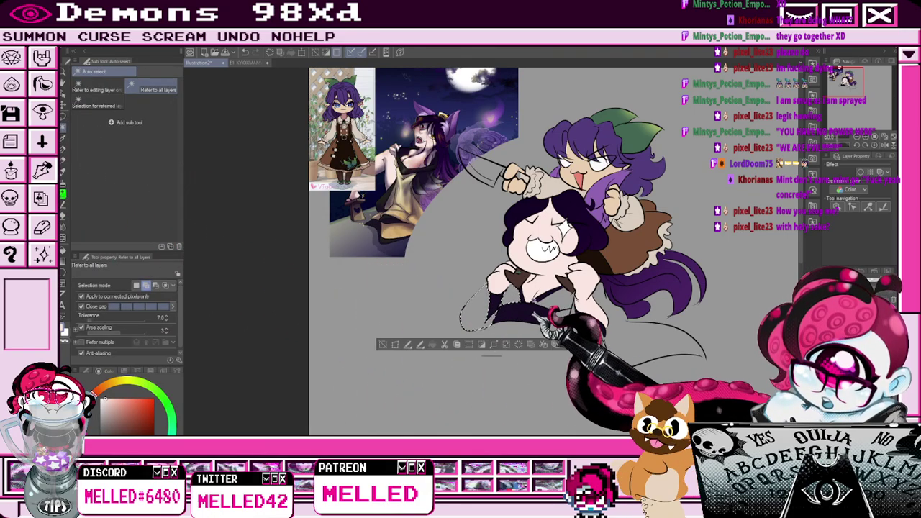
scroll(511, 306, "up", 3)
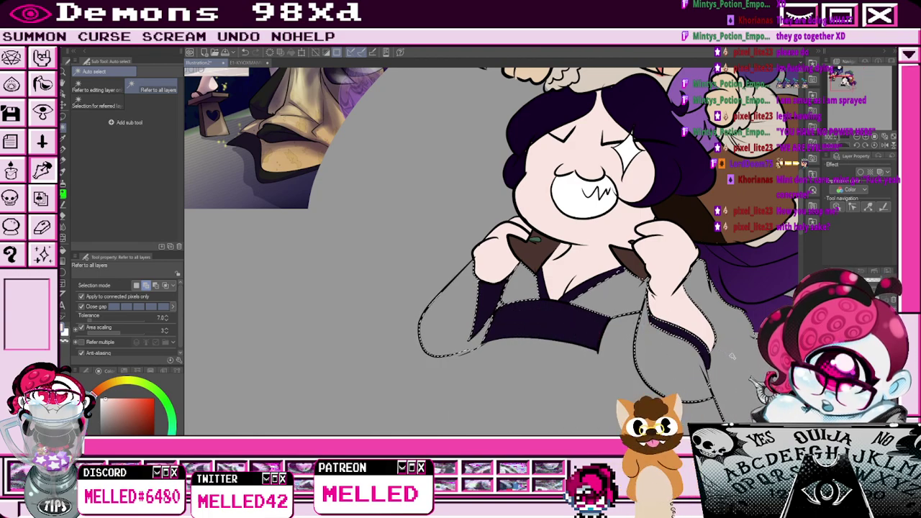
scroll(731, 356, "down", 2)
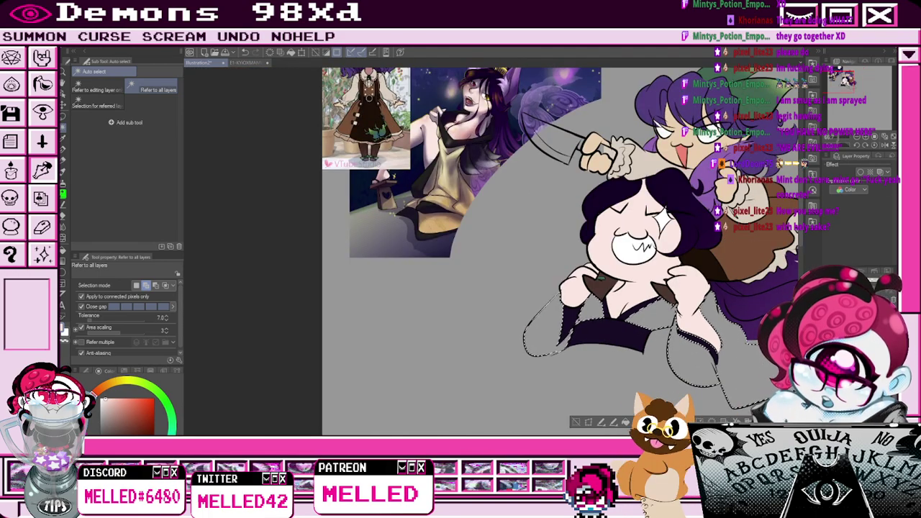
left_click(63, 138)
left_click(459, 207)
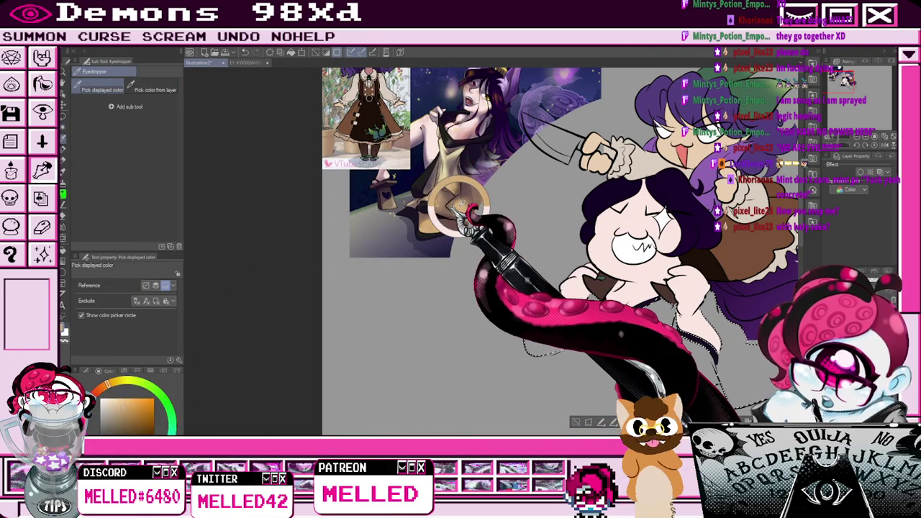
left_click_drag(576, 238, 519, 294)
left_click_drag(675, 365, 690, 365)
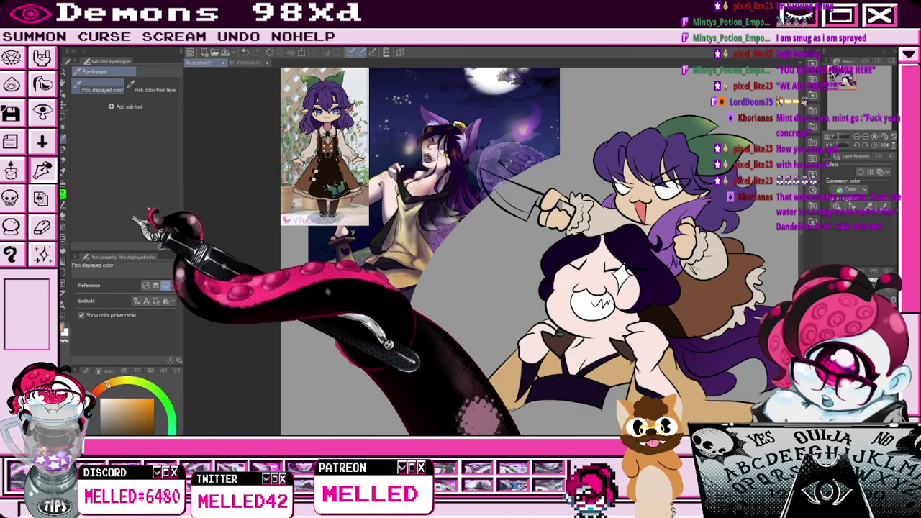
Select the knife handle and fill it with the brown sampled from the lower character's collar.
left_click(62, 128)
left_click(546, 201)
key("ctrl+d")
left_click(550, 203)
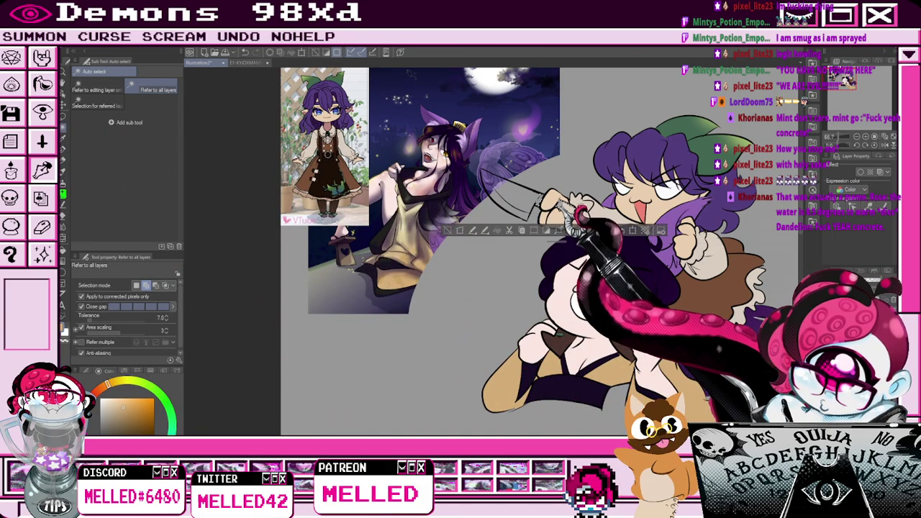
key("i")
left_click(561, 345)
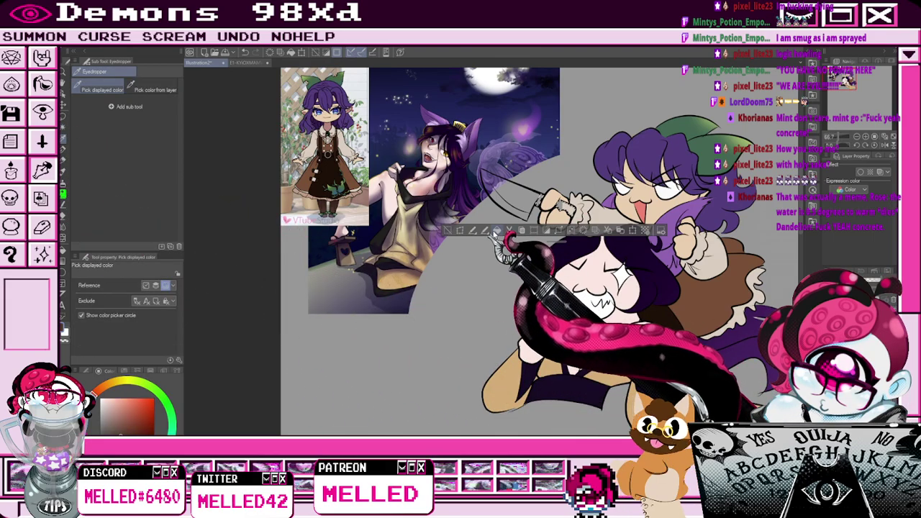
left_click(448, 230)
Fill the upper part of the knife blade light gray and its cutting edge white.
mouse_move(852, 86)
left_mouse_down()
mouse_move(860, 82)
mouse_move(850, 85)
left_mouse_up()
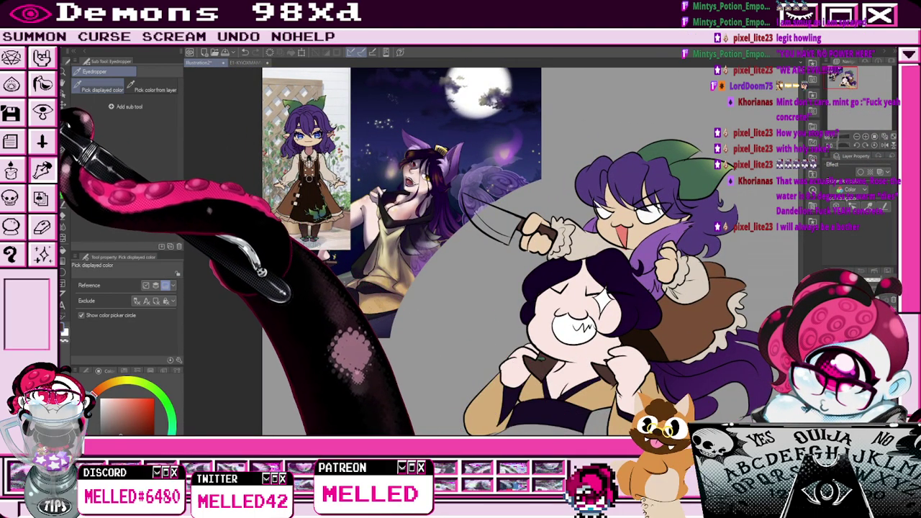
left_click(64, 127)
left_click(511, 229)
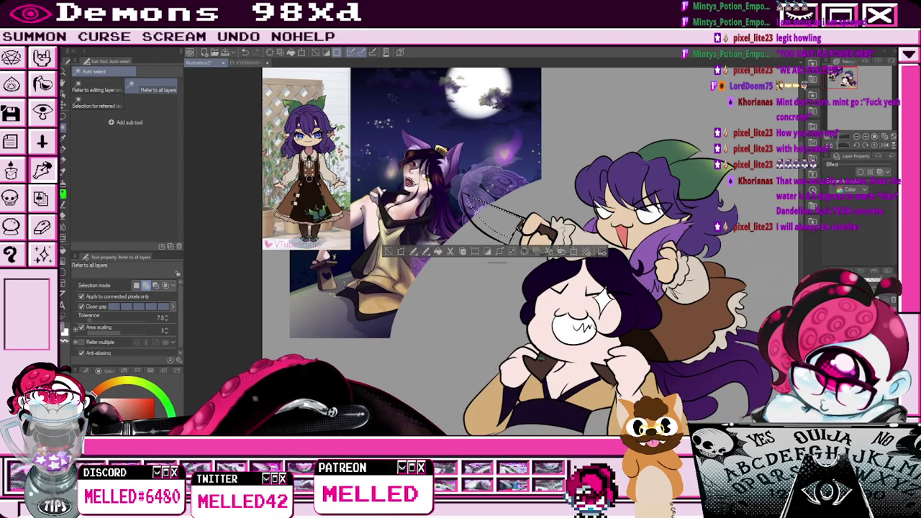
left_click(438, 252)
left_click(388, 252)
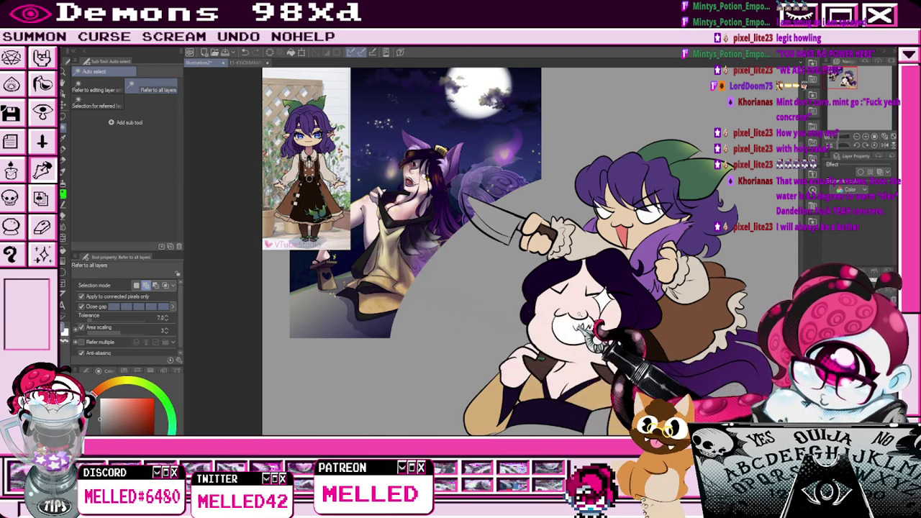
key("p")
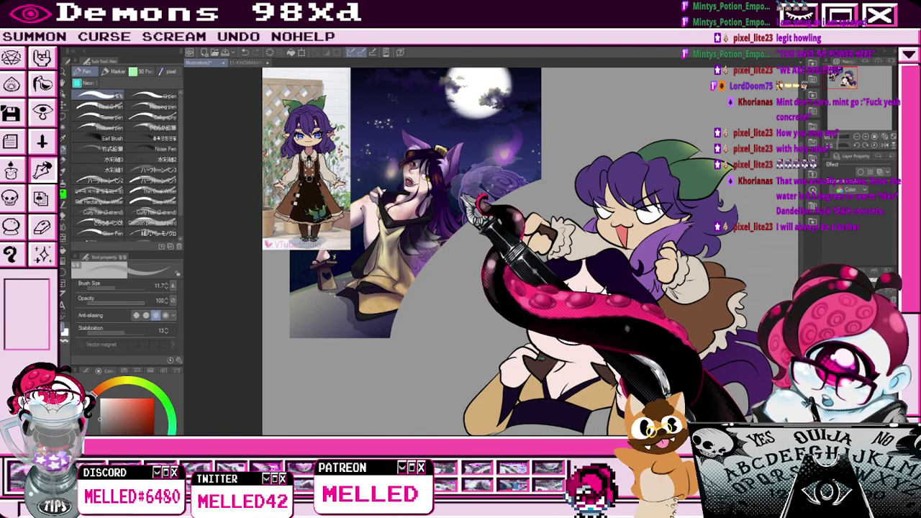
key("w")
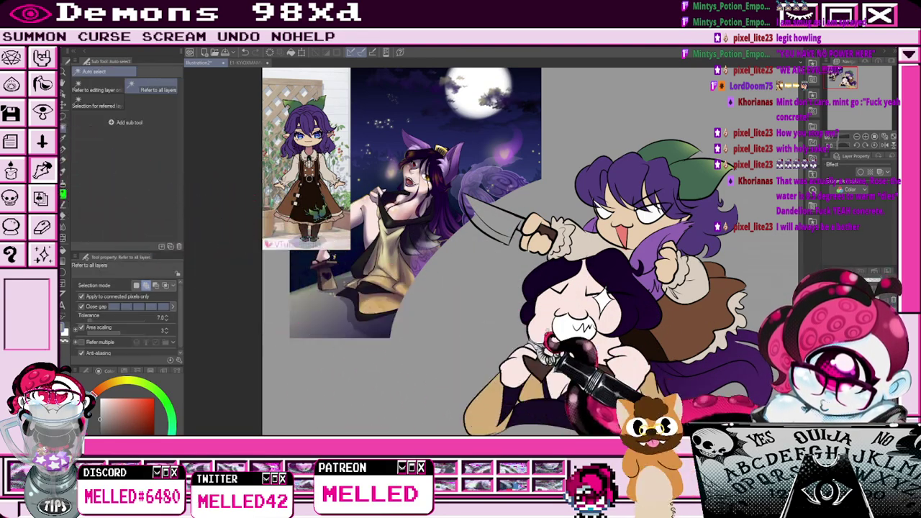
left_click(484, 229)
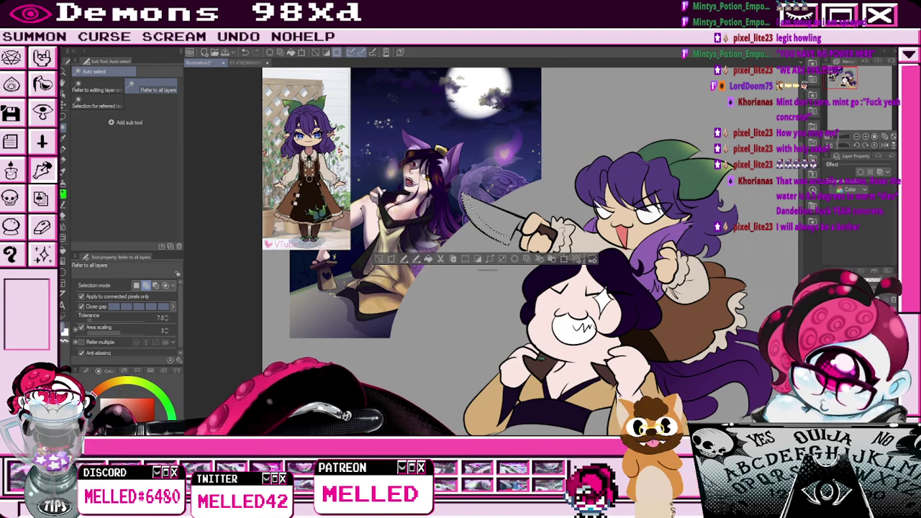
key("ctrl+d")
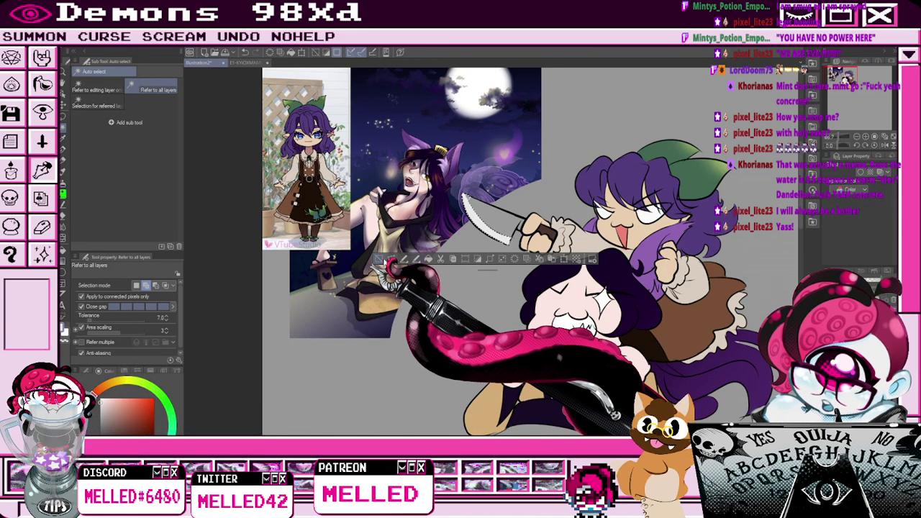
Draw thin horizontal speed lines trailing behind both characters' hair, skirt and robe with a size 5.4 pen.
scroll(397, 263, "down", 1)
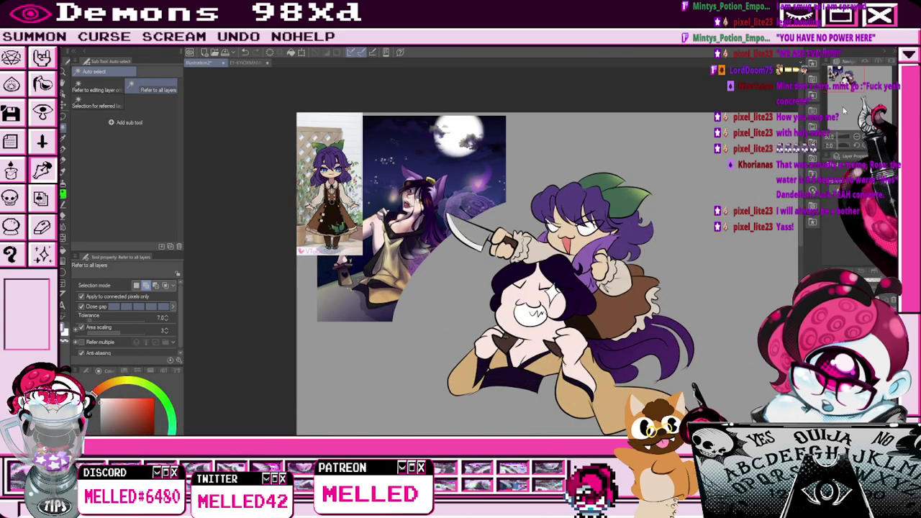
left_click_drag(397, 264, 386, 239)
scroll(540, 252, "down", 1)
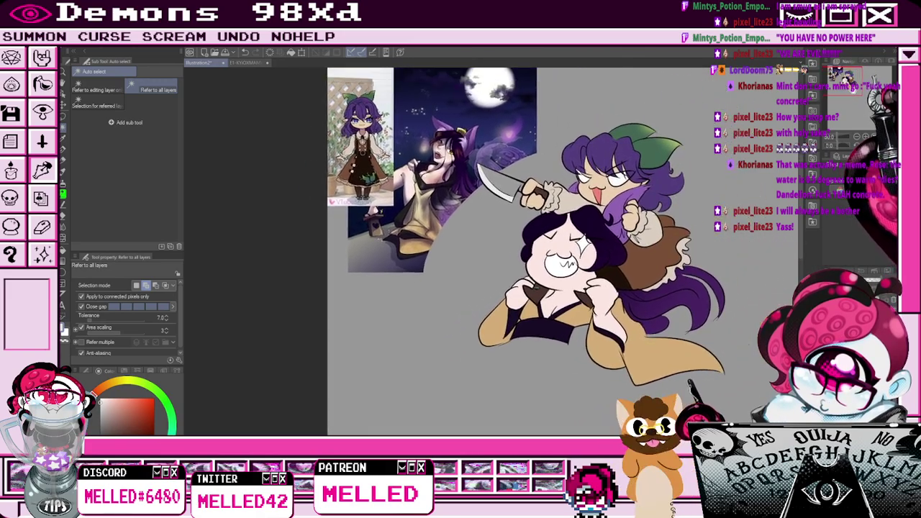
left_click_drag(539, 252, 515, 270)
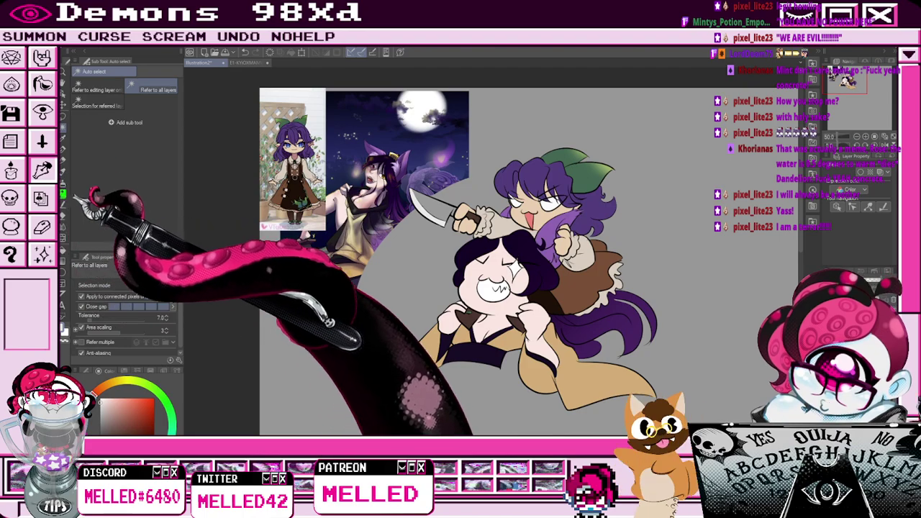
key("p")
left_click(101, 439)
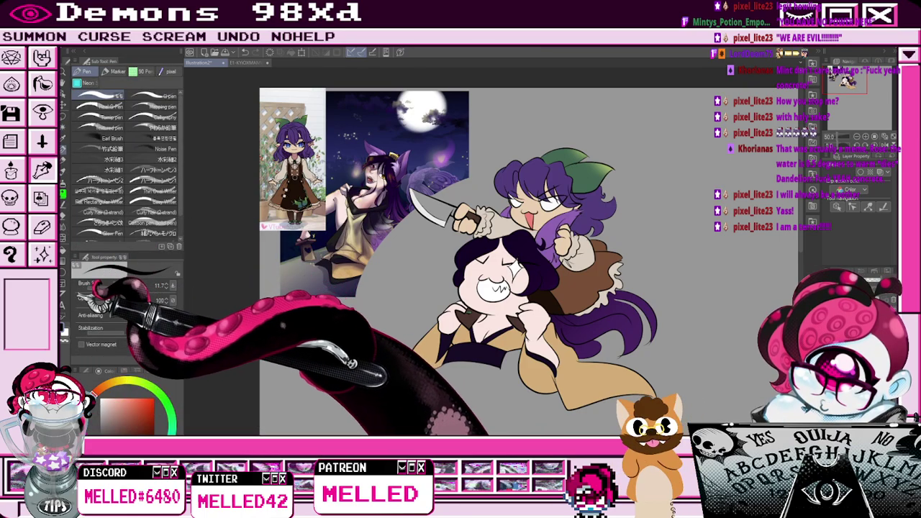
left_click(110, 288)
left_click_drag(611, 222, 672, 214)
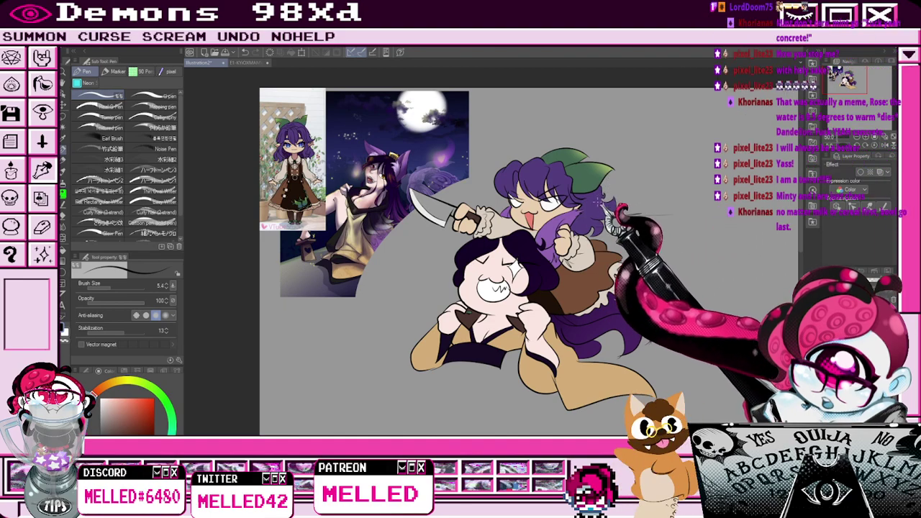
left_click_drag(626, 183, 638, 182)
left_click_drag(656, 315, 697, 316)
left_click_drag(623, 262, 693, 254)
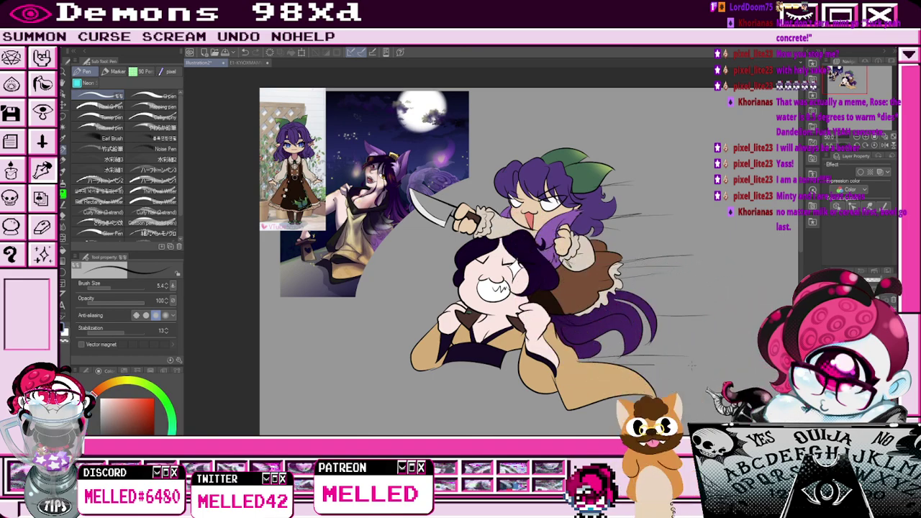
left_click_drag(649, 370, 716, 377)
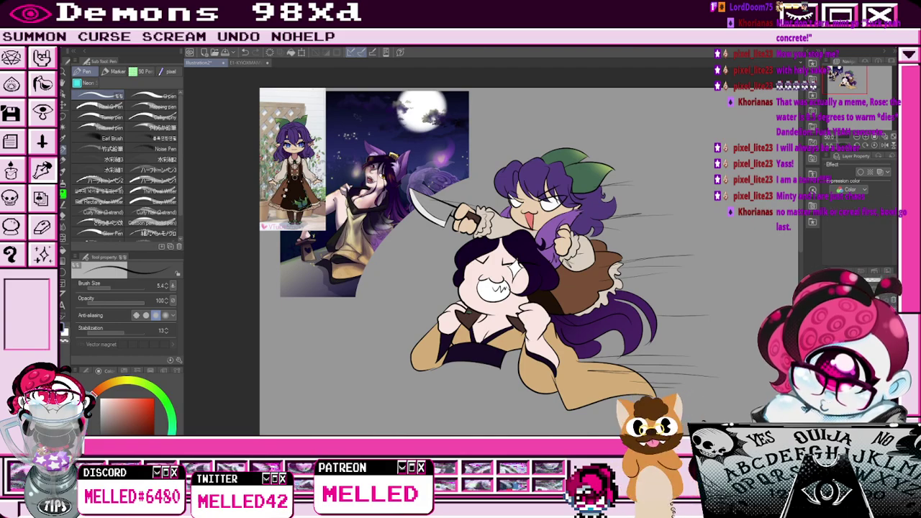
Block in black shadows under the upper character's bangs and side hair with a size 54.2 pen, trimming them with the hard eraser.
key("bracketright")
key("bracketright")
key("bracketright")
key("bracketright")
left_click_drag(108, 288, 124, 288)
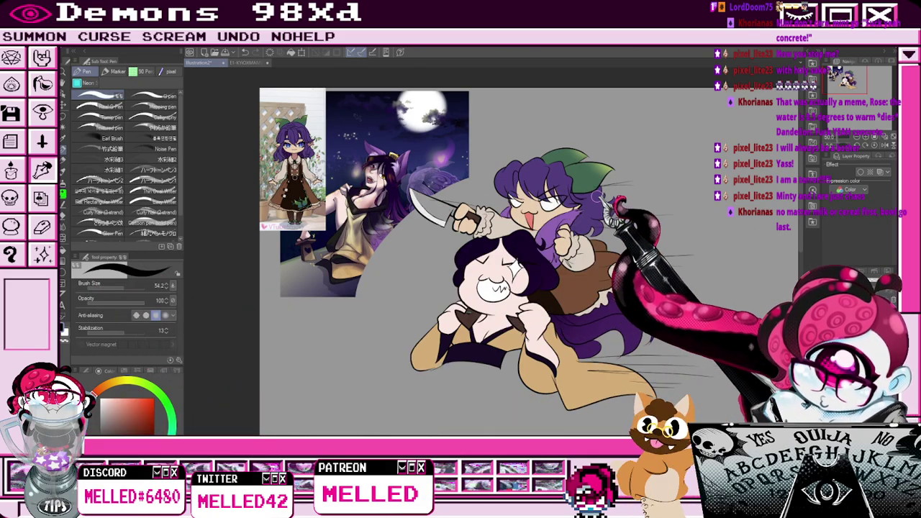
scroll(577, 198, "up", 2)
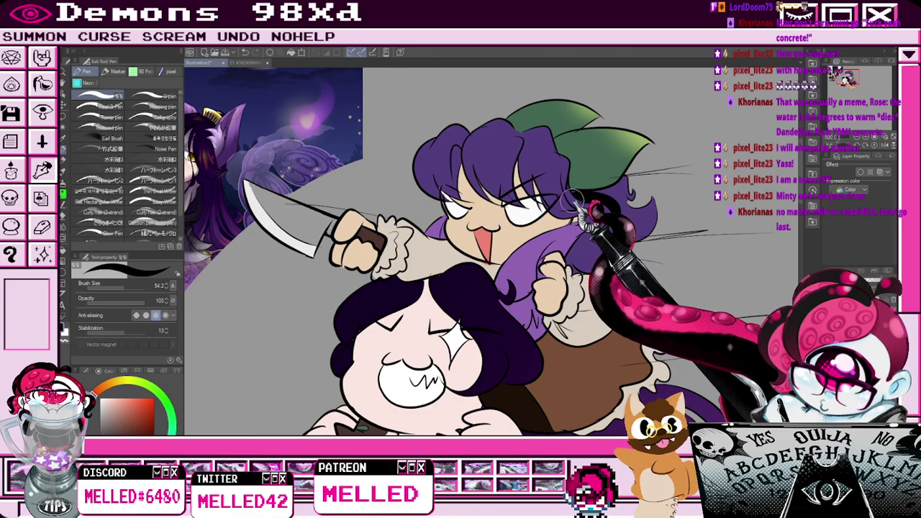
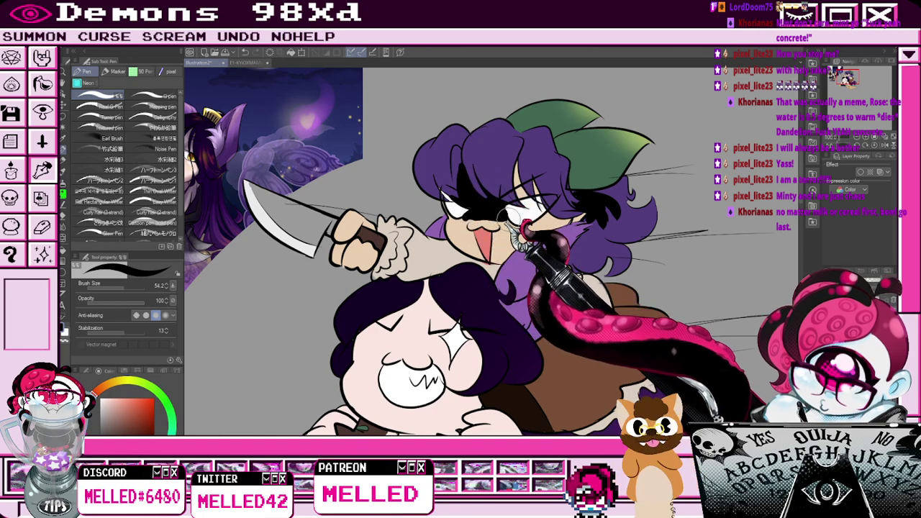
key("e")
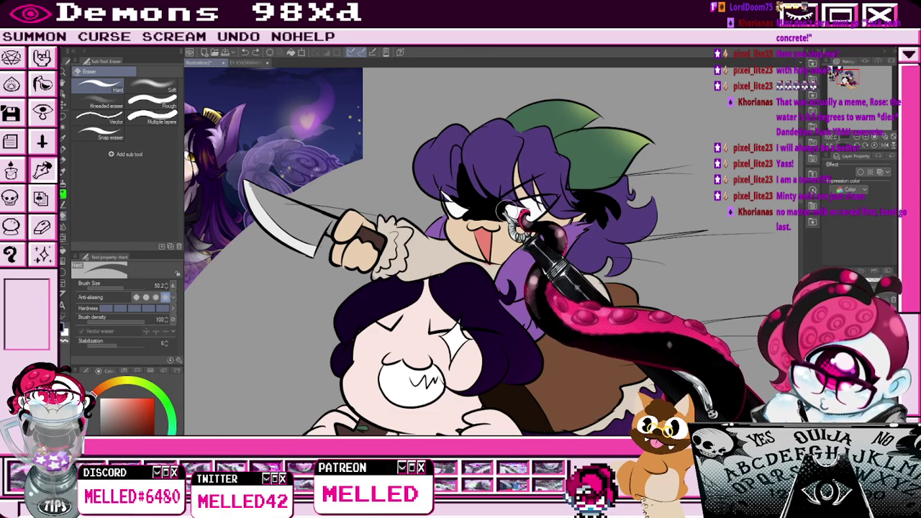
key("p")
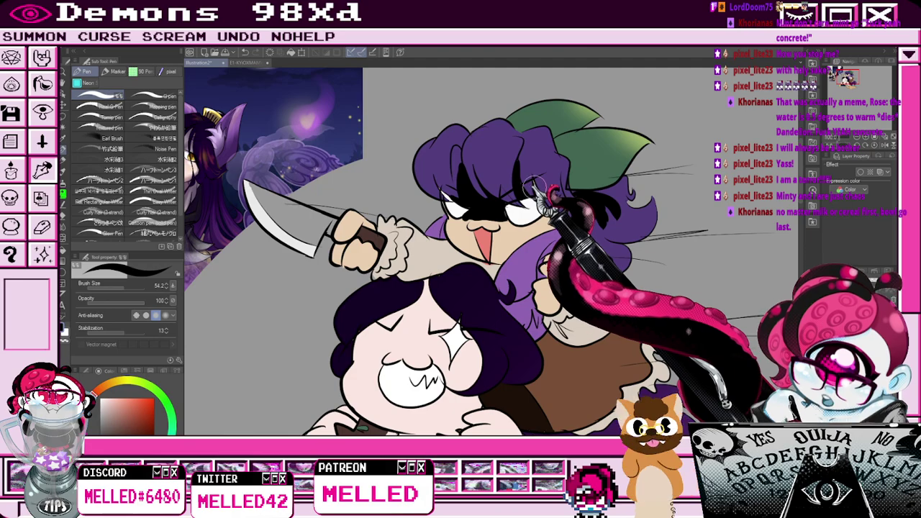
key("e")
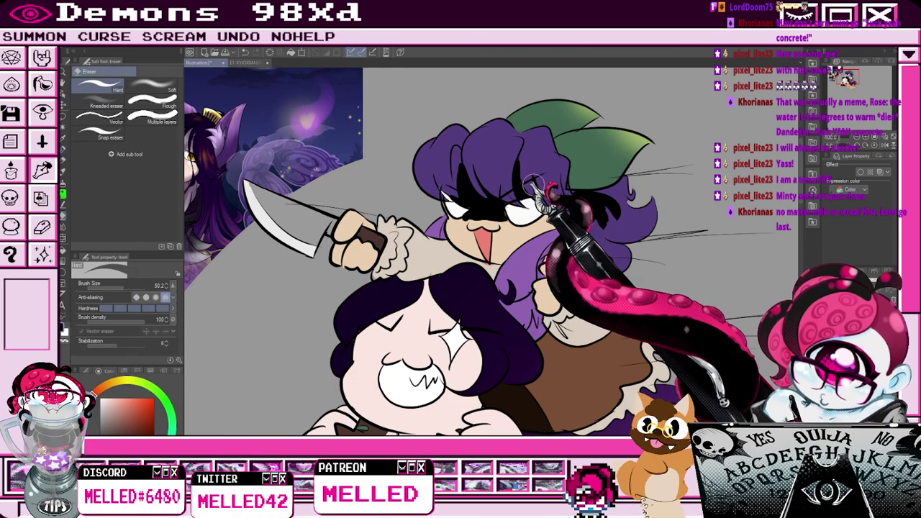
key("p")
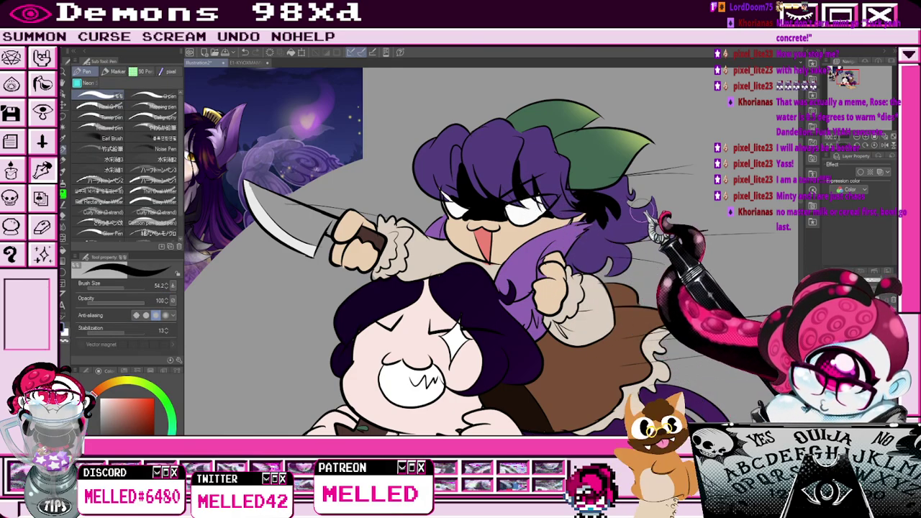
Shade the knife blade and the raised arm's ruffled cuff with the size 54.2 pen, cleaning up with the size 50.2 hard eraser.
key("e")
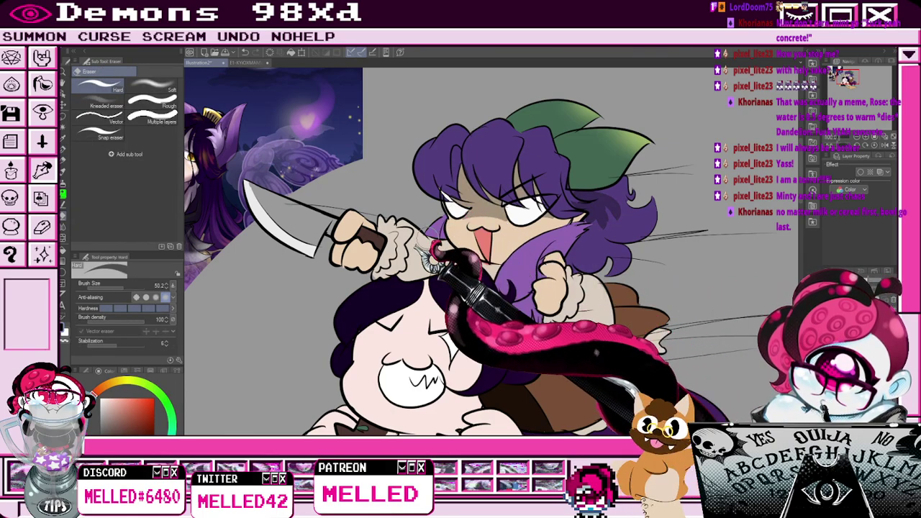
key("p")
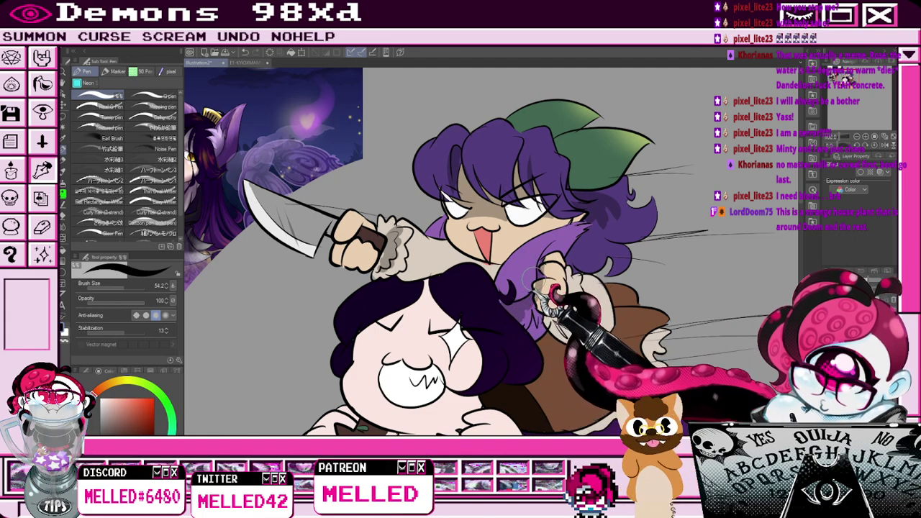
key("e")
key("p")
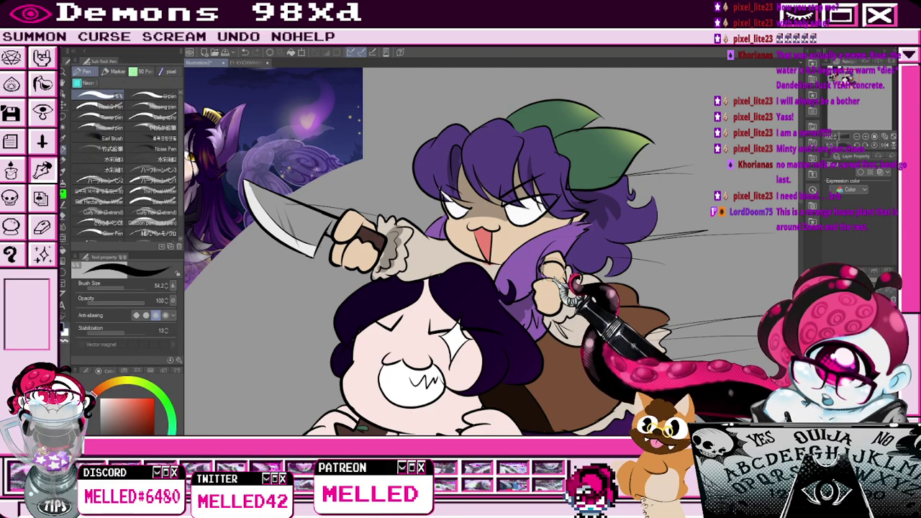
Paint a grey shadow over the upper half of the lower character's face and clean up its edge with the eraser.
key("e")
key("p")
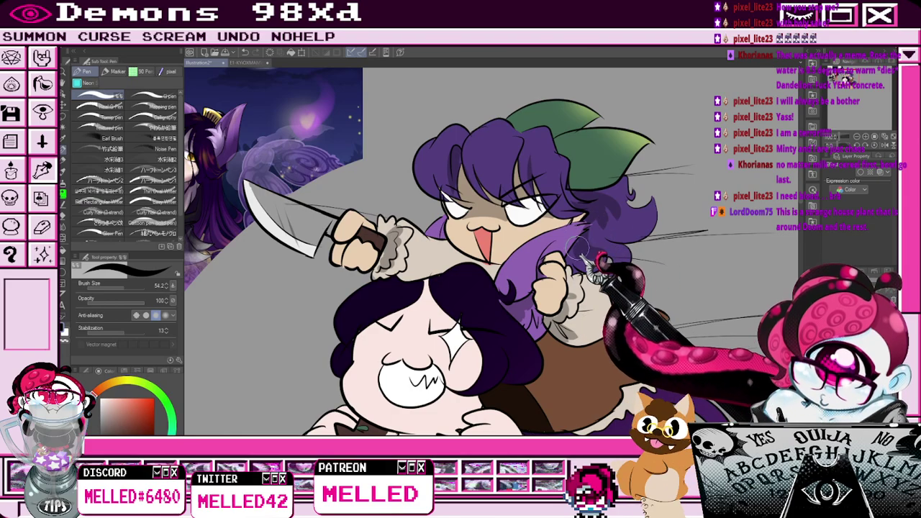
scroll(580, 241, "down", 1)
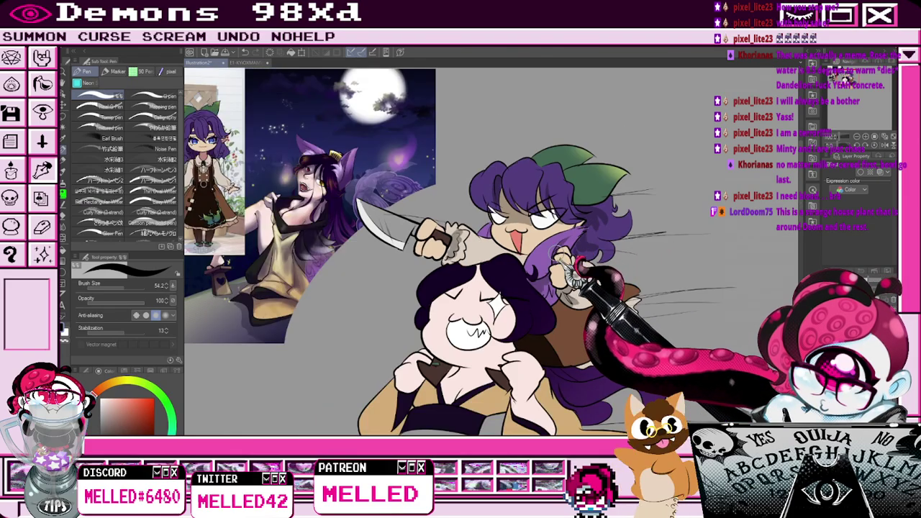
scroll(484, 282, "up", 3)
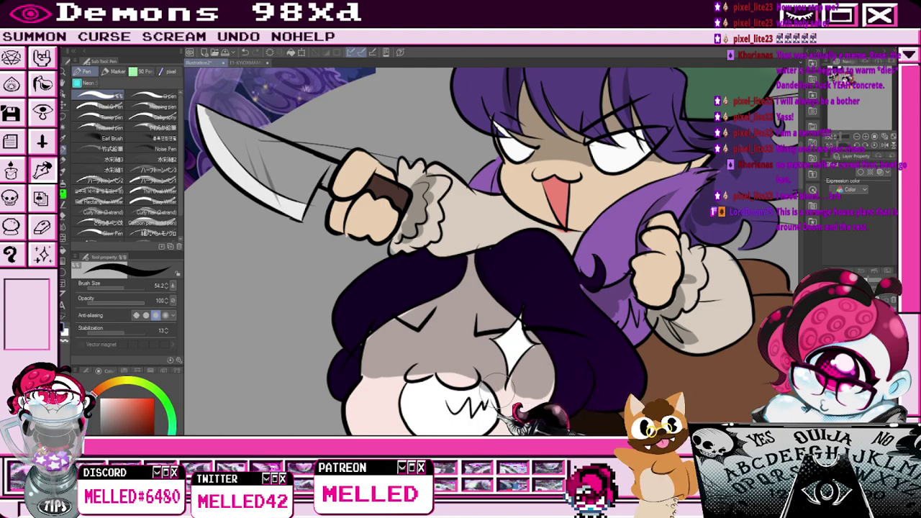
key("e")
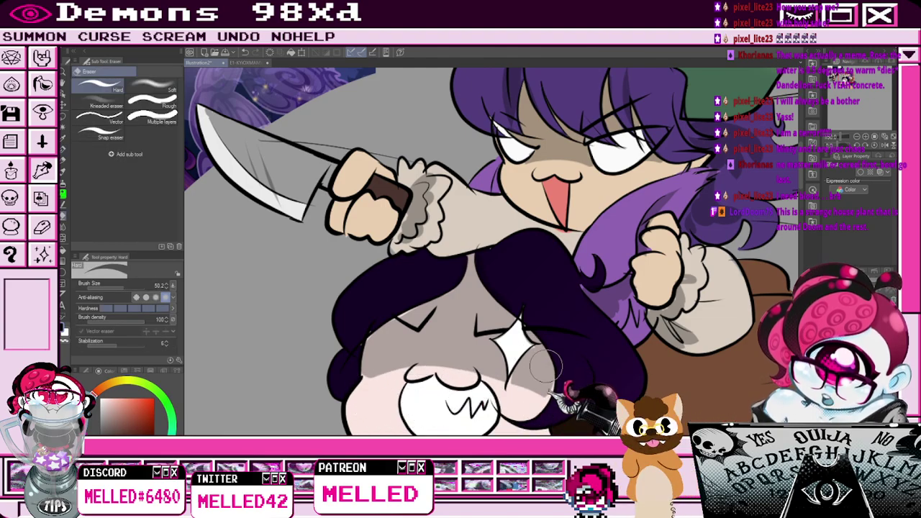
key("p")
scroll(552, 375, "down", 2)
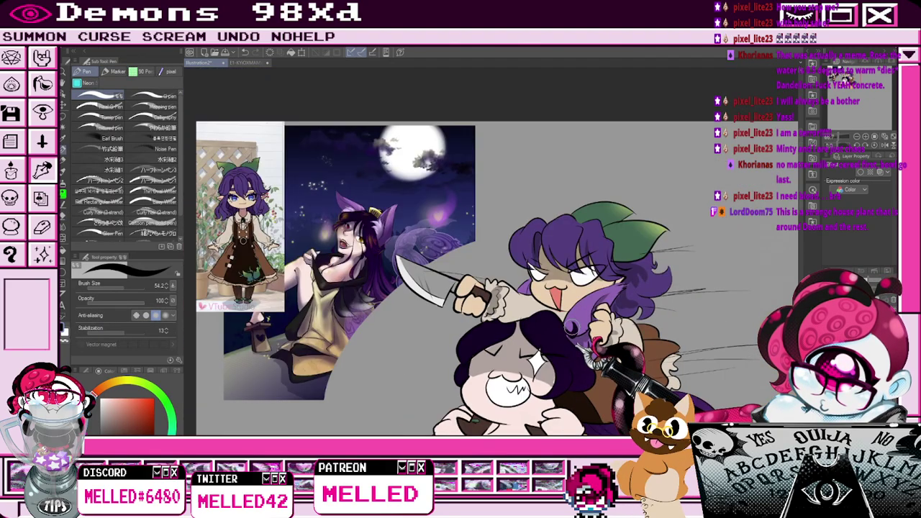
scroll(657, 289, "down", 1)
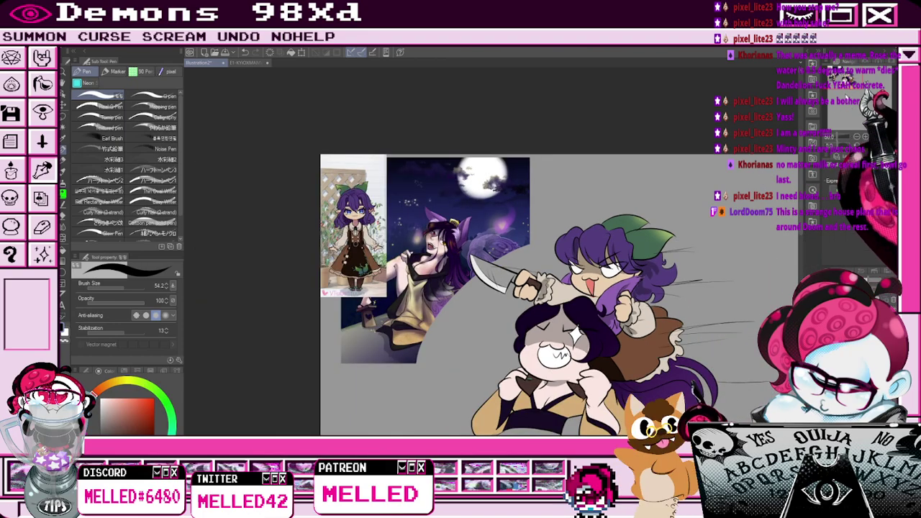
Shade the lower character's neck beneath the chin with the same grey shadow.
left_click_drag(580, 306, 591, 248)
scroll(592, 248, "up", 2)
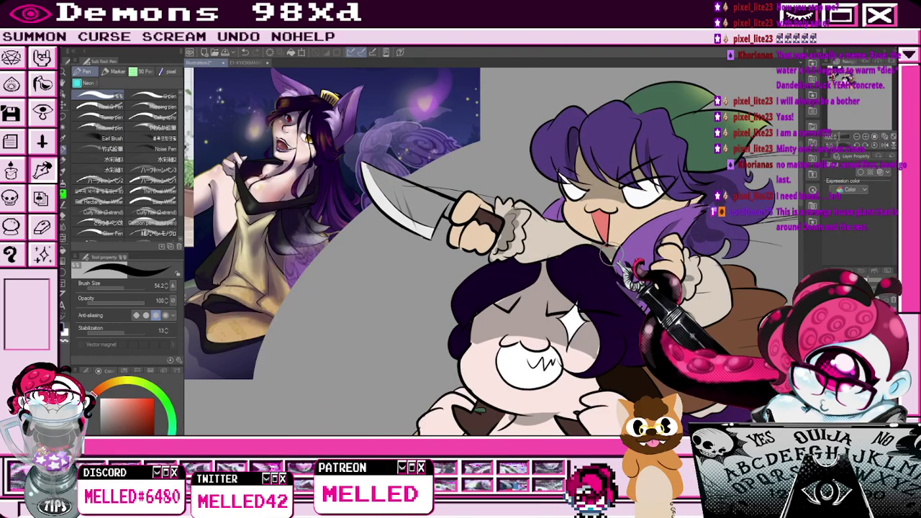
scroll(618, 247, "down", 1)
left_click_drag(544, 389, 565, 352)
key("ctrl+plus")
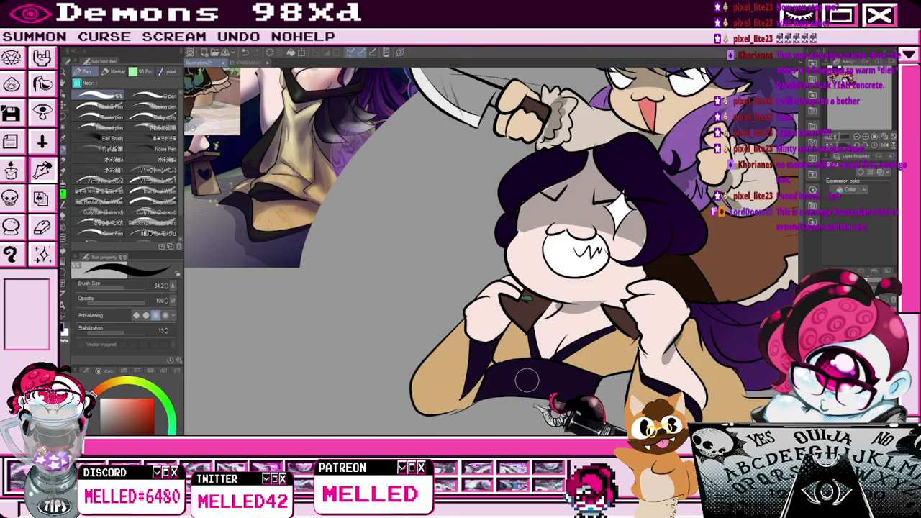
Make a rectangular selection around the two charging characters and their sketched motion lines.
key("ctrl+minus")
key("ctrl+minus")
key("ctrl+plus")
key("ctrl+minus")
left_click_drag(844, 82, 842, 82)
left_click(63, 128)
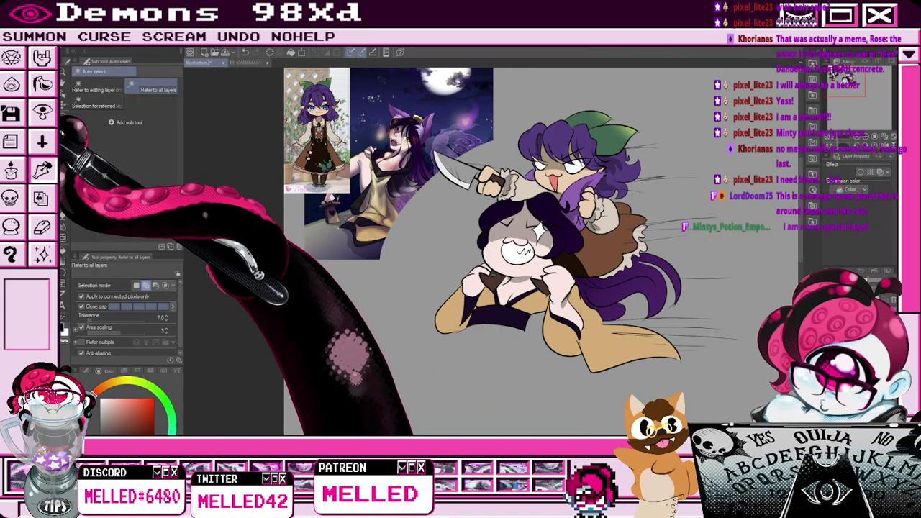
key("m")
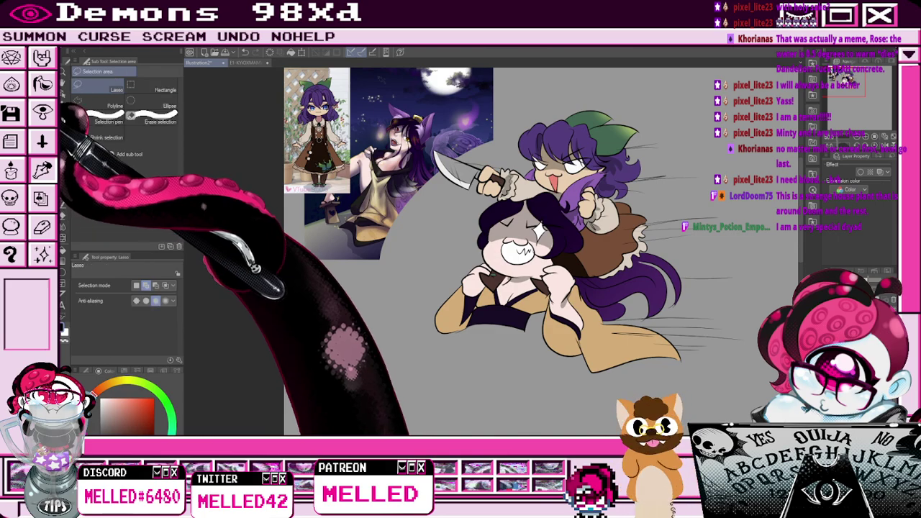
key("ctrl+minus")
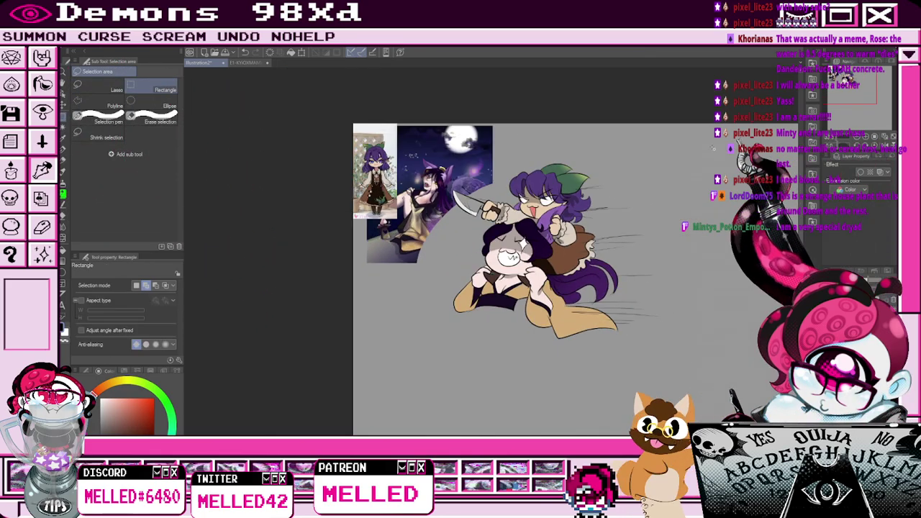
left_click_drag(455, 171, 652, 329)
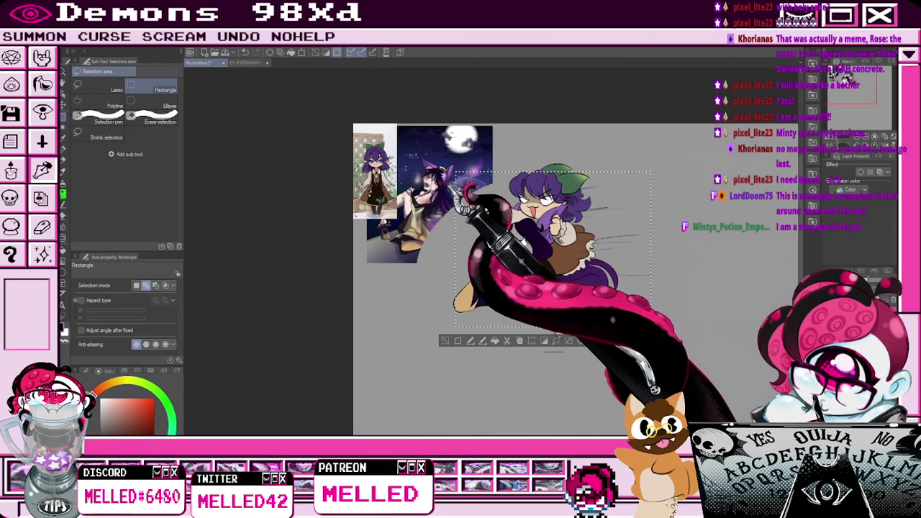
key("ctrl+z")
left_click_drag(429, 153, 641, 318)
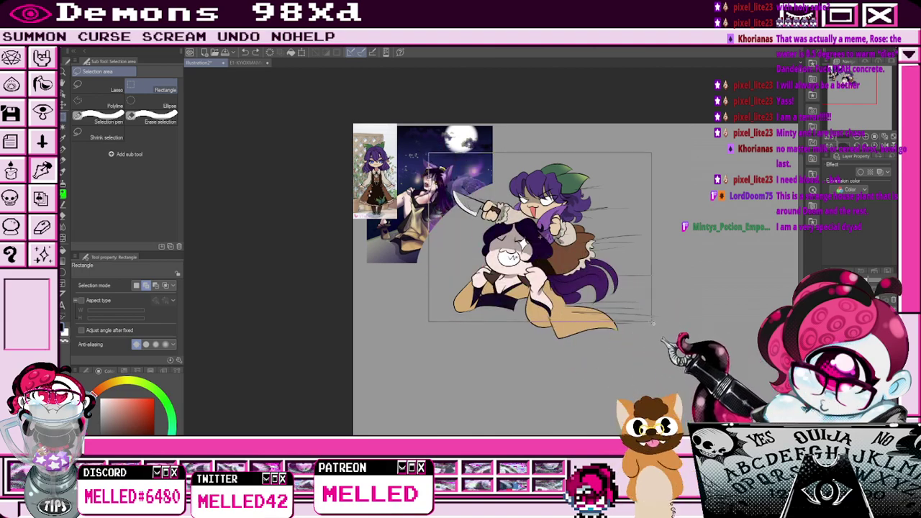
left_click_drag(676, 341, 675, 339)
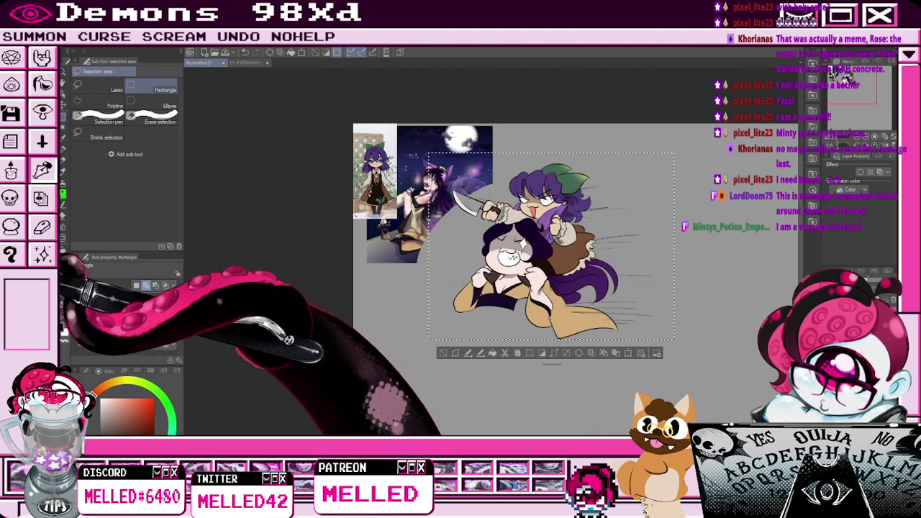
Fill the selected area with horizontal white speed lines using the Scattered speed lines tool.
left_click(62, 272)
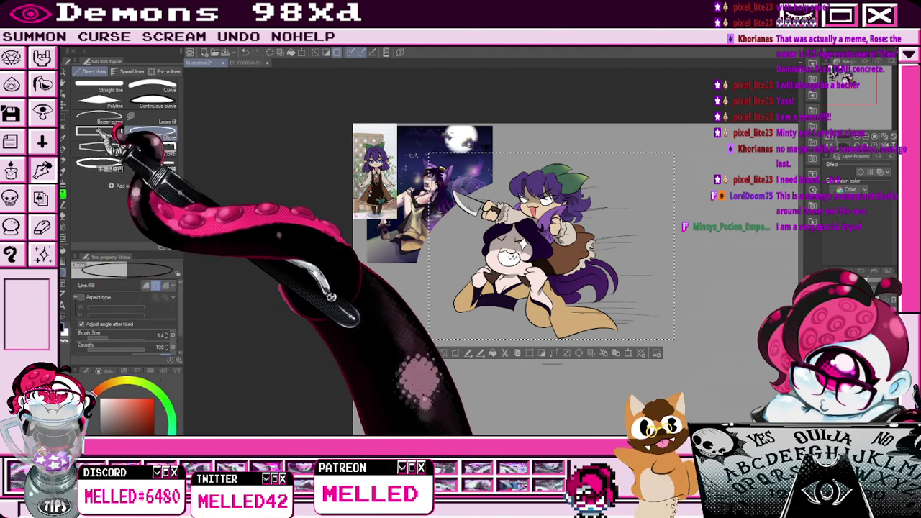
left_click(132, 71)
left_click(98, 148)
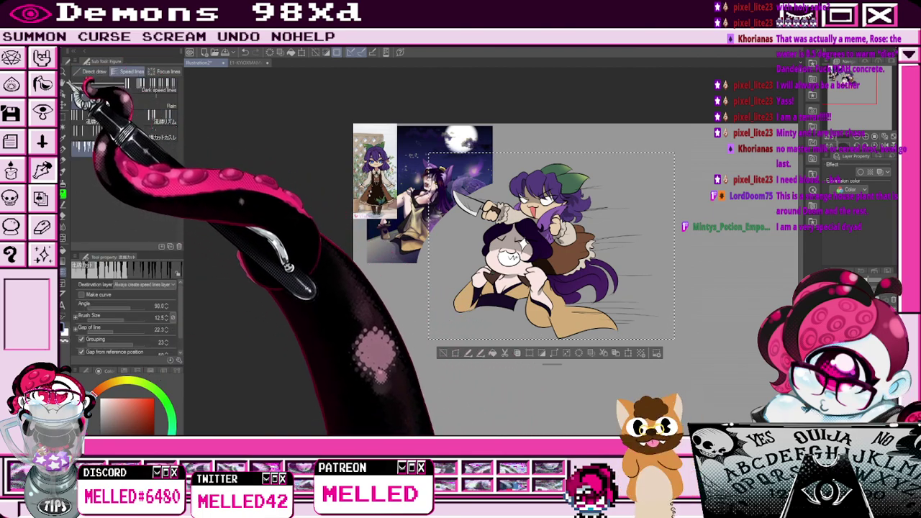
left_click(101, 90)
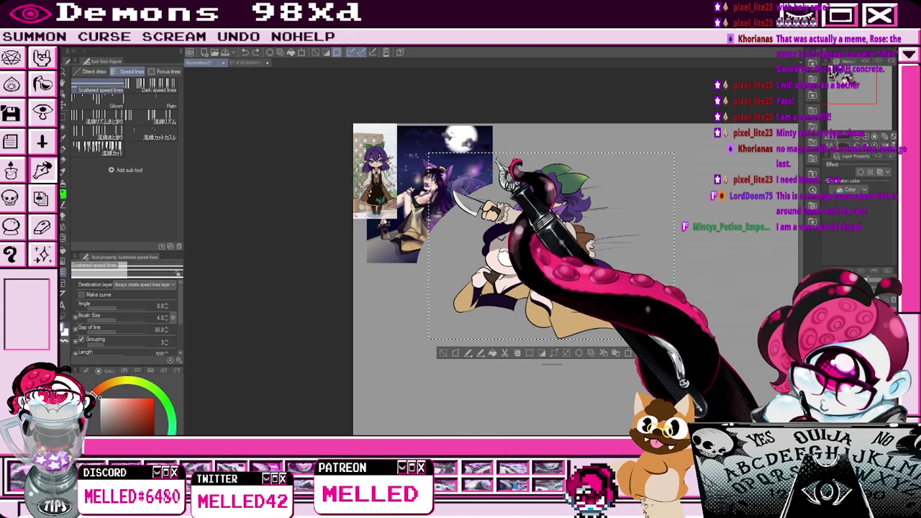
left_click(496, 159)
left_click(706, 164)
left_click(706, 218)
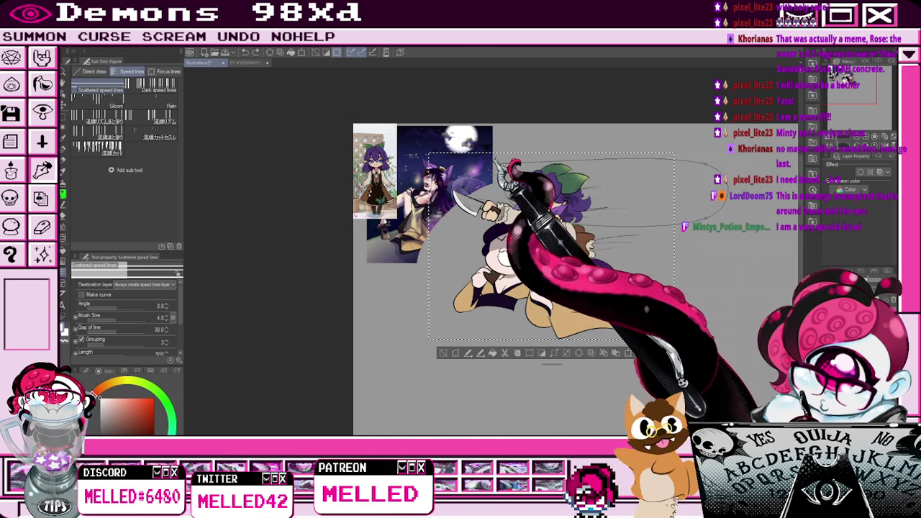
left_click_drag(725, 225, 725, 224)
left_click_drag(676, 275, 695, 326)
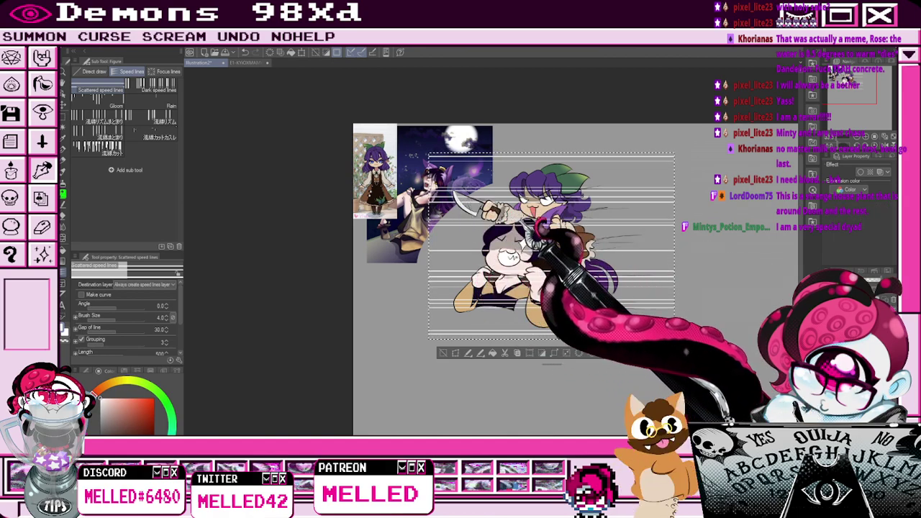
Fade the speed lines out towards the front of the characters with the Gradient erase tool and clear the selection.
key("g")
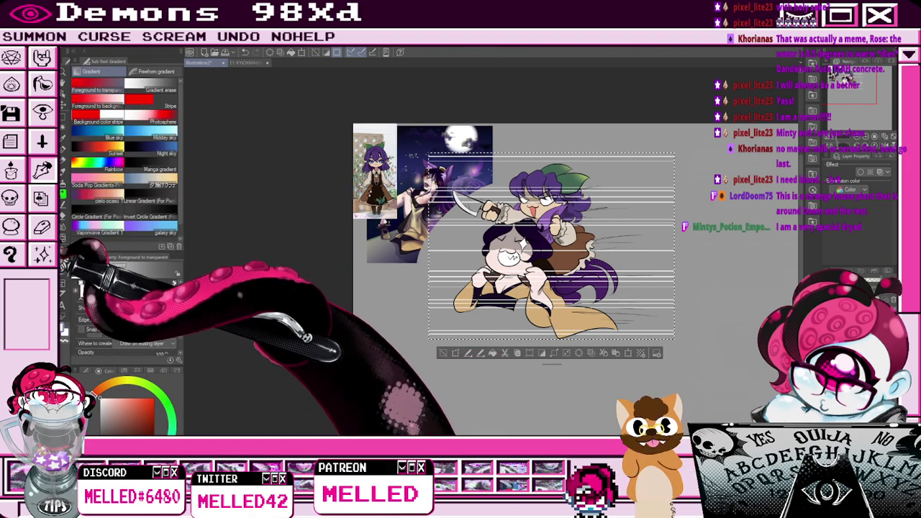
left_click(137, 84)
left_click_drag(383, 186, 661, 249)
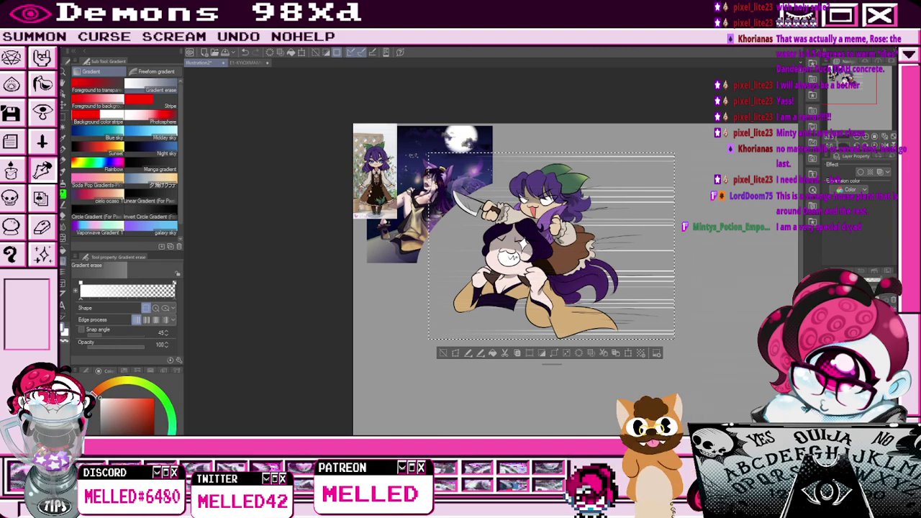
left_click(443, 353)
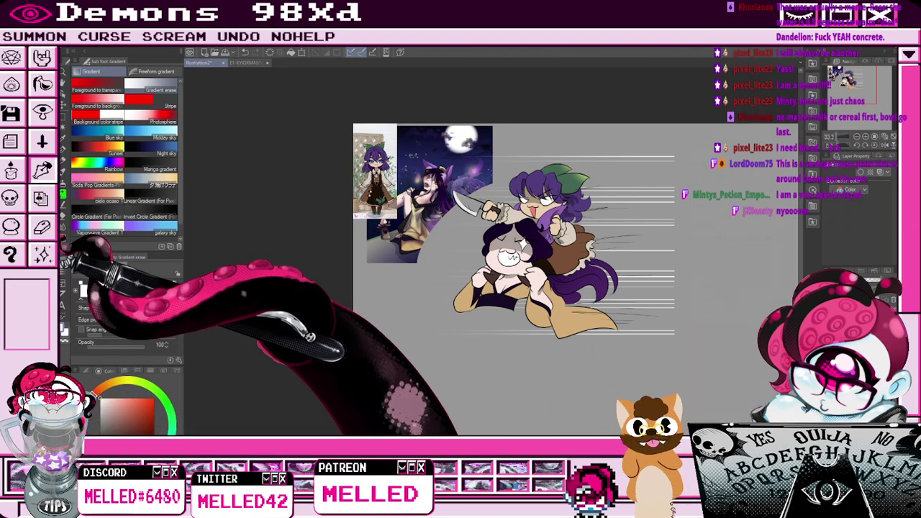
Try to smear the trailing purple hair backwards with the Finger tip blending tool.
left_click(63, 272)
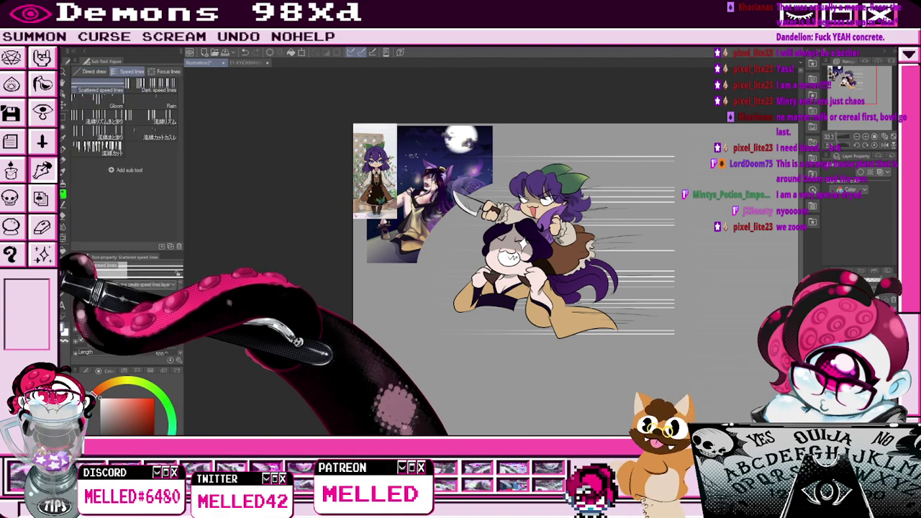
key("j")
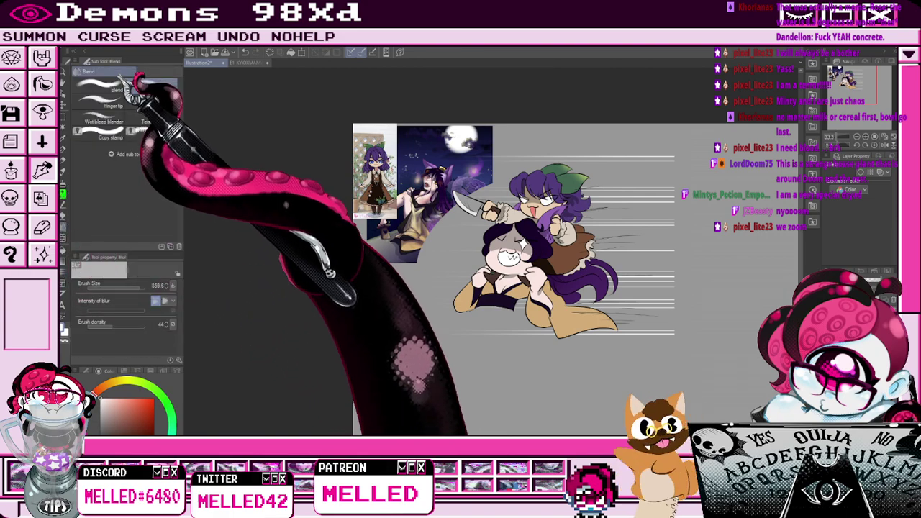
left_click(99, 103)
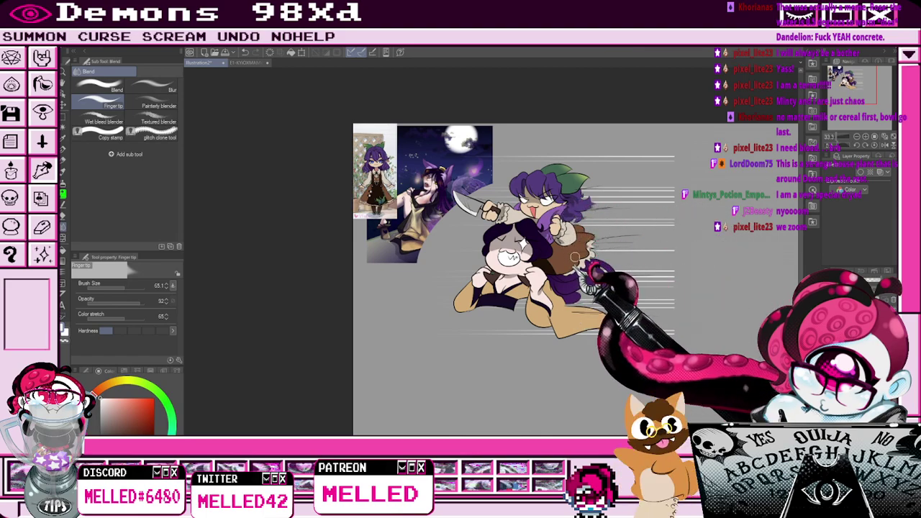
mouse_move(566, 275)
left_mouse_down()
mouse_move(695, 290)
mouse_move(684, 289)
left_mouse_up()
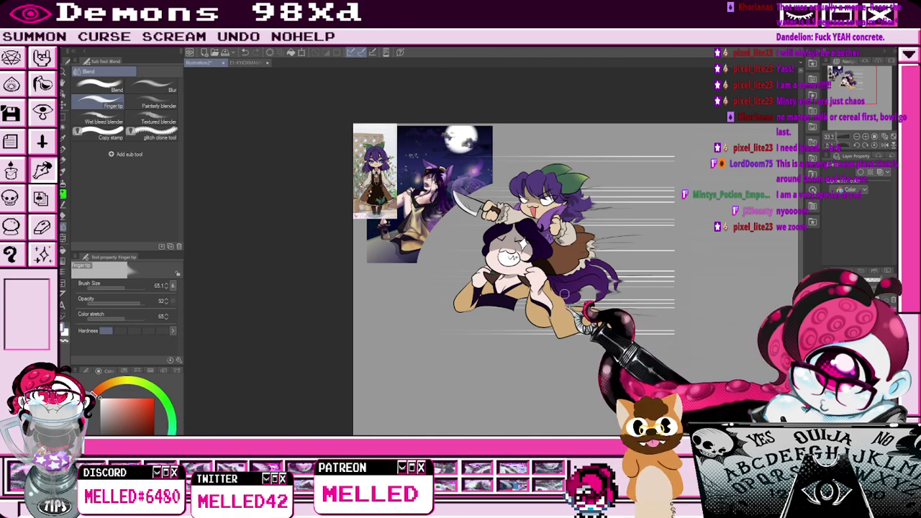
left_click_drag(564, 293, 677, 289)
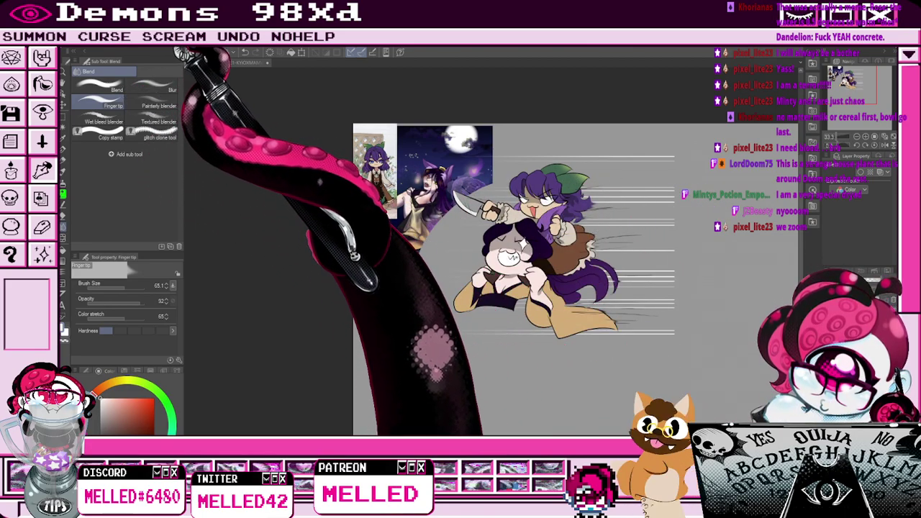
Apply a light horizontal motion blur to the two charging characters, keeping their shapes recognizable.
left_click(268, 72)
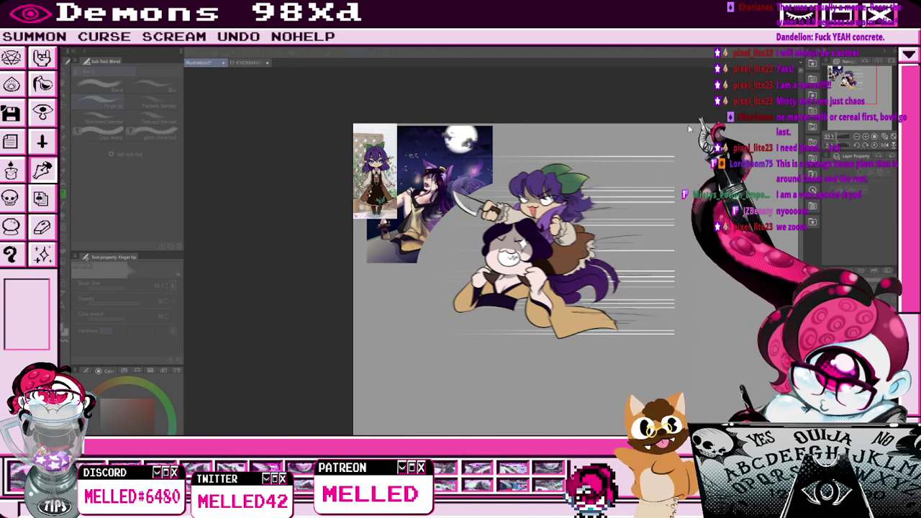
left_click(694, 188)
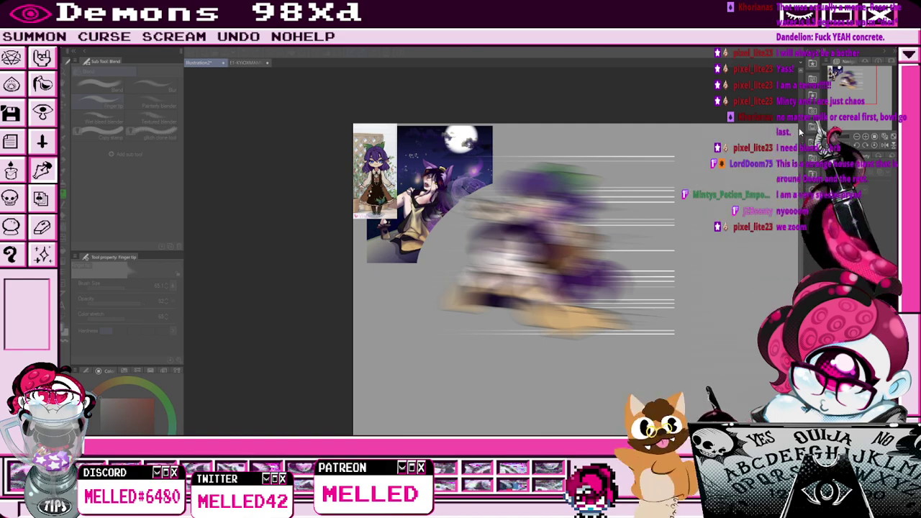
left_click(718, 203)
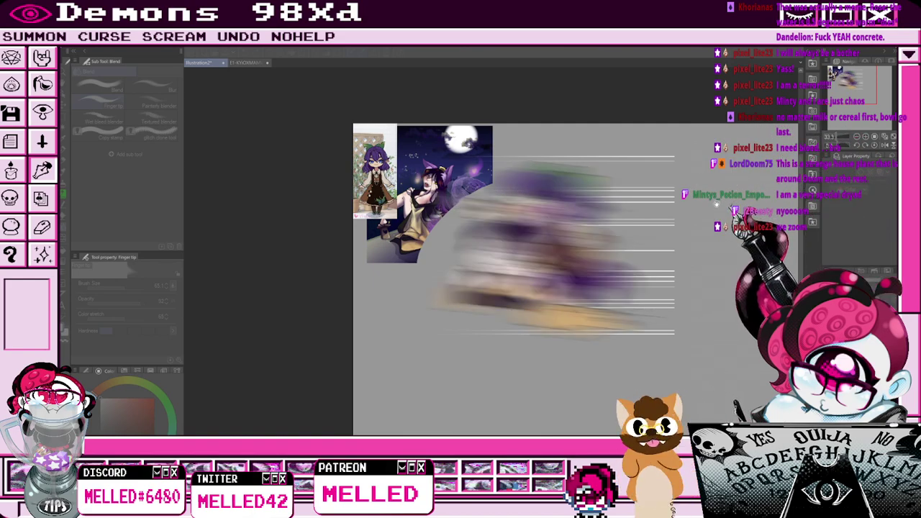
left_click(717, 203)
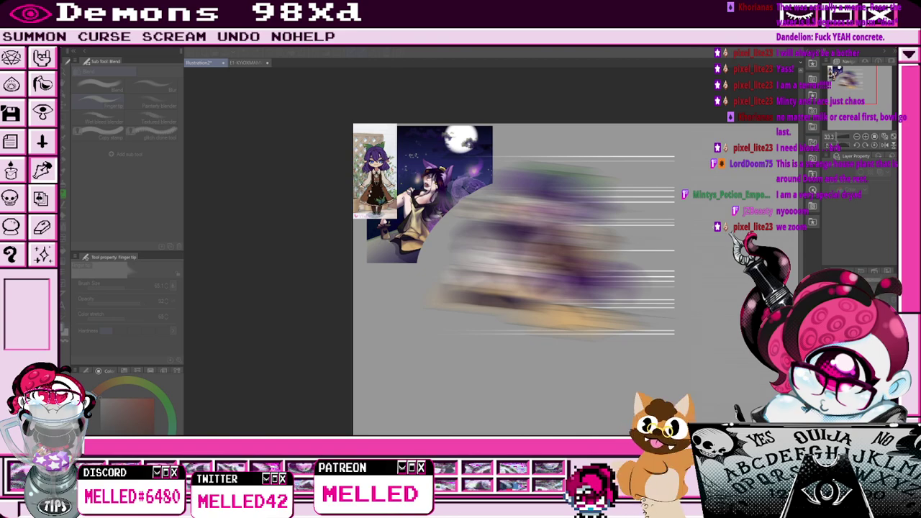
left_click(646, 130)
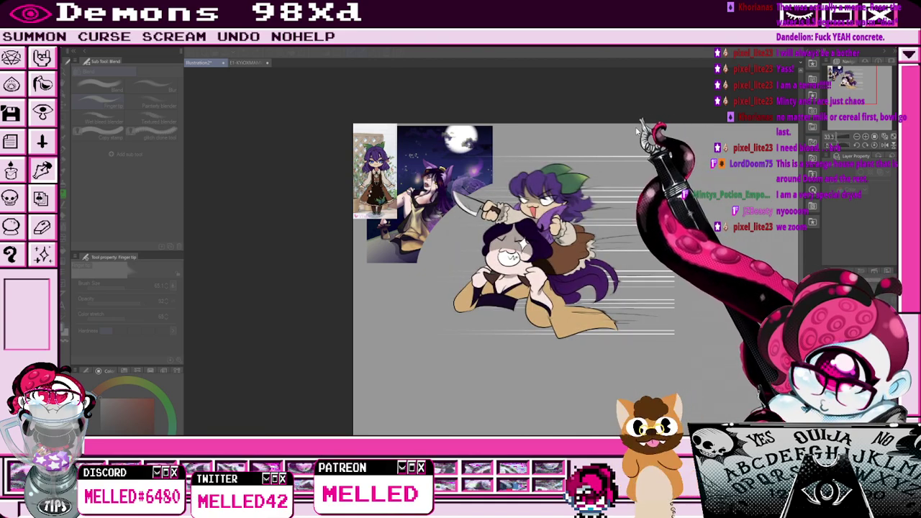
left_click(806, 160)
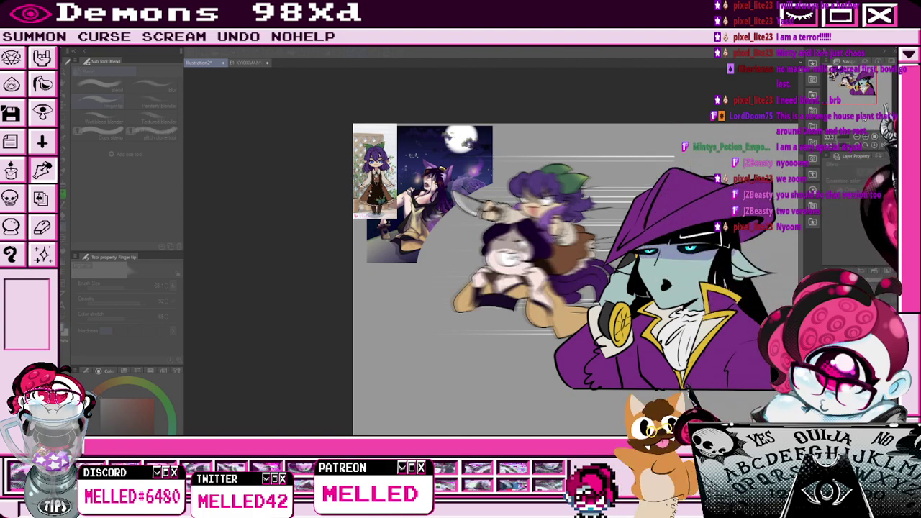
left_click(865, 120)
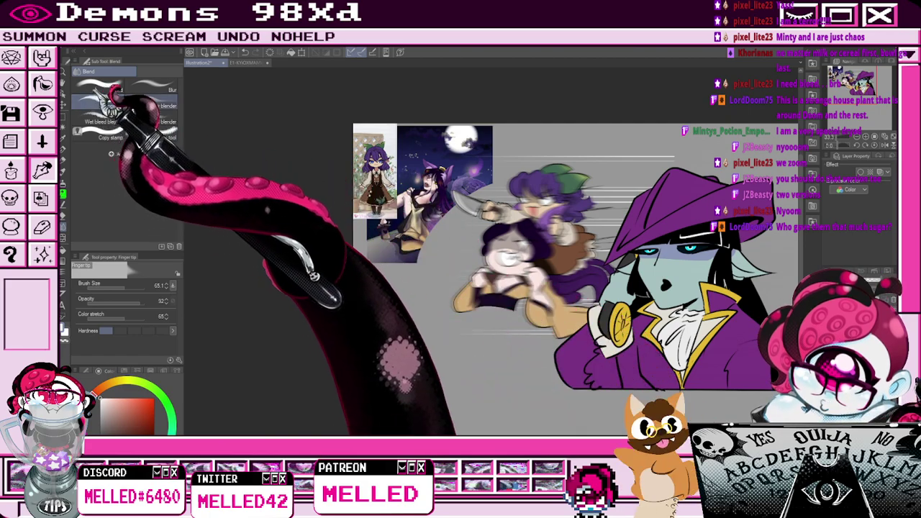
Move the motion-blurred copy of the two characters below the sharp version and trim off its lower edge.
left_click(63, 117)
left_click_drag(429, 151, 672, 366)
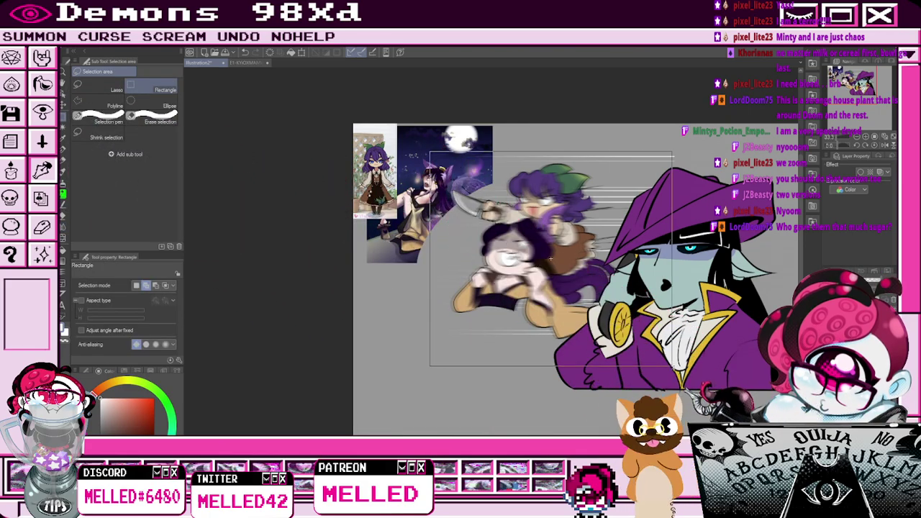
left_click(455, 378)
left_click_drag(558, 300, 548, 375)
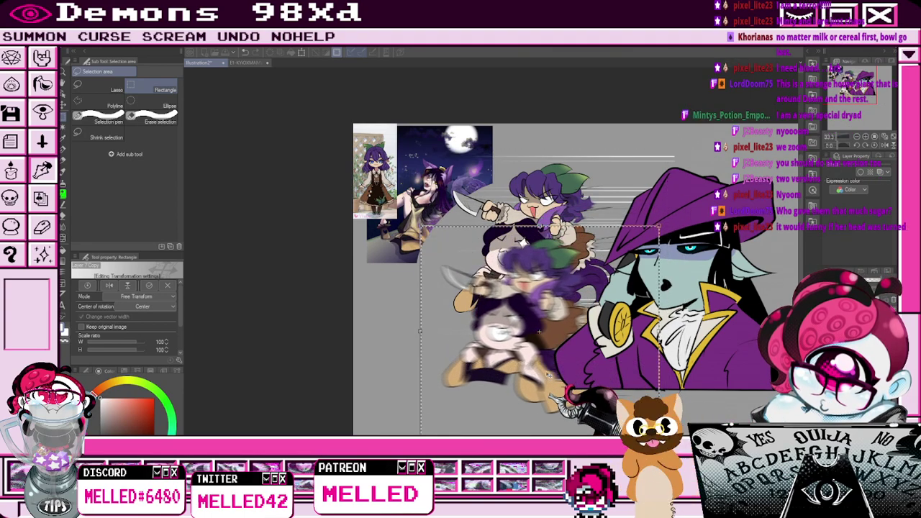
key("Return")
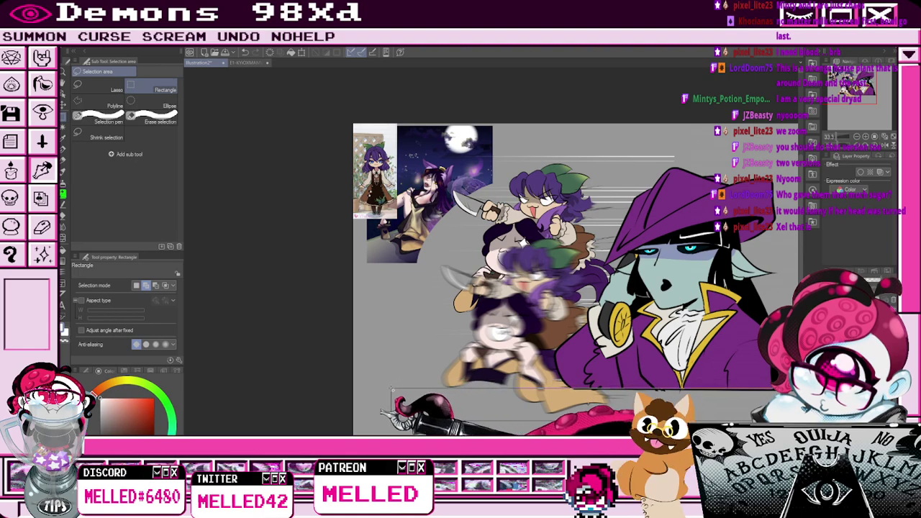
left_click_drag(392, 390, 770, 420)
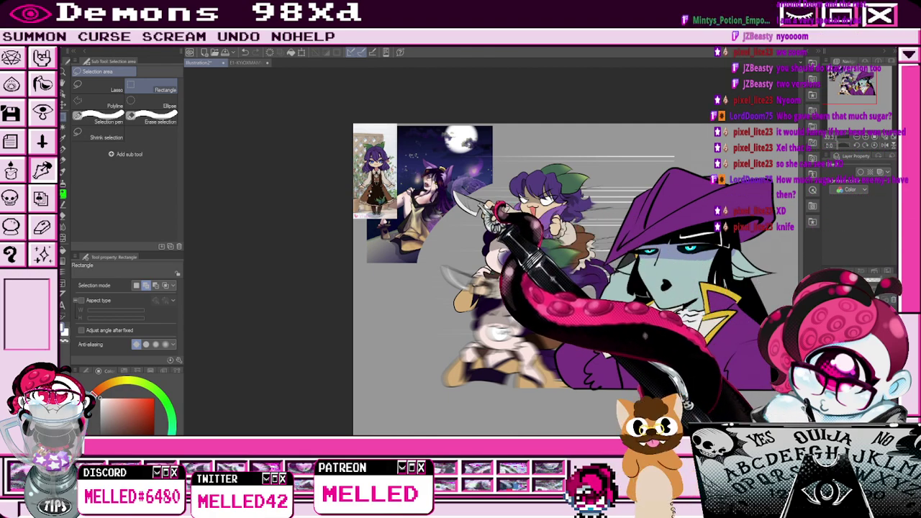
Remove the reference pictures from the canvas and sketch a small guillotine beside the top-hat cat doodle with the pen.
left_click(891, 302)
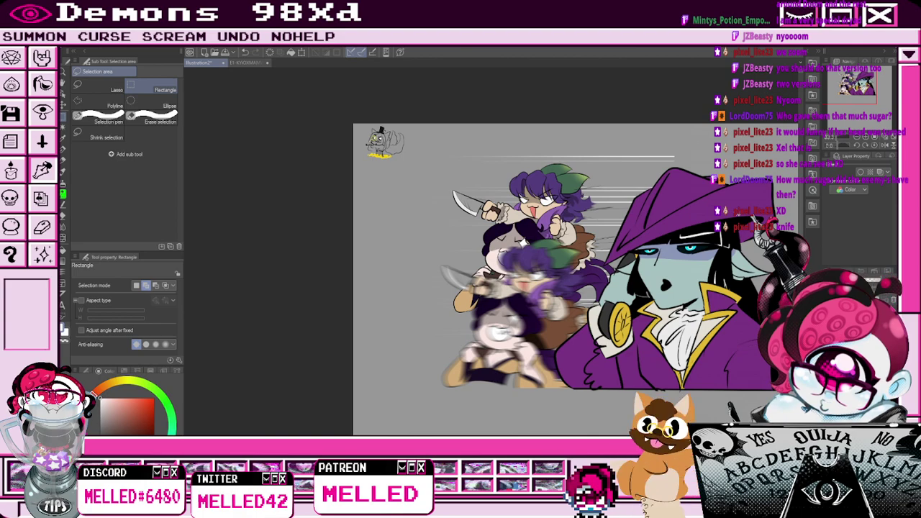
left_click(827, 84)
scroll(825, 87, "up", 4)
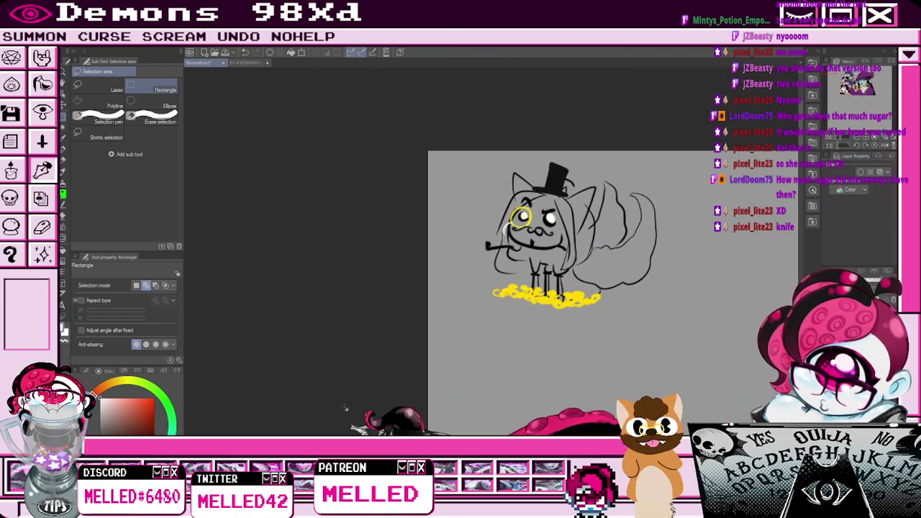
key("p")
left_click(112, 288)
left_click_drag(451, 197, 446, 281)
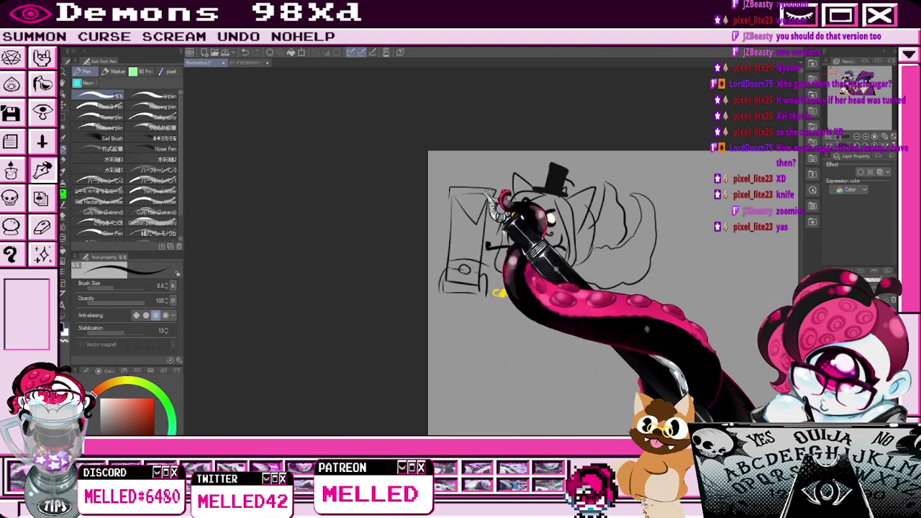
mouse_move(456, 305)
left_mouse_down()
mouse_move(475, 294)
mouse_move(451, 305)
left_mouse_up()
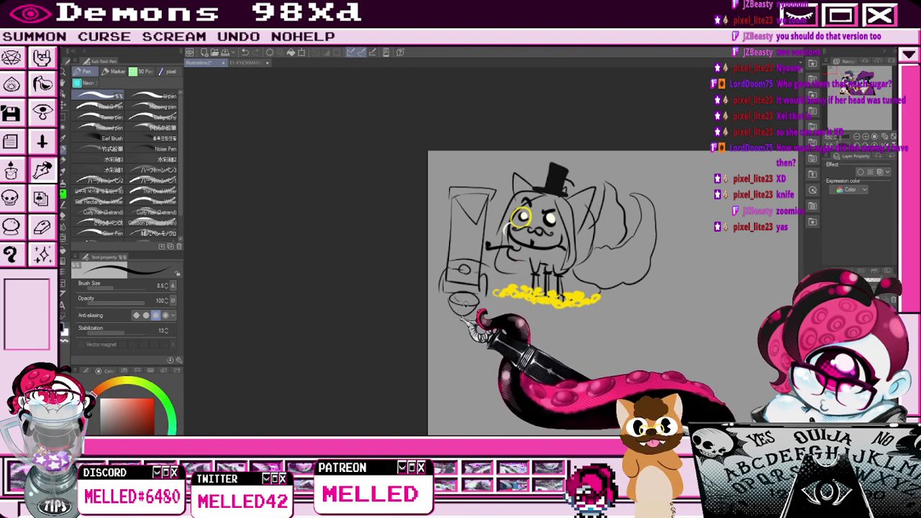
left_click_drag(453, 198, 480, 221)
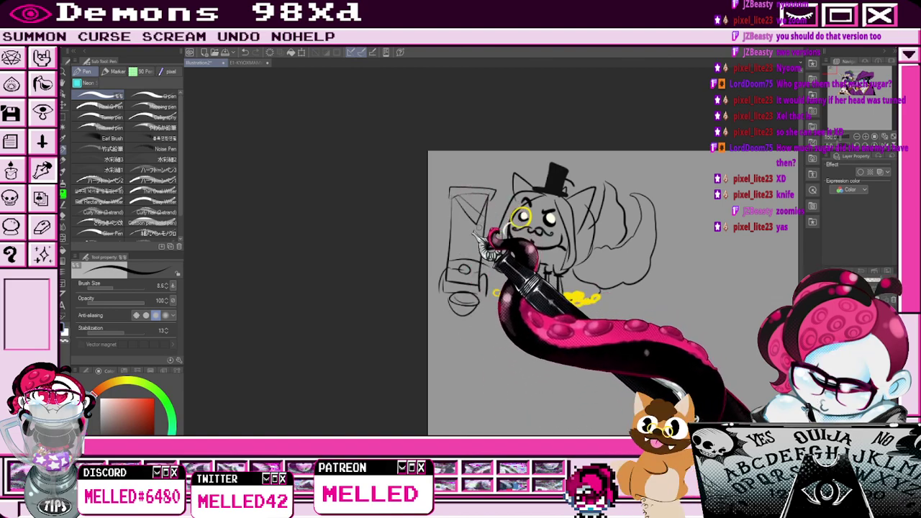
Open the picture of the blue dragon woman and red demon girl and select the rectangular area around the demon girl.
key("ctrl+minus")
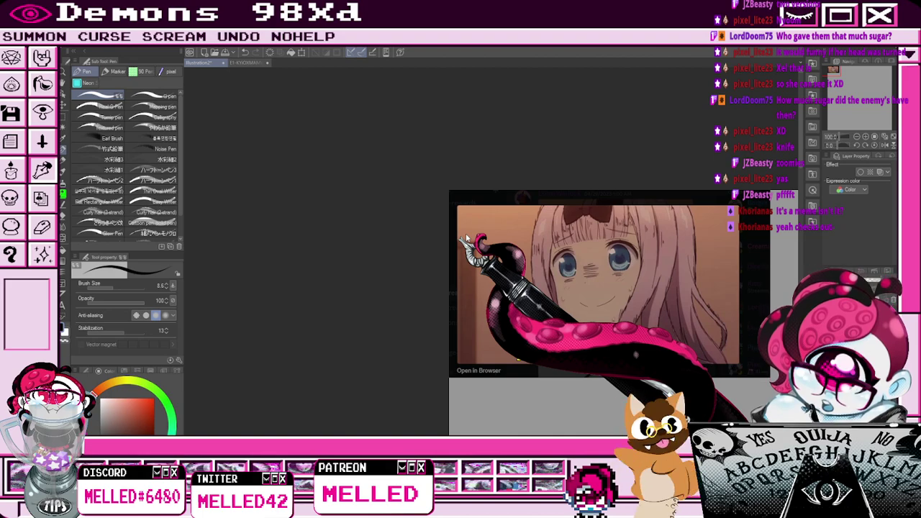
double_click(643, 254)
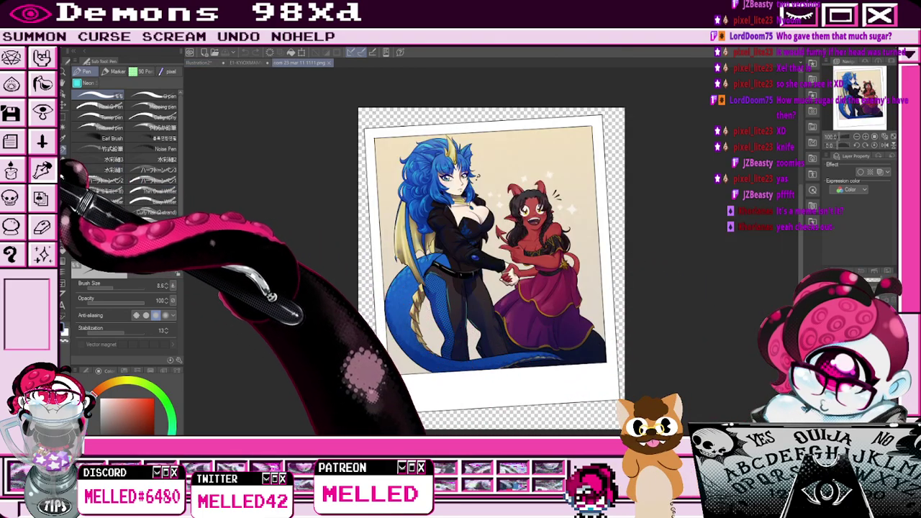
left_click(63, 117)
left_click_drag(459, 170, 606, 370)
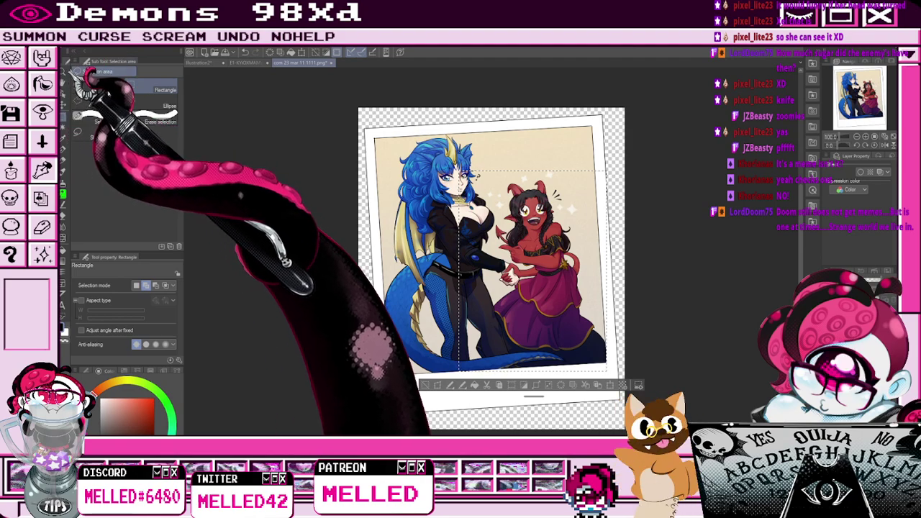
Scale the "[SCREAMS INTERNALLY]" meme screenshot in the illustration to 264% and place it beside the cat doodle.
left_click(197, 63)
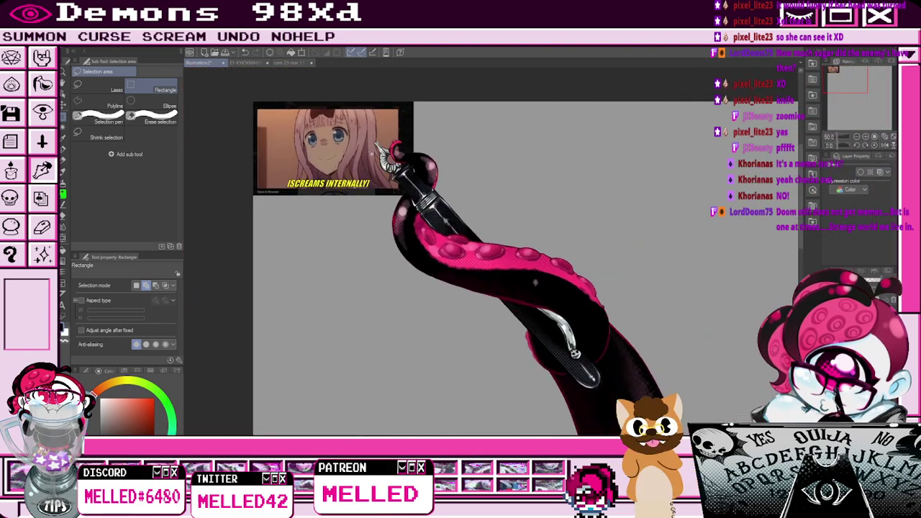
left_click_drag(427, 209, 223, 90)
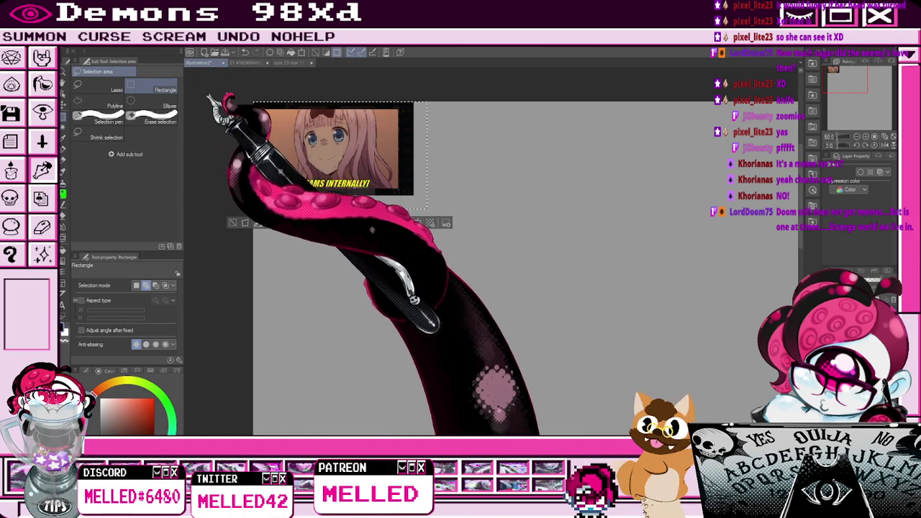
key("ctrl+t")
left_click(128, 286)
left_click(128, 286)
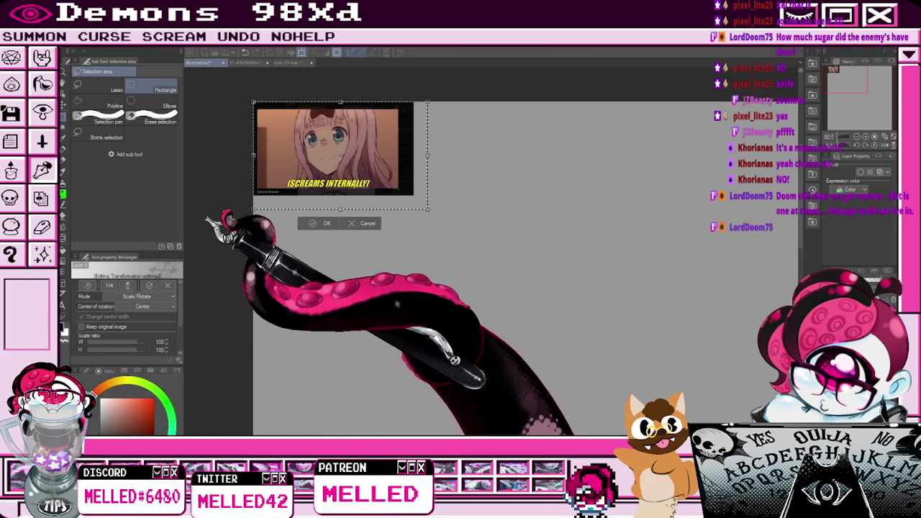
left_click_drag(341, 210, 341, 386)
left_click_drag(353, 296, 562, 312)
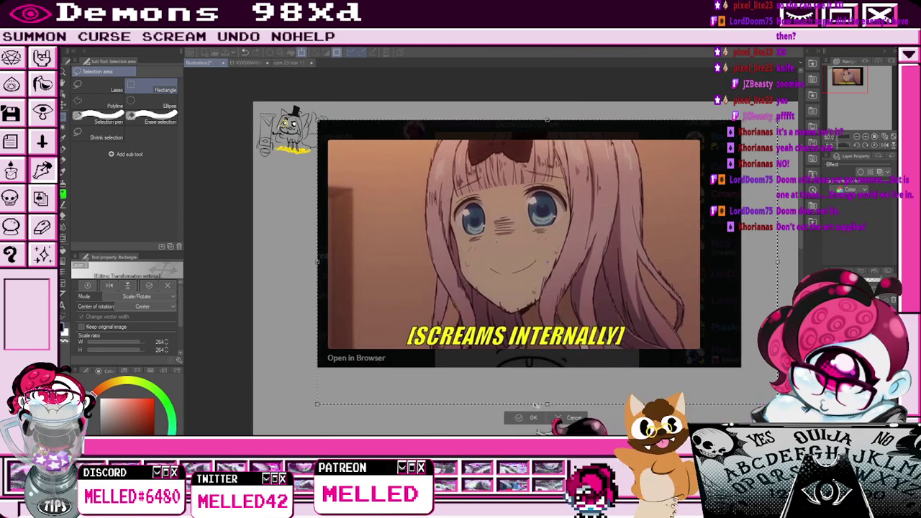
left_click(523, 418)
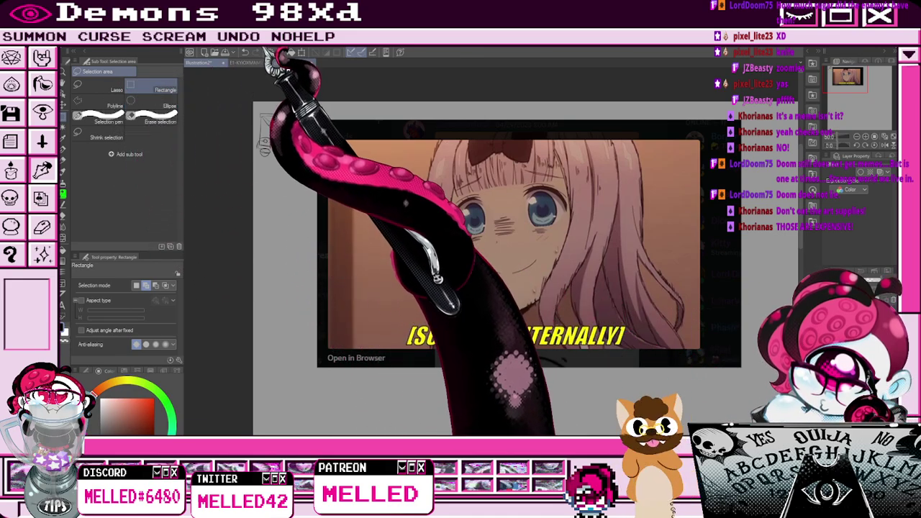
Copy the selected demon girl area from the character picture and paste it into the meme illustration.
left_click(296, 63)
scroll(258, 76, "up", 1)
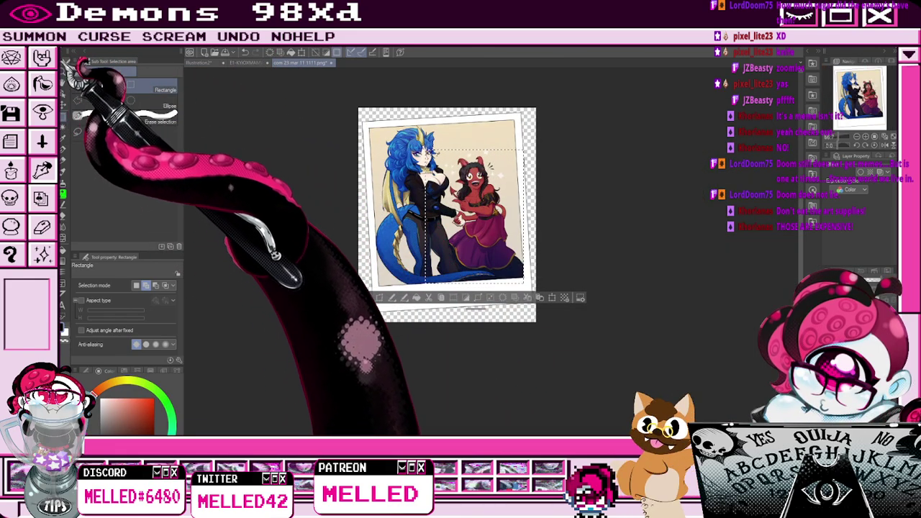
left_click(199, 63)
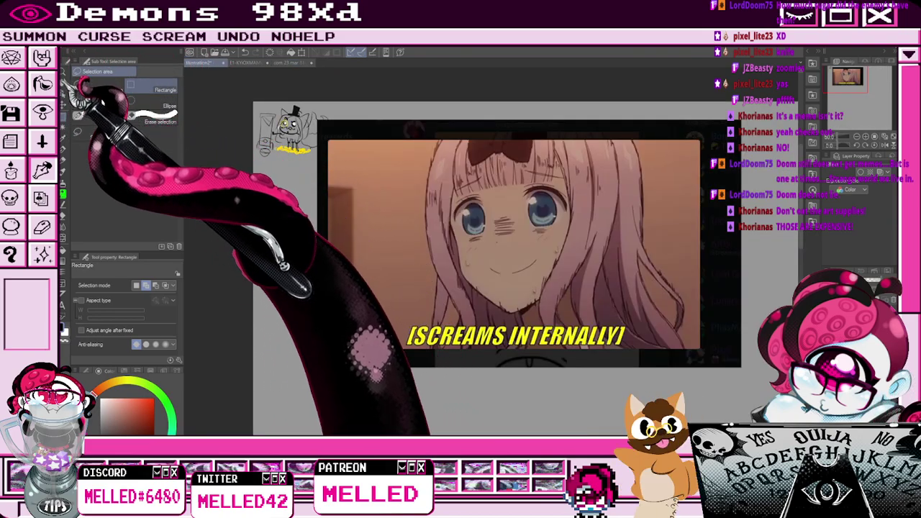
key("ctrl+v")
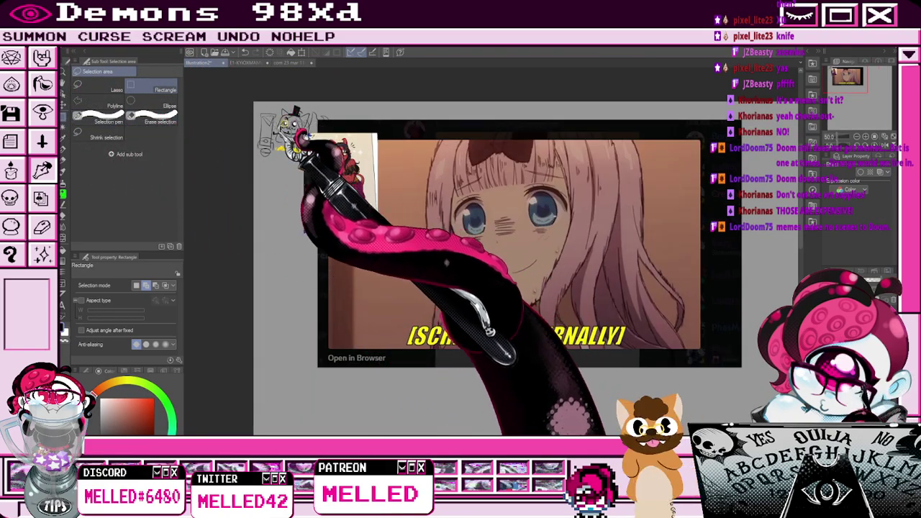
Enlarge the pasted demon girl reference to 201% and place it at the left edge of the meme screenshot.
left_click_drag(291, 122, 395, 245)
key("ctrl+t")
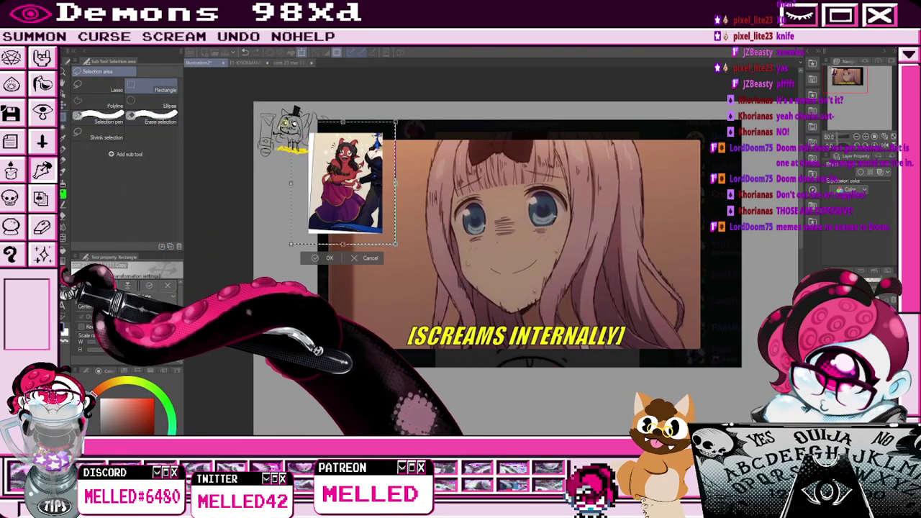
left_click_drag(344, 245, 342, 330)
mouse_move(331, 144)
left_mouse_down()
mouse_move(316, 186)
mouse_move(330, 126)
left_mouse_up()
left_click_drag(331, 172, 330, 157)
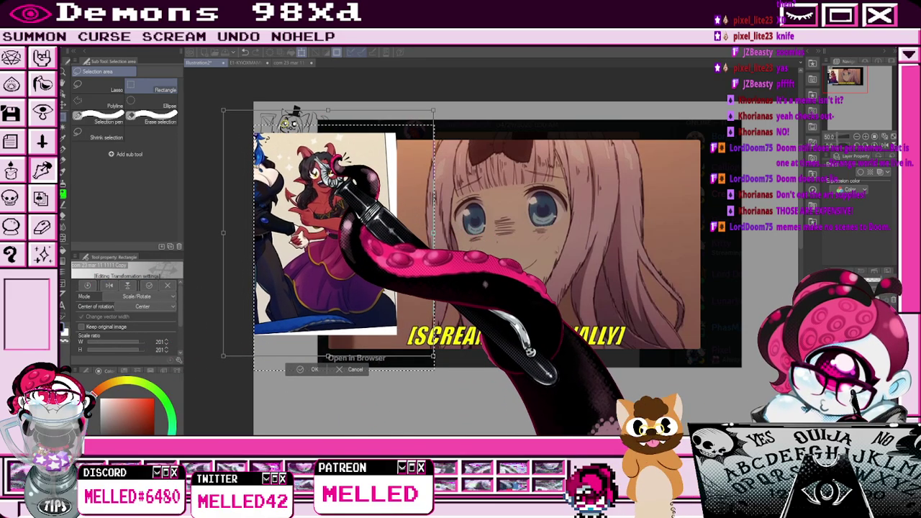
left_click(301, 369)
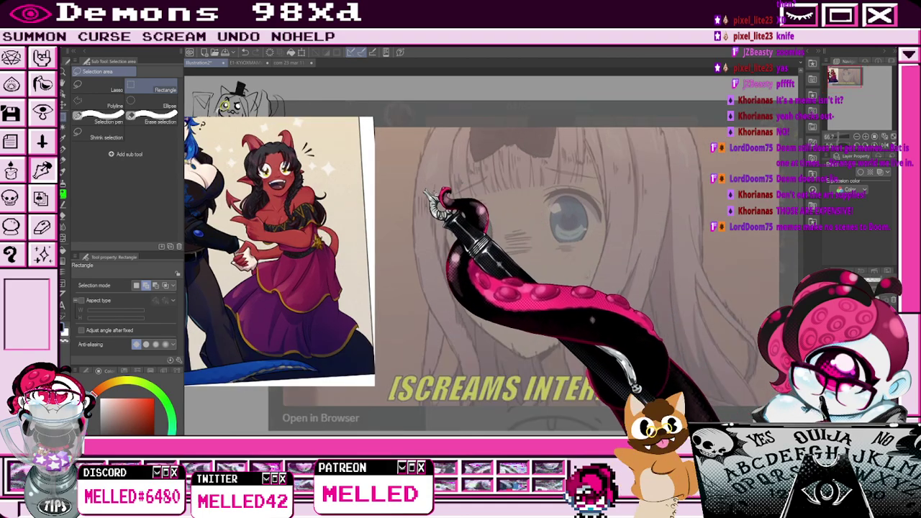
Sketch the round head, jawline and left-side hair in red pen over the faded meme face.
key("p")
left_click(154, 398)
mouse_move(453, 247)
left_mouse_down()
mouse_move(459, 305)
mouse_move(454, 291)
mouse_move(542, 354)
left_mouse_up()
mouse_move(457, 267)
left_mouse_down()
mouse_move(425, 175)
mouse_move(422, 190)
mouse_move(581, 108)
mouse_move(528, 115)
mouse_move(669, 259)
left_mouse_up()
left_click_drag(641, 299, 531, 346)
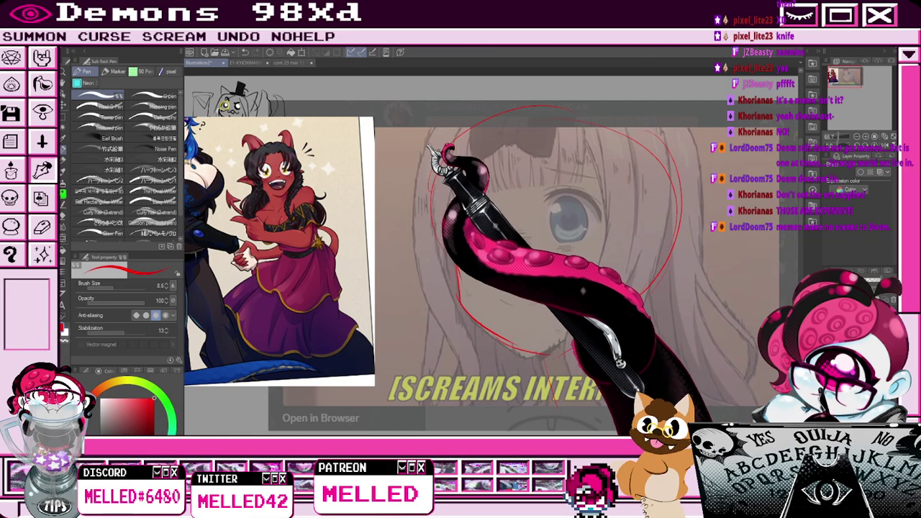
left_click_drag(443, 109, 412, 142)
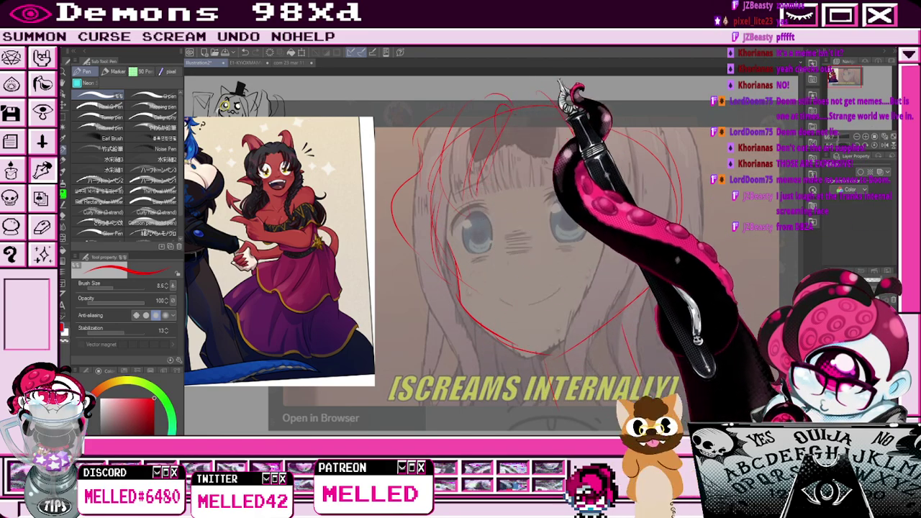
Sketch the right-side hair, the pointed ear and the picture frame in red around the meme character's head.
key("e")
key("p")
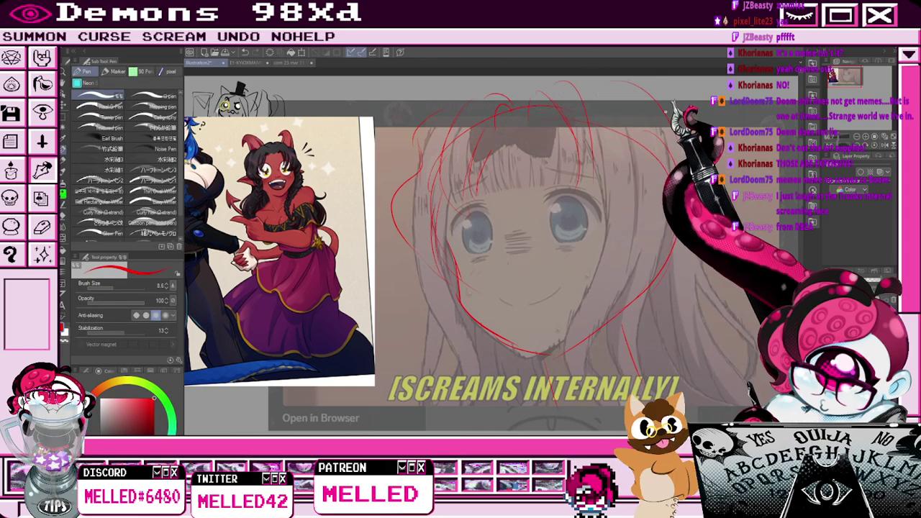
mouse_move(610, 147)
left_mouse_down()
mouse_move(602, 215)
mouse_move(674, 204)
left_mouse_up()
left_click_drag(670, 107, 691, 189)
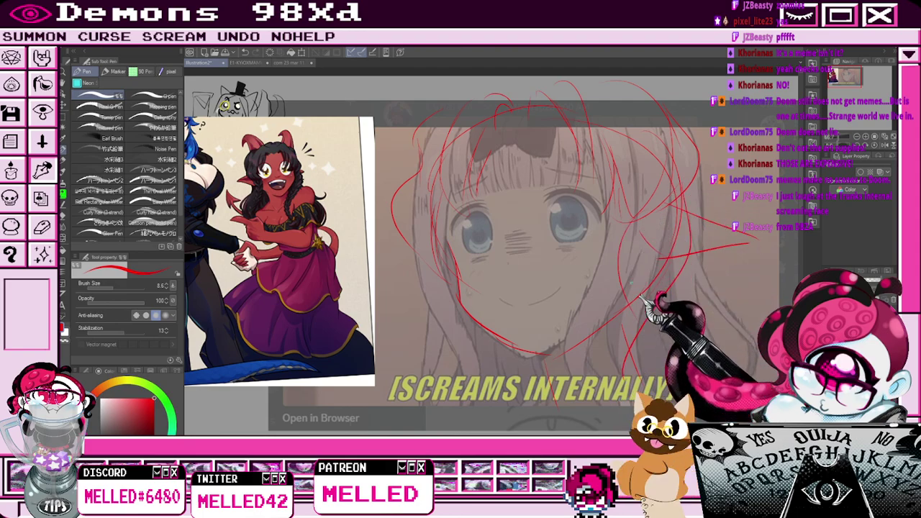
mouse_move(454, 283)
left_mouse_down()
mouse_move(422, 397)
mouse_move(459, 398)
left_mouse_up()
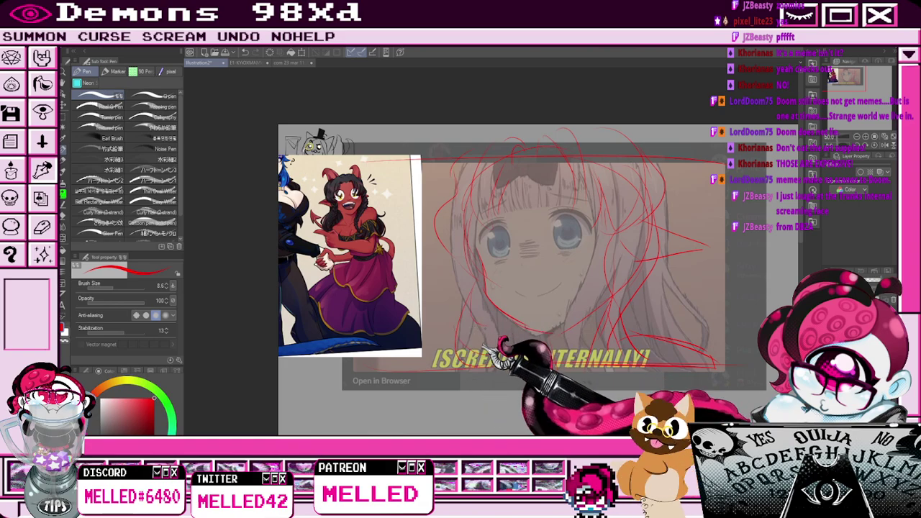
Trace the eyes, blush lines and smile in red, consult the demon girl's picture for reference, and rework the chin line.
scroll(529, 263, "up", 2)
scroll(568, 208, "down", 1)
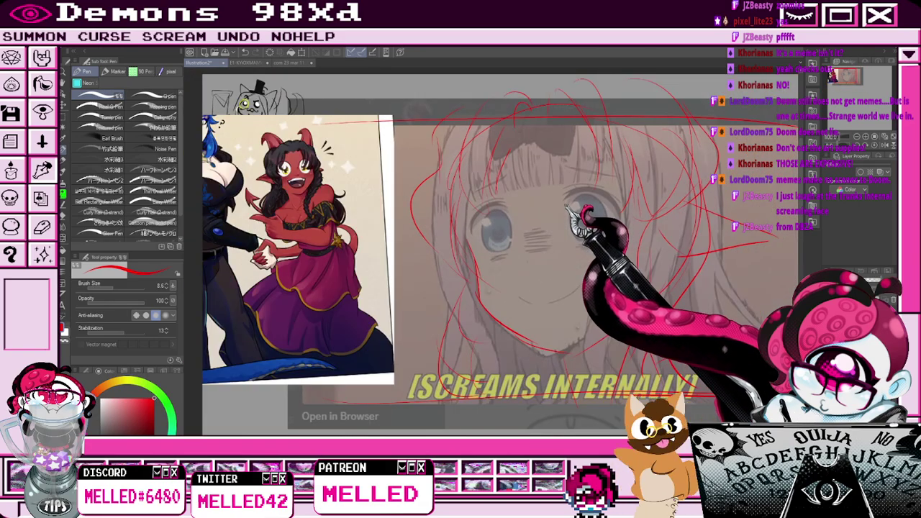
mouse_move(565, 199)
left_mouse_down()
mouse_move(605, 195)
mouse_move(621, 218)
left_mouse_up()
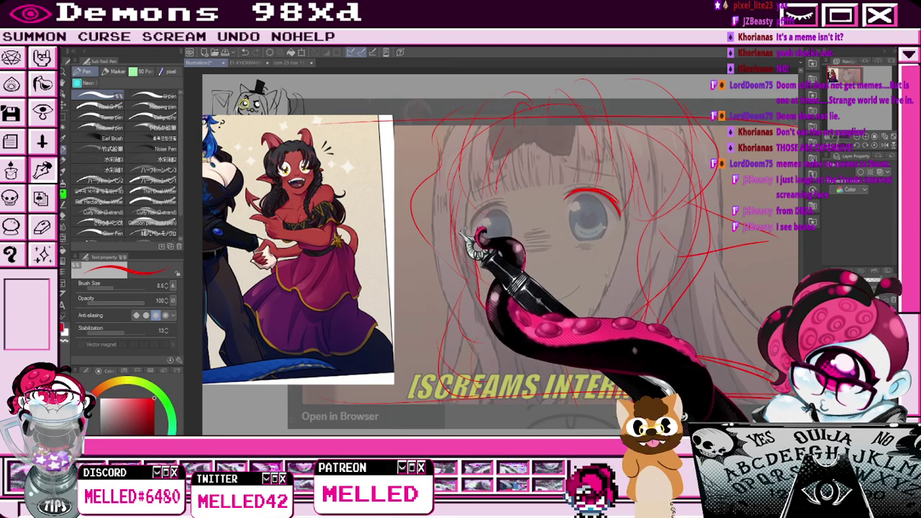
left_click(289, 62)
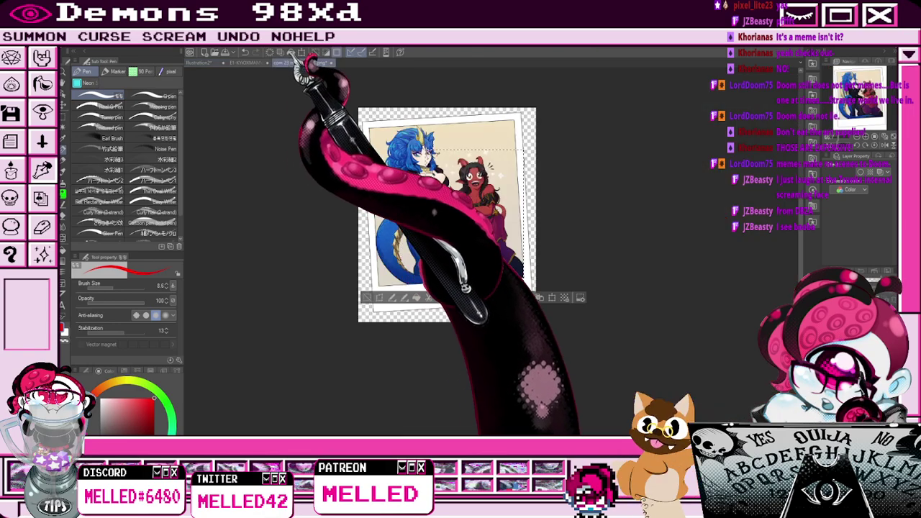
scroll(403, 143, "up", 3)
scroll(400, 139, "up", 1)
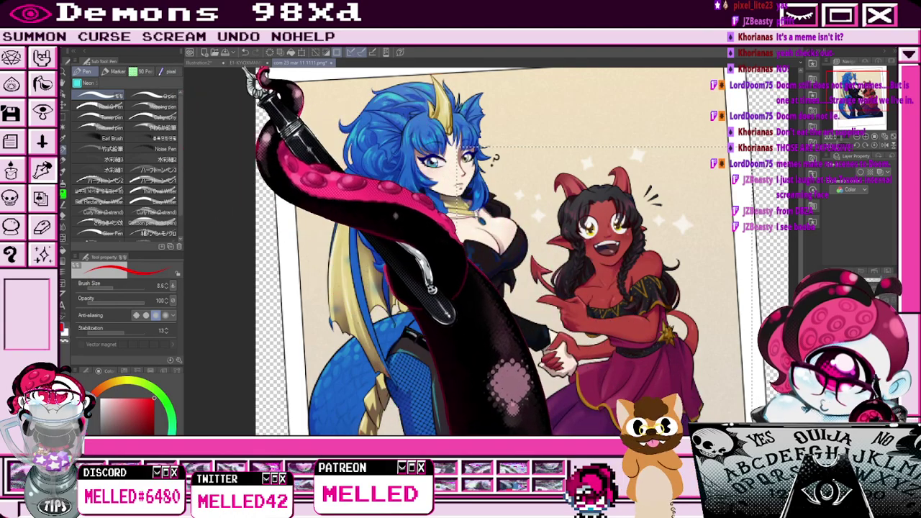
left_click(210, 62)
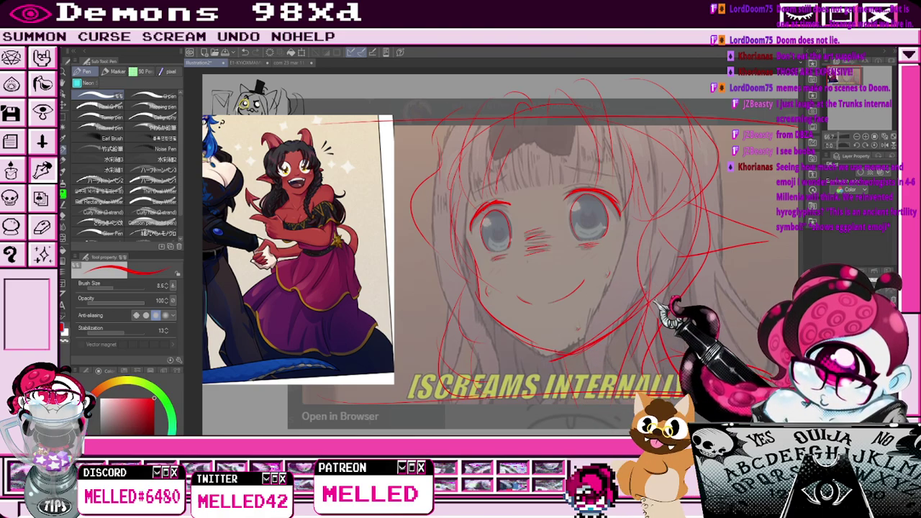
key("e")
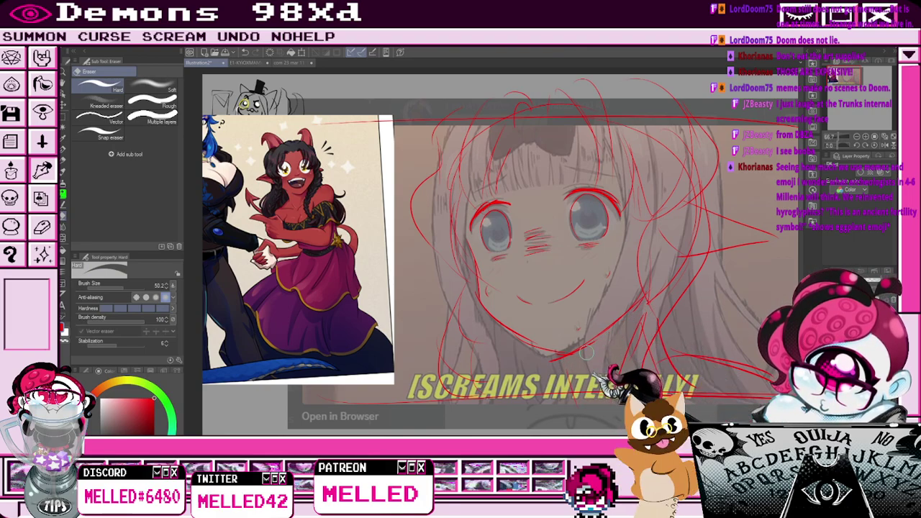
key("p")
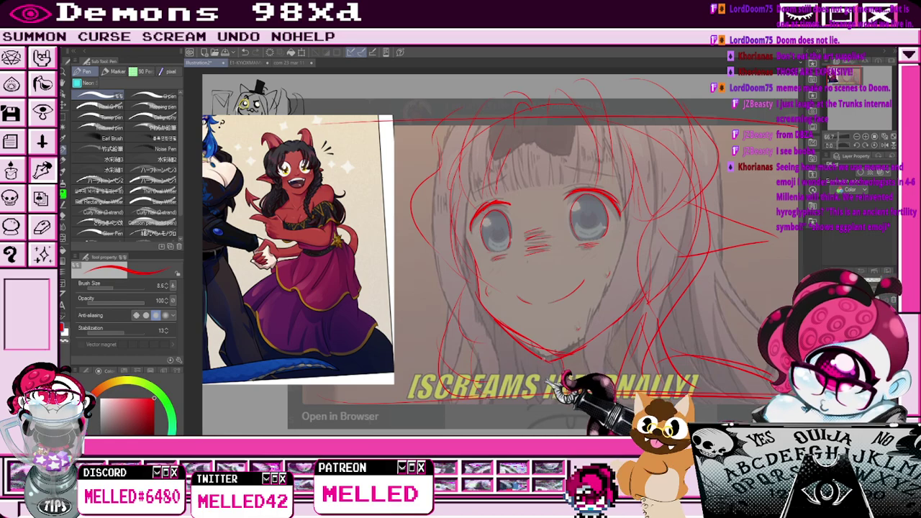
Clean up the chin line and sketch the worried eyebrows and curly braids on both sides of the face in red.
key("e")
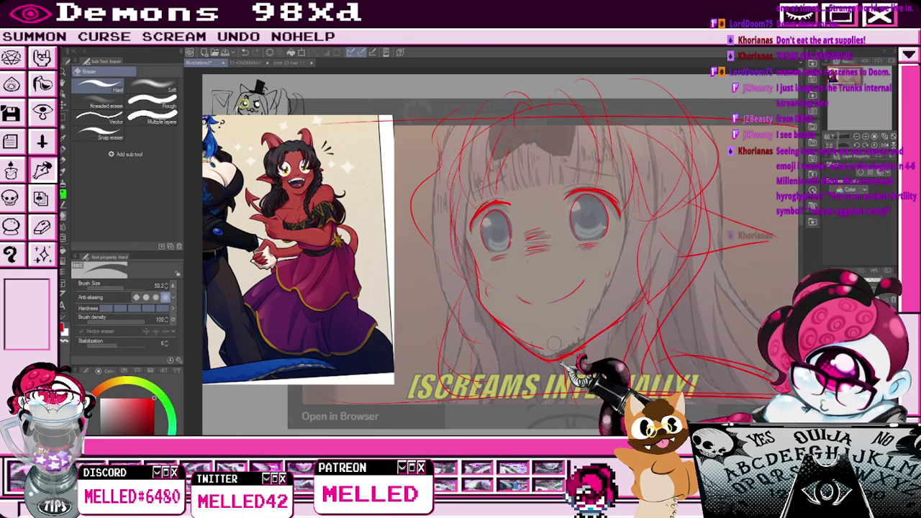
key("p")
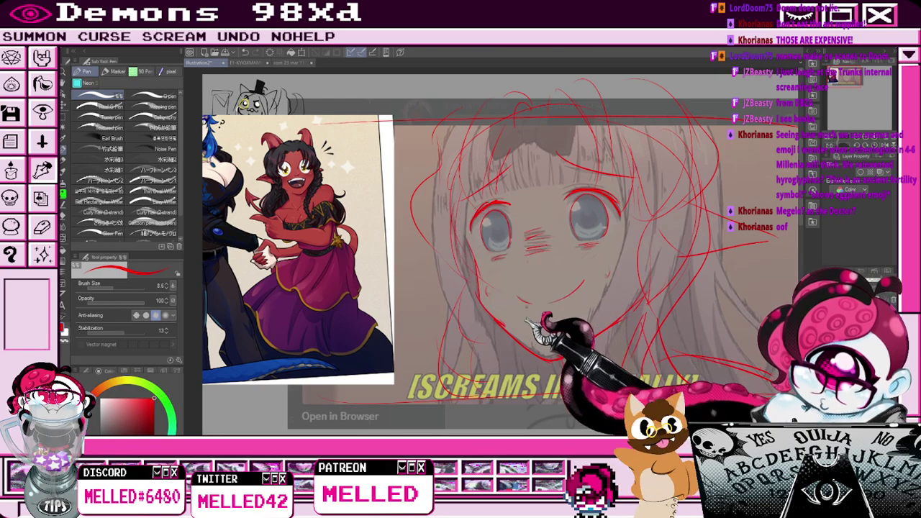
left_click_drag(850, 83, 851, 67)
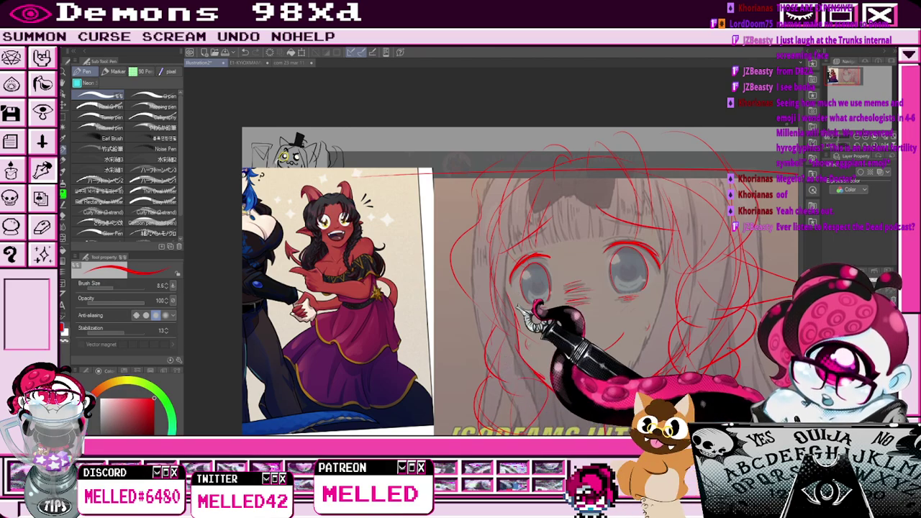
left_click_drag(518, 294, 429, 302)
mouse_move(657, 182)
left_mouse_down()
mouse_move(692, 228)
mouse_move(684, 275)
left_mouse_up()
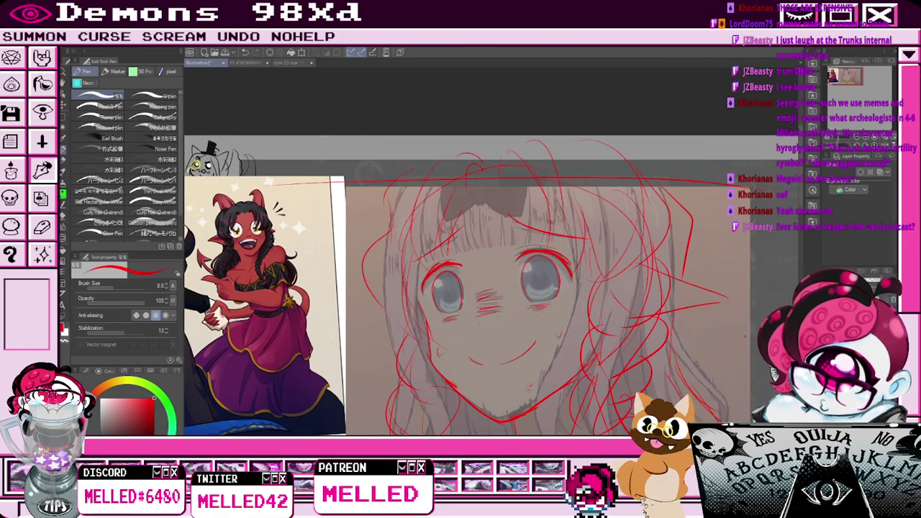
scroll(742, 363, "down", 1)
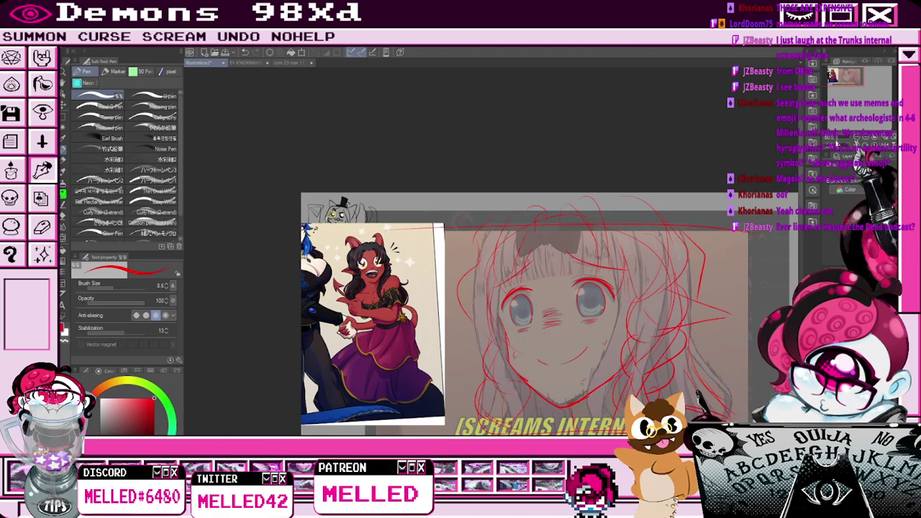
left_click_drag(844, 84, 845, 82)
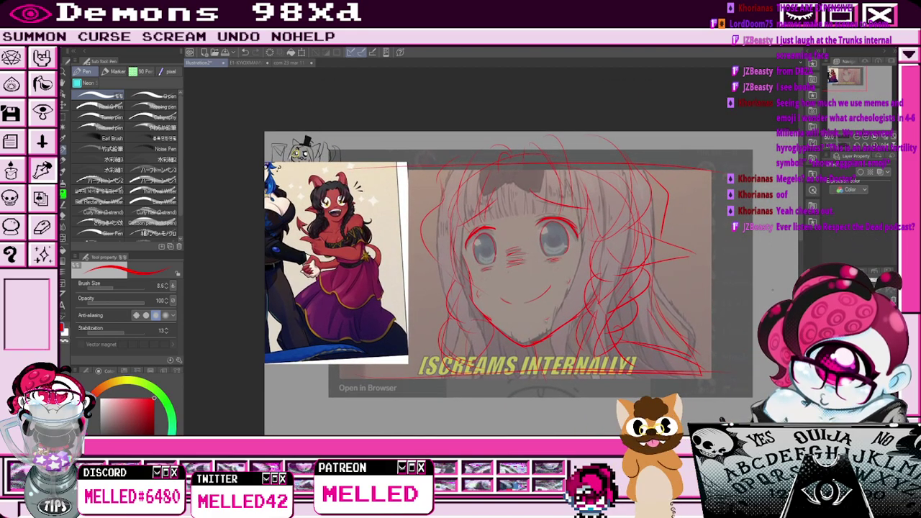
Fade the red sketch and meme layers and ink the jawline and left cheek in black with an 11.7 pen.
left_click_drag(875, 281, 870, 283)
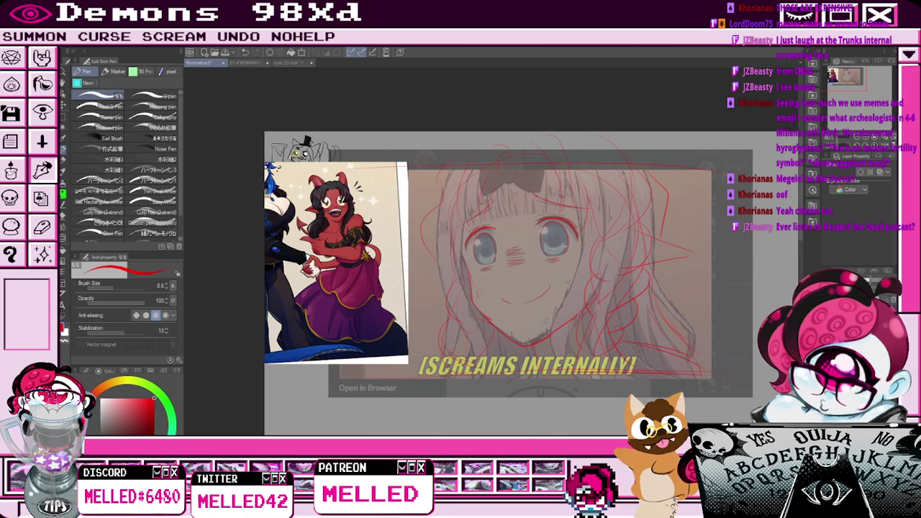
left_click_drag(867, 281, 861, 281)
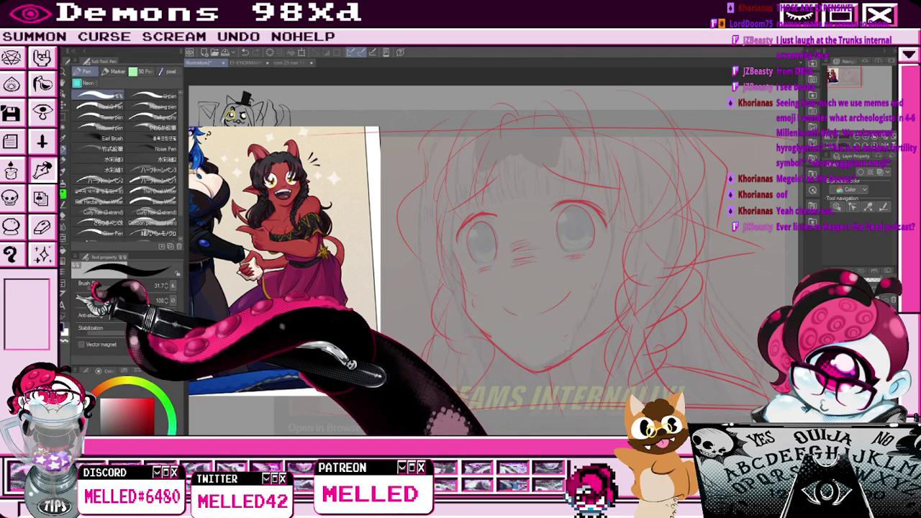
mouse_move(464, 291)
left_mouse_down()
mouse_move(475, 332)
mouse_move(533, 366)
left_mouse_up()
mouse_move(454, 269)
left_mouse_down()
mouse_move(471, 311)
mouse_move(522, 364)
left_mouse_up()
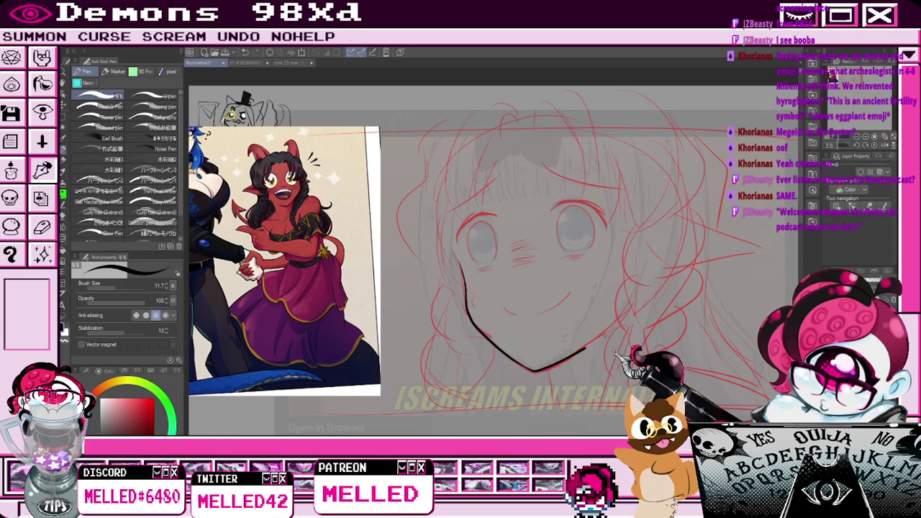
left_click_drag(460, 265, 441, 219)
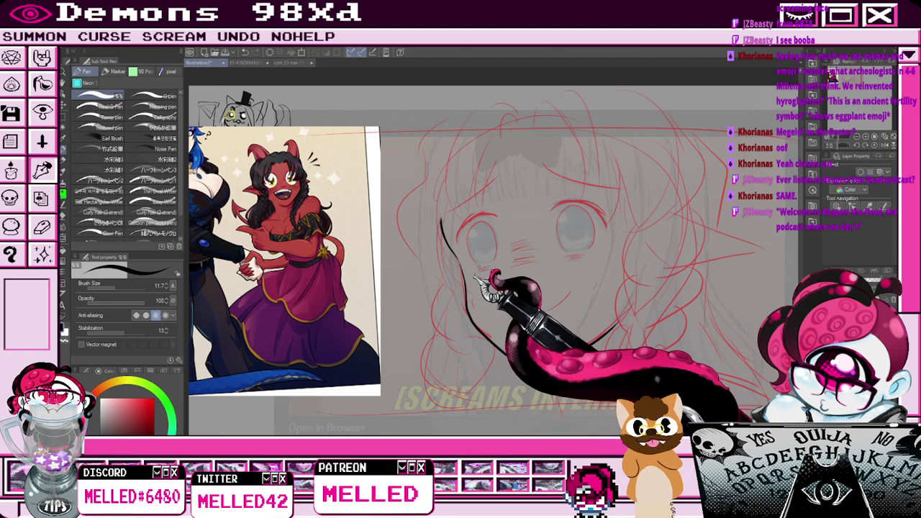
Ink thick black upper lash lines over both eyes, redoing strokes that miss the red sketch.
scroll(550, 214, "up", 3)
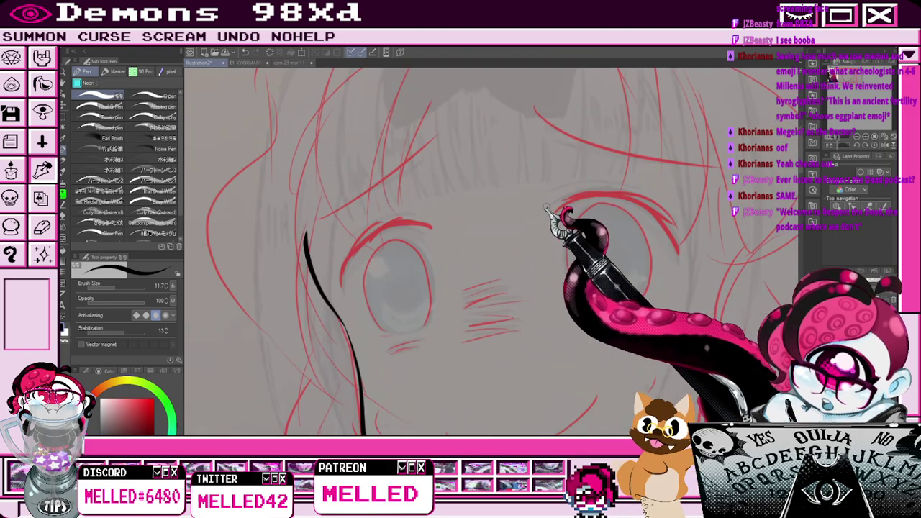
mouse_move(558, 213)
left_mouse_down()
mouse_move(634, 192)
mouse_move(730, 248)
left_mouse_up()
key("ctrl+z")
mouse_move(558, 212)
left_mouse_down()
mouse_move(577, 198)
mouse_move(726, 270)
left_mouse_up()
left_click_drag(557, 208, 712, 235)
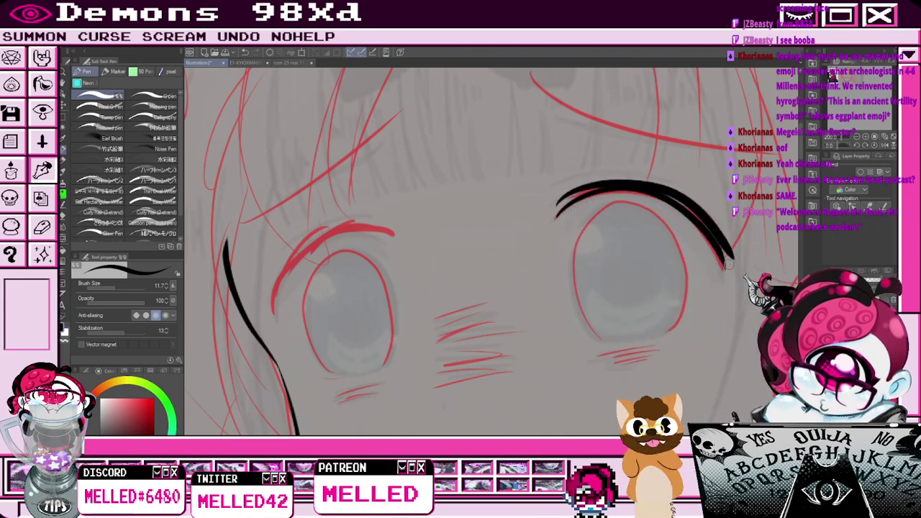
mouse_move(558, 213)
left_mouse_down()
mouse_move(598, 189)
mouse_move(707, 236)
left_mouse_up()
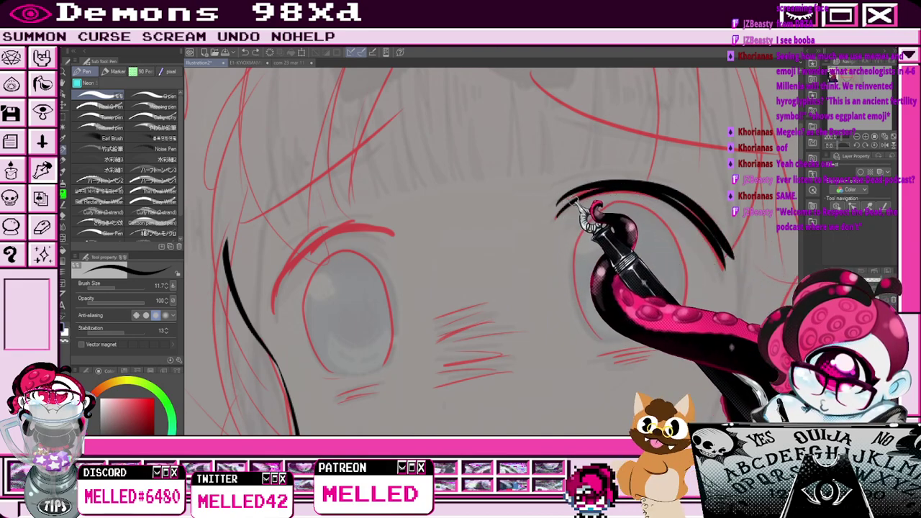
mouse_move(275, 321)
left_mouse_down()
mouse_move(395, 236)
mouse_move(409, 244)
left_mouse_up()
key("ctrl+z")
left_click_drag(277, 318, 398, 243)
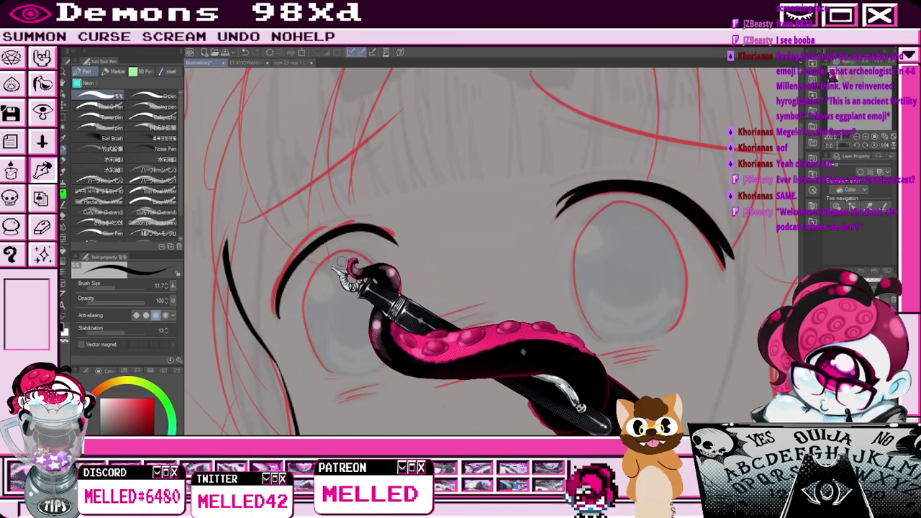
Ink thin eyelid crease lines in black above the lashes of both eyes.
left_click_drag(273, 299, 389, 219)
key("ctrl+z")
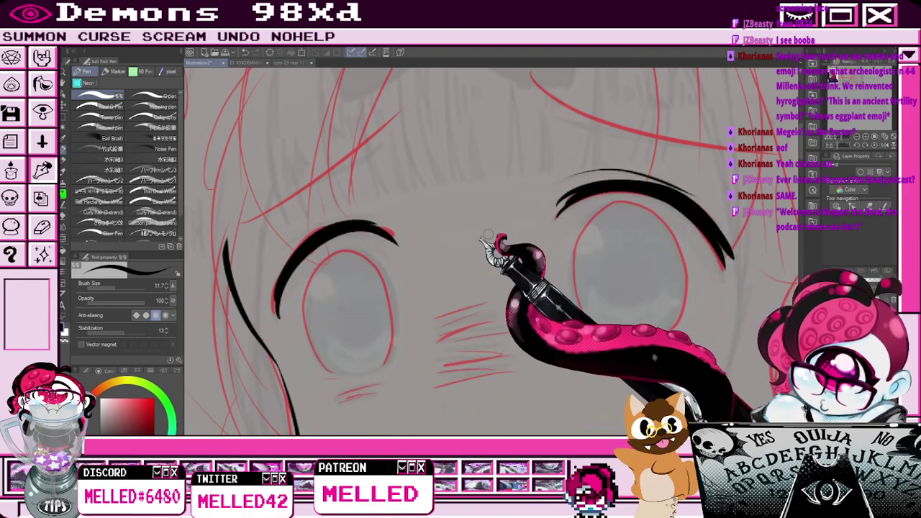
left_click_drag(592, 172, 714, 188)
left_click_drag(590, 173, 698, 189)
mouse_move(278, 262)
left_mouse_down()
mouse_move(344, 208)
mouse_move(375, 211)
left_mouse_up()
Ink the two slanted, worried eyebrows in black, redoing the right one until its curve fits.
scroll(535, 186, "down", 1)
left_click_drag(531, 106, 692, 154)
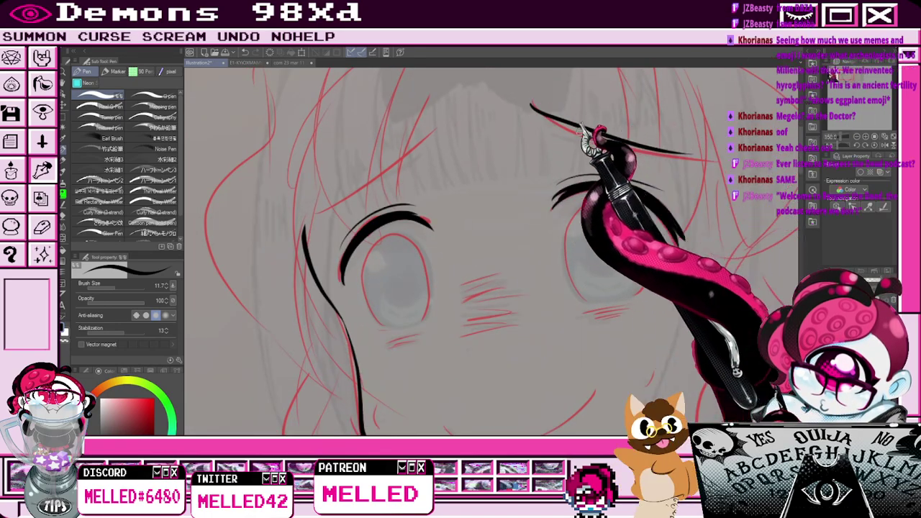
key("ctrl+z")
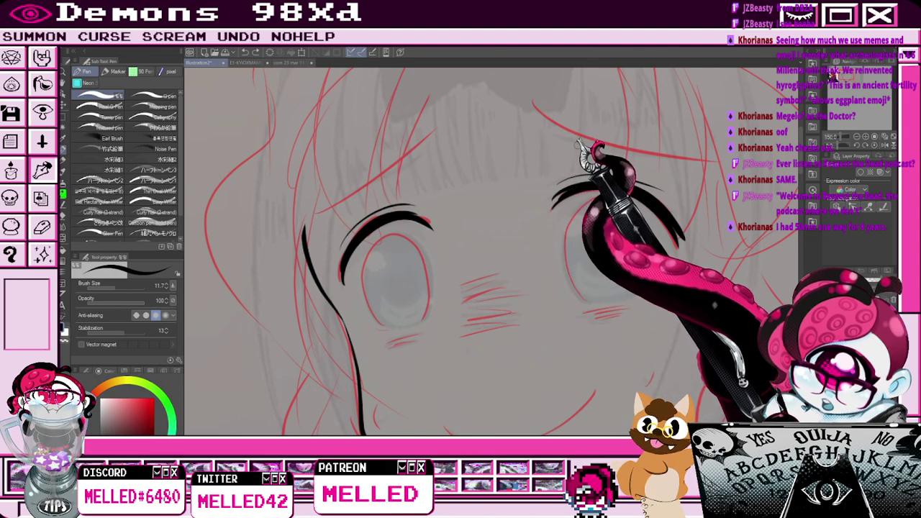
mouse_move(531, 99)
left_mouse_down()
mouse_move(654, 158)
mouse_move(689, 161)
left_mouse_up()
key("ctrl+z")
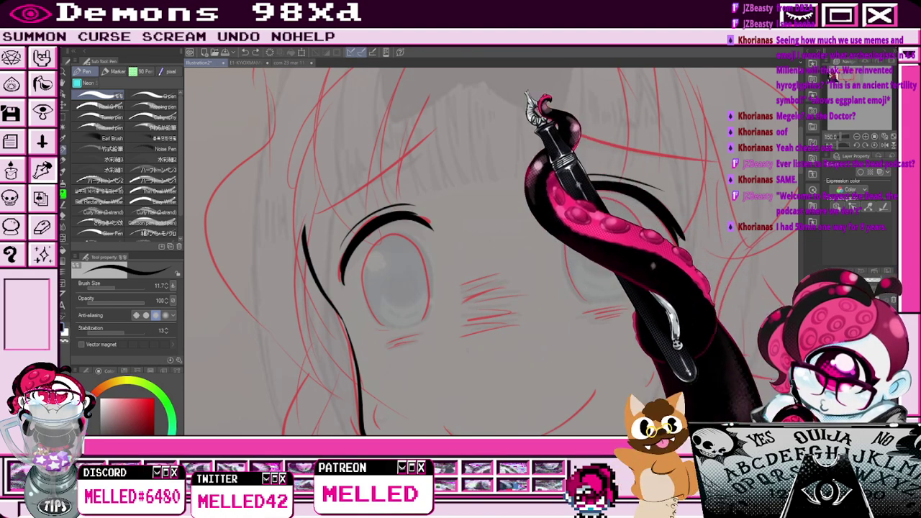
mouse_move(531, 103)
left_mouse_down()
mouse_move(572, 132)
mouse_move(688, 167)
left_mouse_up()
mouse_move(322, 213)
left_mouse_down()
mouse_move(412, 135)
mouse_move(393, 168)
left_mouse_up()
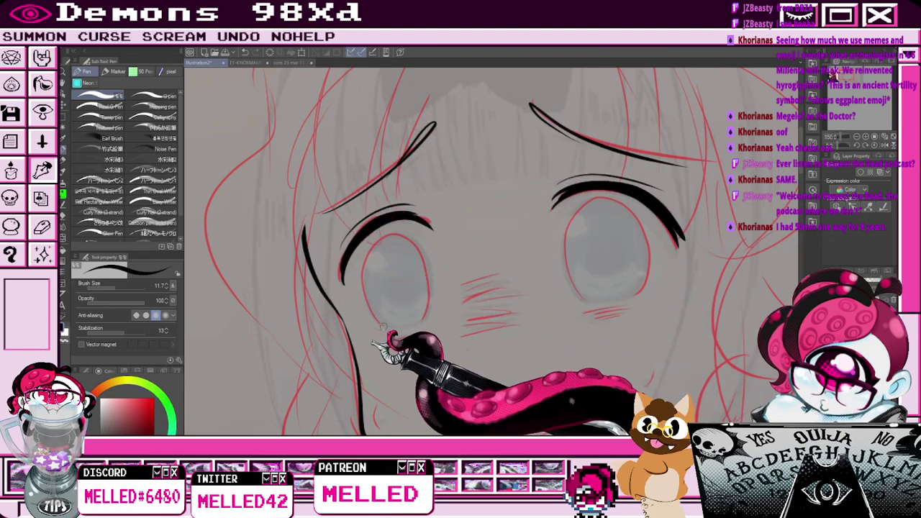
Ink the oval outlines of both irises in black and add short lower lash marks beneath them.
scroll(384, 324, "up", 1)
mouse_move(388, 328)
left_mouse_down()
mouse_move(335, 278)
mouse_move(395, 195)
left_mouse_up()
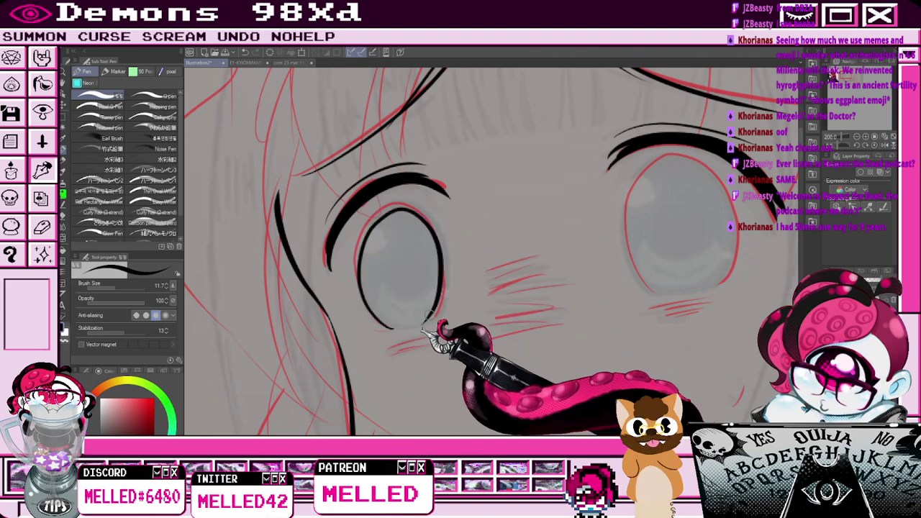
mouse_move(651, 293)
left_mouse_down()
mouse_move(674, 161)
mouse_move(703, 294)
left_mouse_up()
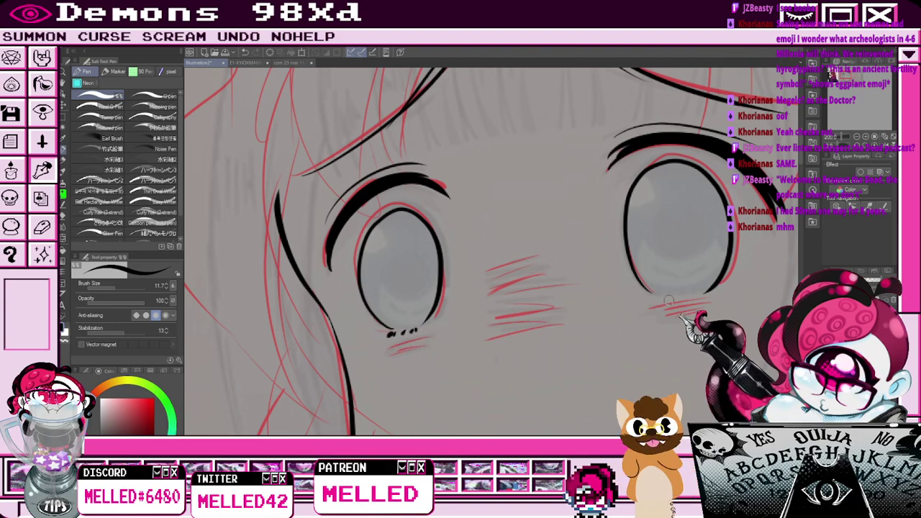
Ink the blush hatching across the nose and under both eyes with short slanted black strokes.
mouse_move(488, 273)
left_mouse_down()
mouse_move(540, 259)
mouse_move(569, 263)
left_mouse_up()
left_click_drag(489, 290, 567, 274)
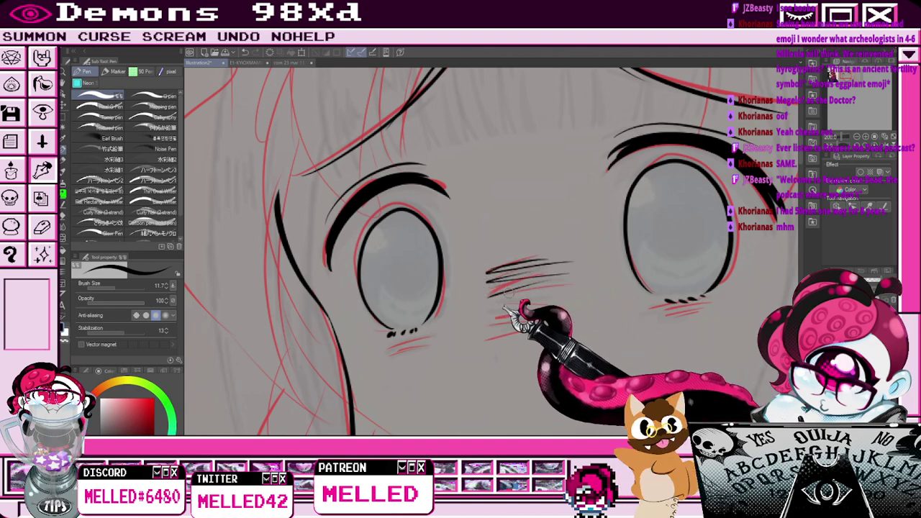
left_click_drag(394, 346, 423, 344)
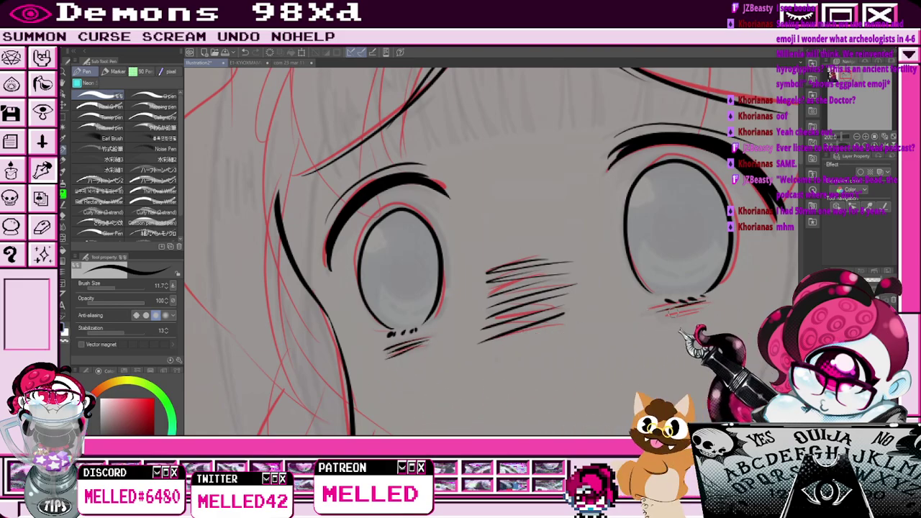
Ink the smile in two curved black strokes and add the sweat drops on the cheeks and chin.
scroll(657, 320, "down", 1)
left_click_drag(846, 74, 846, 77)
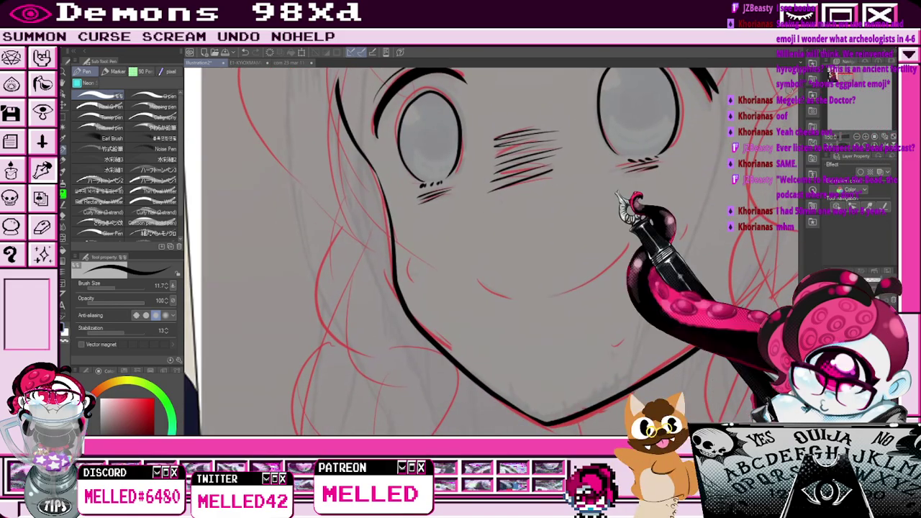
left_click_drag(479, 277, 514, 297)
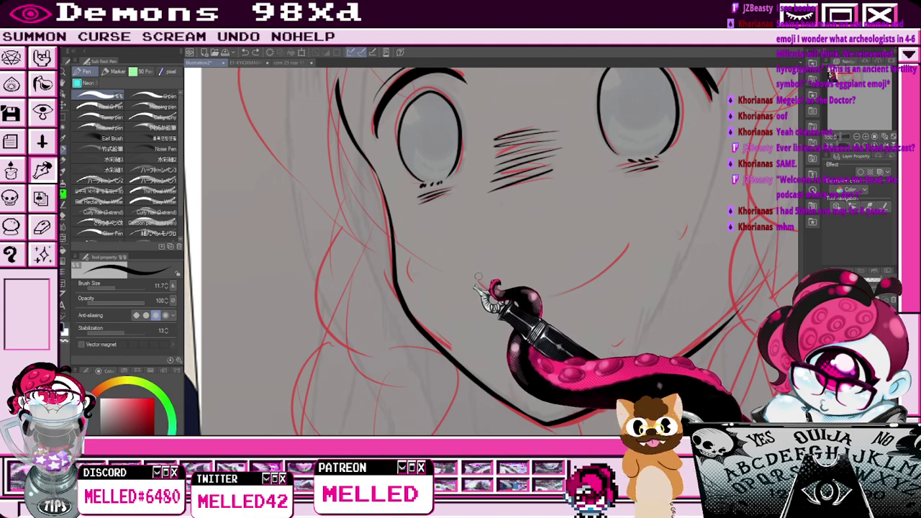
left_click_drag(407, 262, 409, 277)
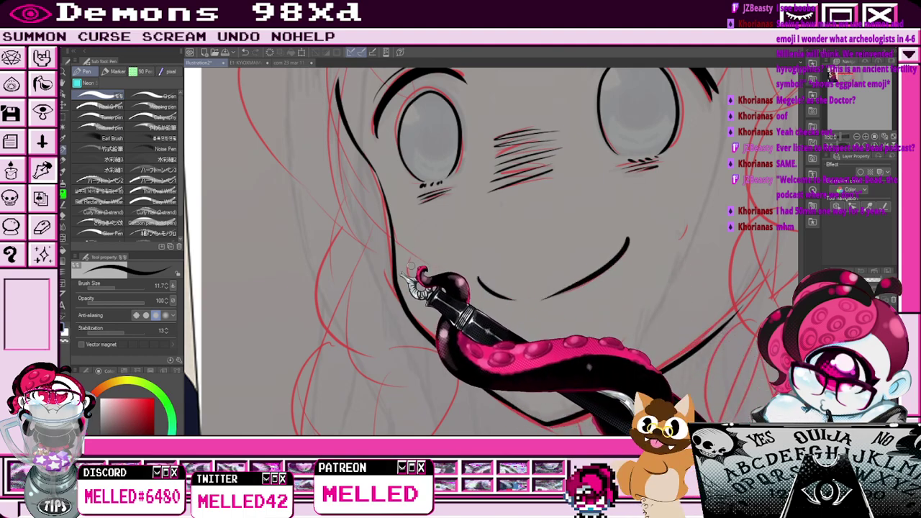
mouse_move(548, 295)
left_mouse_down()
mouse_move(628, 240)
mouse_move(685, 231)
left_mouse_up()
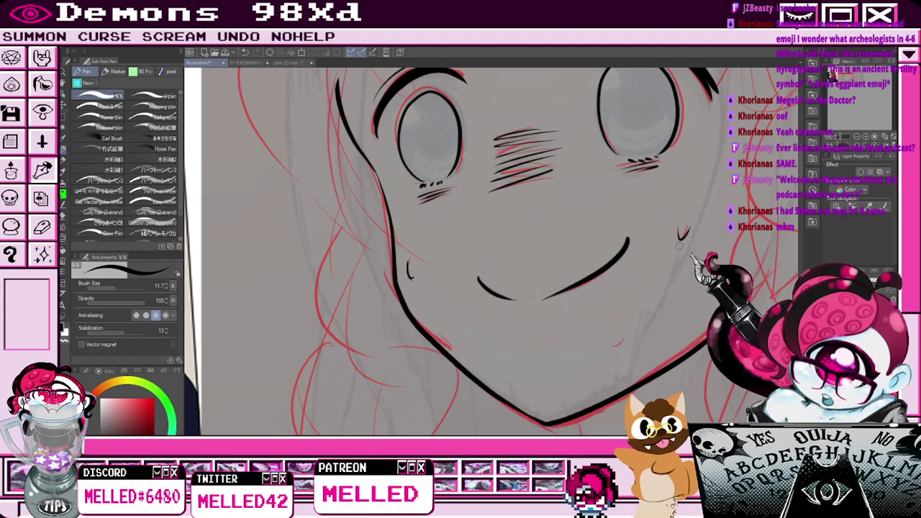
left_click_drag(610, 337, 621, 340)
Ink the fringe strands over the left eye and the wavy outer hair contour on the left side of the head.
scroll(619, 321, "down", 2)
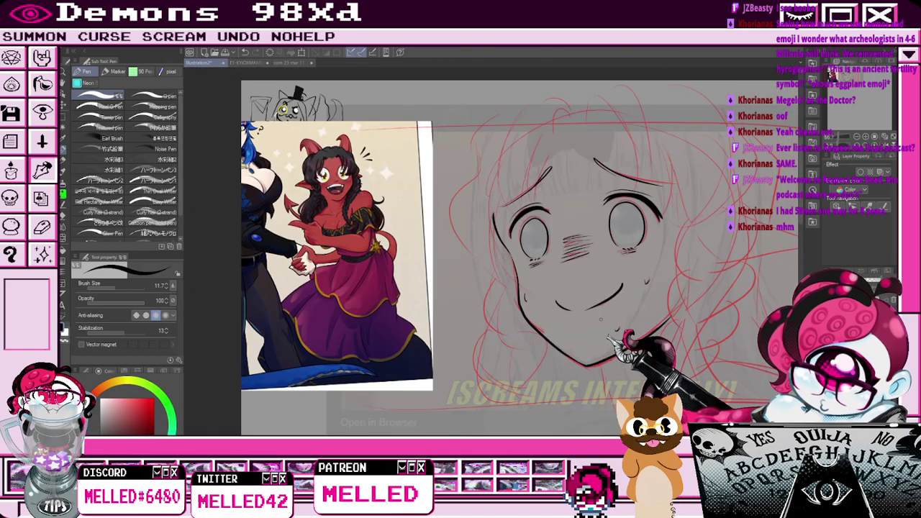
scroll(547, 140, "up", 2)
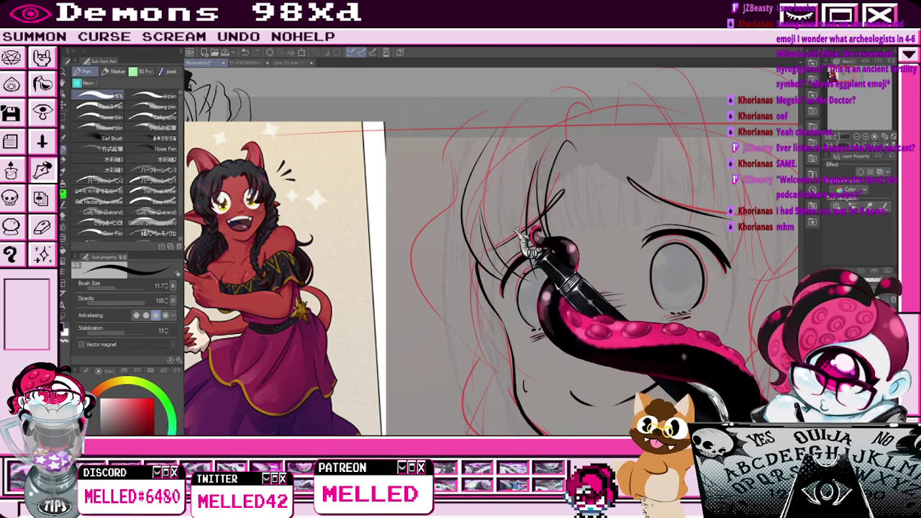
scroll(490, 171, "down", 2)
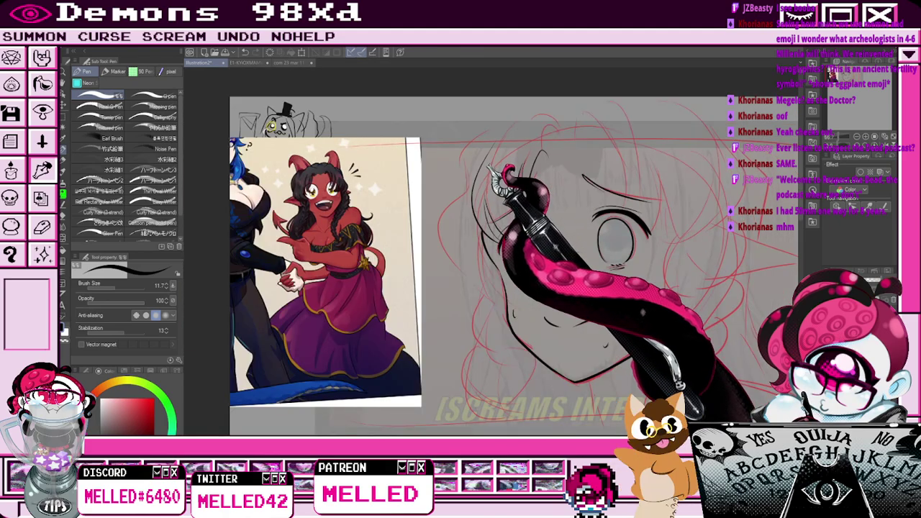
scroll(489, 171, "up", 2)
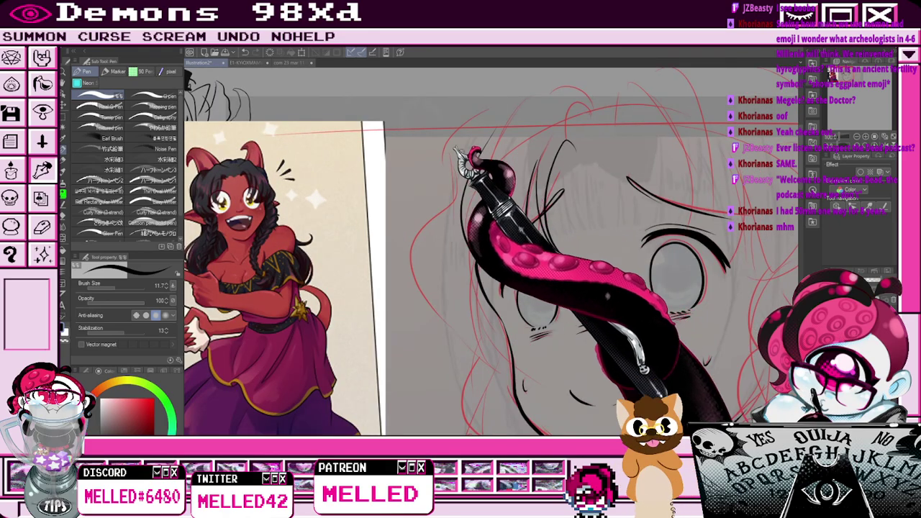
mouse_move(489, 109)
left_mouse_down()
mouse_move(426, 263)
mouse_move(472, 336)
left_mouse_up()
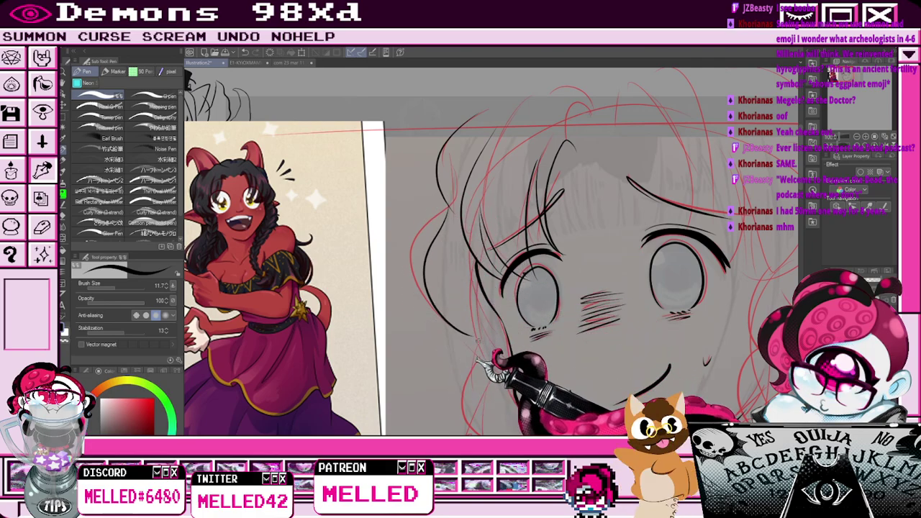
key("ctrl+z")
key("ctrl+z")
key("ctrl+z")
mouse_move(508, 105)
left_mouse_down()
mouse_move(470, 115)
mouse_move(425, 270)
mouse_move(479, 332)
left_mouse_up()
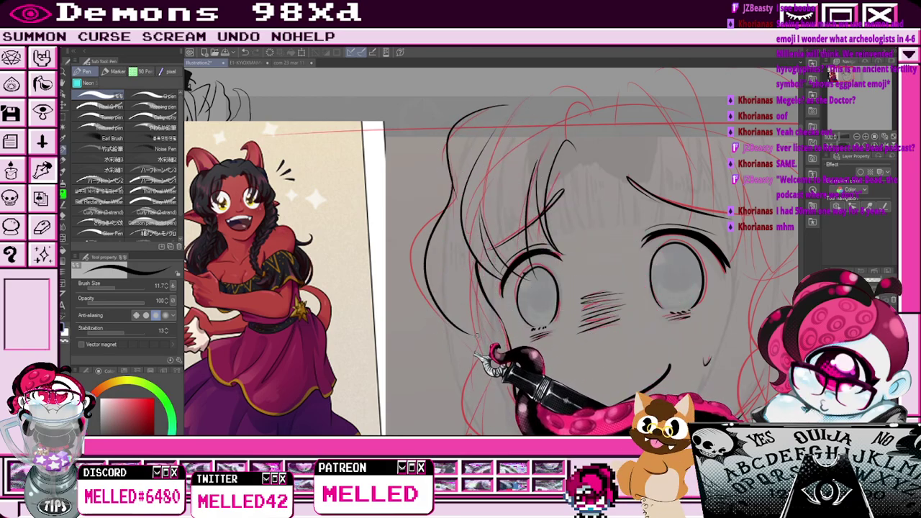
Ink the left braid's curls and the pointed ear beside the left cheek in black.
scroll(556, 272, "down", 2)
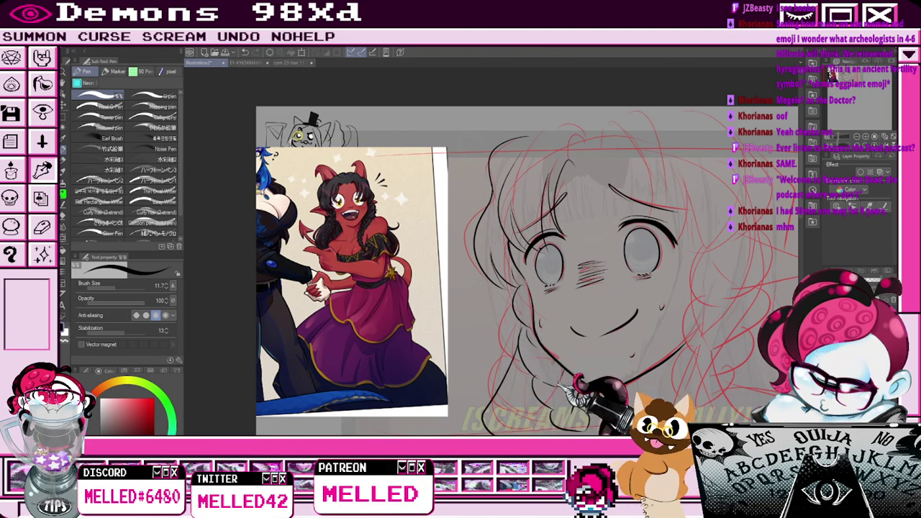
left_click_drag(839, 77, 838, 76)
mouse_move(396, 263)
left_mouse_down()
mouse_move(342, 316)
mouse_move(404, 302)
left_mouse_up()
key("ctrl+z")
left_click_drag(397, 260, 400, 297)
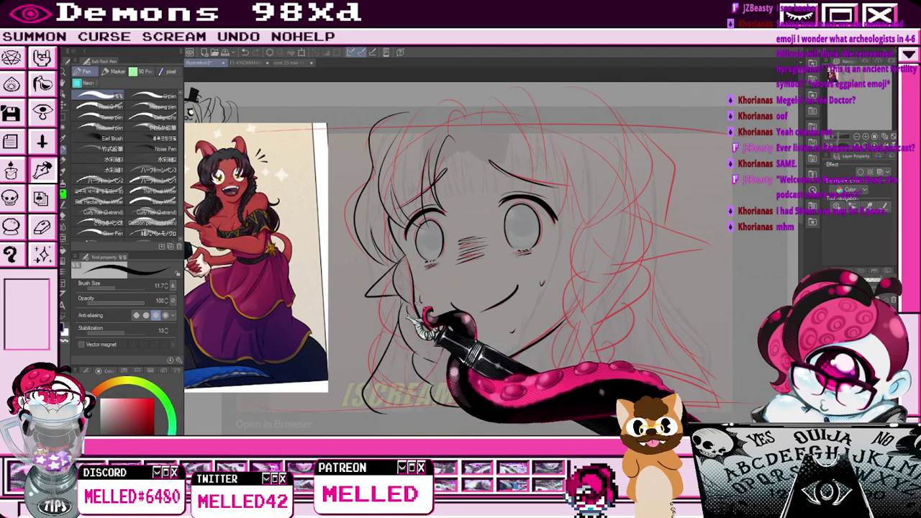
Ink the pointed ear on the right of the head, the remaining fringe strands and the right braid's curls in black.
left_click_drag(628, 213, 711, 251)
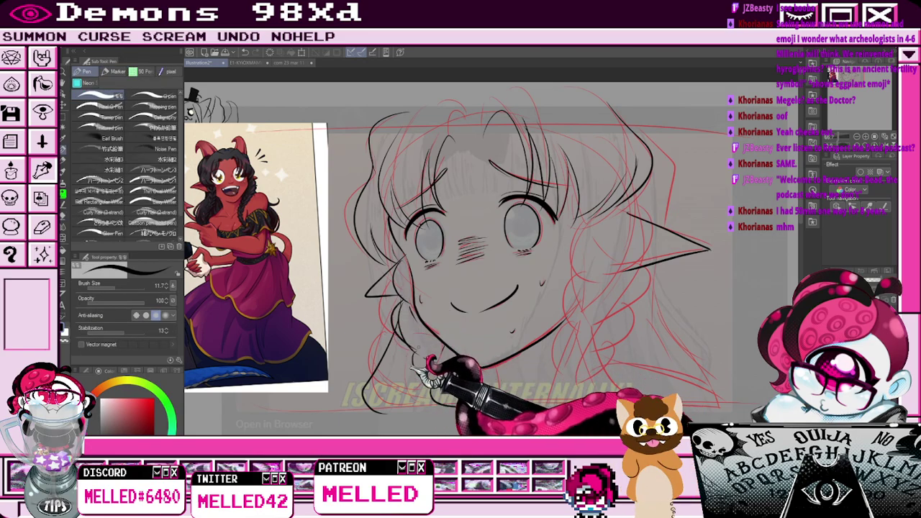
key("e")
key("p")
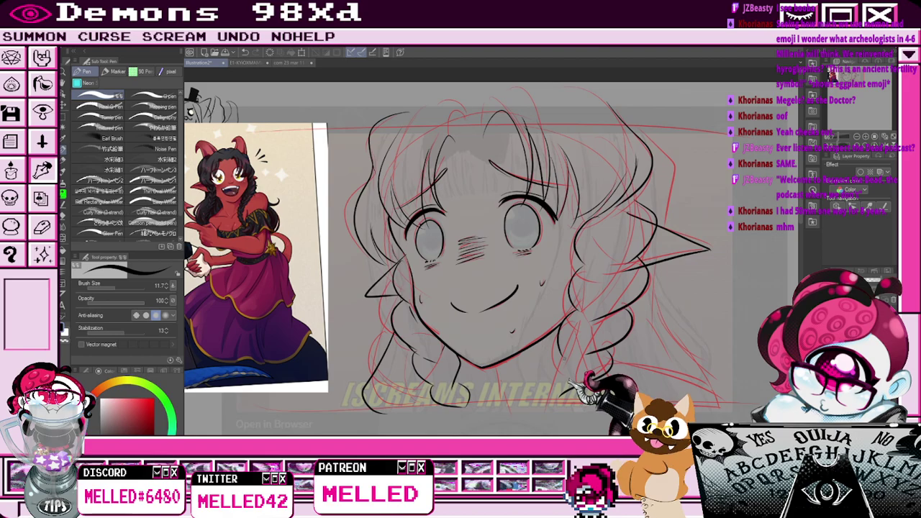
Clean up the line overlap at the right ear's base and ink the long outer hair contour and the neck line.
key("e")
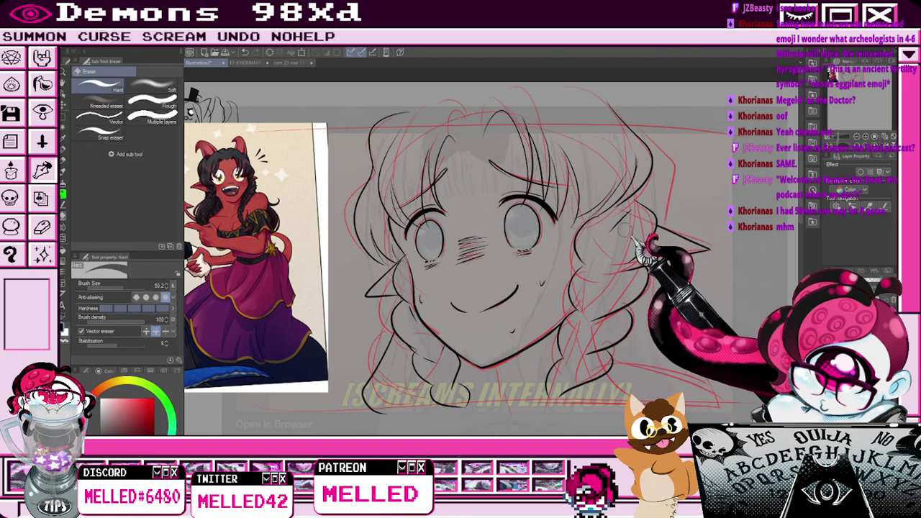
key("p")
mouse_move(628, 125)
left_mouse_down()
mouse_move(673, 158)
mouse_move(678, 222)
left_mouse_up()
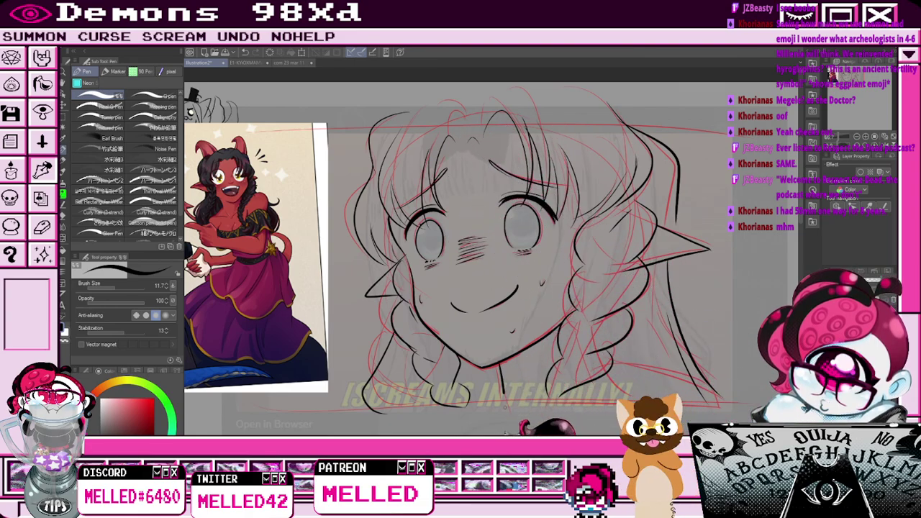
Roughen the jawline, cheeks and outer hair contours with short jagged black strokes.
scroll(563, 387, "up", 3)
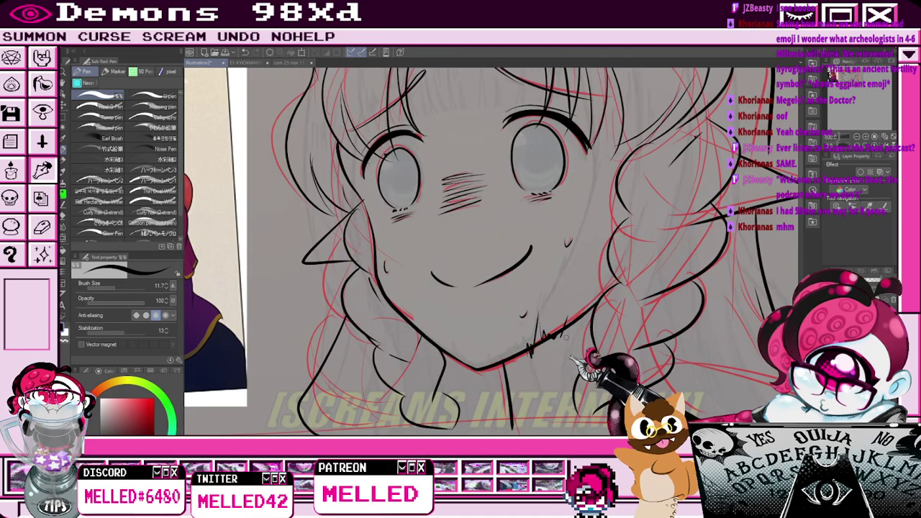
key("e")
key("p")
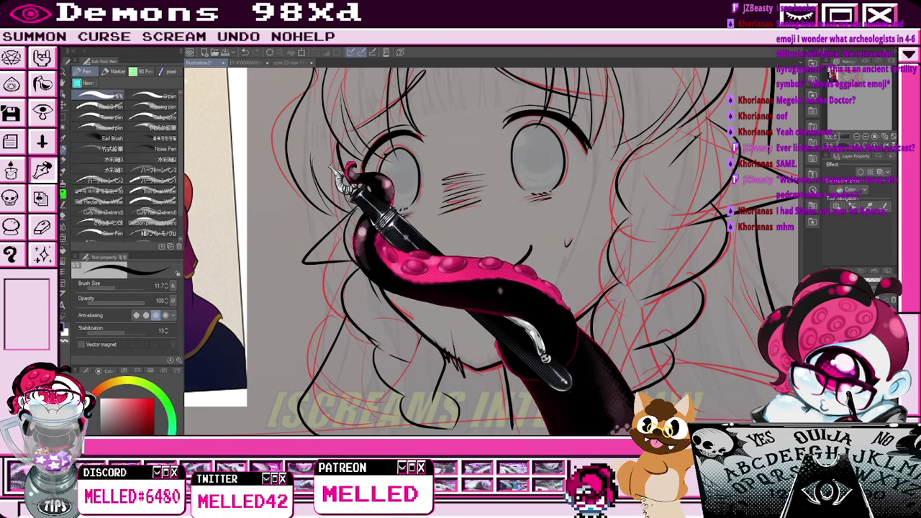
left_click_drag(385, 293, 400, 314)
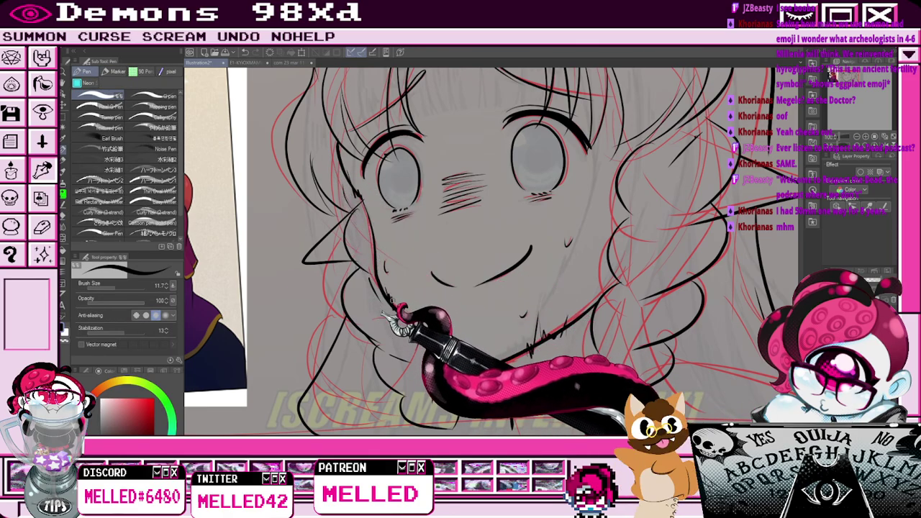
scroll(509, 398, "down", 1)
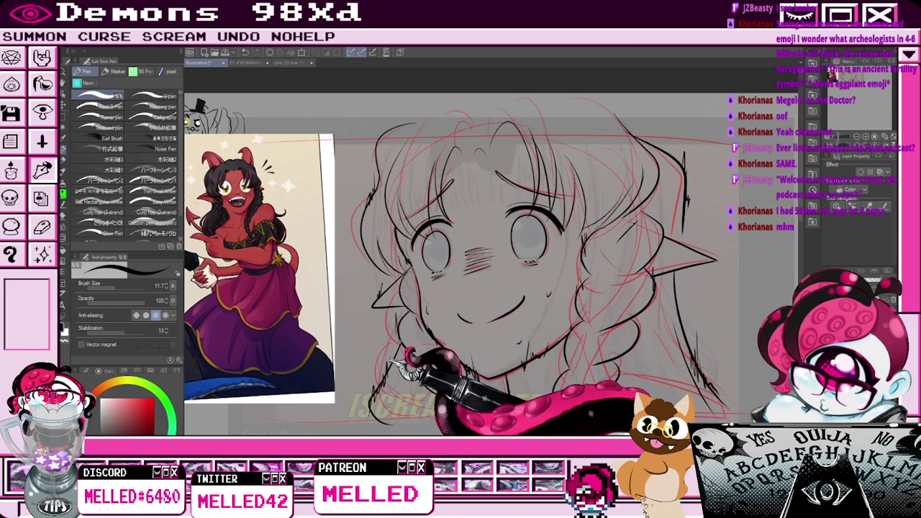
scroll(478, 349, "up", 1)
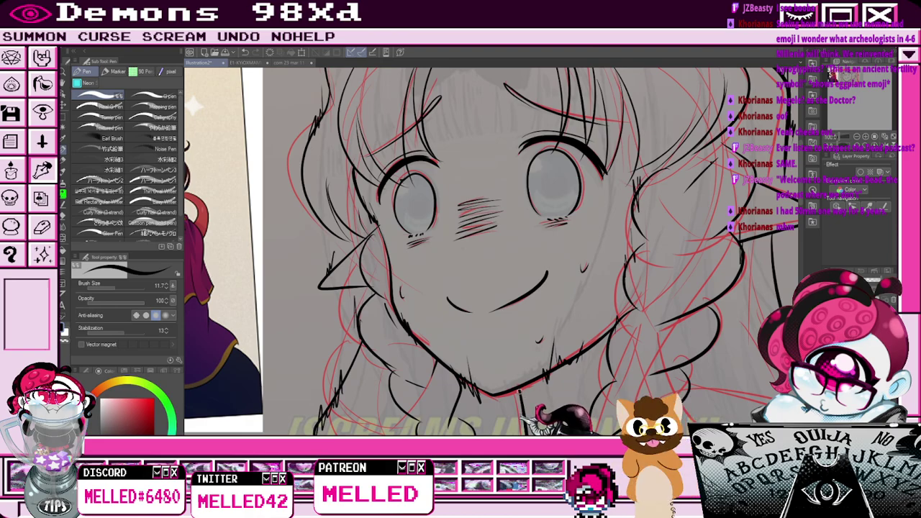
scroll(531, 415, "down", 2)
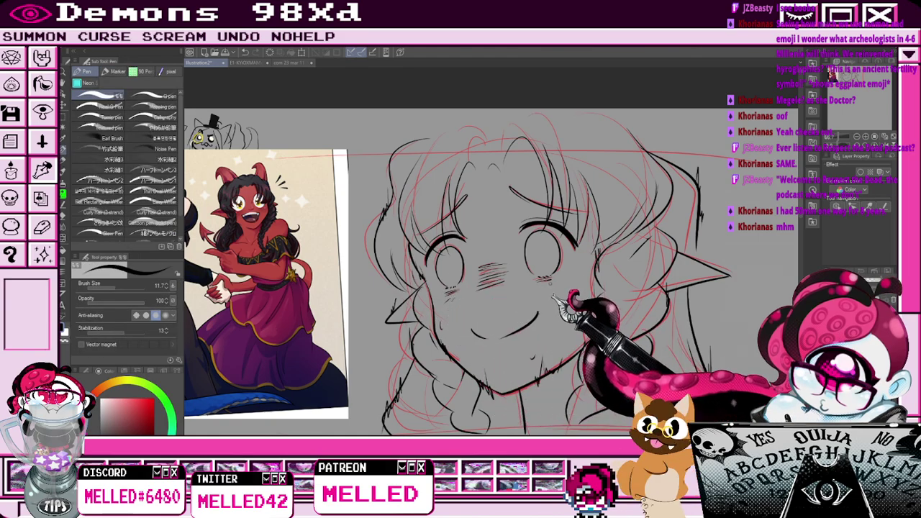
Draw a black rectangular frame around the head with the Rectangle tool at brush size 5.3.
scroll(562, 289, "down", 1)
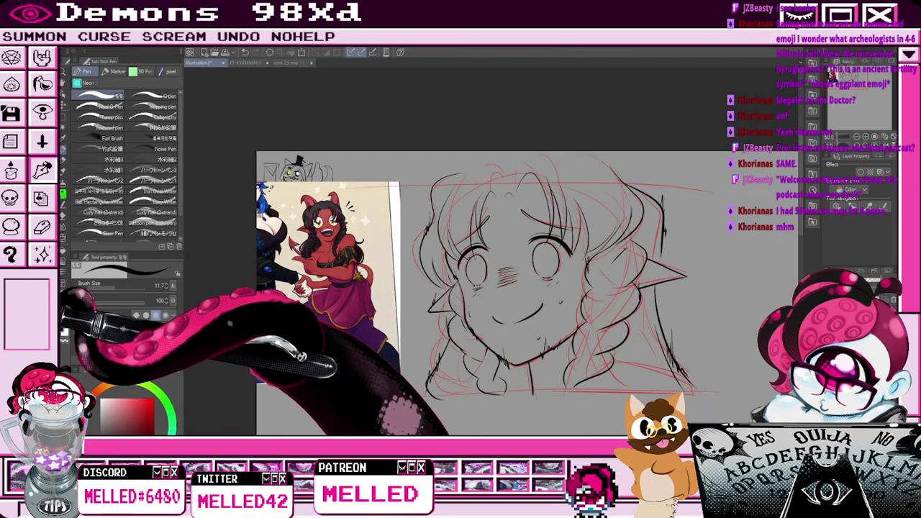
left_click(63, 272)
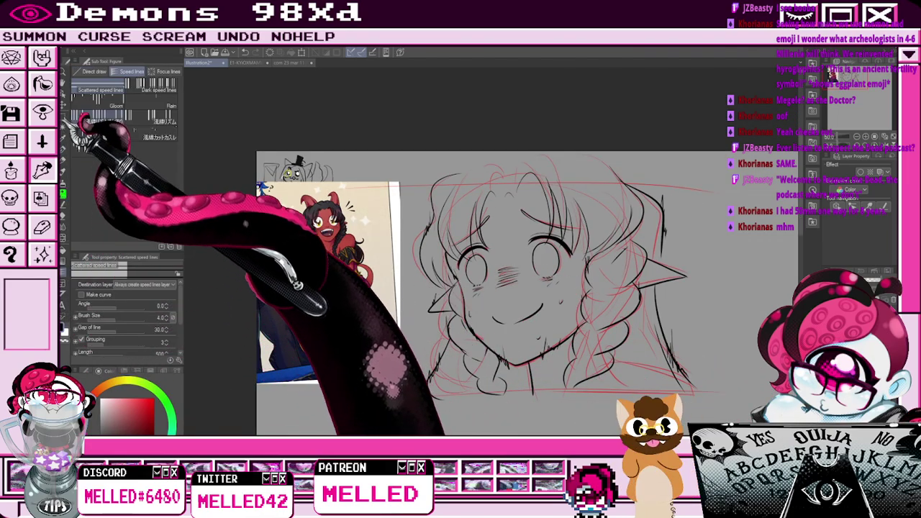
left_click(92, 71)
left_click(100, 132)
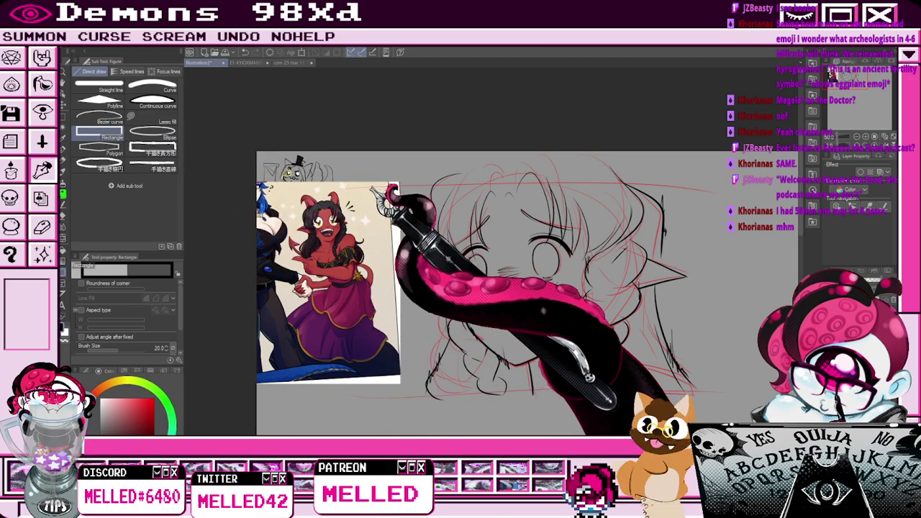
mouse_move(337, 189)
left_mouse_down()
mouse_move(528, 242)
mouse_move(705, 350)
left_mouse_up()
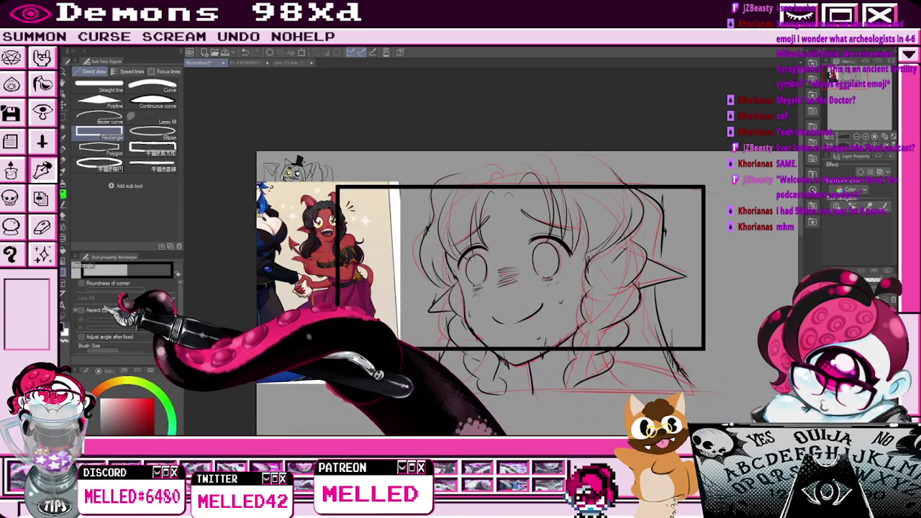
left_click(113, 350)
key("ctrl+z")
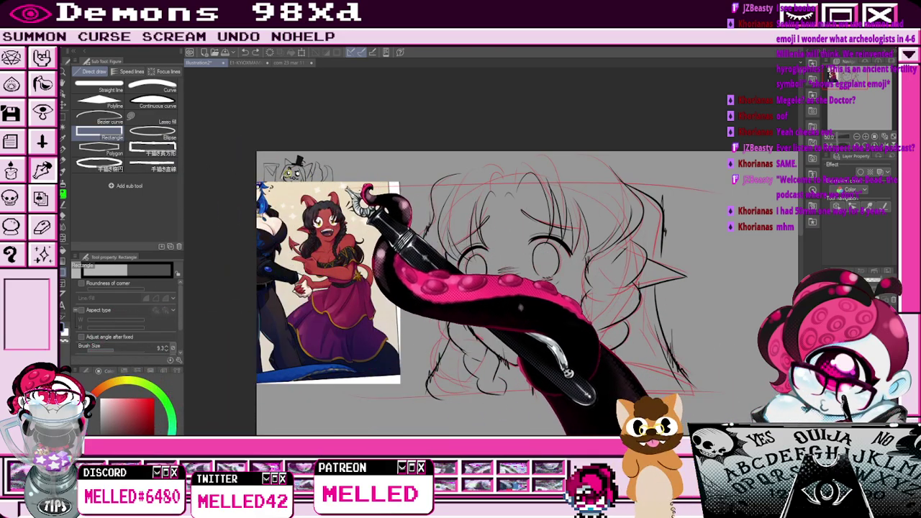
left_click_drag(346, 189, 720, 351)
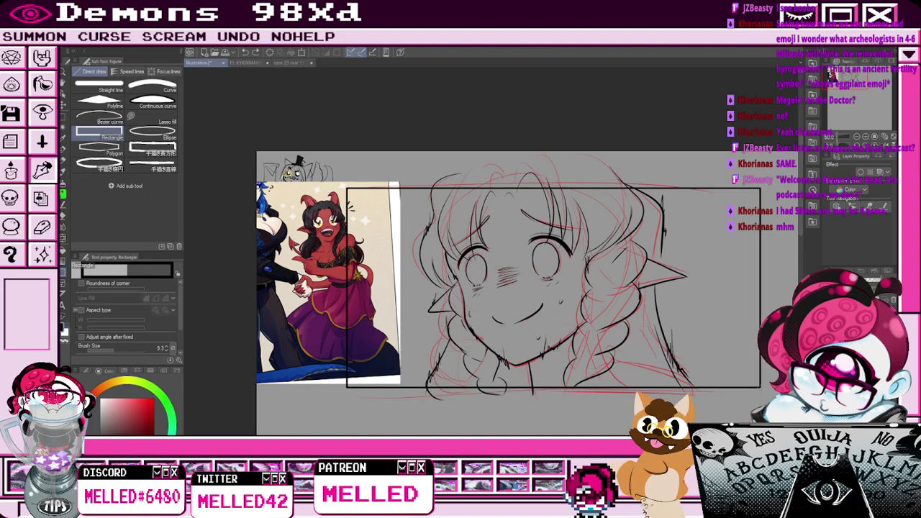
Erase the line art that overflows the frame and ink the hairline gap at the frame's upper edge.
key("e")
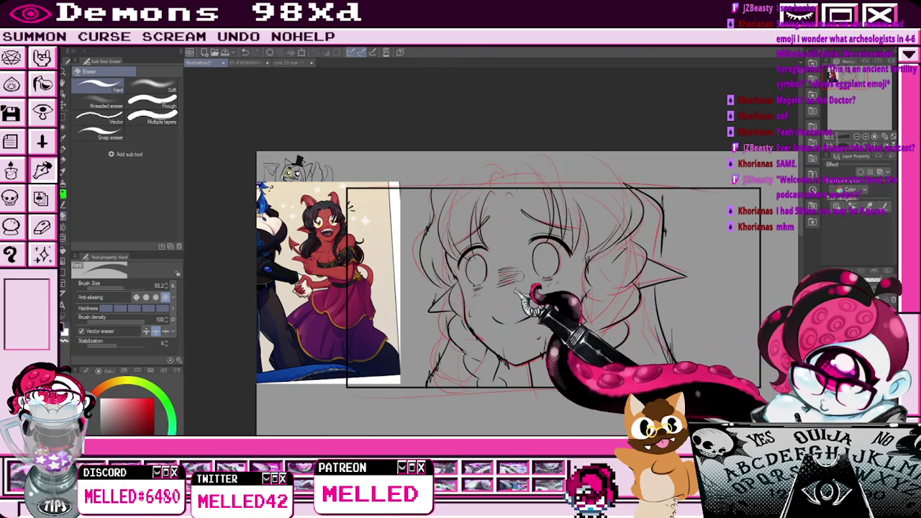
scroll(480, 337, "up", 1)
key("p")
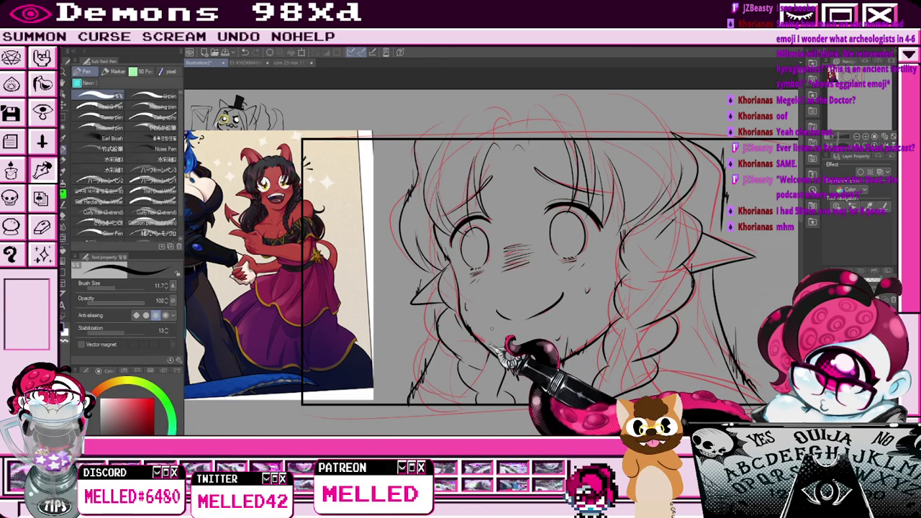
scroll(512, 321, "down", 1)
left_click_drag(520, 193, 495, 198)
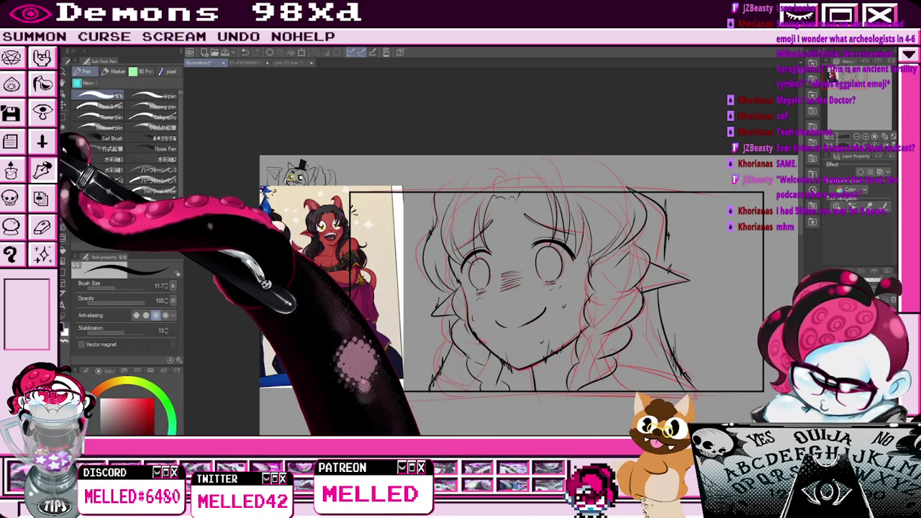
Select the face, both ears and the neck with Auto Select set to refer to all layers.
left_click(64, 127)
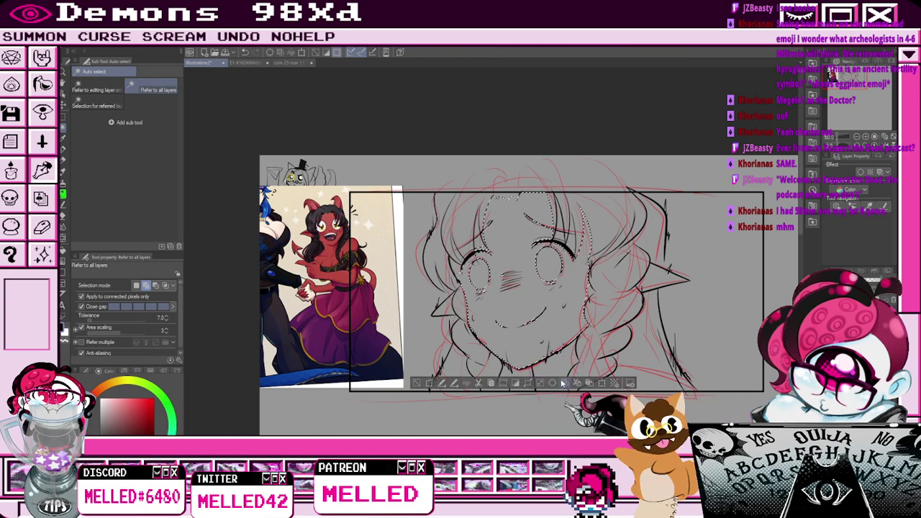
left_click(563, 383)
key("ctrl+z")
left_click(563, 370)
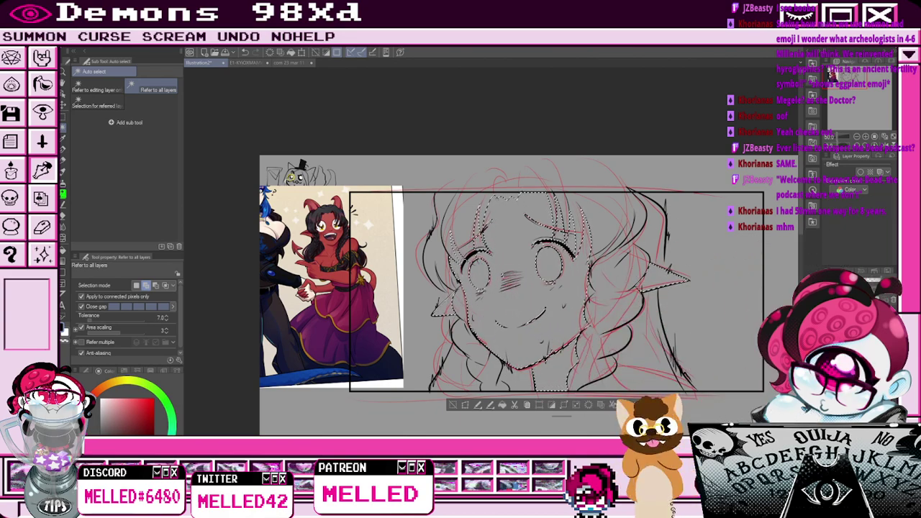
Sample the red skin colour from the demon girl reference, fill the selected skin areas with it and deselect.
left_click(63, 138)
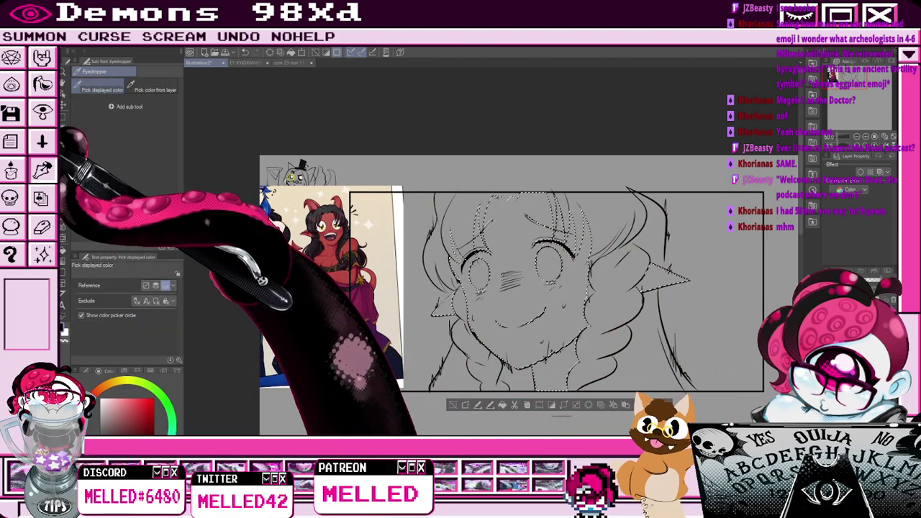
scroll(298, 239, "up", 2)
scroll(311, 245, "up", 1)
left_click(377, 185)
scroll(424, 196, "down", 3)
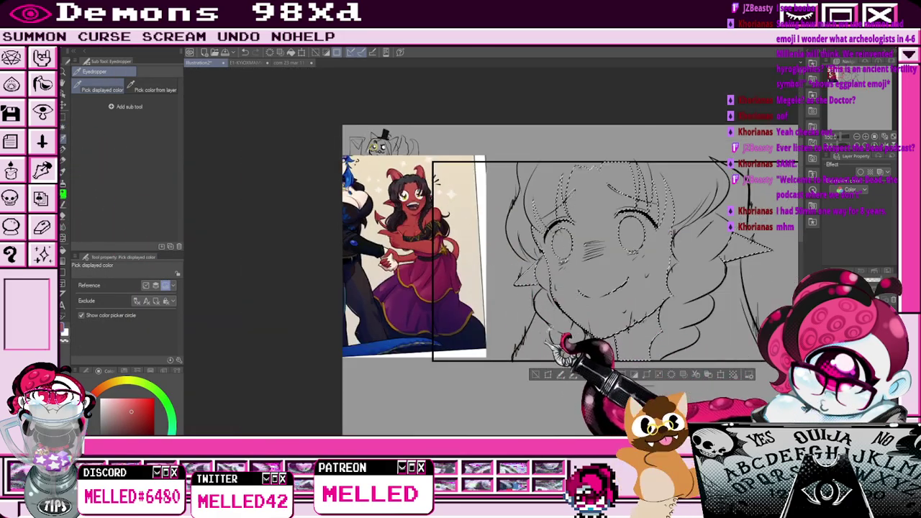
left_click(586, 375)
key("ctrl+d")
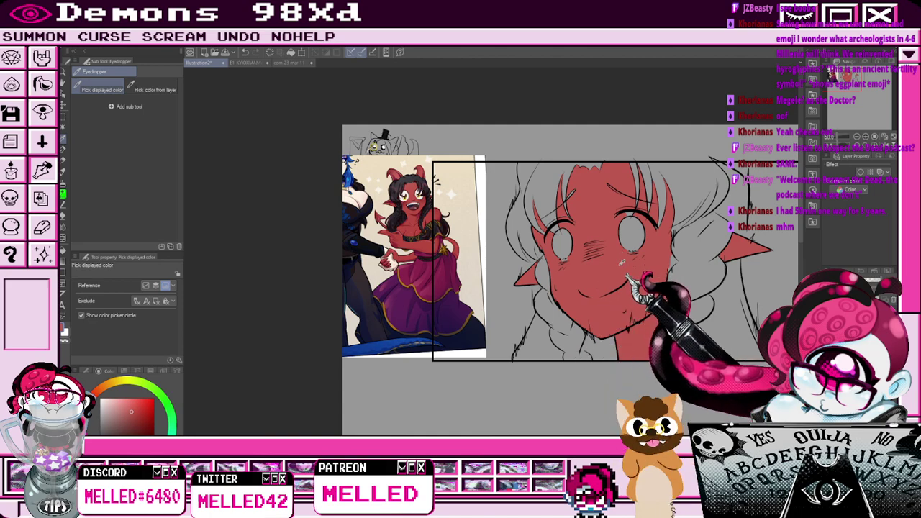
Paint the unfilled skin gap between the cheek and the right braid in the same red with the pen.
key("p")
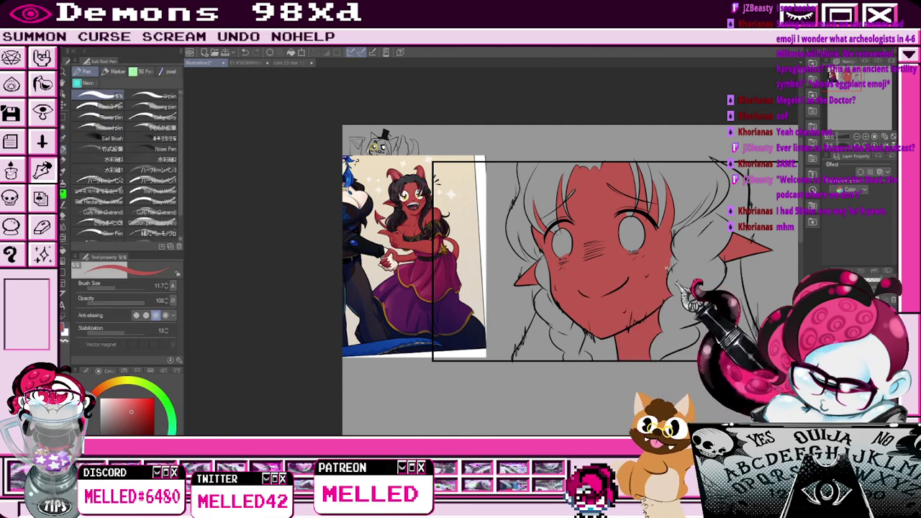
left_click_drag(676, 262, 672, 276)
left_click_drag(842, 77, 847, 73)
Sample white from the reference demon girl's eye and paint the left eye solid white with the pen at brush size 27.2.
left_click(64, 139)
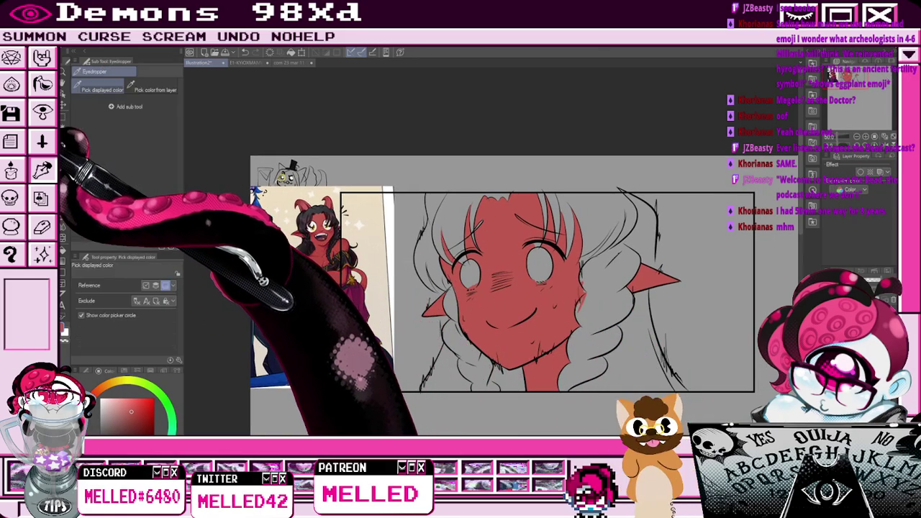
left_click(315, 231)
key("p")
scroll(463, 280, "up", 3)
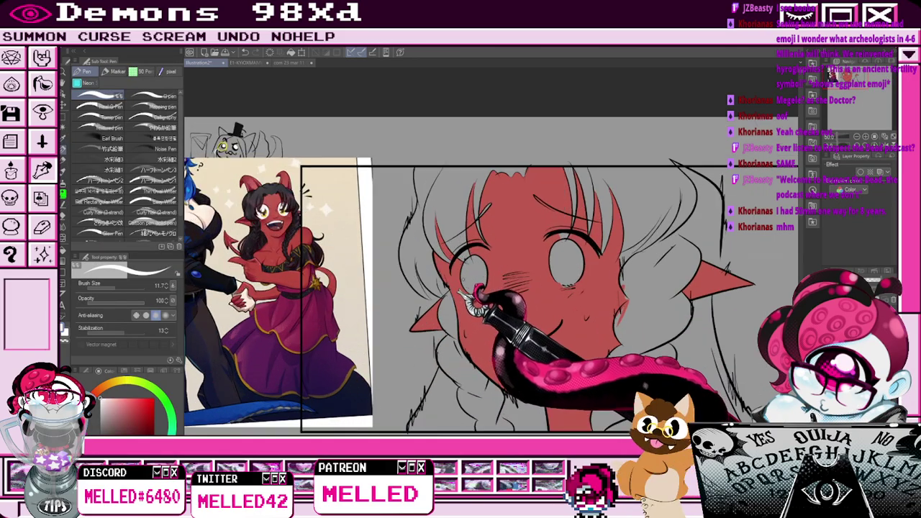
key("Delete")
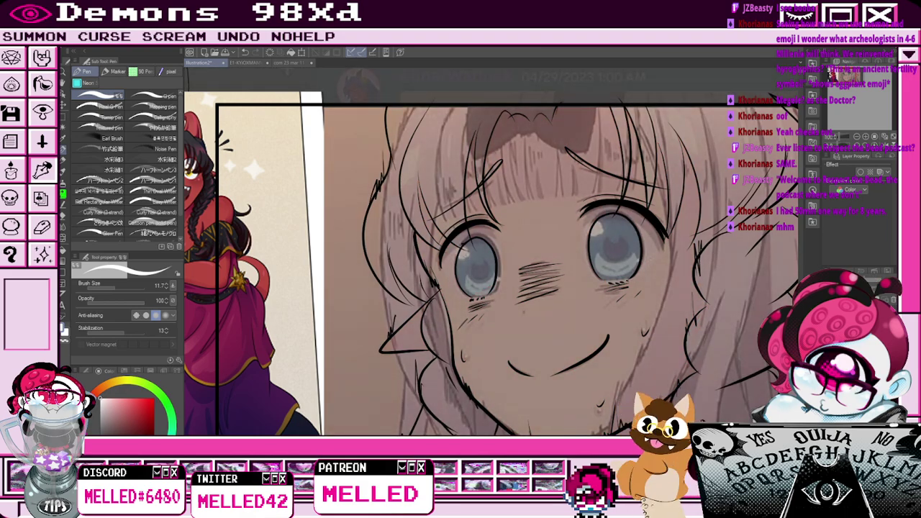
key("p")
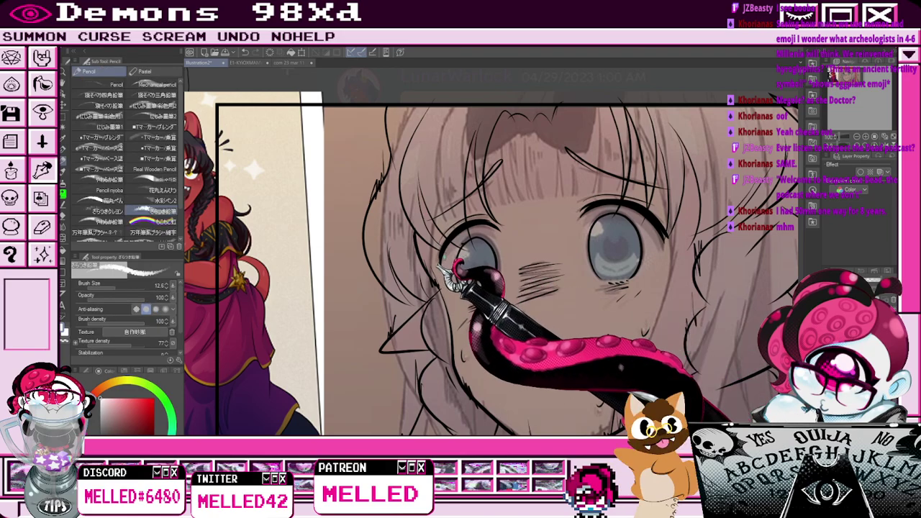
key("p")
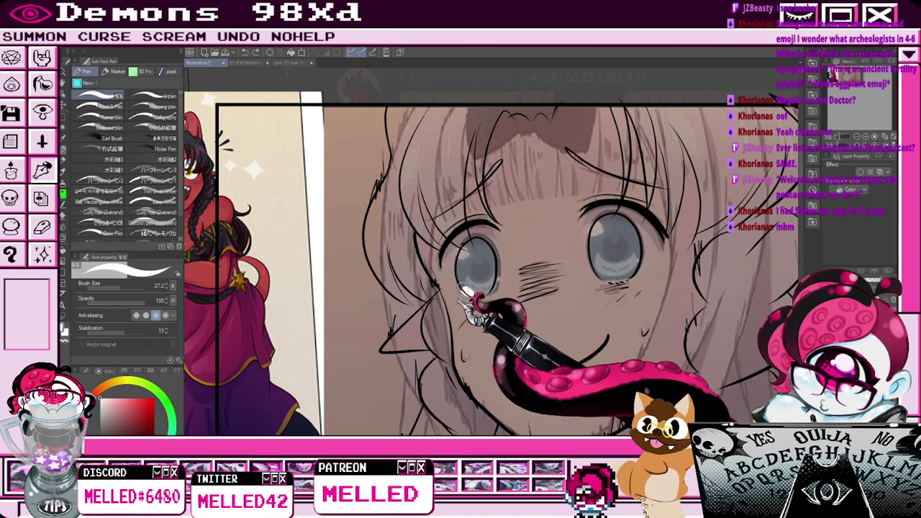
mouse_move(454, 288)
left_mouse_down()
mouse_move(450, 265)
mouse_move(461, 243)
mouse_move(486, 231)
mouse_move(497, 269)
mouse_move(491, 300)
mouse_move(473, 292)
mouse_move(482, 294)
mouse_move(457, 303)
mouse_move(440, 279)
mouse_move(470, 307)
mouse_move(482, 262)
mouse_move(474, 253)
mouse_move(472, 303)
mouse_move(474, 280)
left_mouse_up()
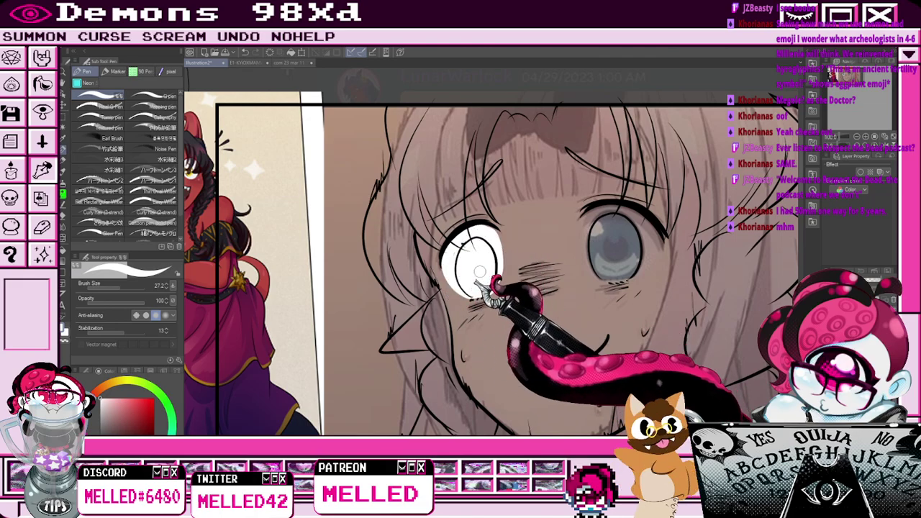
Paint the right eye solid white inside its black outline, redoing the stray strokes along its left edge.
mouse_move(586, 244)
left_mouse_down()
mouse_move(612, 205)
mouse_move(588, 255)
left_mouse_up()
key("ctrl+z")
left_click_drag(596, 210, 588, 259)
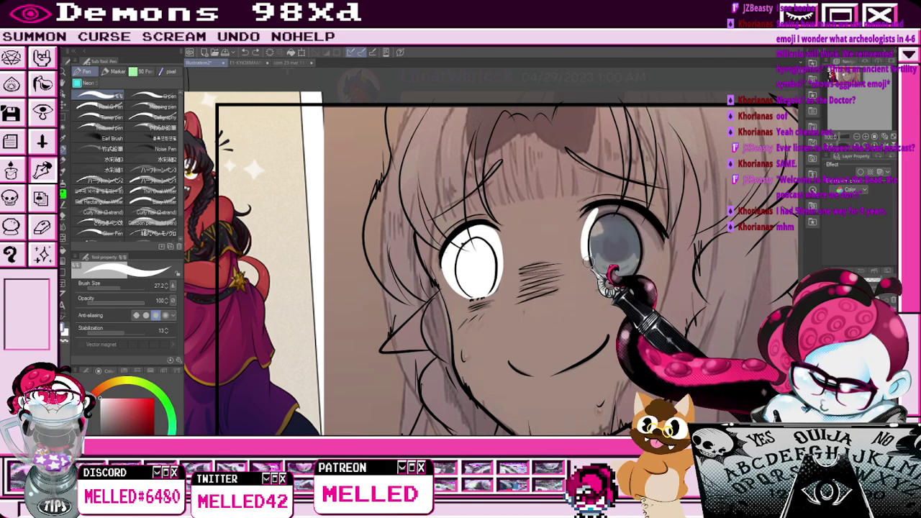
key("ctrl+z")
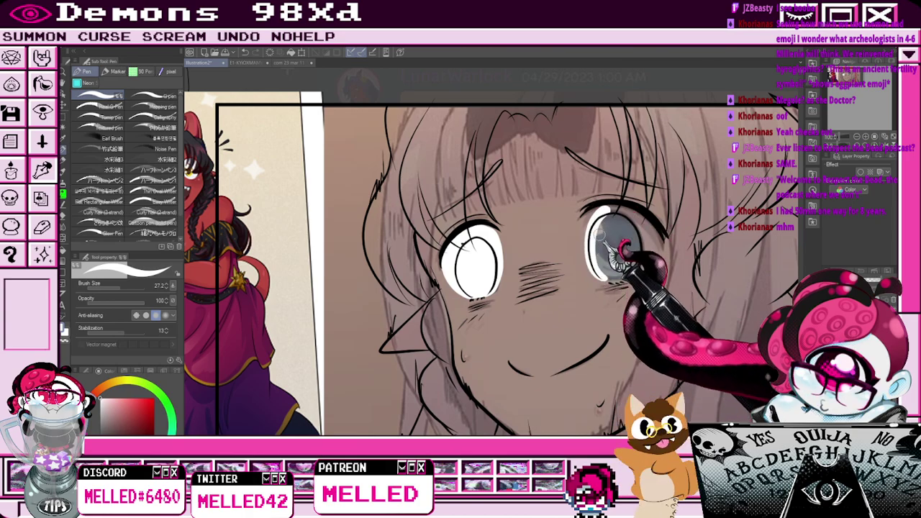
left_click_drag(594, 267, 607, 279)
mouse_move(606, 209)
left_mouse_down()
mouse_move(646, 223)
mouse_move(630, 216)
mouse_move(652, 256)
left_mouse_up()
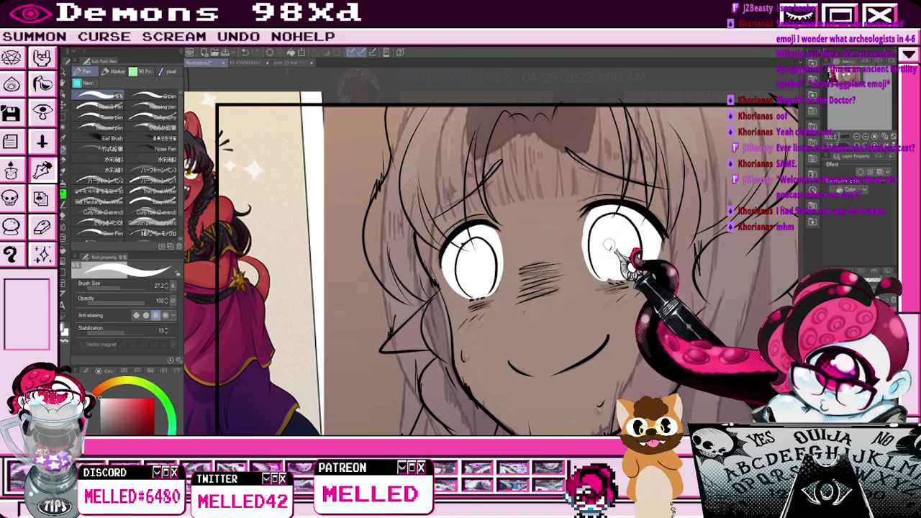
scroll(648, 226, "down", 2)
left_click_drag(847, 78, 843, 77)
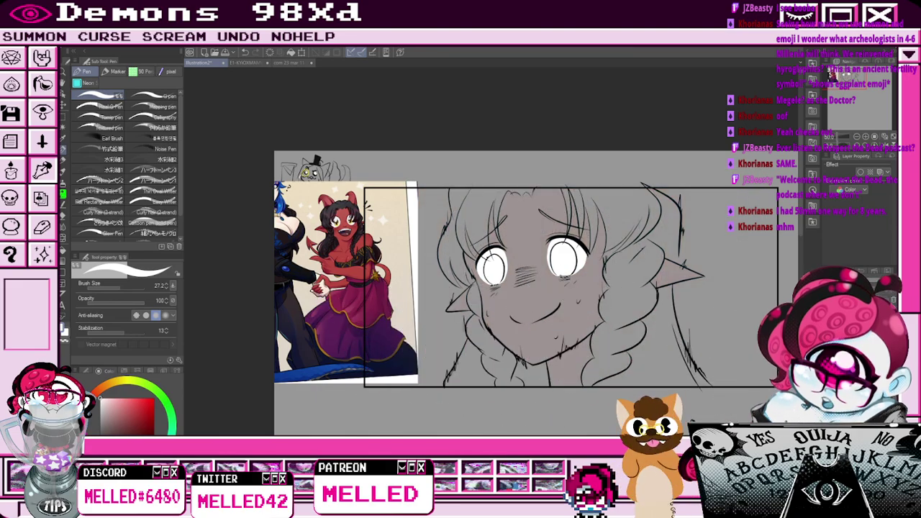
Undo the last change and select the unfilled hair and braid areas around the face with Auto Select, referring to all layers.
key("ctrl+z")
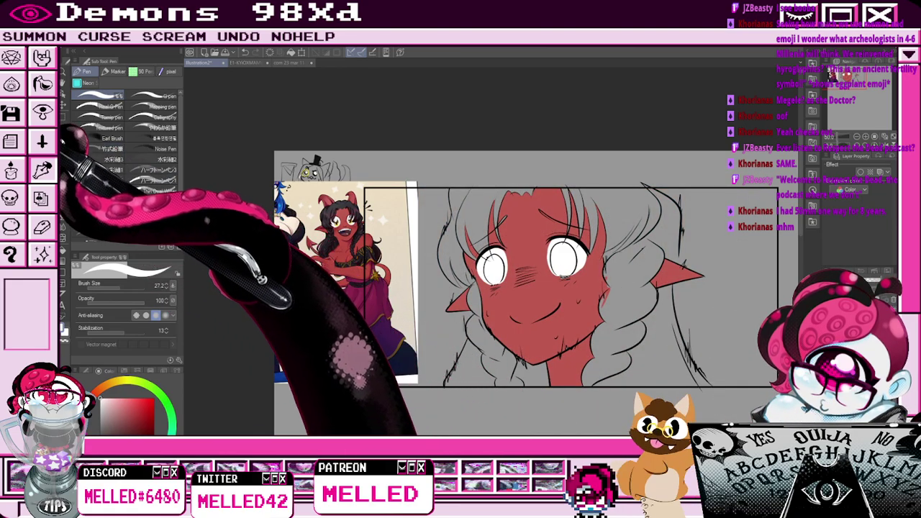
left_click(64, 127)
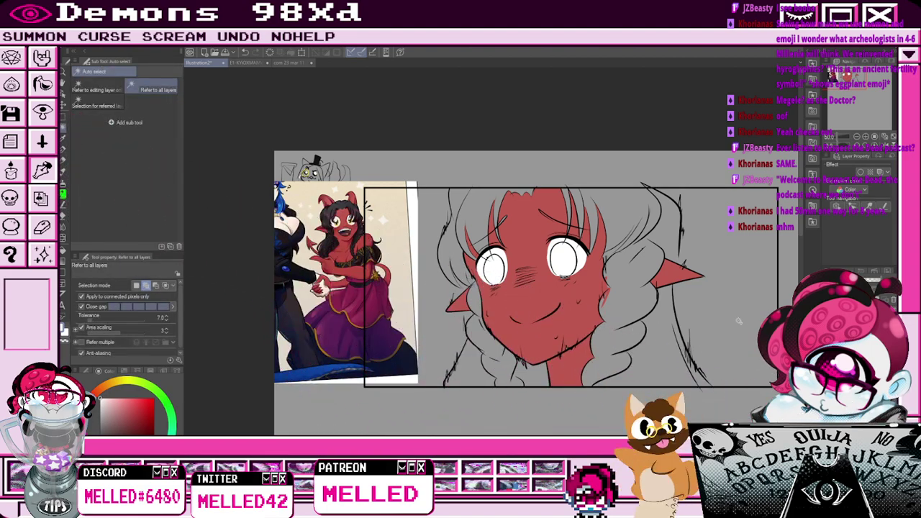
left_click(597, 363)
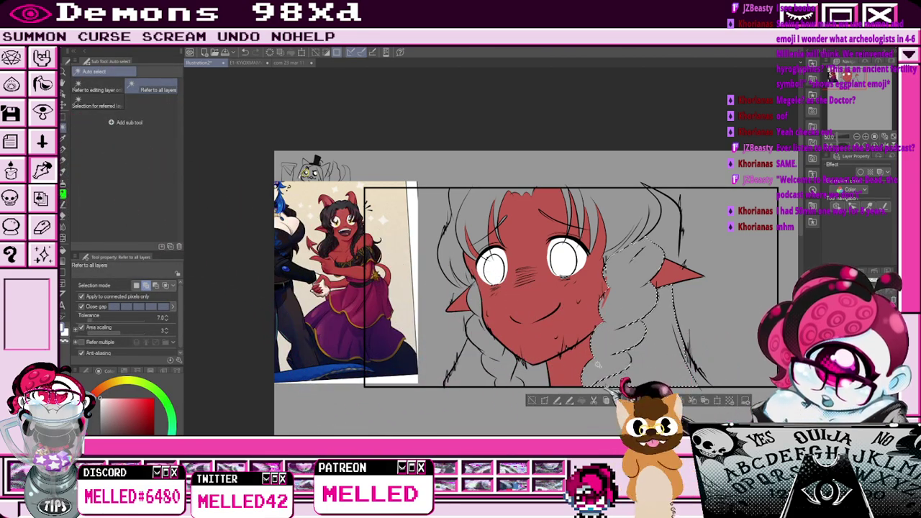
left_click(648, 234)
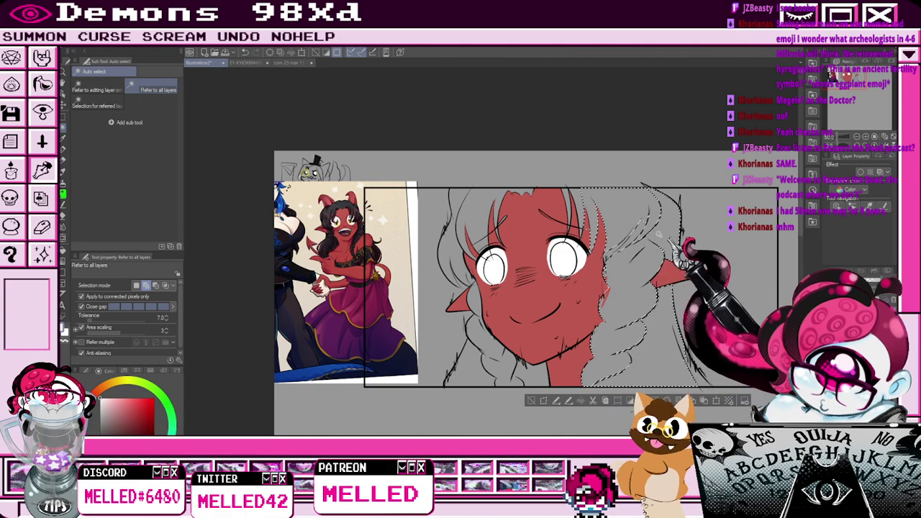
left_click(476, 204)
left_click(459, 259)
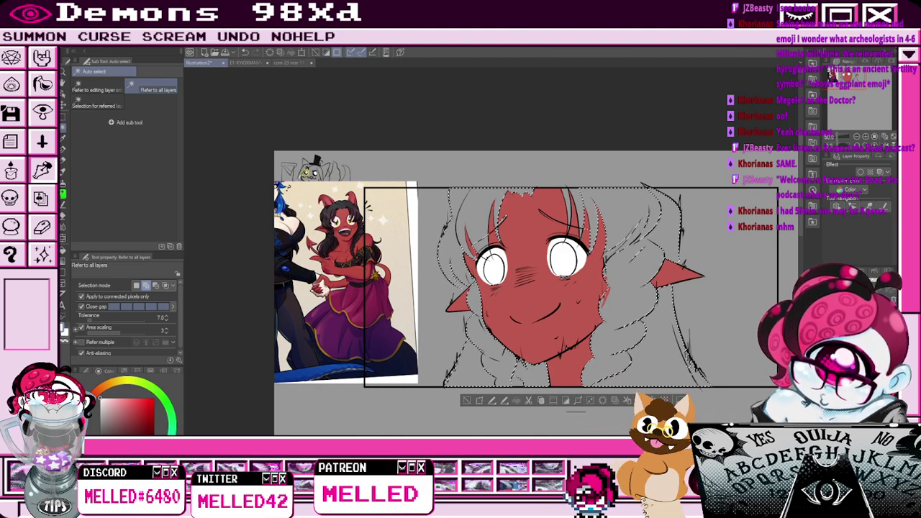
Replace the white hair fill with the dark grey sampled from the reference demon girl's hair, and deselect.
key("ctrl+z")
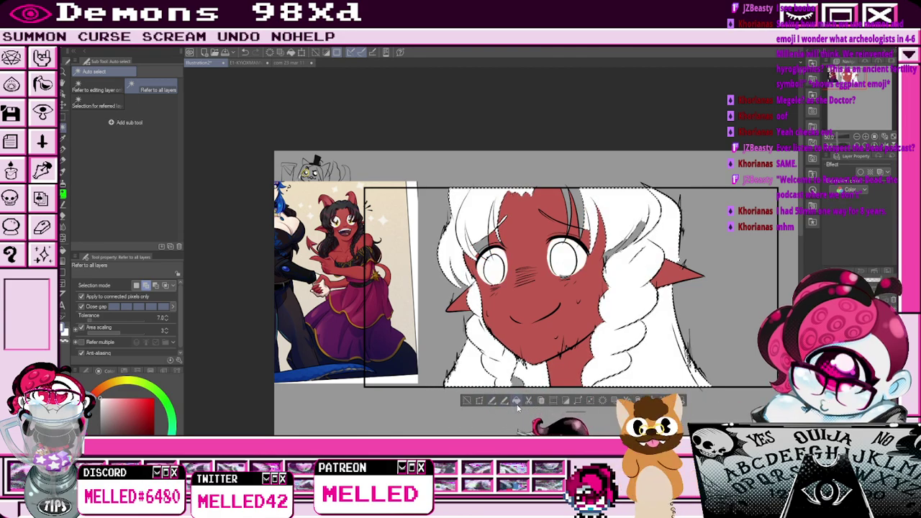
left_click(63, 138)
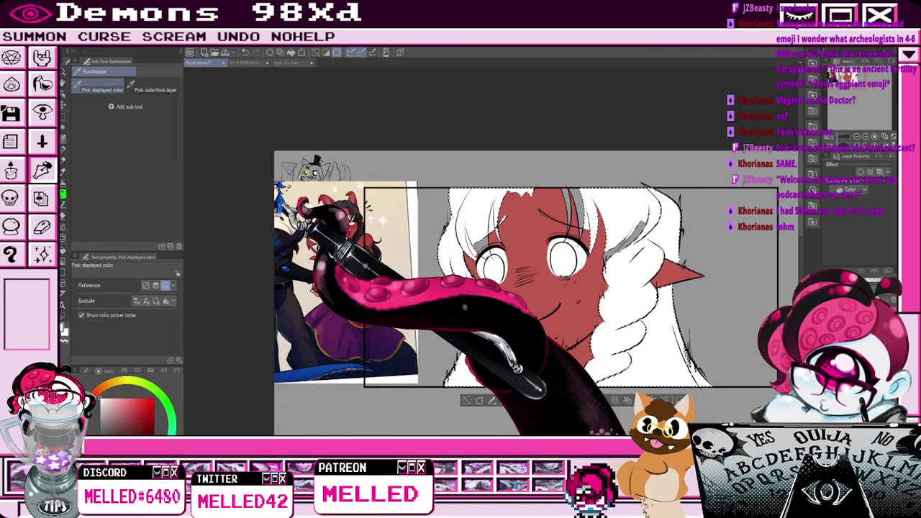
left_click(338, 208)
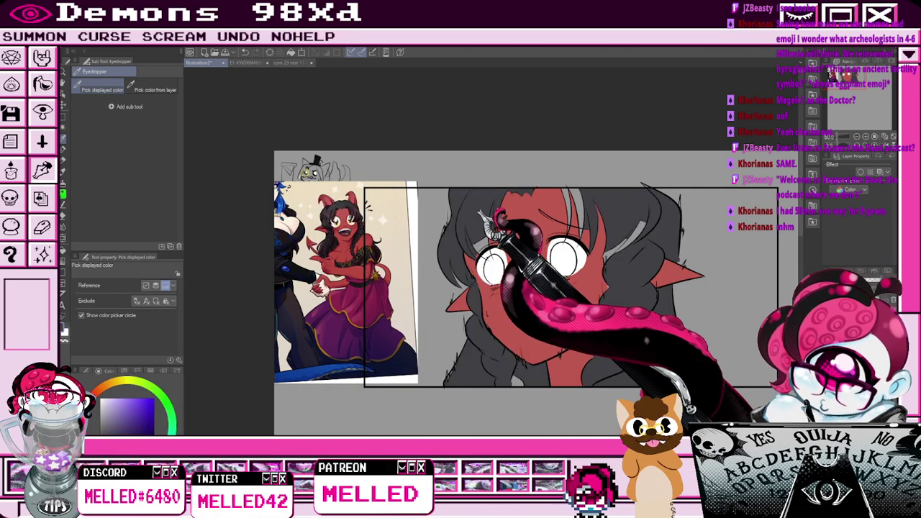
Paint the hair strand falling over the left eye dark grey with the pen at brush size 27.2.
key("p")
scroll(502, 259, "up", 5)
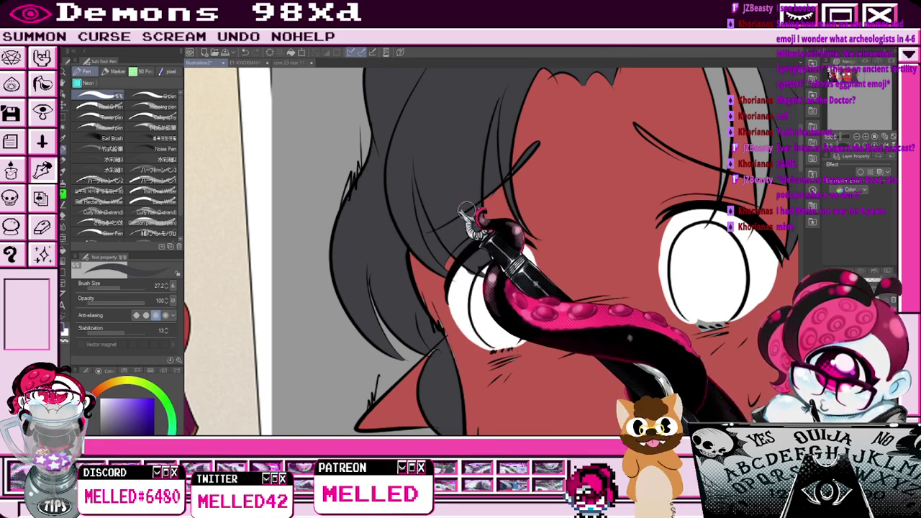
key("e")
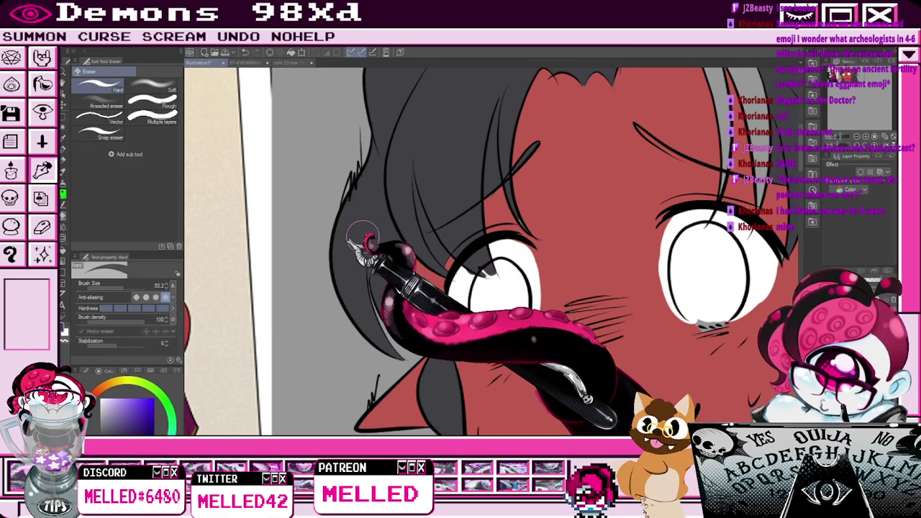
key("p")
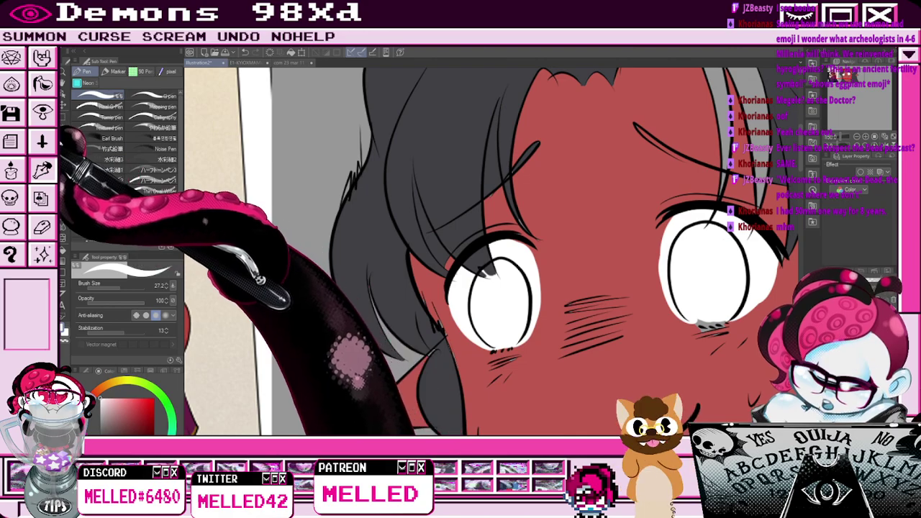
Sample the red skin colour and paint the thin skin gap between the hair strands beside the left eye.
key("i")
key("p")
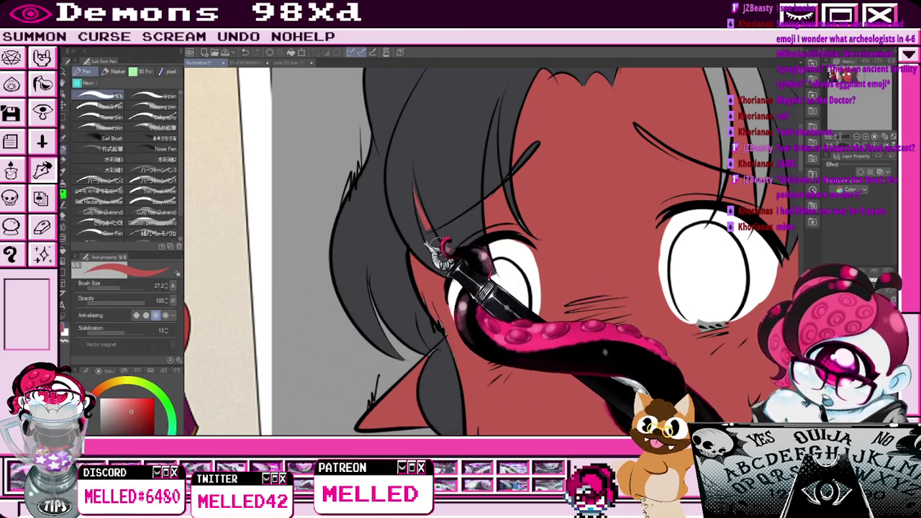
left_click_drag(412, 168, 419, 215)
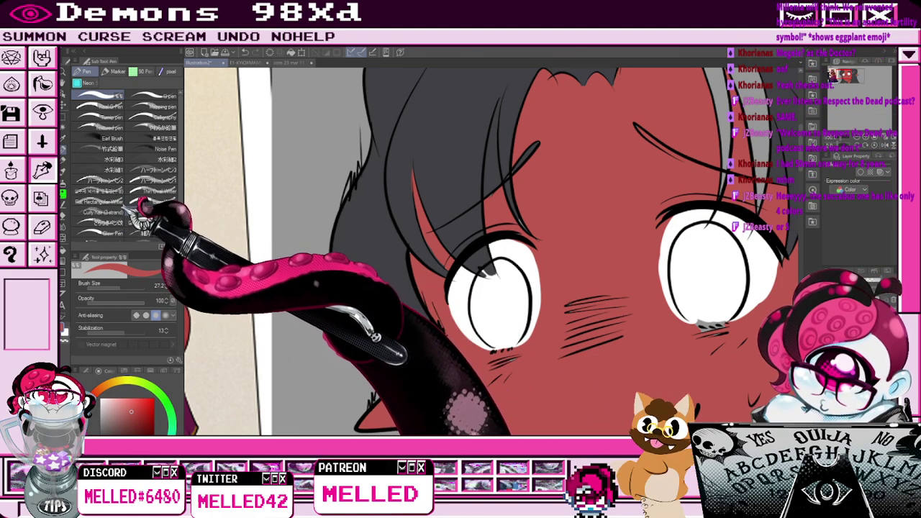
Sample the dark grey hair colour and paint the unfilled bang strands above the right eye with the pen.
key("ctrl+minus")
left_click(62, 138)
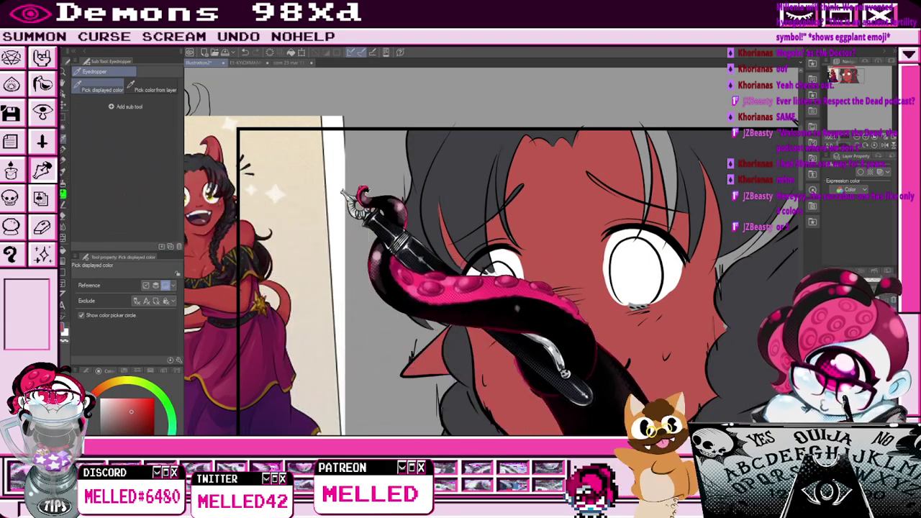
scroll(517, 210, "up", 1)
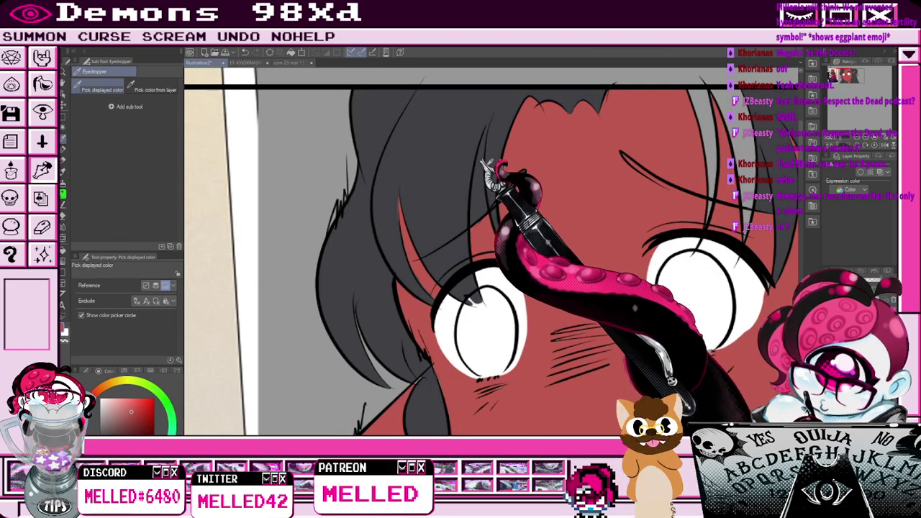
key("p")
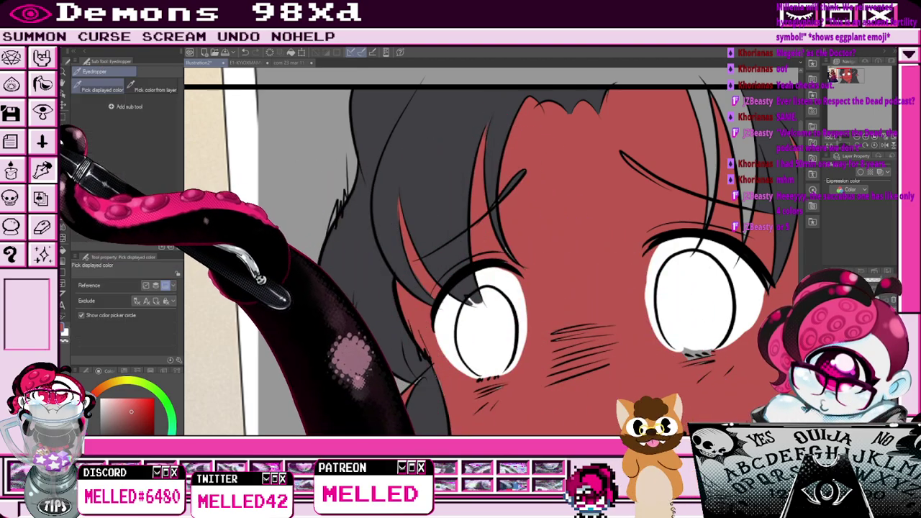
left_click(494, 150, "alt")
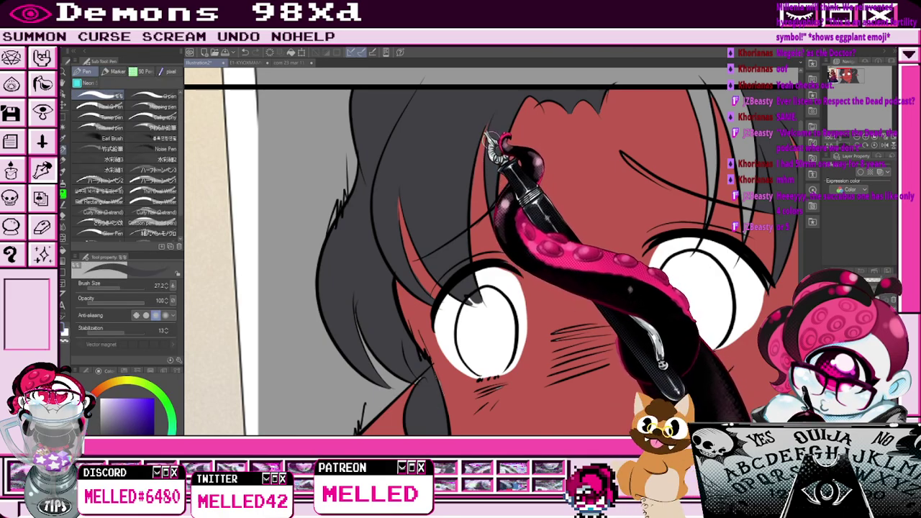
scroll(523, 242, "down", 2)
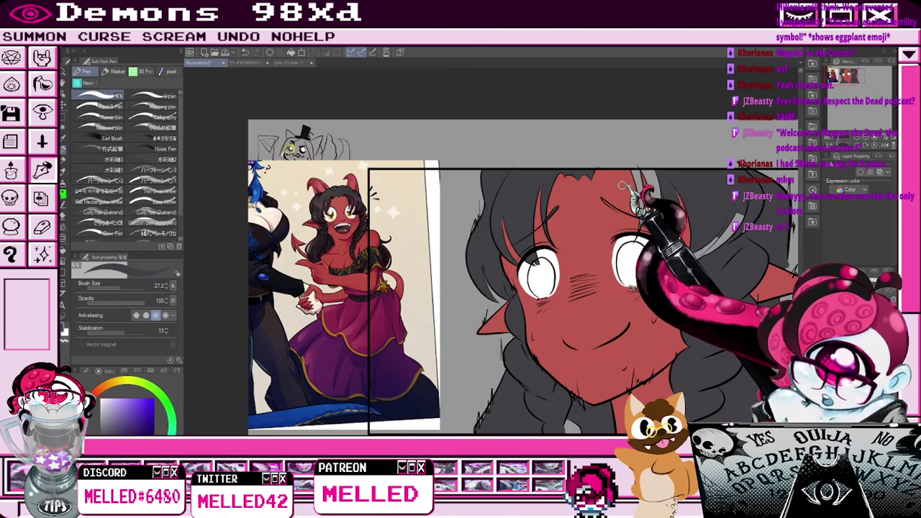
scroll(568, 192, "up", 2)
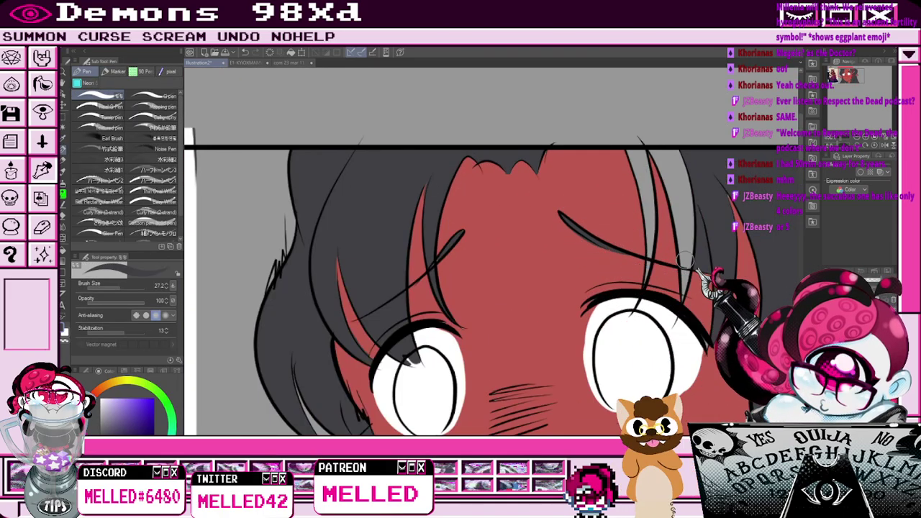
scroll(489, 293, "down", 2)
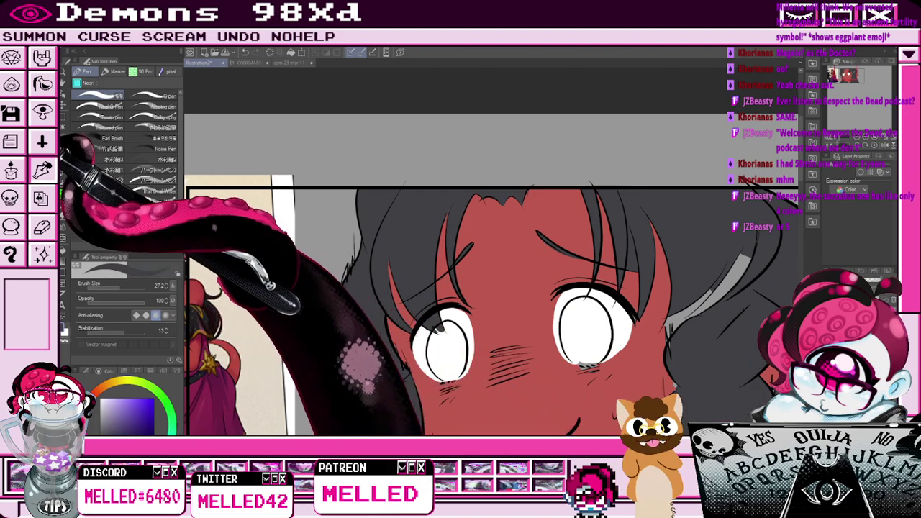
Sample the red skin colour and paint the skin by the right bangs and the unfilled patch beneath the right eye.
left_click(63, 139)
left_click(513, 312)
key("p")
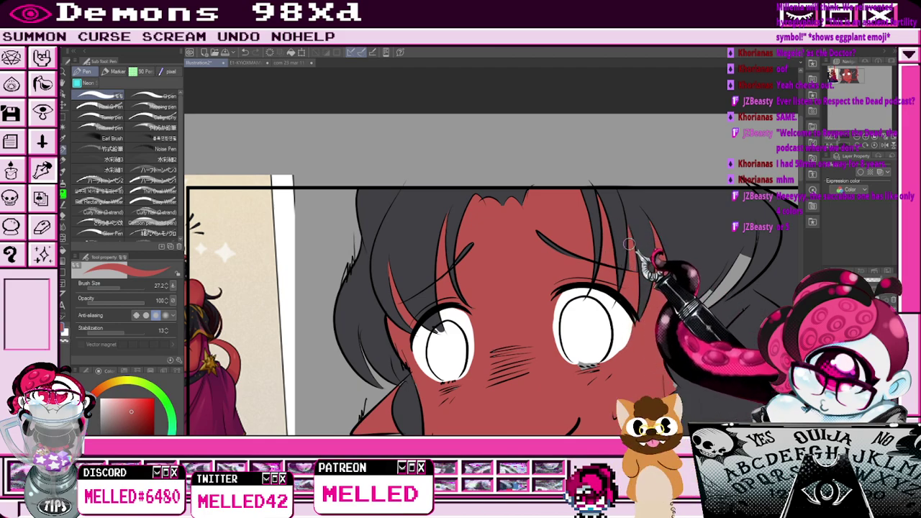
scroll(684, 234, "down", 2)
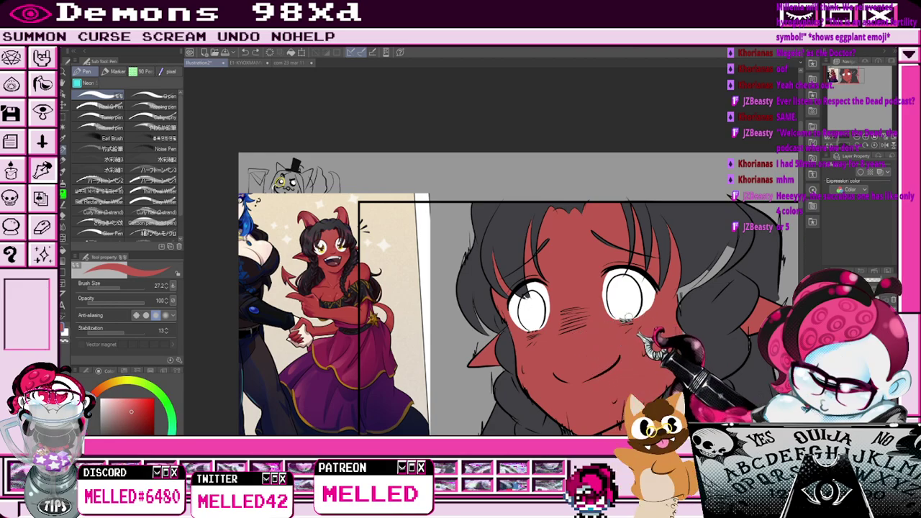
scroll(576, 334, "up", 2)
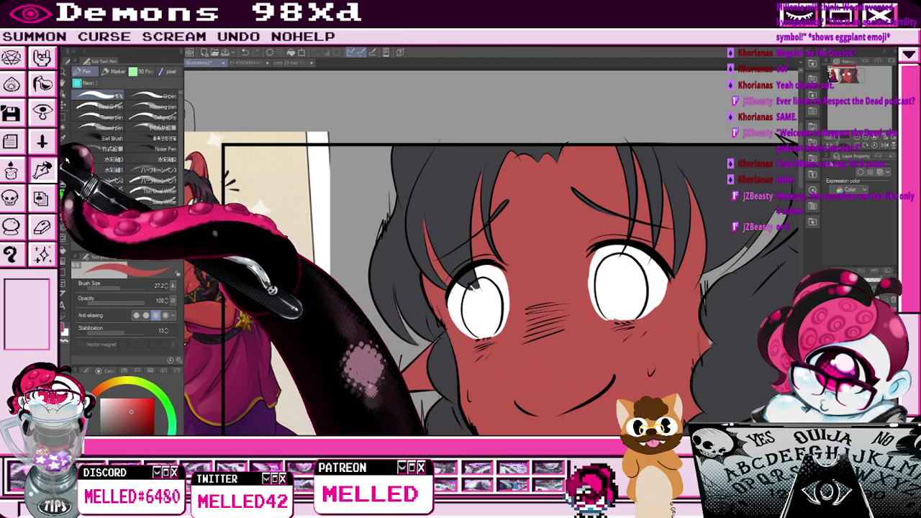
Touch up the eye whites with sampled white and the surrounding skin with sampled red, using the pen.
key("i")
left_click(623, 289)
key("p")
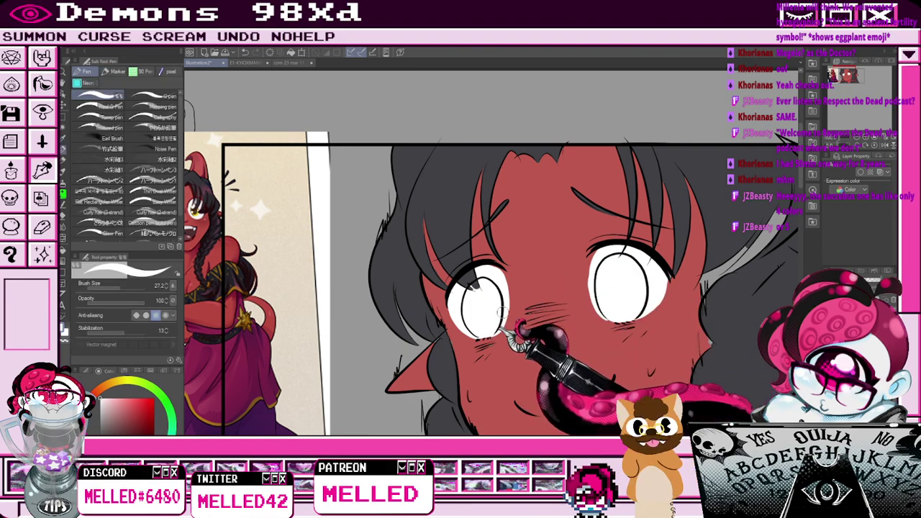
scroll(597, 292, "down", 2)
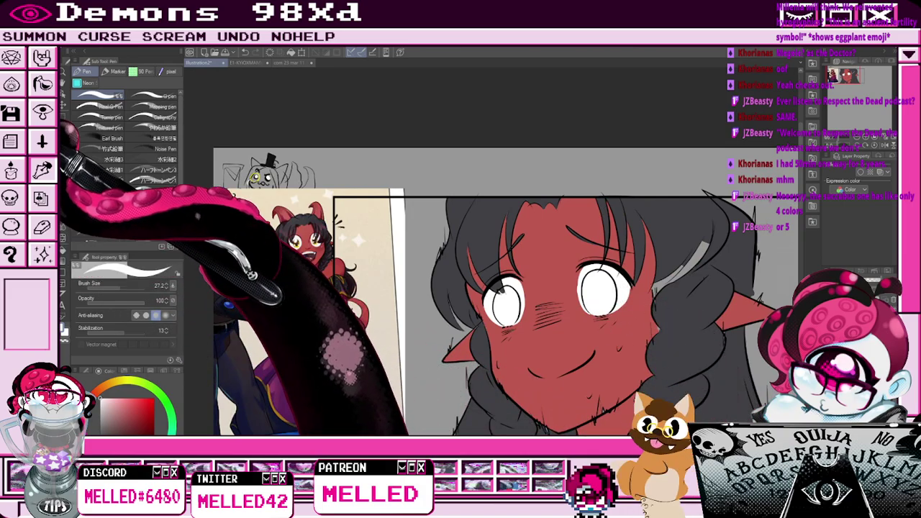
key("i")
left_click(491, 265)
key("p")
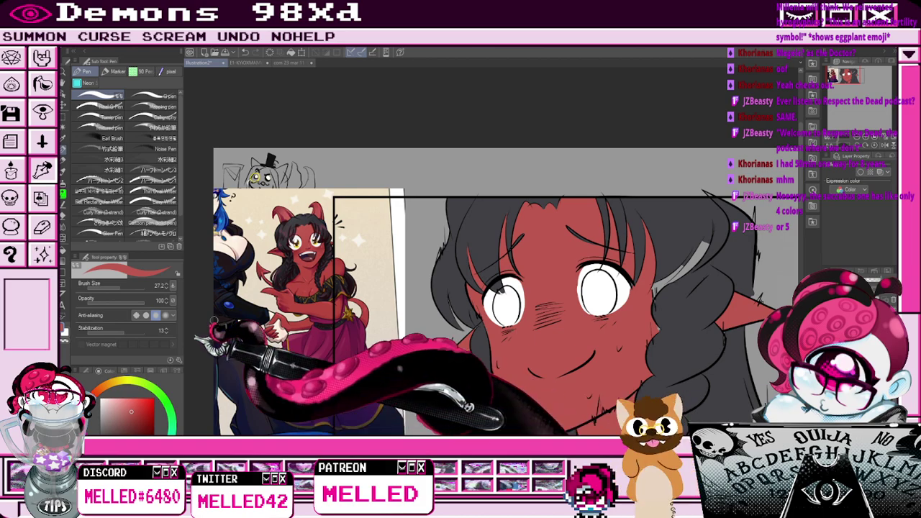
Sample the dark grey hair colour and paint the unfilled gaps above the right braid and beside the lower left braid.
key("i")
left_click(690, 304)
key("p")
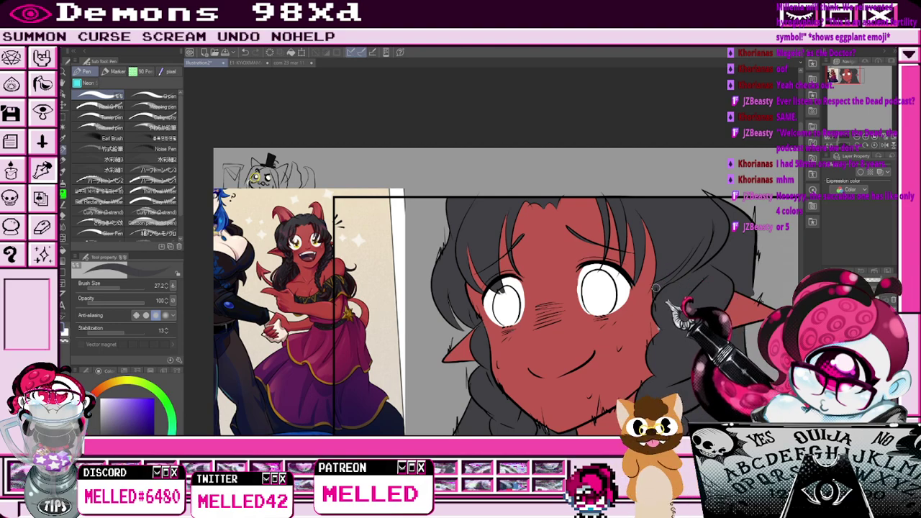
scroll(741, 259, "down", 2)
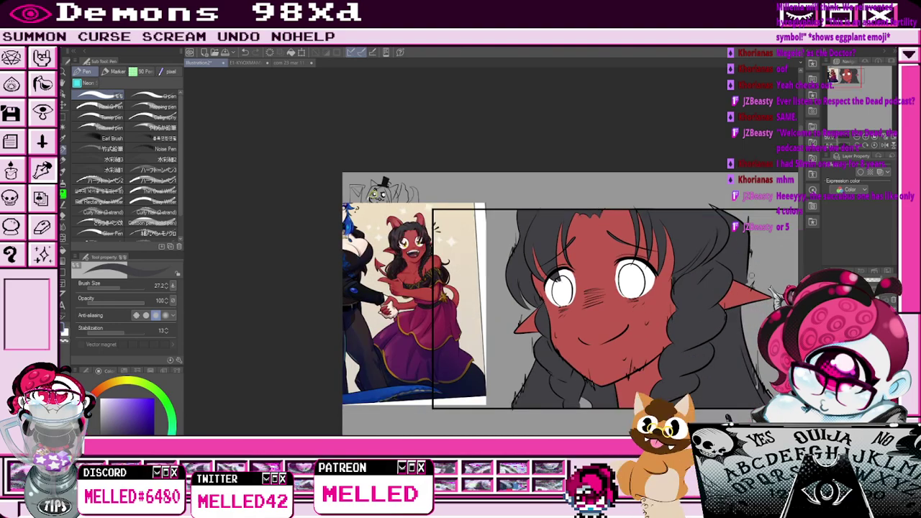
key("e")
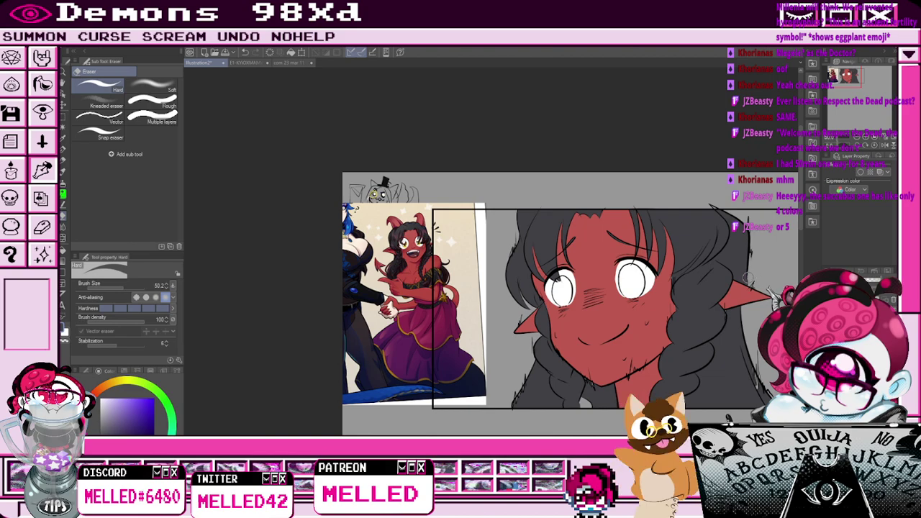
key("p")
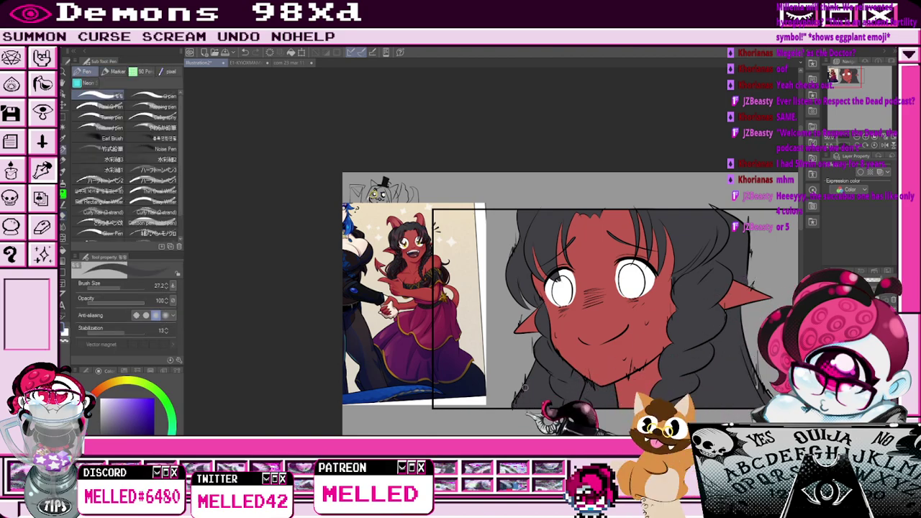
Sample the red skin colour and paint the narrow skin gap between the hair strands right of the right eye.
key("i")
left_click(636, 339)
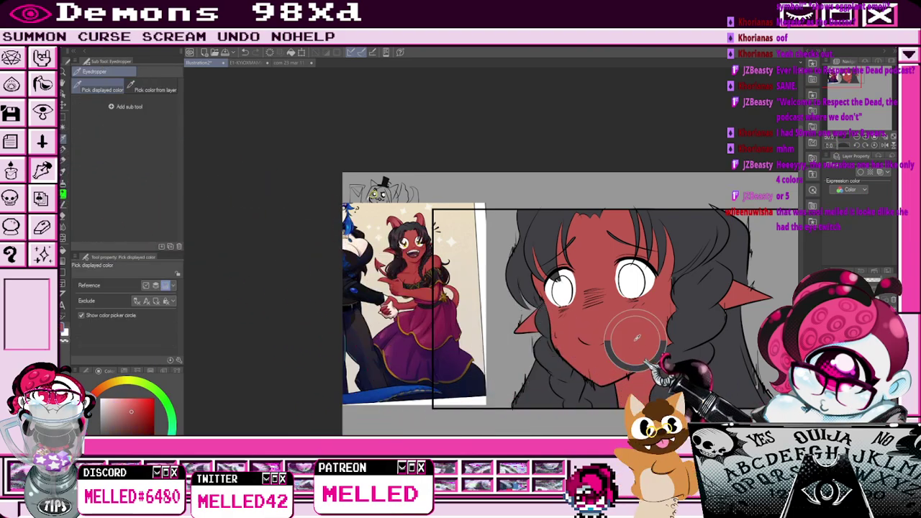
key("p")
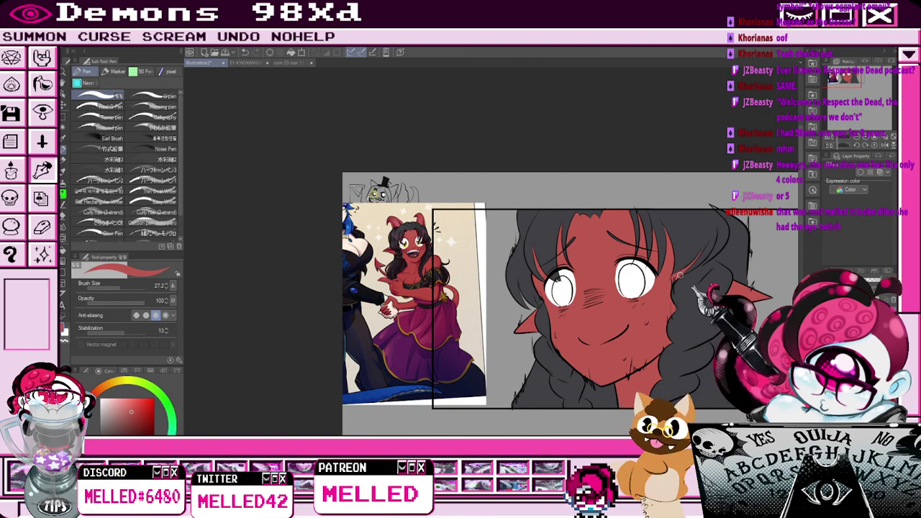
scroll(542, 344, "up", 2)
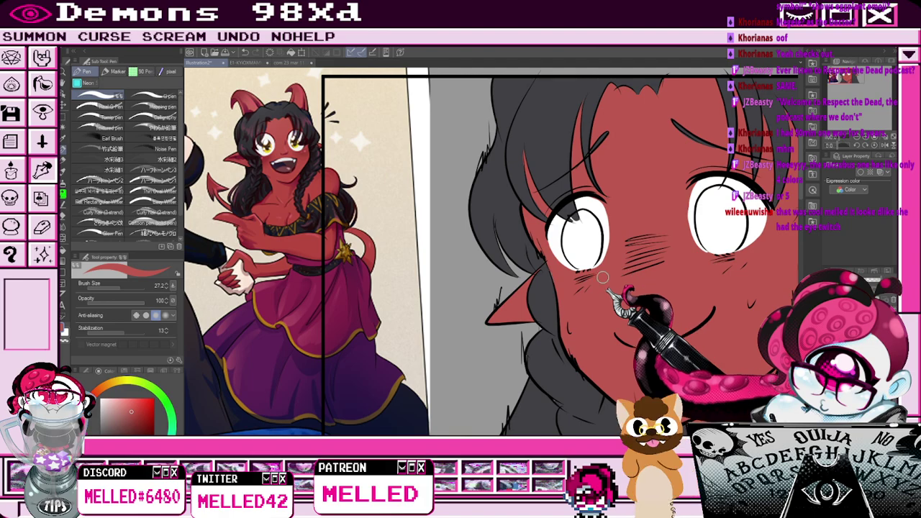
scroll(606, 275, "down", 5)
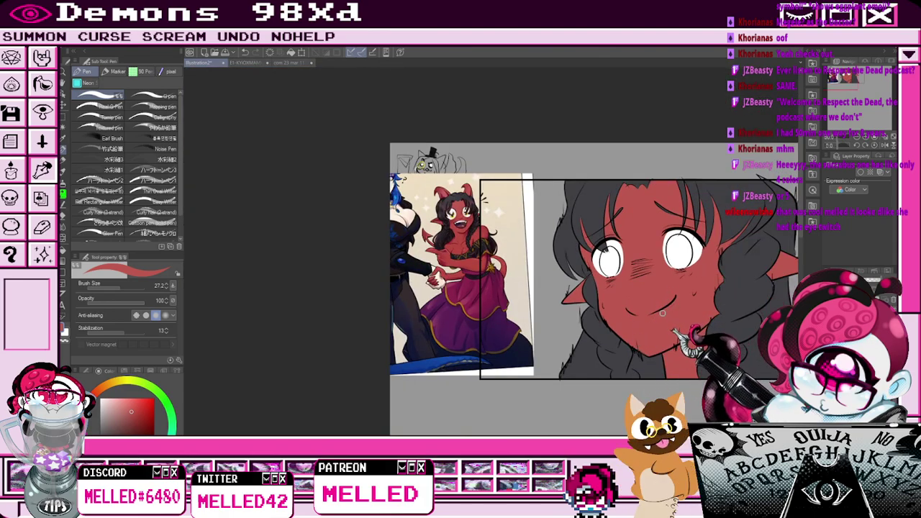
left_click_drag(854, 80, 847, 78)
scroll(588, 241, "up", 2)
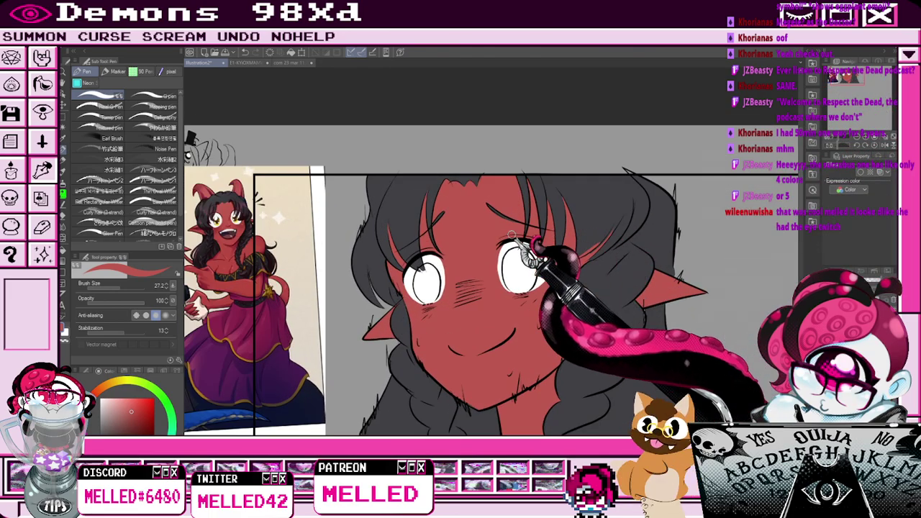
Sample the dark grey hair colour and touch up the hair to the right of the right eye.
left_click(63, 138)
left_click(605, 208)
key("p")
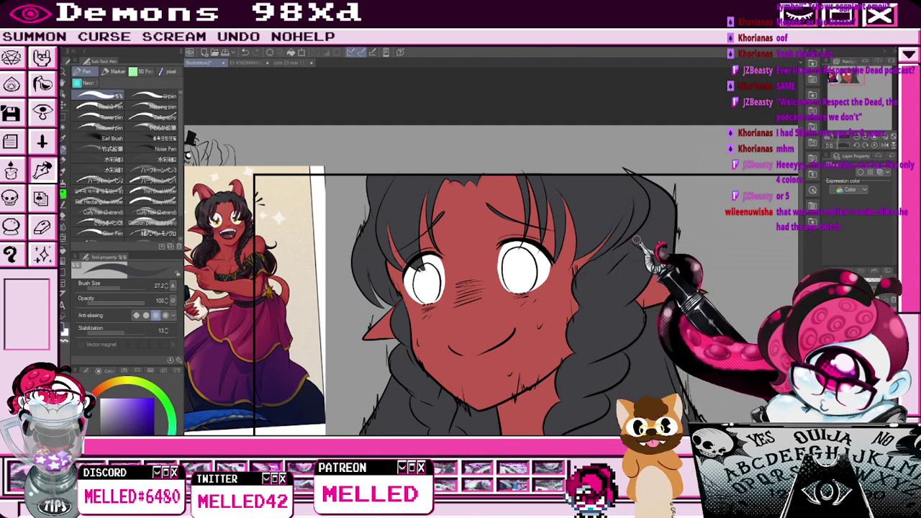
Sample the yellow iris colour from the demon girl's eye in the reference illustration.
scroll(628, 277, "down", 2)
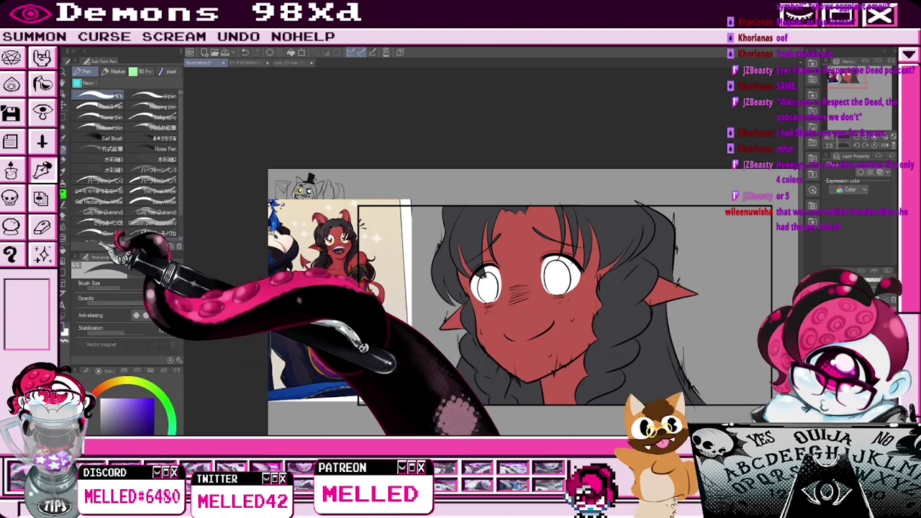
left_click(63, 138)
scroll(332, 244, "up", 3)
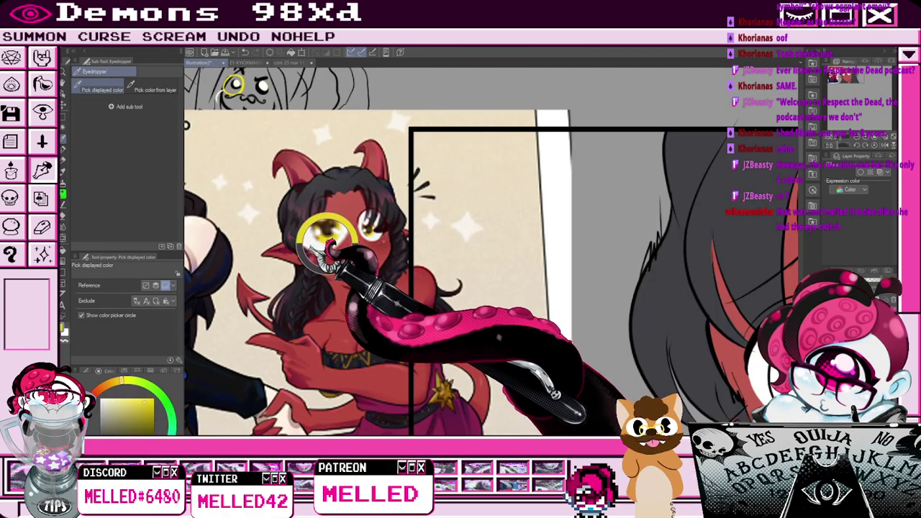
left_click(330, 241)
Select both irises of the redraw, fill them with the sampled yellow and touch up their lower edges.
scroll(457, 227, "down", 3)
left_click_drag(855, 82, 846, 74)
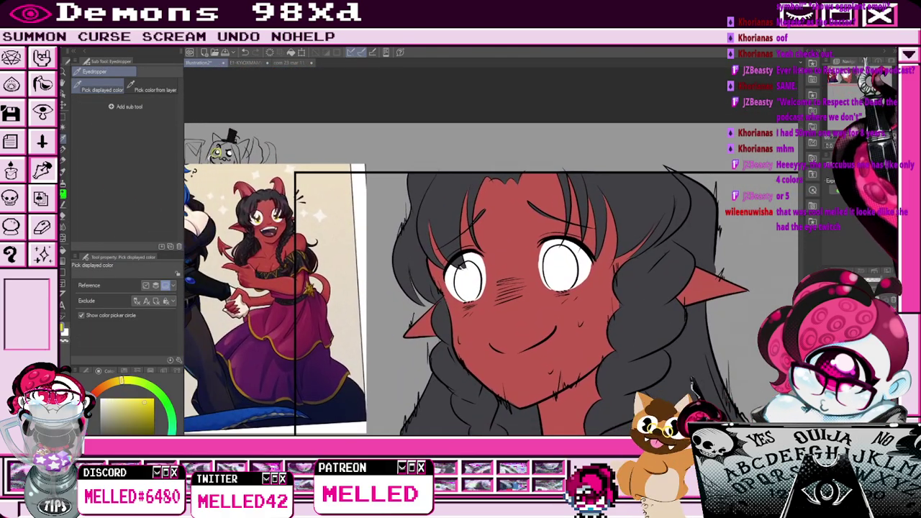
scroll(567, 271, "up", 1)
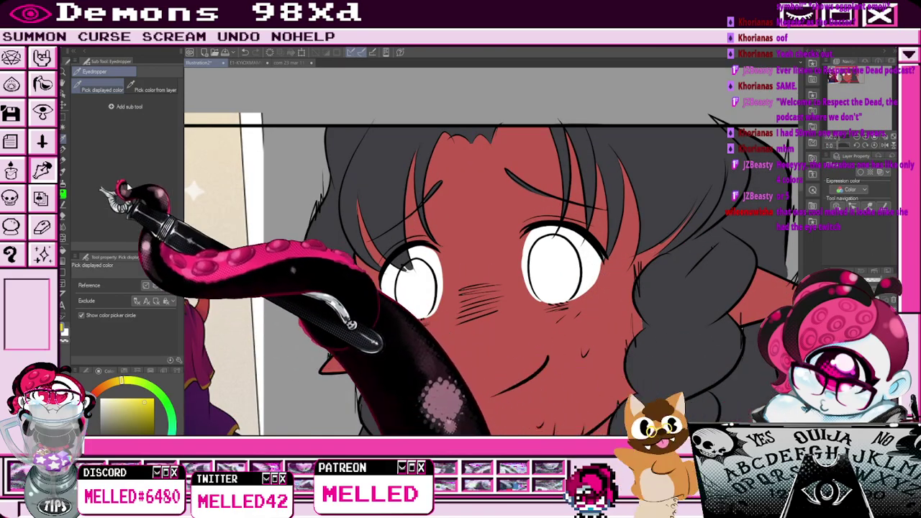
left_click(63, 127)
left_click(415, 288)
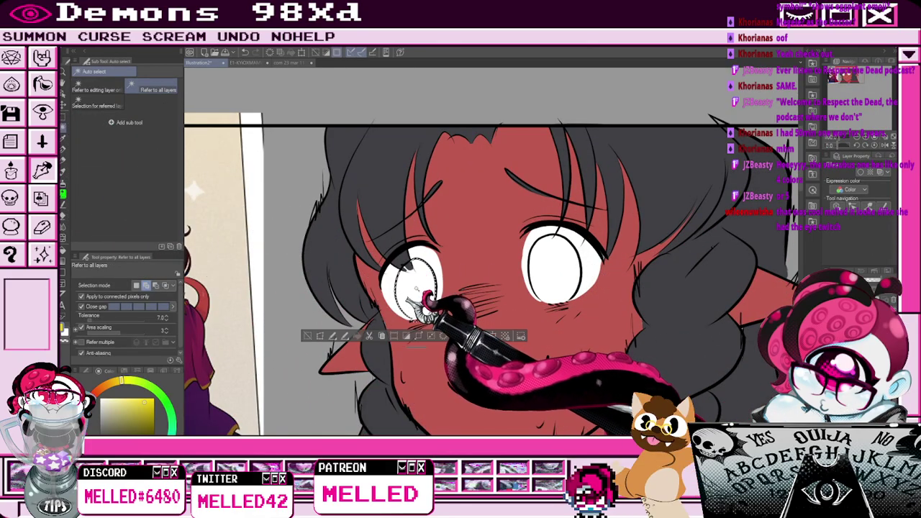
left_click(556, 277, "shift")
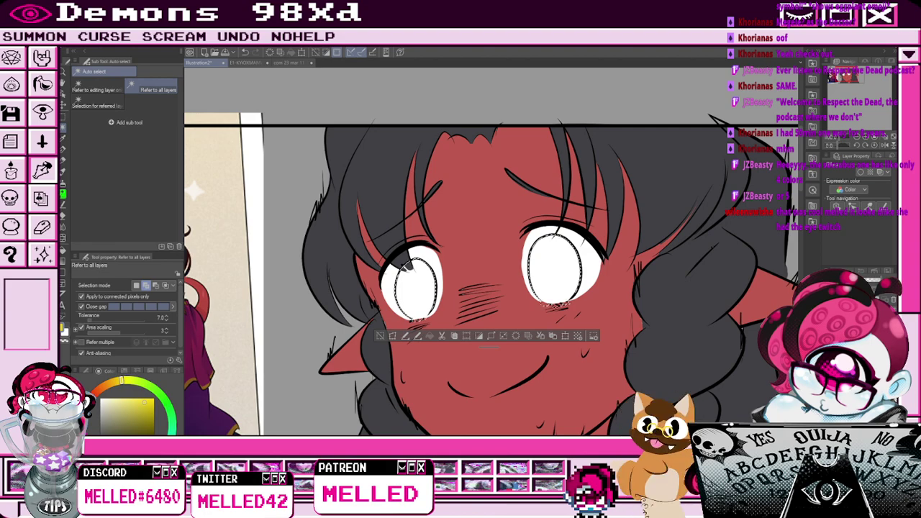
left_click(429, 335)
key("e")
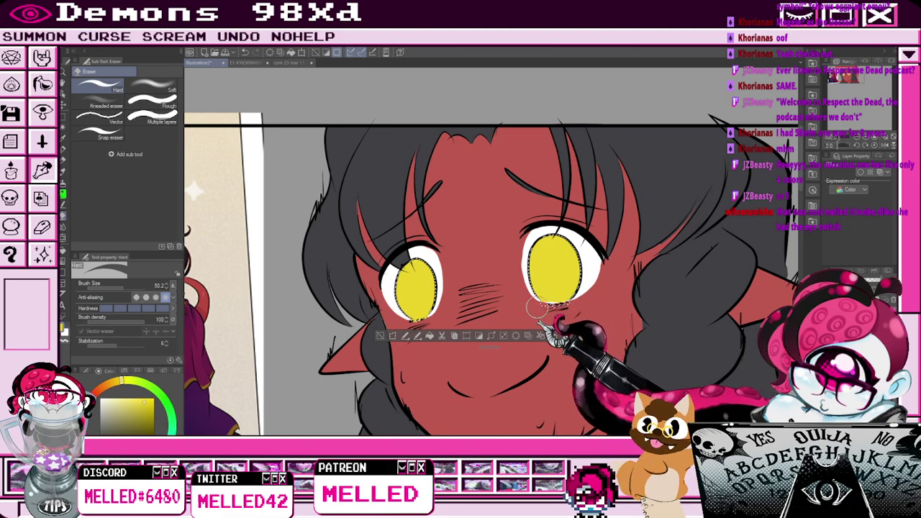
key("p")
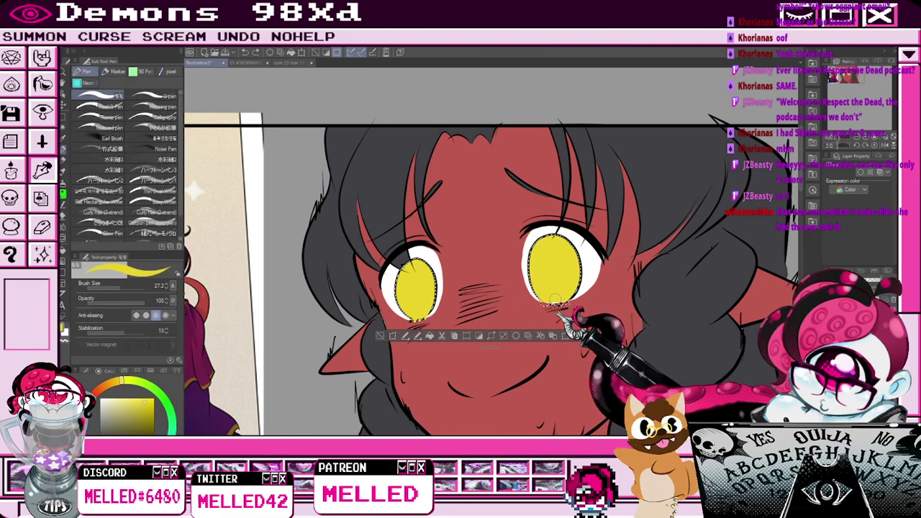
key("e")
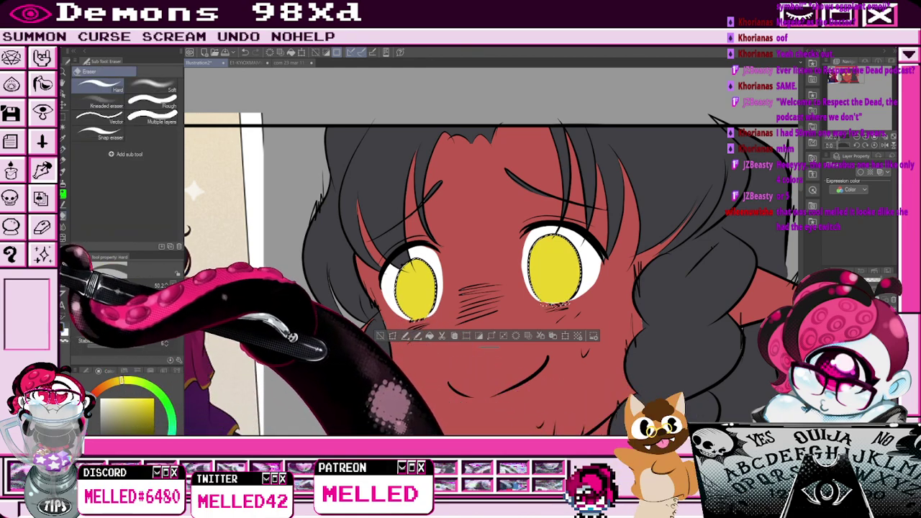
Apply a black foreground-to-transparent gradient over both selected irises, dark at the top and fading downwards.
key("g")
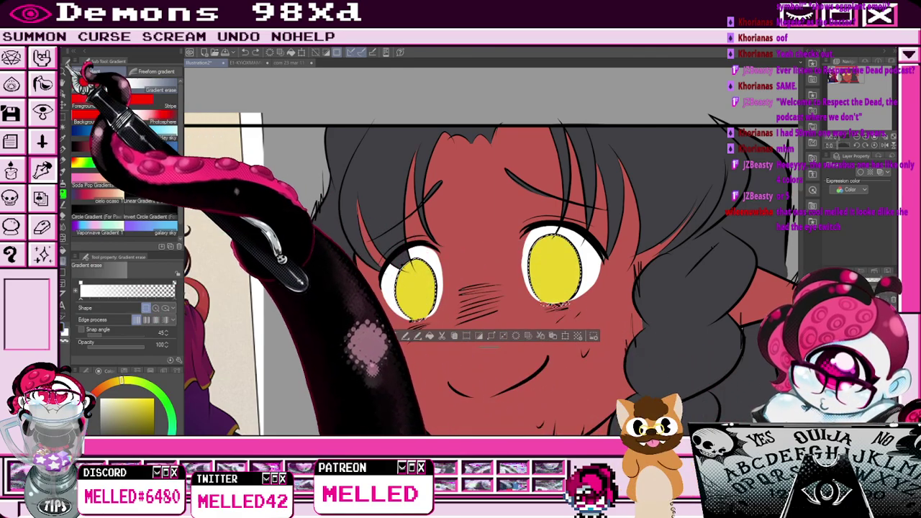
left_click(97, 89)
left_click_drag(478, 220, 483, 311)
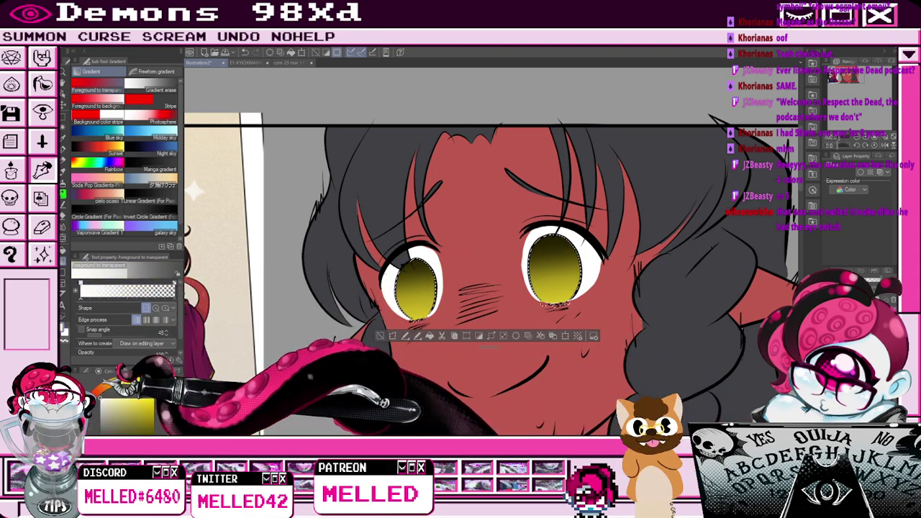
Airbrush a soft white glow at the bottom of both irises with the light airbrush, and clear the selection.
left_click(62, 190)
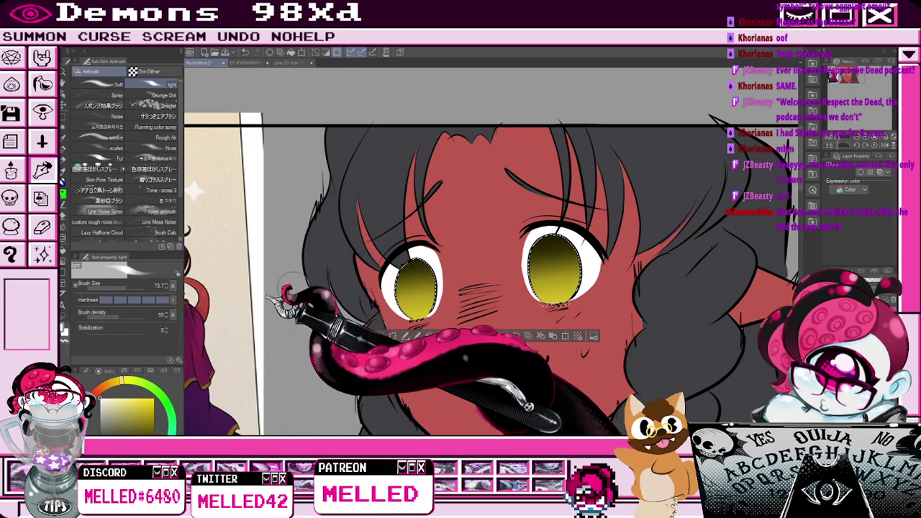
left_click_drag(412, 307, 422, 307)
left_click_drag(560, 295, 549, 297)
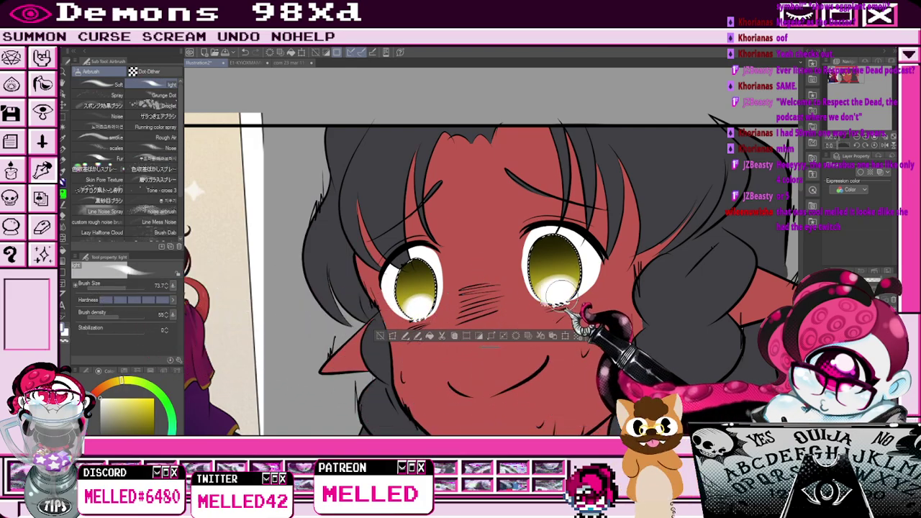
scroll(431, 363, "down", 2)
left_click(348, 358)
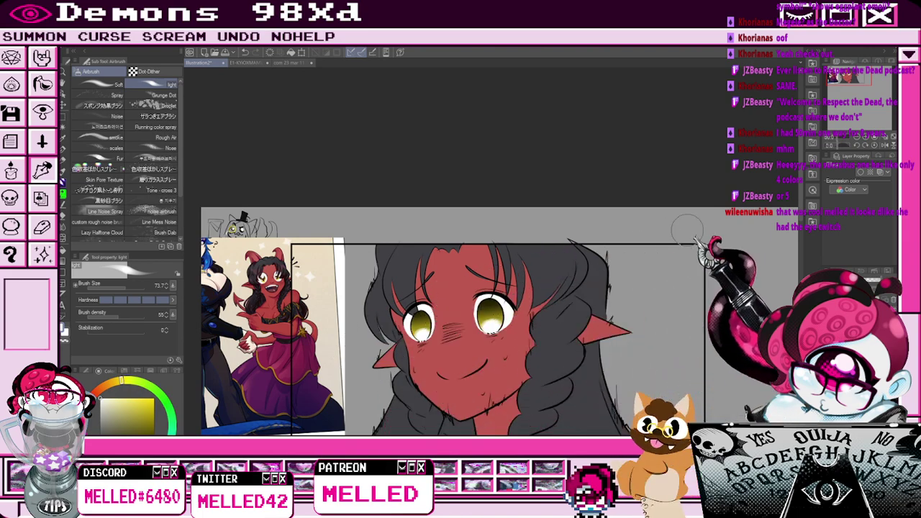
Move the meme reference image beside the redraw and paint a black shadow beneath the girl's chin.
left_click_drag(865, 76, 856, 79)
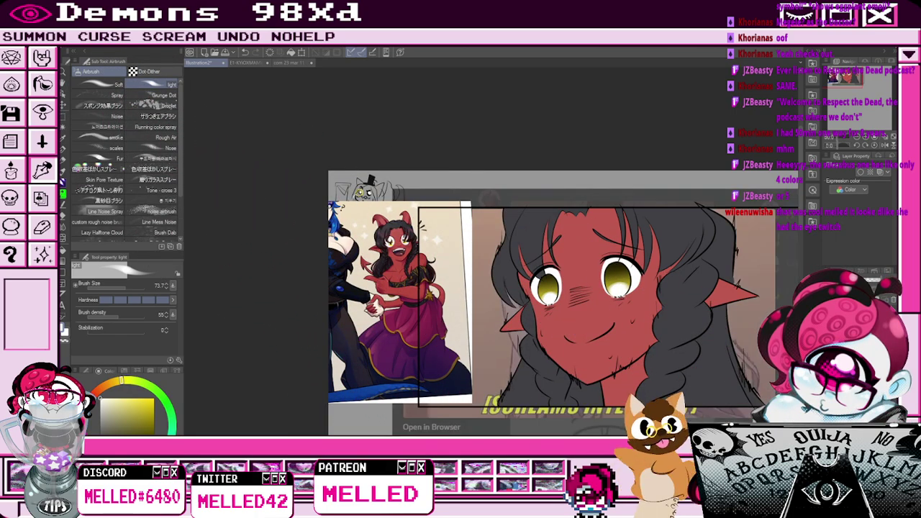
key("k")
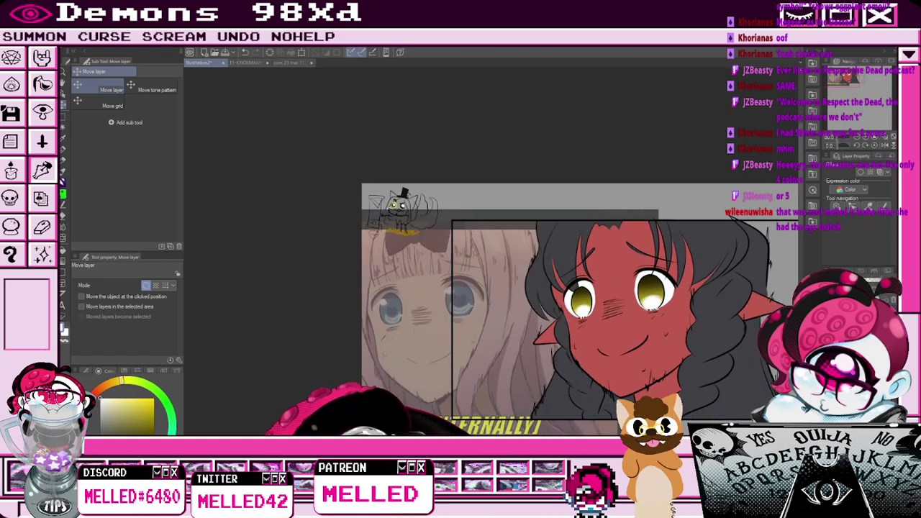
key("p")
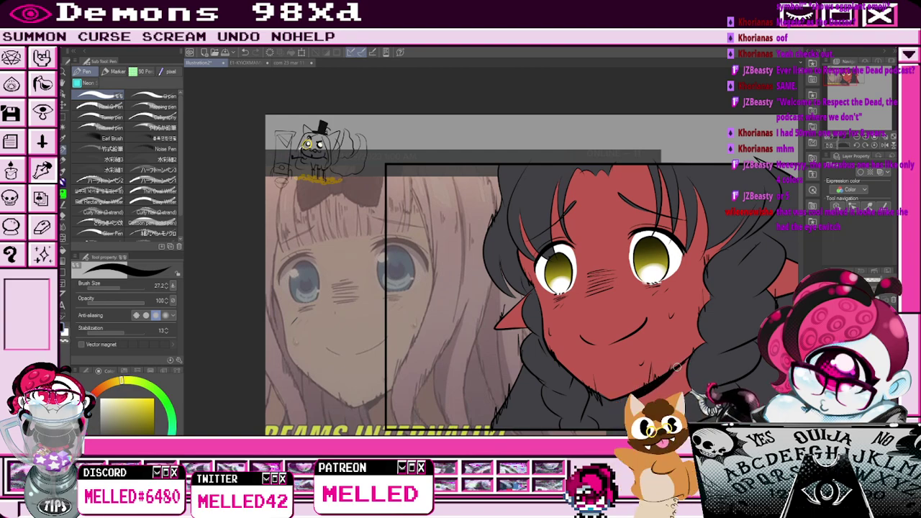
Select the neck area below the chin, sample the red skin colour and fill the area with a darker shade.
key("w")
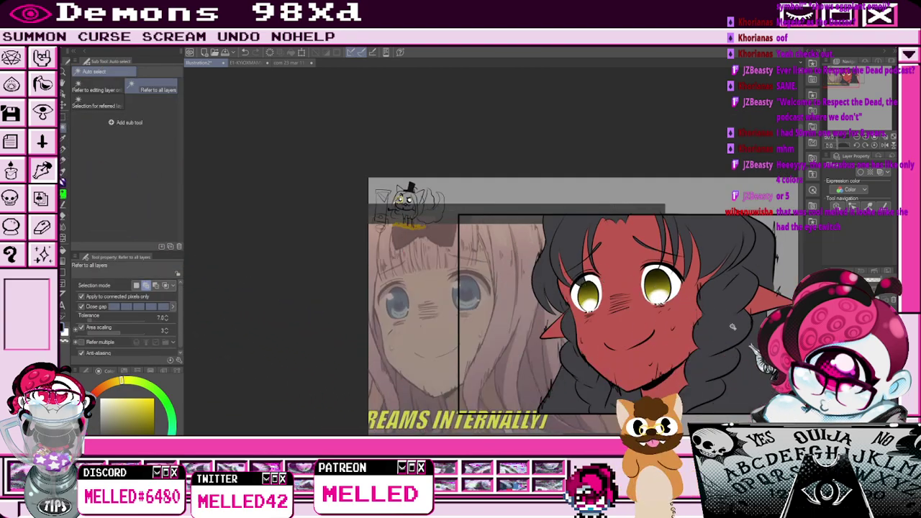
left_click(672, 381)
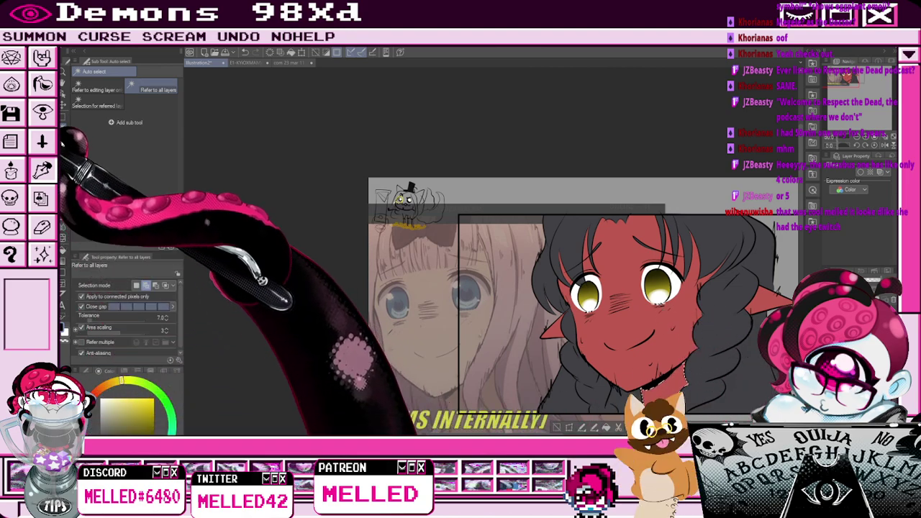
key("i")
left_click(644, 365)
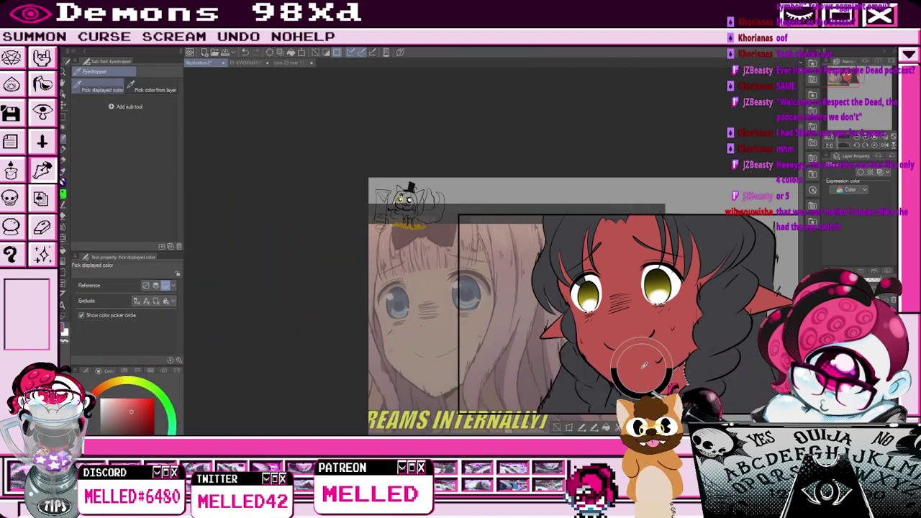
left_click(132, 424)
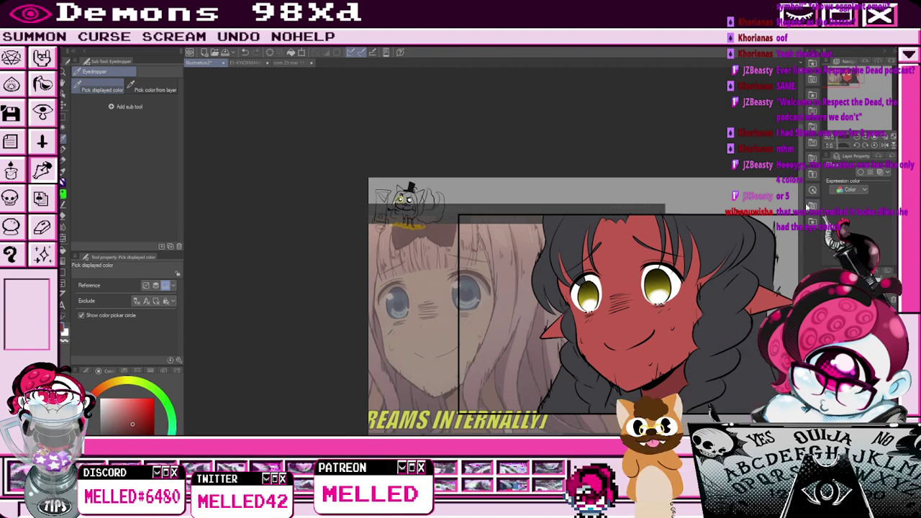
Choose black as the pen colour and select the character's hair and skin areas for shading.
left_click(846, 77)
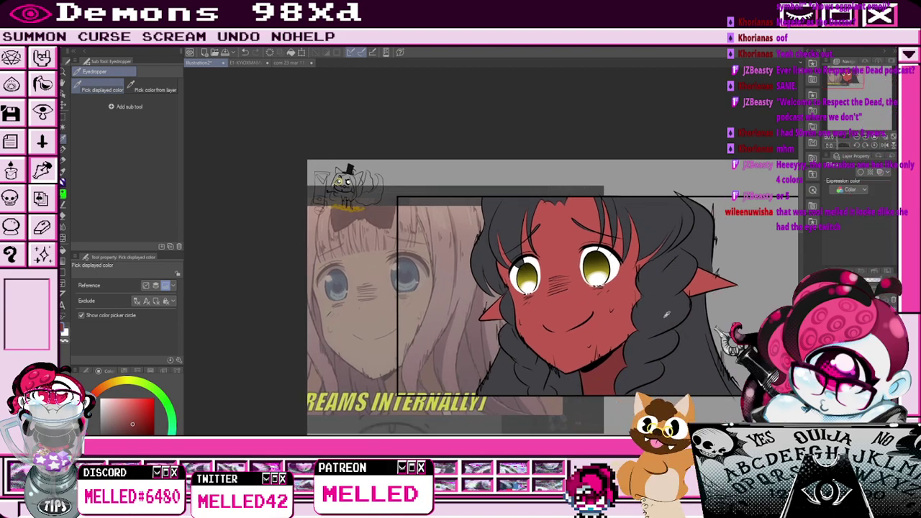
left_click(125, 436)
key("p")
scroll(500, 209, "up", 1)
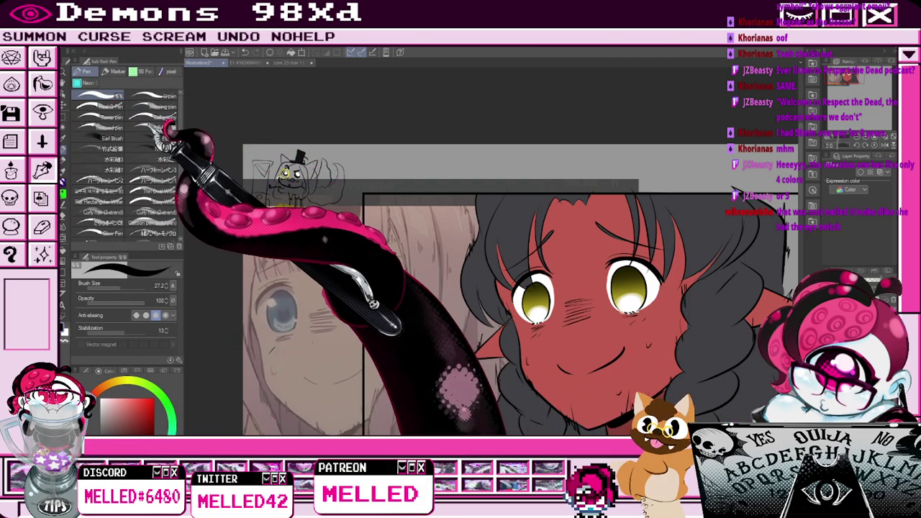
left_click(148, 121)
left_click(407, 303)
left_click(539, 82)
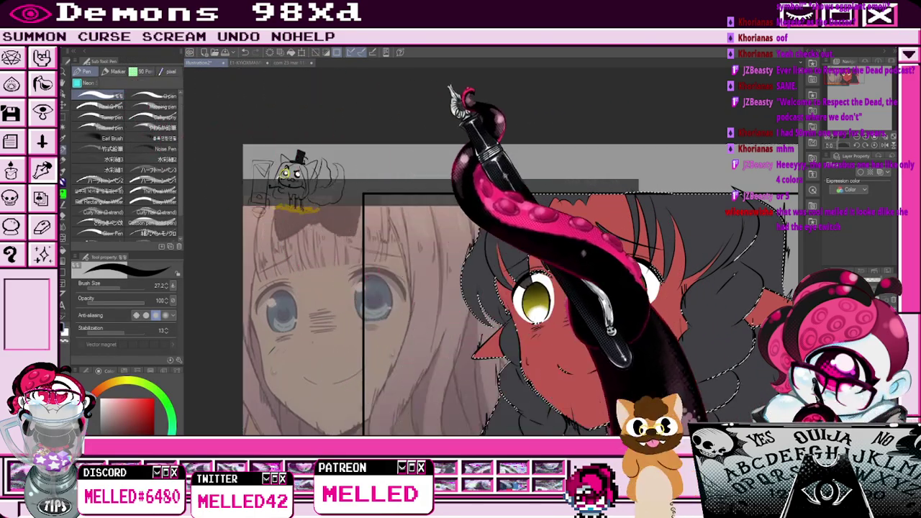
Paint translucent black shadows along the braids and back hair, and set the pen's brush size to 50.2.
mouse_move(840, 79)
left_mouse_down()
mouse_move(840, 90)
mouse_move(848, 76)
left_mouse_up()
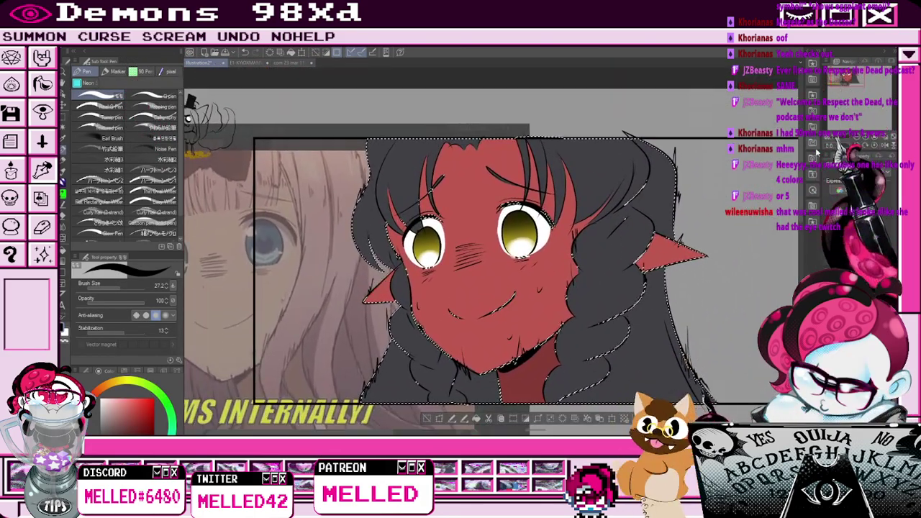
key("p")
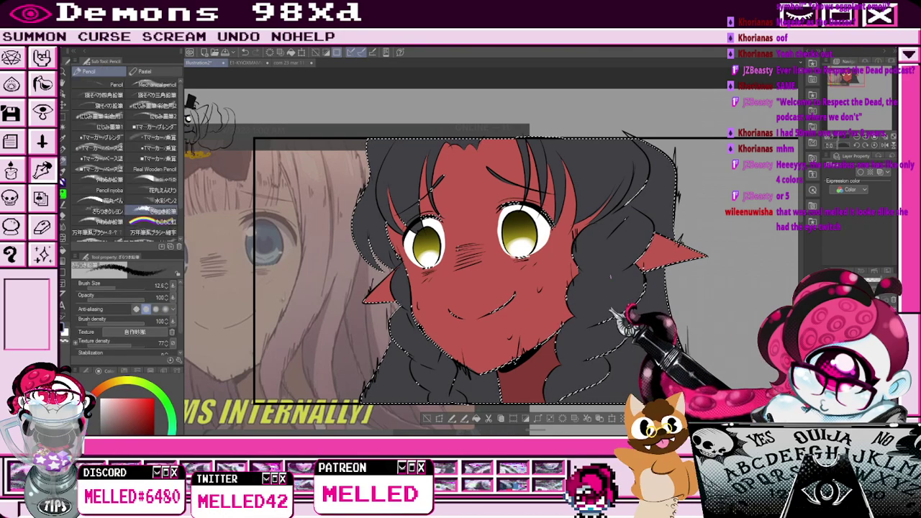
key("p")
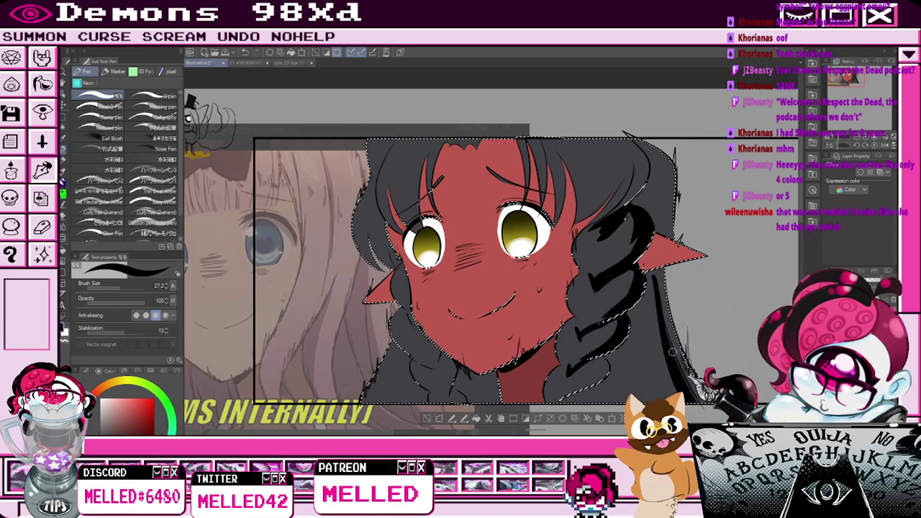
left_click(131, 288)
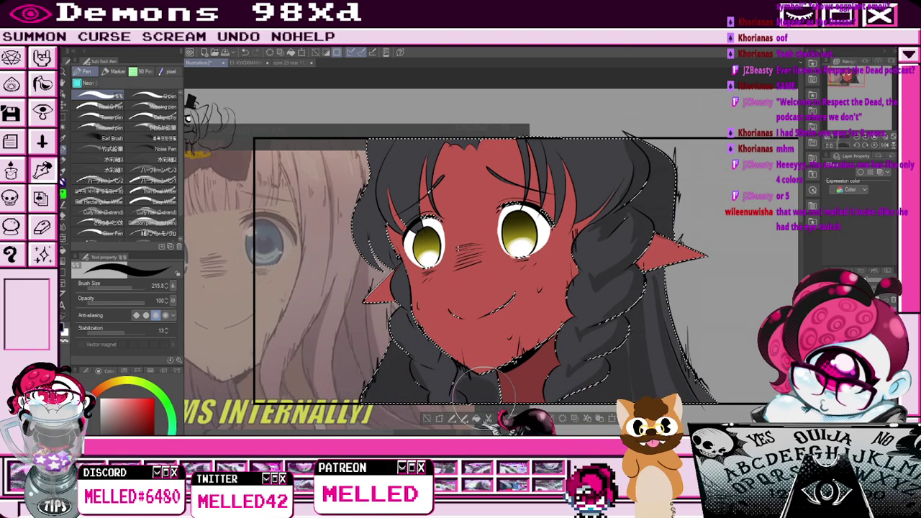
left_click(114, 288)
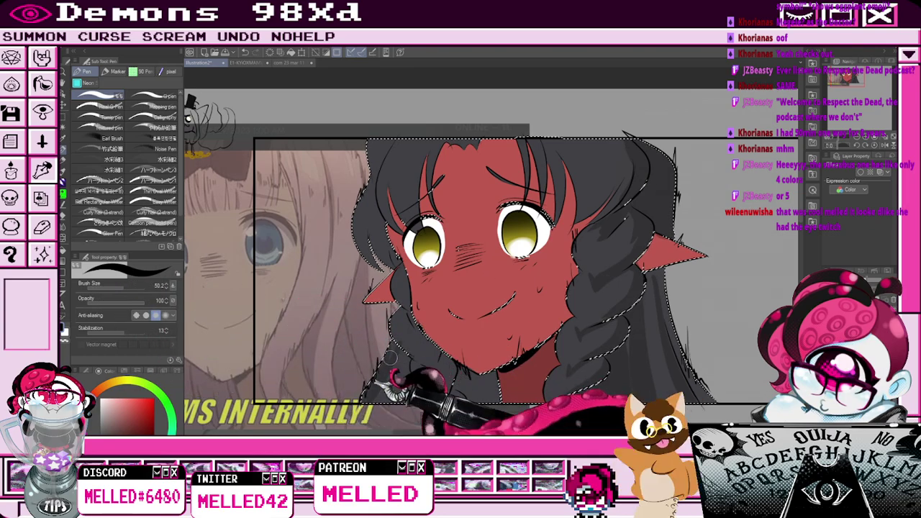
Refine the hair shading with the hard eraser, shade the neck, nose and under-eye areas, and clear the selection.
key("e")
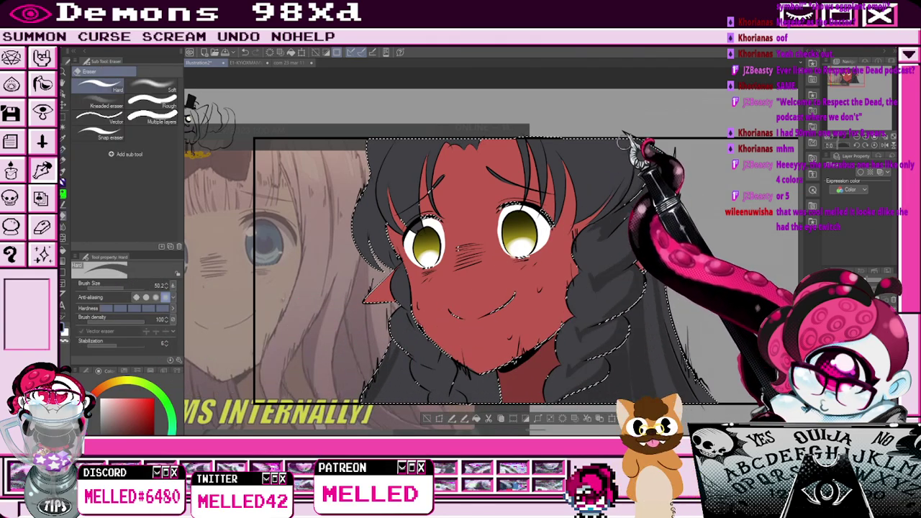
key("p")
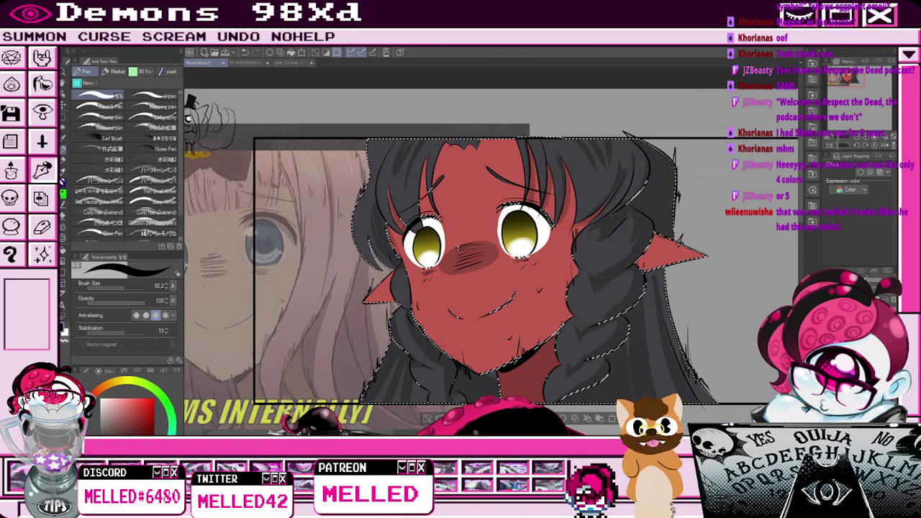
left_click(428, 420)
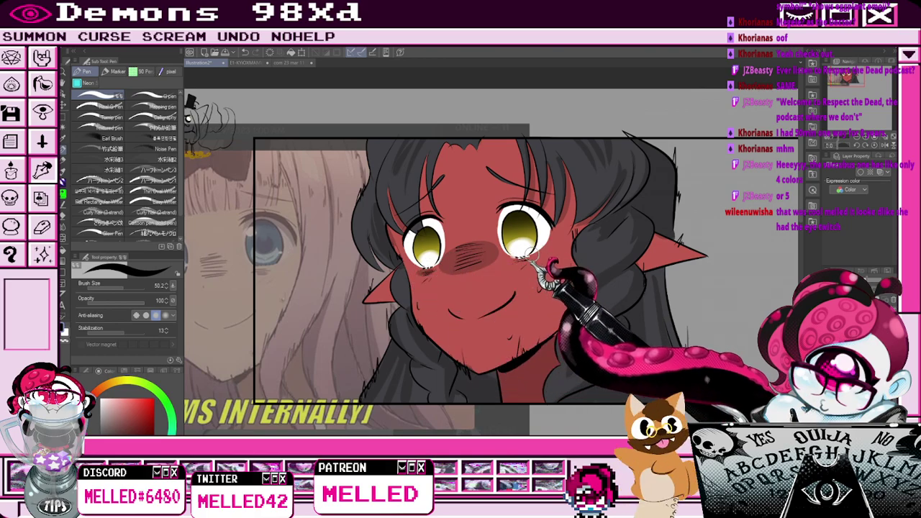
Raise the opacity of the shading layer to darken the shadows on the hair, nose and neck.
scroll(538, 258, "down", 3)
left_click_drag(851, 84, 854, 74)
key("e")
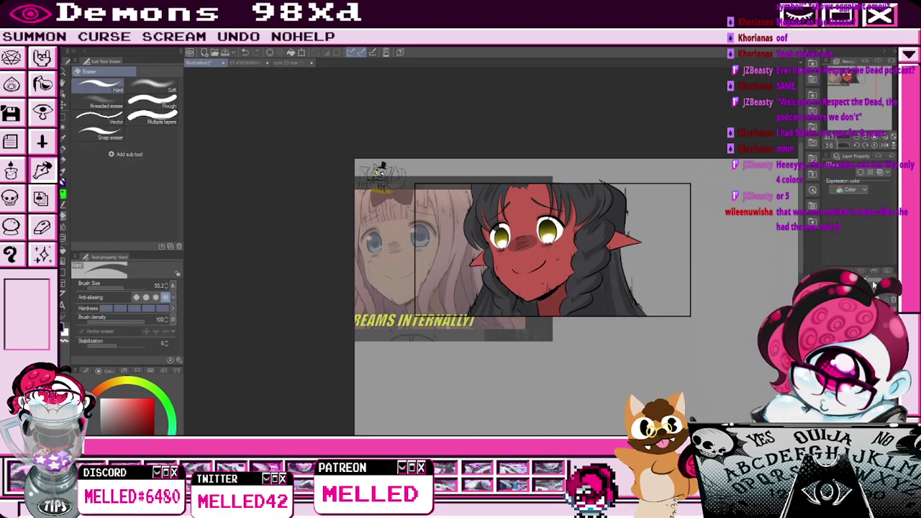
left_click_drag(874, 282, 888, 282)
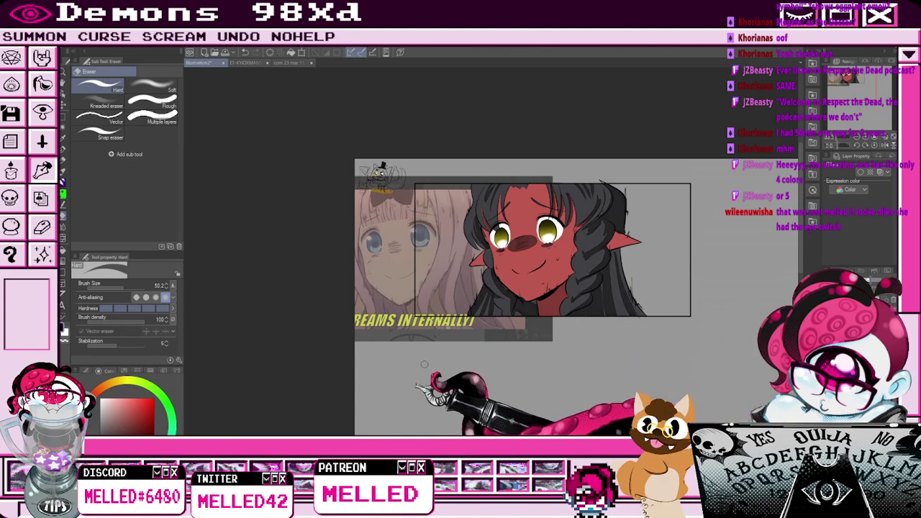
Fade the shadow on the character's nose with the Soft airbrush set to transparent colour and a larger brush size.
left_click(63, 183)
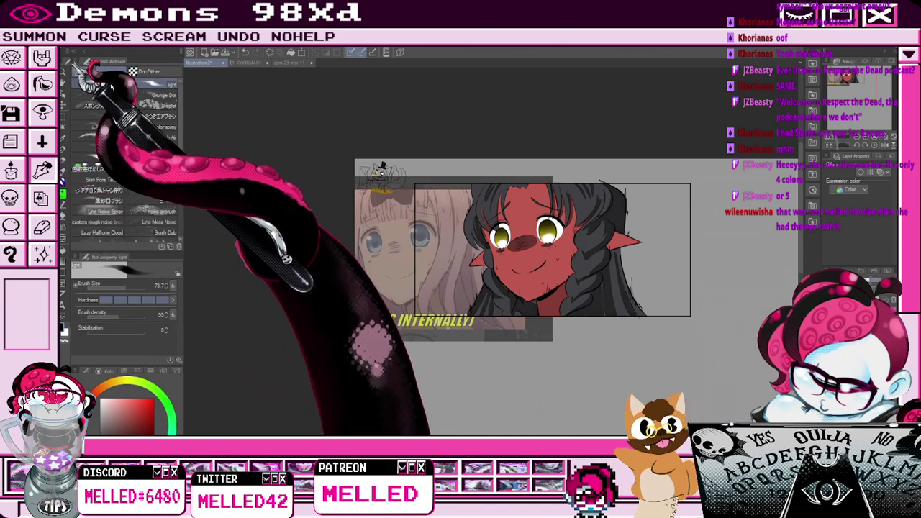
left_click(108, 84)
left_click(65, 341)
left_click(135, 288)
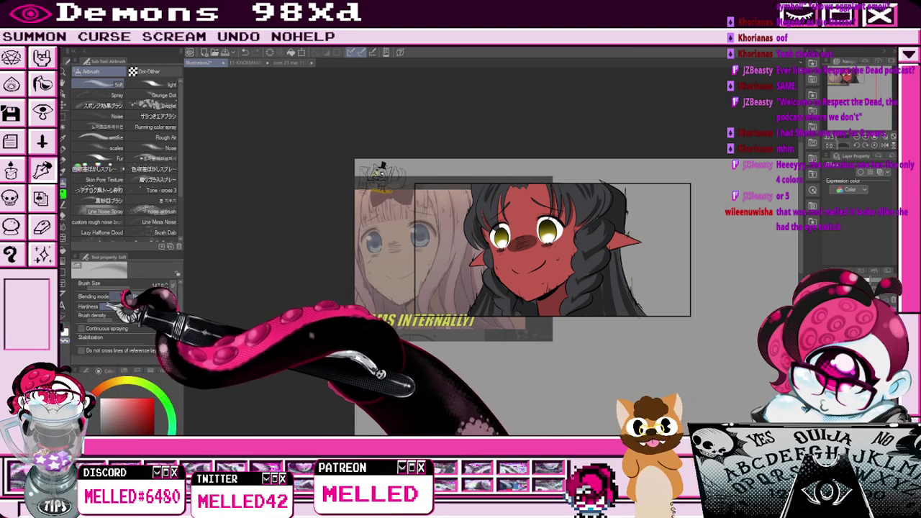
left_click_drag(536, 242, 515, 246)
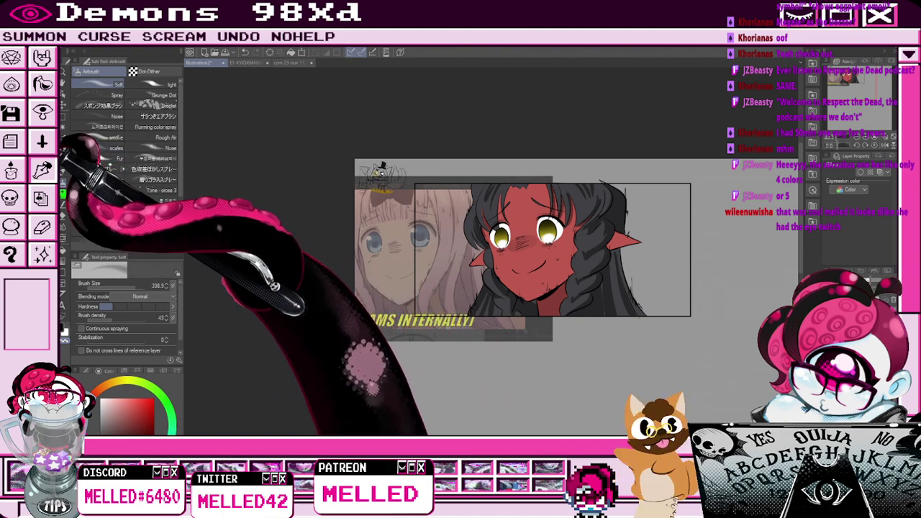
key("w")
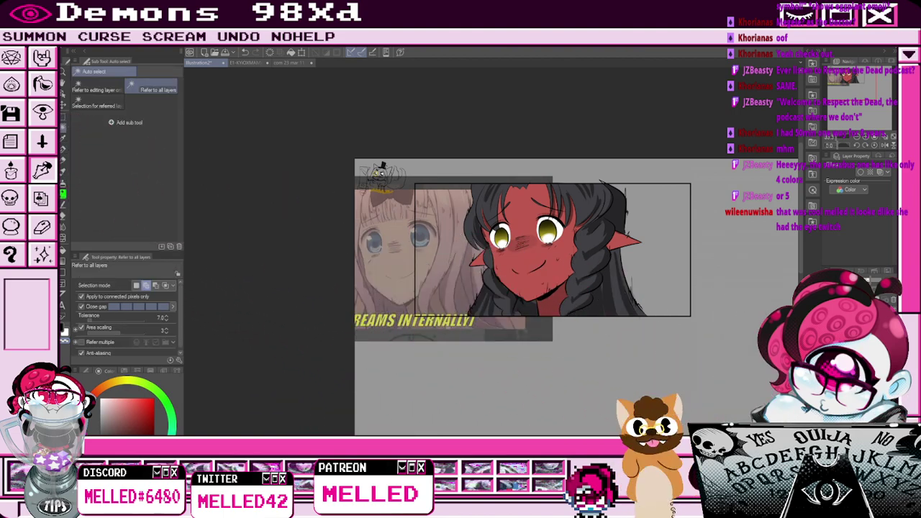
left_click(567, 280)
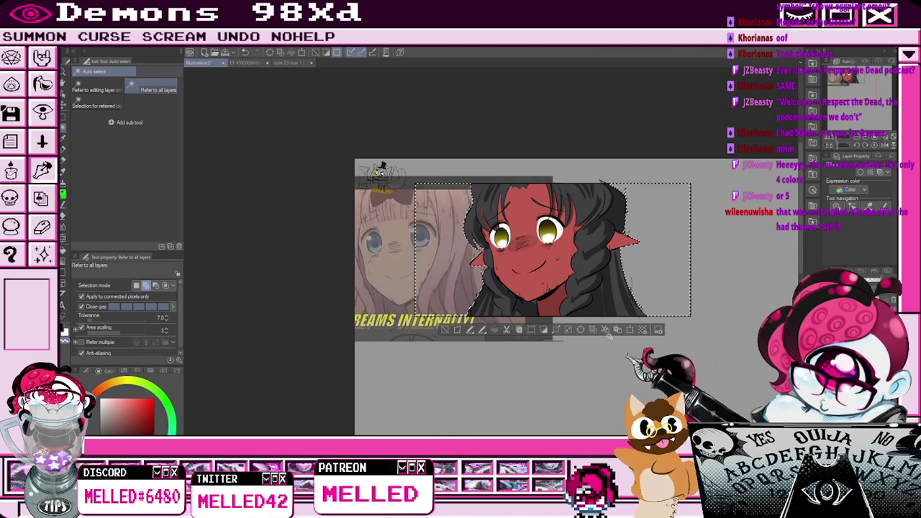
left_click(445, 329)
Select the whole framed panel with a rectangular selection and look through the texture materials for a background.
left_click(64, 117)
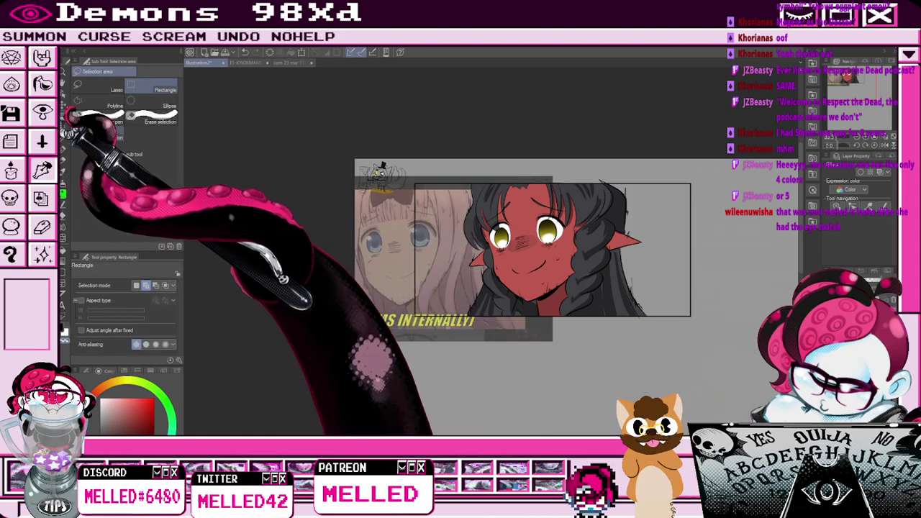
left_click_drag(414, 185, 675, 319)
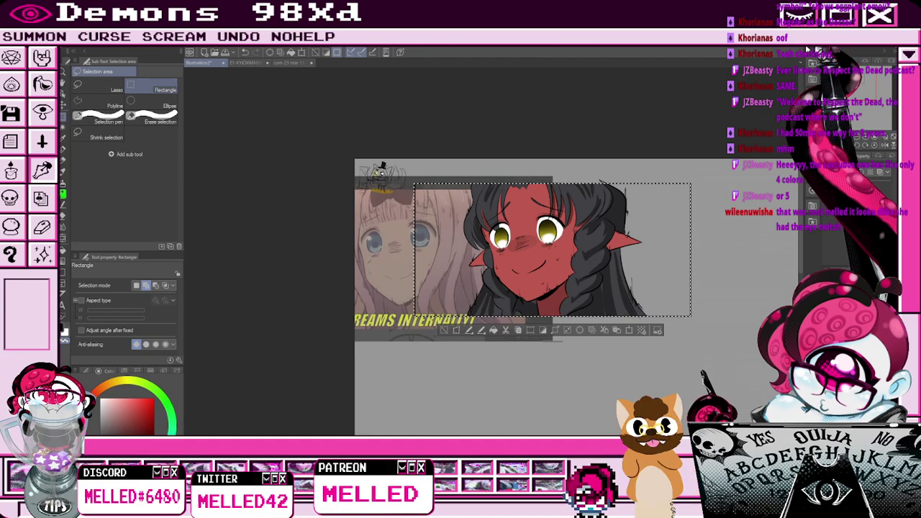
left_click(807, 51)
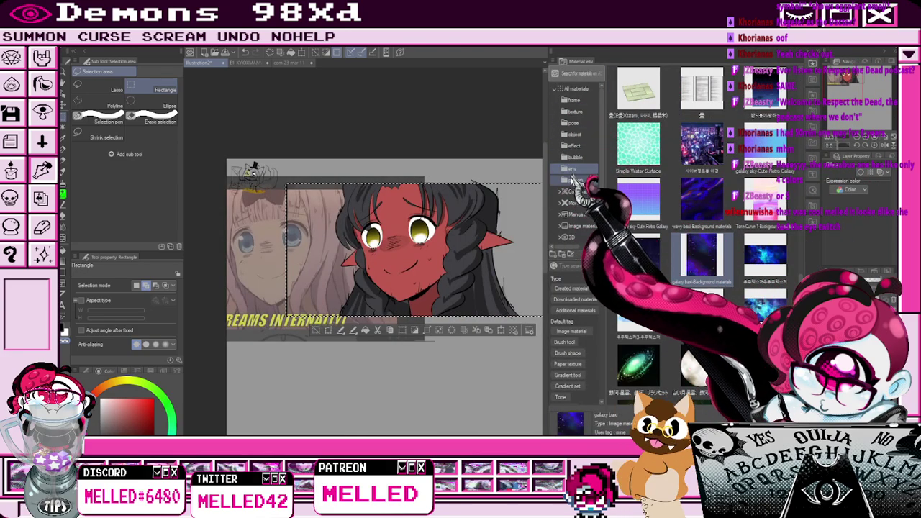
left_click(576, 111)
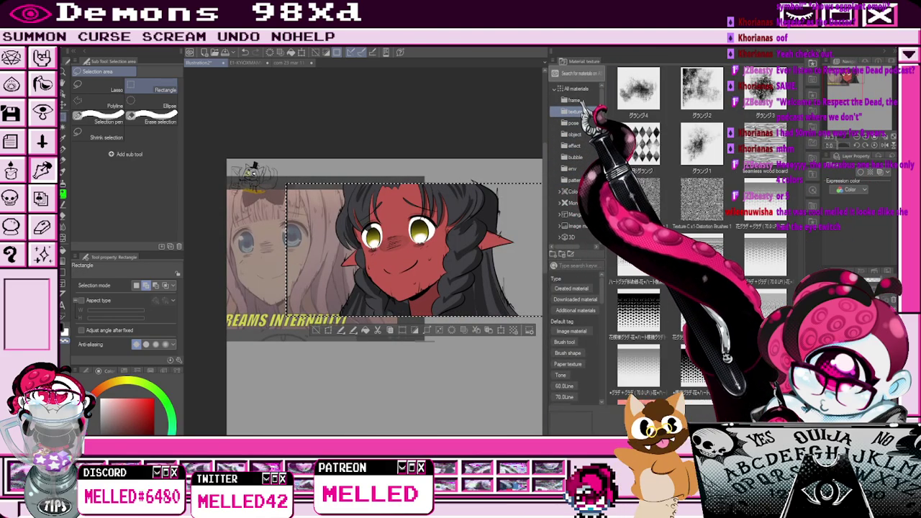
left_click_drag(801, 124, 797, 286)
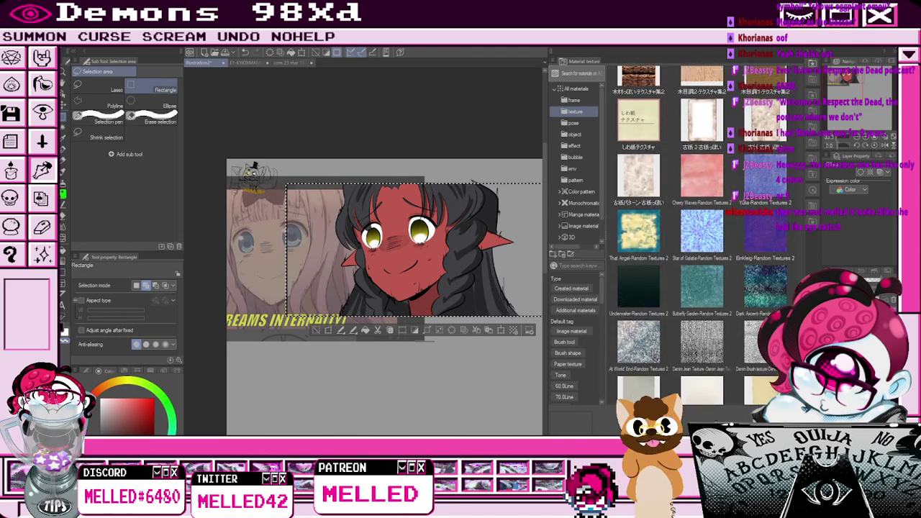
Find the Overcast image in the effect materials and place it inside the selected panel.
left_click(575, 145)
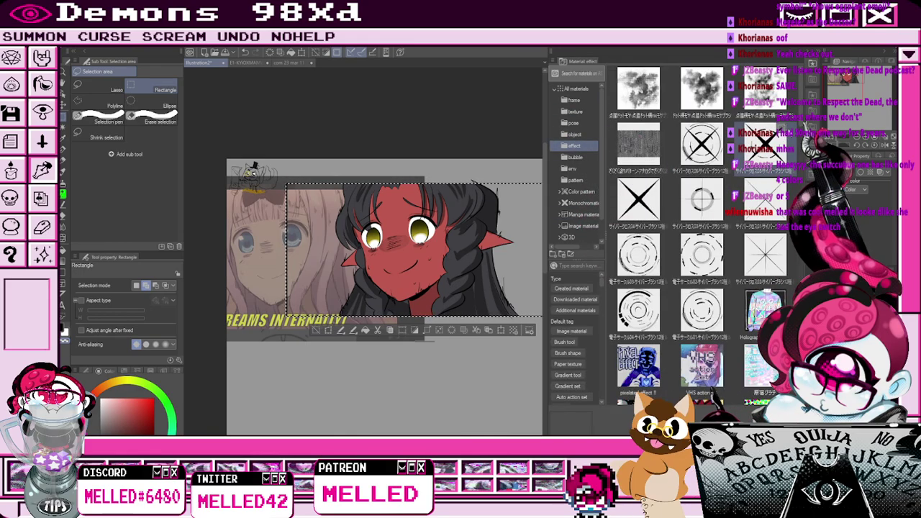
scroll(803, 171, "down", 5)
scroll(803, 171, "down", 10)
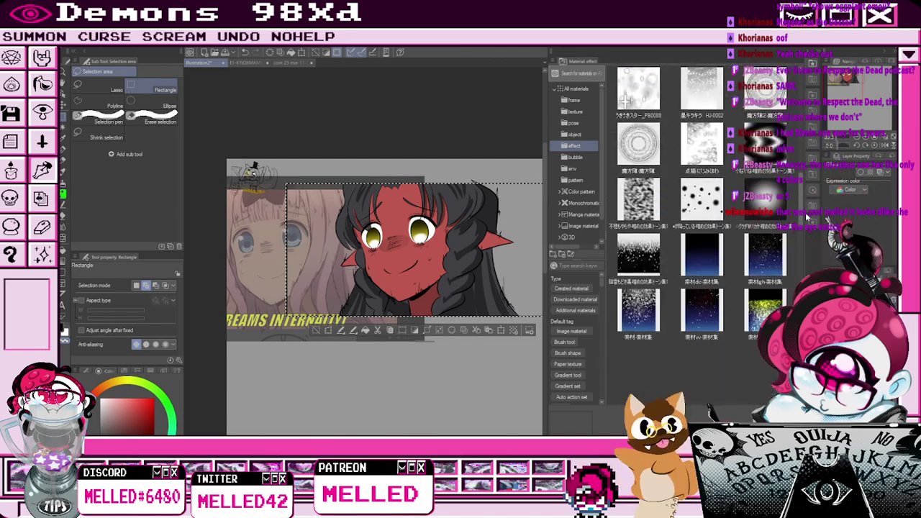
scroll(803, 170, "down", 10)
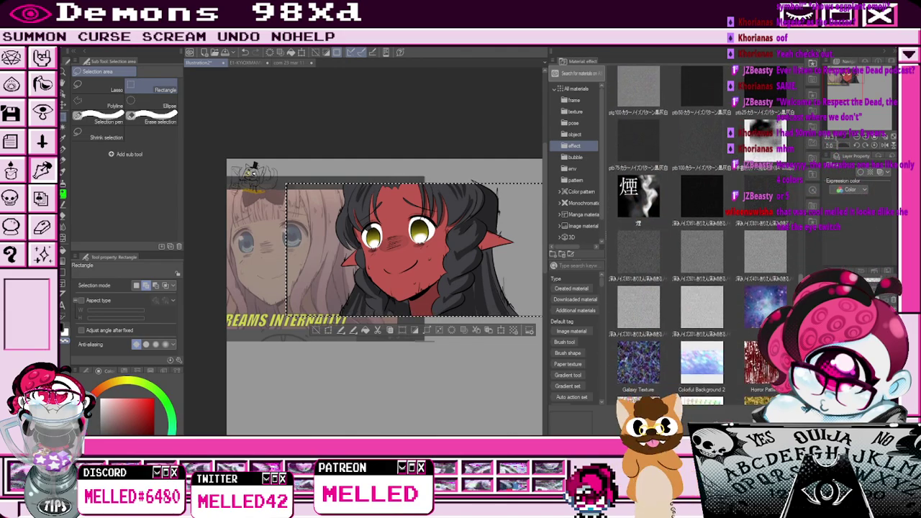
scroll(702, 230, "down", 5)
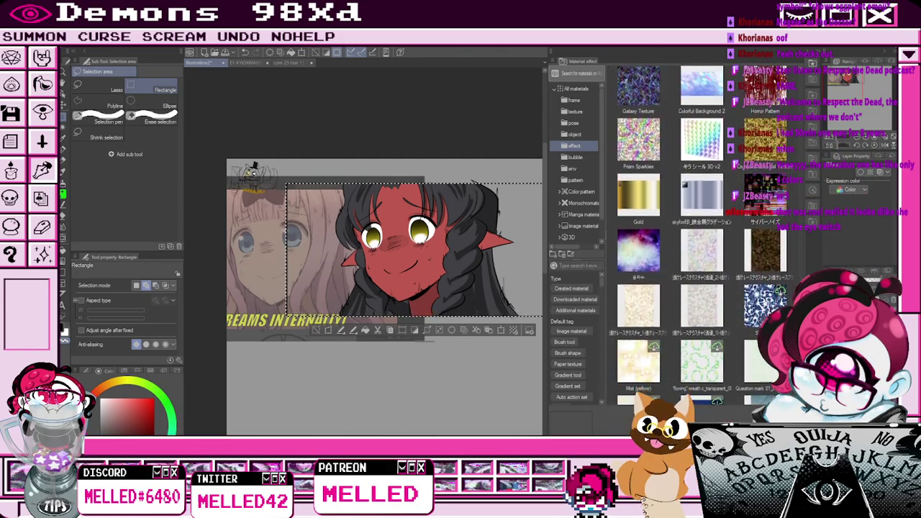
scroll(701, 230, "up", 2)
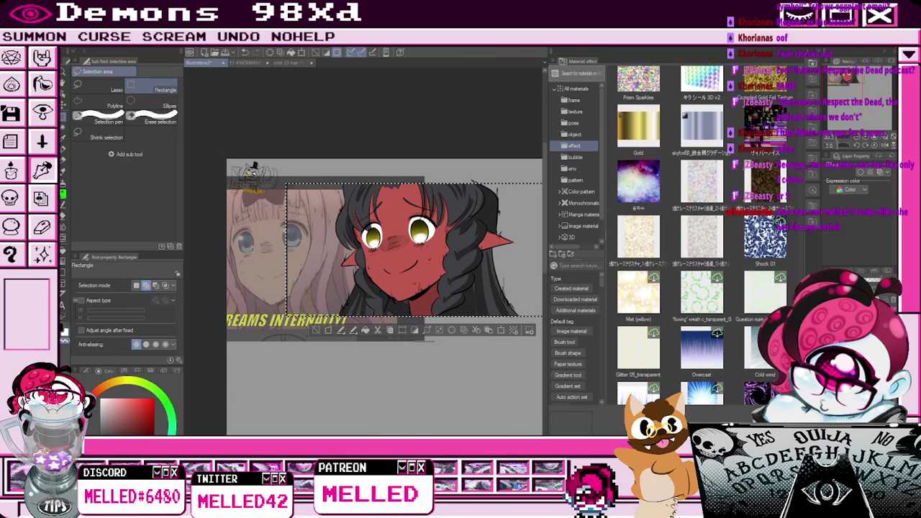
scroll(702, 230, "down", 2)
scroll(712, 292, "up", 2)
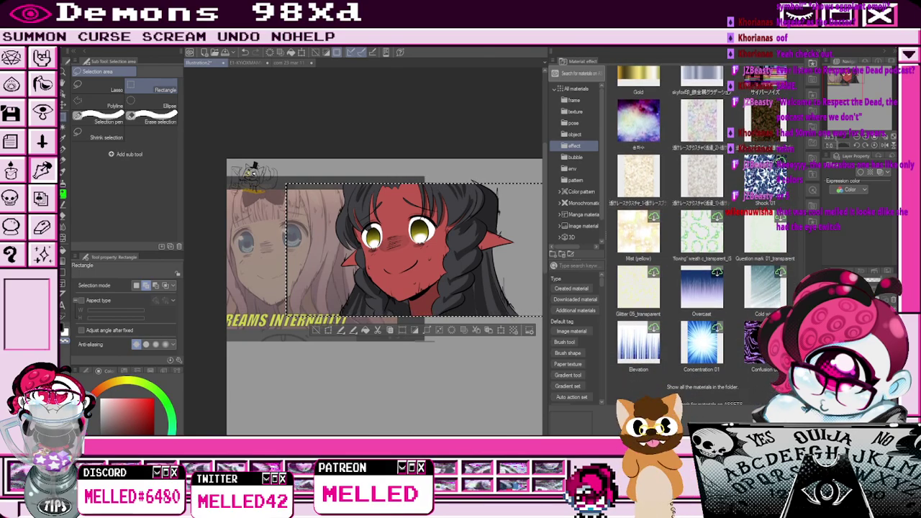
scroll(712, 292, "down", 2)
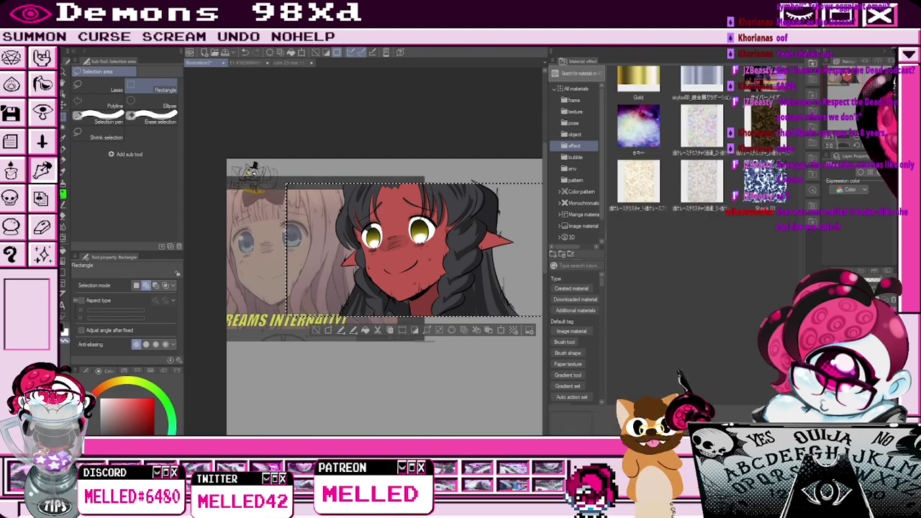
left_click_drag(458, 255, 488, 267)
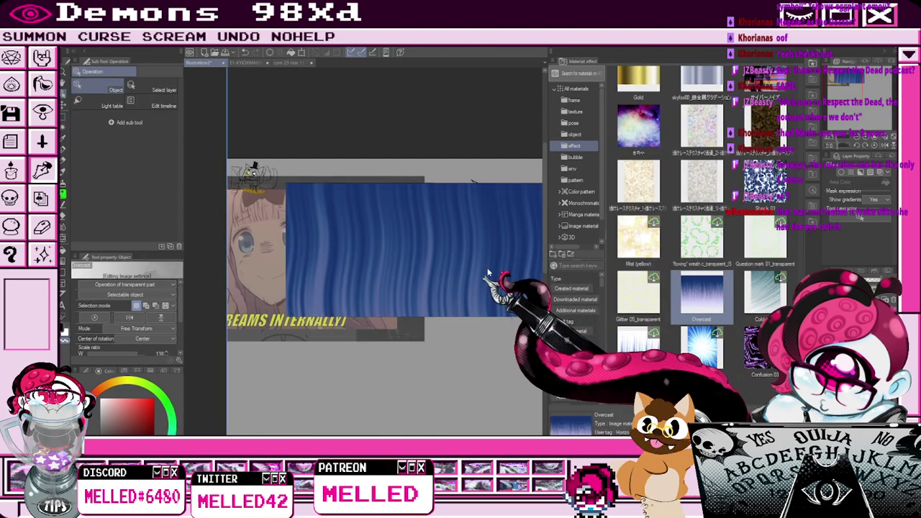
Scale the Overcast image down and position it so its full blue-to-white gradient fits within the panel's height.
scroll(487, 268, "down", 3)
left_click_drag(499, 181, 492, 358)
key("ctrl+z")
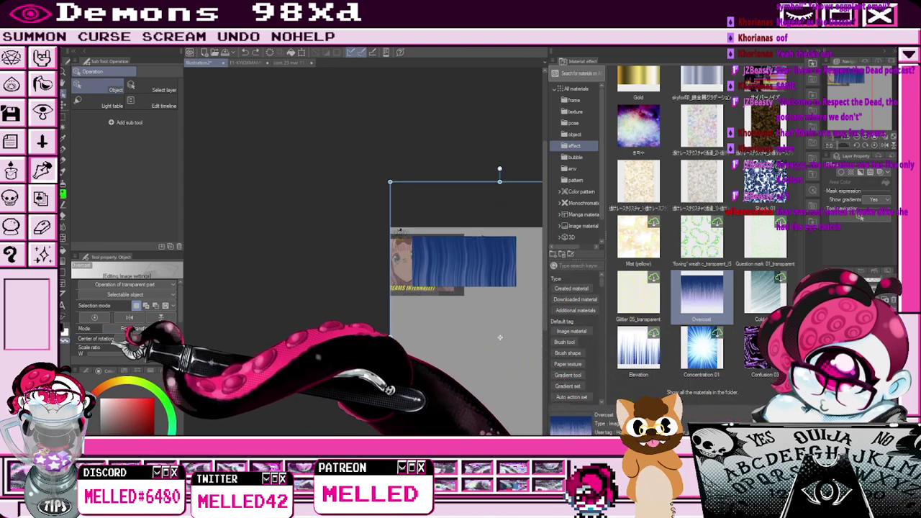
left_click_drag(500, 173, 524, 407)
left_click_drag(521, 440, 485, 239)
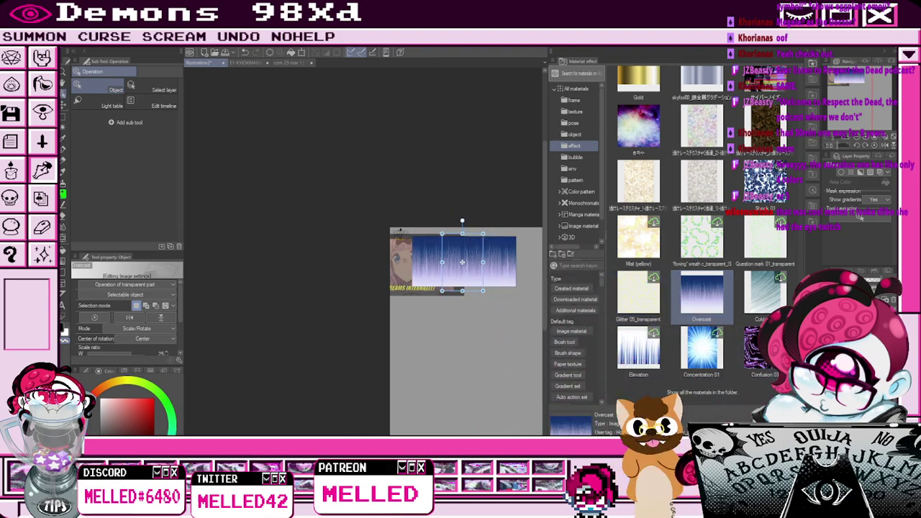
Move the Overcast layer beneath the character and enlarge the image slightly behind her.
left_click_drag(859, 316, 860, 367)
scroll(467, 227, "up", 2)
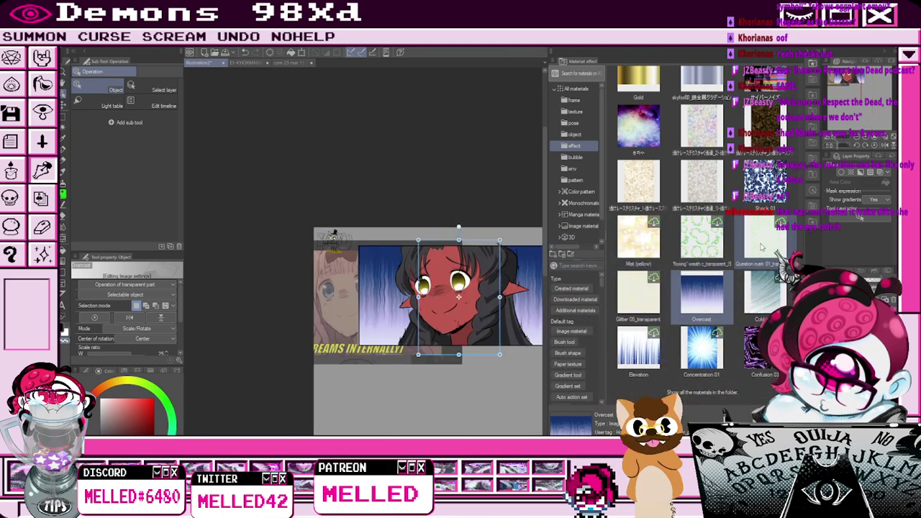
mouse_move(499, 241)
left_mouse_down()
mouse_move(516, 215)
mouse_move(511, 246)
left_mouse_up()
Turn on the layer colour effect for the Overcast background and set its colour to black.
left_click(877, 182)
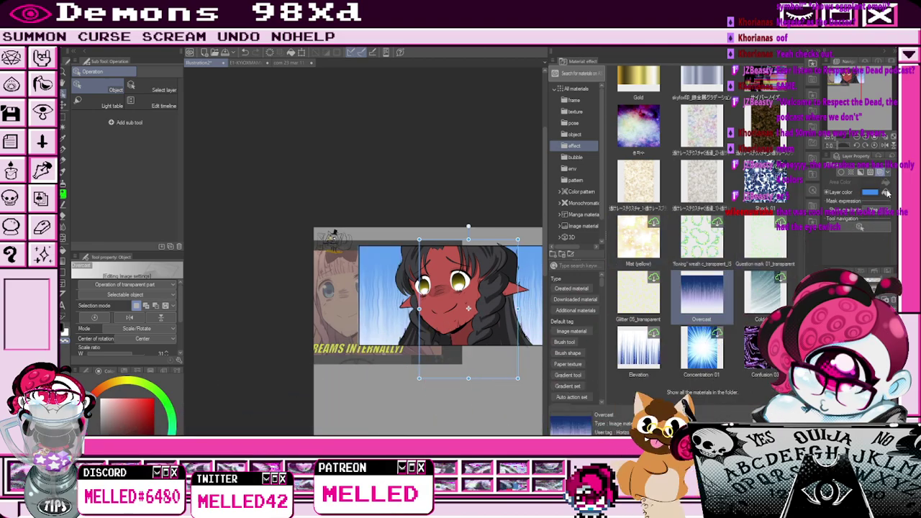
left_click(887, 193)
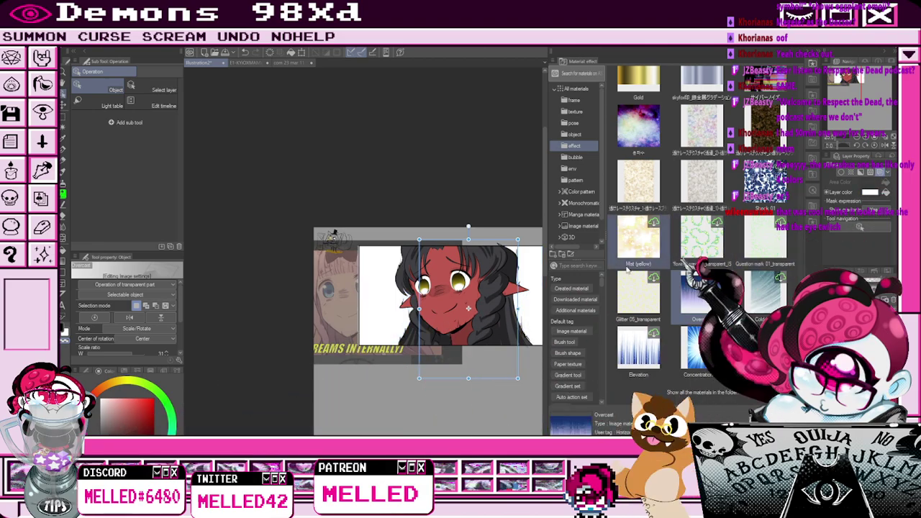
key("x")
left_click(886, 193)
key("ctrl+minus")
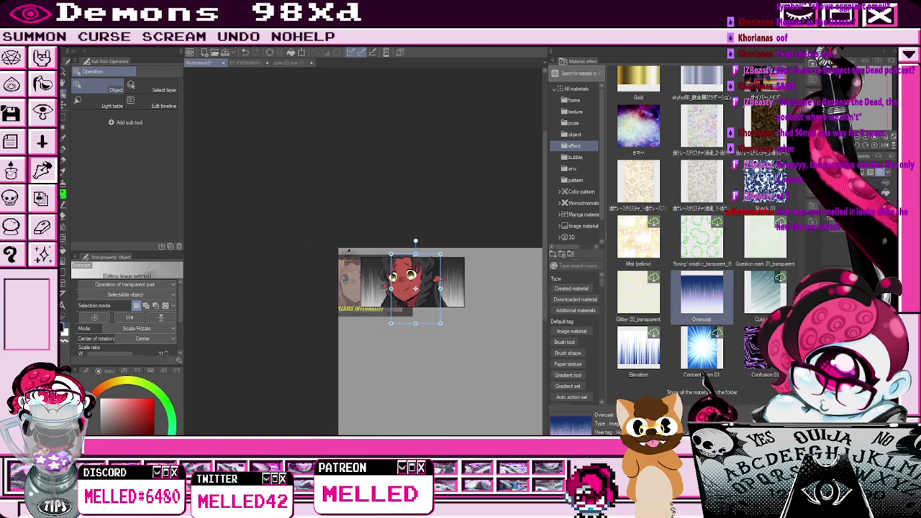
Add a dark blue foreground-to-transparent gradient over the panel background, running downward from the top.
left_click(813, 95)
left_click(860, 334)
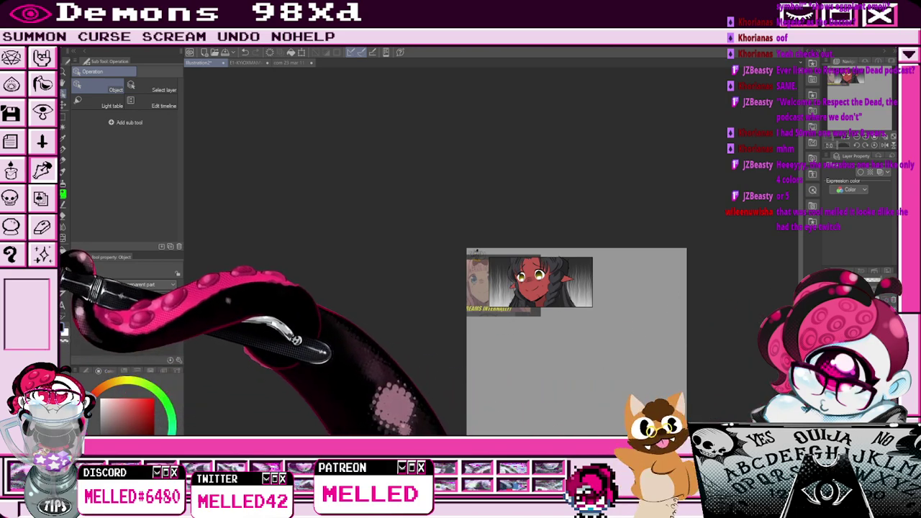
key("g")
left_click(136, 431)
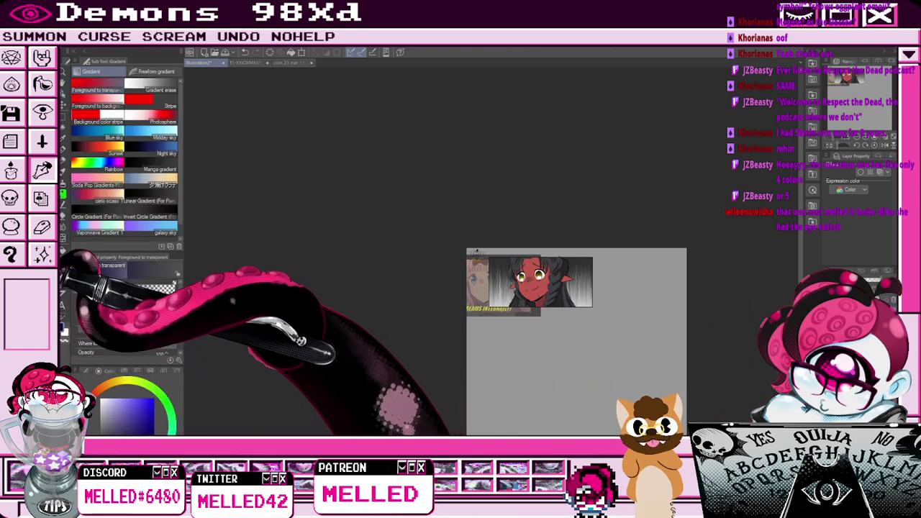
left_click_drag(559, 211, 558, 331)
scroll(563, 295, "up", 3)
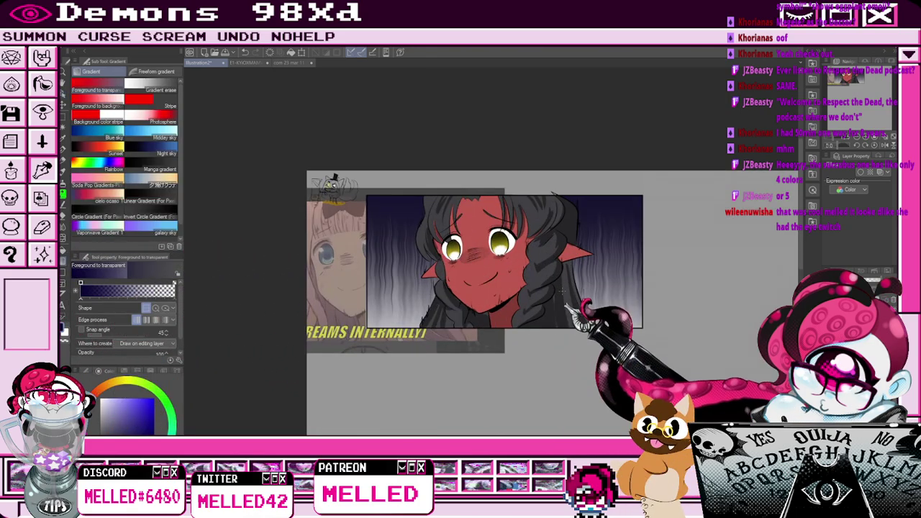
left_click_drag(563, 295, 579, 279)
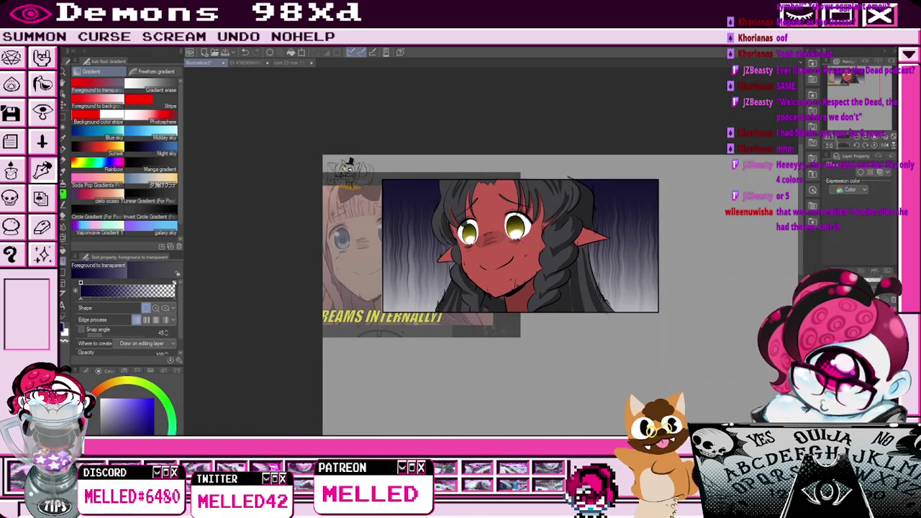
Paint a white outline around the character's hair and ears with the size 50.2 pen, cleaning it up with the hard eraser.
left_click(862, 177)
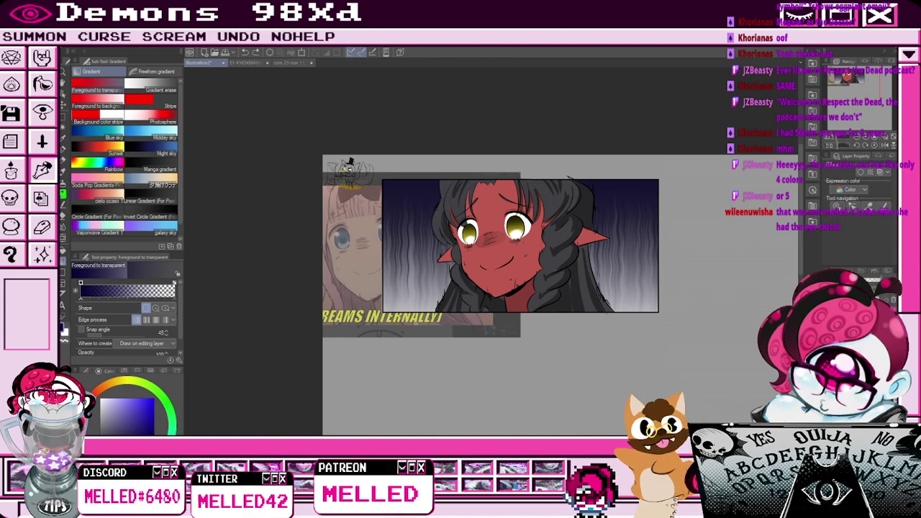
left_click_drag(563, 288, 590, 295)
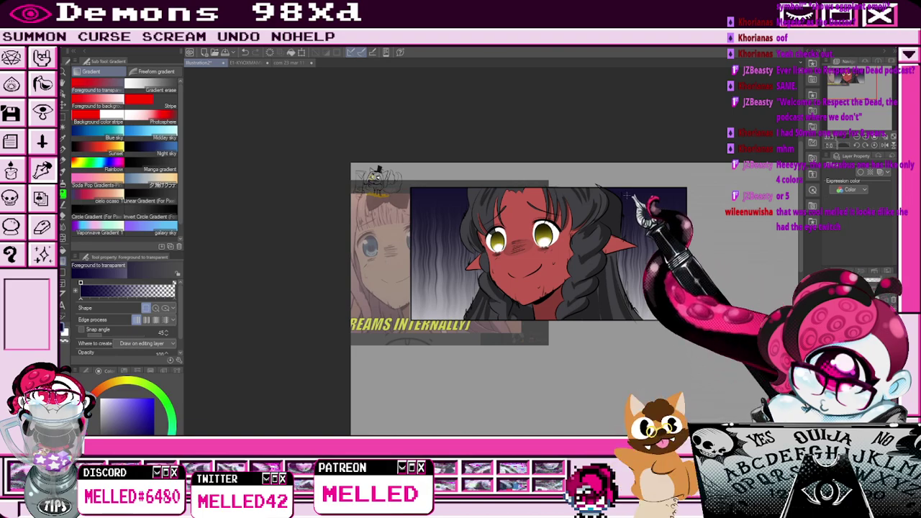
key("p")
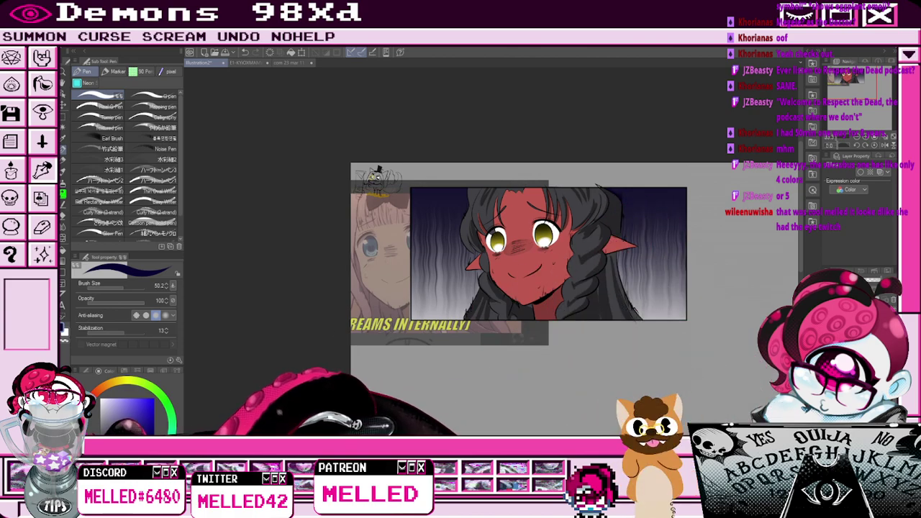
left_click(100, 398)
left_click_drag(603, 188, 619, 202)
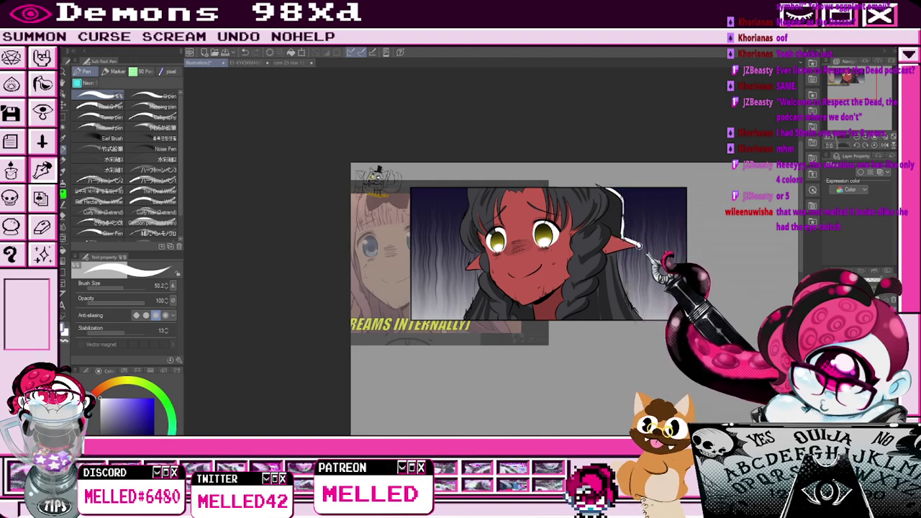
key("e")
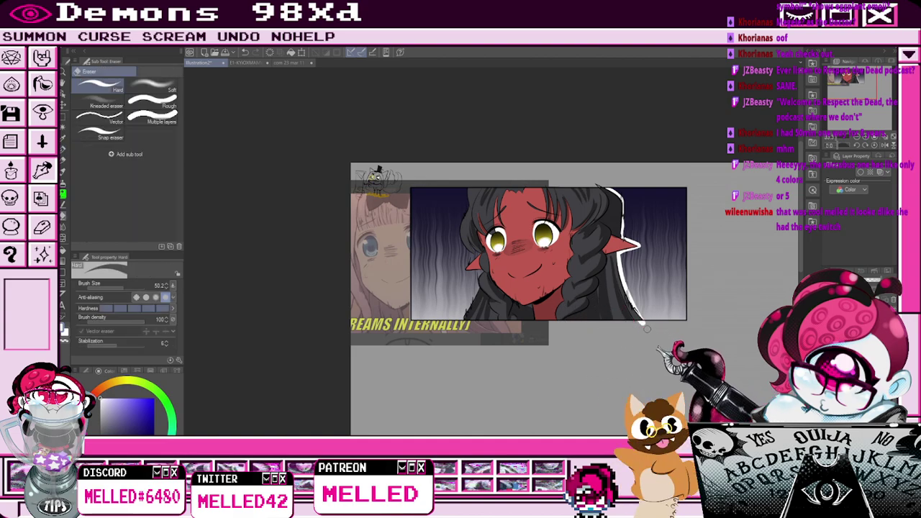
key("p")
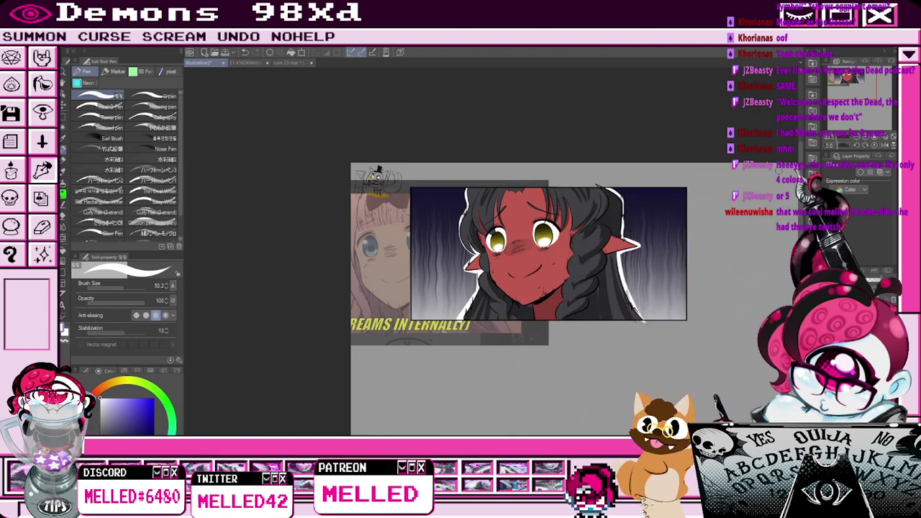
left_click(856, 137)
left_click(847, 84)
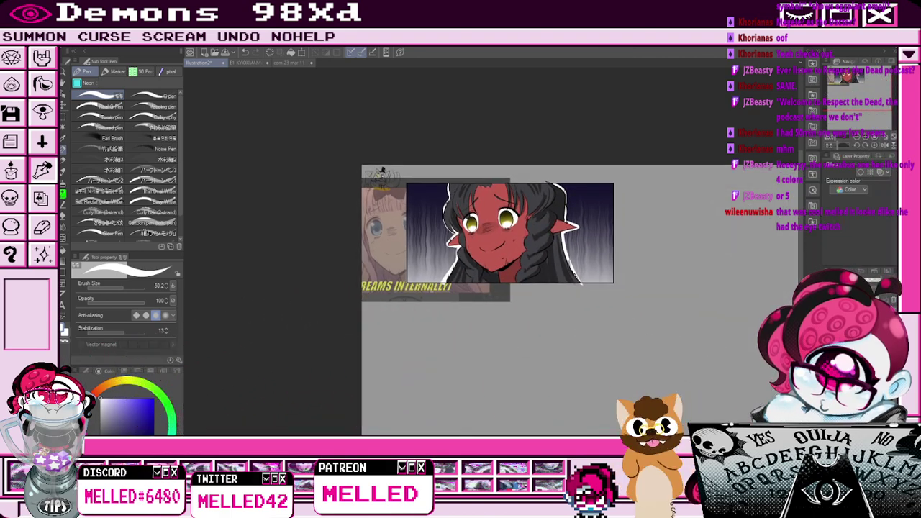
Lower the reference screenshot until its caption shows beneath the panel, then add the yellow text "[SCREAMS INTERALLY]" across the panel's lower edge.
left_click(63, 105)
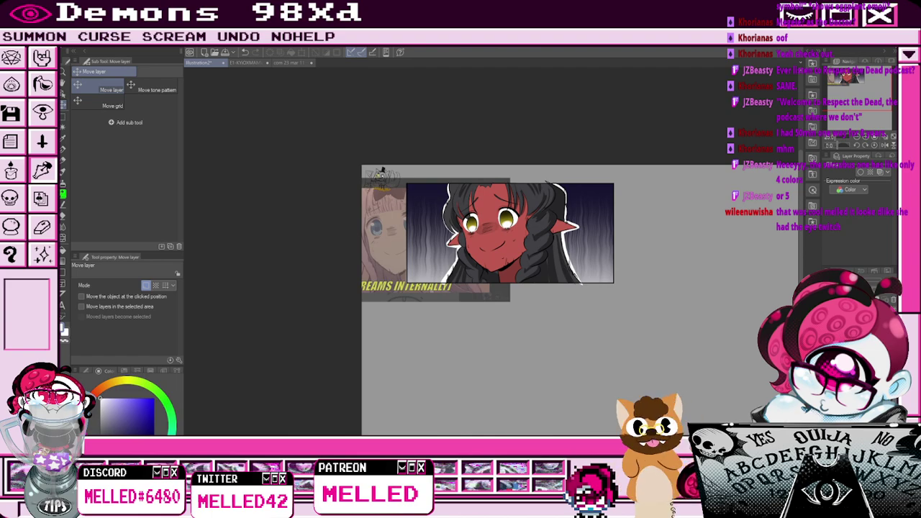
left_click_drag(421, 264, 513, 300)
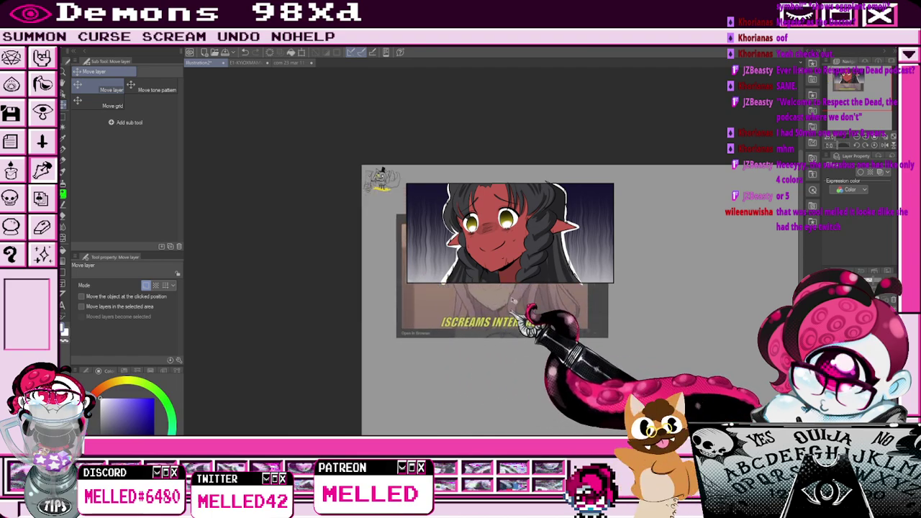
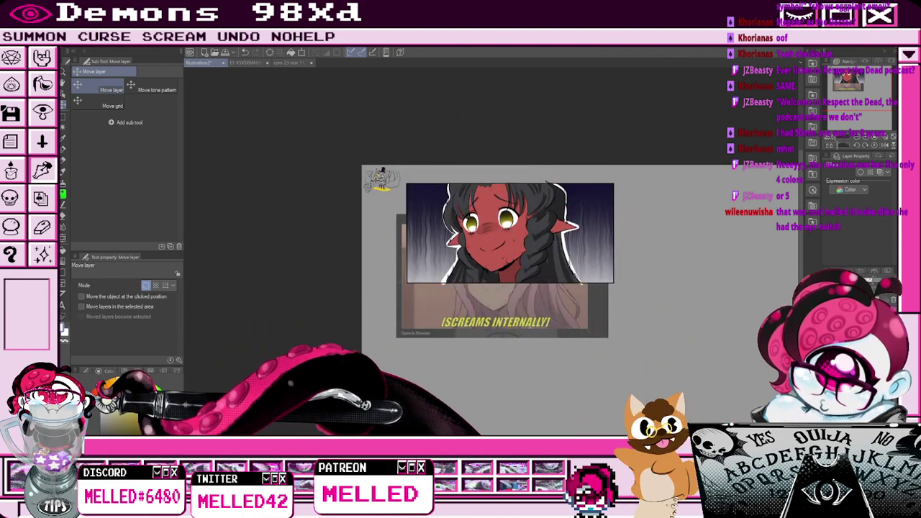
left_click(63, 306)
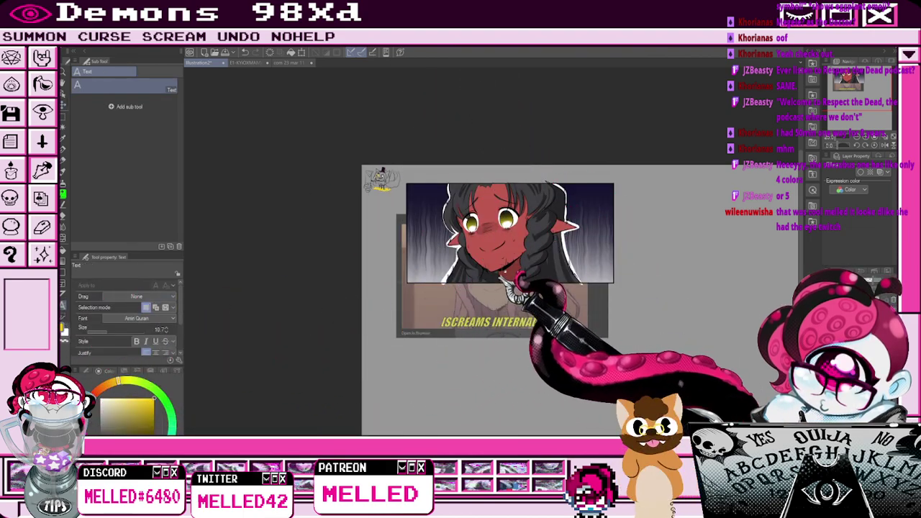
left_click(472, 268)
type("[SCREAMS INTERALLY]")
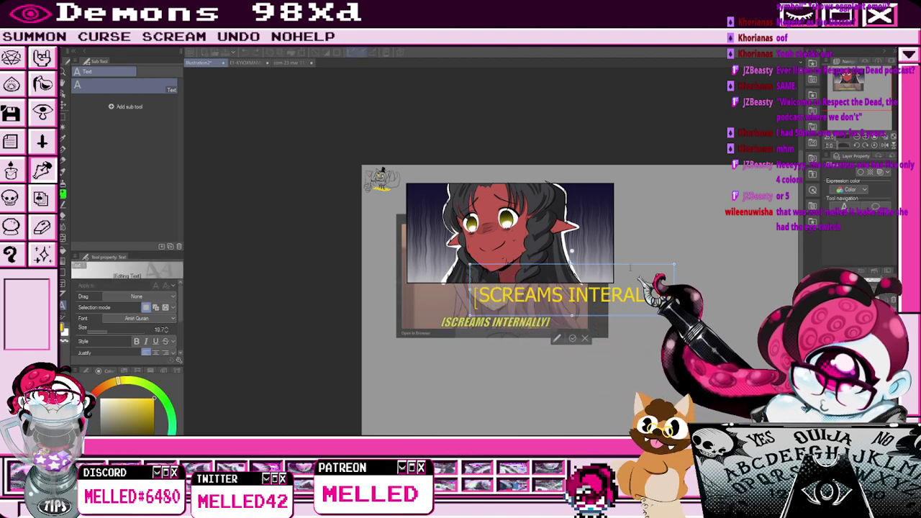
left_click_drag(637, 265, 572, 257)
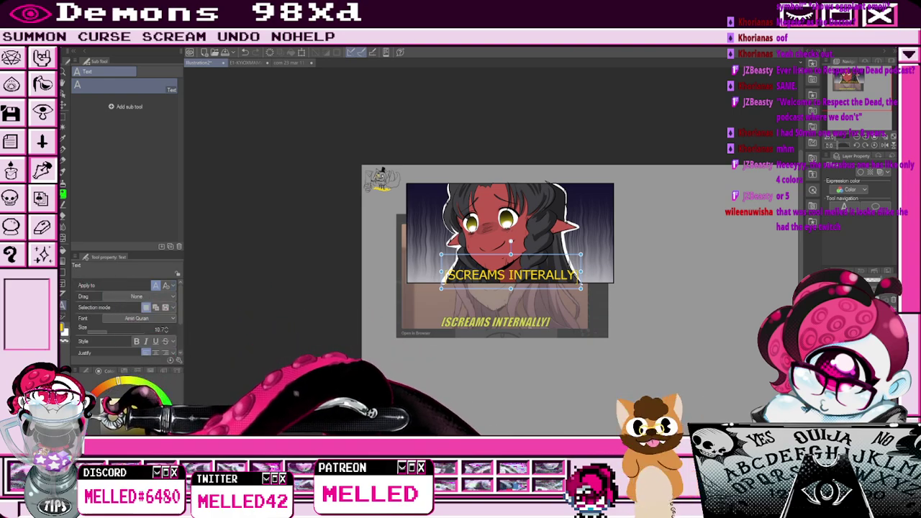
Set the caption's font to Arial Black at size 4.0 and centre it along the inside of the panel's lower edge.
left_click(513, 282)
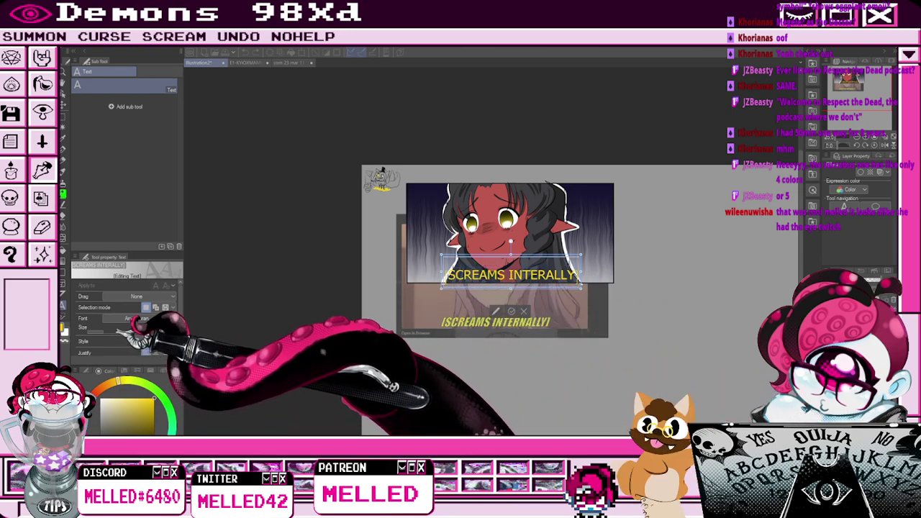
left_click(90, 405)
mouse_move(579, 262)
left_mouse_down()
mouse_move(554, 280)
mouse_move(562, 267)
left_mouse_up()
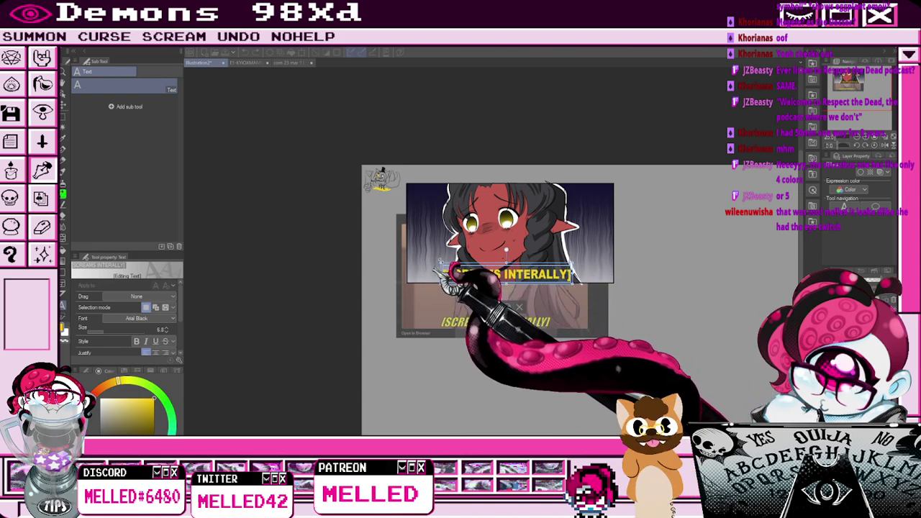
left_click_drag(456, 279, 469, 278)
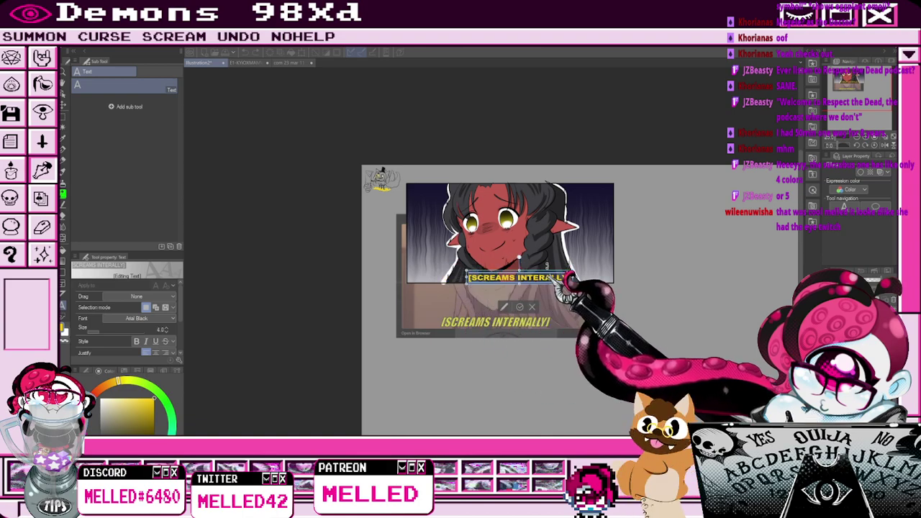
left_click_drag(550, 274, 533, 271)
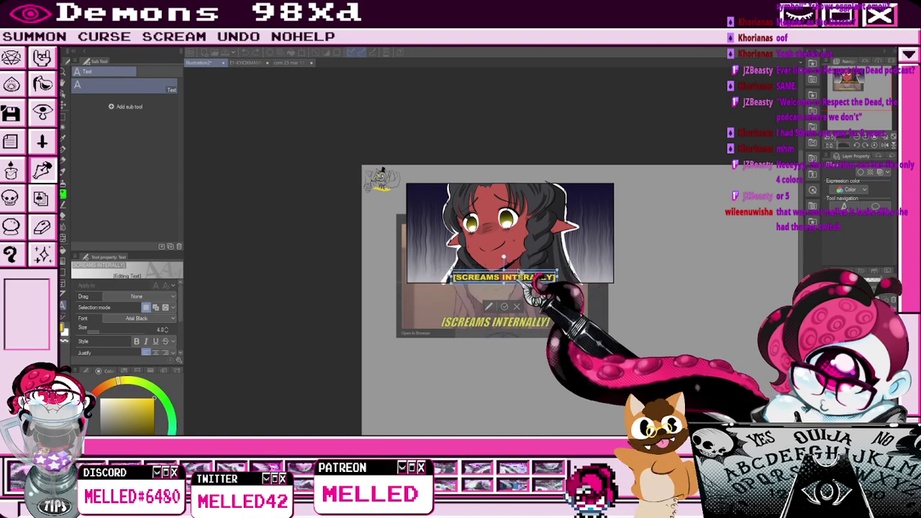
left_click(505, 308)
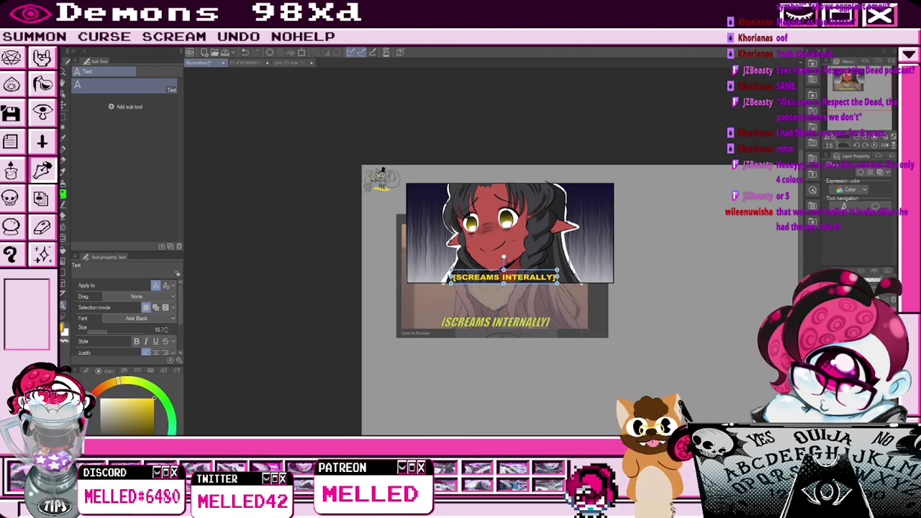
Give the caption a black edge border effect 3.0 thick and apply a watercolour edge border effect to the panel's line art.
left_click(860, 174)
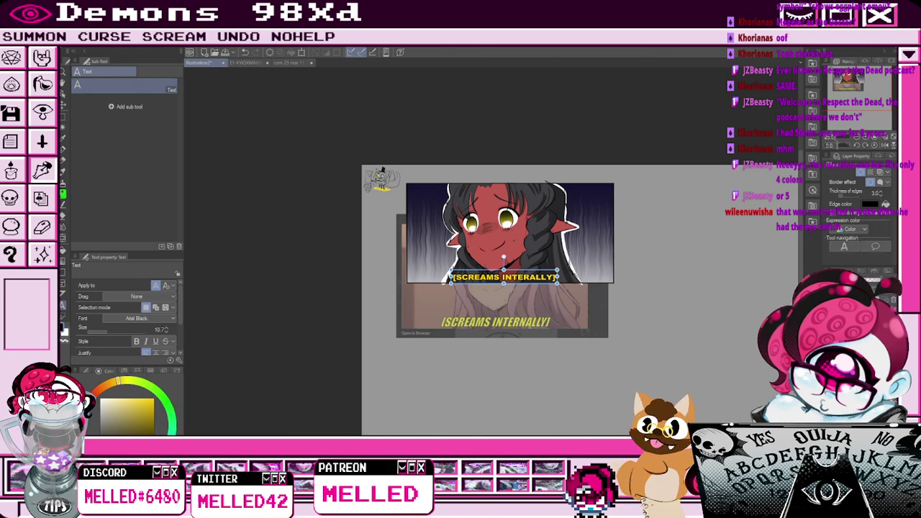
left_click(856, 342)
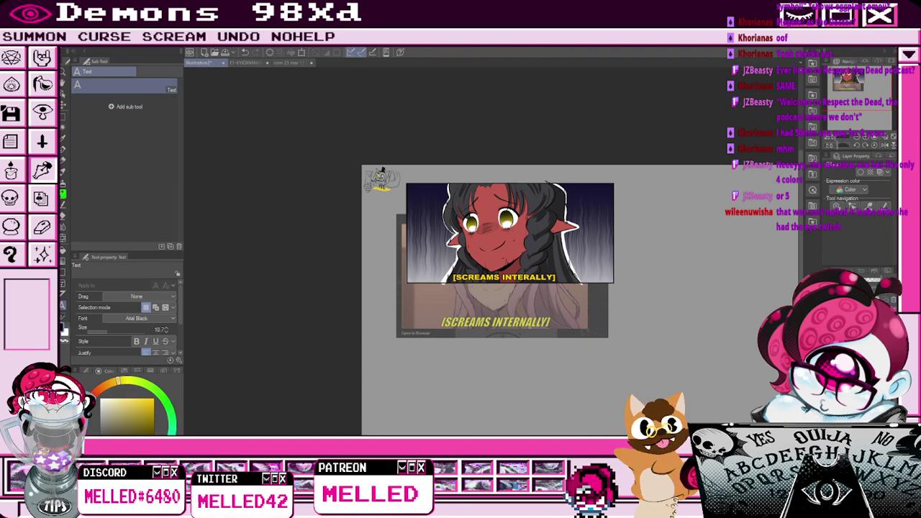
left_click(862, 174)
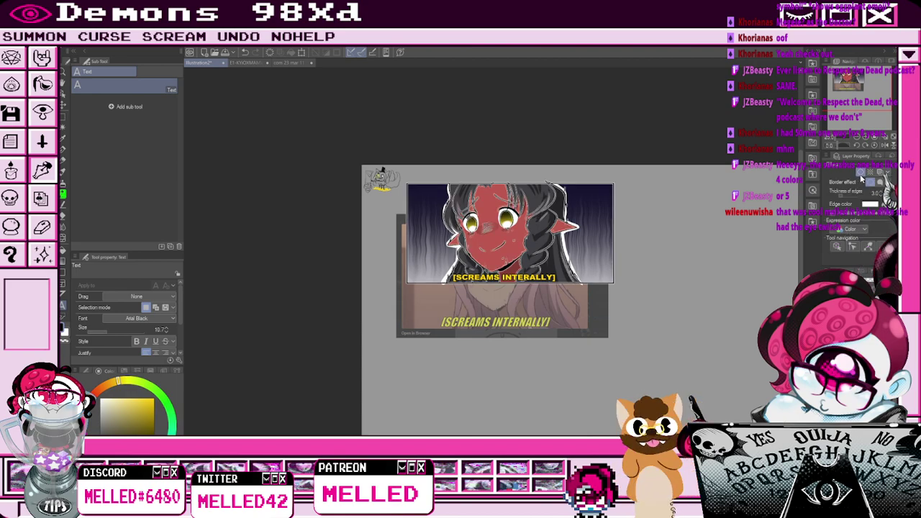
left_click(880, 183)
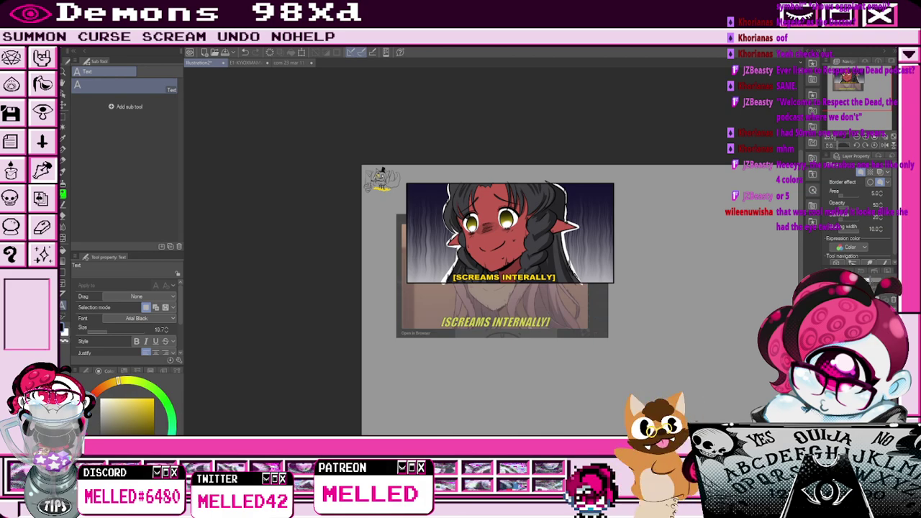
left_click(860, 327)
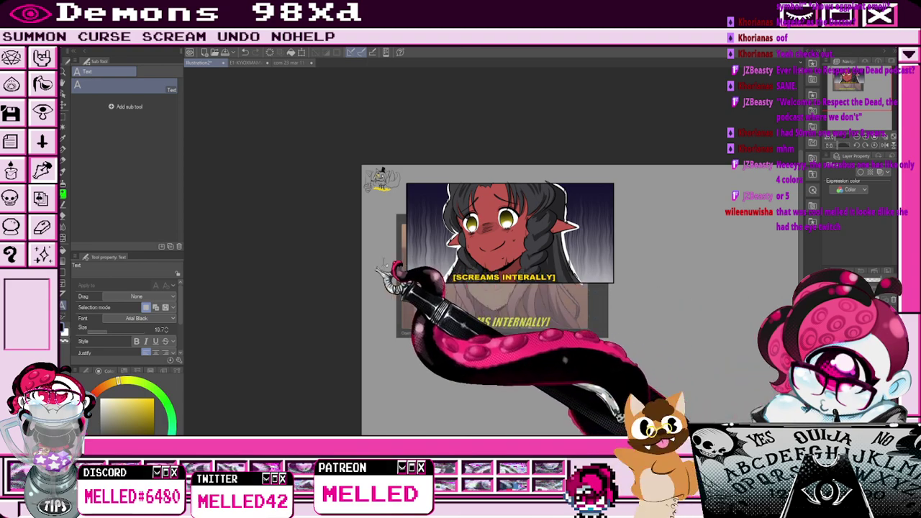
Clear the outline paint spilling below and above the panel frame using rectangular selections, deselecting after each one.
left_click(63, 116)
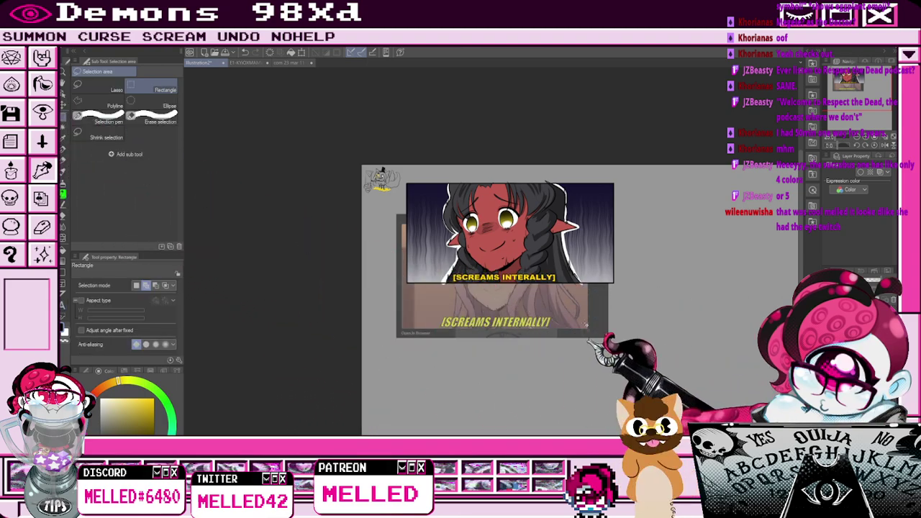
mouse_move(626, 310)
left_mouse_down()
mouse_move(398, 283)
mouse_move(395, 310)
left_mouse_up()
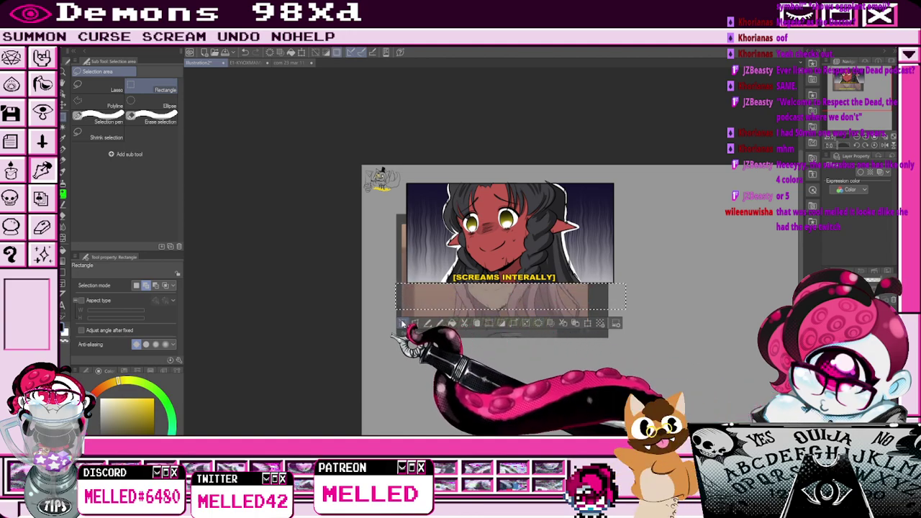
left_click(403, 323)
left_click_drag(397, 167, 624, 183)
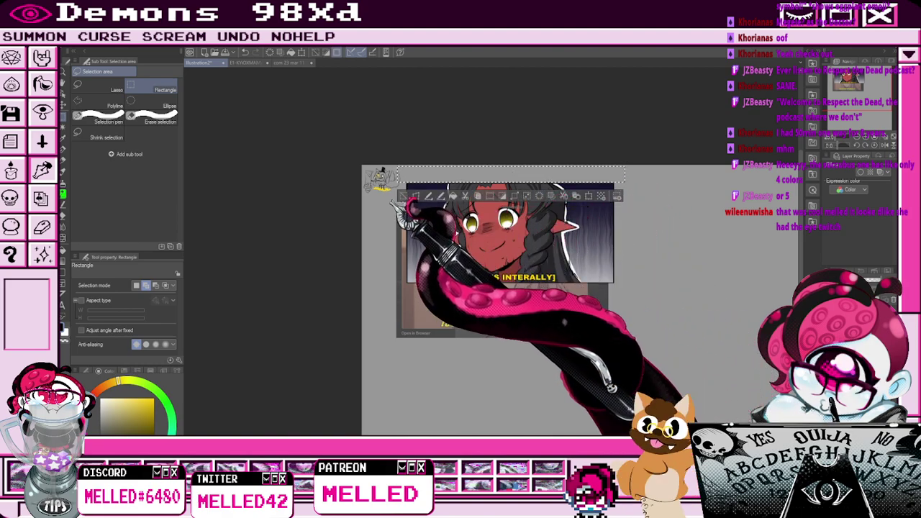
left_click(403, 196)
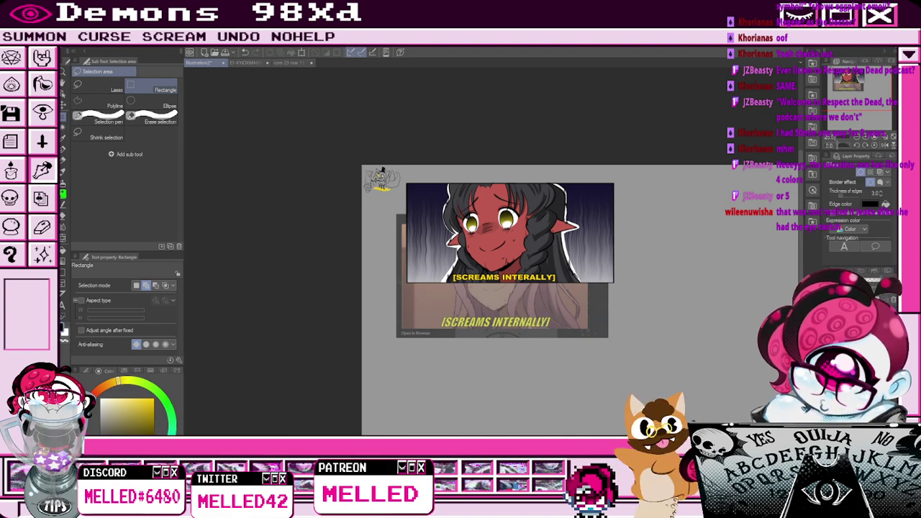
Hide the finished meme panel, paste the red sketch of the seated woman with the 10/10 sign, and move it towards the canvas middle.
left_click(856, 331)
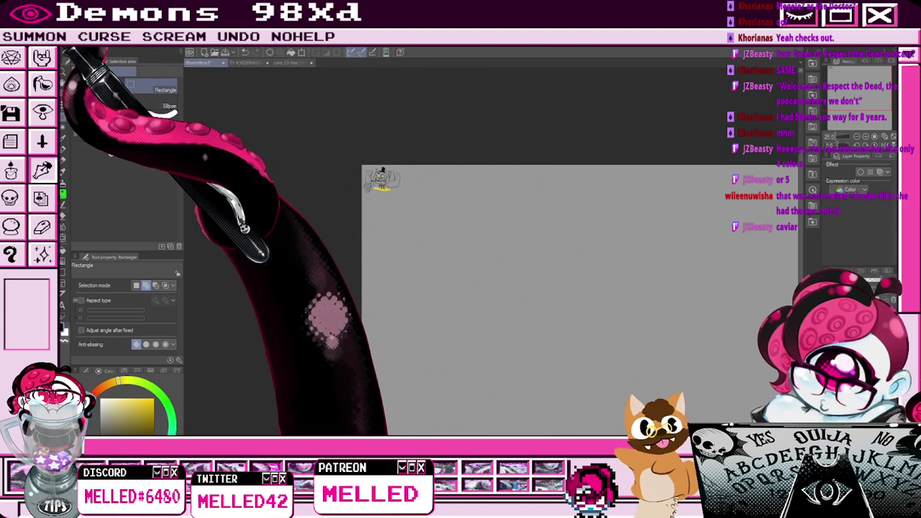
key("ctrl+v")
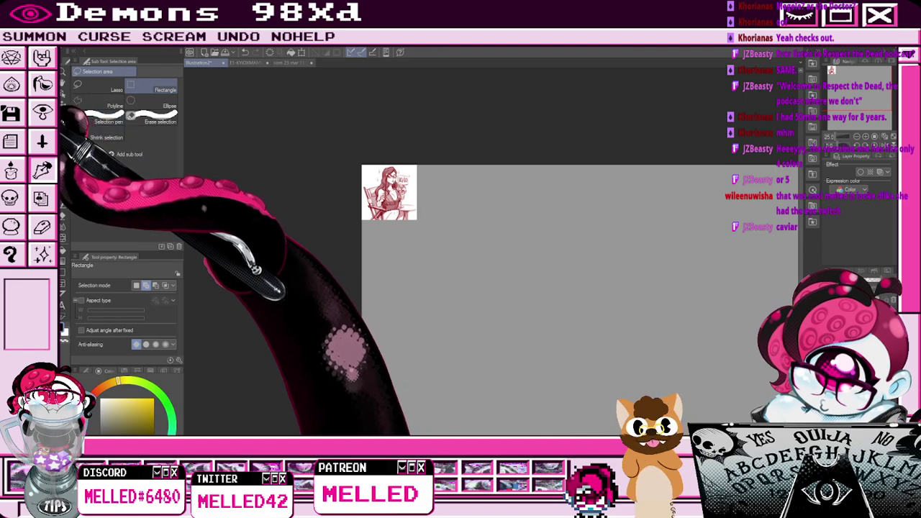
left_click(64, 105)
mouse_move(401, 211)
left_mouse_down()
mouse_move(598, 270)
mouse_move(595, 280)
left_mouse_up()
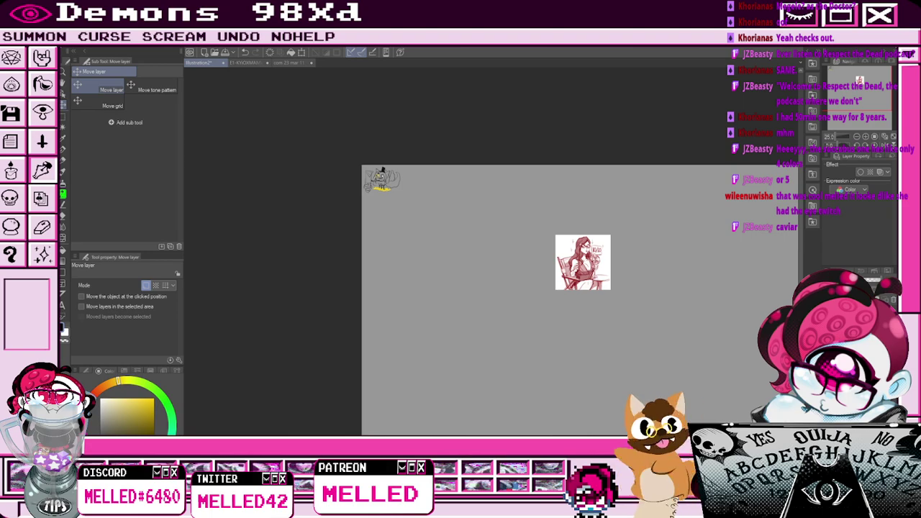
Draw two small stacks of marked boxes topped with dark scribbles beside the top-hat cat doodle, using the size 10.8 pen.
mouse_move(849, 92)
left_mouse_down()
mouse_move(825, 78)
mouse_move(831, 70)
left_mouse_up()
left_click(875, 137)
left_click(865, 136)
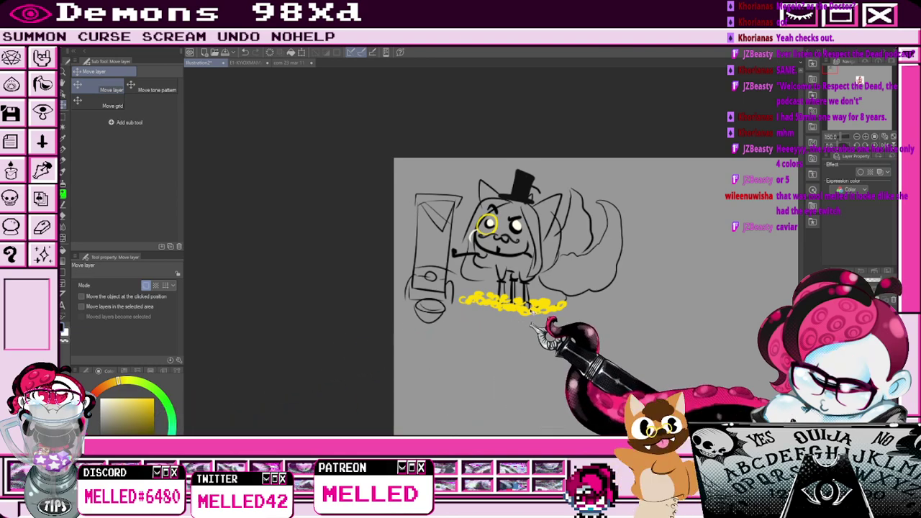
key("p")
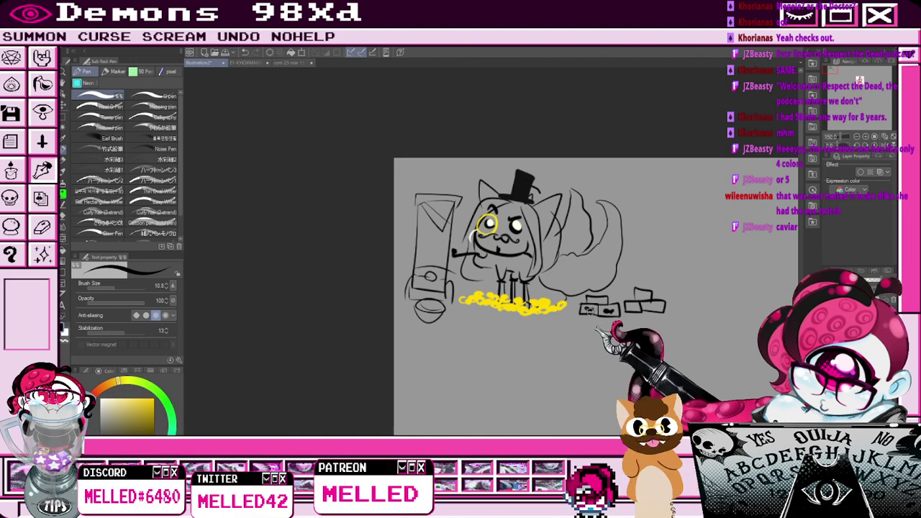
left_click_drag(594, 302, 600, 301)
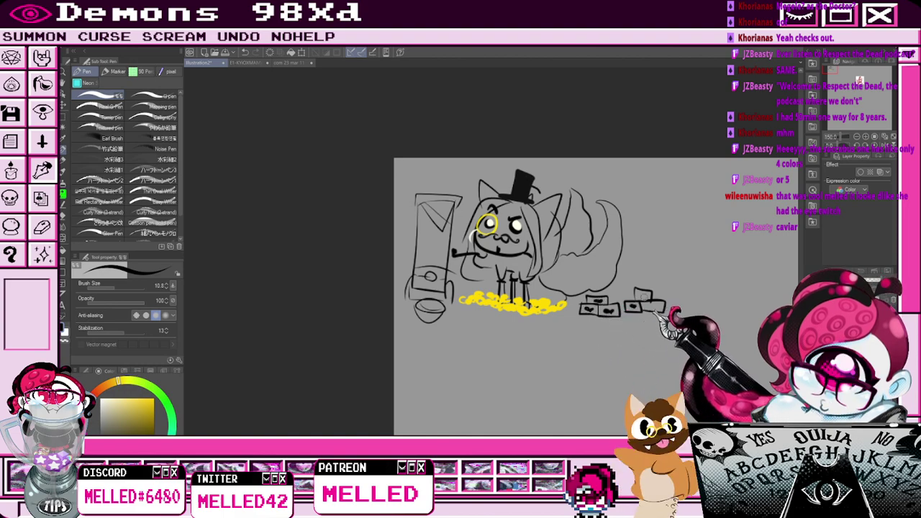
scroll(652, 301, "down", 2)
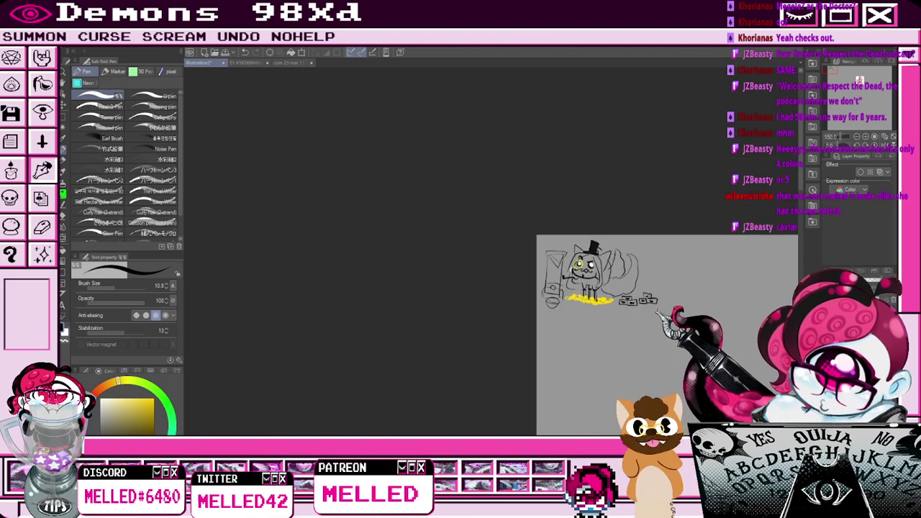
left_click_drag(836, 71, 832, 71)
scroll(501, 208, "up", 2)
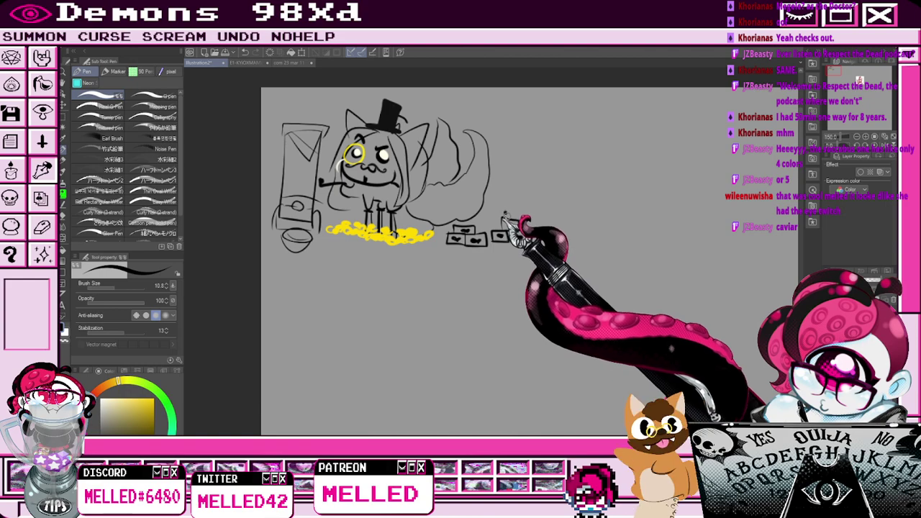
left_click_drag(457, 224, 468, 226)
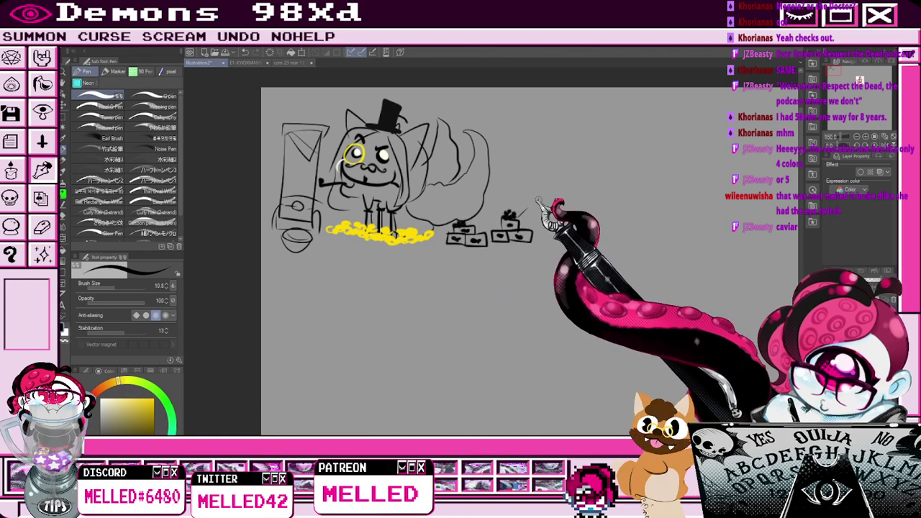
Paste the coloured reference of the red demon girl in the purple skirt and move it further left of the seated-woman sketch.
key("ctrl+minus")
key("ctrl+minus")
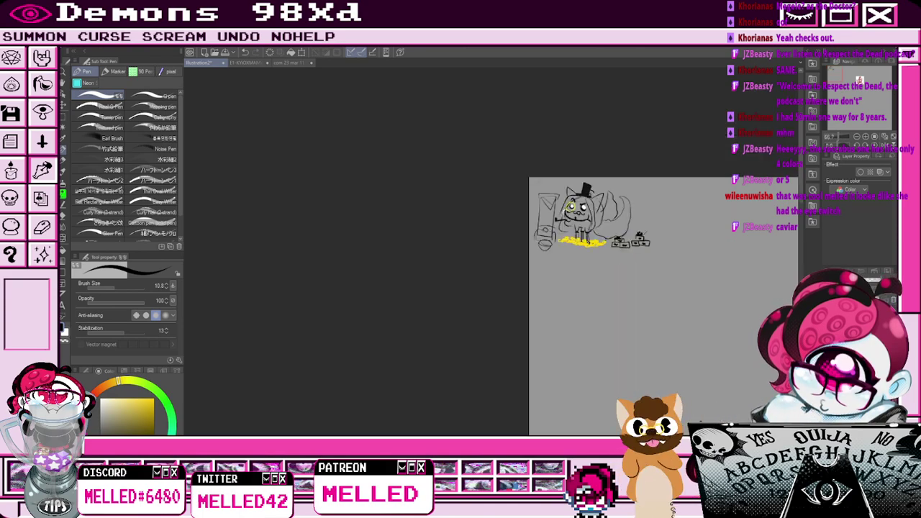
left_click_drag(827, 70, 850, 87)
key("ctrl+minus")
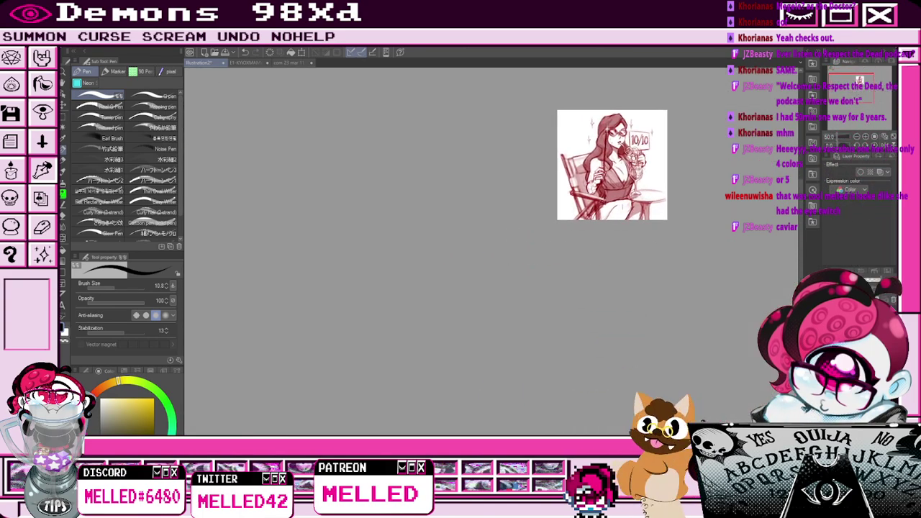
key("ctrl+v")
key("ctrl+minus")
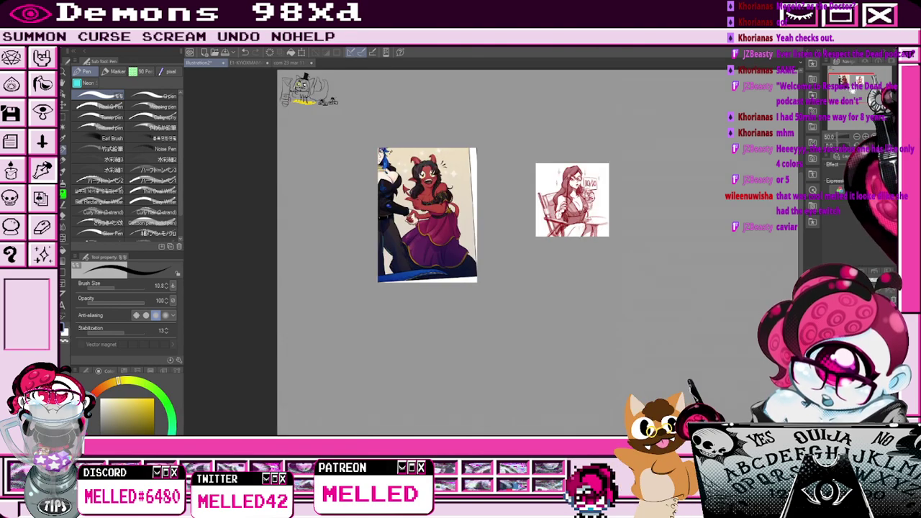
left_click_drag(496, 231, 500, 275)
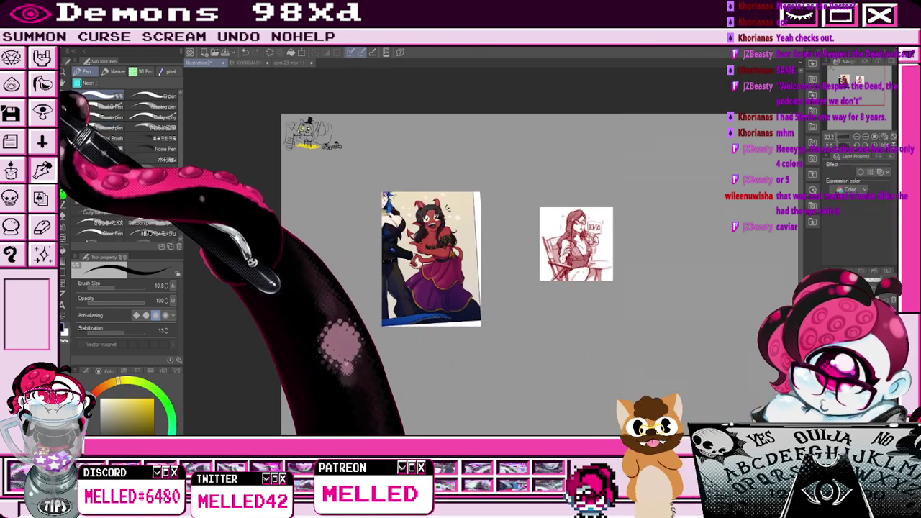
key("k")
left_click_drag(396, 273, 328, 273)
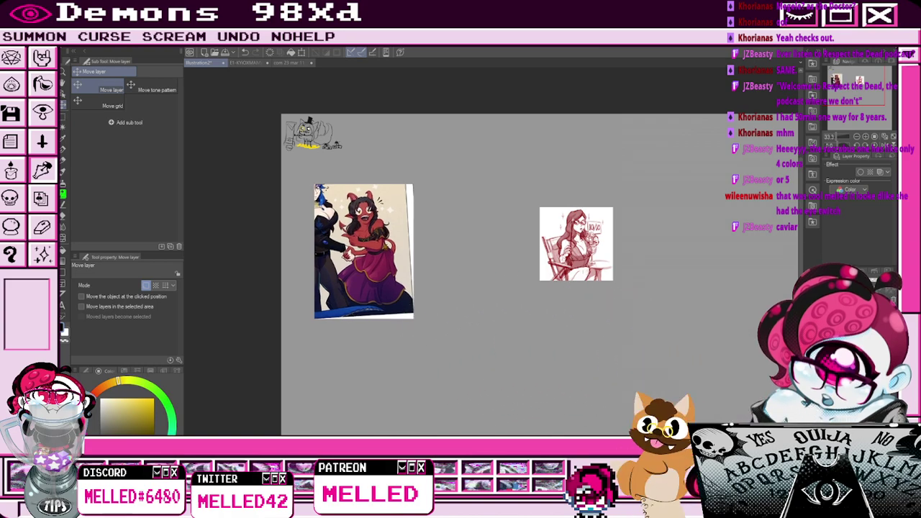
key("m")
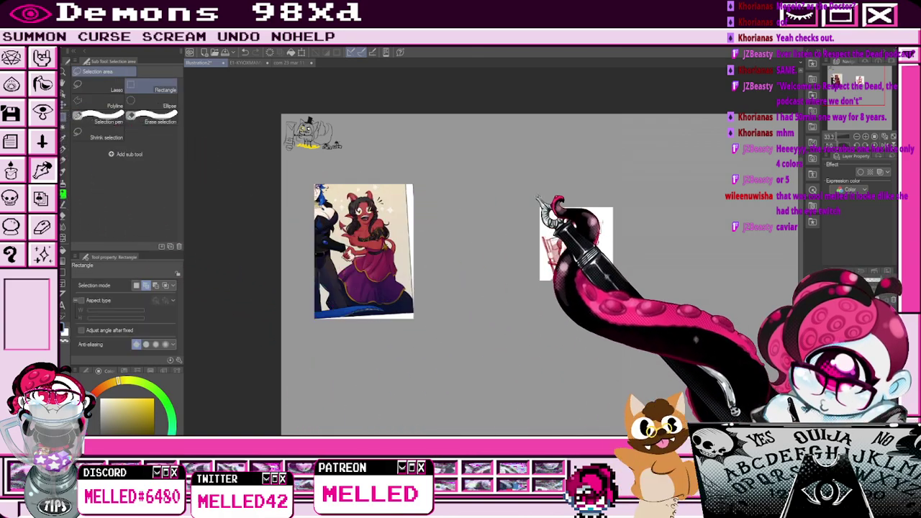
Flip the red seated-woman sketch horizontally, enlarge it to 303%, and position it beside the coloured demon girl reference.
left_click_drag(535, 193, 626, 299)
left_click(510, 313)
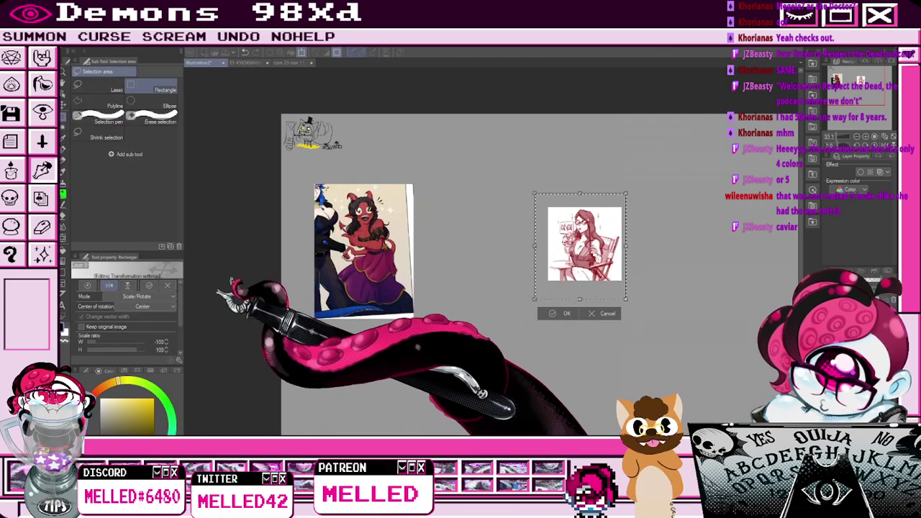
left_click(109, 286)
left_click_drag(580, 193, 580, 105)
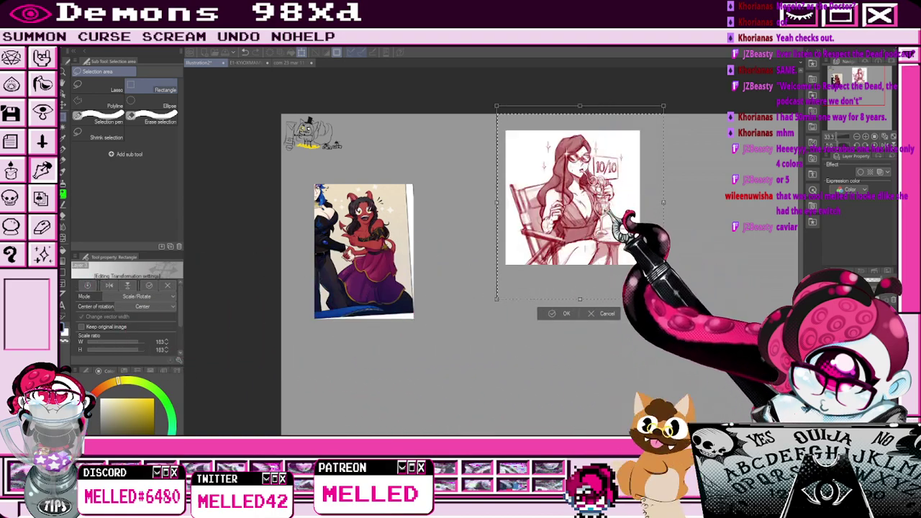
left_click_drag(608, 209, 585, 337)
left_click_drag(557, 232, 557, 167)
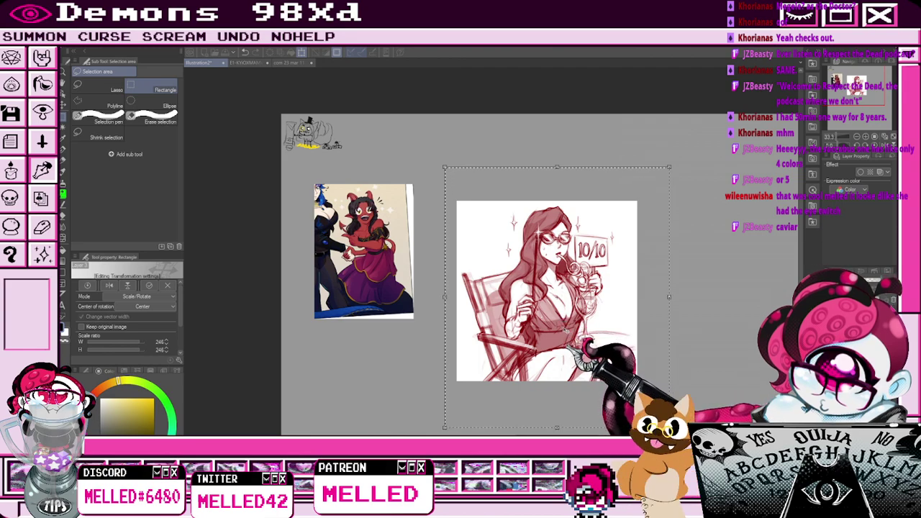
left_click_drag(557, 167, 557, 126)
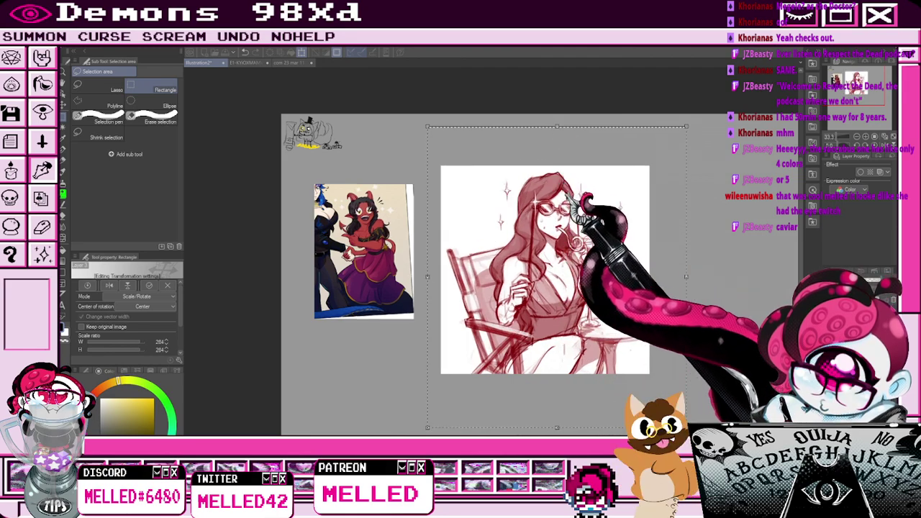
left_click_drag(565, 183, 571, 221)
left_click_drag(563, 164, 563, 144)
left_click_drag(580, 331, 582, 324)
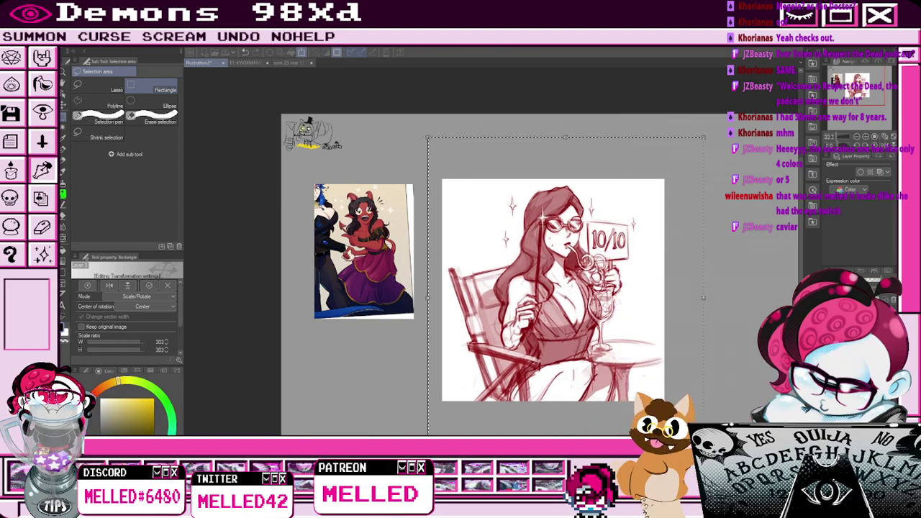
key("Return")
Lower the red sketch layer's opacity to a faint underlay, clear the selection, and choose a saturated blue drawing colour.
left_click_drag(886, 279, 865, 279)
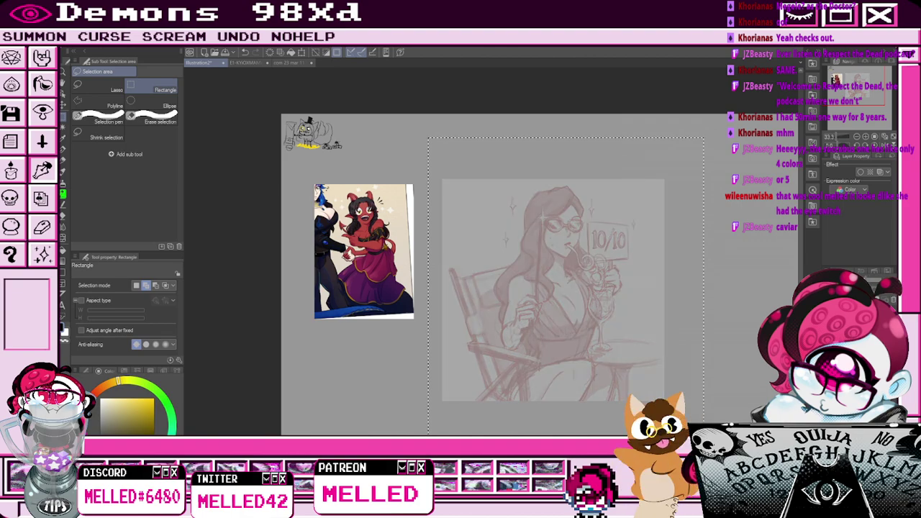
left_click(130, 469)
key("ctrl+d")
left_click(154, 398)
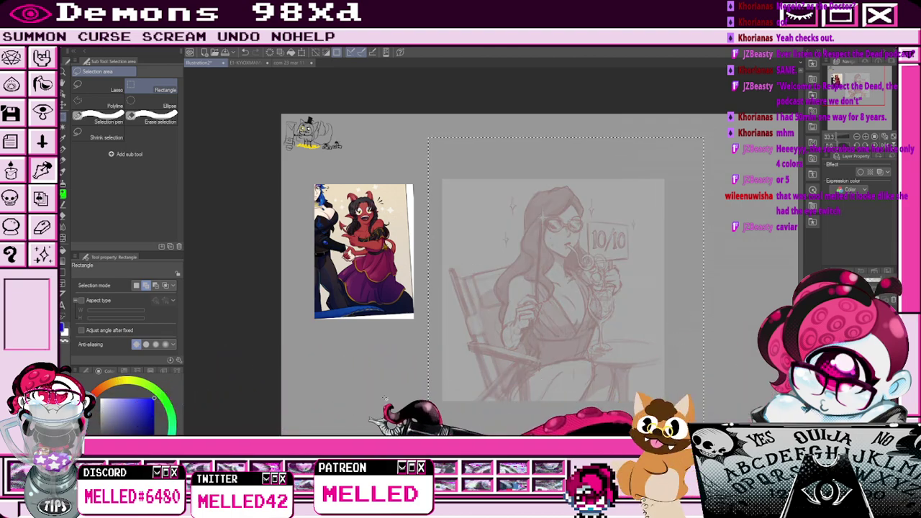
Draw a blue construction circle over the faded woman's head with the Ellipse tool at brush size 3.4.
key("p")
scroll(580, 243, "up", 3)
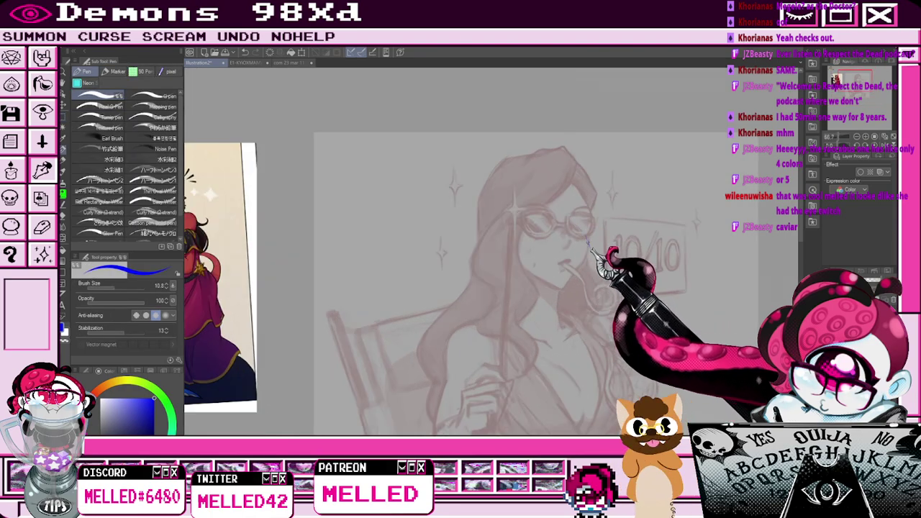
left_click(62, 272)
left_click(150, 133)
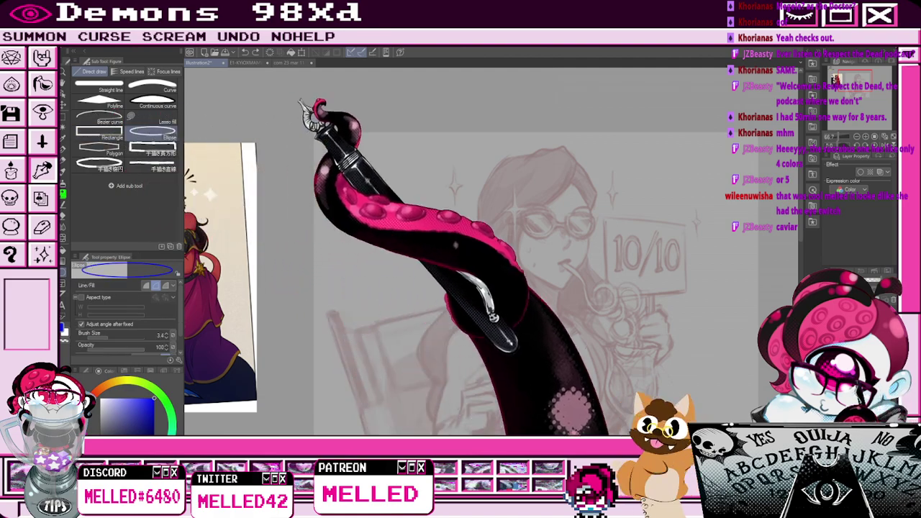
left_click_drag(495, 159, 574, 245)
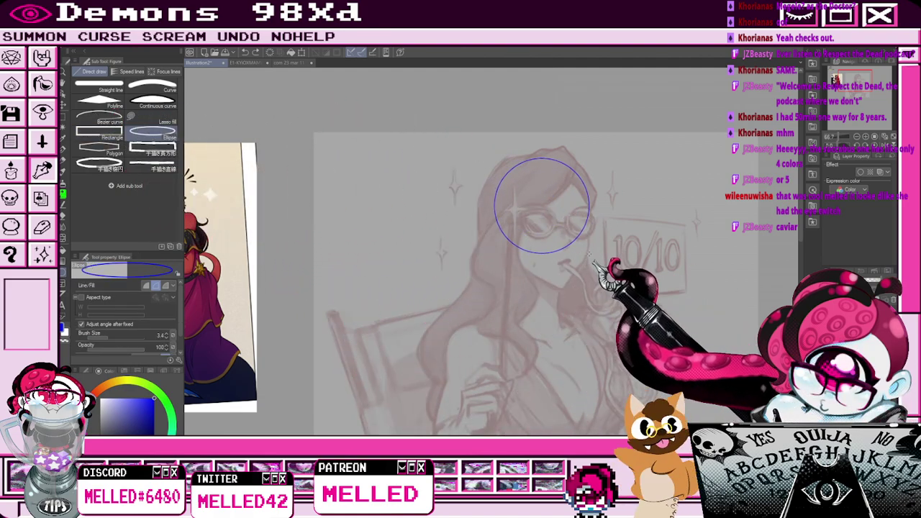
Sketch the jaw, face guidelines, eyes, mouth and horns around the head circle with the size 10.8 pen, erasing the extra chin line.
key("p")
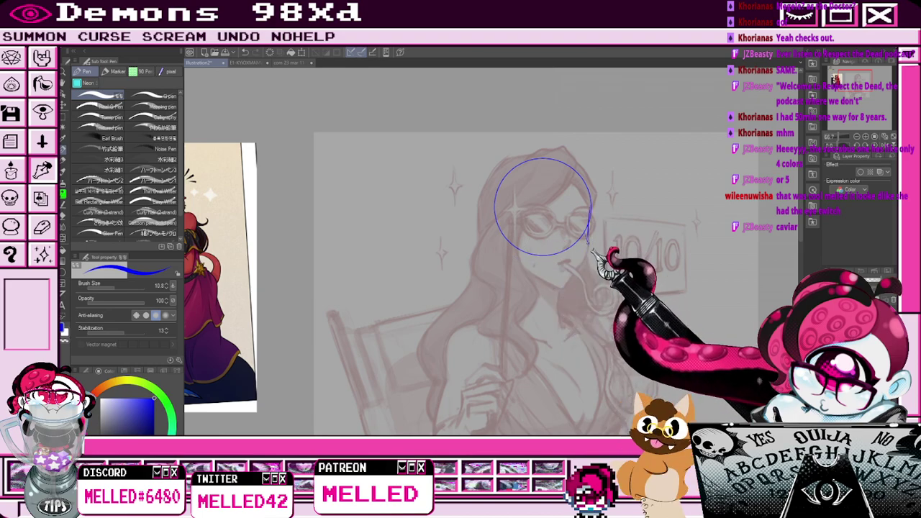
left_click_drag(570, 189, 563, 257)
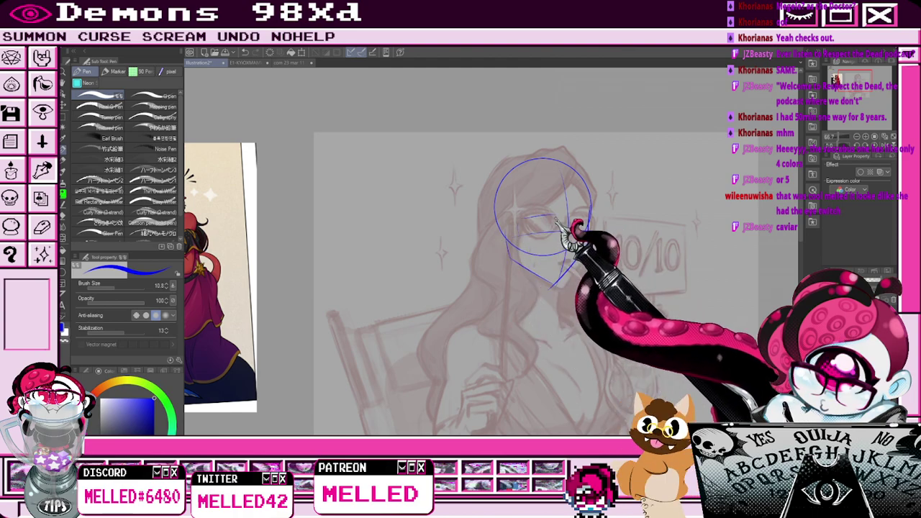
mouse_move(557, 221)
left_mouse_down()
mouse_move(554, 247)
mouse_move(523, 242)
mouse_move(521, 219)
left_mouse_up()
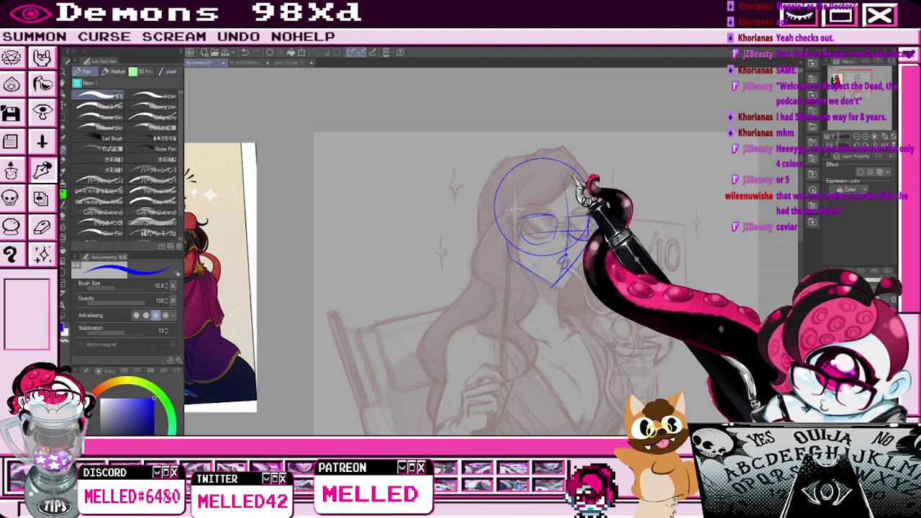
scroll(567, 175, "down", 1)
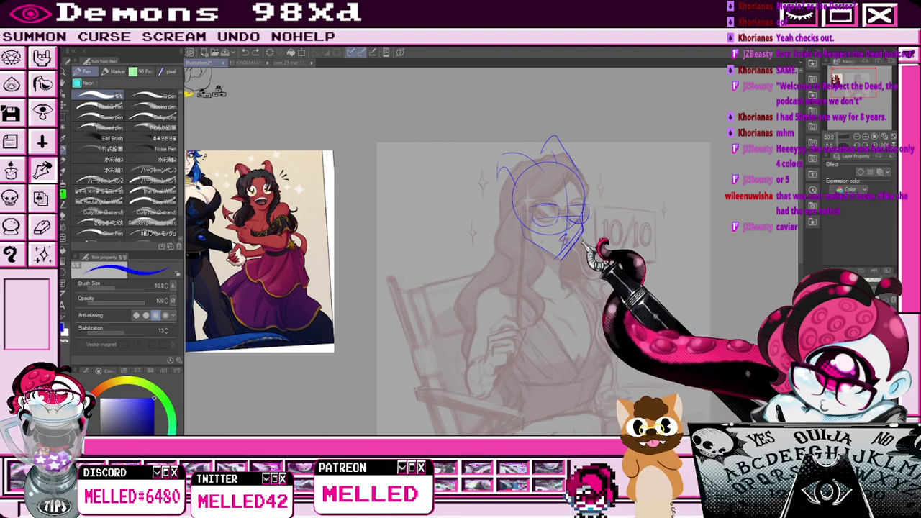
key("e")
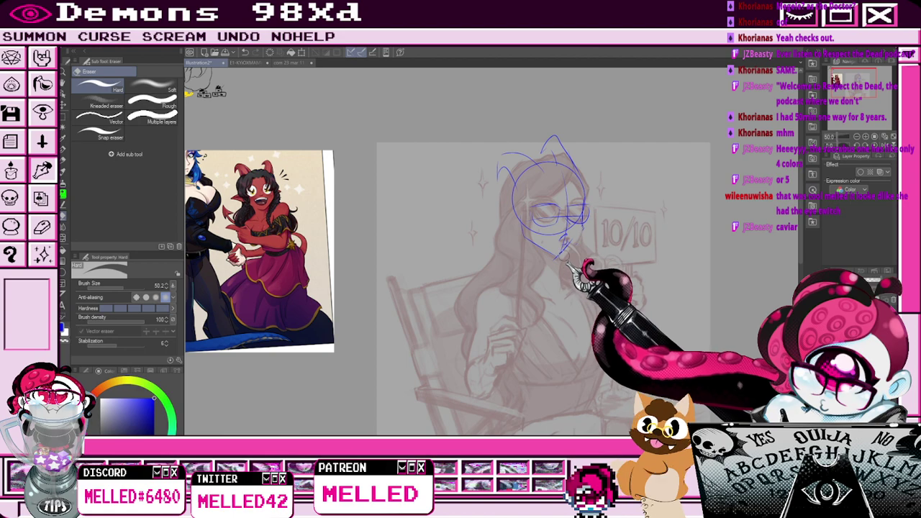
Sketch the pointed ear, fringe, long wavy hair locks and neck around the blue head.
key("p")
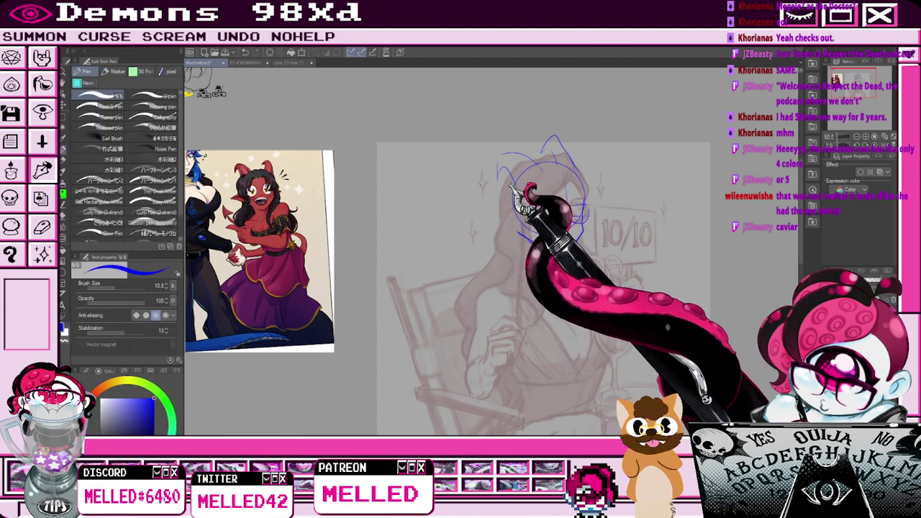
left_click_drag(492, 222, 531, 210)
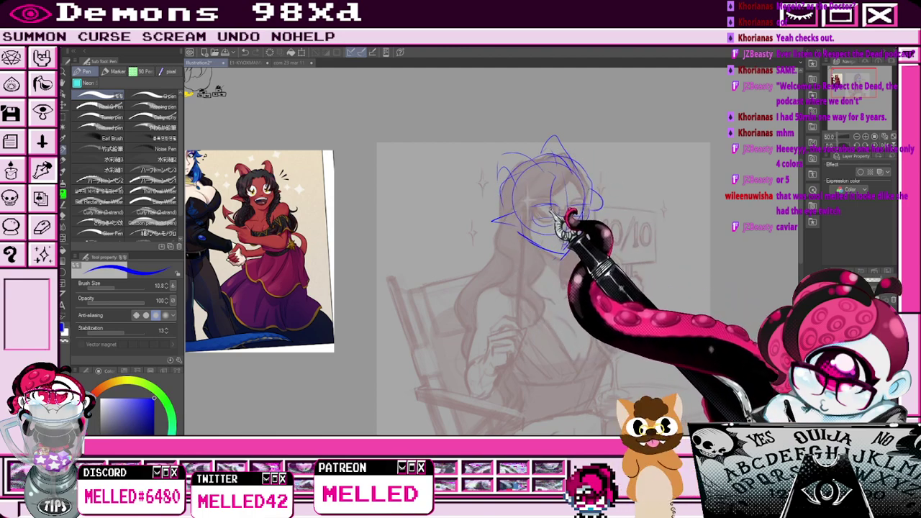
mouse_move(551, 170)
left_mouse_down()
mouse_move(548, 216)
mouse_move(540, 184)
mouse_move(529, 191)
mouse_move(532, 220)
mouse_move(576, 169)
mouse_move(589, 203)
left_mouse_up()
mouse_move(492, 228)
left_mouse_down()
mouse_move(490, 259)
mouse_move(466, 280)
left_mouse_up()
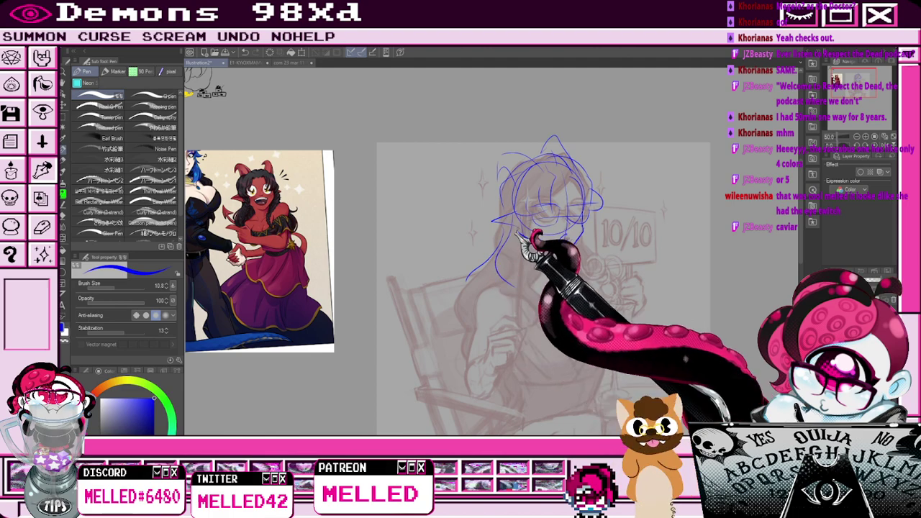
left_click_drag(495, 241, 457, 330)
left_click_drag(504, 280, 536, 309)
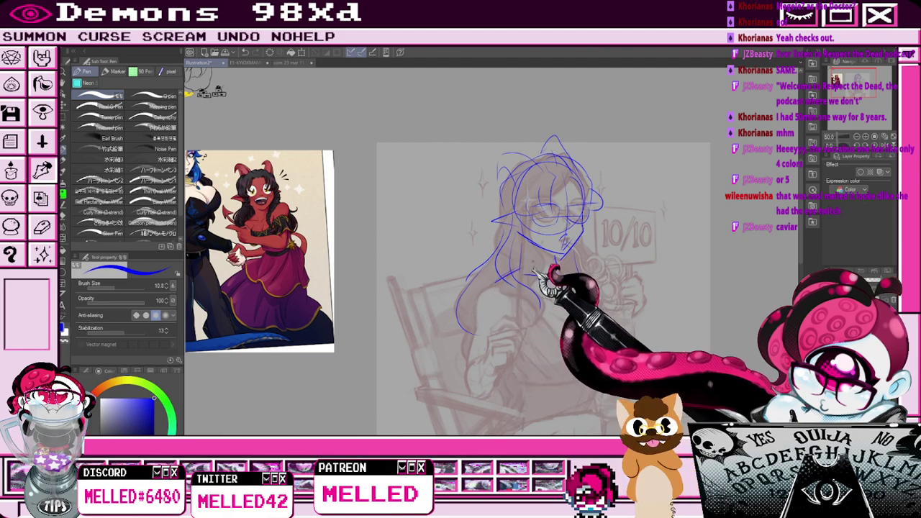
left_click_drag(526, 245, 524, 282)
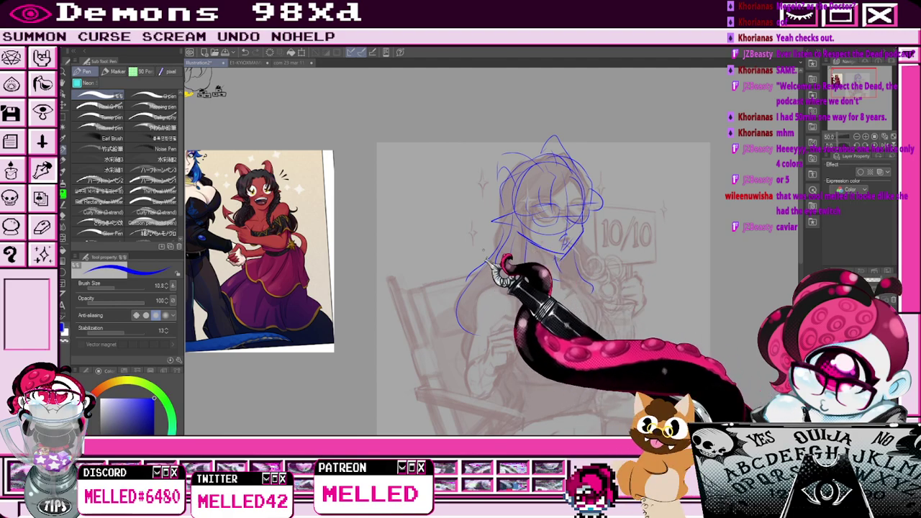
Select the blue head and hair sketch with a rectangle, scale it up slightly, and deselect it.
left_click(63, 117)
left_click_drag(426, 112, 663, 396)
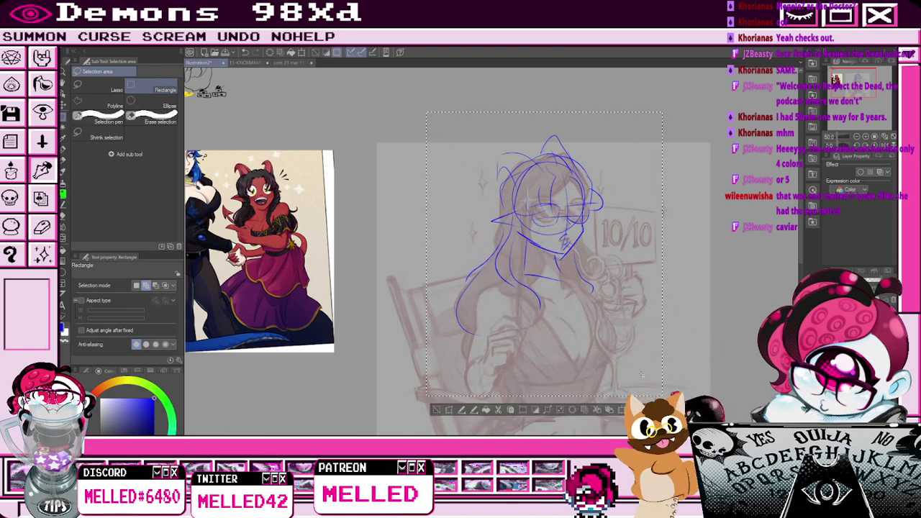
left_click(483, 411)
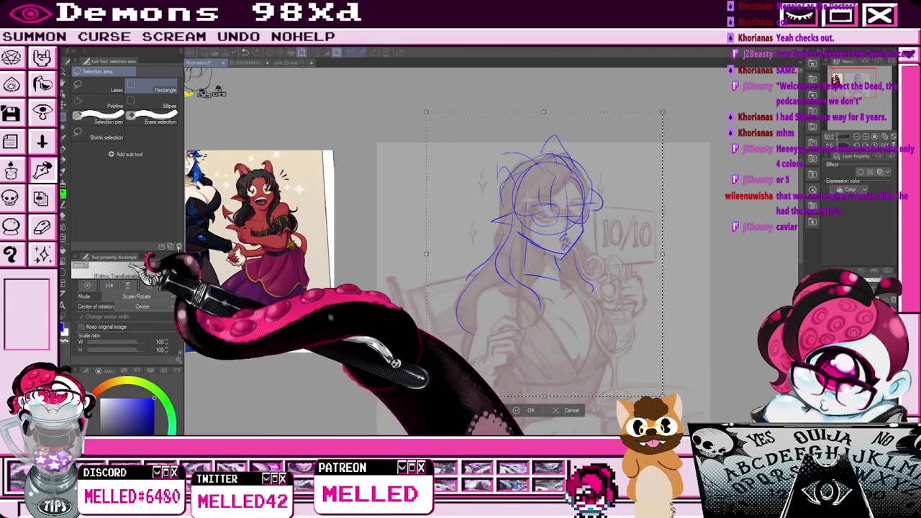
mouse_move(544, 113)
left_mouse_down()
mouse_move(544, 81)
mouse_move(545, 145)
left_mouse_up()
left_click_drag(545, 105, 545, 101)
key("Return")
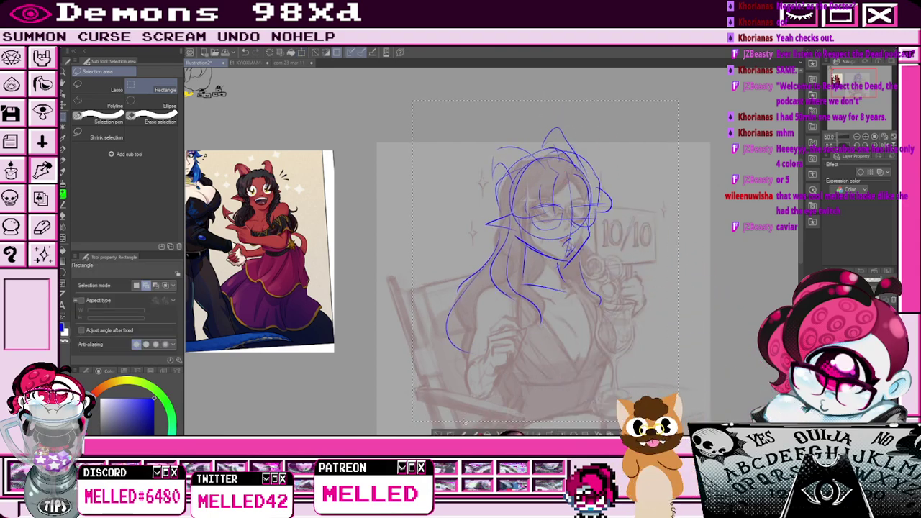
key("ctrl+d")
Sketch the shoulders, chest and bent arm with its hand in front of the torso, following the faded pose.
key("p")
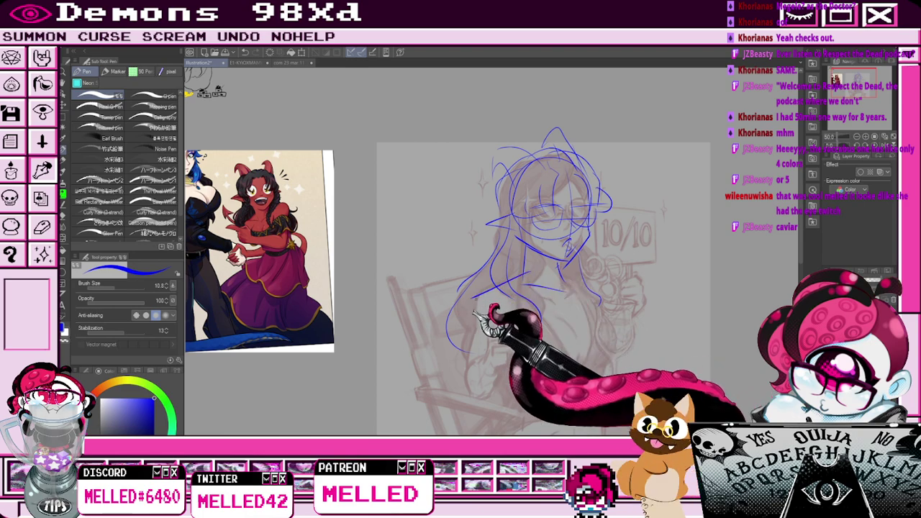
left_click_drag(536, 221, 522, 345)
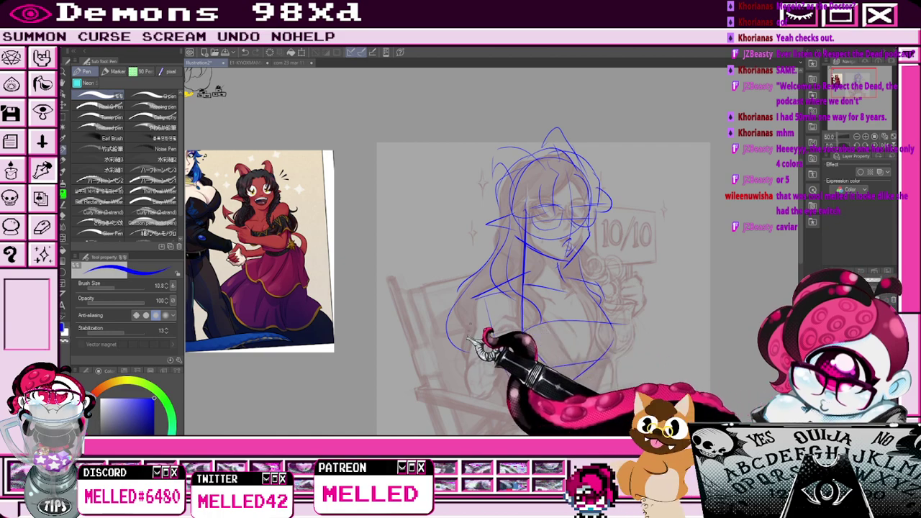
mouse_move(497, 324)
left_mouse_down()
mouse_move(469, 417)
mouse_move(497, 424)
mouse_move(518, 376)
left_mouse_up()
left_click_drag(519, 301, 538, 321)
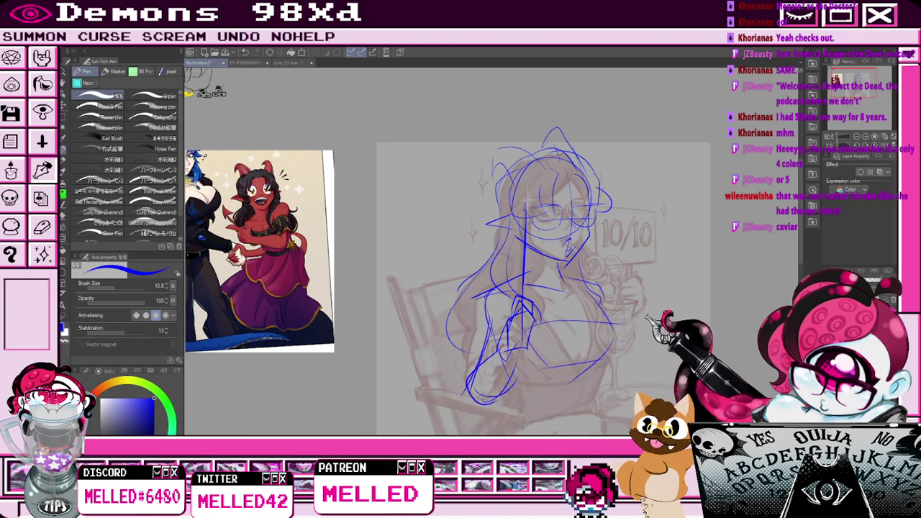
Block in the other raised hand, the hips and the crossed legs of the seated figure in blue.
mouse_move(621, 278)
left_mouse_down()
mouse_move(636, 271)
mouse_move(624, 307)
left_mouse_up()
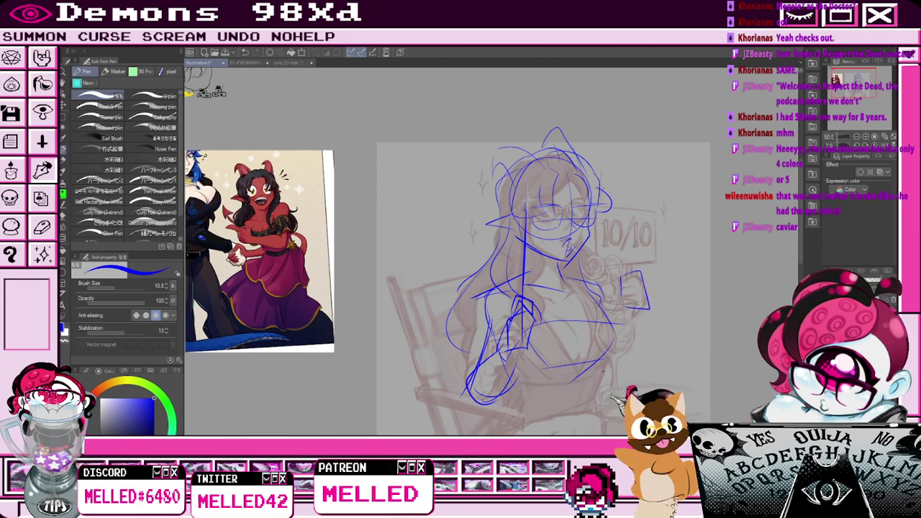
mouse_move(604, 360)
left_mouse_down()
mouse_move(577, 407)
mouse_move(608, 297)
mouse_move(628, 339)
left_mouse_up()
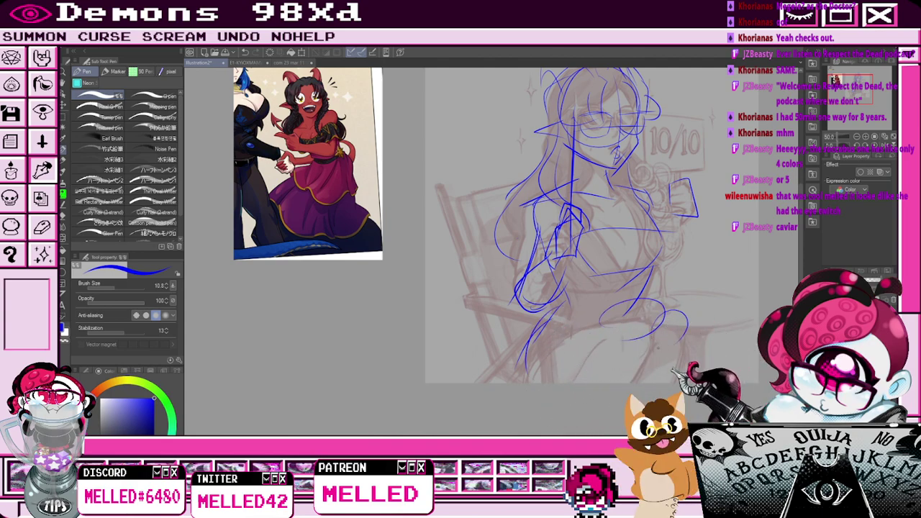
left_click_drag(532, 341, 477, 420)
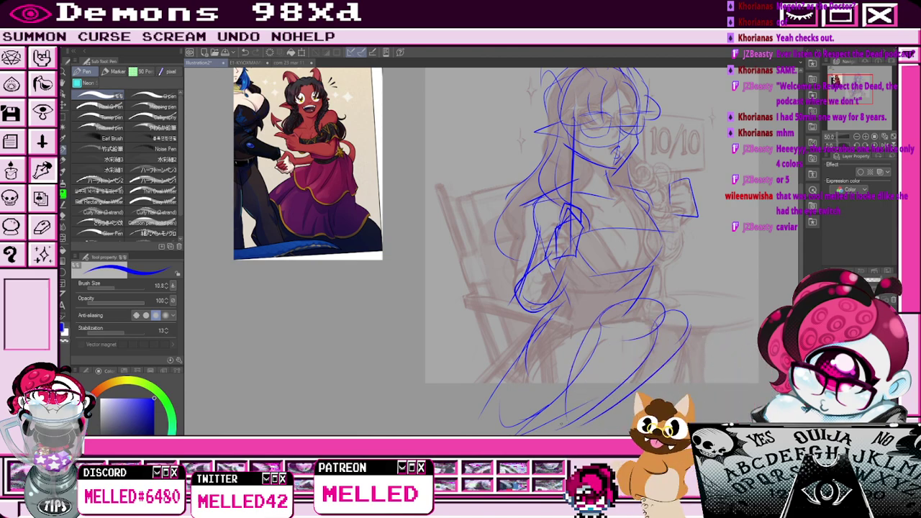
Sketch the folding chair, round table, drinking glass and rectangular sign around the figure, and define the waist and raised arm.
mouse_move(440, 198)
left_mouse_down()
mouse_move(549, 187)
mouse_move(446, 216)
mouse_move(488, 380)
left_mouse_up()
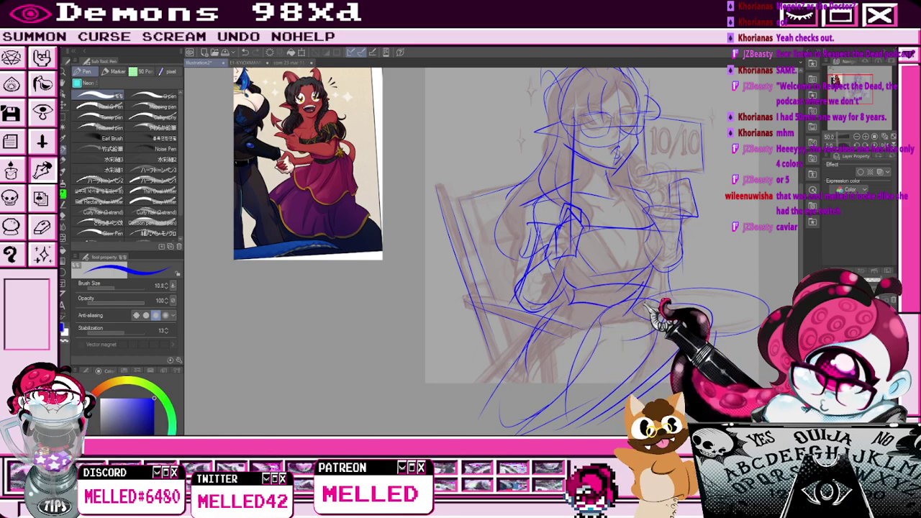
left_click_drag(612, 223, 666, 326)
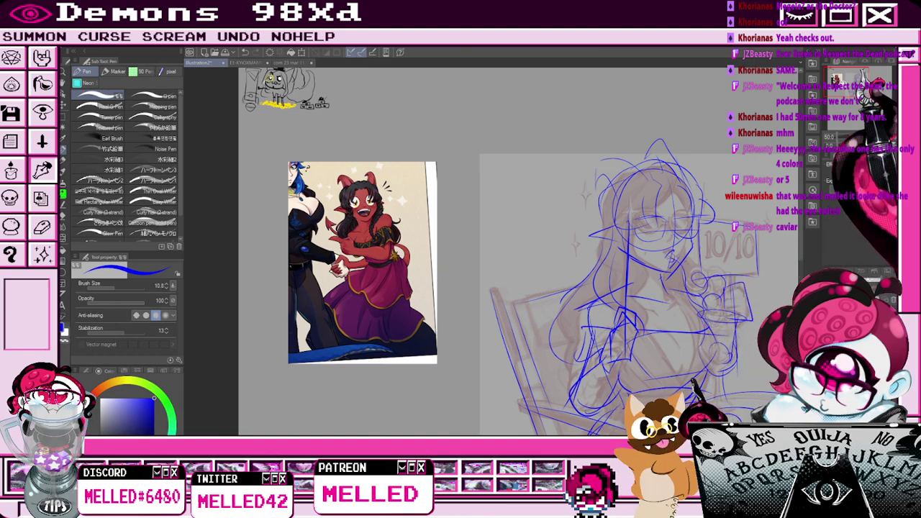
left_click_drag(612, 288, 467, 220)
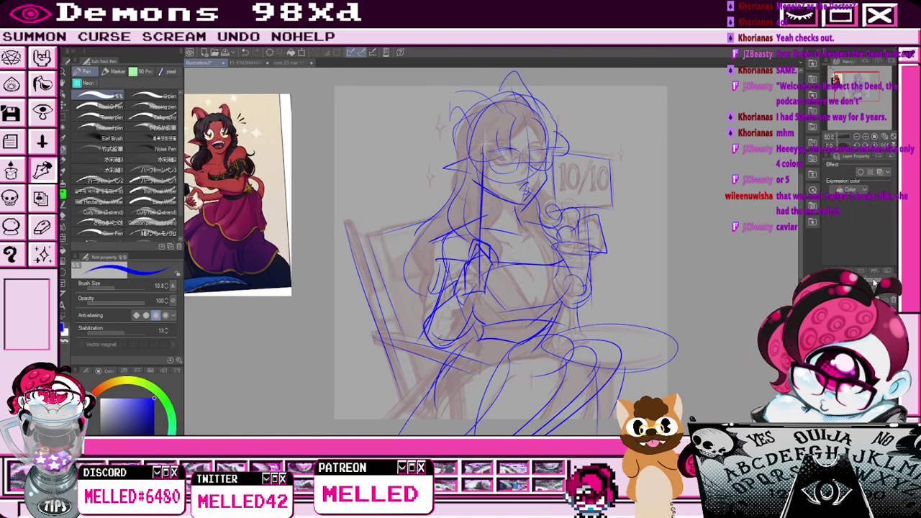
Remove the red underlay from view, lower the blue sketch layer's opacity, and add a vector layer with black as the drawing colour.
left_click(893, 297)
mouse_move(489, 244)
left_mouse_down()
mouse_move(603, 232)
mouse_move(551, 244)
left_mouse_up()
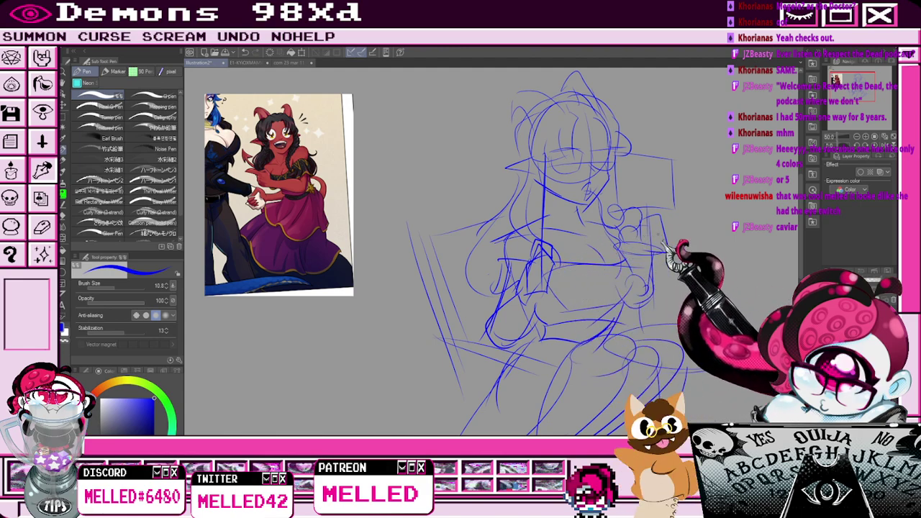
left_click(873, 283)
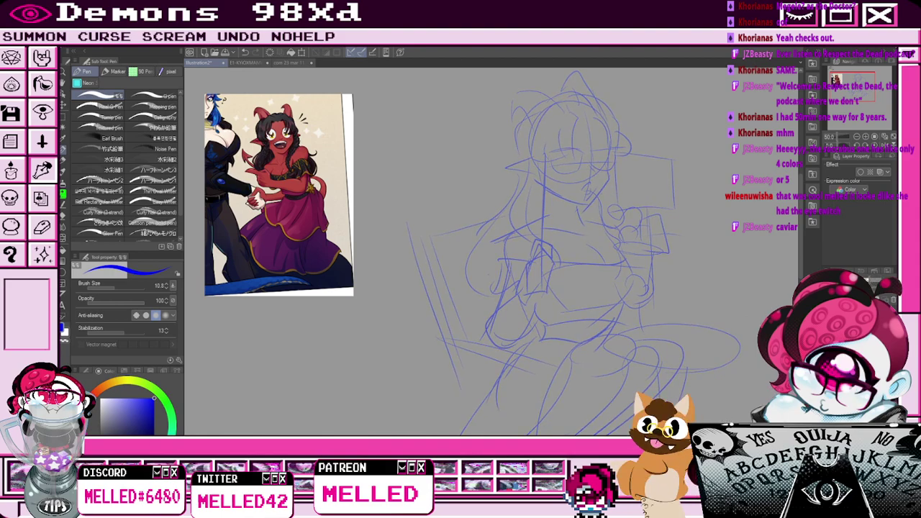
left_click(849, 299)
left_click(129, 432)
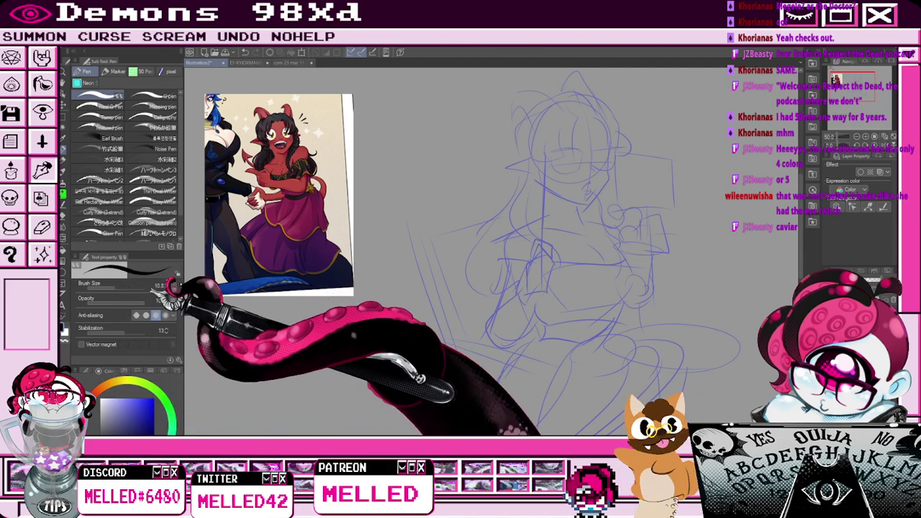
Ink the jaw, cheek and small open mouth in black over the blue head sketch.
scroll(593, 171, "up", 3)
mouse_move(647, 152)
left_mouse_down()
mouse_move(642, 178)
mouse_move(620, 230)
mouse_move(646, 201)
mouse_move(577, 266)
mouse_move(446, 218)
left_mouse_up()
key("ctrl+z")
key("ctrl+z")
mouse_move(611, 247)
left_mouse_down()
mouse_move(529, 280)
mouse_move(461, 242)
left_mouse_up()
left_click_drag(640, 152, 651, 90)
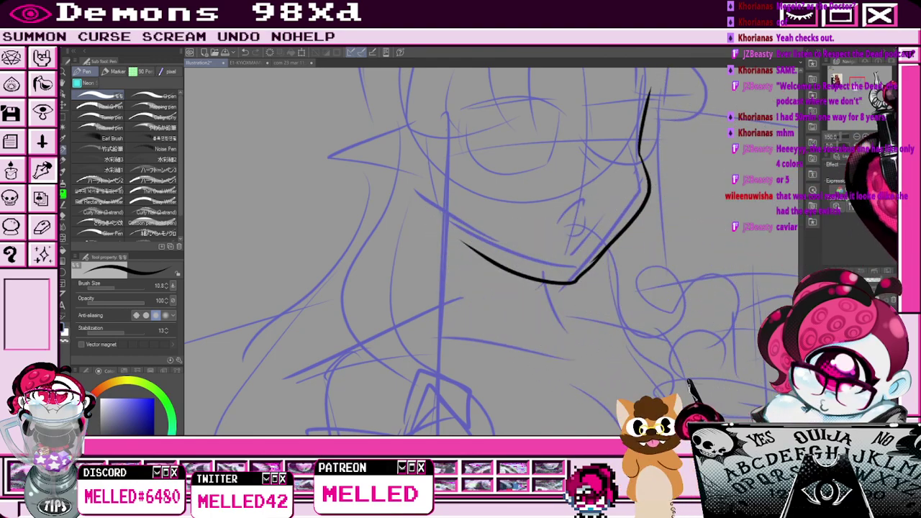
left_click_drag(857, 84, 857, 81)
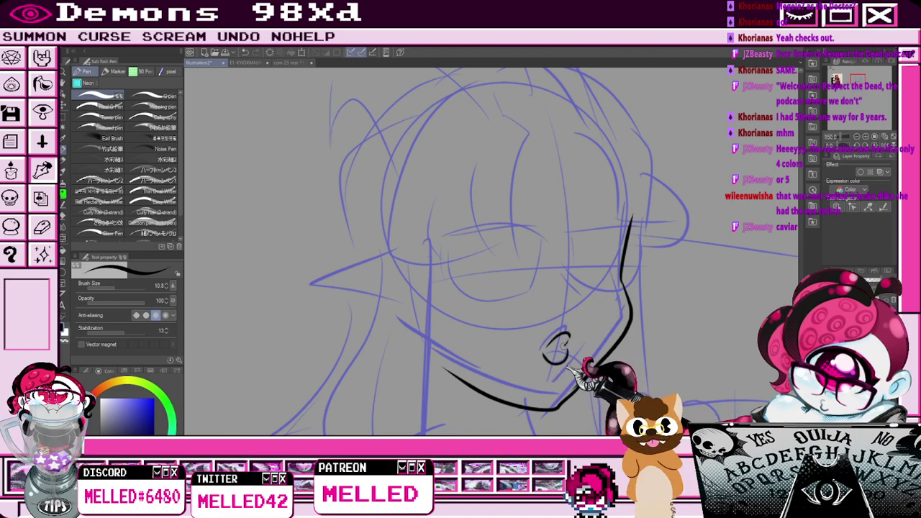
Ink the pointed ear and the side lock of hair sweeping down in front of it.
mouse_move(394, 254)
left_mouse_down()
mouse_move(308, 290)
mouse_move(396, 312)
left_mouse_up()
mouse_move(414, 128)
left_mouse_down()
mouse_move(377, 193)
mouse_move(410, 264)
left_mouse_up()
left_click_drag(387, 208, 435, 269)
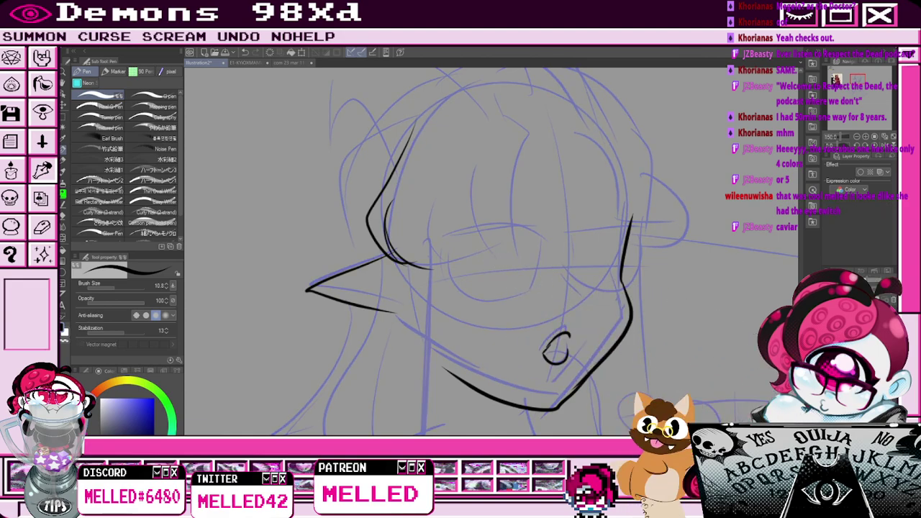
Ink the fringe strands across the forehead, erasing and redrawing the central lock.
mouse_move(432, 267)
left_mouse_down()
mouse_move(419, 208)
mouse_move(486, 264)
left_mouse_up()
mouse_move(528, 132)
left_mouse_down()
mouse_move(534, 229)
mouse_move(485, 209)
left_mouse_up()
left_click_drag(511, 147, 553, 149)
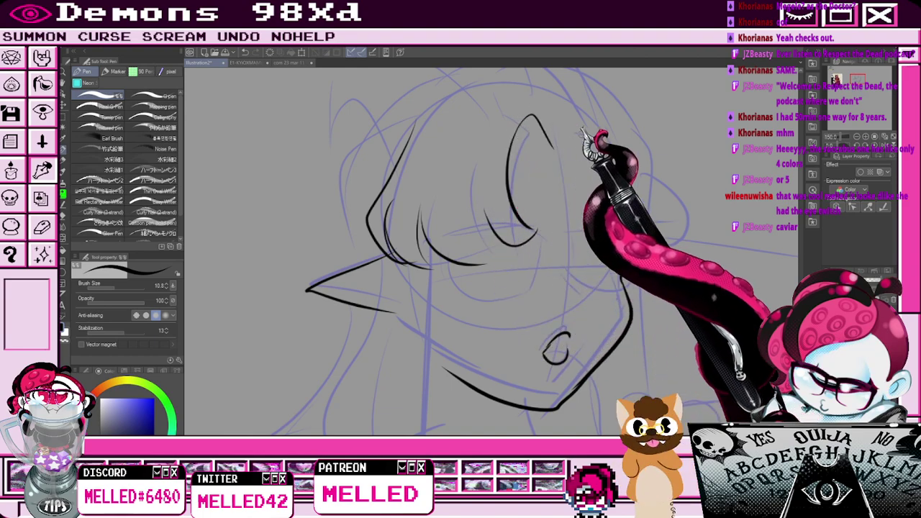
mouse_move(481, 226)
left_mouse_down()
mouse_move(489, 250)
mouse_move(459, 257)
left_mouse_up()
key("e")
mouse_move(490, 211)
left_mouse_down()
mouse_move(514, 186)
mouse_move(495, 226)
left_mouse_up()
key("p")
mouse_move(525, 119)
left_mouse_down()
mouse_move(506, 247)
mouse_move(491, 229)
left_mouse_up()
mouse_move(515, 124)
left_mouse_down()
mouse_move(567, 144)
mouse_move(589, 128)
mouse_move(581, 132)
mouse_move(628, 185)
left_mouse_up()
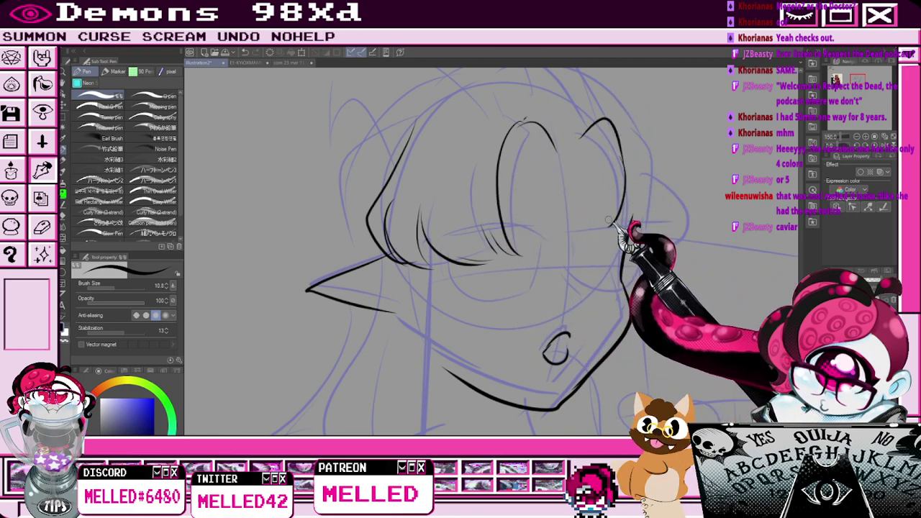
Ink the outer hair contours on both sides of the head and the inner curve of the horn above the ear.
mouse_move(589, 101)
left_mouse_down()
mouse_move(622, 95)
mouse_move(661, 142)
mouse_move(685, 232)
left_mouse_up()
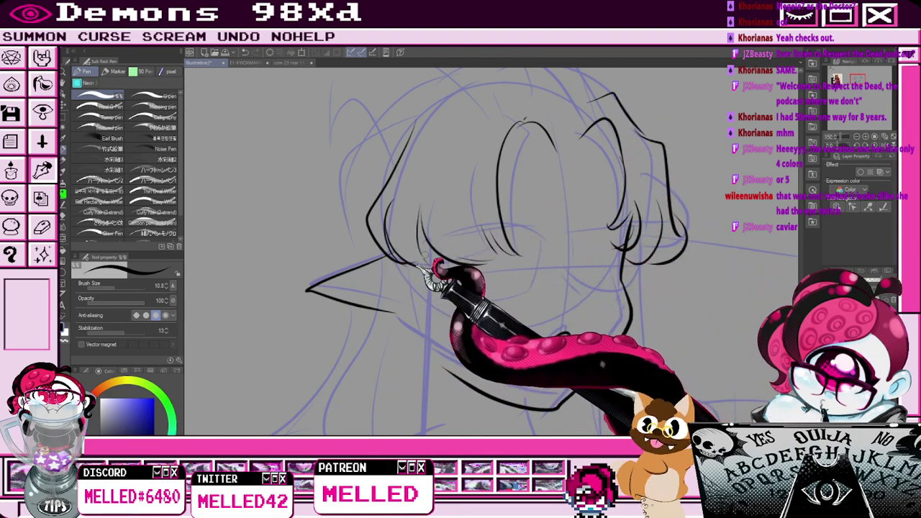
mouse_move(371, 133)
left_mouse_down()
mouse_move(322, 181)
mouse_move(354, 267)
left_mouse_up()
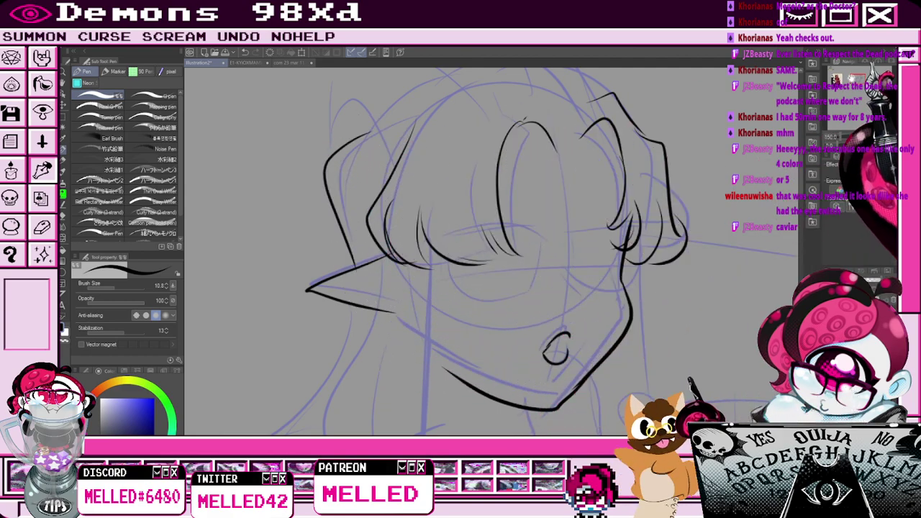
left_click_drag(853, 77, 852, 72)
mouse_move(362, 305)
left_mouse_down()
mouse_move(368, 271)
mouse_move(435, 324)
left_mouse_up()
mouse_move(449, 291)
left_mouse_down()
mouse_move(462, 259)
mouse_move(545, 259)
left_mouse_up()
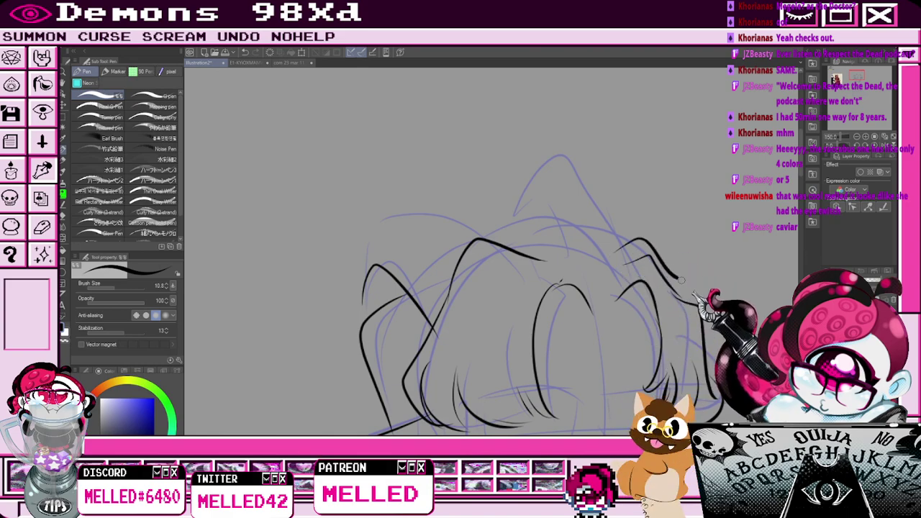
Ink the outer curves of both horns and the wavy hair outline along the crown.
key("e")
key("p")
mouse_move(700, 313)
left_mouse_down()
mouse_move(628, 175)
mouse_move(567, 213)
mouse_move(603, 231)
left_mouse_up()
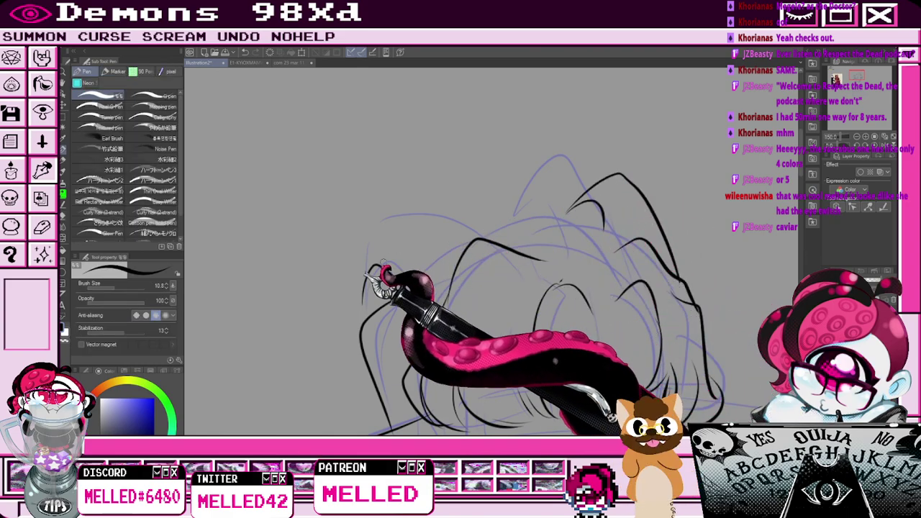
mouse_move(356, 285)
left_mouse_down()
mouse_move(496, 234)
mouse_move(529, 251)
left_mouse_up()
mouse_move(475, 230)
left_mouse_down()
mouse_move(500, 218)
mouse_move(557, 234)
left_mouse_up()
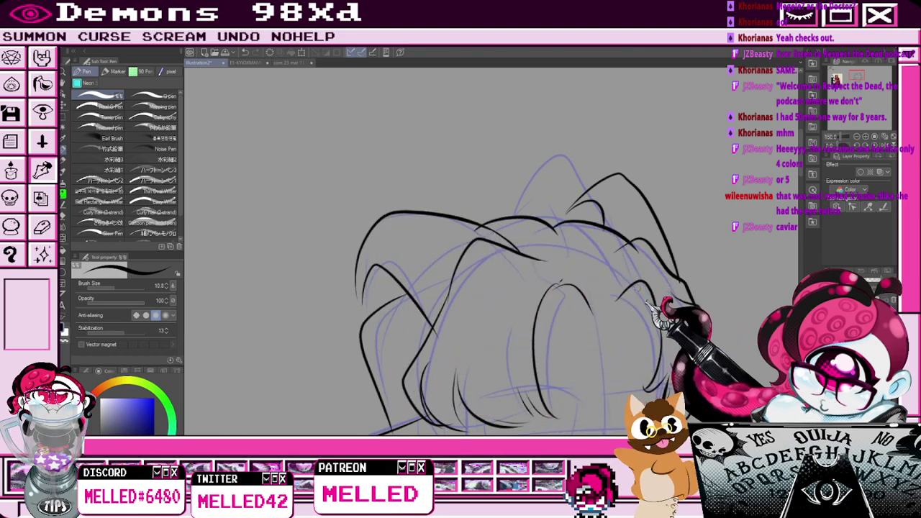
scroll(595, 290, "down", 2)
left_click_drag(676, 356, 686, 269)
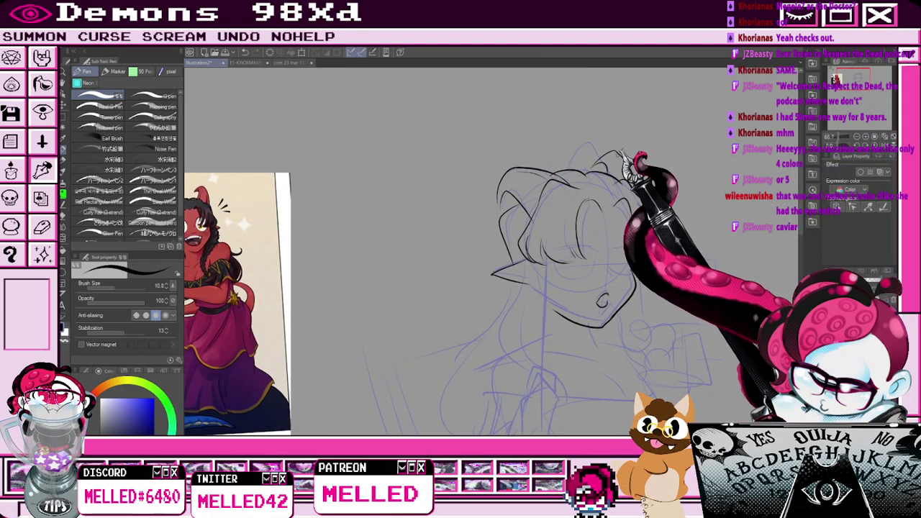
scroll(601, 273, "up", 1)
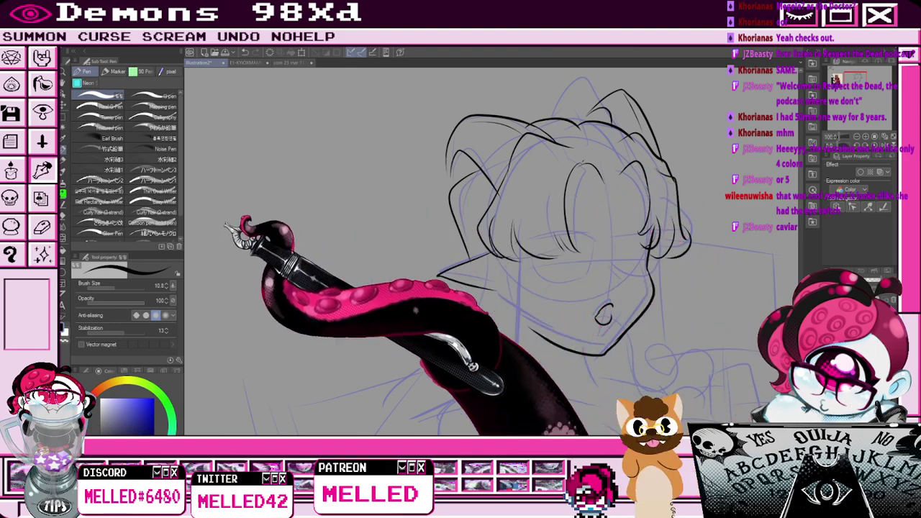
Lasso the lower face linework and shift the jaw and mouth slightly upward with Free Transform.
left_click(71, 94)
left_click(76, 88)
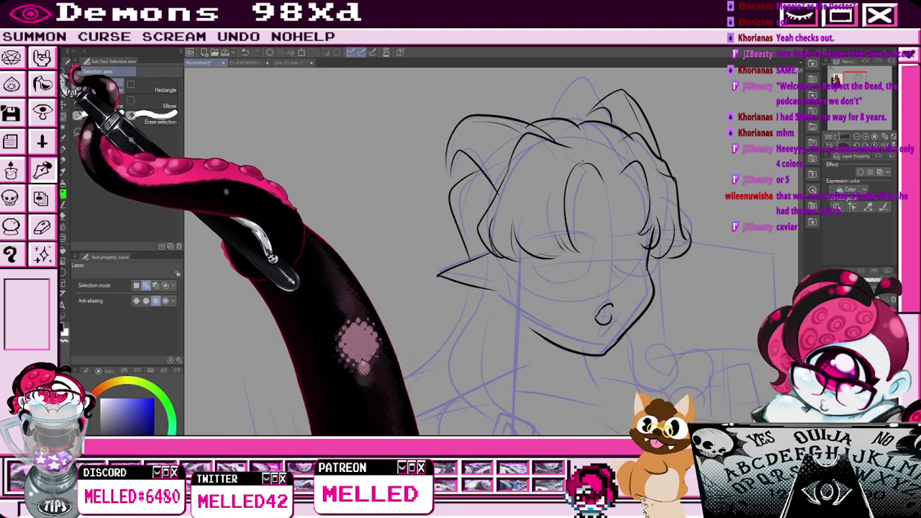
mouse_move(659, 345)
left_mouse_down()
mouse_move(519, 287)
mouse_move(633, 334)
mouse_move(632, 326)
mouse_move(561, 351)
mouse_move(631, 333)
left_mouse_up()
key("ctrl+t")
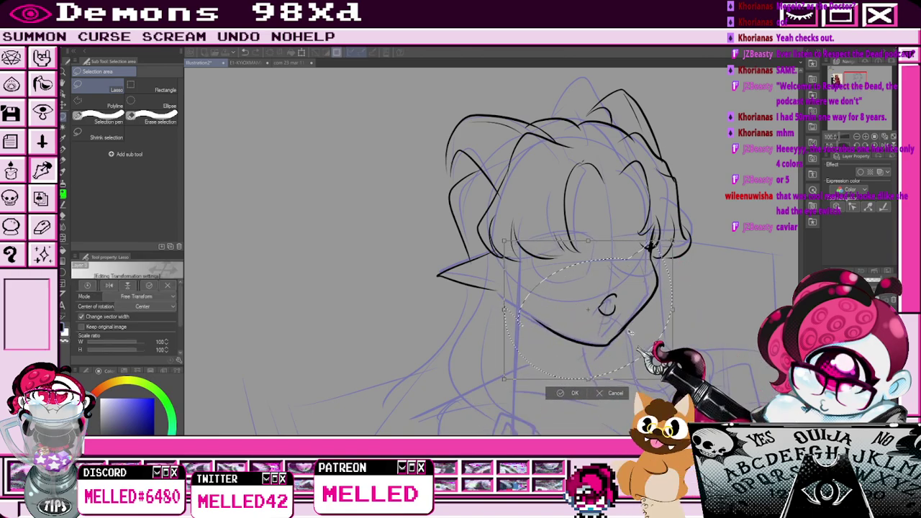
left_click_drag(676, 378, 677, 385)
left_click_drag(657, 355, 657, 351)
left_click(560, 399)
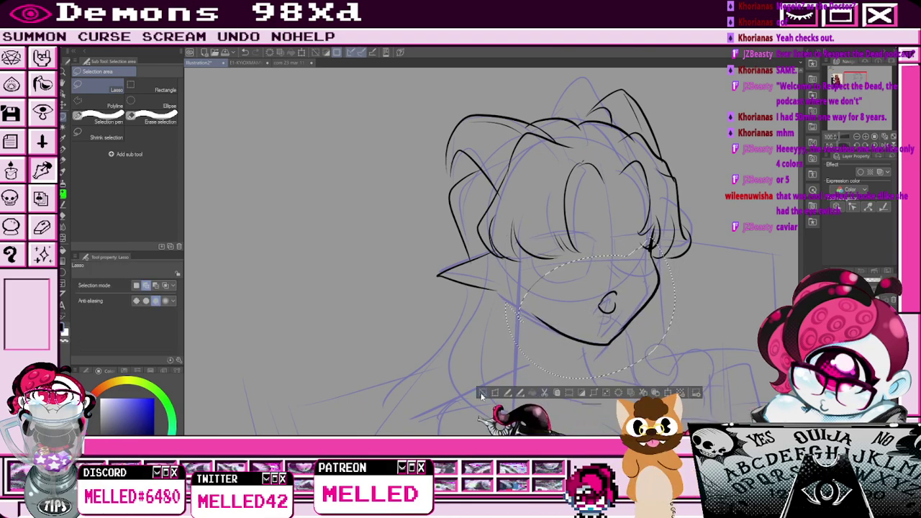
Rework the fringe with a new hairline across the forehead, erasing the overlapping lines around the strands.
key("p")
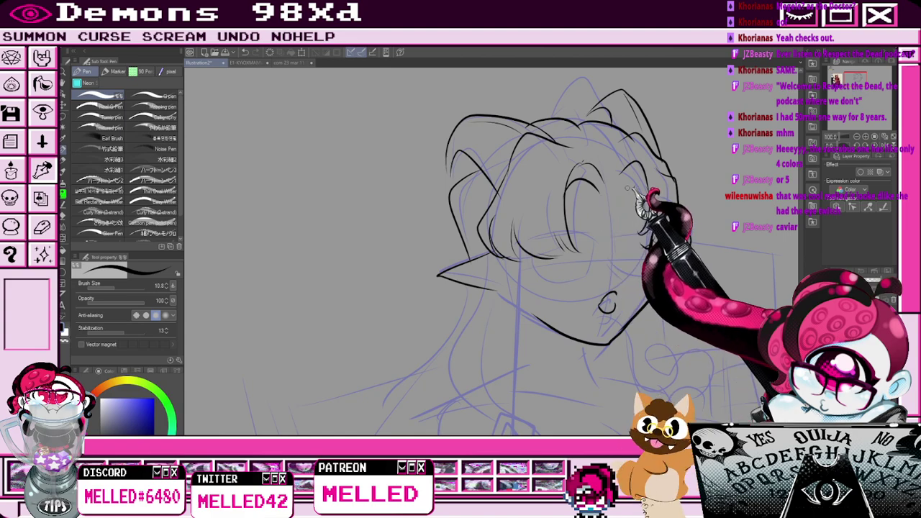
key("e")
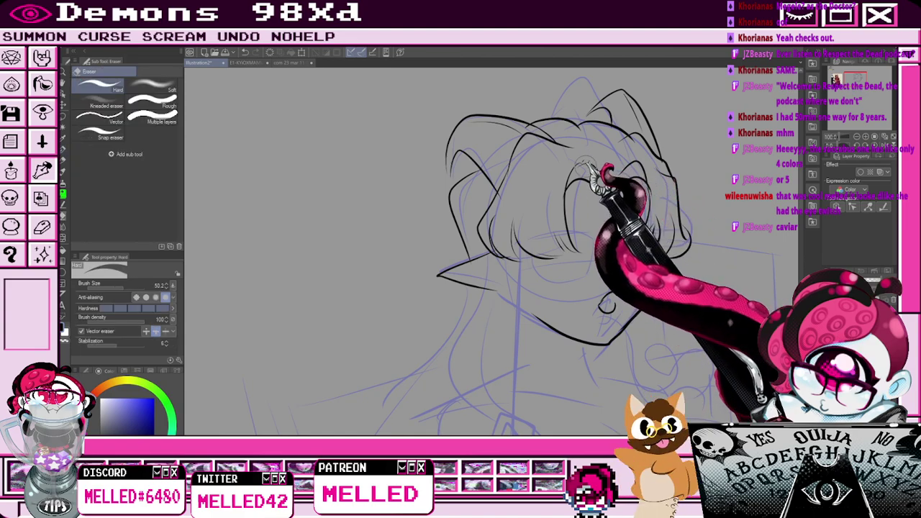
key("p")
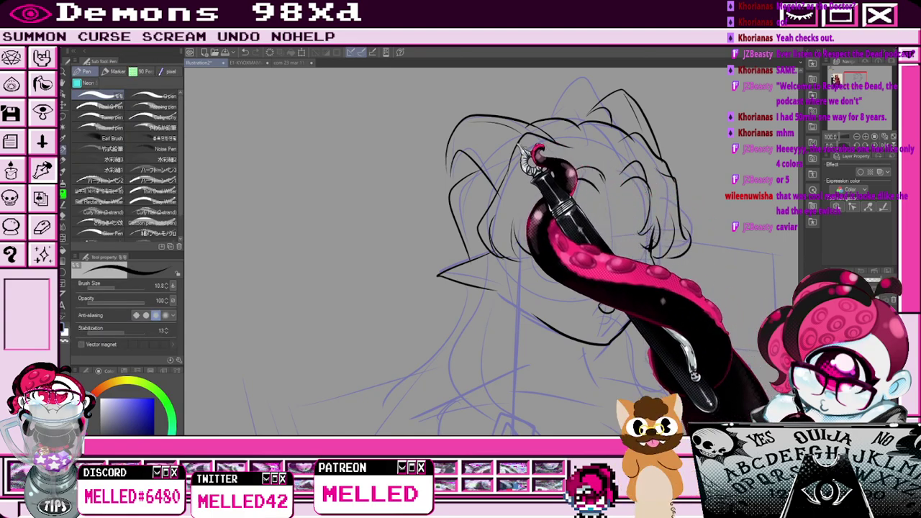
key("e")
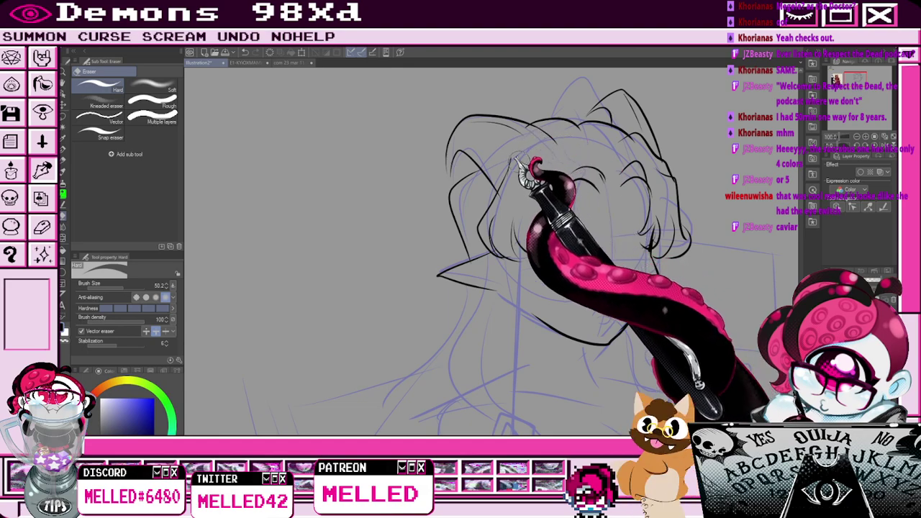
key("p")
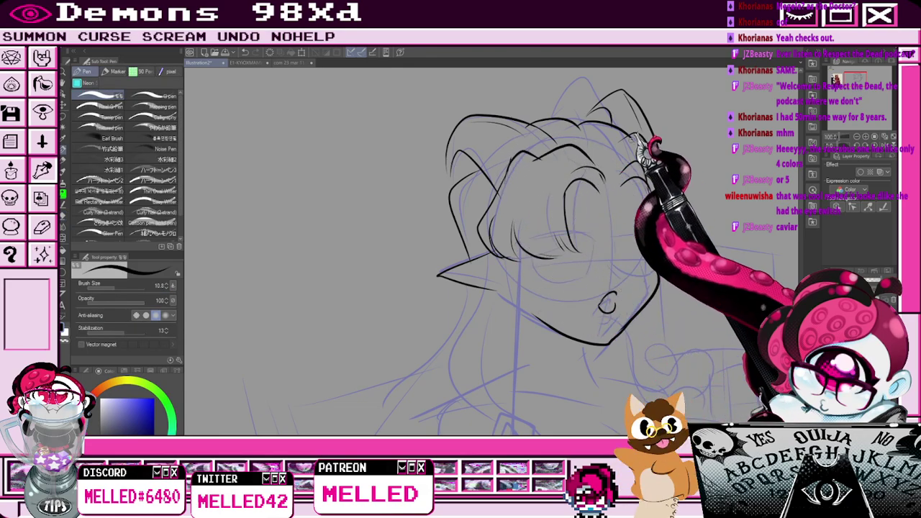
key("e")
key("p")
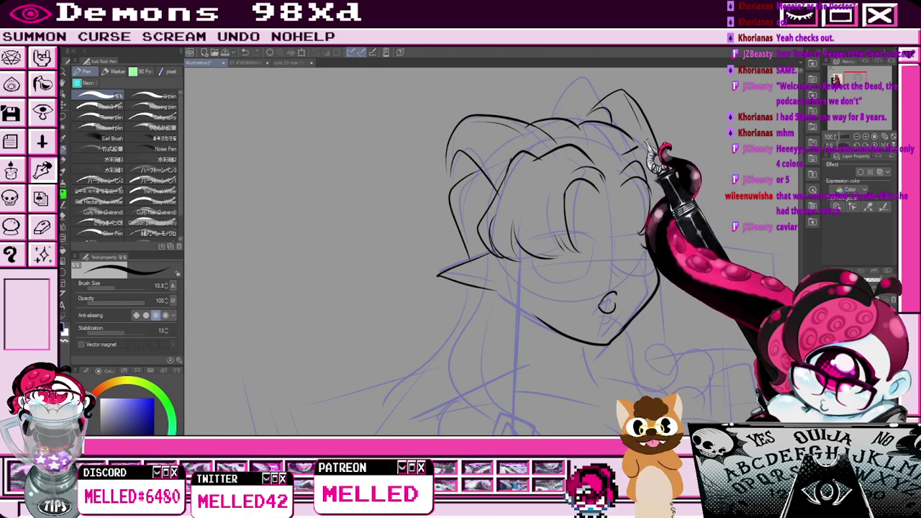
key("e")
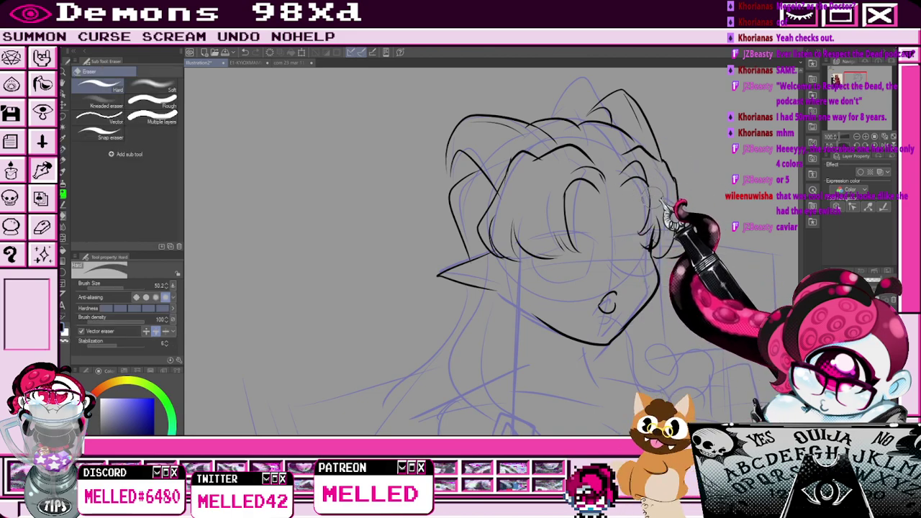
Ink a pair of half-rounded glasses with a nose bridge, erasing the hair lines overlapping the lenses.
key("p")
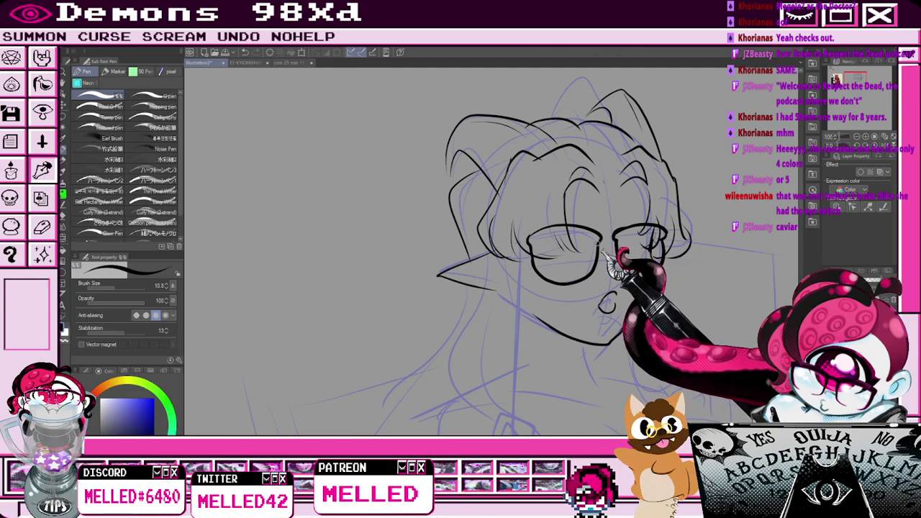
key("e")
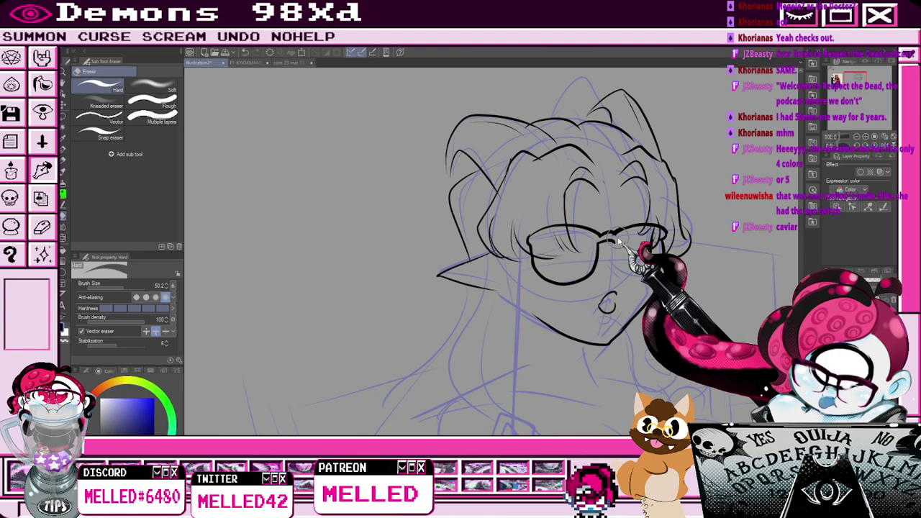
key("p")
key("e")
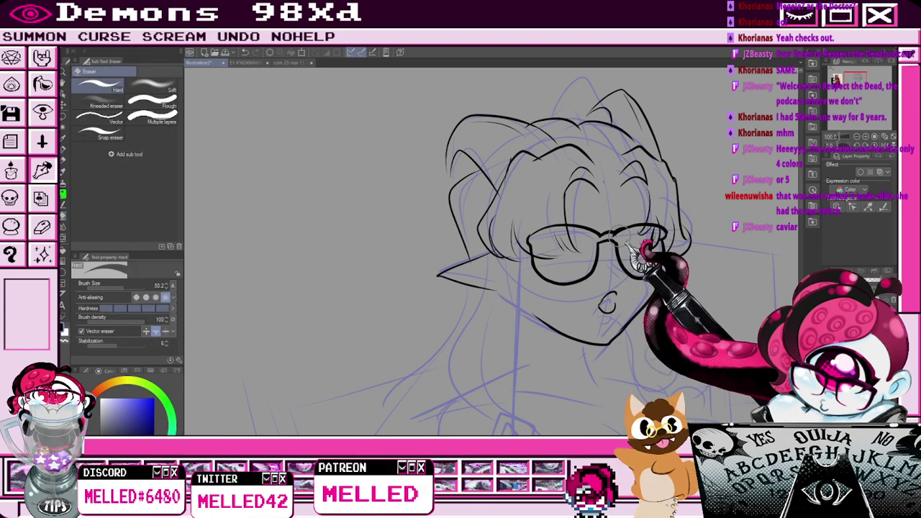
key("p")
key("e")
scroll(646, 241, "down", 1)
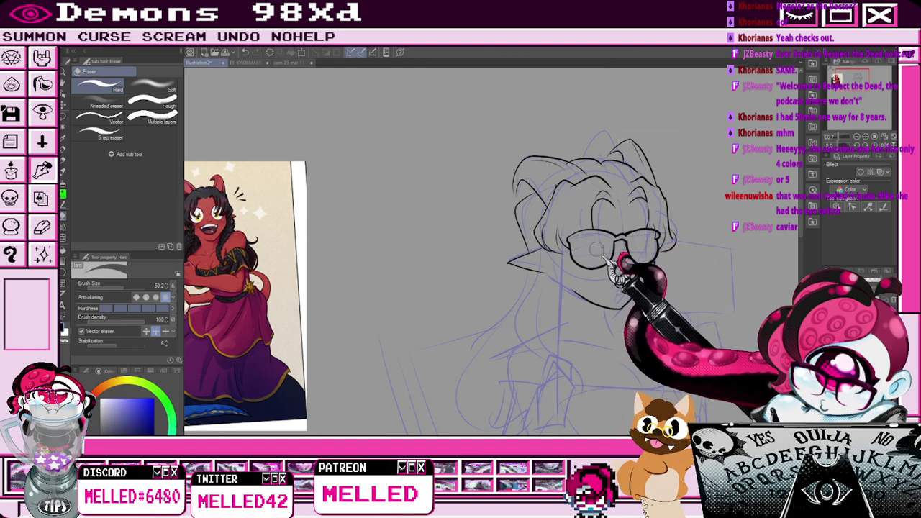
Ink a long braid hanging on each side of the face and outline the neck between them.
key("p")
key("ctrl+plus")
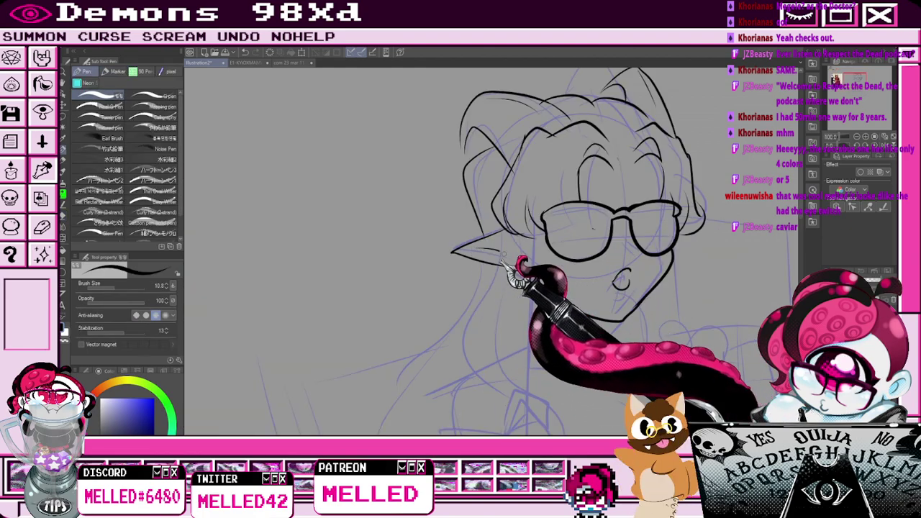
key("ctrl+minus")
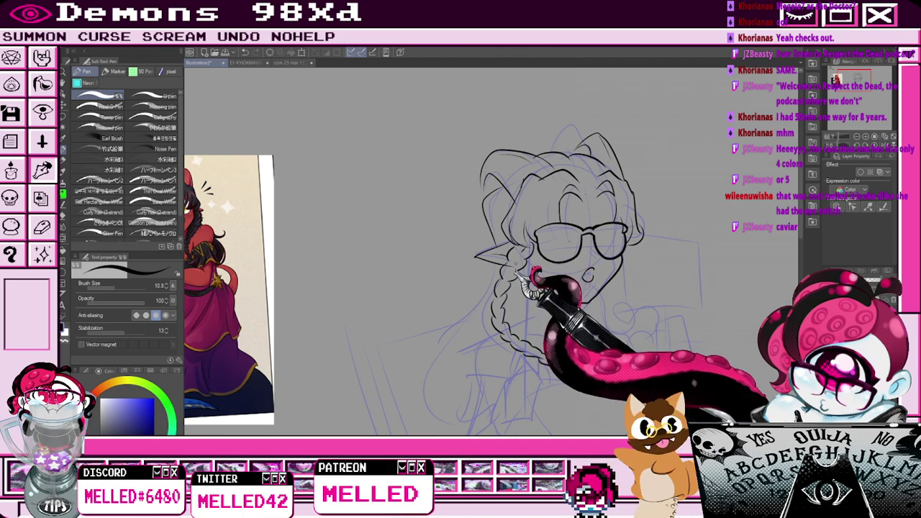
key("e")
key("p")
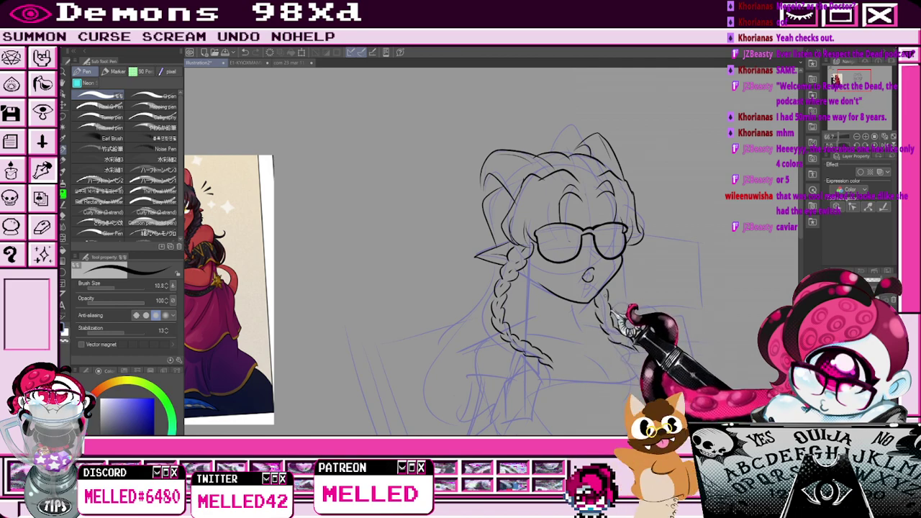
scroll(529, 298, "down", 1)
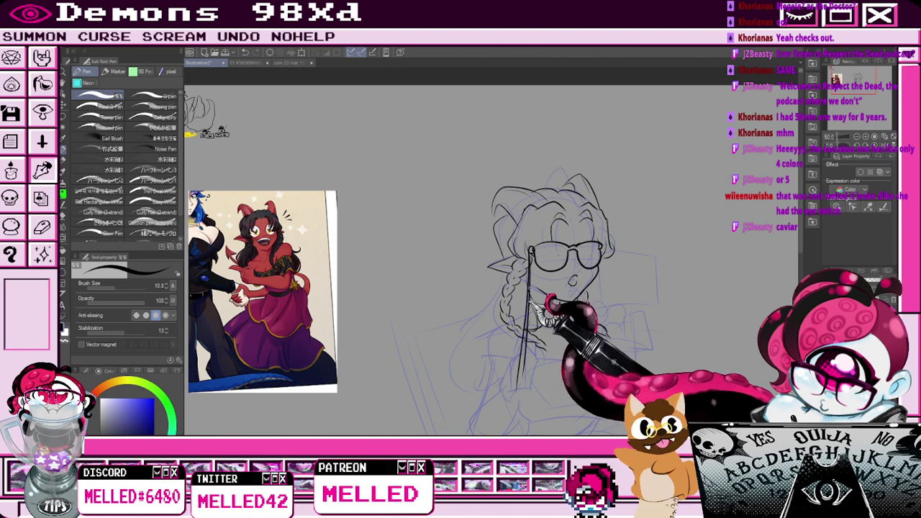
Undo the long strand hanging from the glasses, and thicken the frame with hinges and inner rim lines.
key("ctrl+z")
key("ctrl+z")
scroll(548, 260, "up", 2)
key("e")
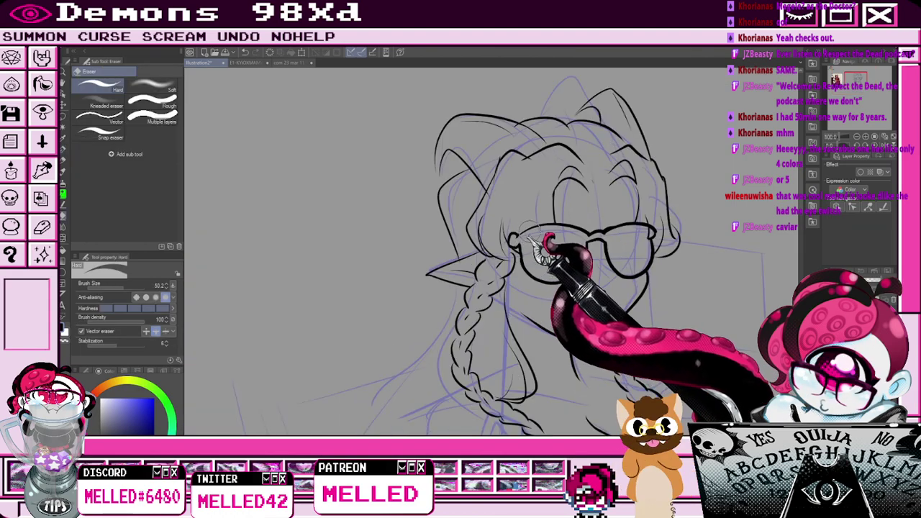
key("p")
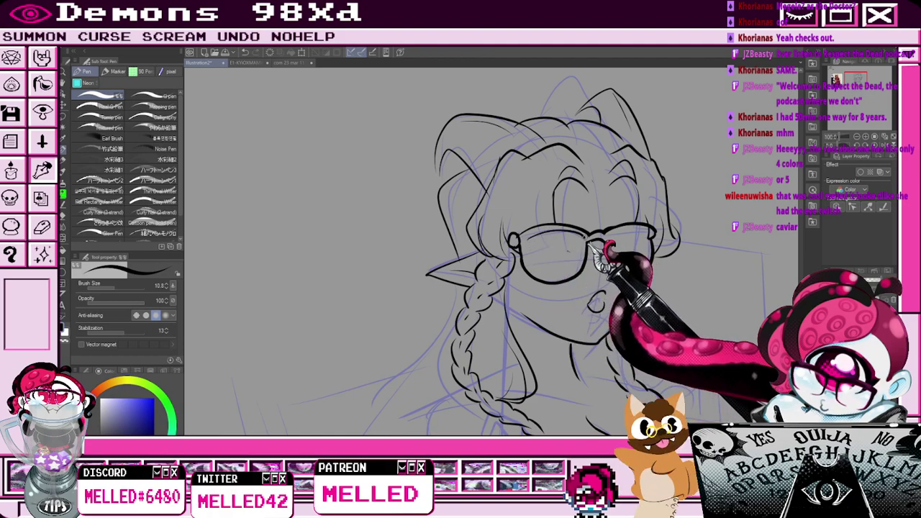
key("e")
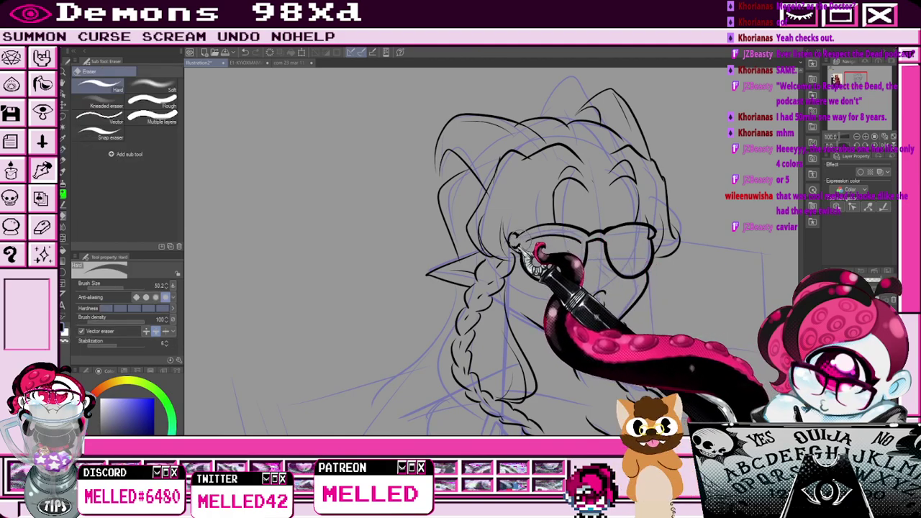
key("p")
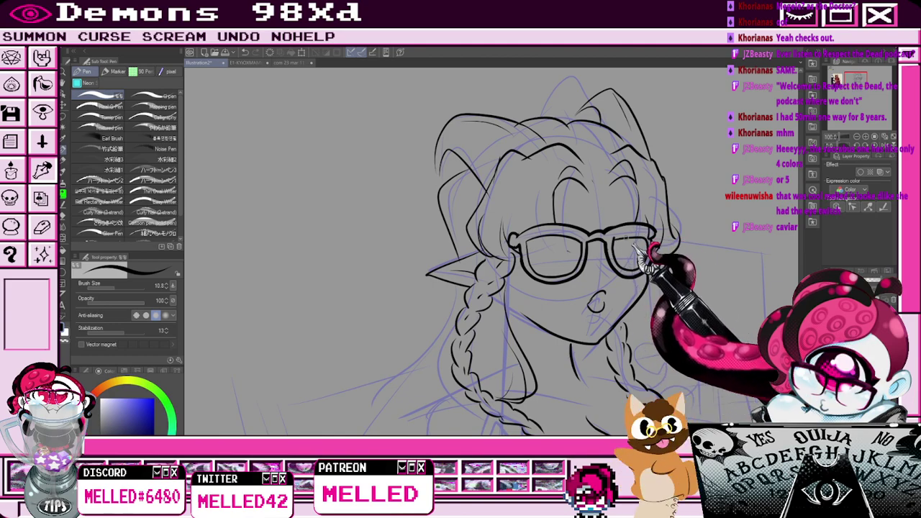
key("e")
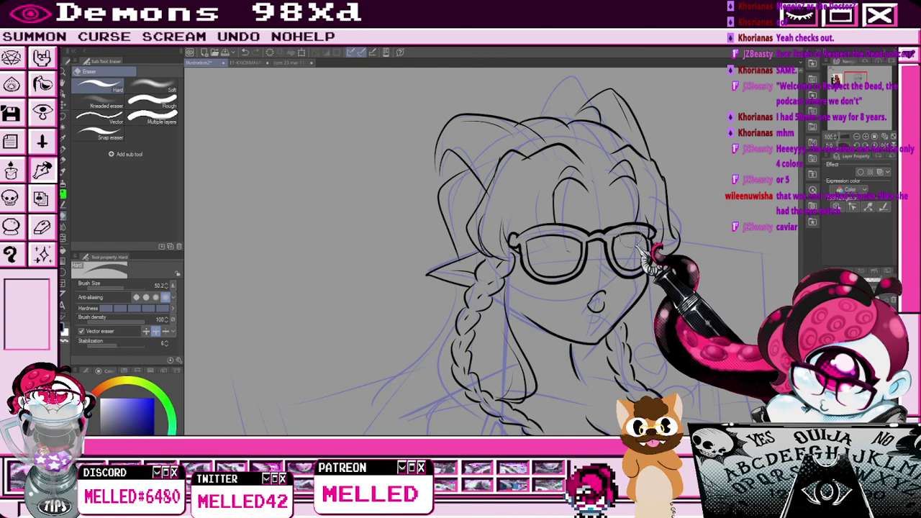
Ink the scalloped lower edge of the top, the shoulder beside the long braid, and the outer contour of the bent arm.
scroll(651, 234, "down", 1)
key("p")
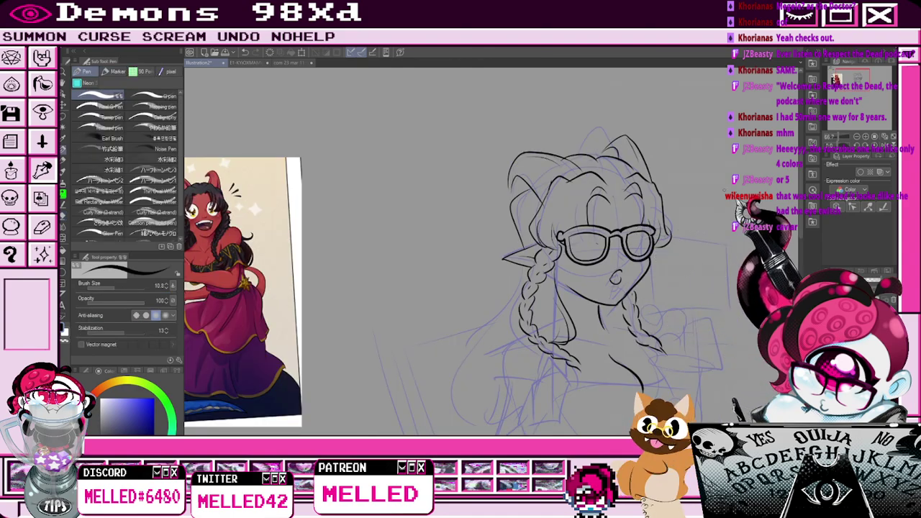
left_click_drag(852, 84, 855, 85)
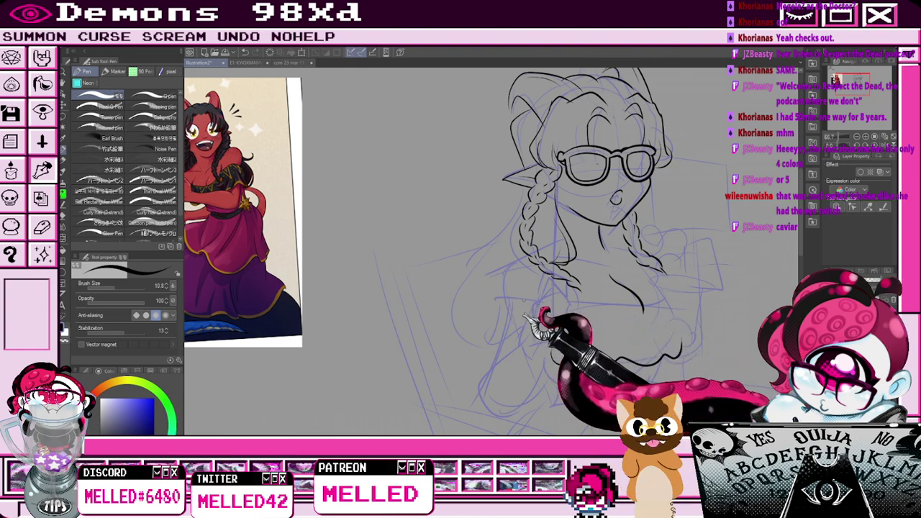
left_click_drag(530, 262, 500, 301)
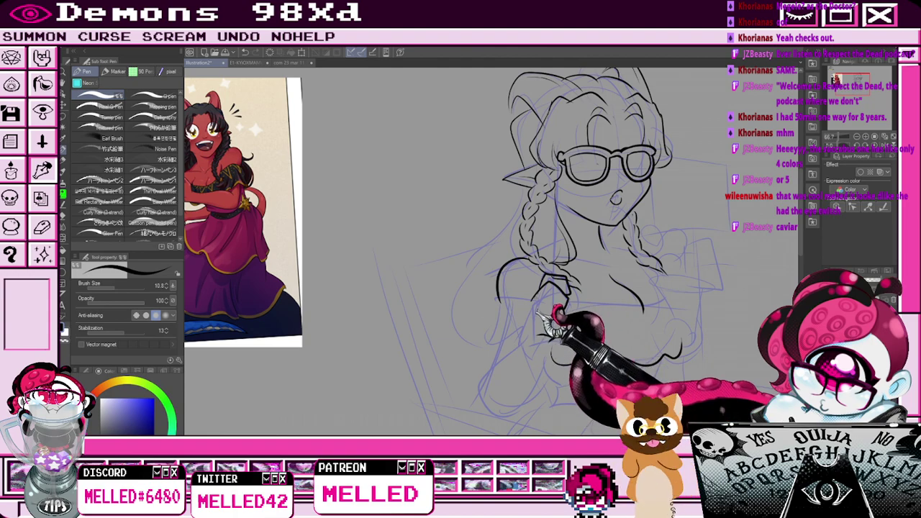
left_click_drag(551, 338, 489, 417)
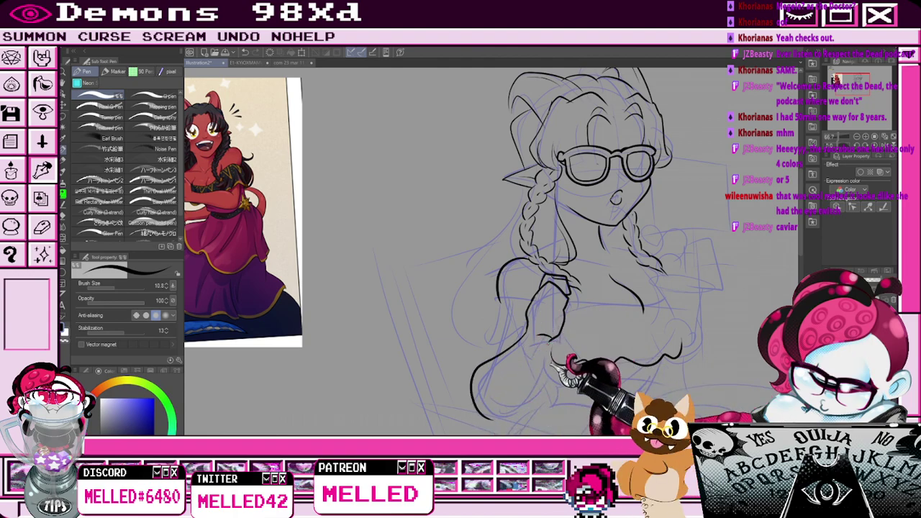
Ink the fingers of the raised fist and the inner forearm line down to the elbow, erasing stray lines around the hand.
key("e")
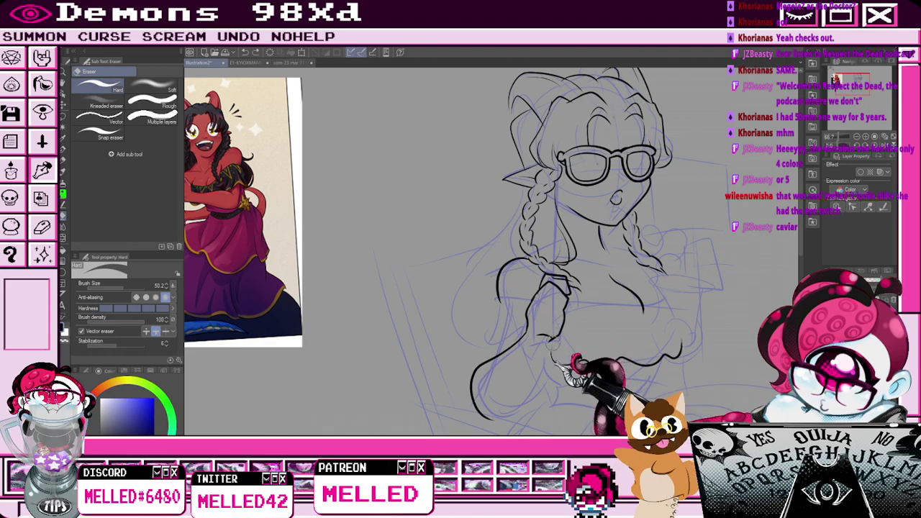
key("p")
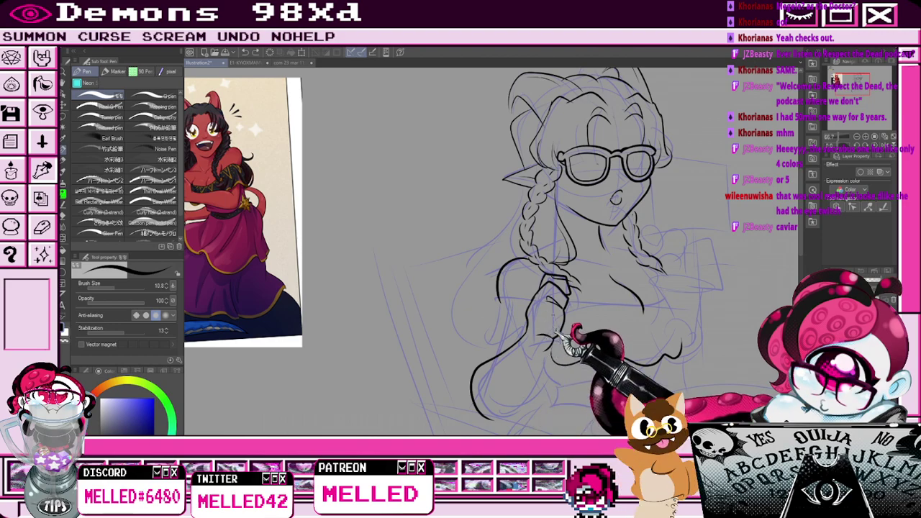
left_click_drag(553, 315, 562, 324)
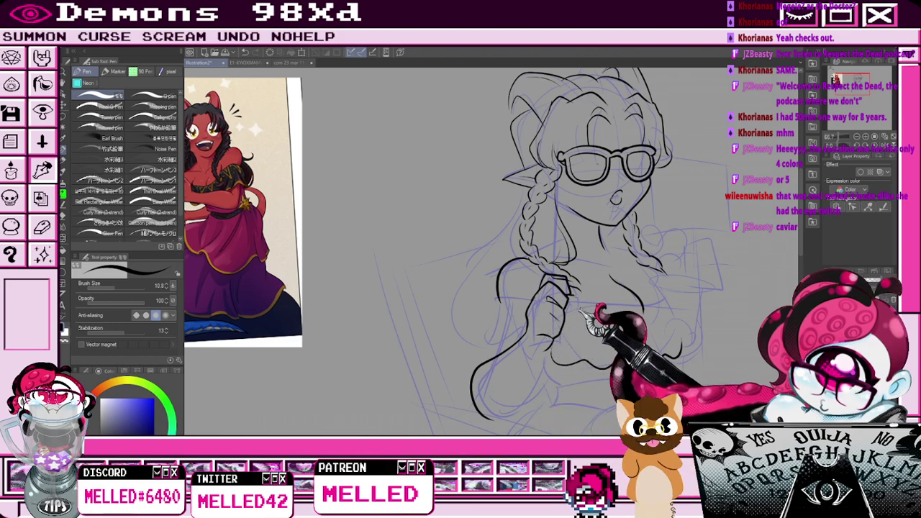
key("e")
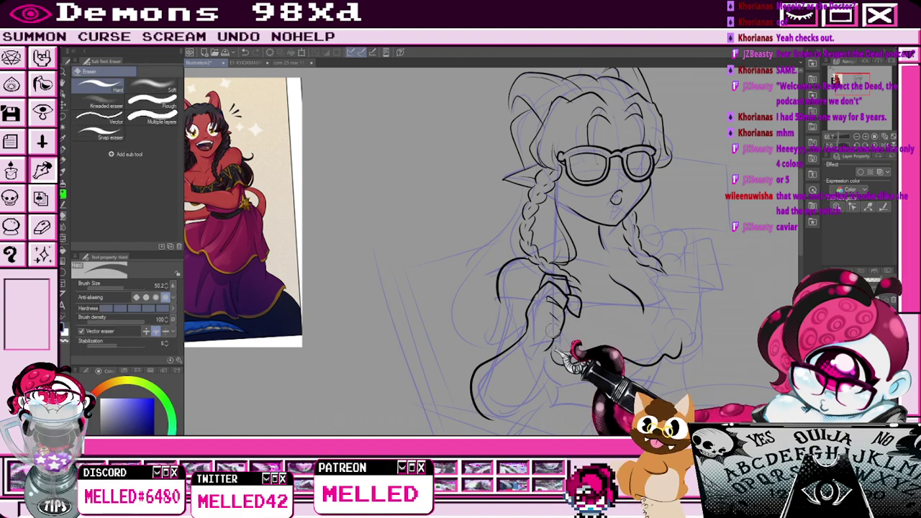
key("p")
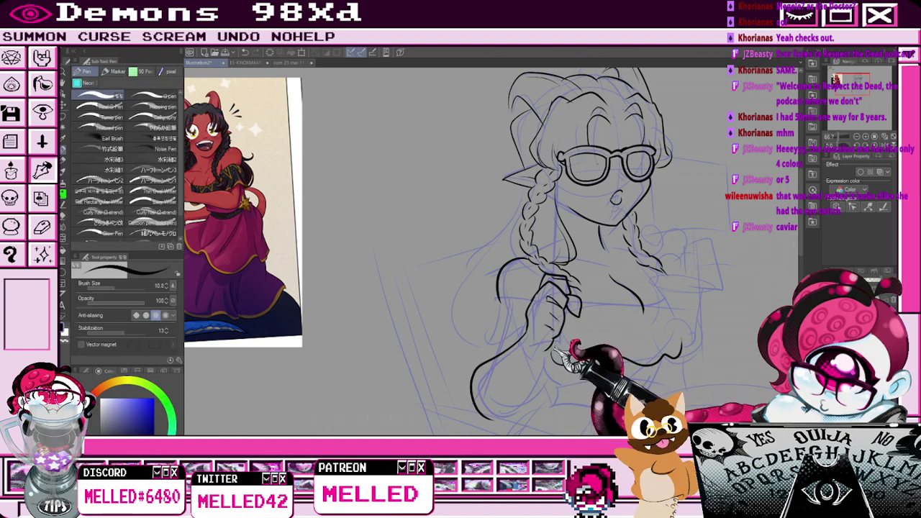
left_click_drag(552, 354, 682, 346)
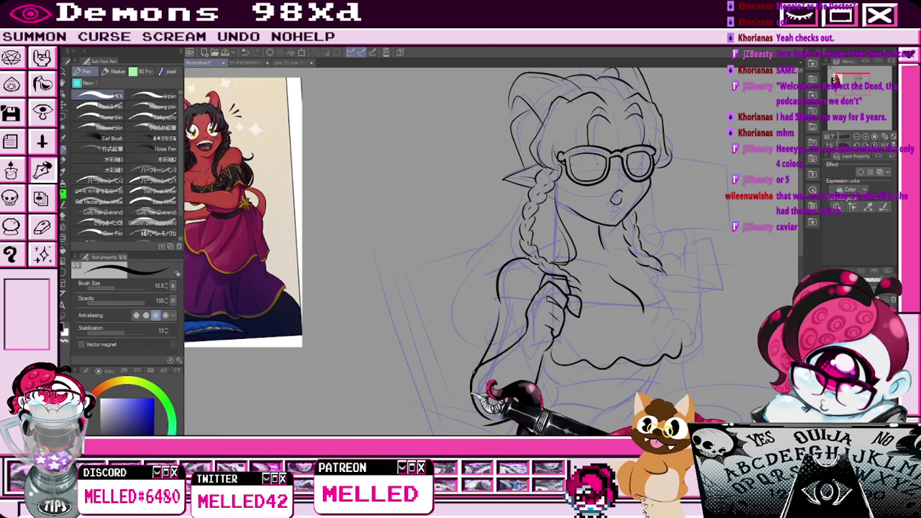
Refine the inked outline of the raised forearm, erasing the overlapping strokes around the wrist, elbow and upper arm.
key("e")
key("p")
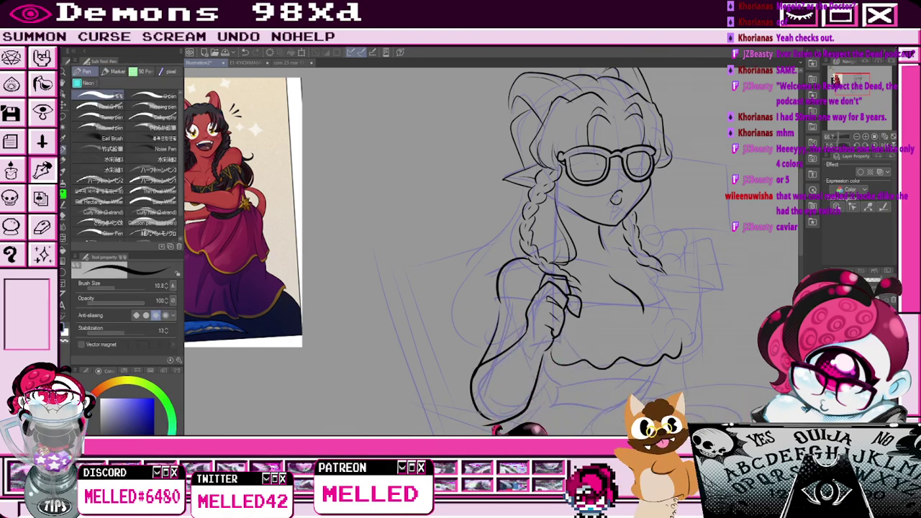
key("e")
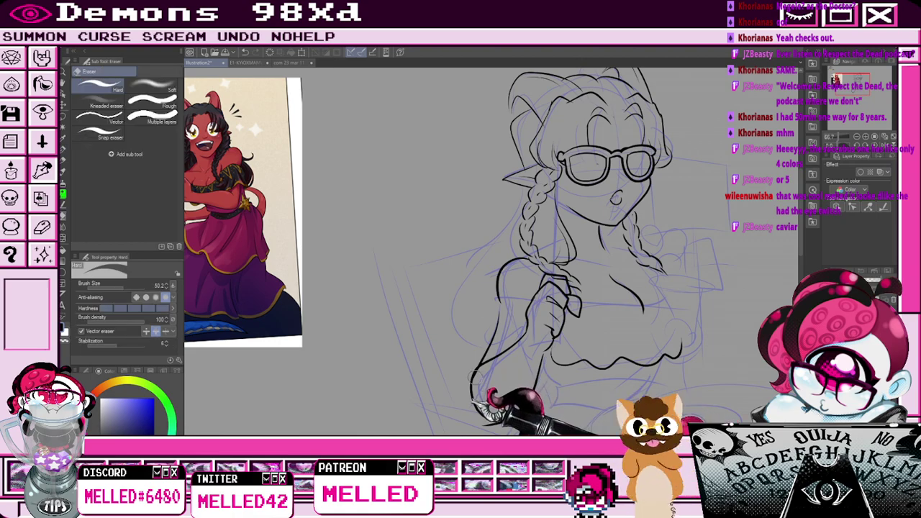
key("ctrl+z")
key("p")
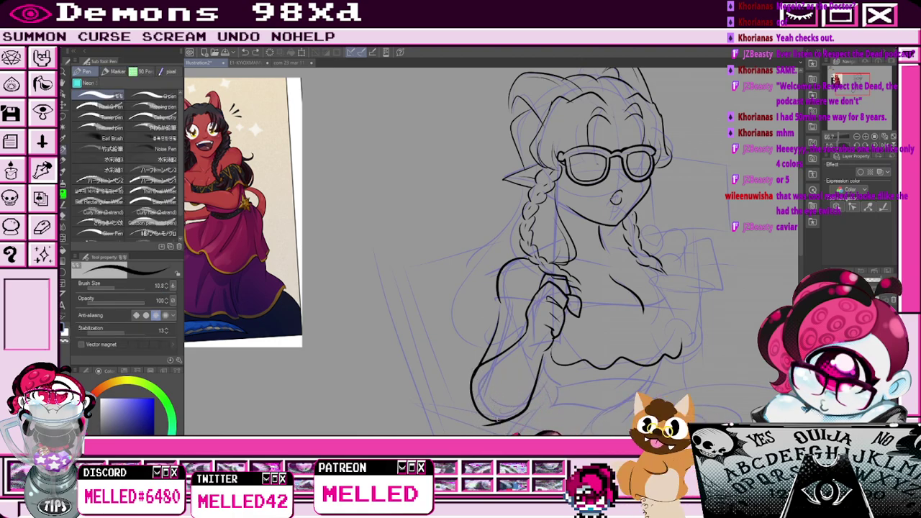
key("e")
key("p")
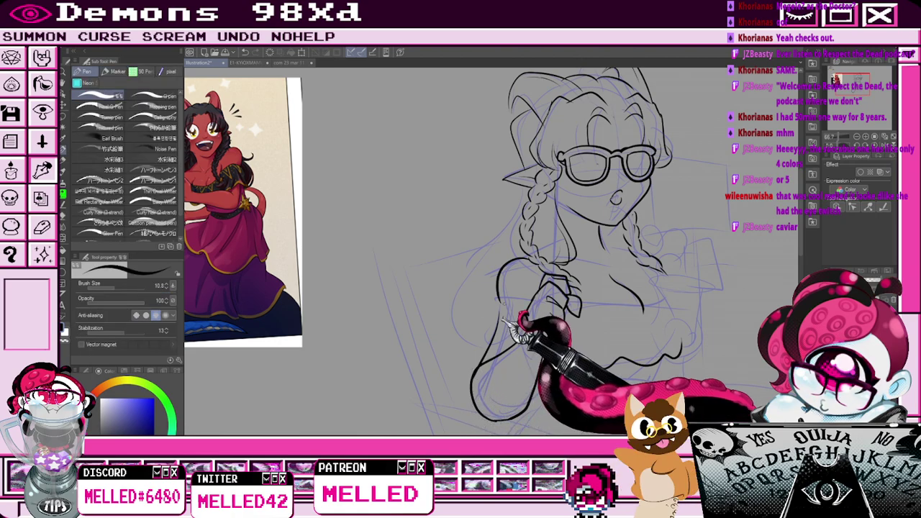
Ink the puffed sleeve with its cuff around the raised arm and erase stray lines beside the hand.
key("ctrl+z")
left_click_drag(496, 299, 477, 363)
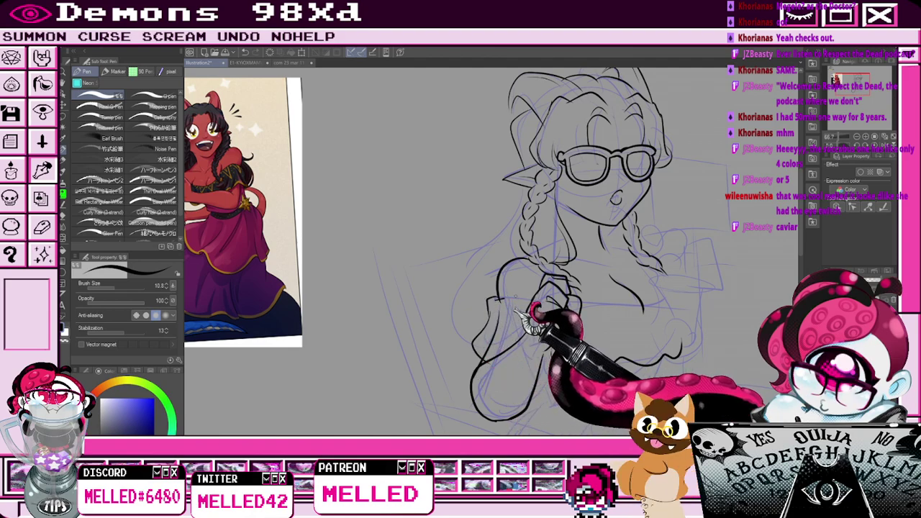
key("e")
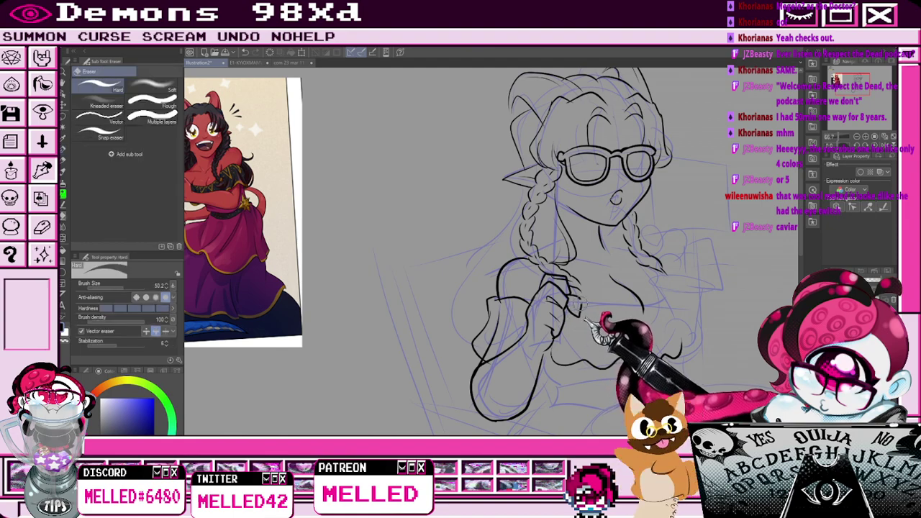
left_click_drag(579, 294, 578, 315)
key("p")
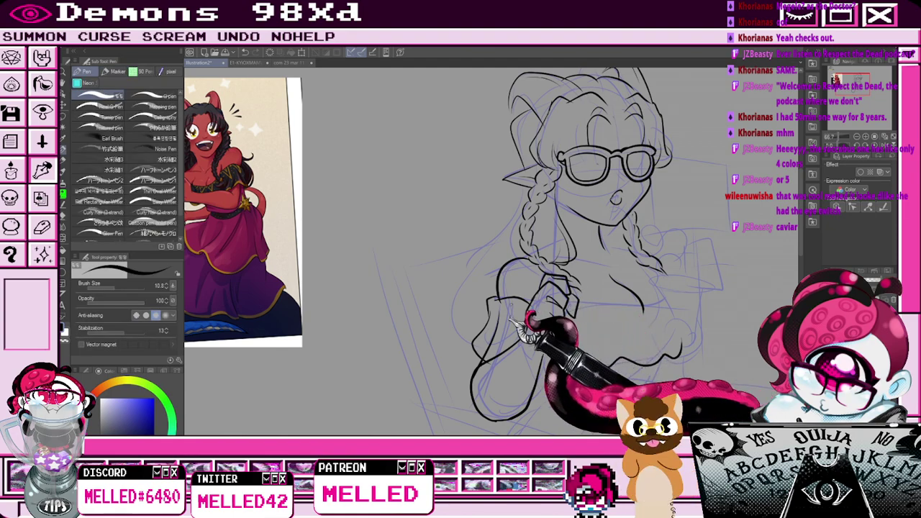
key("e")
key("p")
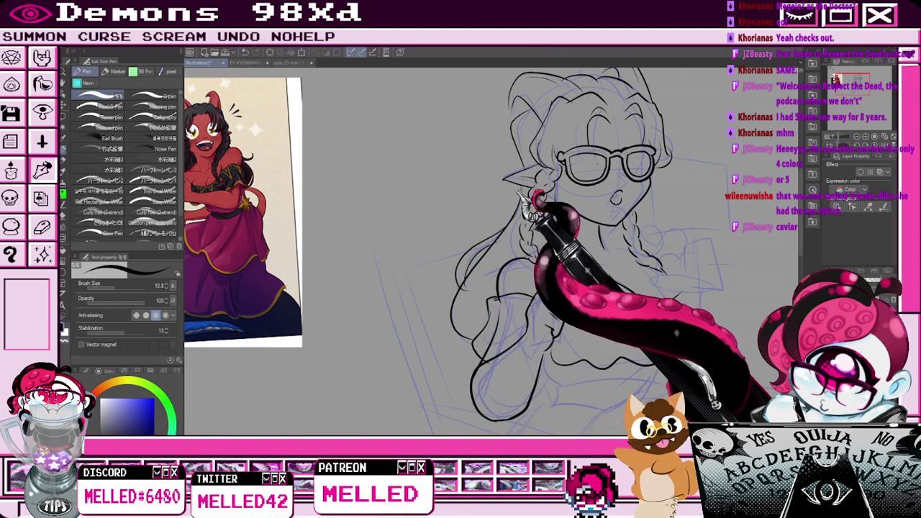
Ink the long loose hair behind the shoulder and the blouse neckline, erasing strokes that overlap the sleeve.
left_click_drag(529, 206, 472, 294)
key("e")
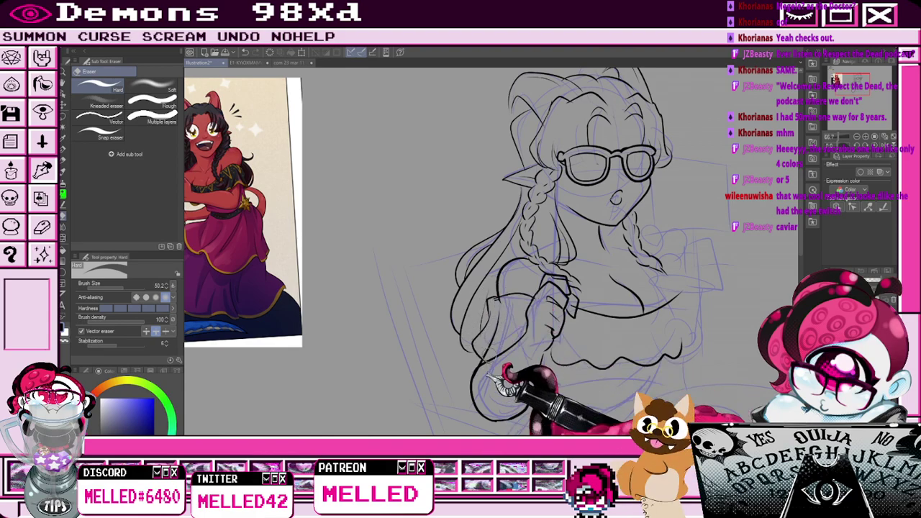
key("p")
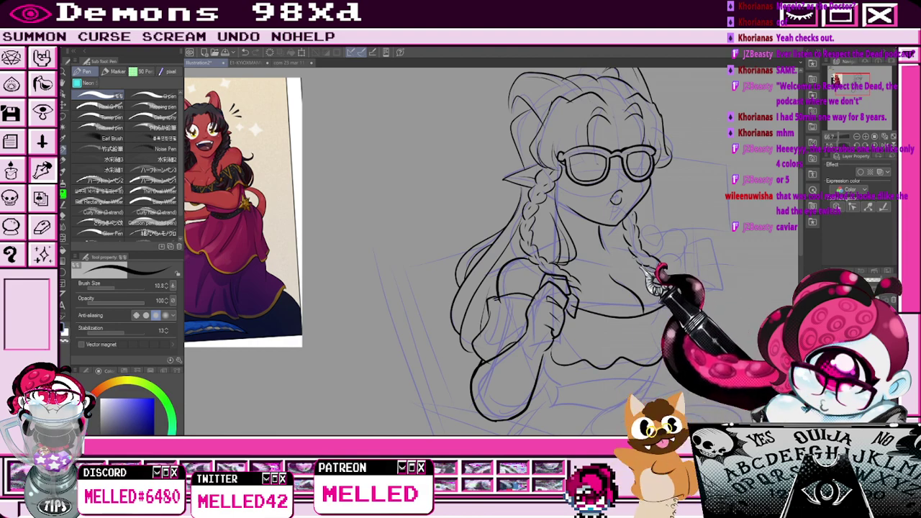
Ink the waist below the ruffled blouse, the waistband and the outer curve of the hip.
scroll(739, 205, "down", 2)
left_click_drag(740, 216, 646, 223)
scroll(645, 242, "up", 1)
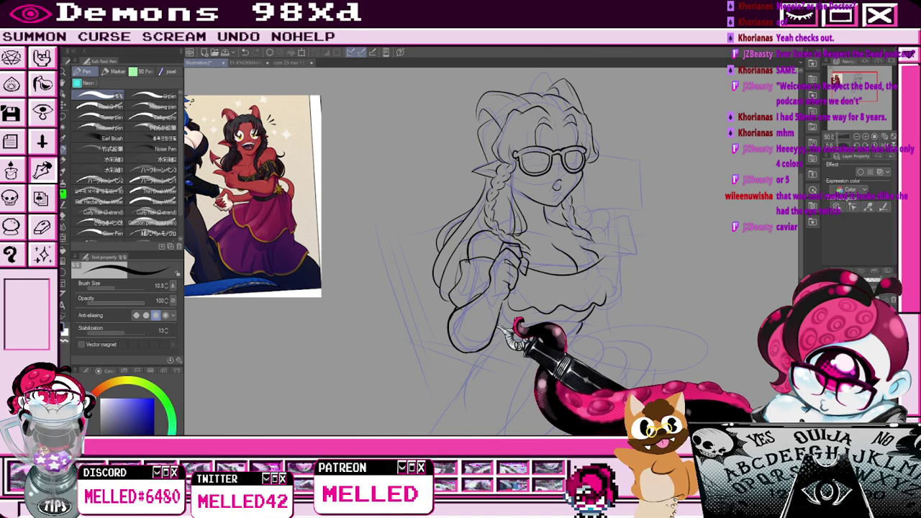
mouse_move(510, 328)
left_mouse_down()
mouse_move(509, 338)
mouse_move(578, 333)
left_mouse_up()
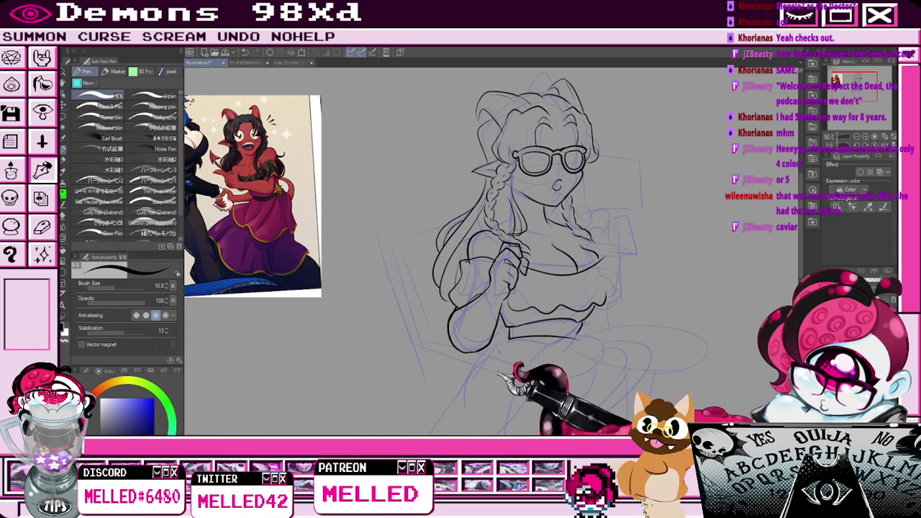
left_click_drag(509, 339, 462, 422)
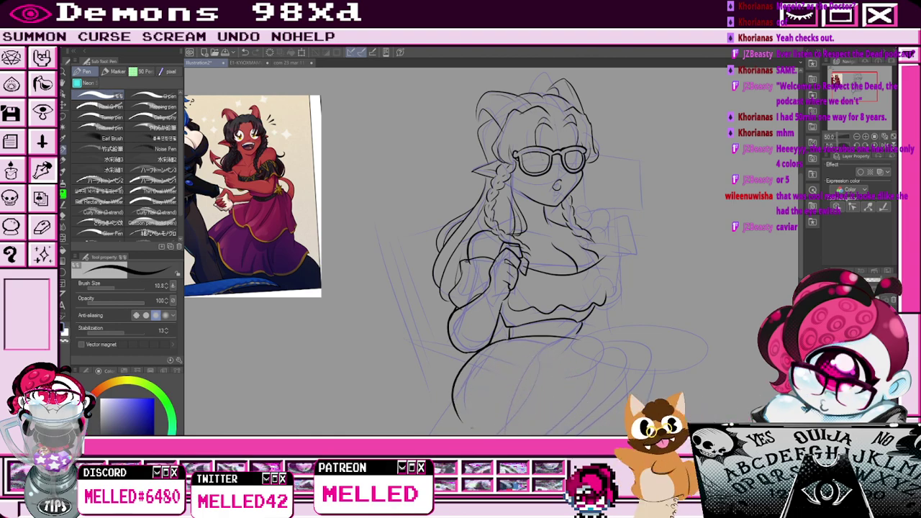
Ink the rounded outline of the front bent thigh and knee, redoing the stroke over the blue sketch.
left_click_drag(855, 87, 853, 95)
mouse_move(576, 235)
left_mouse_down()
mouse_move(624, 230)
mouse_move(647, 245)
mouse_move(590, 337)
left_mouse_up()
key("ctrl+z")
left_click_drag(853, 88, 853, 93)
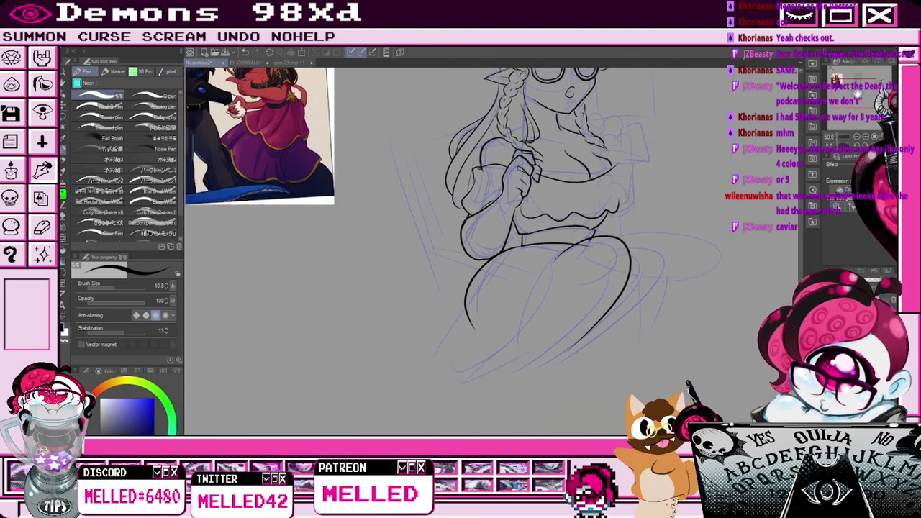
key("ctrl+z")
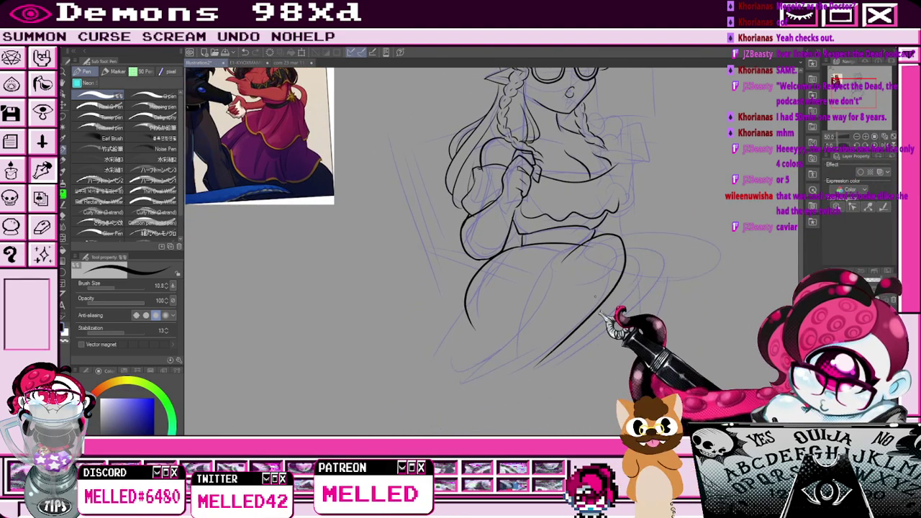
left_click_drag(568, 246, 551, 360)
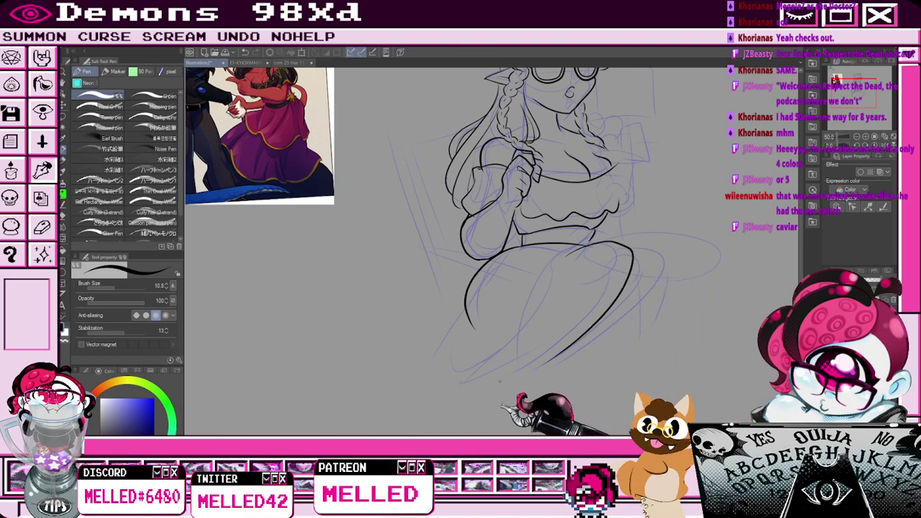
Ink the second knee and lower leg behind the front thigh, replacing the first attempt.
left_click_drag(632, 249, 616, 343)
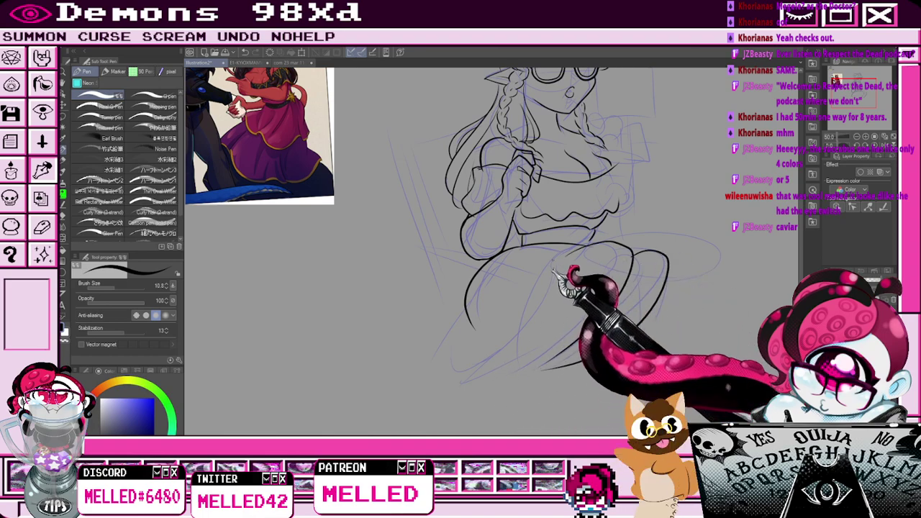
key("ctrl+z")
mouse_move(633, 257)
left_mouse_down()
mouse_move(676, 285)
mouse_move(533, 398)
left_mouse_up()
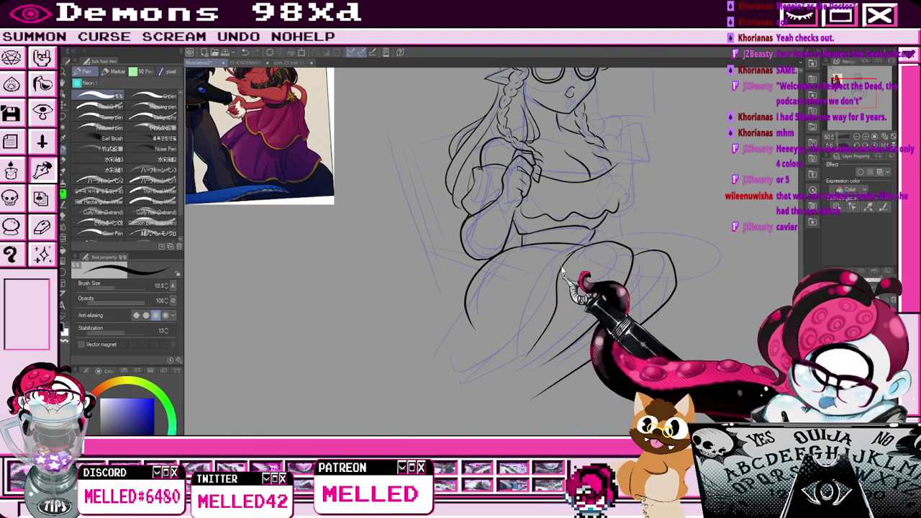
Ink the skirt's drape from the waistband across the thigh and around the hip, undoing unwanted hem strokes.
mouse_move(593, 242)
left_mouse_down()
mouse_move(495, 319)
mouse_move(559, 299)
mouse_move(524, 412)
left_mouse_up()
mouse_move(468, 310)
left_mouse_down()
mouse_move(471, 365)
mouse_move(447, 414)
left_mouse_up()
key("ctrl+z")
key("ctrl+z")
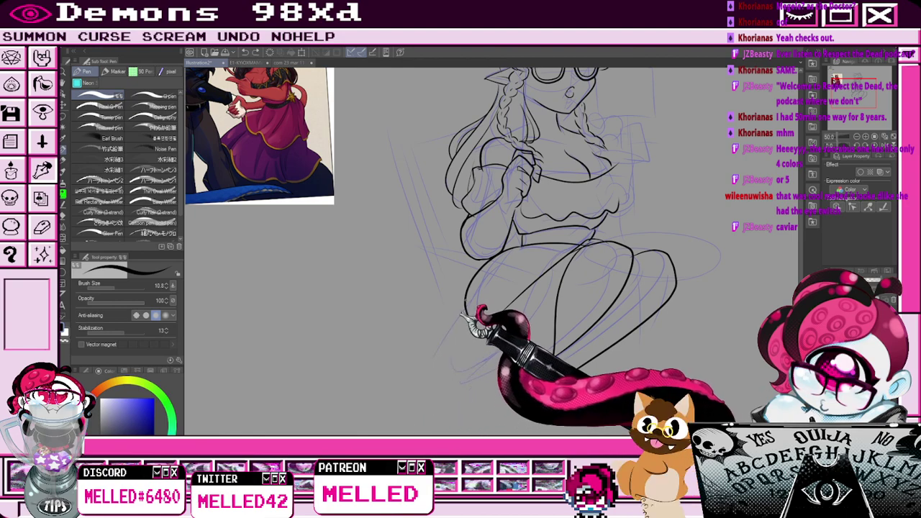
left_click_drag(468, 312, 497, 408)
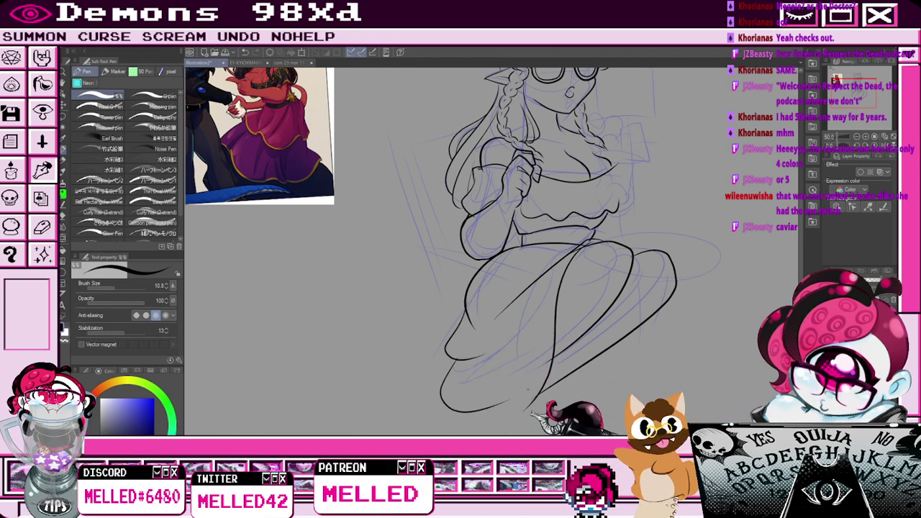
key("ctrl+z")
key("ctrl+z")
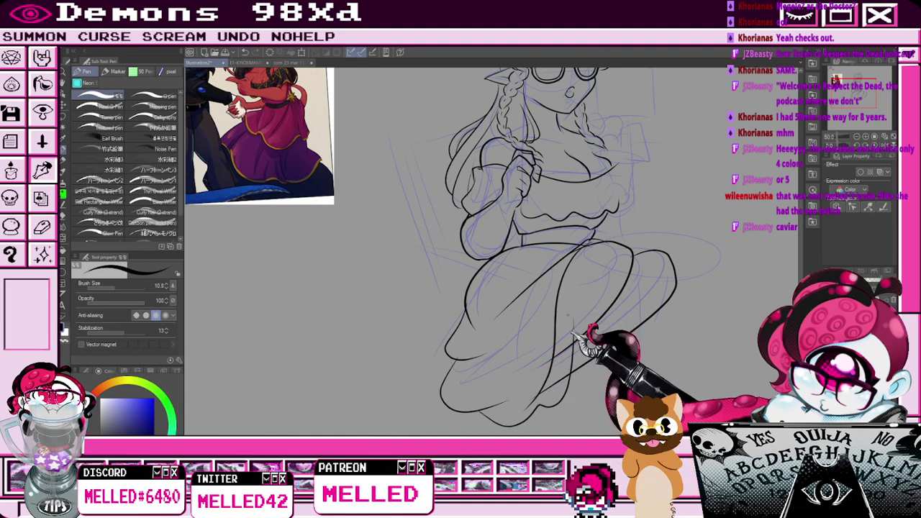
left_click_drag(589, 245, 582, 308)
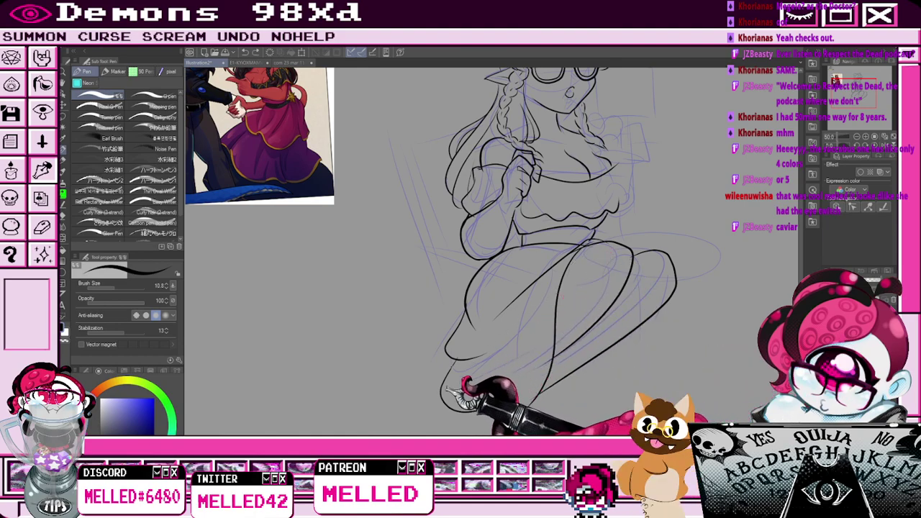
key("ctrl+z")
Redraw the wavy hem of the upper skirt layer over the hip and erase the lines crossing it.
key("e")
left_click_drag(452, 346, 467, 326)
key("p")
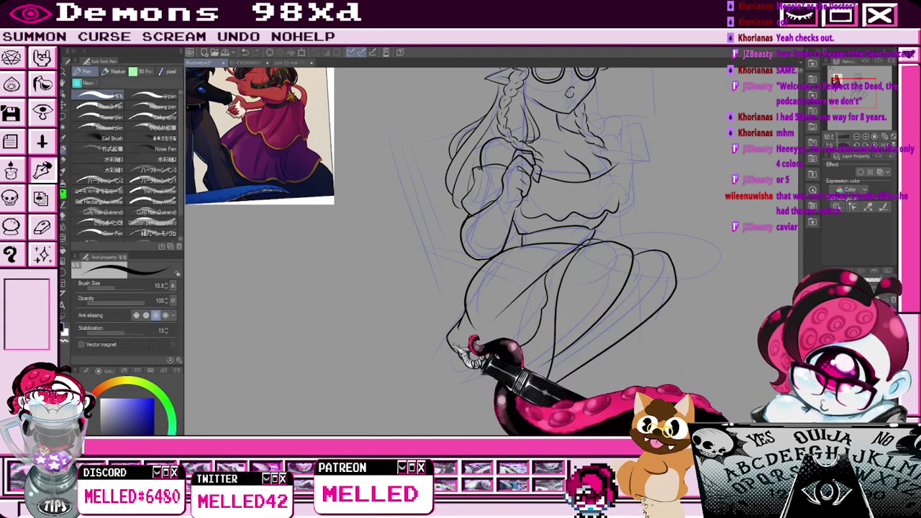
key("e")
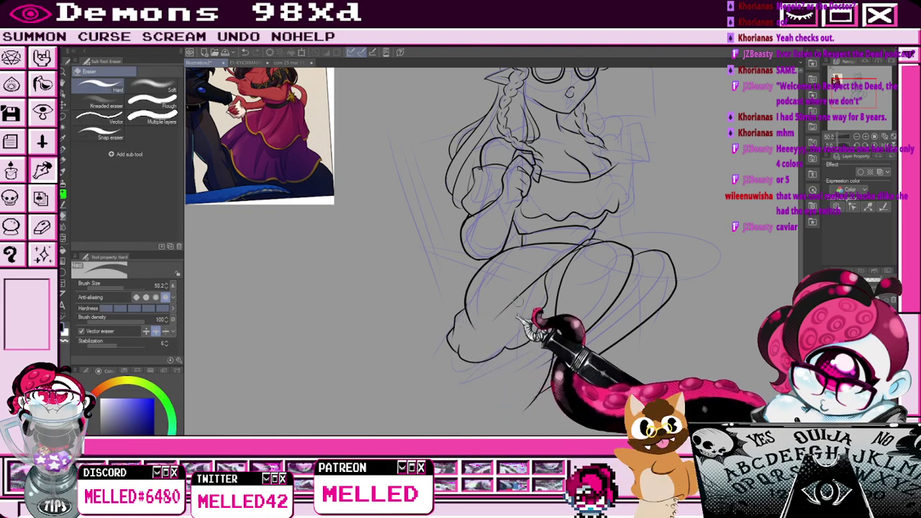
key("p")
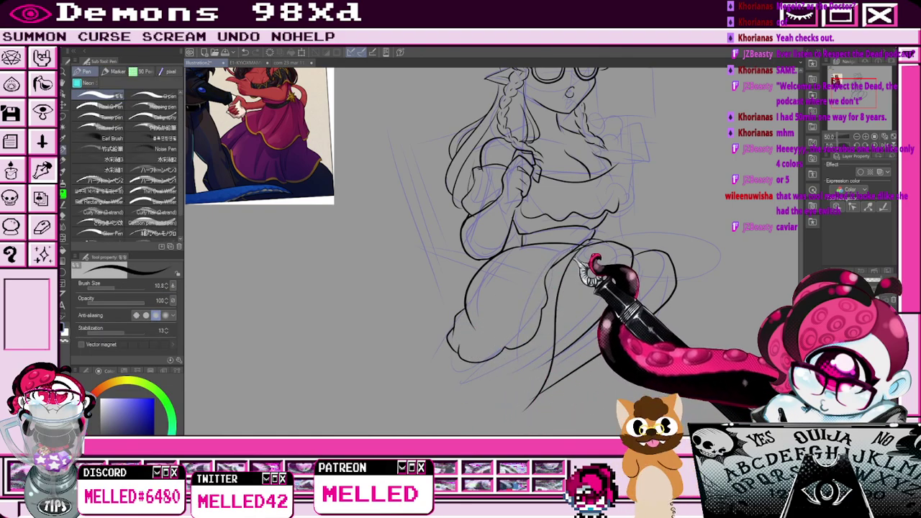
Redraw the hip outline and add fabric folds to the upper skirt layer, erasing overlapping strokes.
left_click_drag(577, 264, 496, 308)
key("e")
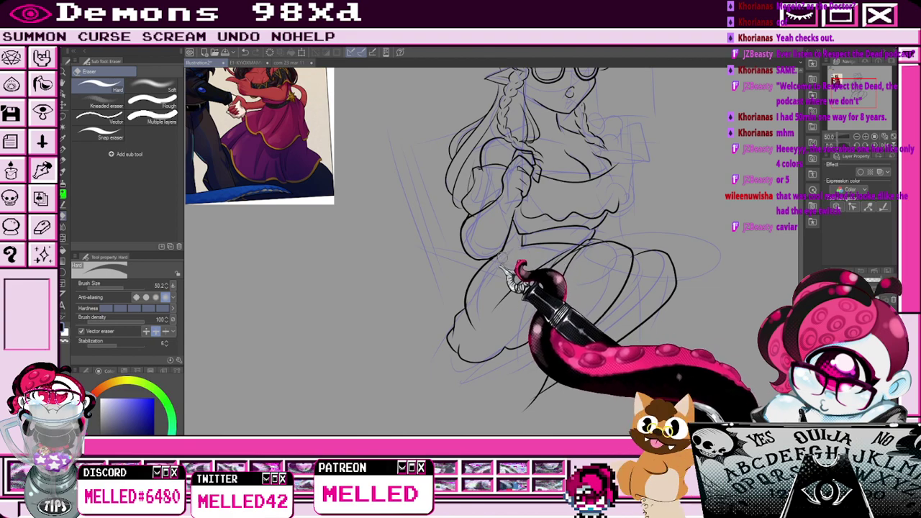
key("p")
left_click_drag(516, 247, 464, 297)
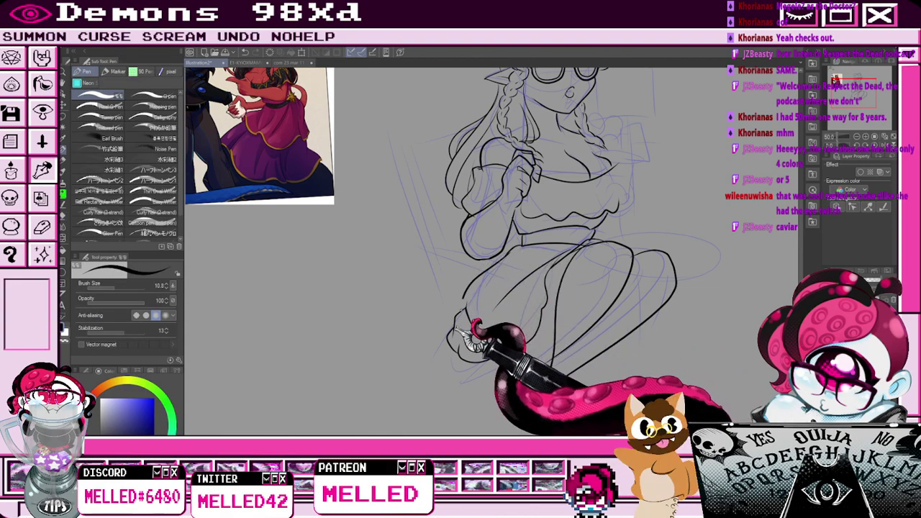
key("e")
key("p")
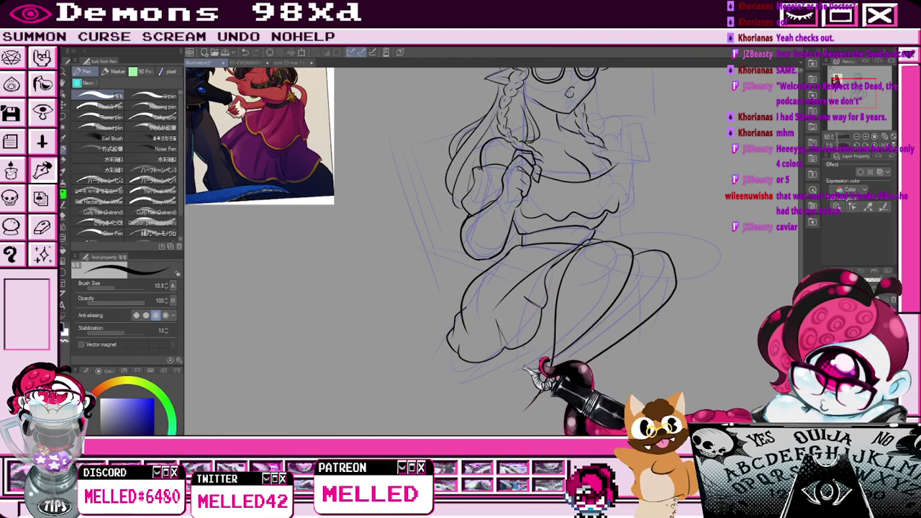
Ink the lower skirt layer with its wavy hem beneath the upper one and clean up the joining lines.
key("e")
key("p")
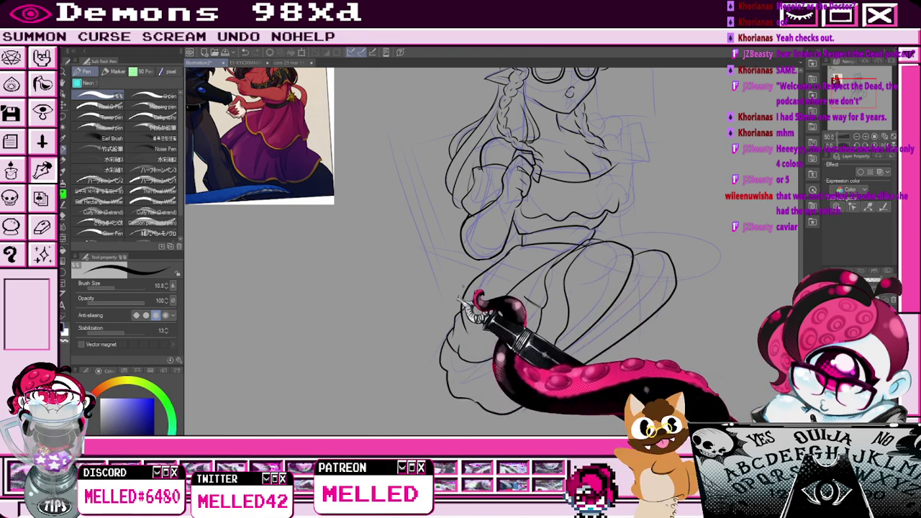
key("e")
key("p")
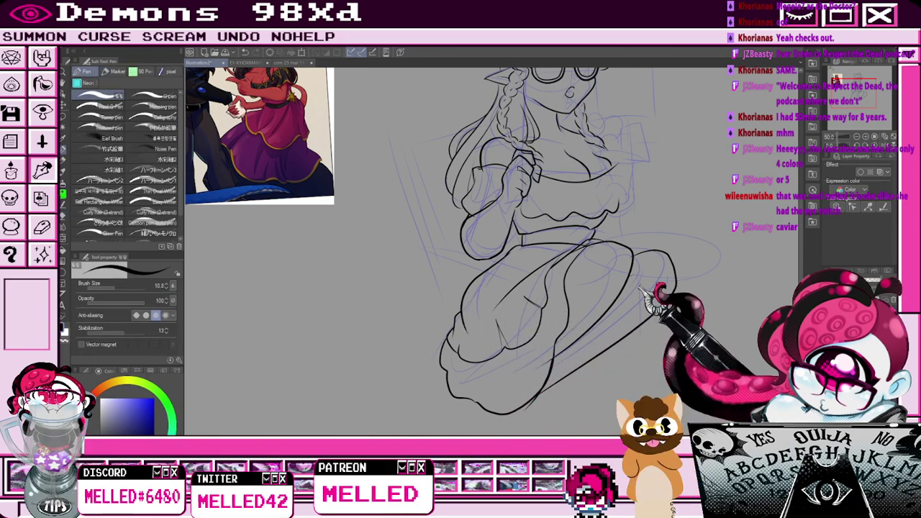
Tidy the skirt outlines below the waist and ink a long curling tail with a spade-shaped tip behind the hip.
left_click_drag(858, 105, 862, 101)
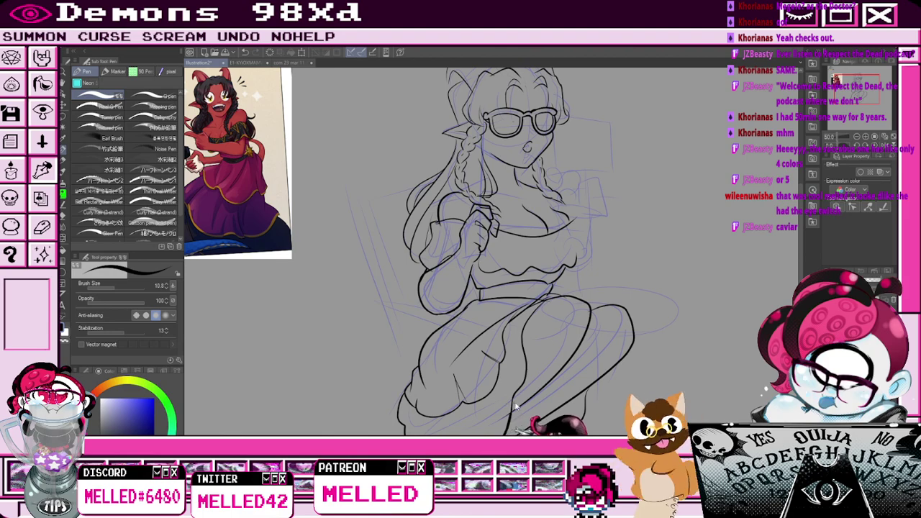
key("e")
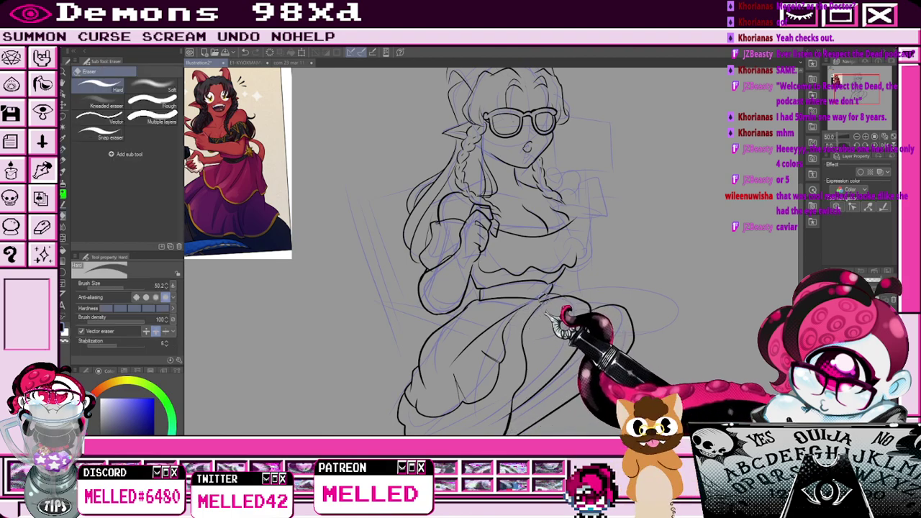
key("p")
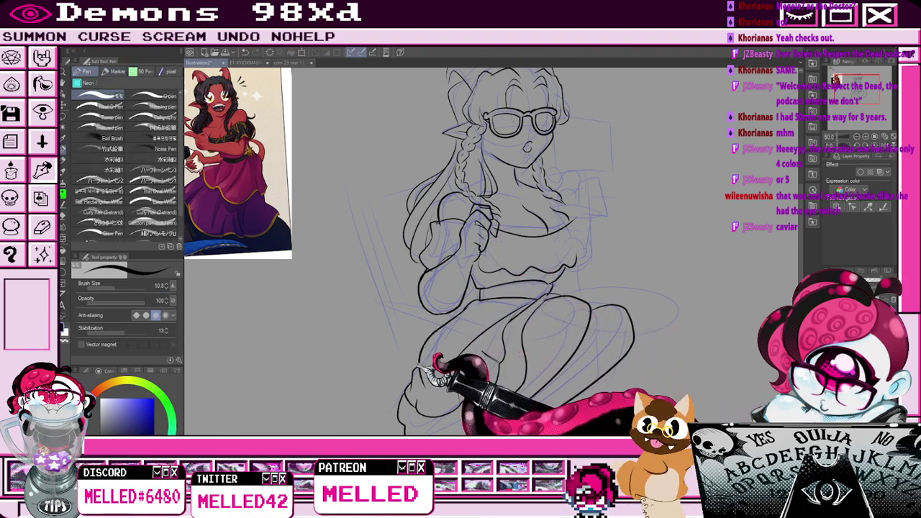
key("e")
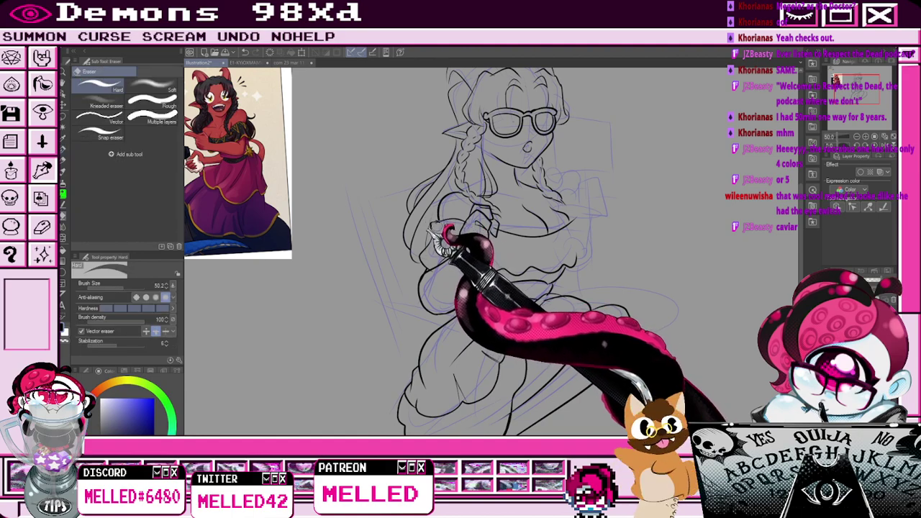
key("p")
mouse_move(419, 359)
left_mouse_down()
mouse_move(352, 277)
mouse_move(384, 202)
mouse_move(382, 168)
mouse_move(415, 175)
mouse_move(409, 199)
left_mouse_up()
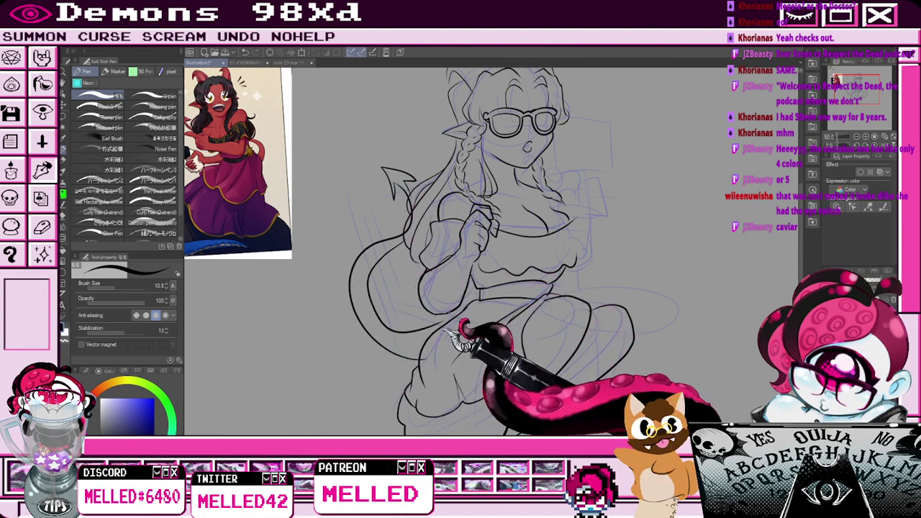
Ink the rectangular sign beside the face and the hand gripping it, and erase the freehand handle below the hand.
key("e")
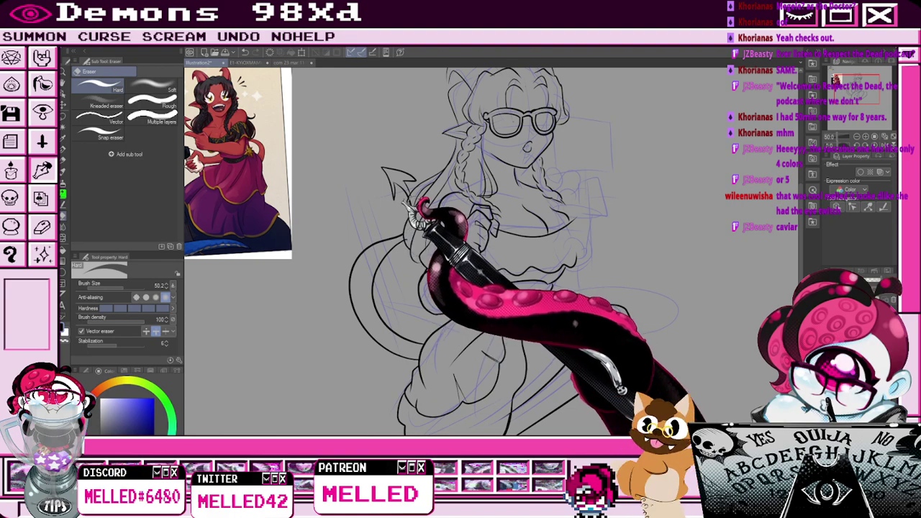
key("p")
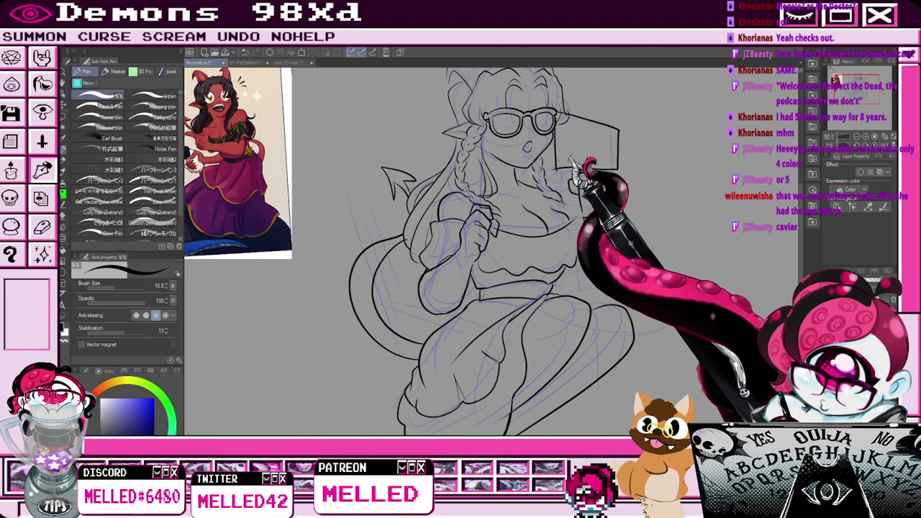
key("e")
key("p")
key("e")
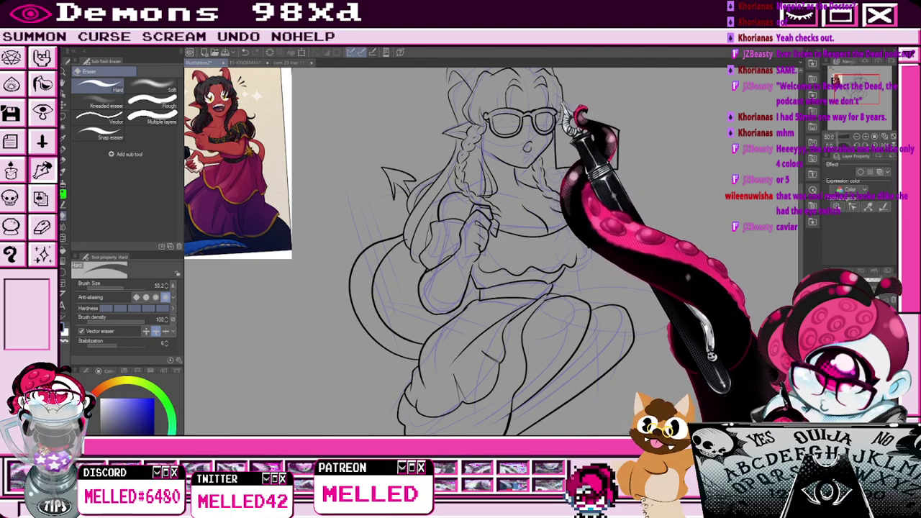
key("p")
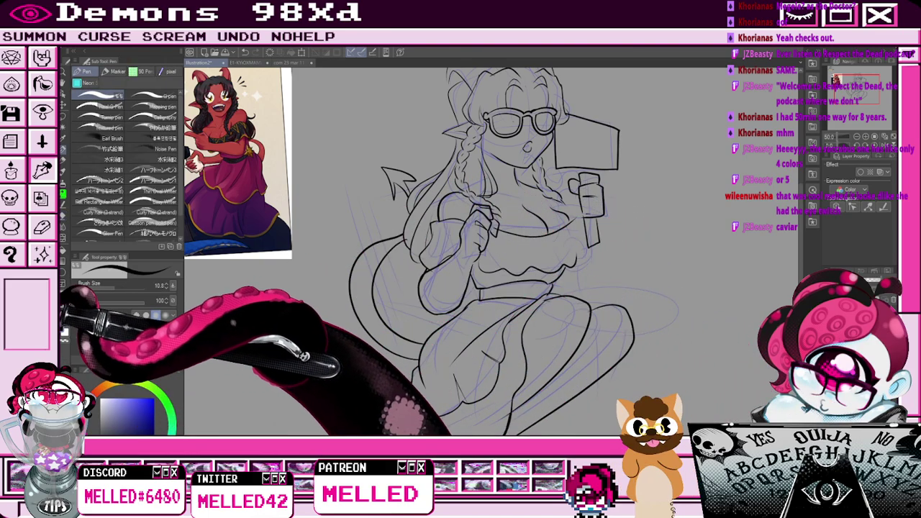
left_click(62, 273)
key("e")
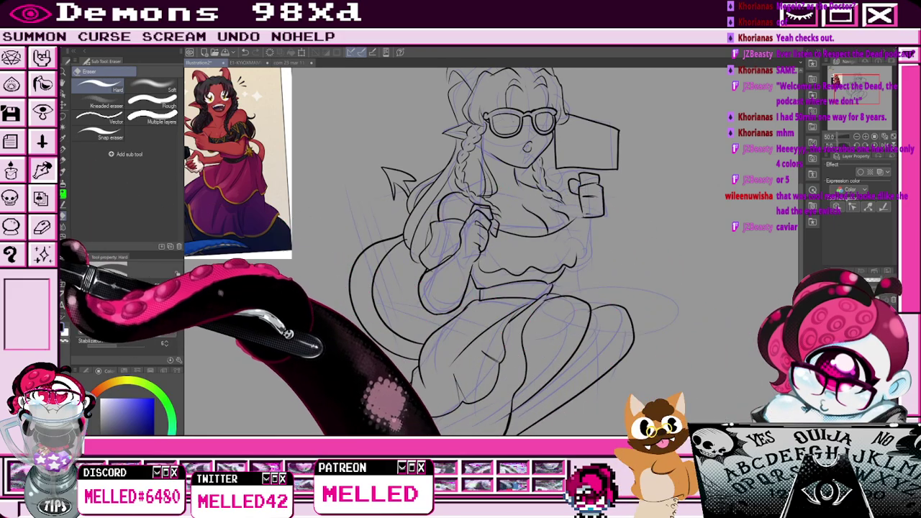
Draw a long straight double-line stick from the glasses' hinge down through the raised hand and erase it where it crosses the fingers.
key("u")
left_click_drag(485, 116, 478, 263)
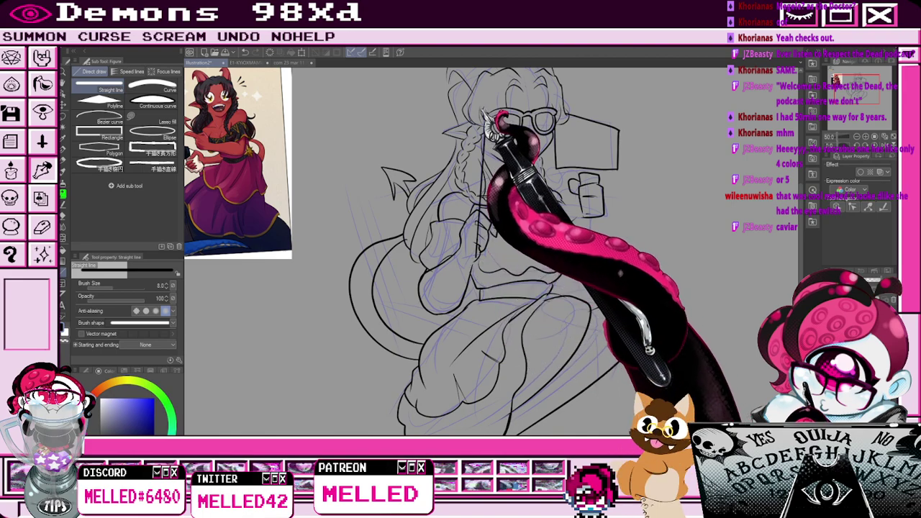
left_click_drag(488, 117, 479, 267)
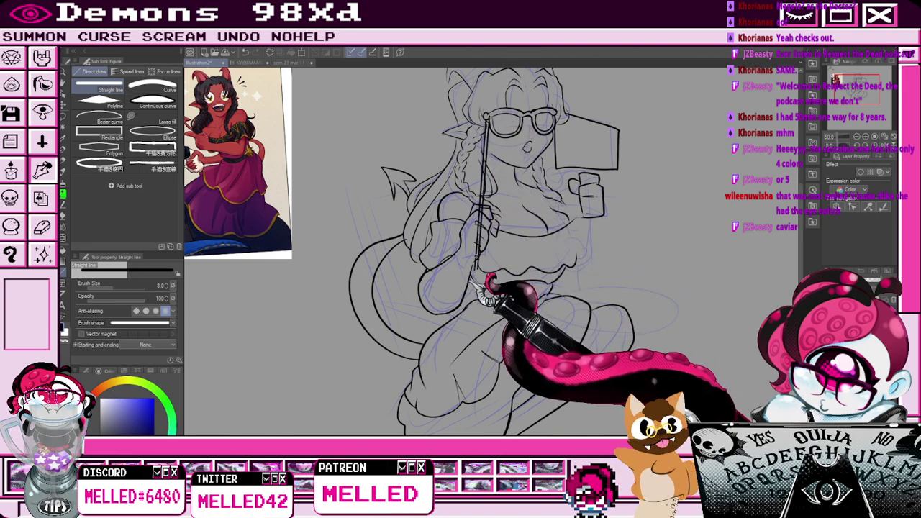
key("e")
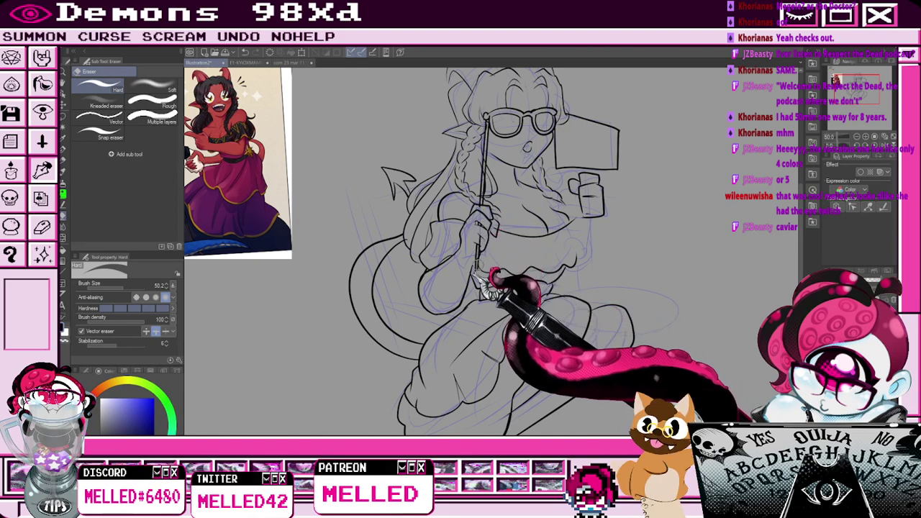
key("p")
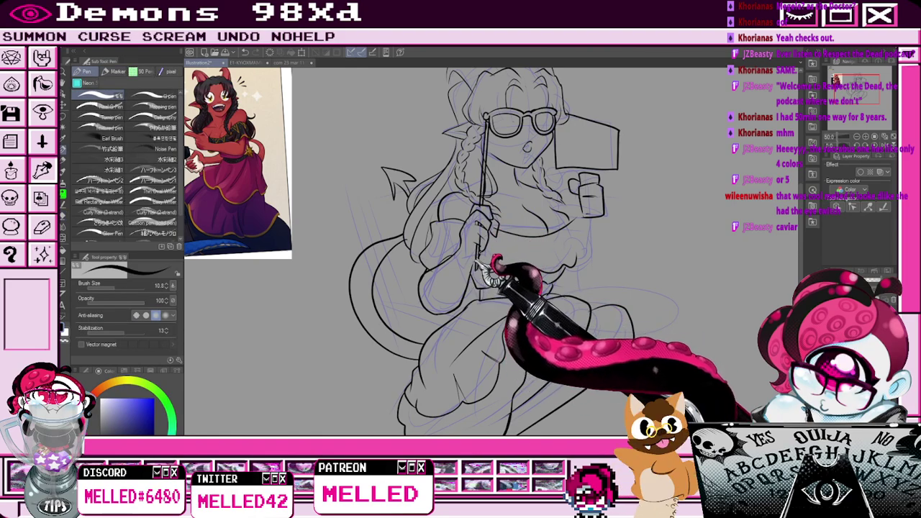
key("e")
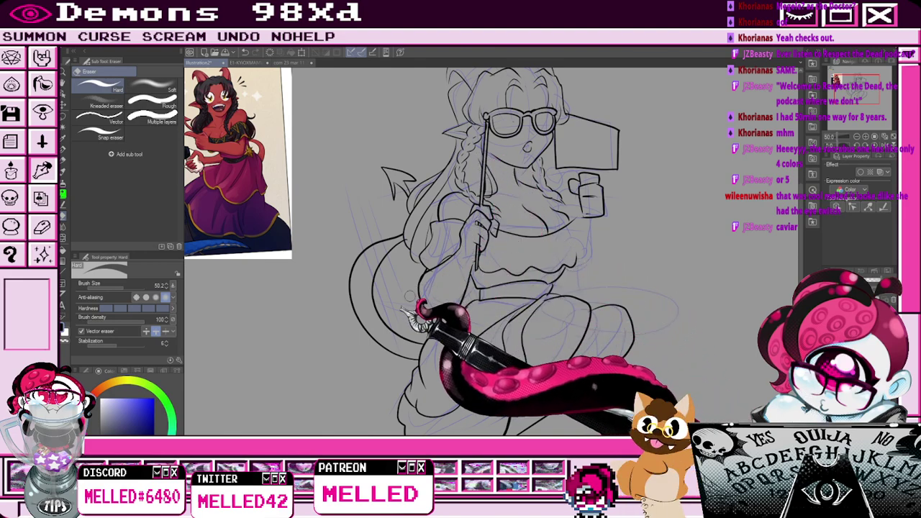
key("p")
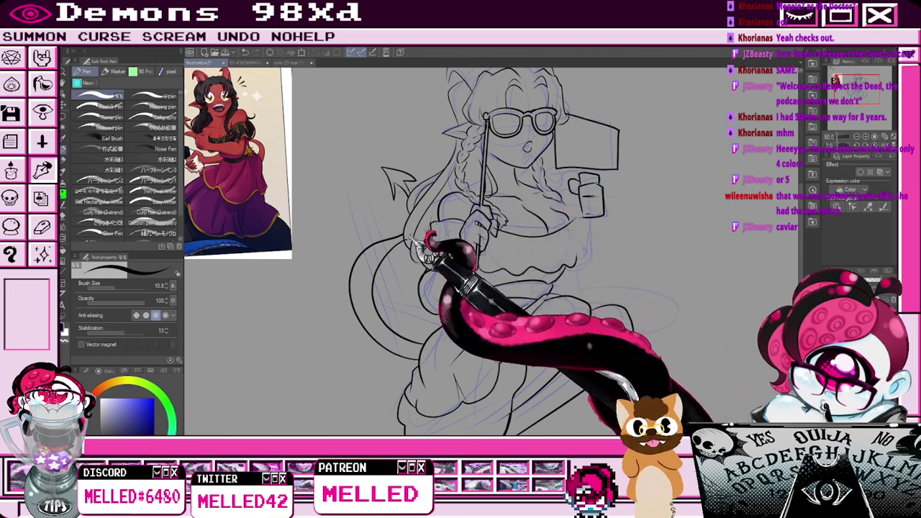
Draw a straight two-line handle from the sign's lower edge through the gripping hand and erase its lines over the fingers.
left_click(64, 272)
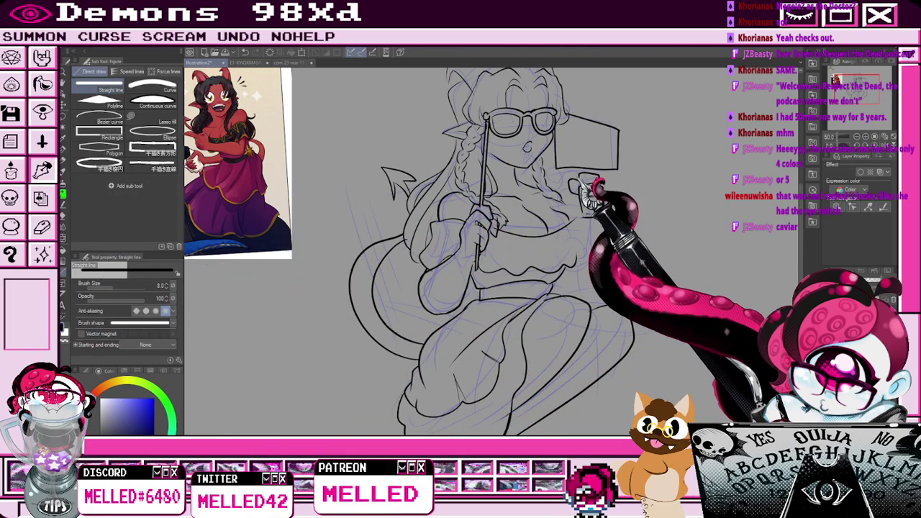
left_click_drag(578, 168, 582, 252)
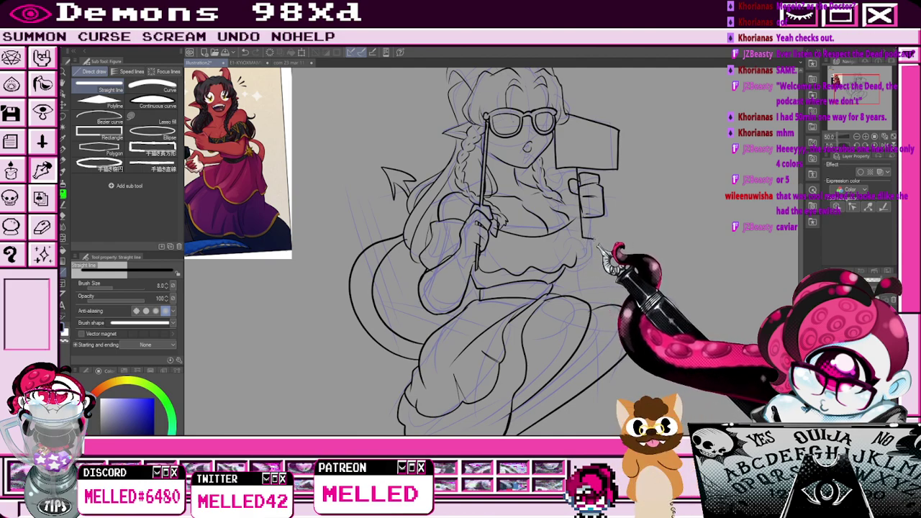
left_click_drag(597, 246, 592, 166)
key("e")
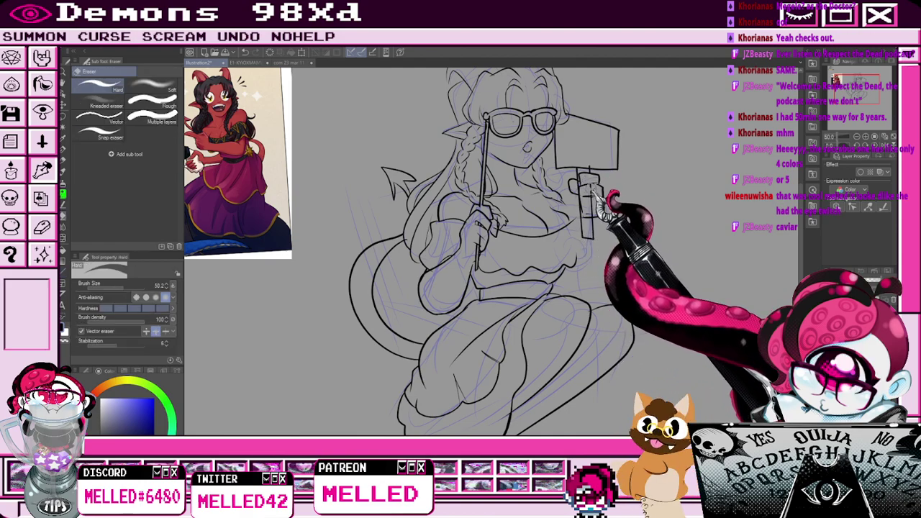
Redraw the fingers and outline of the hand holding the sign, erasing overlapping strokes.
key("p")
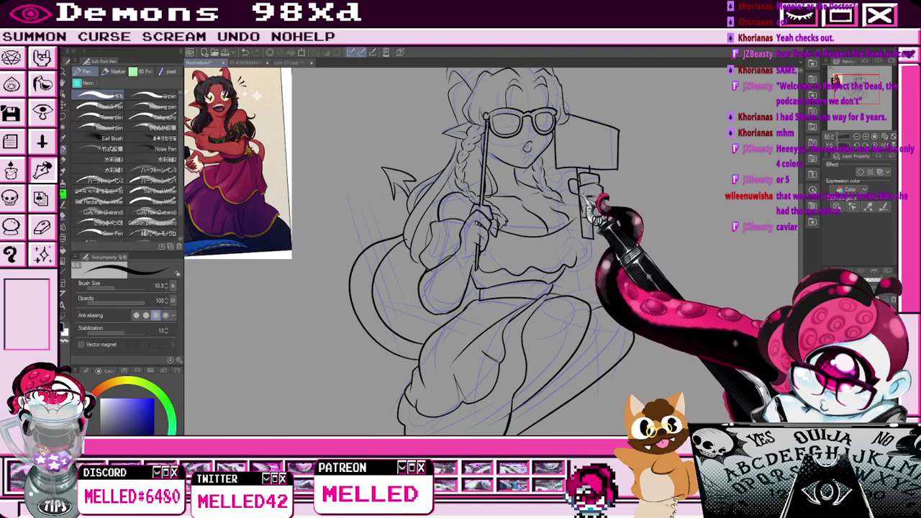
key("e")
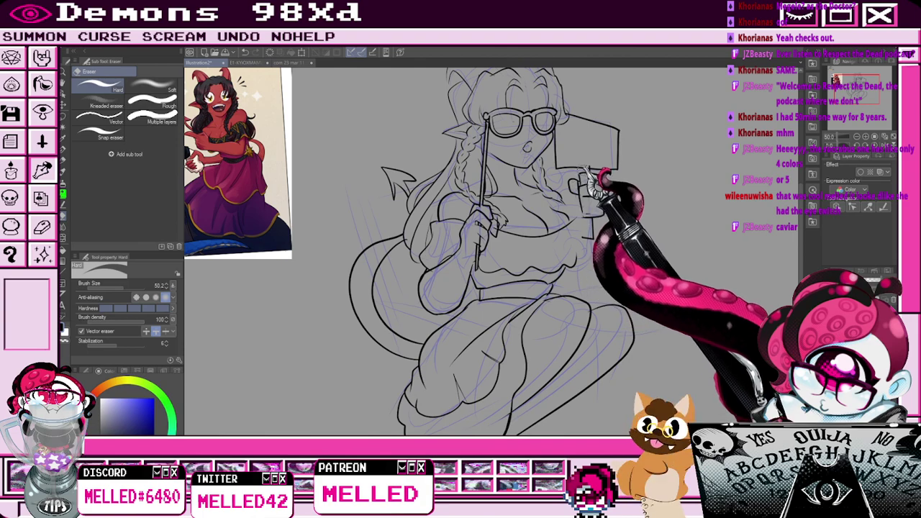
key("p")
key("e")
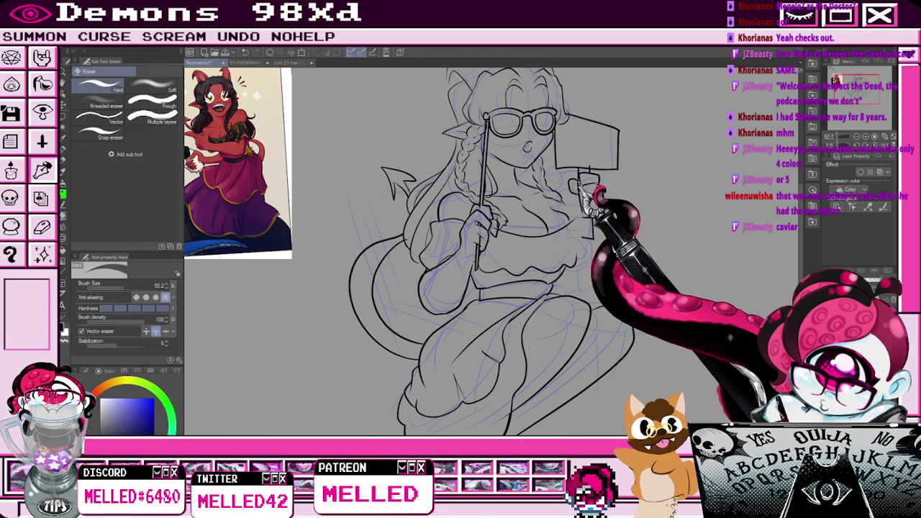
key("p")
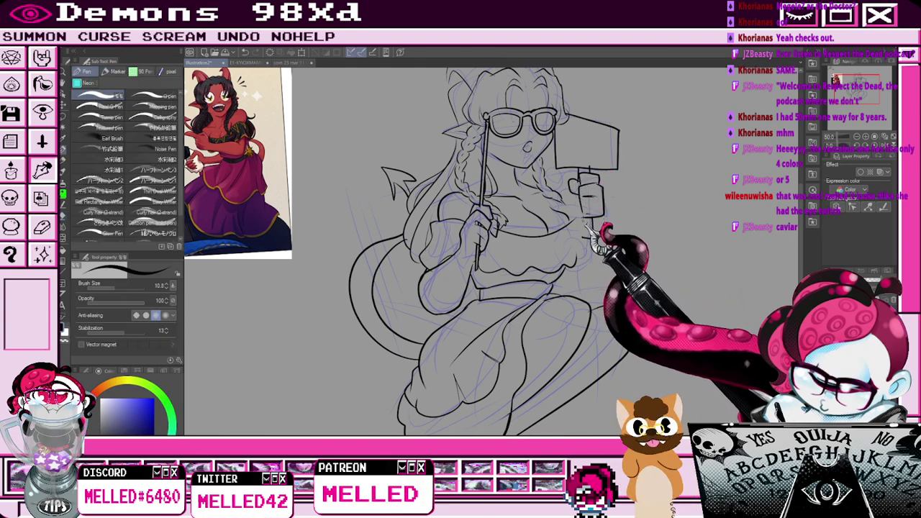
key("e")
key("p")
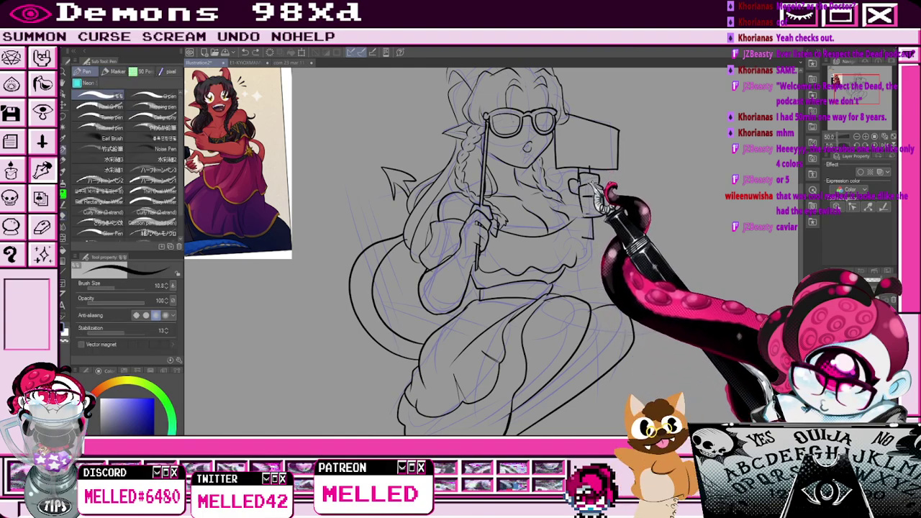
key("e")
key("p")
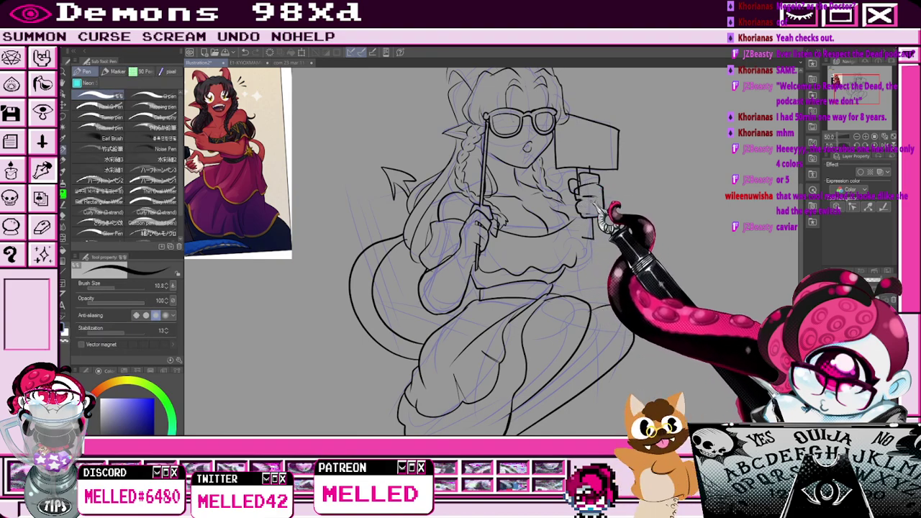
Erase the sign's straight handle lines above and below the gripping hand.
key("e")
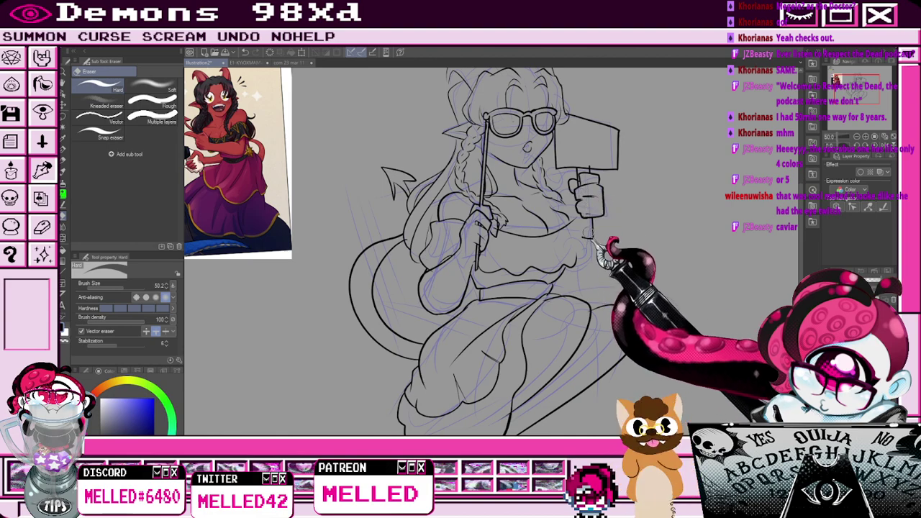
key("p")
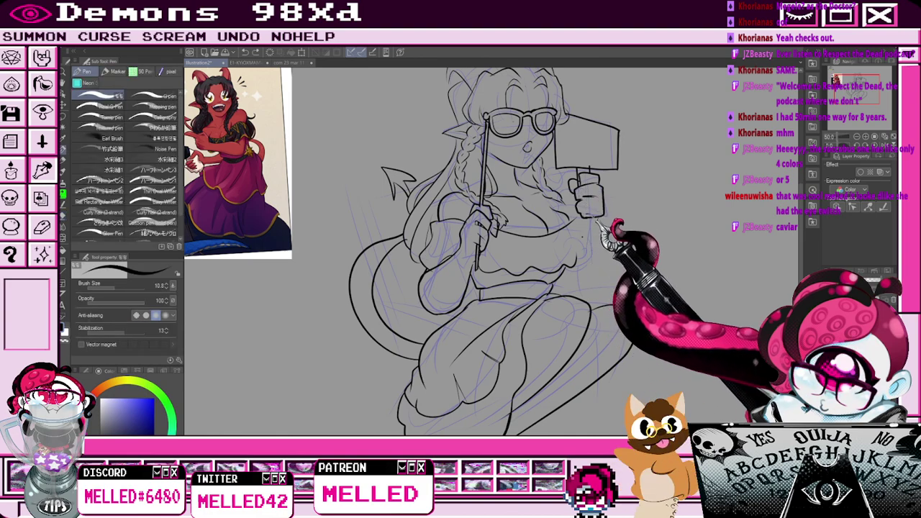
key("e")
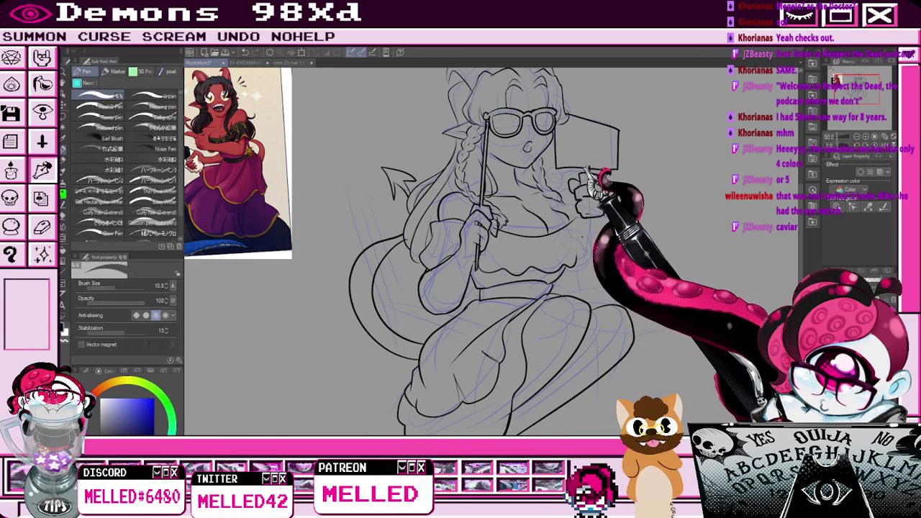
key("p")
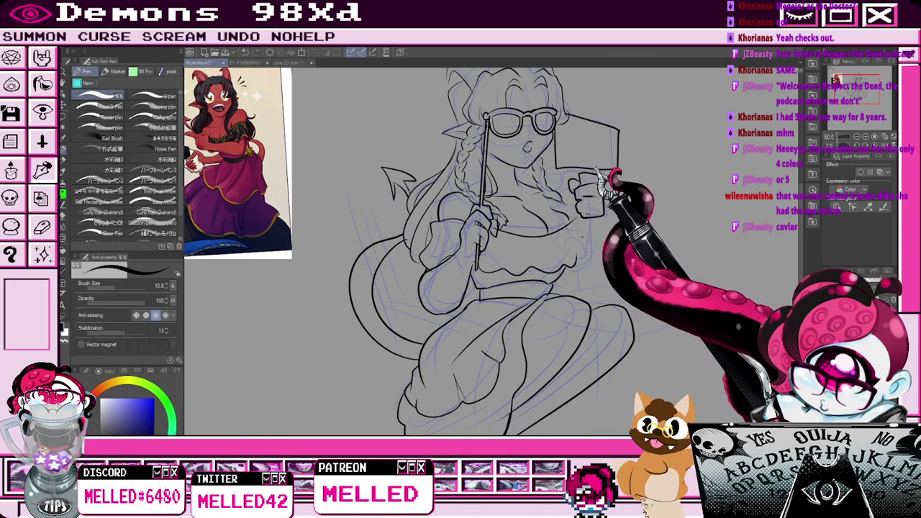
Redraw the sign's handle with shorter straight lines through the fist and erase the parts crossing the fingers.
left_click(64, 273)
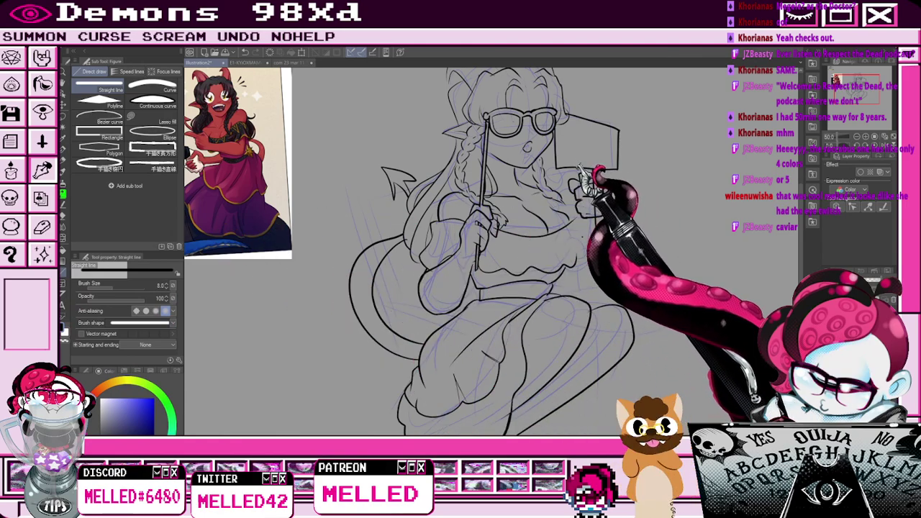
left_click_drag(578, 169, 584, 236)
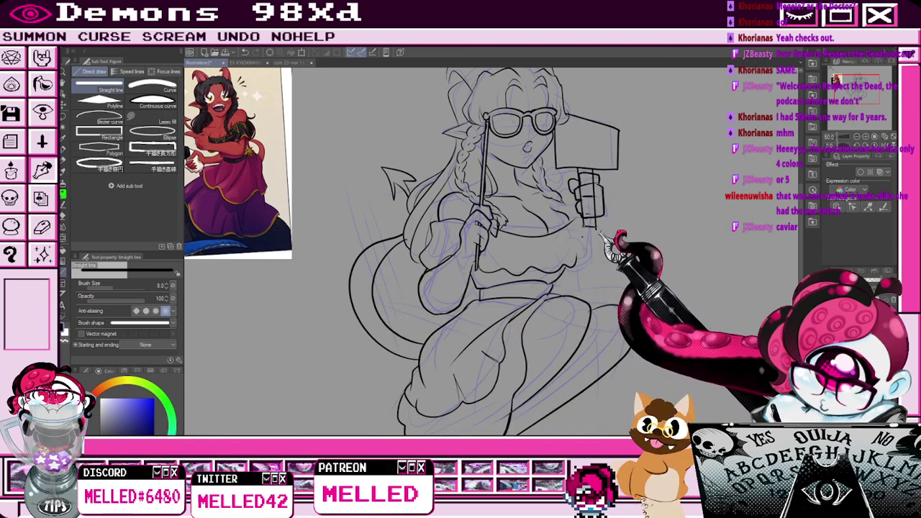
key("e")
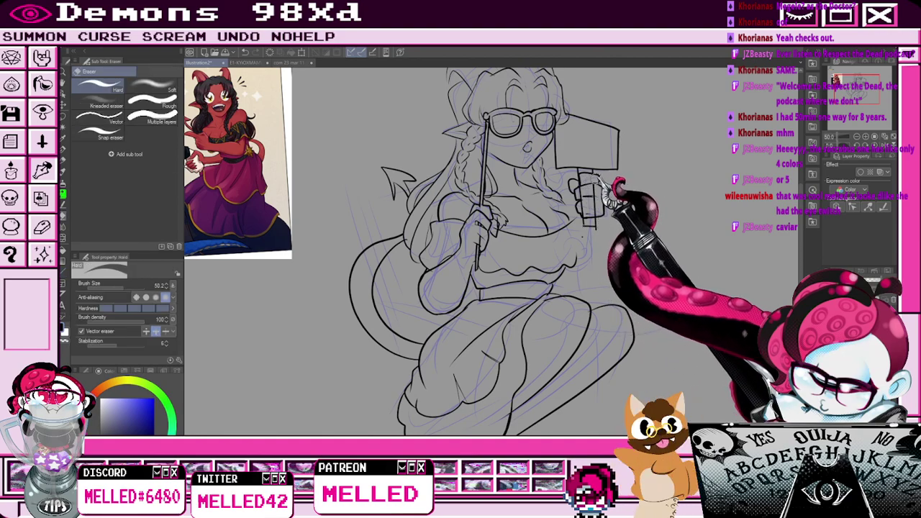
key("p")
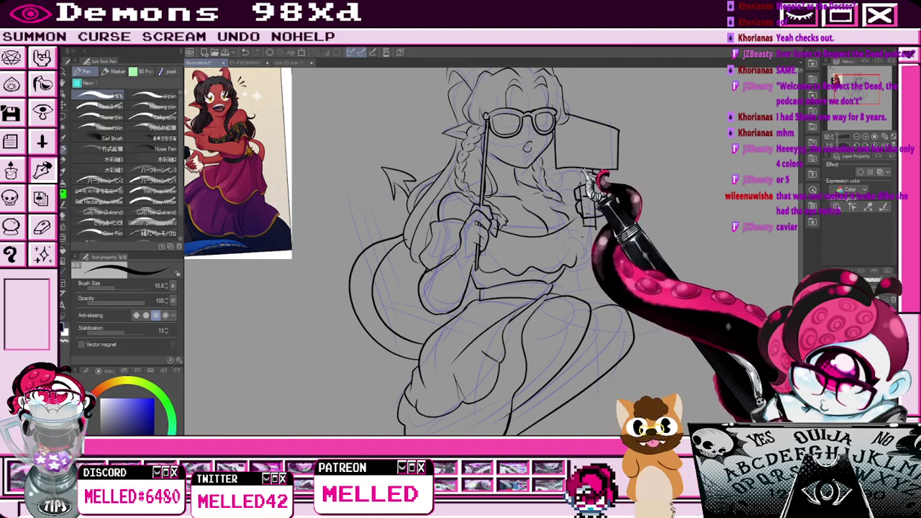
key("e")
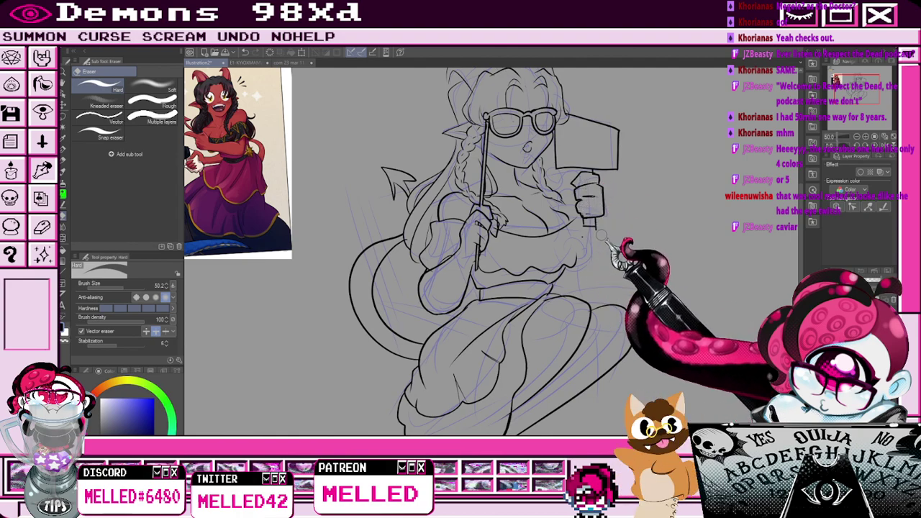
Close the lower end of the sign's handle and ink the forearm and elbow beside the blouse.
key("p")
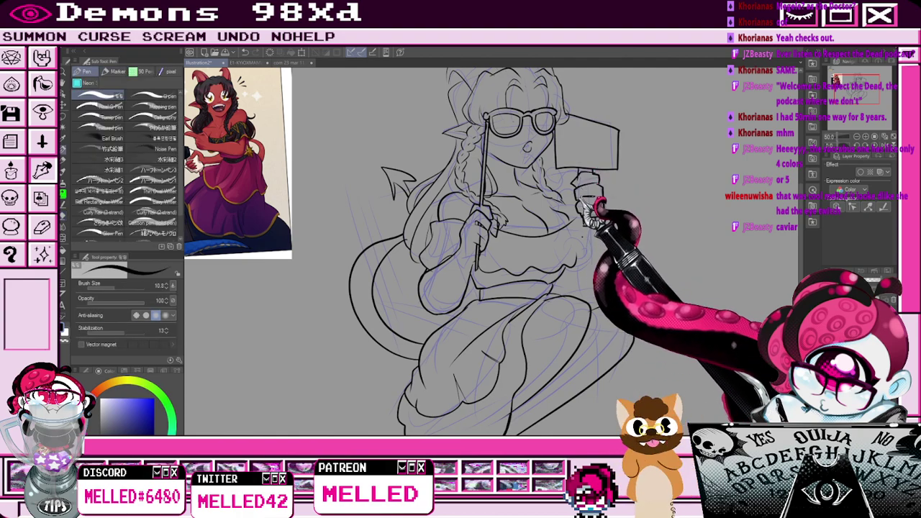
key("e")
key("p")
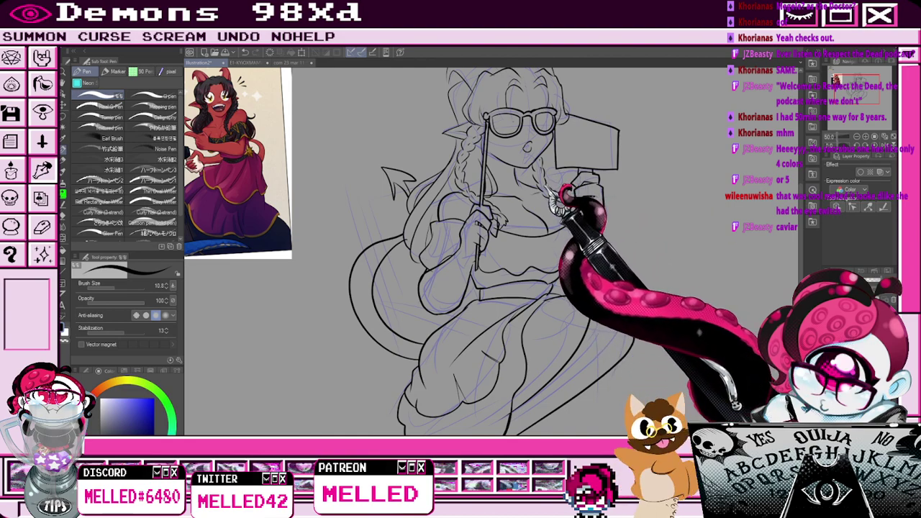
scroll(539, 145, "up", 3)
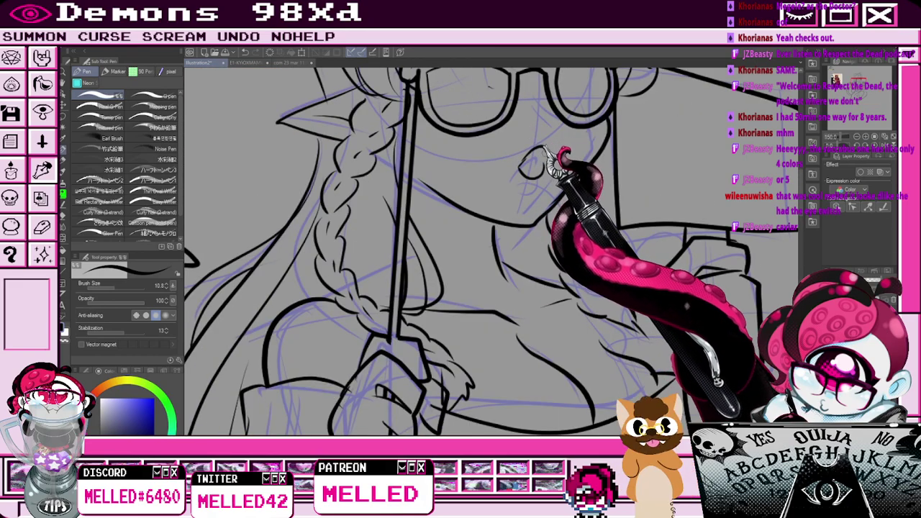
scroll(550, 166, "down", 3)
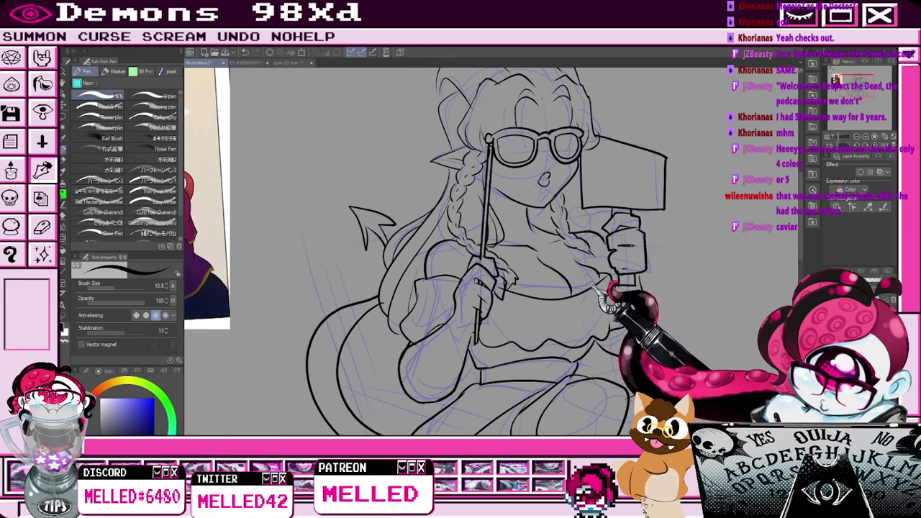
Choose the drinking-glass decoration brush, size 350, from the decoration brushes.
left_click(857, 86)
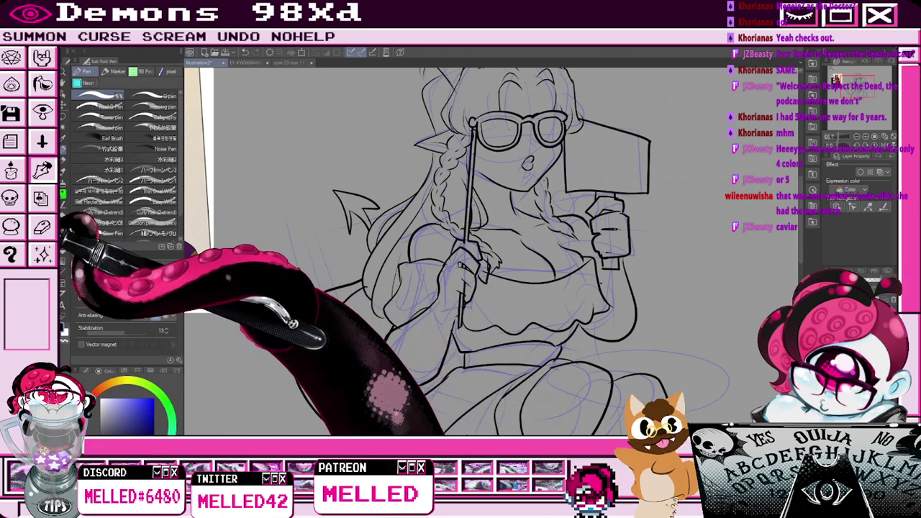
left_click(63, 205)
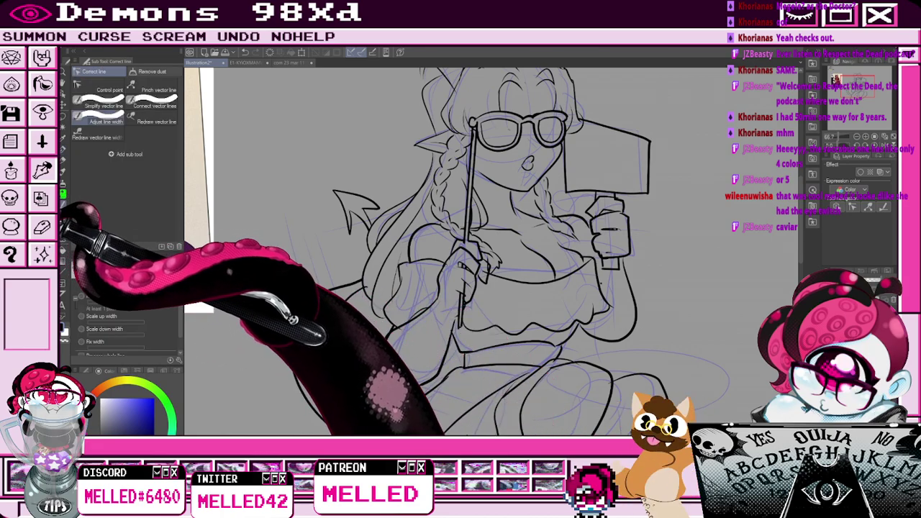
left_click(63, 217)
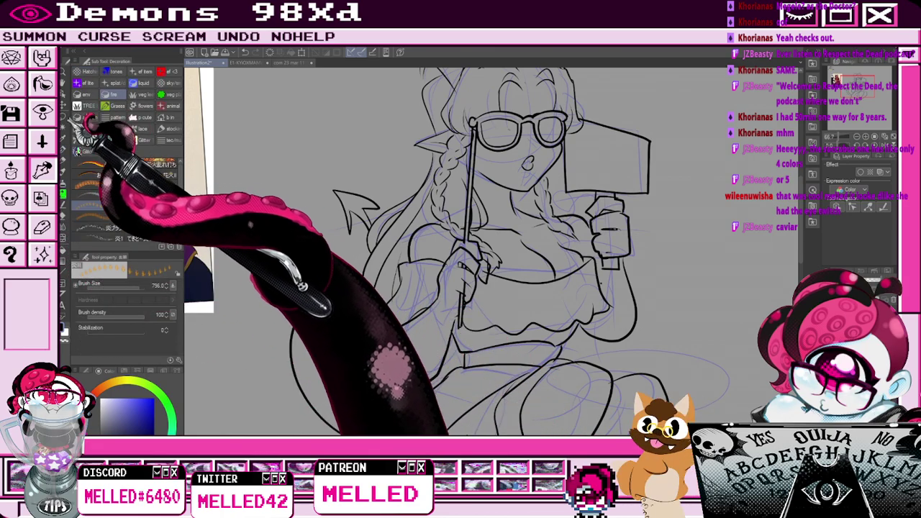
left_click(136, 108)
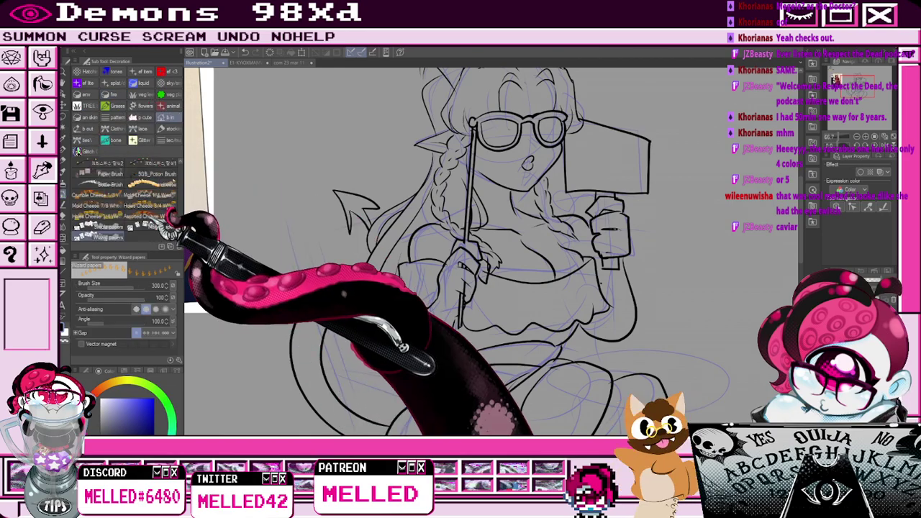
scroll(162, 225, "down", 5)
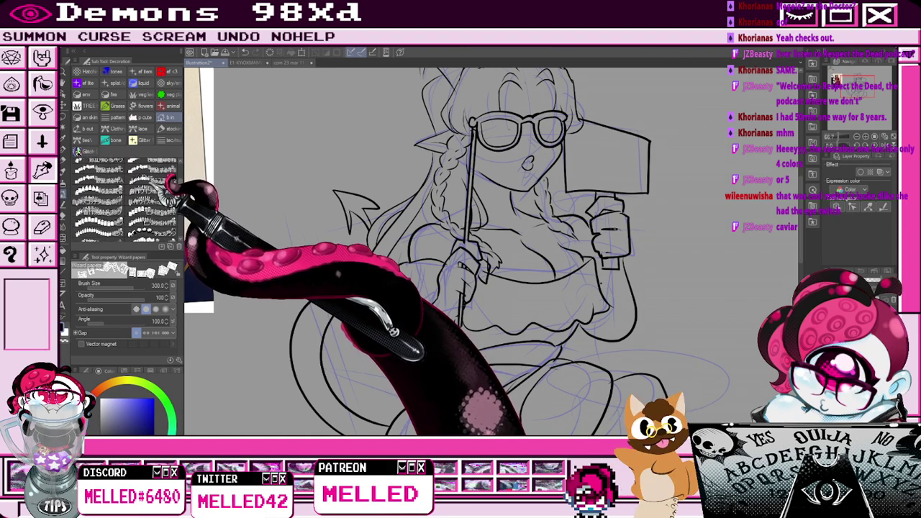
left_click(150, 178)
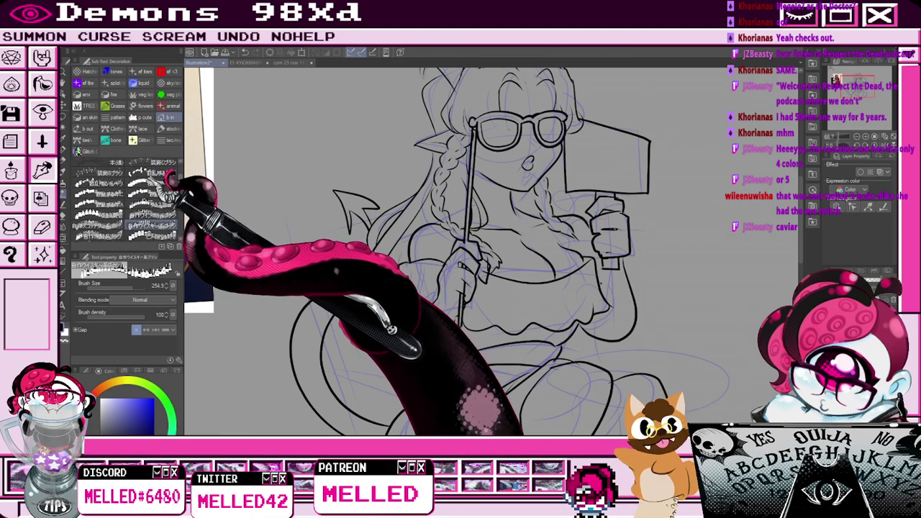
scroll(149, 188, "down", 1)
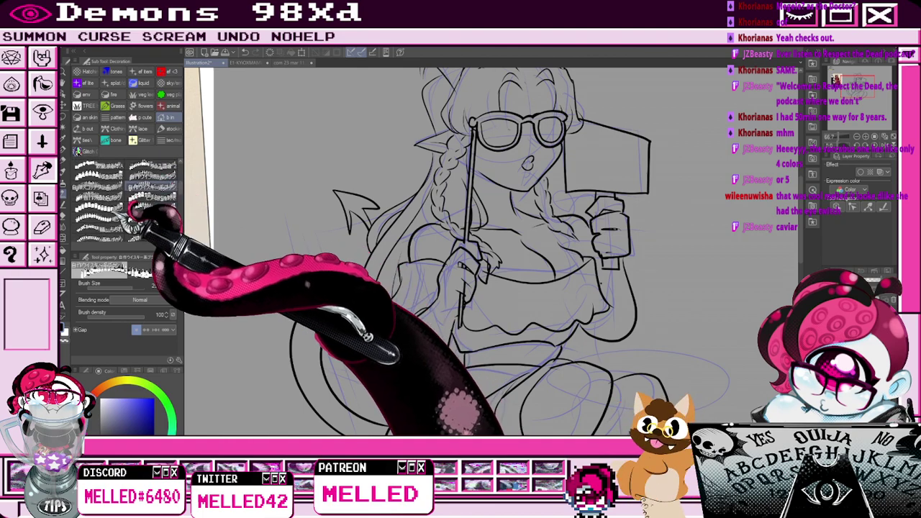
left_click(79, 197)
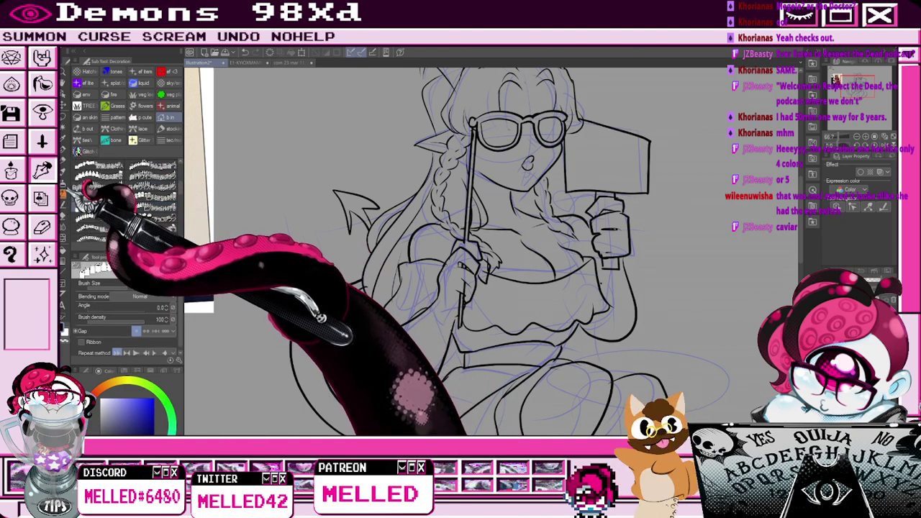
left_click(79, 194)
left_click(147, 207)
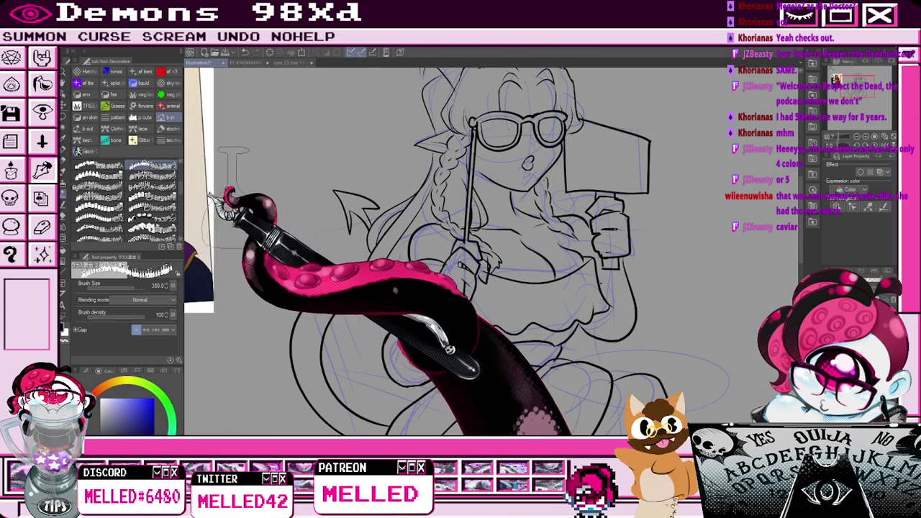
Try stamping single upside-down glasses in the empty area beside the figure, undoing each stamp.
left_click(691, 274)
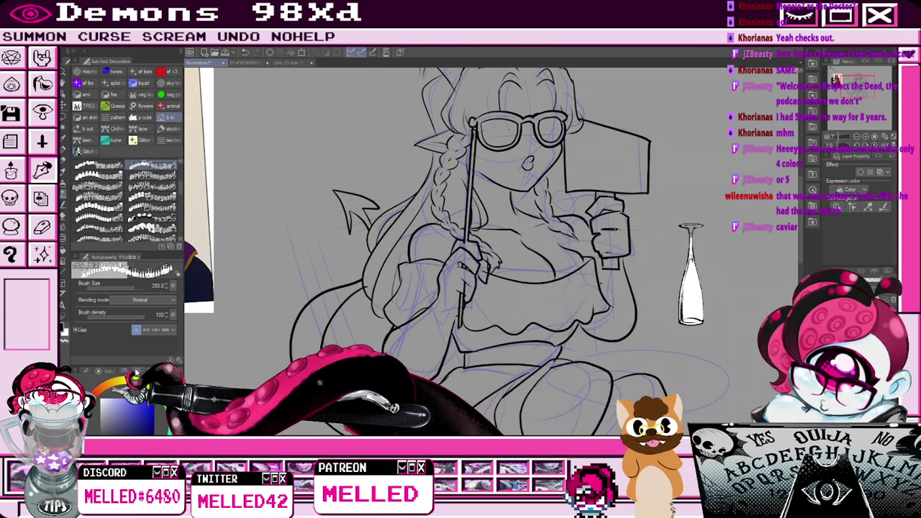
left_click(65, 340)
key("ctrl+z")
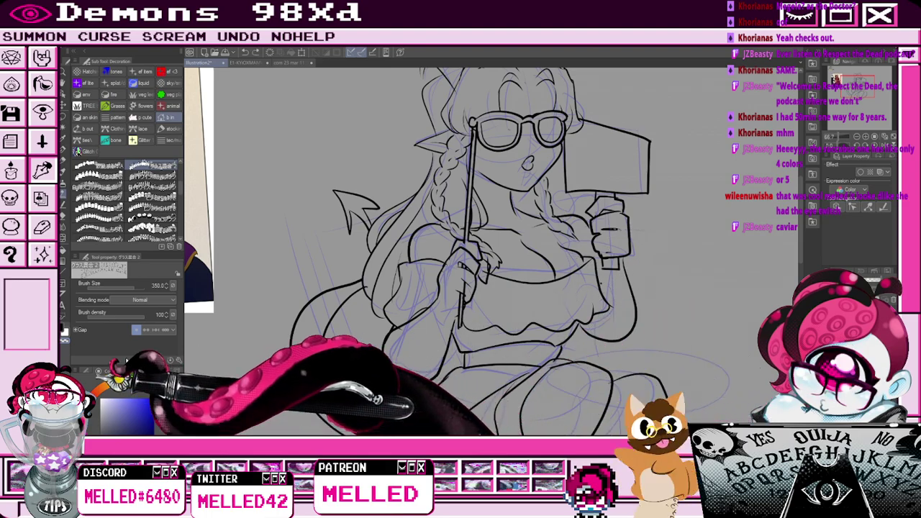
left_click(684, 297)
left_click(679, 285)
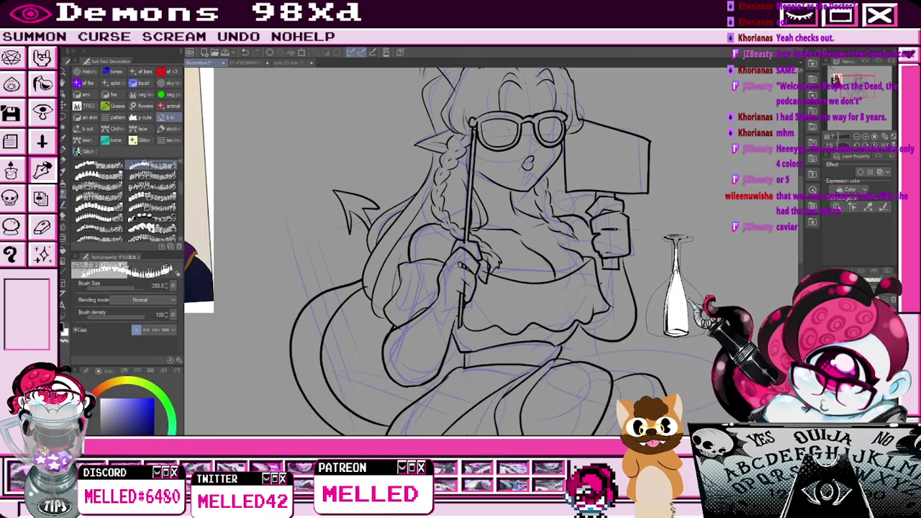
key("ctrl+z")
left_click(708, 259)
key("ctrl+z")
left_click(673, 267)
key("ctrl+z")
Try brushing whole rows of mixed glasses beside the figure and undo each row.
left_click_drag(648, 258, 771, 288)
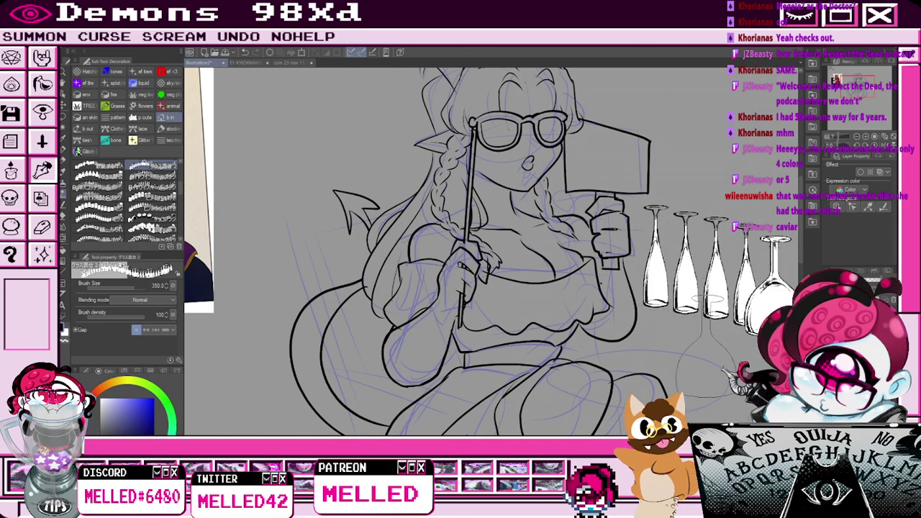
left_click(856, 137)
left_click(863, 86)
key("ctrl+z")
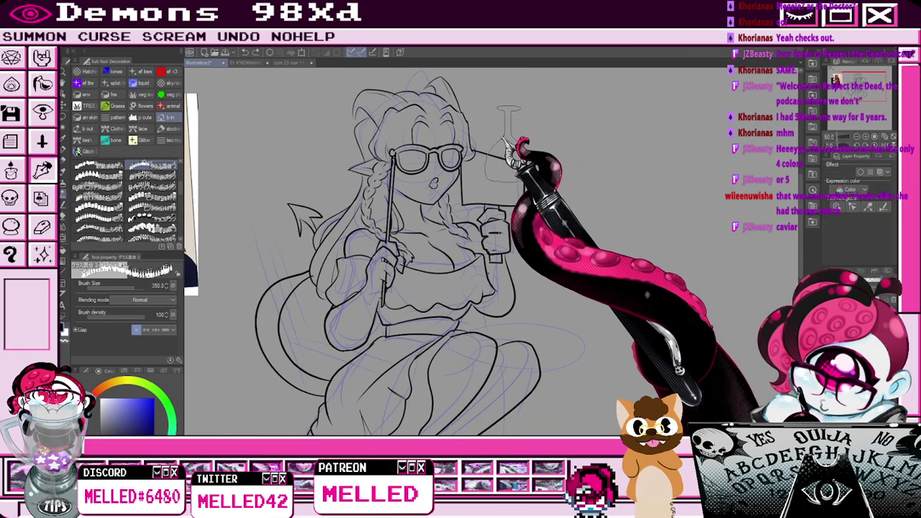
left_click_drag(510, 142, 718, 154)
key("ctrl+z")
left_click_drag(738, 283, 619, 285)
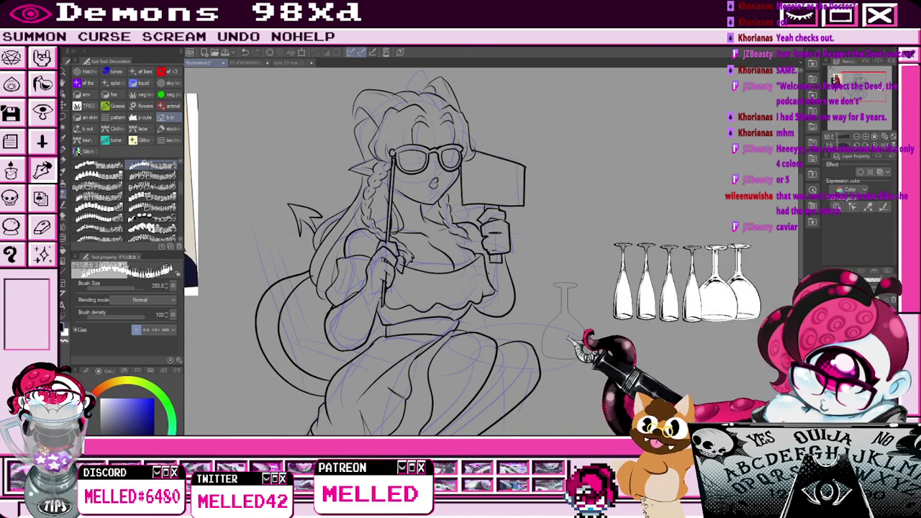
key("e")
key("ctrl+z")
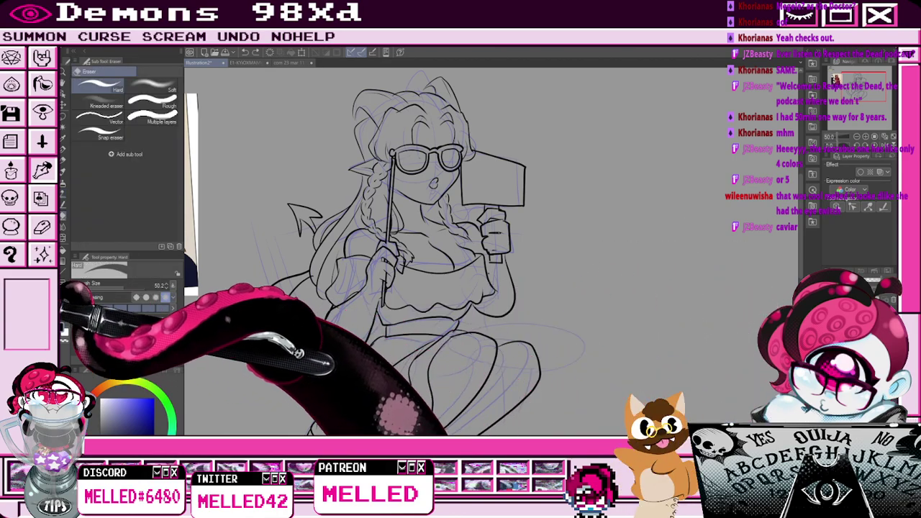
Stamp one upside-down wine glass with the glass brush in the empty space beside the sign-holding arm.
key("y")
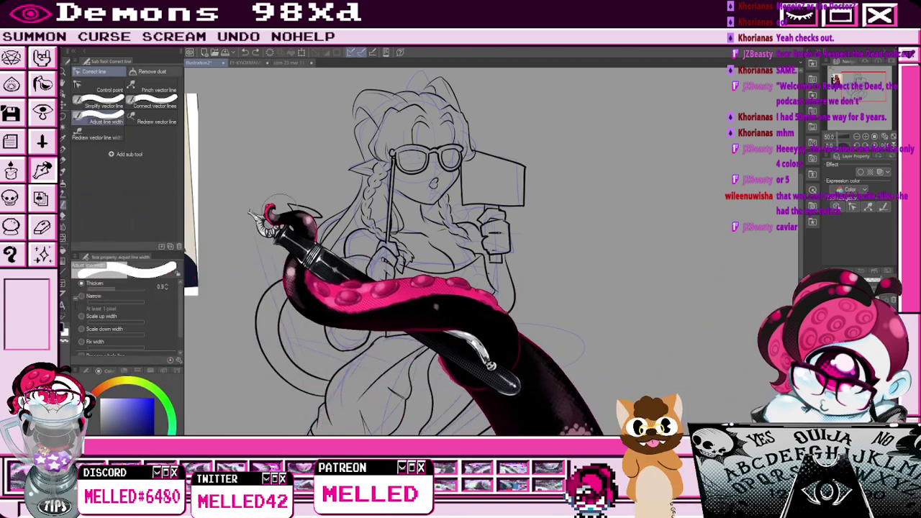
key("b")
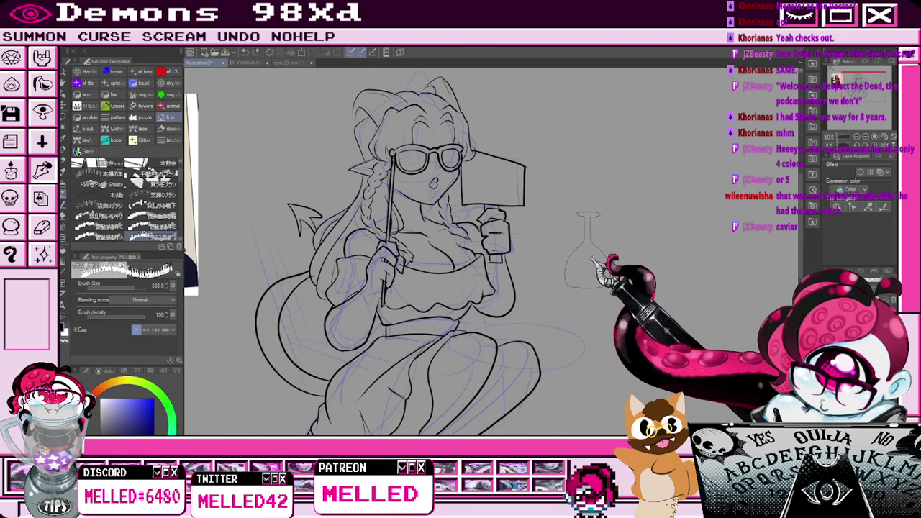
left_click(586, 248)
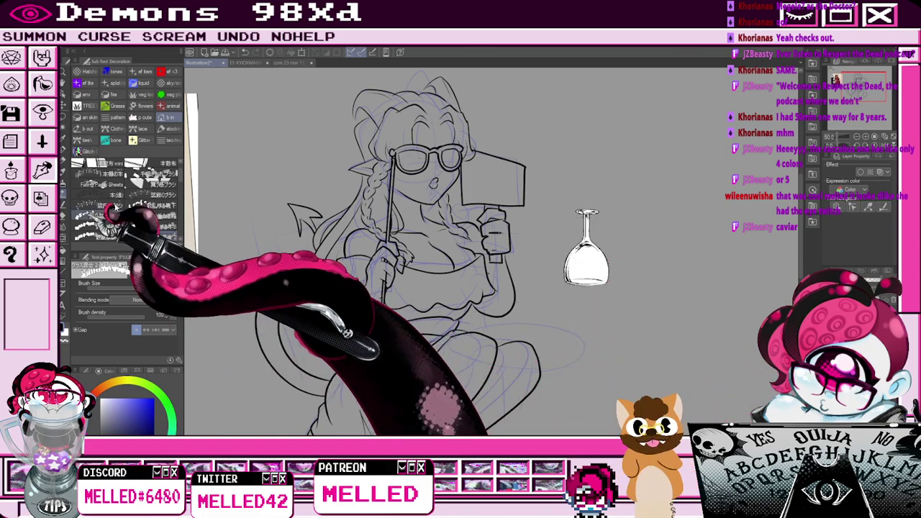
Lasso the stamped wine glass and rotate it upright beside the figure with a free transform.
left_click(63, 116)
mouse_move(551, 259)
left_mouse_down()
mouse_move(641, 253)
mouse_move(562, 282)
left_mouse_up()
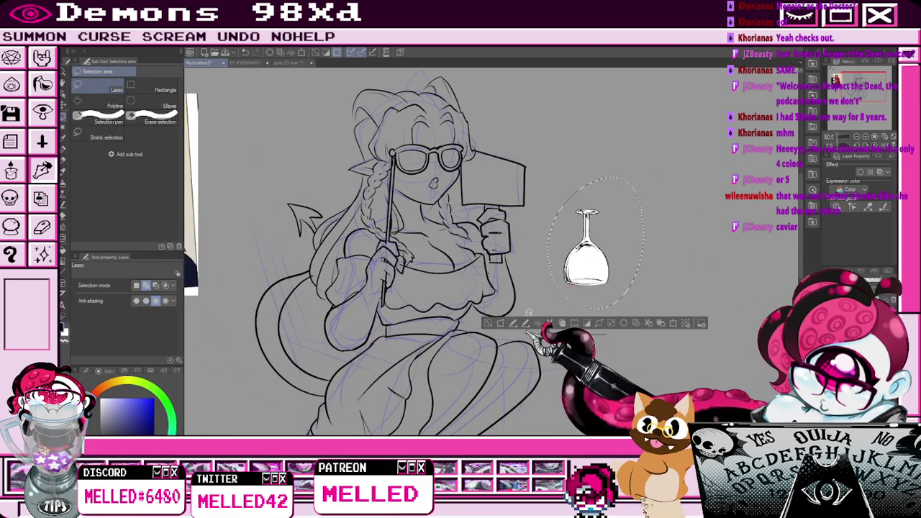
key("ctrl+t")
left_click_drag(630, 288, 530, 337)
left_click_drag(490, 395, 588, 377)
left_click(565, 351)
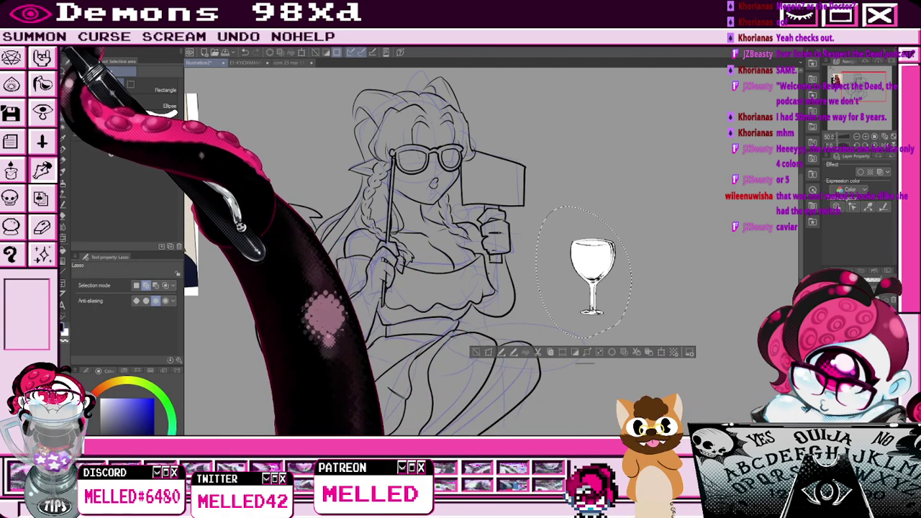
Lower the opacity of the stamped wine glass and clear the selection around it.
key("Delete")
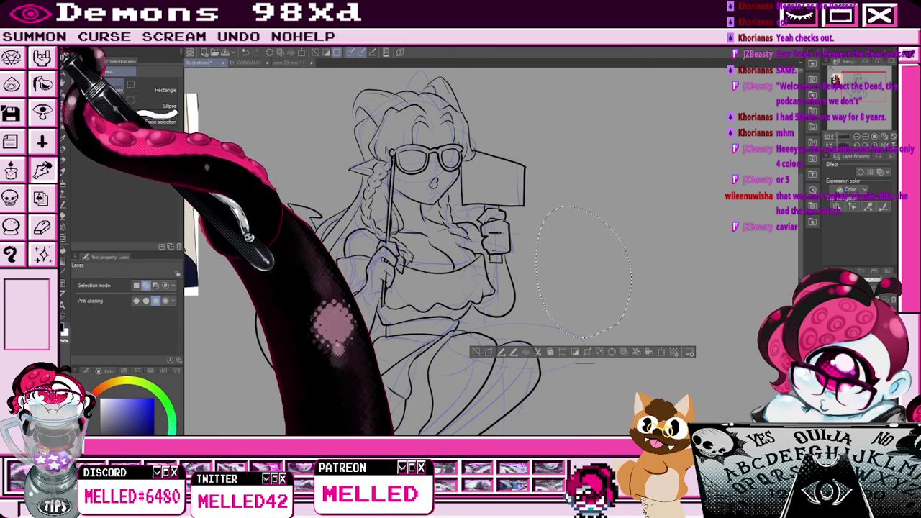
key("ctrl+z")
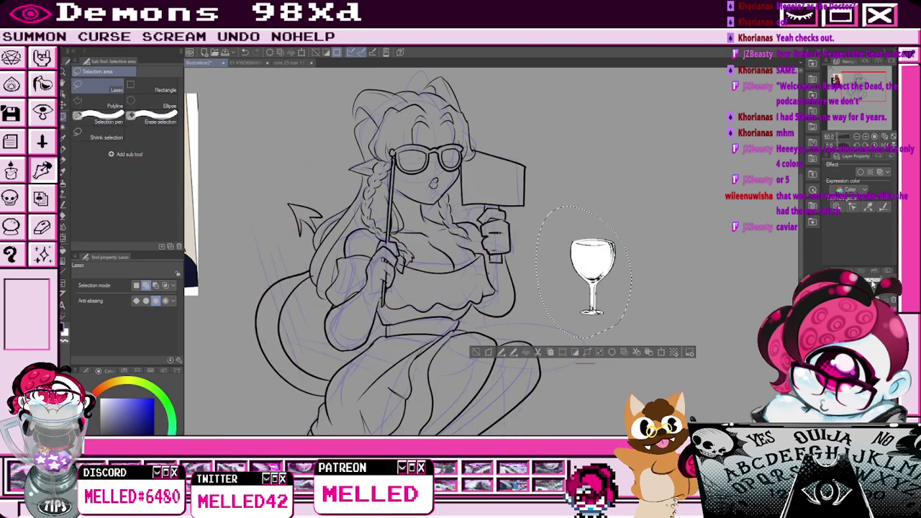
left_click_drag(872, 283, 869, 283)
scroll(492, 270, "up", 1)
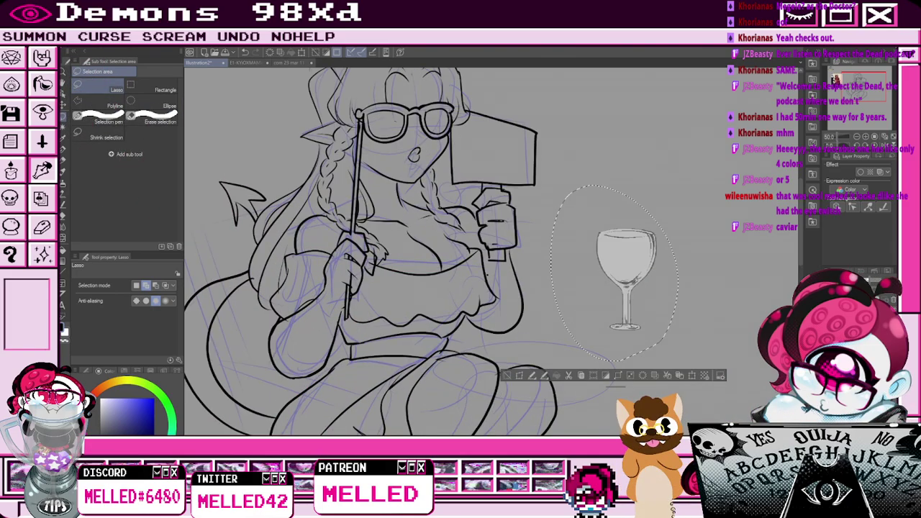
key("ctrl+plus")
left_click(567, 424)
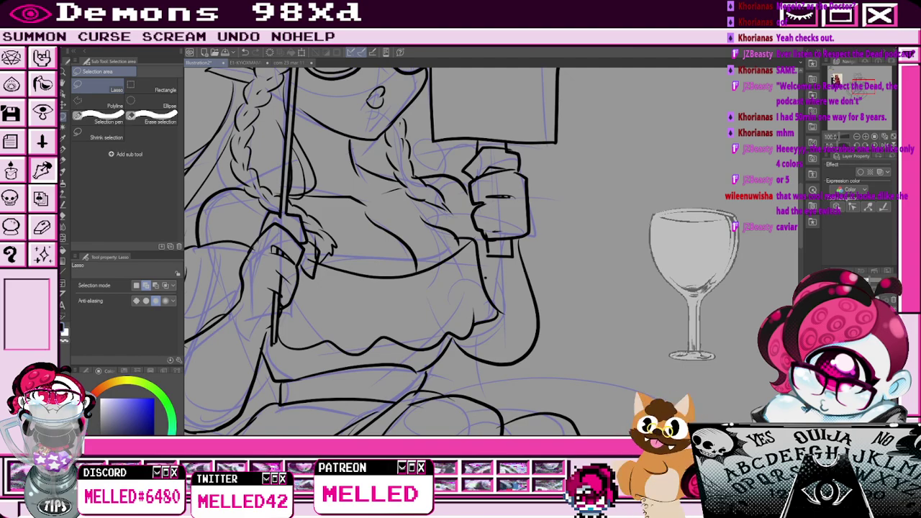
Trace the faded wine glass's rim, bowl, stem and foot with the size 10.8 pen.
left_click(62, 272)
left_click(99, 86)
key("p")
scroll(691, 238, "up", 1)
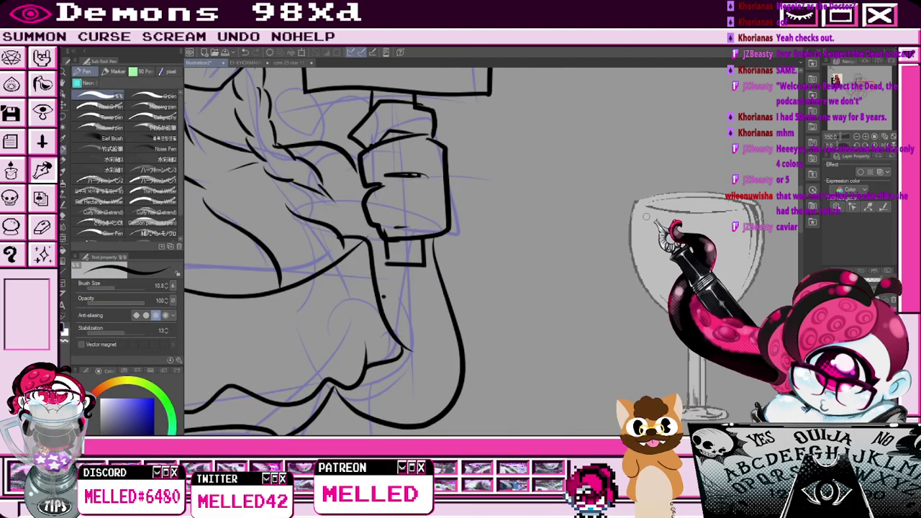
mouse_move(634, 201)
left_mouse_down()
mouse_move(629, 229)
mouse_move(641, 276)
left_mouse_up()
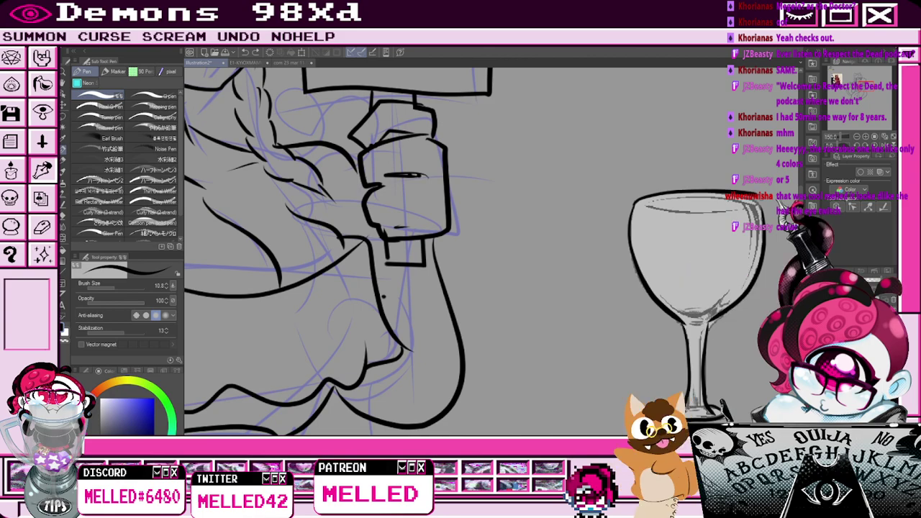
Clean up and ink the ellipse inside the glass's rim, and draw angular ice shapes in the bowl.
key("e")
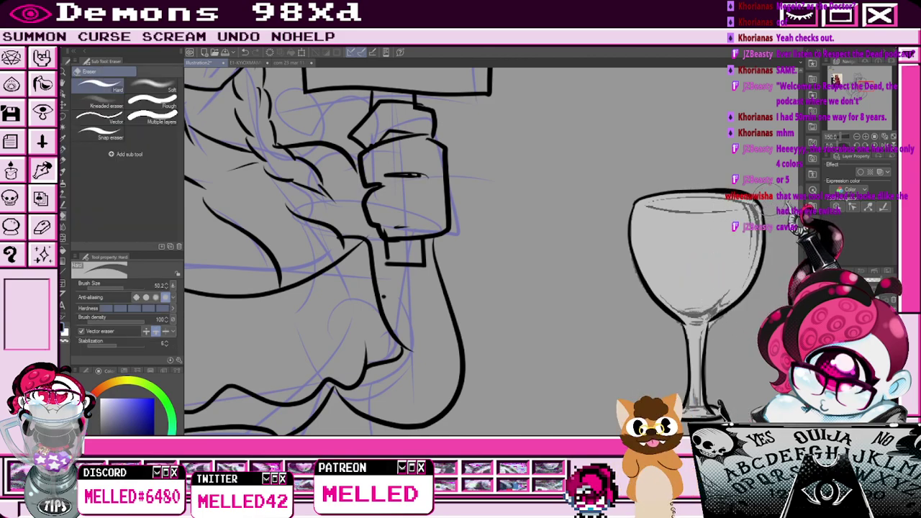
key("p")
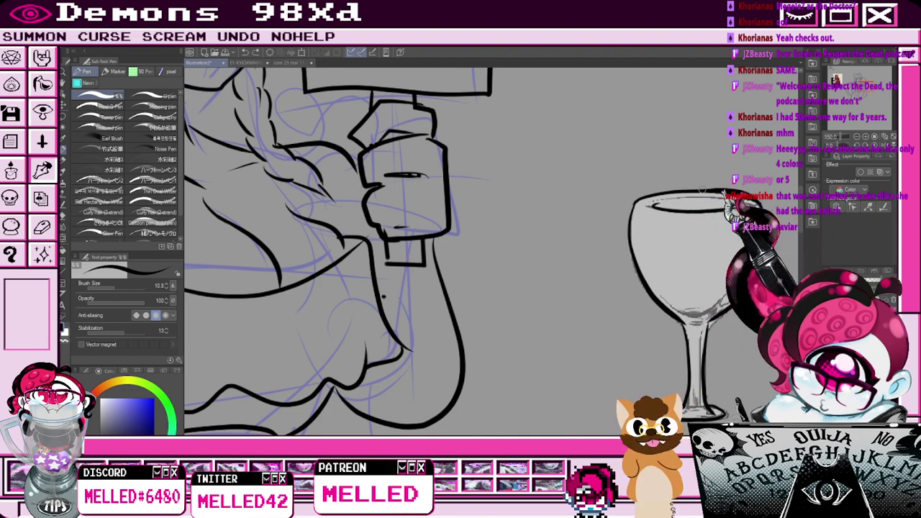
key("e")
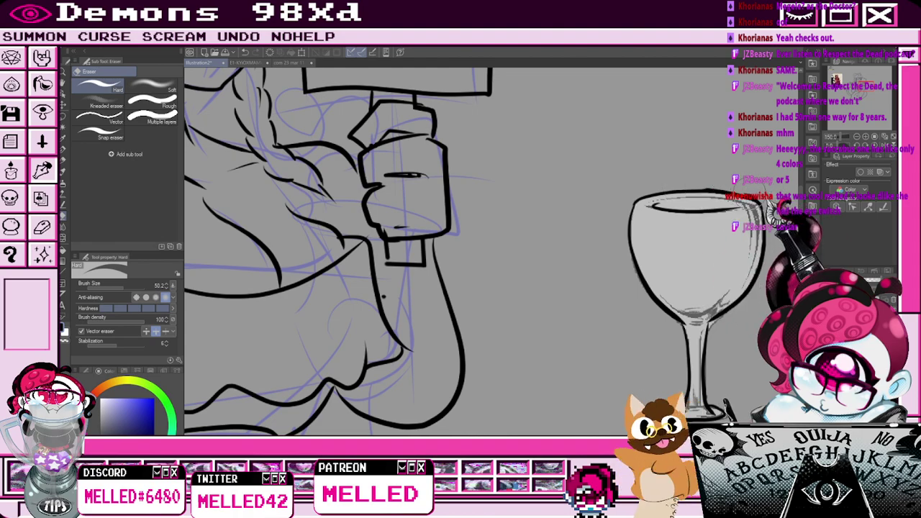
key("p")
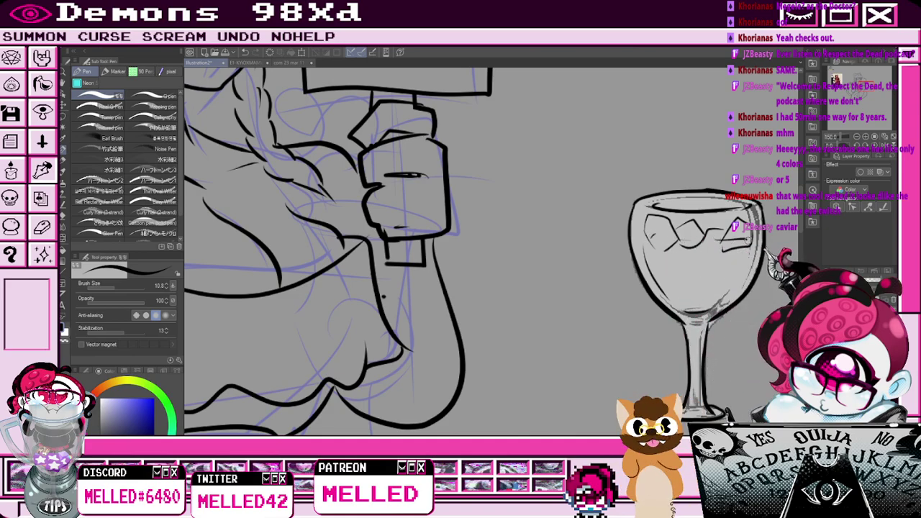
Lasso the inked wine glass and move it over the figure, directly below the hand holding the sign.
scroll(693, 195, "down", 2)
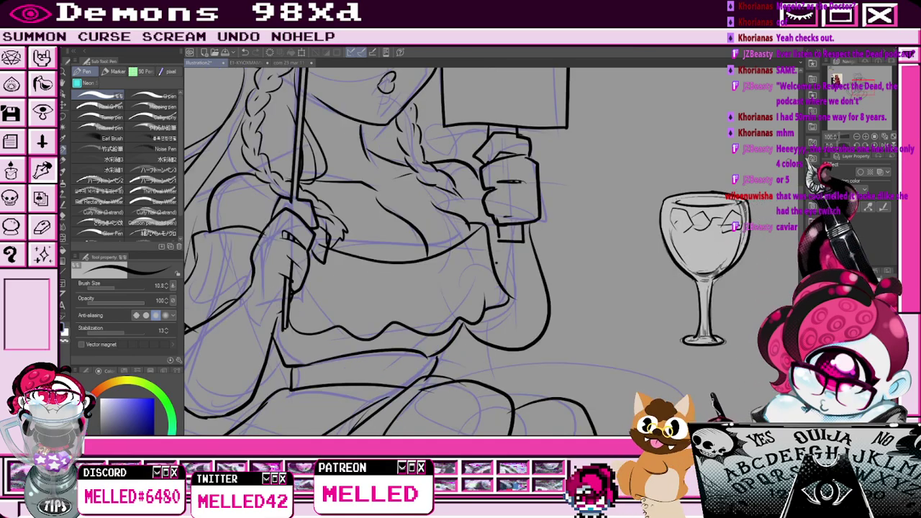
left_click(63, 116)
mouse_move(643, 297)
left_mouse_down()
mouse_move(744, 190)
mouse_move(651, 313)
left_mouse_up()
left_click(64, 105)
mouse_move(688, 268)
left_mouse_down()
mouse_move(548, 299)
mouse_move(568, 291)
left_mouse_up()
Deselect the moved wine glass and erase the forearm and knee lines that overlap or crowd it.
key("e")
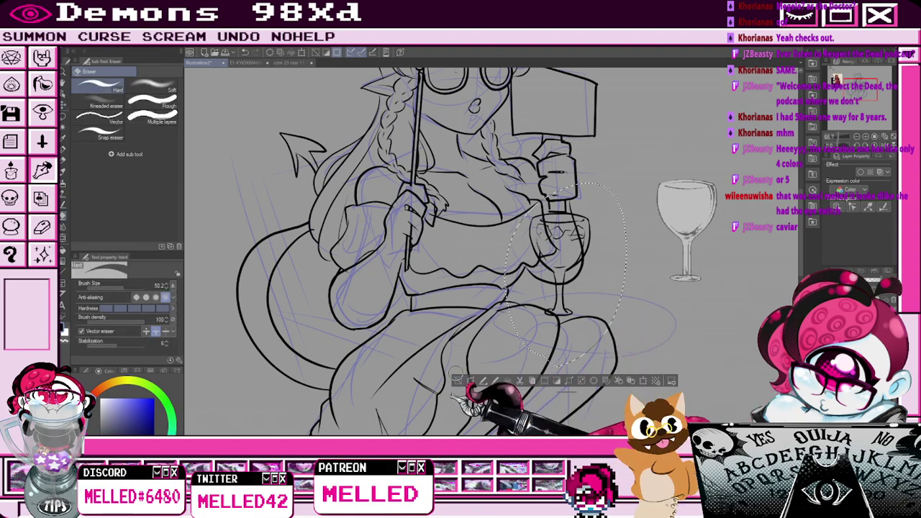
key("ctrl+d")
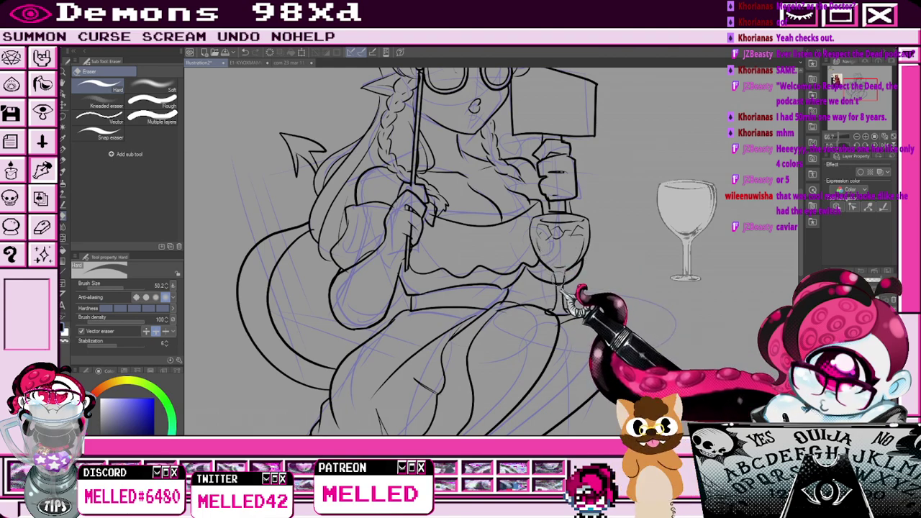
key("p")
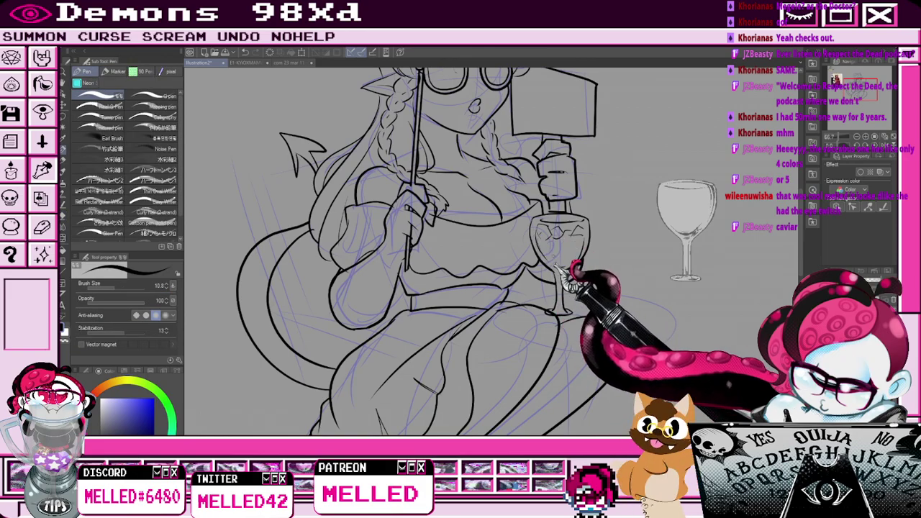
Draw a round tabletop with a thin rim under the wine glass's foot, using the Ellipse tool at brush size 7.
key("e")
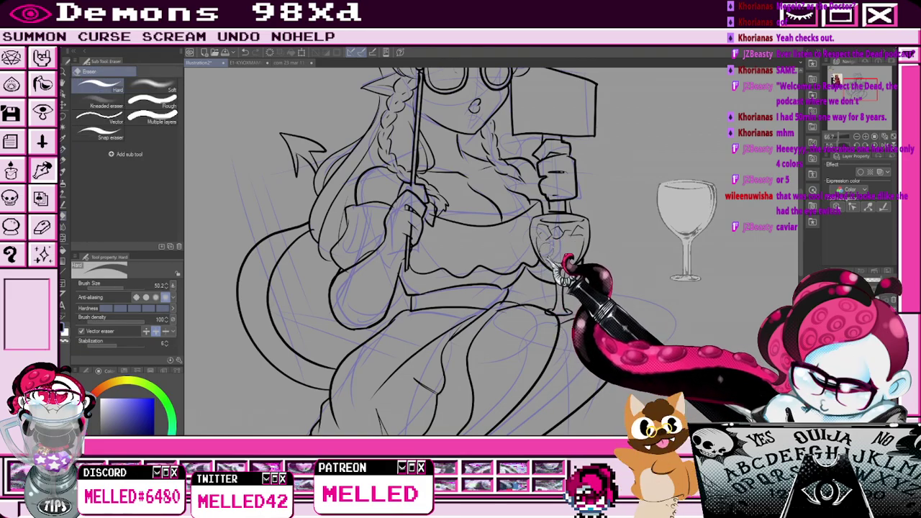
scroll(564, 216, "down", 3)
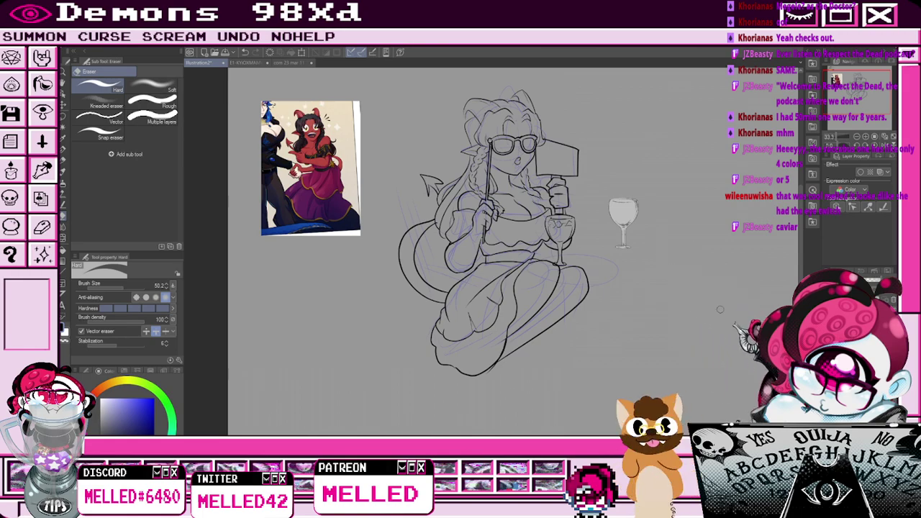
key("u")
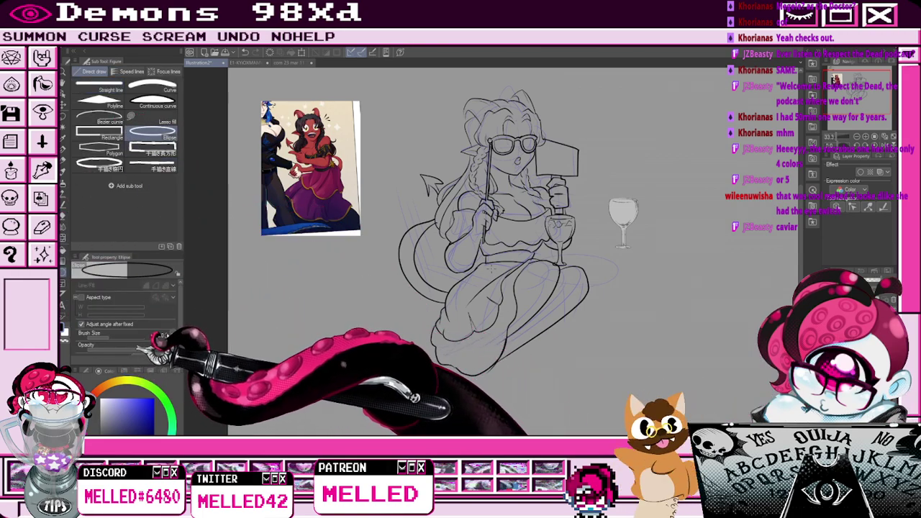
left_click_drag(608, 283, 614, 286)
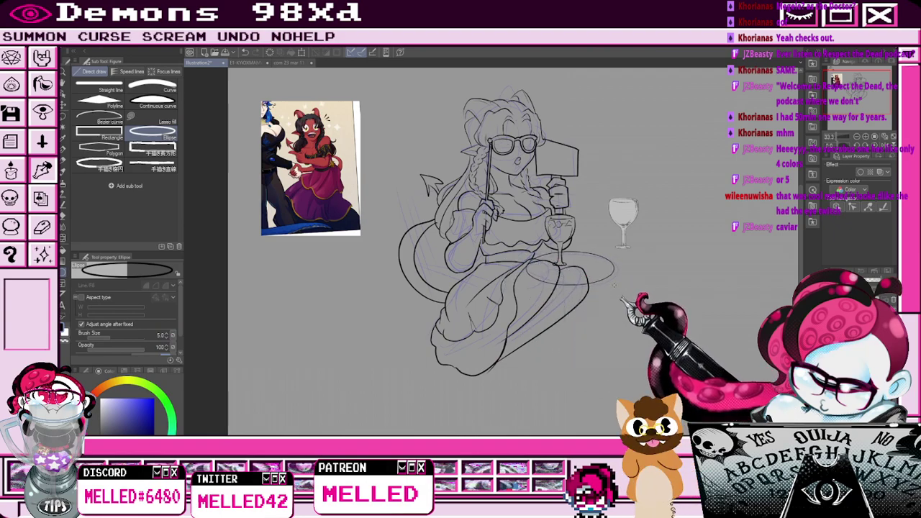
left_click(614, 287)
key("ctrl+z")
left_click_drag(538, 255, 622, 286)
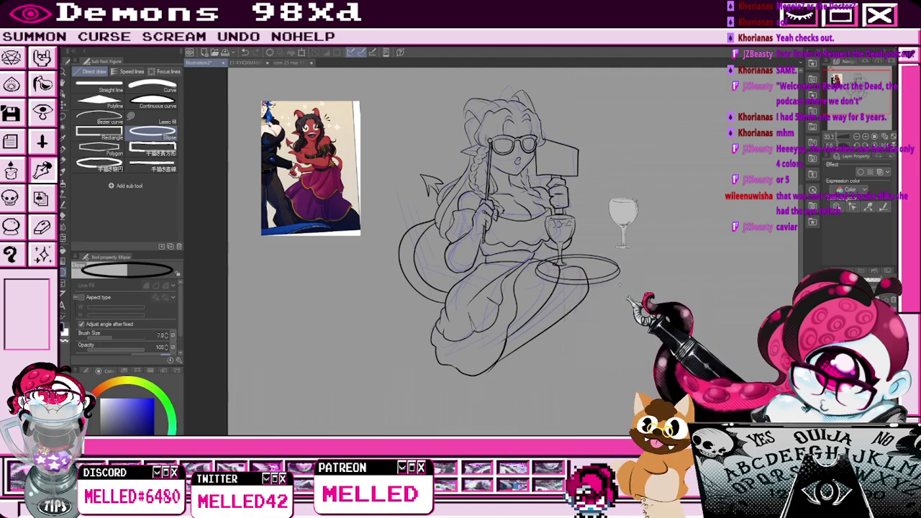
Erase the inner ellipse edge and the lap and knee lines that the tabletop covers.
key("e")
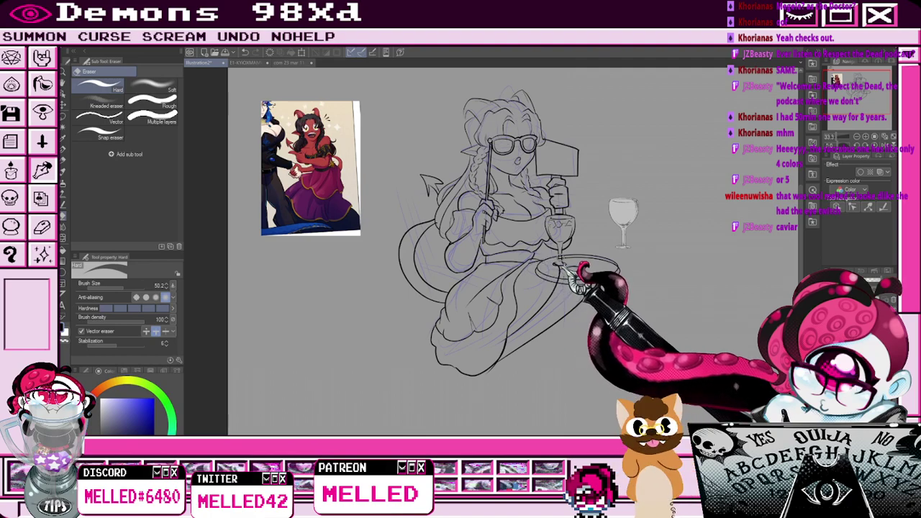
scroll(561, 267, "up", 3)
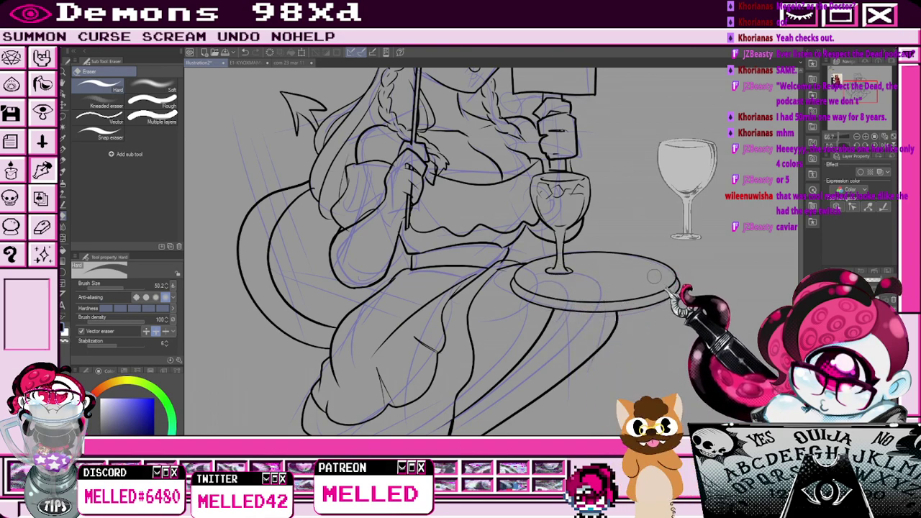
scroll(685, 264, "down", 2)
Draw the two sides of the table's leg below the tabletop with the Curve tool.
key("p")
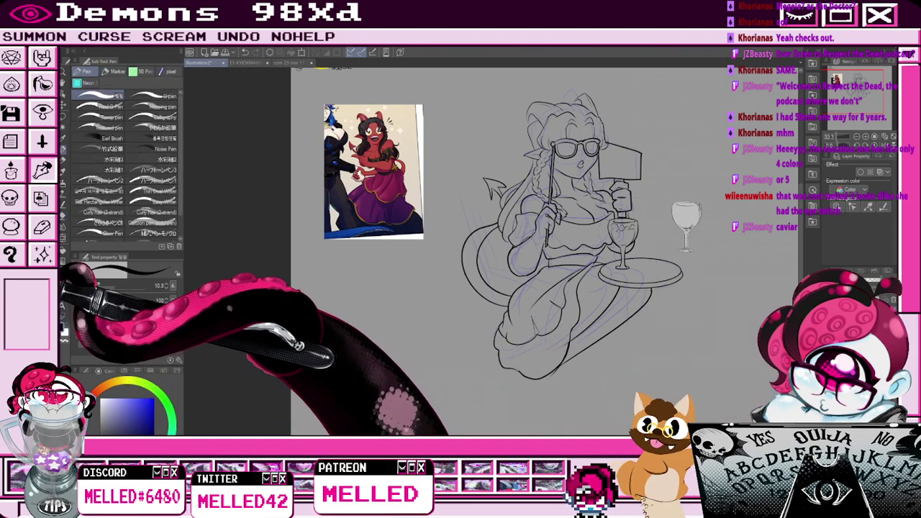
left_click(62, 273)
left_click(151, 86)
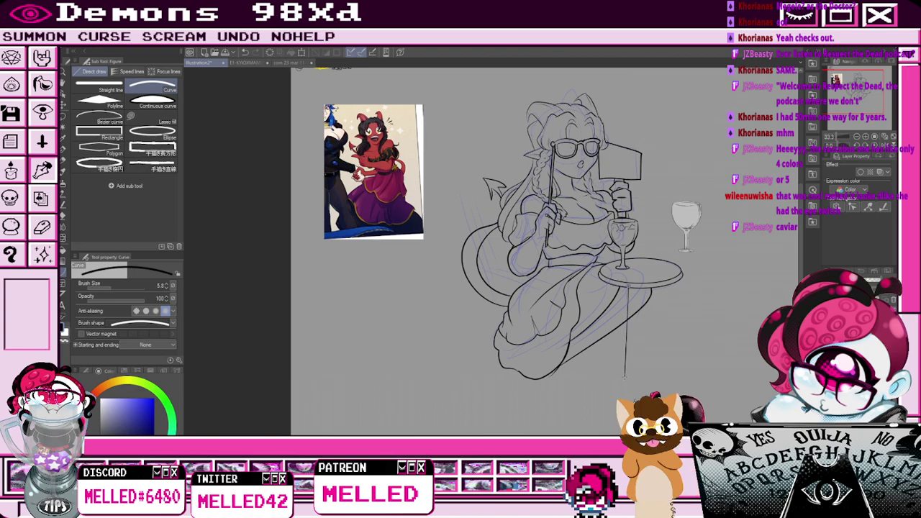
left_click_drag(653, 288, 642, 379)
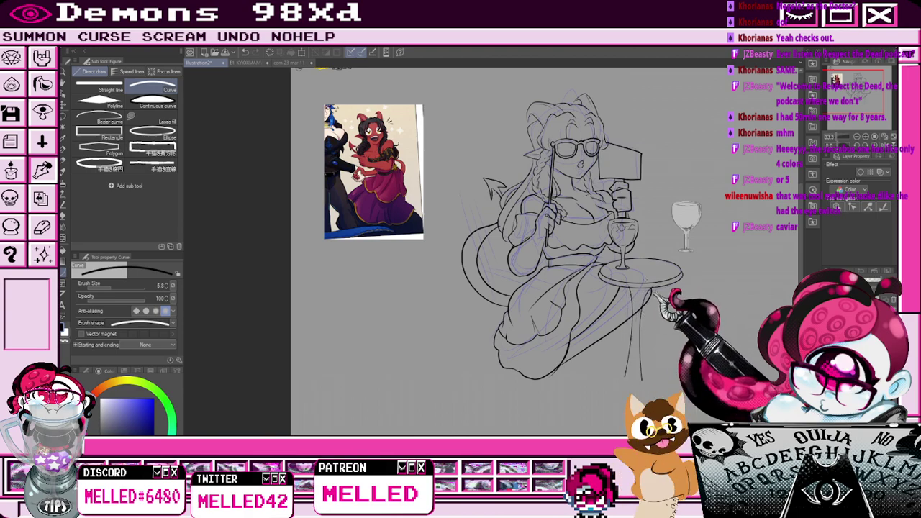
Erase the skirt lines that cross the table leg and the stray line ends under the tabletop.
key("e")
scroll(669, 278, "up", 1)
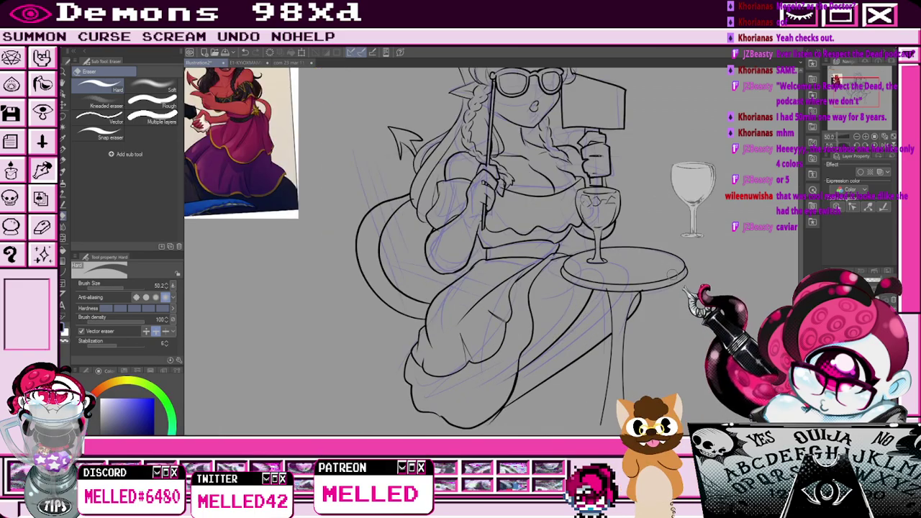
mouse_move(670, 278)
left_mouse_down()
mouse_move(687, 380)
mouse_move(612, 365)
left_mouse_up()
scroll(516, 227, "down", 1)
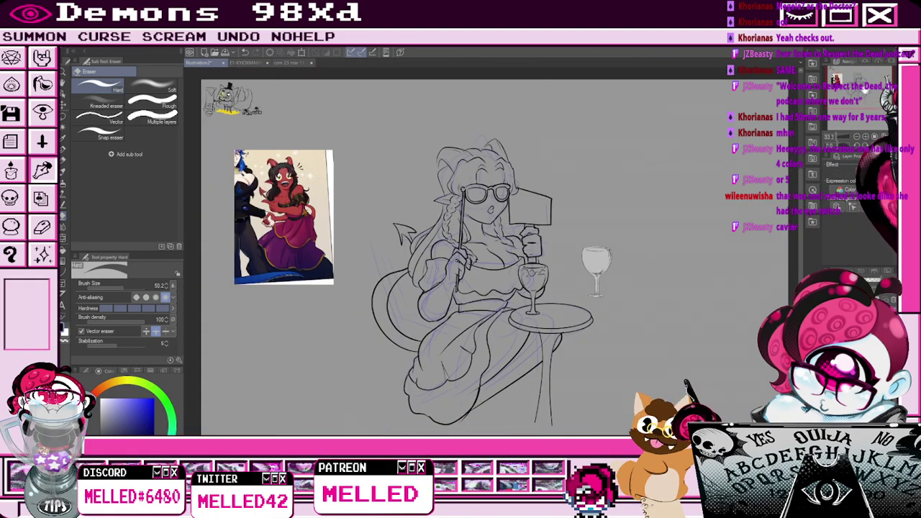
left_click_drag(515, 228, 541, 206)
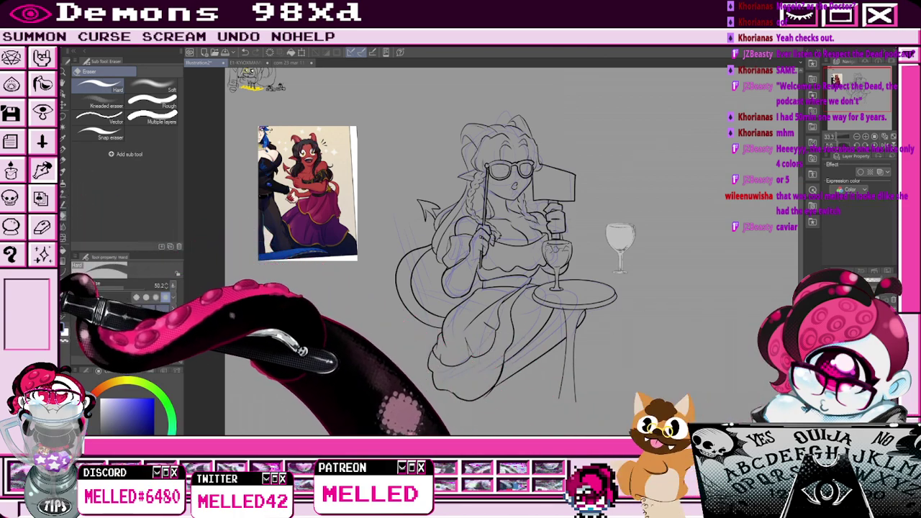
Pick a light pink drawing colour and try a straw stroke from the mouth with the size 10.8 pen.
key("p")
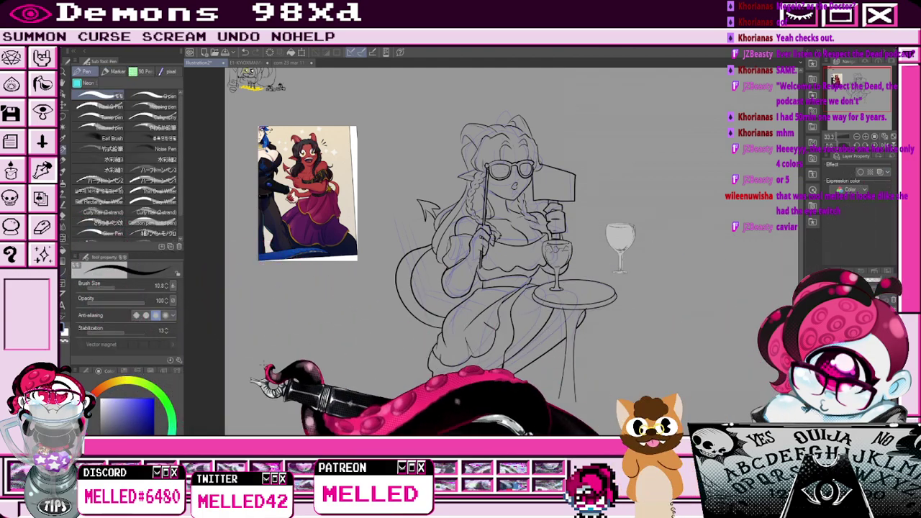
left_click(92, 410)
left_click(115, 402)
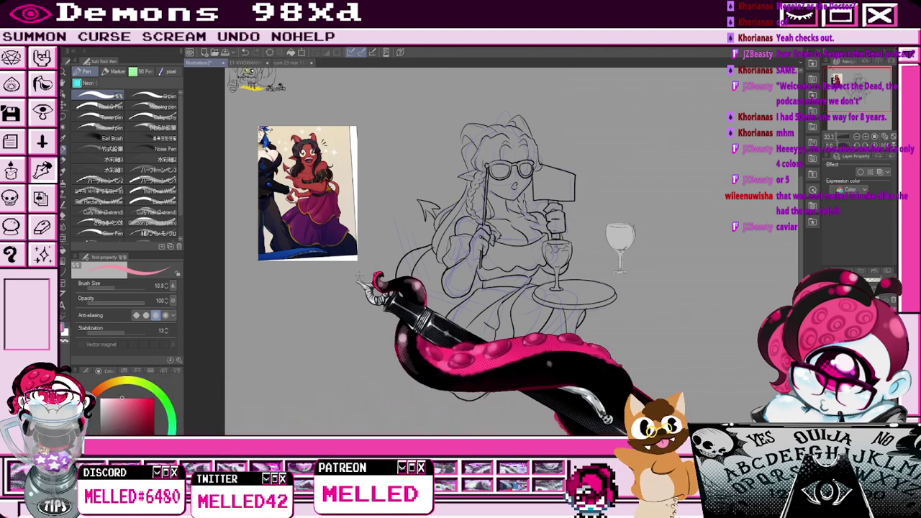
scroll(510, 199, "up", 1)
scroll(512, 195, "up", 1)
mouse_move(521, 178)
left_mouse_down()
mouse_move(516, 212)
mouse_move(533, 203)
mouse_move(543, 238)
left_mouse_up()
key("ctrl+z")
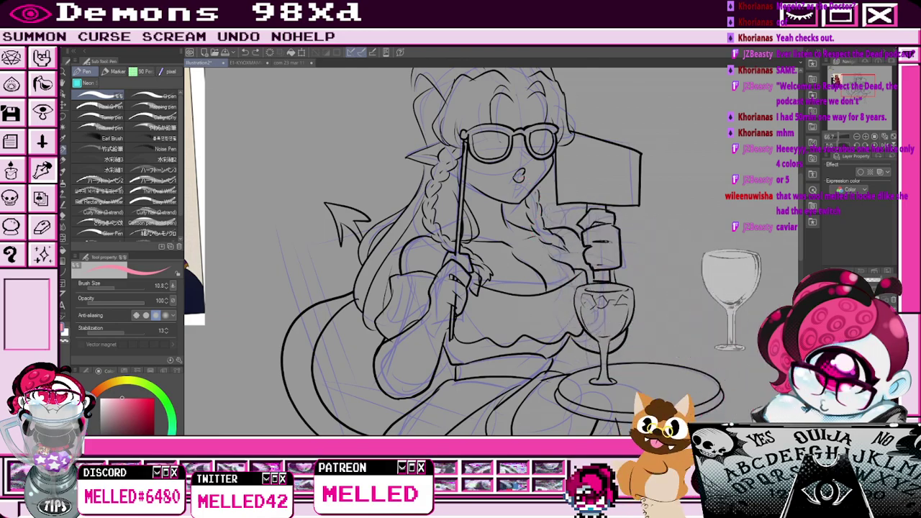
Draw a pink crazy straw with three loops from the mouth into the wine glass, using the Milli pen marker at size 17.1.
left_click(117, 71)
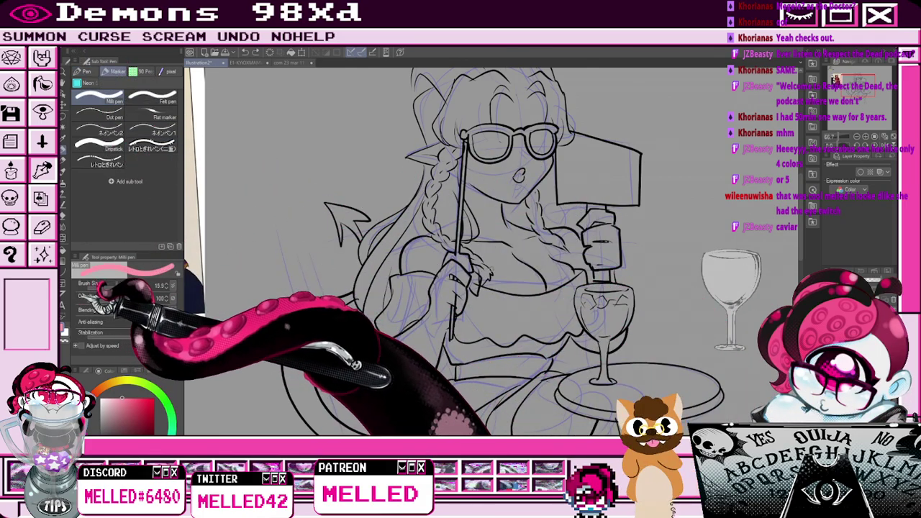
left_click(117, 288)
mouse_move(519, 175)
left_mouse_down()
mouse_move(541, 188)
mouse_move(533, 205)
left_mouse_up()
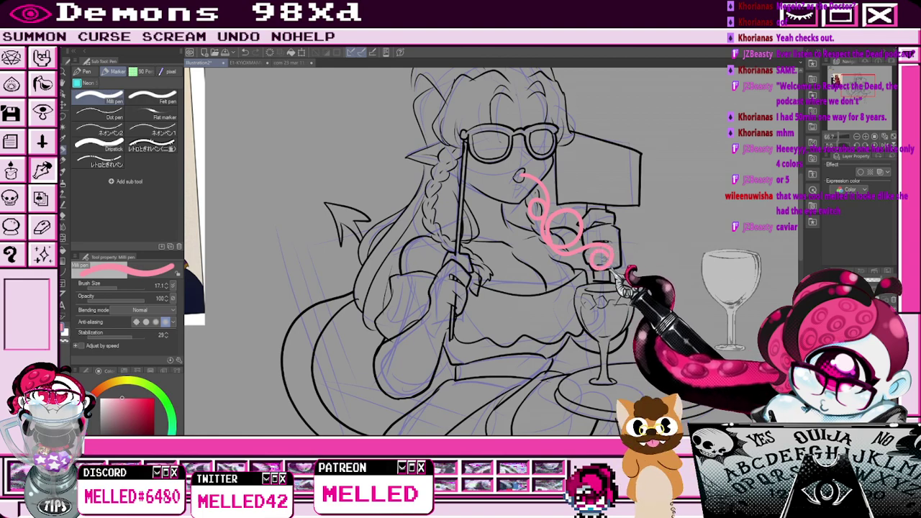
key("ctrl+z")
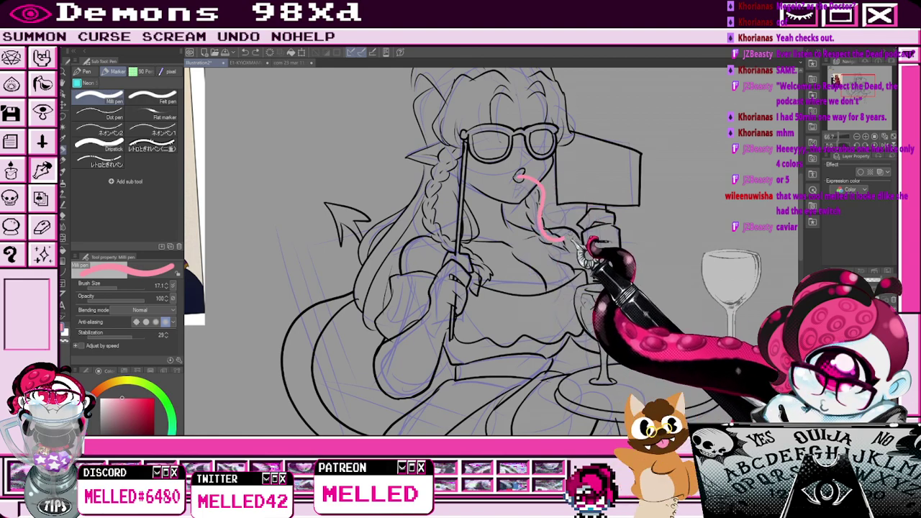
left_click_drag(572, 244, 589, 206)
key("ctrl+z")
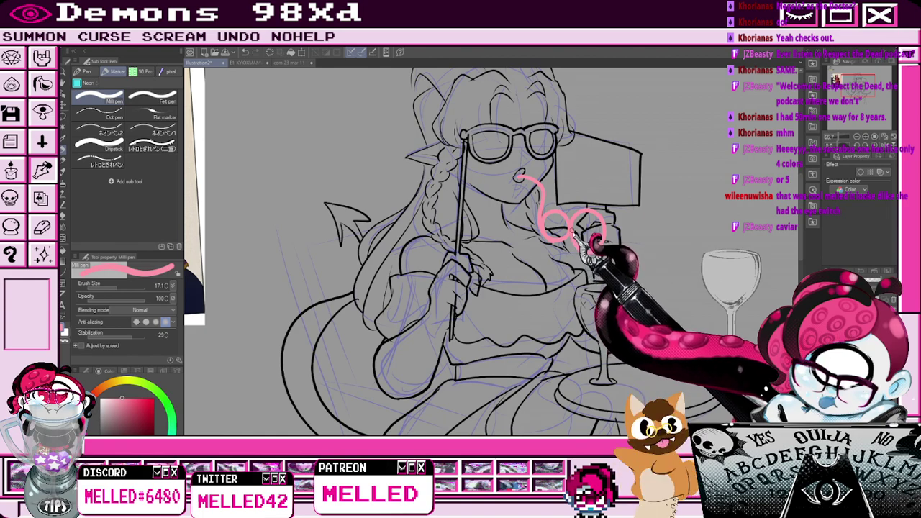
key("ctrl+z")
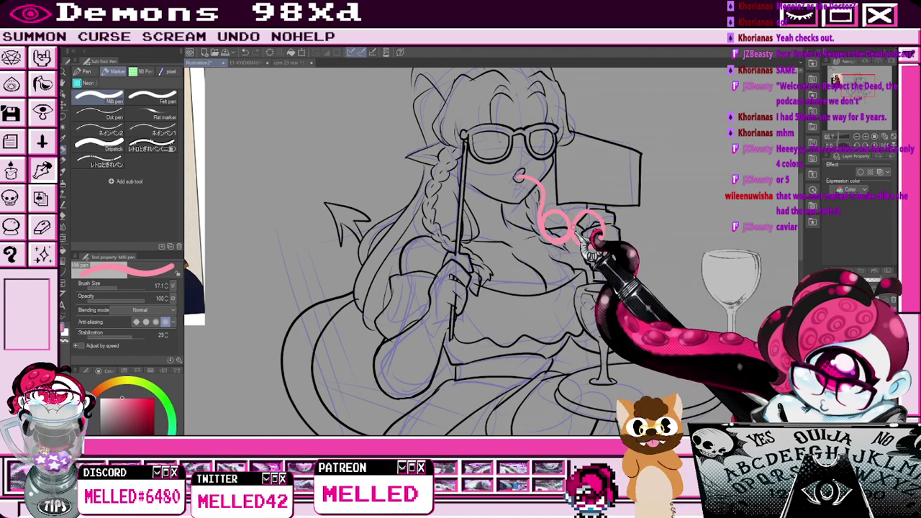
mouse_move(576, 240)
left_mouse_down()
mouse_move(557, 277)
mouse_move(592, 273)
mouse_move(562, 264)
mouse_move(577, 274)
mouse_move(563, 277)
mouse_move(593, 285)
mouse_move(596, 316)
left_mouse_up()
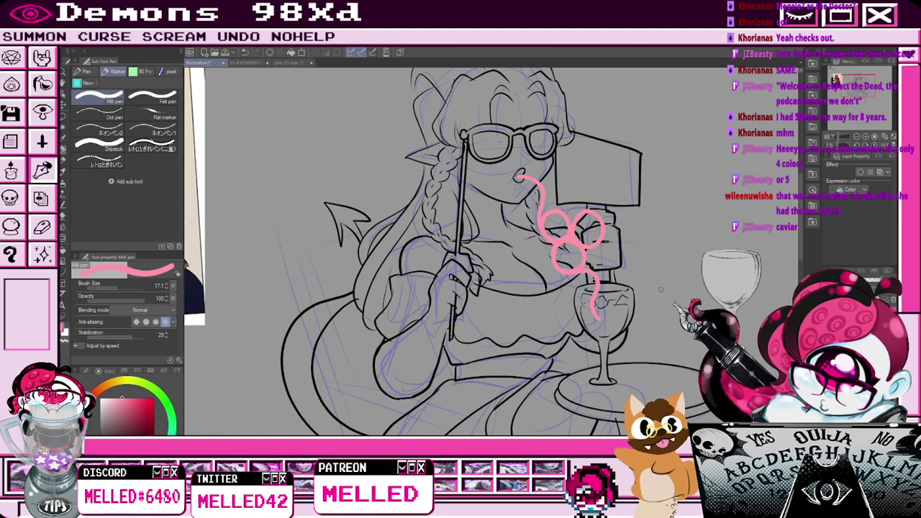
Apply a border effect with a black edge to the straw and ink the lines where its loops overlap.
left_click(862, 175)
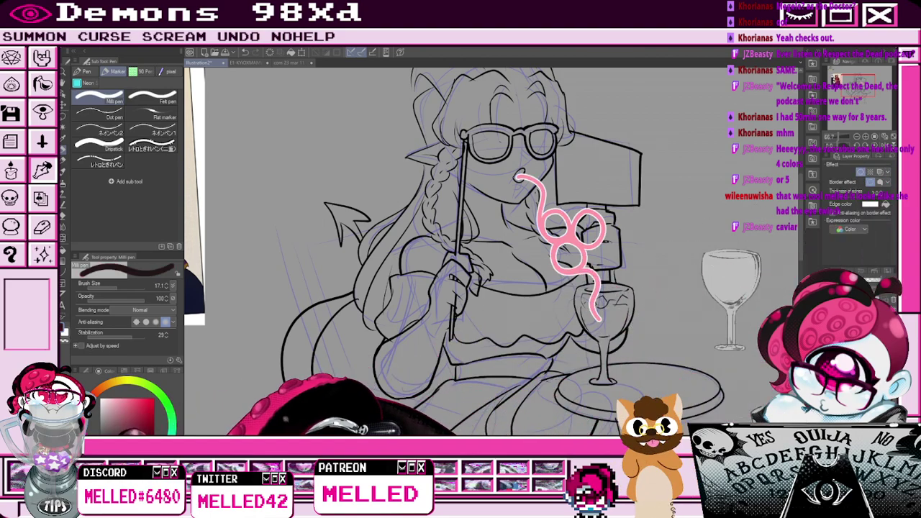
left_click(885, 205)
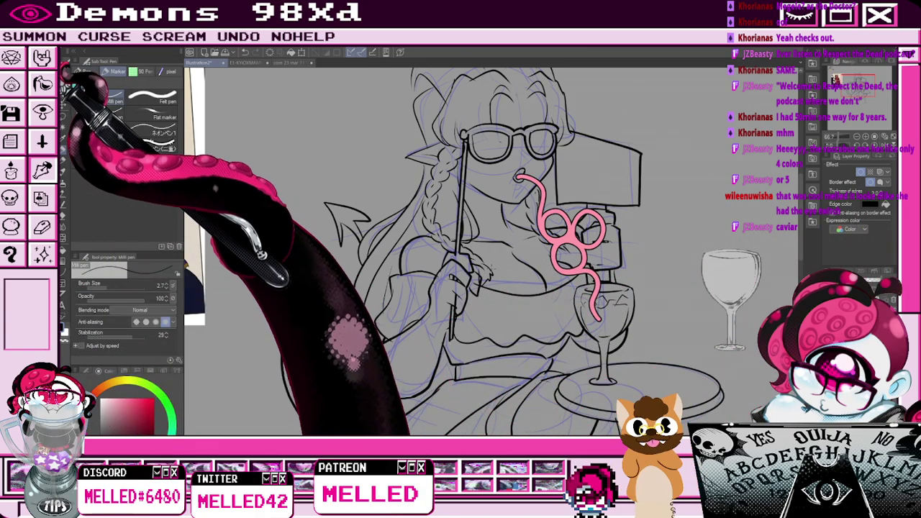
left_click(84, 71)
scroll(540, 216, "up", 5)
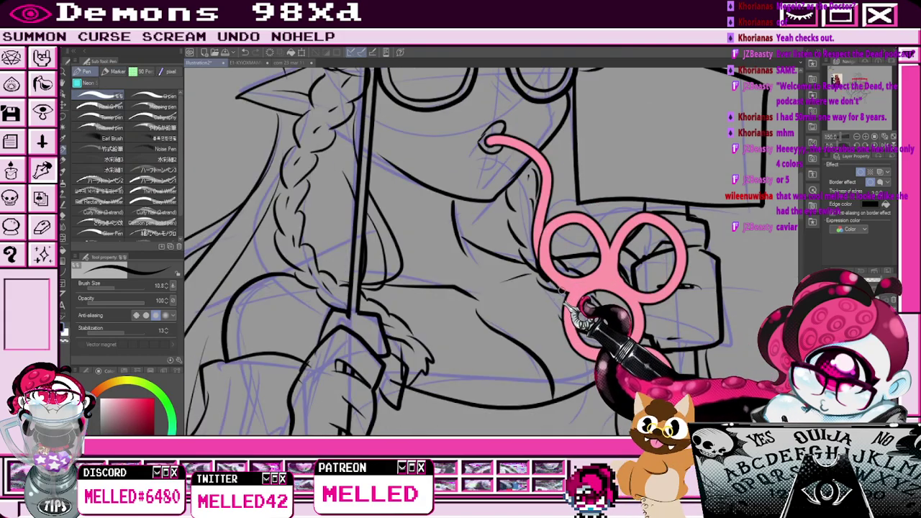
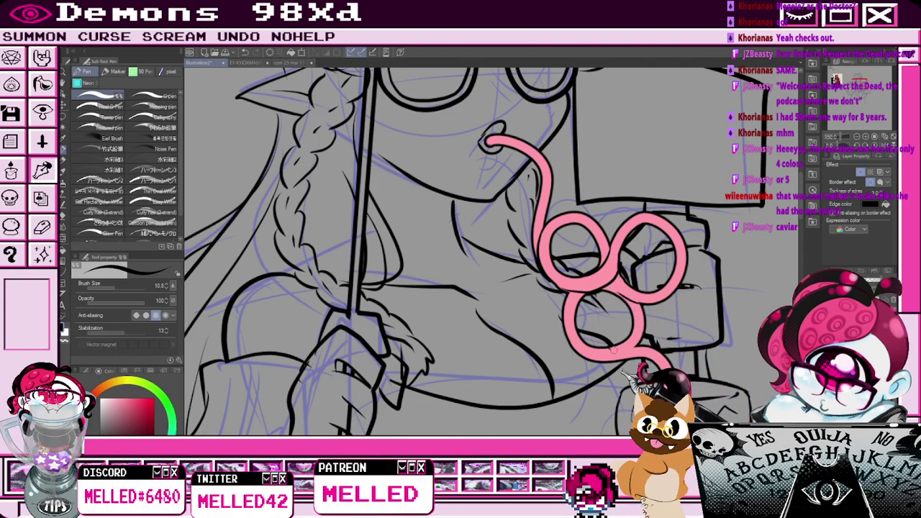
scroll(638, 349, "down", 2)
scroll(644, 374, "up", 2)
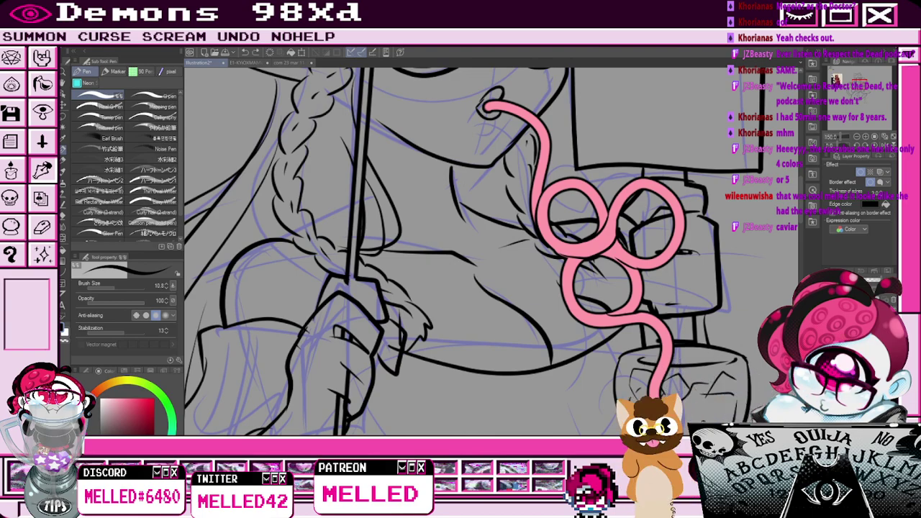
Erase the excess end of the straw inside the glass and hide the blue sketch.
left_click(860, 352)
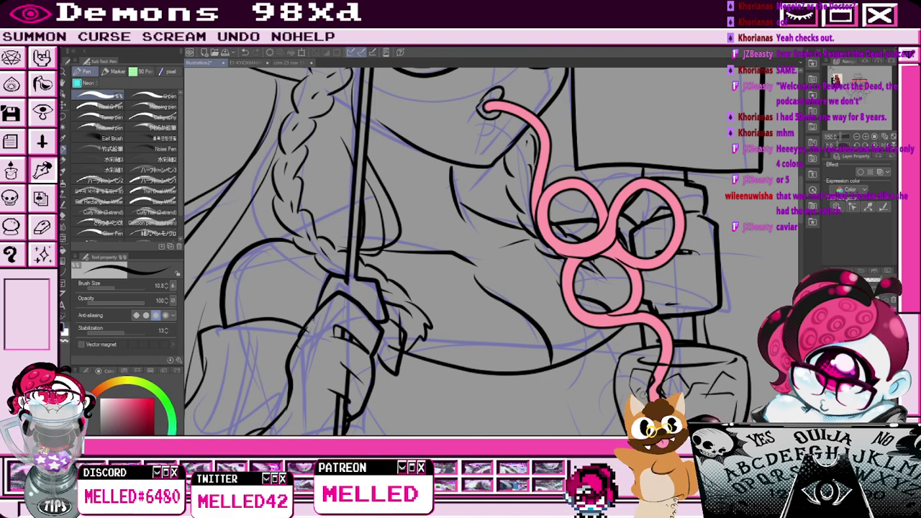
scroll(723, 349, "down", 3)
mouse_move(723, 349)
left_mouse_down()
mouse_move(562, 259)
mouse_move(619, 253)
left_mouse_up()
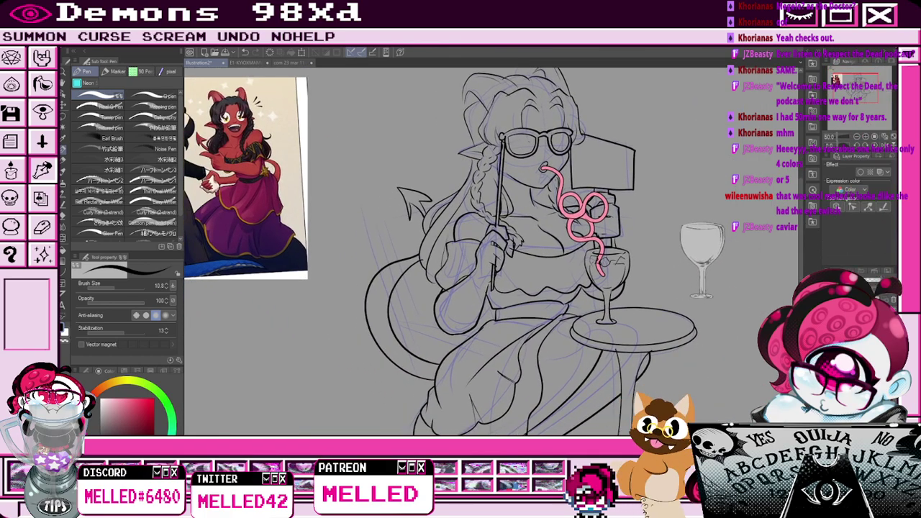
key("e")
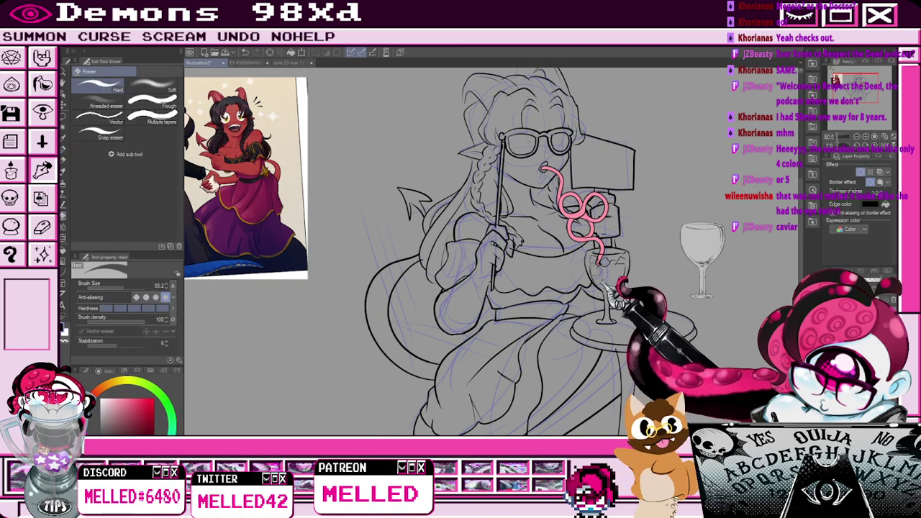
left_click_drag(849, 97, 847, 93)
key("ctrl+minus")
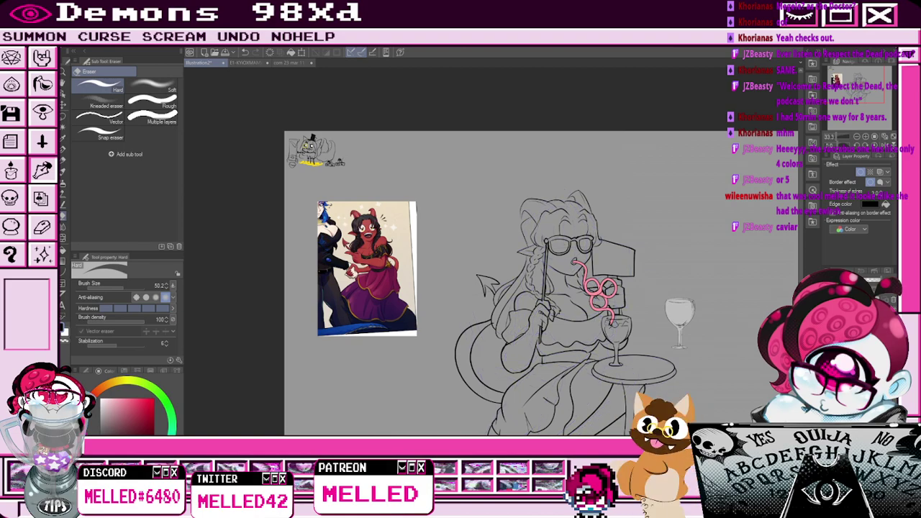
left_click_drag(873, 87, 872, 92)
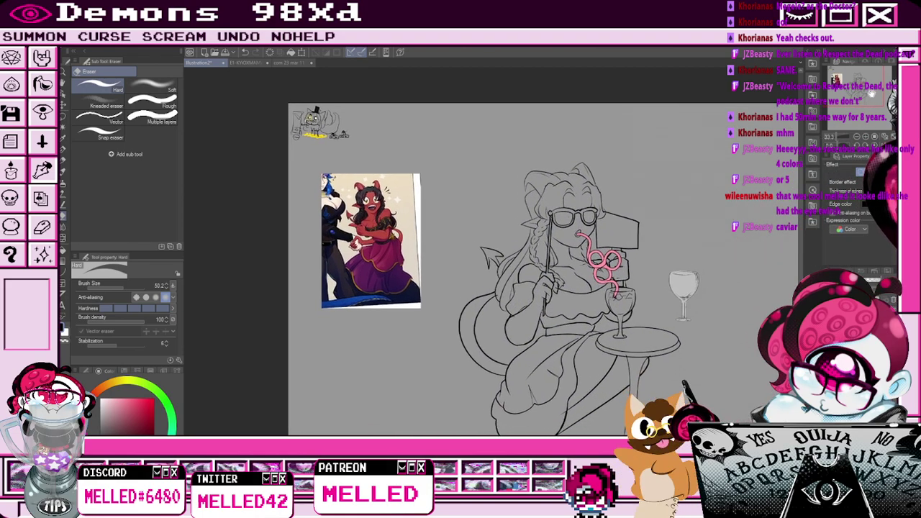
left_click_drag(509, 280, 509, 264)
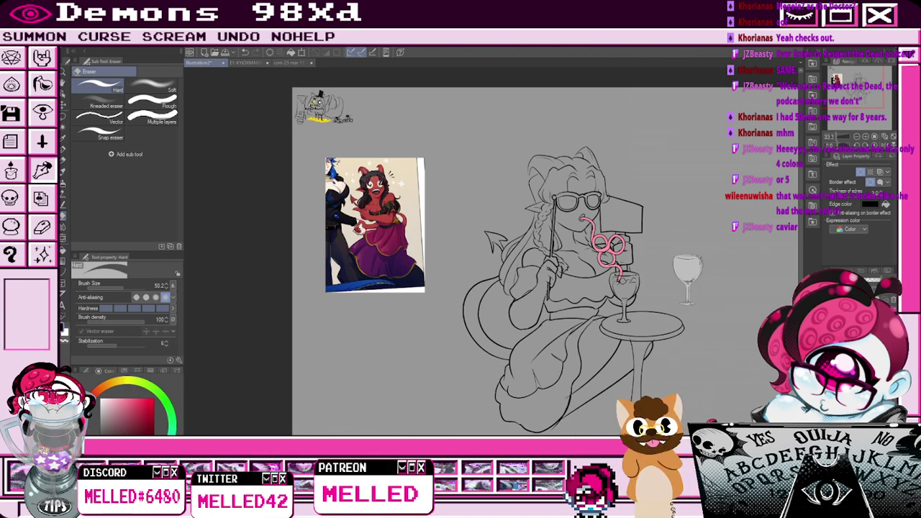
Switch to another layer and pick the dark hair colour from the reference picture with the Eyedropper.
left_click(856, 338)
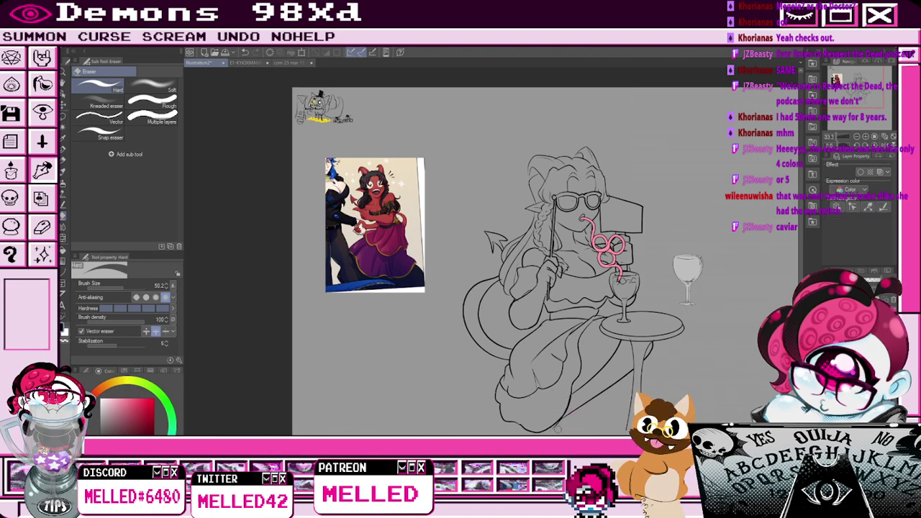
key("p")
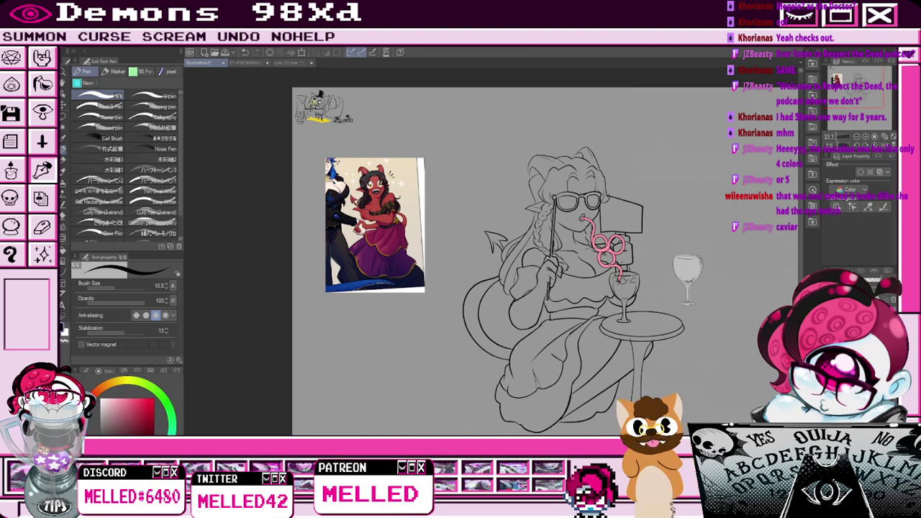
left_click(63, 138)
scroll(367, 175, "up", 2)
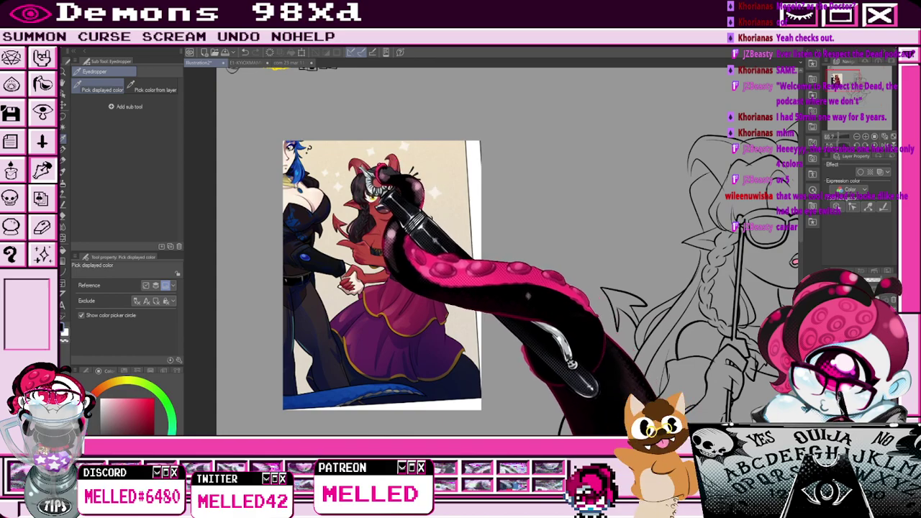
left_click(369, 173)
scroll(395, 161, "down", 2)
left_click_drag(856, 108, 863, 107)
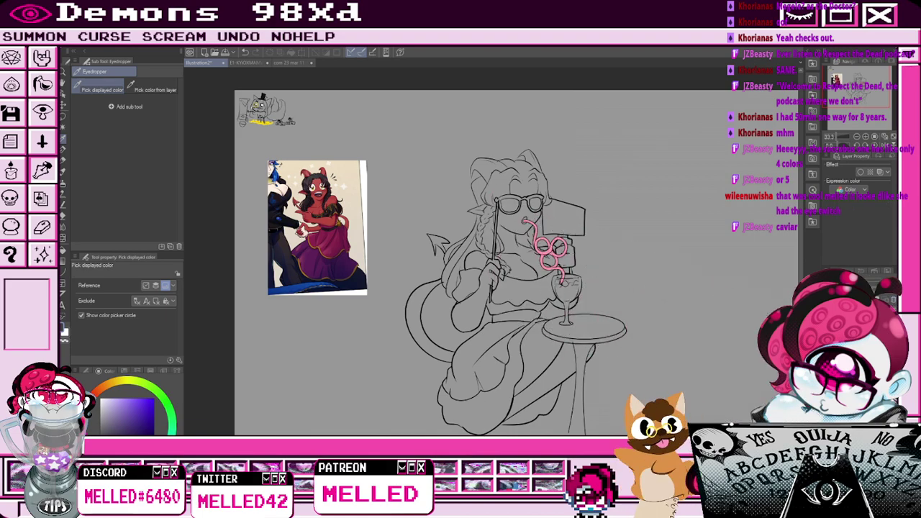
Auto-select the character's hair areas, referring to all layers, fill them with the dark hair colour and deselect.
key("w")
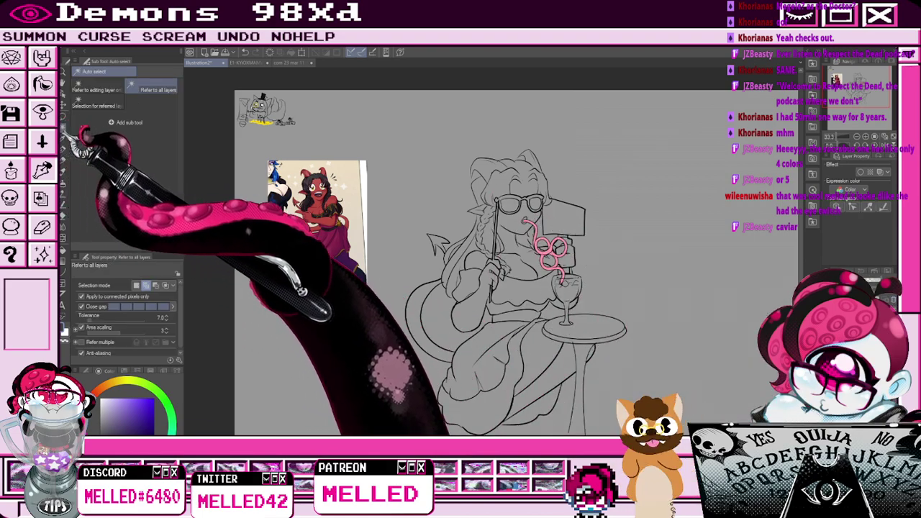
left_click(484, 188)
left_click(511, 167)
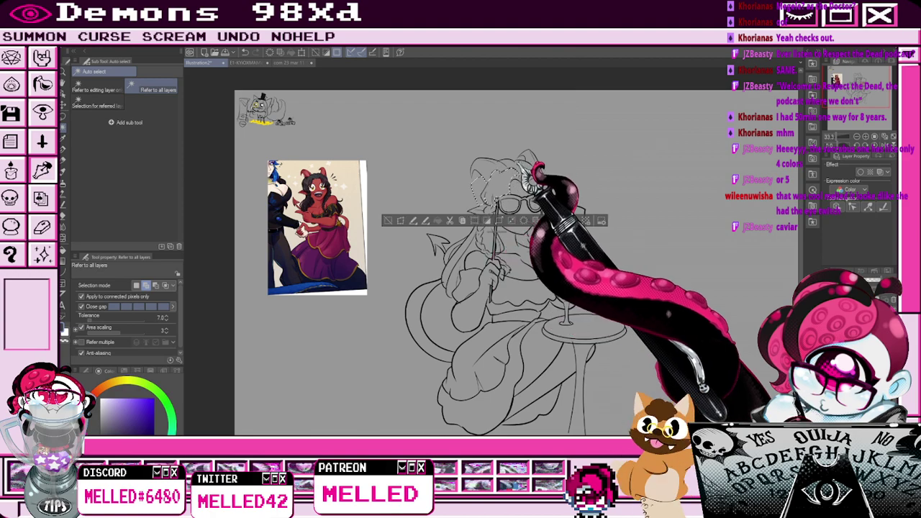
left_click(539, 179)
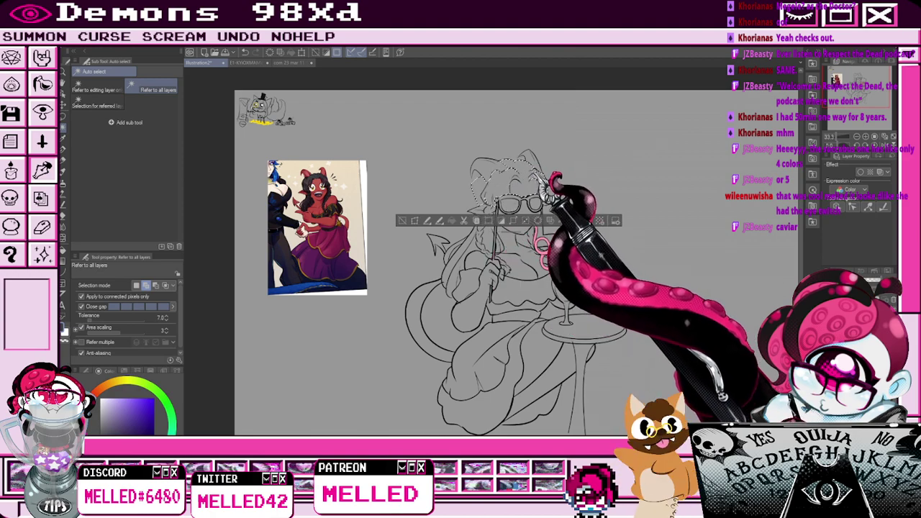
left_click(457, 275)
left_click(532, 243)
scroll(538, 254, "up", 2)
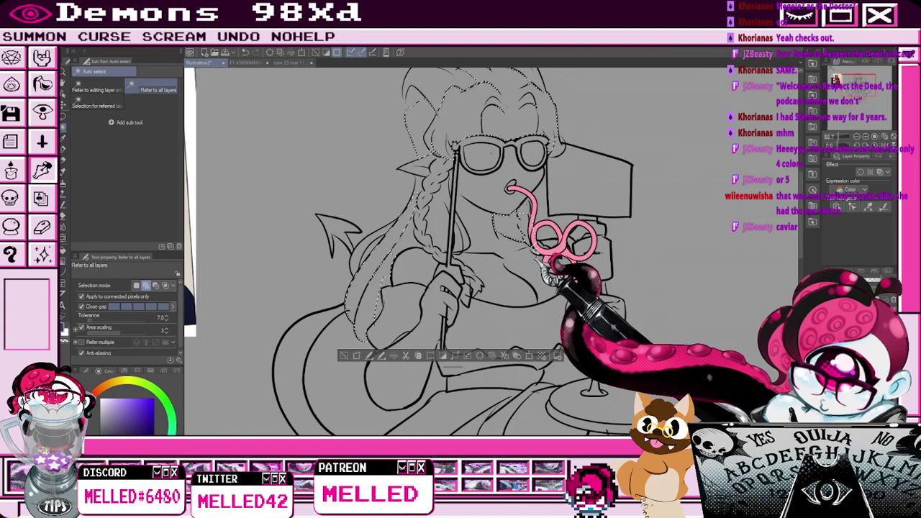
scroll(536, 277, "down", 2)
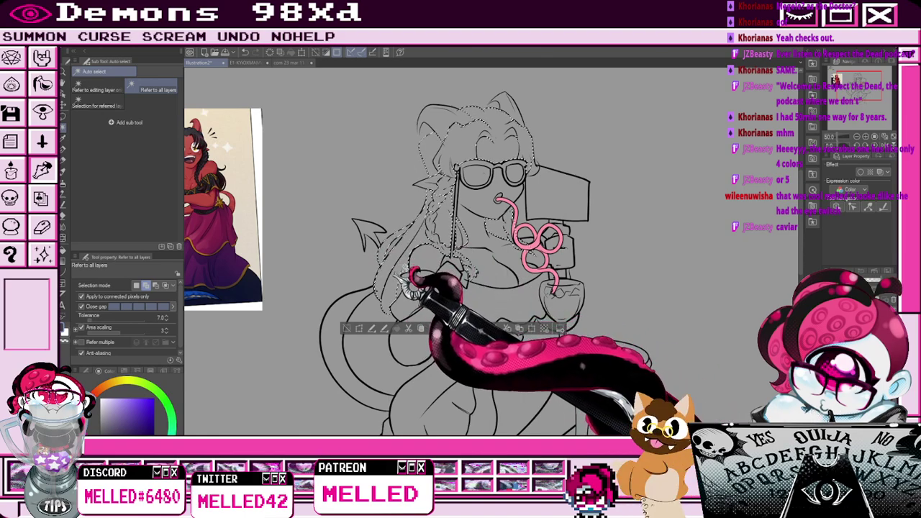
scroll(404, 301, "down", 2)
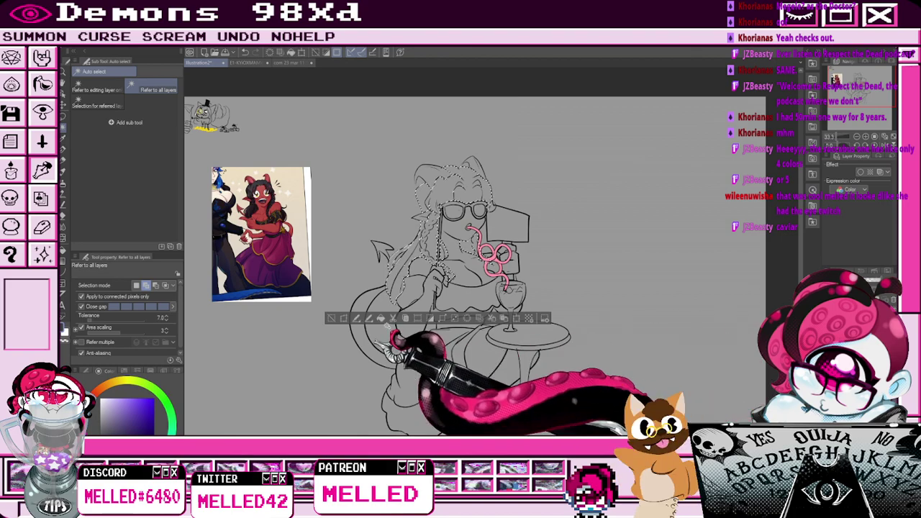
left_click(380, 318)
left_click(331, 318)
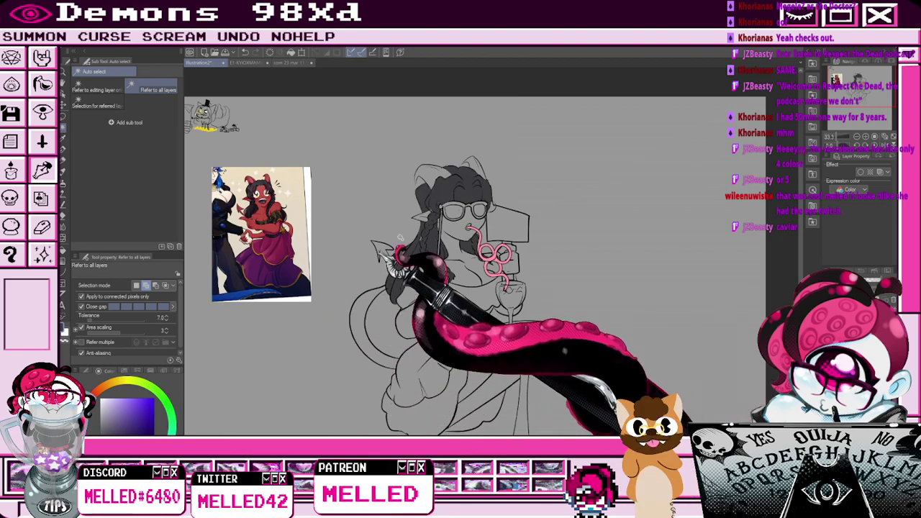
Touch up the hair fill with the pen and Hard eraser, clearing the dark colour from the forehead.
scroll(476, 169, "up", 2)
key("p")
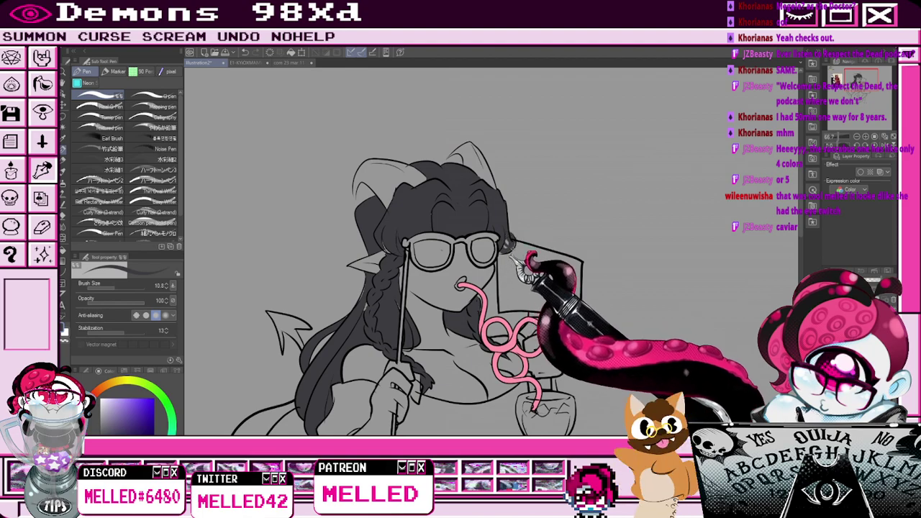
key("e")
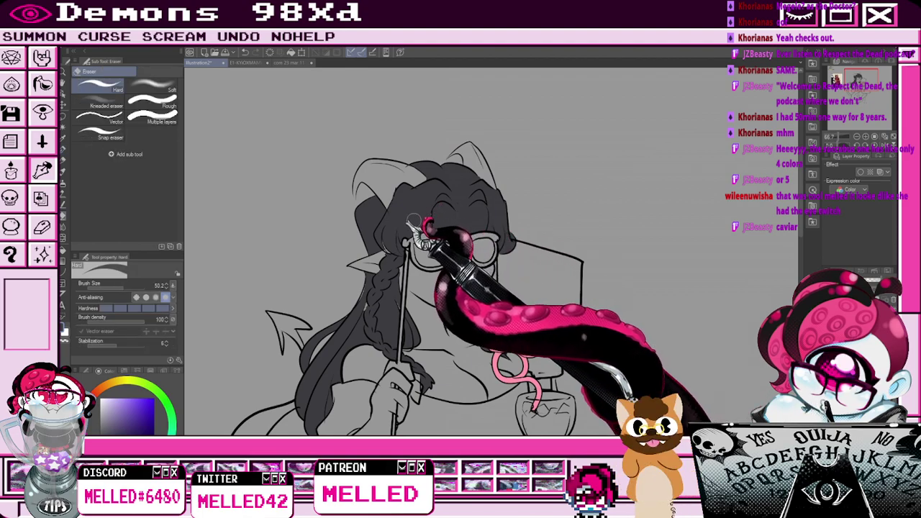
key("p")
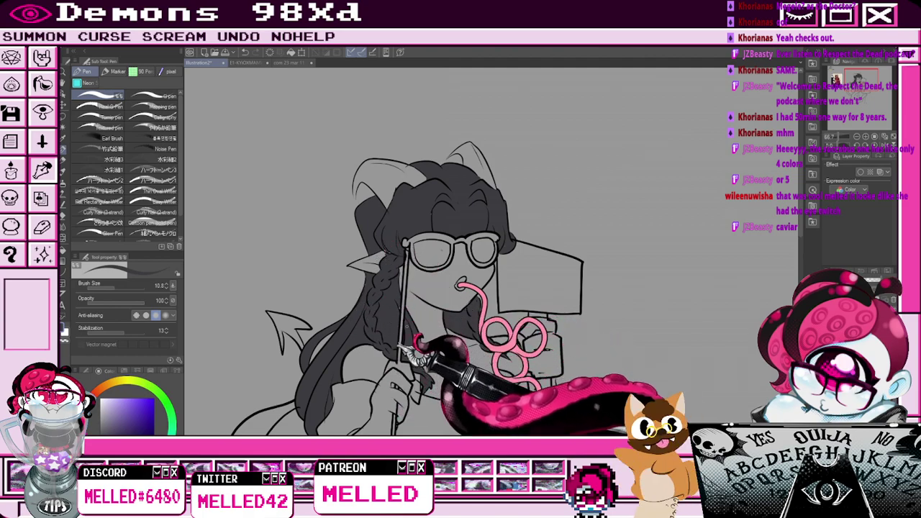
key("e")
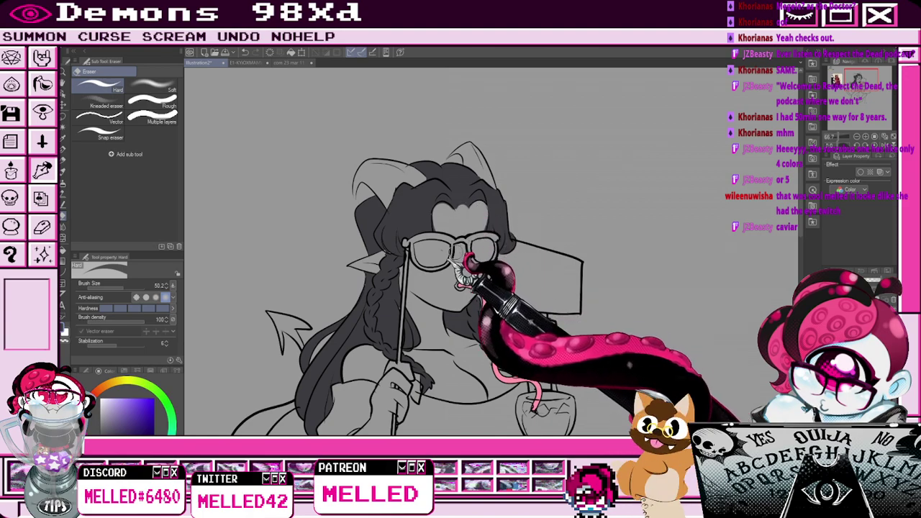
scroll(463, 247, "down", 2)
key("p")
scroll(455, 268, "up", 2)
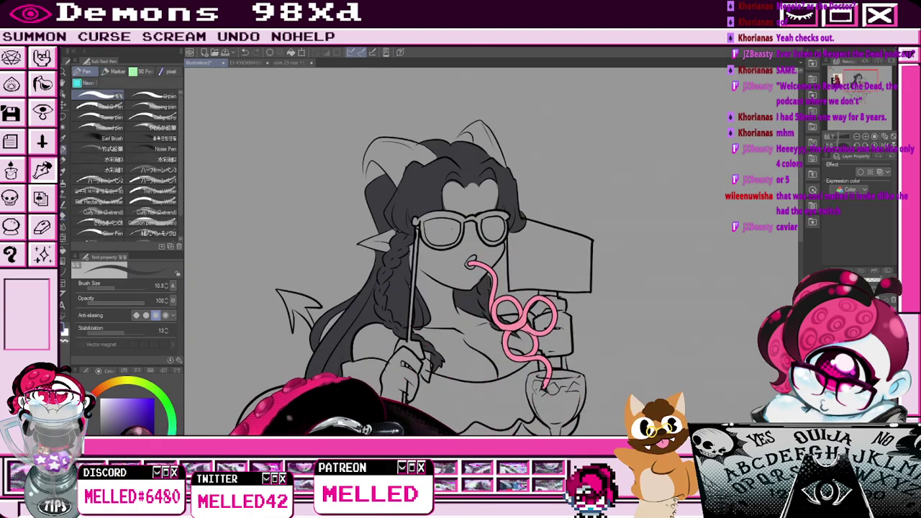
Fill the open mouth around the straw with black, using the pen at size 29.3.
left_click(105, 439)
left_click(120, 288)
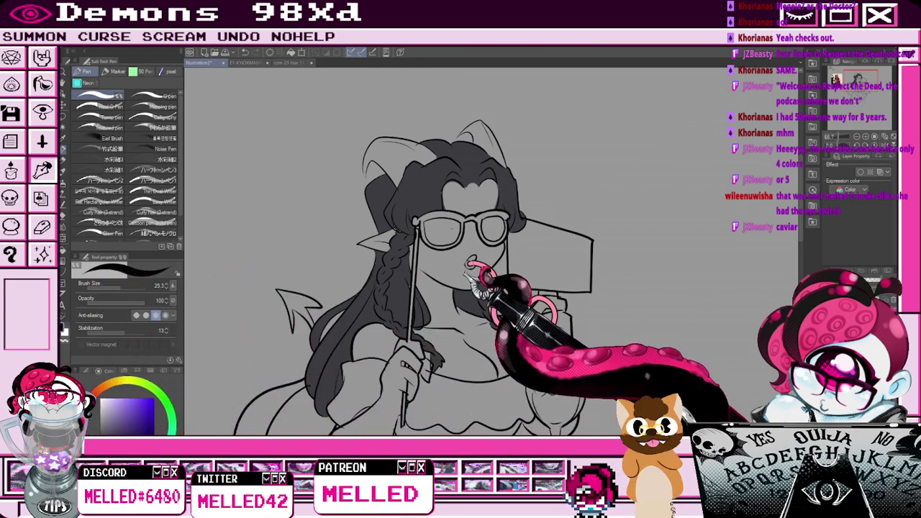
scroll(507, 231, "down", 2)
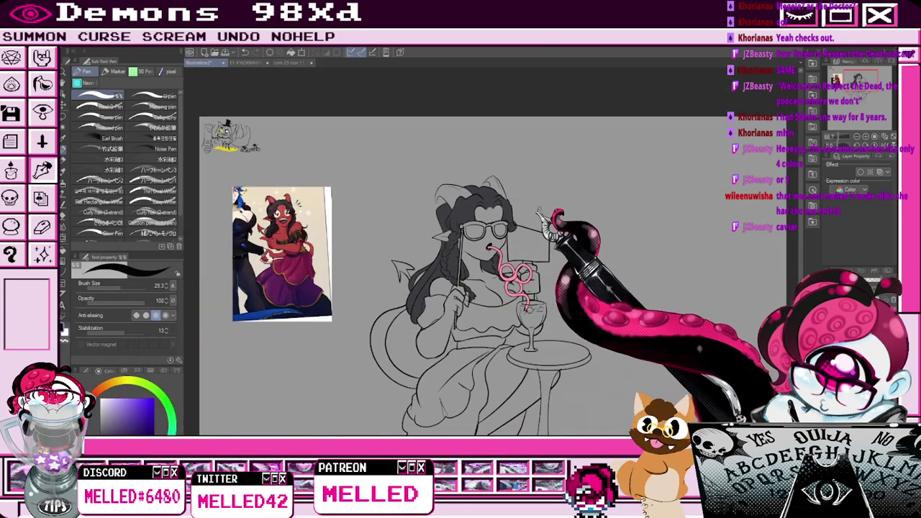
scroll(489, 221, "up", 3)
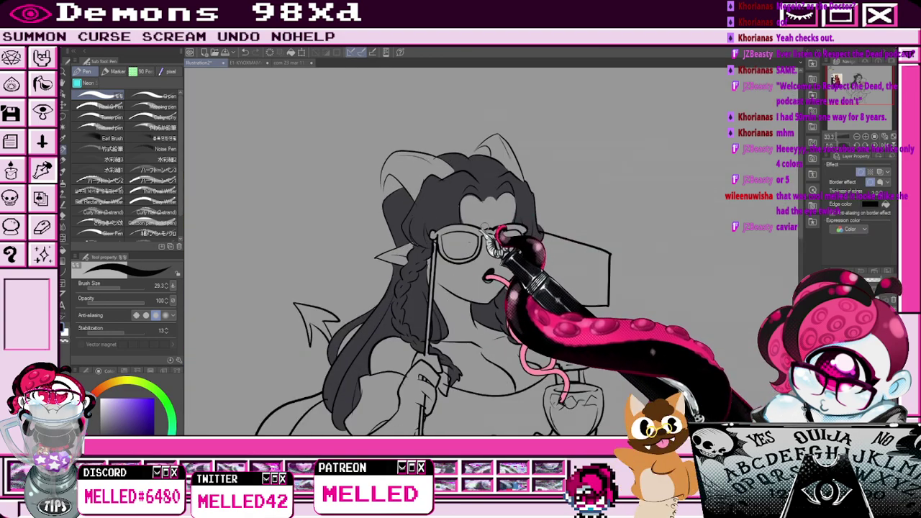
key("e")
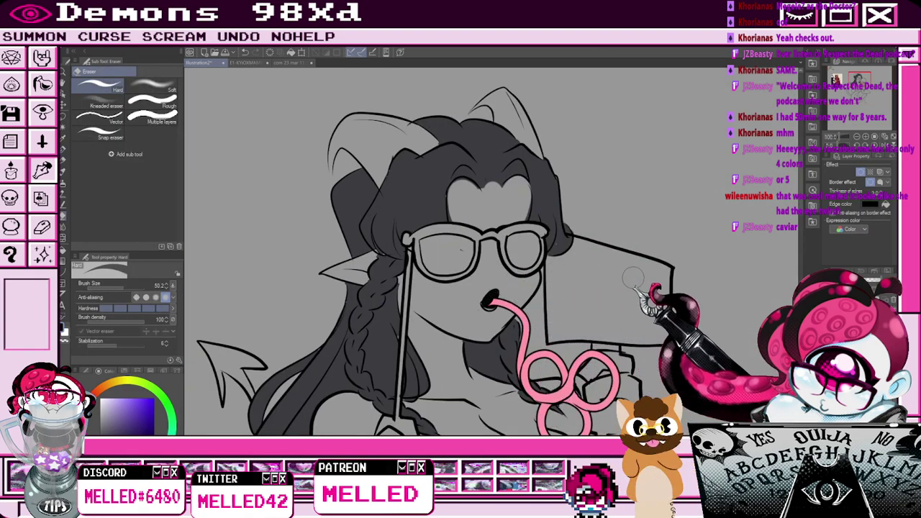
scroll(640, 280, "down", 1)
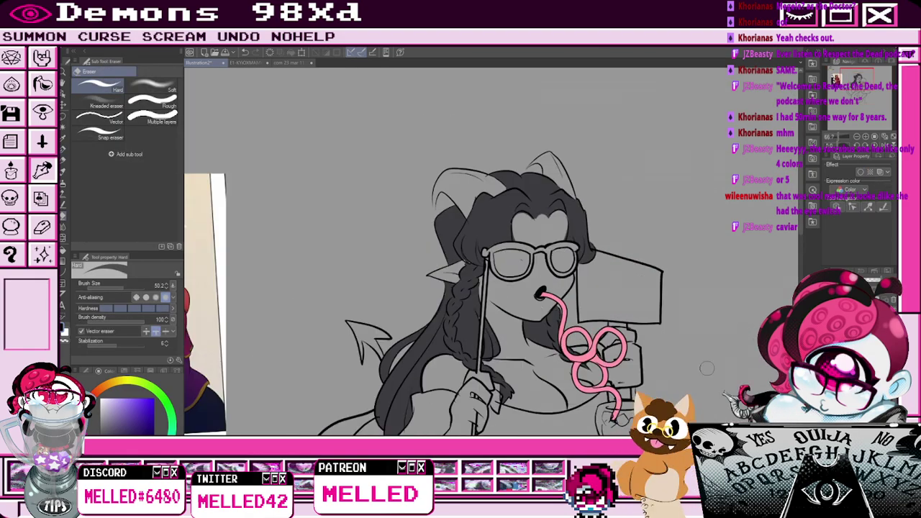
Pick the red skin colour from the demon in the reference picture with the Eyedropper.
key("p")
key("ctrl+minus")
key("ctrl+minus")
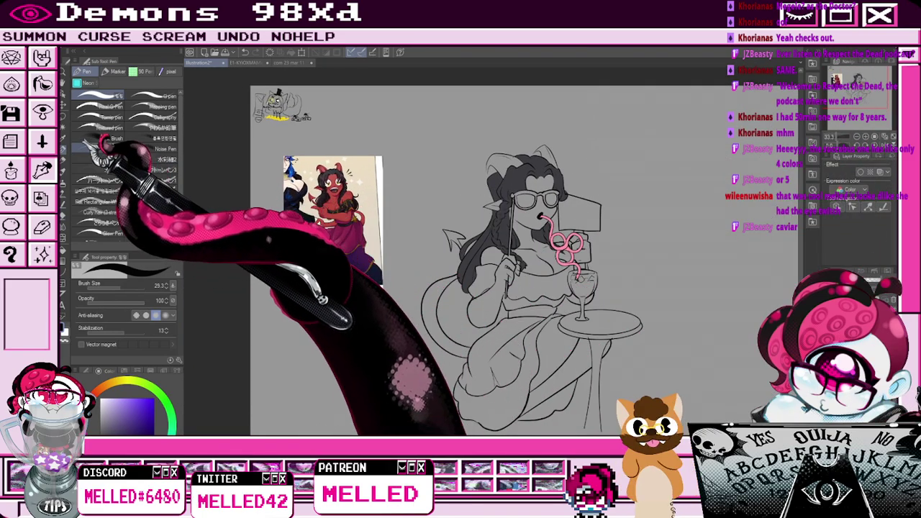
key("i")
key("ctrl+plus")
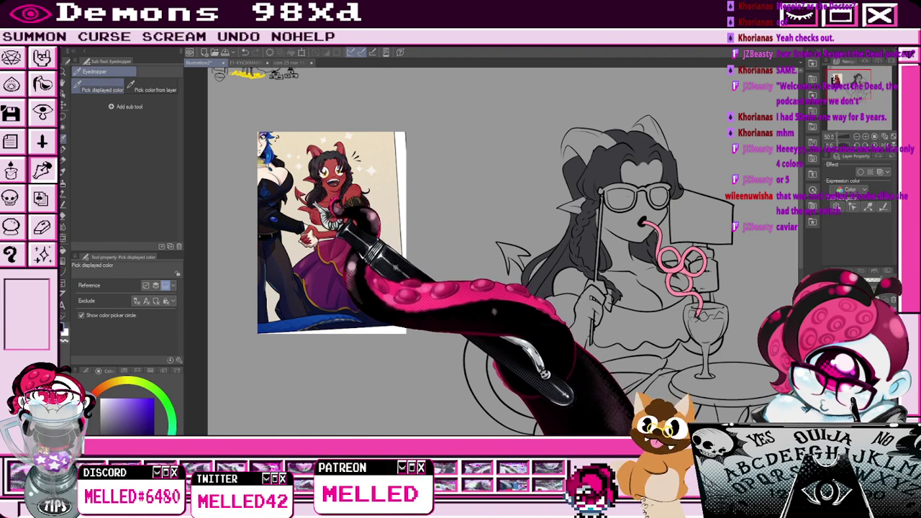
key("ctrl+minus")
Auto-select the face, chest, arms, hands, horns and tail, fill them with the red skin colour and deselect.
key("w")
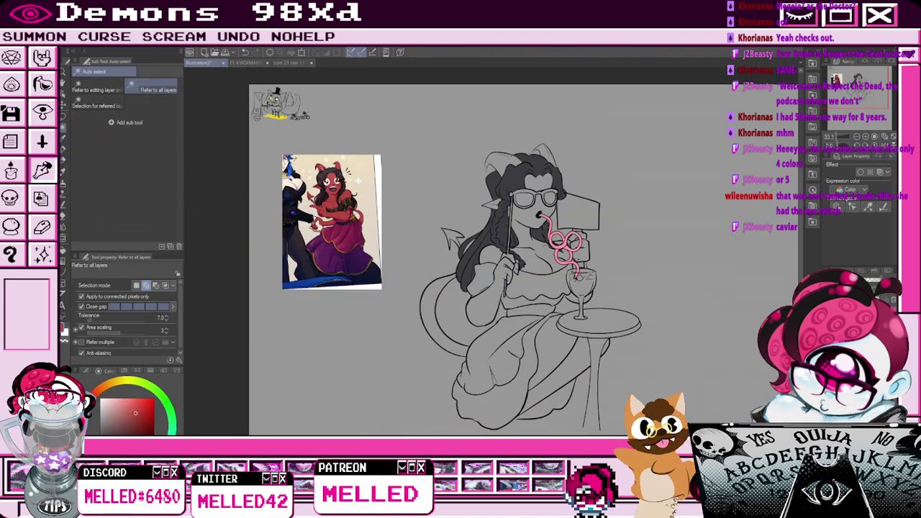
left_click(496, 305)
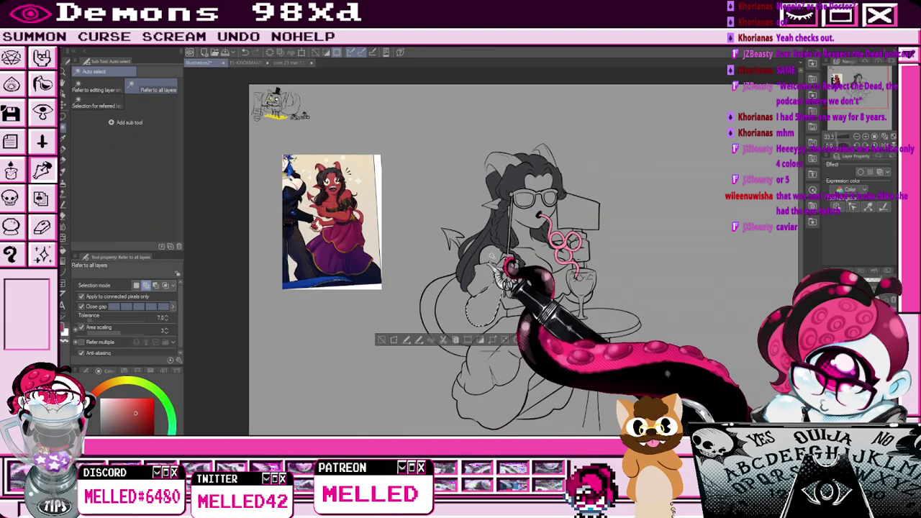
left_click(510, 267)
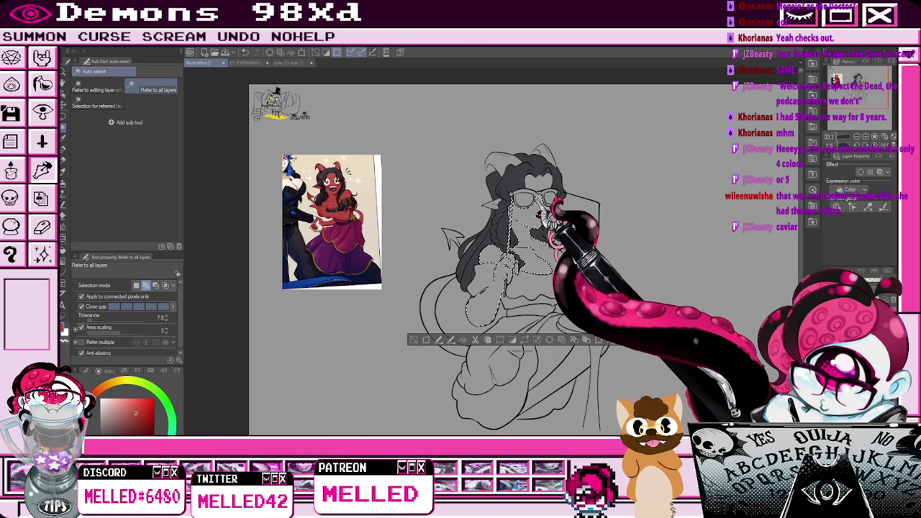
left_click(502, 164)
left_click(544, 155)
left_click(453, 238)
left_click(431, 315)
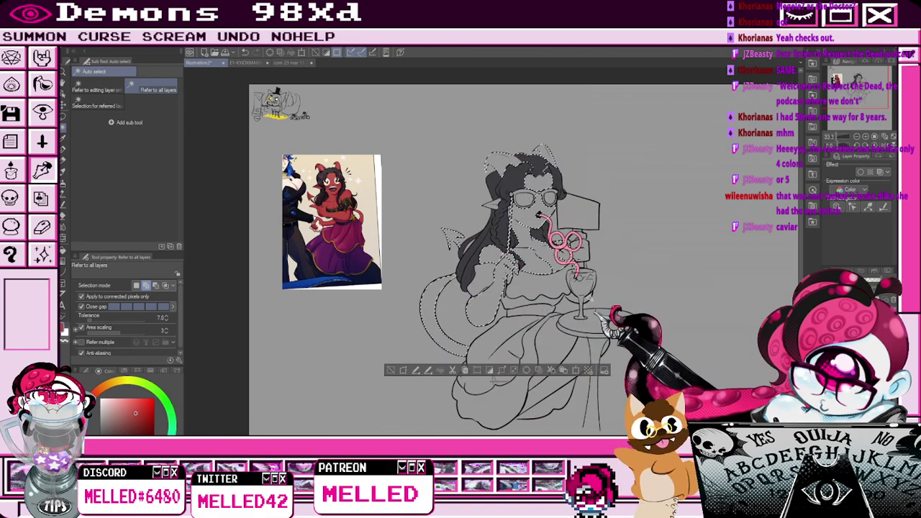
left_click(589, 301)
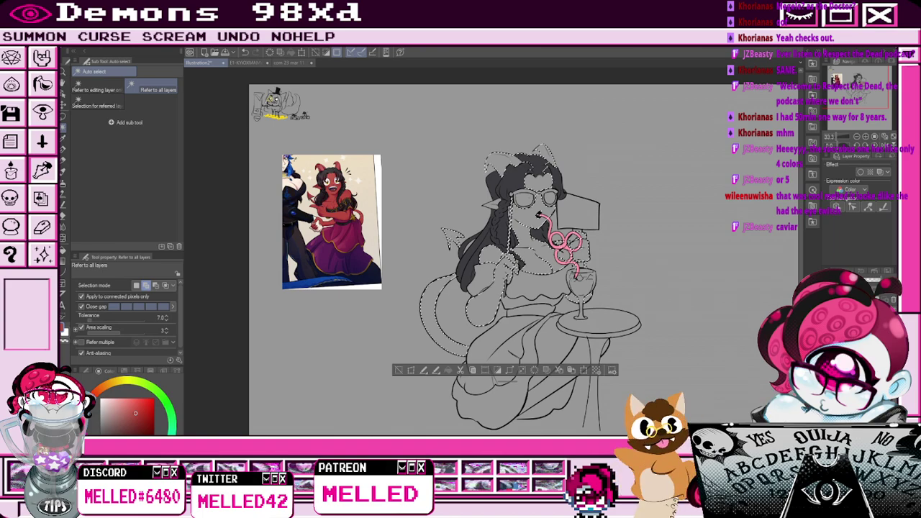
left_click(831, 299)
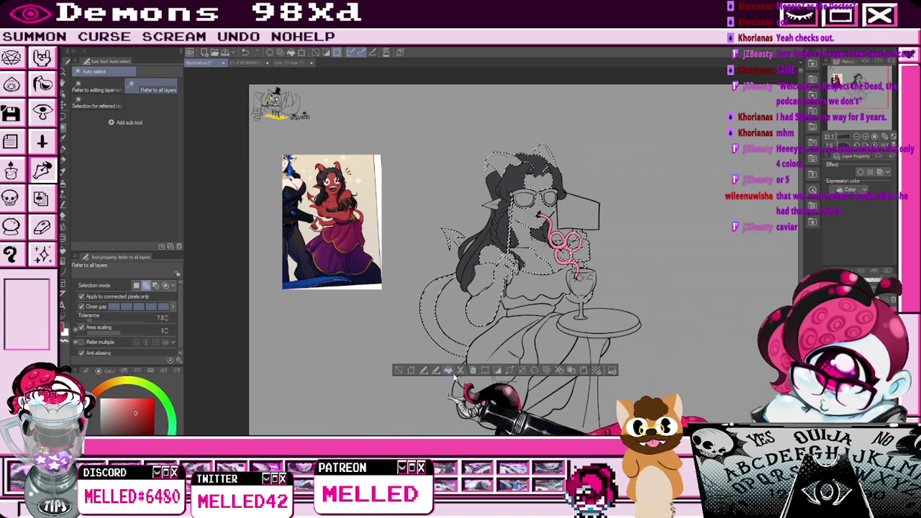
left_click(448, 370)
left_click(401, 371)
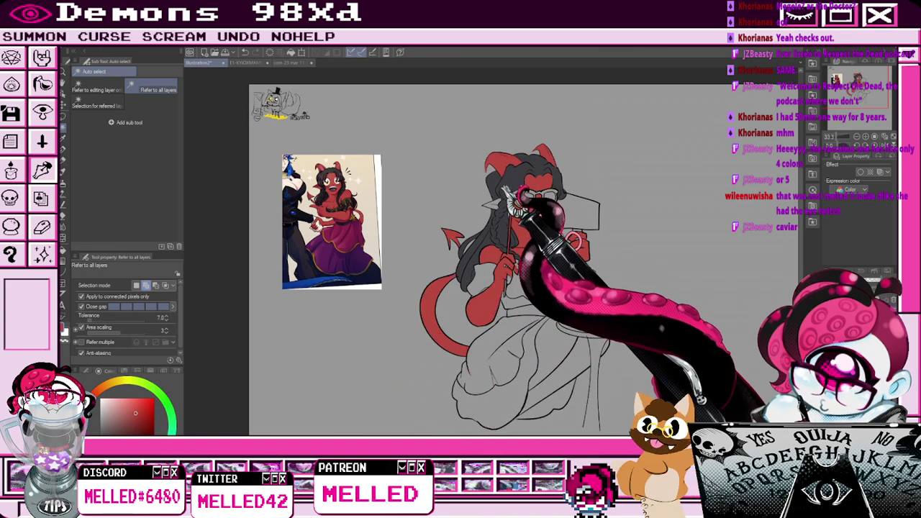
Touch up the red skin fill around the face and the stick-holding hand with the pen and Hard eraser.
key("p")
scroll(517, 204, "up", 2)
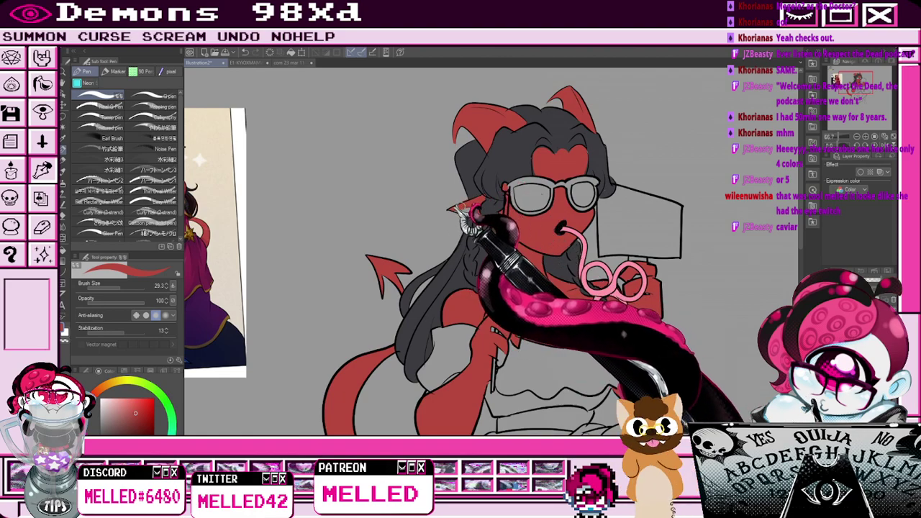
key("e")
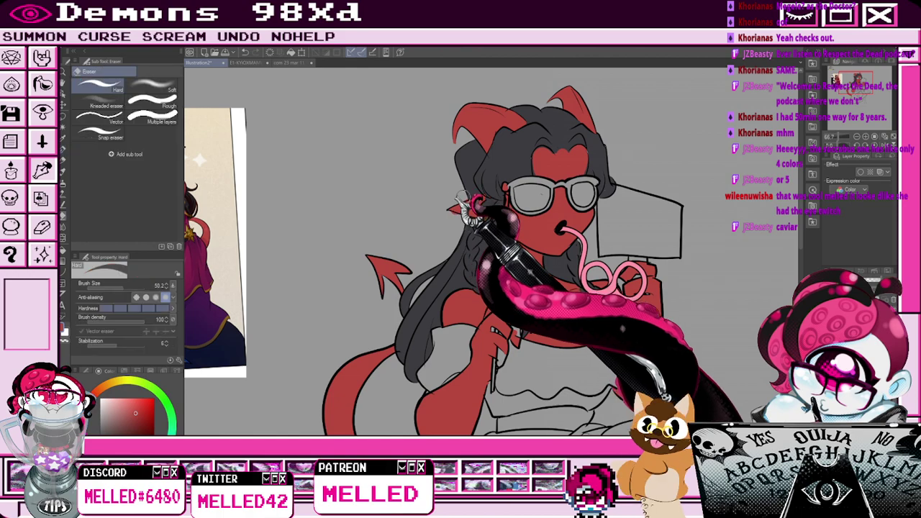
key("ctrl+minus")
key("ctrl+minus")
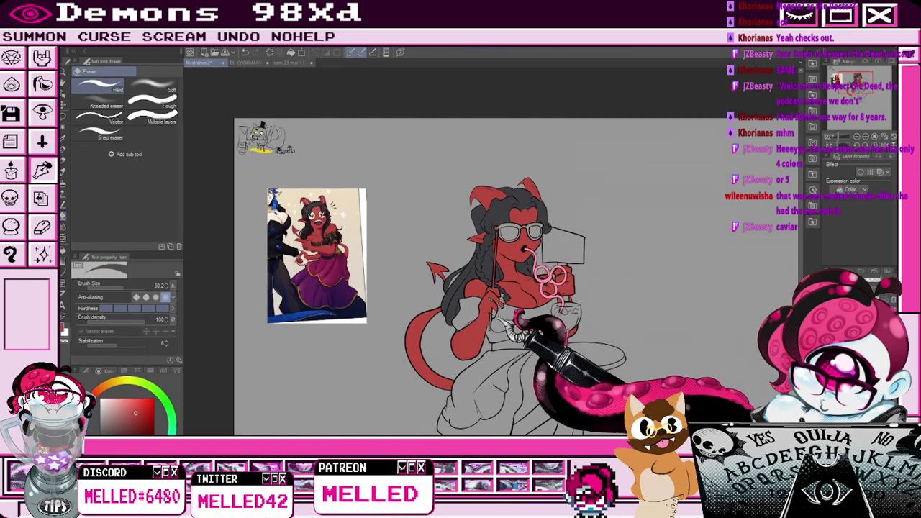
key("p")
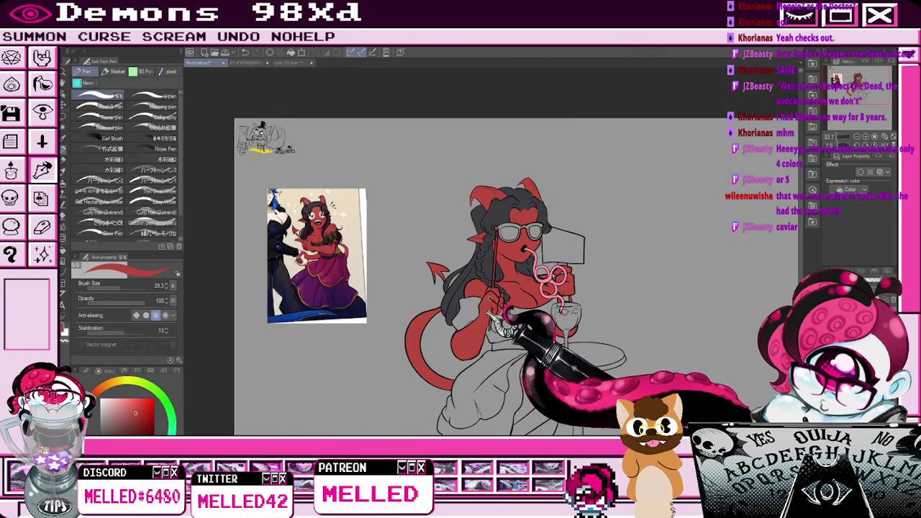
key("ctrl+plus")
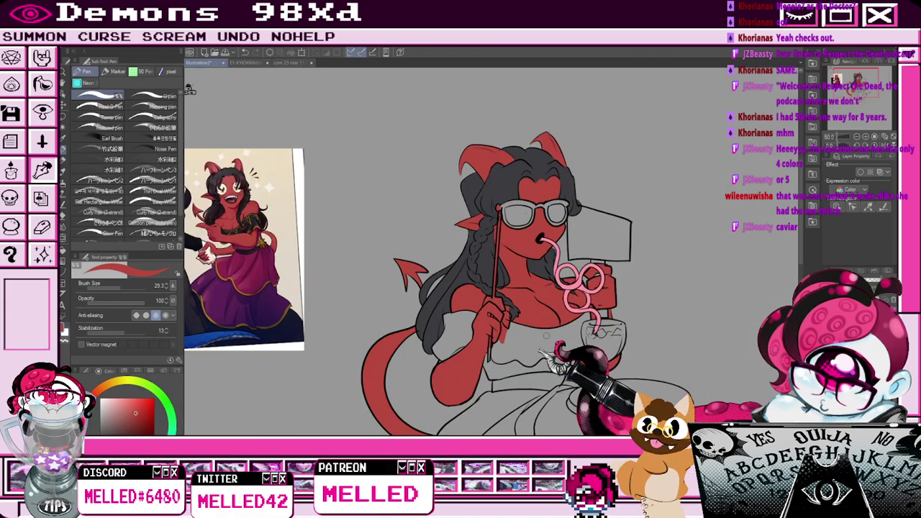
scroll(539, 336, "up", 2)
key("e")
scroll(518, 317, "up", 2)
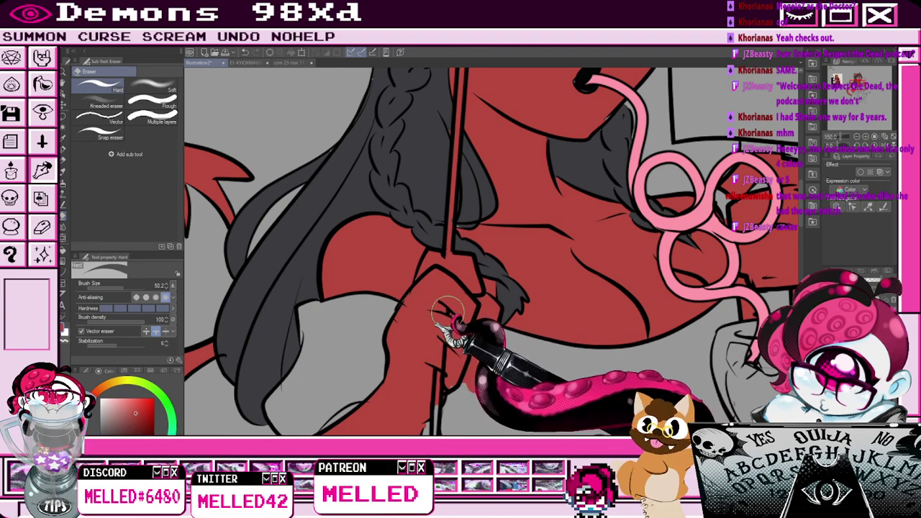
scroll(452, 321, "down", 4)
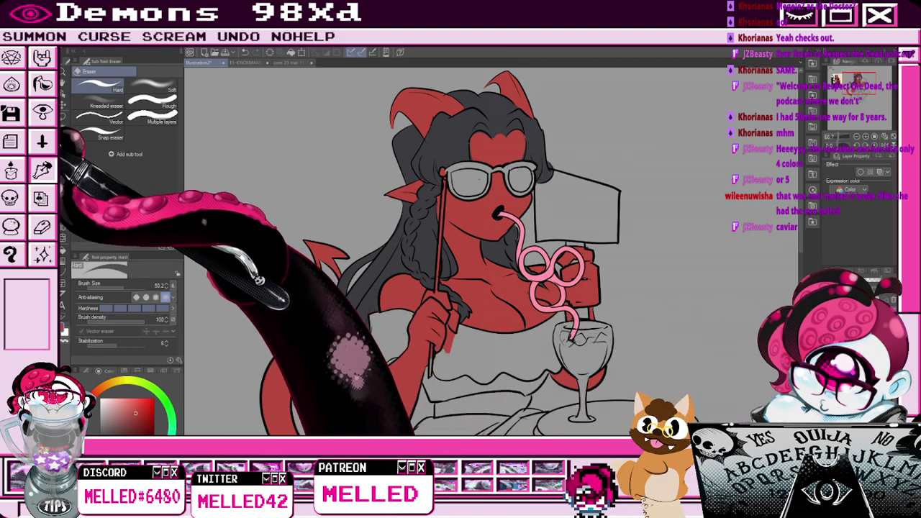
Pick the dark hair colour from the character with the Eyedropper and touch up the hair fill with the pen.
left_click(64, 138)
left_click(413, 239)
key("p")
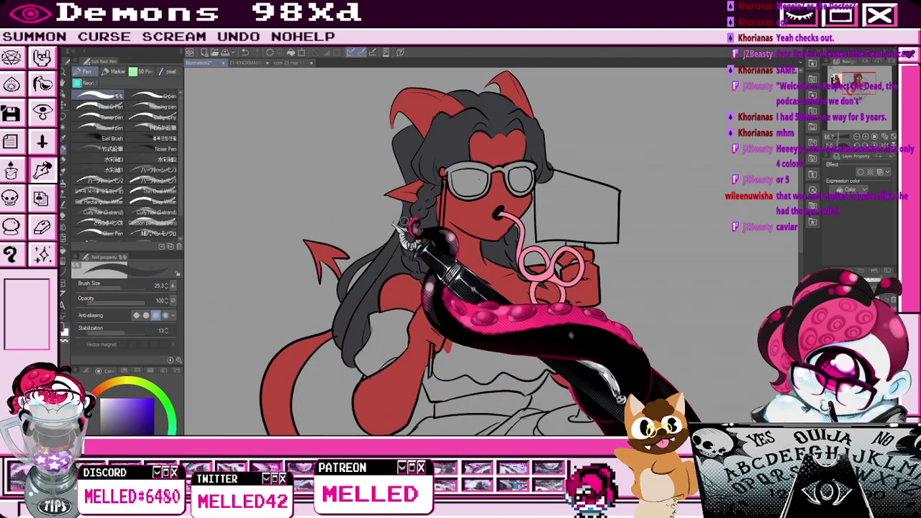
scroll(503, 252, "down", 2)
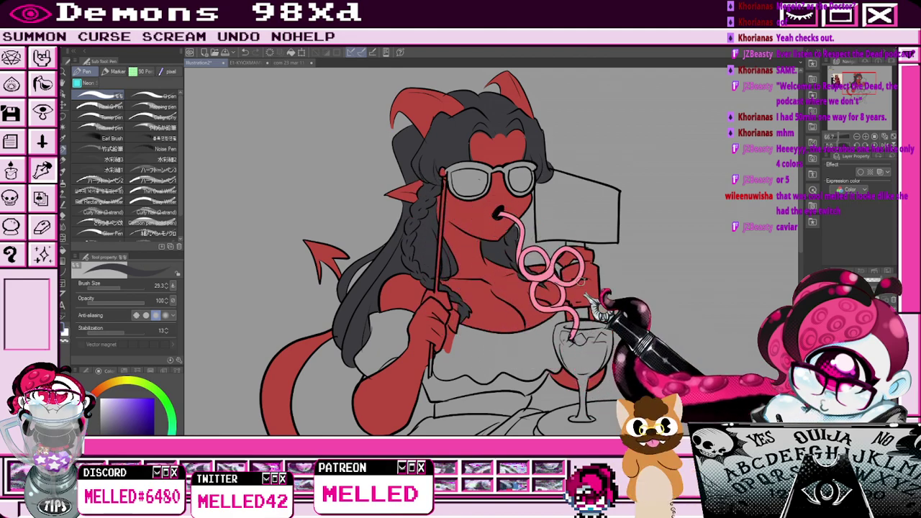
scroll(503, 360, "down", 4)
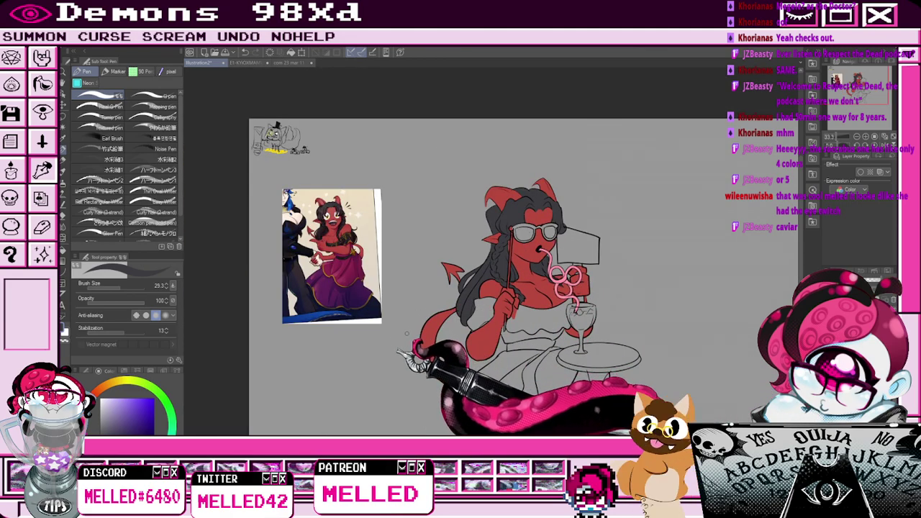
Pick the red skin colour from the chest, then auto-select the exposed legs and fill them with it.
left_click(63, 138)
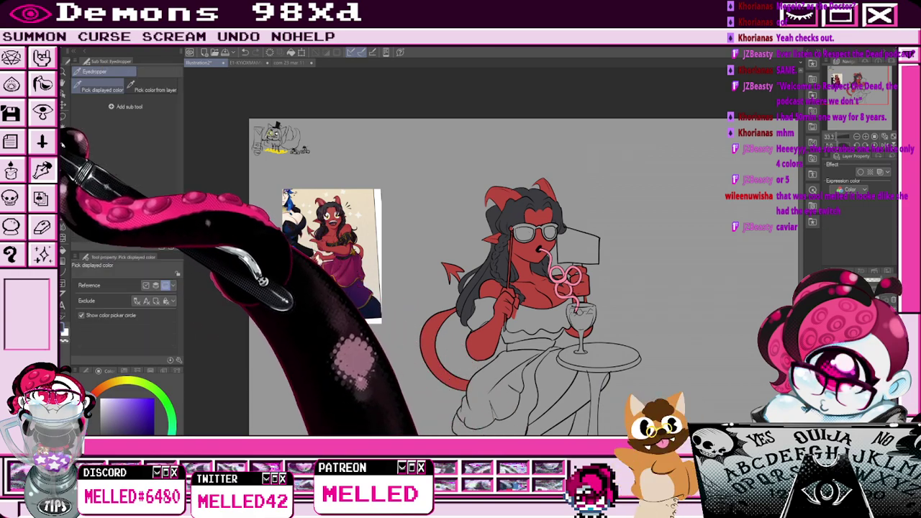
left_click(541, 302)
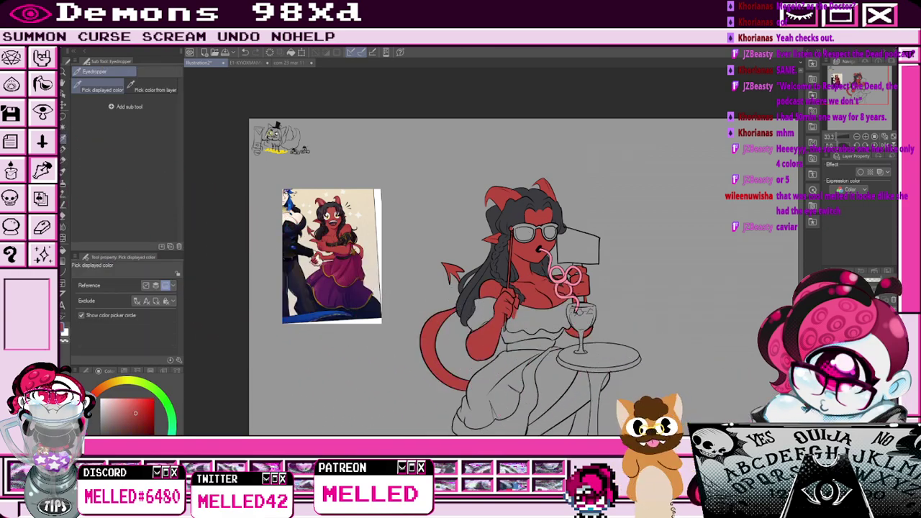
left_click(63, 128)
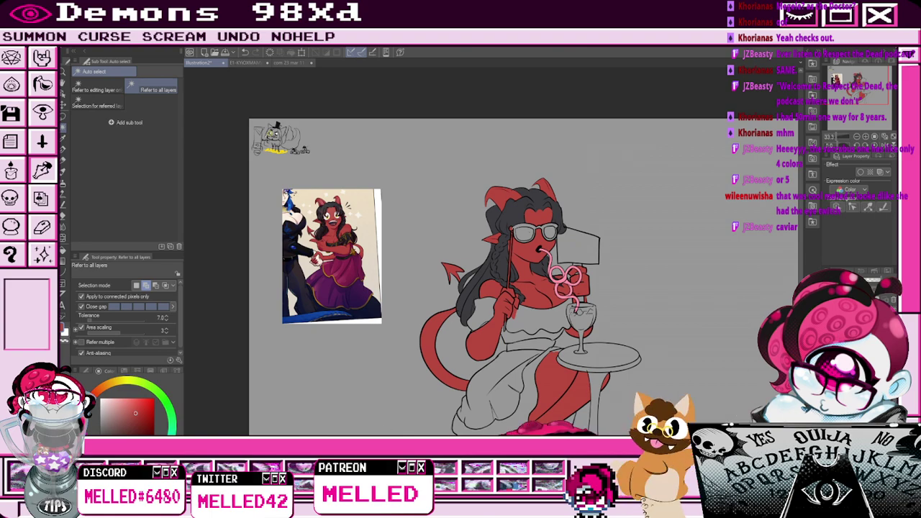
Ink the missing black lines below the skirt hem and at the foot of the table leg, using the pen at size 29.3.
key("p")
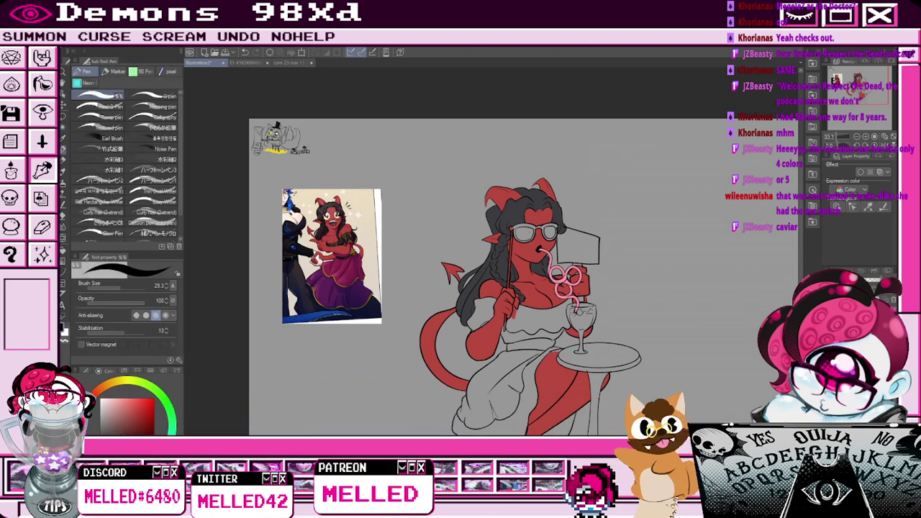
mouse_move(555, 425)
left_mouse_down()
mouse_move(551, 409)
mouse_move(583, 369)
left_mouse_up()
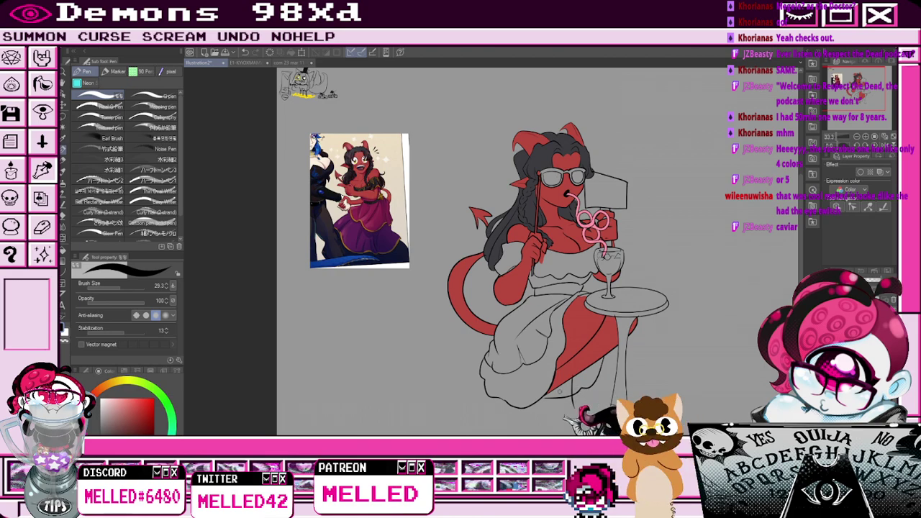
key("e")
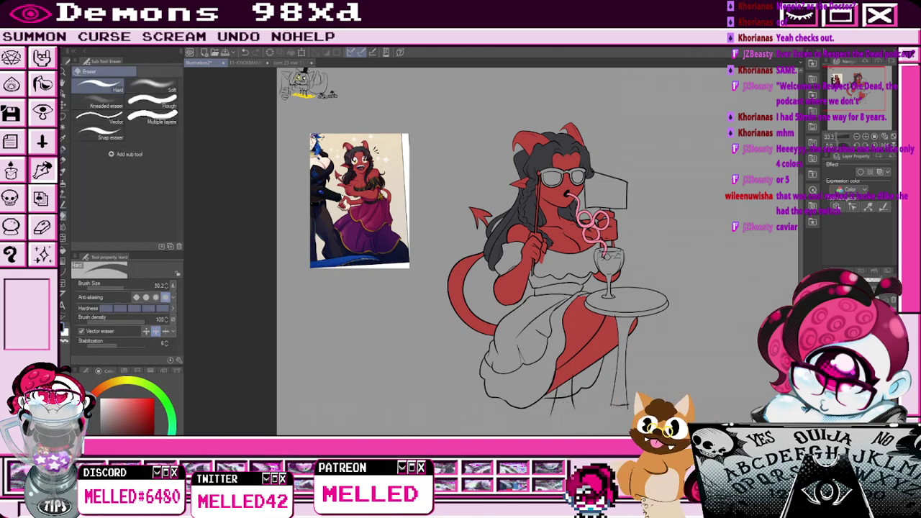
key("p")
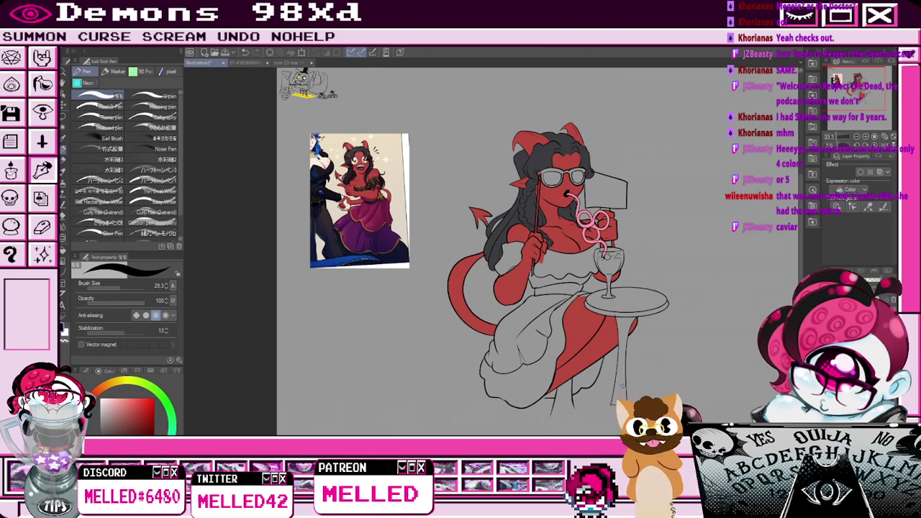
left_click_drag(624, 386, 640, 351)
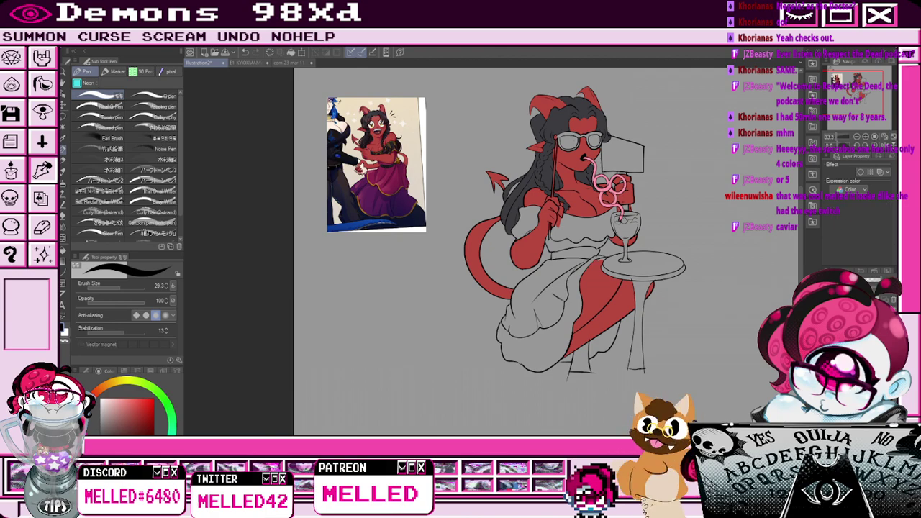
Pick the dark purple-black colour from the demon's off-shoulder top in the reference picture with the Eyedropper.
key("w")
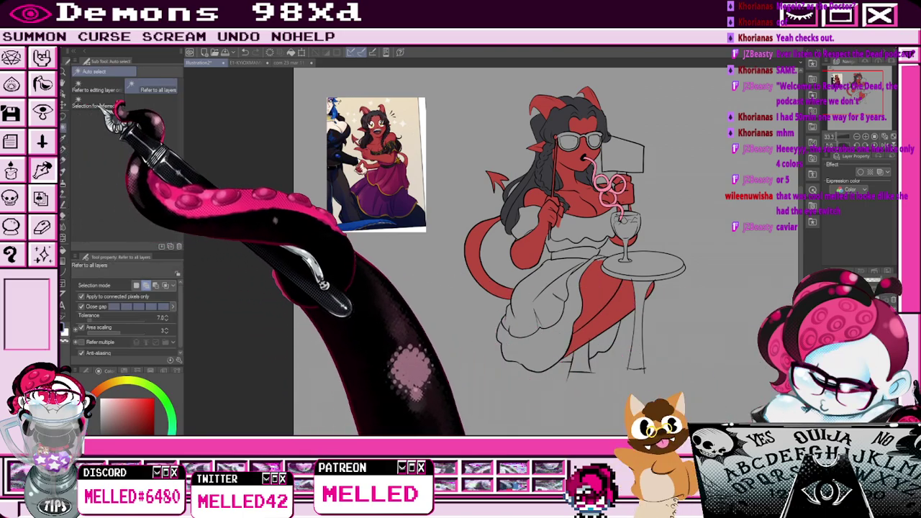
left_click(64, 138)
scroll(386, 144, "up", 4)
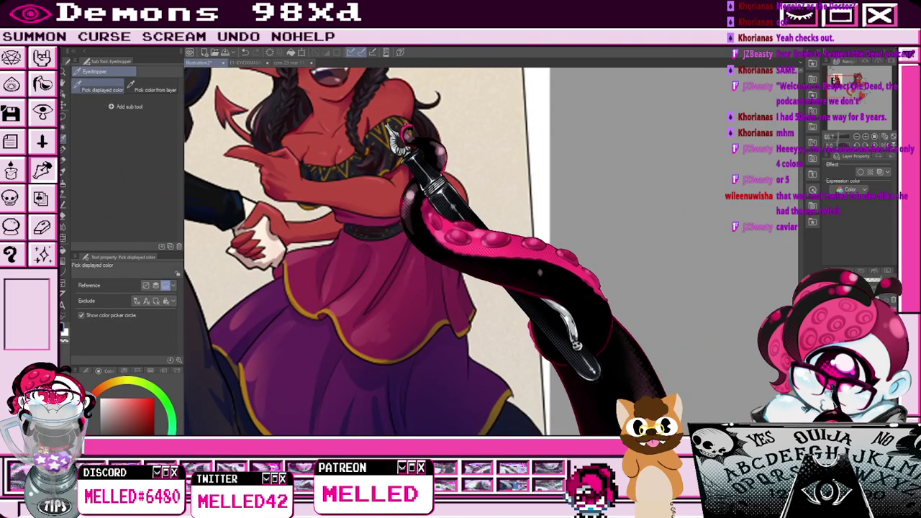
left_click(389, 132)
Auto-select the ruffled top, its sleeve and the skirt's inner side behind the legs, fill them with the dark colour and deselect.
scroll(393, 131, "down", 4)
left_click(63, 127)
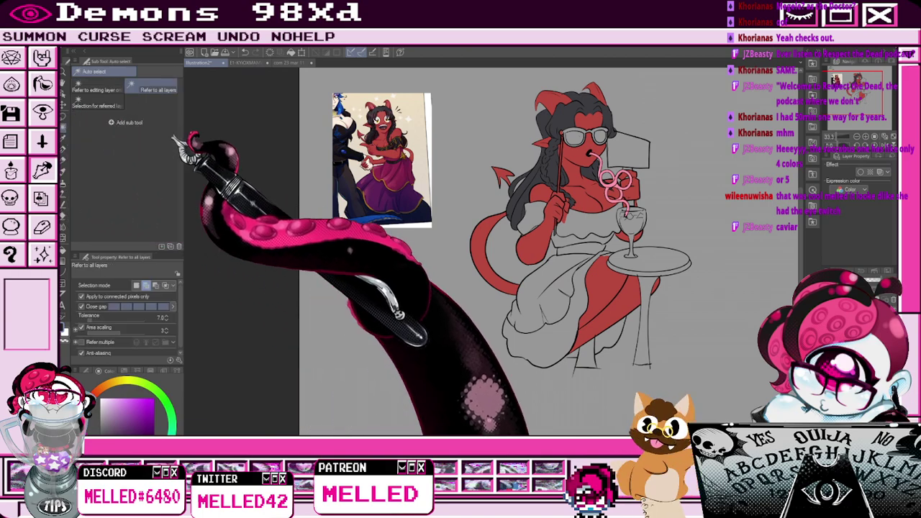
left_click(596, 224)
left_click(532, 215)
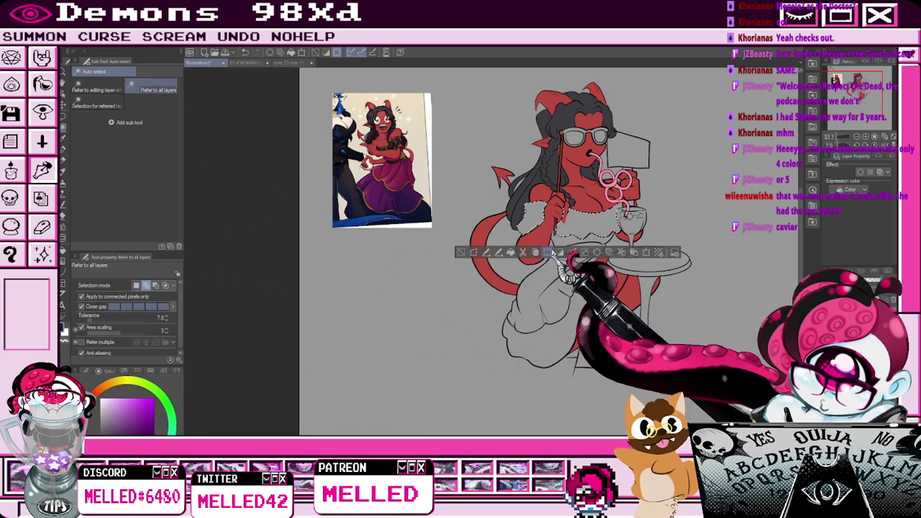
scroll(552, 287, "up", 2)
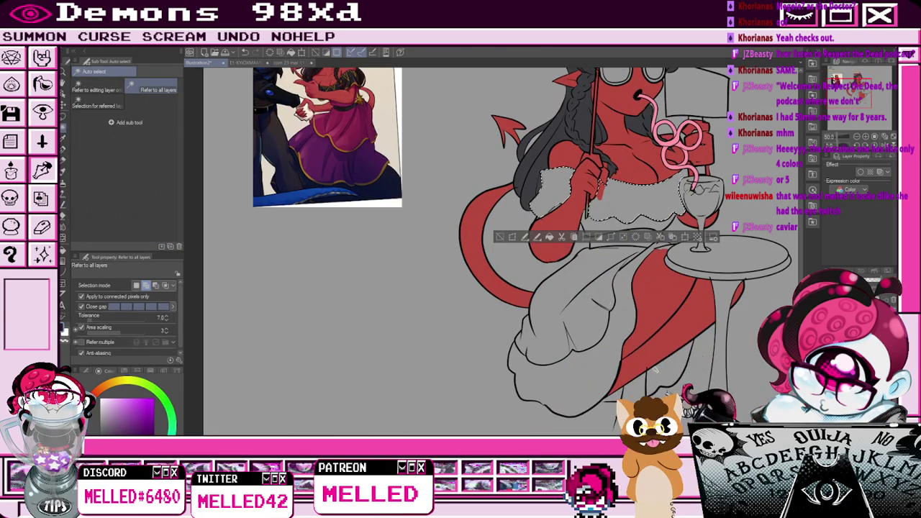
scroll(615, 392, "down", 2)
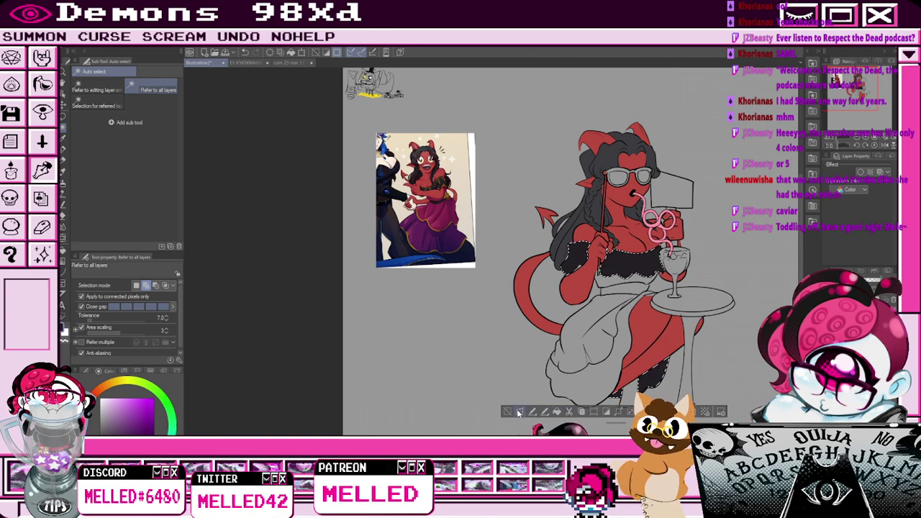
left_click(508, 410)
scroll(661, 241, "up", 2)
key("p")
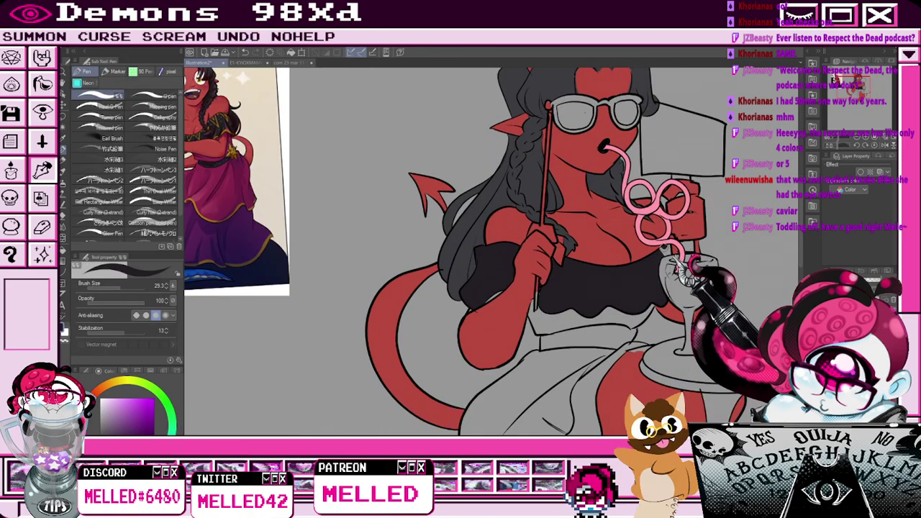
scroll(702, 252, "down", 3)
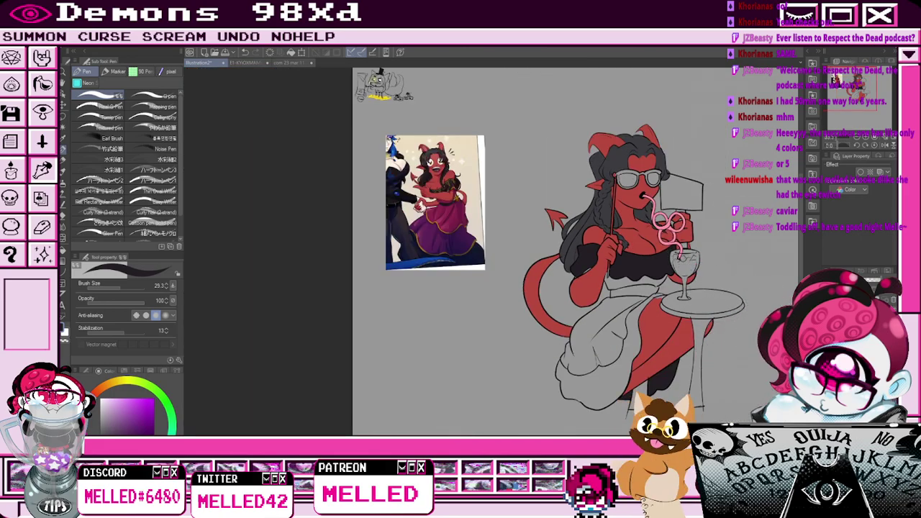
Pick the gold colour from the star ornament at the demon's waist in the reference picture with the Eyedropper.
left_click(63, 138)
scroll(457, 194, "up", 5)
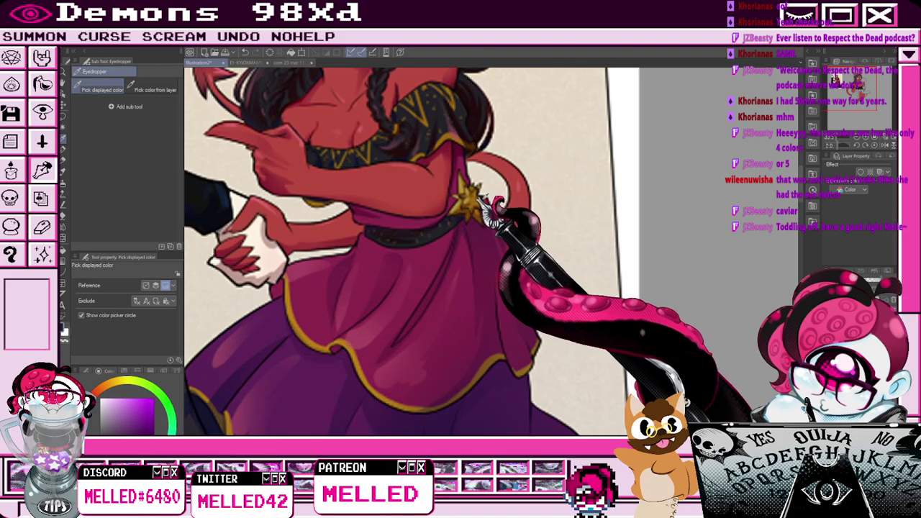
scroll(481, 197, "down", 6)
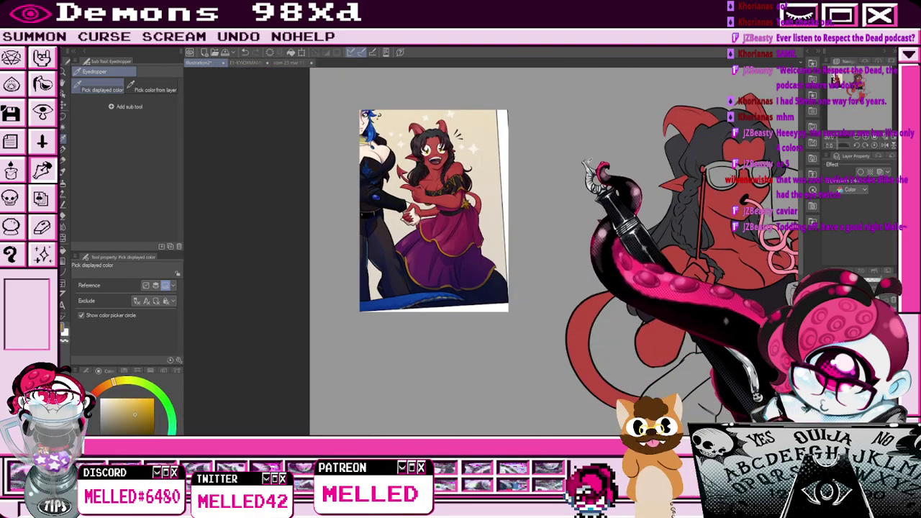
left_click_drag(730, 174, 567, 205)
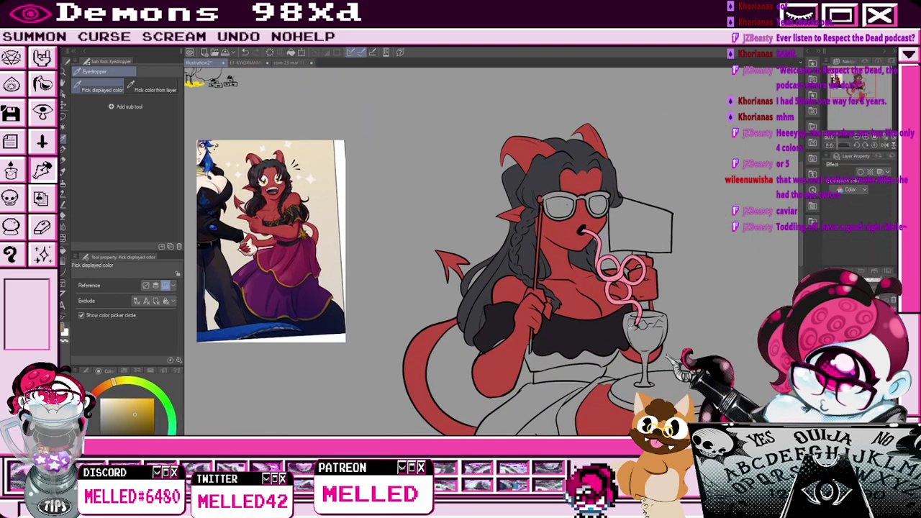
Auto-select the glasses frame and its holding stick, including the end below the hand, fill them with gold and deselect.
key("w")
scroll(560, 207, "up", 3)
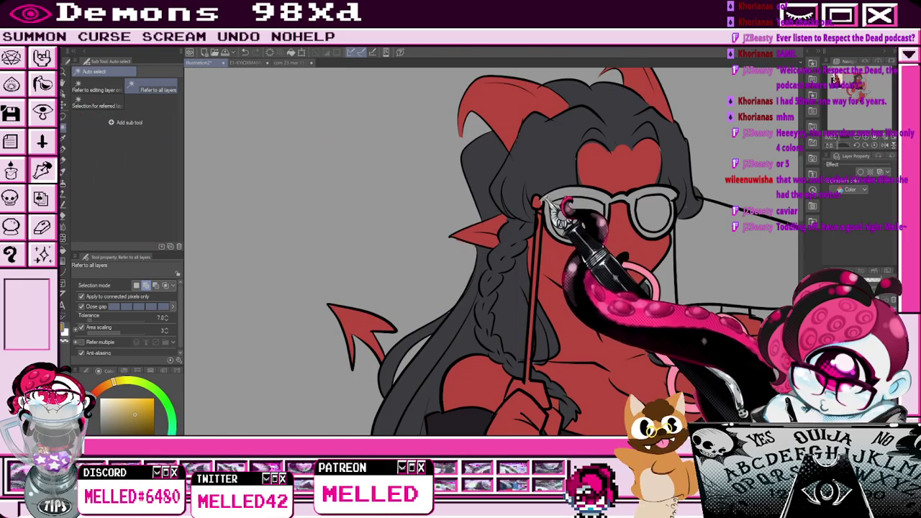
left_click(560, 208)
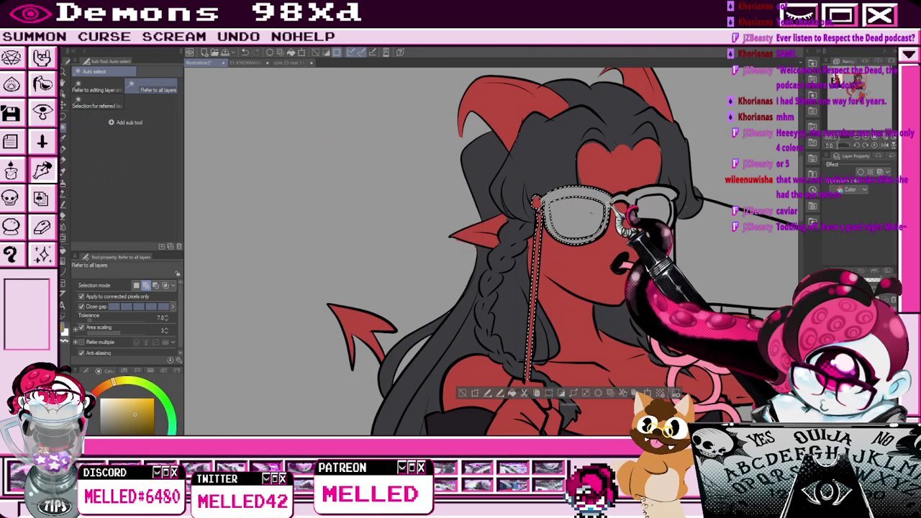
left_click(626, 212)
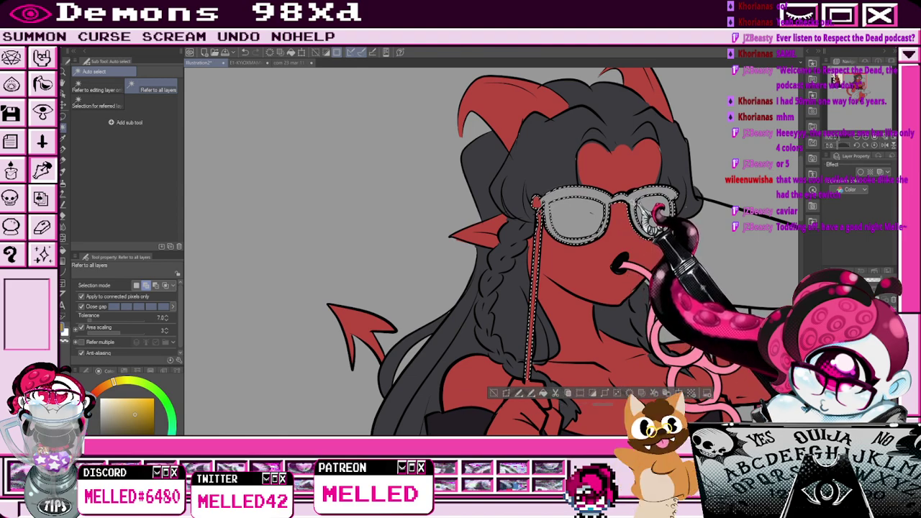
scroll(698, 252, "down", 3)
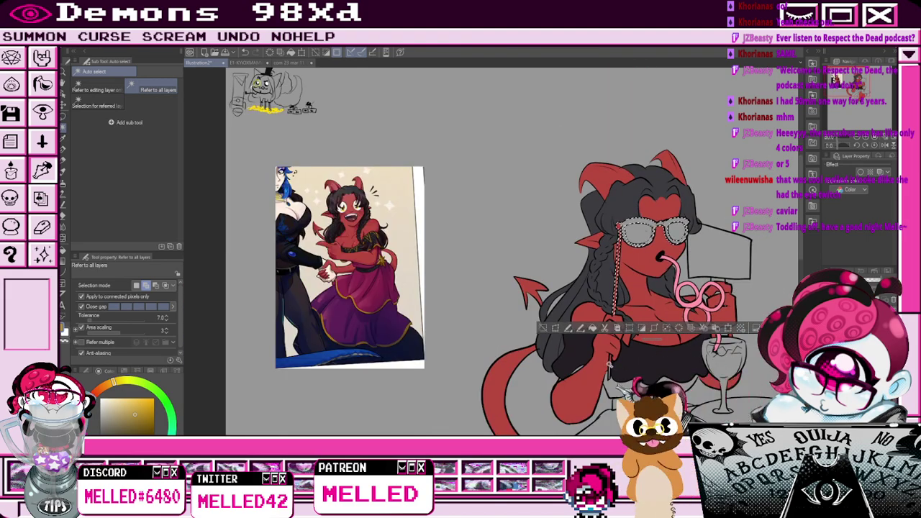
left_click(610, 361)
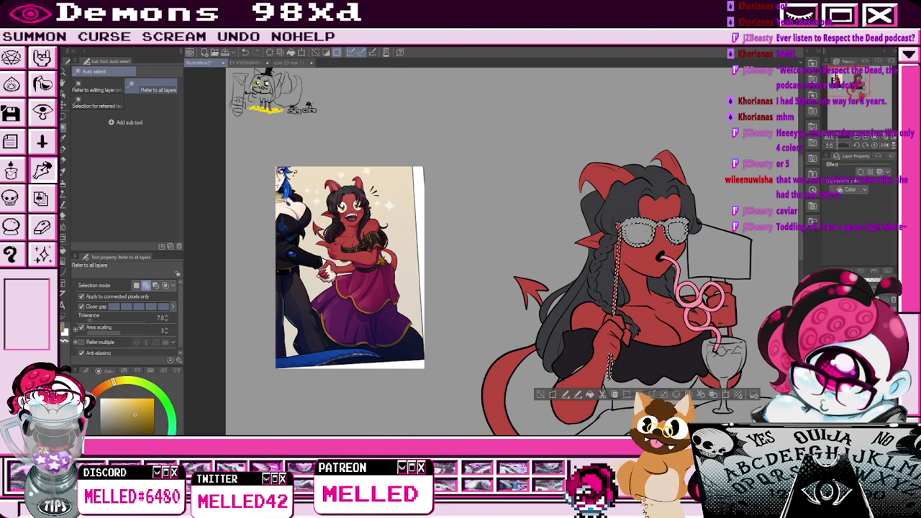
left_click(590, 394)
left_click(542, 393)
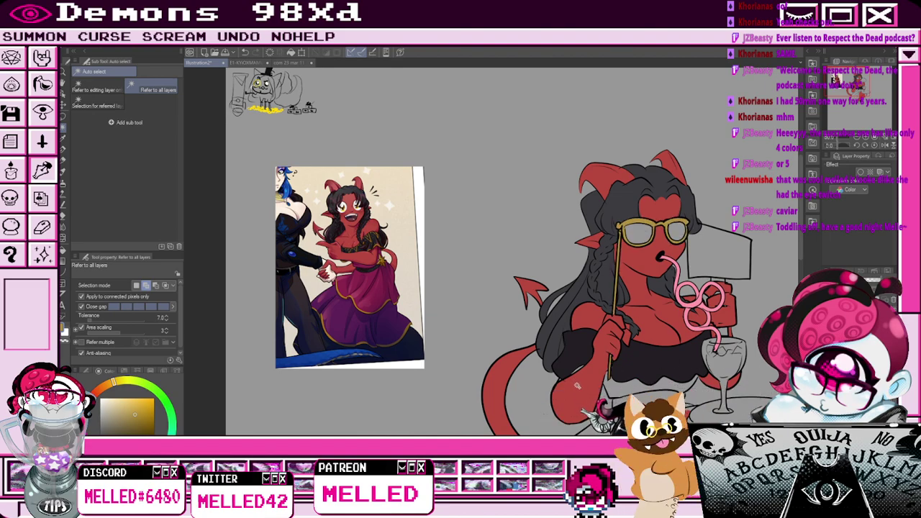
Auto-select both lenses of the glasses, fill them with a dark colour and deselect.
left_click(637, 233)
left_click(675, 231)
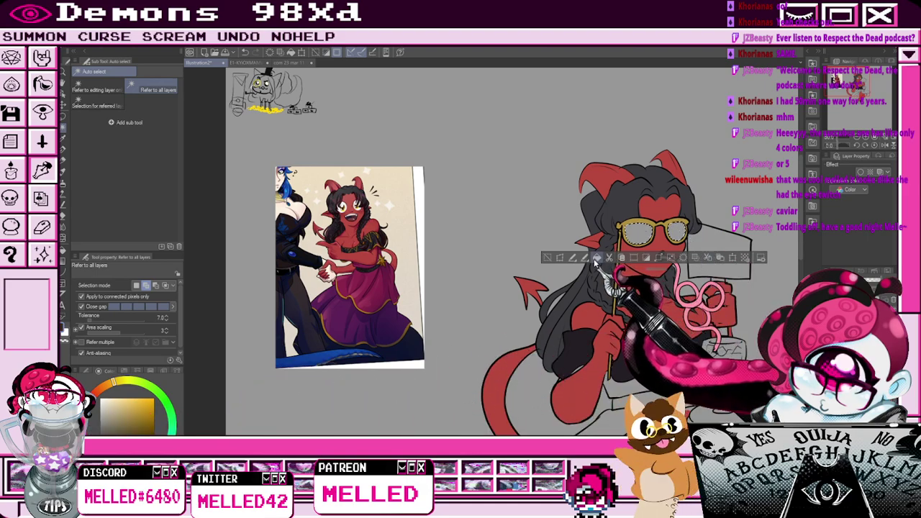
left_click(596, 258)
left_click(548, 258)
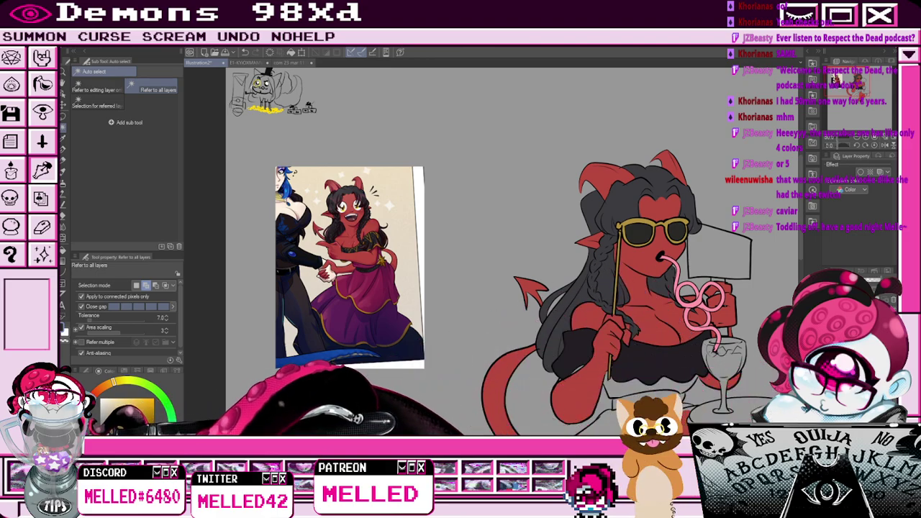
Pick the magenta colour from the upper layer of the demon's skirt in the reference picture with the Eyedropper.
scroll(705, 195, "down", 1)
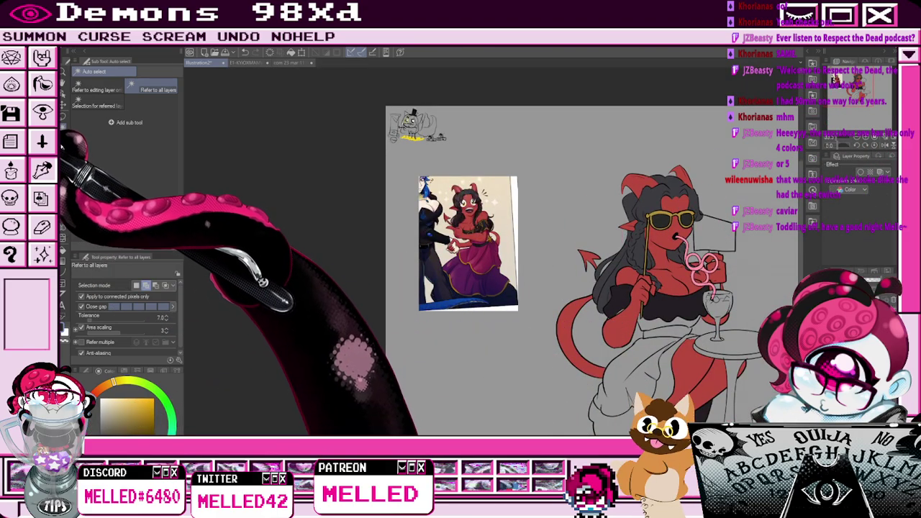
left_click(64, 138)
scroll(482, 253, "up", 1)
scroll(481, 253, "up", 1)
left_click(475, 263)
scroll(452, 261, "down", 1)
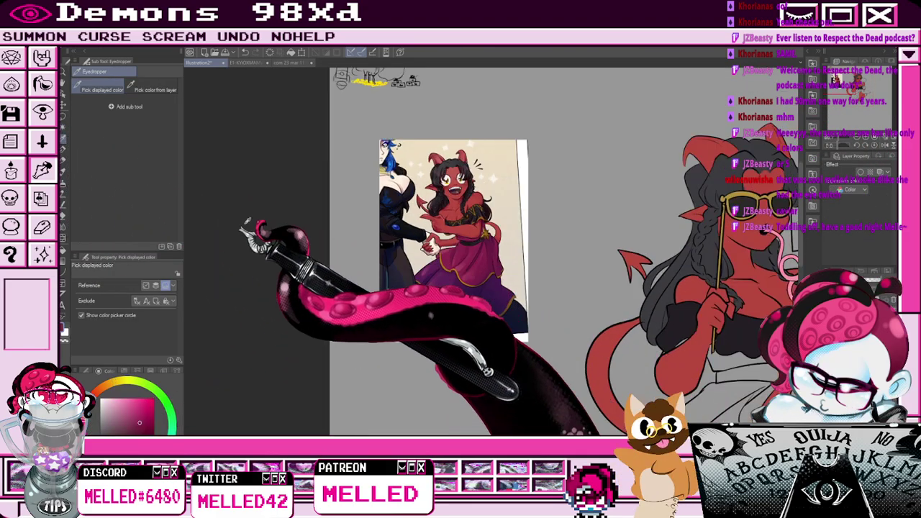
Auto-select the skirt's main panel and the bodice strip below the ruffled top, fill them with magenta and deselect.
left_click(64, 128)
mouse_move(699, 339)
left_mouse_down()
mouse_move(537, 151)
mouse_move(502, 261)
mouse_move(508, 255)
left_mouse_up()
scroll(508, 254, "down", 1)
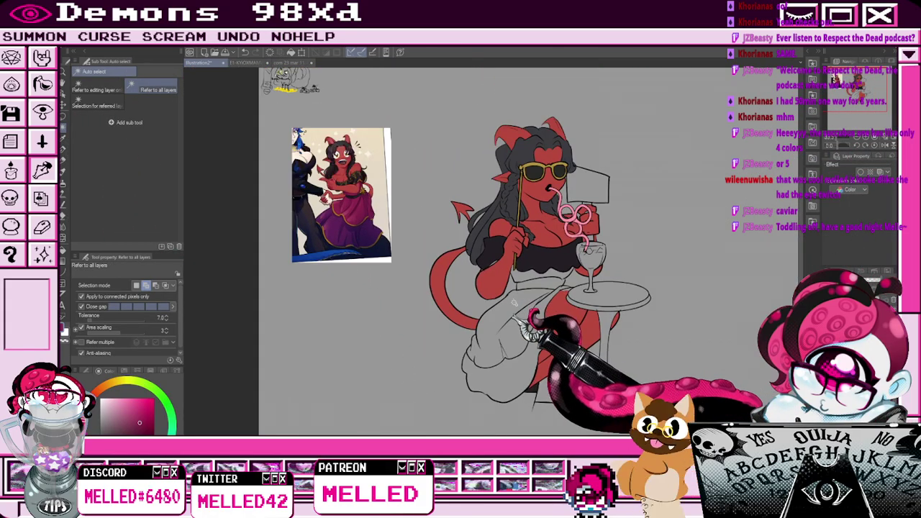
left_click(521, 304)
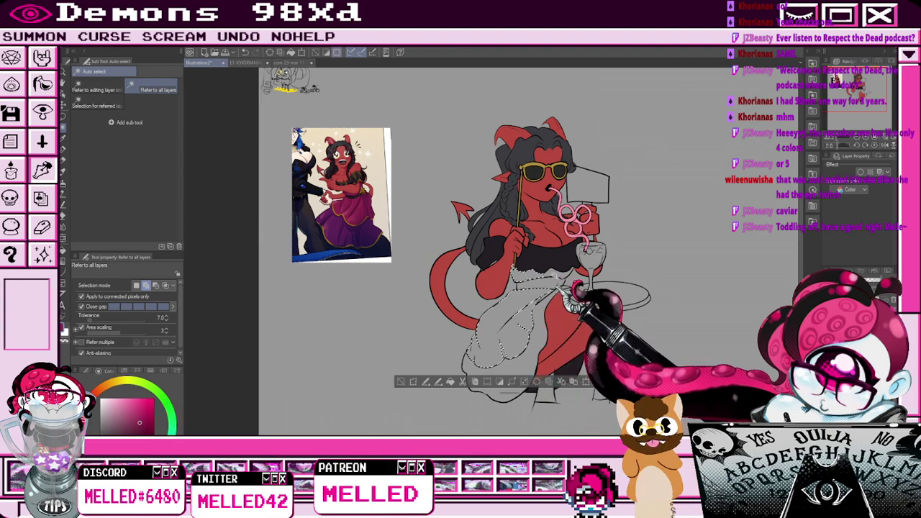
scroll(474, 237, "up", 2)
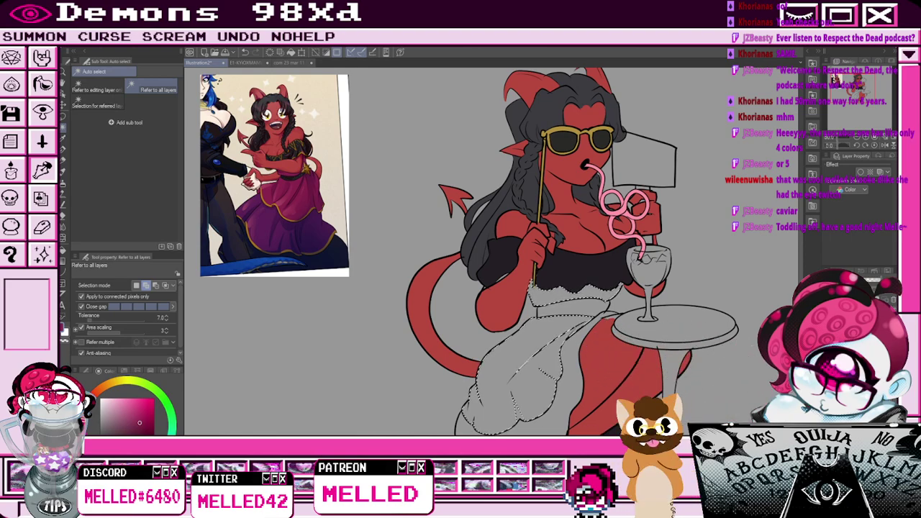
key("alt+Delete")
Touch up the flat colours around the bodice and ruffled top with the Pen and Eraser, using colours picked from the figure.
key("p")
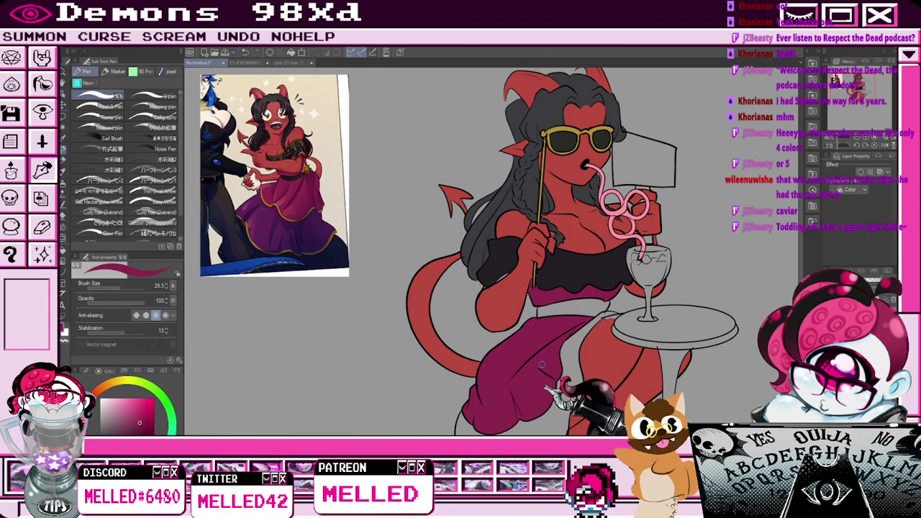
left_click(64, 138)
left_click(501, 259)
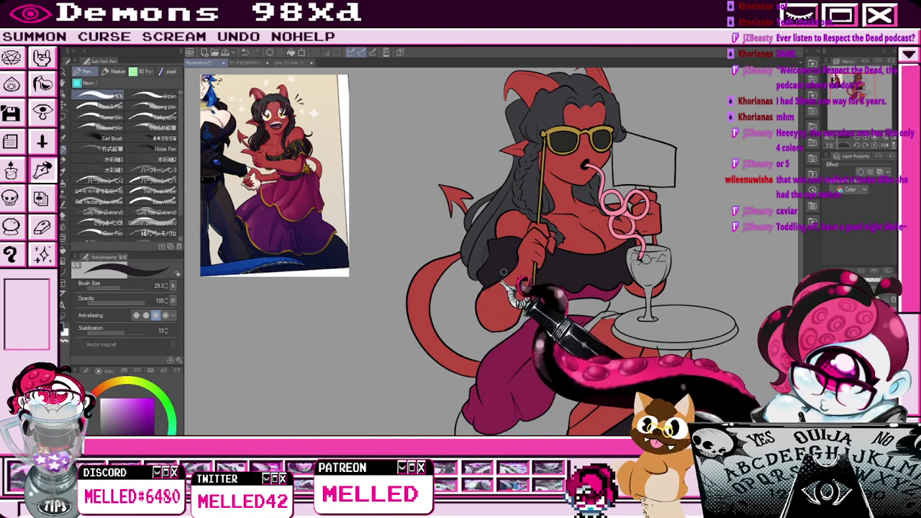
key("e")
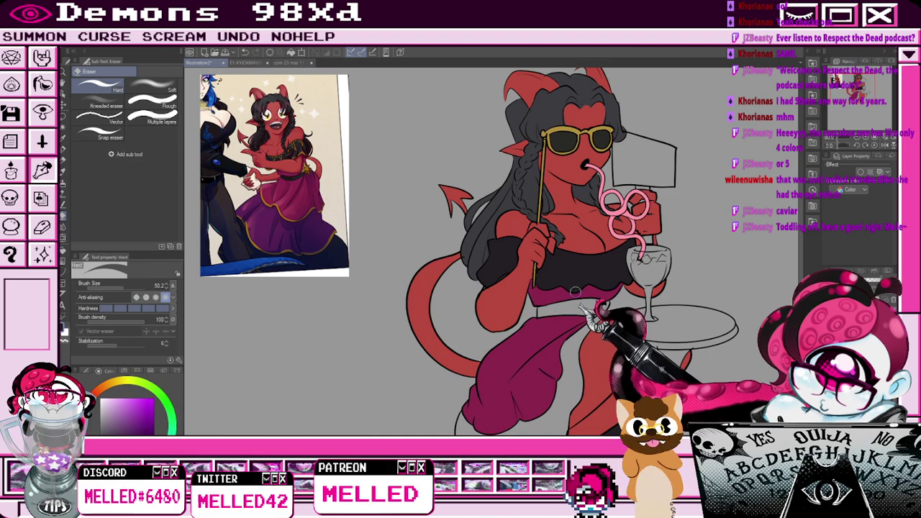
scroll(569, 290, "down", 2)
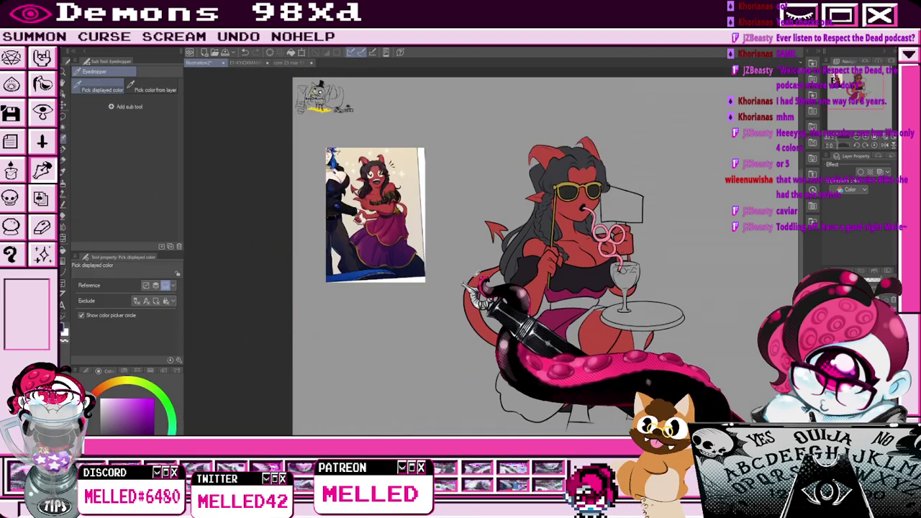
scroll(608, 310, "up", 2)
key("p")
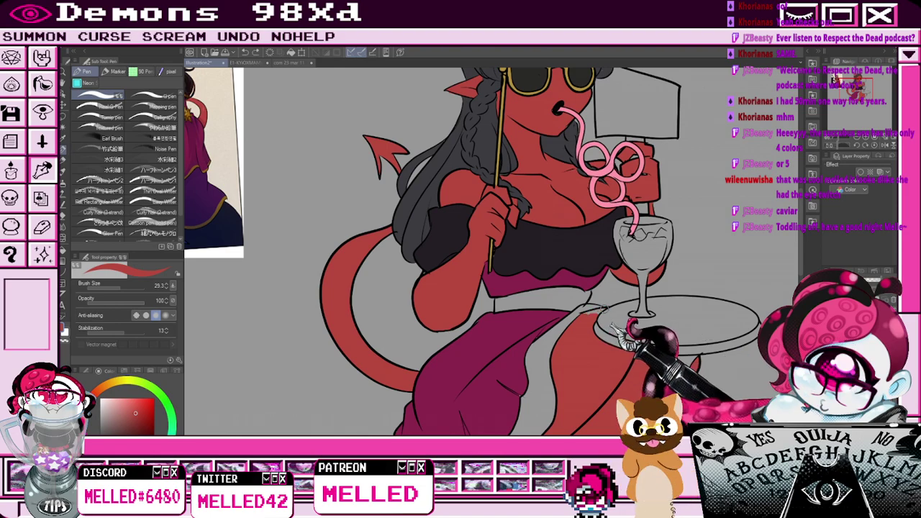
scroll(594, 313, "down", 3)
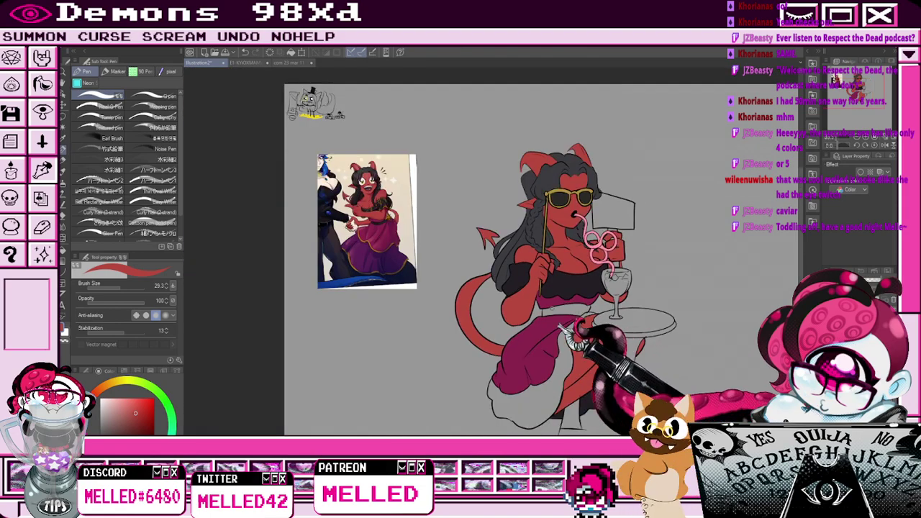
Pick the dark colour from the ruffled top and paint the waistband with it using the Pen.
key("i")
left_click(560, 285)
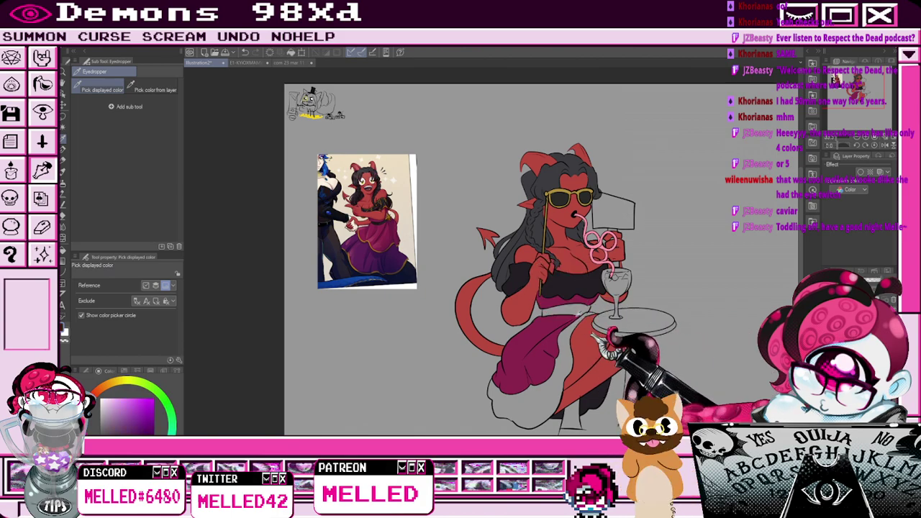
key("p")
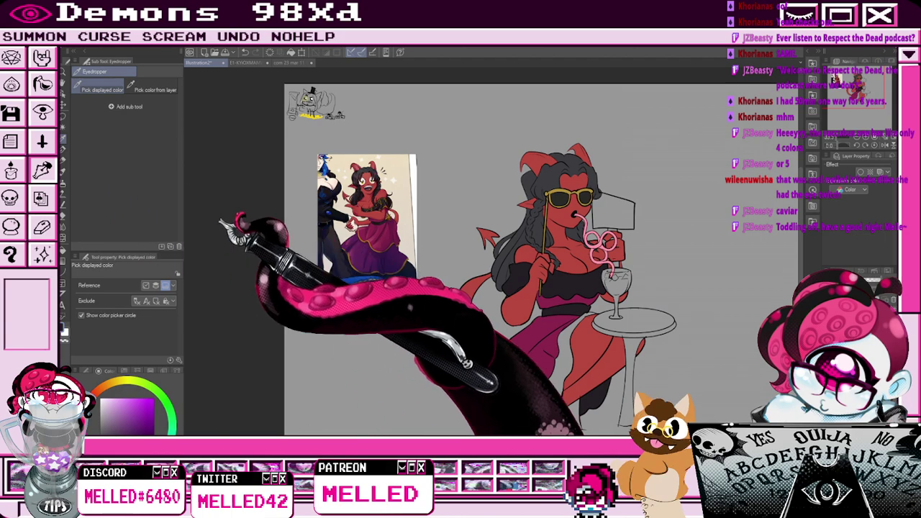
Pick purple from the reference skirt's lower layer, auto-select the skirt's lower ruffle and inner edge, fill them with it and deselect.
left_click(356, 258, "alt")
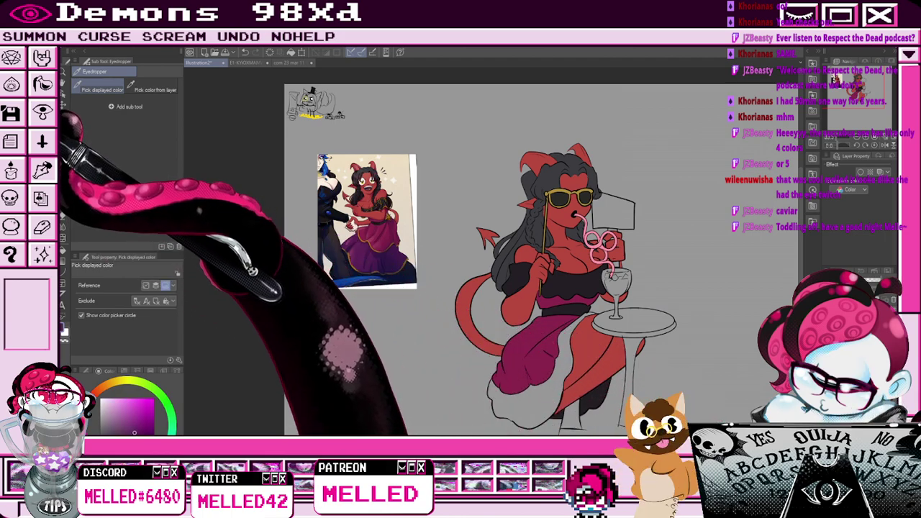
key("w")
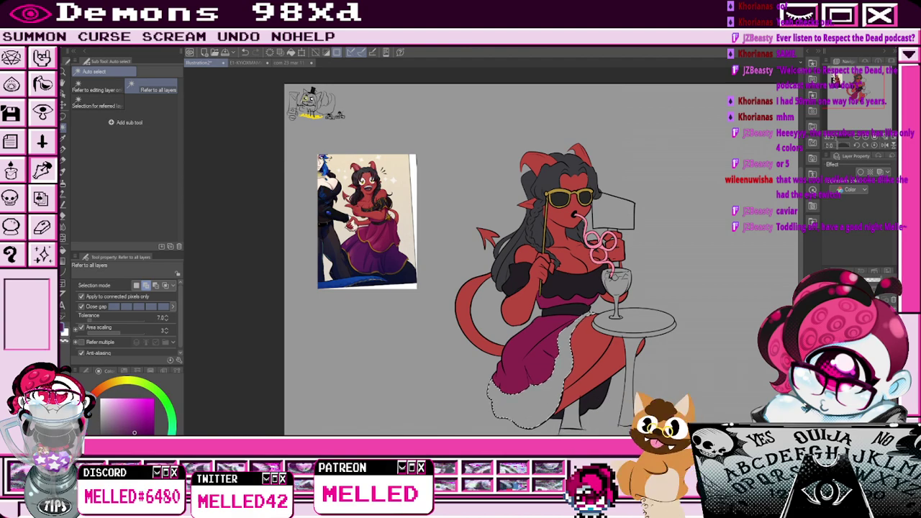
key("alt+Delete")
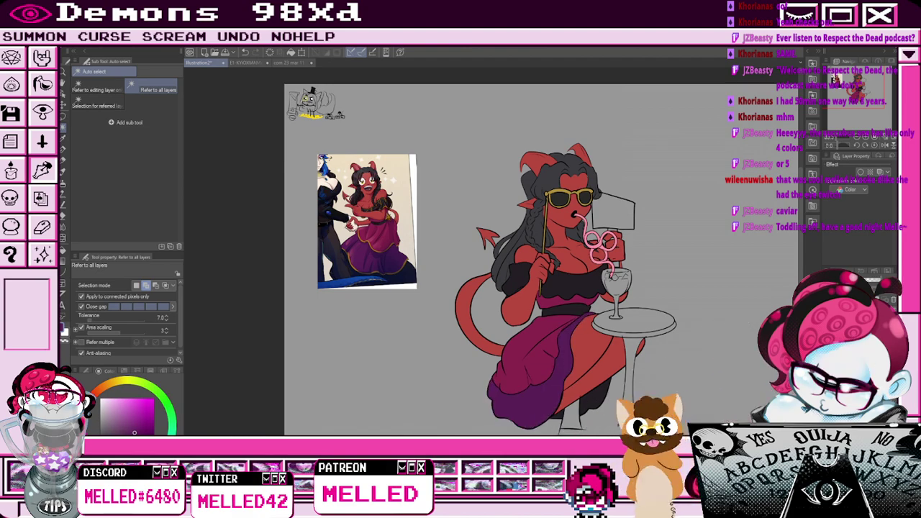
Auto-select the blank sign and the wine glass's bowl, stem and foot, fill them with off-white and deselect.
left_click(613, 211)
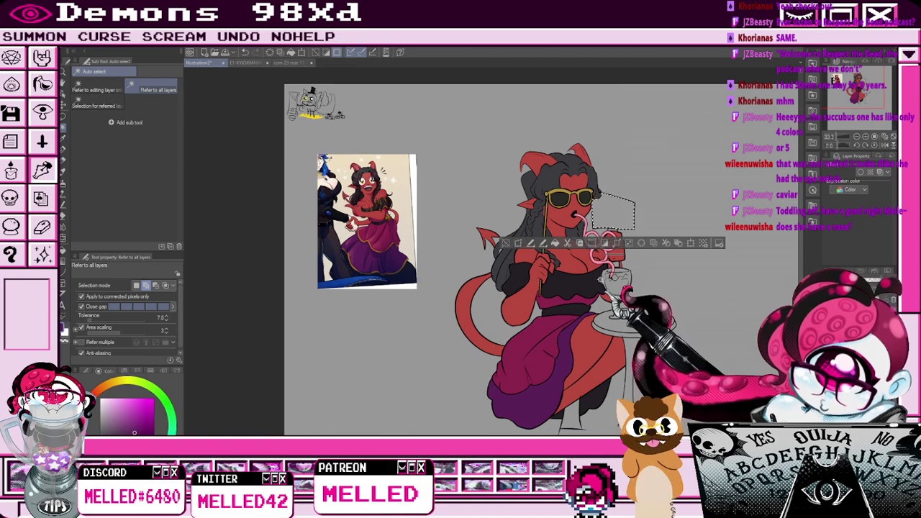
scroll(600, 277, "up", 3)
left_click(608, 276)
left_click(647, 276)
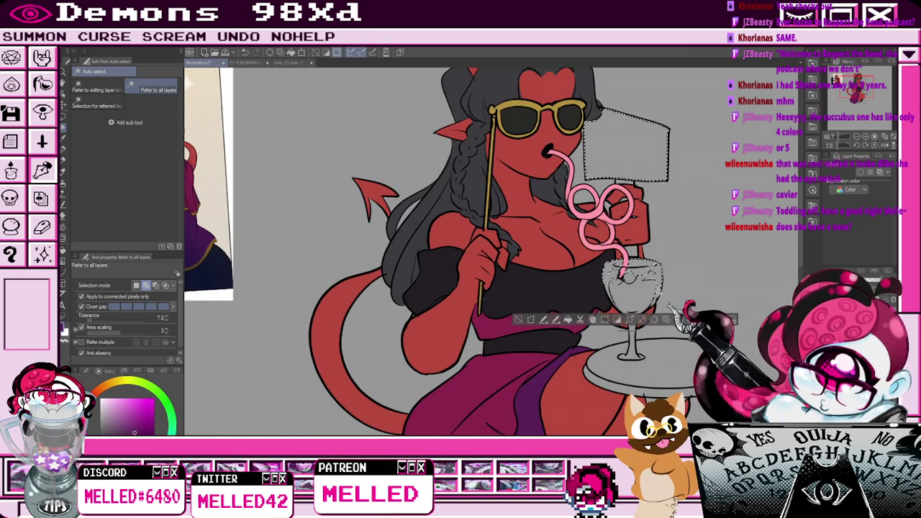
left_click(634, 301, "shift")
left_click(634, 338, "shift")
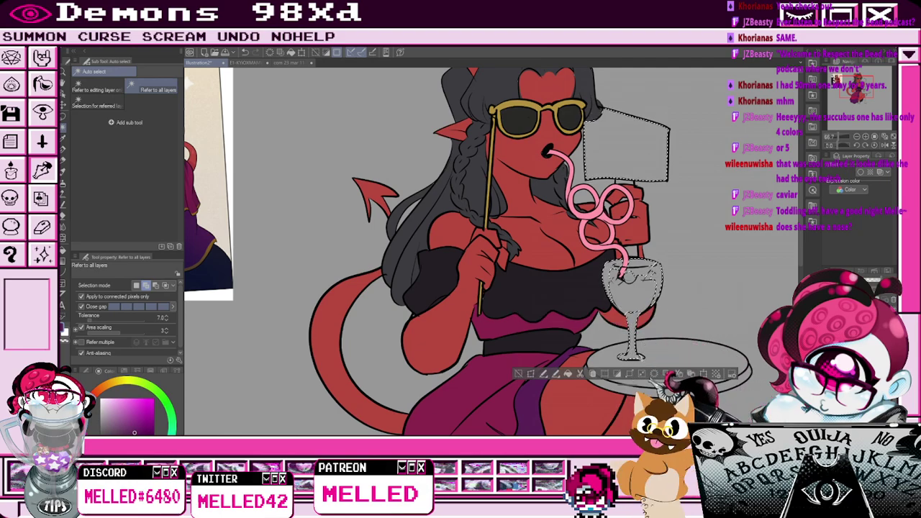
scroll(650, 351, "down", 2)
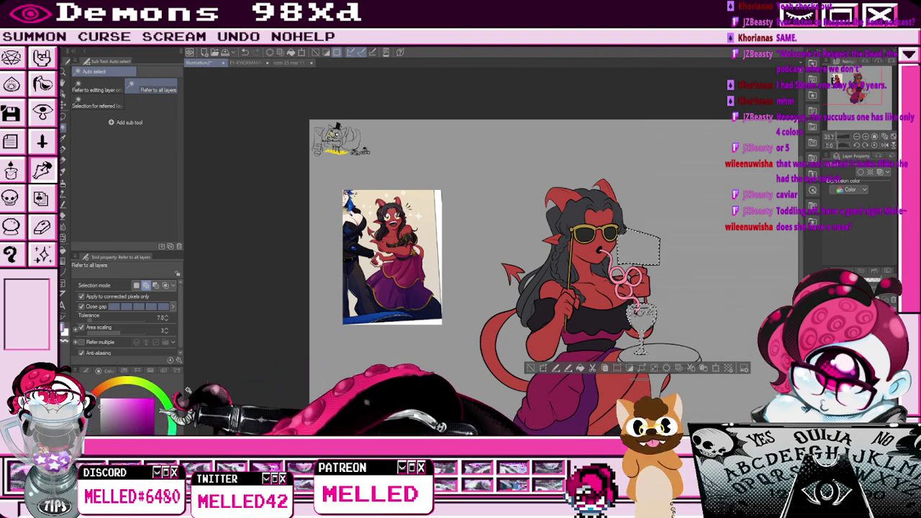
left_click(552, 368)
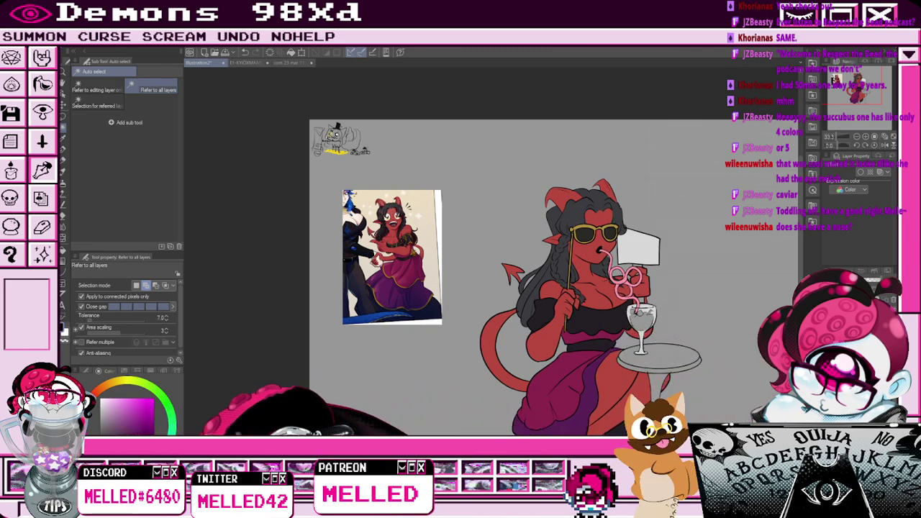
Set up the Pen with a brush size of 17.1 and choose a saturated orange-red colour.
key("p")
scroll(611, 230, "up", 2)
scroll(600, 233, "up", 1)
left_click(116, 287)
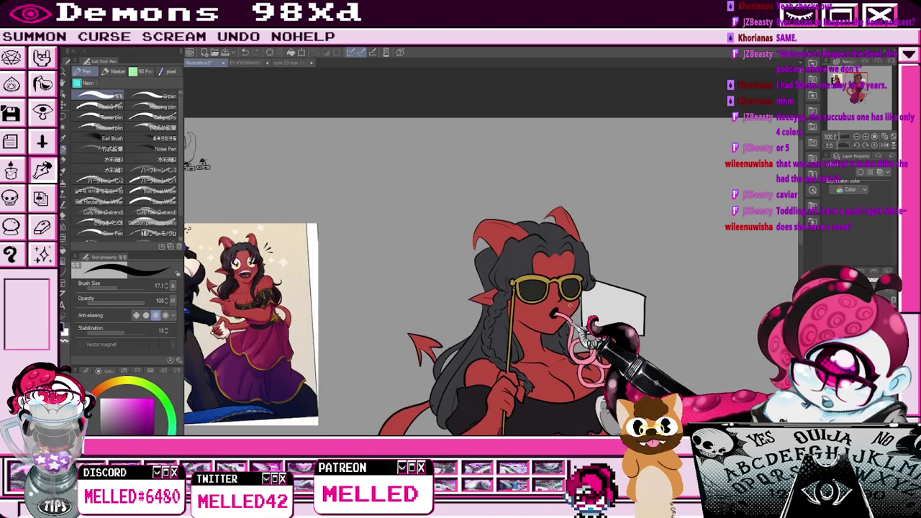
key("ctrl+minus")
left_click_drag(482, 322, 474, 226)
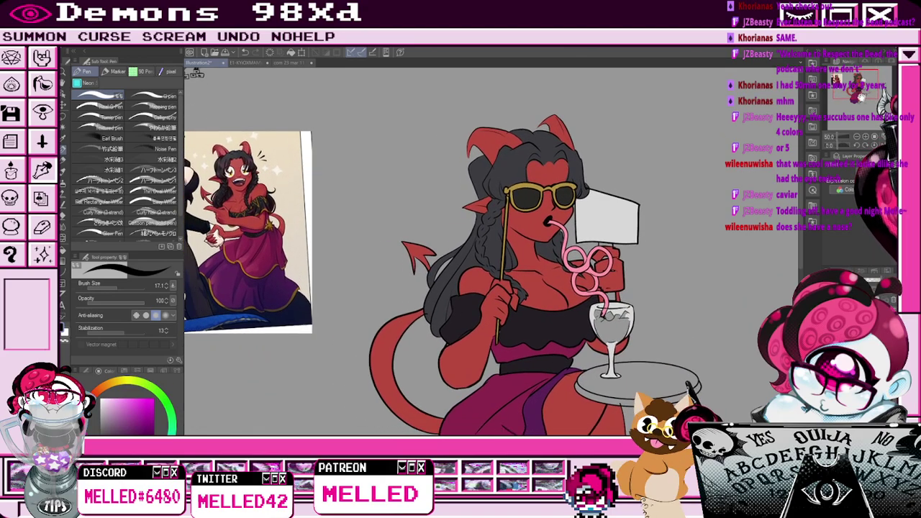
key("ctrl+minus")
left_click_drag(468, 262, 466, 227)
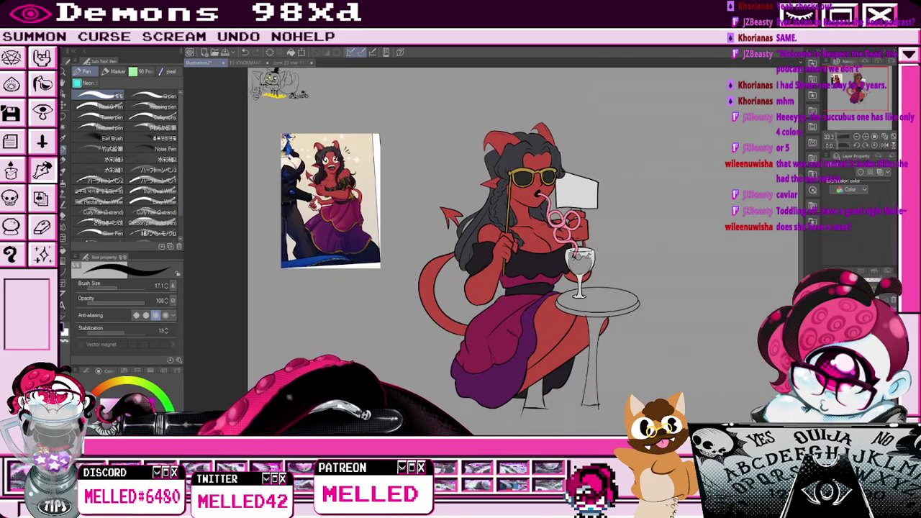
left_click(154, 410)
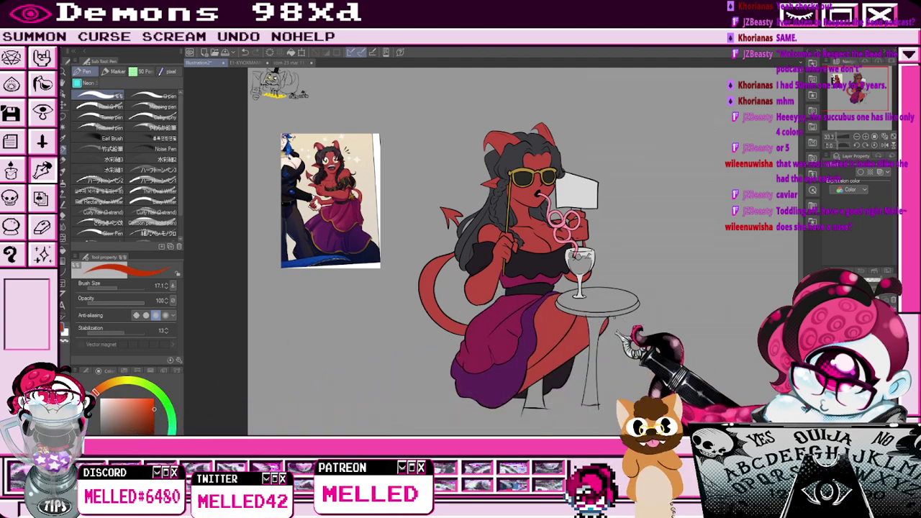
Paint the drink inside the wine glass orange-red, enlarging the Pen's brush size to 100.2.
scroll(580, 254, "up", 2)
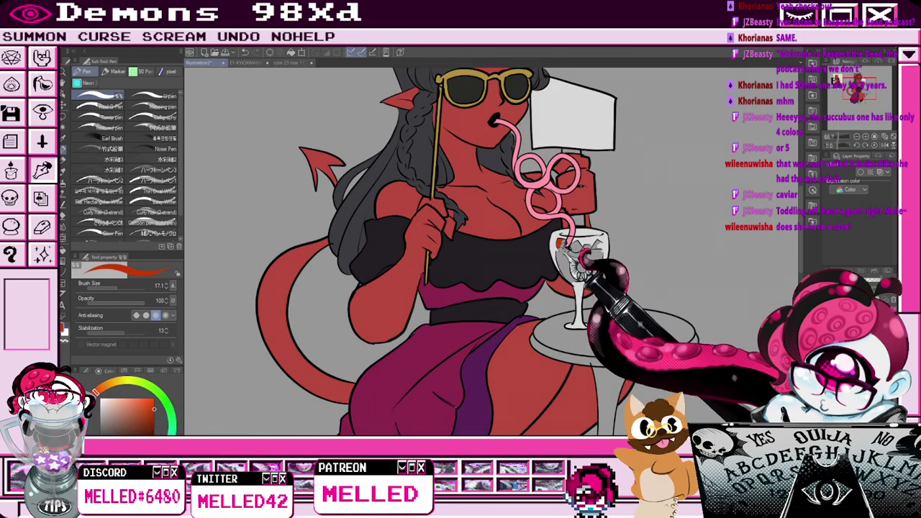
left_click(128, 288)
mouse_move(565, 253)
left_mouse_down()
mouse_move(586, 268)
mouse_move(586, 257)
left_mouse_up()
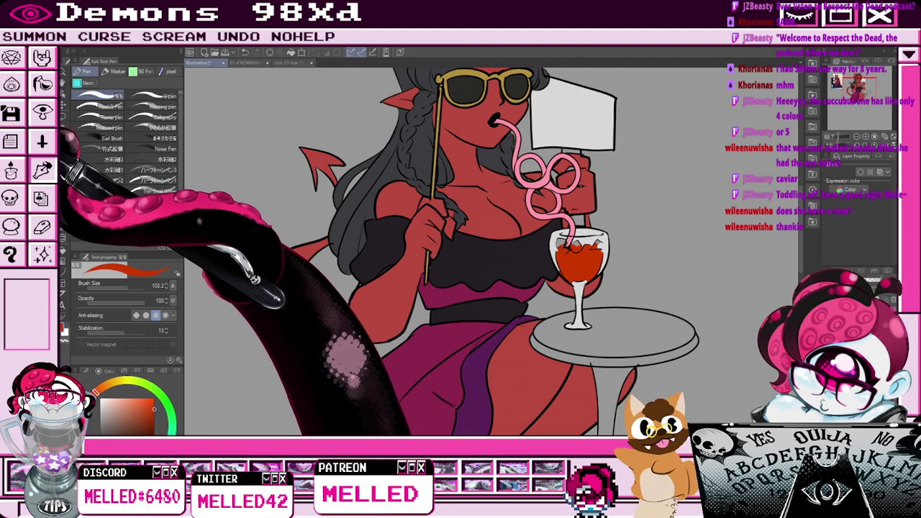
Auto-select the painted drink, apply the "cielo ocaso 1" gradient downward across it, deselect and return to the Pen.
left_click(65, 138)
left_click(601, 264)
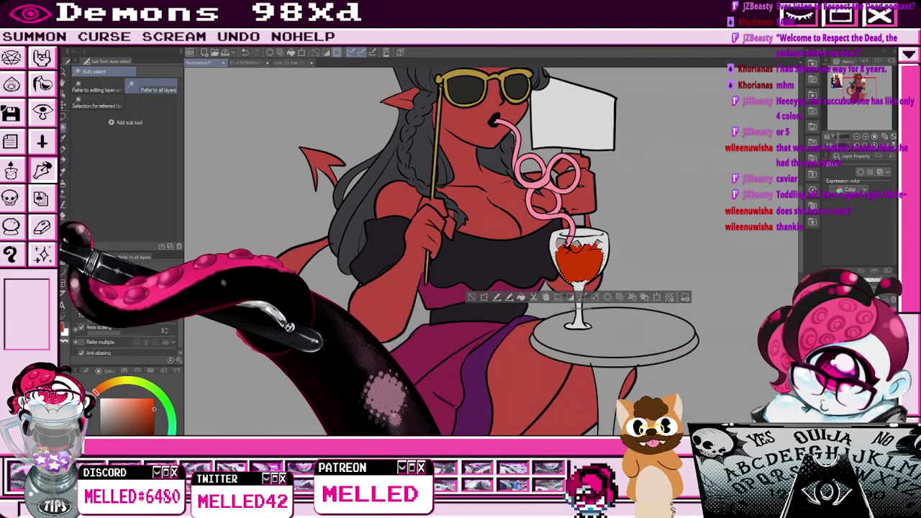
left_click(64, 228)
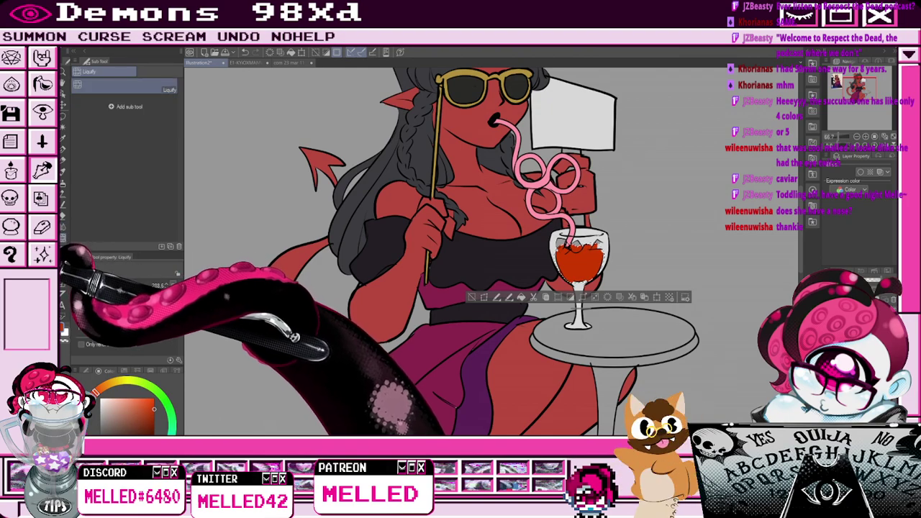
left_click(65, 162)
left_click(101, 201)
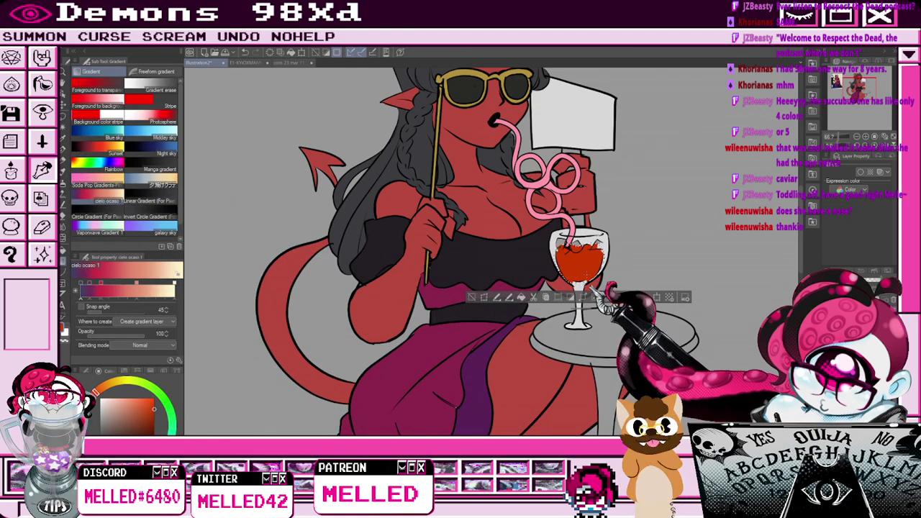
left_click_drag(590, 249, 601, 311)
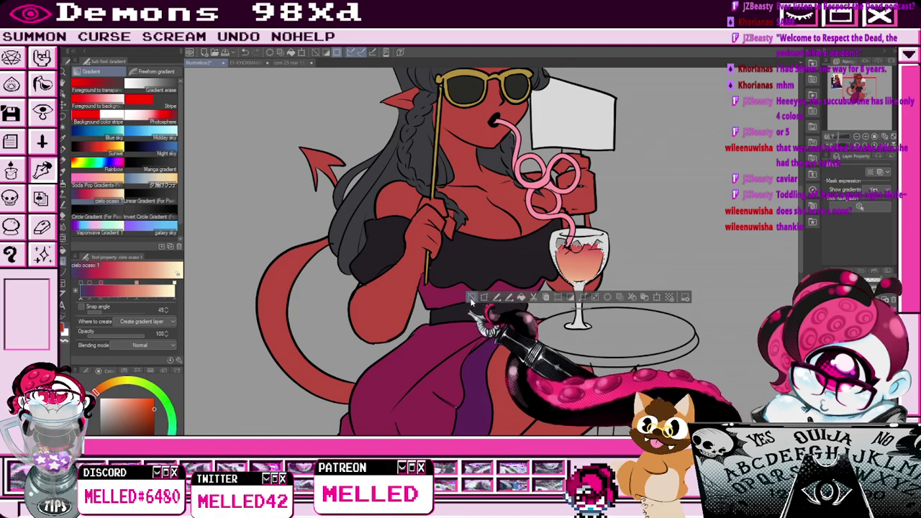
left_click(472, 297)
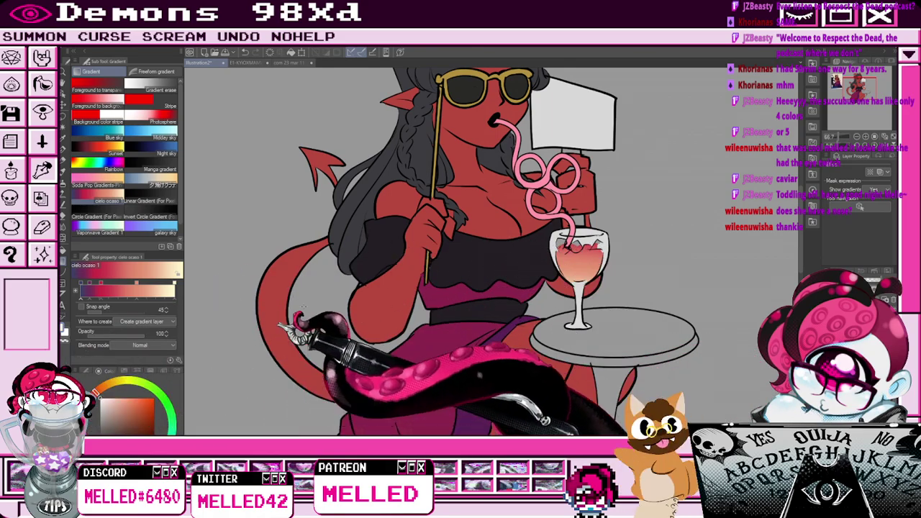
key("p")
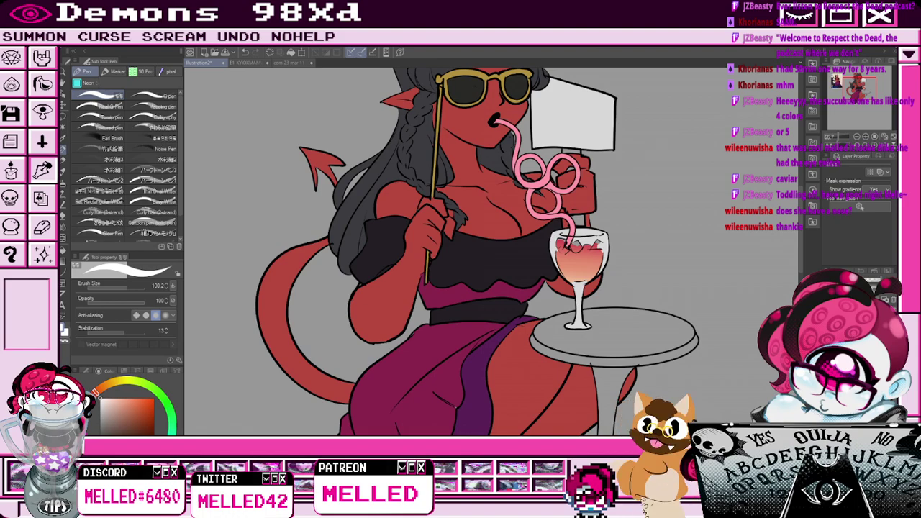
Paint white ice cubes on the drink's surface, and add small white highlights to the wine glass at brush size 15.5.
left_click(856, 331)
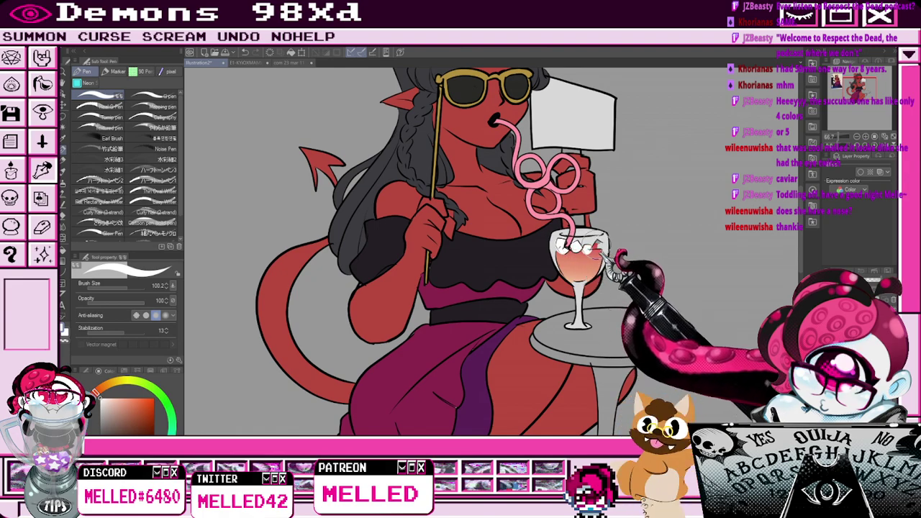
left_click(116, 288)
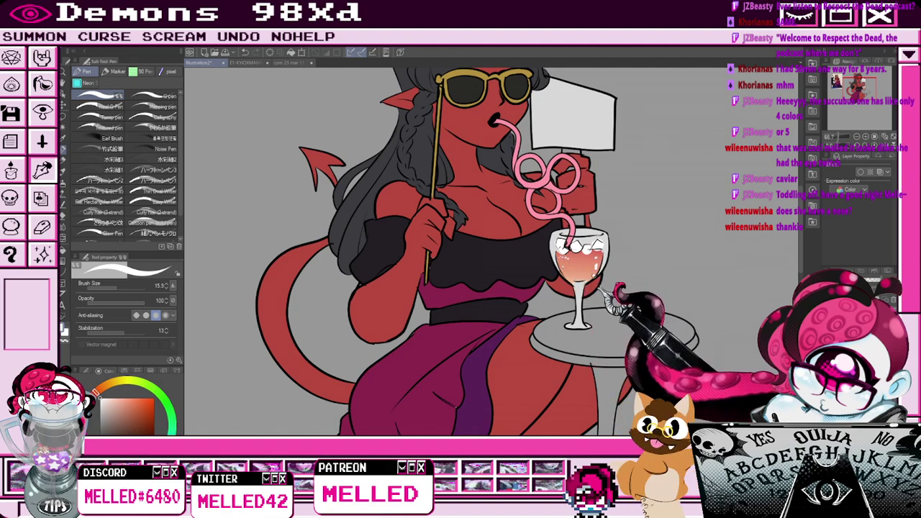
Auto-select the tabletop, the table legs and the sign's handle, fill them with brown shades and deselect.
scroll(611, 263, "down", 2)
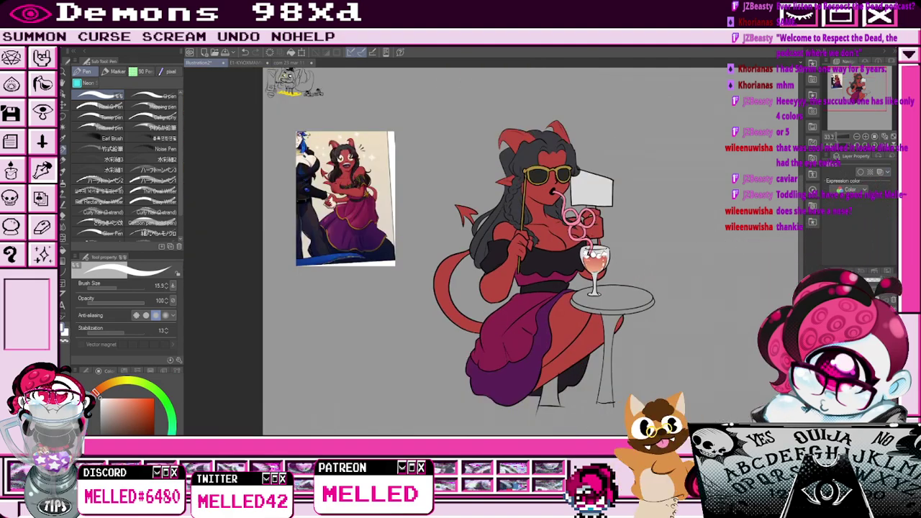
left_click(63, 127)
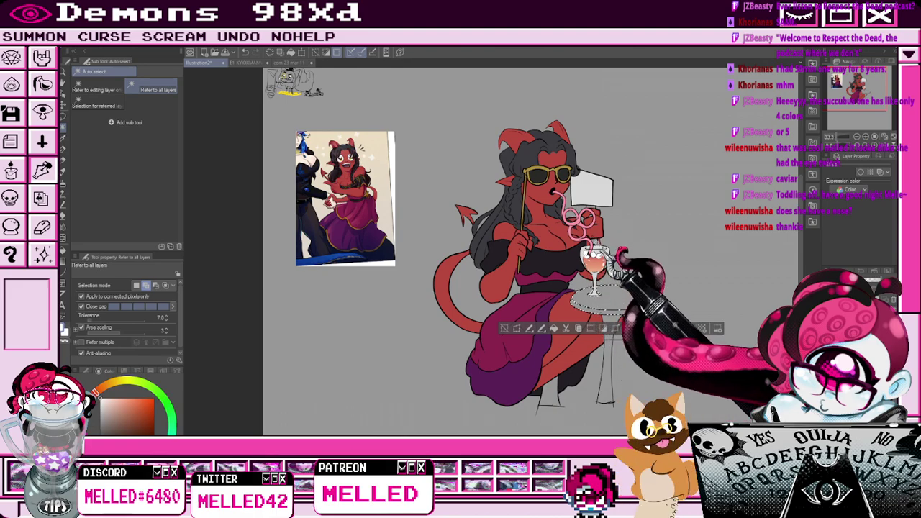
scroll(596, 212, "up", 3)
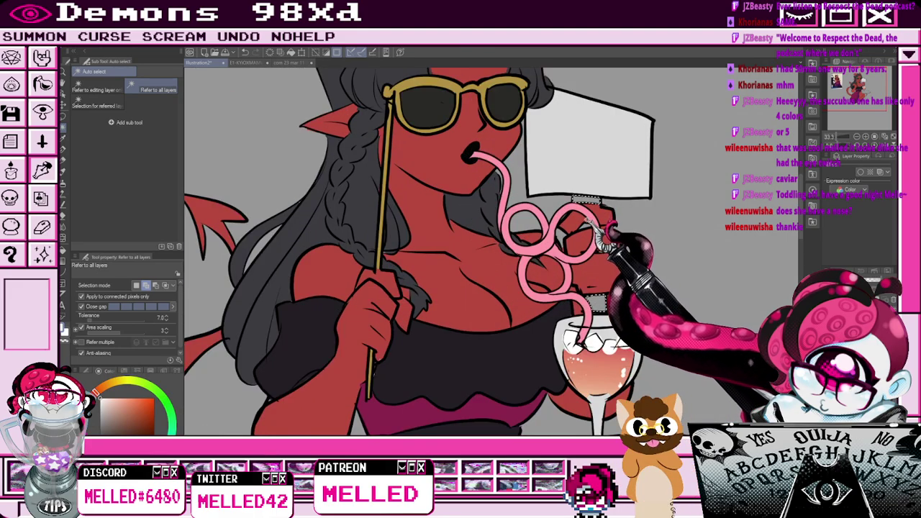
scroll(598, 260, "down", 3)
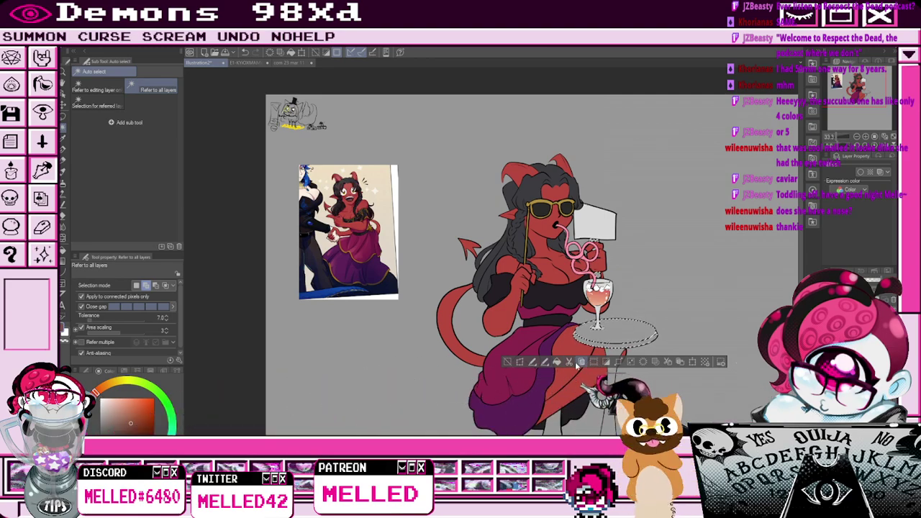
left_click(519, 362)
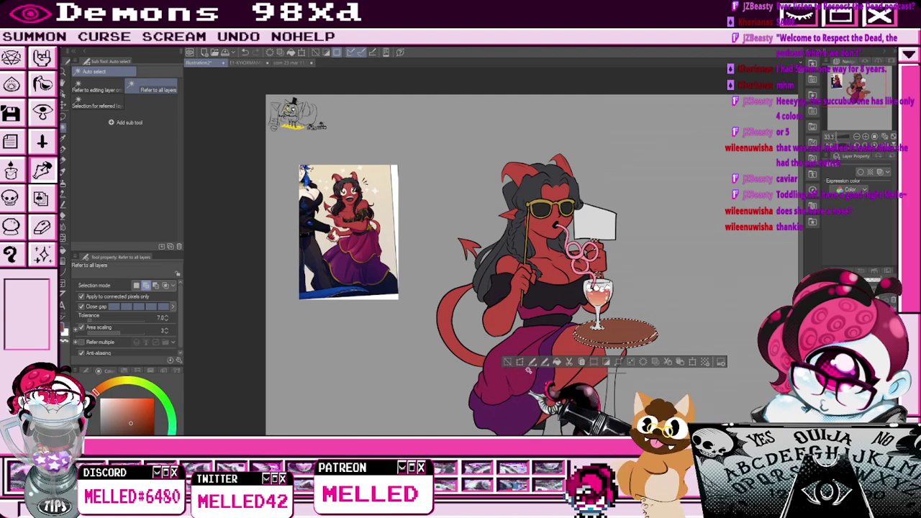
key("ctrl+d")
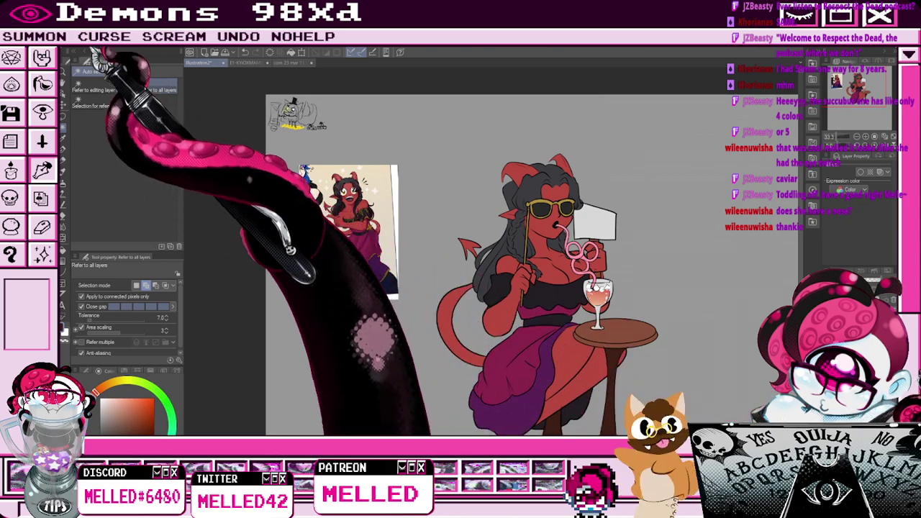
Auto-select the background, invert the selection to cover the figure and table, and set the Pen's brush size to 73.7.
left_click(282, 149)
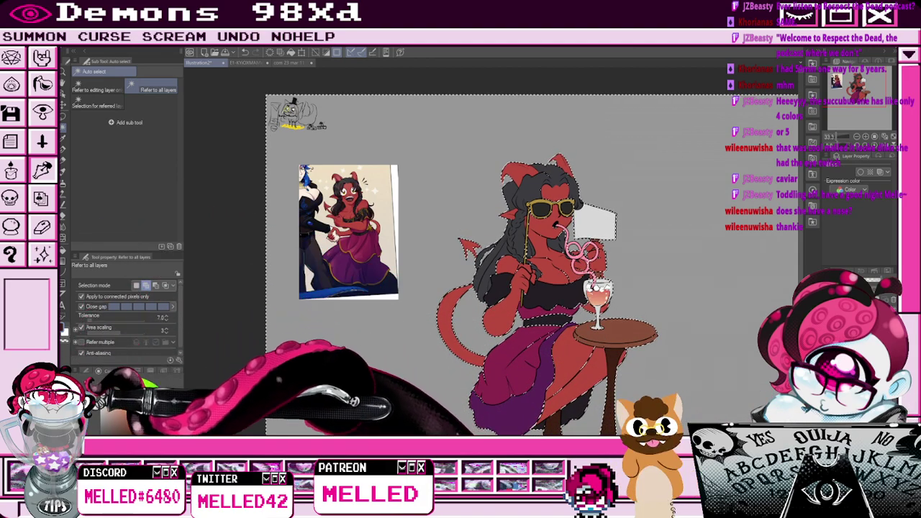
key("p")
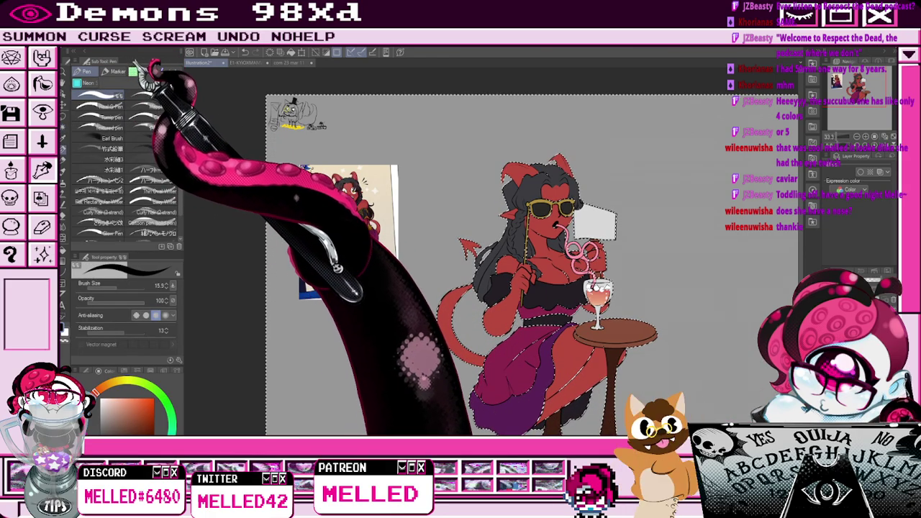
left_click(125, 287)
scroll(548, 184, "up", 1)
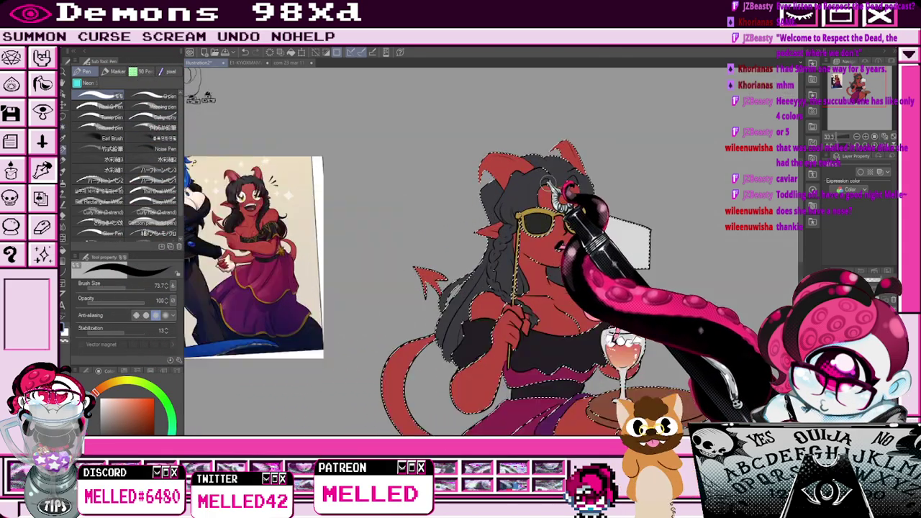
Paint dark shadows on the horns, hair, braid, face and neck, tidying their edges with the Hard eraser.
scroll(547, 183, "up", 2)
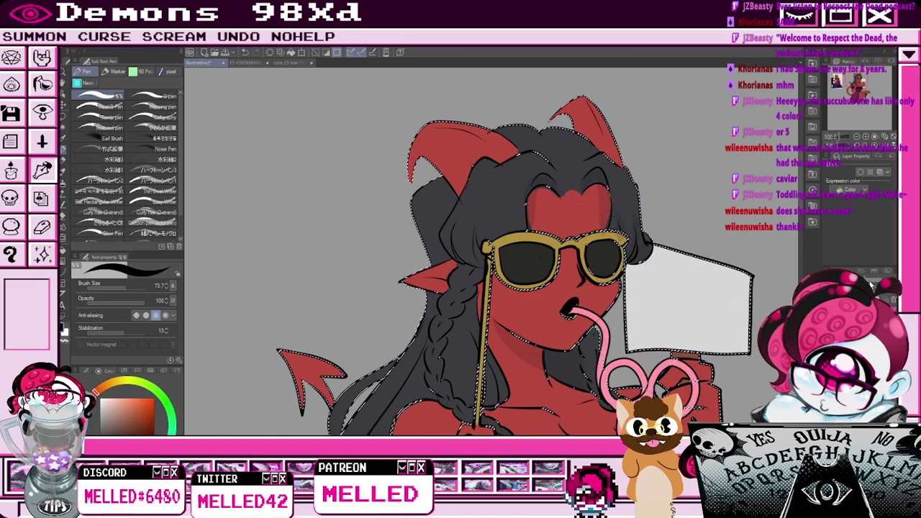
key("e")
key("p")
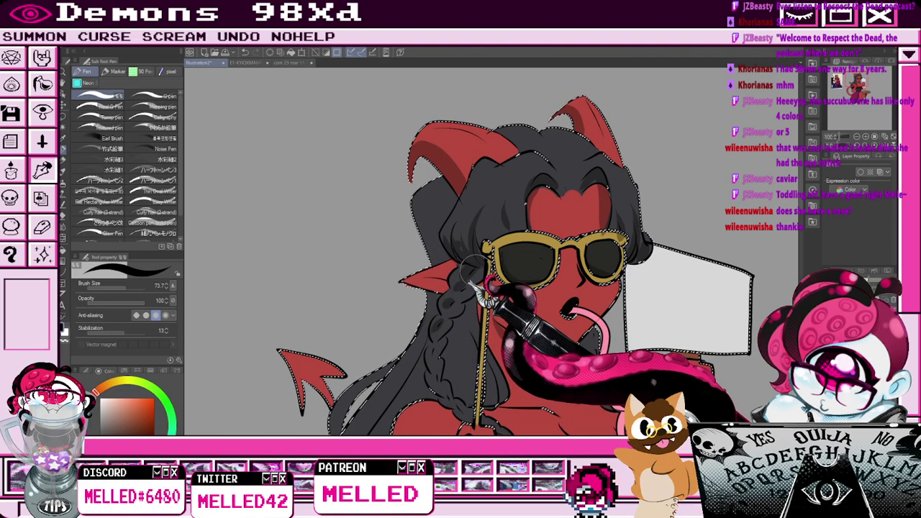
key("e")
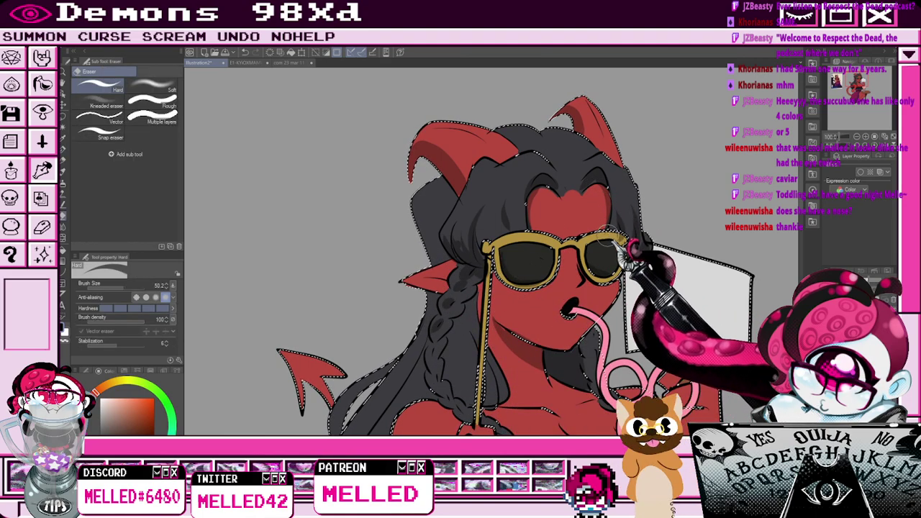
key("p")
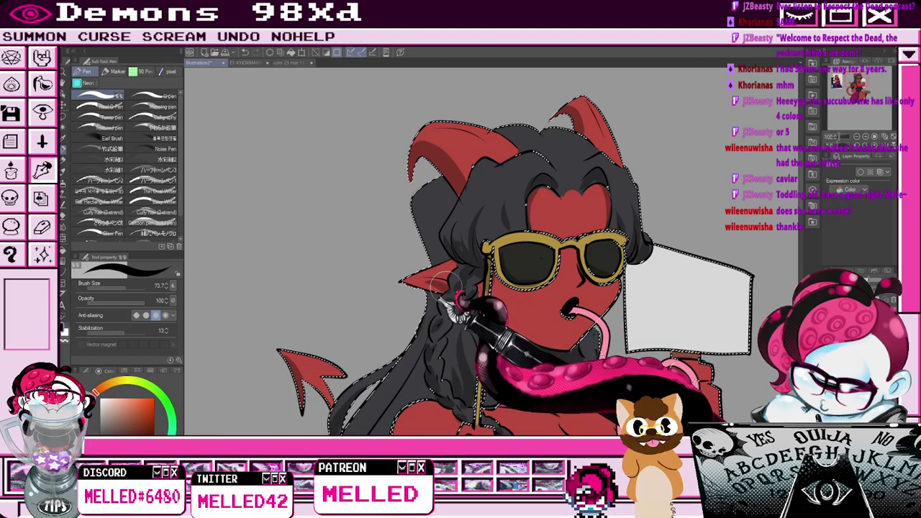
Shade the arms, hand, tail, black top, skirt and round table with the Pen, trimming the shadows with the Hard eraser.
scroll(482, 331, "down", 3)
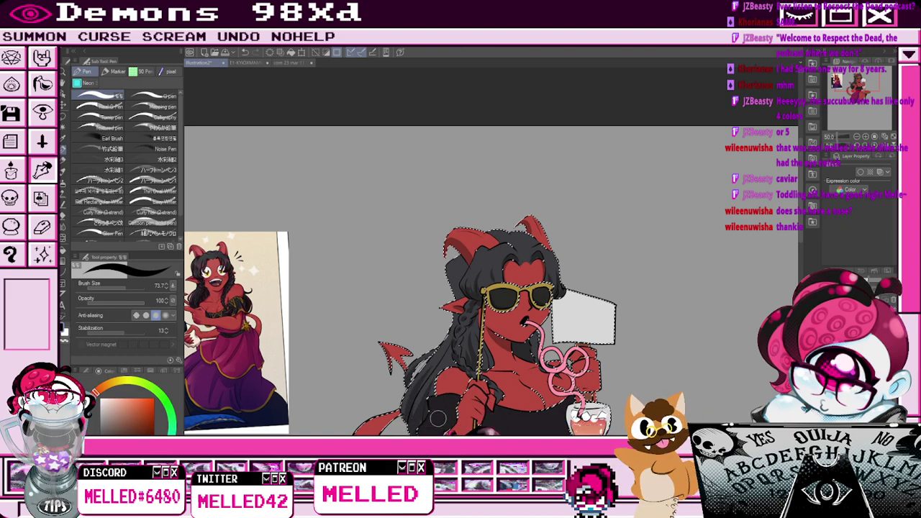
left_click_drag(460, 411, 504, 303)
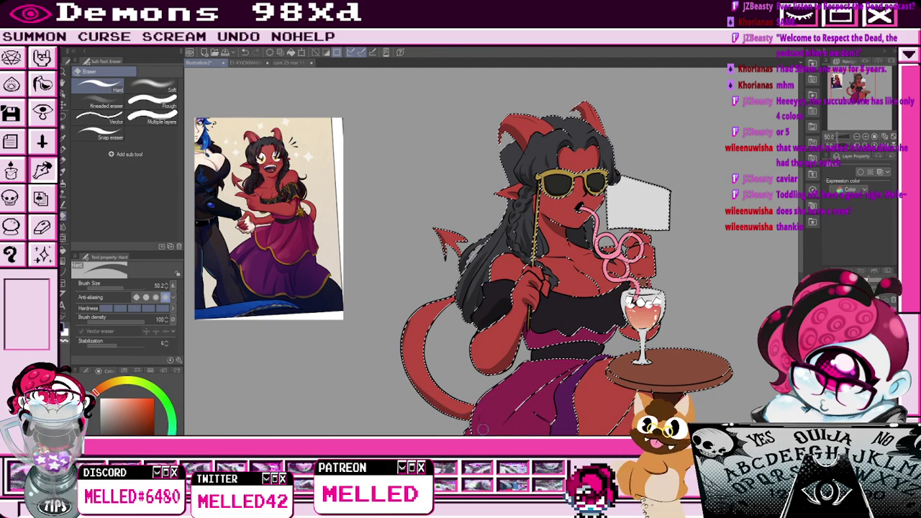
key("p")
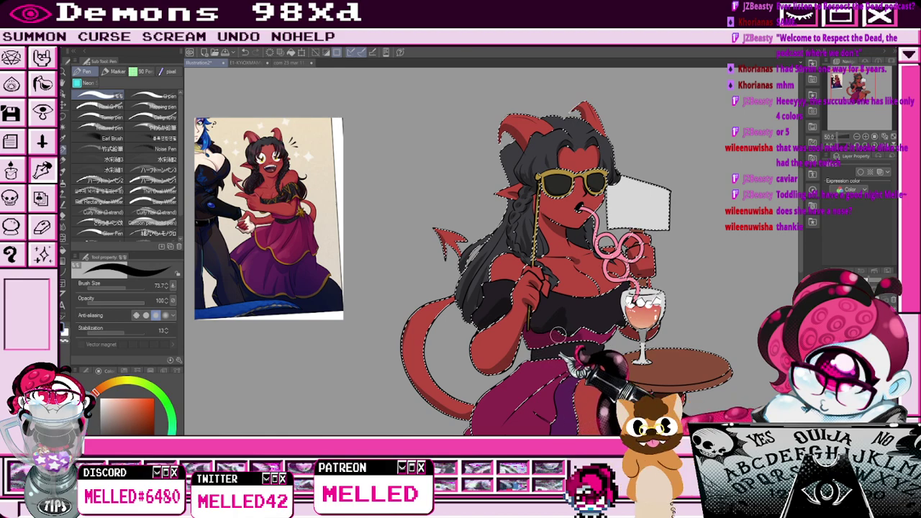
scroll(583, 355, "down", 1)
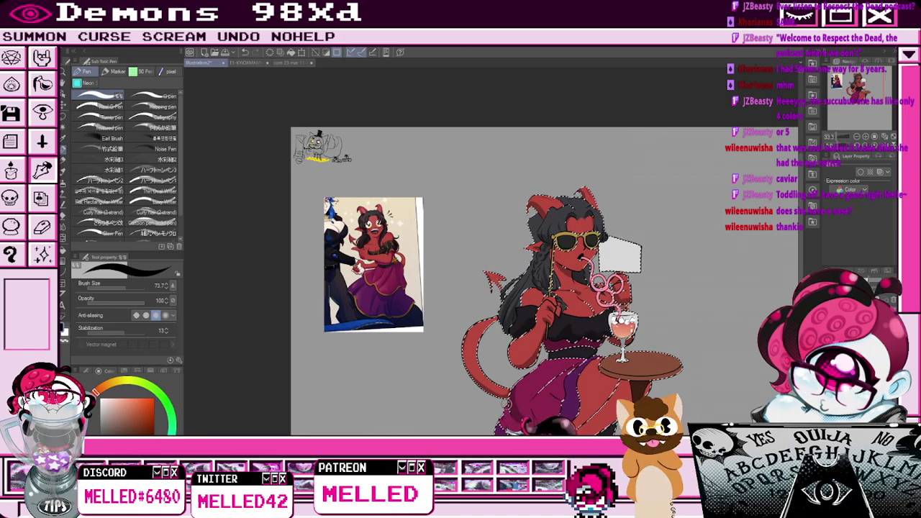
scroll(599, 291, "up", 2)
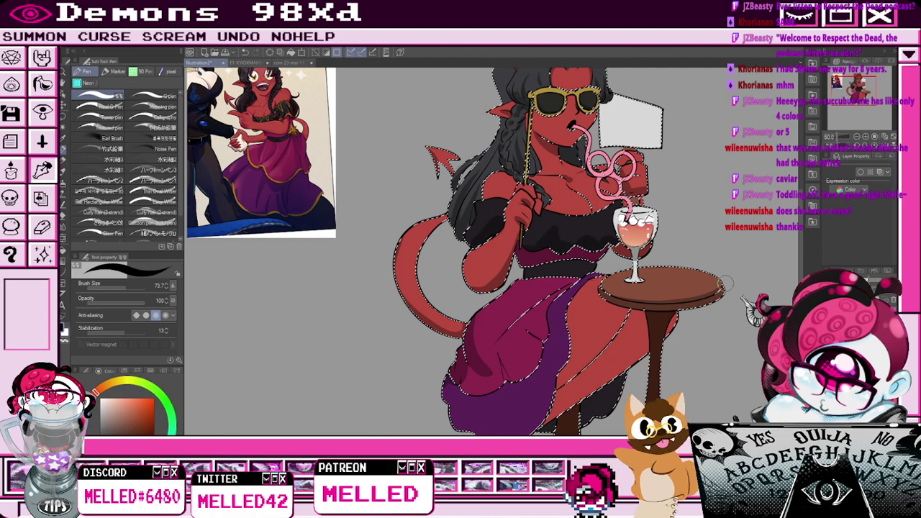
scroll(652, 308, "down", 1)
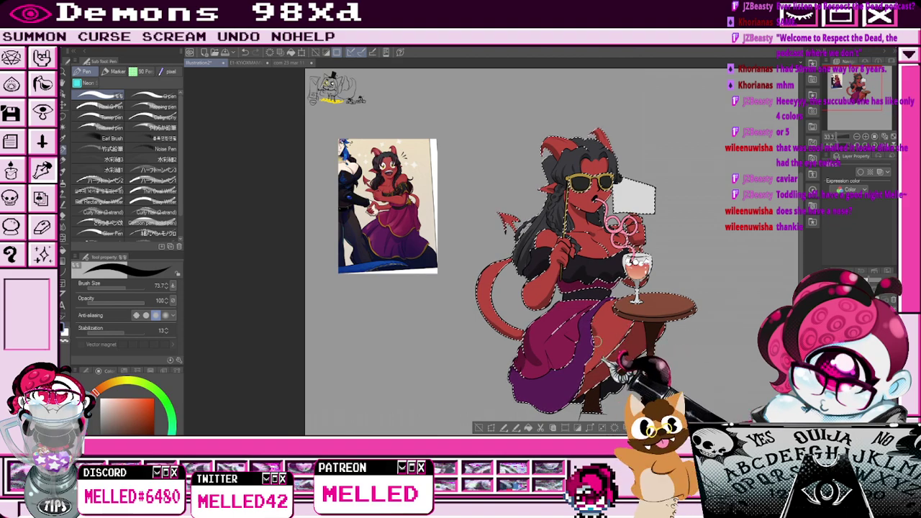
Paint and erase shadows along the skirt's folds and the crossed legs, and clear the selection.
left_click_drag(579, 368, 538, 412)
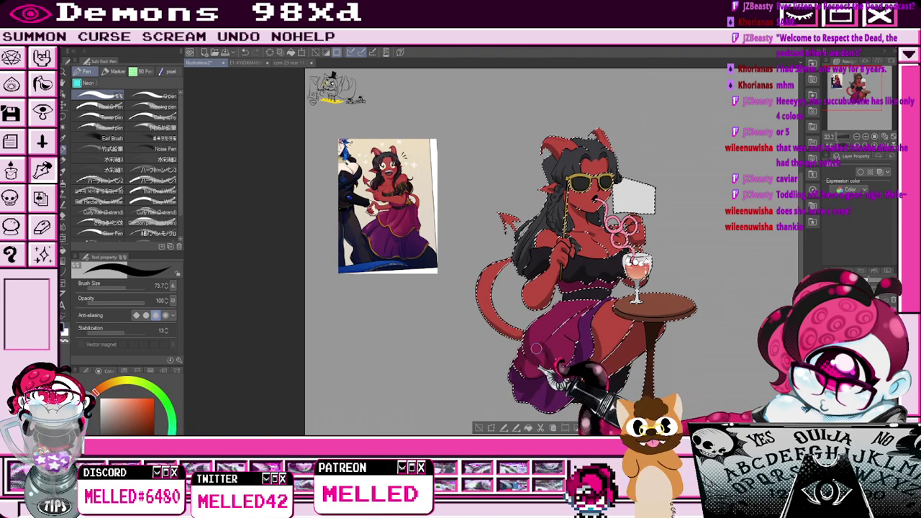
key("e")
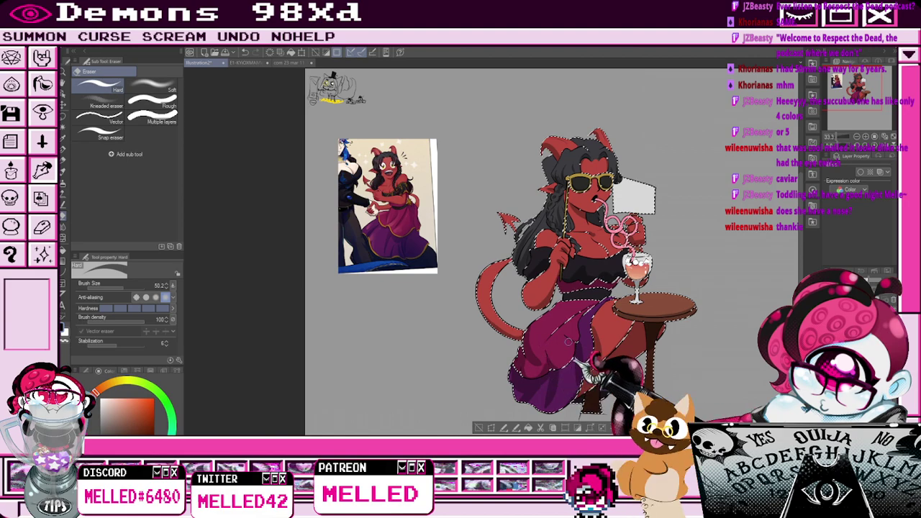
key("p")
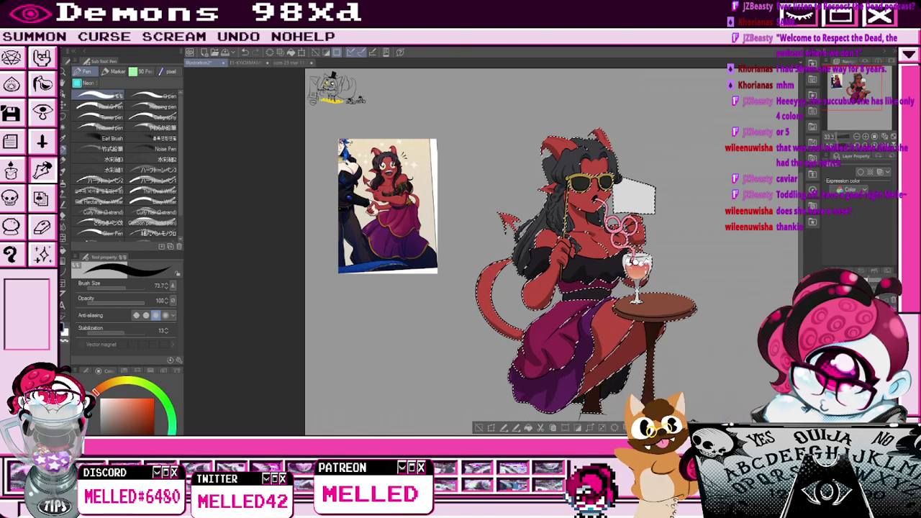
key("e")
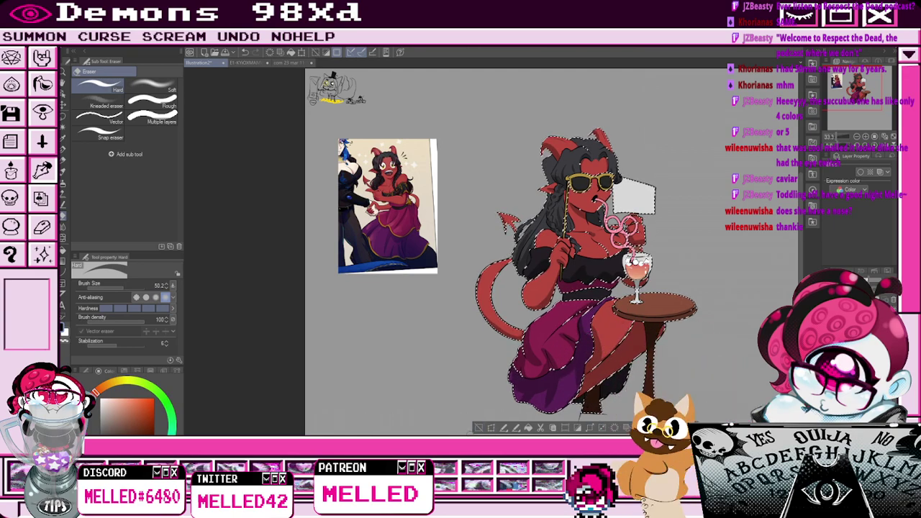
left_click(481, 427)
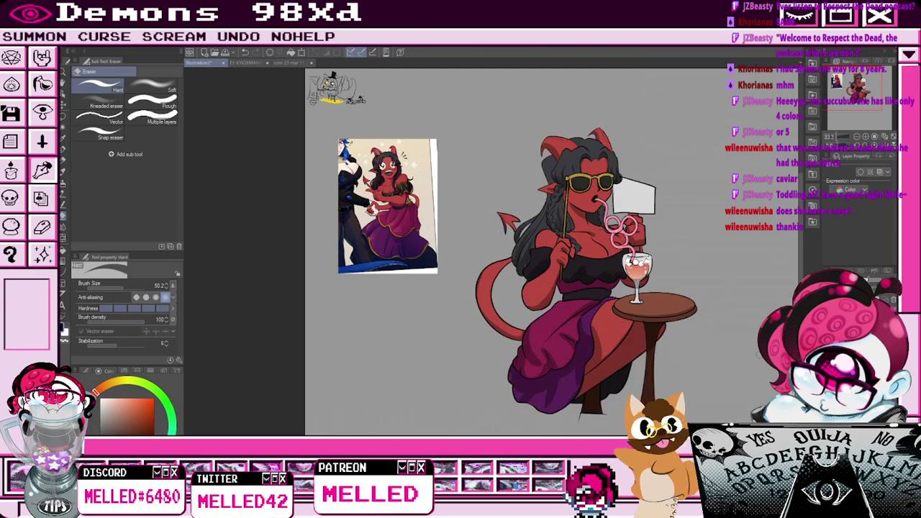
Sample a gold colour from the ornament on the reference character's dress with the Eyedropper.
left_click(63, 183)
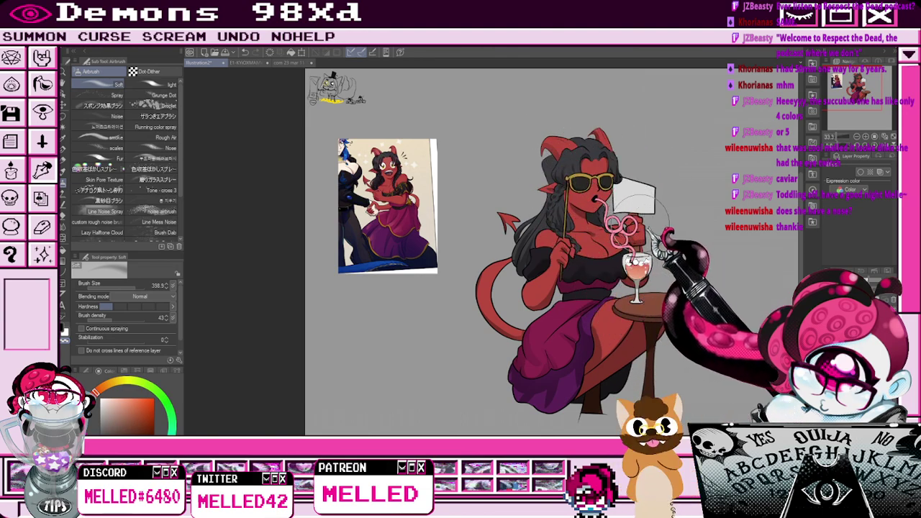
left_click_drag(855, 88, 851, 90)
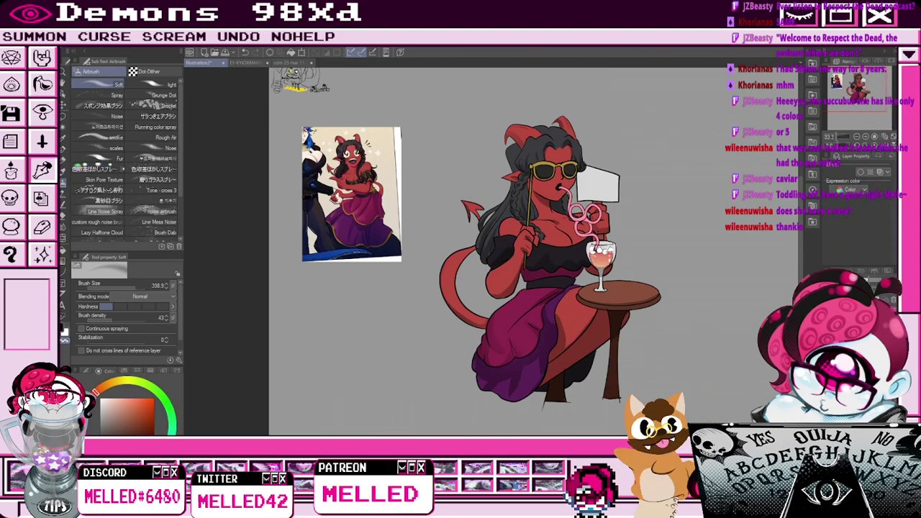
left_click(62, 139)
scroll(361, 191, "up", 4)
left_click(405, 176)
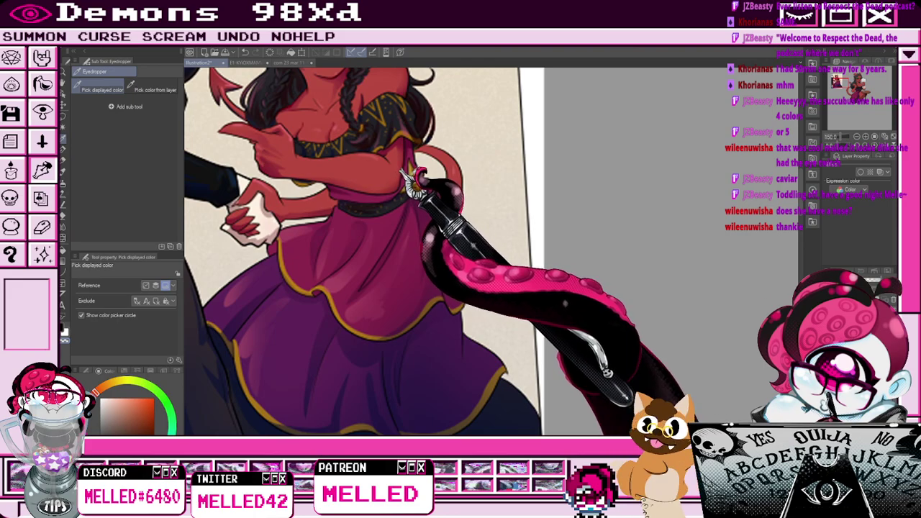
scroll(475, 160, "down", 3)
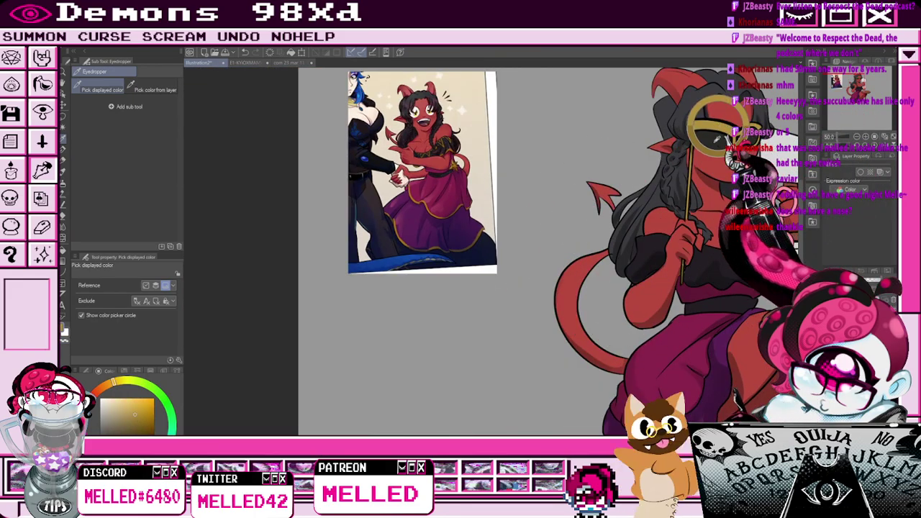
Try gold Pen strokes along the skirt's slit, set the brush size to 17.1, and undo the trial strokes.
key("p")
scroll(696, 283, "up", 2)
mouse_move(106, 288)
left_mouse_down()
mouse_move(93, 288)
mouse_move(113, 288)
left_mouse_up()
scroll(468, 212, "down", 1)
left_click(856, 90)
scroll(522, 321, "up", 1)
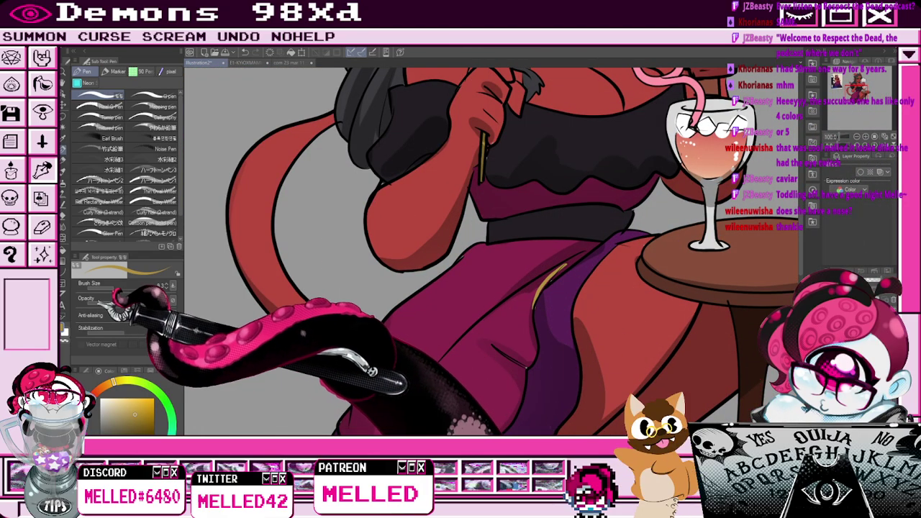
left_click_drag(112, 288, 117, 288)
key("ctrl+z")
left_click_drag(580, 256, 554, 272)
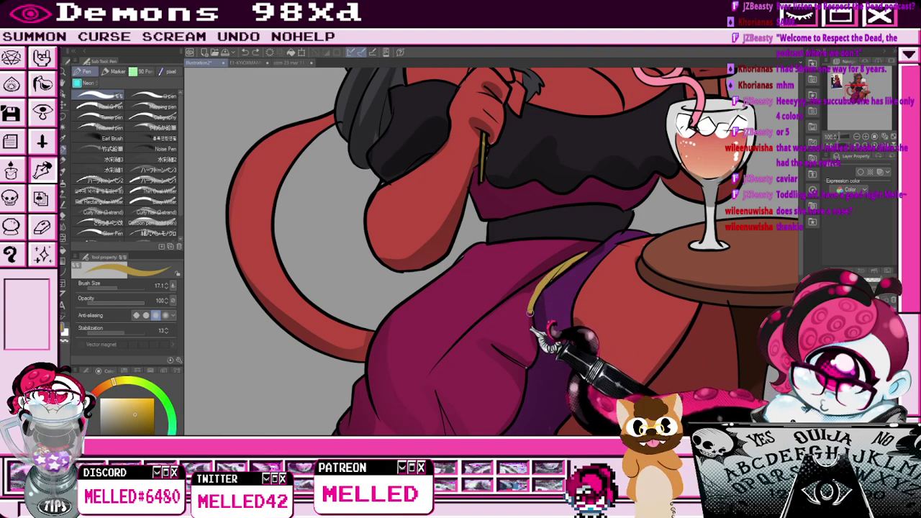
key("ctrl+z")
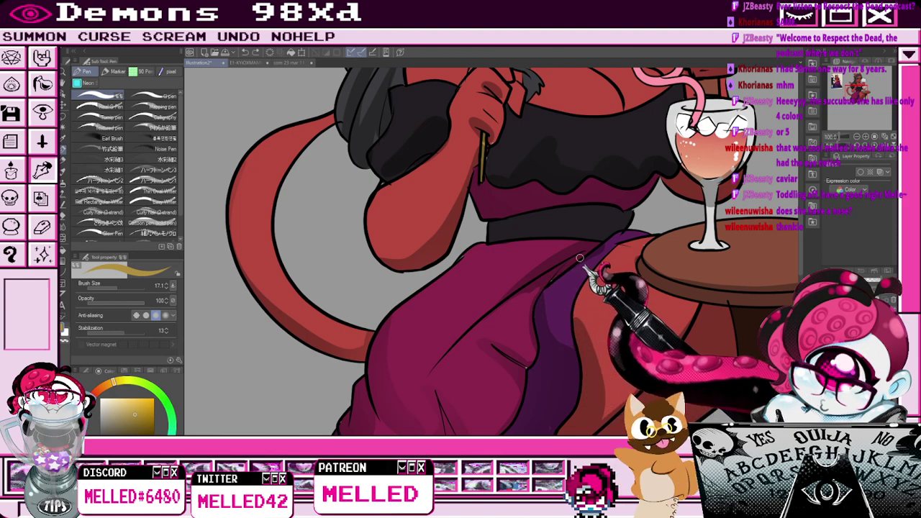
Draw gold trim with the Pen along the skirt's slit and the scalloped lower edge of its magenta upper tier.
left_click_drag(531, 352, 524, 368)
scroll(564, 276, "down", 1)
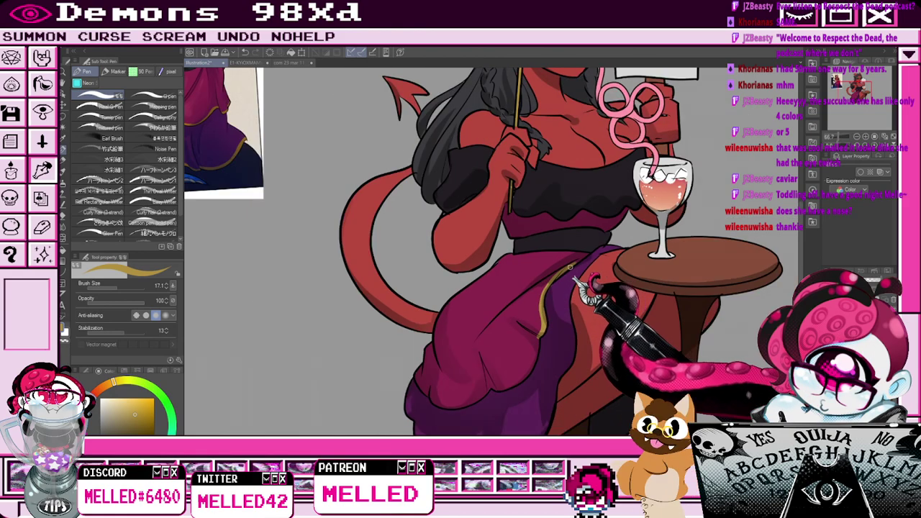
scroll(496, 385, "up", 1)
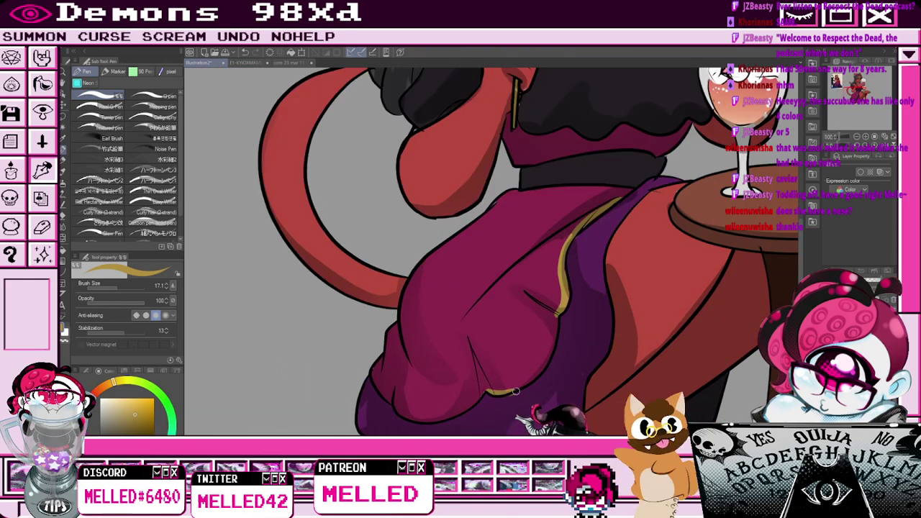
key("ctrl+z")
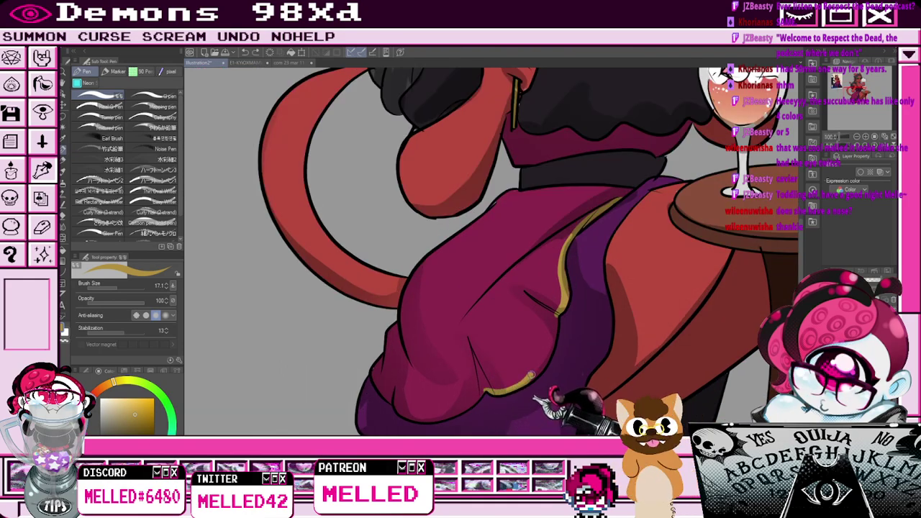
mouse_move(556, 318)
left_mouse_down()
mouse_move(533, 379)
mouse_move(473, 403)
mouse_move(397, 411)
mouse_move(378, 388)
mouse_move(394, 410)
left_mouse_up()
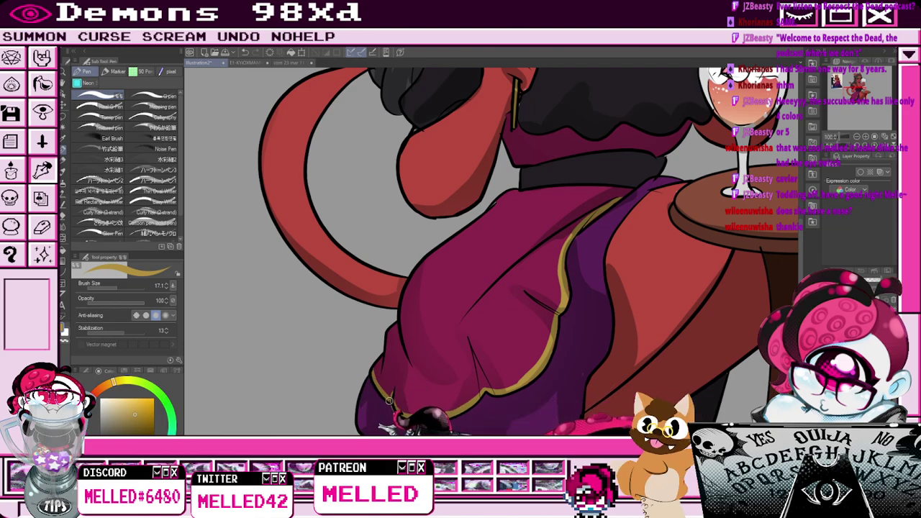
scroll(564, 184, "down", 1)
Draw gold trim along the wavy hem of the black top and the edge of its sleeve.
scroll(565, 130, "up", 2)
mouse_move(494, 180)
left_mouse_down()
mouse_move(562, 191)
mouse_move(599, 206)
mouse_move(493, 177)
mouse_move(513, 196)
mouse_move(571, 190)
mouse_move(610, 208)
mouse_move(647, 184)
mouse_move(703, 200)
left_mouse_up()
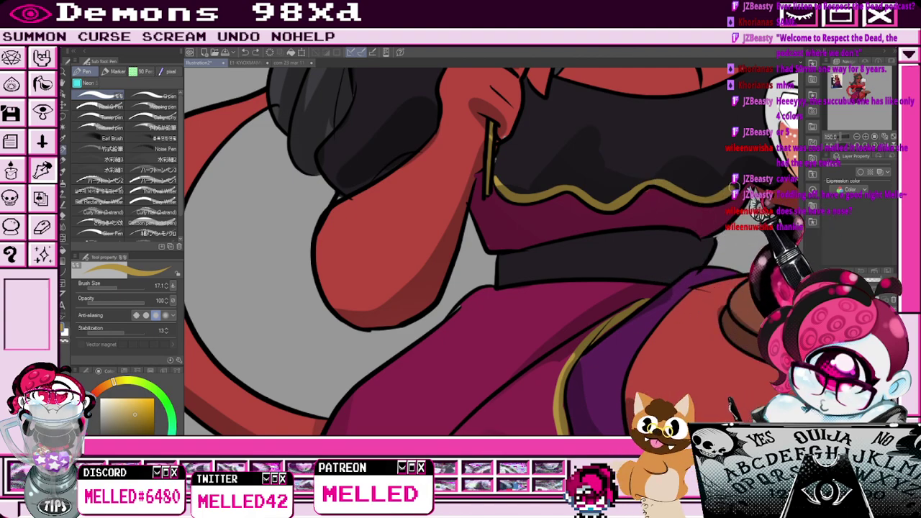
scroll(544, 151, "down", 1)
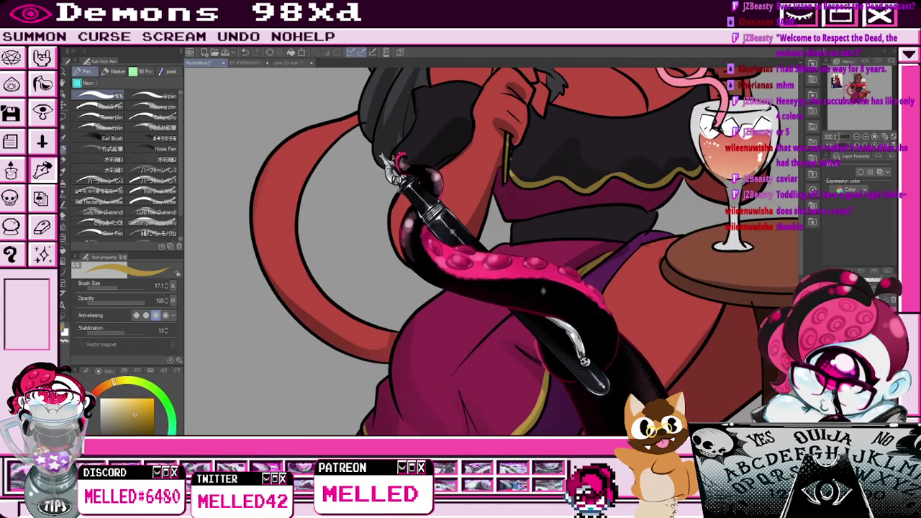
left_click_drag(393, 156, 414, 179)
scroll(416, 157, "down", 3)
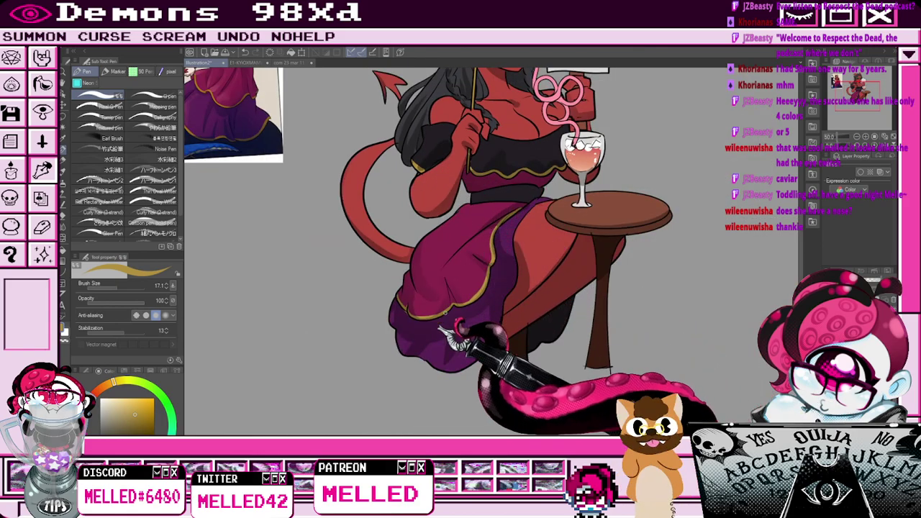
Draw gold trim along the edge and bottom hem of the skirt's purple lower tier.
scroll(518, 301, "up", 4)
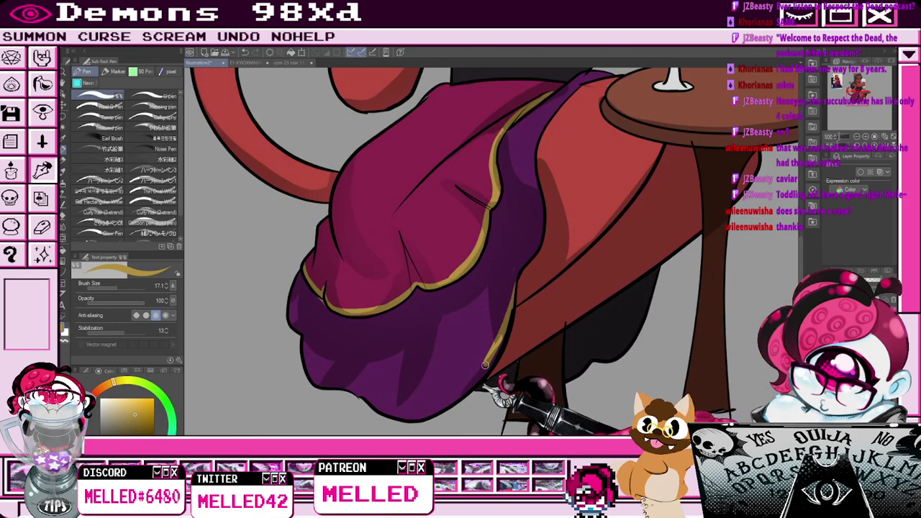
mouse_move(513, 298)
left_mouse_down()
mouse_move(475, 370)
mouse_move(431, 414)
mouse_move(370, 415)
left_mouse_up()
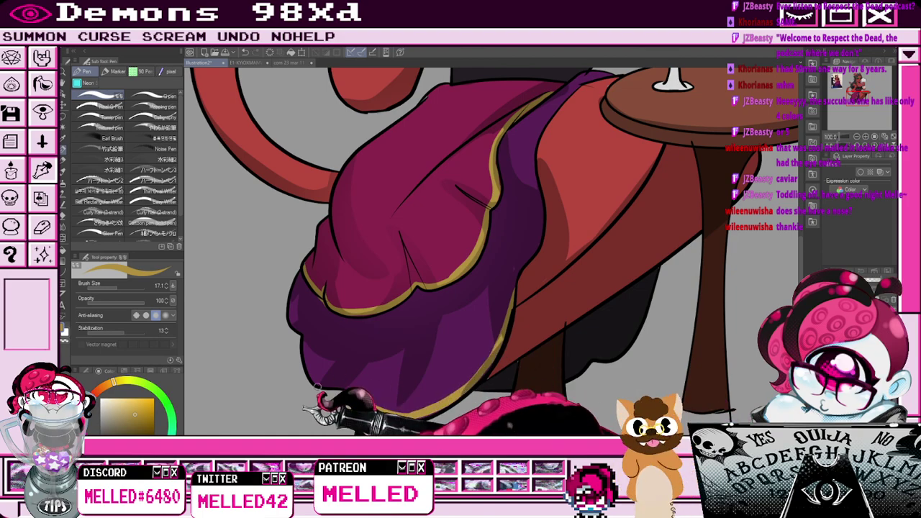
left_click_drag(303, 360, 353, 393)
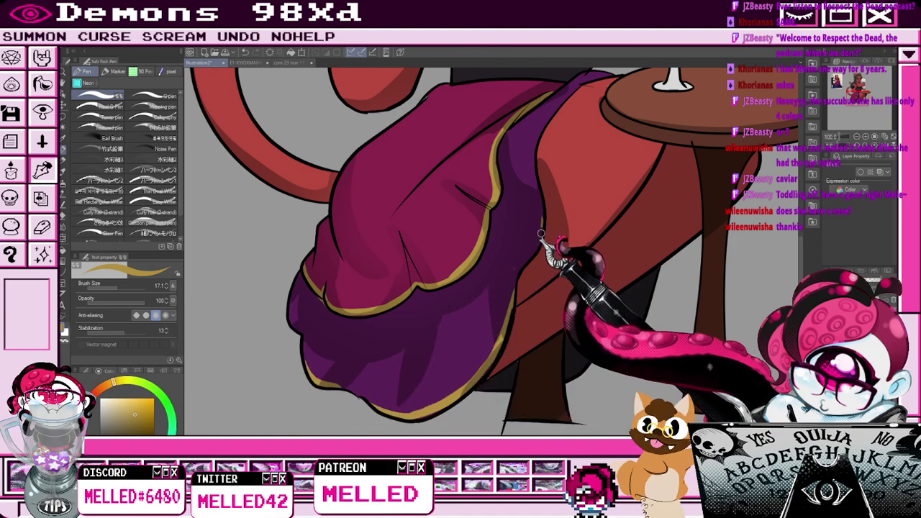
scroll(530, 294, "down", 3)
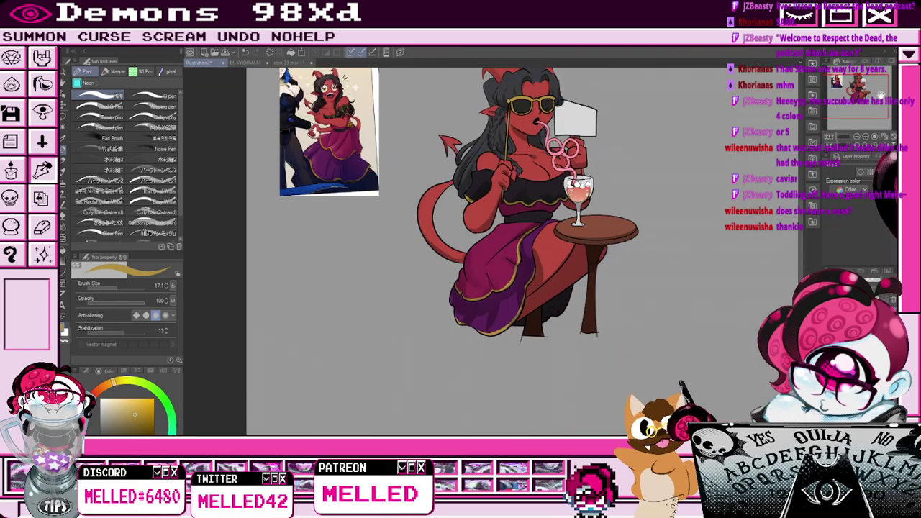
Draw gold zigzag ornaments across the front of the black off-shoulder top and on its sleeve.
scroll(539, 251, "up", 4)
mouse_move(489, 274)
left_mouse_down()
mouse_move(490, 299)
mouse_move(523, 266)
left_mouse_up()
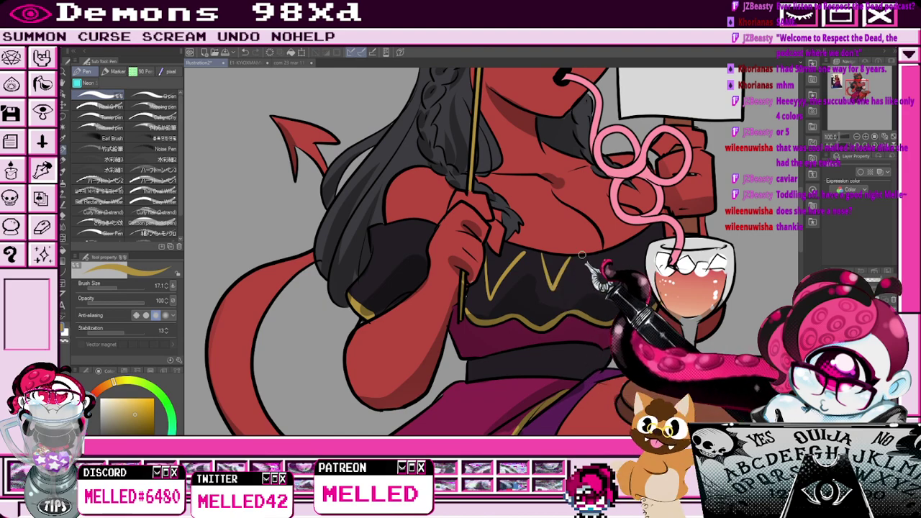
mouse_move(580, 254)
left_mouse_down()
mouse_move(605, 287)
mouse_move(611, 245)
left_mouse_up()
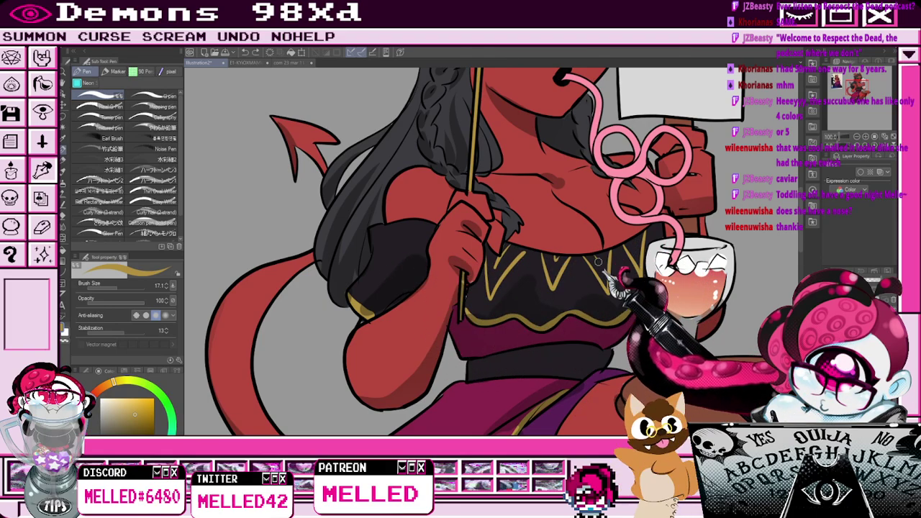
mouse_move(388, 228)
left_mouse_down()
mouse_move(426, 228)
mouse_move(416, 230)
left_mouse_up()
scroll(475, 228, "down", 3)
left_click_drag(855, 94, 856, 91)
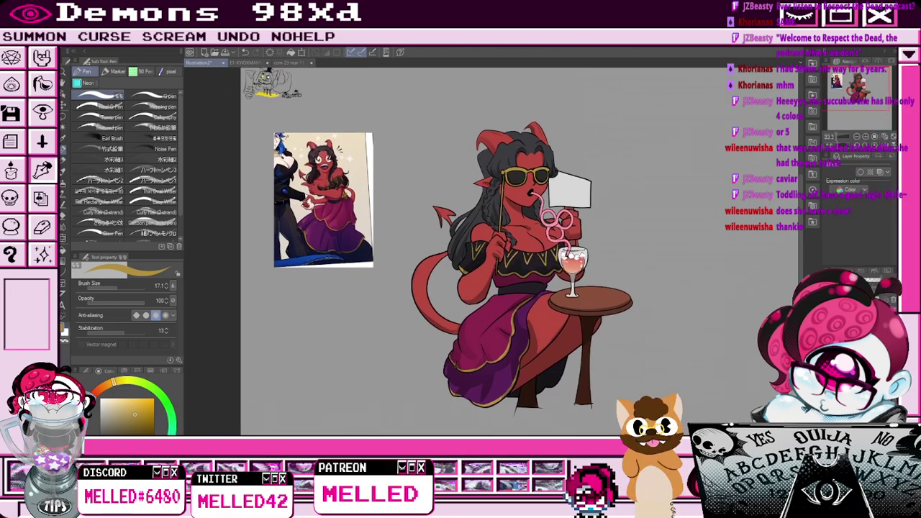
Paint near-white Pen highlights on the hair, horns, tail and skin, and star glints on the sunglasses.
left_click(102, 398)
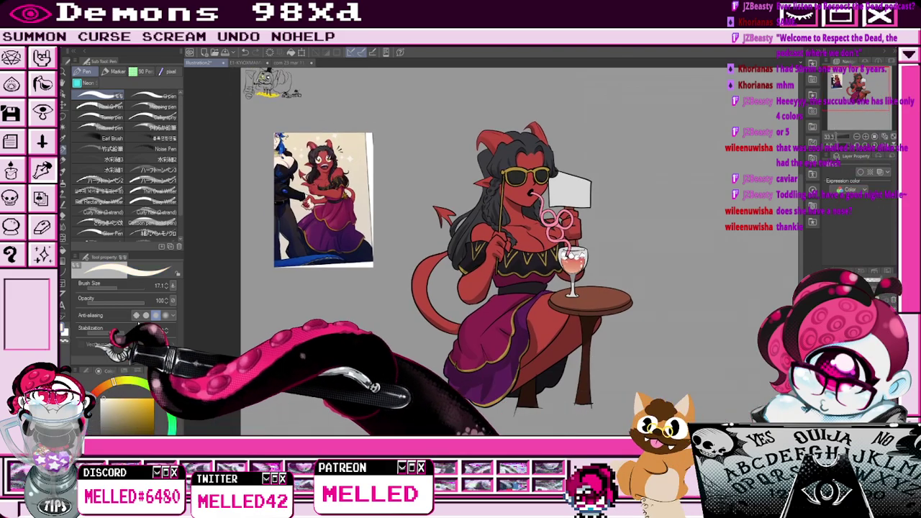
scroll(456, 144, "up", 2)
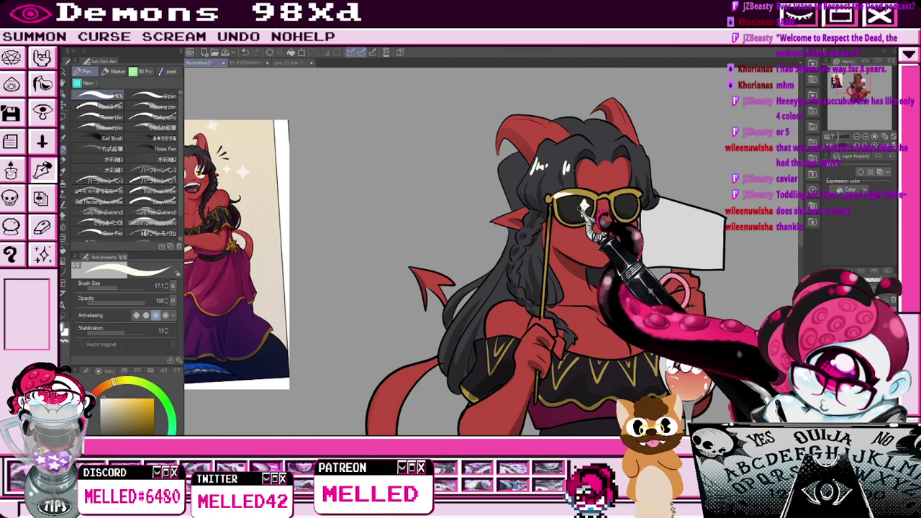
key("e")
key("p")
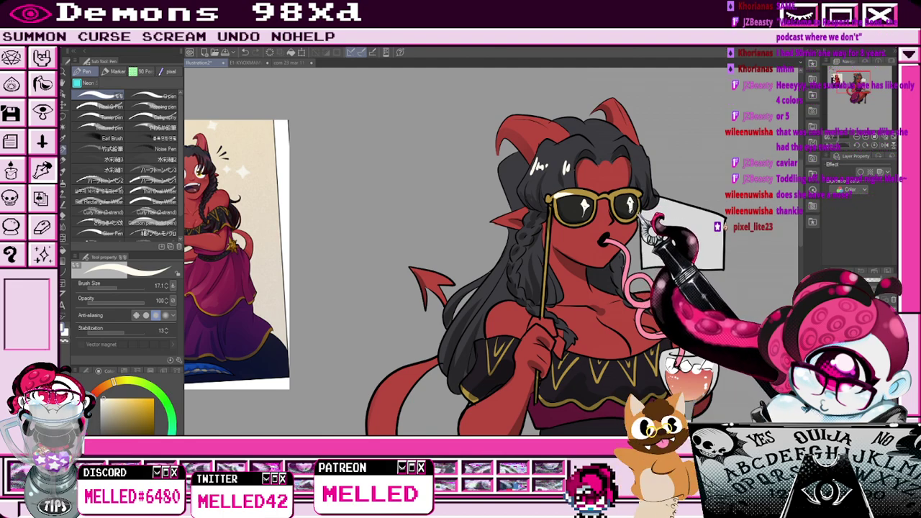
key("e")
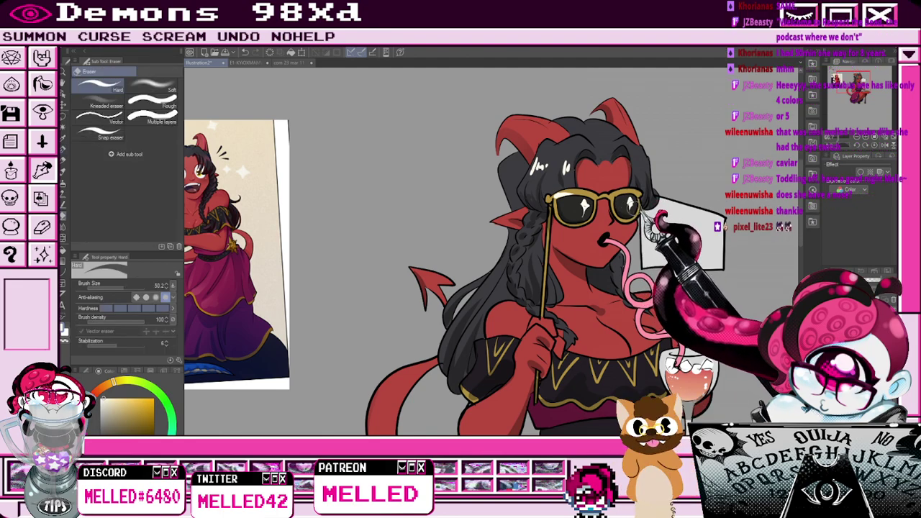
key("p")
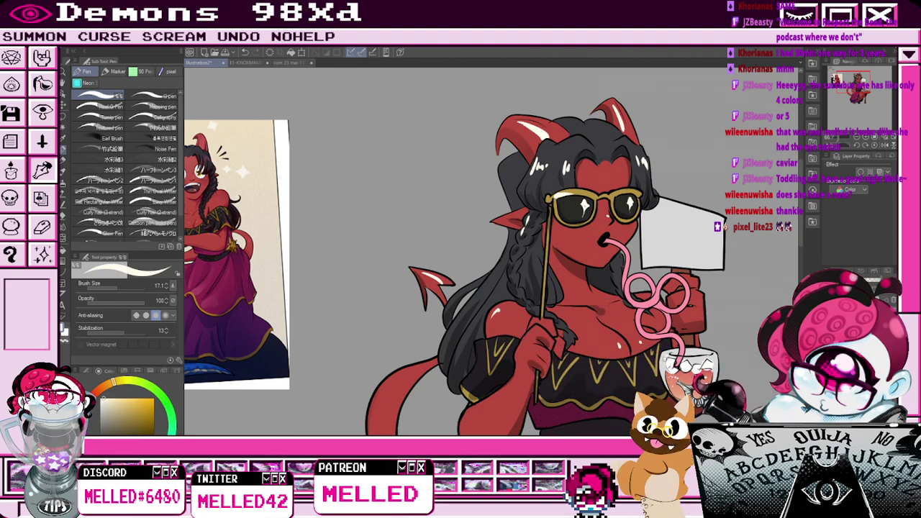
scroll(654, 251, "down", 1)
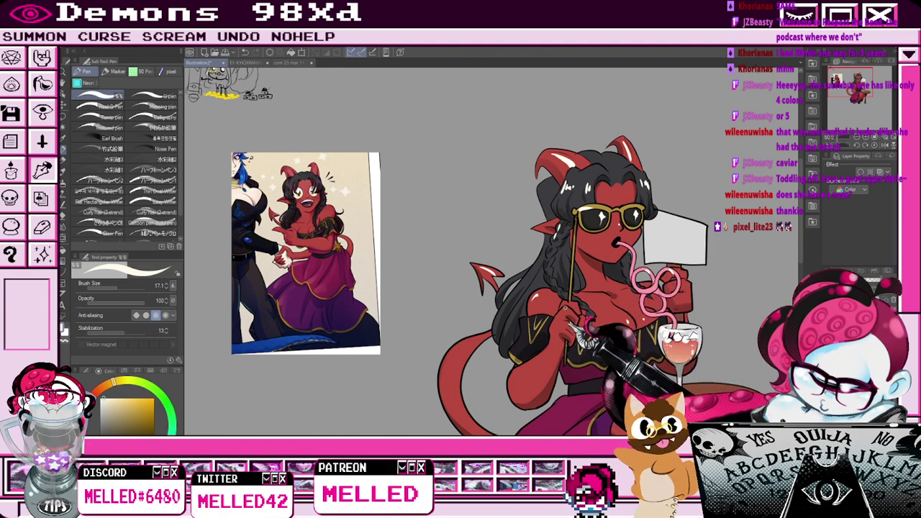
scroll(658, 291, "down", 1)
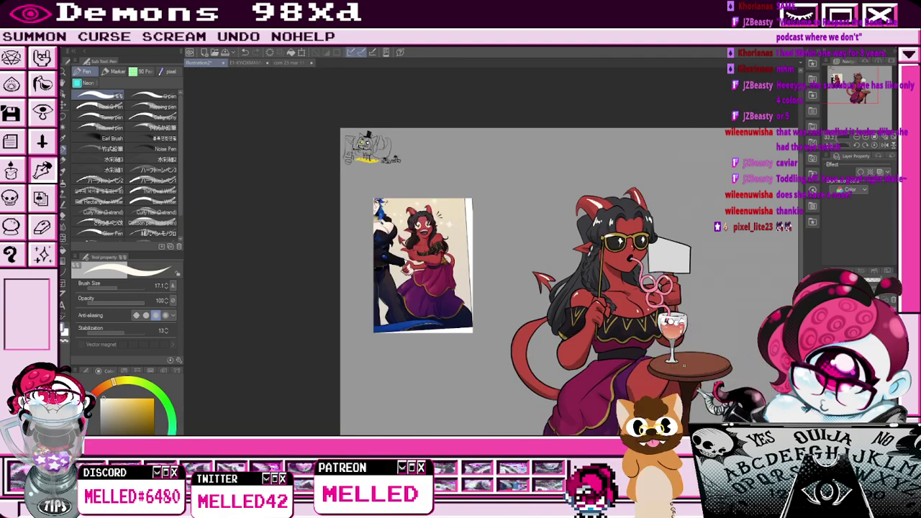
left_click_drag(845, 83, 853, 85)
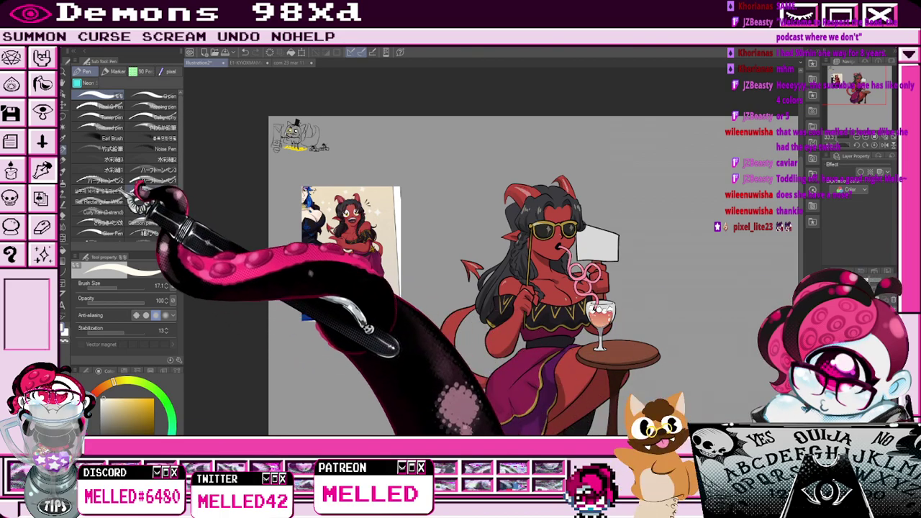
Add soft highlights to the character with the light Airbrush.
left_click(64, 184)
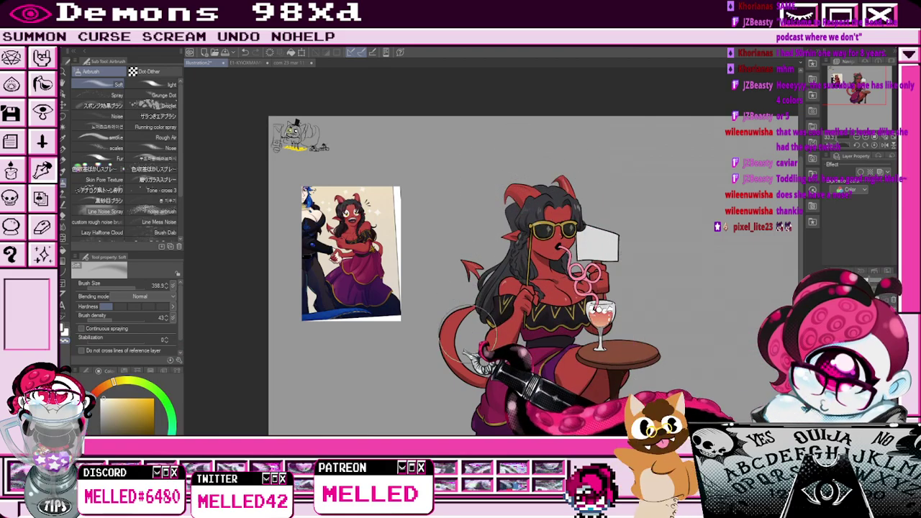
key("p")
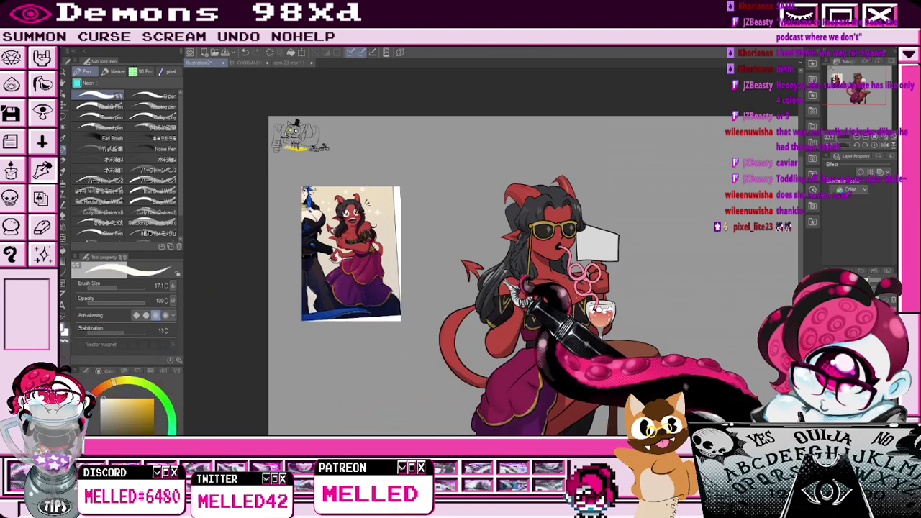
left_click(62, 182)
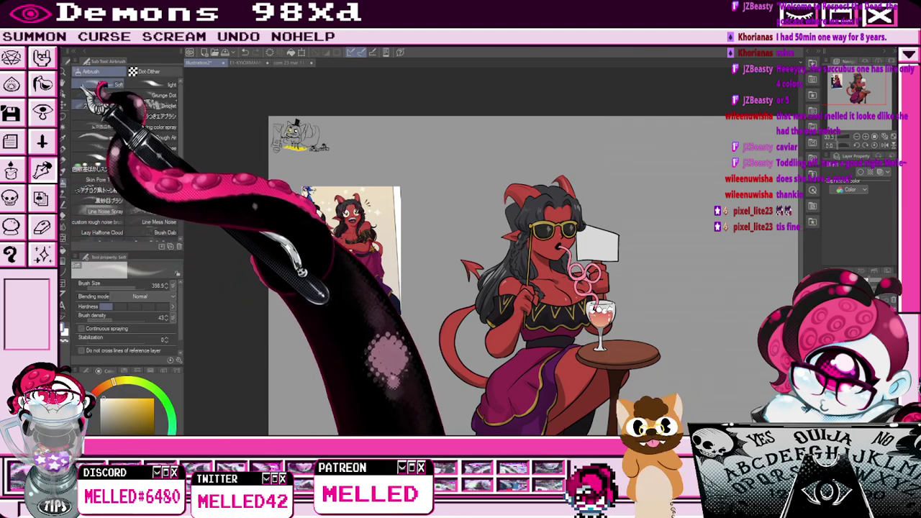
left_click(154, 84)
scroll(488, 277, "up", 1)
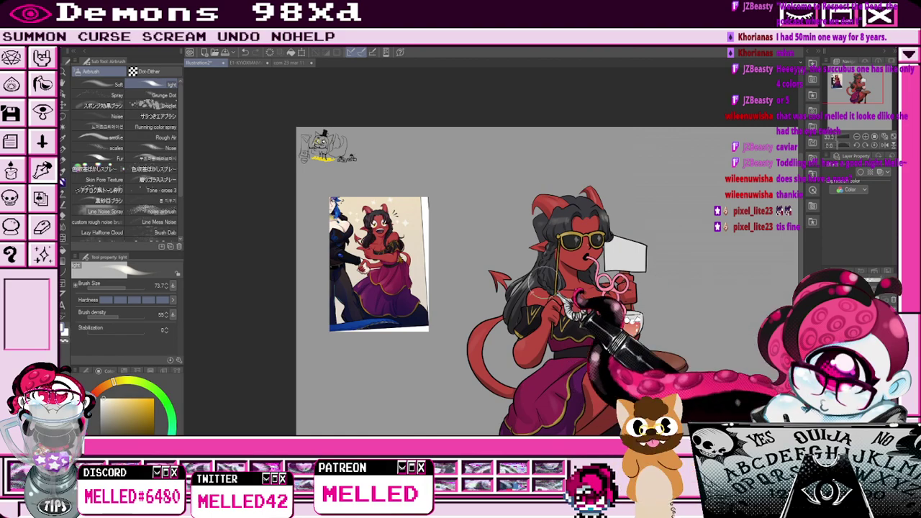
Letter 10/10 in a dark colour on the blank sign with the Flat watercolor brush.
left_click(63, 171)
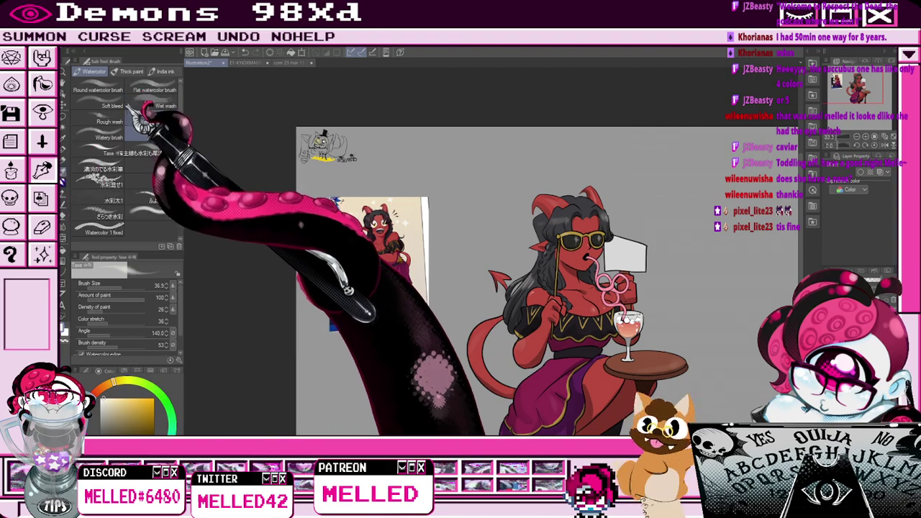
left_click(154, 106)
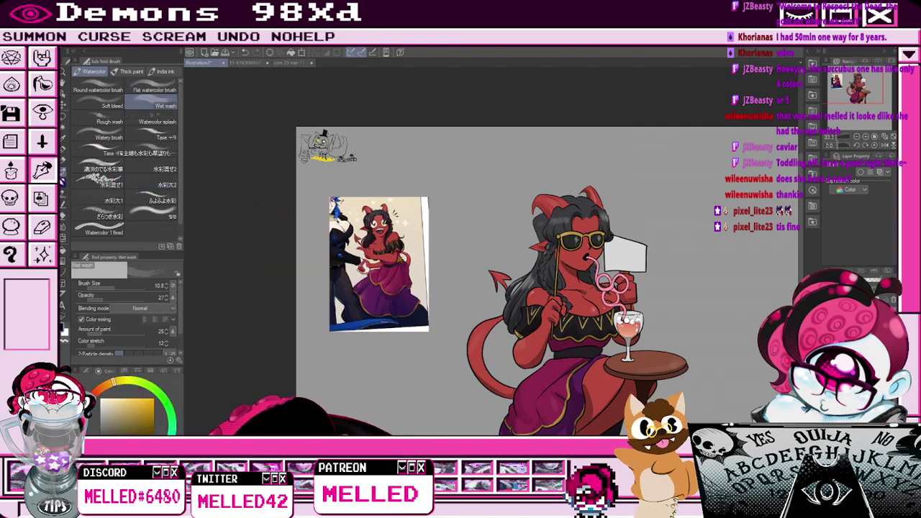
left_click(154, 89)
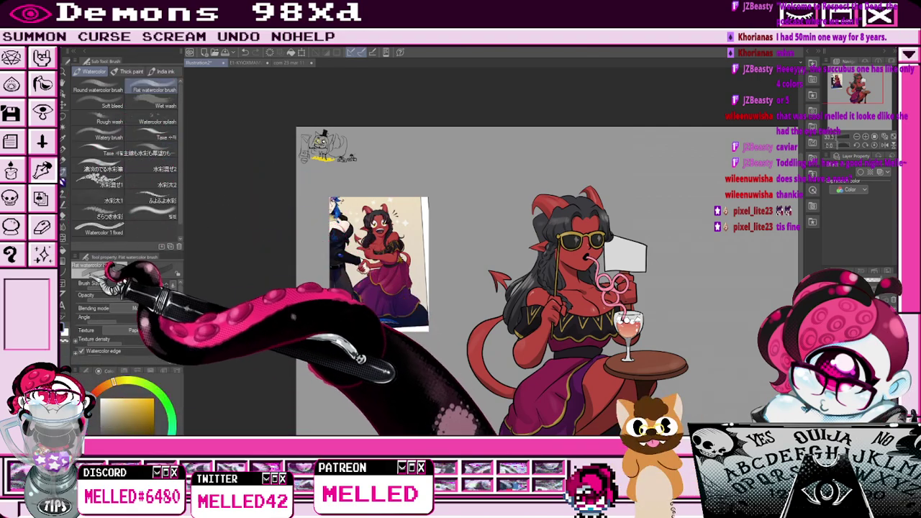
scroll(621, 246, "up", 3)
left_click_drag(590, 250, 587, 300)
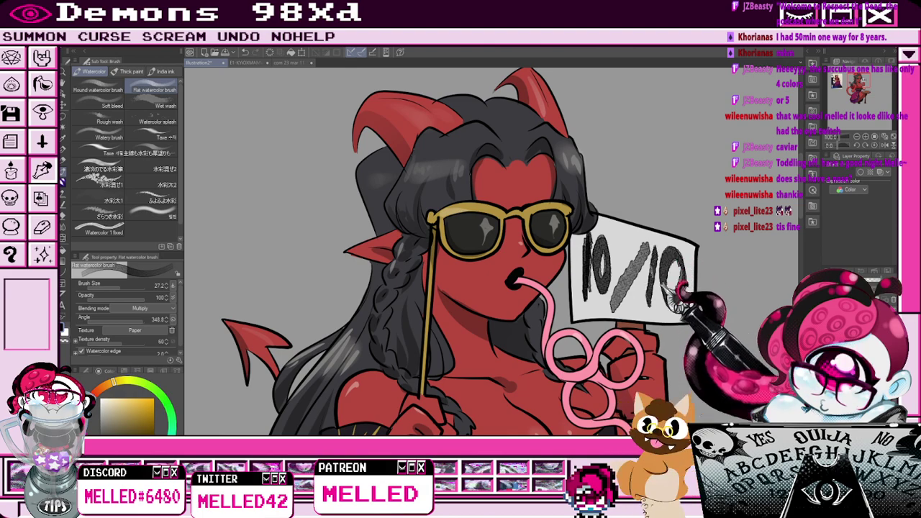
scroll(658, 275, "down", 2)
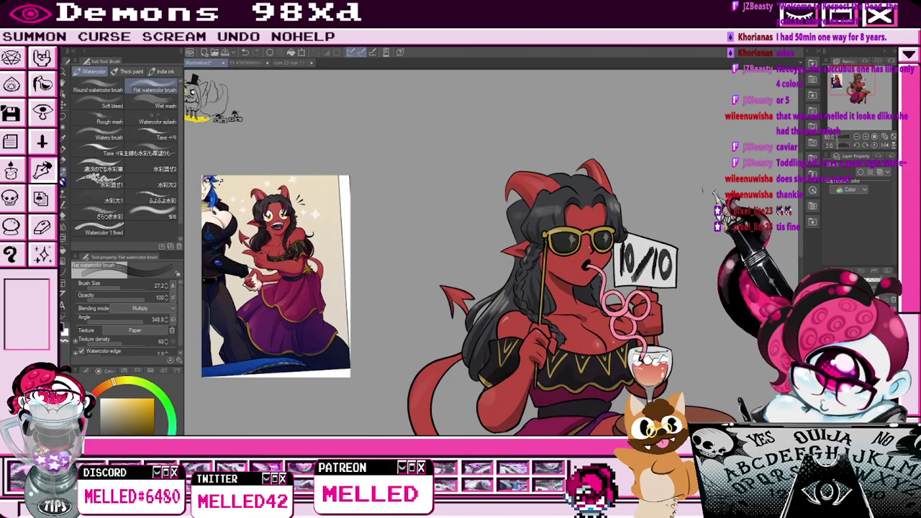
left_click_drag(856, 83, 860, 87)
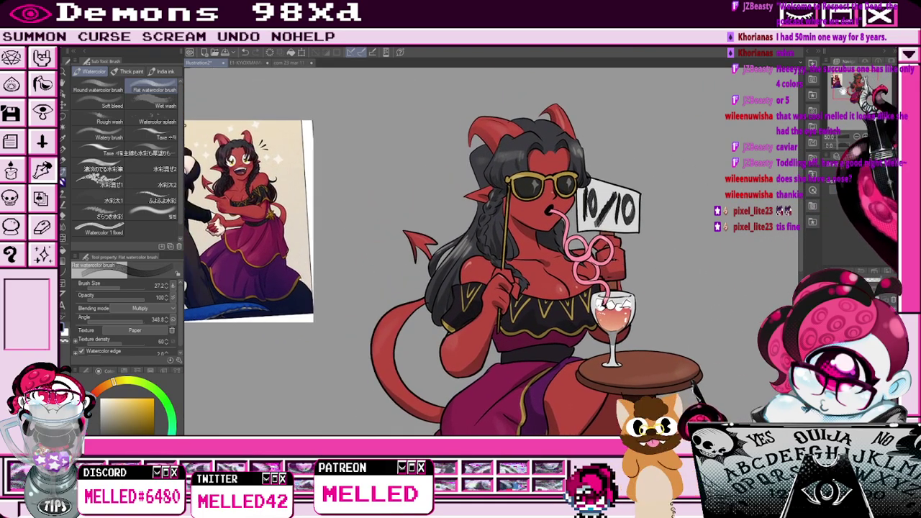
Replace the first 10 on the sign with a lassoed copy of the second 10, moved to the same spot.
left_click(63, 117)
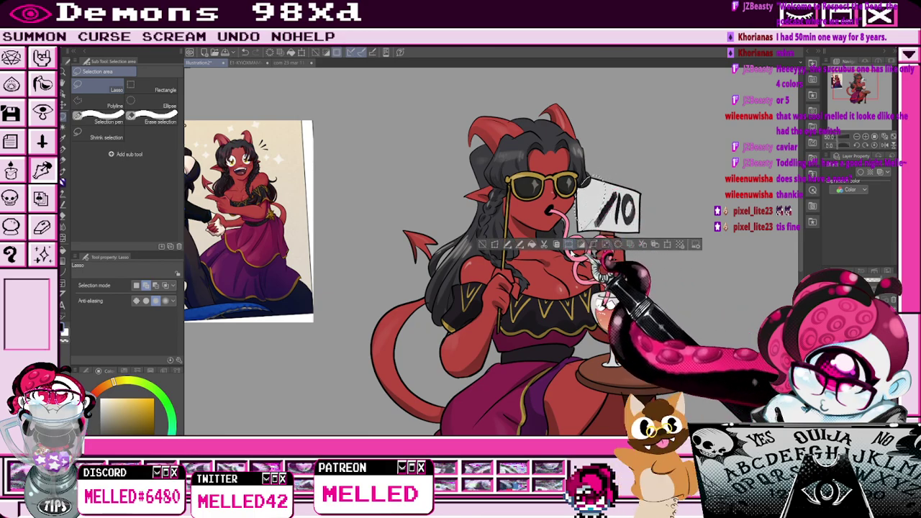
left_click(483, 244)
mouse_move(617, 194)
left_mouse_down()
mouse_move(612, 242)
mouse_move(610, 224)
left_mouse_up()
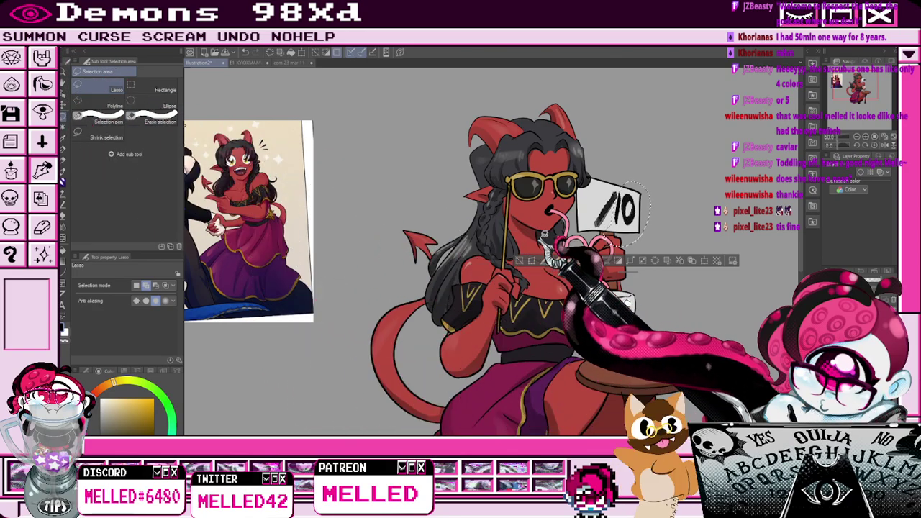
key("ctrl+c")
key("ctrl+v")
key("ctrl+t")
left_click_drag(633, 221, 599, 214)
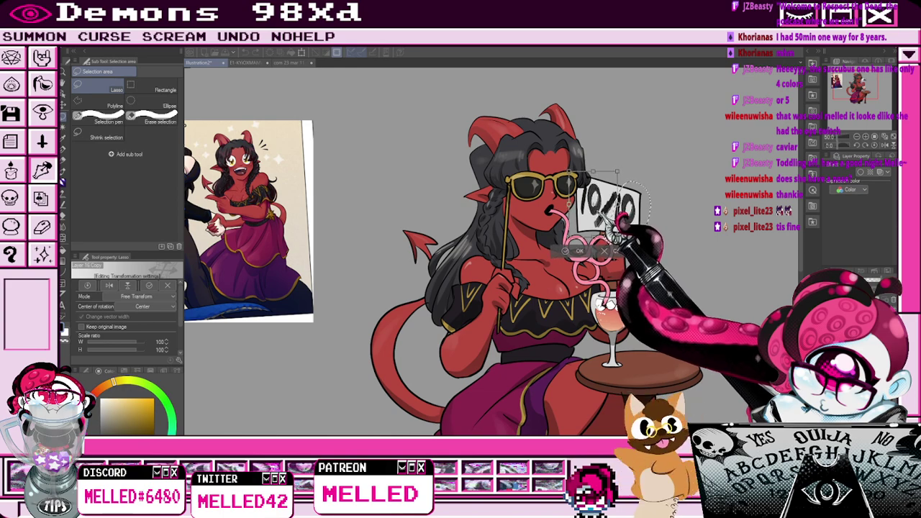
left_click(573, 253)
left_click(485, 251)
scroll(574, 245, "down", 1)
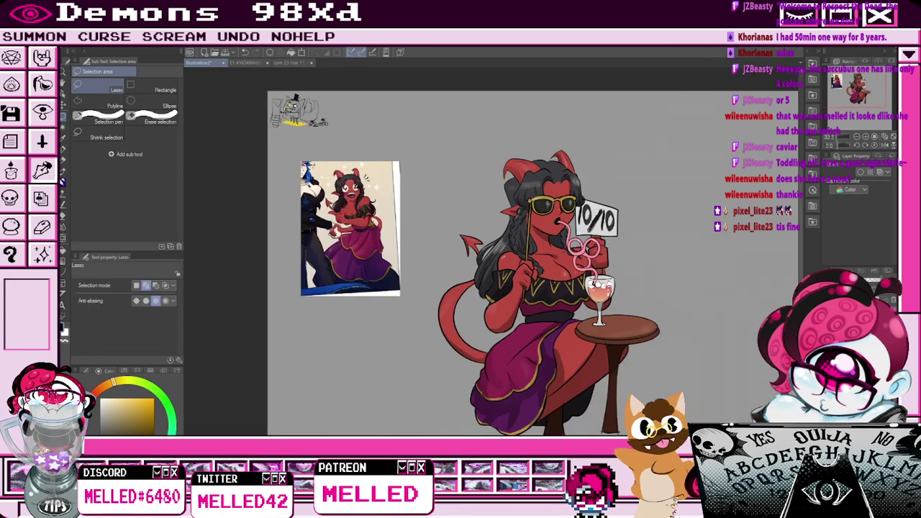
key("Delete")
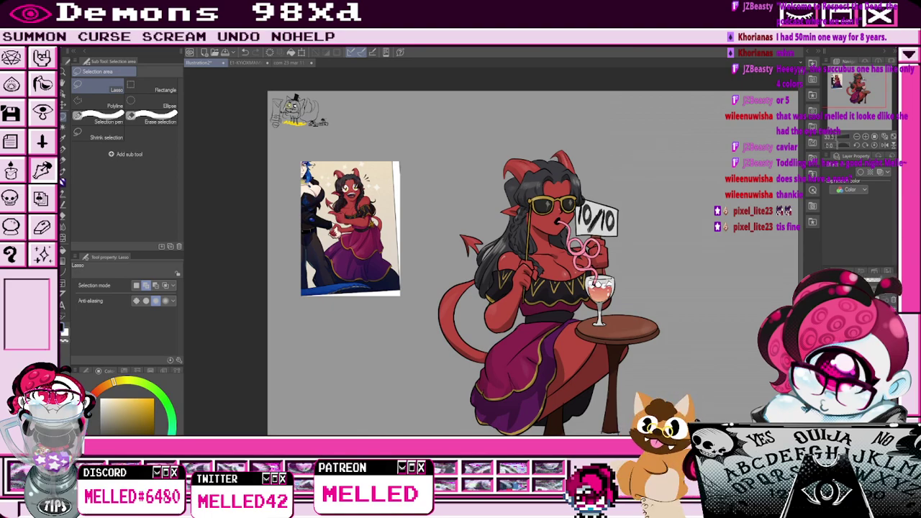
Give the character's line art a watercolor edge border effect and a dark red layer colour.
left_click(860, 172)
left_click(880, 182)
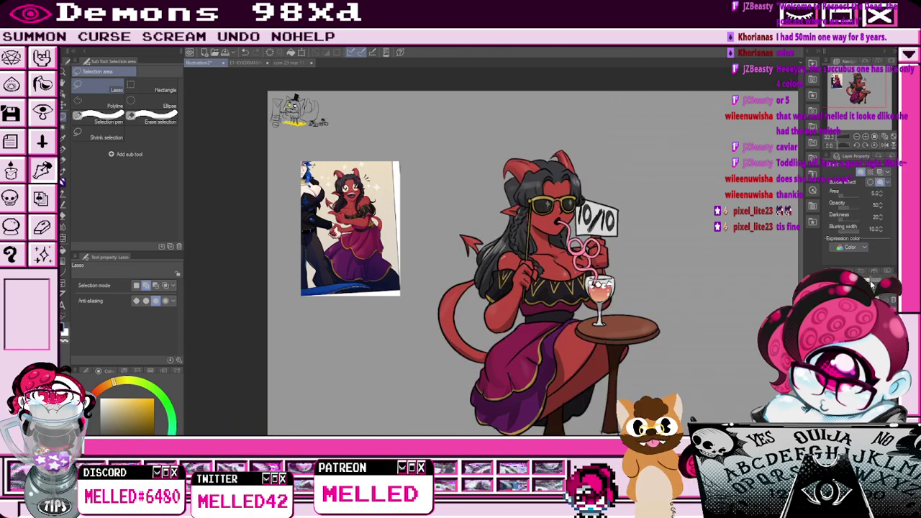
left_click(83, 421)
left_click(154, 426)
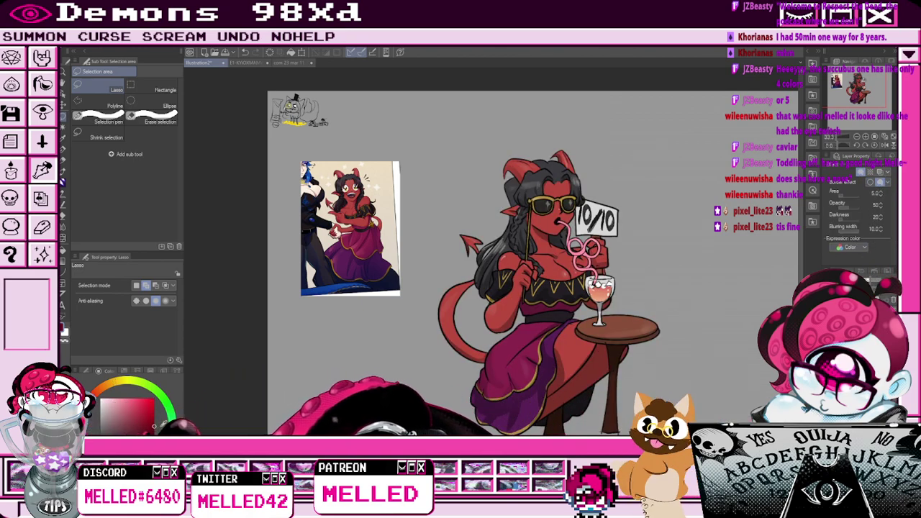
left_click(877, 174)
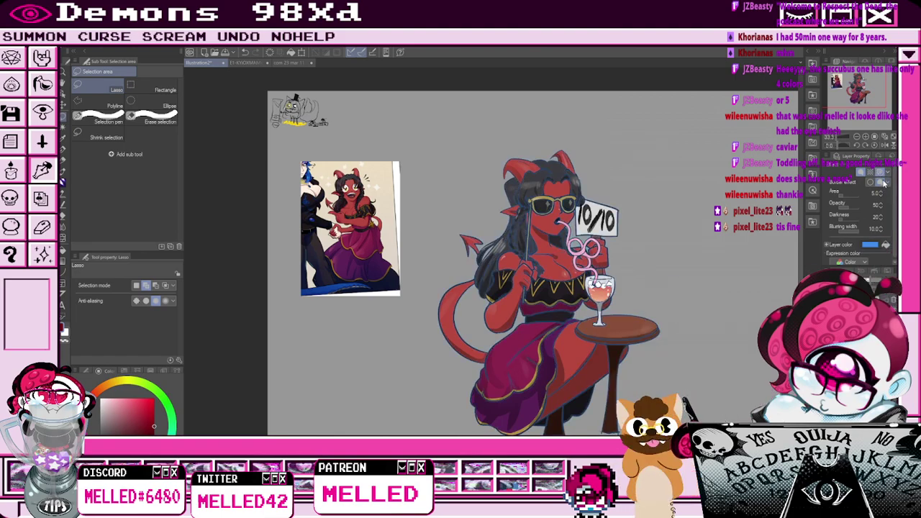
left_click(888, 247)
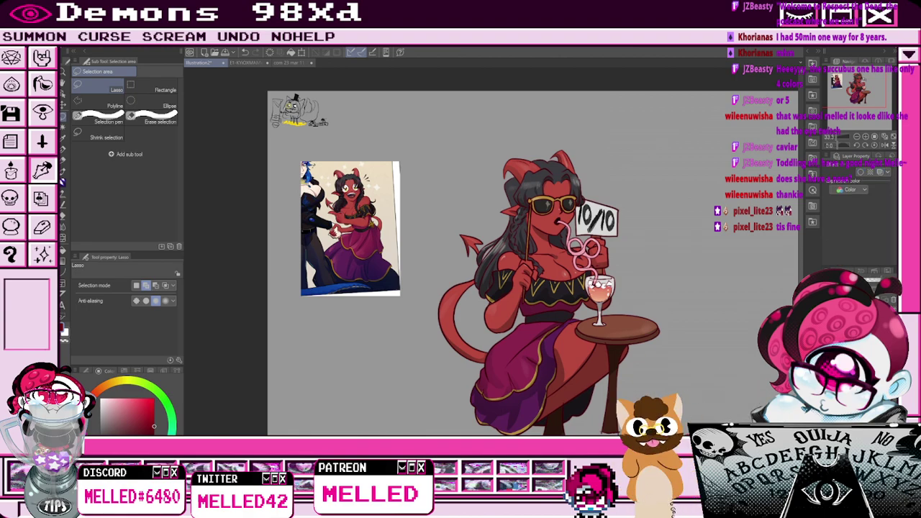
Draw the curved outline of a chair back between the raised arm and the tail with the Pen.
key("p")
scroll(488, 324, "up", 1)
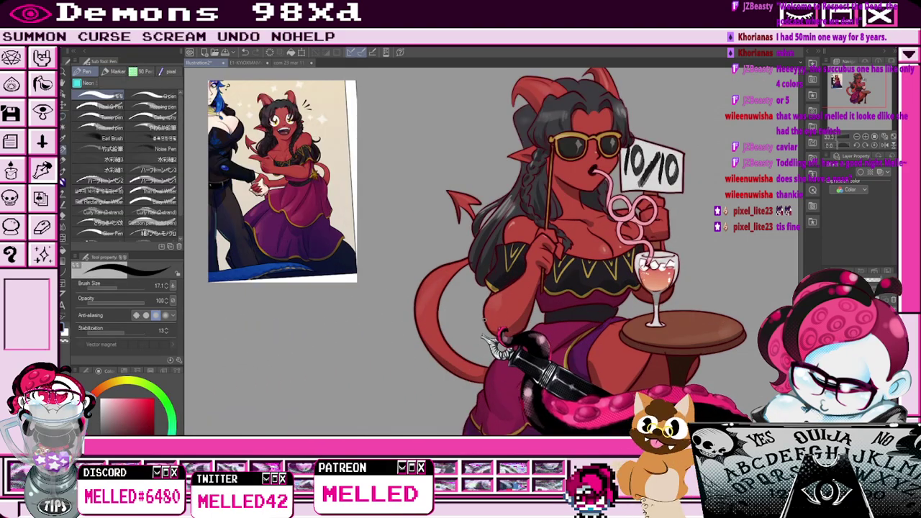
key("i")
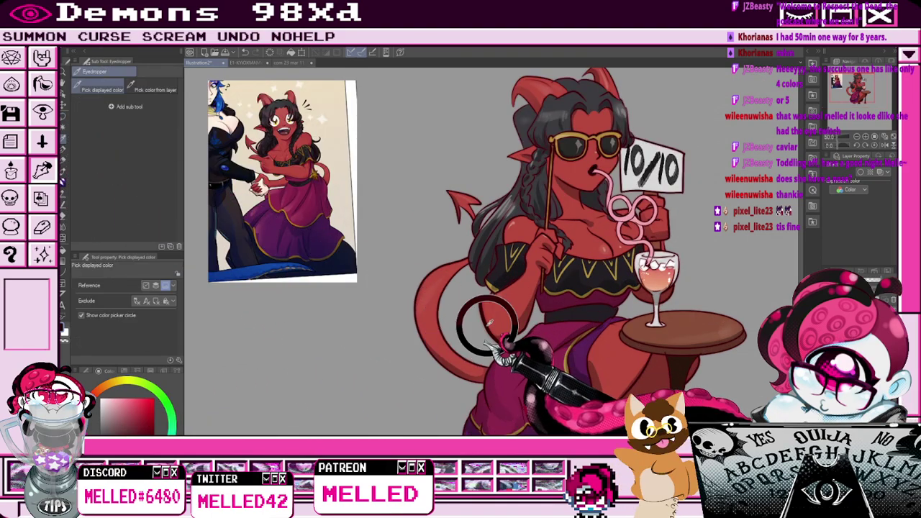
key("p")
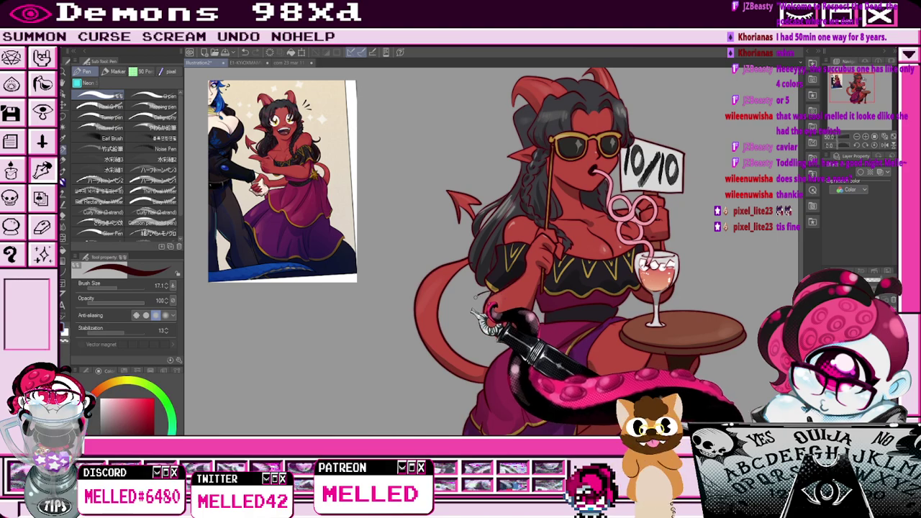
scroll(464, 313, "down", 2)
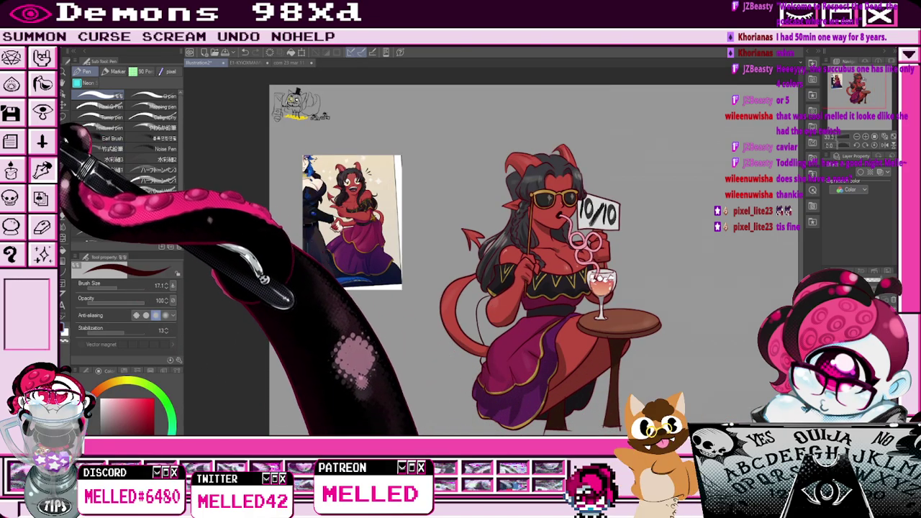
Select the area inside the chair back outline and colour it with the table's brown and a darker shade.
key("w")
left_click(520, 314)
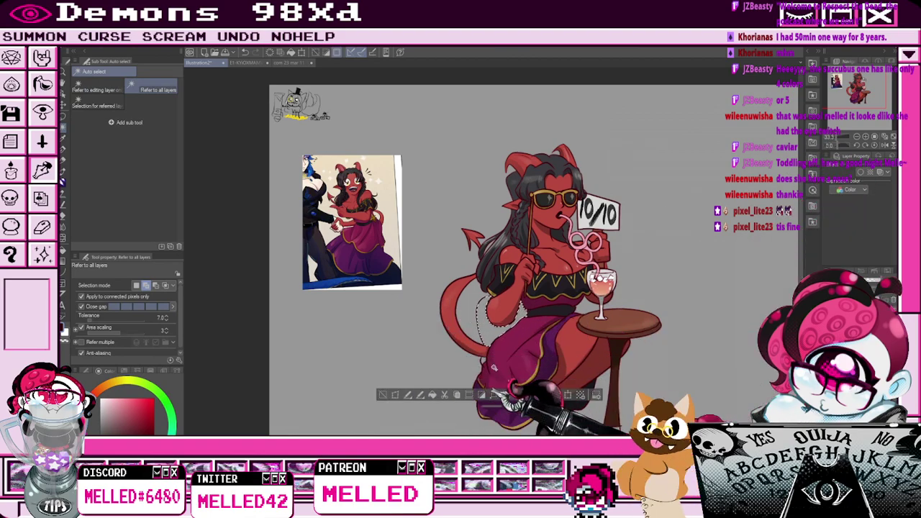
key("i")
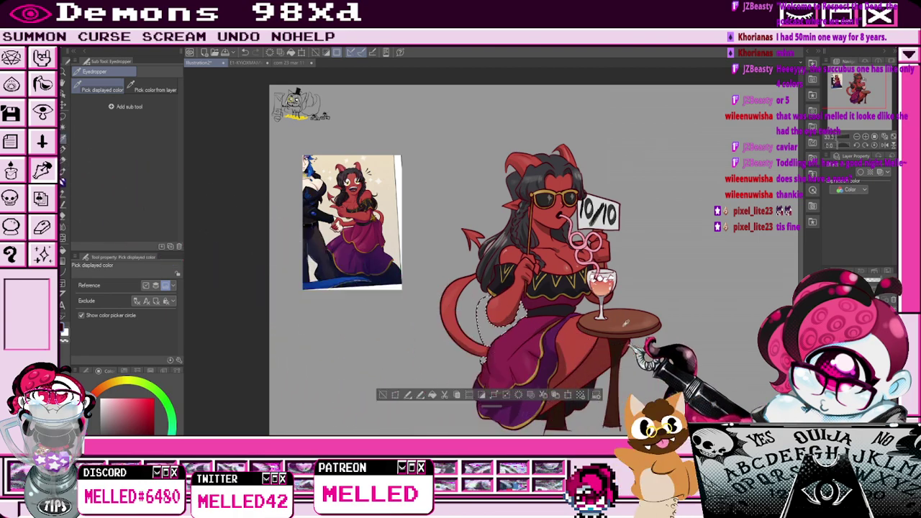
left_click(631, 316)
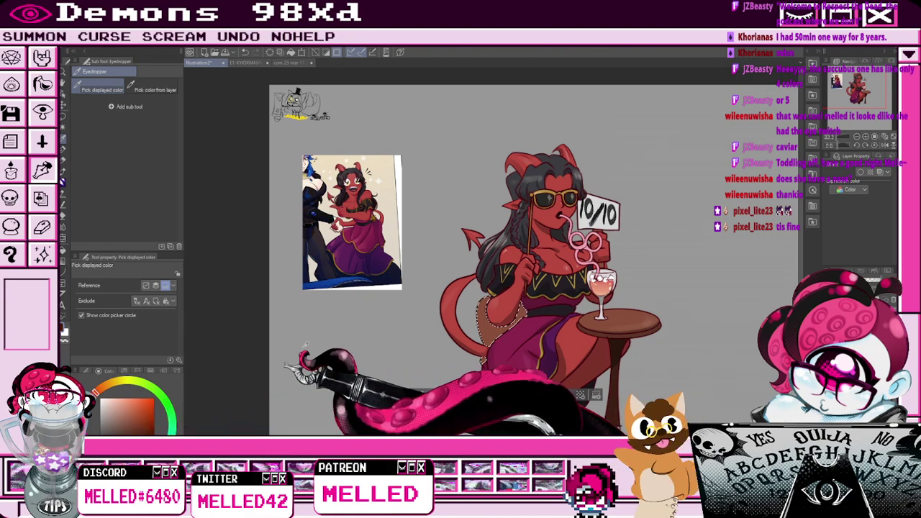
key("p")
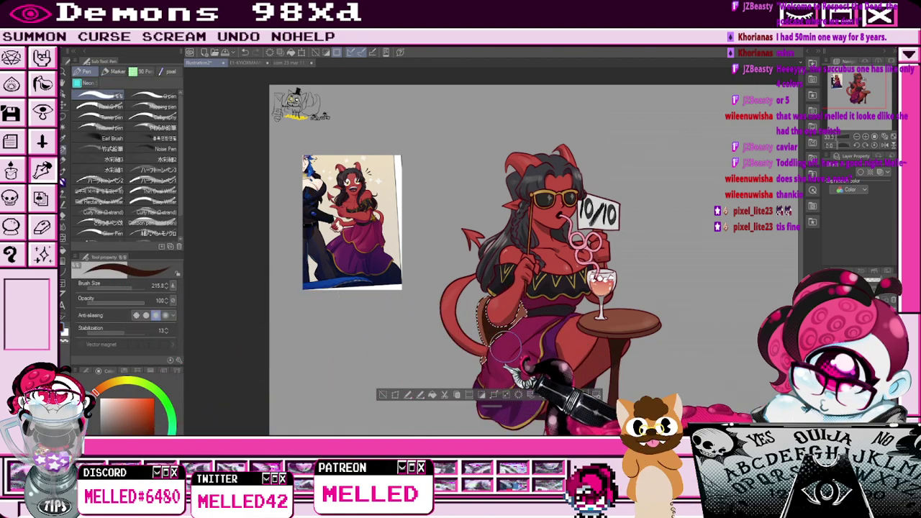
left_click(383, 395)
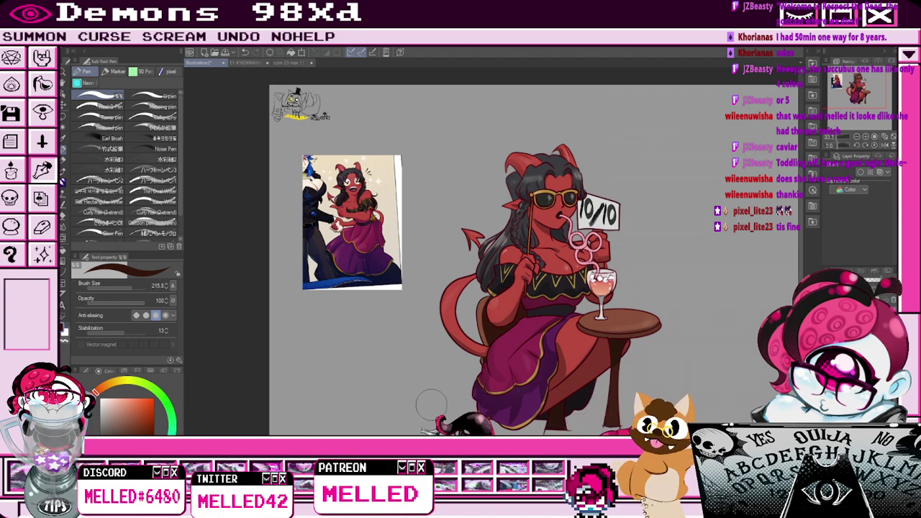
scroll(457, 415, "down", 1)
left_click_drag(519, 324, 500, 305)
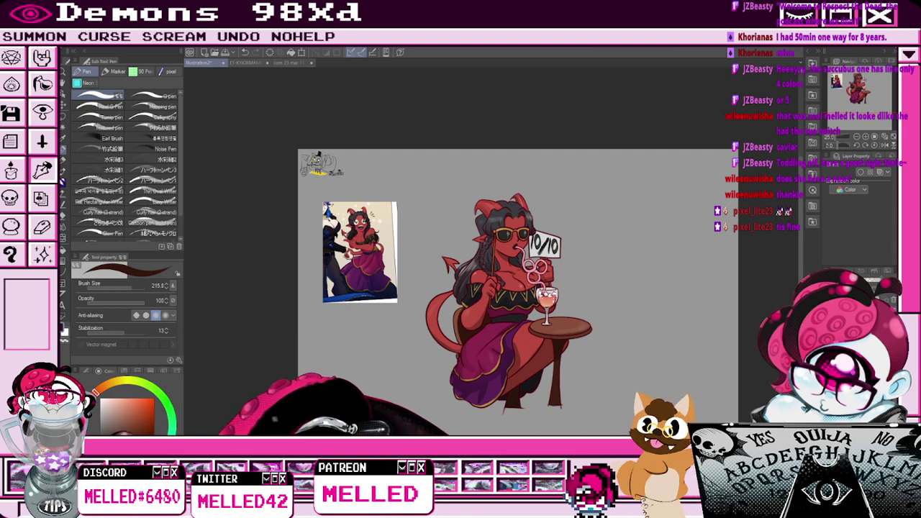
Paint a faint pale yellow glow behind the character's head and sign with the Soft airbrush at size 796 and brush density 4.
left_click(62, 182)
left_click(98, 85)
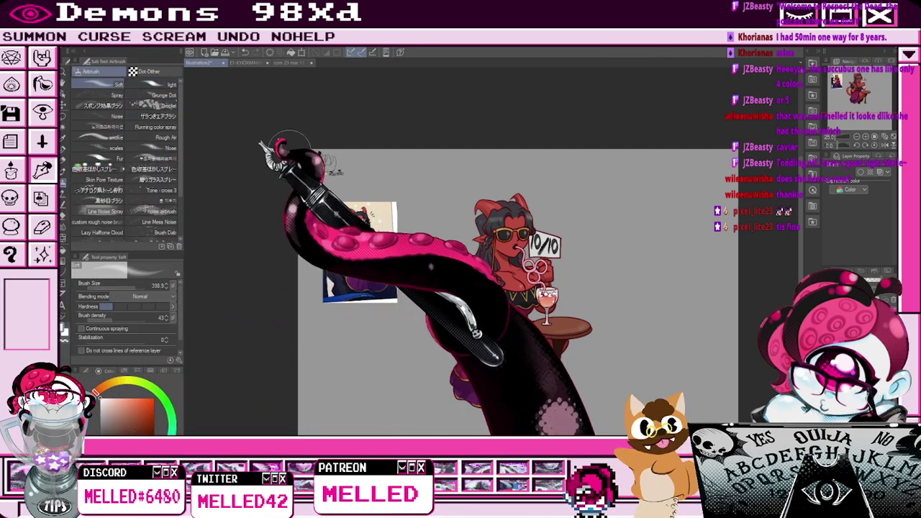
left_click(120, 381)
left_click(111, 399)
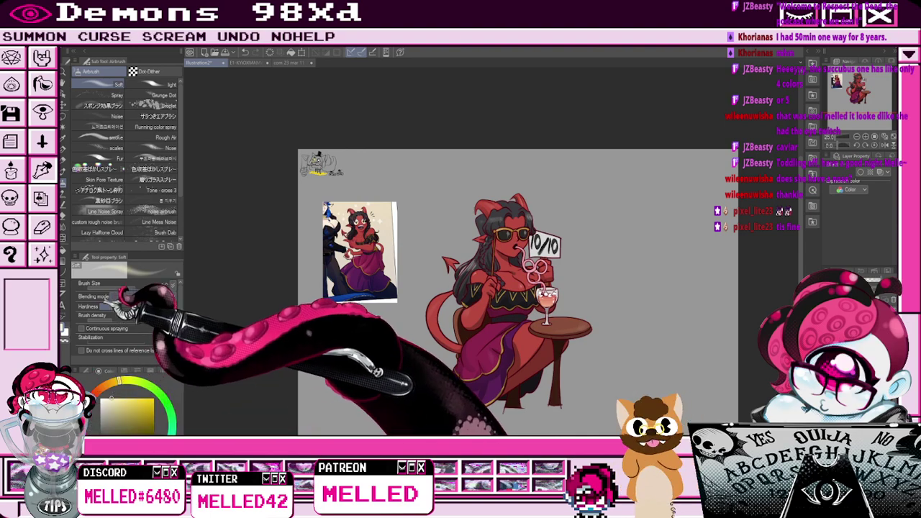
left_click(140, 287)
left_click_drag(530, 201, 521, 204)
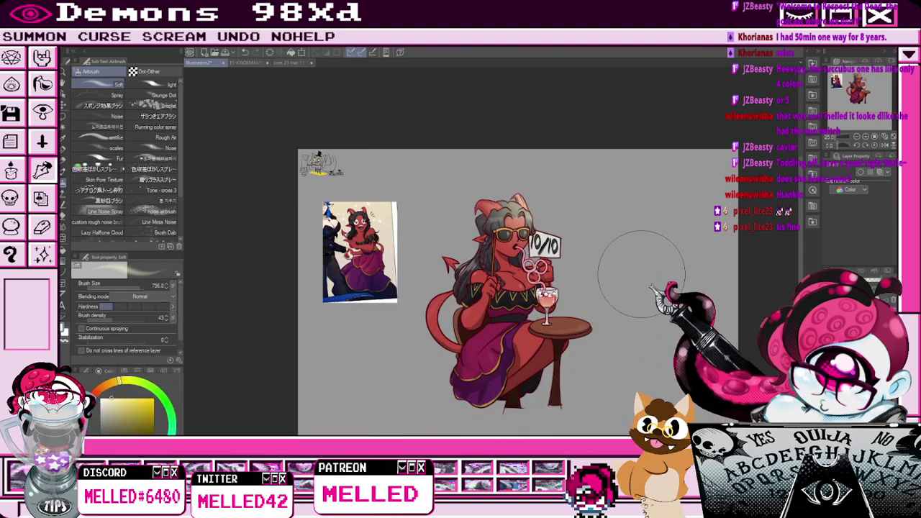
key("ctrl+z")
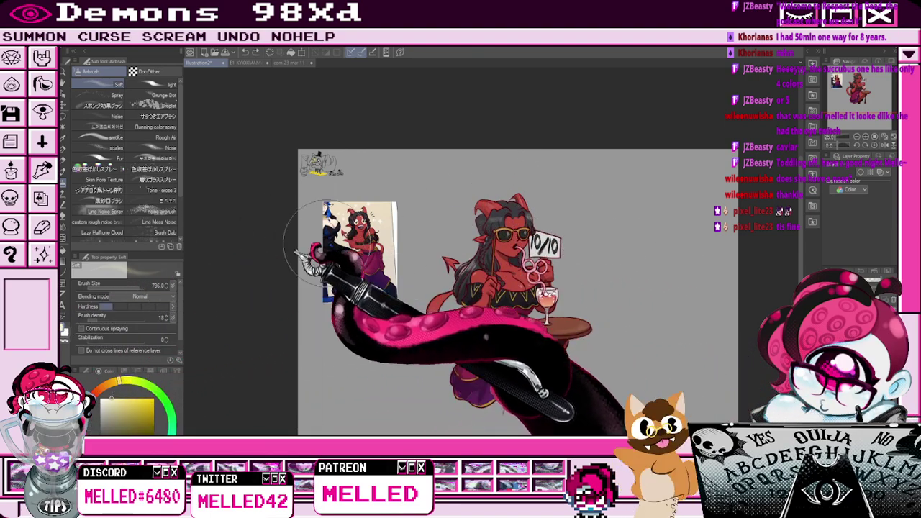
left_click(89, 318)
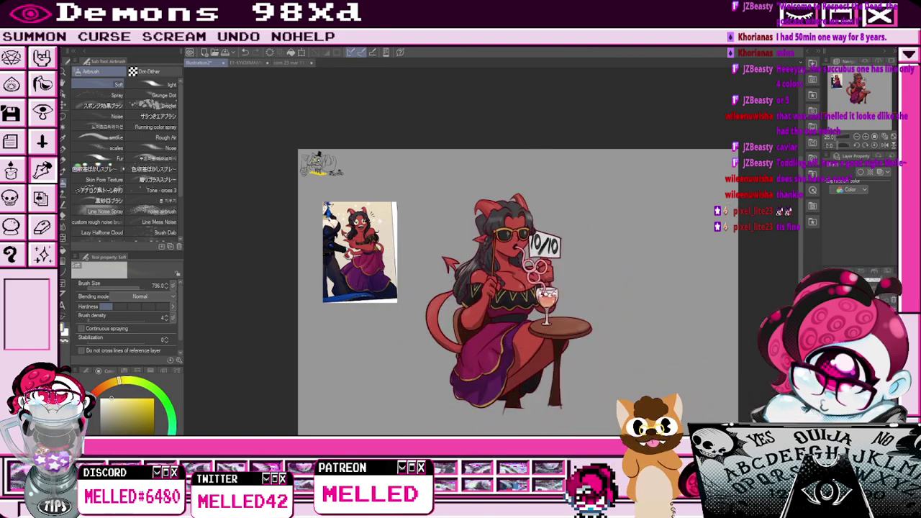
left_click(860, 338)
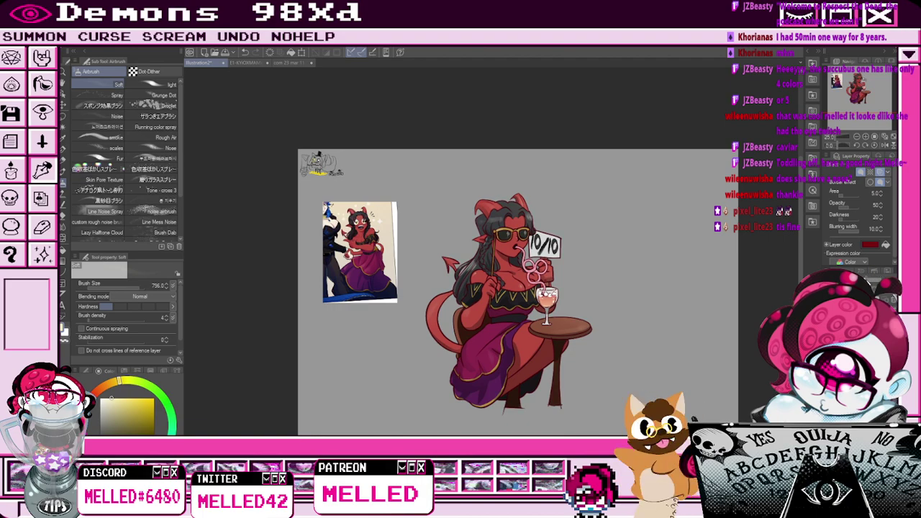
left_click(860, 331)
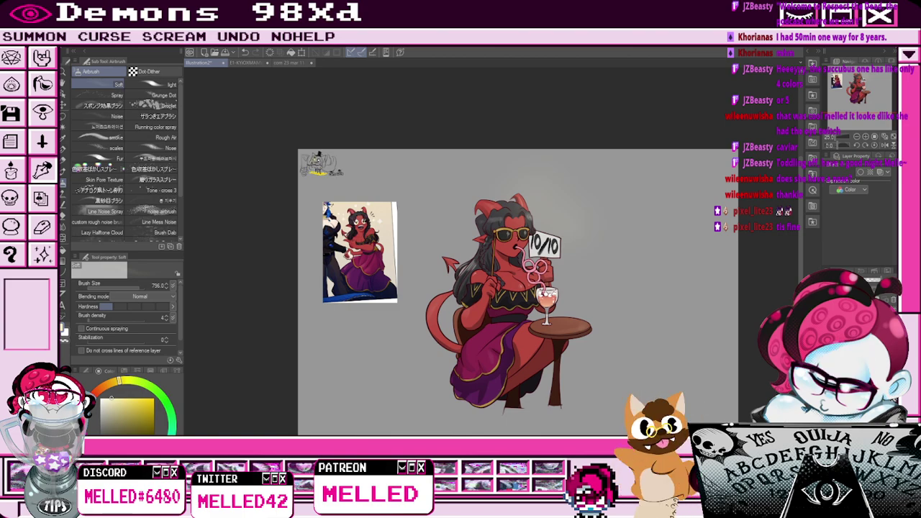
Hide the reference picture and the seated horned character.
left_click(894, 301)
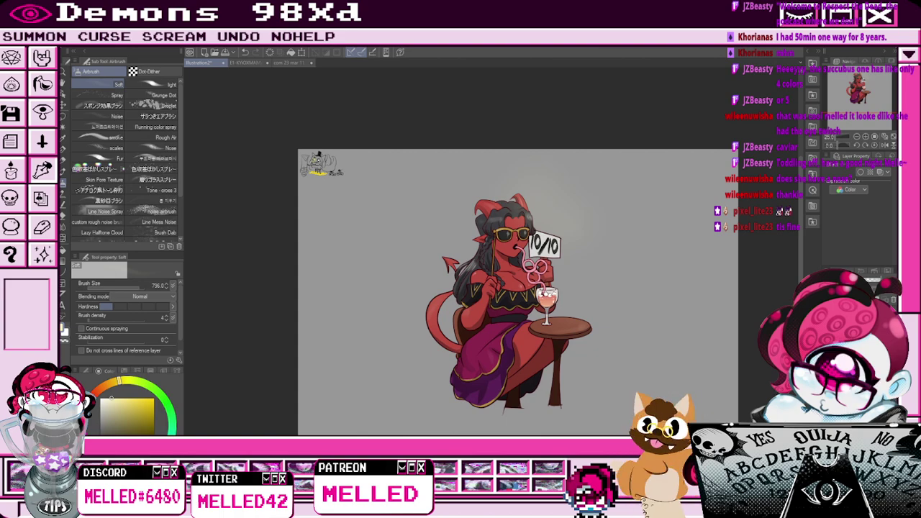
left_click(894, 300)
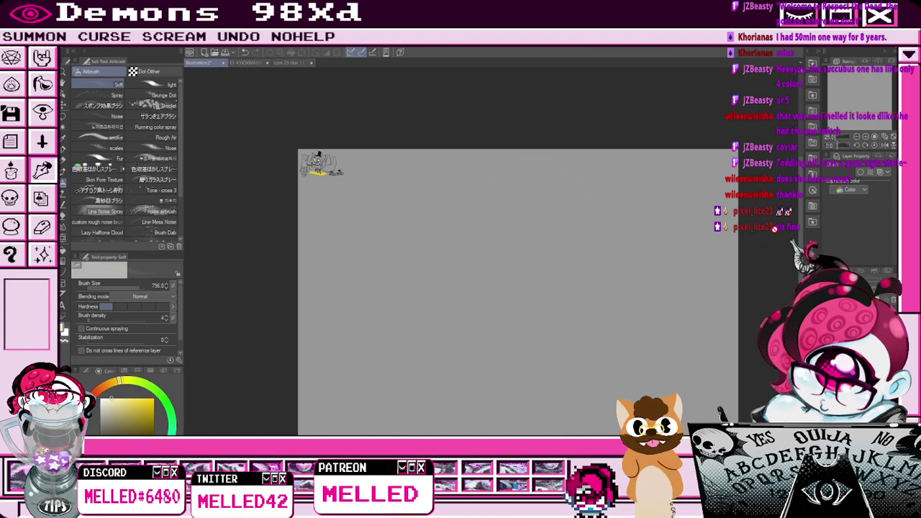
Draw a small blue bow tie on the top-hatted cat doodle in the canvas corner with the Pen at size 11.7.
left_click_drag(851, 114, 826, 90)
left_click_drag(841, 137, 846, 136)
left_click_drag(842, 76, 836, 66)
key("p")
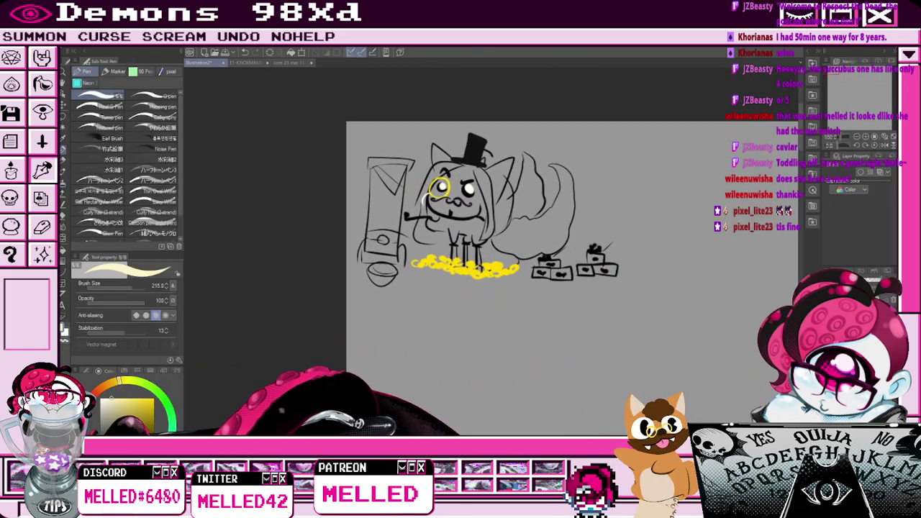
left_click_drag(110, 403, 106, 447)
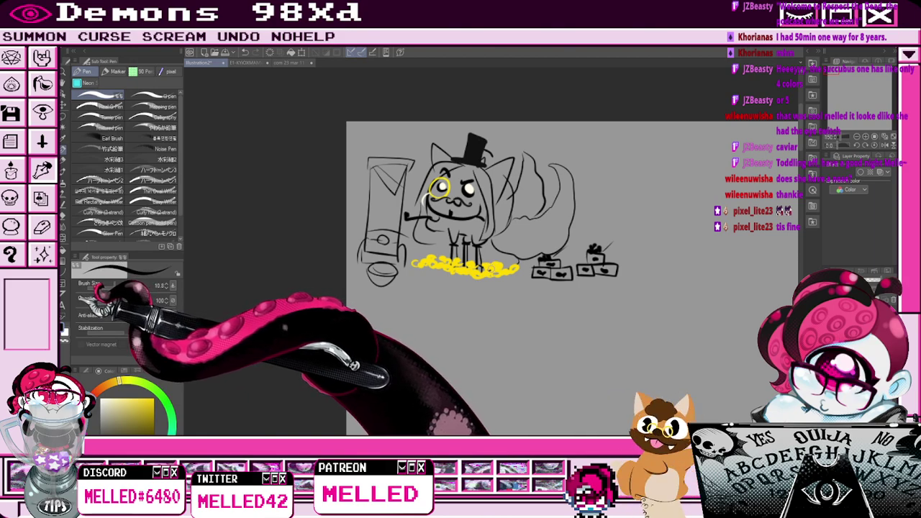
left_click_drag(113, 288, 115, 288)
left_click(146, 465)
left_click(154, 398)
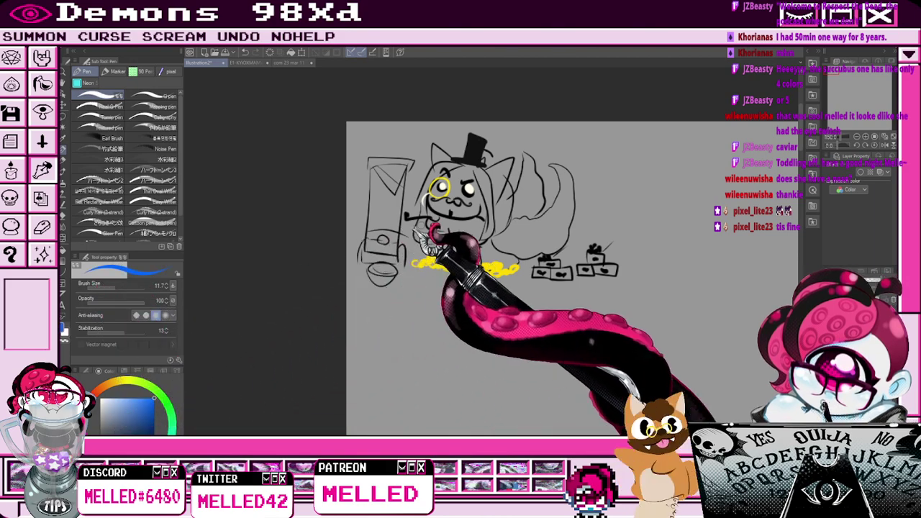
left_click_drag(465, 223, 449, 224)
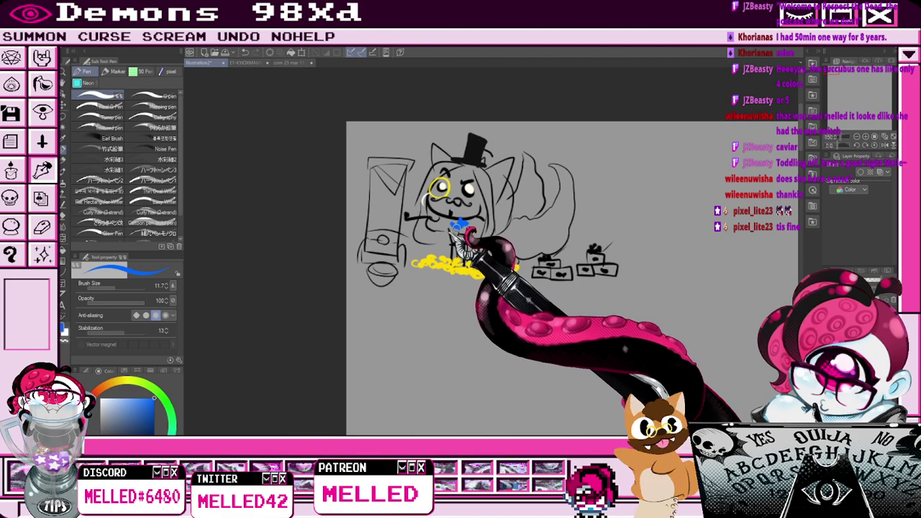
Show the other drawing with the dark blue character and pink shapes and fit it in view.
scroll(725, 257, "down", 1)
left_click_drag(790, 423, 509, 325)
scroll(474, 277, "down", 2)
left_click_drag(839, 74, 837, 74)
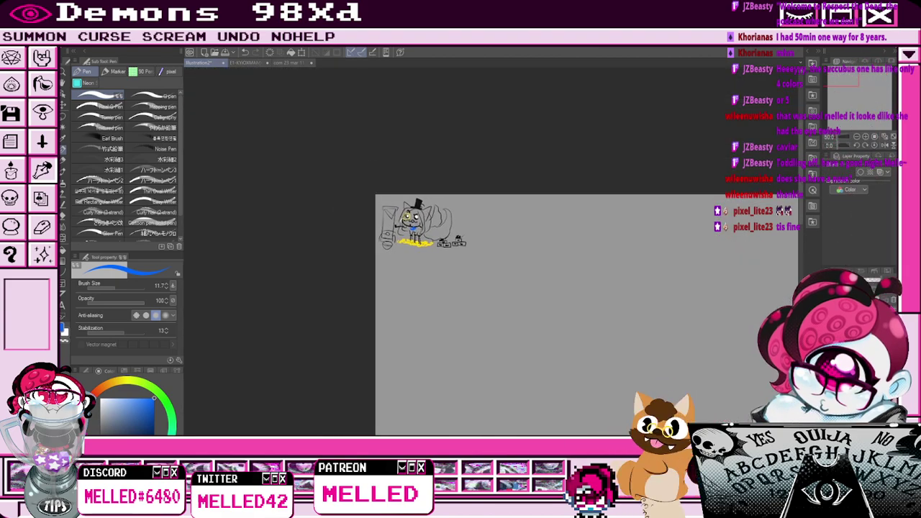
key("ctrl+minus")
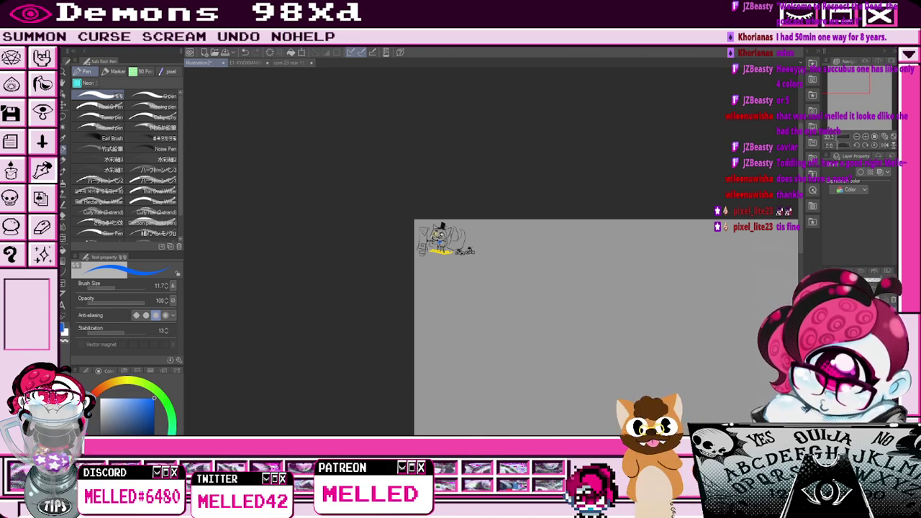
left_click(828, 339)
scroll(735, 340, "down", 5)
left_click_drag(842, 94, 868, 120)
scroll(720, 376, "down", 2)
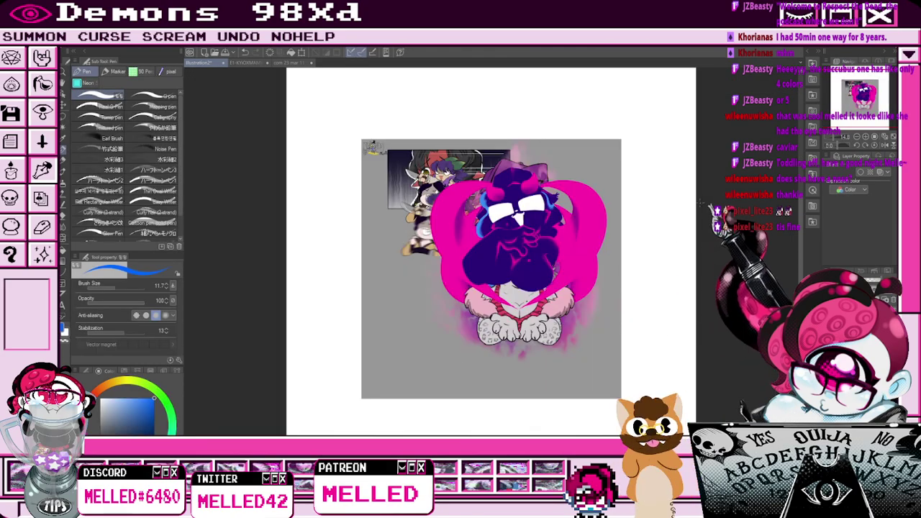
Hide the grey square backdrop and spread the heart-winged blue character and the grey cat bust apart into the canvas's two upper corners.
scroll(660, 302, "down", 1)
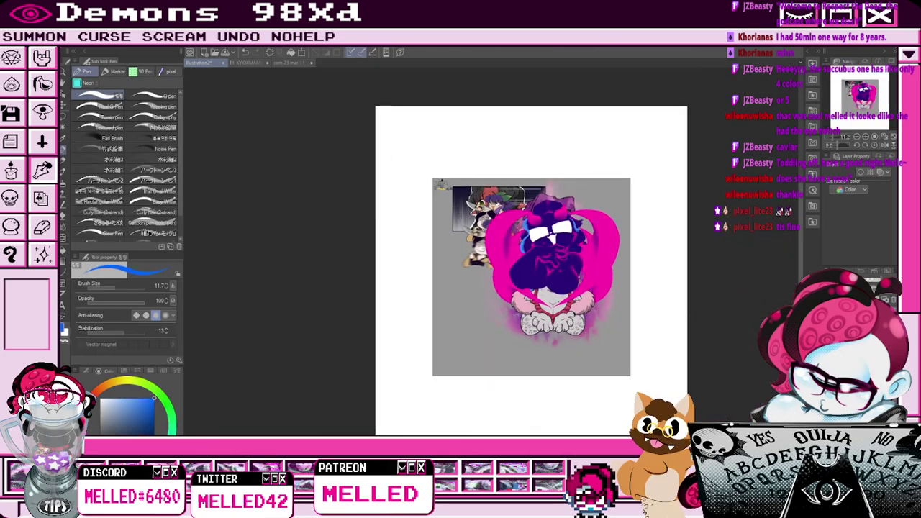
key("Delete")
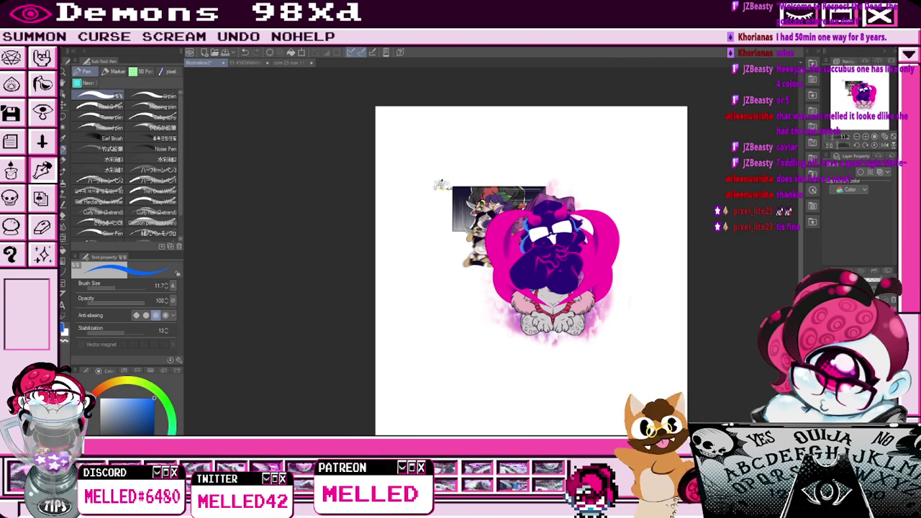
left_click(64, 106)
left_click_drag(545, 280, 595, 204)
left_click_drag(581, 339, 470, 259)
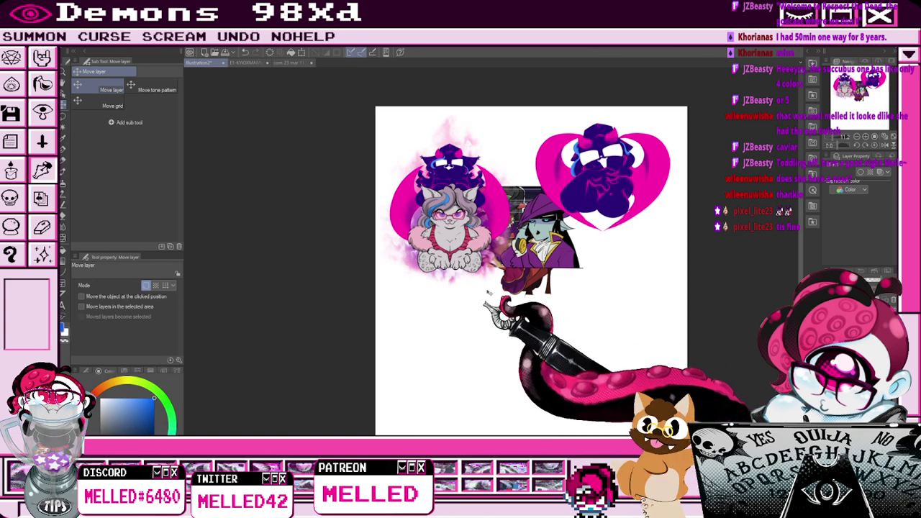
Move the purple-hatted character and the blurred and sharp knife-wielding duos into the empty area below the two heart characters.
left_click_drag(567, 274, 647, 327)
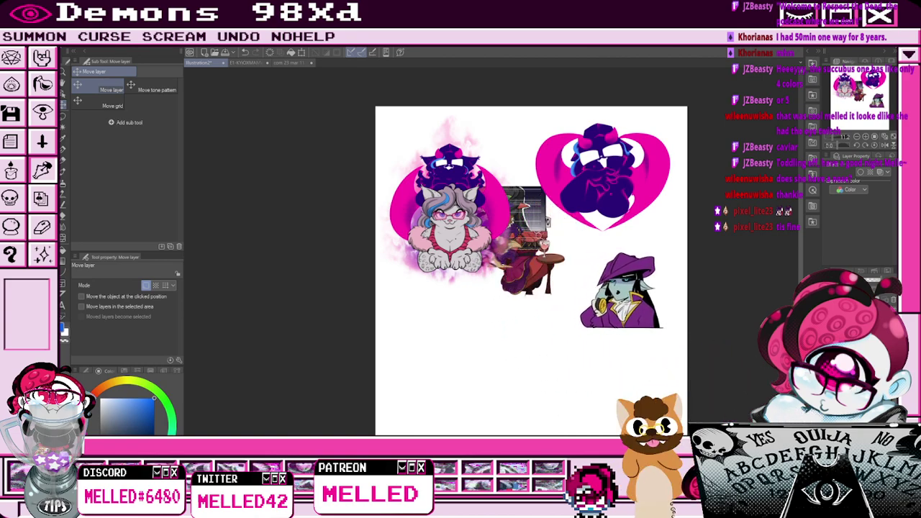
left_click_drag(488, 265, 586, 326)
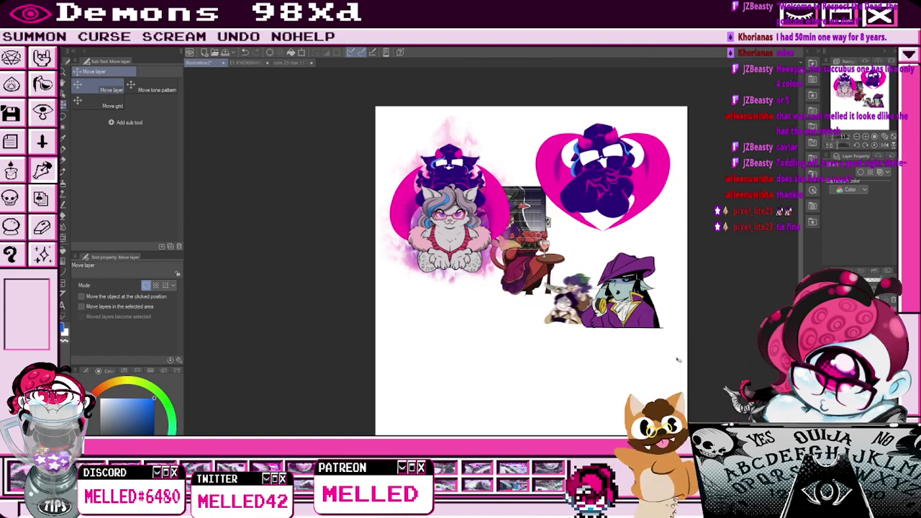
left_click_drag(543, 266, 478, 365)
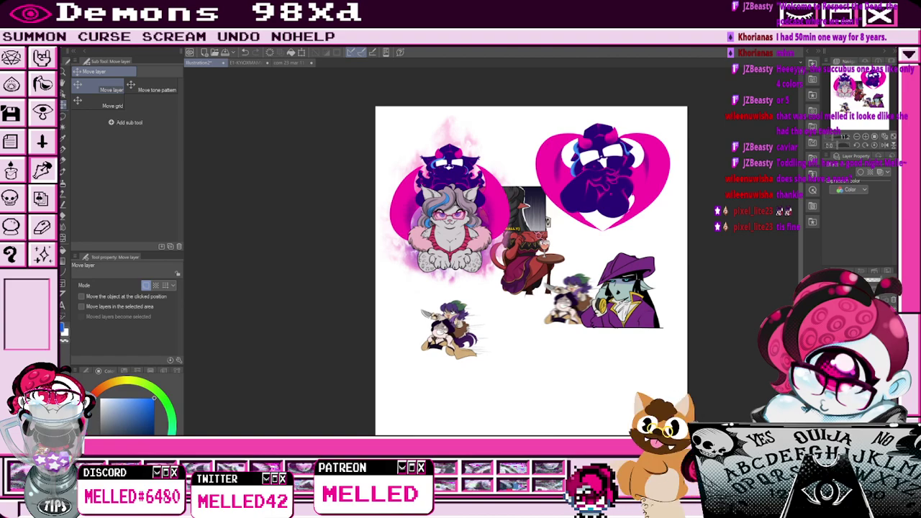
Select the upper canvas area with a rectangle and scale the two heart-backed characters to 80%, keeping them side by side.
left_click(64, 115)
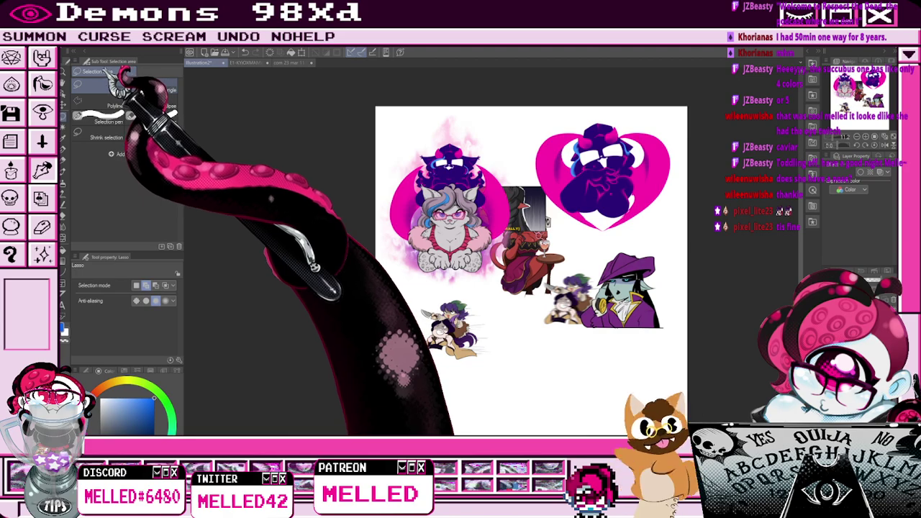
left_click(152, 86)
left_click_drag(352, 84, 696, 333)
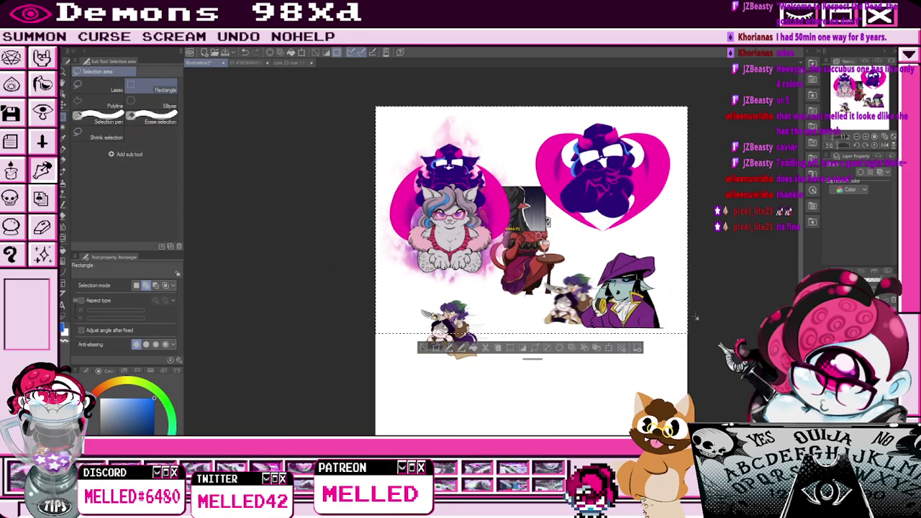
left_click(464, 347)
left_click_drag(531, 106, 573, 165)
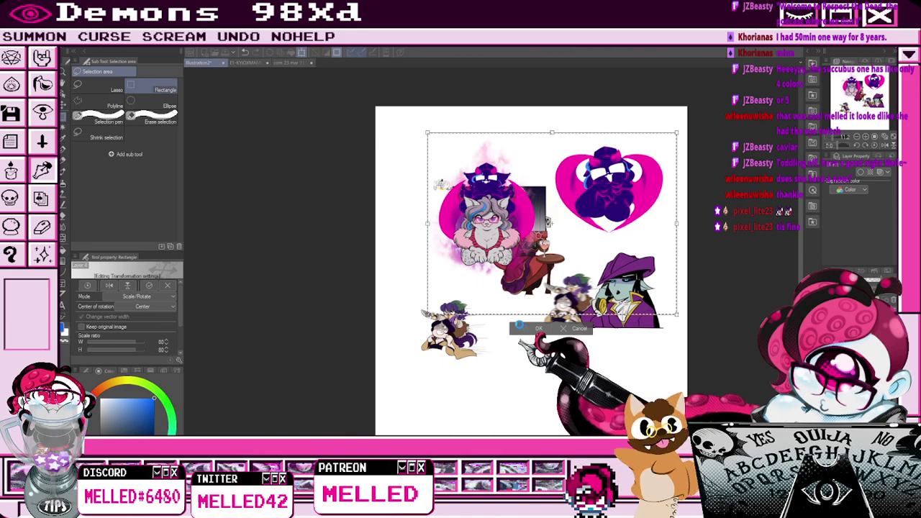
left_click(523, 329)
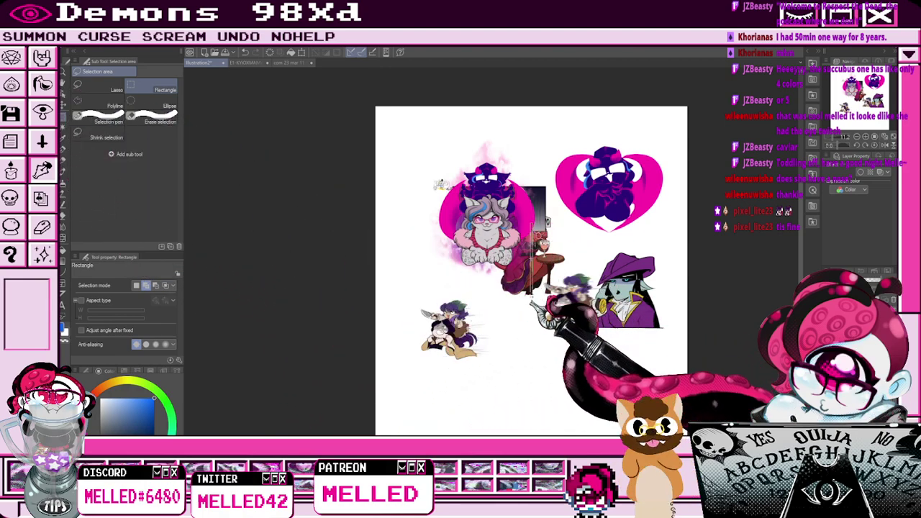
Arrange the dark-haired portrait panel and the seated red devil in a column under the cat bust, and the sharp knife duo at lower right of the canvas.
left_click(63, 105)
left_click_drag(543, 215, 530, 313)
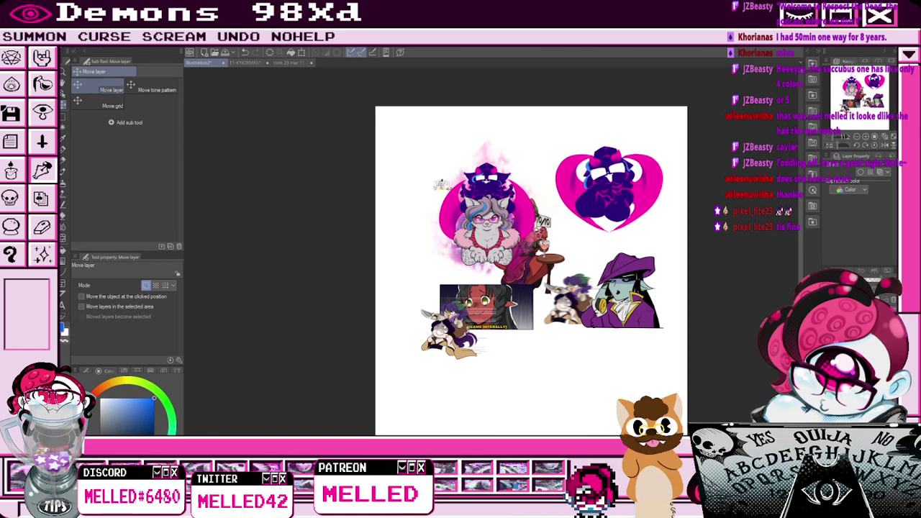
left_click_drag(429, 350, 440, 371)
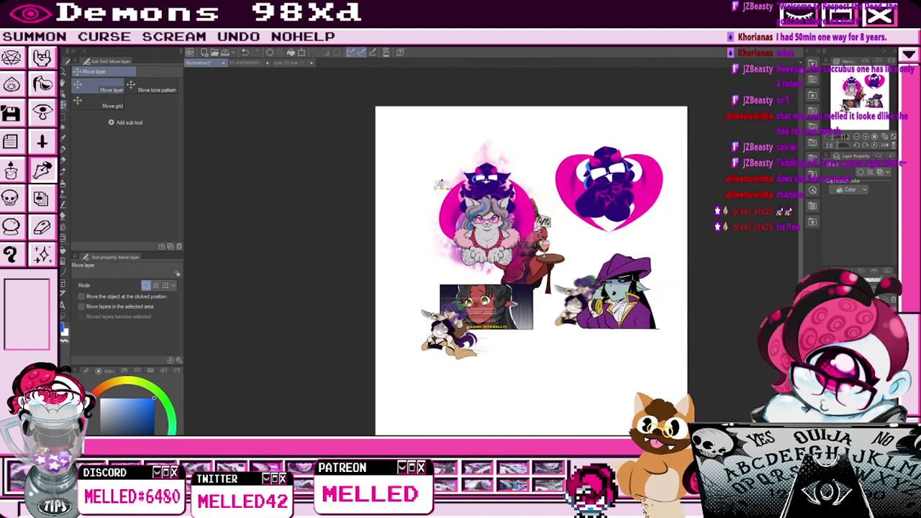
left_click_drag(523, 364, 600, 400)
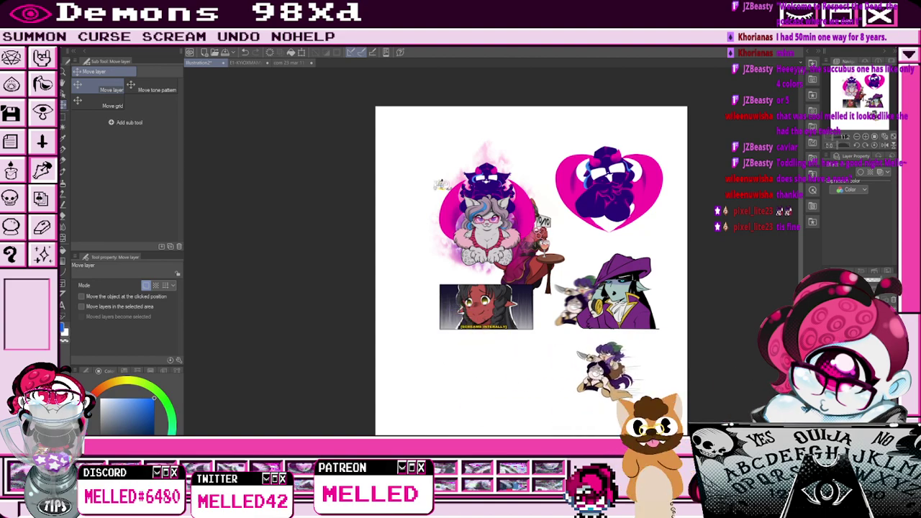
left_click_drag(523, 268, 470, 401)
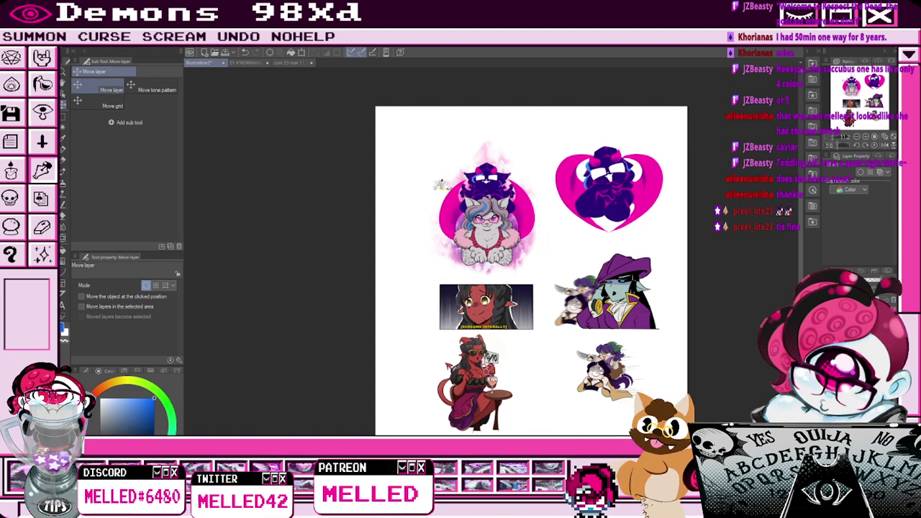
Place the purple-hatted character and blurred knife duo side by side in the lowest row, with the sharp knife duo directly above them.
left_click_drag(633, 312, 652, 418)
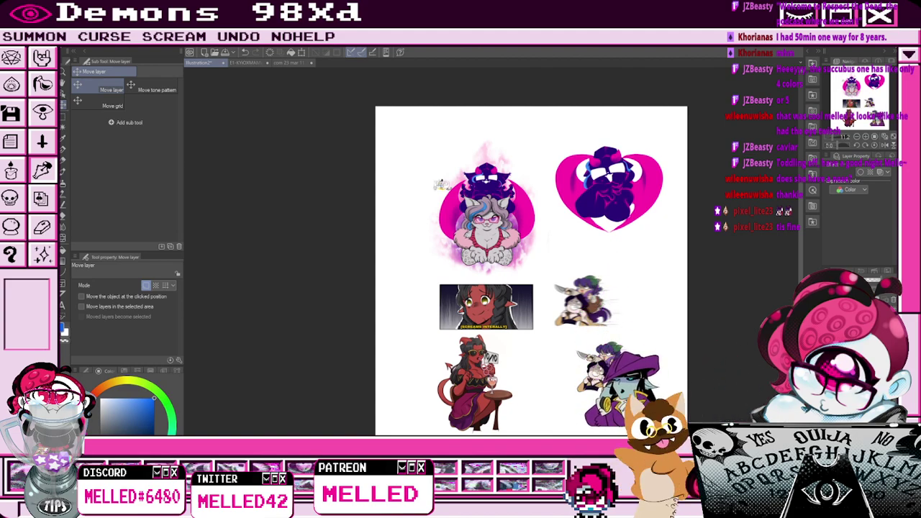
left_click_drag(583, 299, 558, 392)
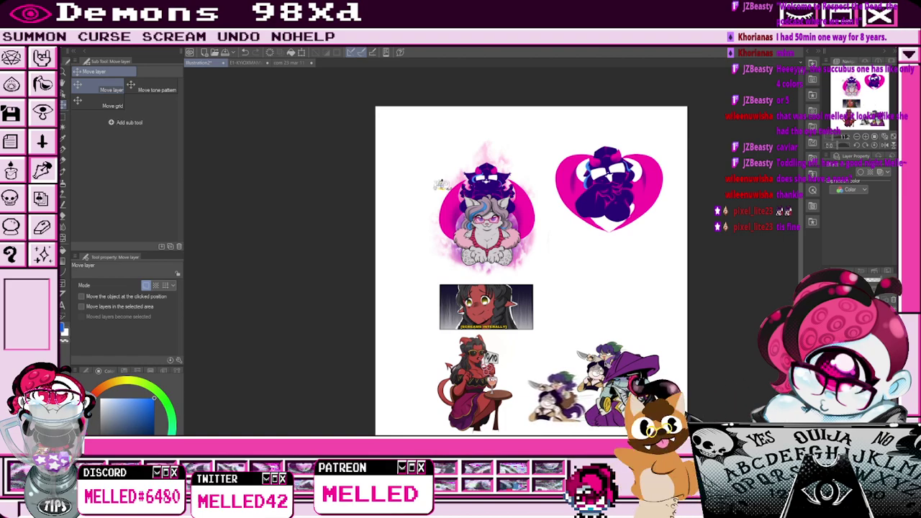
left_click_drag(623, 356, 611, 309)
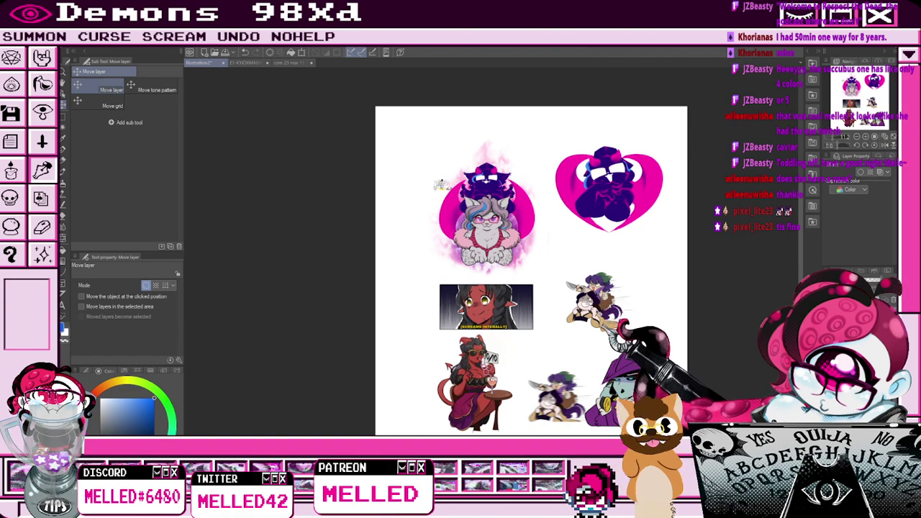
Enclose the sharp knife duo in a rectangular selection, enlarge it to fill the gap under the heart character, and deselect.
key("m")
left_click_drag(556, 257, 658, 342)
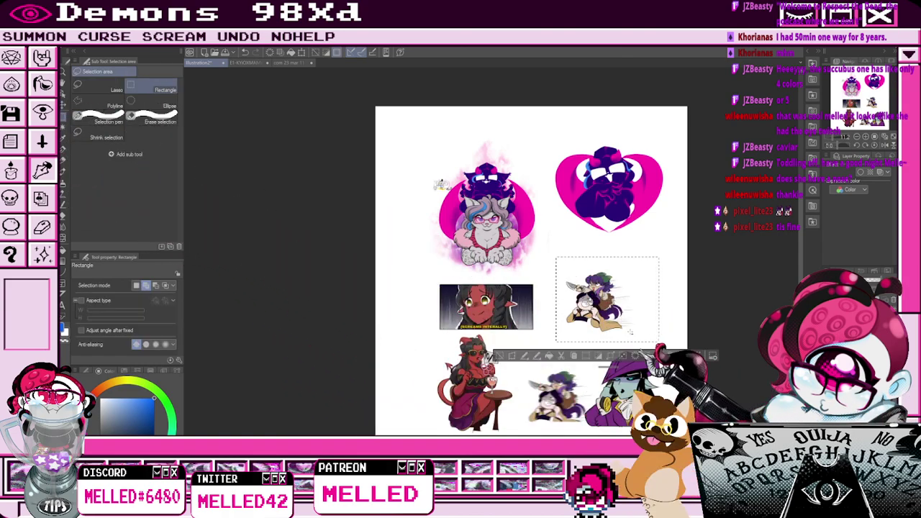
left_click(539, 357)
left_click_drag(605, 256, 612, 233)
left_click(596, 367)
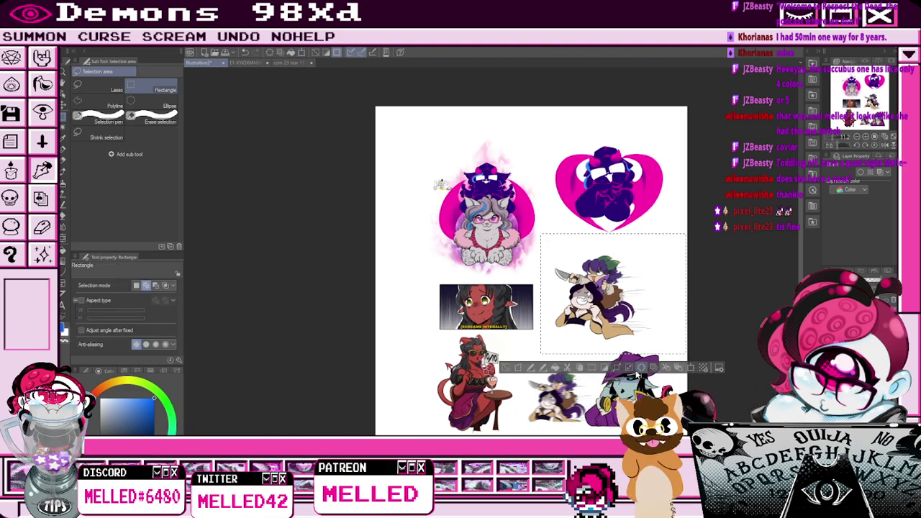
left_click(506, 369)
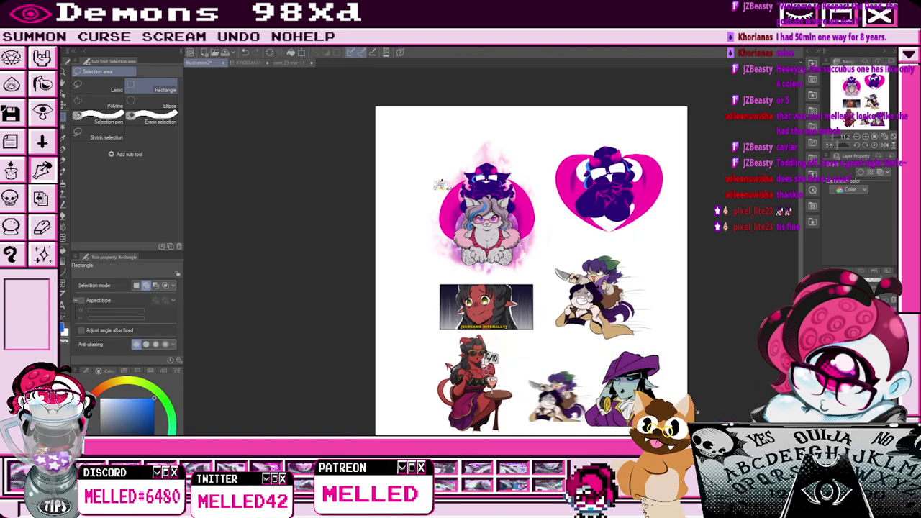
Remove the white and grey backgrounds, and crop the canvas to a rectangle closely around the arranged drawings.
left_click(829, 418)
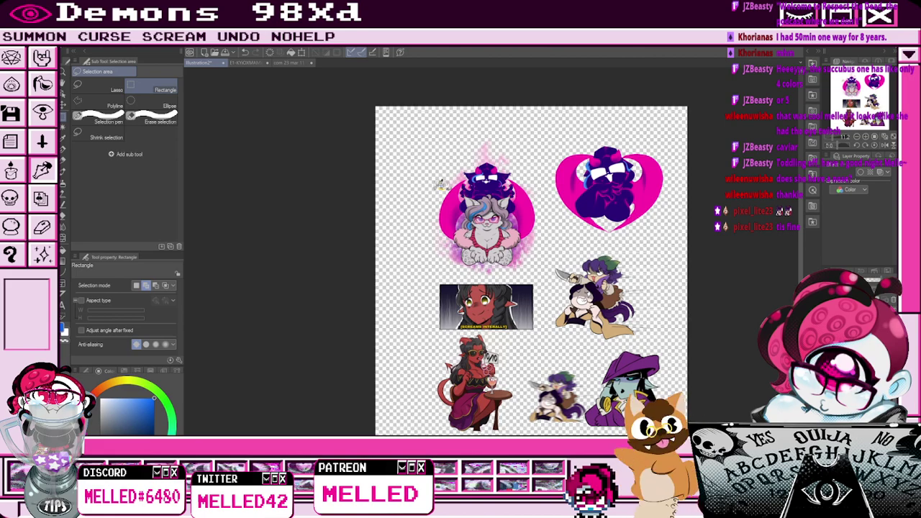
left_click_drag(432, 178, 632, 377)
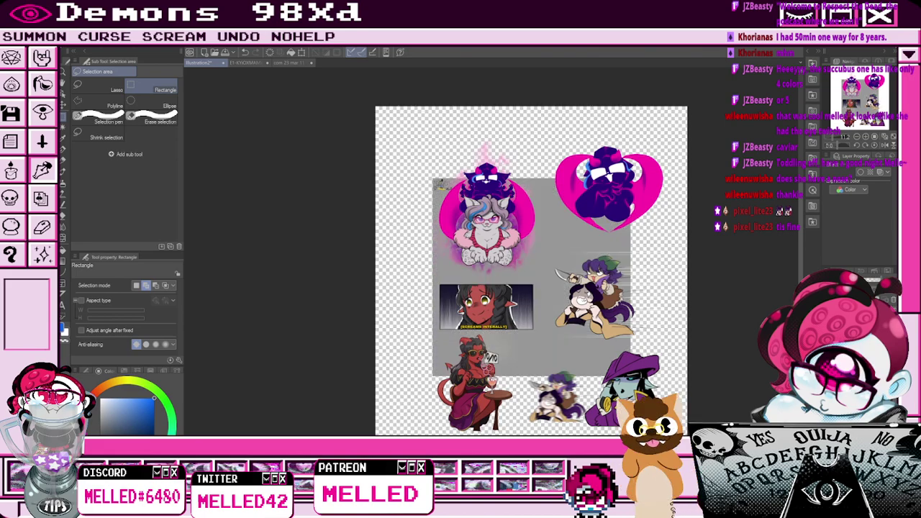
key("Delete")
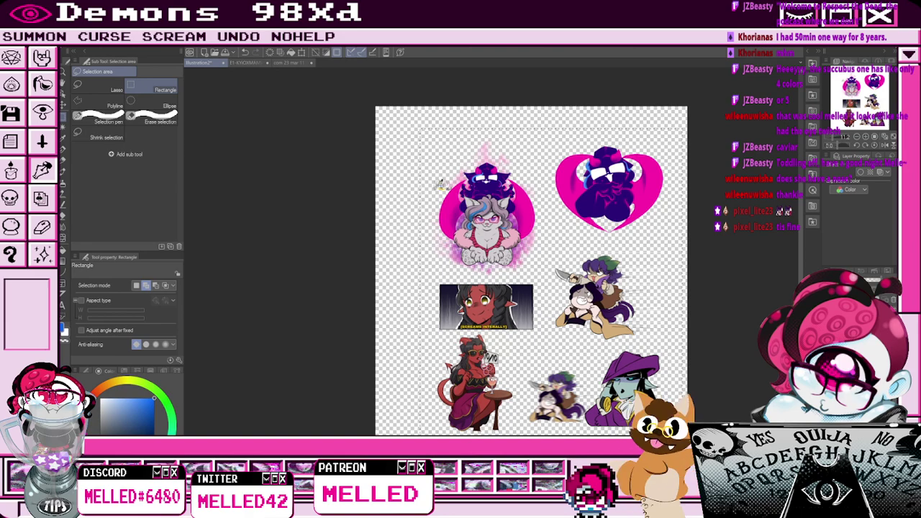
key("ctrl+alt+c")
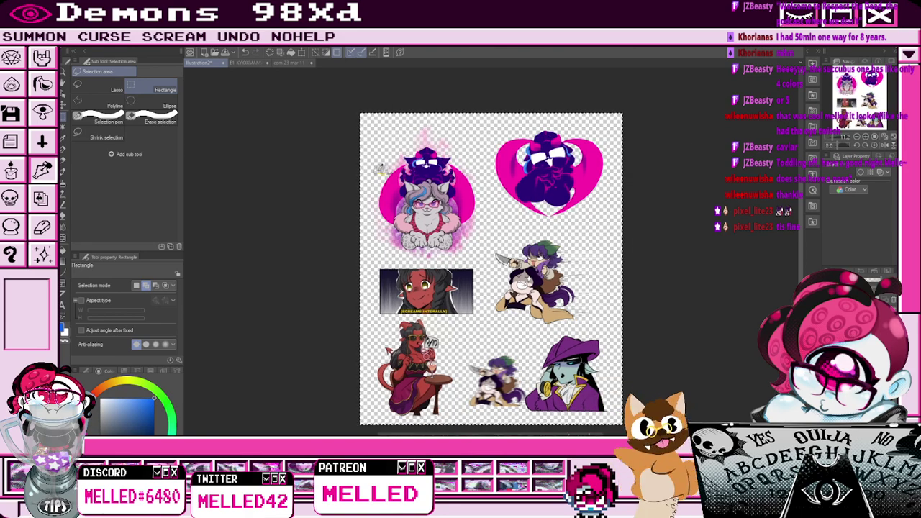